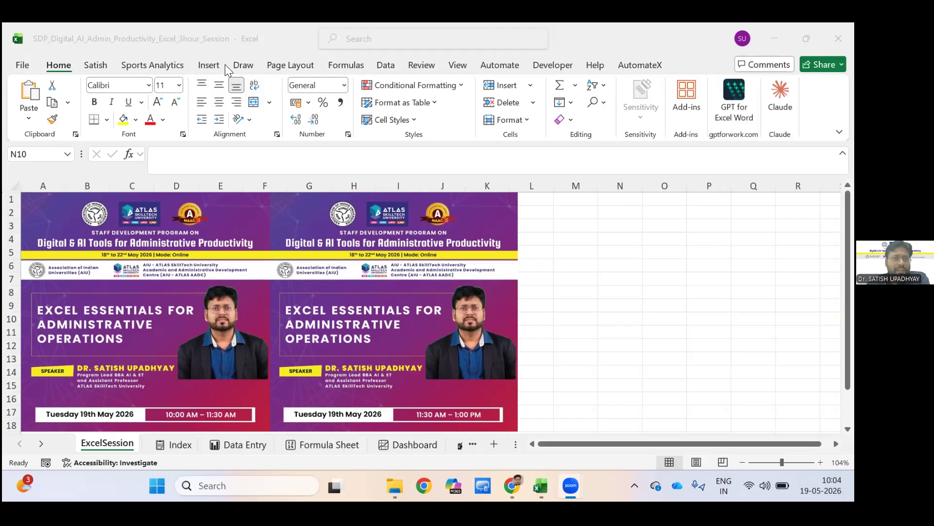
{"action": "left_click", "coordinate": [353, 65]}
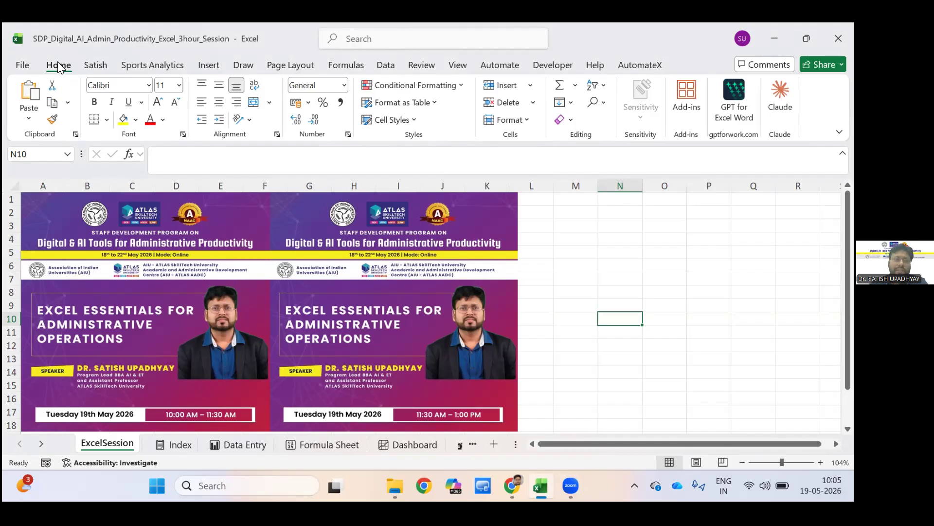
{"action": "left_click", "coordinate": [88, 66]}
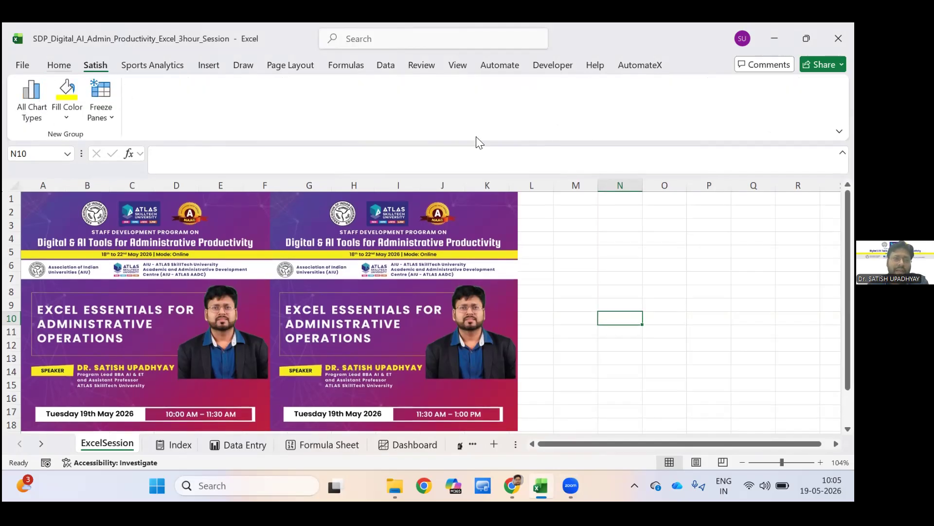
{"action": "left_click", "coordinate": [58, 65]}
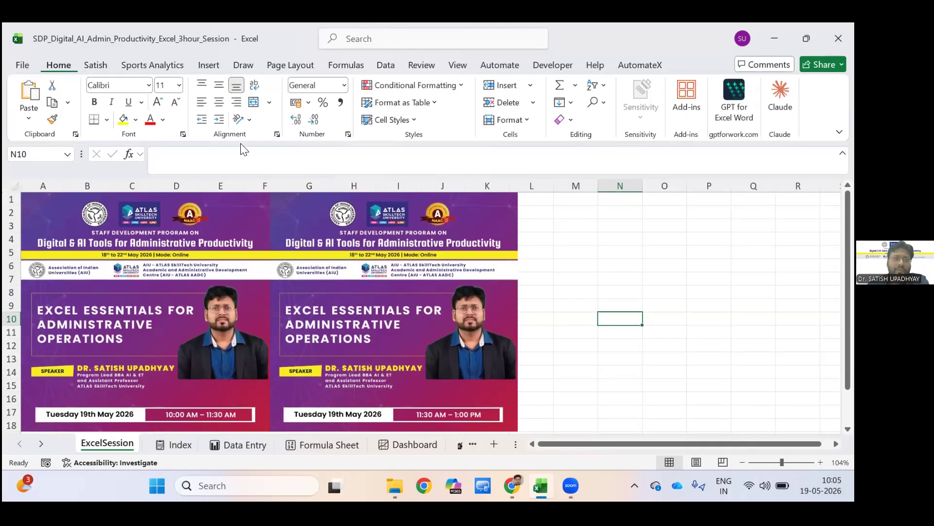
{"action": "left_click", "coordinate": [98, 66]}
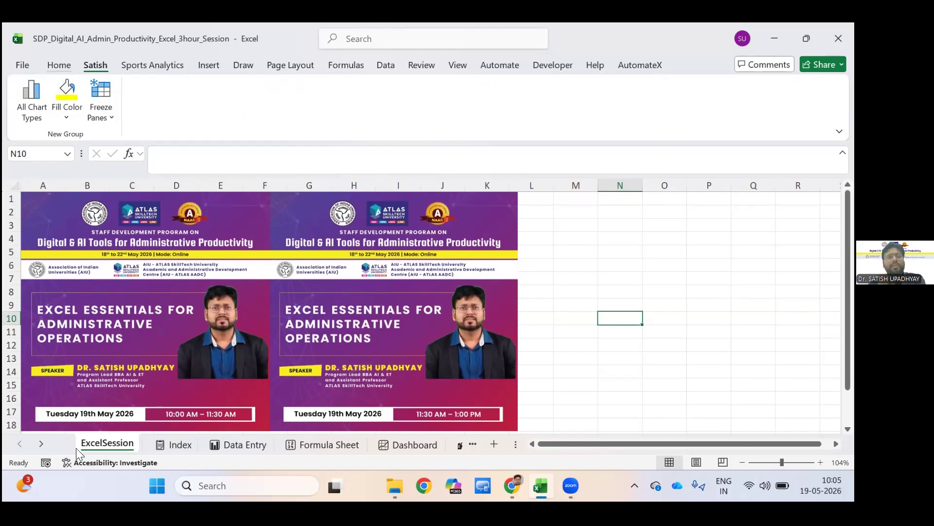
Open the ribbon customization options, examine the custom ribbon tabs including the contents of the last disabled one, and leave without changes.
{"action": "left_click", "coordinate": [23, 65]}
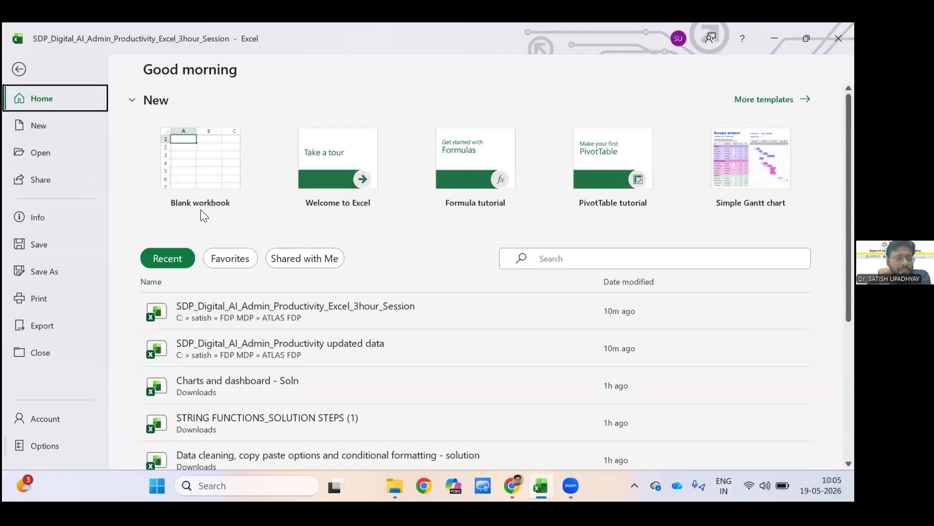
{"action": "left_click", "coordinate": [44, 445]}
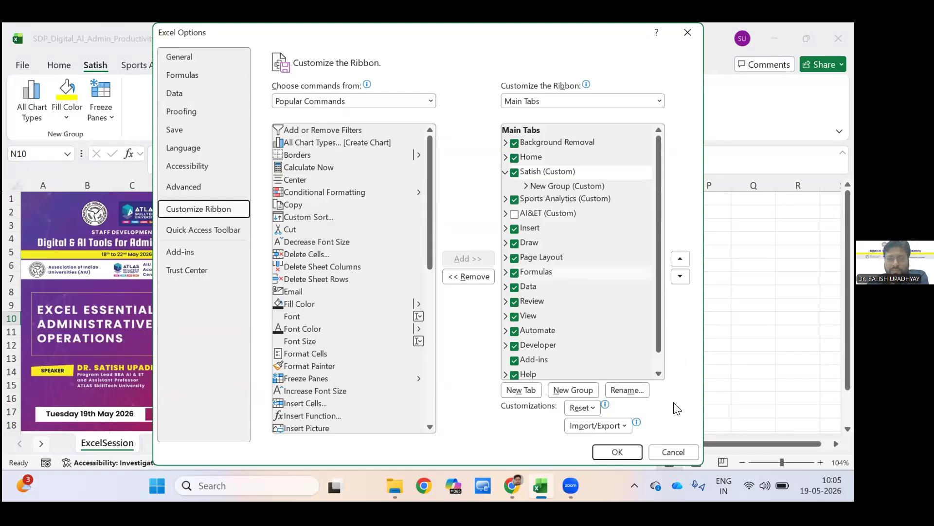
{"action": "left_click_drag", "start_coordinate": [658, 244], "coordinate": [659, 270]}
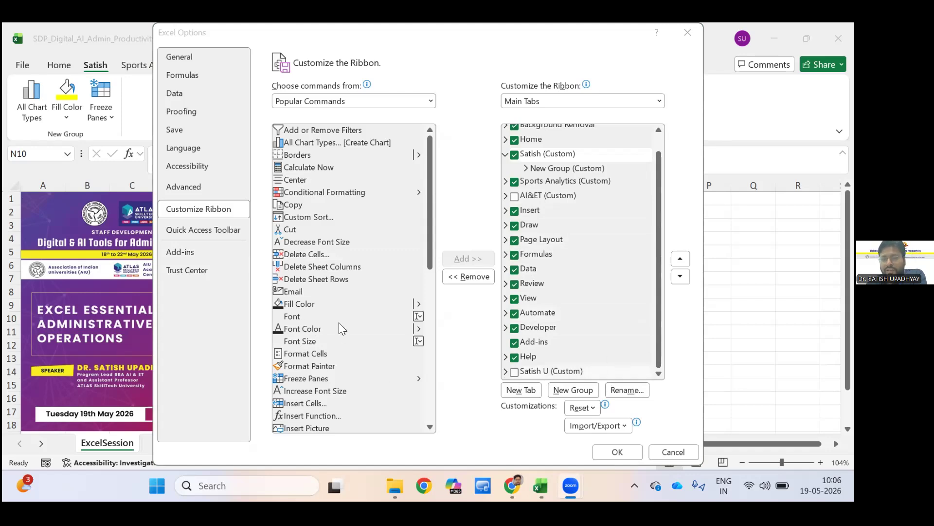
{"action": "left_click", "coordinate": [505, 371]}
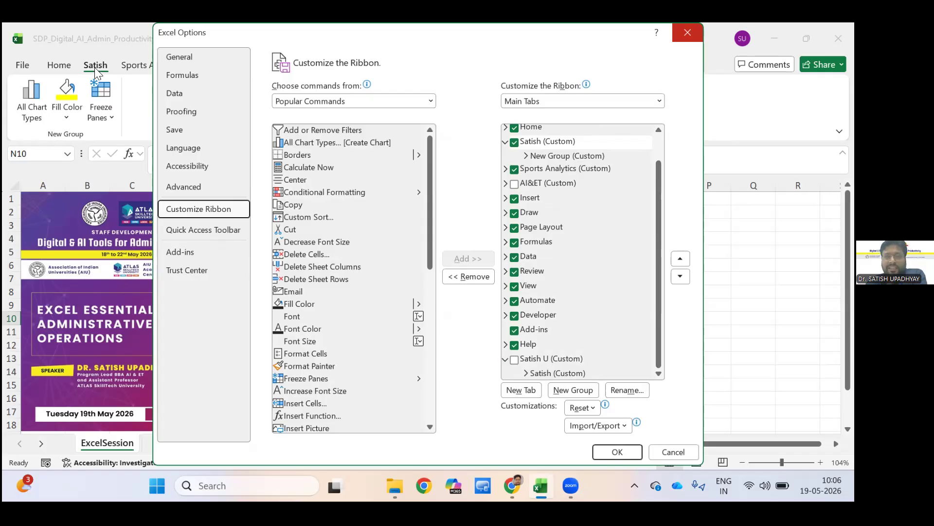
{"action": "key", "text": "Escape"}
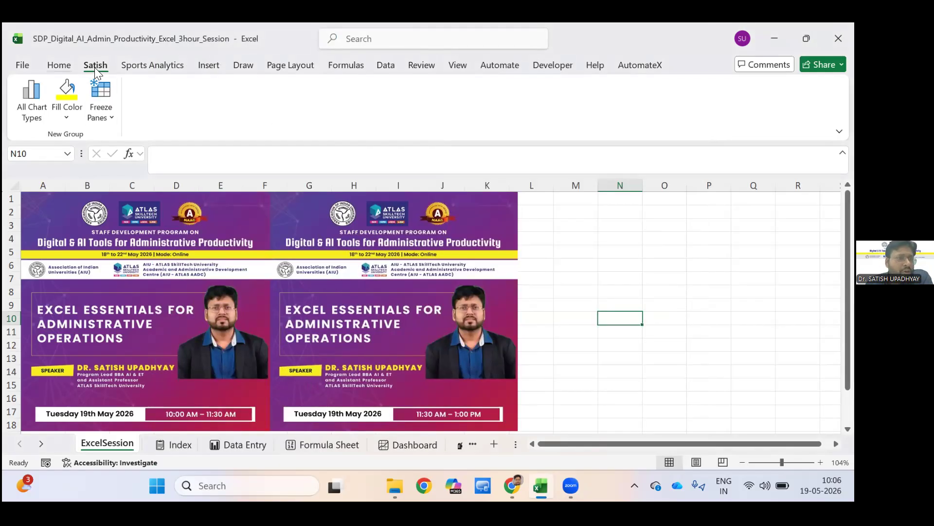
Review the Home command groups and the list of main tabs in the ribbon customization options, and close them without changes.
{"action": "scroll", "coordinate": [94, 68], "scroll_direction": "up", "scroll_amount": 1}
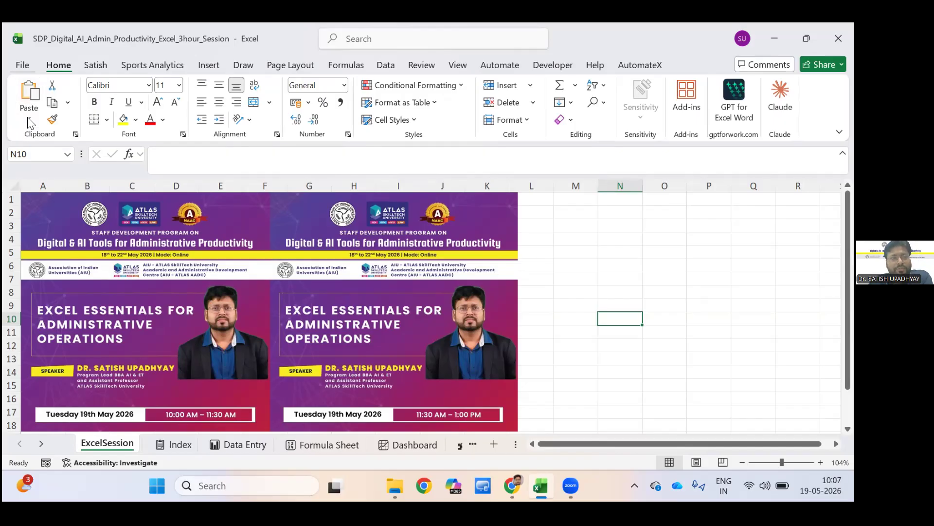
{"action": "key", "text": "alt+f"}
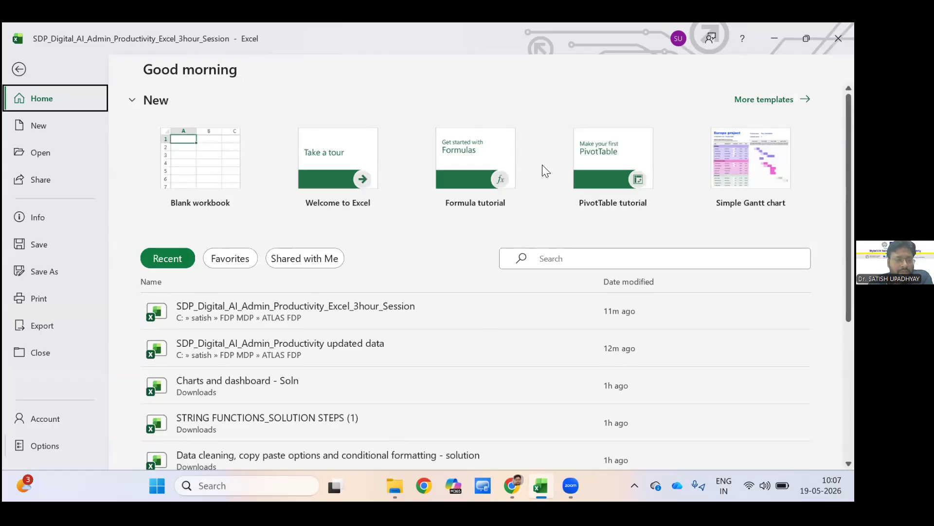
{"action": "key", "text": "t"}
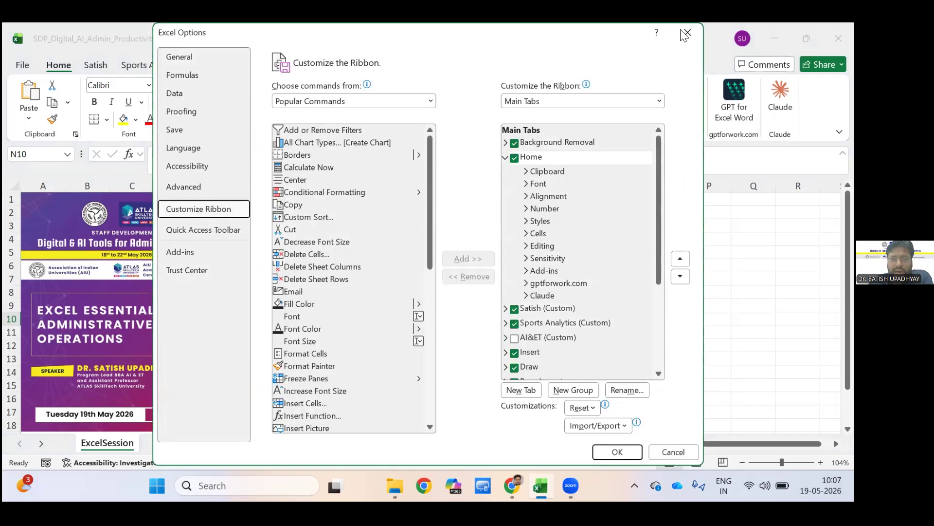
{"action": "scroll", "coordinate": [580, 335], "scroll_direction": "down", "scroll_amount": 2}
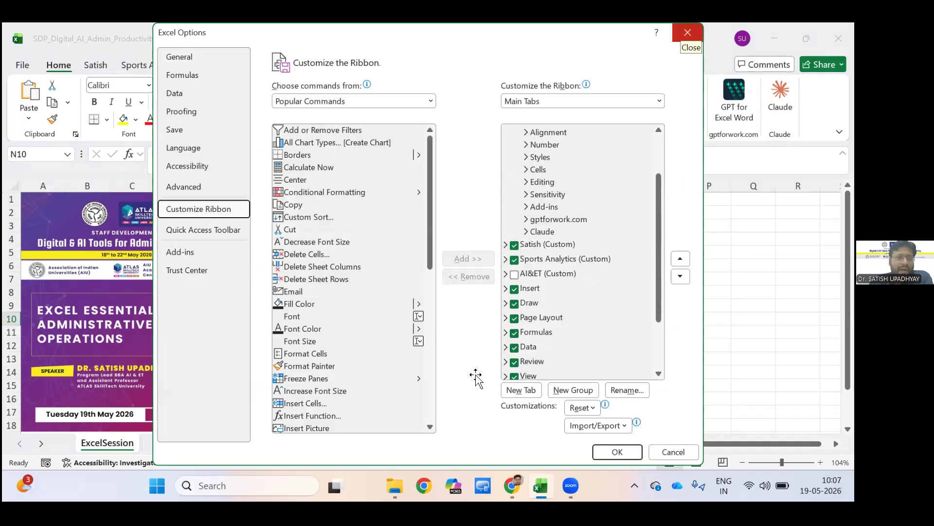
{"action": "left_click", "coordinate": [688, 33]}
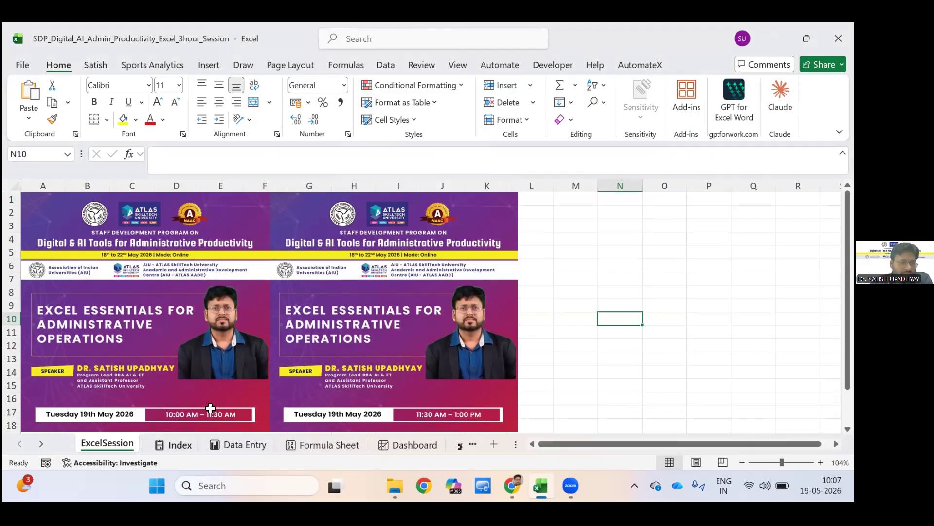
Go to the Index sheet and review its full list of sheet names, departments, key coverage areas and target audiences.
{"action": "key", "text": "ctrl+Page_Down"}
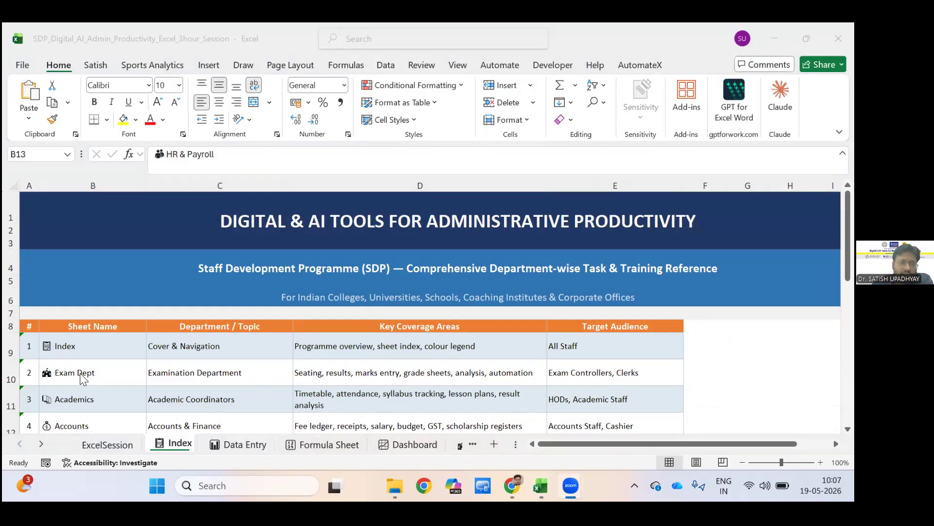
{"action": "scroll", "coordinate": [81, 378], "scroll_direction": "down", "scroll_amount": 1}
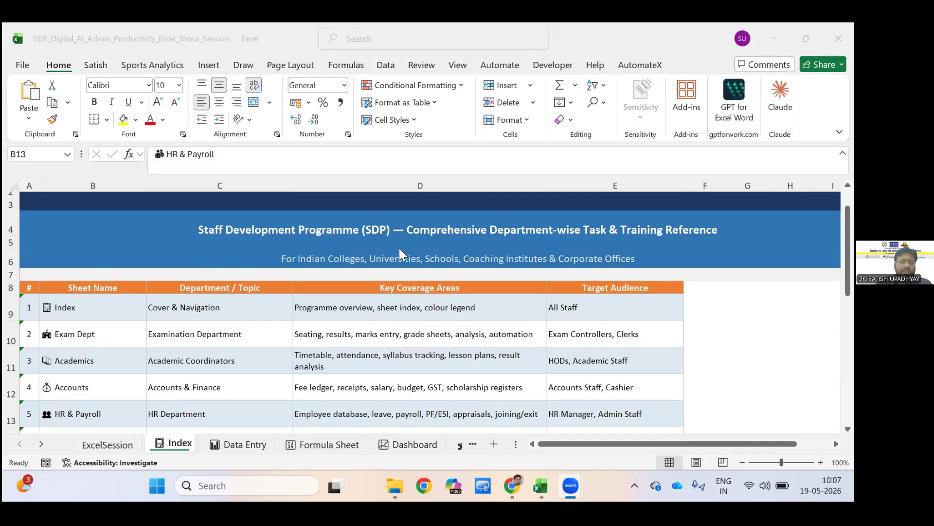
{"action": "scroll", "coordinate": [422, 253], "scroll_direction": "down", "scroll_amount": 1}
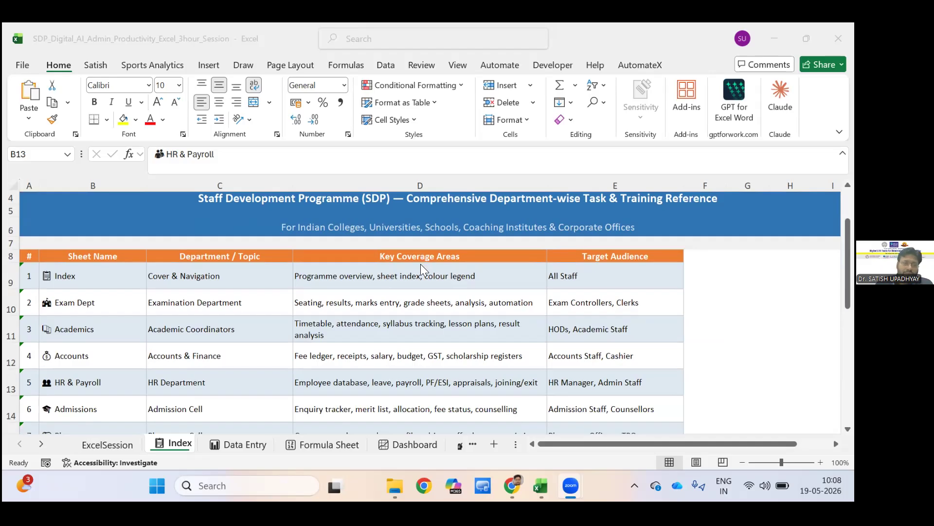
{"action": "scroll", "coordinate": [422, 266], "scroll_direction": "down", "scroll_amount": 1}
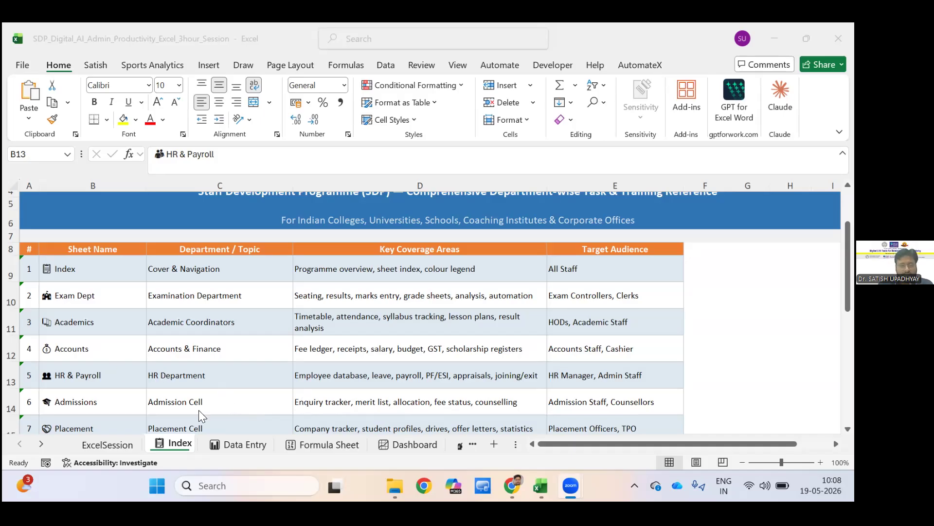
{"action": "scroll", "coordinate": [282, 420], "scroll_direction": "down", "scroll_amount": 1}
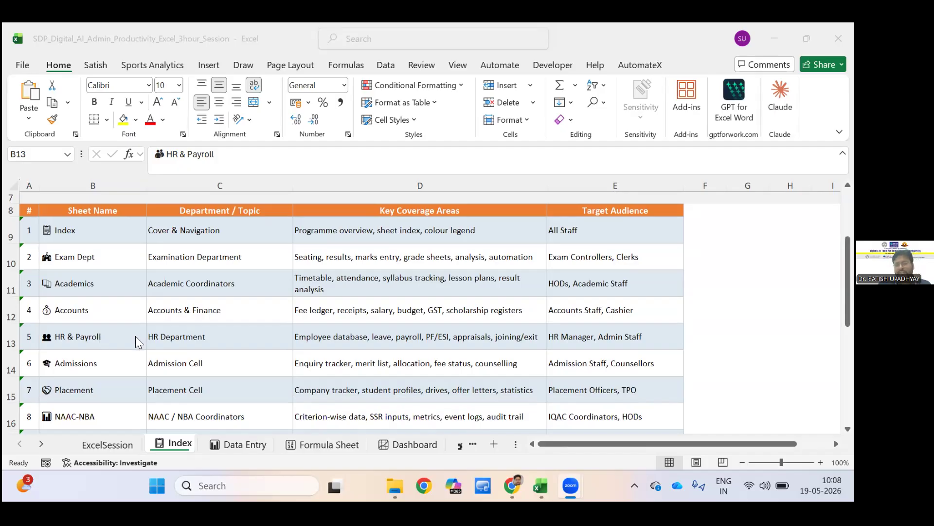
{"action": "scroll", "coordinate": [135, 335], "scroll_direction": "down", "scroll_amount": 1}
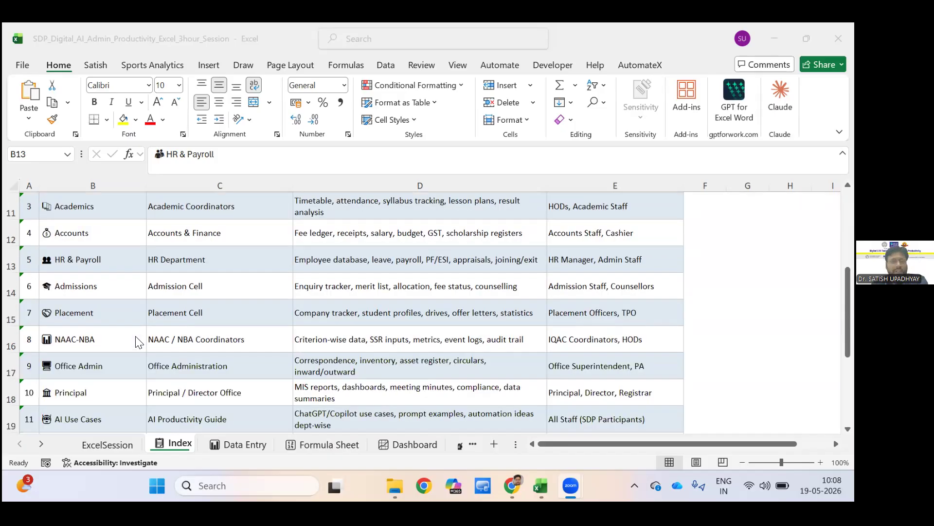
{"action": "scroll", "coordinate": [139, 343], "scroll_direction": "down", "scroll_amount": 1}
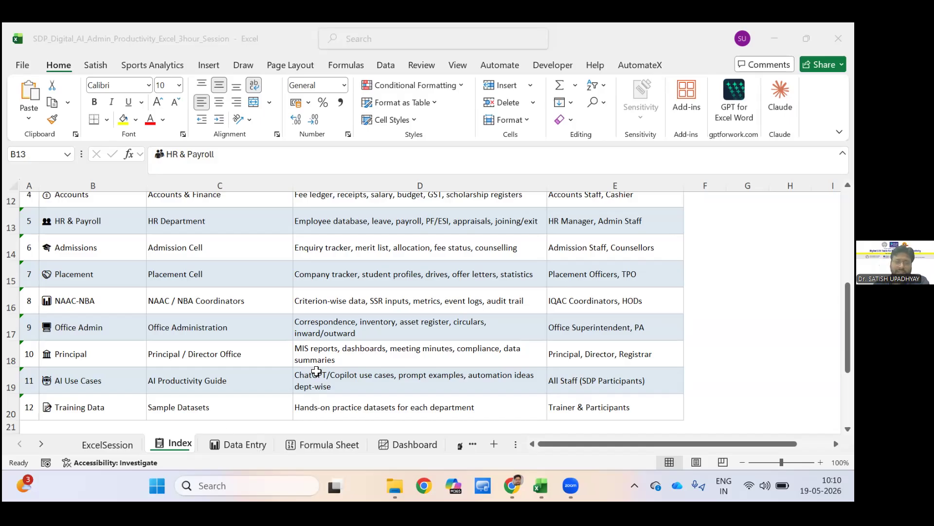
Go to the Data Entry sheet and look at the available sources for importing data from a picture.
{"action": "left_click", "coordinate": [239, 445]}
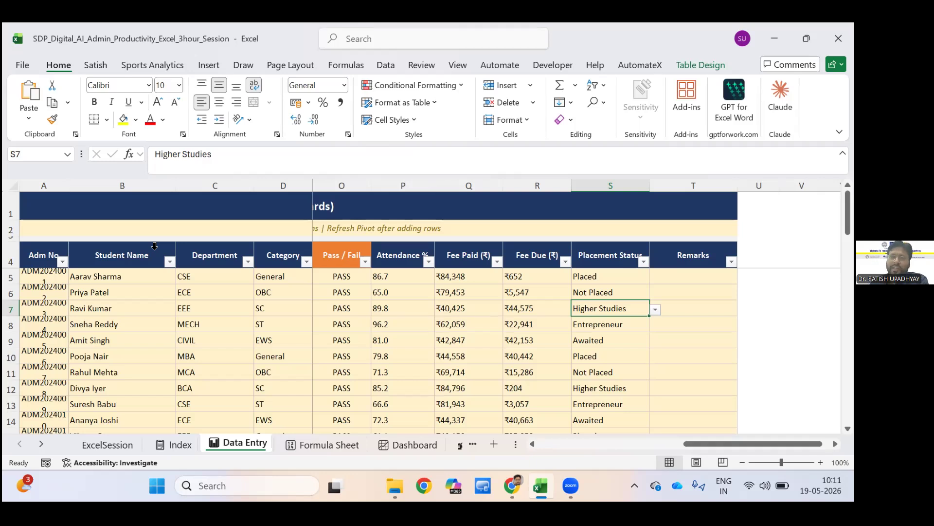
{"action": "left_click", "coordinate": [636, 26]}
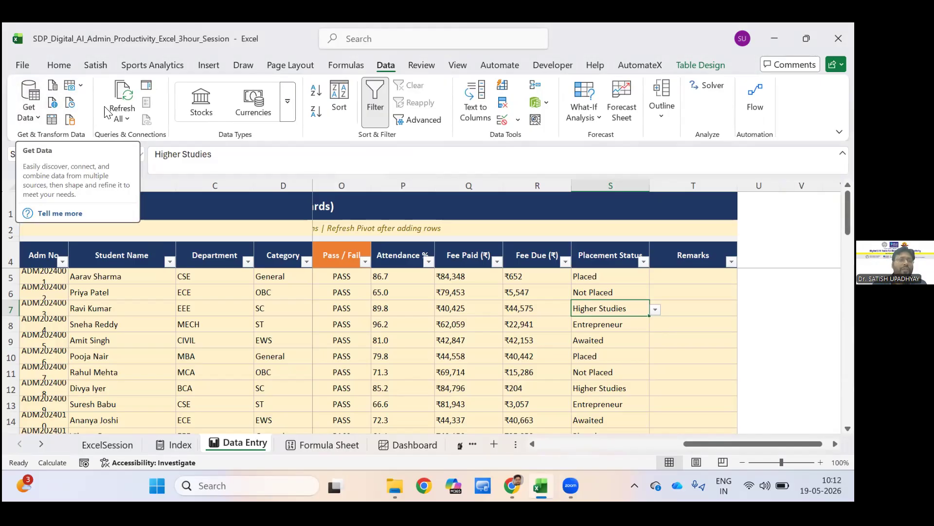
{"action": "left_click", "coordinate": [73, 86]}
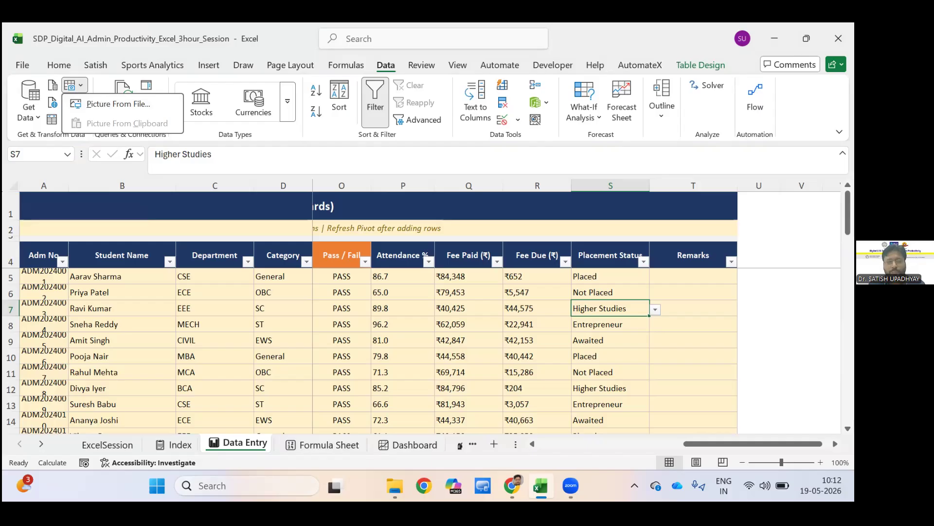
Find Excel through the Windows search and open a new blank workbook.
{"action": "left_click", "coordinate": [239, 484]}
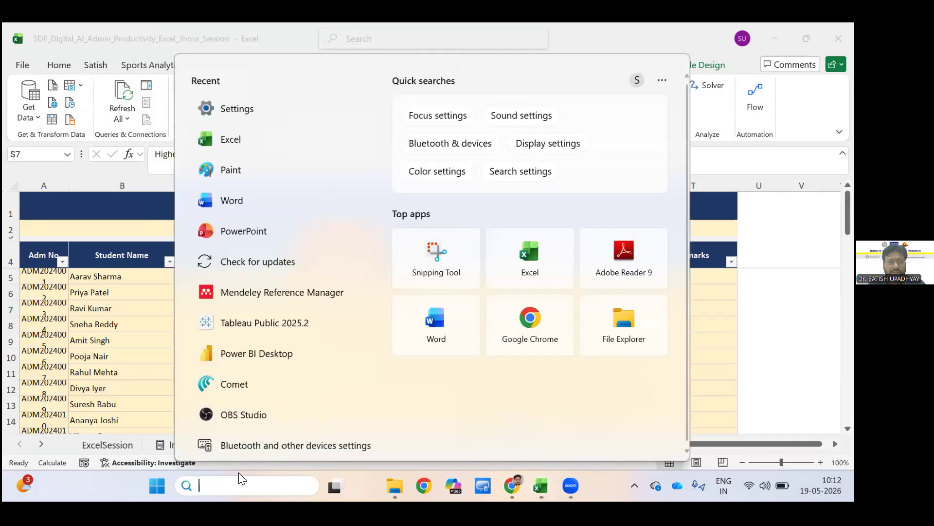
{"action": "type", "text": "exce"}
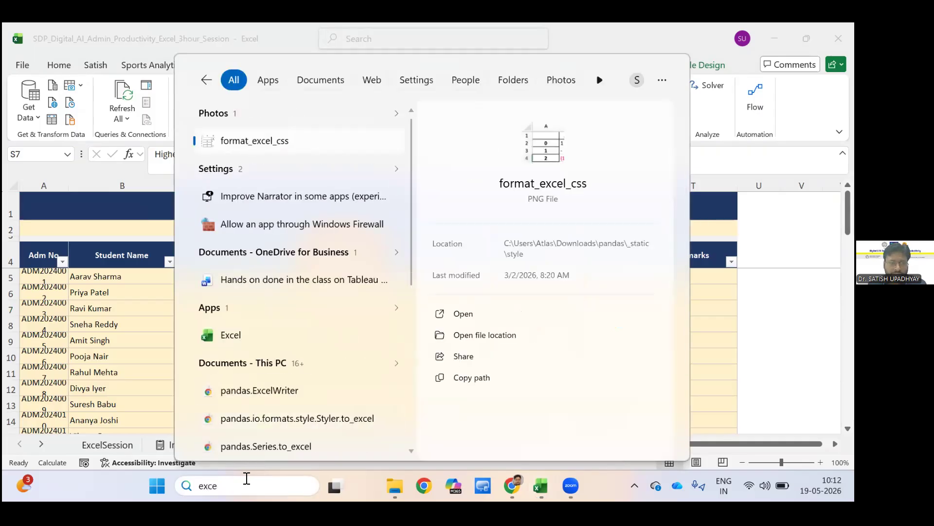
{"action": "type", "text": "l"}
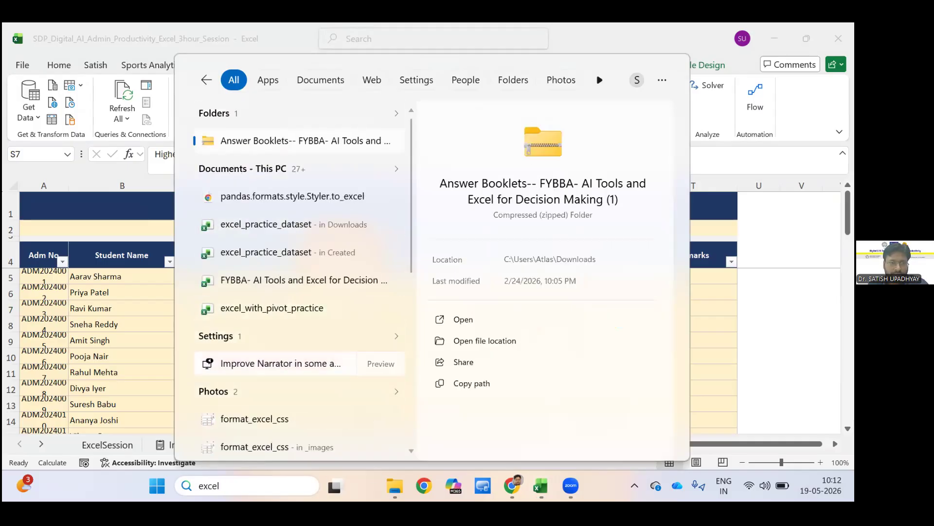
{"action": "key", "text": "BackSpace"}
{"action": "key", "text": "BackSpace"}
{"action": "key", "text": "BackSpace"}
{"action": "key", "text": "BackSpace"}
{"action": "key", "text": "BackSpace"}
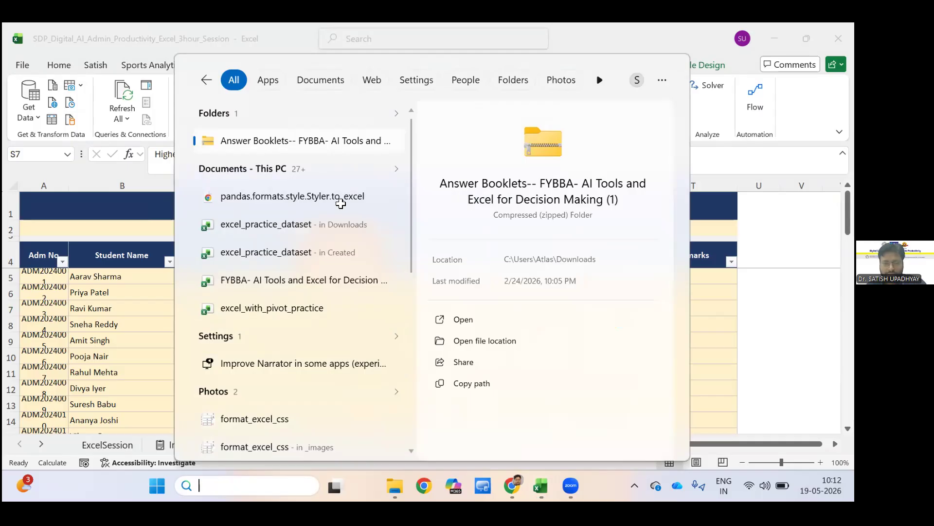
{"action": "left_click", "coordinate": [314, 144]}
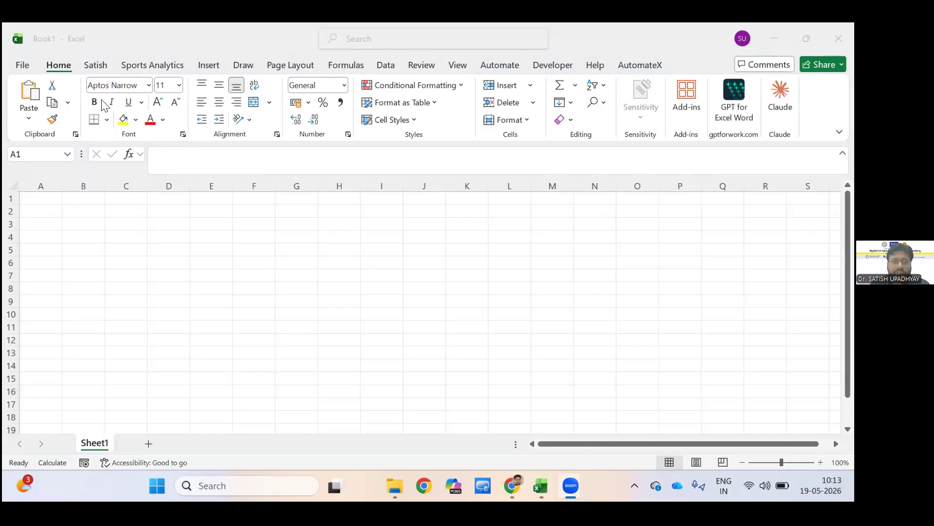
Load the dataimage picture from the ATLAS FDP folder as the source for importing data from a picture.
{"action": "left_click", "coordinate": [109, 111]}
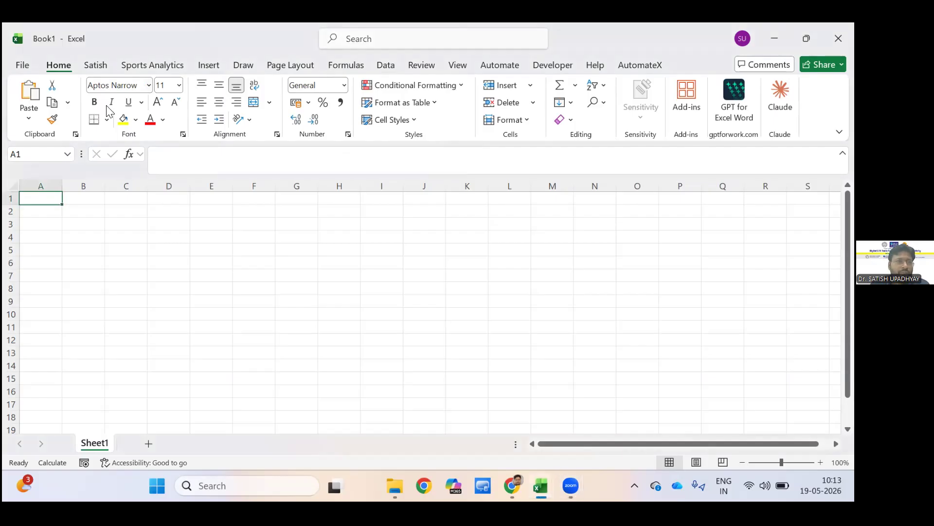
{"action": "left_click", "coordinate": [385, 66]}
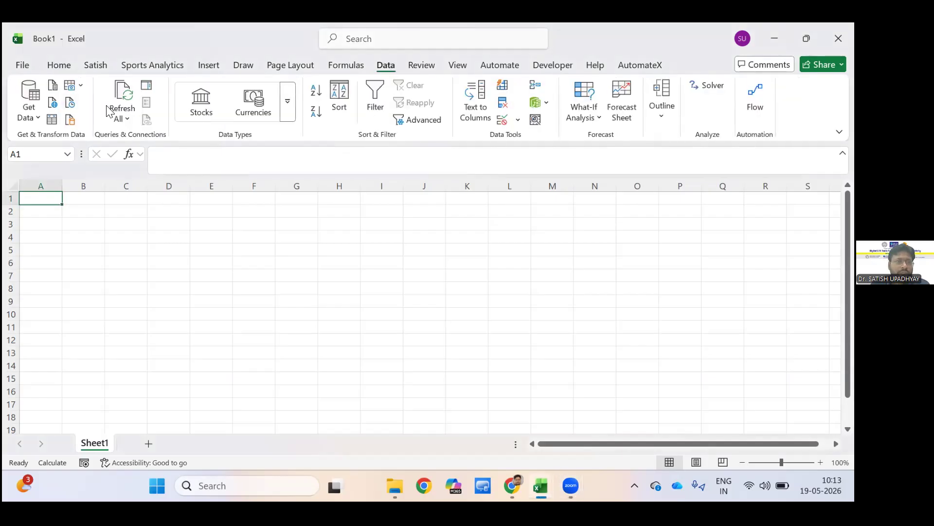
{"action": "left_click", "coordinate": [74, 85]}
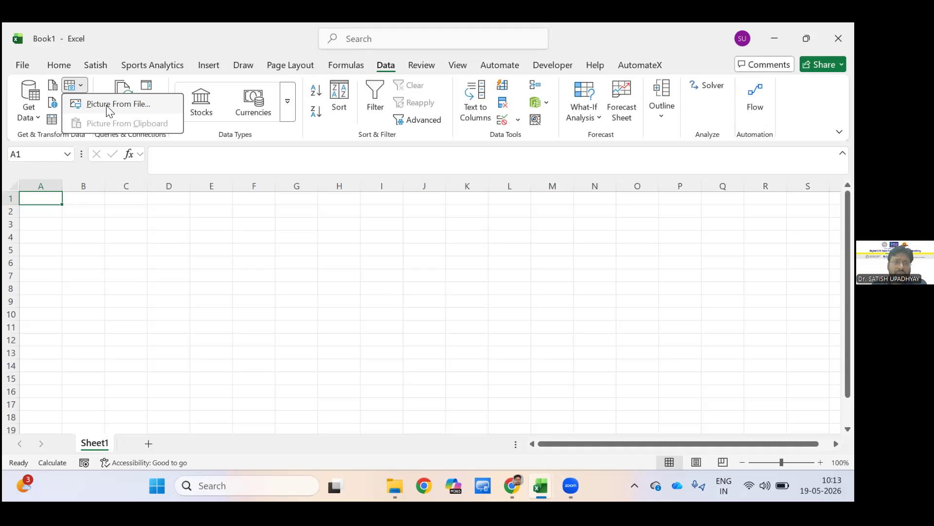
{"action": "left_click", "coordinate": [76, 90]}
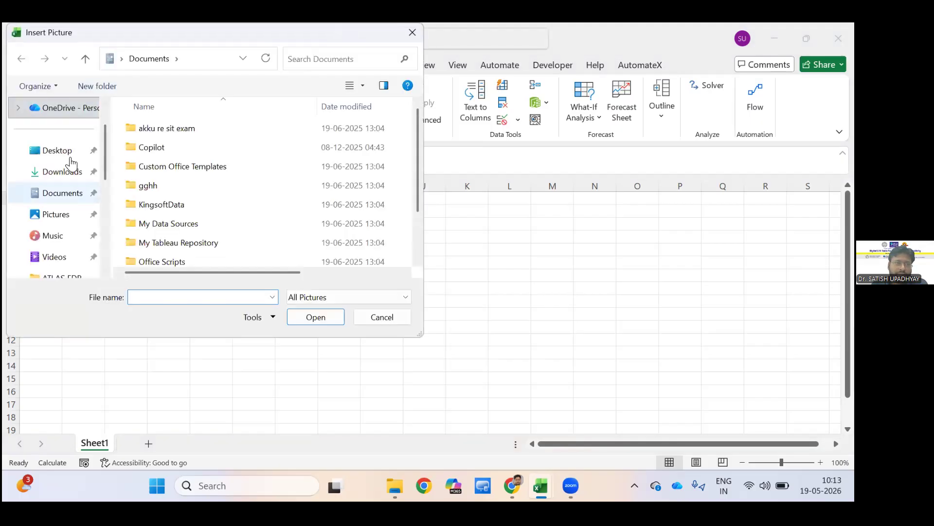
{"action": "left_click", "coordinate": [72, 168]}
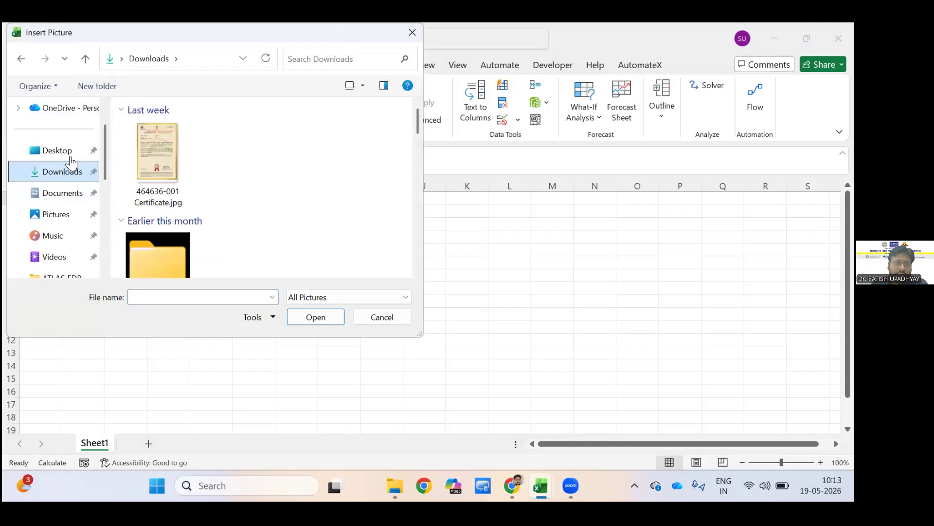
{"action": "scroll", "coordinate": [70, 158], "scroll_direction": "down", "scroll_amount": 2}
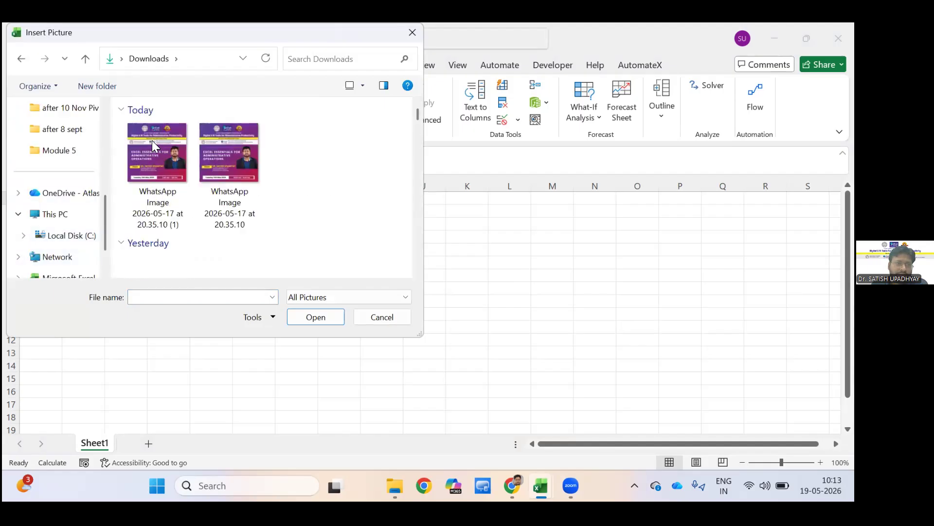
{"action": "scroll", "coordinate": [152, 141], "scroll_direction": "up", "scroll_amount": 1}
{"action": "left_click", "coordinate": [58, 151]}
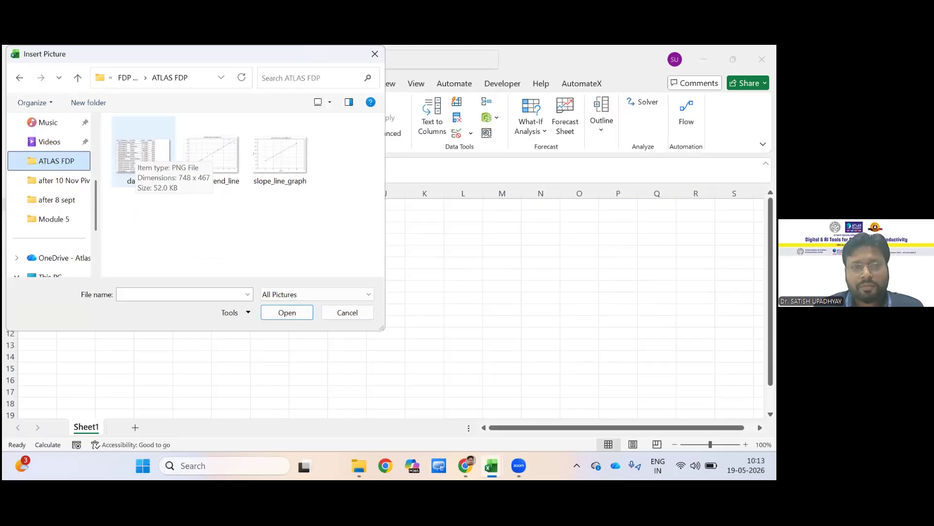
{"action": "left_click", "coordinate": [152, 142]}
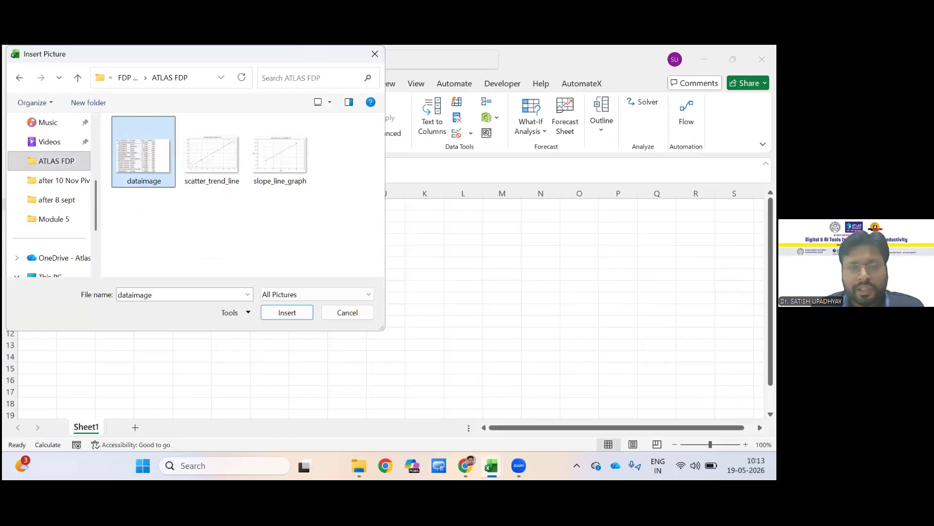
{"action": "key", "text": "Return"}
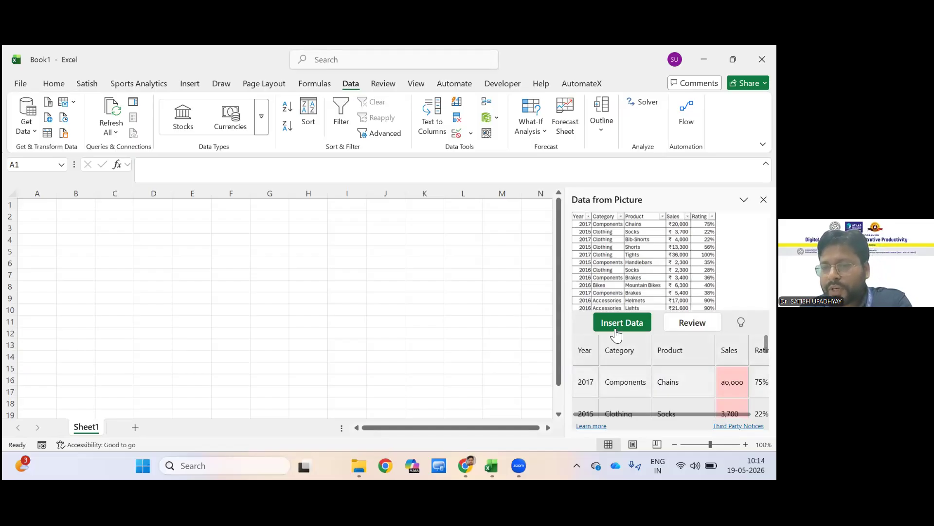
Check the extracted table preview, start reviewing its flagged items, and correct the first flagged Sales value to 20000.
{"action": "scroll", "coordinate": [613, 336], "scroll_direction": "down", "scroll_amount": 8}
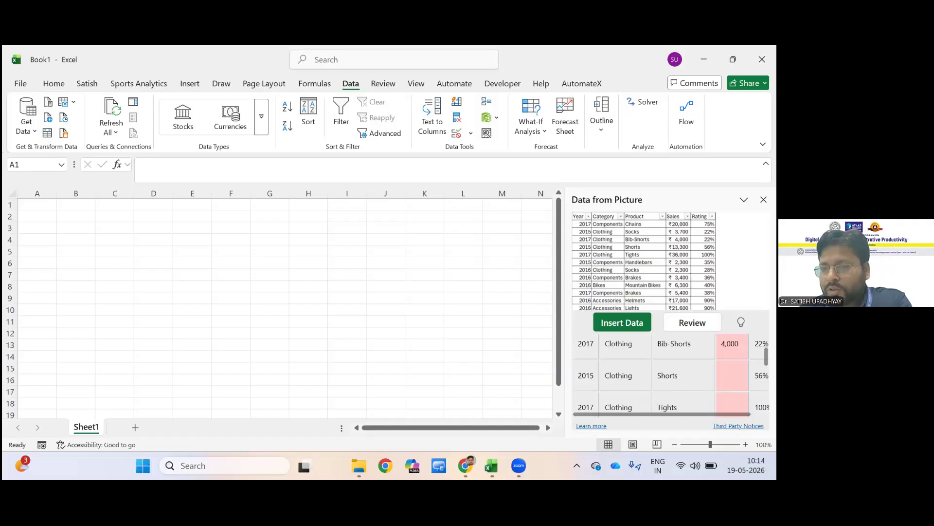
{"action": "scroll", "coordinate": [613, 335], "scroll_direction": "down", "scroll_amount": 3}
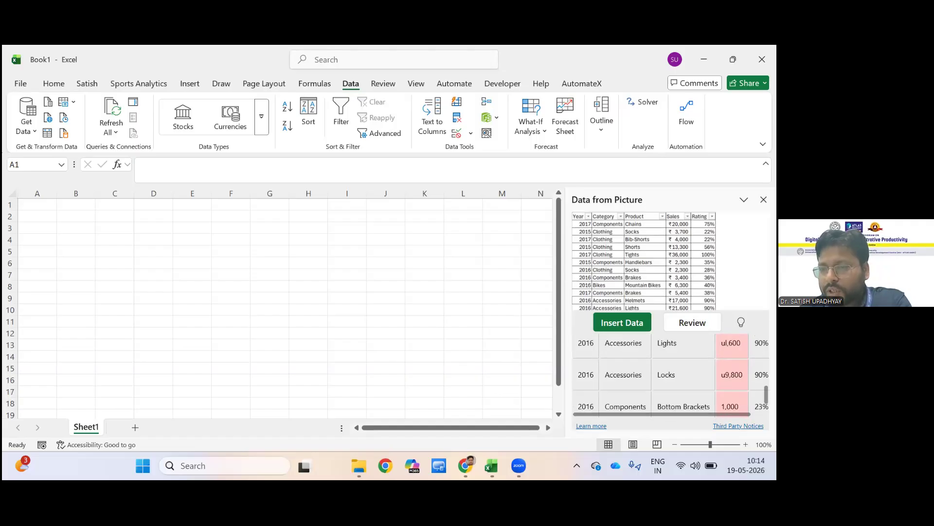
{"action": "scroll", "coordinate": [671, 374], "scroll_direction": "down", "scroll_amount": 1}
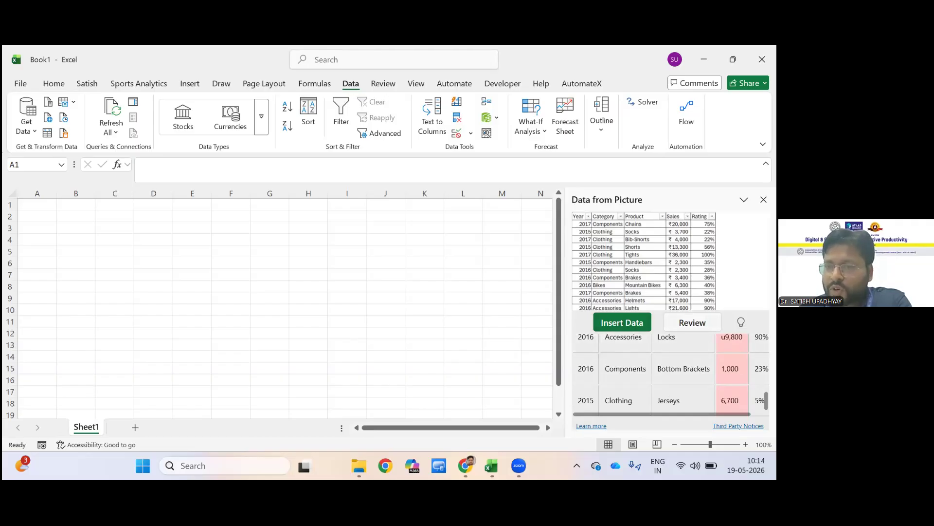
{"action": "left_click", "coordinate": [693, 322]}
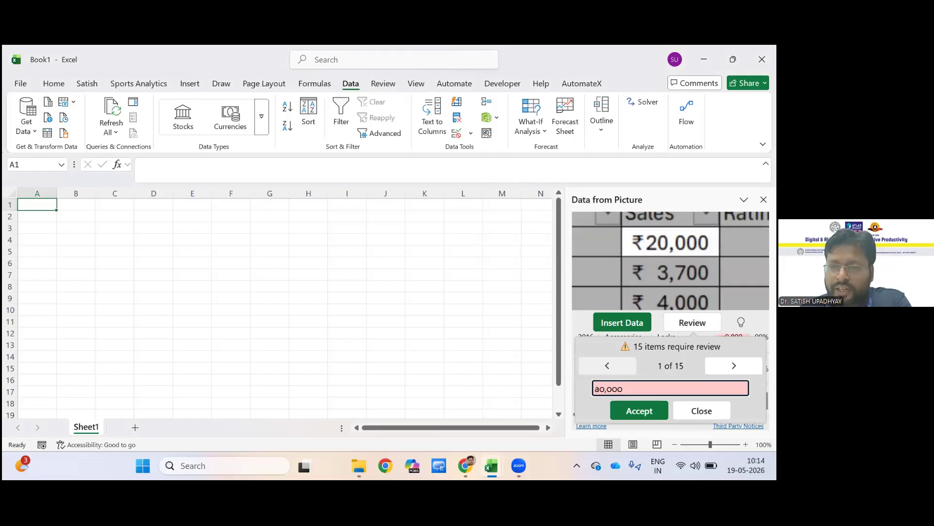
{"action": "left_click", "coordinate": [599, 389]}
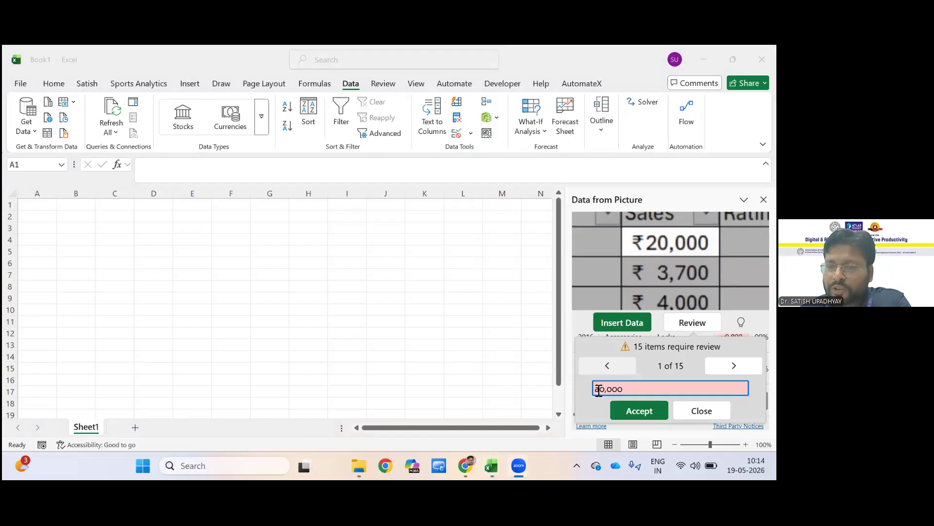
{"action": "left_click_drag", "start_coordinate": [599, 390], "coordinate": [593, 389]}
{"action": "type", "text": "2"}
{"action": "key", "text": "Right"}
{"action": "key", "text": "Right"}
{"action": "key", "text": "shift+End"}
{"action": "key", "text": "shift+Left"}
{"action": "key", "text": "shift+Left"}
{"action": "key", "text": "shift+Left"}
{"action": "key", "text": "Left"}
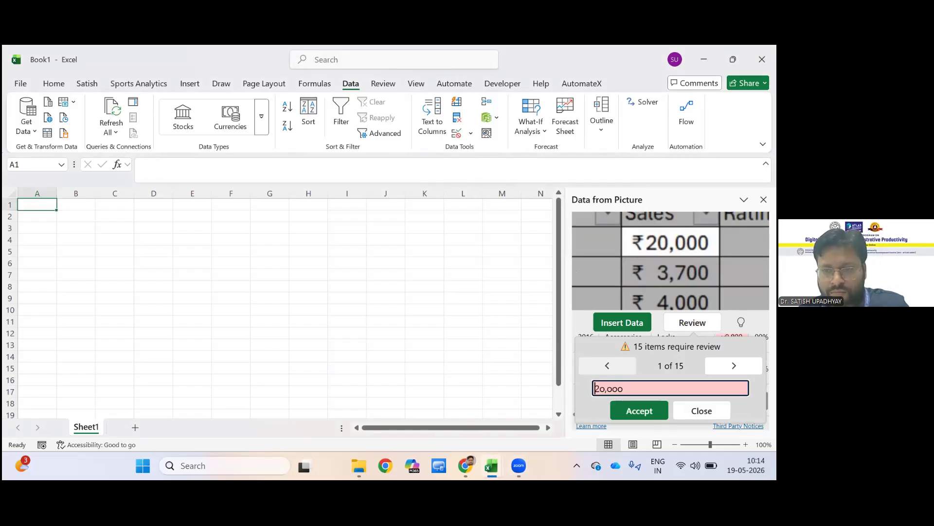
{"action": "key", "text": "shift+End"}
{"action": "type", "text": "2000"}
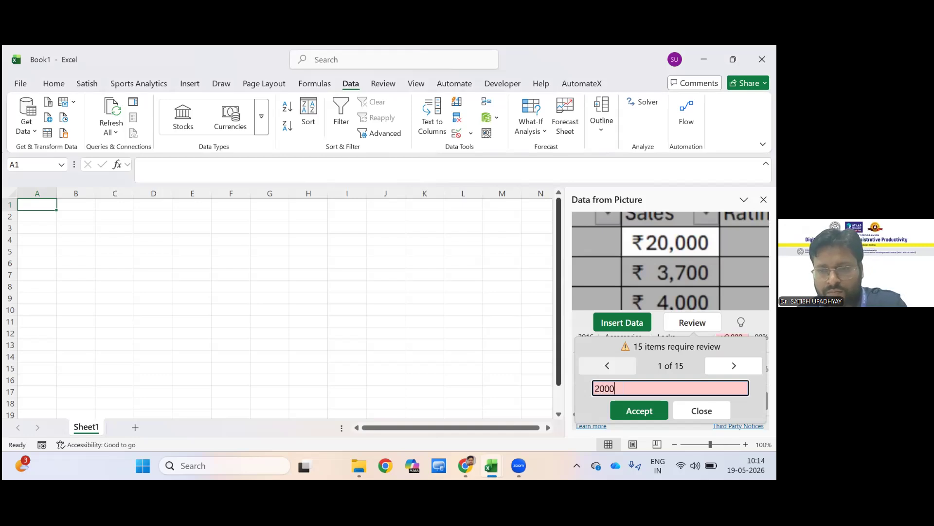
{"action": "type", "text": "0"}
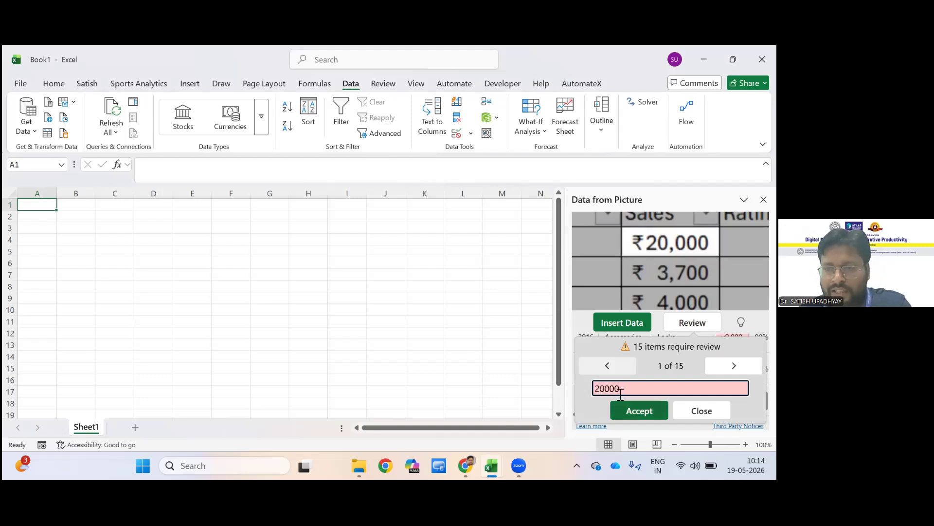
{"action": "key", "text": "Return"}
Accept the second and third flagged Sales values as recognized, and fill the blank fourth one with 13300.
{"action": "left_click", "coordinate": [620, 404]}
{"action": "left_click", "coordinate": [619, 405]}
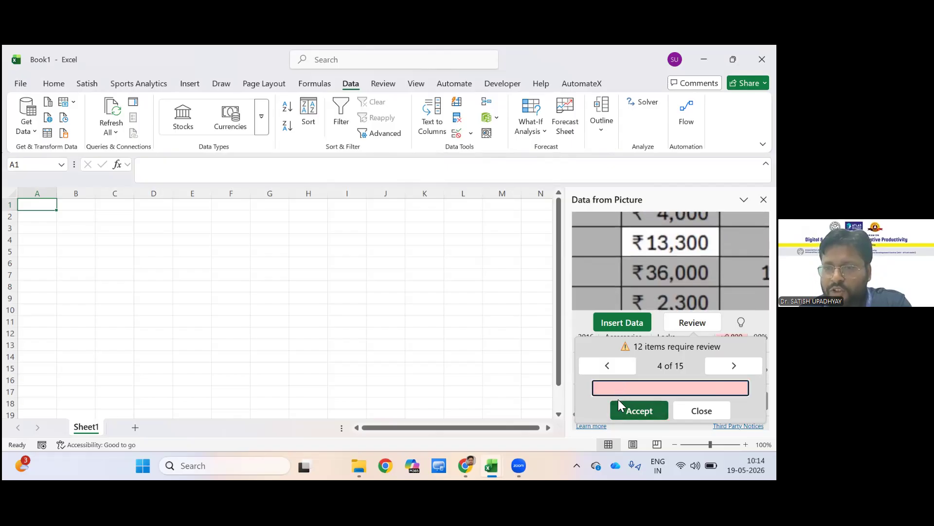
{"action": "type", "text": "13300"}
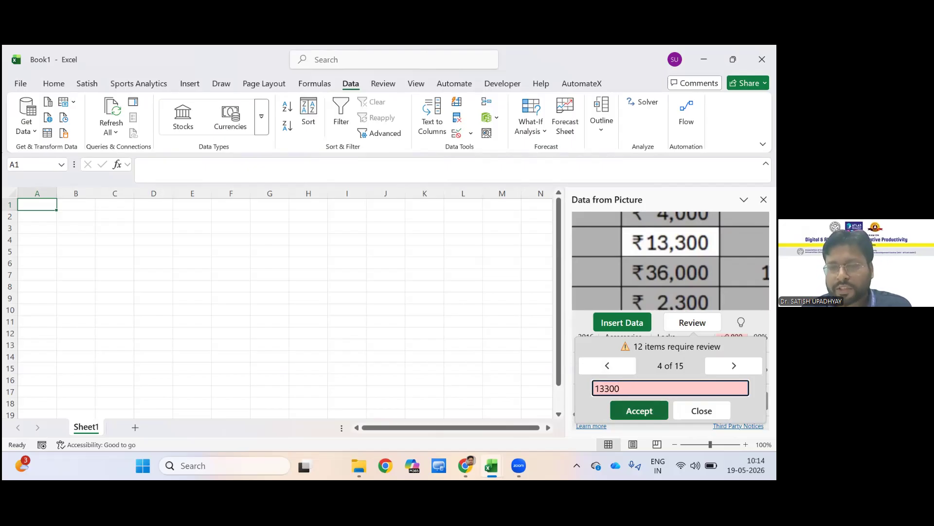
{"action": "key", "text": "Return"}
Set the fifth flagged Sales value to 36000, end the review and insert the extracted data into Sheet1.
{"action": "type", "text": "3"}
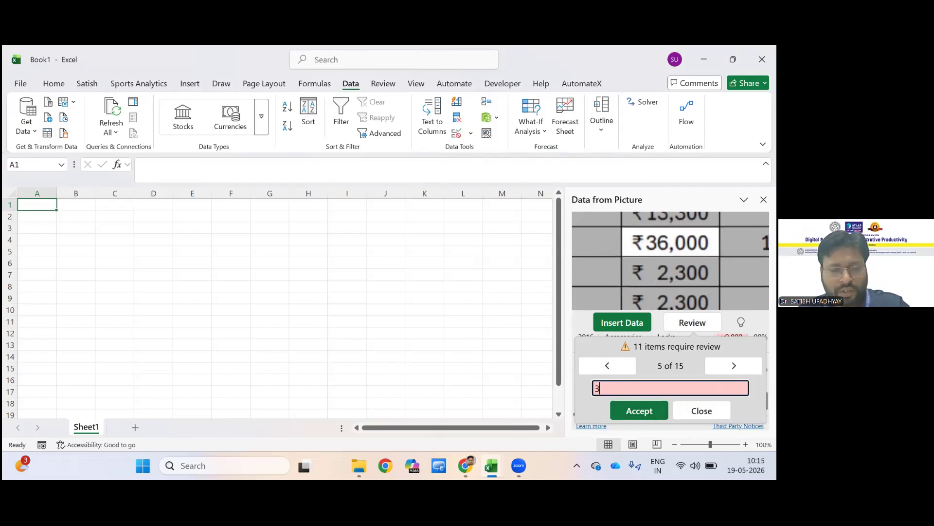
{"action": "type", "text": "6000"}
{"action": "key", "text": "Return"}
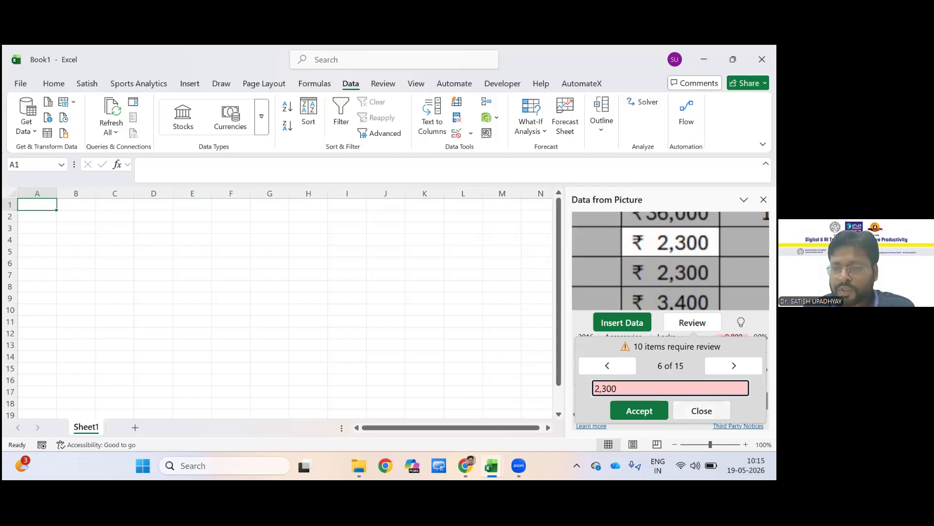
{"action": "left_click", "coordinate": [702, 411]}
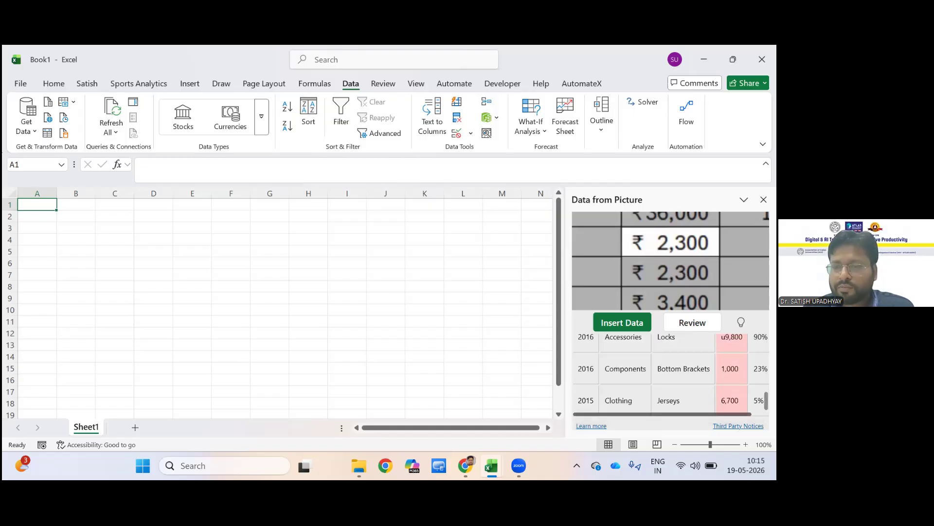
{"action": "left_click", "coordinate": [622, 323]}
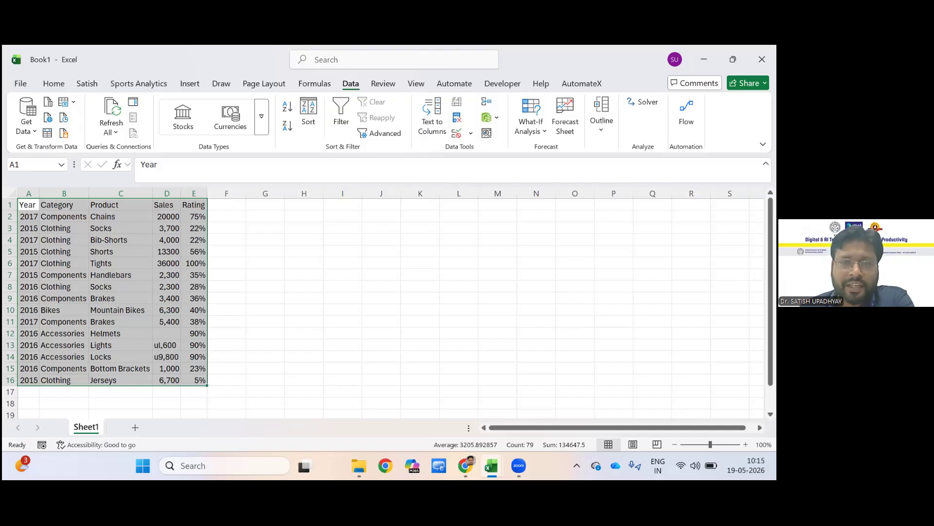
Close the new workbook without saving it and go to the Formula Sheet of the training workbook.
{"action": "key", "text": "ctrl+t"}
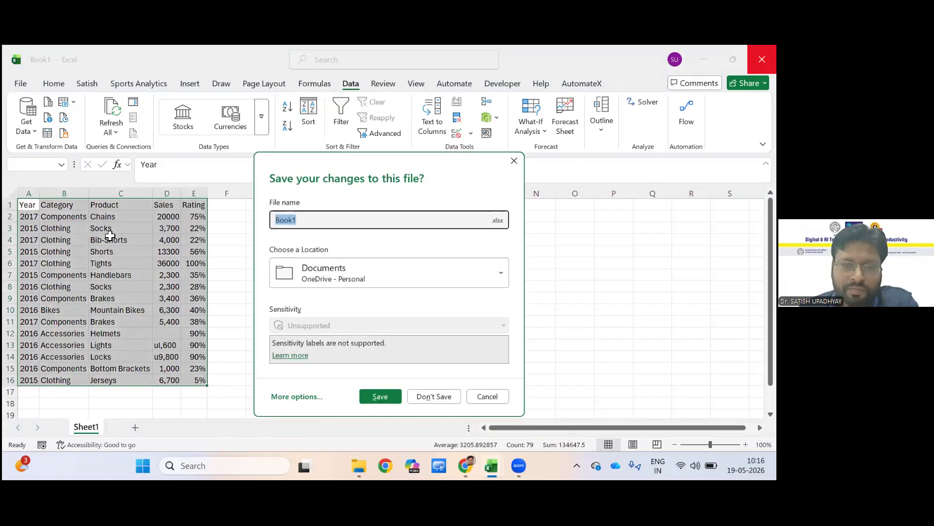
{"action": "key", "text": "alt+n"}
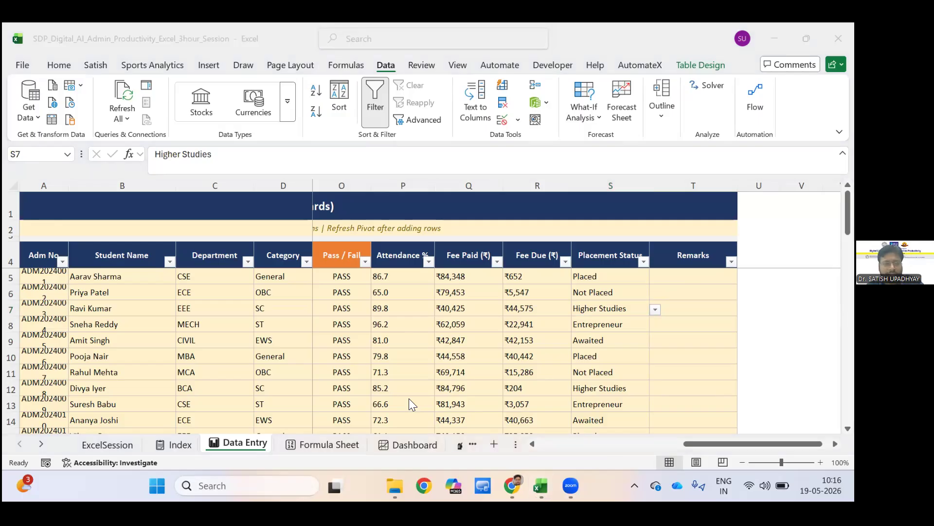
{"action": "left_click", "coordinate": [293, 445]}
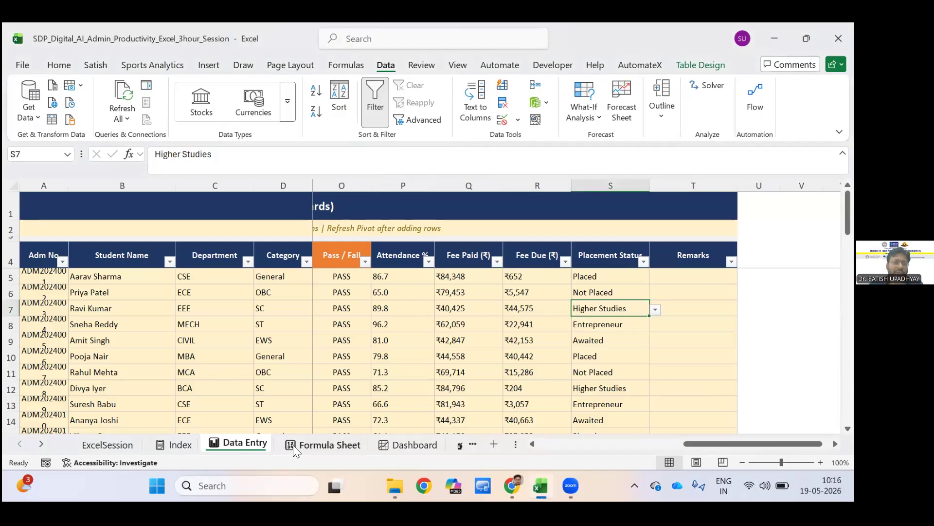
{"action": "left_click", "coordinate": [293, 445]}
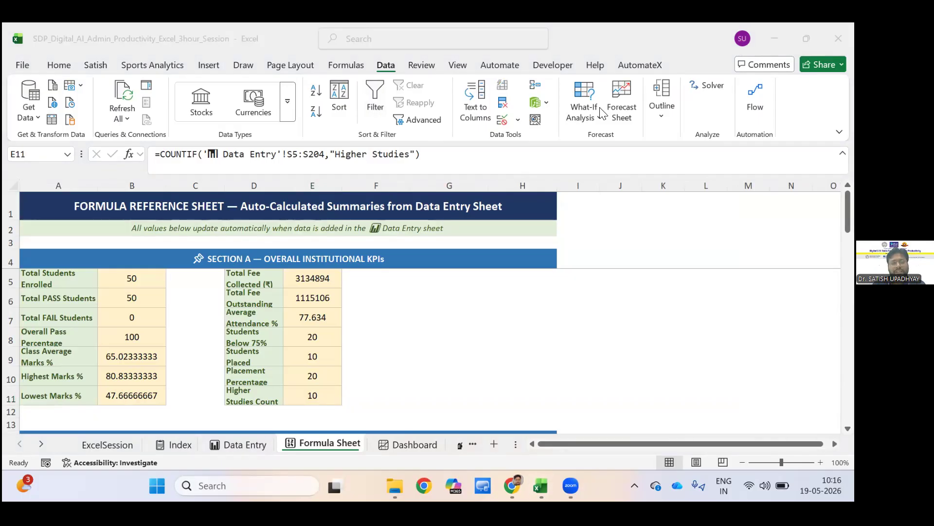
Examine the formulas behind the Section A institutional KPIs, from total students enrolled through class average, attendance, placement percentage and higher studies count.
{"action": "left_click", "coordinate": [116, 281]}
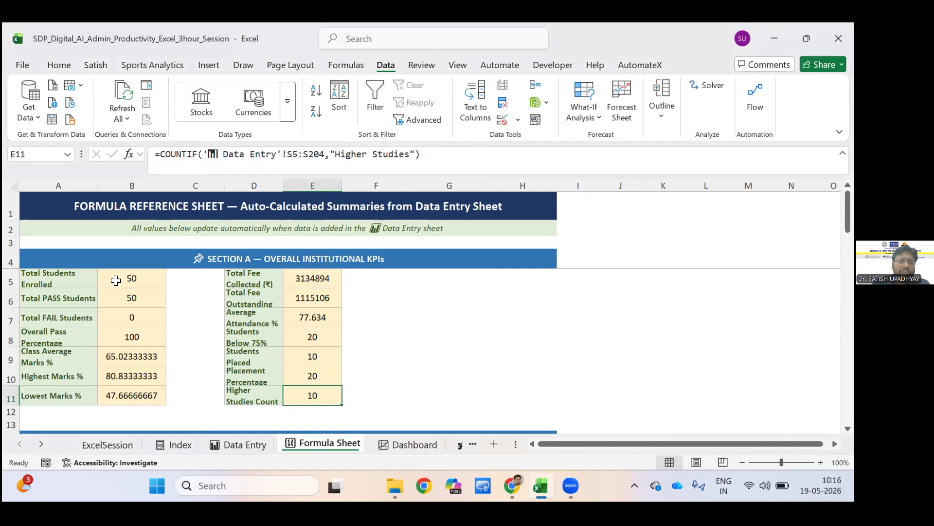
{"action": "left_click", "coordinate": [116, 281]}
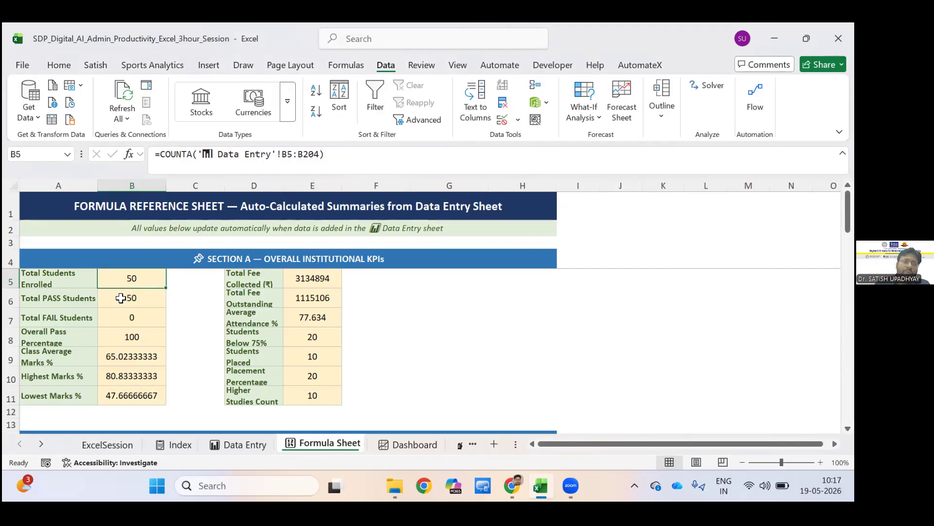
{"action": "left_click", "coordinate": [121, 298]}
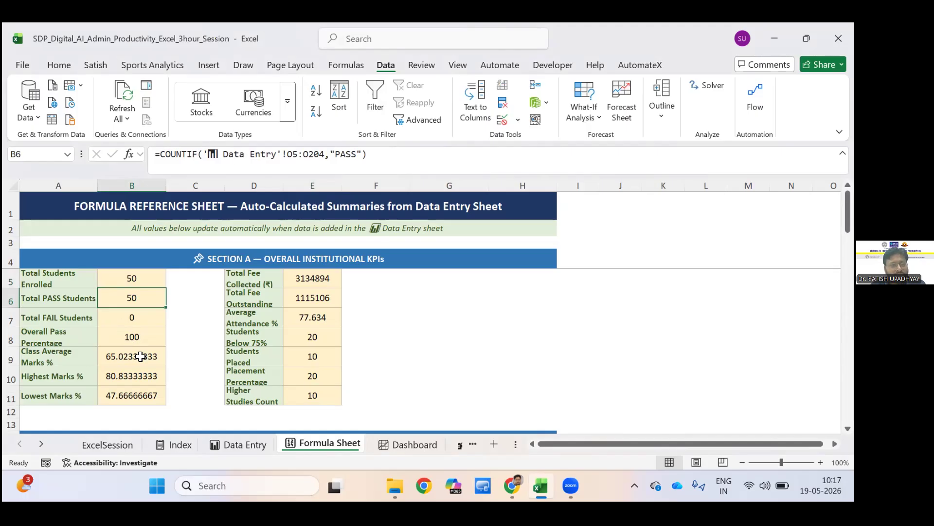
{"action": "key", "text": "Down"}
{"action": "key", "text": "Down"}
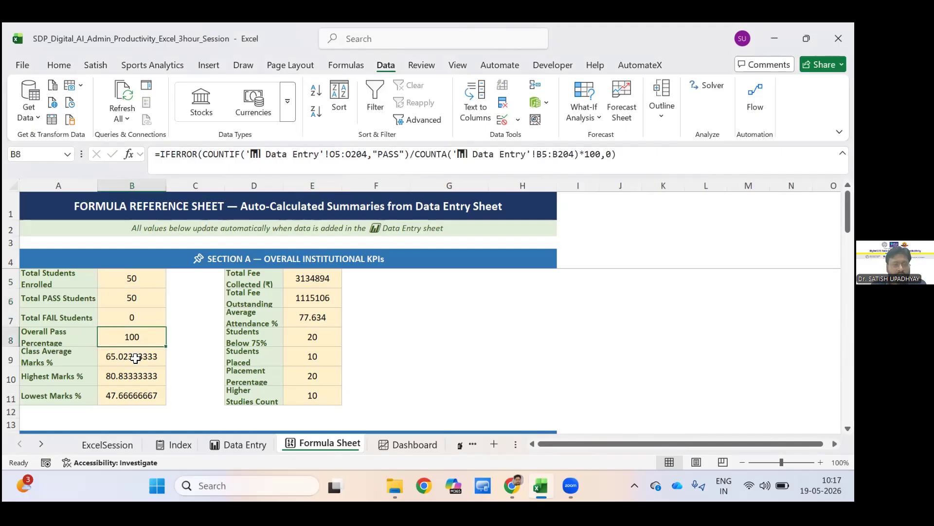
{"action": "left_click", "coordinate": [136, 358]}
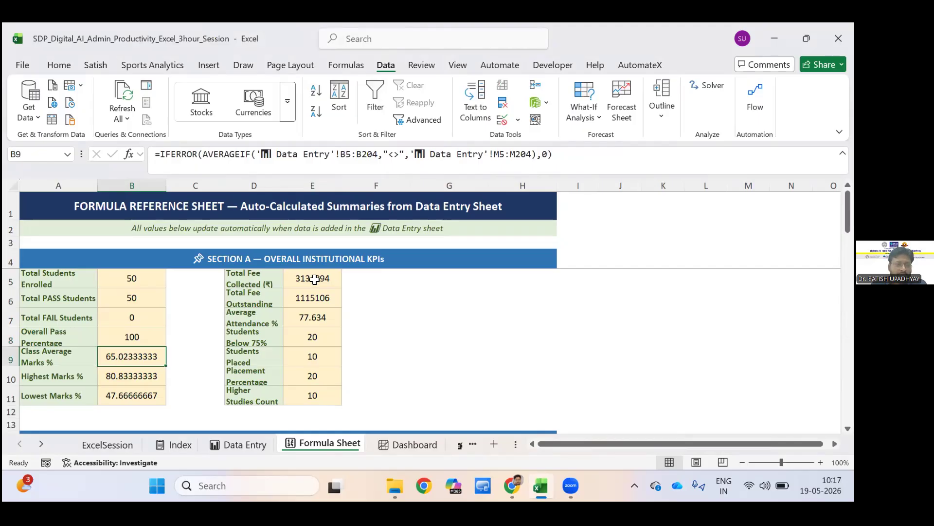
{"action": "key", "text": "Down"}
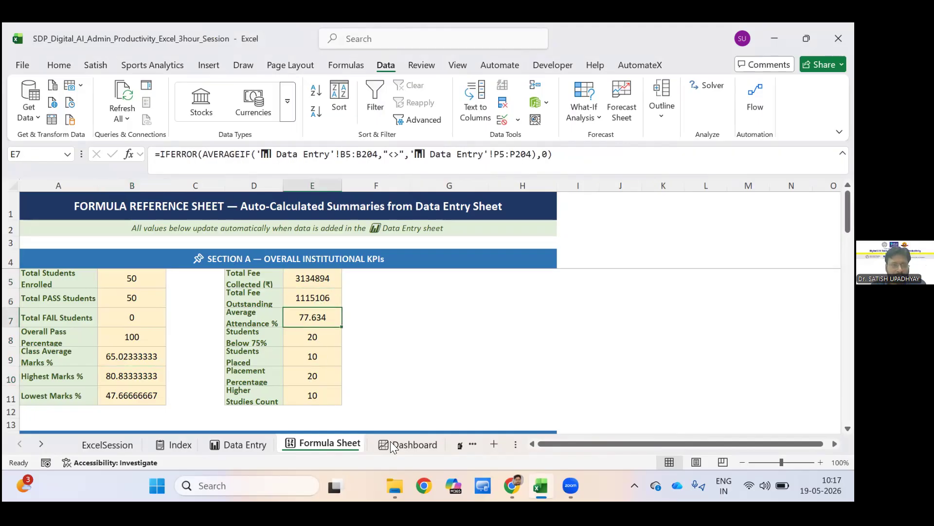
{"action": "key", "text": "Down"}
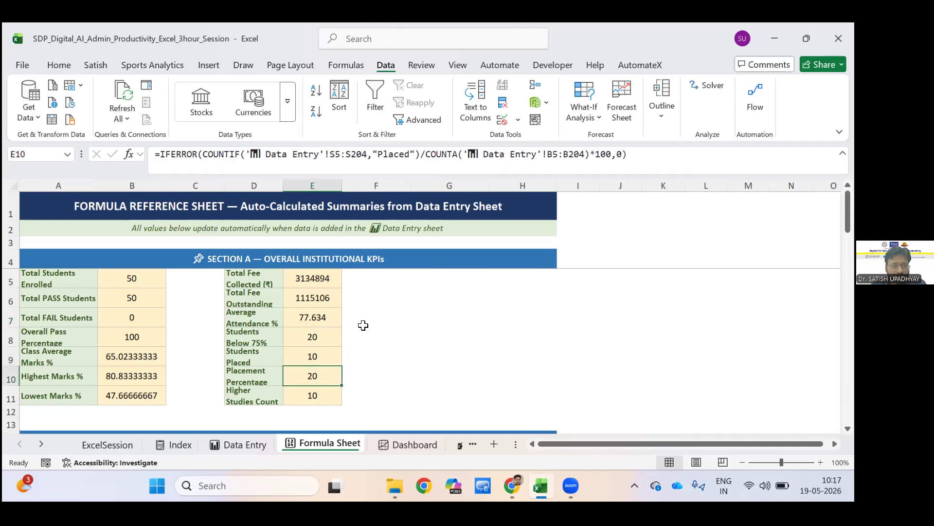
{"action": "key", "text": "Down"}
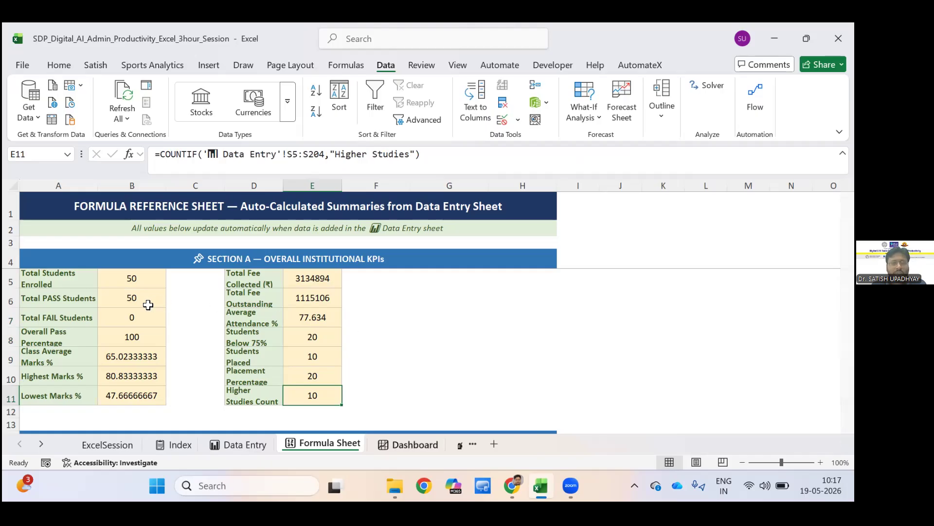
Go to the Dashboard sheet and review its step-by-step guide to adding interactive slicers and filters.
{"action": "key", "text": "ctrl+Page_Down"}
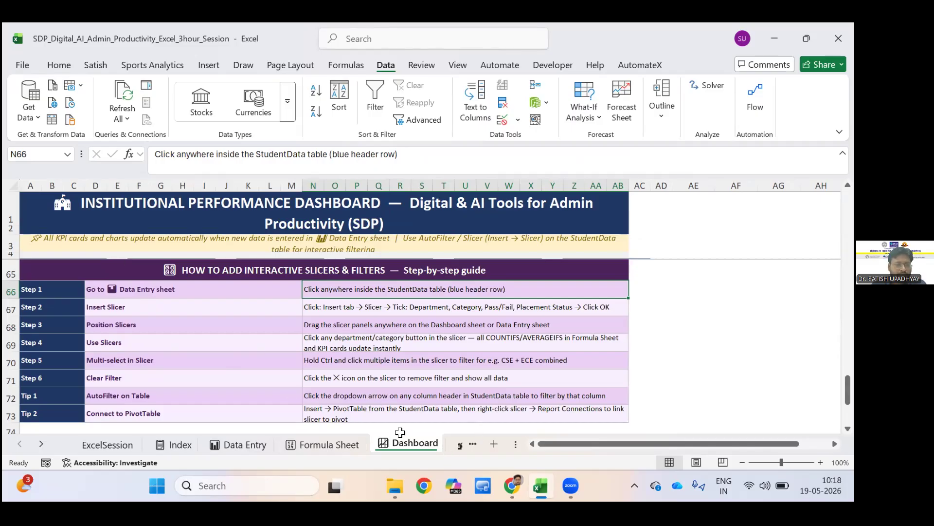
{"action": "scroll", "coordinate": [400, 433], "scroll_direction": "down", "scroll_amount": 1}
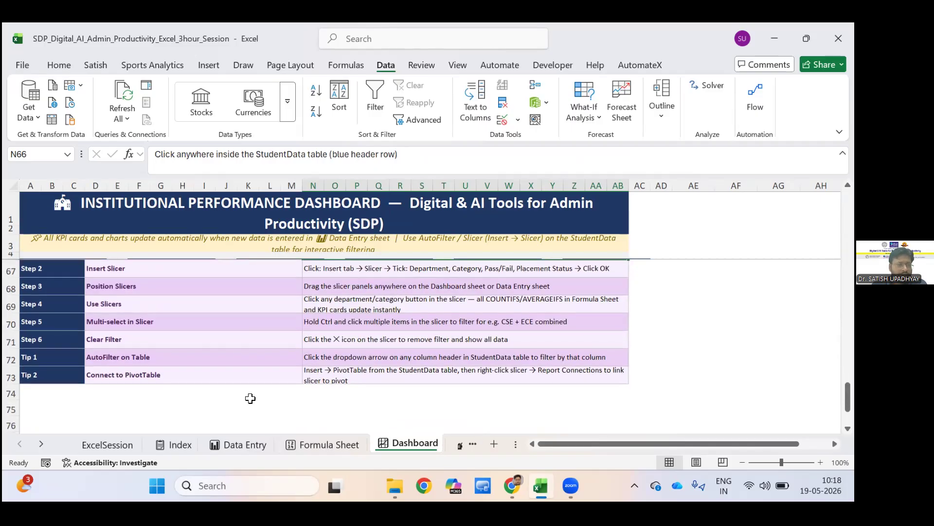
{"action": "key", "text": "ctrl+Page_Down"}
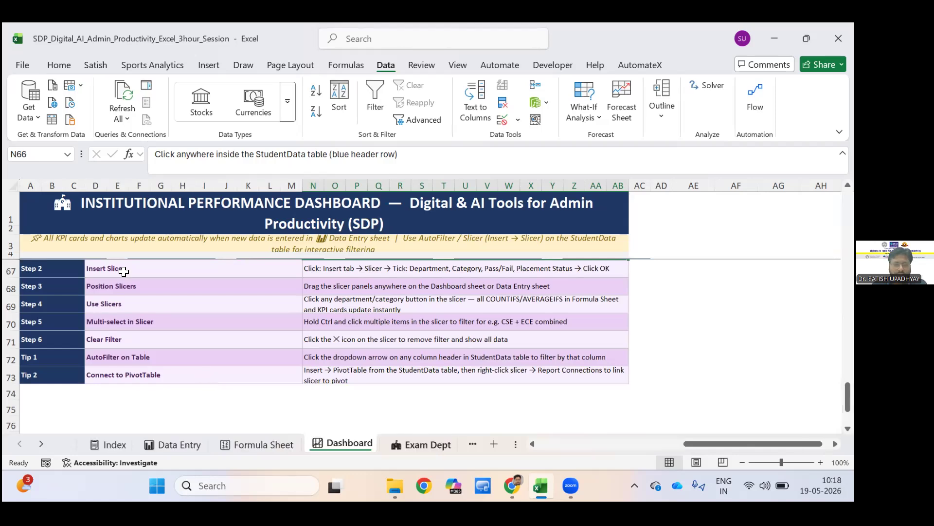
Open the Exam Dept sheet and examine its task categories, Excel work, key functions, reporting activities and staff pain points down to Attendance for Examinations.
{"action": "key", "text": "ctrl+Page_Down"}
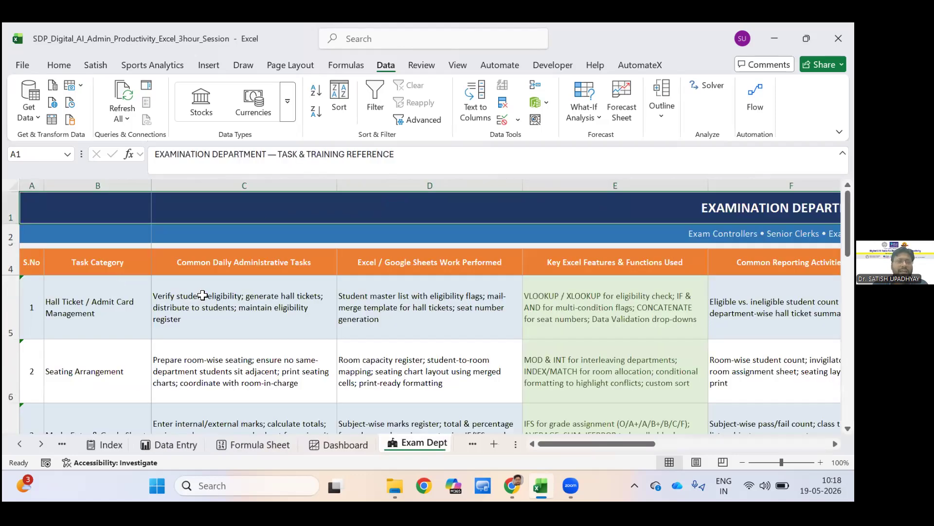
{"action": "left_click", "coordinate": [416, 277]}
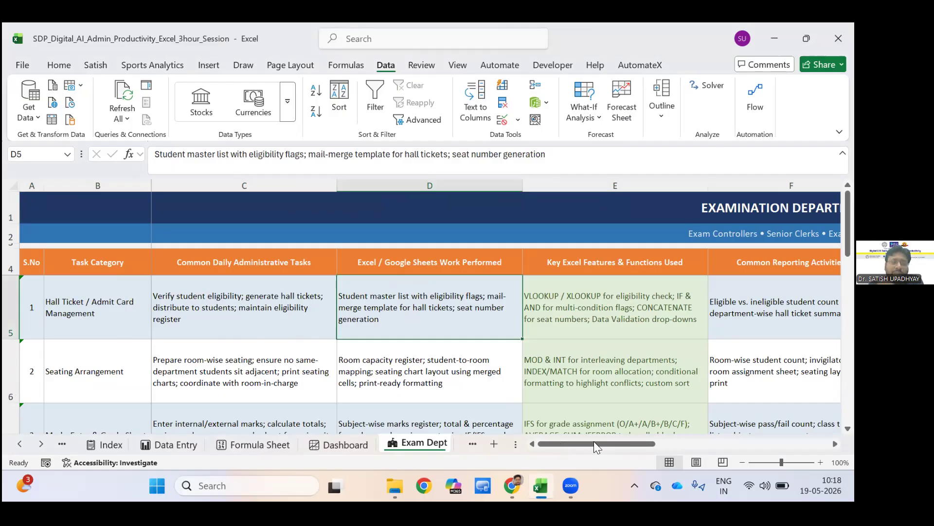
{"action": "key", "text": "Left"}
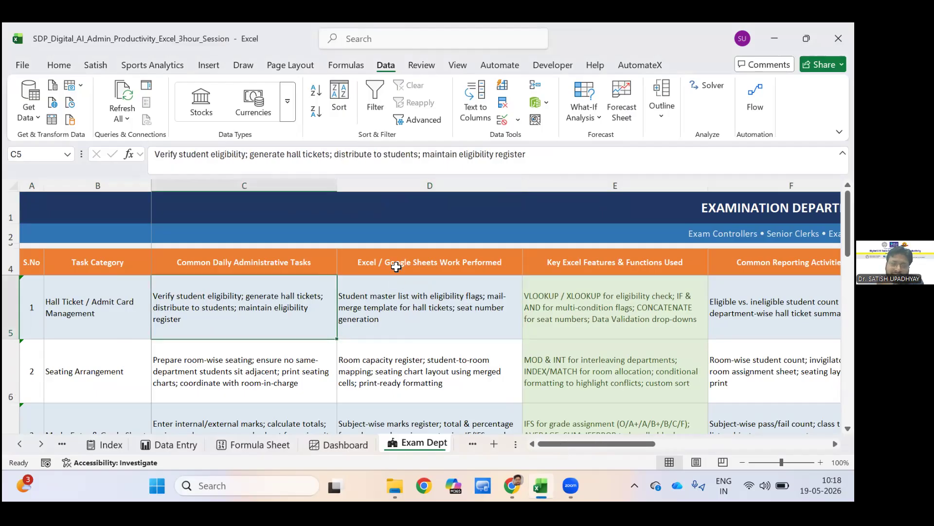
{"action": "key", "text": "Down"}
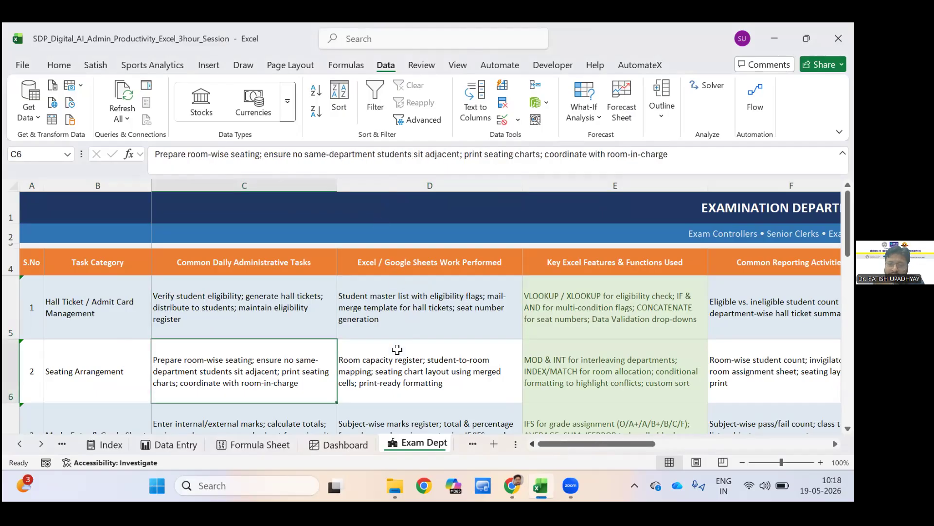
{"action": "scroll", "coordinate": [370, 307], "scroll_direction": "right", "scroll_amount": 3}
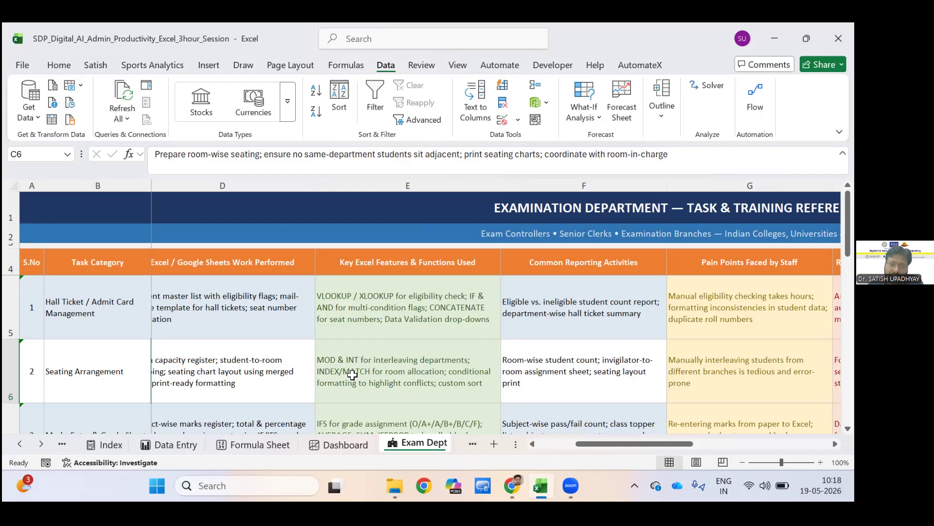
{"action": "scroll", "coordinate": [589, 438], "scroll_direction": "down", "scroll_amount": 2}
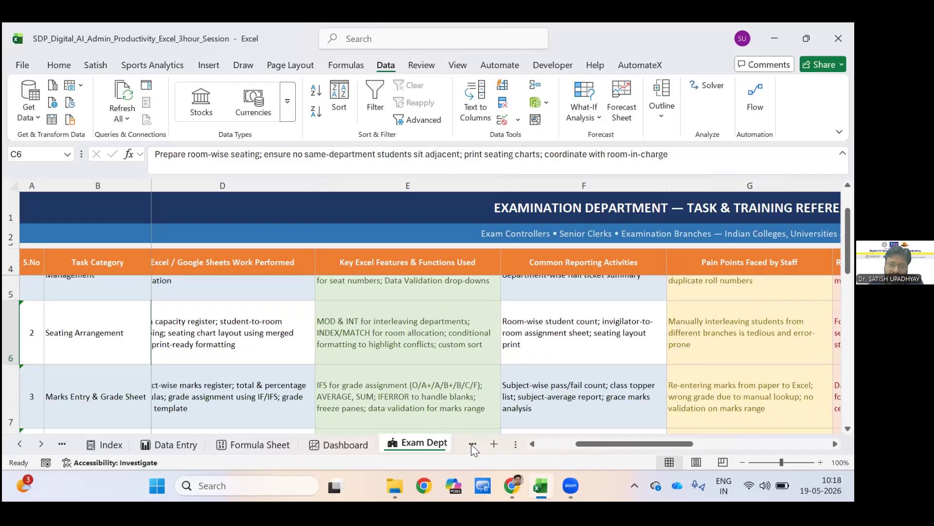
{"action": "scroll", "coordinate": [472, 447], "scroll_direction": "down", "scroll_amount": 1}
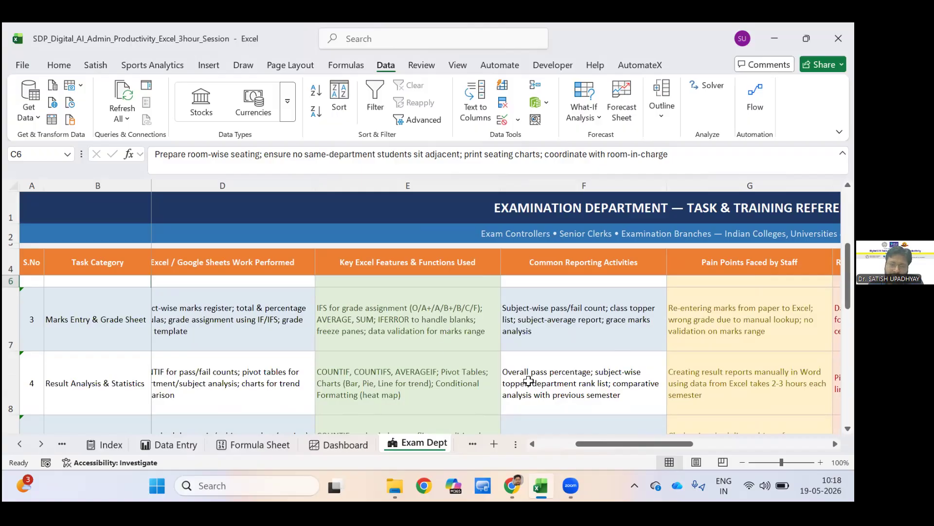
{"action": "scroll", "coordinate": [603, 438], "scroll_direction": "down", "scroll_amount": 1}
{"action": "scroll", "coordinate": [615, 441], "scroll_direction": "down", "scroll_amount": 1}
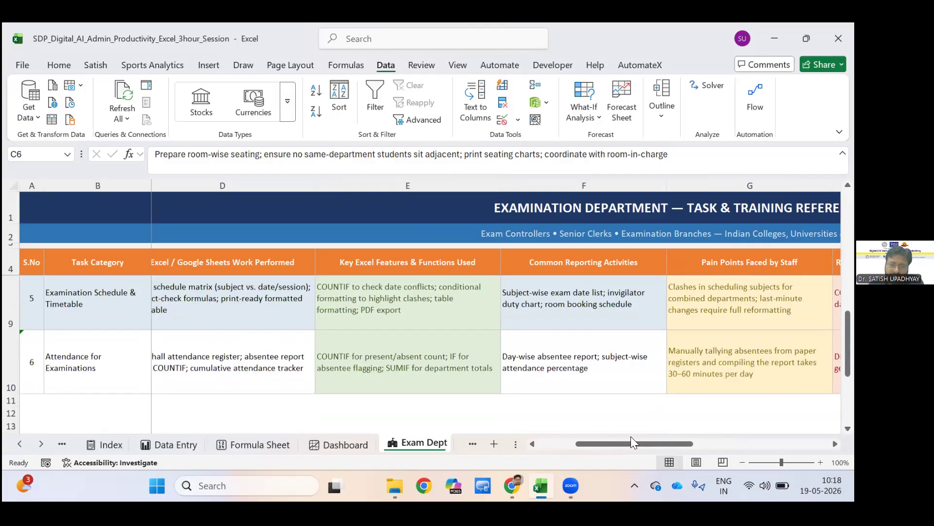
Go to the Academics sheet and review the academic coordinators' task reference across to the reporting activities and pain points columns.
{"action": "key", "text": "ctrl+Page_Down"}
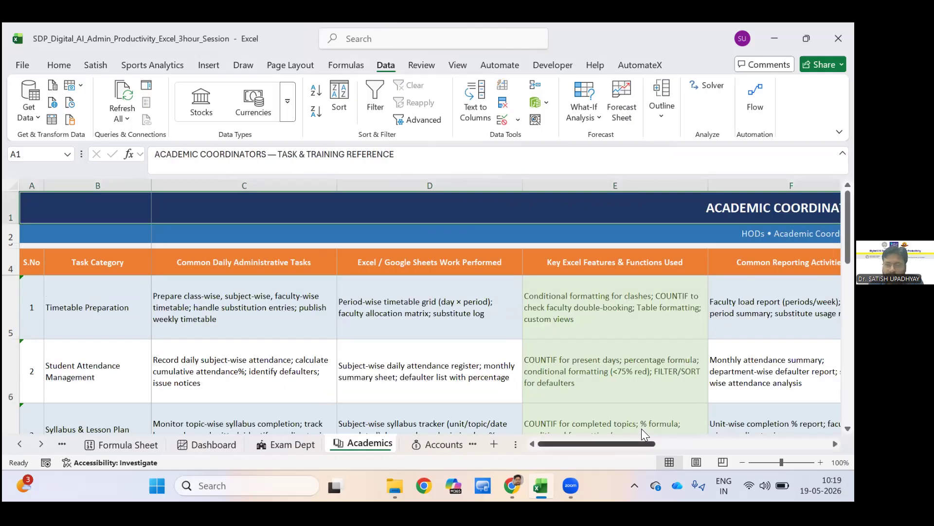
{"action": "scroll", "coordinate": [641, 428], "scroll_direction": "right", "scroll_amount": 3}
{"action": "scroll", "coordinate": [642, 429], "scroll_direction": "right", "scroll_amount": 3}
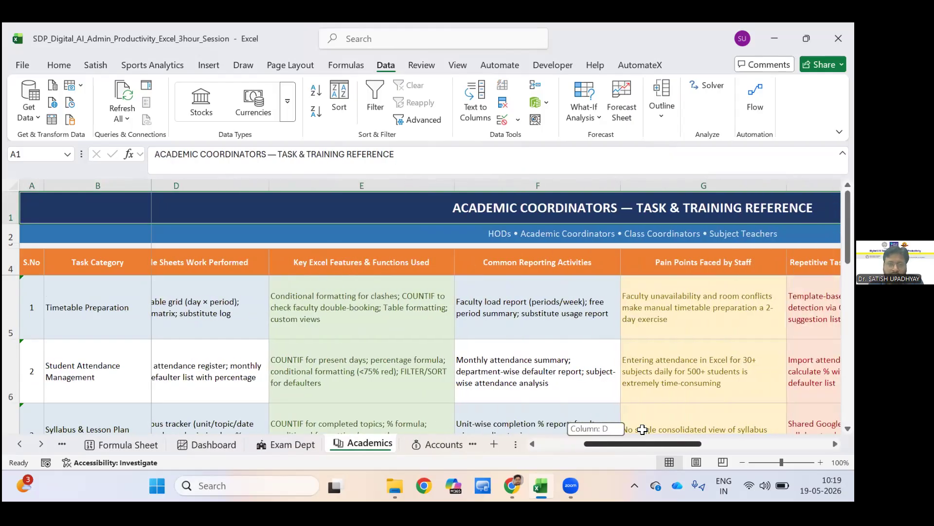
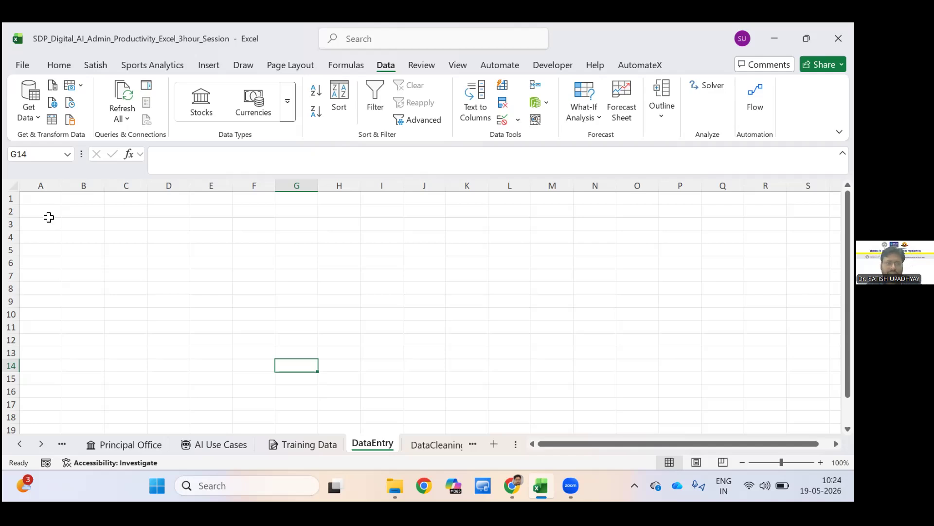
Enter the column headings S.NO in A2 and Name in B2 of the blank DataEntry sheet.
{"action": "left_click", "coordinate": [53, 214]}
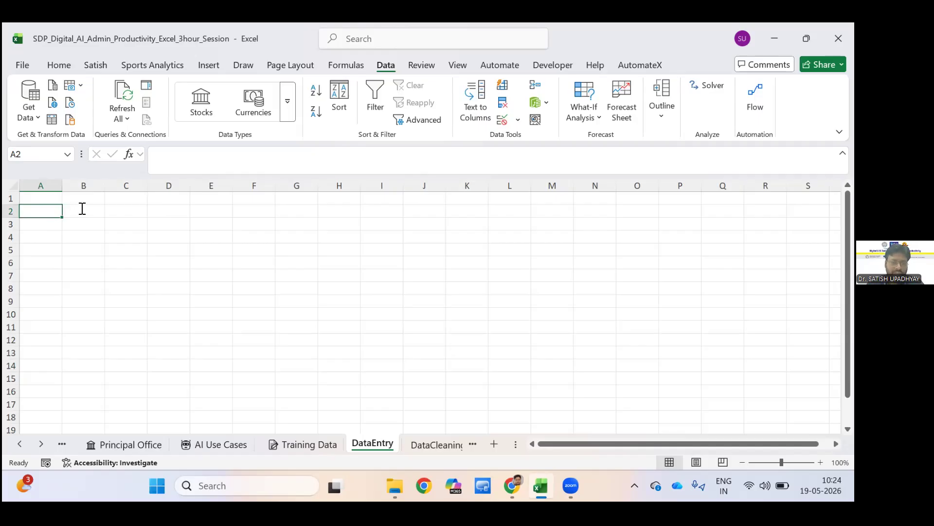
{"action": "type", "text": "S."}
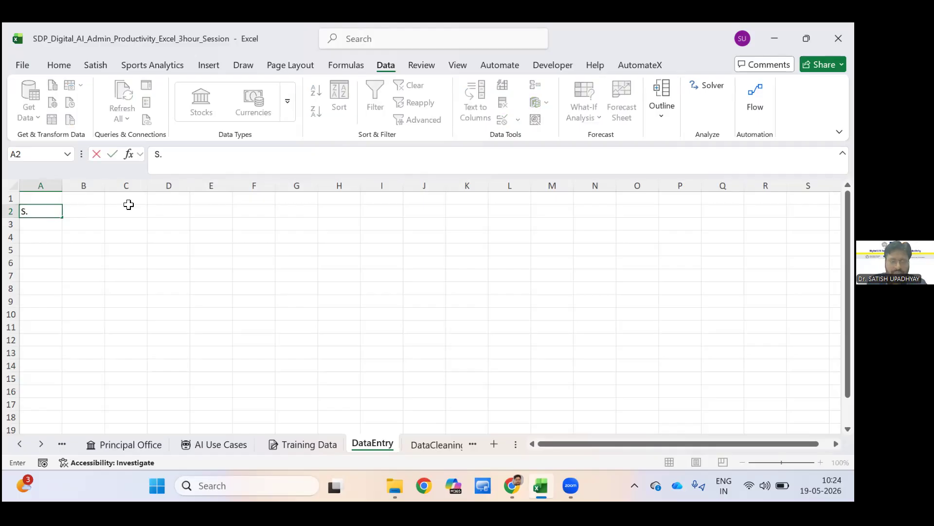
{"action": "type", "text": "NO"}
{"action": "key", "text": "Tab"}
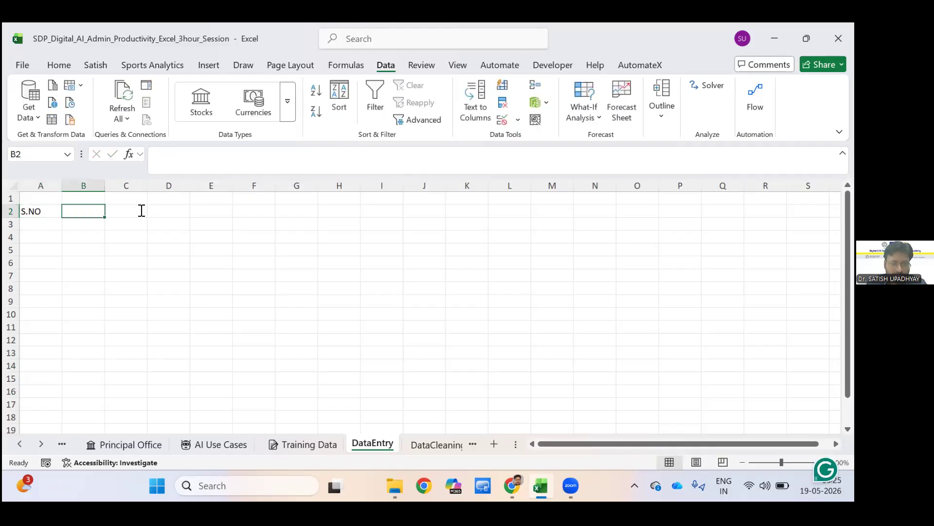
{"action": "type", "text": "Name"}
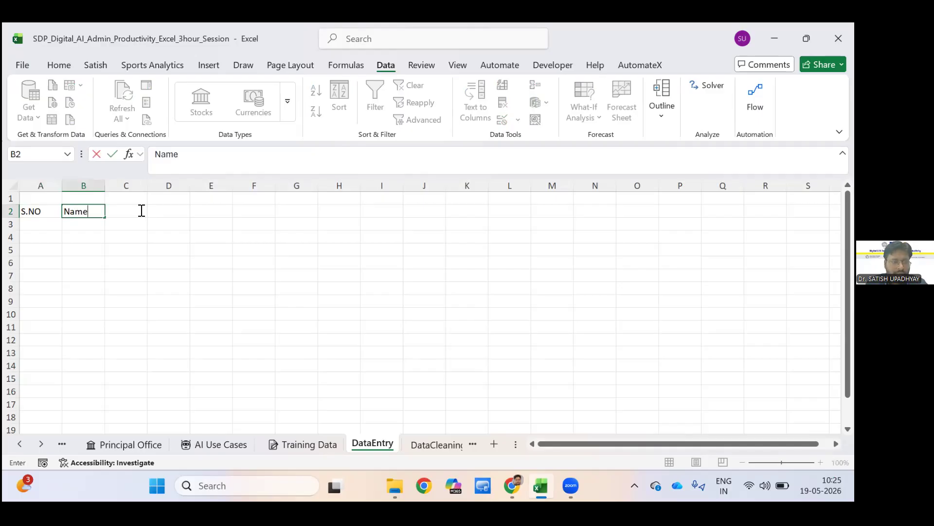
{"action": "key", "text": "Tab"}
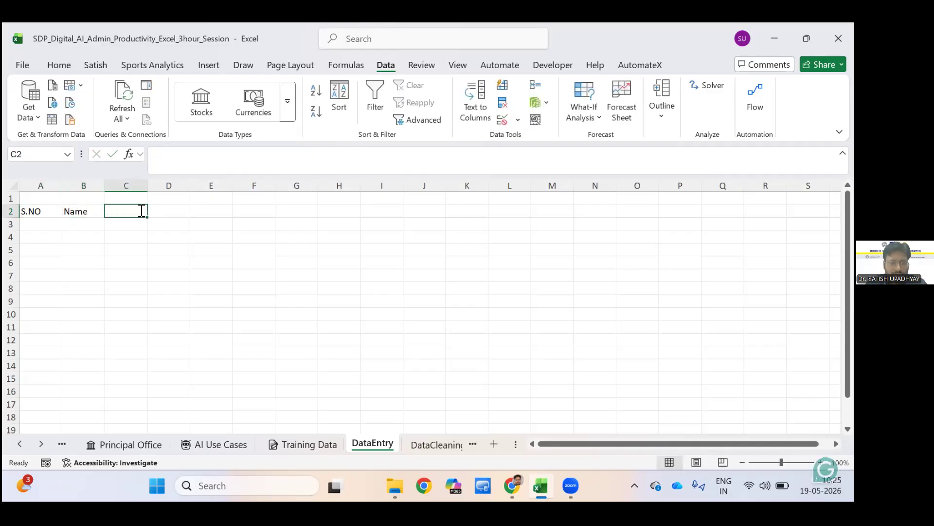
Enter the heading Unit for the third column in C2.
{"action": "type", "text": "Marks"}
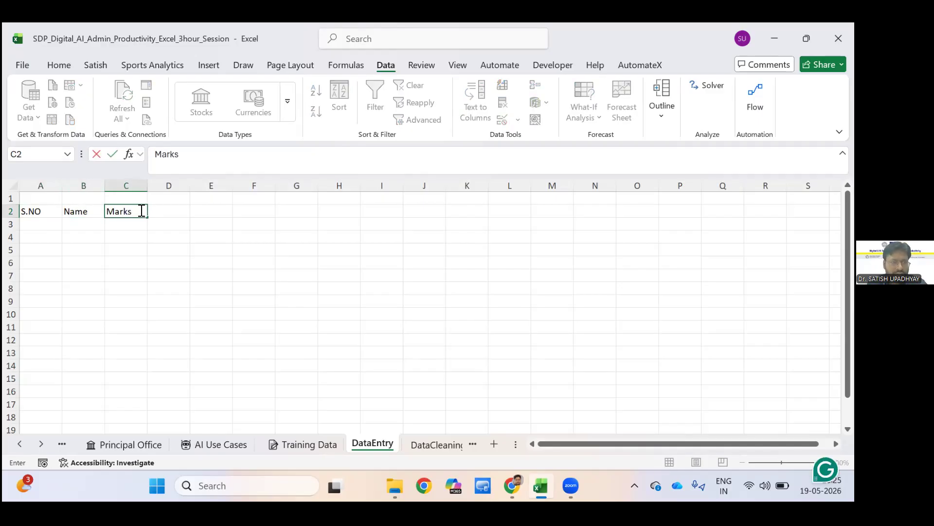
{"action": "key", "text": "BackSpace"}
{"action": "key", "text": "BackSpace"}
{"action": "key", "text": "BackSpace"}
{"action": "key", "text": "BackSpace"}
{"action": "key", "text": "BackSpace"}
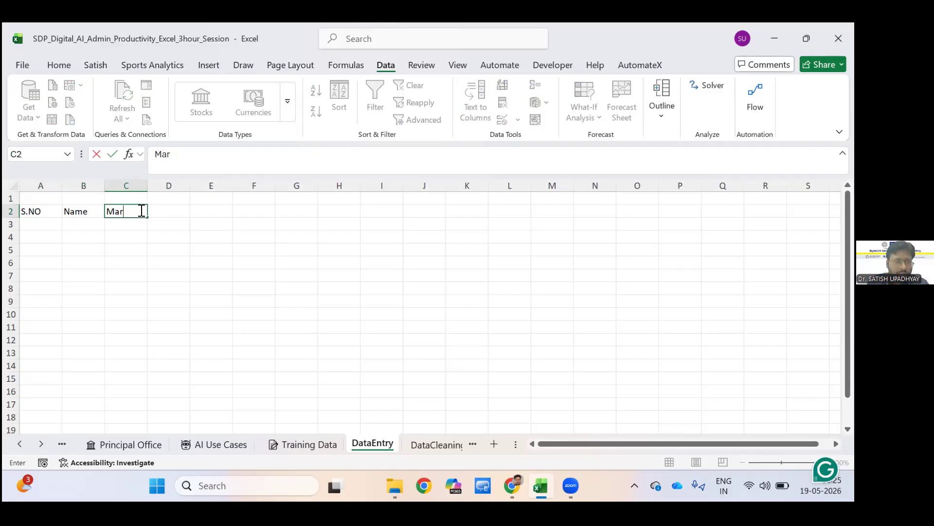
{"action": "type", "text": "U"}
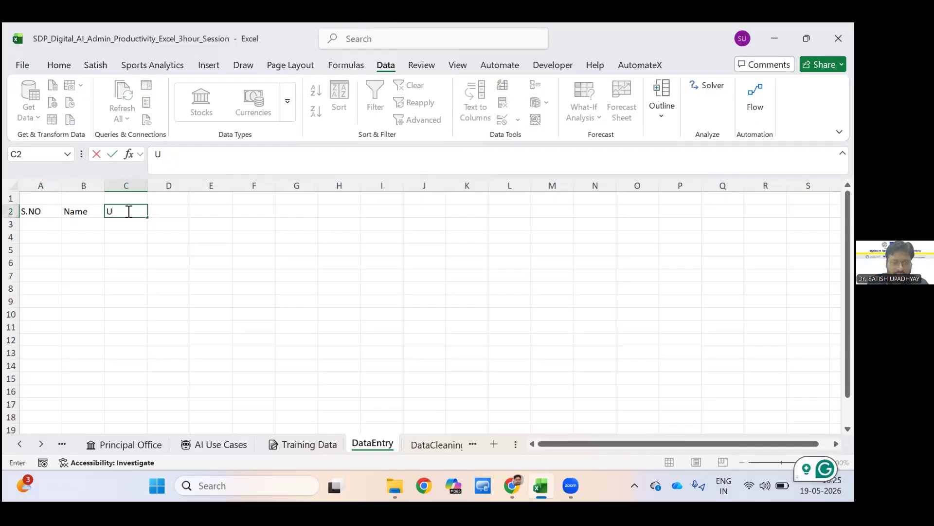
{"action": "type", "text": "nit"}
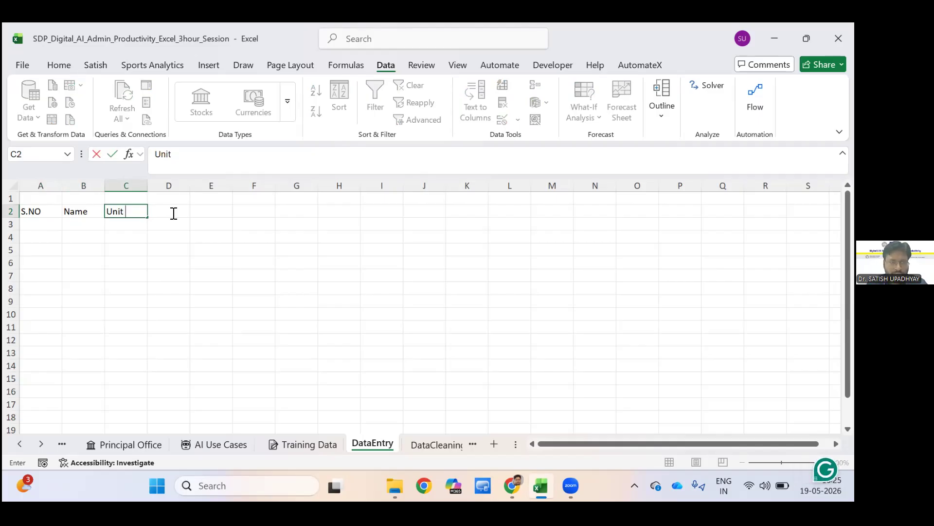
Enter the heading Price of each Unit in D2 and widen column D to fit it.
{"action": "left_click", "coordinate": [174, 213]}
{"action": "type", "text": "P"}
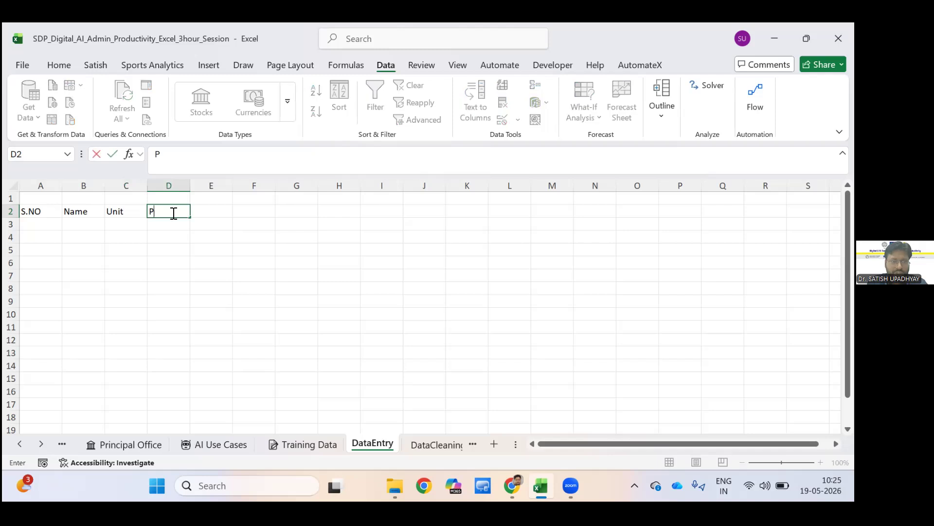
{"action": "type", "text": "rice "}
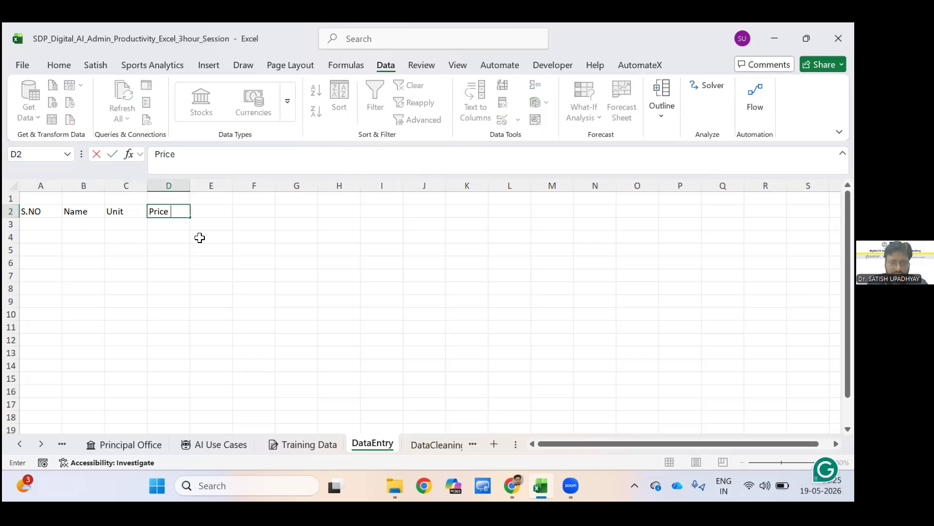
{"action": "type", "text": "of each"}
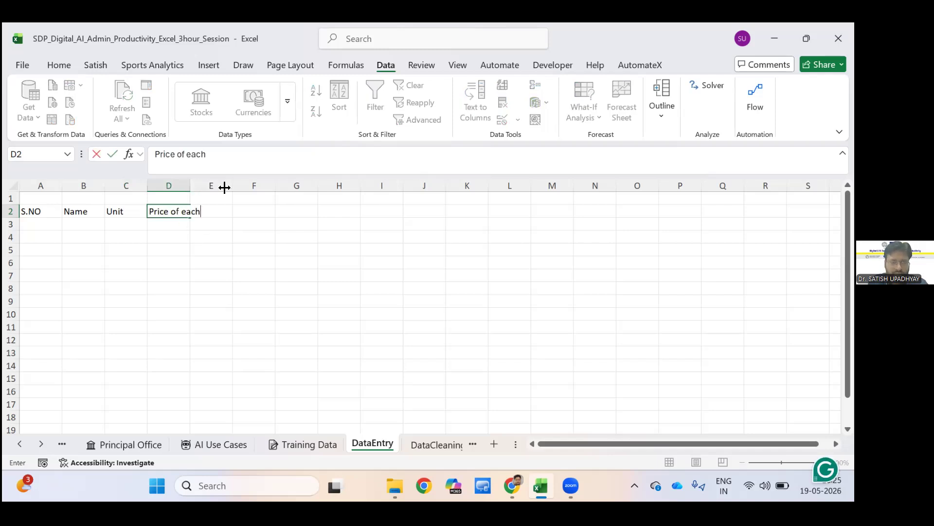
{"action": "type", "text": " Unit"}
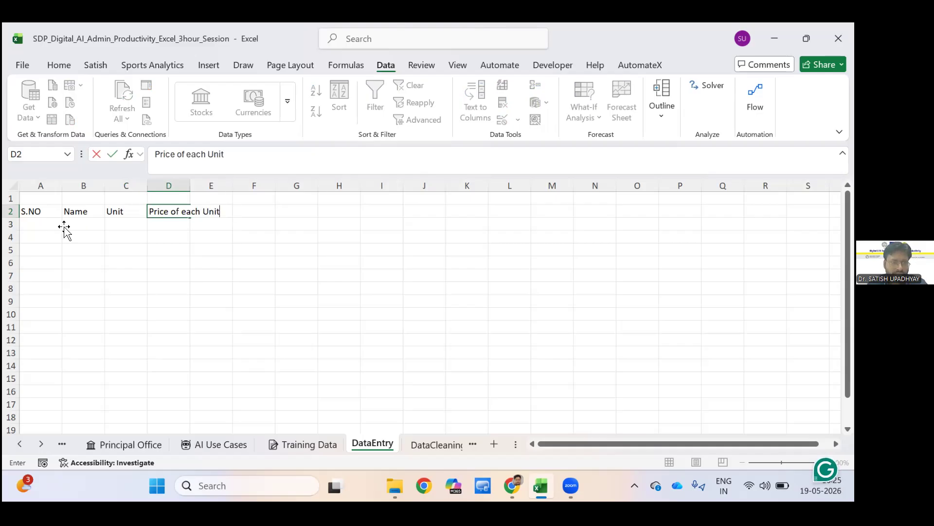
{"action": "left_click", "coordinate": [211, 237]}
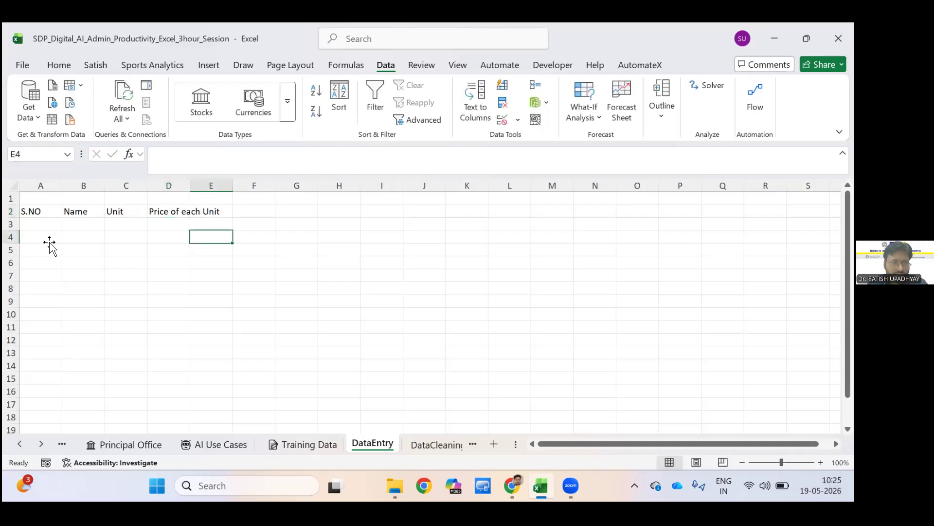
{"action": "left_click_drag", "start_coordinate": [190, 185], "coordinate": [227, 186]}
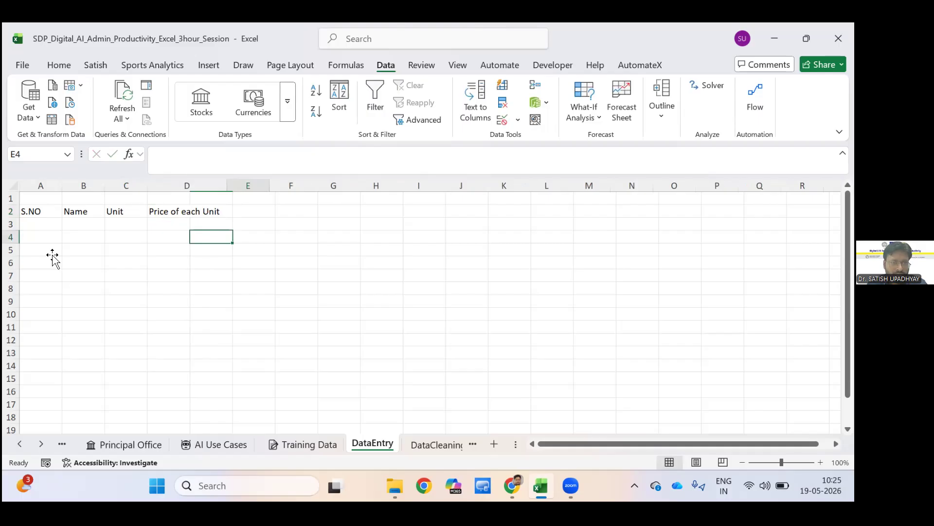
Enter the serial numbers 1, 2 and 3 in A3:A5 under S.NO.
{"action": "left_click", "coordinate": [49, 225]}
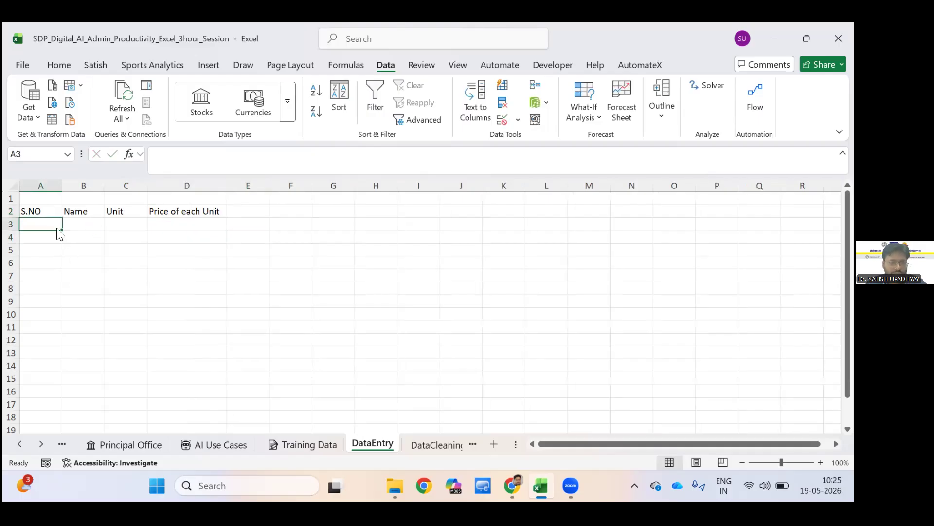
{"action": "type", "text": "1"}
{"action": "key", "text": "Return"}
{"action": "type", "text": "2"}
{"action": "key", "text": "Return"}
{"action": "type", "text": "3"}
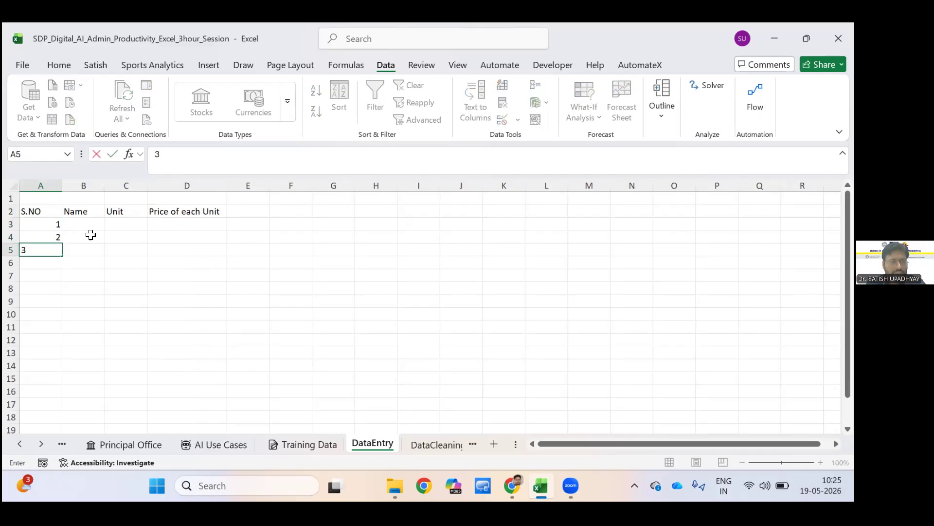
Fill the Name column with X, Y and Z in B3:B5.
{"action": "left_click", "coordinate": [90, 228]}
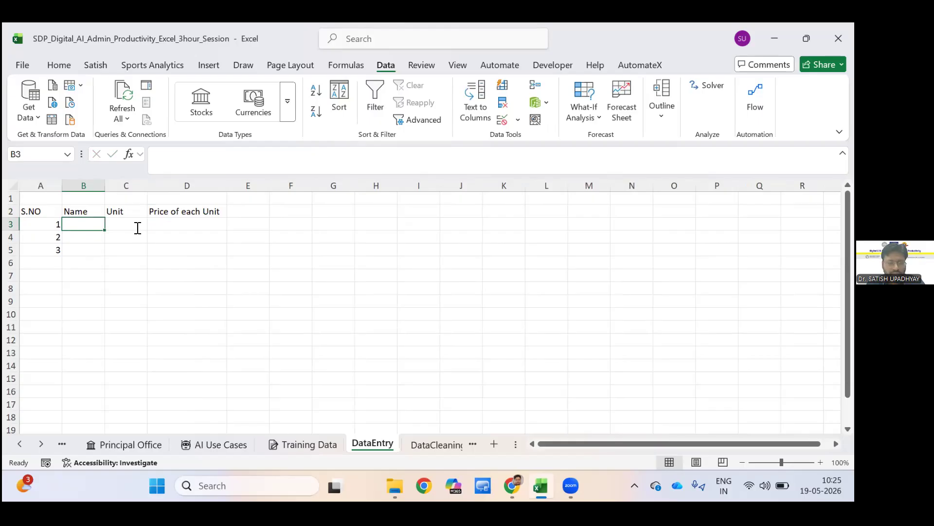
{"action": "type", "text": "X"}
{"action": "key", "text": "Return"}
{"action": "type", "text": "Y"}
{"action": "key", "text": "Return"}
{"action": "type", "text": "Z"}
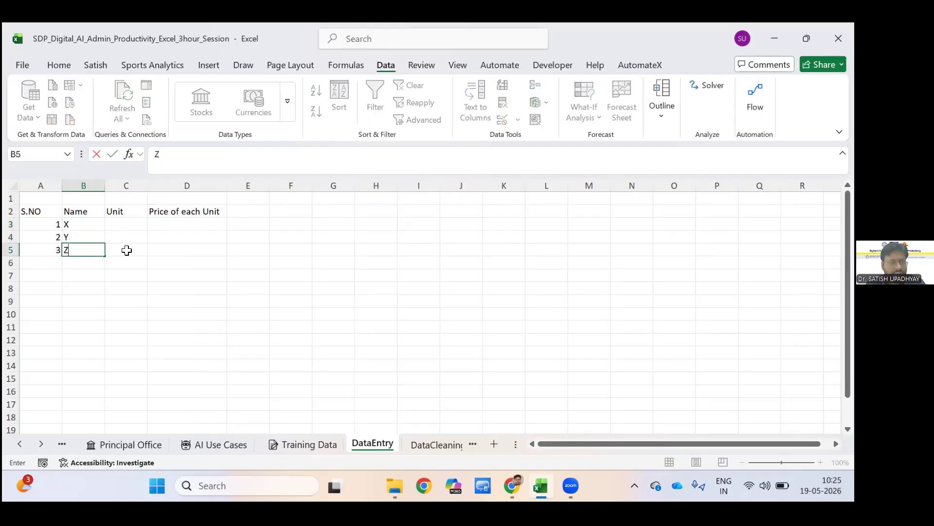
Enter the unit quantities 12, 17 and 15 in C3:C5.
{"action": "key", "text": "Right"}
{"action": "key", "text": "Up"}
{"action": "key", "text": "Up"}
{"action": "type", "text": "12"}
{"action": "key", "text": "Return"}
{"action": "type", "text": "17"}
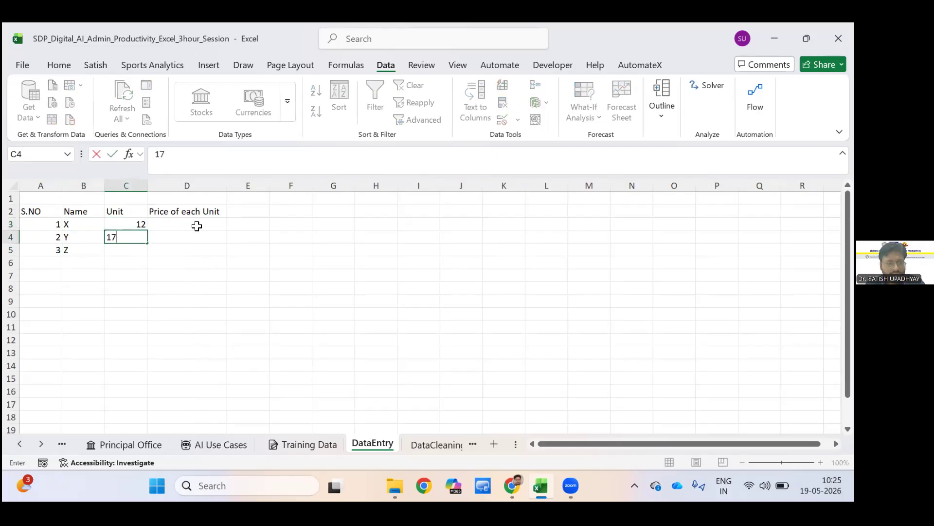
{"action": "key", "text": "Return"}
{"action": "type", "text": "15"}
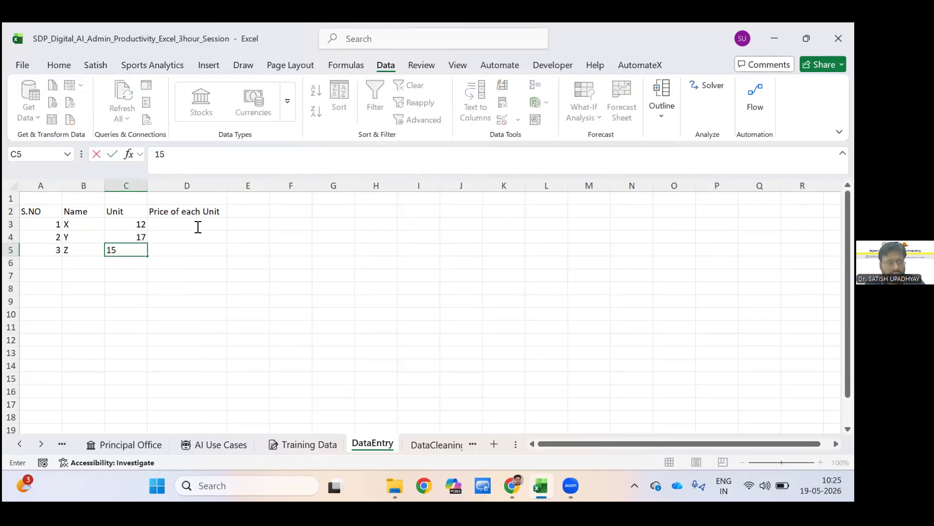
Enter the unit prices 100, 200 and 300 in D3:D5.
{"action": "left_click", "coordinate": [199, 227]}
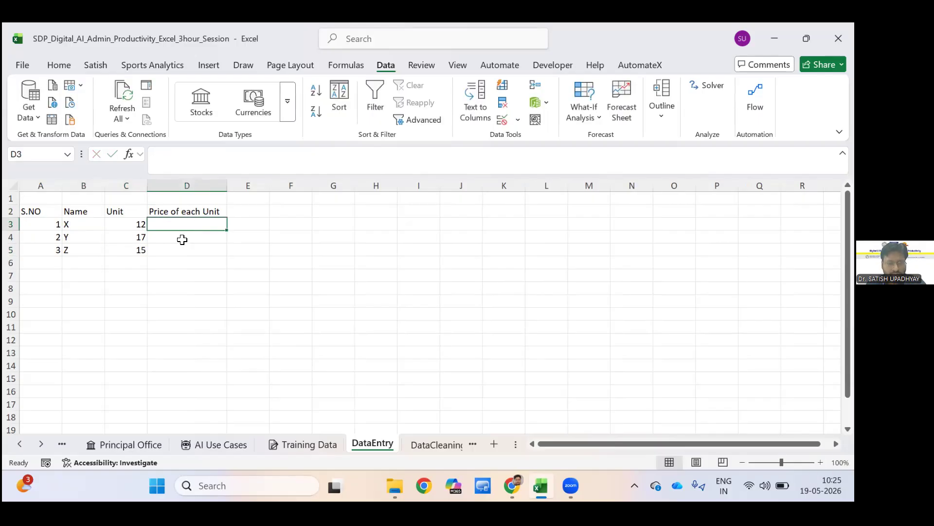
{"action": "type", "text": "100000"}
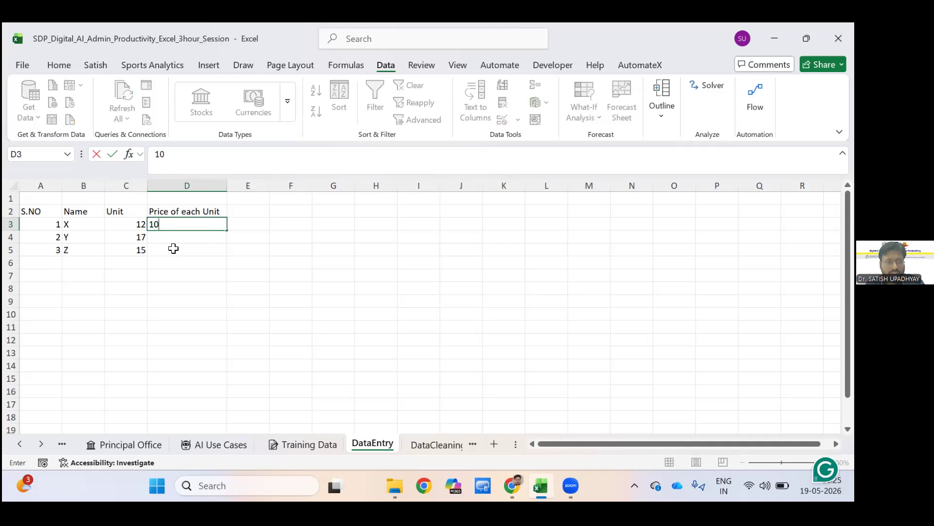
{"action": "key", "text": "BackSpace"}
{"action": "key", "text": "BackSpace"}
{"action": "key", "text": "BackSpace"}
{"action": "key", "text": "Return"}
{"action": "type", "text": "200"}
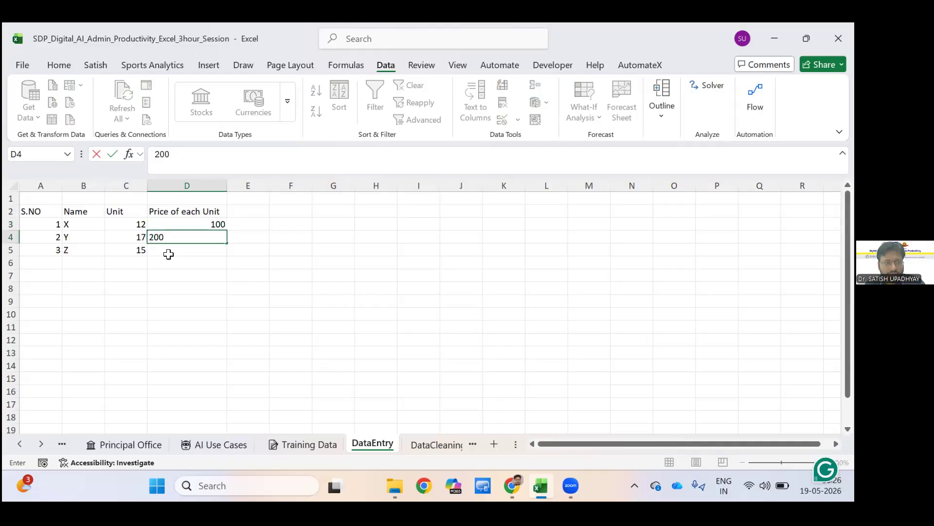
{"action": "key", "text": "Return"}
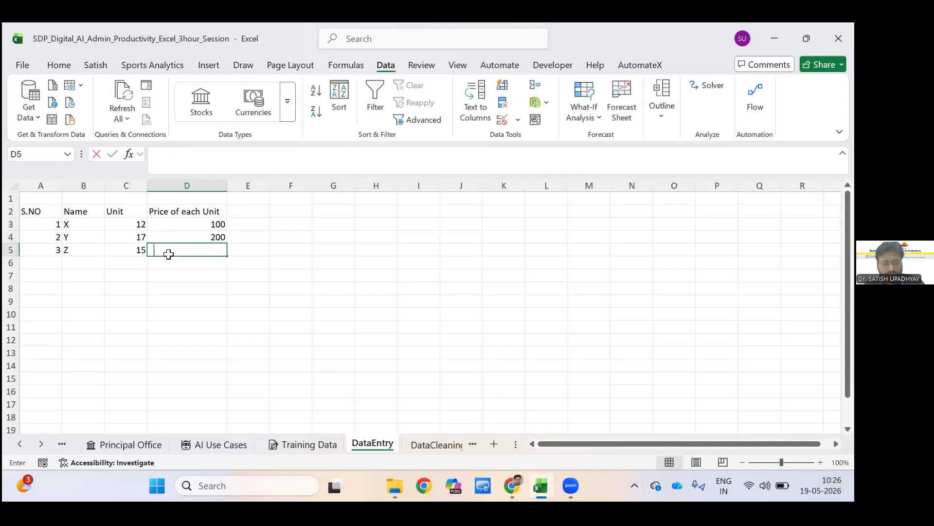
{"action": "type", "text": "3000"}
{"action": "key", "text": "BackSpace"}
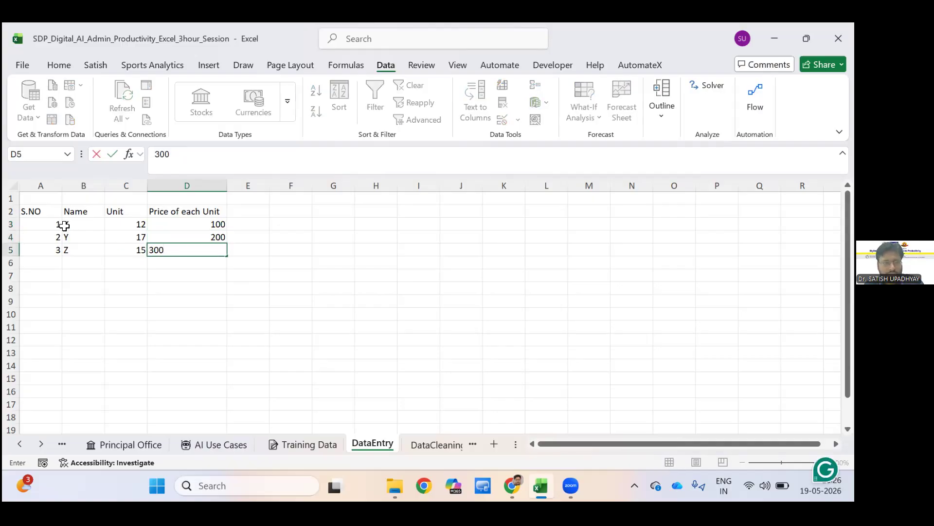
{"action": "key", "text": "Return"}
Total the Unit column in C6 with a SUM formula over C3:C5.
{"action": "key", "text": "Down"}
{"action": "key", "text": "Right"}
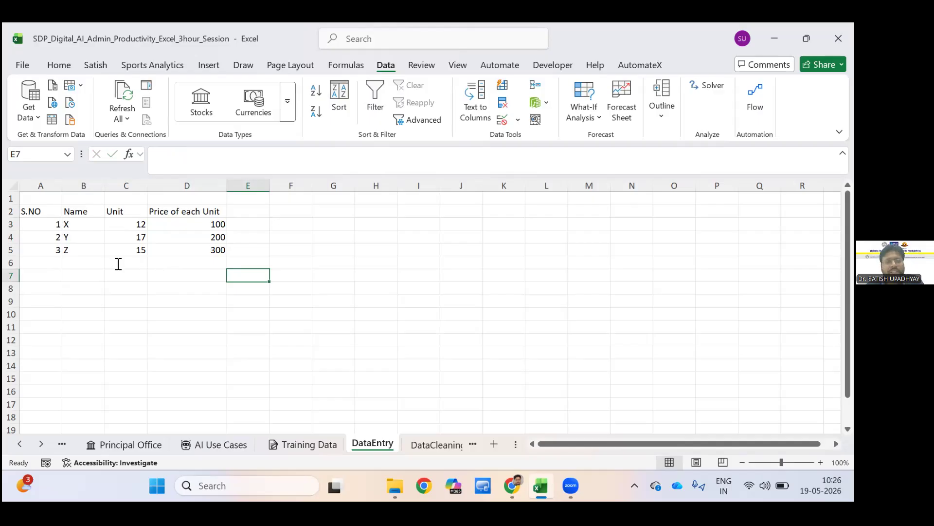
{"action": "key", "text": "Left"}
{"action": "key", "text": "Up"}
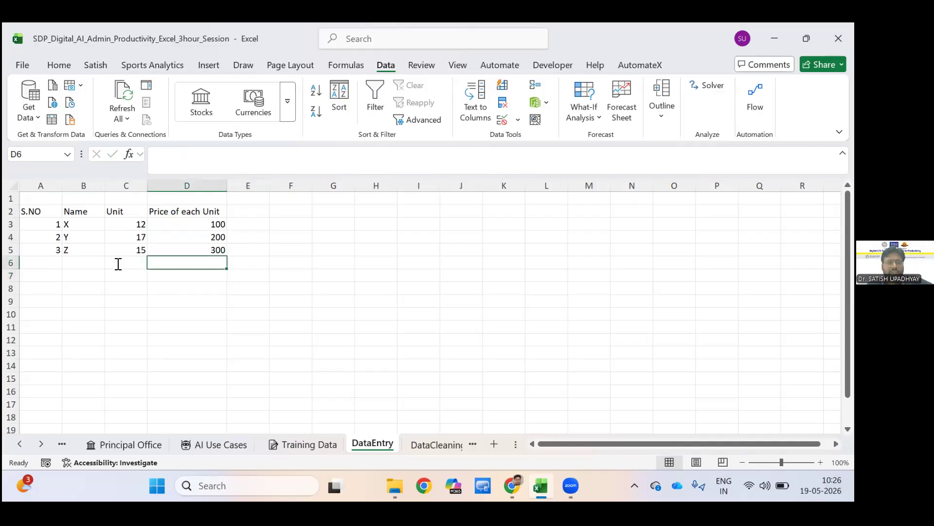
{"action": "left_click", "coordinate": [119, 264]}
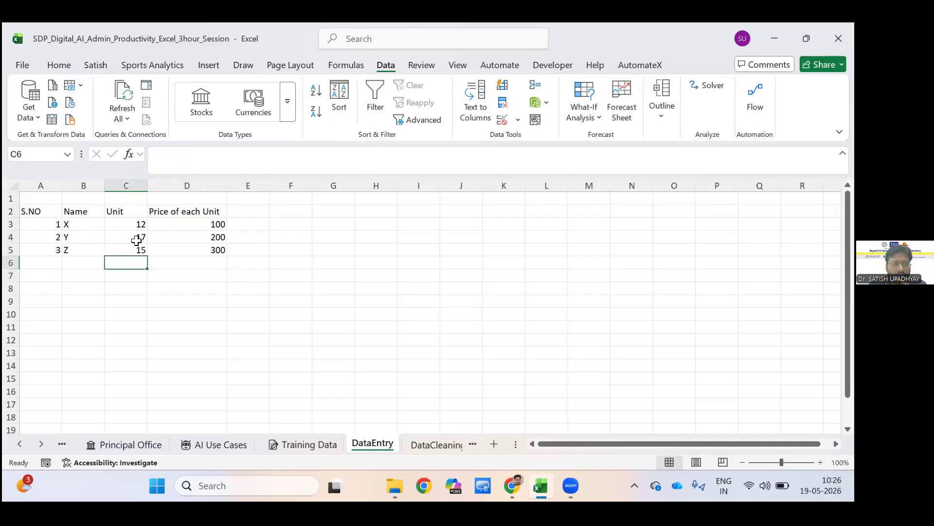
{"action": "type", "text": "="}
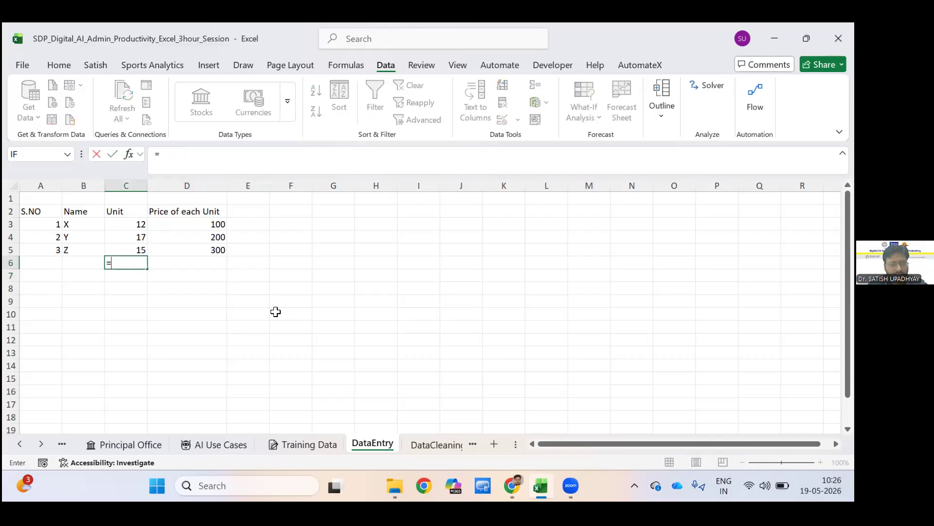
{"action": "type", "text": "Sum("}
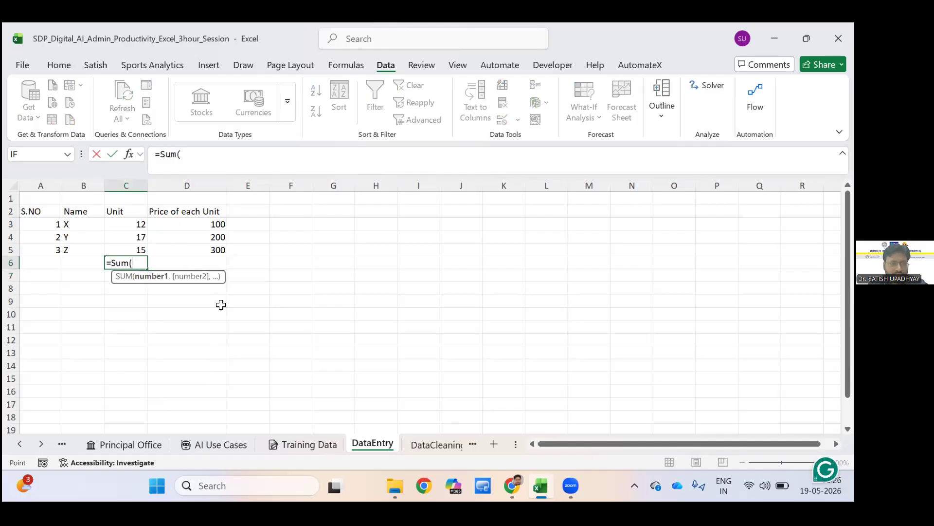
{"action": "left_click_drag", "start_coordinate": [131, 223], "coordinate": [138, 249]}
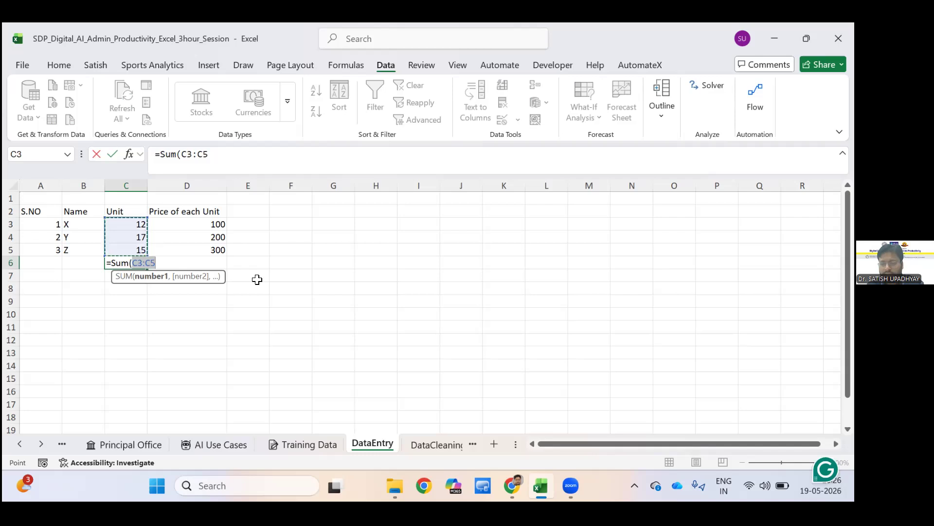
{"action": "key", "text": "Return"}
Add the header Total Price in E2.
{"action": "left_click", "coordinate": [222, 262]}
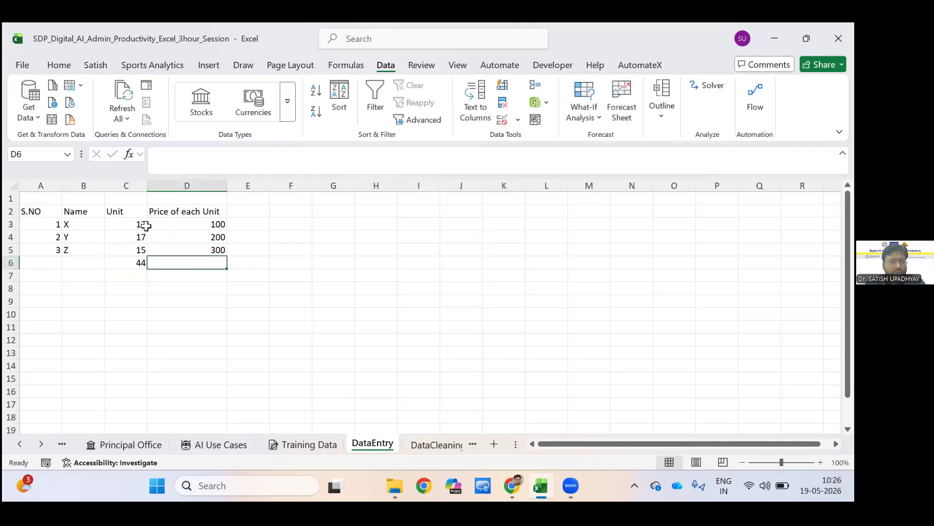
{"action": "left_click", "coordinate": [259, 212]}
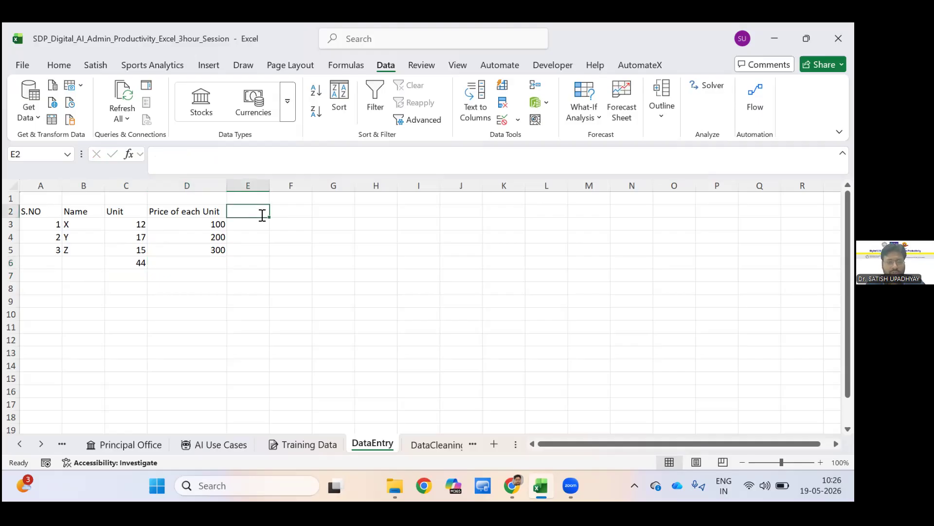
{"action": "type", "text": "Tota"}
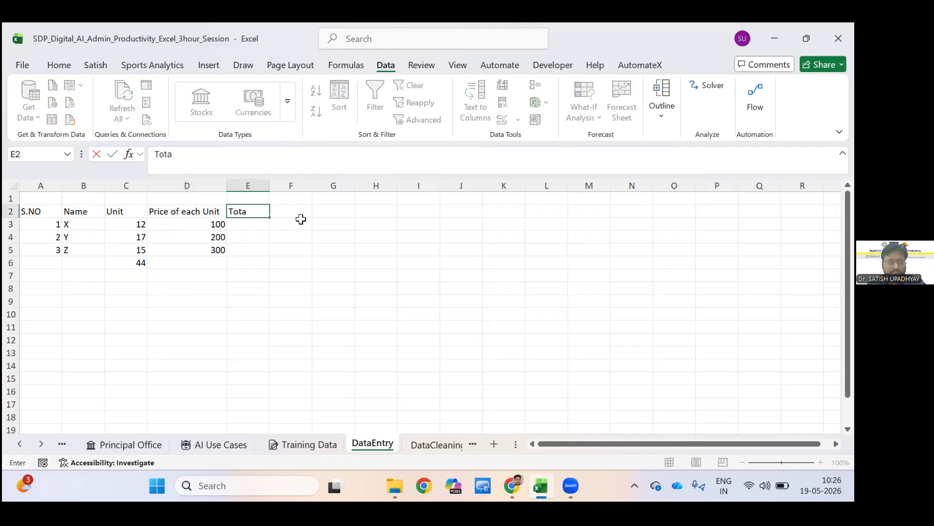
{"action": "type", "text": "l Pr"}
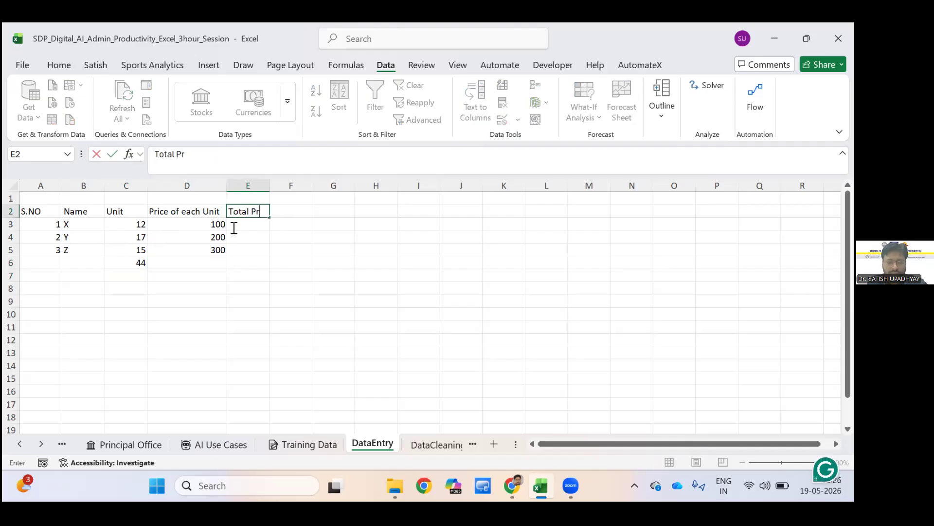
{"action": "type", "text": "ice"}
{"action": "key", "text": "Return"}
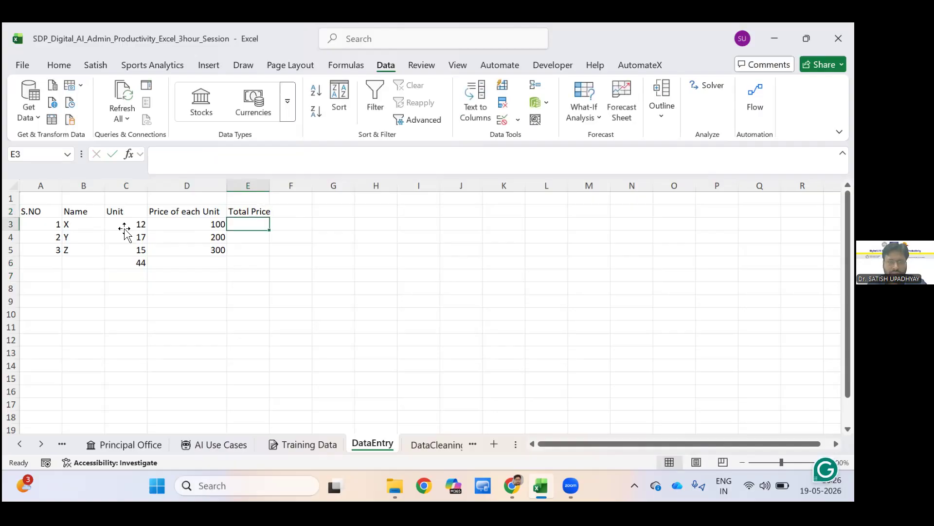
Draft a total price formula in E3 that multiplies C3 by D3.
{"action": "type", "text": "="}
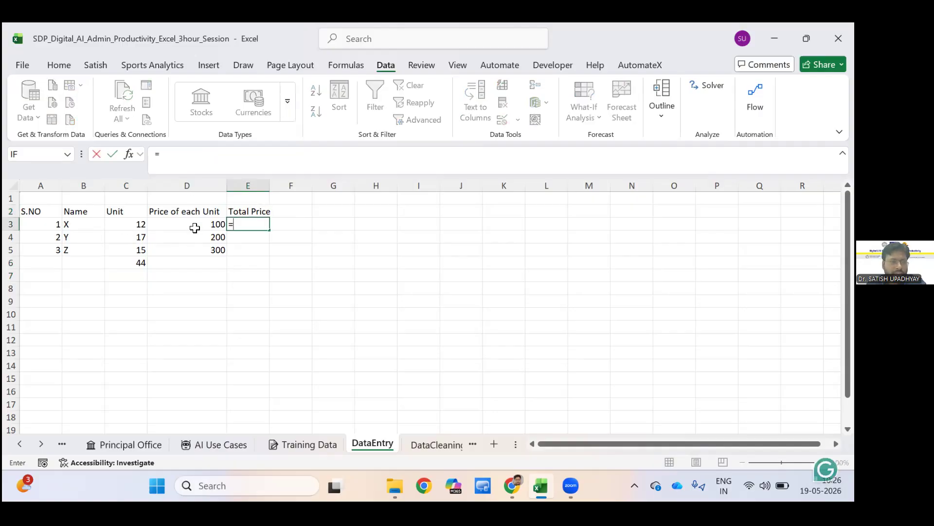
{"action": "key", "text": "Left"}
{"action": "key", "text": "Left"}
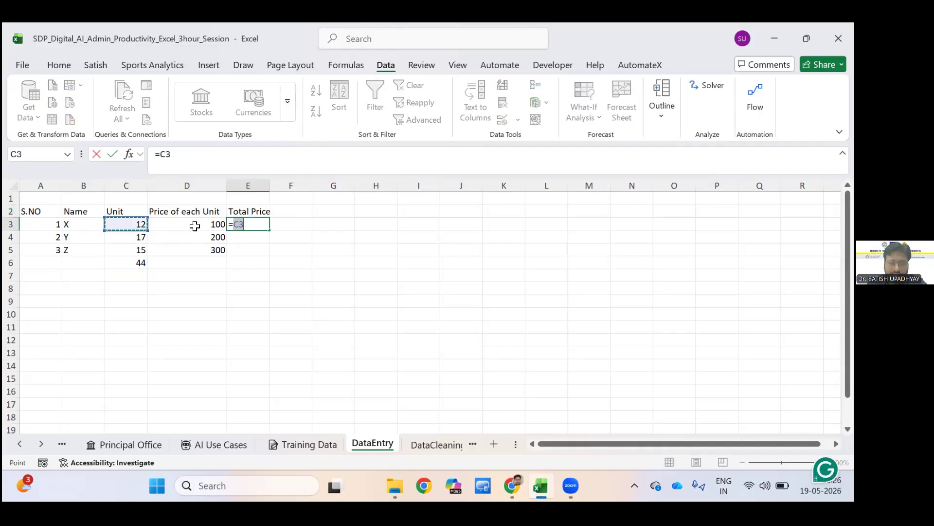
{"action": "type", "text": "*"}
{"action": "left_click", "coordinate": [195, 226]}
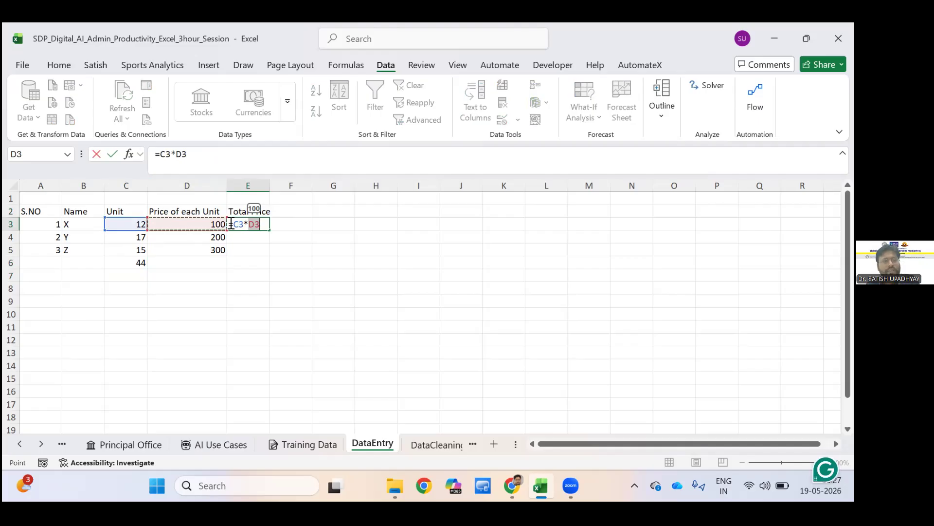
Replace the multiplication in E3 with the formula =PRODUCT(C3,D3) and fill it down to E5.
{"action": "left_click", "coordinate": [231, 223]}
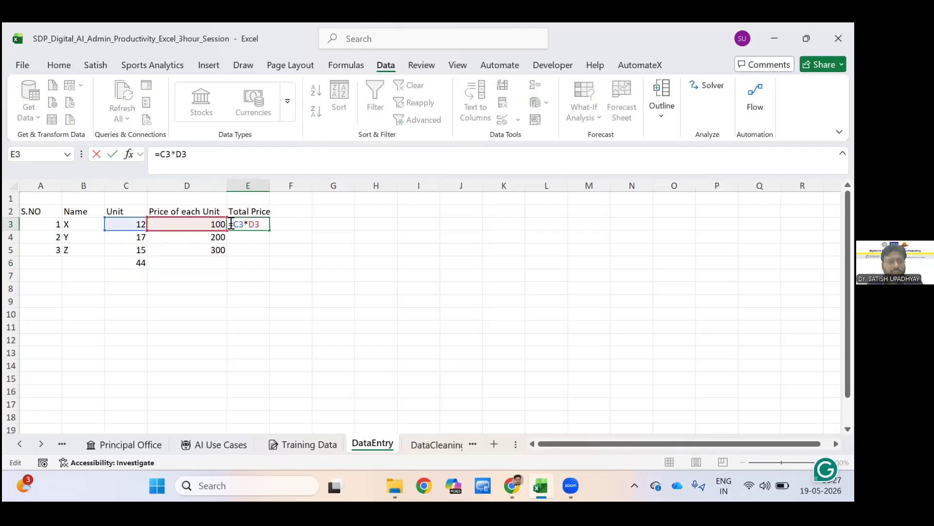
{"action": "left_click_drag", "start_coordinate": [231, 224], "coordinate": [266, 241]}
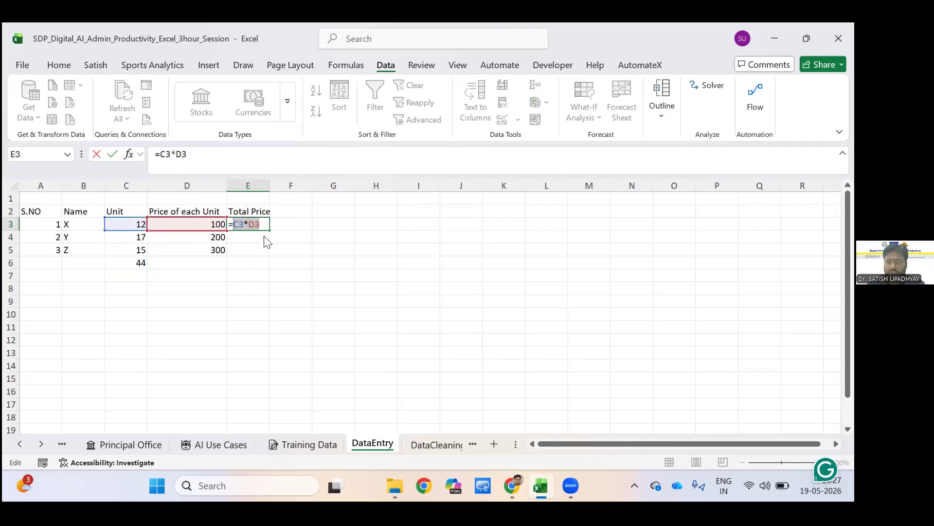
{"action": "key", "text": "BackSpace"}
{"action": "type", "text": "Produ"}
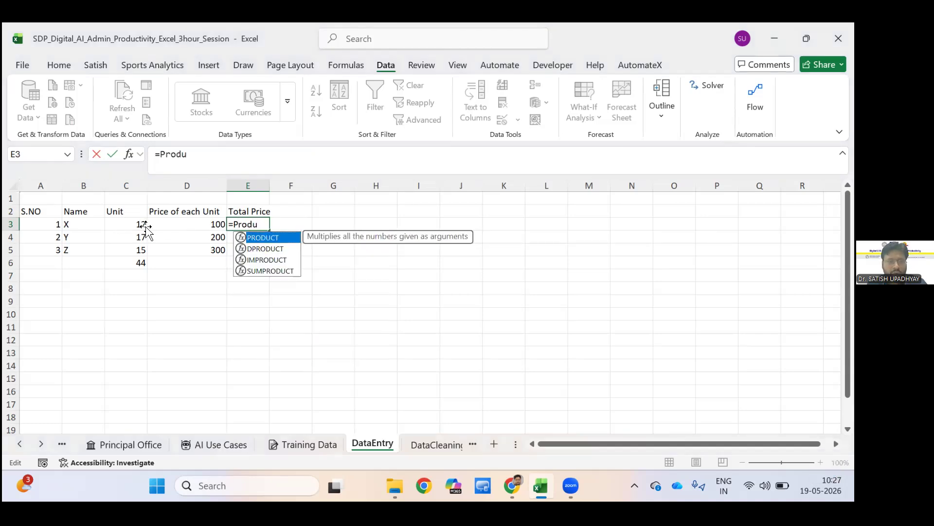
{"action": "key", "text": "Tab"}
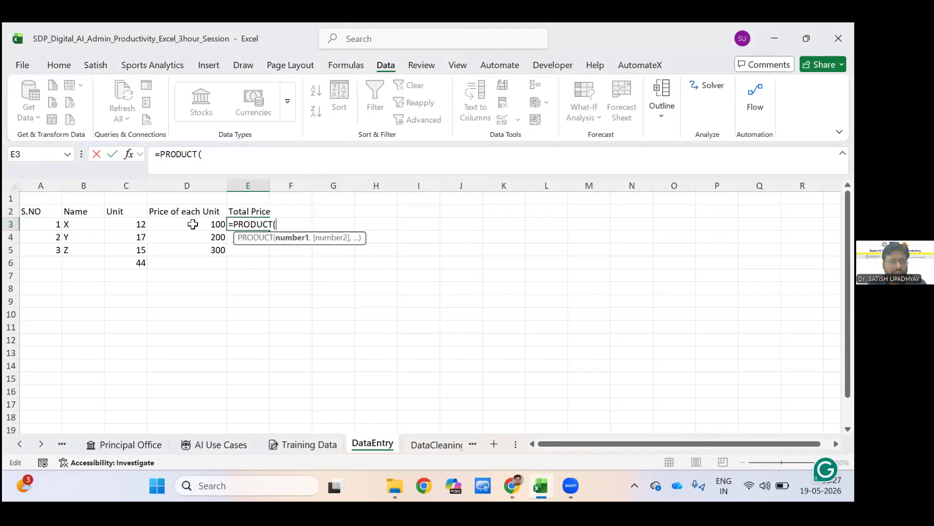
{"action": "left_click", "coordinate": [128, 224]}
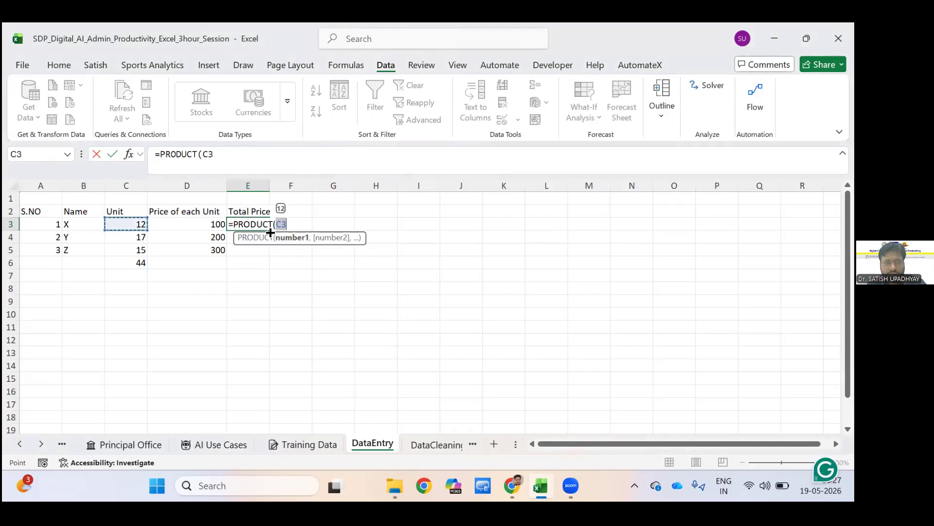
{"action": "type", "text": ","}
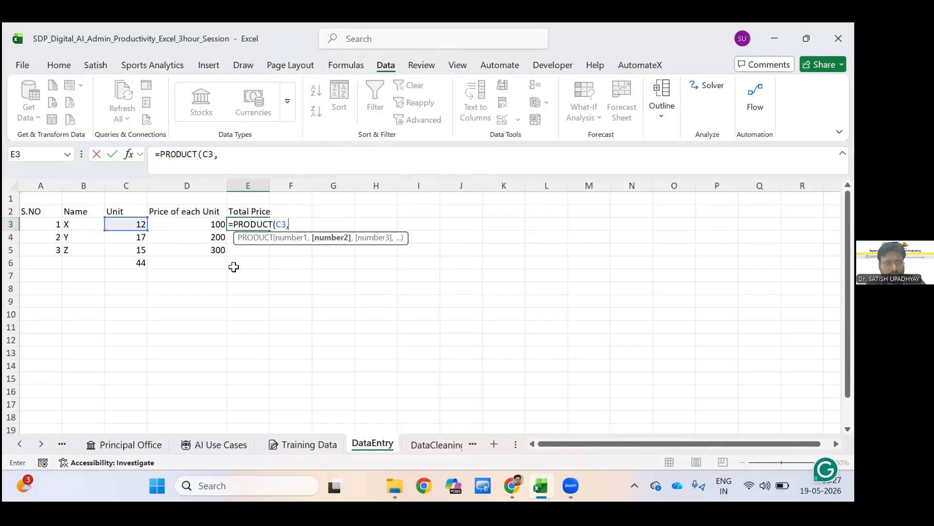
{"action": "key", "text": "Left"}
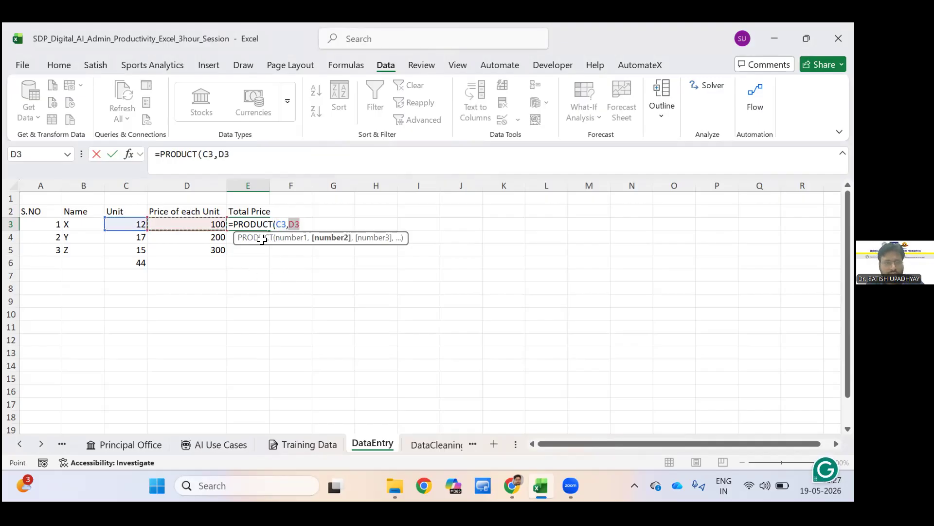
{"action": "key", "text": "Return"}
{"action": "left_click", "coordinate": [246, 225]}
{"action": "double_click", "coordinate": [269, 231]}
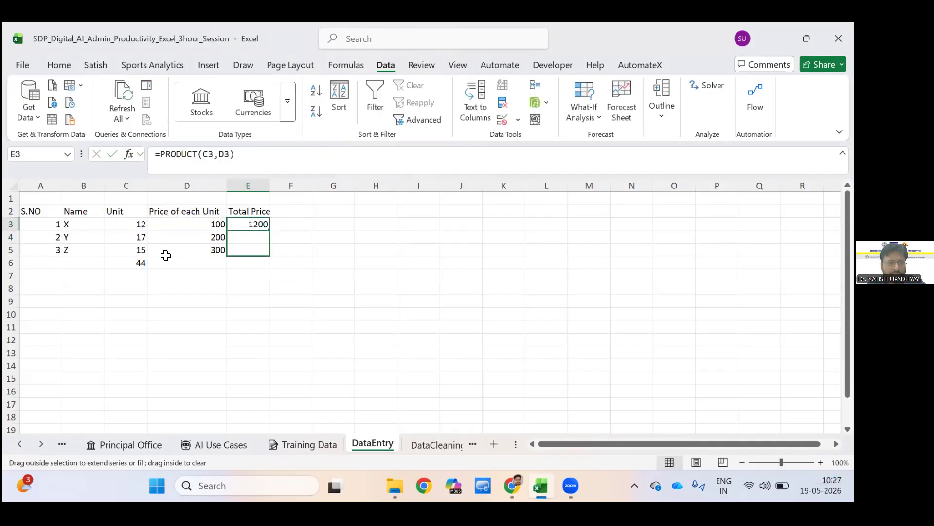
Calculate the grand total in E6 with a SUMPRODUCT formula over C3:C5 and D3:D5.
{"action": "left_click", "coordinate": [255, 263]}
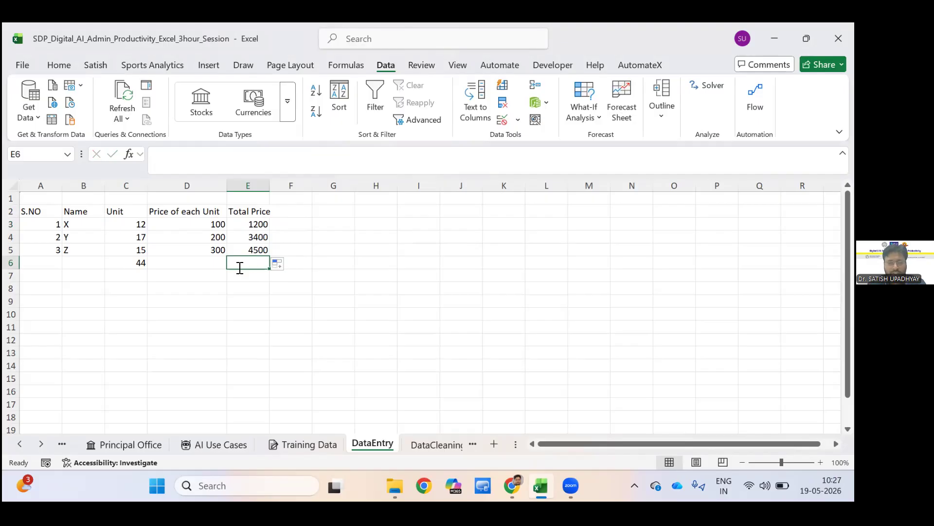
{"action": "type", "text": "="}
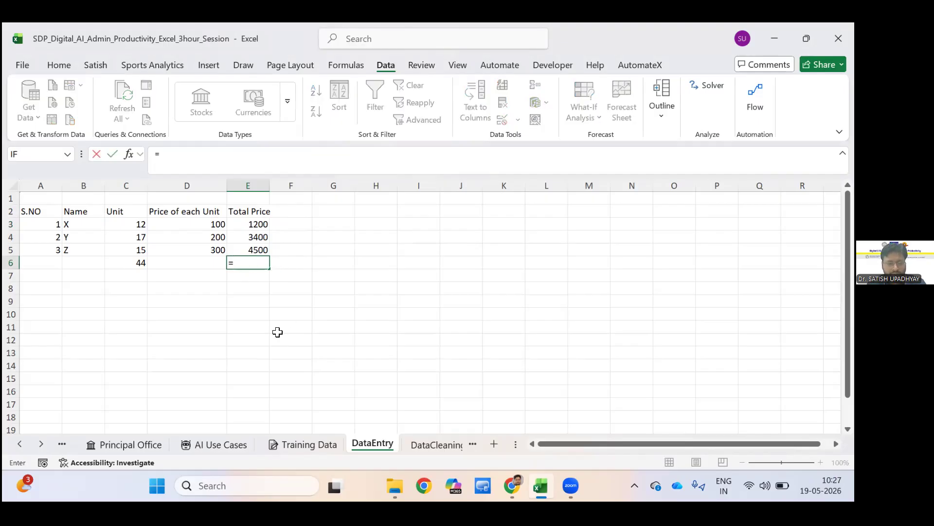
{"action": "type", "text": "Sum"}
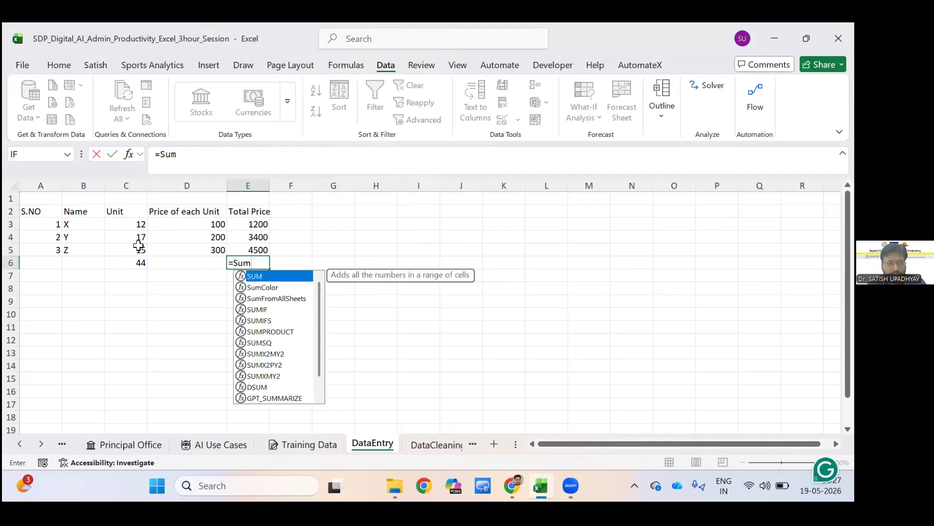
{"action": "key", "text": "Down"}
{"action": "key", "text": "Down"}
{"action": "key", "text": "Down"}
{"action": "key", "text": "Down"}
{"action": "key", "text": "Down"}
{"action": "key", "text": "Tab"}
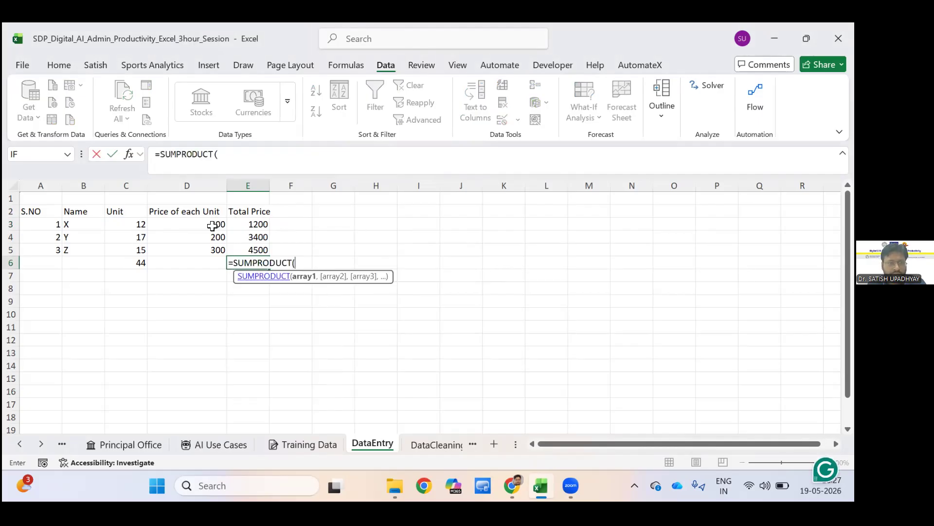
{"action": "key", "text": "Left"}
{"action": "key", "text": "Left"}
{"action": "key", "text": "Up"}
{"action": "key", "text": "Up"}
{"action": "key", "text": "Up"}
{"action": "key", "text": "shift+Down"}
{"action": "key", "text": "shift+Down"}
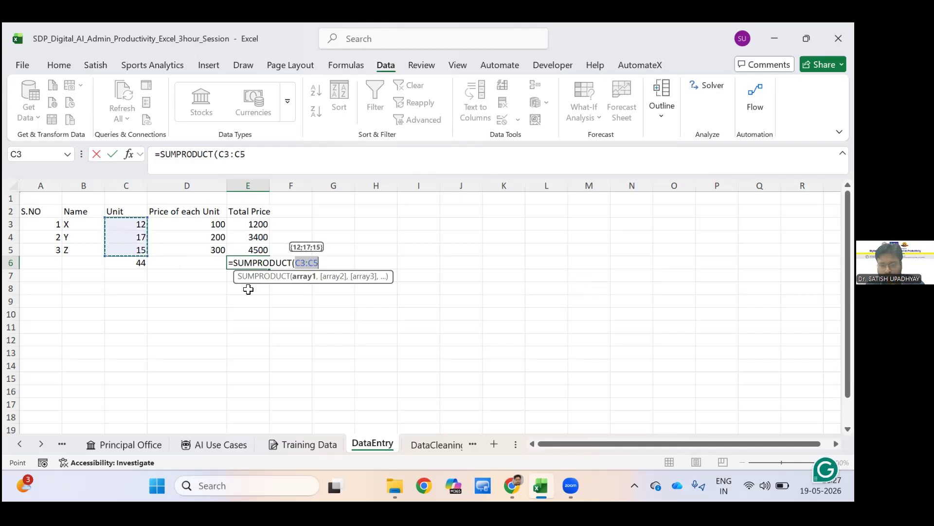
{"action": "type", "text": ","}
{"action": "key", "text": "shift+Down"}
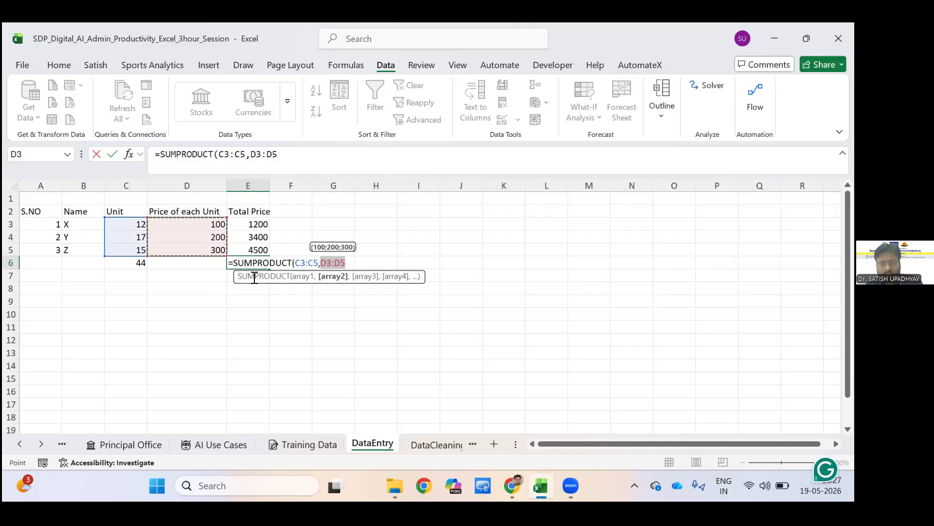
{"action": "key", "text": "Return"}
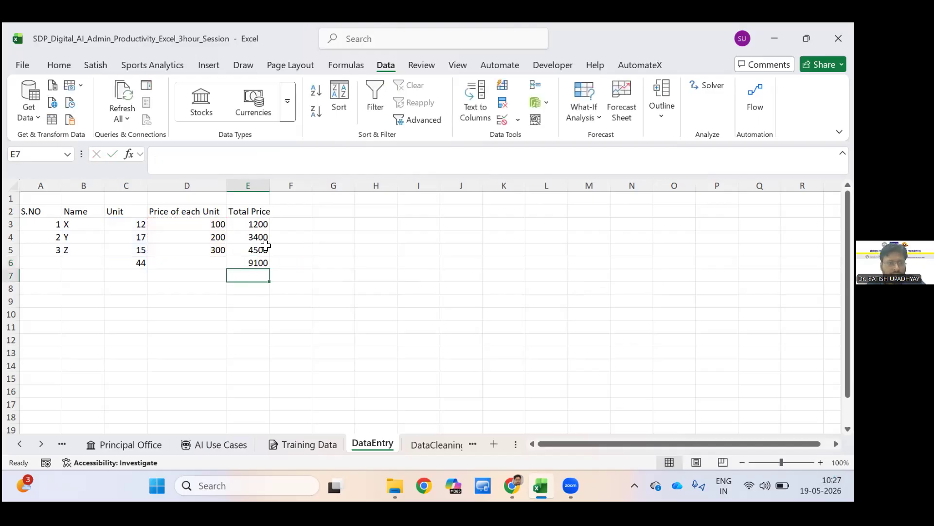
Cross-check the grand total in E7 with a SUM formula over E3:E5.
{"action": "type", "text": "=s"}
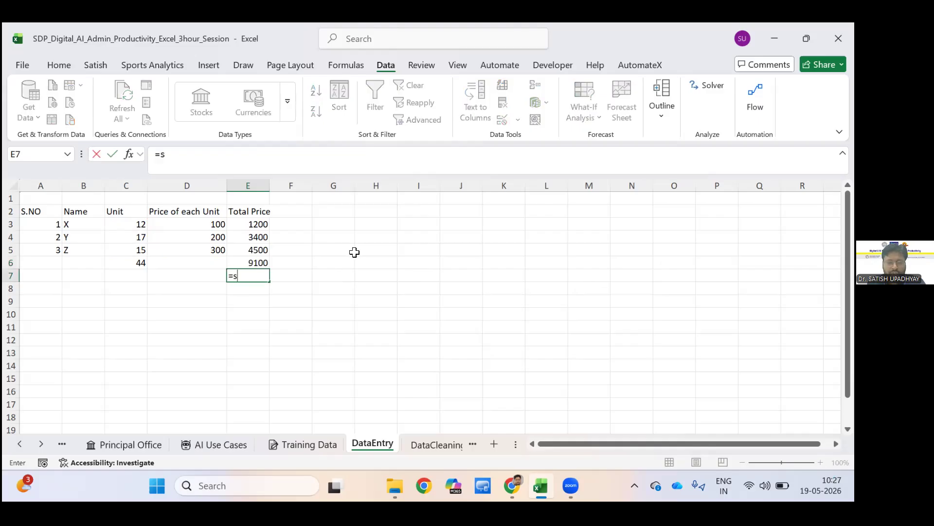
{"action": "type", "text": "um("}
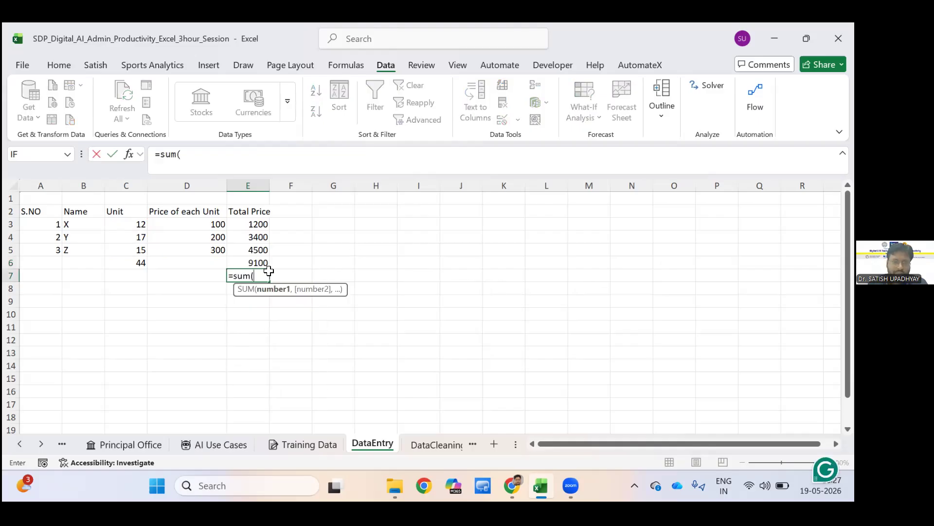
{"action": "key", "text": "Up"}
{"action": "key", "text": "Up"}
{"action": "key", "text": "Up"}
{"action": "key", "text": "Up"}
{"action": "key", "text": "shift+Down"}
{"action": "key", "text": "shift+Down"}
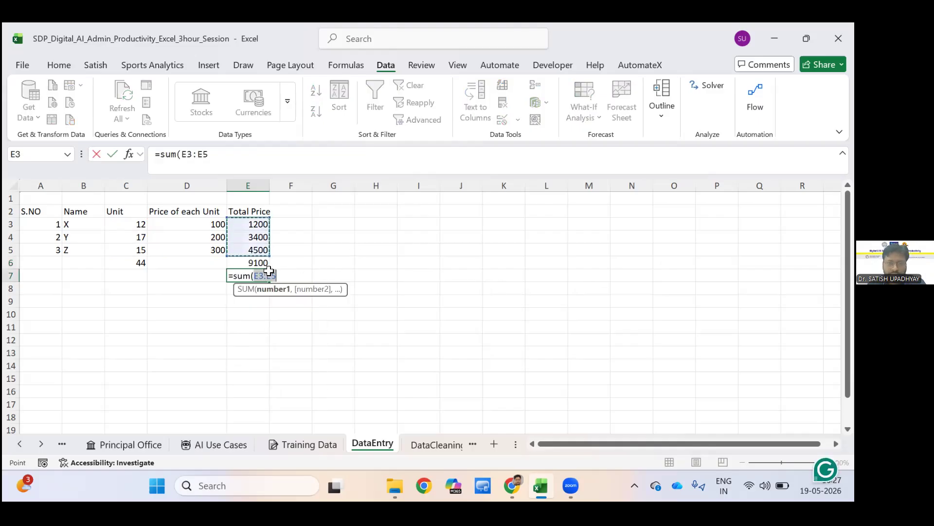
{"action": "key", "text": "Return"}
{"action": "key", "text": "Up"}
{"action": "key", "text": "Right"}
{"action": "key", "text": "Right"}
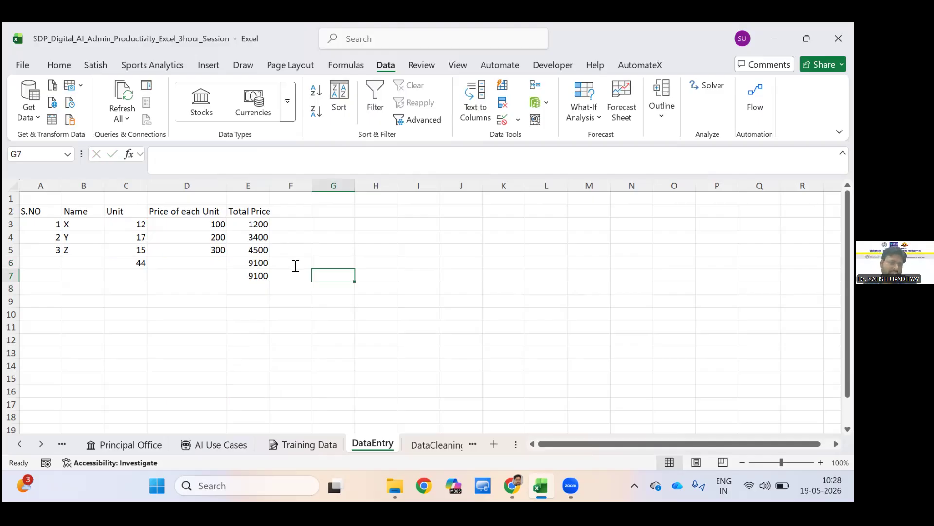
Show E6's formula as text in F6 with FORMULATEXT and widen column F to fit it.
{"action": "key", "text": "Up"}
{"action": "key", "text": "Left"}
{"action": "key", "text": "Left"}
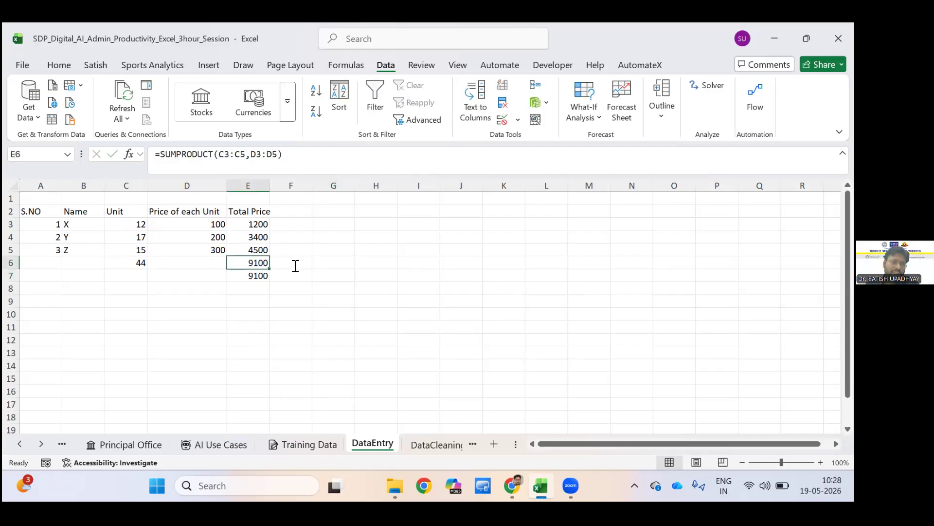
{"action": "left_click", "coordinate": [295, 266]}
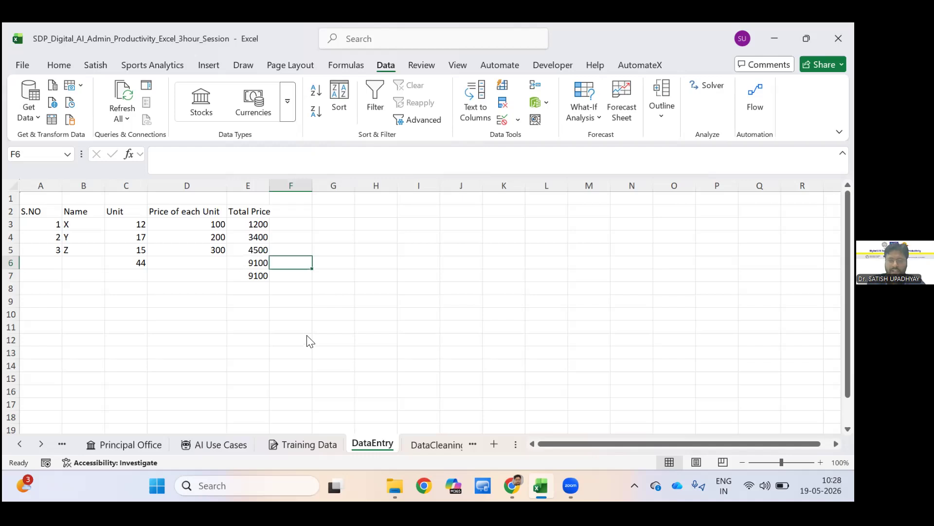
{"action": "type", "text": "="}
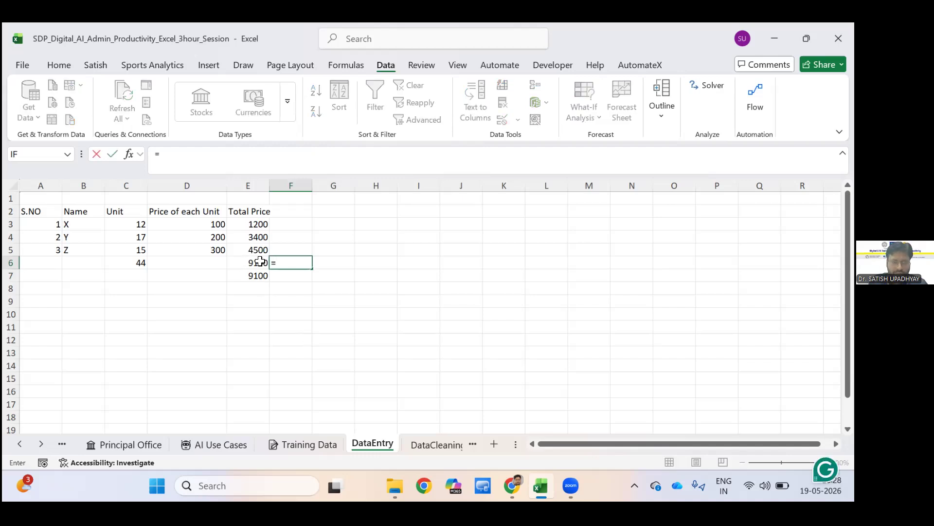
{"action": "type", "text": "fo"}
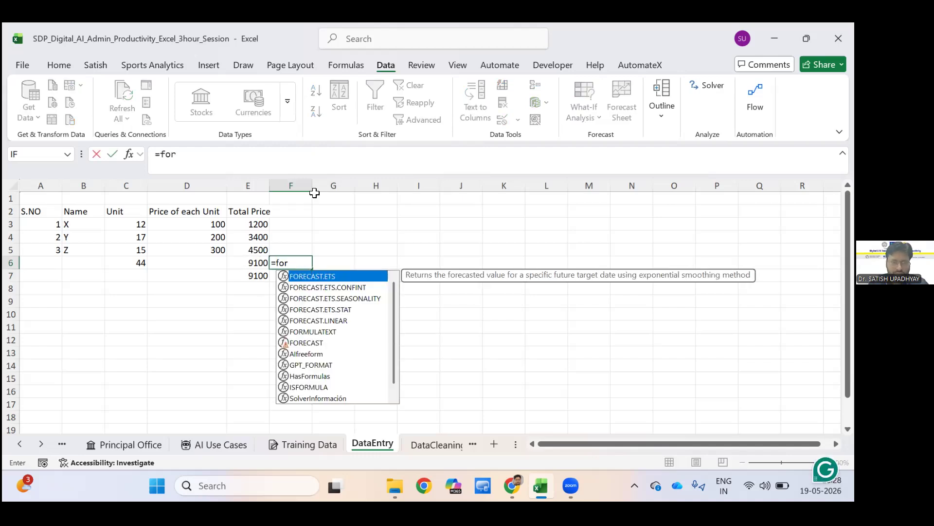
{"action": "type", "text": "r"}
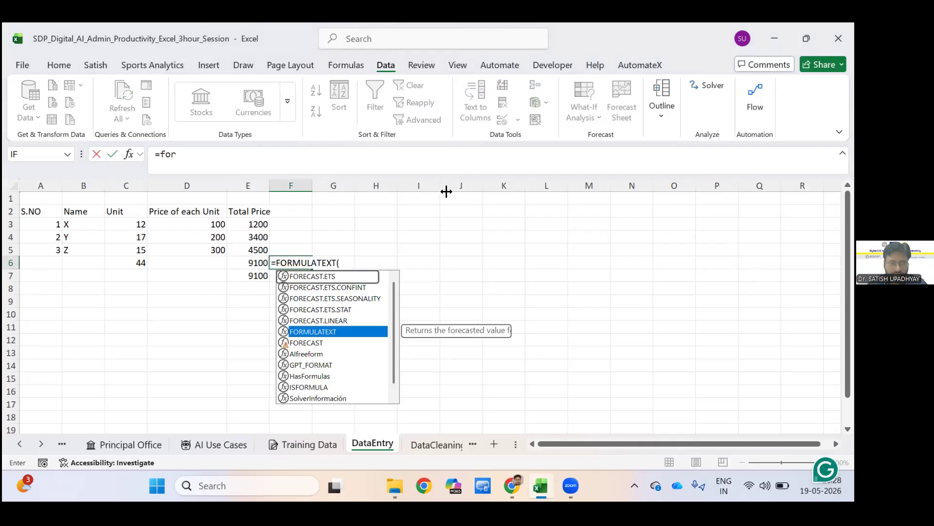
{"action": "key", "text": "Tab"}
{"action": "key", "text": "Left"}
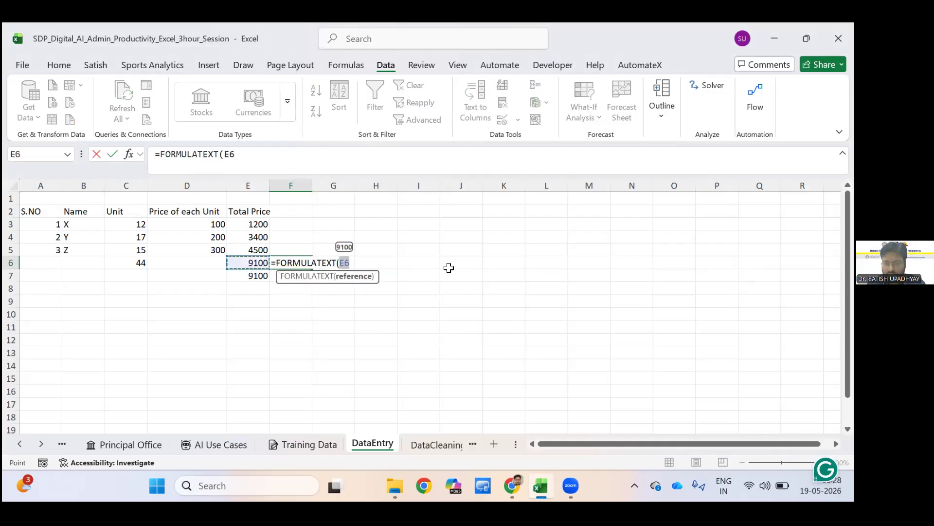
{"action": "key", "text": "Return"}
{"action": "left_click_drag", "start_coordinate": [312, 186], "coordinate": [445, 185]}
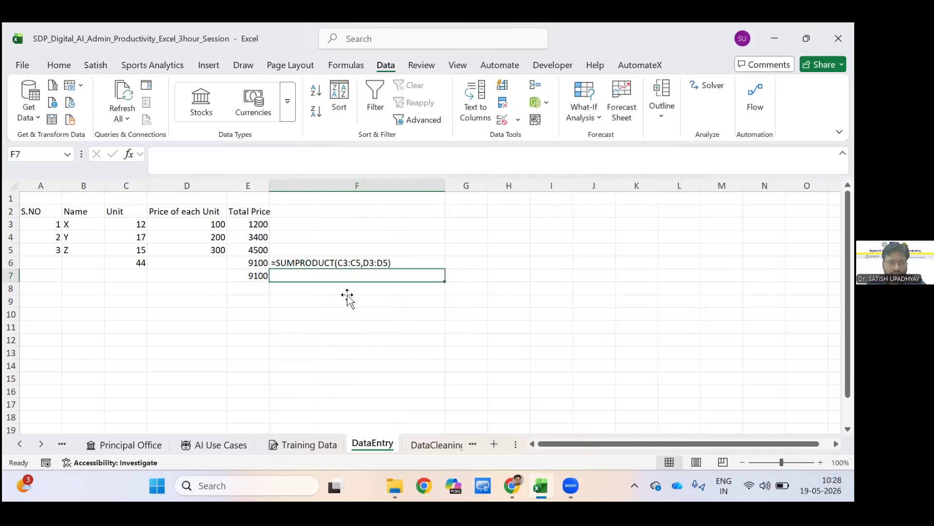
{"action": "key", "text": "Up"}
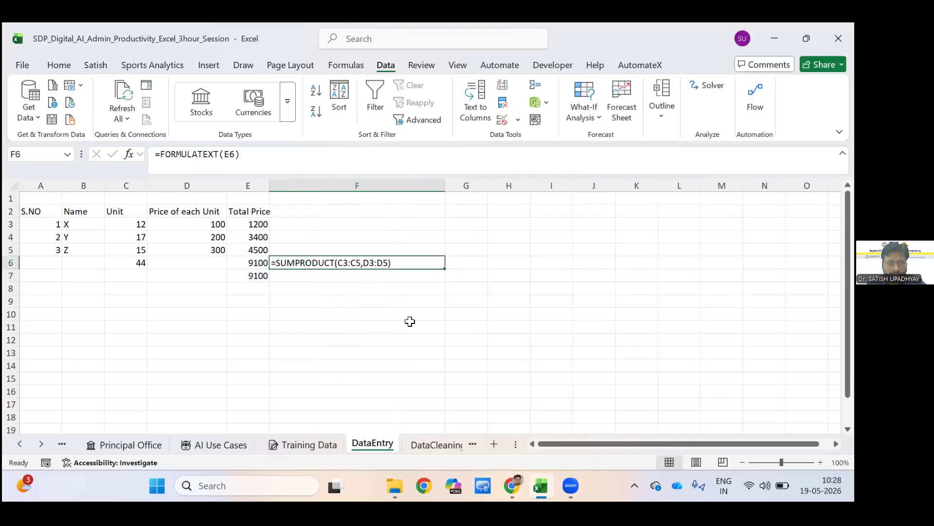
Fill the FORMULATEXT formula from F6 down to F7 and clear the extra copy in F8.
{"action": "left_click_drag", "start_coordinate": [444, 269], "coordinate": [445, 289]}
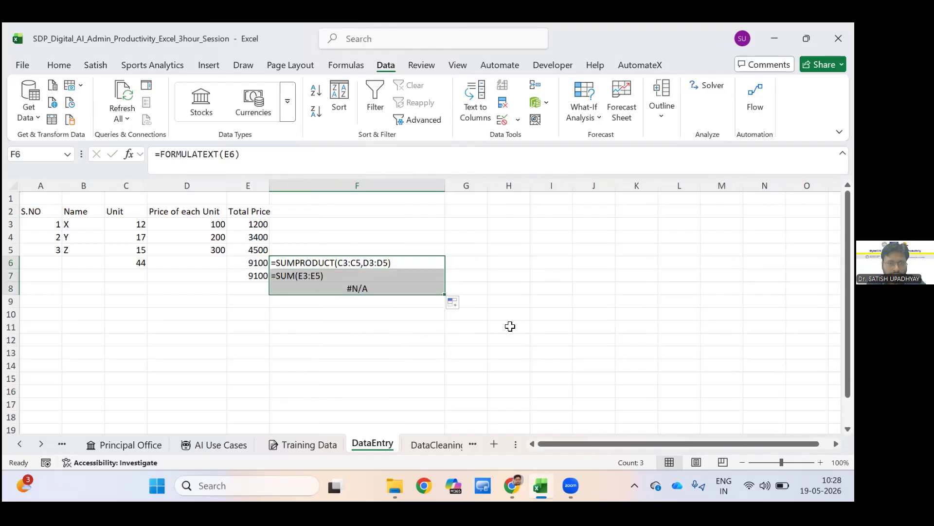
{"action": "left_click", "coordinate": [315, 287]}
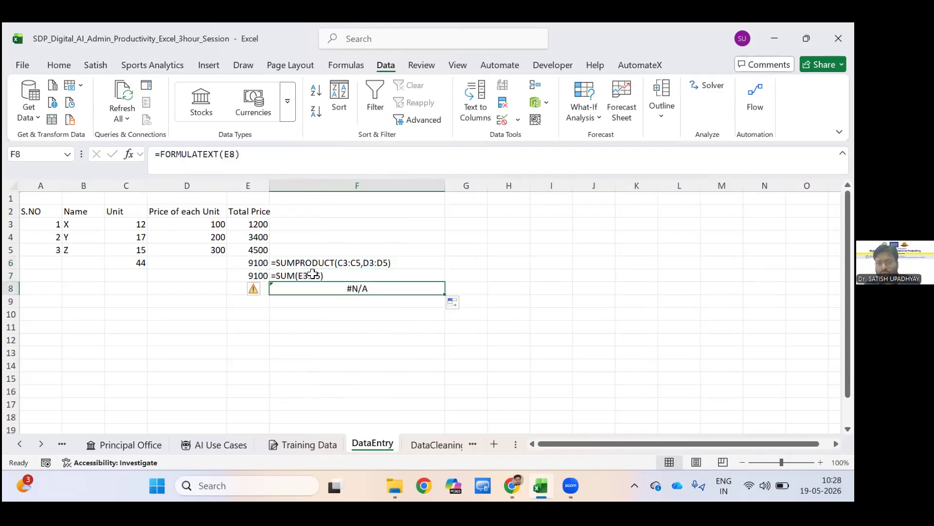
{"action": "key", "text": "Delete"}
{"action": "key", "text": "Down"}
{"action": "key", "text": "Down"}
{"action": "key", "text": "Down"}
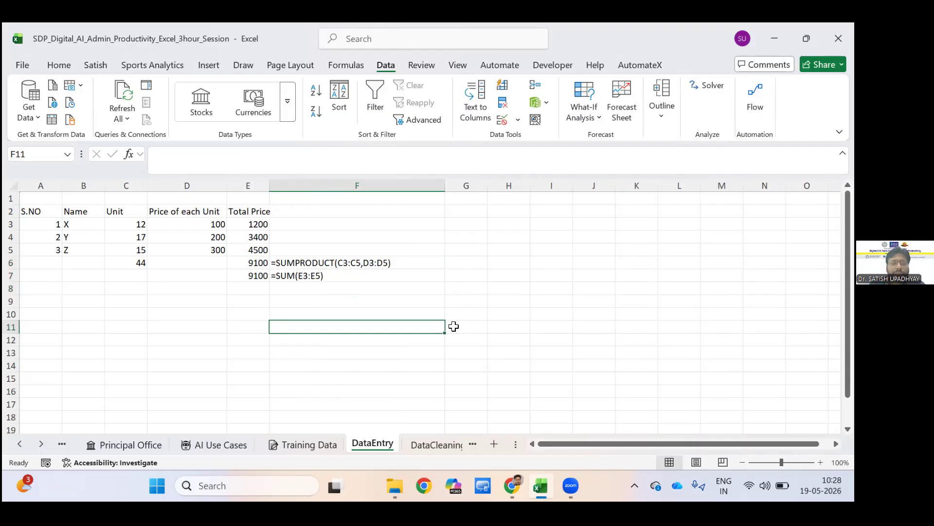
{"action": "key", "text": "Up"}
{"action": "key", "text": "Up"}
{"action": "key", "text": "Up"}
{"action": "key", "text": "Up"}
{"action": "key", "text": "Up"}
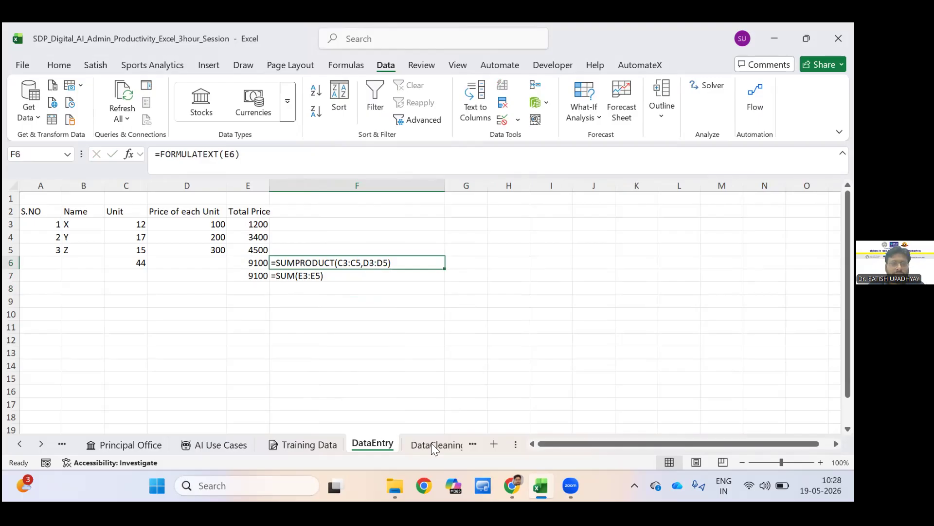
{"action": "key", "text": "Down"}
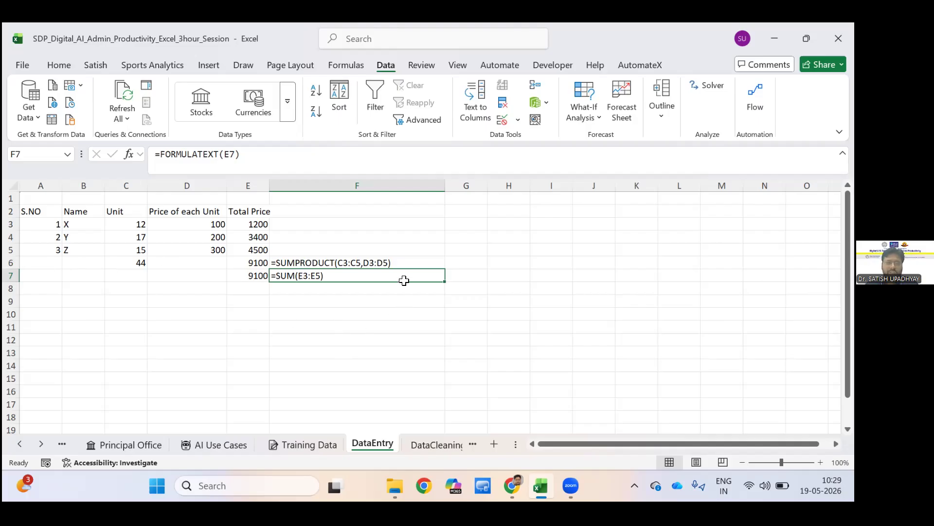
{"action": "key", "text": "Down"}
{"action": "key", "text": "Down"}
{"action": "key", "text": "Down"}
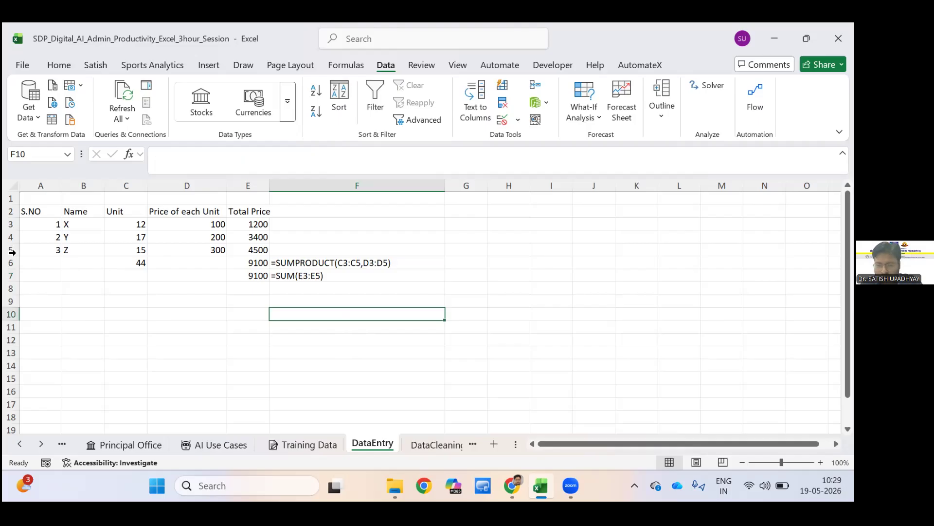
{"action": "left_click", "coordinate": [44, 263]}
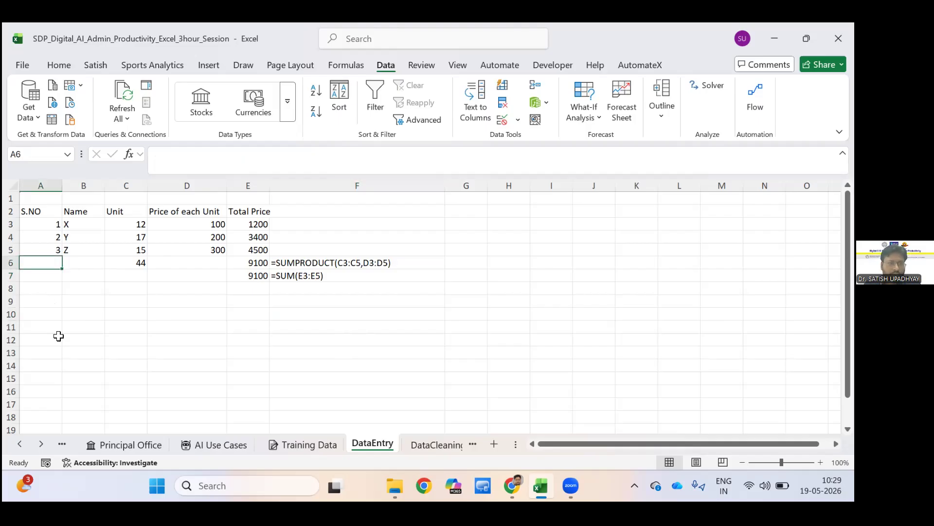
{"action": "key", "text": "ctrl+shift+End"}
{"action": "key", "text": "shift+Up"}
{"action": "key", "text": "shift+Up"}
{"action": "key", "text": "shift+Up"}
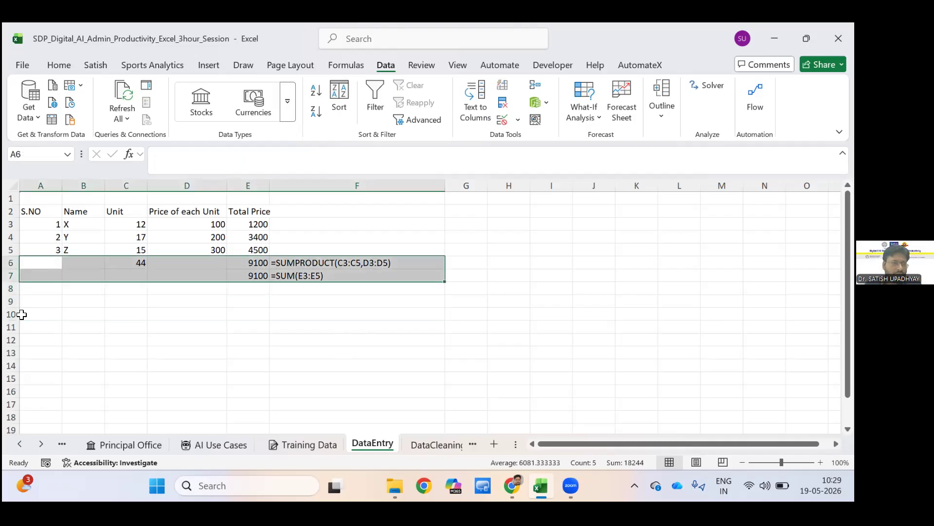
{"action": "left_click", "coordinate": [11, 250]}
{"action": "right_click", "coordinate": [11, 249]}
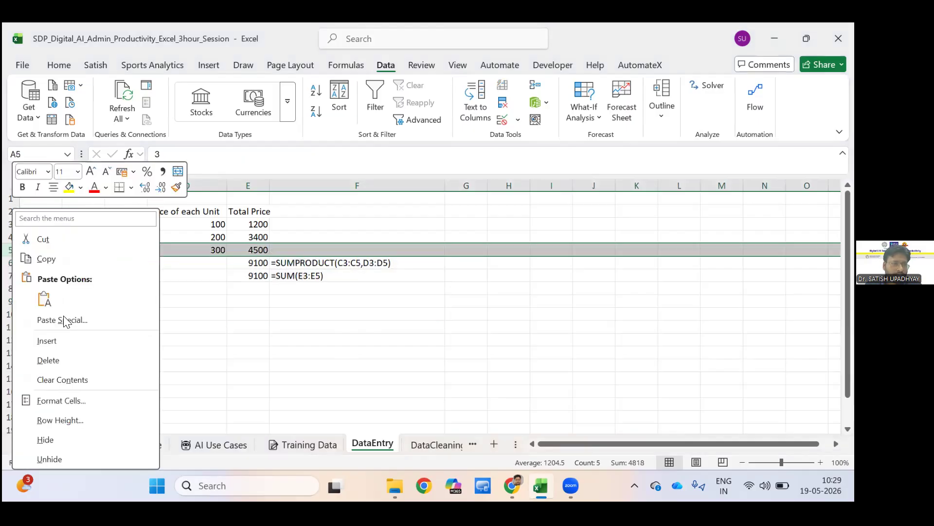
{"action": "left_click", "coordinate": [47, 342]}
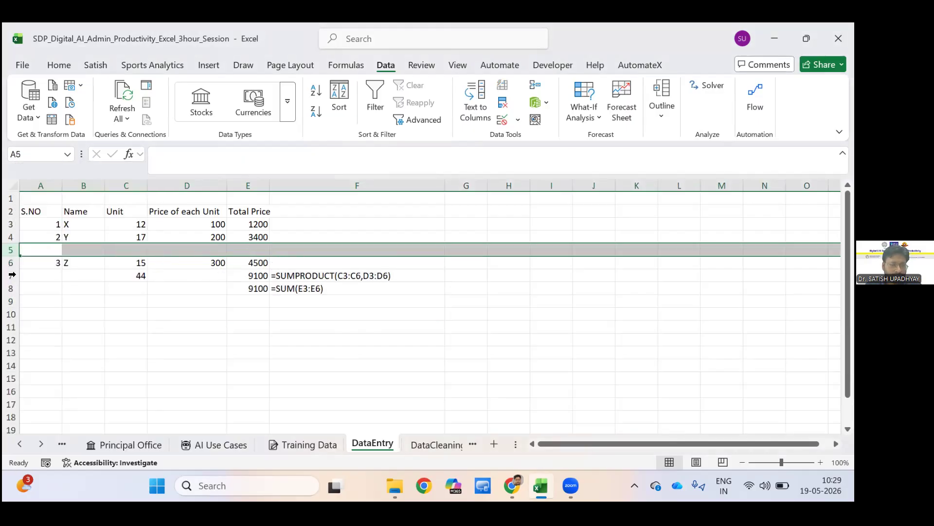
{"action": "key", "text": "ctrl+z"}
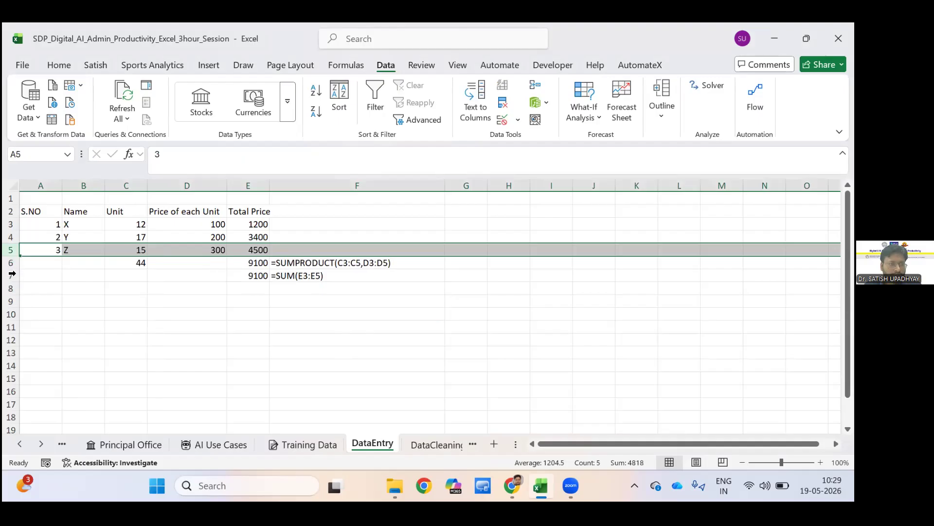
Insert two blank rows above the totals in row 6 to separate them from the item data.
{"action": "right_click", "coordinate": [11, 266]}
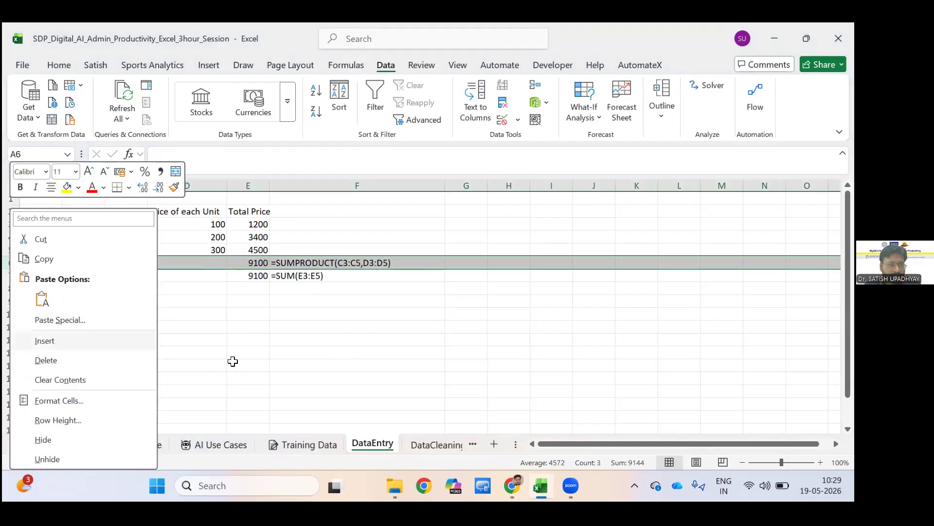
{"action": "key", "text": "i"}
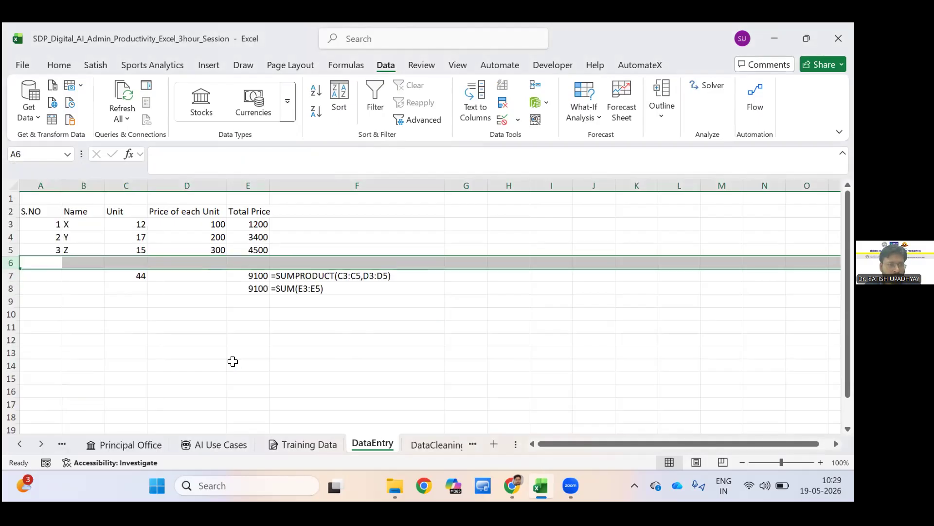
{"action": "key", "text": "Down"}
{"action": "key", "text": "shift+space"}
{"action": "key", "text": "shift+F10"}
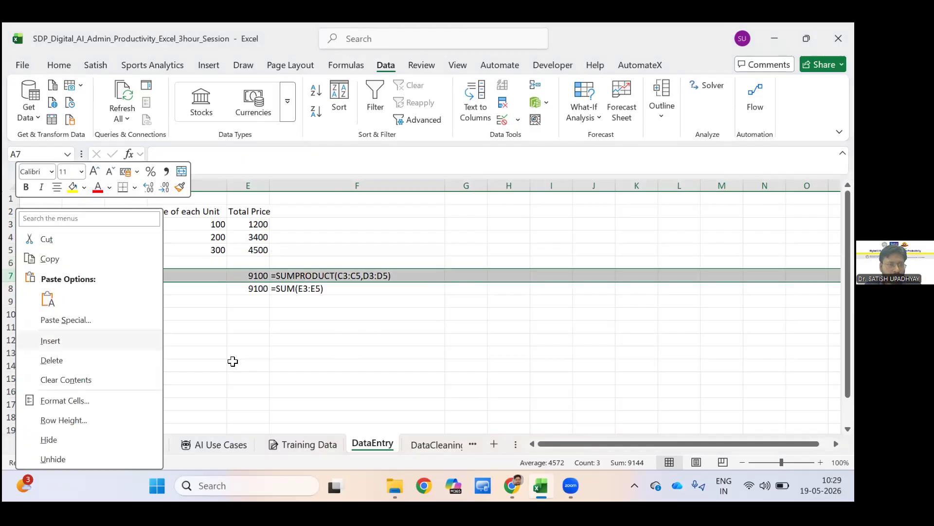
{"action": "key", "text": "i"}
{"action": "left_click", "coordinate": [233, 360]}
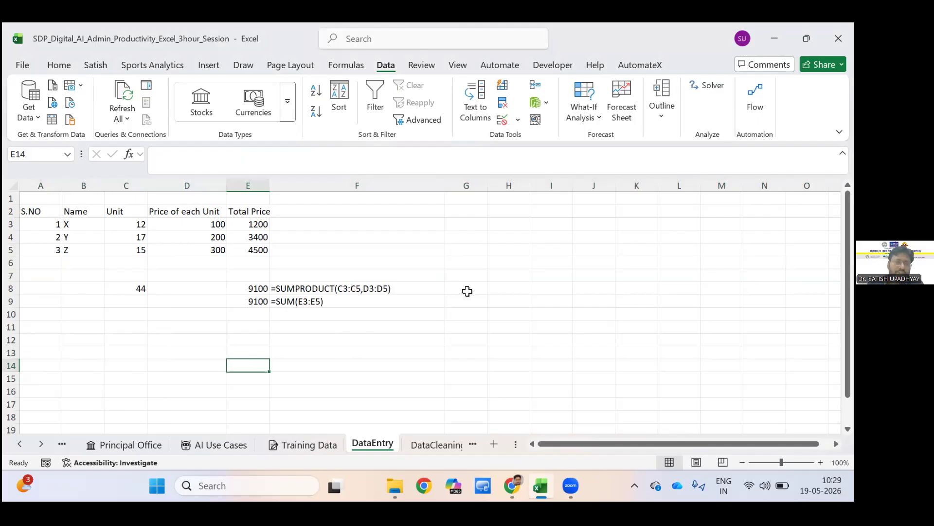
Convert the item data in A2:E5 into a table with headers.
{"action": "left_click_drag", "start_coordinate": [29, 211], "coordinate": [249, 250]}
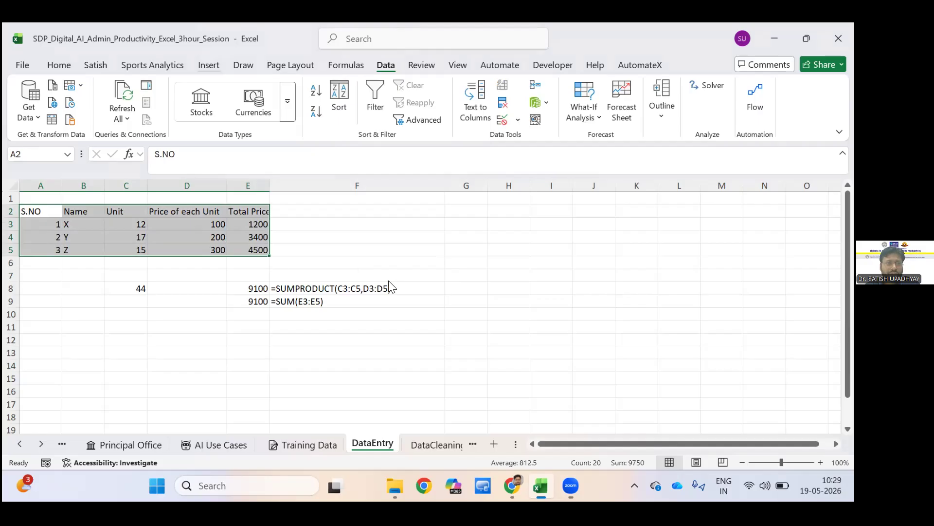
{"action": "left_click", "coordinate": [209, 65]}
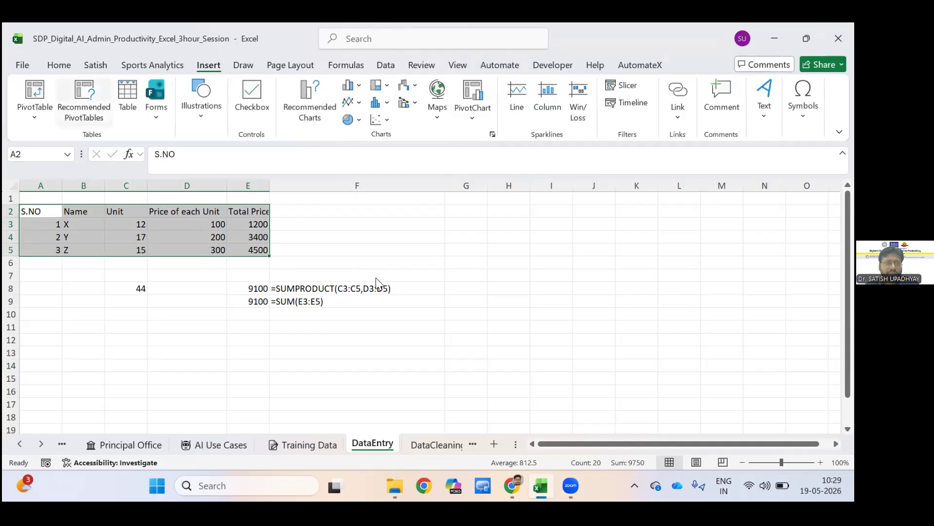
{"action": "key", "text": "ctrl+t"}
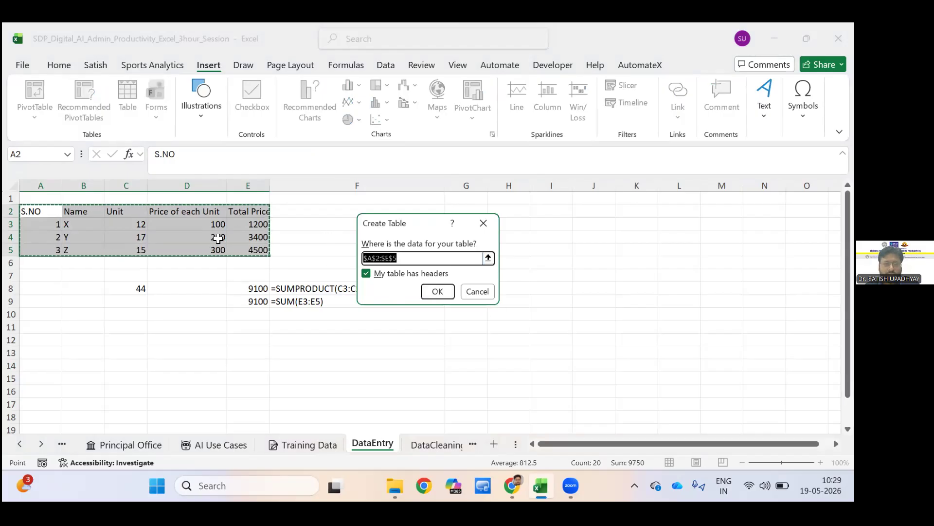
{"action": "key", "text": "Return"}
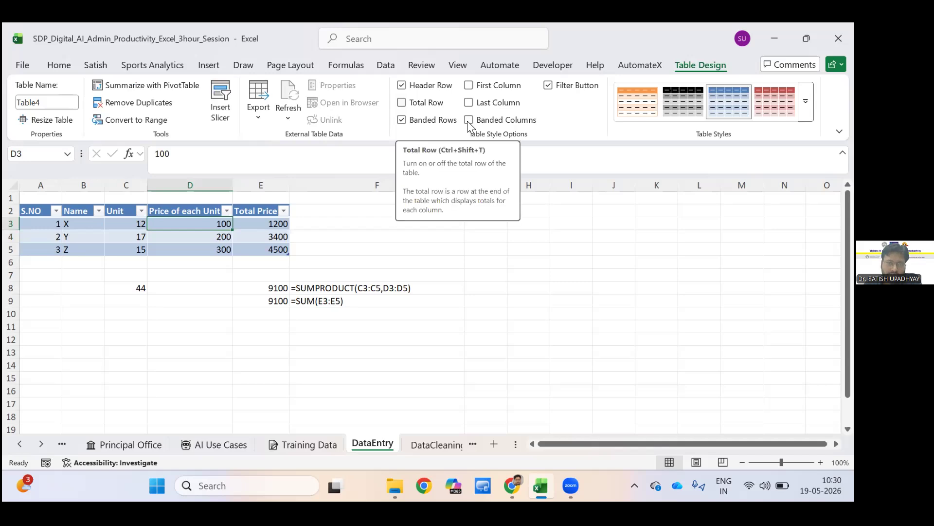
Add a total row to the new table, switching it off and on again to show its effect.
{"action": "key", "text": "ctrl+shift+t"}
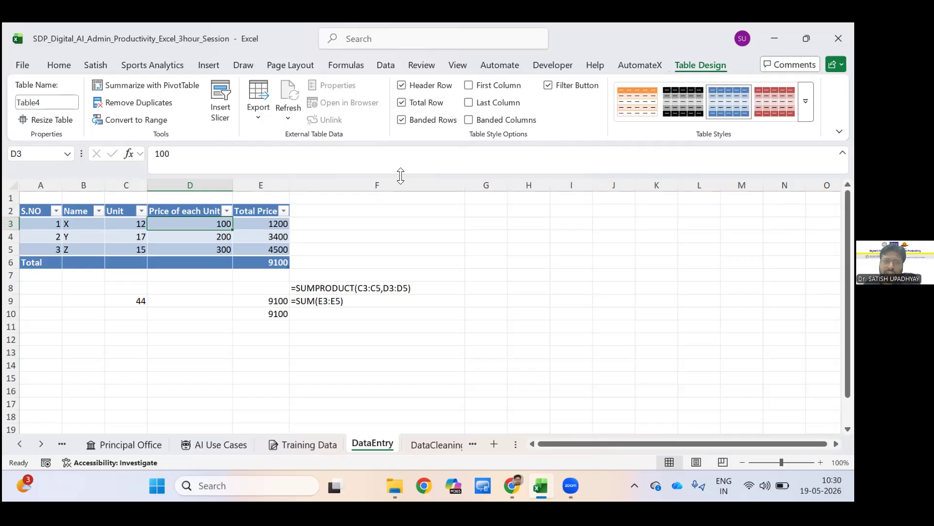
{"action": "key", "text": "ctrl+shift+t"}
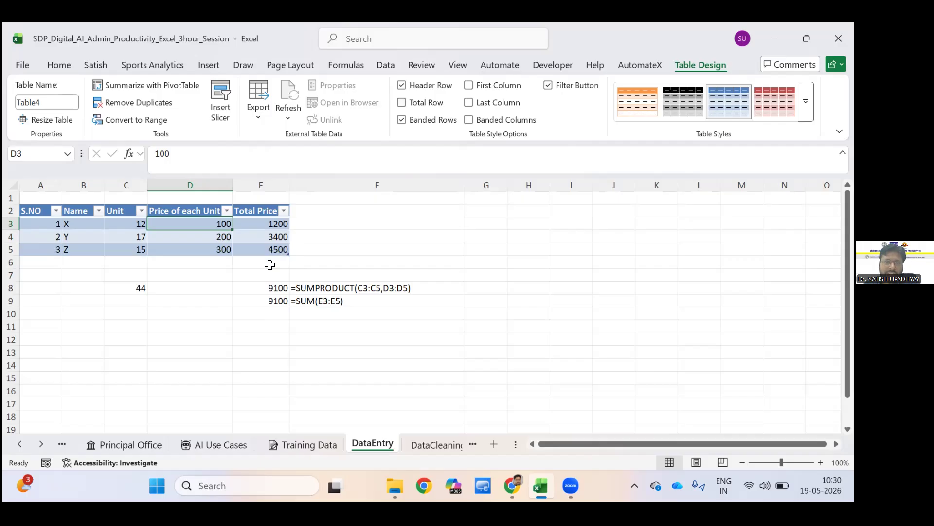
{"action": "key", "text": "ctrl+shift+t"}
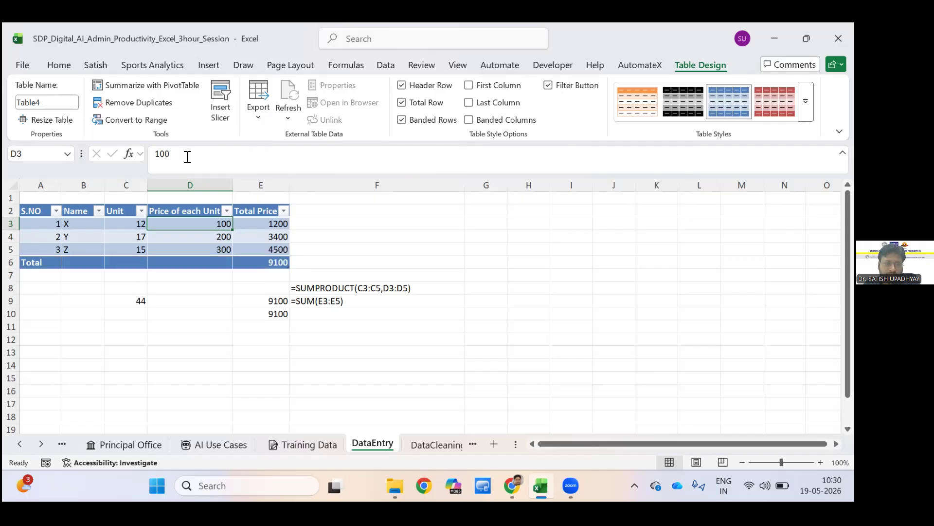
Examine the total row's cells, including the Total Price formula in E6 and the Name and Unit cells.
{"action": "left_click", "coordinate": [286, 262]}
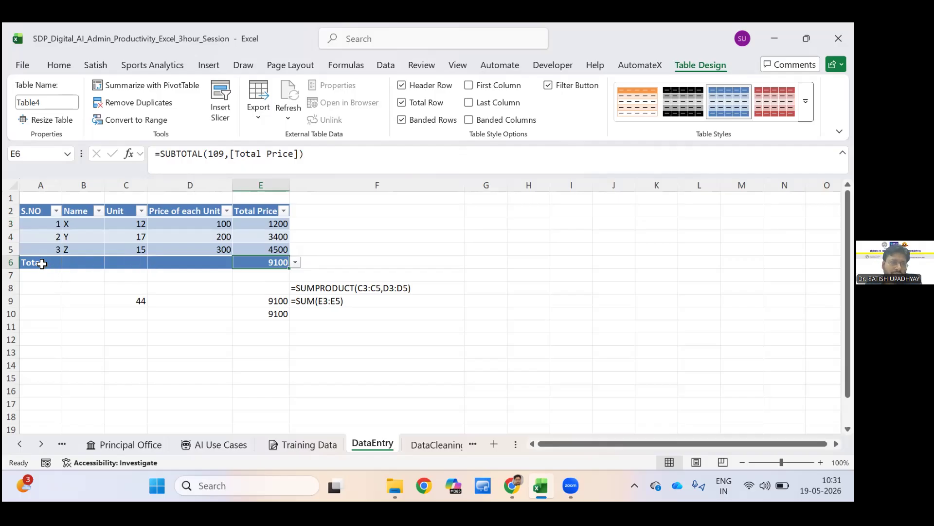
{"action": "left_click", "coordinate": [124, 262]}
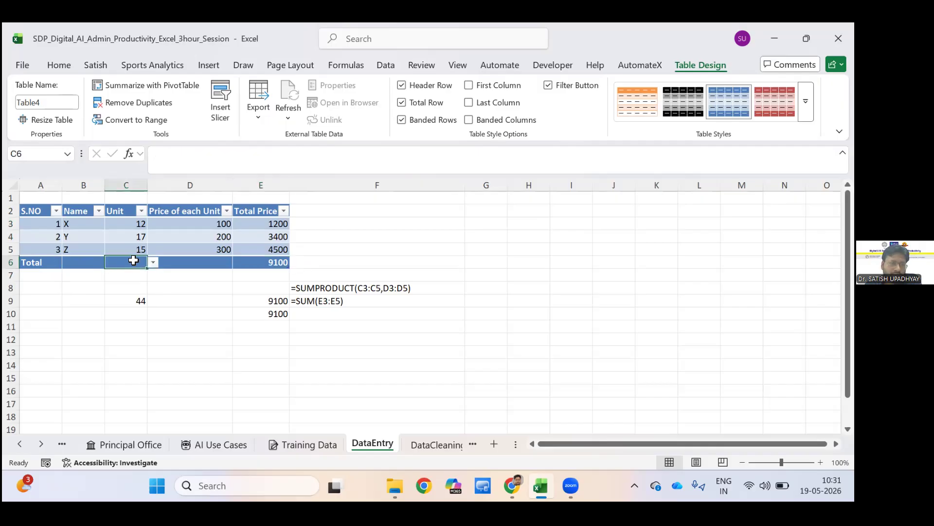
{"action": "key", "text": "Left"}
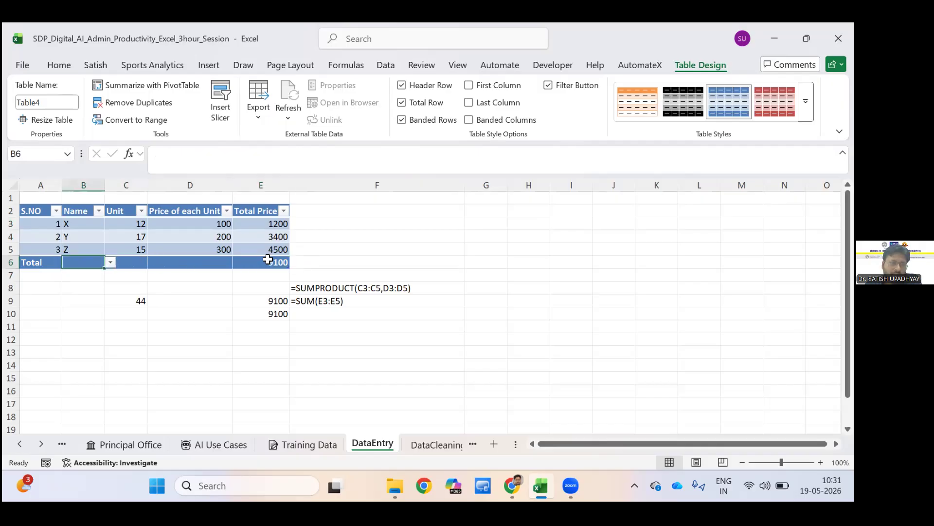
{"action": "key", "text": "Left"}
{"action": "key", "text": "Right"}
{"action": "key", "text": "Right"}
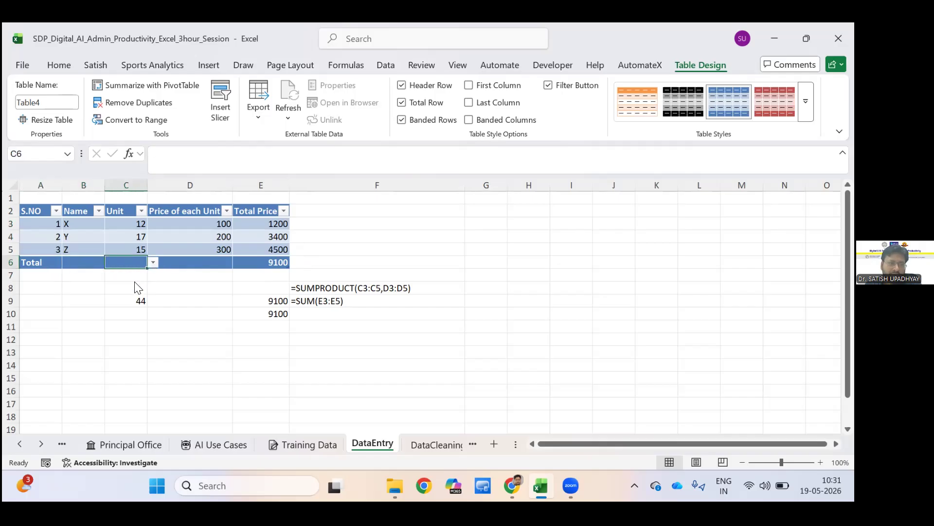
{"action": "key", "text": "Right"}
{"action": "key", "text": "Right"}
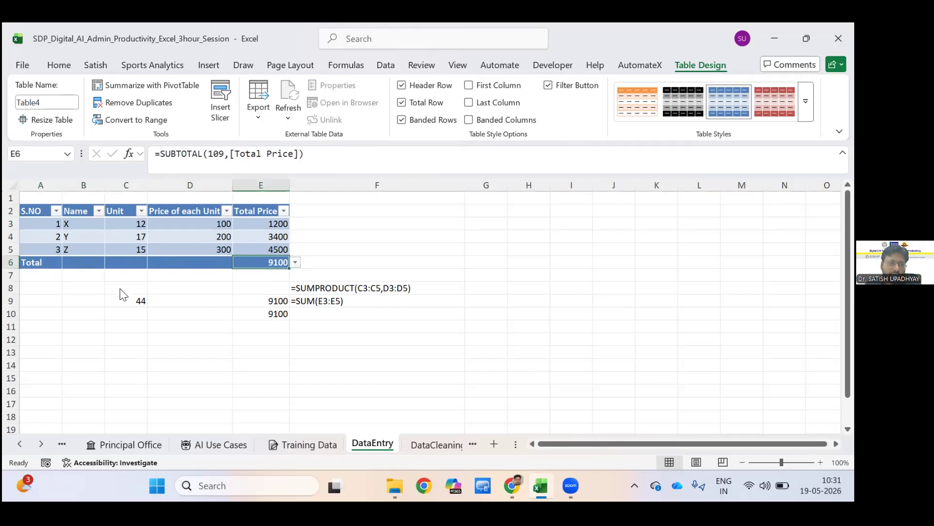
{"action": "key", "text": "Left"}
{"action": "key", "text": "Left"}
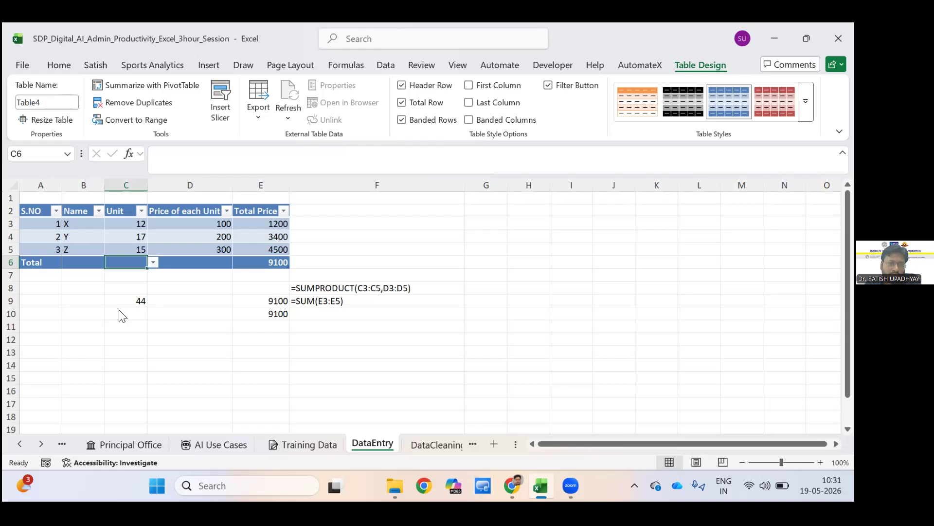
Set the Unit column's total in C6 to the Sum function.
{"action": "key", "text": "alt+Down"}
{"action": "key", "text": "Down"}
{"action": "key", "text": "Down"}
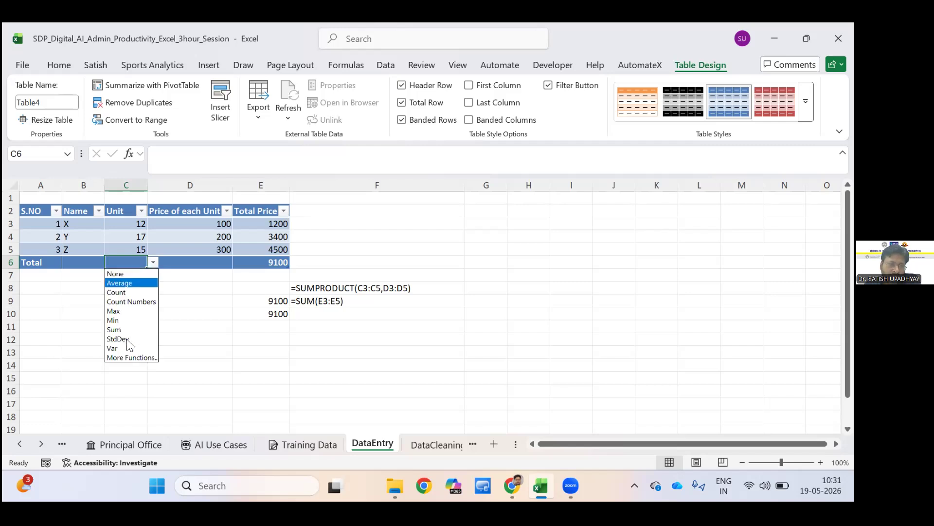
{"action": "key", "text": "Down"}
{"action": "key", "text": "Down"}
{"action": "key", "text": "Down"}
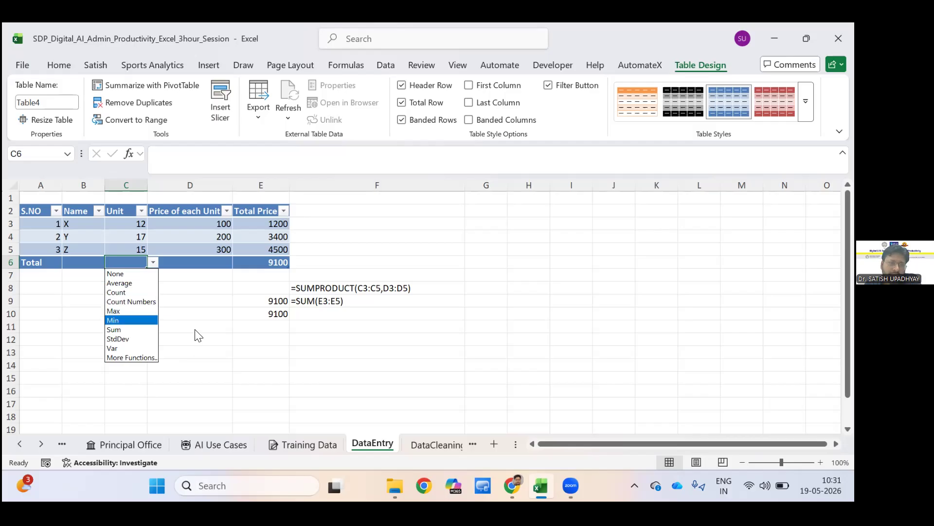
{"action": "key", "text": "Down"}
{"action": "key", "text": "Down"}
{"action": "key", "text": "Down"}
{"action": "key", "text": "Down"}
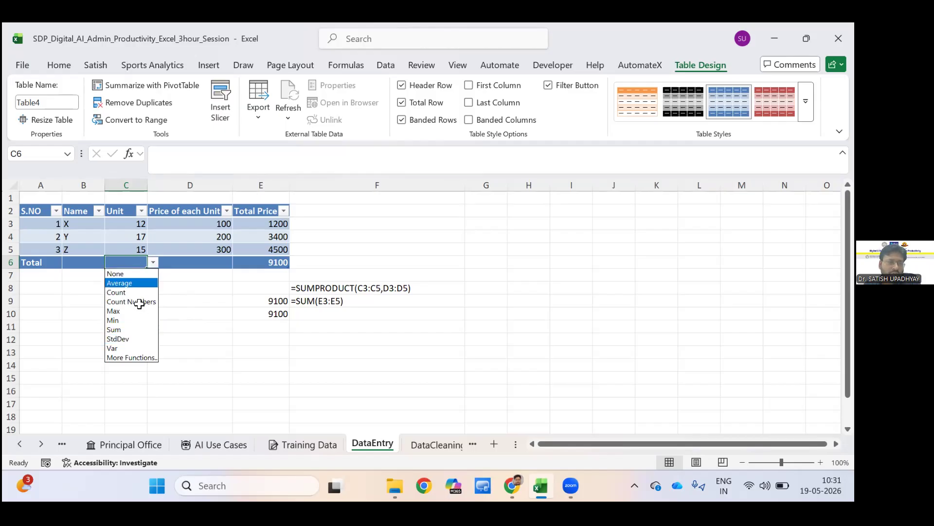
{"action": "key", "text": "Down"}
{"action": "key", "text": "Down"}
{"action": "key", "text": "Down"}
{"action": "key", "text": "Down"}
{"action": "key", "text": "Down"}
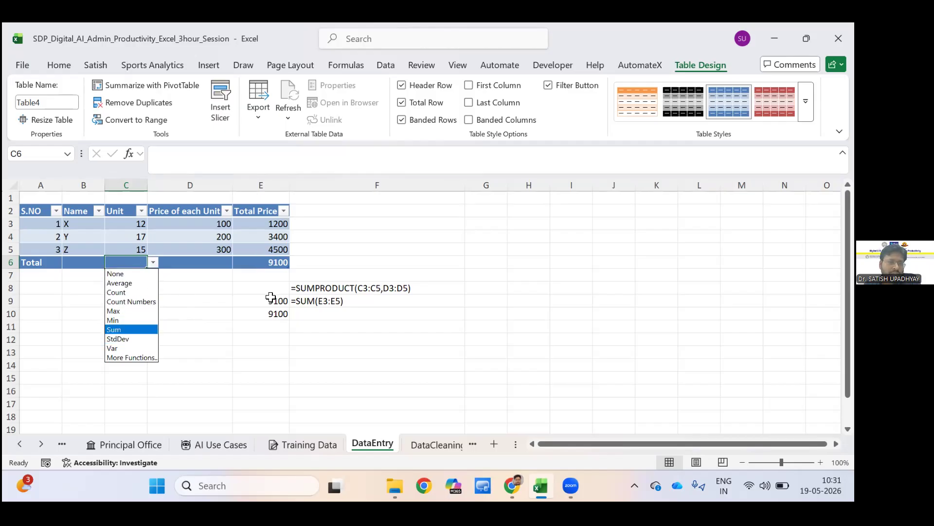
{"action": "key", "text": "Return"}
Compare the Unit and Total Price totals in row 6 with the separate SUM and SUMPRODUCT formulas in row 9.
{"action": "key", "text": "ctrl+Down"}
{"action": "key", "text": "ctrl+Up"}
{"action": "key", "text": "ctrl+Down"}
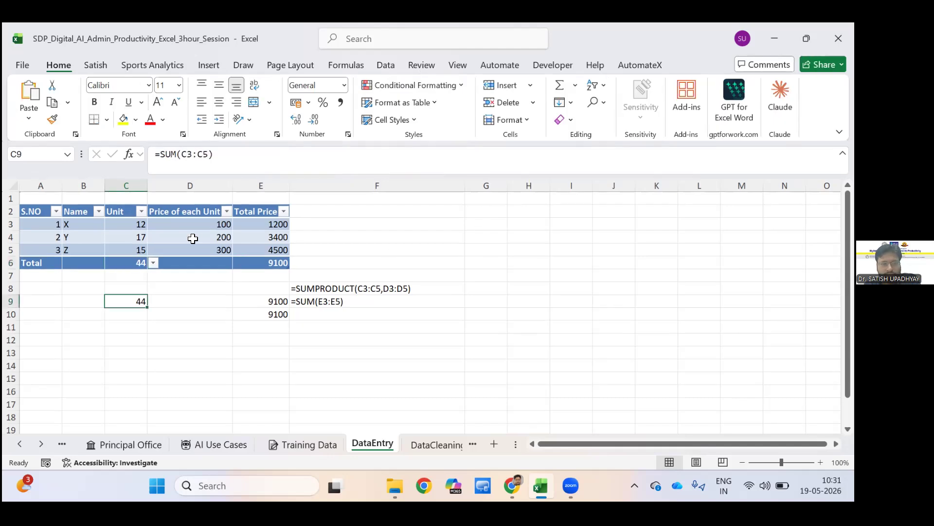
{"action": "left_click", "coordinate": [263, 263]}
{"action": "key", "text": "ctrl+Down"}
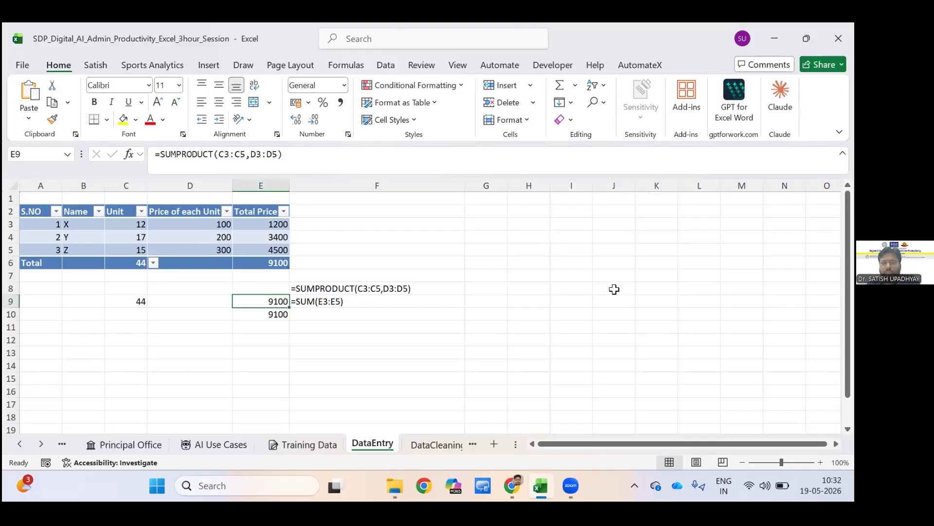
{"action": "key", "text": "Up"}
{"action": "key", "text": "Up"}
{"action": "key", "text": "Up"}
{"action": "key", "text": "Up"}
{"action": "key", "text": "Up"}
{"action": "key", "text": "Left"}
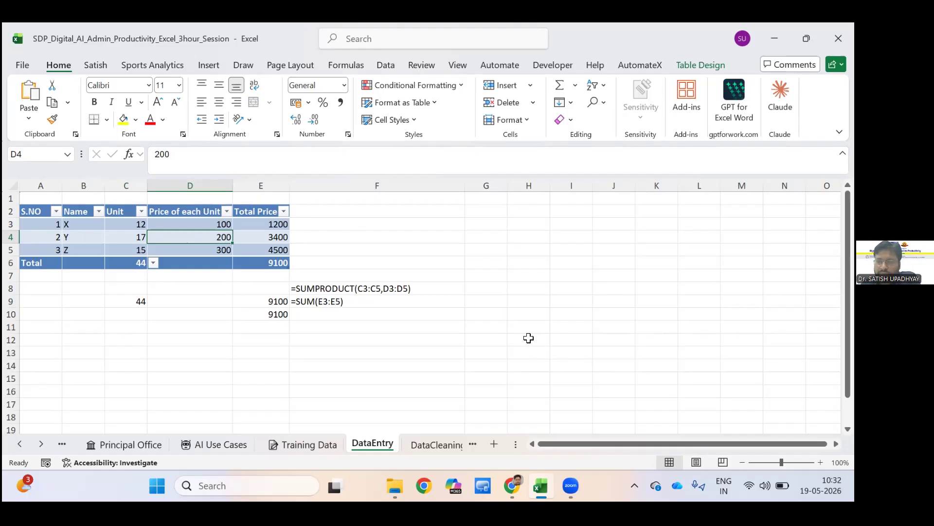
{"action": "left_click", "coordinate": [669, 145]}
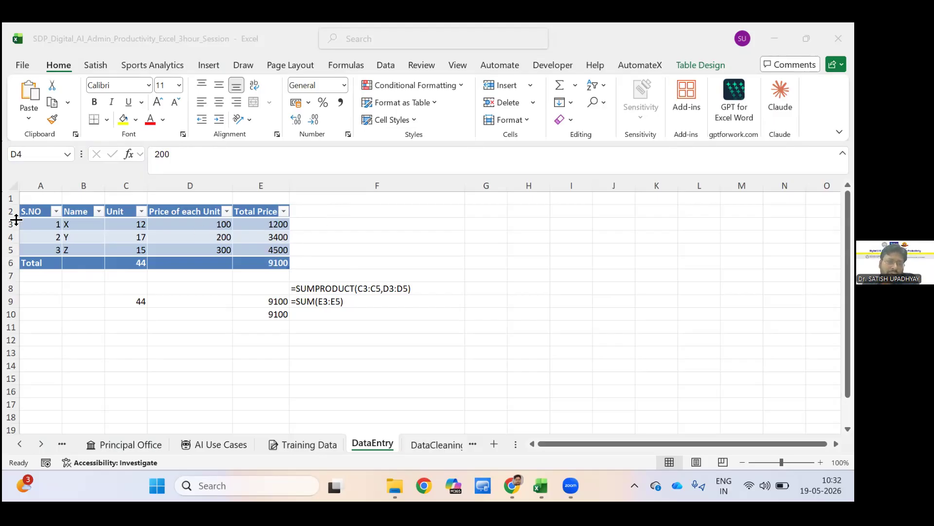
{"action": "left_click", "coordinate": [85, 293]}
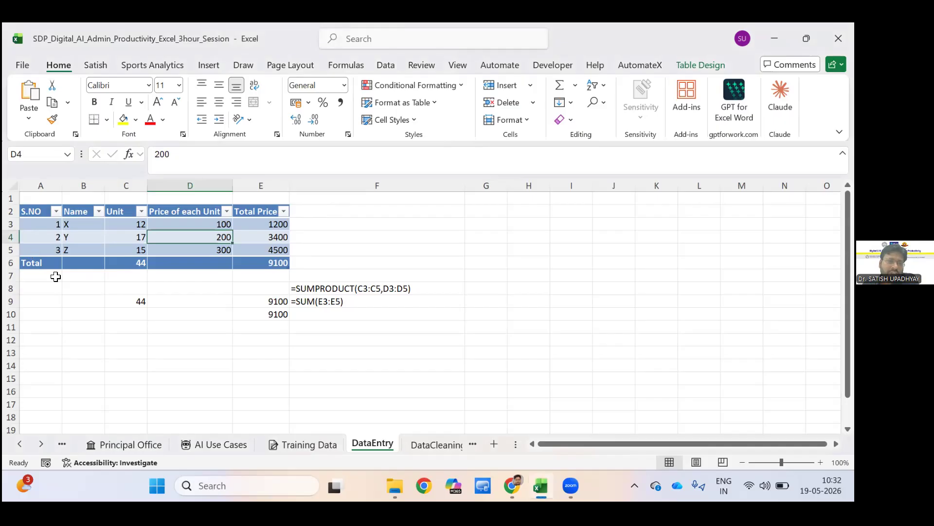
Filter the table's Name column to exclude Y, keeping X and Z, with the Total Price total in E6 selected.
{"action": "left_click", "coordinate": [246, 263]}
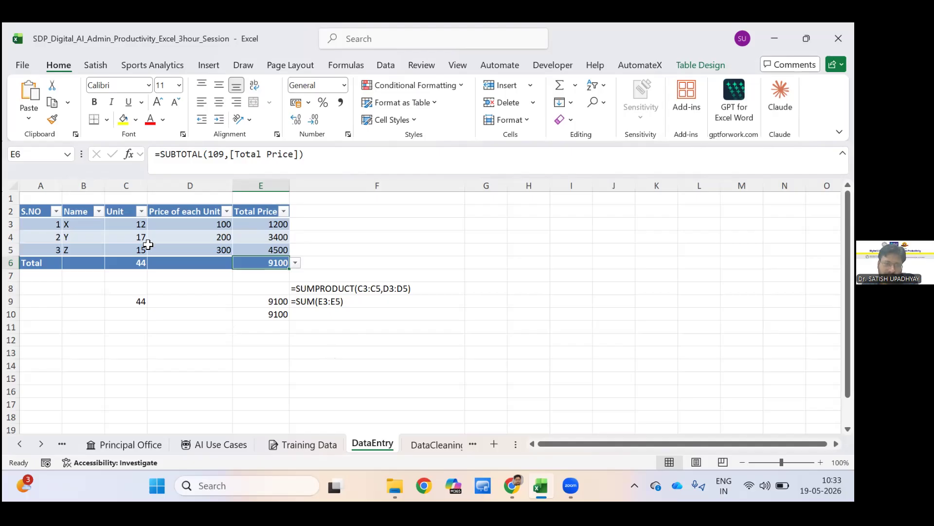
{"action": "key", "text": "alt+shift+Down"}
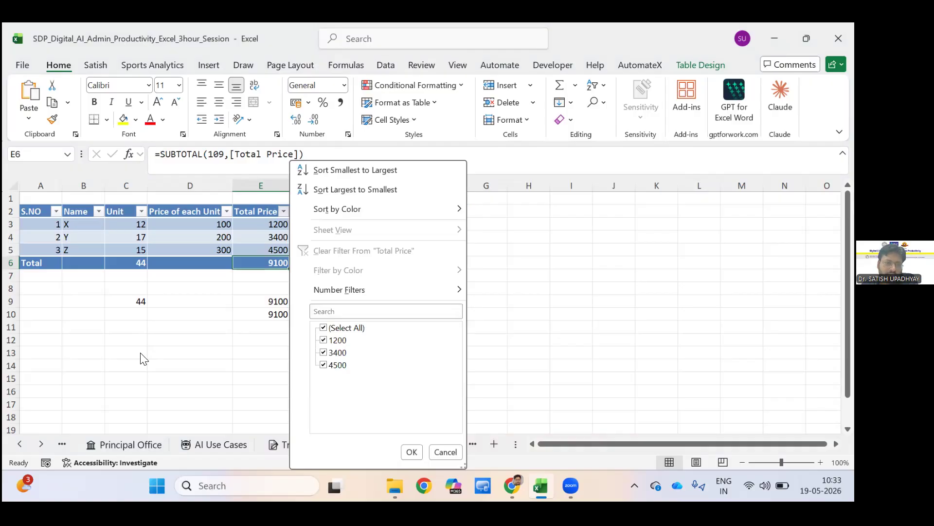
{"action": "key", "text": "Escape"}
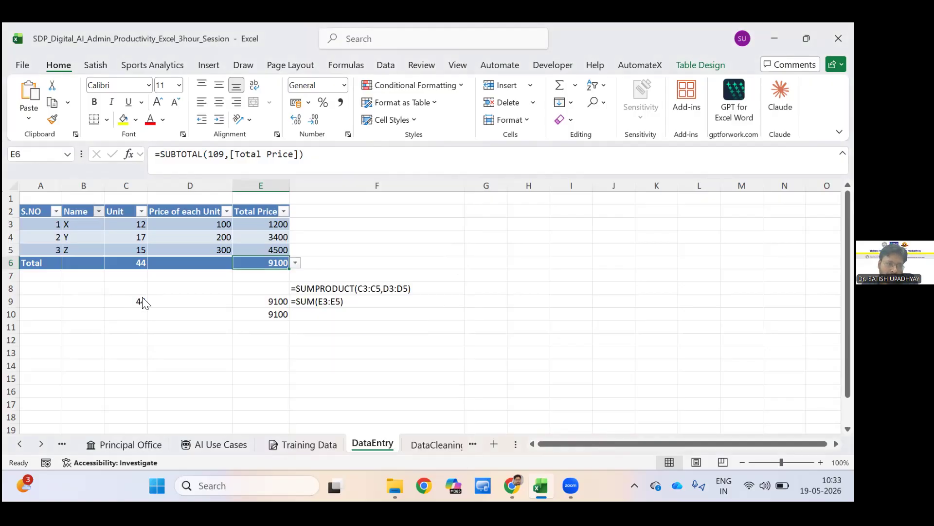
{"action": "left_click", "coordinate": [138, 352]}
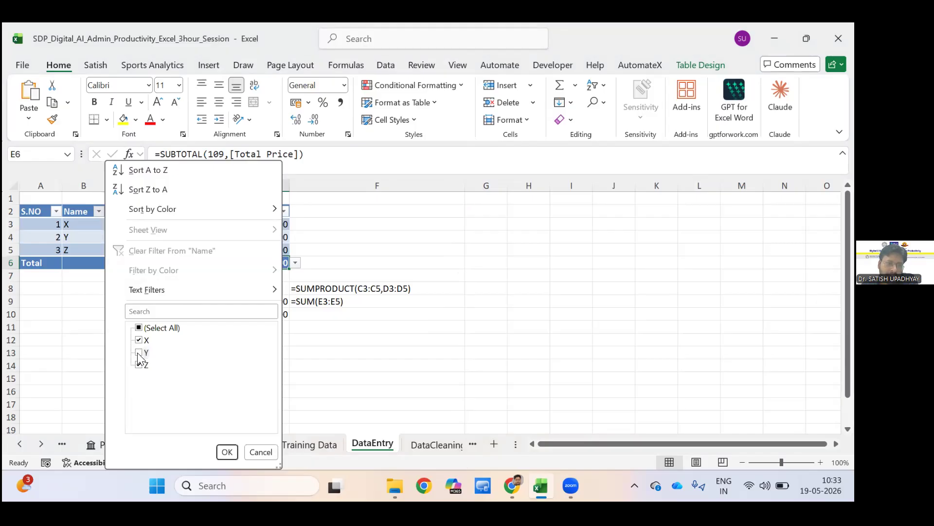
{"action": "left_click", "coordinate": [225, 452]}
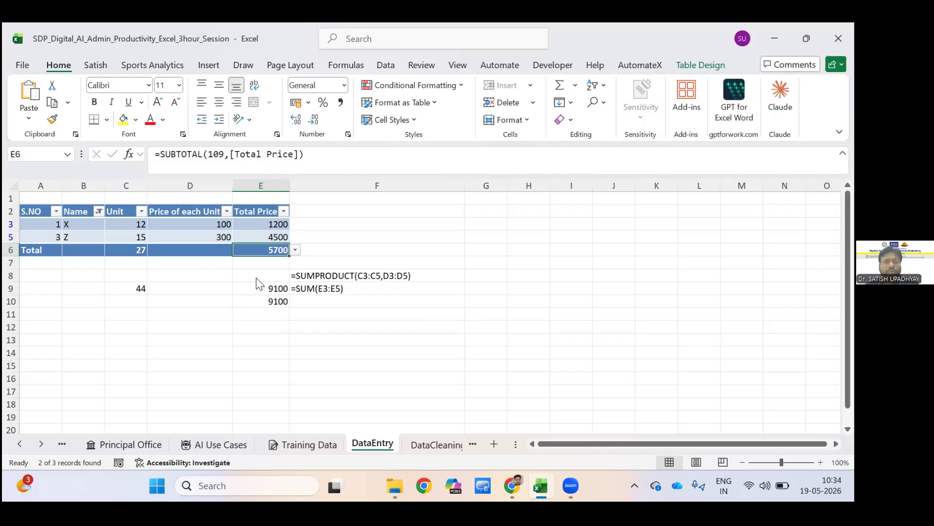
Review the summary functions offered for the Total Price total in E6, from None through More Functions.
{"action": "key", "text": "alt+Down"}
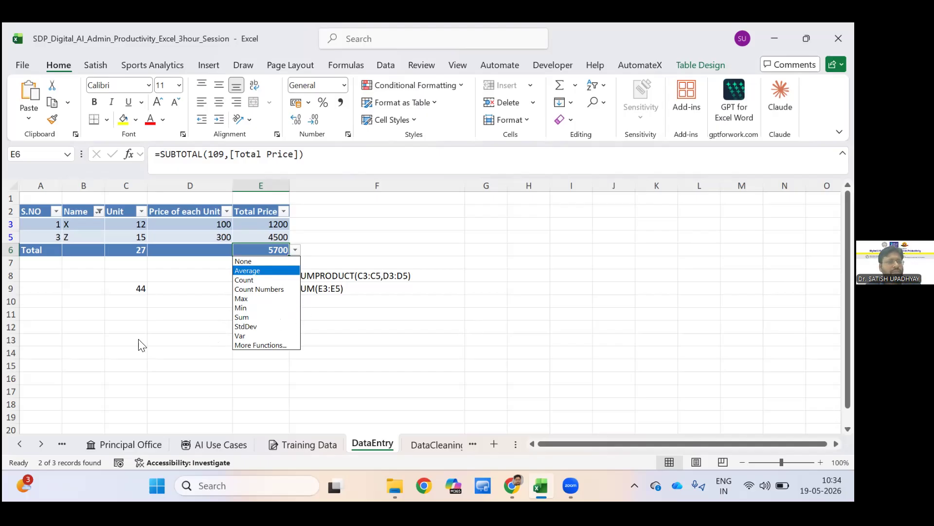
{"action": "key", "text": "Up"}
{"action": "key", "text": "Down"}
{"action": "key", "text": "Down"}
{"action": "key", "text": "Down"}
{"action": "key", "text": "Down"}
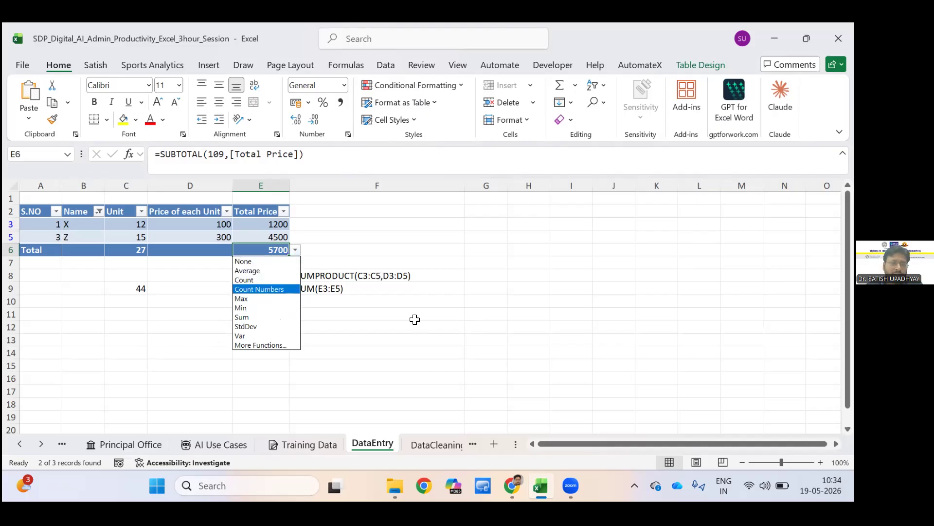
{"action": "key", "text": "Down"}
{"action": "key", "text": "Down"}
{"action": "key", "text": "Down"}
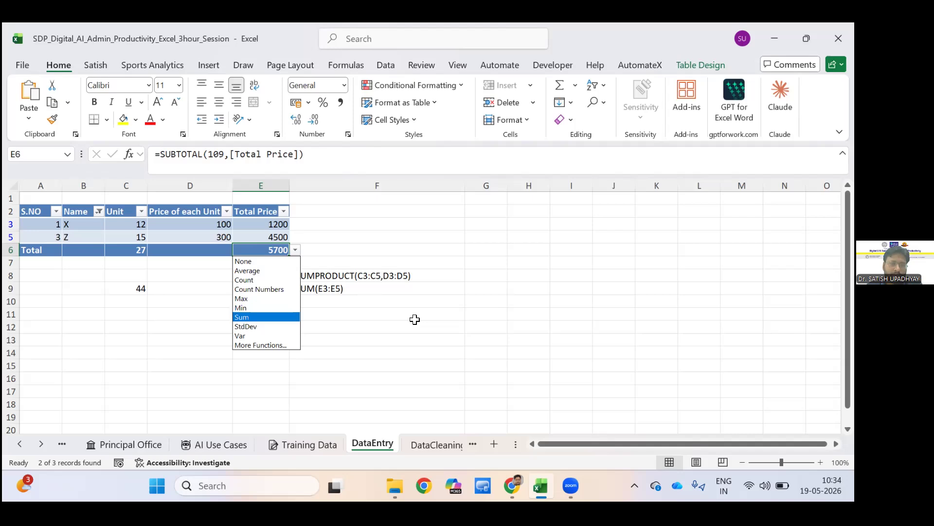
{"action": "key", "text": "Down"}
{"action": "key", "text": "Down"}
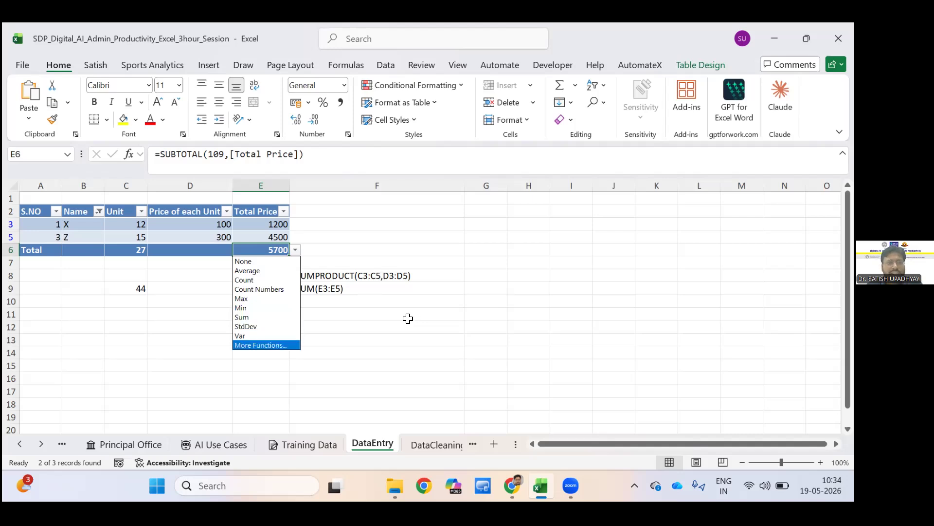
{"action": "key", "text": "Escape"}
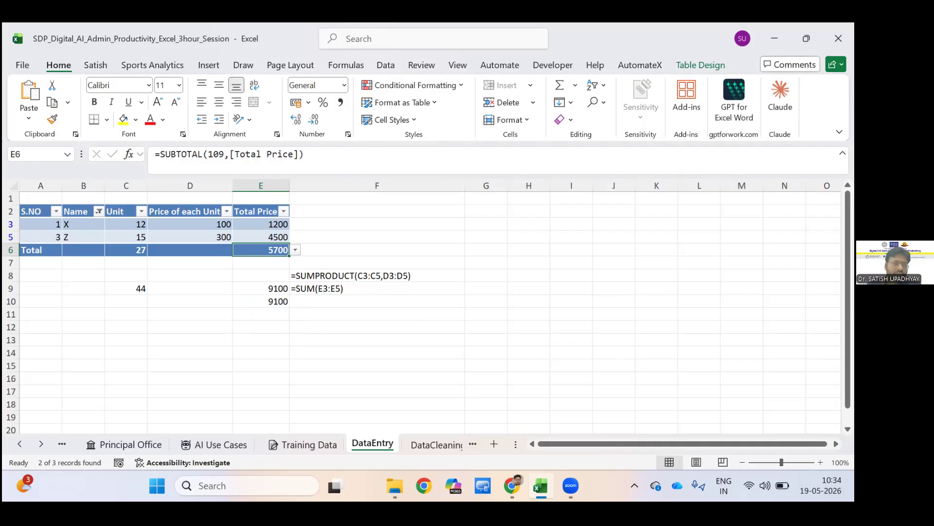
{"action": "left_click", "coordinate": [358, 289]}
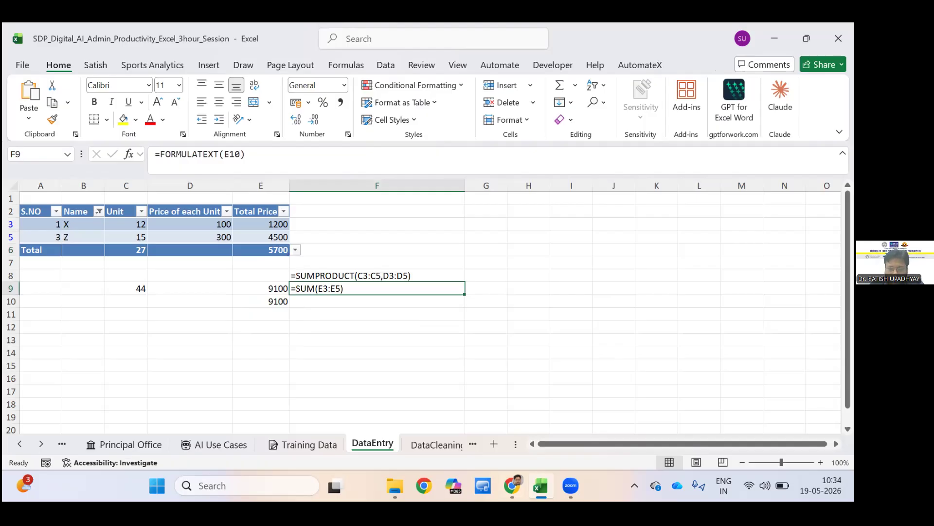
{"action": "left_click", "coordinate": [121, 219]}
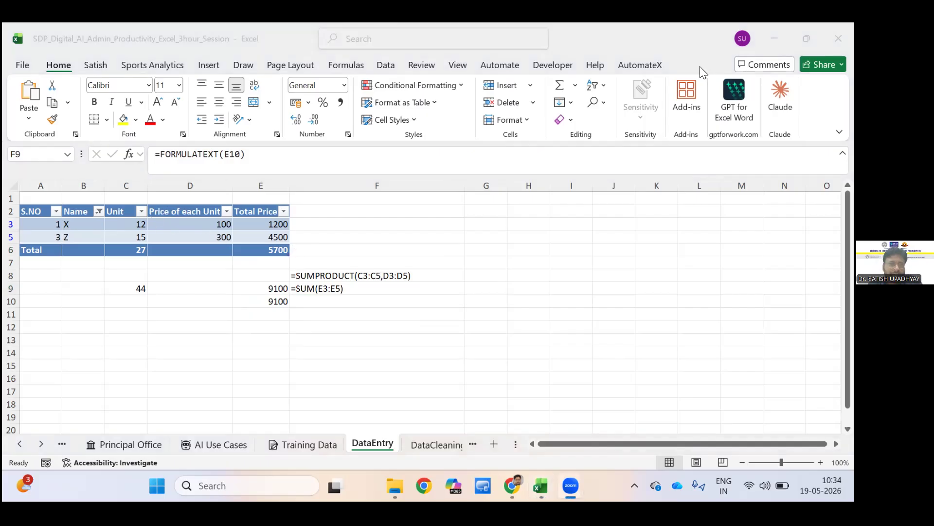
{"action": "left_click", "coordinate": [733, 79]}
Try other styles on the price table and apply the red Medium style with a solid header and total row.
{"action": "left_click", "coordinate": [190, 211]}
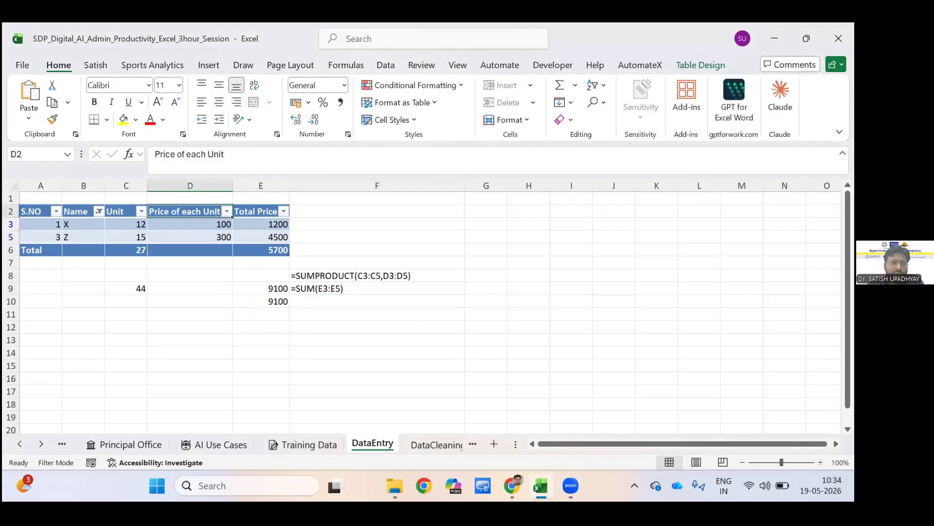
{"action": "left_click", "coordinate": [701, 65]}
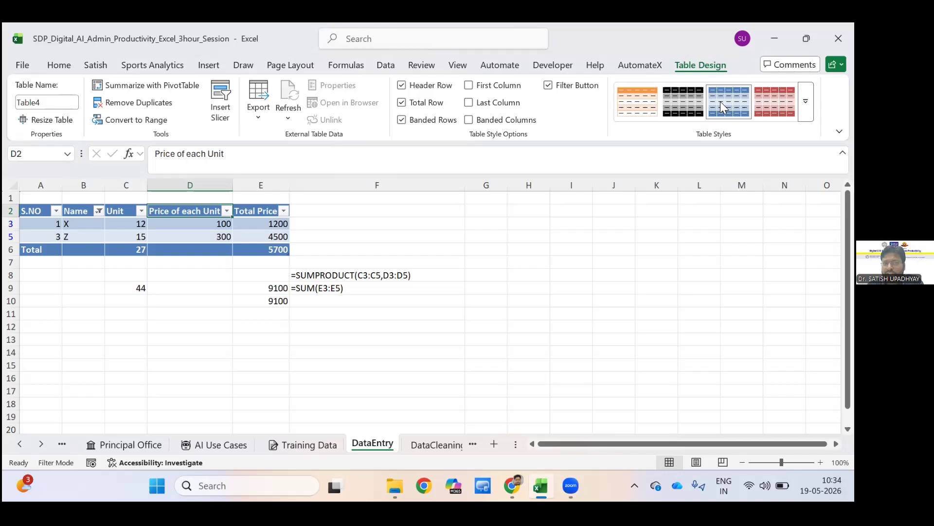
{"action": "left_click", "coordinate": [806, 101]}
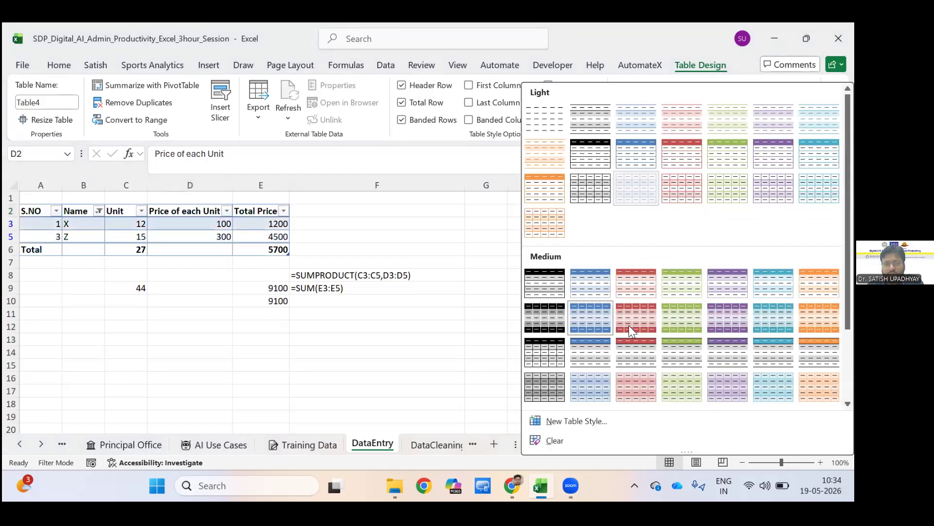
{"action": "left_click", "coordinate": [636, 188]}
{"action": "left_click", "coordinate": [729, 102]}
{"action": "left_click", "coordinate": [775, 102]}
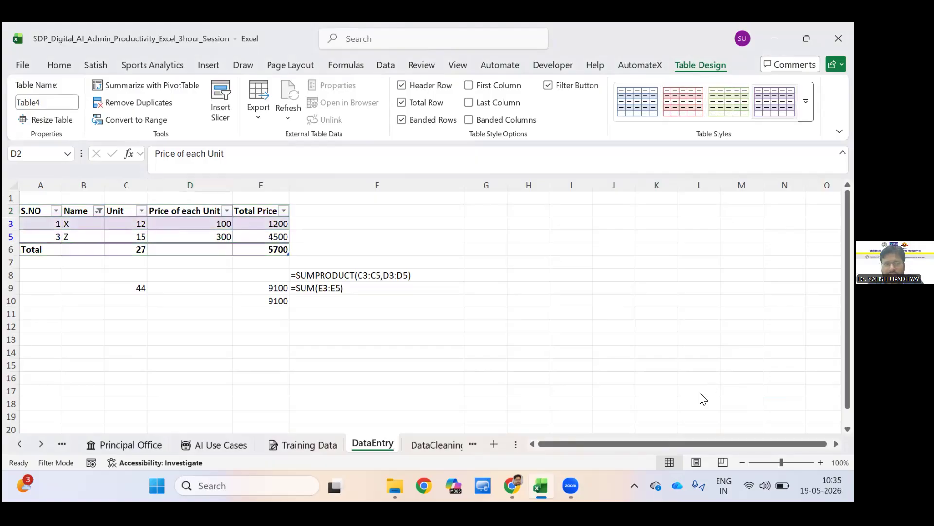
{"action": "left_click", "coordinate": [806, 101]}
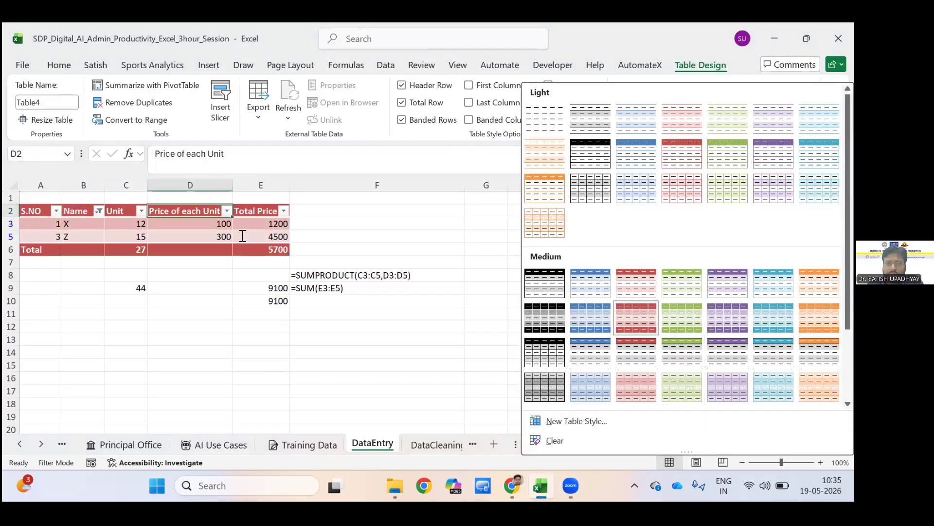
{"action": "key", "text": "Escape"}
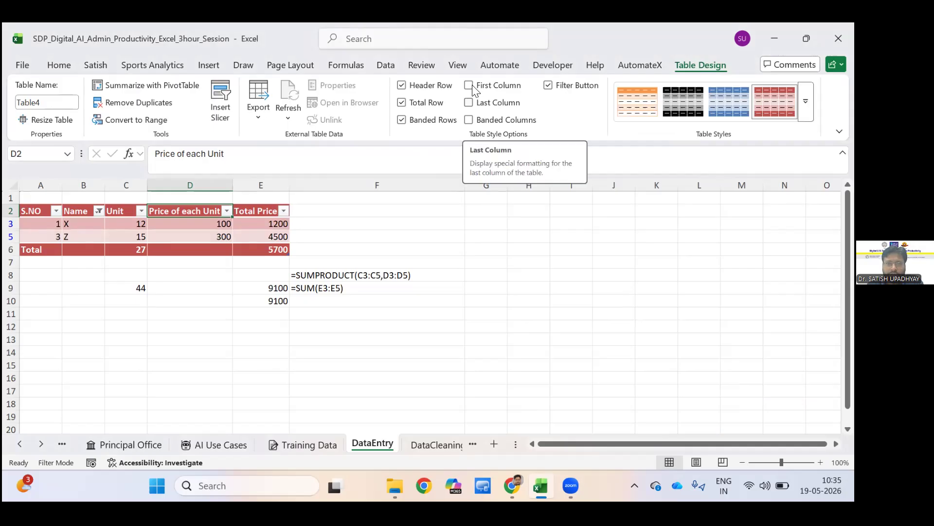
Try the table's First Column, Last Column, Banded Columns, Banded Rows and Filter Button options, restoring the original settings.
{"action": "left_click", "coordinate": [469, 102]}
{"action": "left_click", "coordinate": [468, 120]}
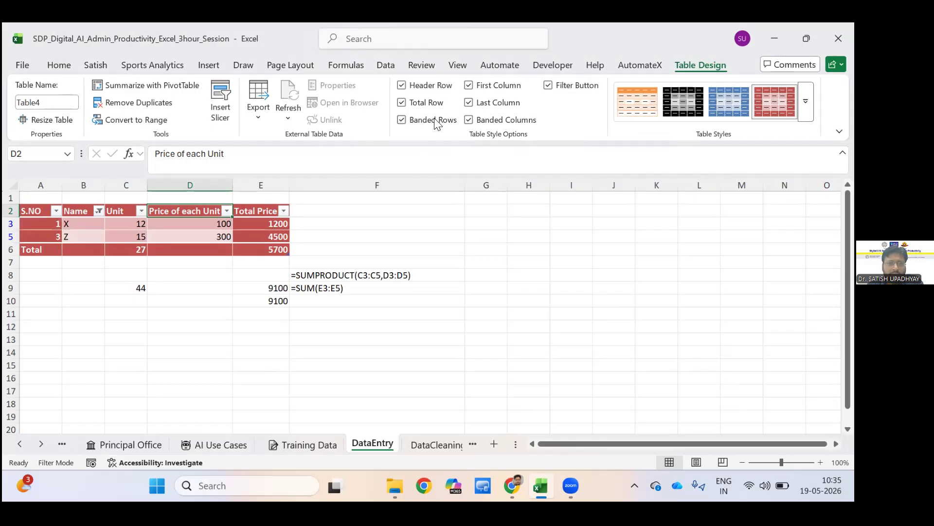
{"action": "left_click", "coordinate": [401, 120]}
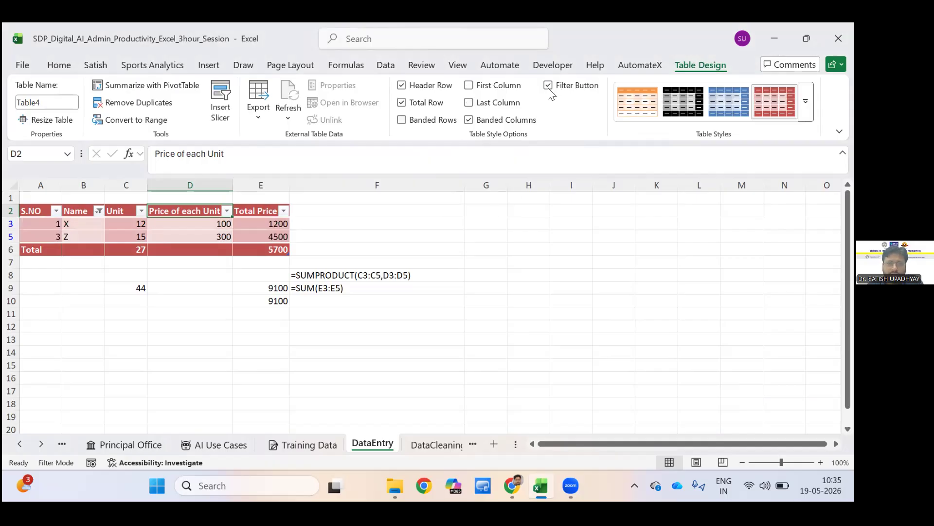
{"action": "key", "text": "ctrl+z"}
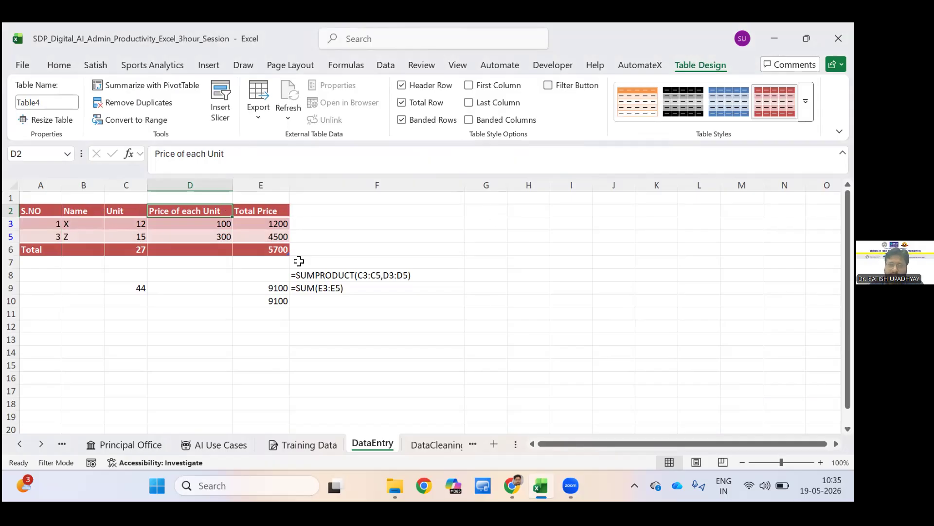
{"action": "key", "text": "ctrl+z"}
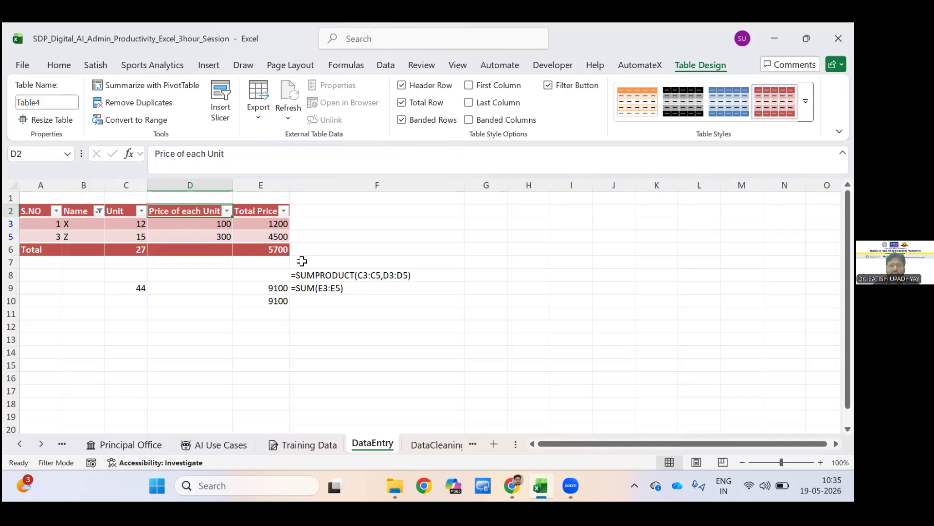
{"action": "left_click", "coordinate": [485, 300]}
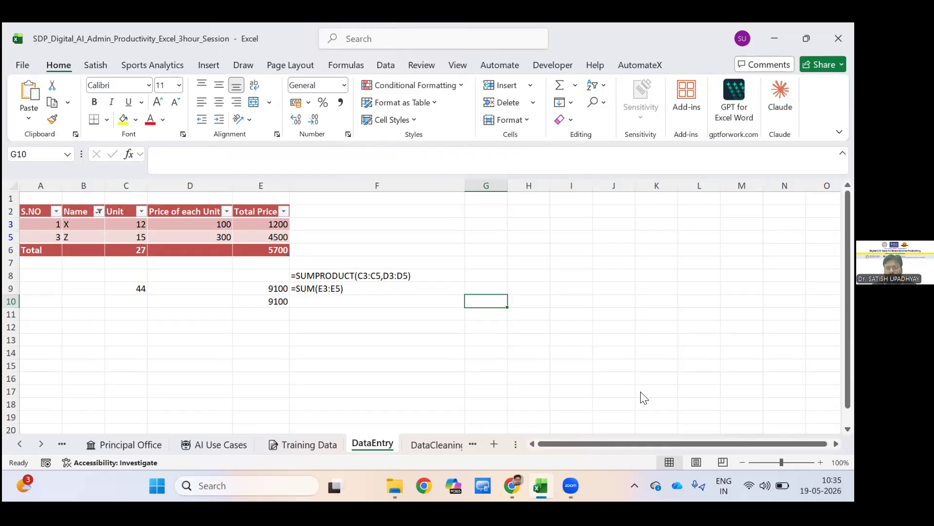
Clear the filter from the table's Name column to show all rows.
{"action": "left_click", "coordinate": [614, 177]}
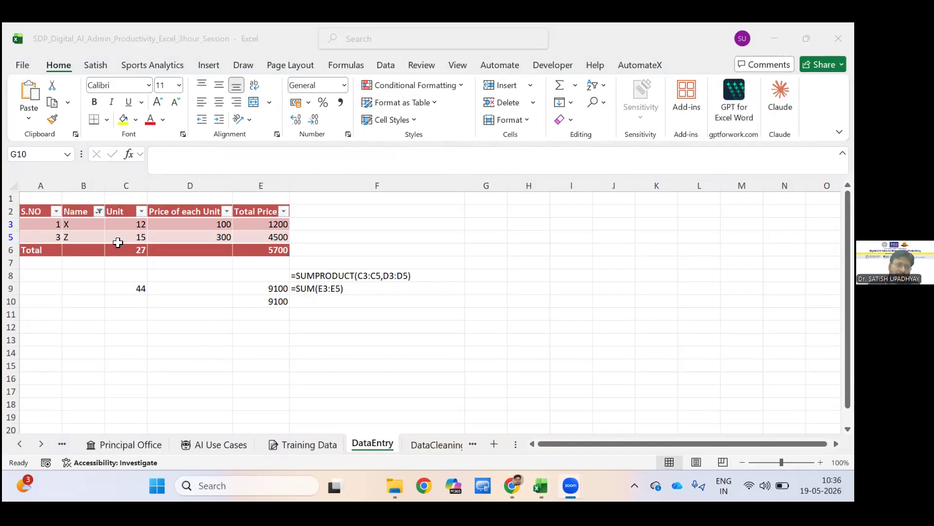
{"action": "left_click", "coordinate": [98, 212]}
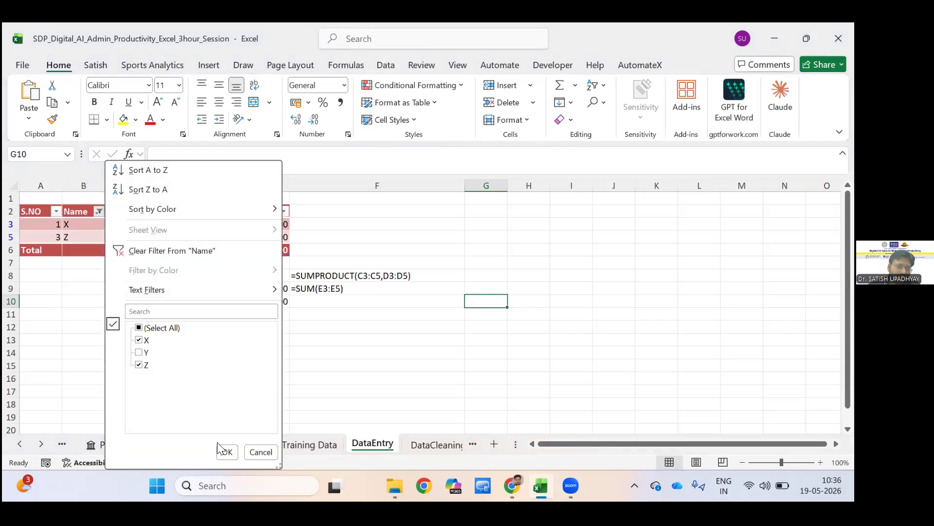
{"action": "left_click", "coordinate": [225, 451]}
{"action": "left_click", "coordinate": [177, 250]}
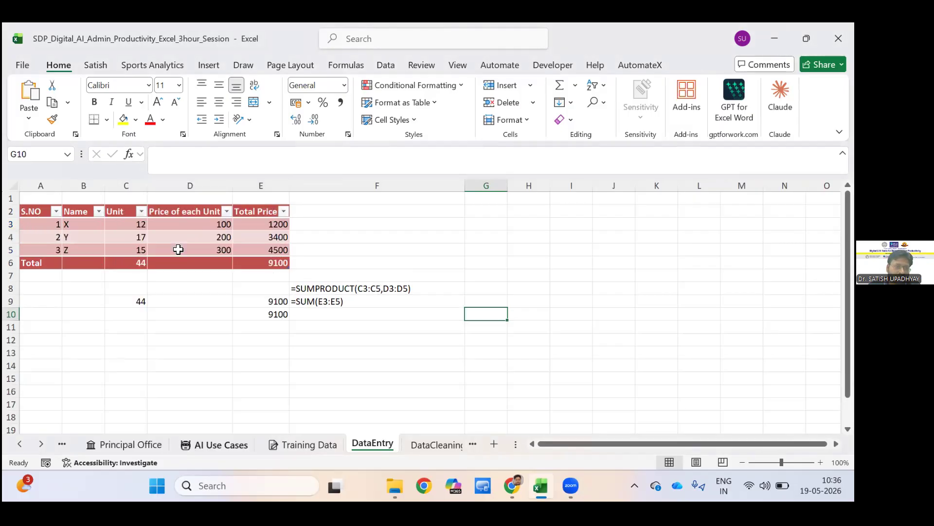
{"action": "left_click", "coordinate": [261, 366]}
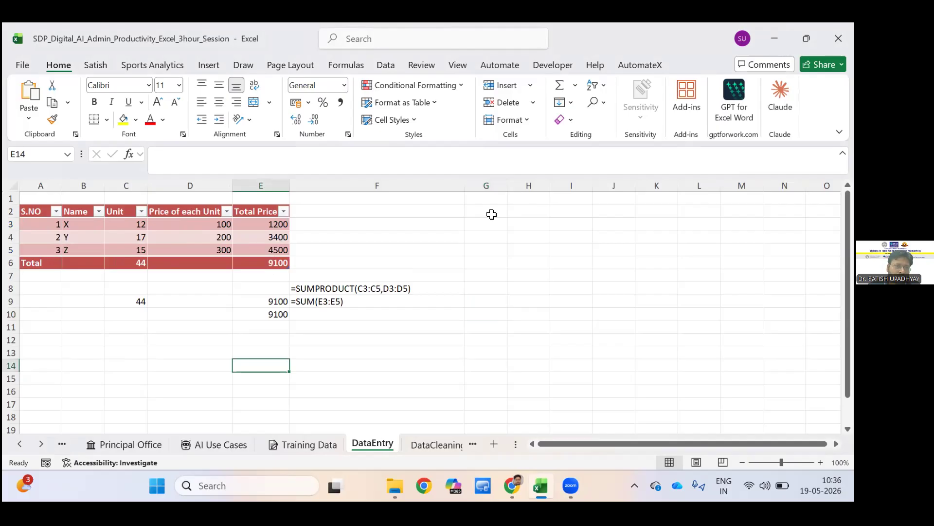
Copy the table's header and data rows A2:E5, without the total row, and paste them at G2.
{"action": "left_click", "coordinate": [40, 224]}
{"action": "mouse_move", "coordinate": [37, 211]}
{"action": "left_mouse_down"}
{"action": "mouse_move", "coordinate": [261, 211]}
{"action": "mouse_move", "coordinate": [260, 249]}
{"action": "left_mouse_up"}
{"action": "key", "text": "ctrl+c"}
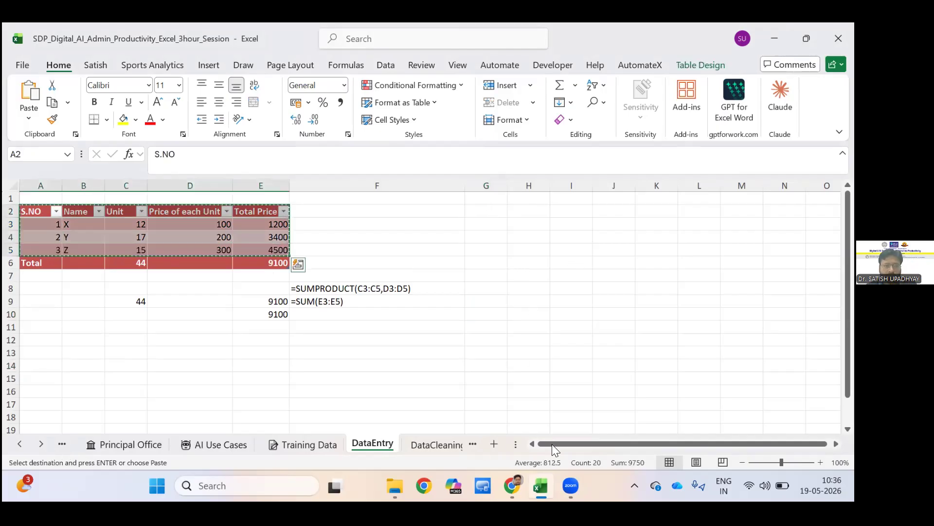
{"action": "left_click", "coordinate": [487, 211]}
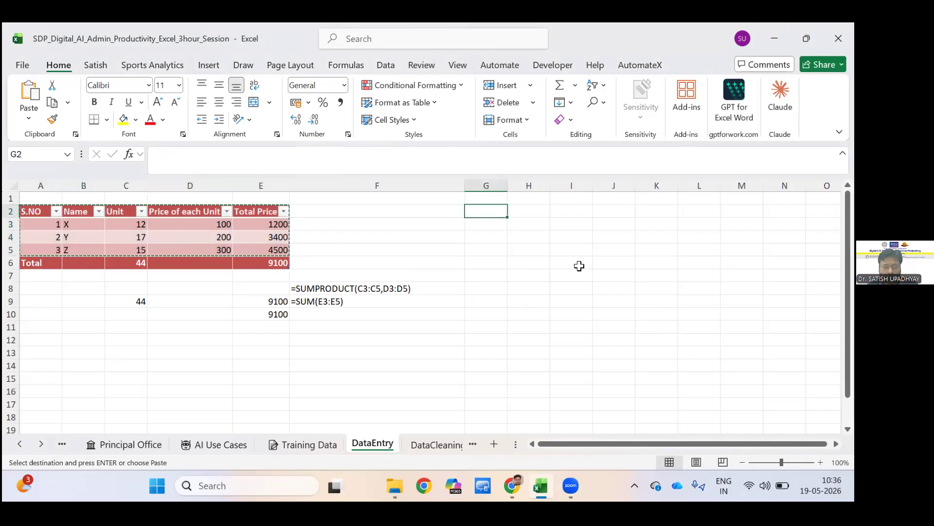
{"action": "key", "text": "ctrl+v"}
{"action": "left_click", "coordinate": [528, 276]}
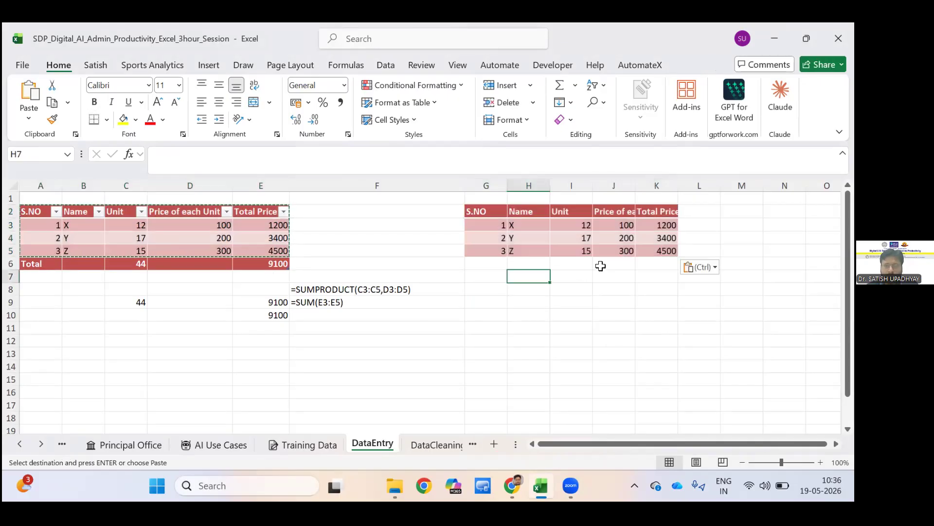
Total the copied range's Unit column in I6 with =SUM(I3:I5).
{"action": "scroll", "coordinate": [584, 277], "scroll_direction": "right", "scroll_amount": 1}
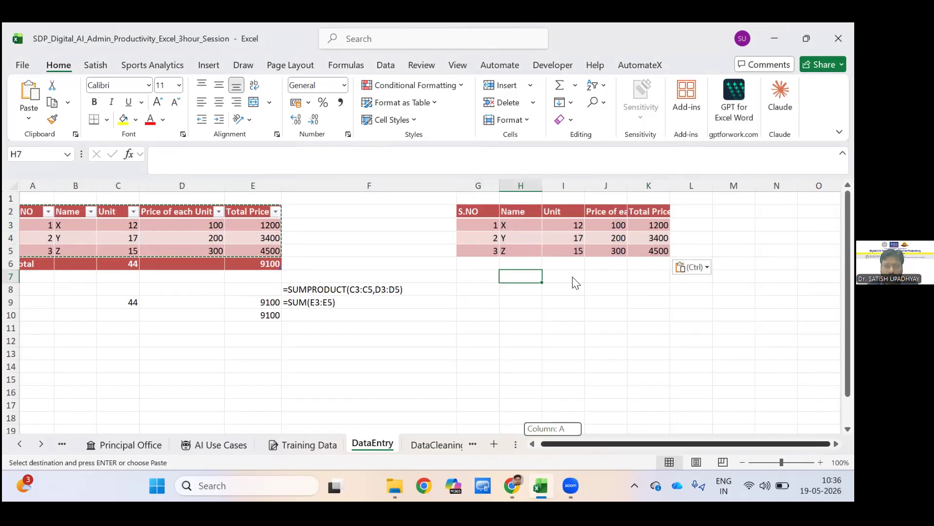
{"action": "key", "text": "Up"}
{"action": "key", "text": "Right"}
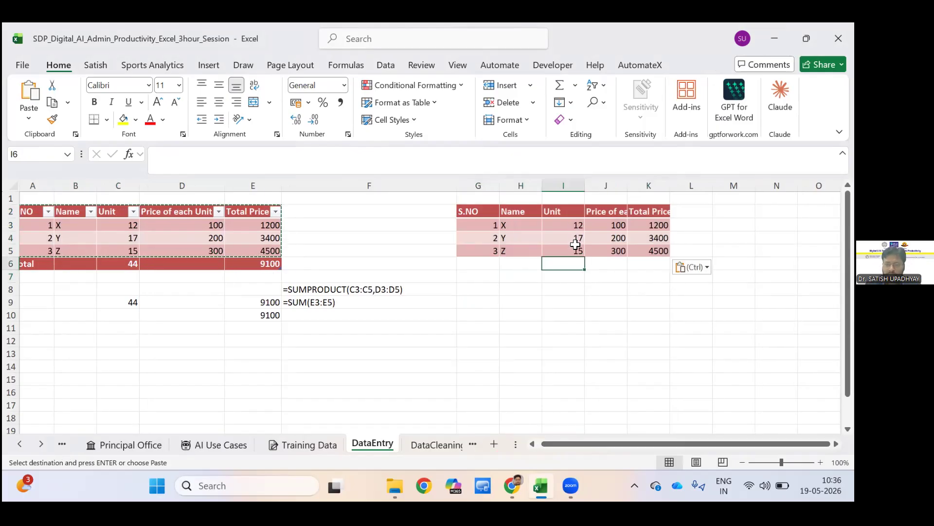
{"action": "type", "text": "=s"}
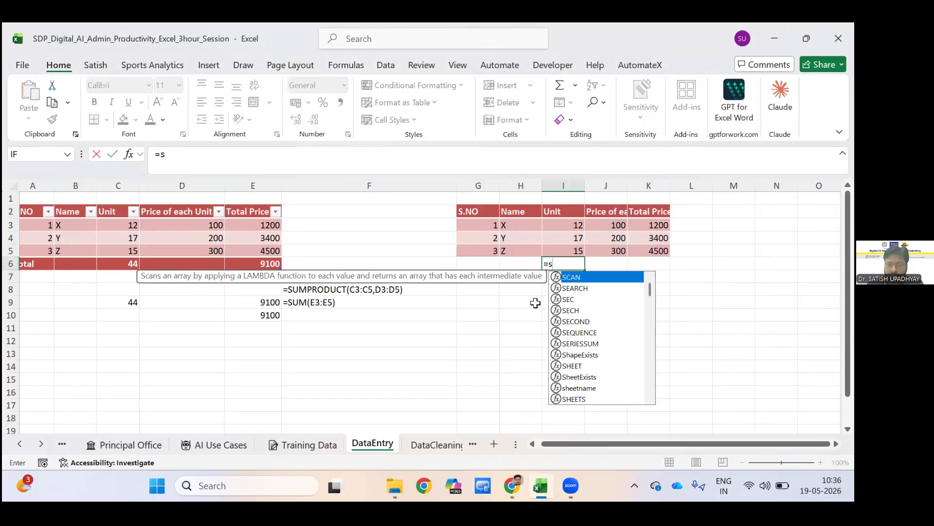
{"action": "type", "text": "um"}
{"action": "key", "text": "Tab"}
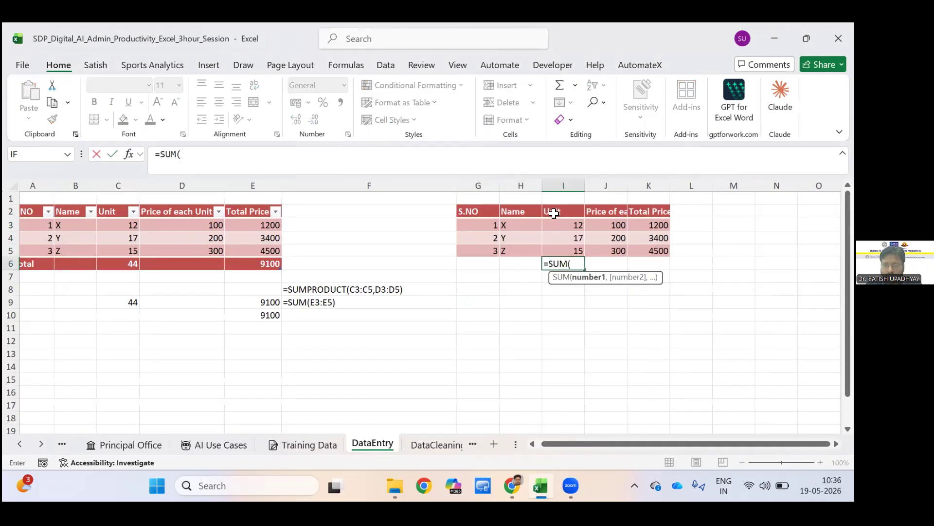
{"action": "key", "text": "Up"}
{"action": "key", "text": "shift+Up"}
{"action": "key", "text": "shift+Up"}
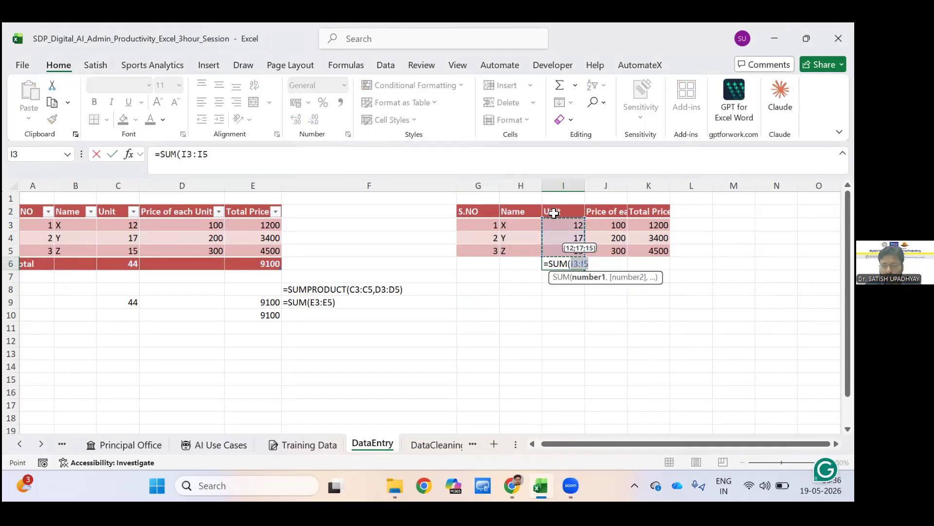
{"action": "key", "text": "Return"}
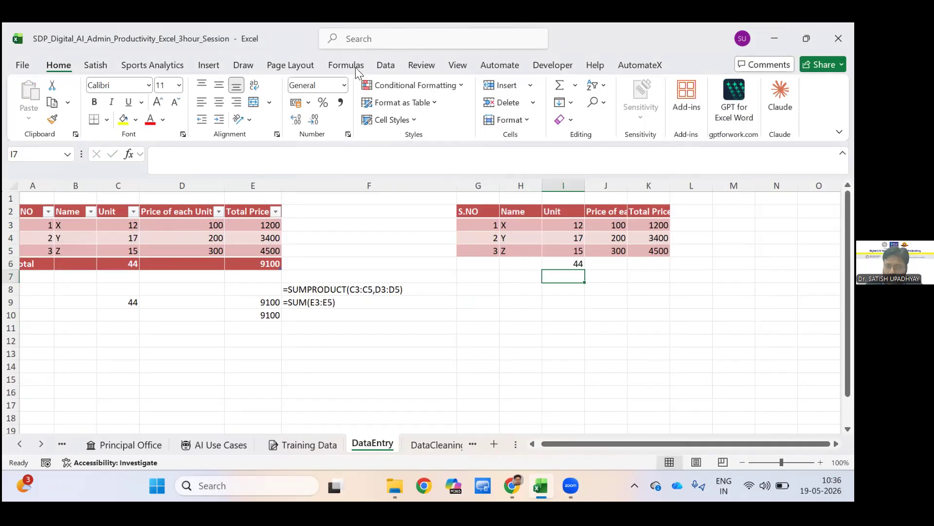
Turn on filtering for the copied range's header row and check the Unit column's filter values without changing them.
{"action": "key", "text": "ctrl+Up"}
{"action": "key", "text": "ctrl+Up"}
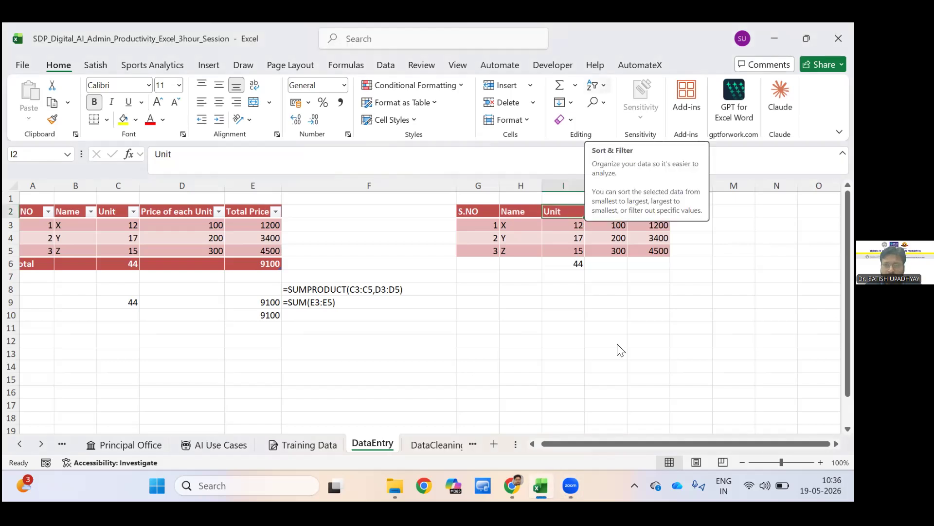
{"action": "left_click", "coordinate": [593, 85]}
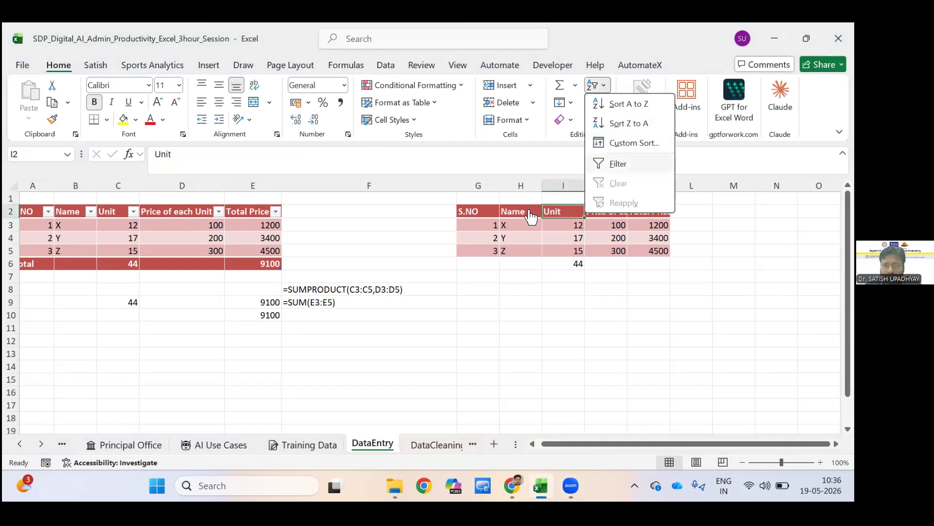
{"action": "left_click", "coordinate": [628, 162]}
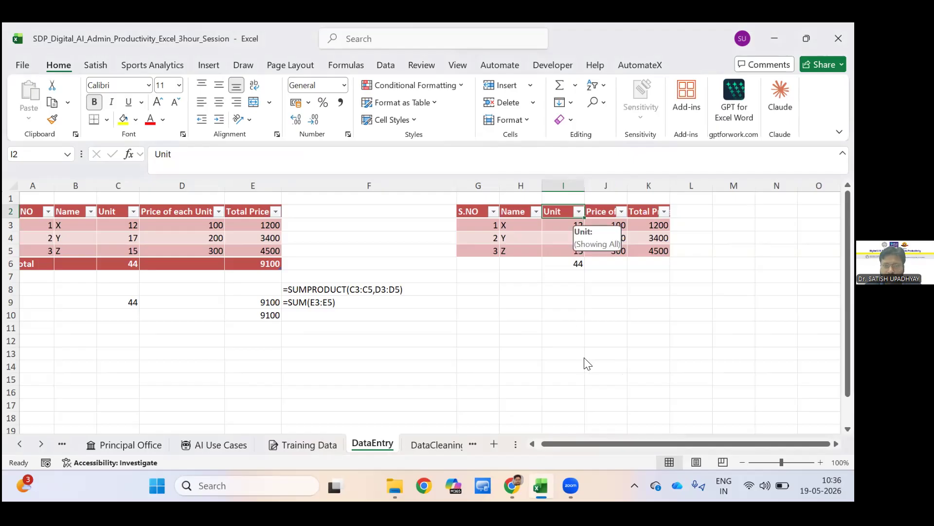
{"action": "key", "text": "alt+Down"}
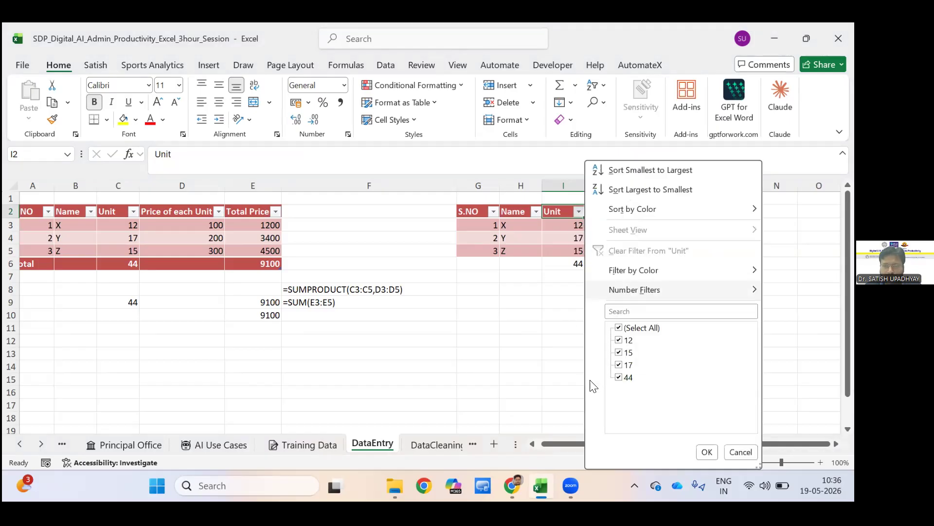
{"action": "left_click", "coordinate": [701, 452]}
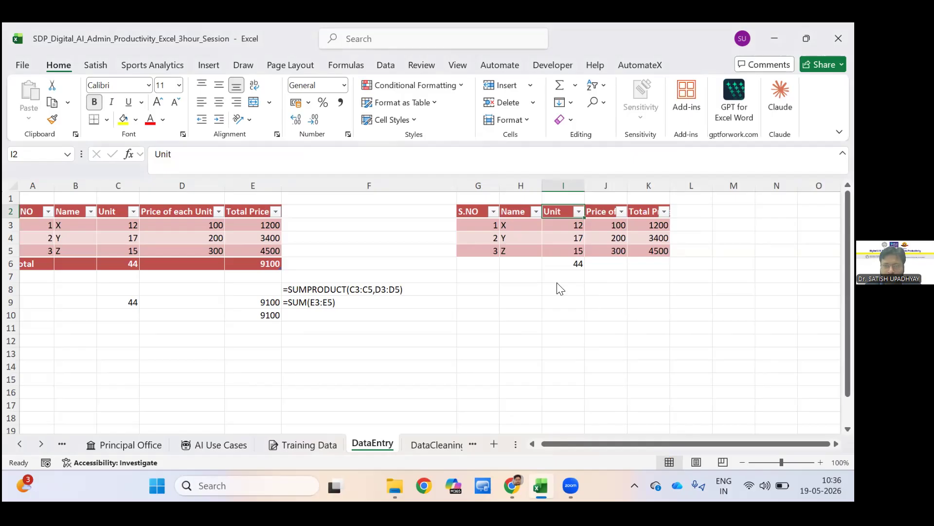
Filter the copied range's Name column to exclude Y.
{"action": "left_click", "coordinate": [536, 211]}
{"action": "key", "text": "Down"}
{"action": "key", "text": "Down"}
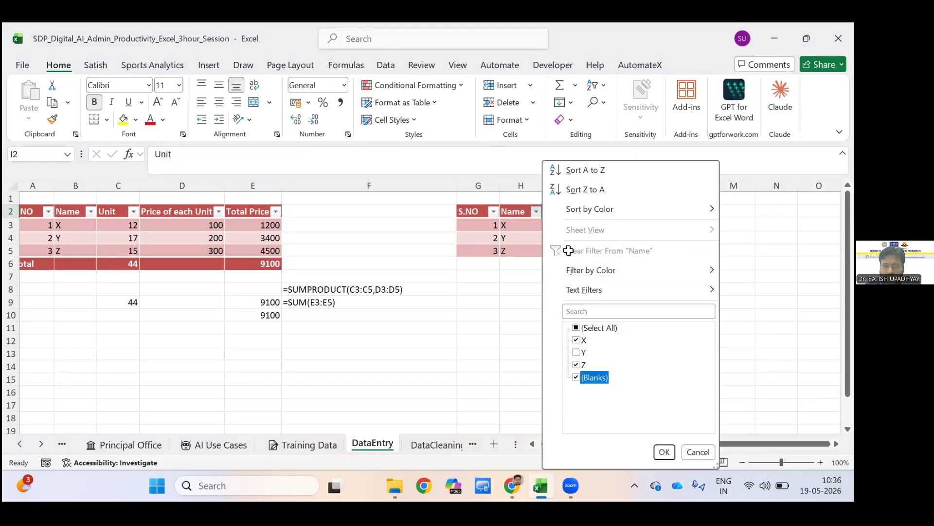
{"action": "key", "text": "Tab"}
{"action": "key", "text": "Return"}
Compare the formula behind the copied range's Unit total in I6 with the table's Unit total in C6.
{"action": "key", "text": "Down"}
{"action": "key", "text": "Down"}
{"action": "key", "text": "Down"}
{"action": "key", "text": "Down"}
{"action": "key", "text": "Down"}
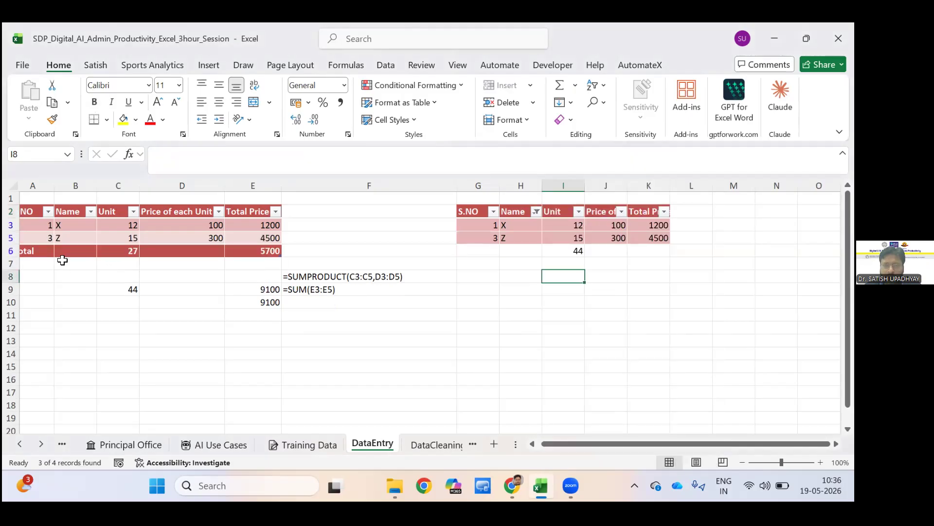
{"action": "key", "text": "Up"}
{"action": "key", "text": "Up"}
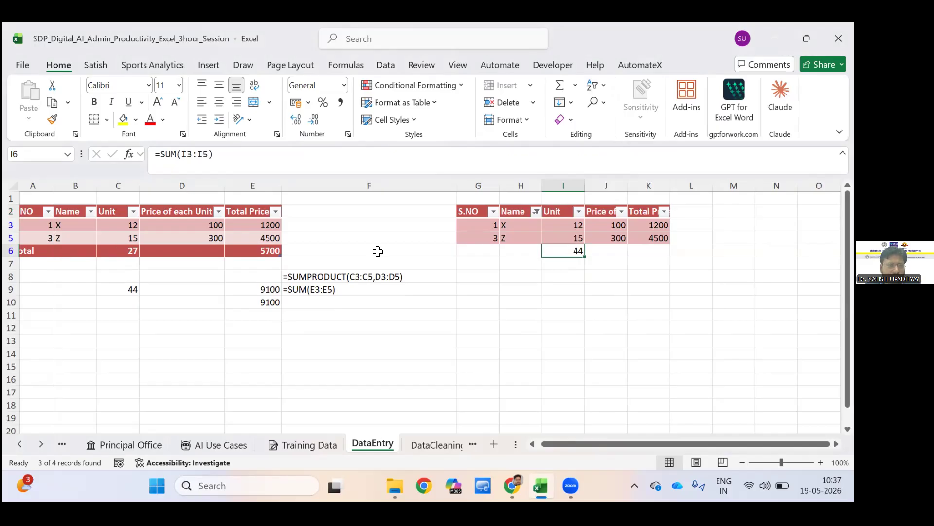
{"action": "left_click", "coordinate": [75, 264]}
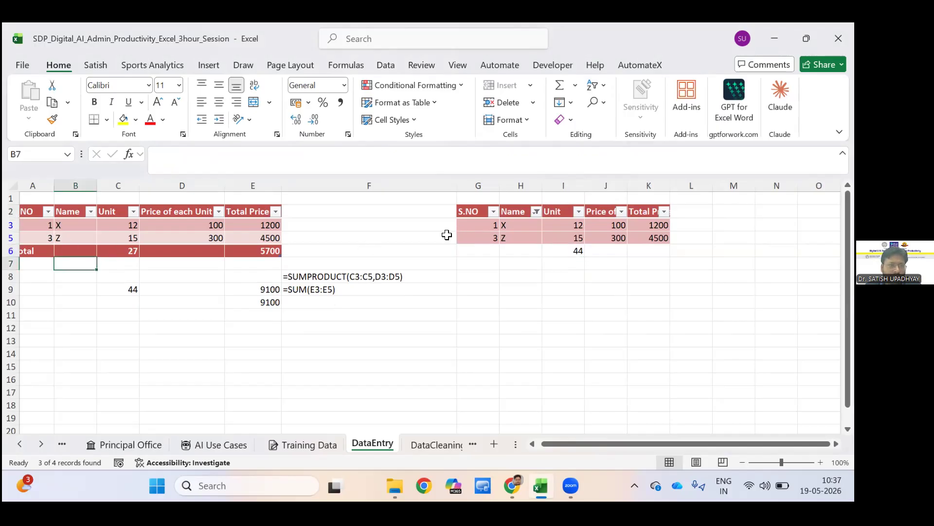
{"action": "key", "text": "Up"}
{"action": "key", "text": "Right"}
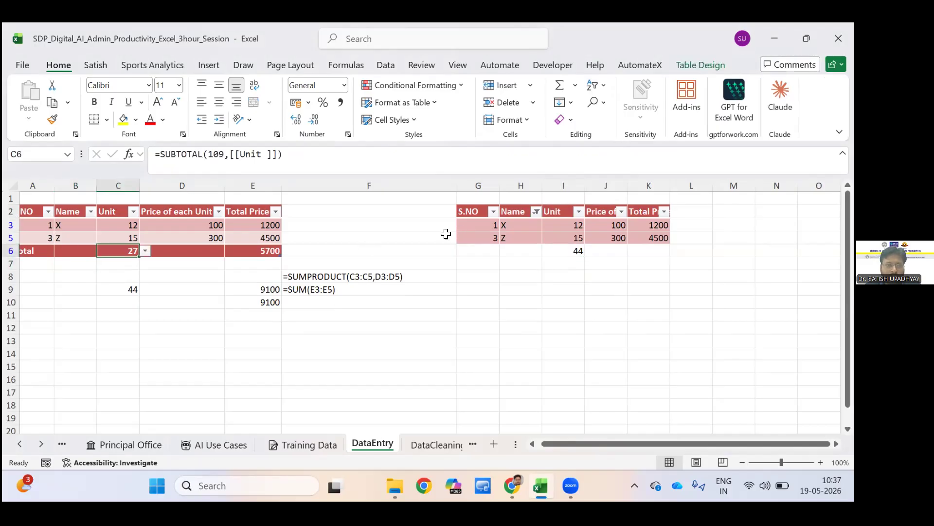
{"action": "left_click", "coordinate": [553, 250]}
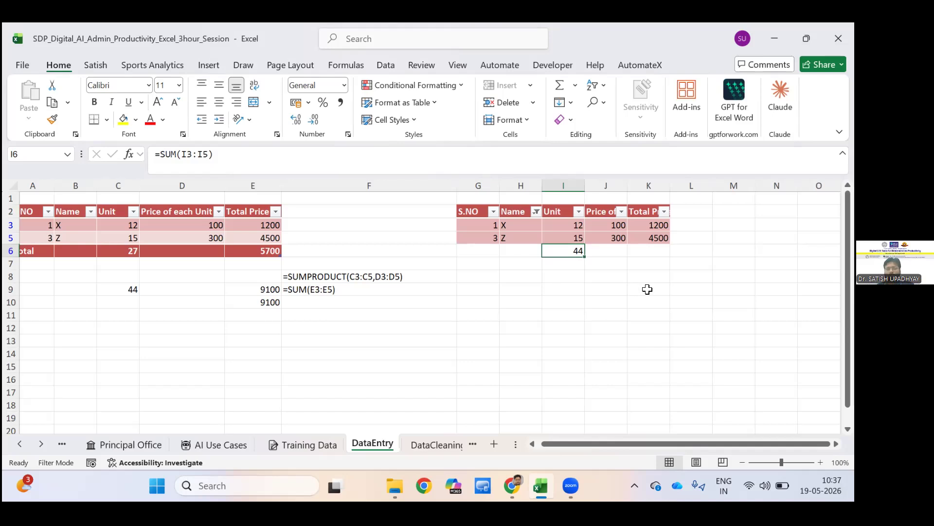
Count the visible Unit values of the copied range in I8 with =SUBTOTAL(2,I3:I5).
{"action": "key", "text": "Down"}
{"action": "key", "text": "Down"}
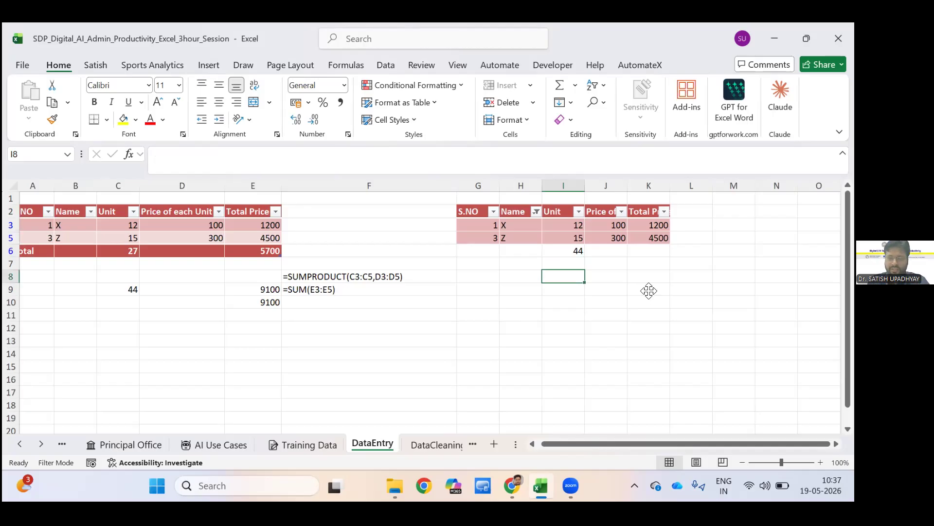
{"action": "type", "text": "=SUB"}
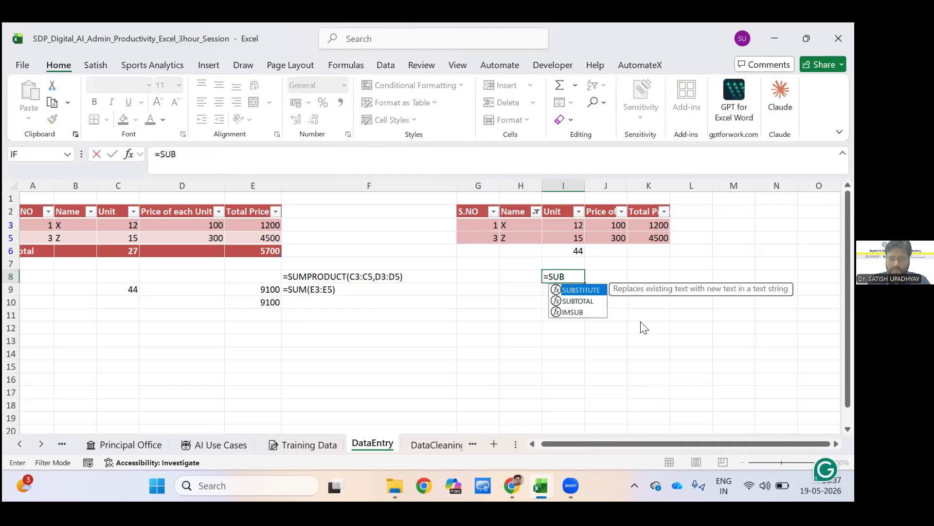
{"action": "type", "text": "TOTAL("}
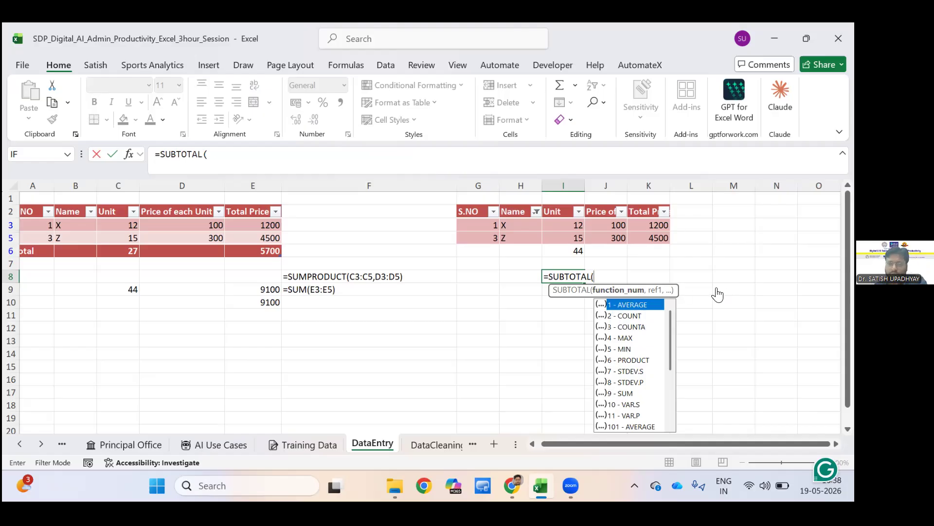
{"action": "key", "text": "Down"}
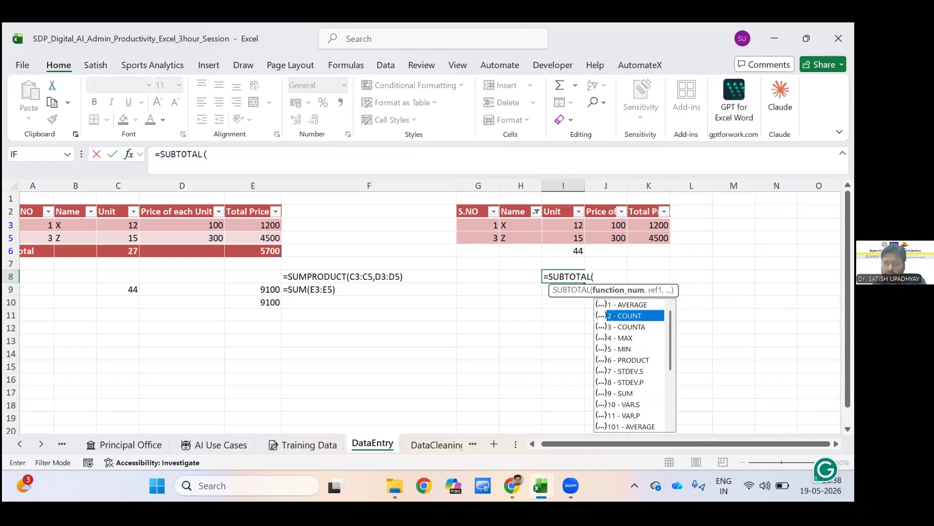
{"action": "key", "text": "Tab"}
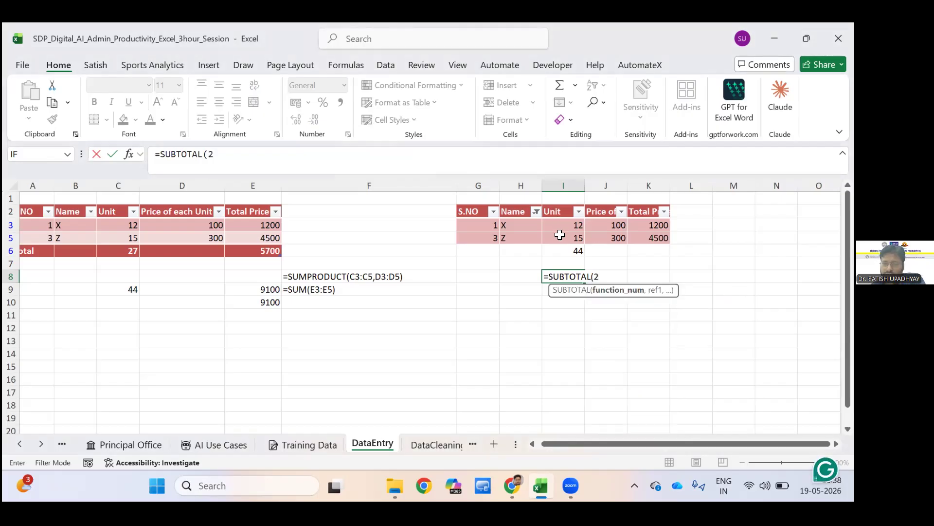
{"action": "type", "text": ","}
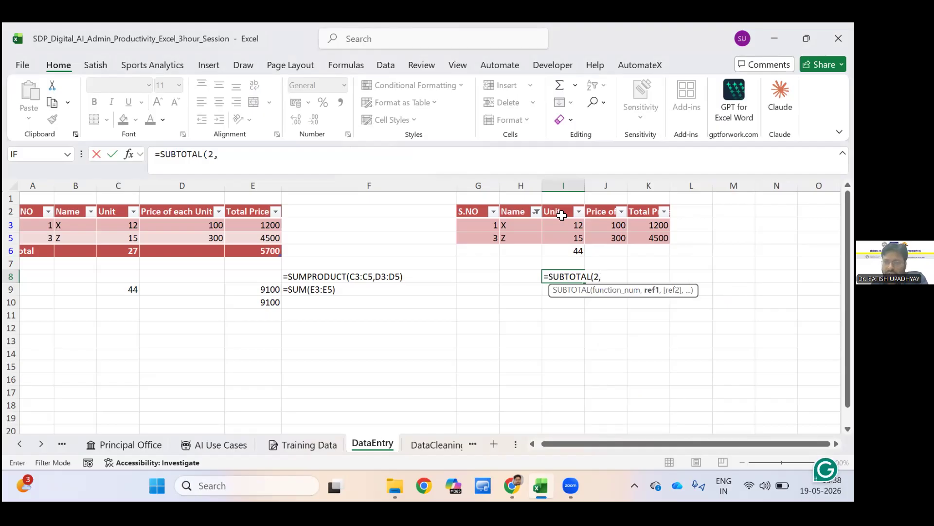
{"action": "left_click_drag", "start_coordinate": [564, 225], "coordinate": [564, 237]}
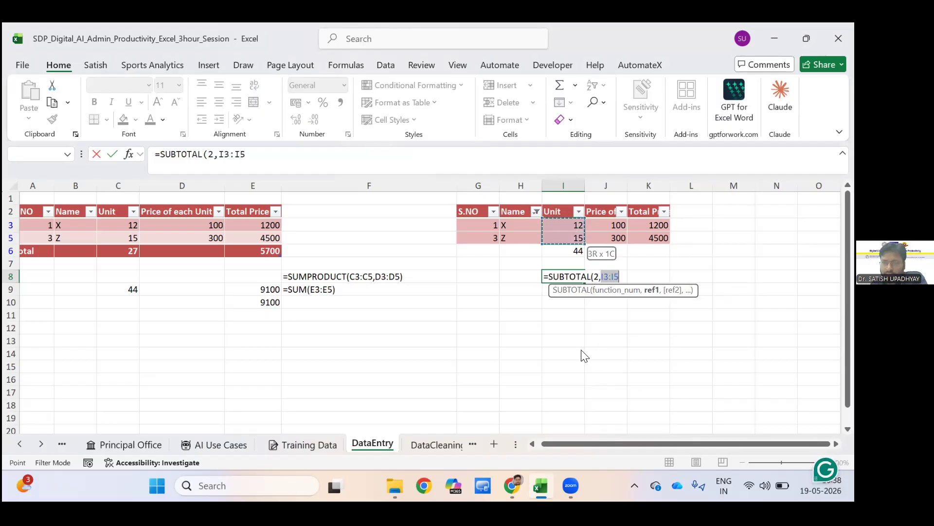
{"action": "key", "text": "Return"}
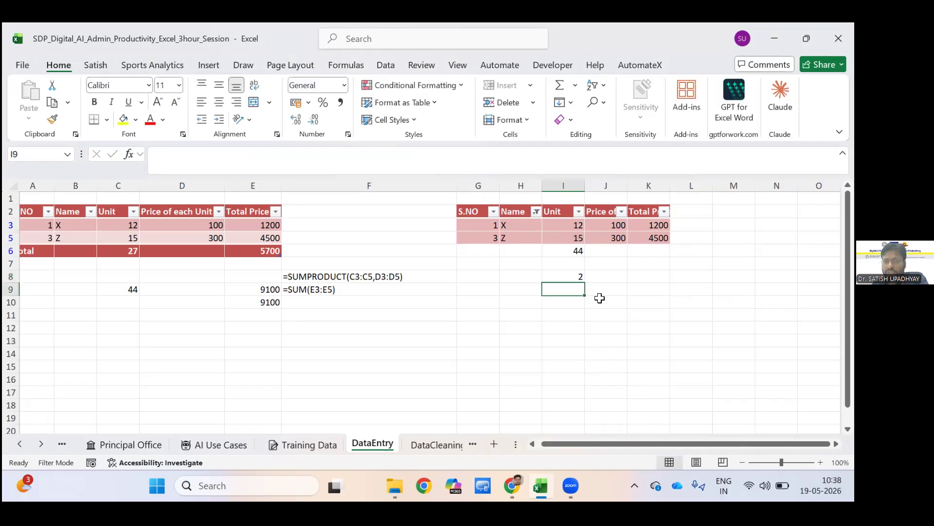
Include Y again in the copied range's Name filter to show all rows.
{"action": "key", "text": "Up"}
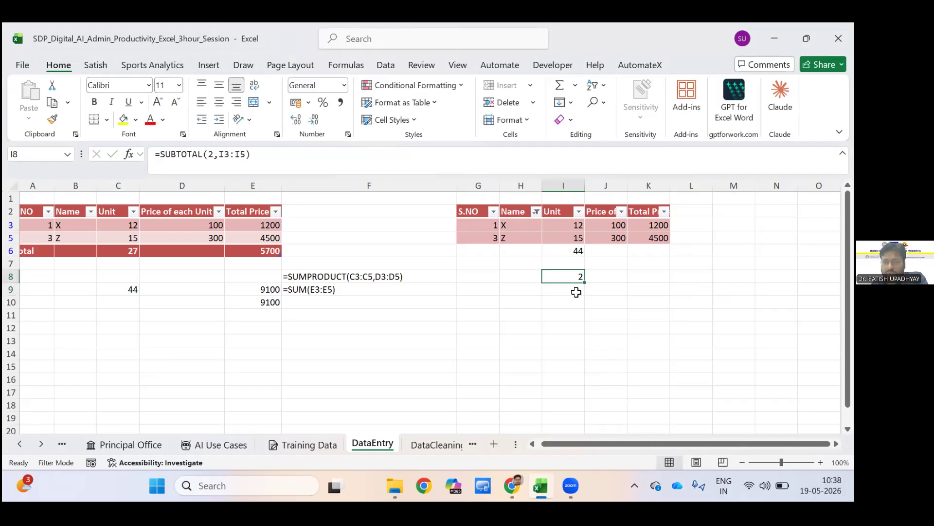
{"action": "left_click", "coordinate": [537, 211]}
{"action": "left_click", "coordinate": [576, 353]}
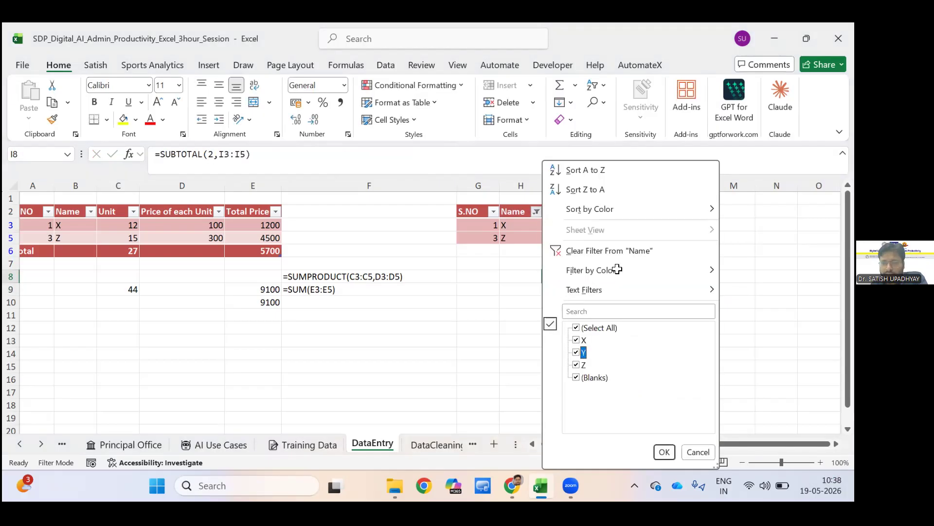
{"action": "key", "text": "Return"}
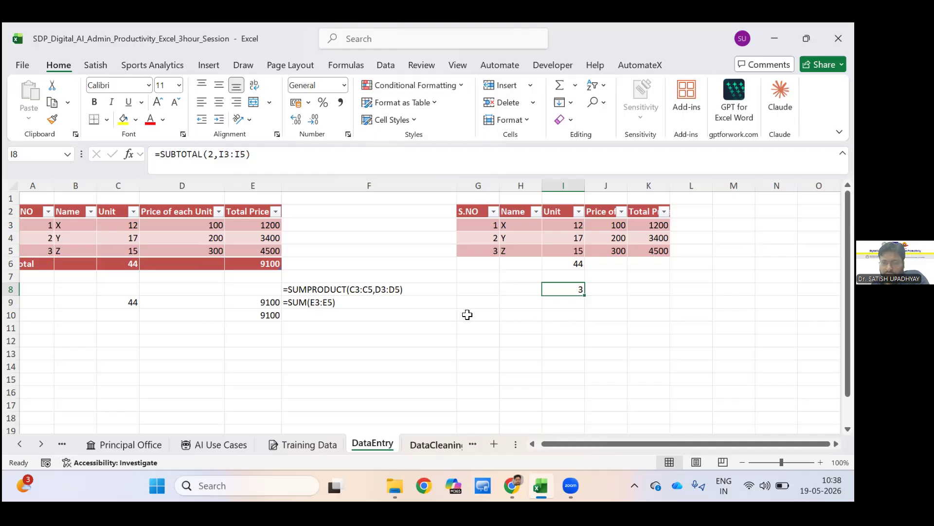
Switch to the DataCleaning sheet and review its Employee ID and Name columns from the first row.
{"action": "key", "text": "ctrl+Page_Down"}
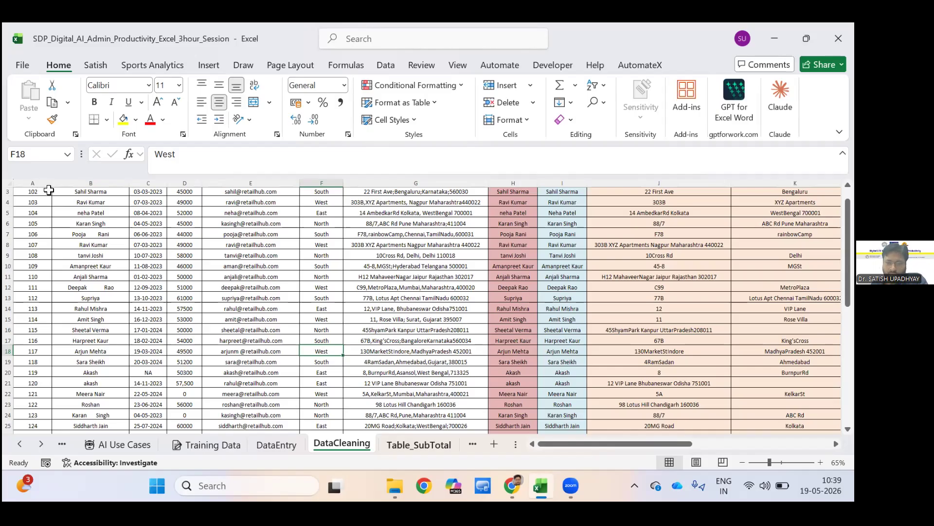
{"action": "scroll", "coordinate": [54, 192], "scroll_direction": "up", "scroll_amount": 2}
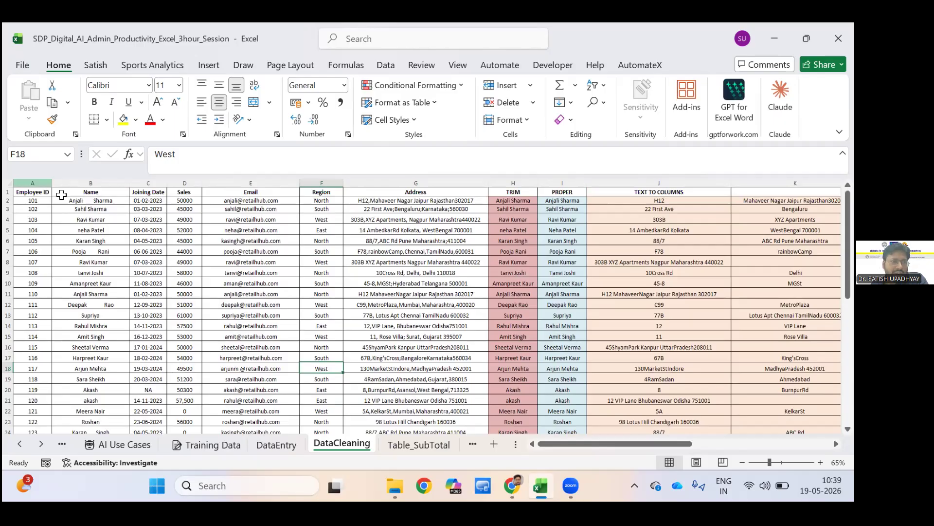
{"action": "left_click", "coordinate": [32, 183]}
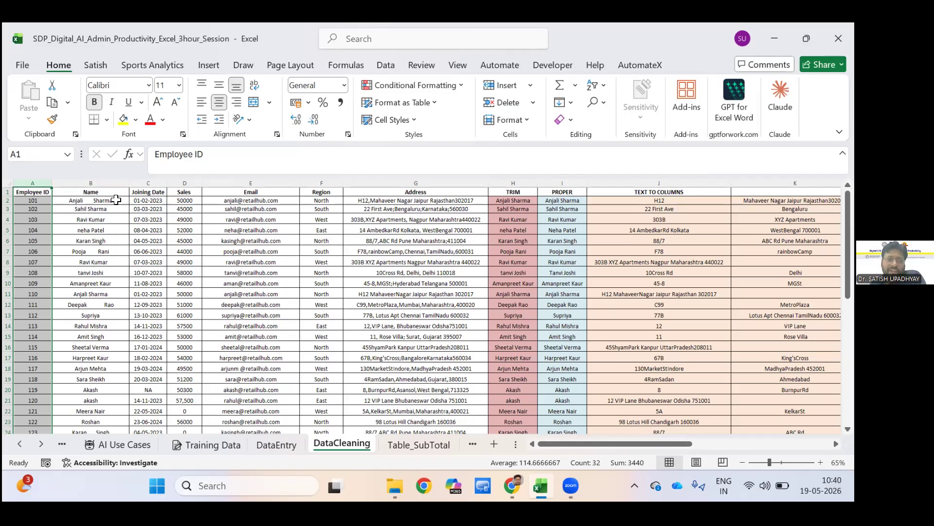
{"action": "left_click", "coordinate": [90, 183]}
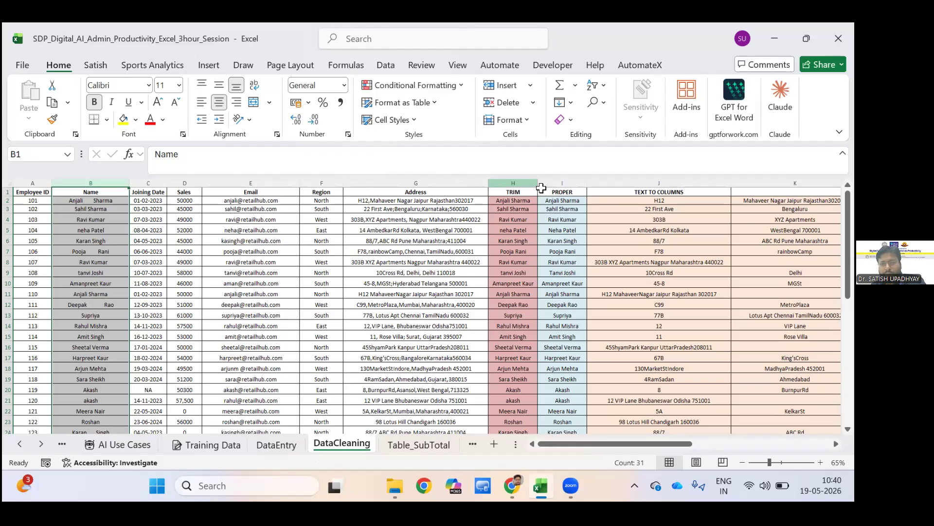
Clear the existing TRIM results from H2:H31, keeping the column header.
{"action": "left_click", "coordinate": [539, 184]}
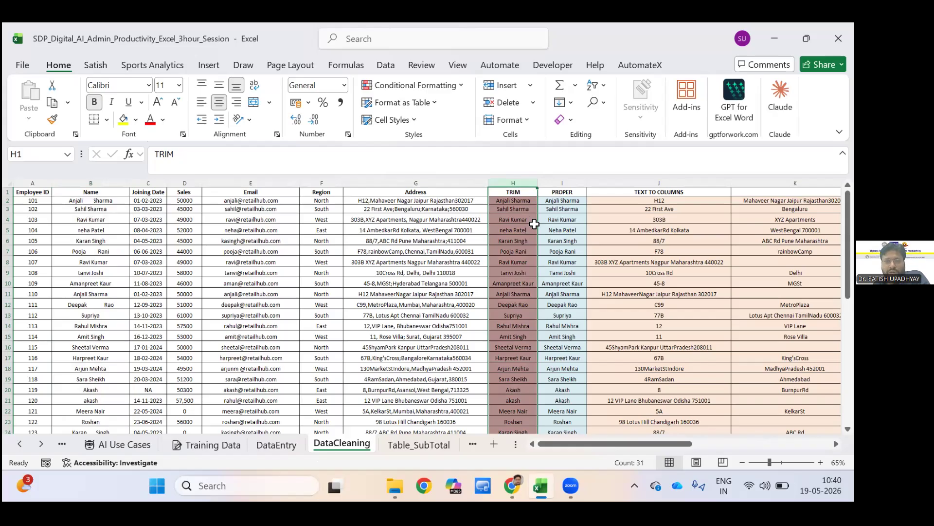
{"action": "key", "text": "Down"}
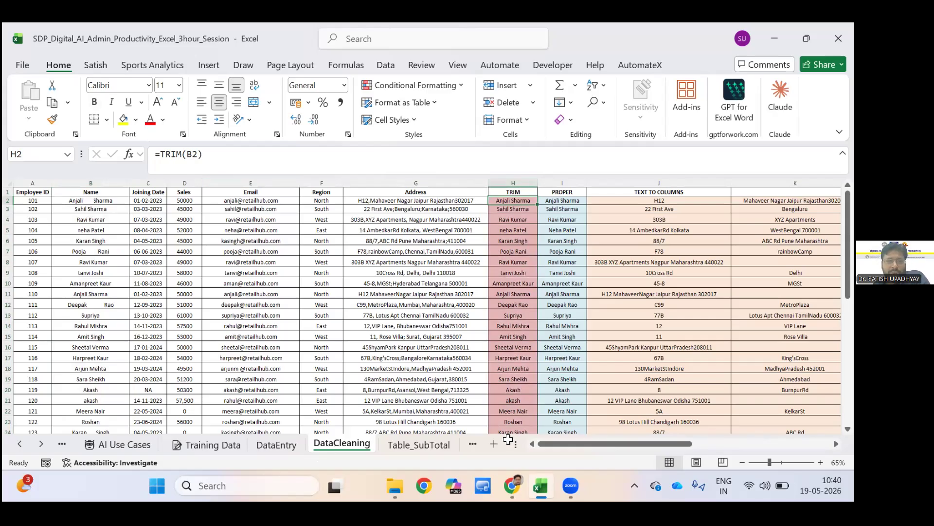
{"action": "key", "text": "Down"}
{"action": "key", "text": "Down"}
{"action": "key", "text": "Up"}
{"action": "key", "text": "Up"}
{"action": "key", "text": "ctrl+shift+Down"}
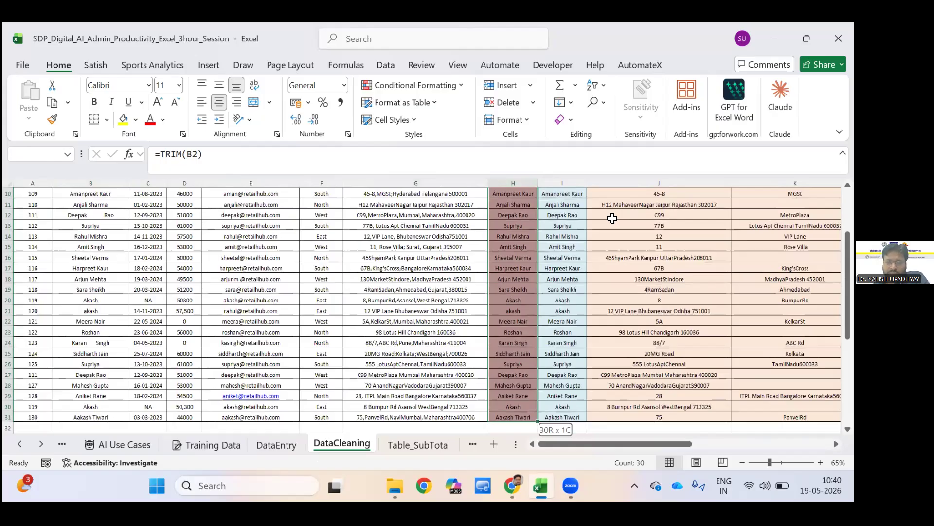
{"action": "key", "text": "Delete"}
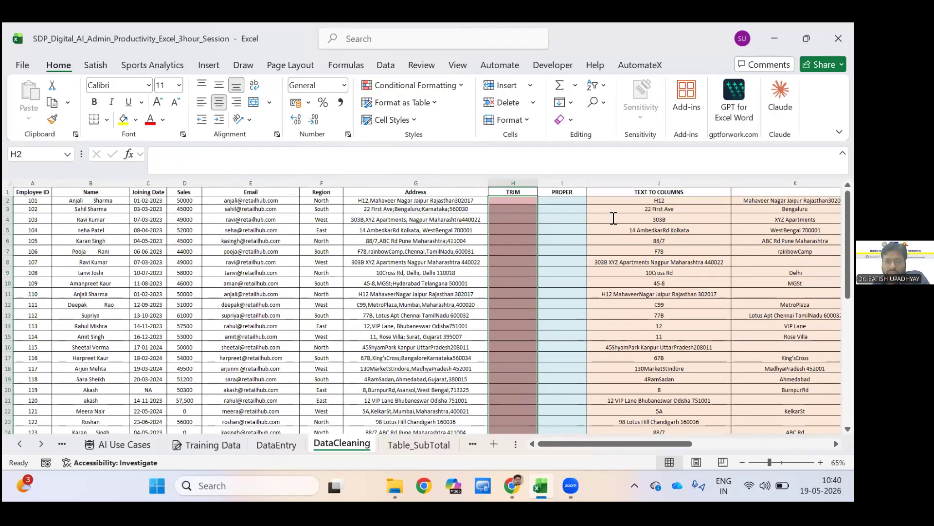
Enter =TRIM(B2) in H2 to remove the extra spaces from the first employee's name.
{"action": "left_click", "coordinate": [513, 201]}
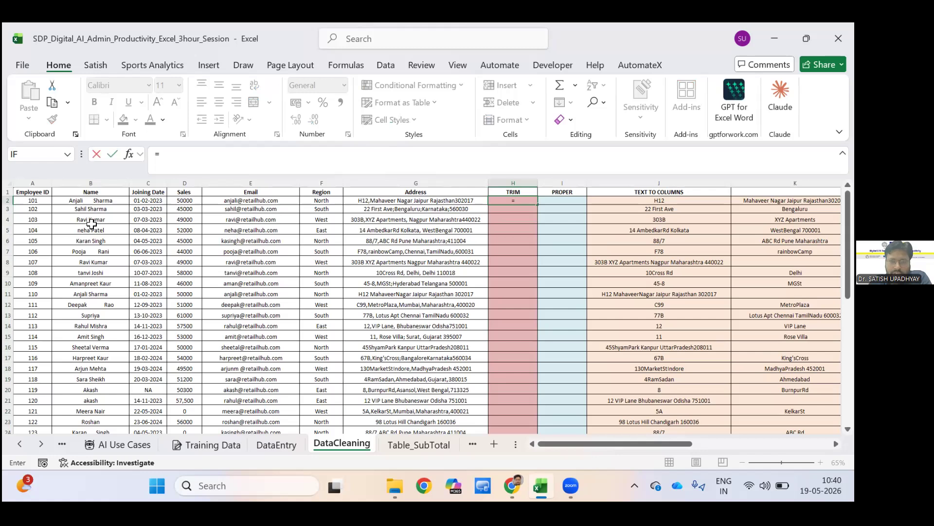
{"action": "type", "text": "=TRI"}
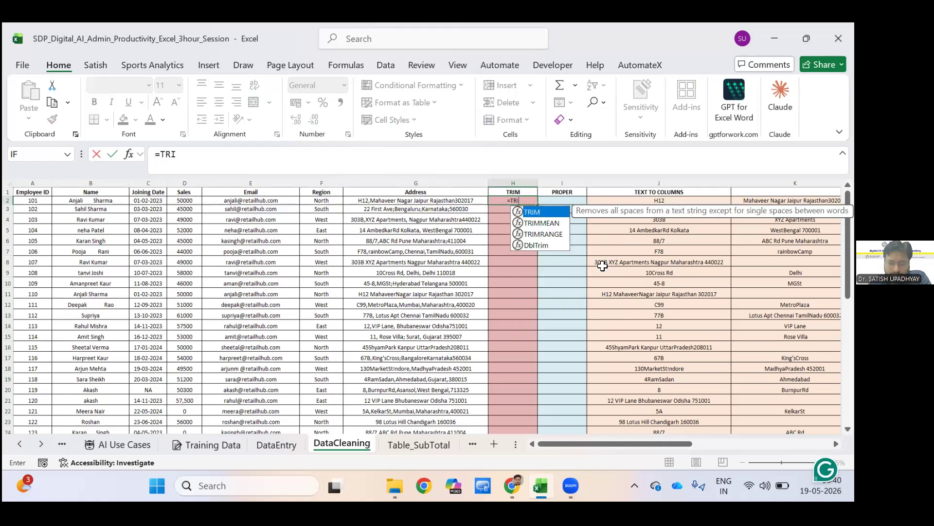
{"action": "type", "text": "M("}
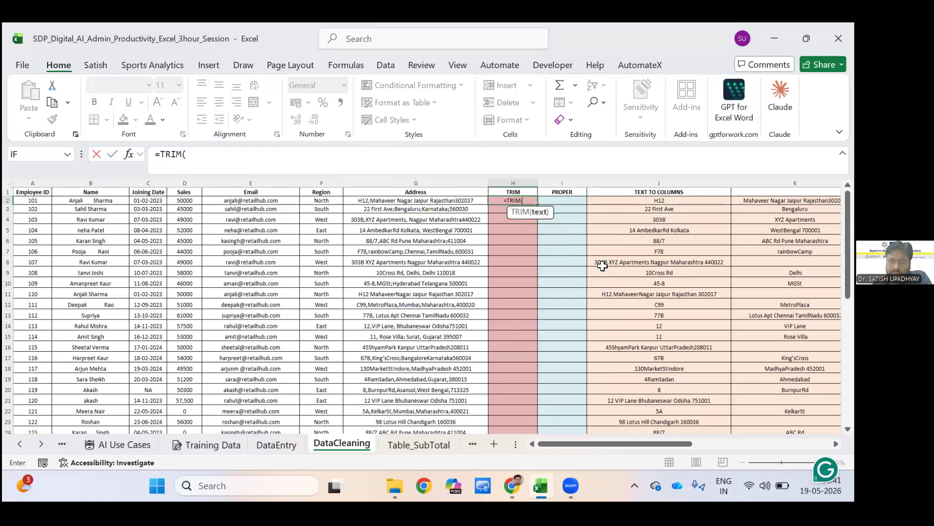
{"action": "key", "text": "Left"}
{"action": "key", "text": "Left"}
{"action": "key", "text": "Left"}
{"action": "key", "text": "Left"}
{"action": "key", "text": "Left"}
{"action": "key", "text": "Left"}
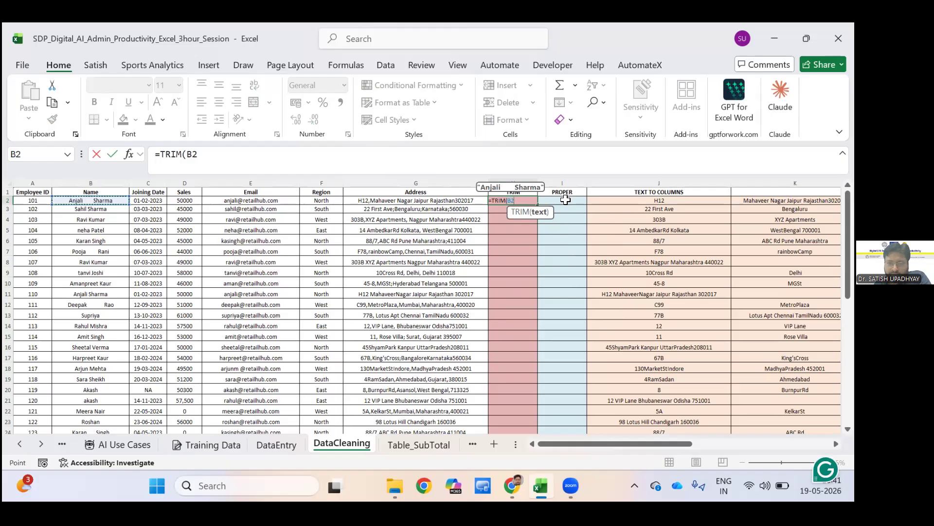
{"action": "key", "text": "Return"}
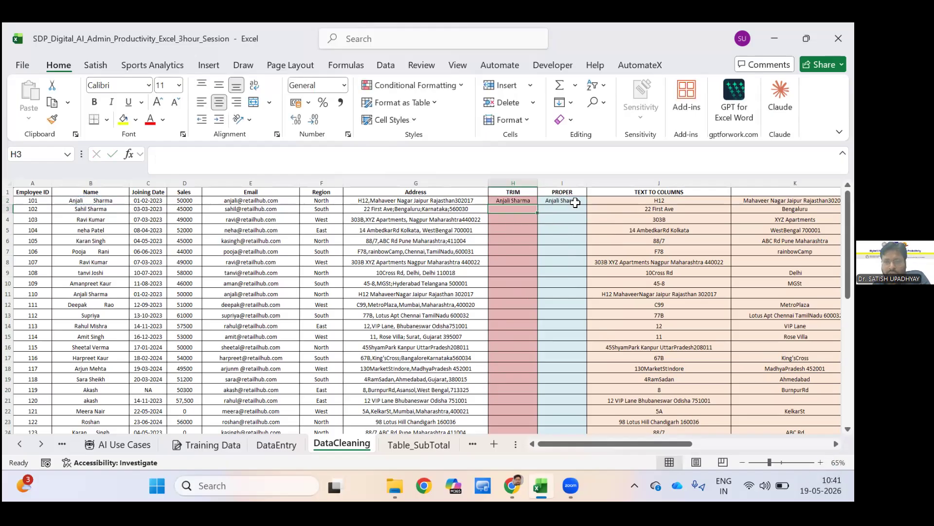
Replace the formula in I2 with =PROPER(B2), referring directly to the original Name cell.
{"action": "left_click", "coordinate": [568, 201]}
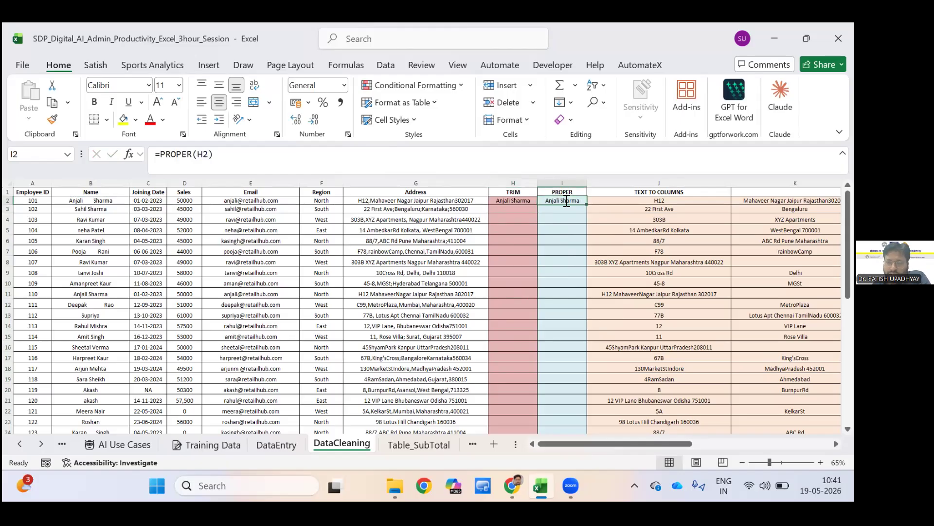
{"action": "key", "text": "Delete"}
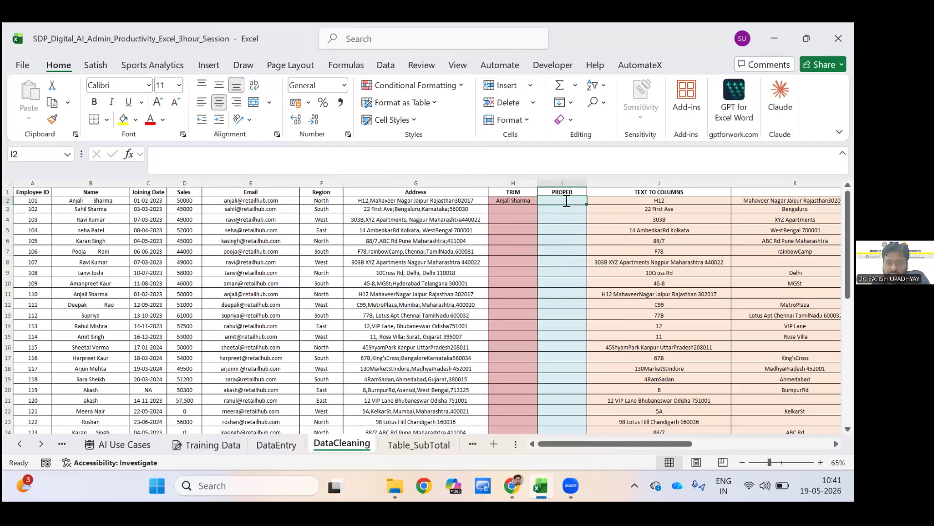
{"action": "type", "text": "="}
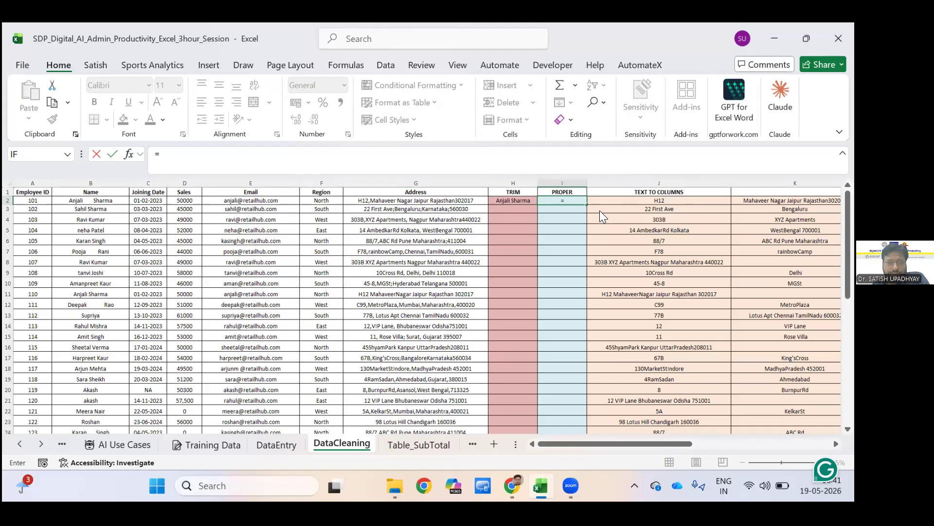
{"action": "type", "text": "PR"}
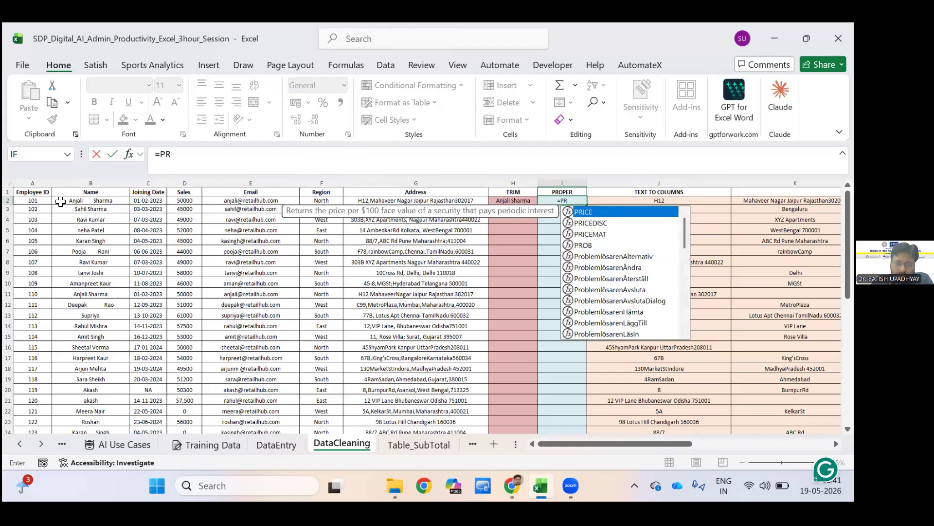
{"action": "type", "text": "OPER"}
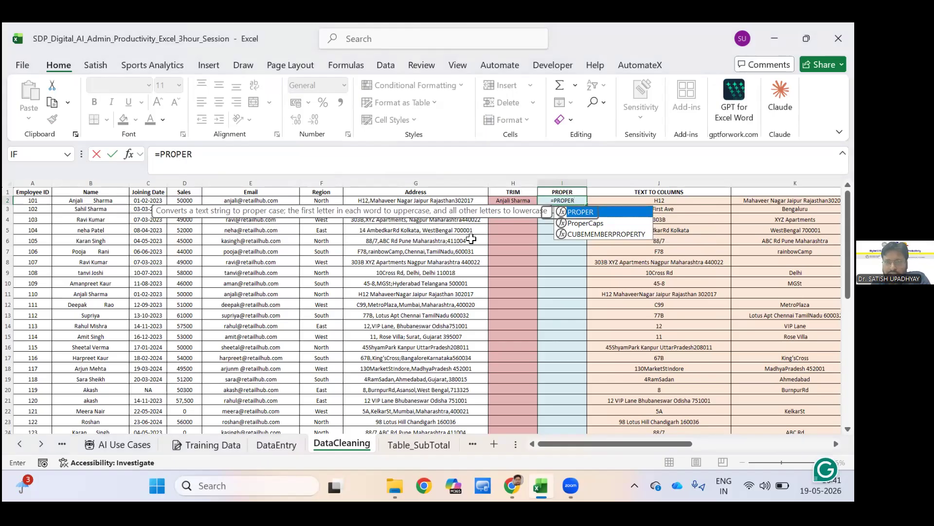
{"action": "type", "text": "("}
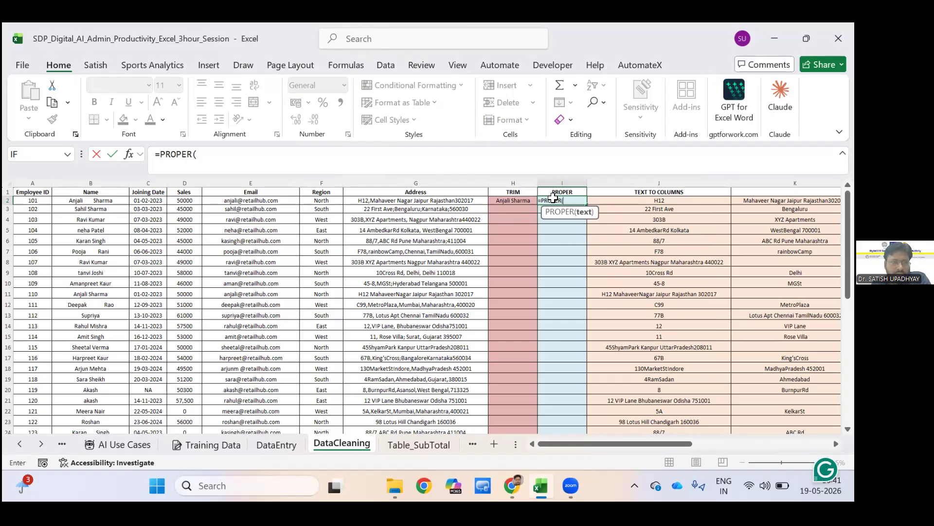
{"action": "left_click", "coordinate": [96, 201]}
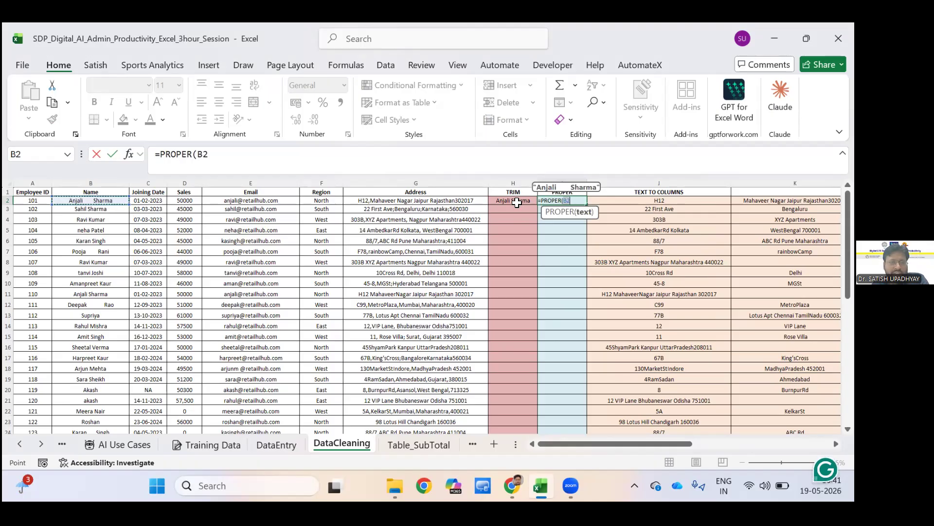
{"action": "left_click", "coordinate": [509, 203]}
{"action": "key", "text": "Return"}
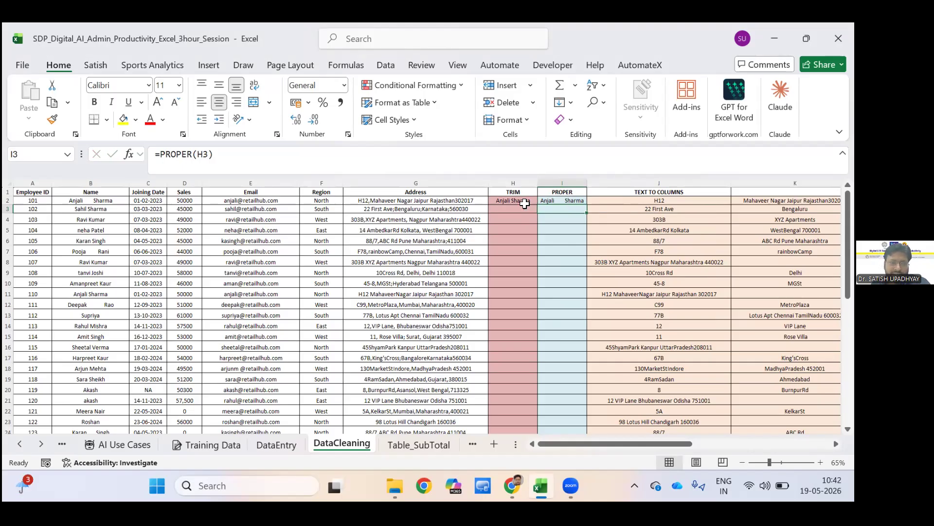
Compare the original name in B2 with the TRIM formula in H2 and the PROPER formula in I2.
{"action": "left_click", "coordinate": [93, 200]}
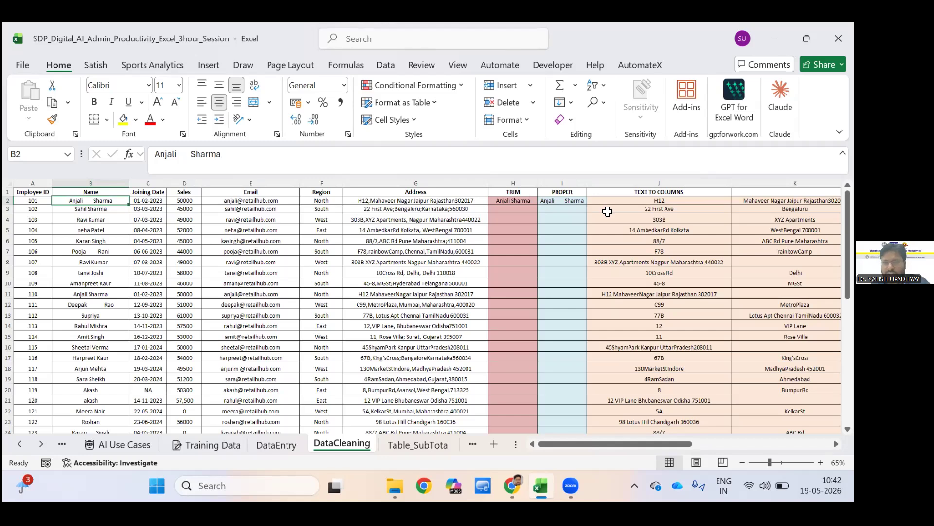
{"action": "key", "text": "Right"}
{"action": "key", "text": "Right"}
{"action": "key", "text": "Right"}
{"action": "key", "text": "Right"}
{"action": "key", "text": "Right"}
{"action": "key", "text": "Right"}
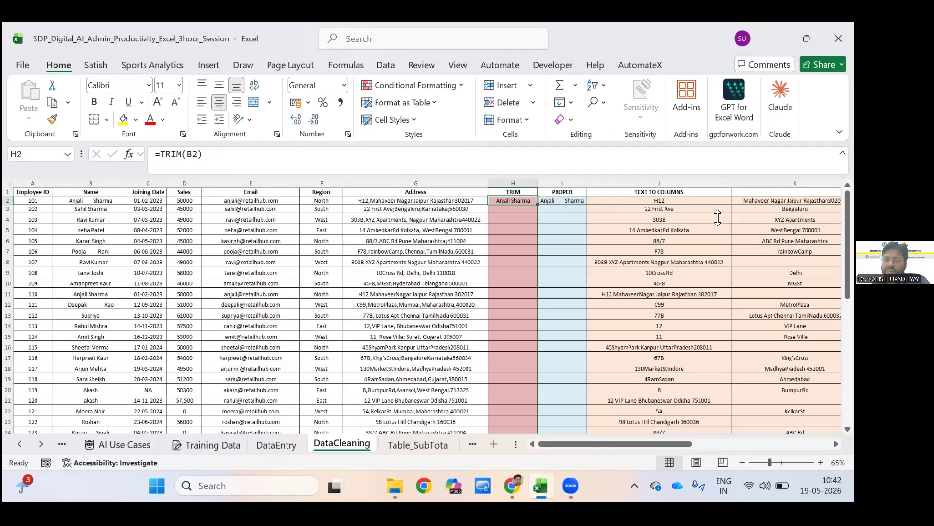
{"action": "key", "text": "Right"}
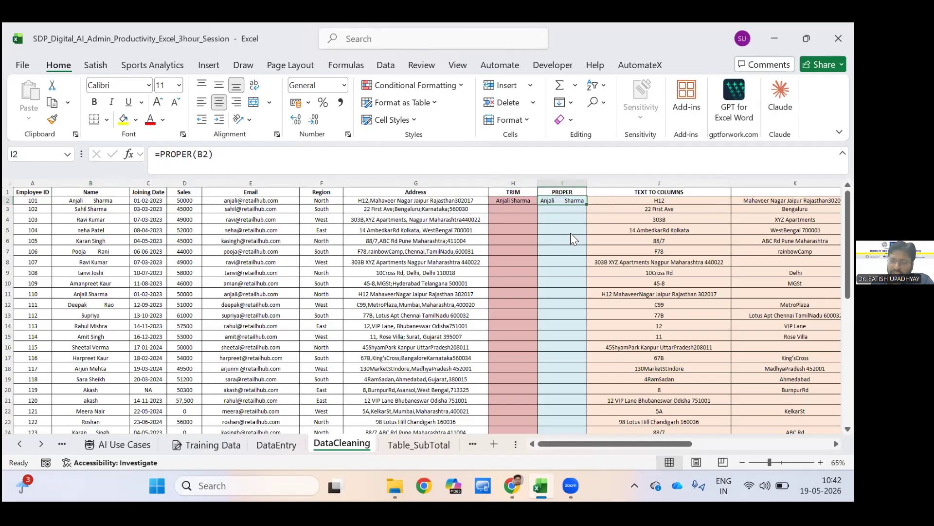
Replace the formula in I2 with =PROPER(H2) so that it uses the trimmed name.
{"action": "key", "text": "Delete"}
{"action": "type", "text": "="}
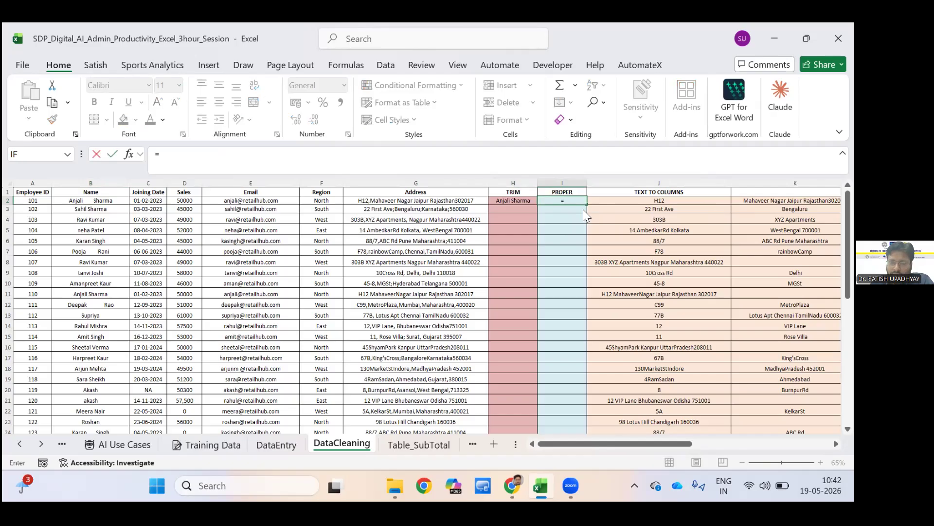
{"action": "type", "text": "PROPER"}
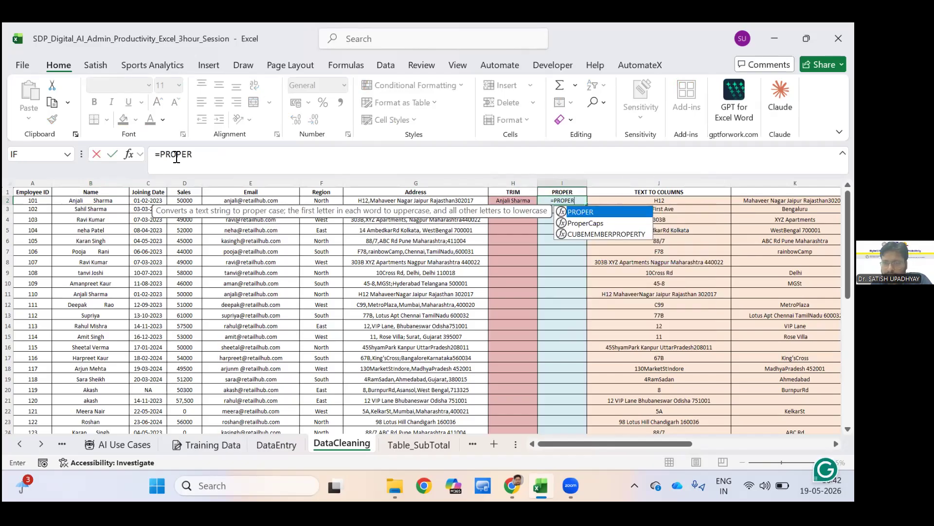
{"action": "type", "text": "("}
{"action": "key", "text": "Left"}
{"action": "key", "text": "Tab"}
{"action": "key", "text": "Left"}
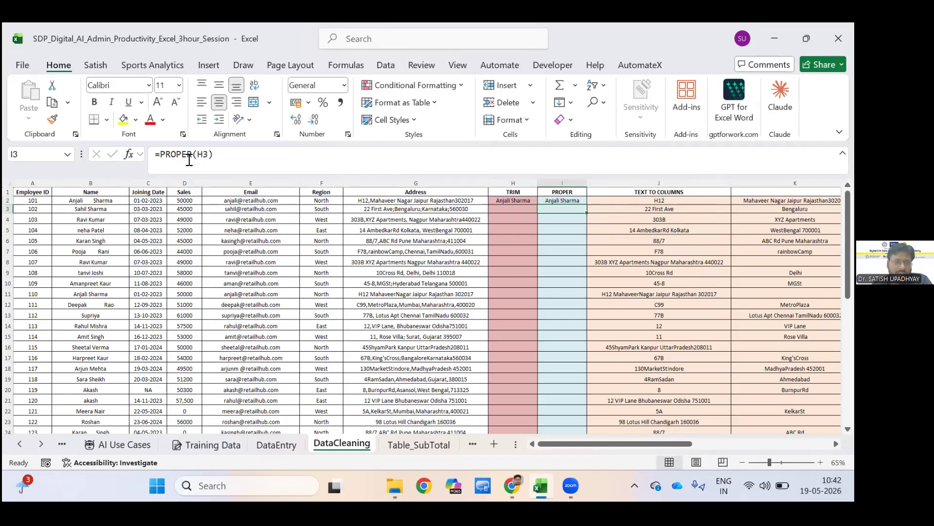
Edit the name in B2 so that the surname starts with a lowercase s.
{"action": "key", "text": "Left"}
{"action": "key", "text": "Left"}
{"action": "key", "text": "Left"}
{"action": "key", "text": "Left"}
{"action": "key", "text": "Left"}
{"action": "key", "text": "Left"}
{"action": "key", "text": "Left"}
{"action": "left_click", "coordinate": [184, 158]}
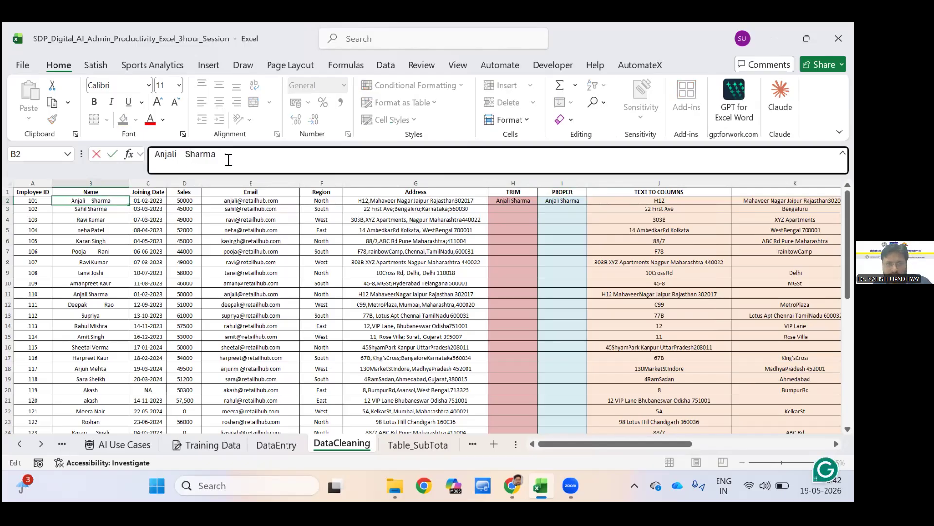
{"action": "key", "text": "shift+Right"}
{"action": "key", "text": "shift+Right"}
{"action": "type", "text": "S"}
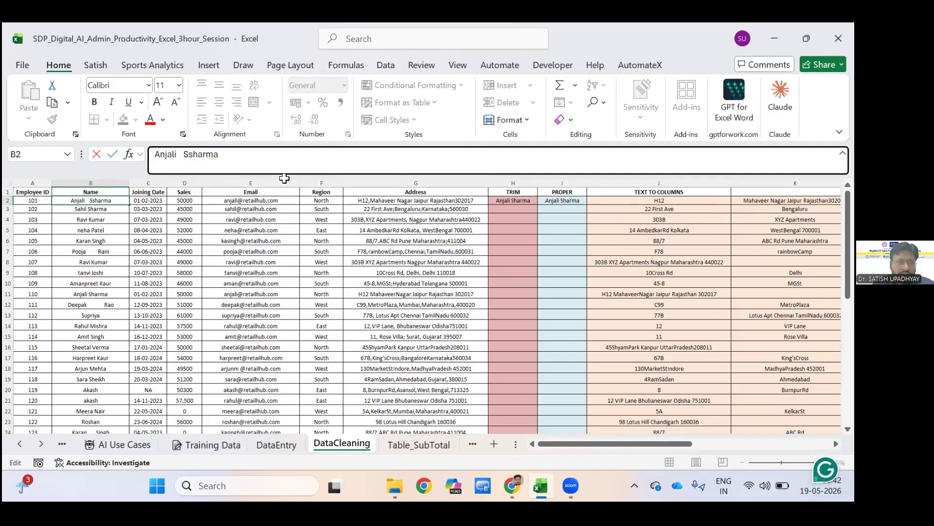
{"action": "key", "text": "Delete"}
{"action": "type", "text": "s"}
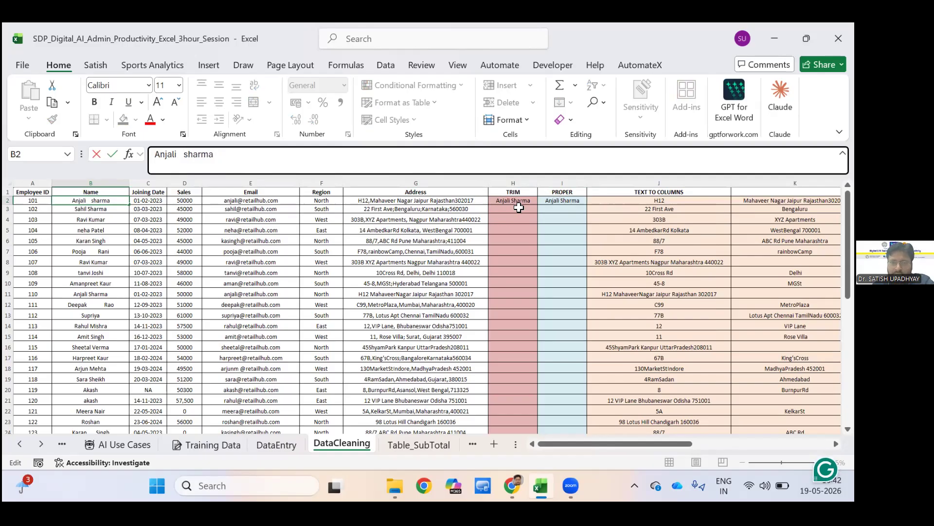
{"action": "key", "text": "Return"}
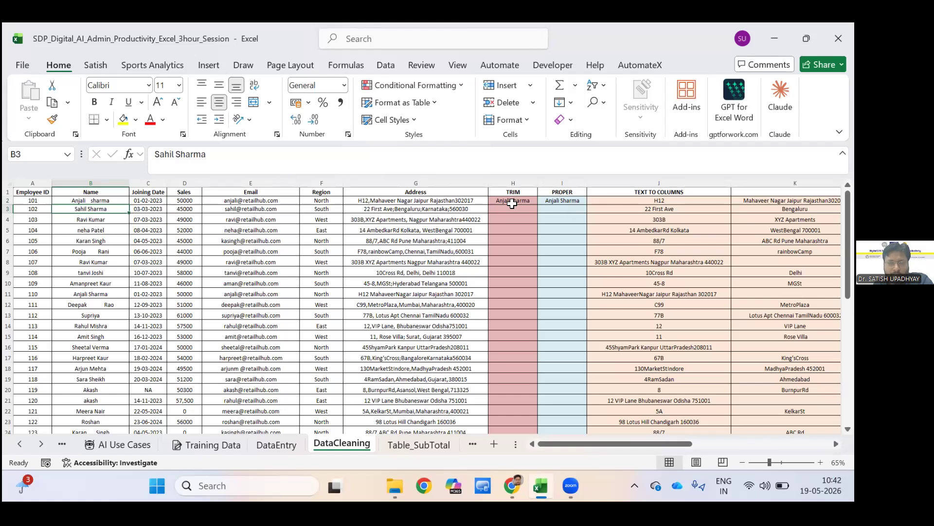
Check the PROPER and TRIM formulas in row 2, and clear both cells H2:I2.
{"action": "left_click", "coordinate": [563, 201]}
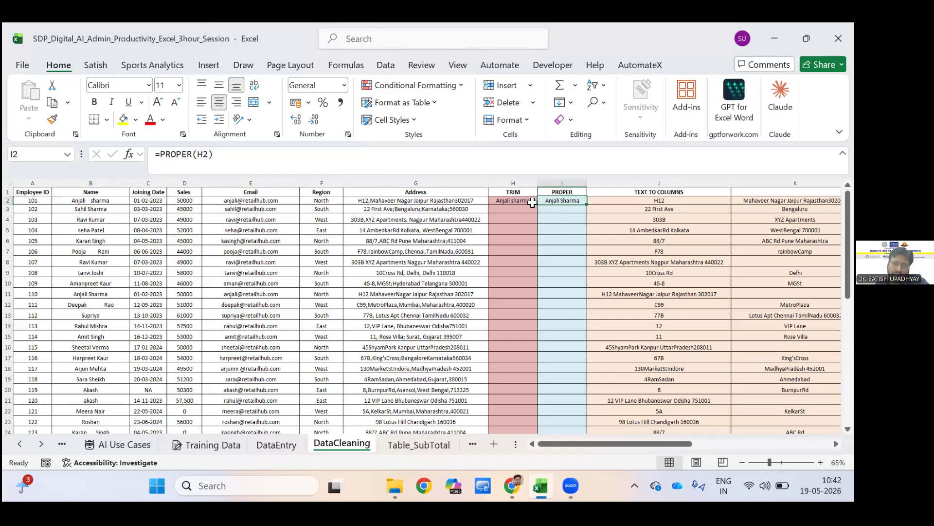
{"action": "left_click", "coordinate": [532, 202]}
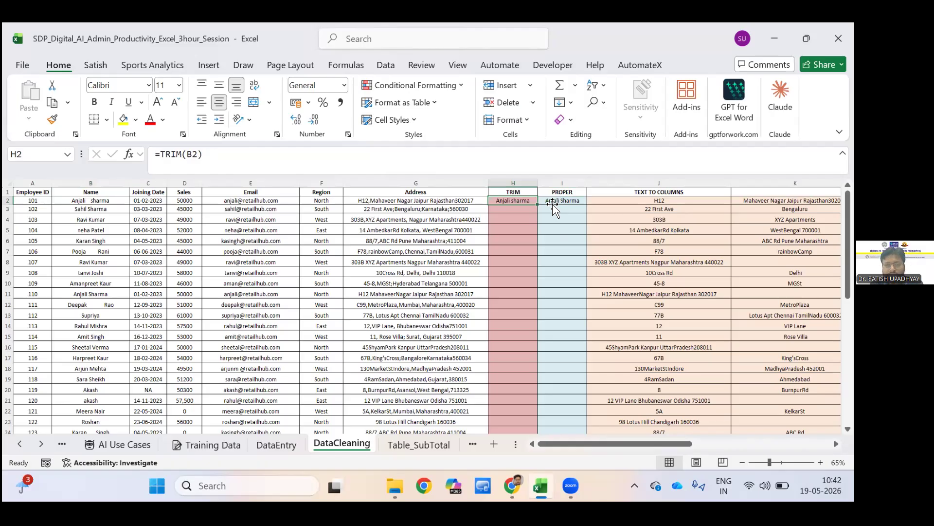
{"action": "left_click", "coordinate": [553, 204], "text": "shift"}
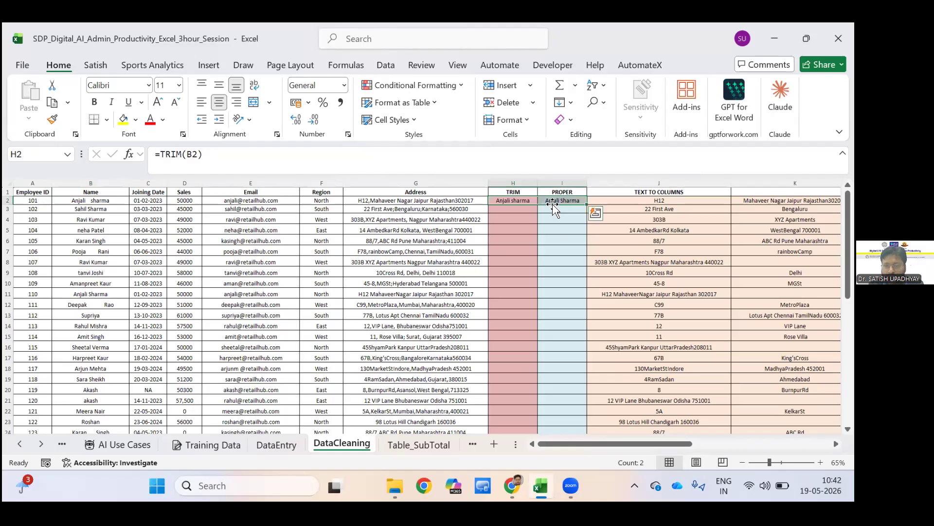
{"action": "key", "text": "Delete"}
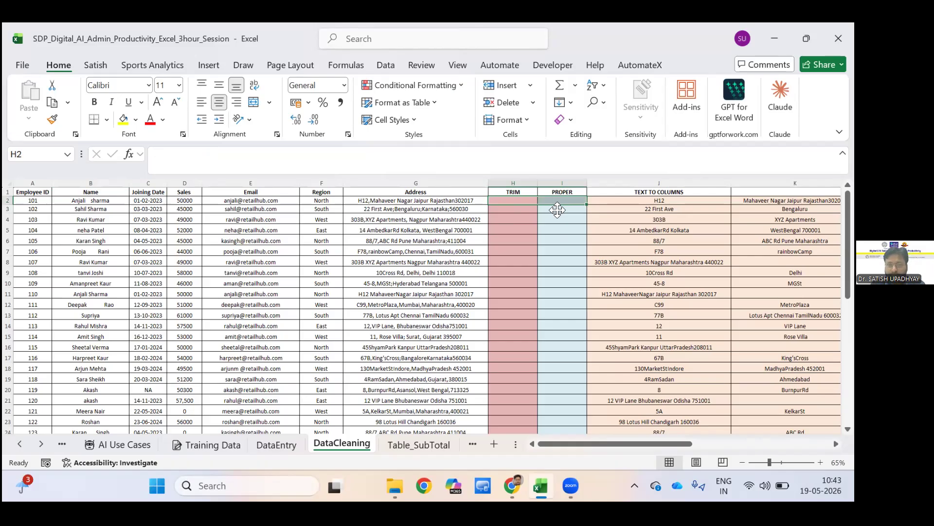
Enter =TRIM(B2:B31) in H2 to trim the whole Name column with one formula, and review the spilled names.
{"action": "key", "text": "shift+Left"}
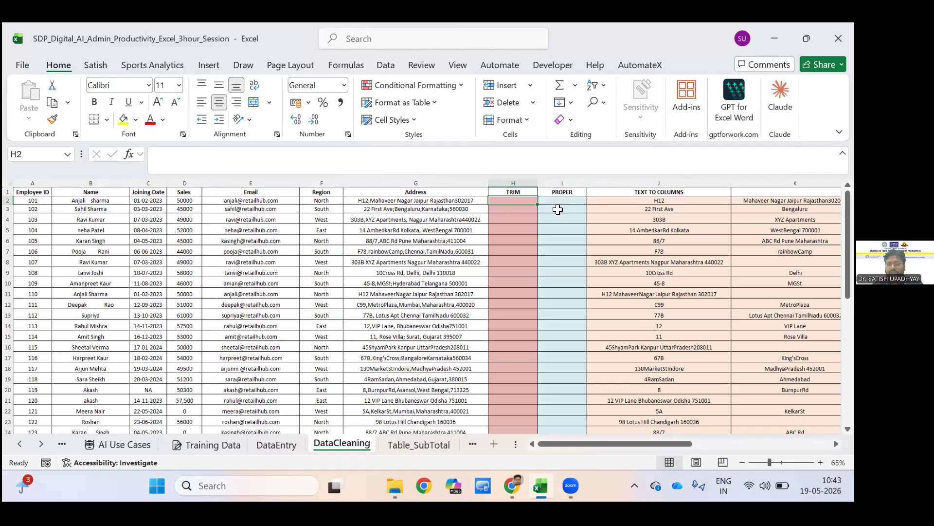
{"action": "type", "text": "="}
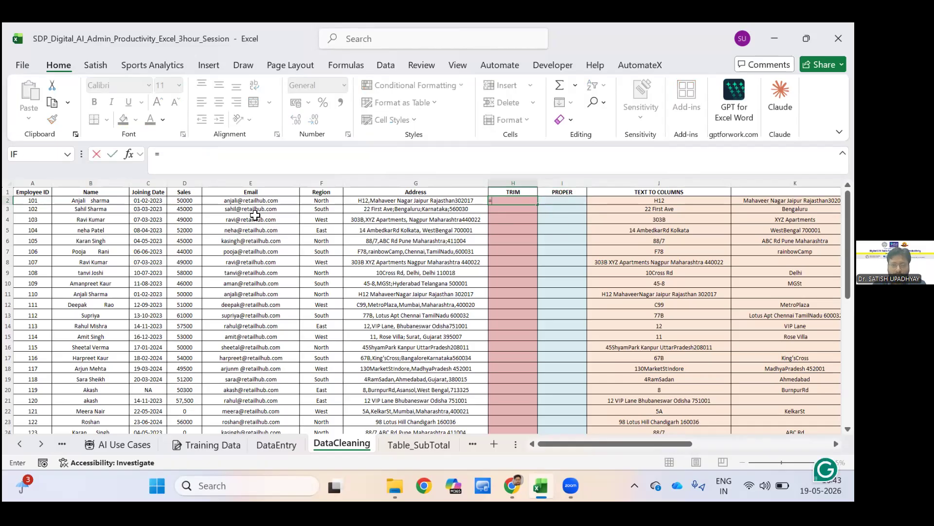
{"action": "type", "text": "trim"}
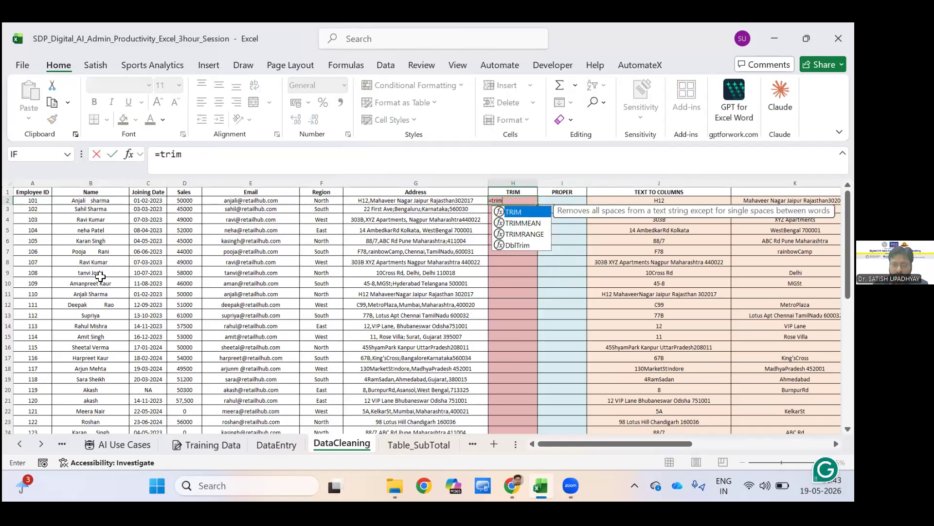
{"action": "type", "text": "("}
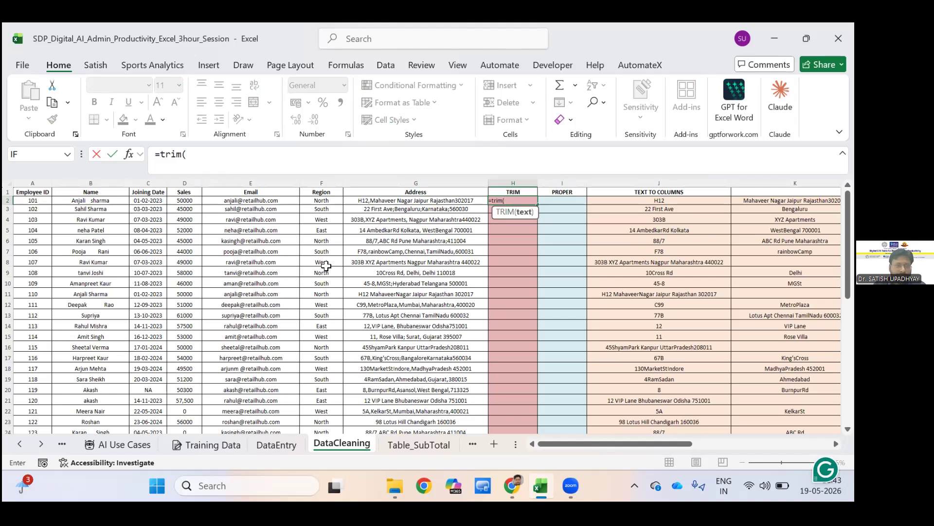
{"action": "mouse_move", "coordinate": [90, 201]}
{"action": "left_mouse_down"}
{"action": "mouse_move", "coordinate": [91, 431]}
{"action": "mouse_move", "coordinate": [91, 395]}
{"action": "left_mouse_up"}
{"action": "scroll", "coordinate": [394, 272], "scroll_direction": "up", "scroll_amount": 4}
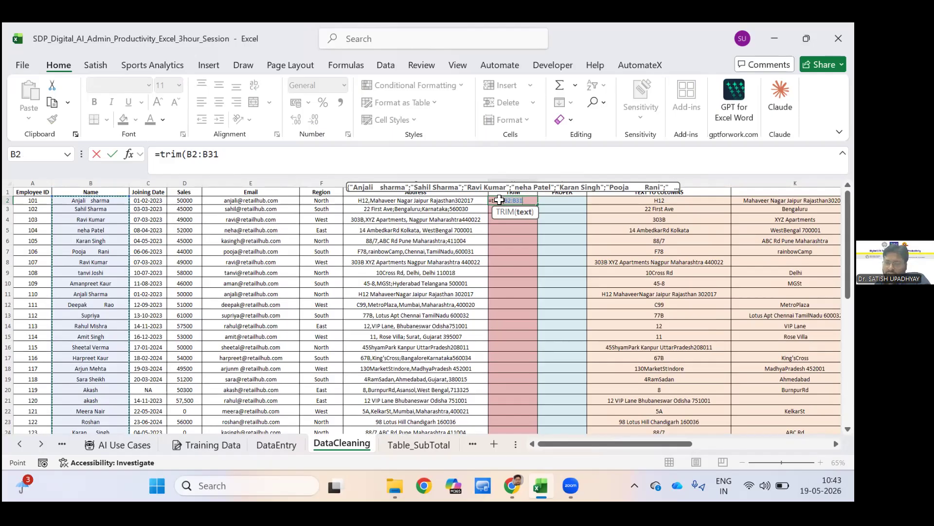
{"action": "key", "text": "Return"}
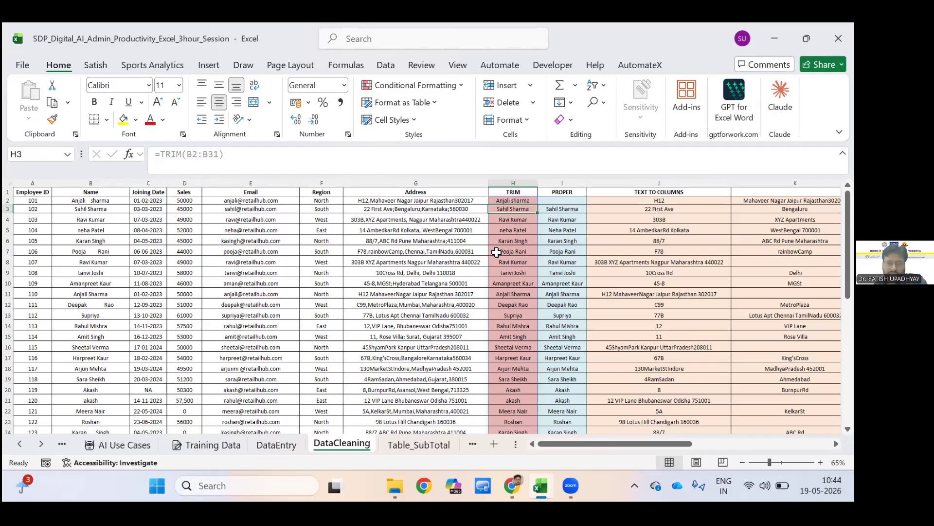
{"action": "scroll", "coordinate": [496, 252], "scroll_direction": "down", "scroll_amount": 4}
{"action": "scroll", "coordinate": [497, 252], "scroll_direction": "up", "scroll_amount": 4}
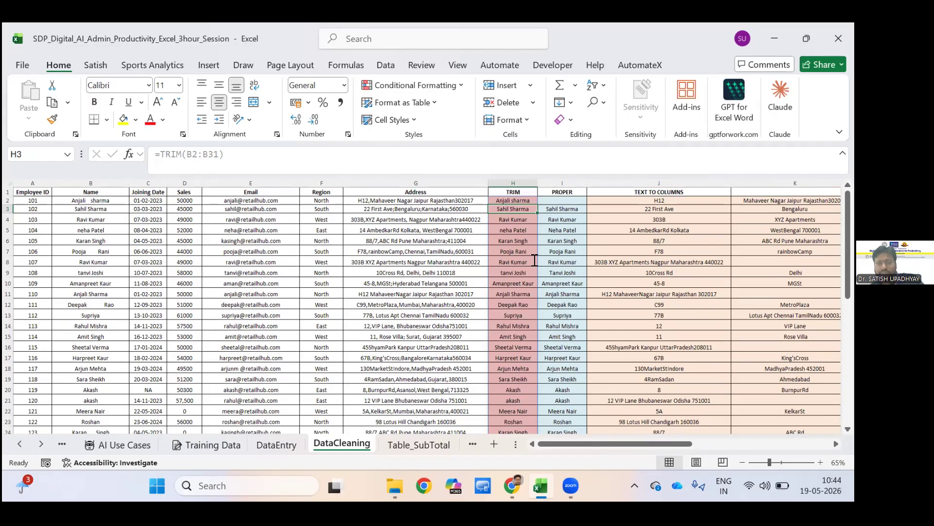
Undo the TRIM formula in H2, and enter 1233 in cell H8 of the TRIM column.
{"action": "key", "text": "ctrl+z"}
{"action": "left_click", "coordinate": [534, 261]}
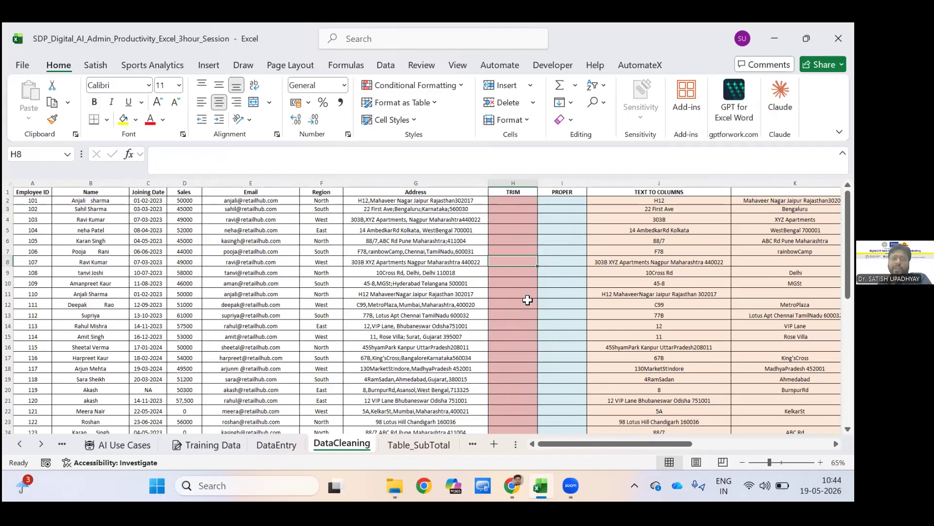
{"action": "type", "text": "1233"}
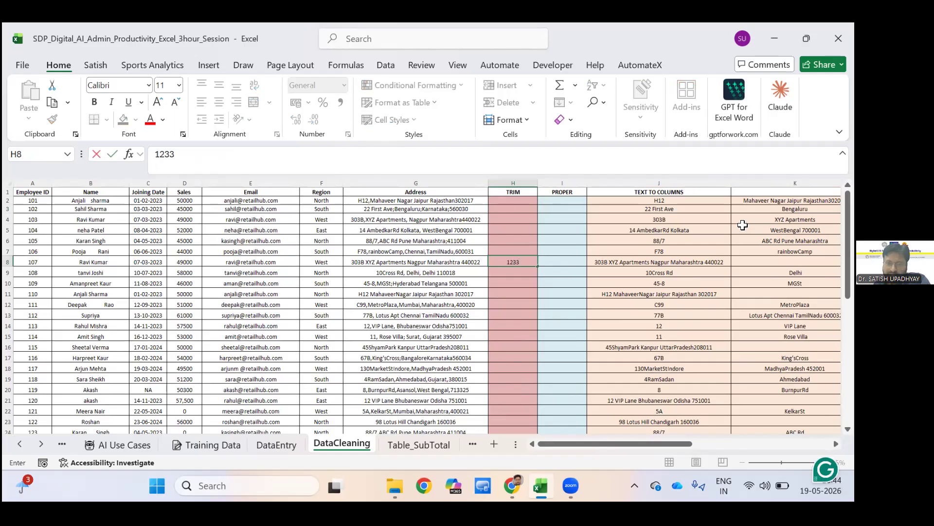
{"action": "key", "text": "Return"}
{"action": "key", "text": "Down"}
{"action": "key", "text": "Right"}
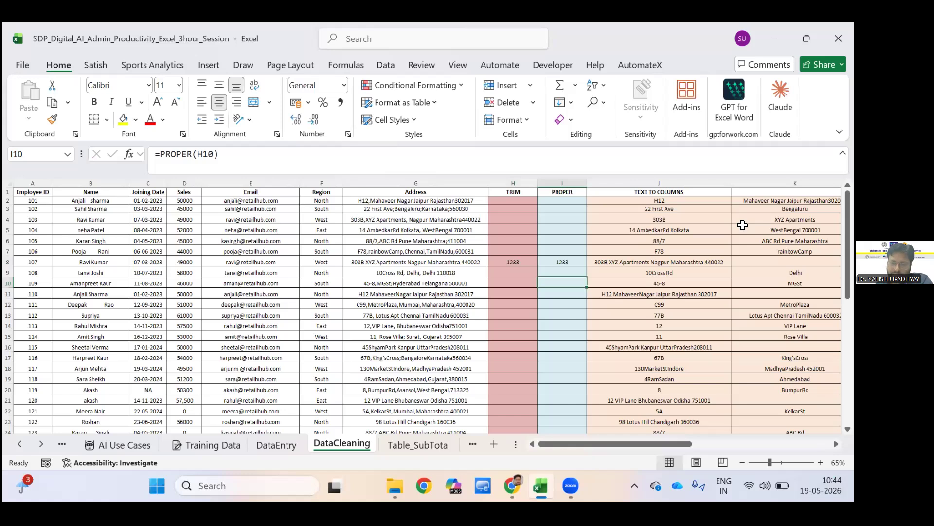
Try entering =TRIM(B2:B31) in H2 while cell H8 within the spill range is occupied.
{"action": "left_click", "coordinate": [513, 200]}
{"action": "type", "text": "="}
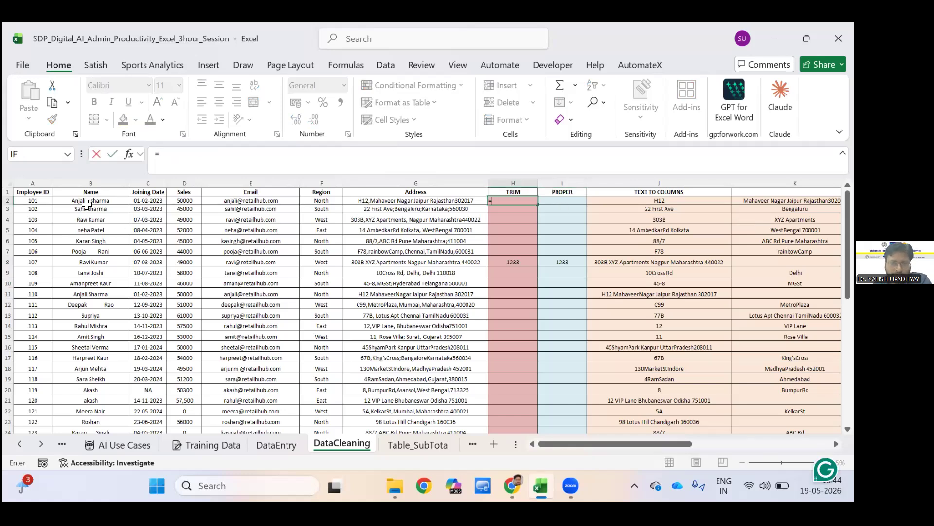
{"action": "type", "text": "trim"}
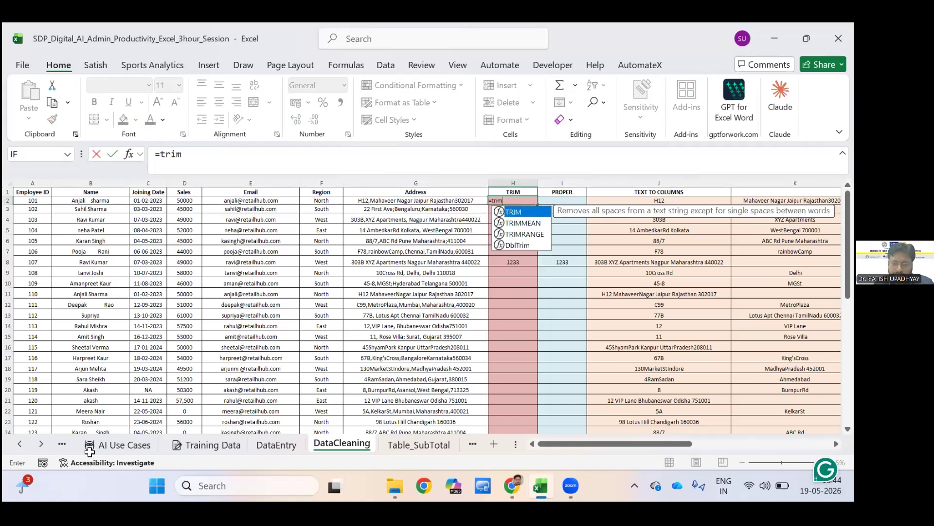
{"action": "type", "text": "("}
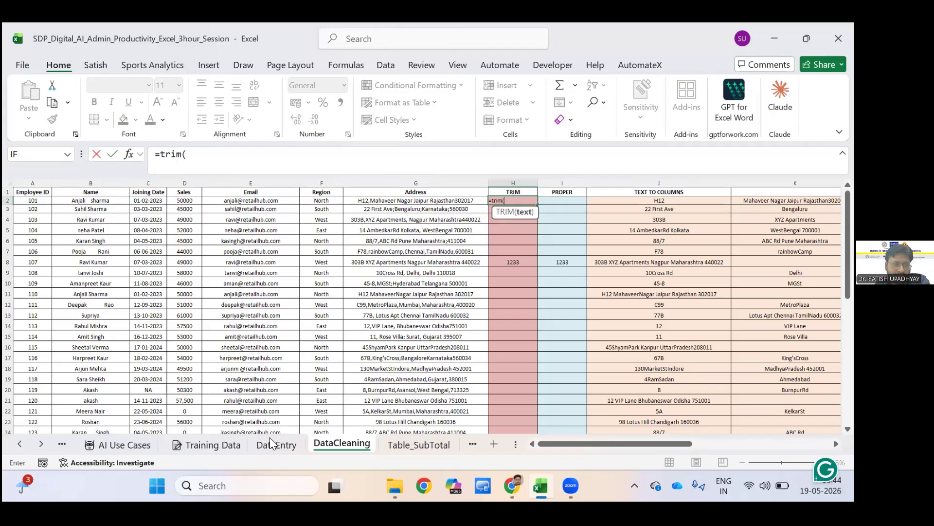
{"action": "mouse_move", "coordinate": [91, 200]}
{"action": "left_mouse_down"}
{"action": "mouse_move", "coordinate": [91, 433]}
{"action": "mouse_move", "coordinate": [90, 419]}
{"action": "left_mouse_up"}
{"action": "key", "text": "shift+Down"}
{"action": "key", "text": "shift+Up"}
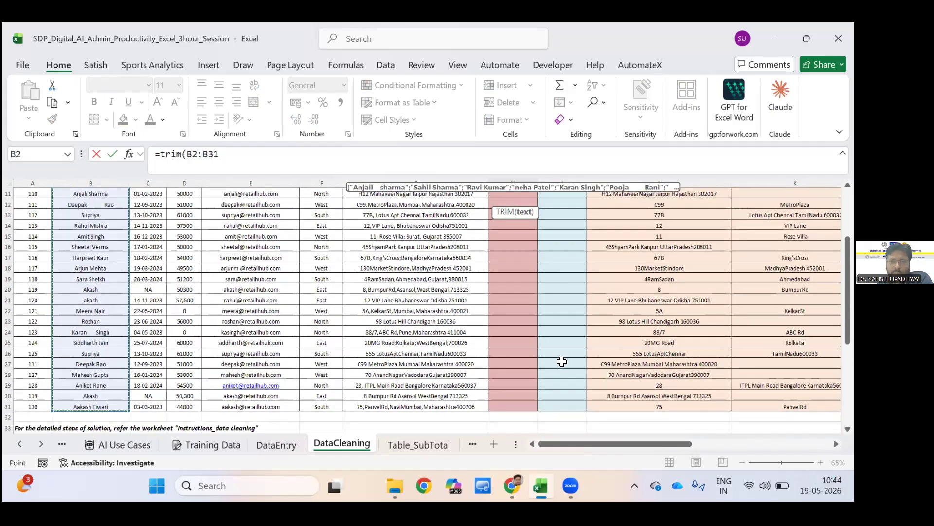
{"action": "scroll", "coordinate": [561, 360], "scroll_direction": "up", "scroll_amount": 2}
{"action": "scroll", "coordinate": [561, 361], "scroll_direction": "up", "scroll_amount": 1}
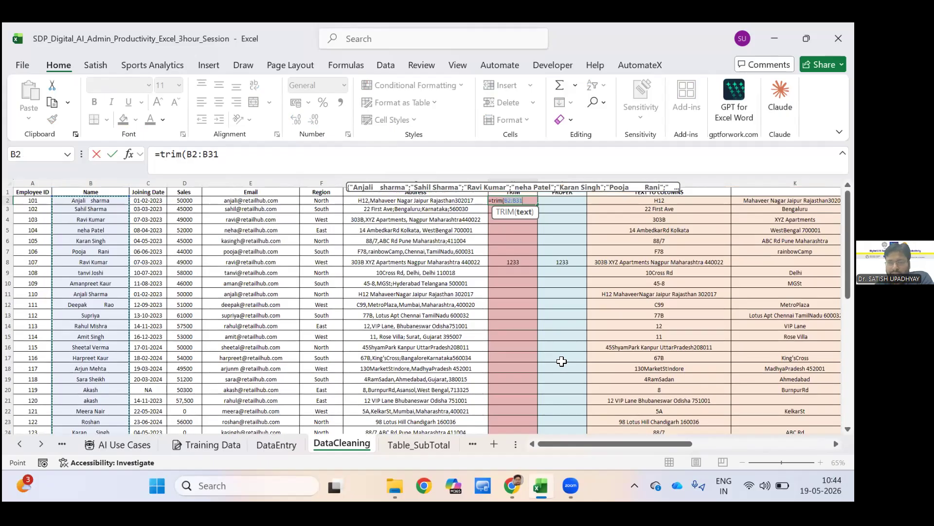
{"action": "key", "text": "Return"}
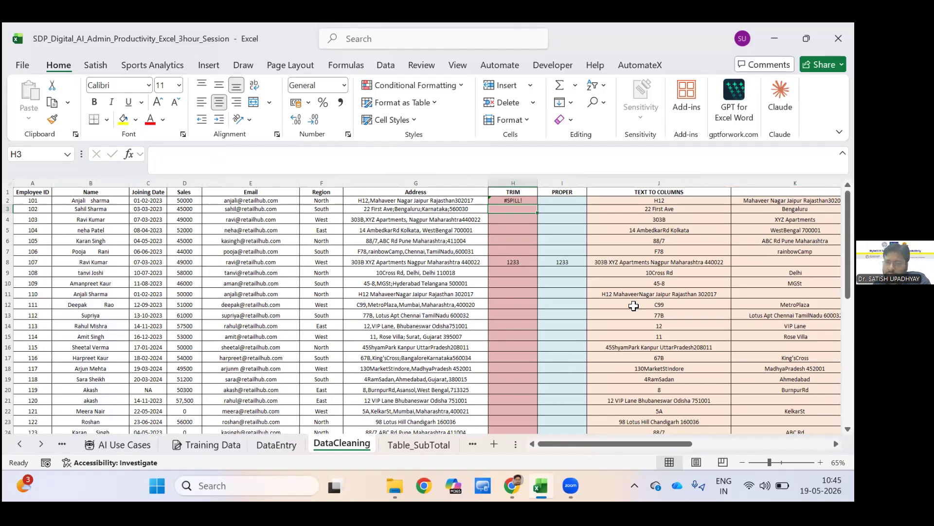
Clear the blocking number in H8 so that the TRIM formula can spill.
{"action": "key", "text": "Down"}
{"action": "key", "text": "Down"}
{"action": "key", "text": "Down"}
{"action": "key", "text": "Down"}
{"action": "key", "text": "Down"}
{"action": "key", "text": "Down"}
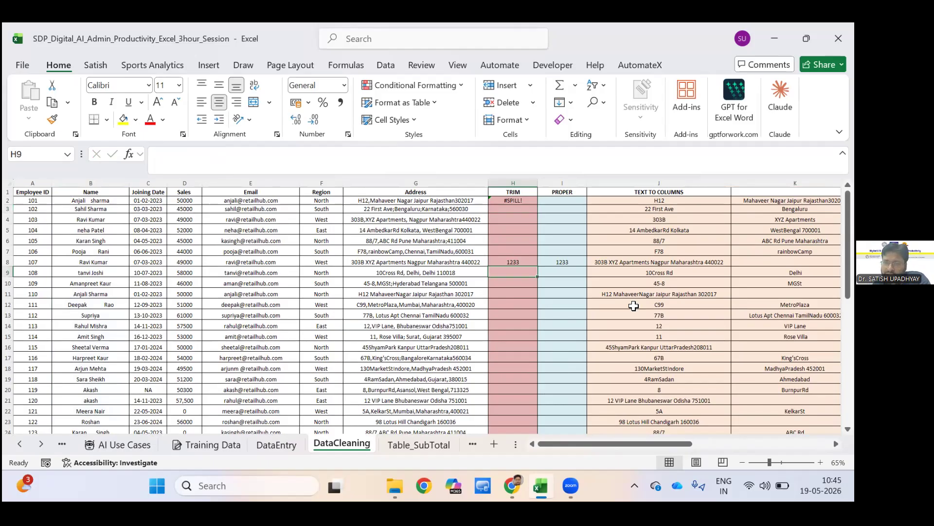
{"action": "key", "text": "Up"}
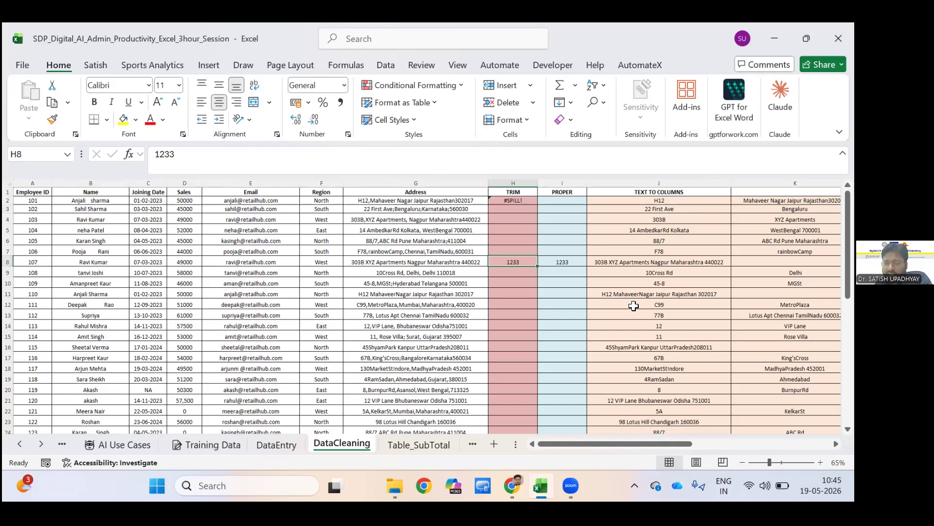
{"action": "key", "text": "Delete"}
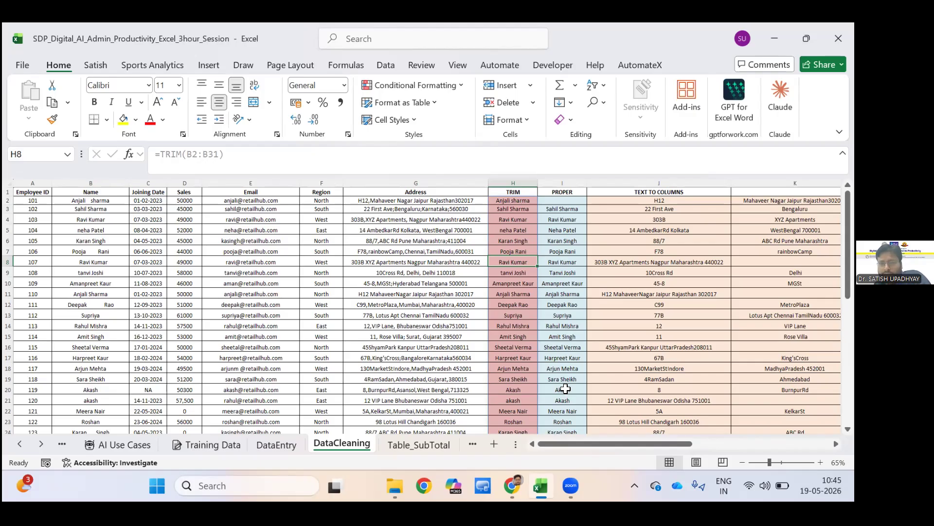
Clear all TRIM and PROPER results in the range H2:I31.
{"action": "left_click_drag", "start_coordinate": [512, 200], "coordinate": [552, 392]}
{"action": "key", "text": "shift+Down"}
{"action": "key", "text": "shift+Down"}
{"action": "key", "text": "shift+Down"}
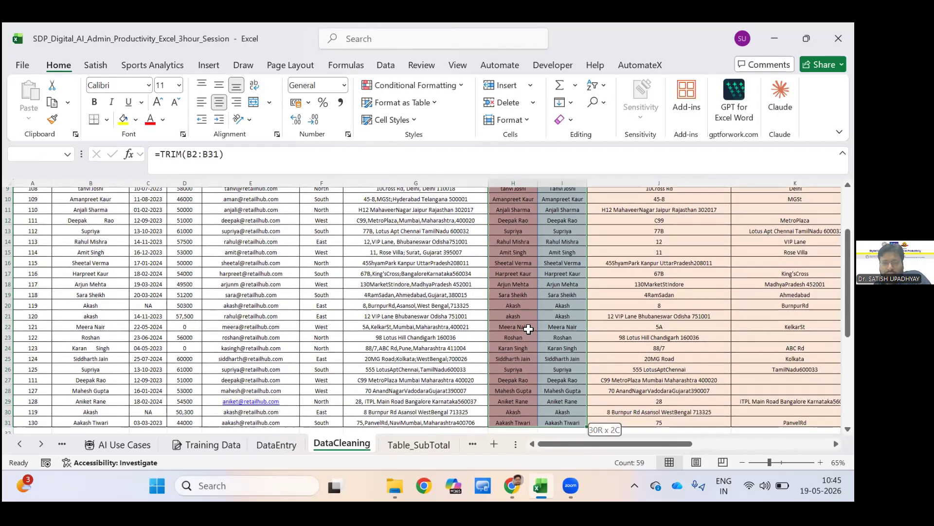
{"action": "key", "text": "shift+Up"}
{"action": "key", "text": "shift+Up"}
{"action": "key", "text": "Delete"}
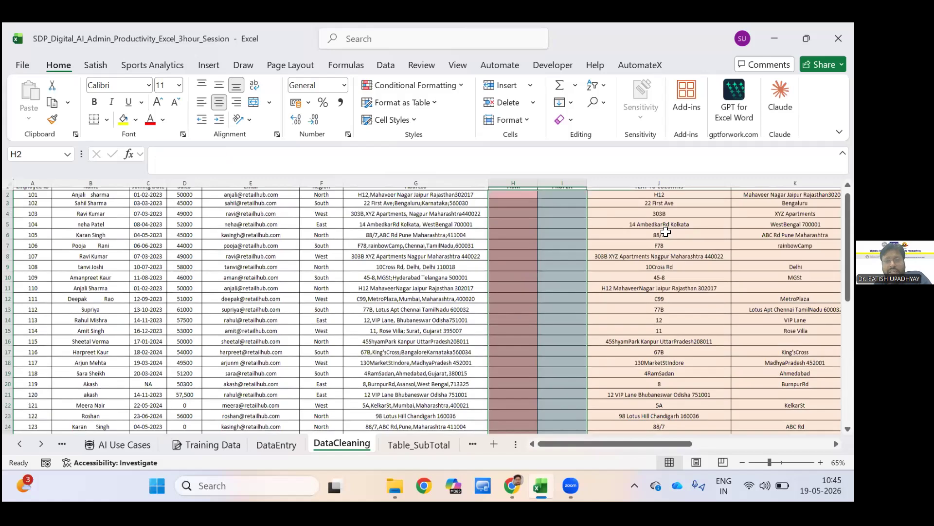
{"action": "scroll", "coordinate": [666, 233], "scroll_direction": "up", "scroll_amount": 1}
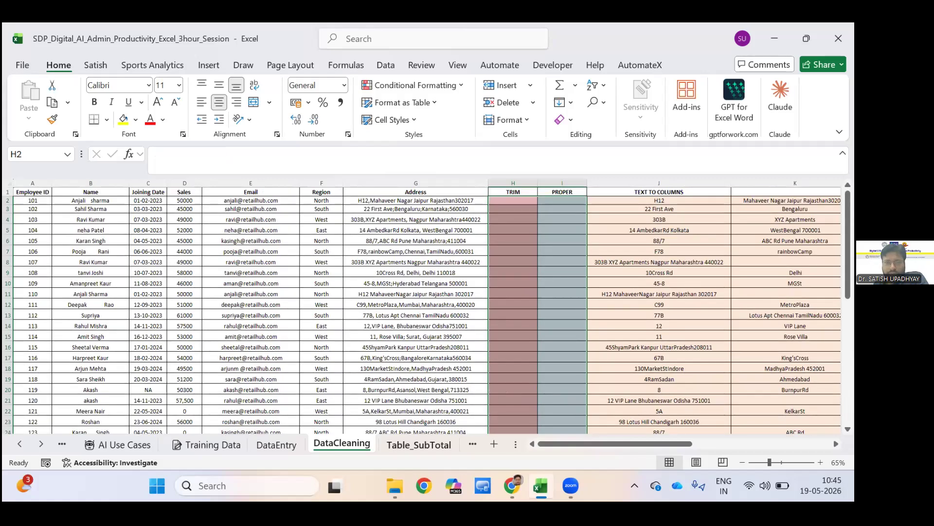
Enter =TRIM(B2:B31) in H2 so that the trimmed names fill the TRIM column.
{"action": "left_click", "coordinate": [513, 200]}
{"action": "type", "text": "="}
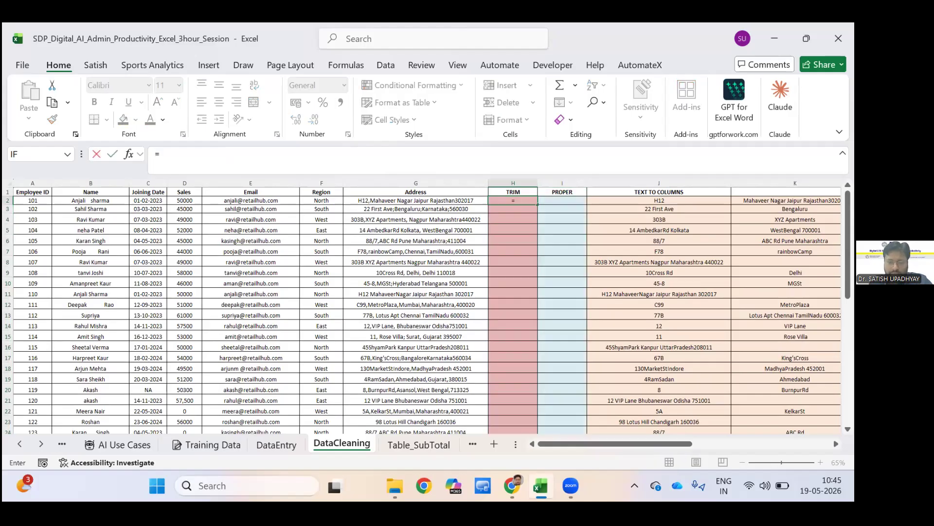
{"action": "type", "text": "trim("}
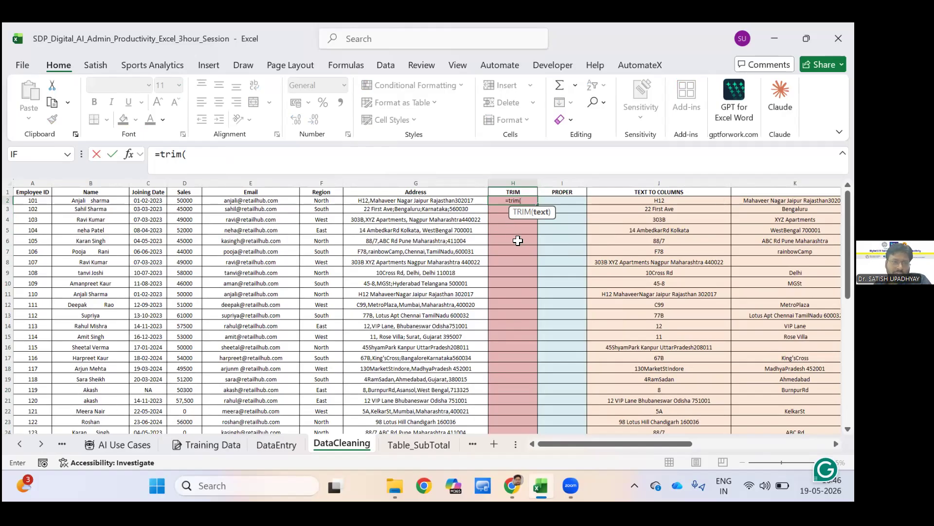
{"action": "left_click_drag", "start_coordinate": [91, 200], "coordinate": [90, 347]}
{"action": "key", "text": "shift+Down"}
{"action": "key", "text": "shift+Down"}
{"action": "key", "text": "shift+Down"}
{"action": "key", "text": "shift+Down"}
{"action": "key", "text": "shift+Down"}
{"action": "key", "text": "shift+Down"}
{"action": "key", "text": "shift+Down"}
{"action": "key", "text": "shift+Down"}
{"action": "key", "text": "shift+Down"}
{"action": "key", "text": "shift+Down"}
{"action": "key", "text": "shift+Down"}
{"action": "key", "text": "shift+Down"}
{"action": "key", "text": "shift+Down"}
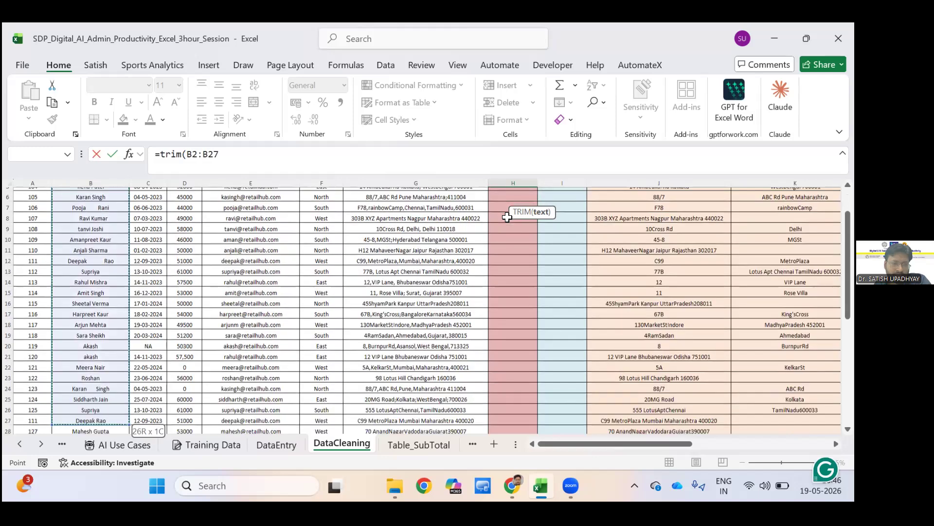
{"action": "key", "text": "shift+Down"}
{"action": "key", "text": "shift+Up"}
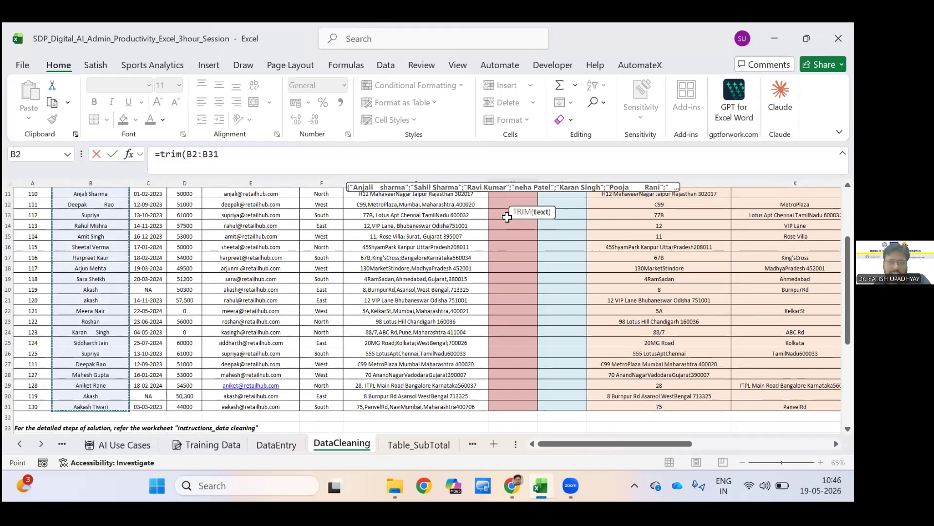
{"action": "scroll", "coordinate": [508, 218], "scroll_direction": "up", "scroll_amount": 3}
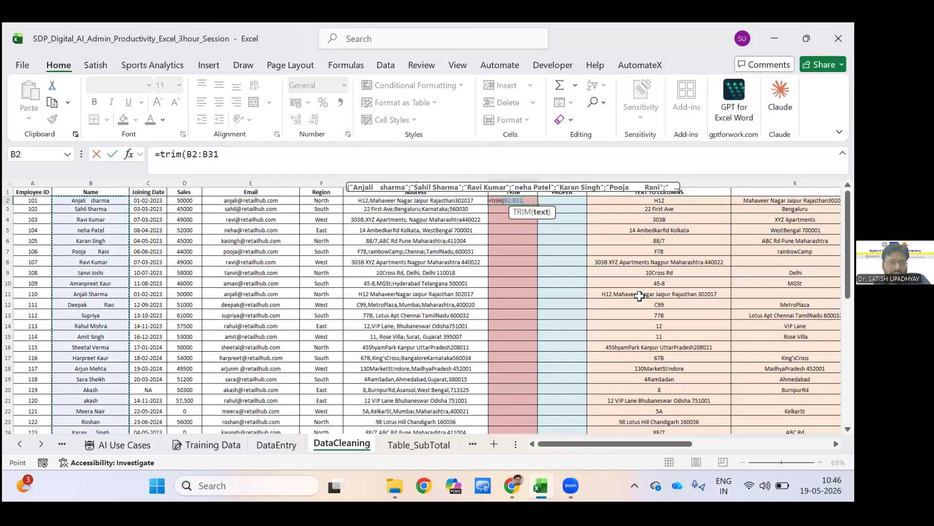
{"action": "key", "text": "Return"}
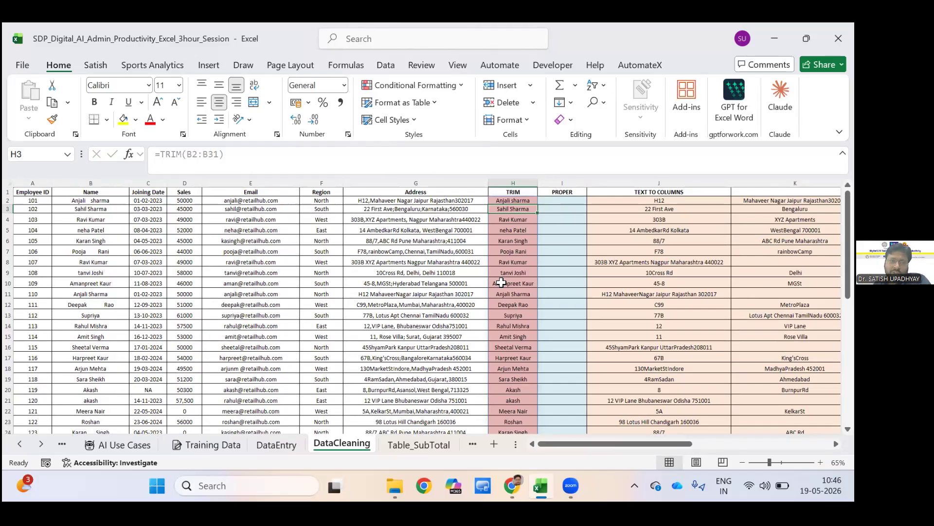
Check the source name in B2 and the formula in H10, and overwrite H10 inside the spilled TRIM range with 2.
{"action": "key", "text": "ctrl+Home"}
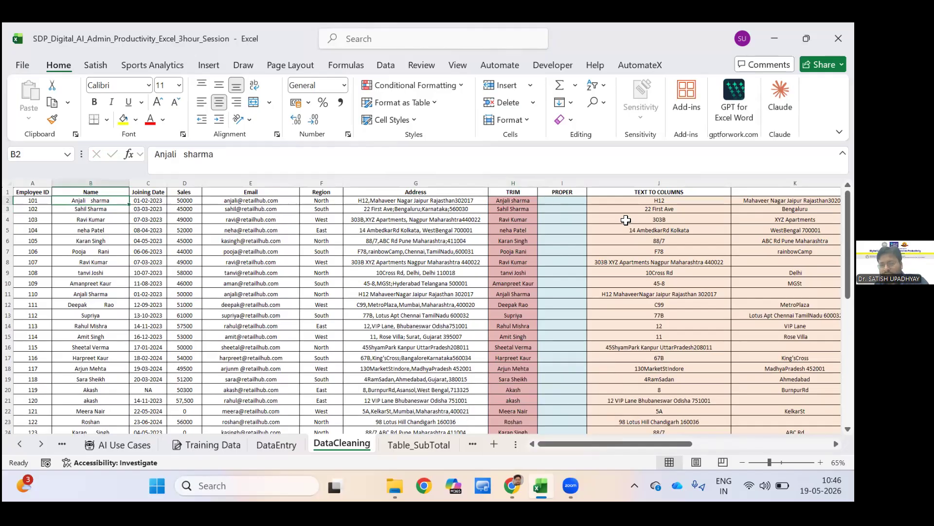
{"action": "left_click", "coordinate": [520, 283]}
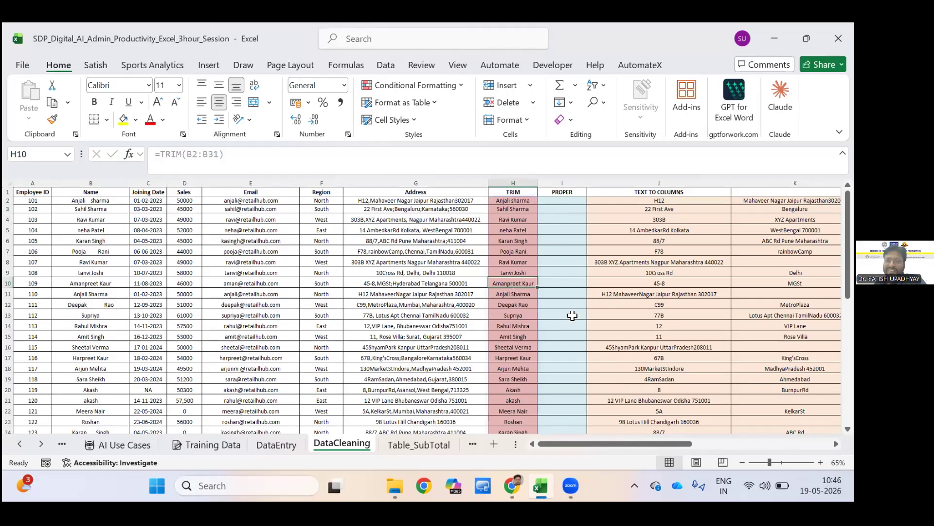
{"action": "key", "text": "Right"}
{"action": "key", "text": "ctrl+Up"}
{"action": "key", "text": "Down"}
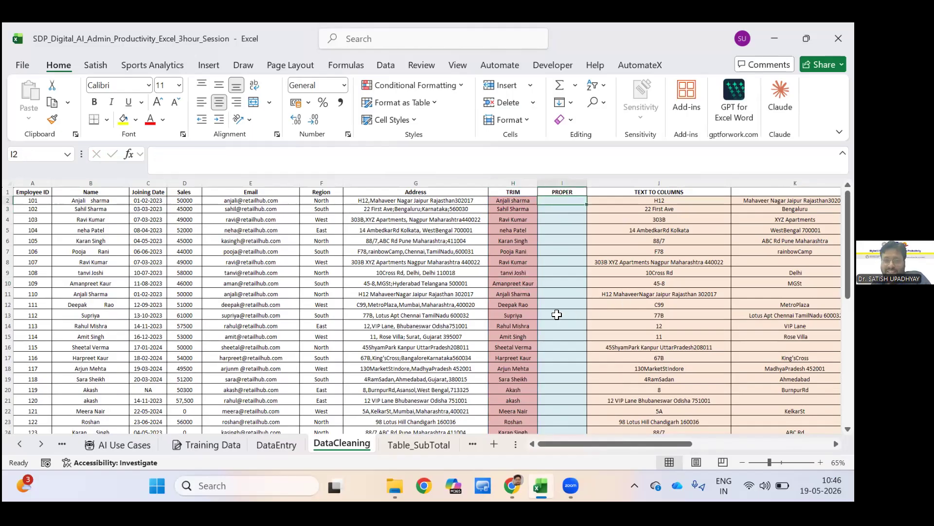
{"action": "key", "text": "Left"}
{"action": "key", "text": "Down"}
{"action": "key", "text": "Down"}
{"action": "key", "text": "Down"}
{"action": "key", "text": "Down"}
{"action": "key", "text": "Down"}
{"action": "key", "text": "Down"}
{"action": "key", "text": "Down"}
{"action": "key", "text": "Down"}
{"action": "type", "text": "2"}
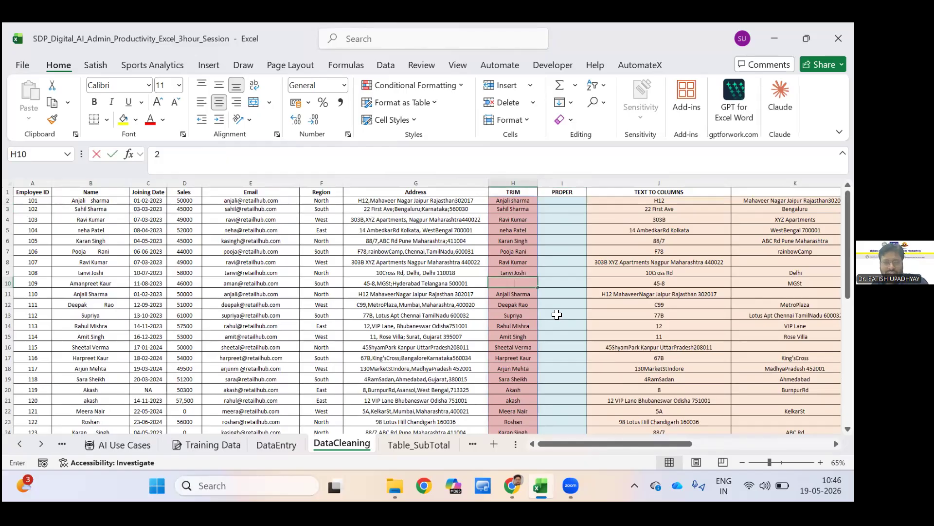
{"action": "left_click", "coordinate": [557, 315]}
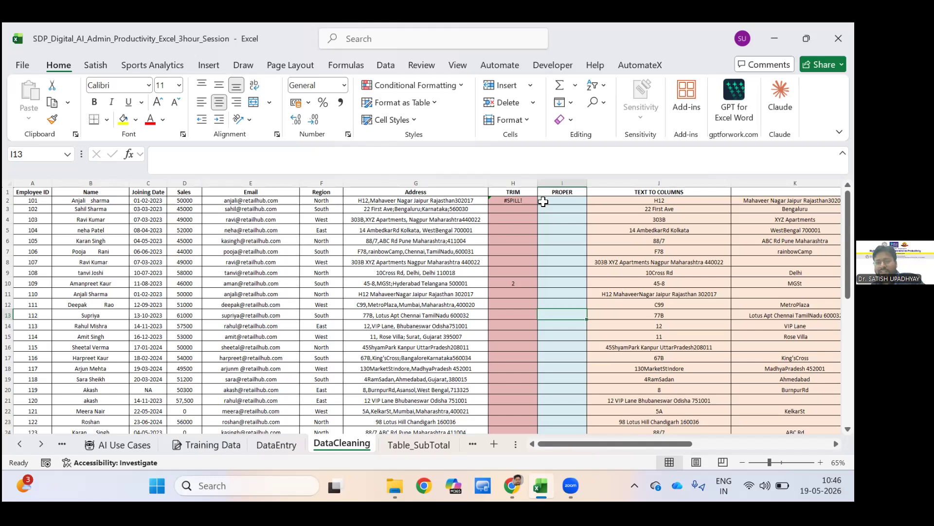
Undo the number entered in H10, and select cell I2 in the PROPER column.
{"action": "key", "text": "ctrl+z"}
{"action": "key", "text": "ctrl+z"}
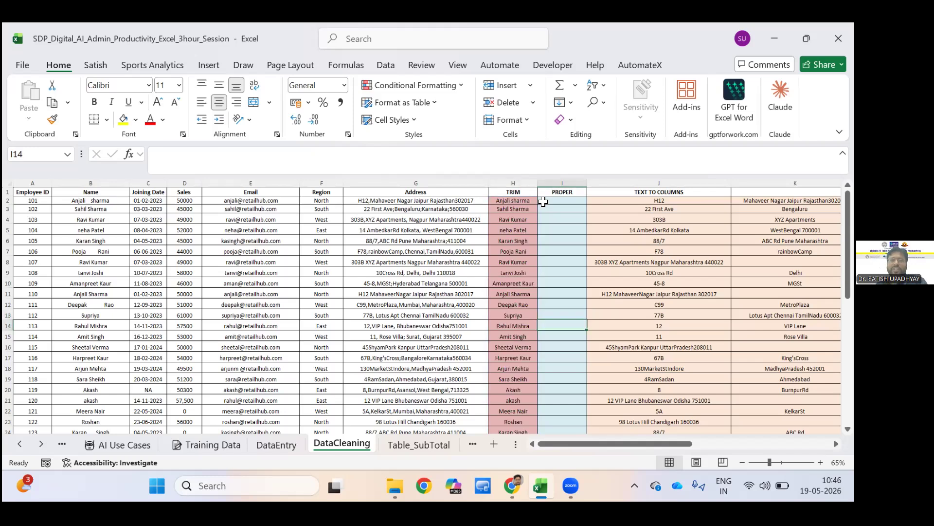
{"action": "left_click", "coordinate": [544, 201]}
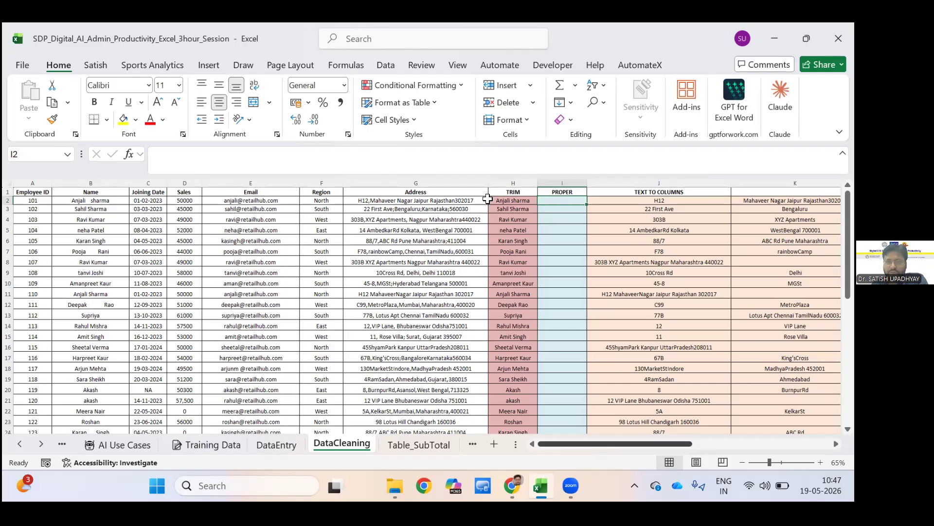
Clear the existing Text to Columns results in columns J to N below the header row.
{"action": "scroll", "coordinate": [487, 198], "scroll_direction": "right", "scroll_amount": 3}
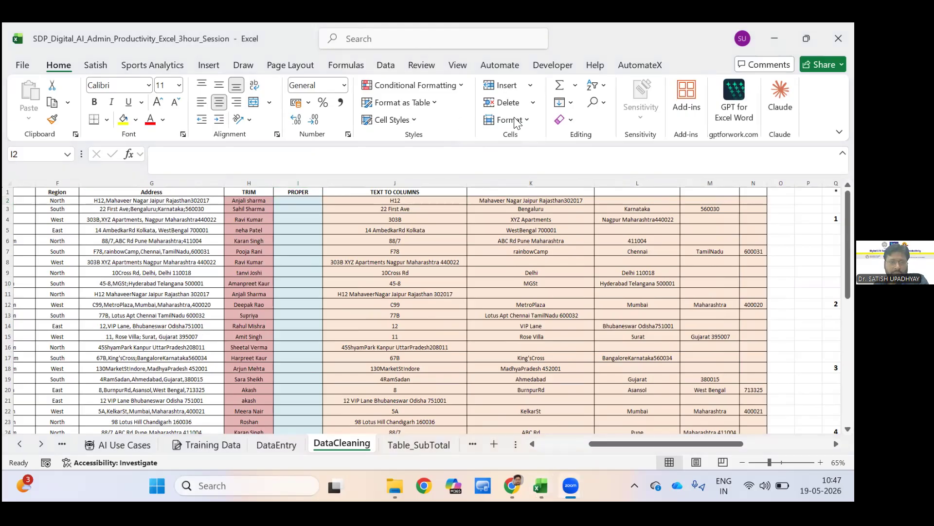
{"action": "left_click", "coordinate": [385, 64]}
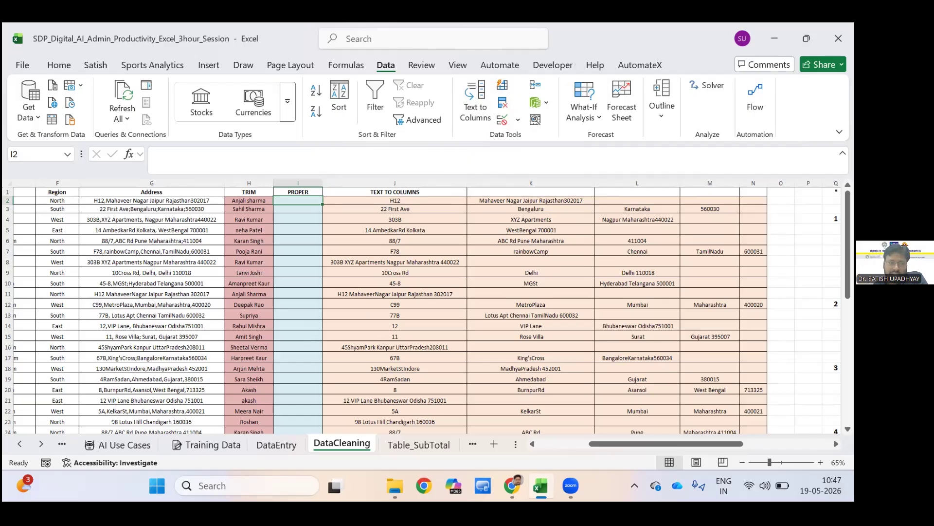
{"action": "key", "text": "Right"}
{"action": "left_click_drag", "start_coordinate": [395, 200], "coordinate": [400, 421]}
{"action": "left_click_drag", "start_coordinate": [401, 274], "coordinate": [458, 337]}
{"action": "key", "text": "Delete"}
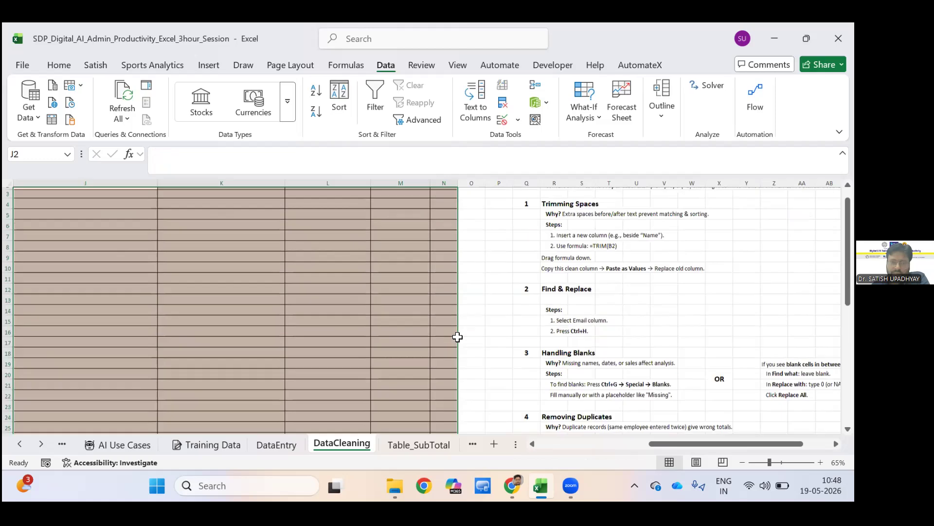
{"action": "scroll", "coordinate": [458, 337], "scroll_direction": "up", "scroll_amount": 1}
{"action": "left_click", "coordinate": [400, 272]}
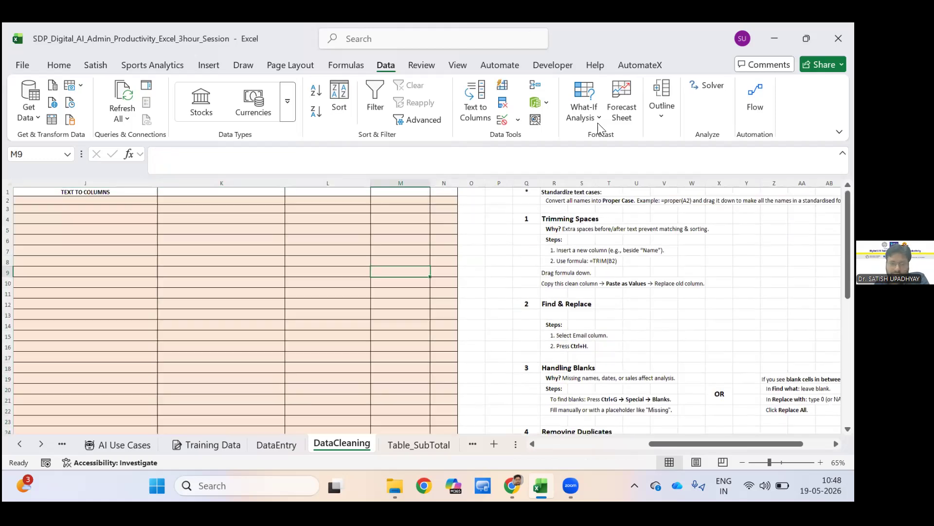
{"action": "left_click_drag", "start_coordinate": [221, 325], "coordinate": [401, 325]}
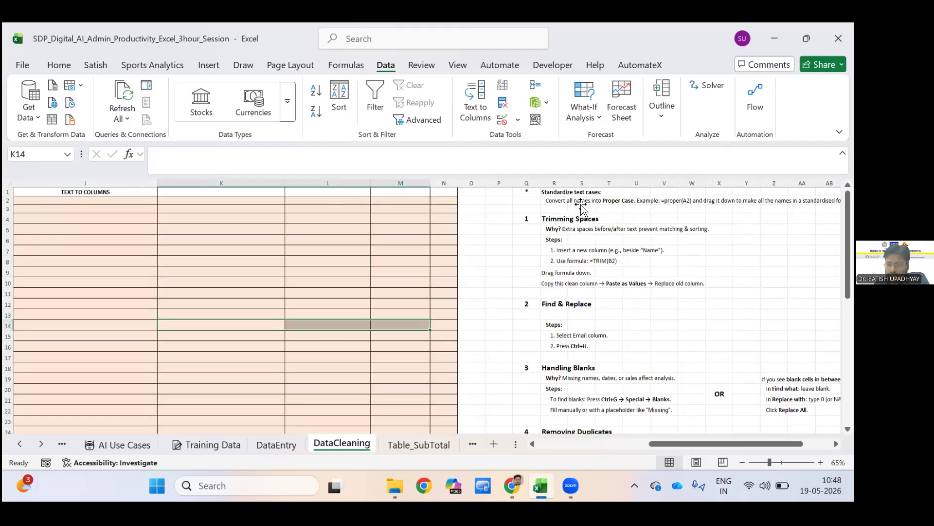
{"action": "key", "text": "Left"}
{"action": "key", "text": "Left"}
{"action": "key", "text": "Left"}
{"action": "key", "text": "Left"}
{"action": "key", "text": "Left"}
{"action": "key", "text": "Left"}
{"action": "key", "text": "Left"}
{"action": "key", "text": "Left"}
{"action": "key", "text": "Left"}
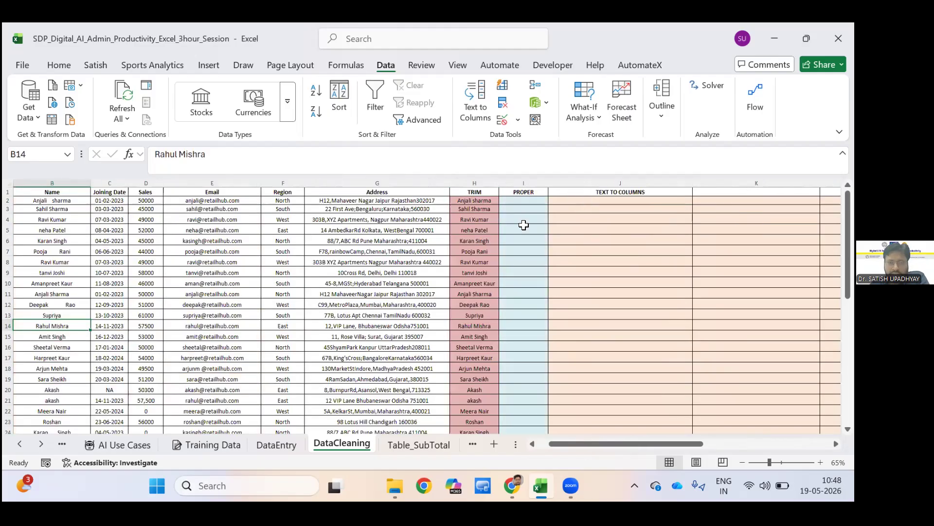
{"action": "left_click", "coordinate": [584, 201]}
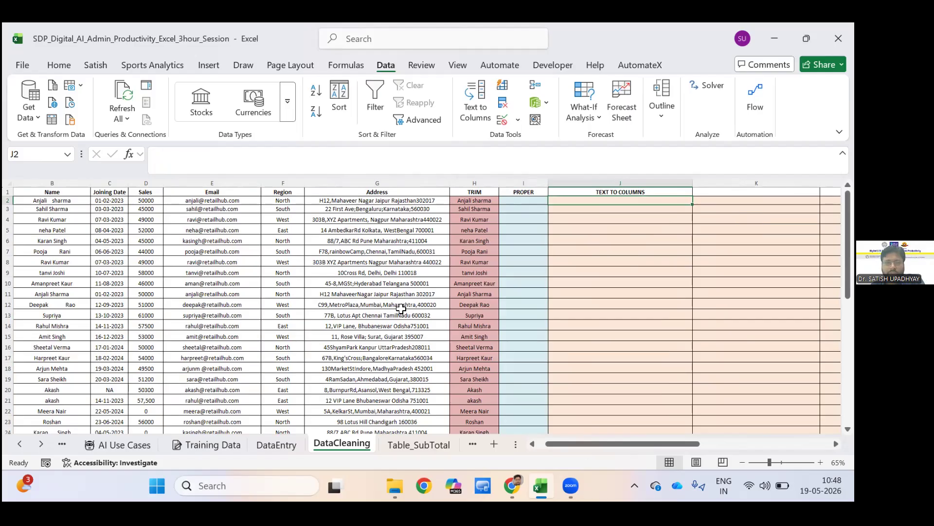
Select the addresses in G2:G31 and start Text to Columns with the Fixed width data type.
{"action": "mouse_move", "coordinate": [377, 192]}
{"action": "left_mouse_down"}
{"action": "mouse_move", "coordinate": [377, 430]}
{"action": "mouse_move", "coordinate": [377, 418]}
{"action": "mouse_move", "coordinate": [292, 430]}
{"action": "mouse_move", "coordinate": [377, 289]}
{"action": "mouse_move", "coordinate": [377, 311]}
{"action": "left_mouse_up"}
{"action": "scroll", "coordinate": [619, 199], "scroll_direction": "up", "scroll_amount": 6}
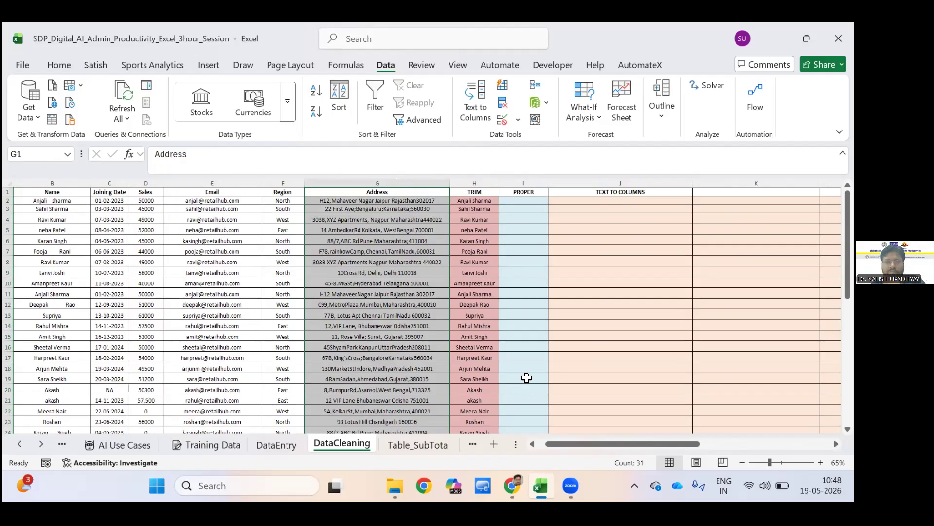
{"action": "left_click", "coordinate": [362, 183]}
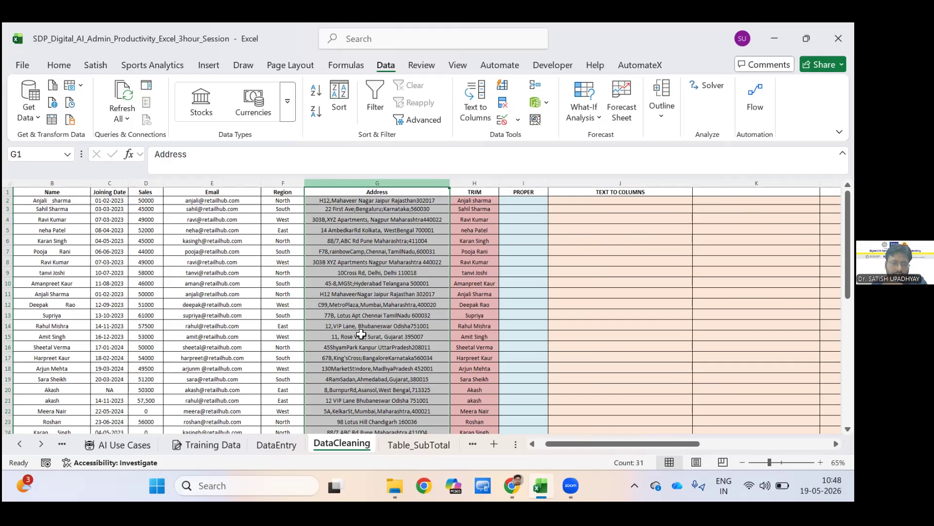
{"action": "scroll", "coordinate": [361, 334], "scroll_direction": "down", "scroll_amount": 5}
{"action": "left_click", "coordinate": [523, 375]}
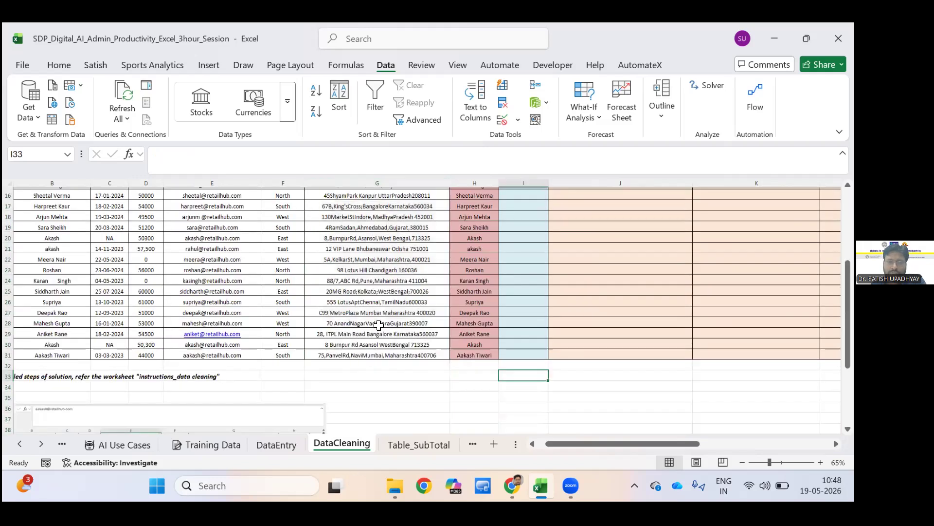
{"action": "scroll", "coordinate": [379, 325], "scroll_direction": "up", "scroll_amount": 5}
{"action": "left_click_drag", "start_coordinate": [377, 200], "coordinate": [377, 432]}
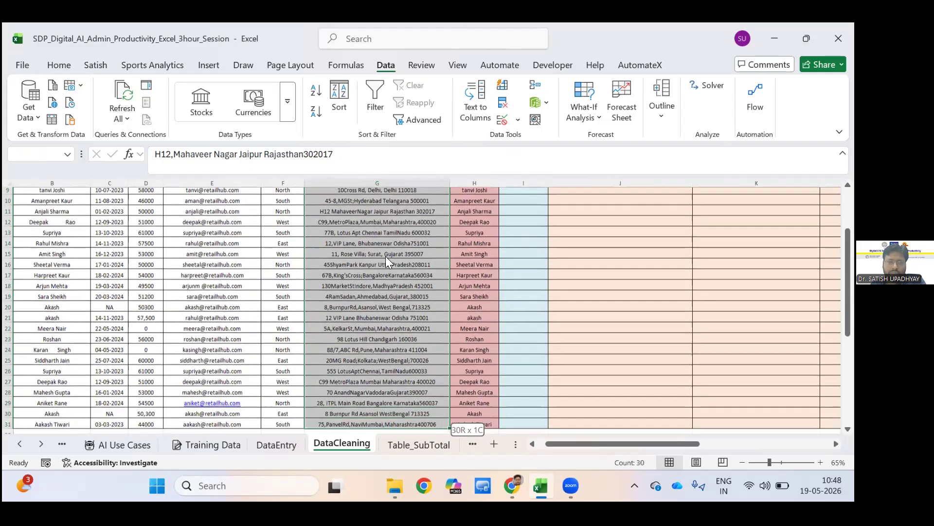
{"action": "scroll", "coordinate": [299, 179], "scroll_direction": "down", "scroll_amount": 3}
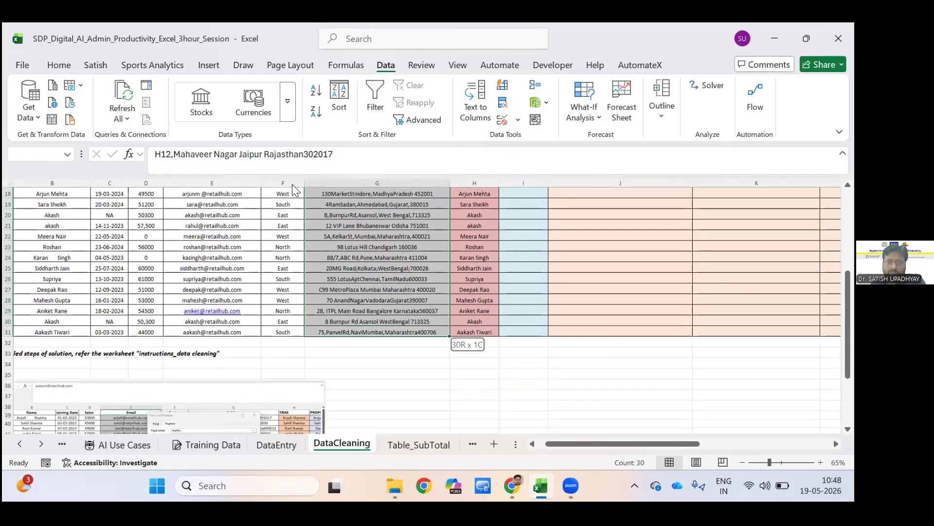
{"action": "left_click", "coordinate": [475, 110]}
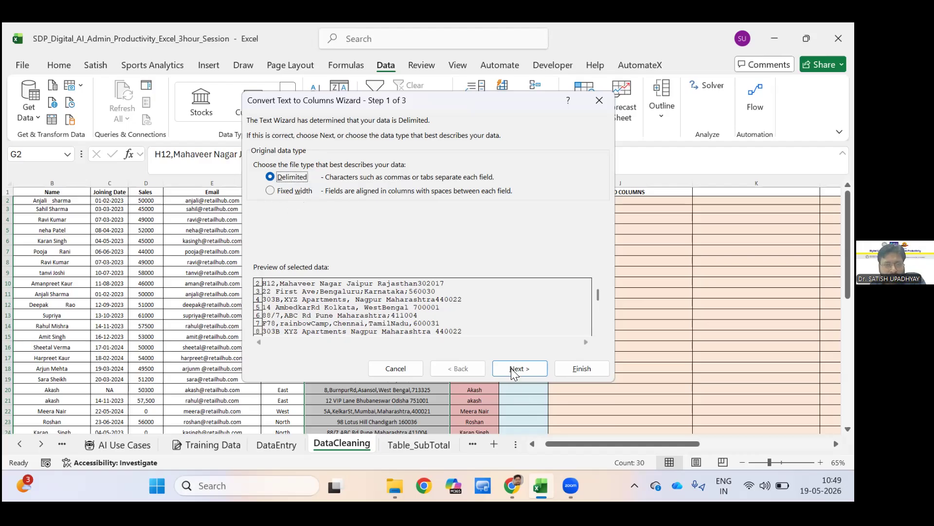
{"action": "key", "text": "Down"}
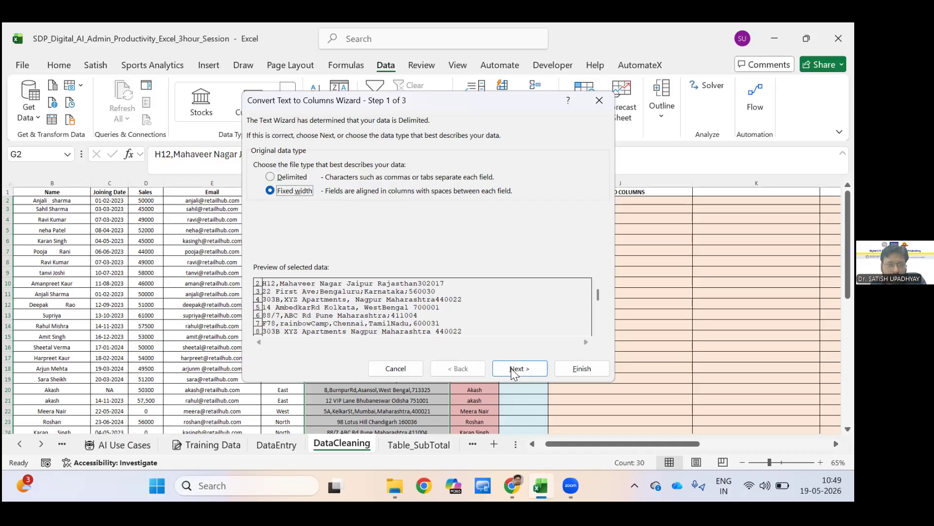
{"action": "key", "text": "Return"}
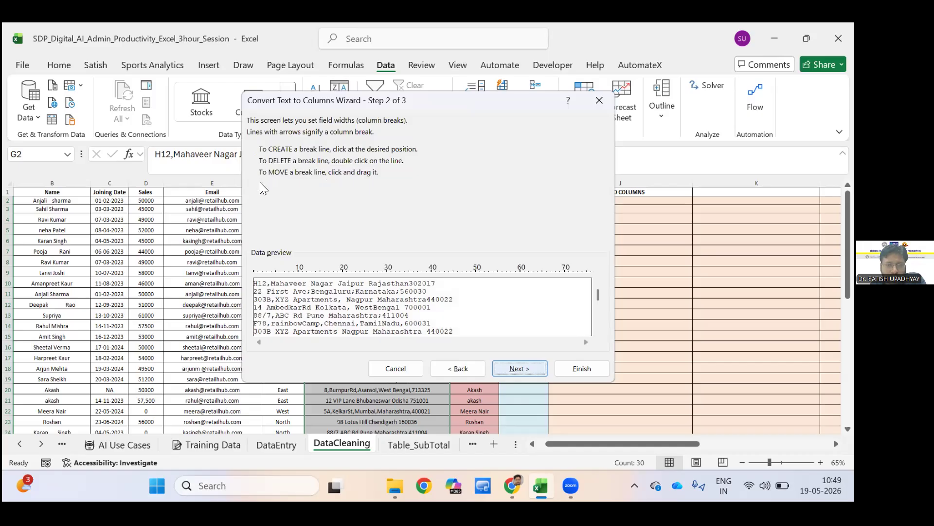
Try the Text, Date and skip column data formats, restore General, and return to the choice of original data type.
{"action": "key", "text": "Return"}
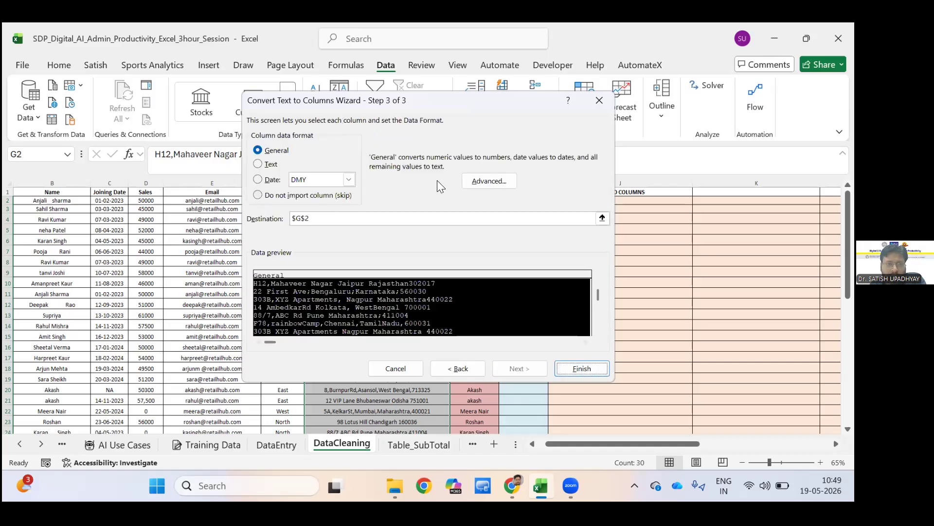
{"action": "left_click", "coordinate": [259, 162]}
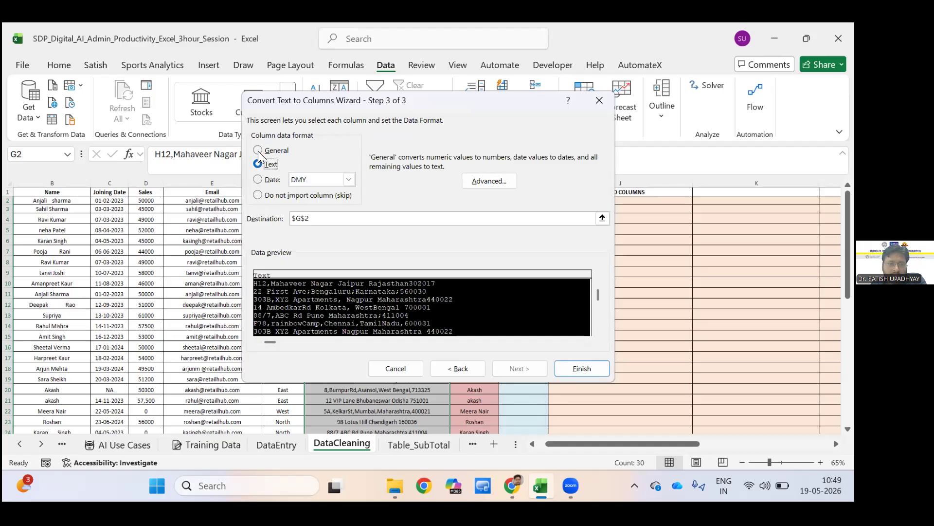
{"action": "key", "text": "Down"}
{"action": "key", "text": "Down"}
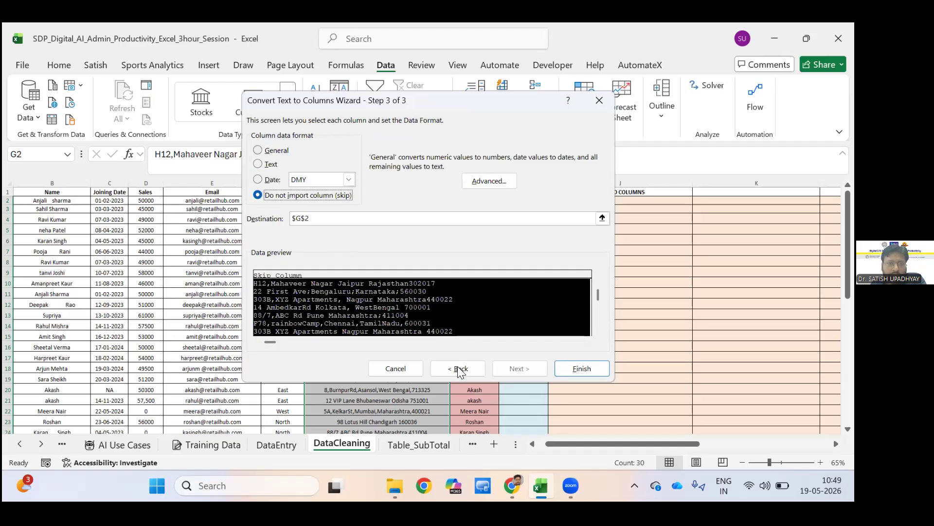
{"action": "key", "text": "Down"}
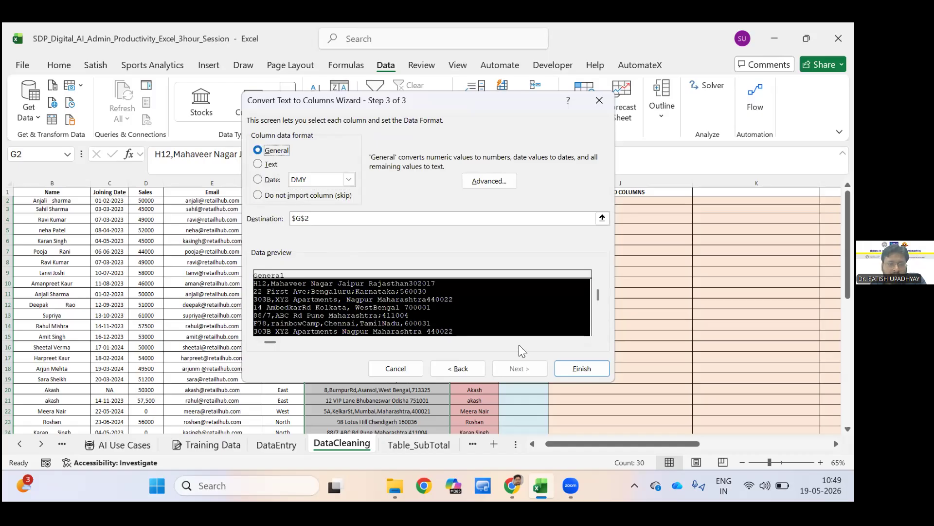
{"action": "key", "text": "alt+b"}
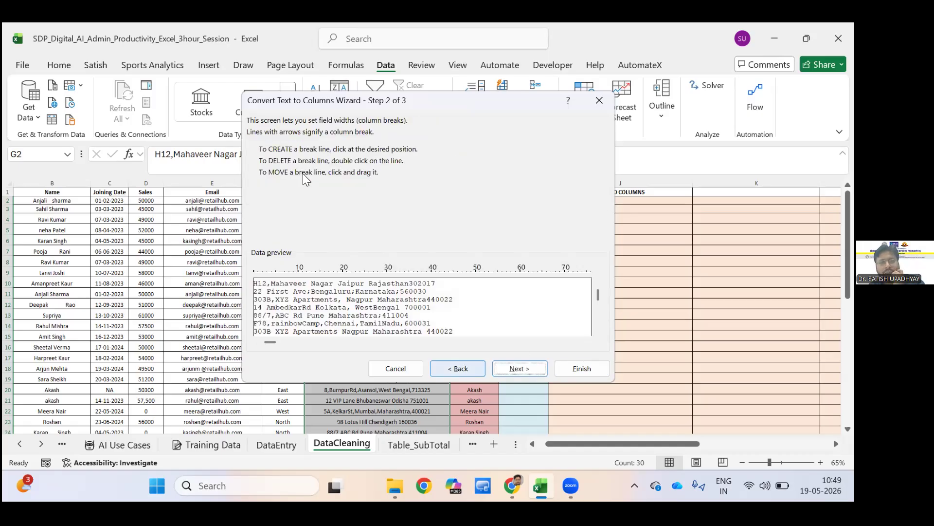
{"action": "key", "text": "alt+b"}
Switch the data type to Delimited, add Semicolon and Comma to the Tab delimiter, and check the split across the data preview.
{"action": "left_click", "coordinate": [271, 177]}
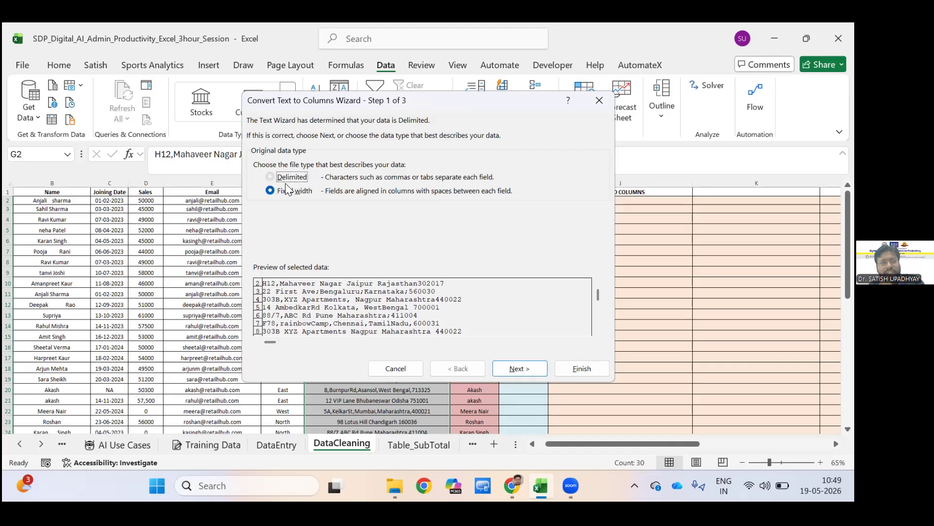
{"action": "key", "text": "alt+n"}
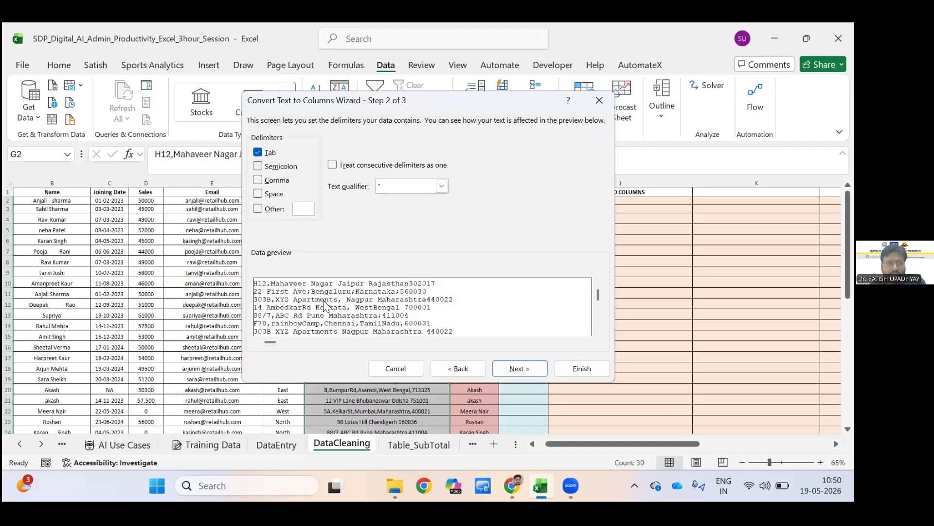
{"action": "key", "text": "alt+m"}
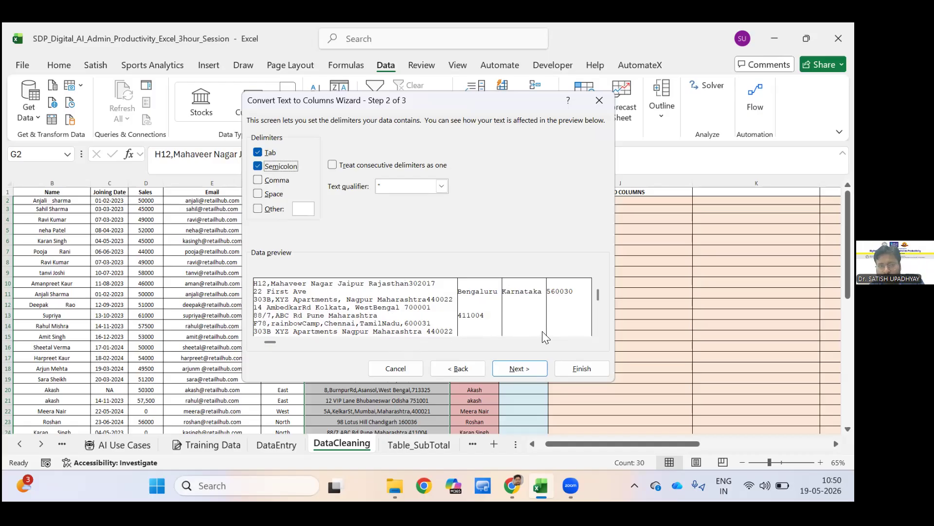
{"action": "key", "text": "alt+c"}
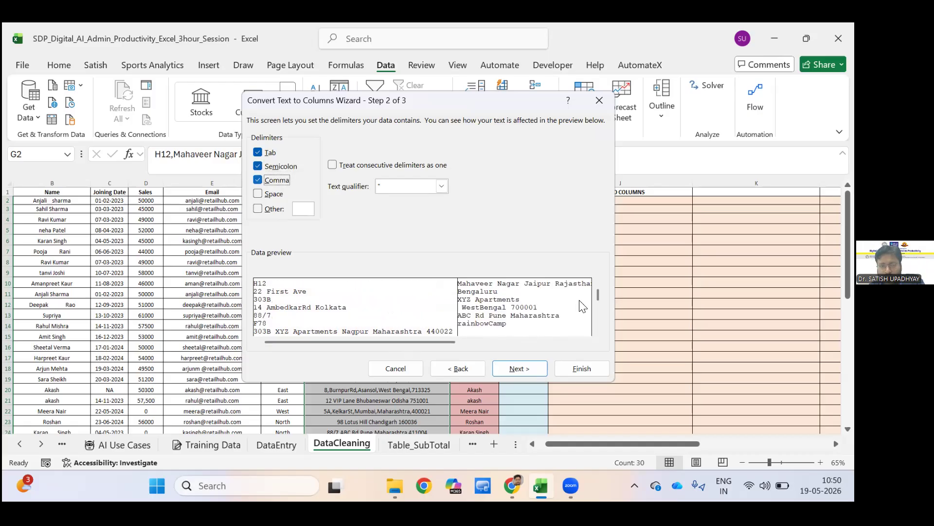
{"action": "left_click_drag", "start_coordinate": [449, 340], "coordinate": [388, 340]}
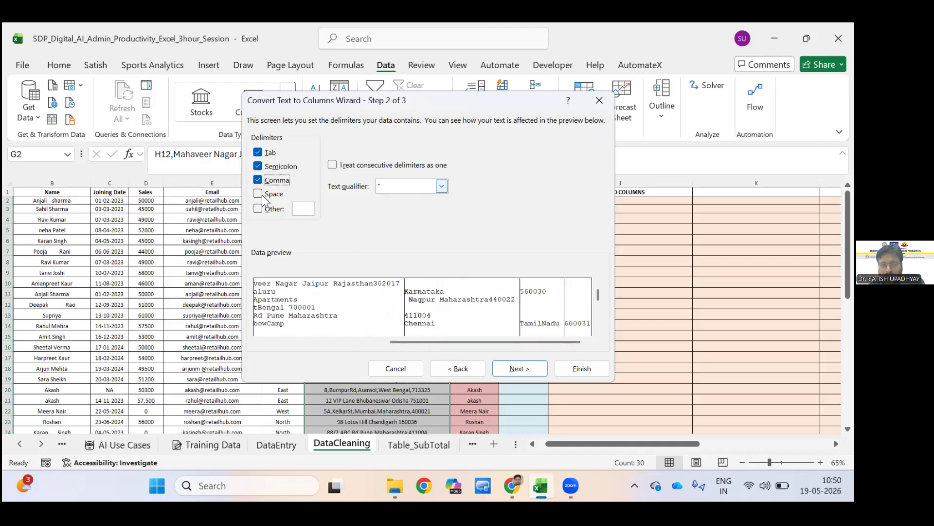
{"action": "scroll", "coordinate": [437, 317], "scroll_direction": "left", "scroll_amount": 5}
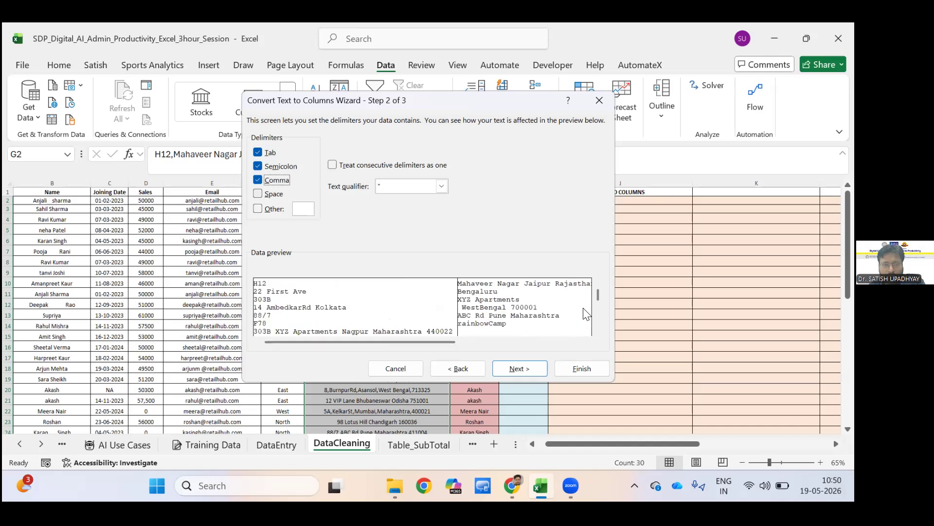
Try to split the addresses at $G$2 with Space and Other added and consecutive delimiters treated as one, and decline replacing existing data.
{"action": "left_click", "coordinate": [333, 165]}
{"action": "left_click", "coordinate": [258, 194]}
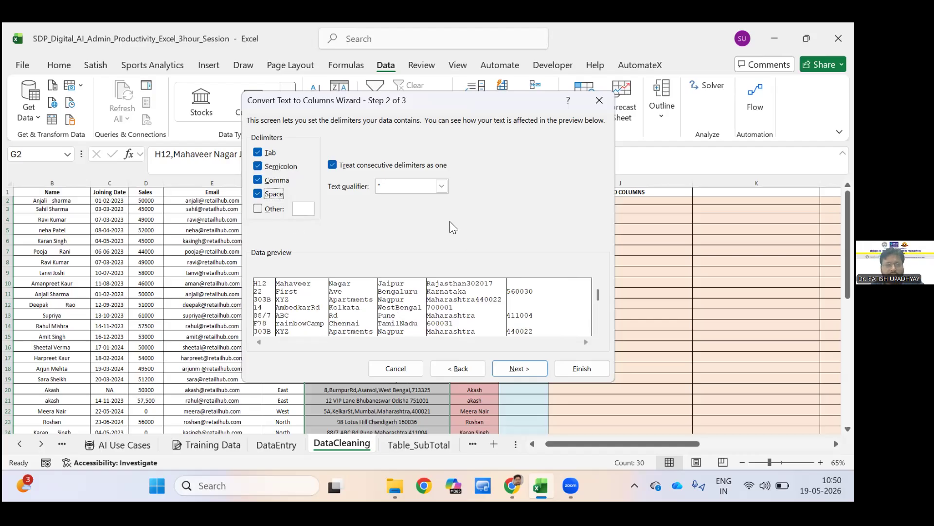
{"action": "key", "text": "Tab"}
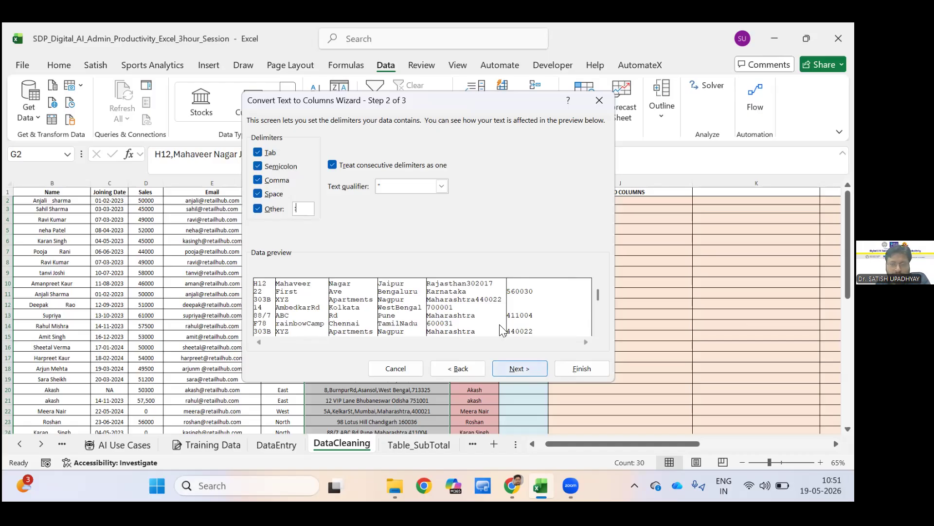
{"action": "key", "text": "Return"}
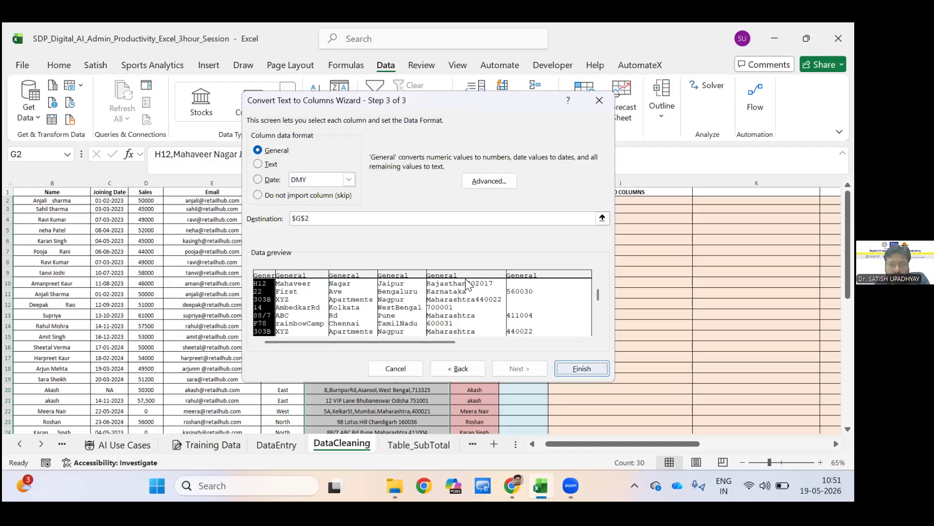
{"action": "key", "text": "Return"}
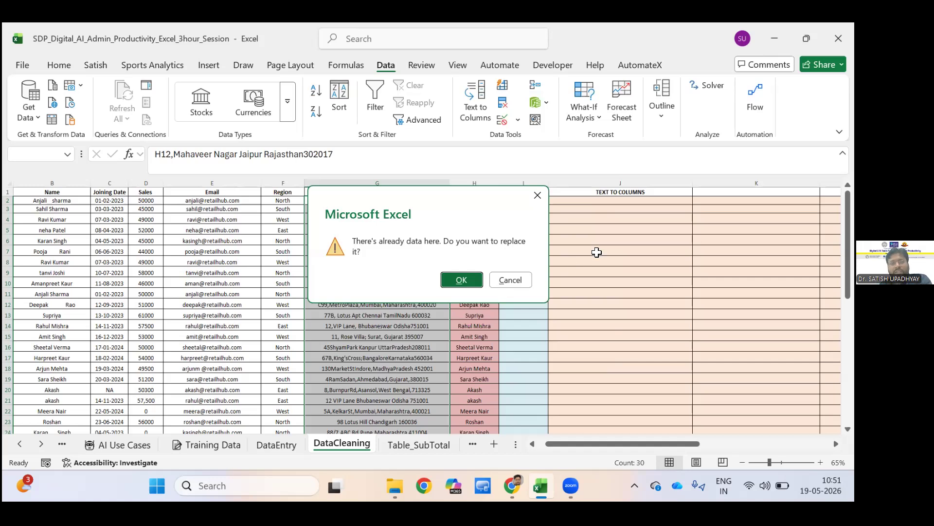
{"action": "key", "text": "Escape"}
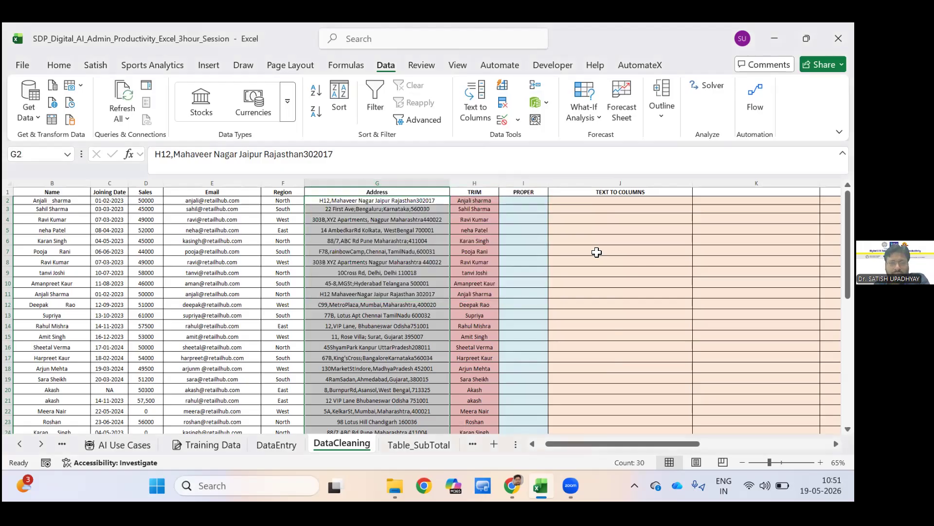
Copy the Name column with its header, B1:B31.
{"action": "left_click", "coordinate": [596, 252]}
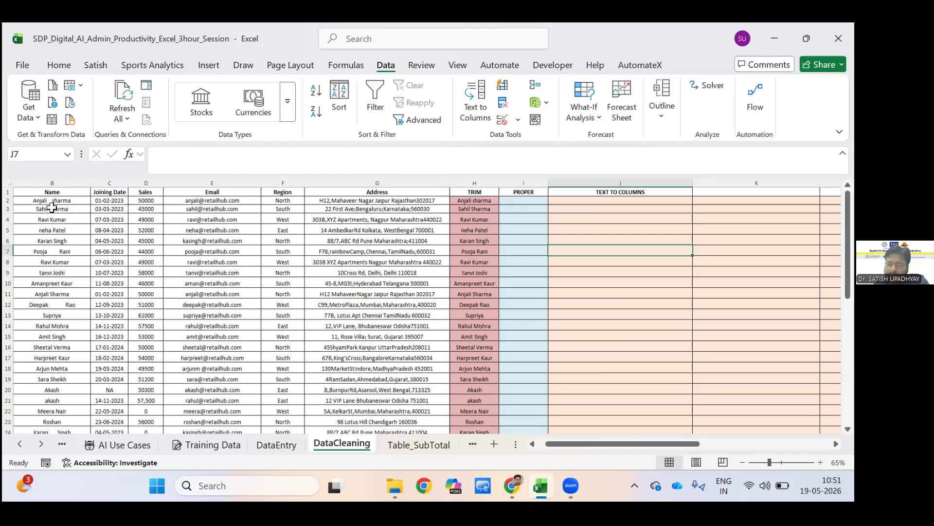
{"action": "key", "text": "Up"}
{"action": "key", "text": "Up"}
{"action": "key", "text": "Up"}
{"action": "key", "text": "Up"}
{"action": "key", "text": "Up"}
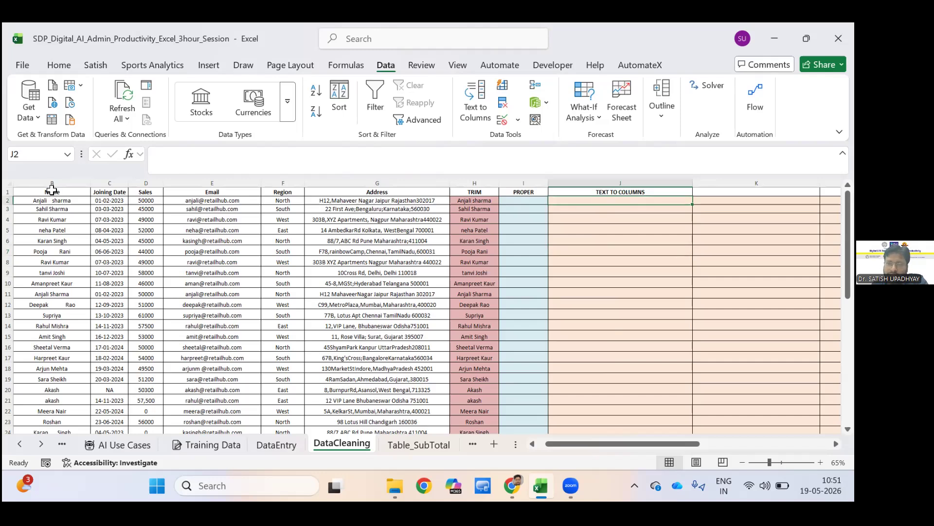
{"action": "key", "text": "Up"}
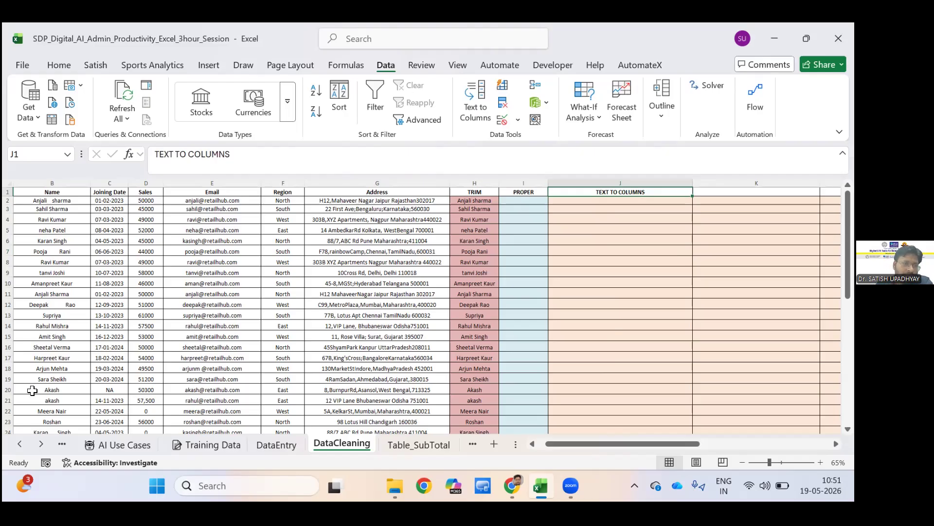
{"action": "left_click_drag", "start_coordinate": [52, 192], "coordinate": [73, 406]}
{"action": "key", "text": "ctrl+c"}
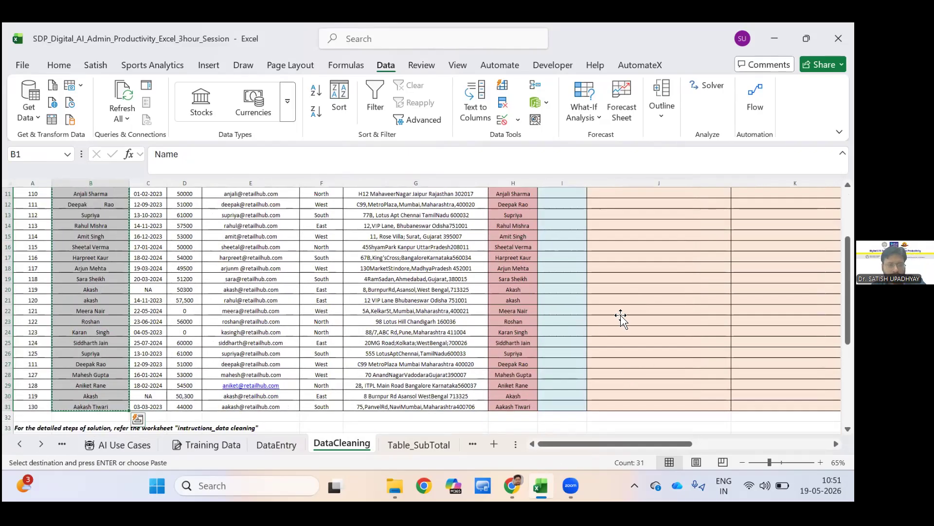
Paste the copied Name column at J1, over the TEXT TO COLUMNS header.
{"action": "left_click", "coordinate": [624, 302]}
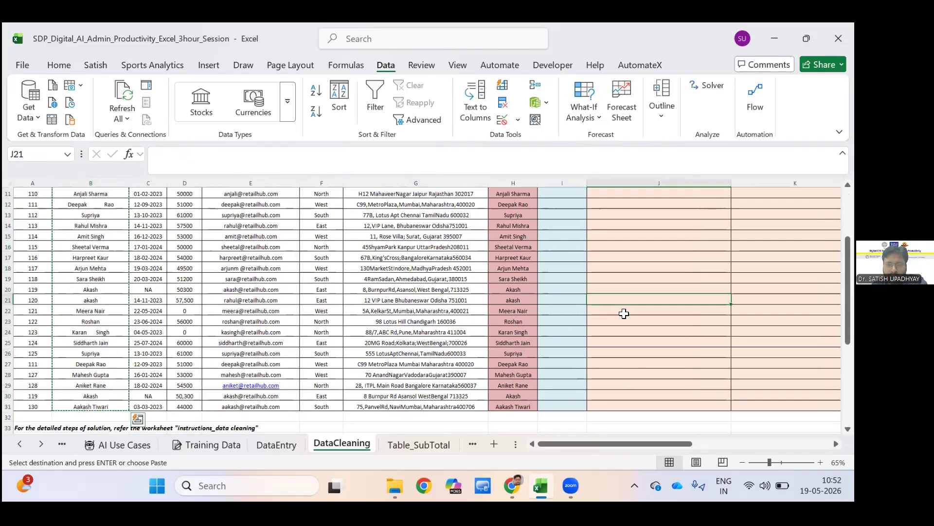
{"action": "left_click_drag", "start_coordinate": [659, 364], "coordinate": [506, 354]}
{"action": "left_click", "coordinate": [659, 321]}
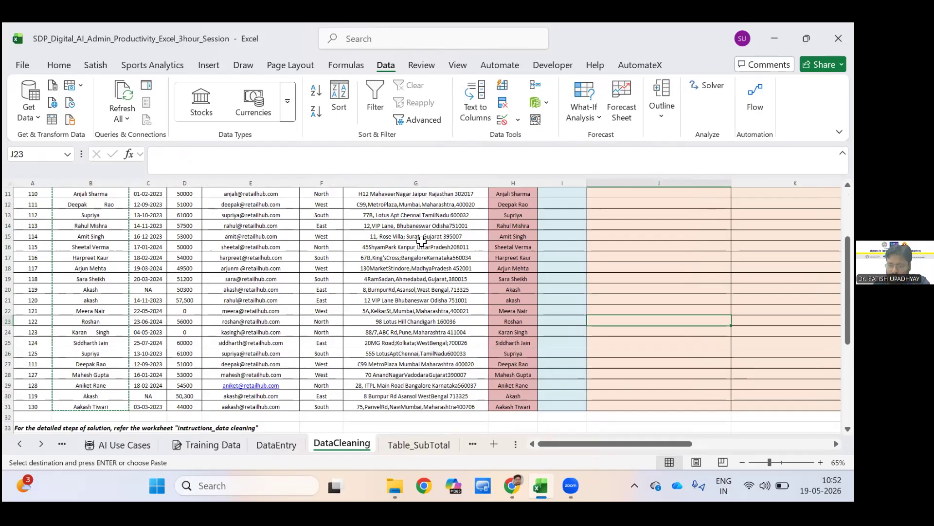
{"action": "key", "text": "Right"}
{"action": "key", "text": "Right"}
{"action": "key", "text": "Right"}
{"action": "key", "text": "Right"}
{"action": "scroll", "coordinate": [384, 198], "scroll_direction": "up", "scroll_amount": 4}
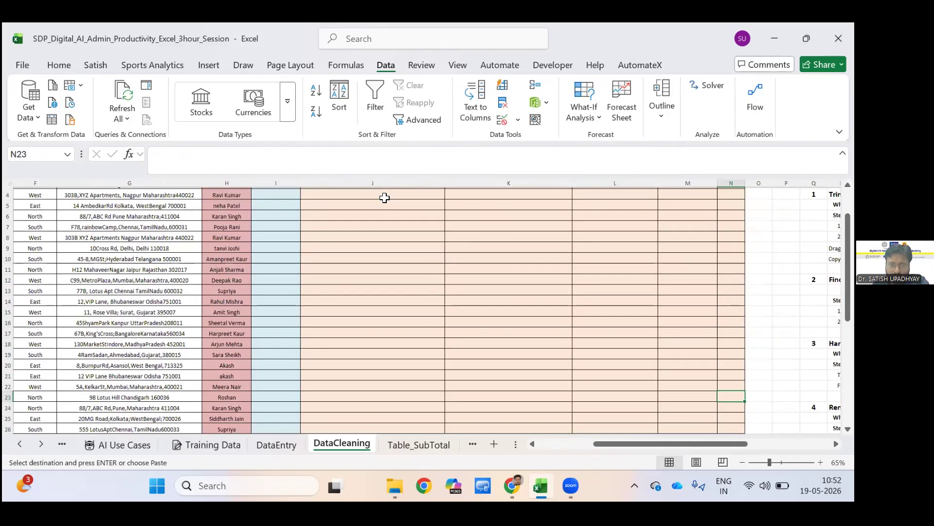
{"action": "left_click", "coordinate": [386, 180]}
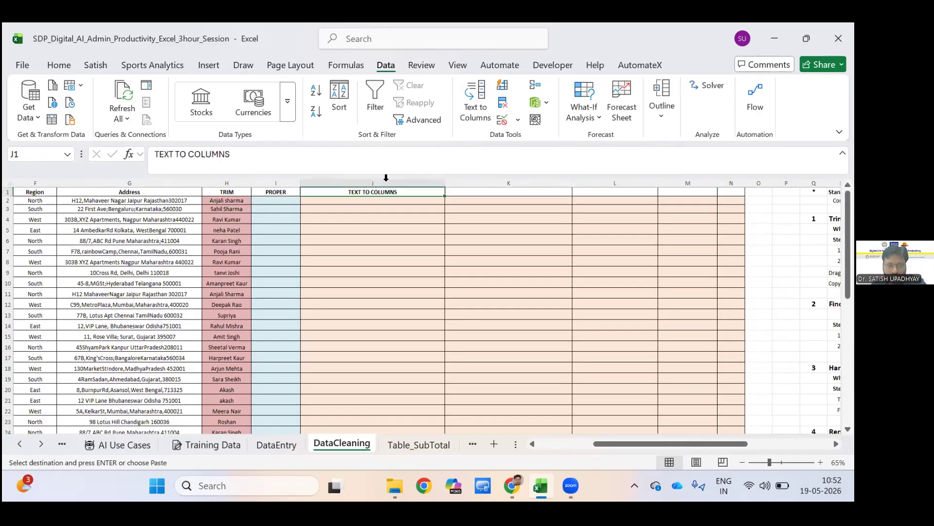
{"action": "key", "text": "ctrl+v"}
{"action": "left_click", "coordinate": [384, 240]}
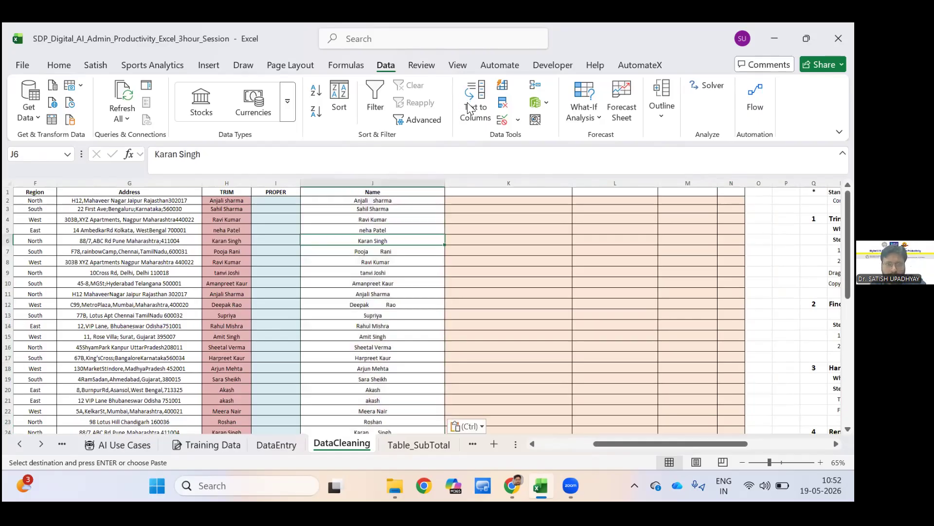
Select column J and start Text to Columns with the Delimited data type.
{"action": "left_click", "coordinate": [304, 184]}
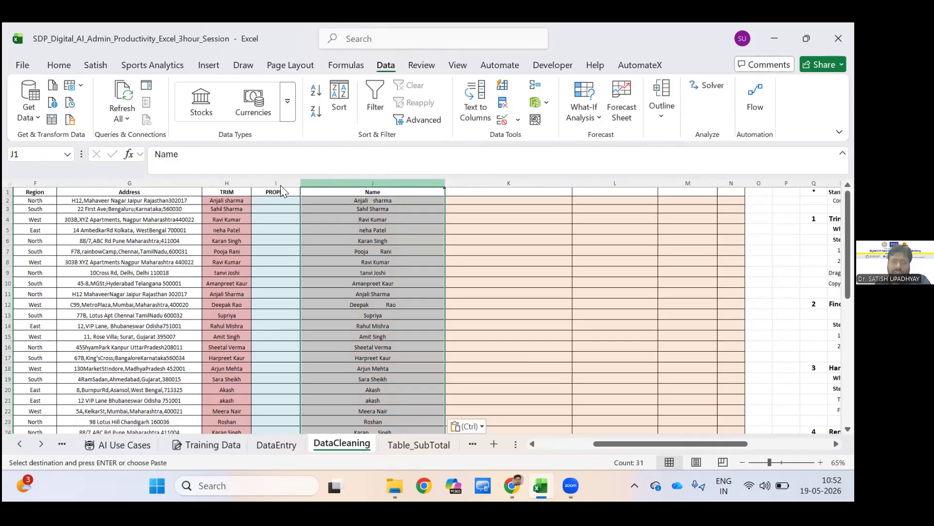
{"action": "left_click", "coordinate": [475, 105]}
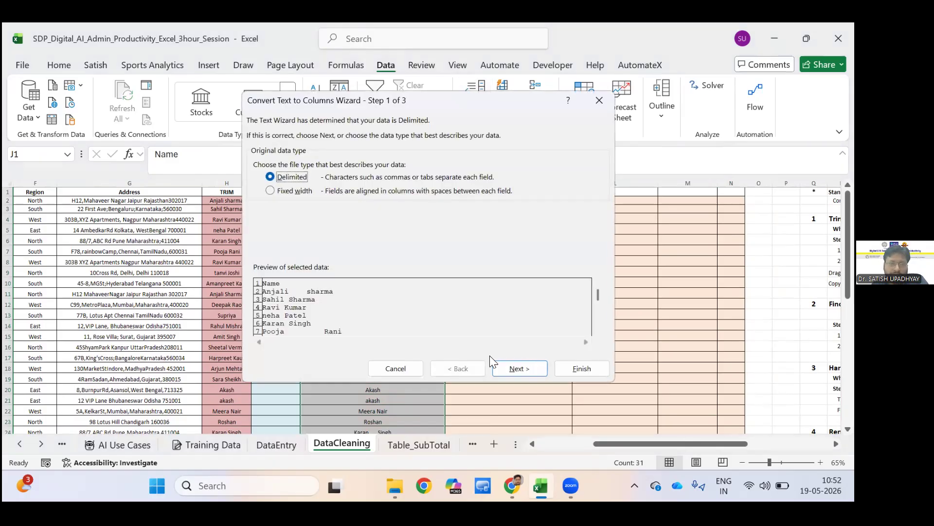
{"action": "left_click", "coordinate": [286, 191]}
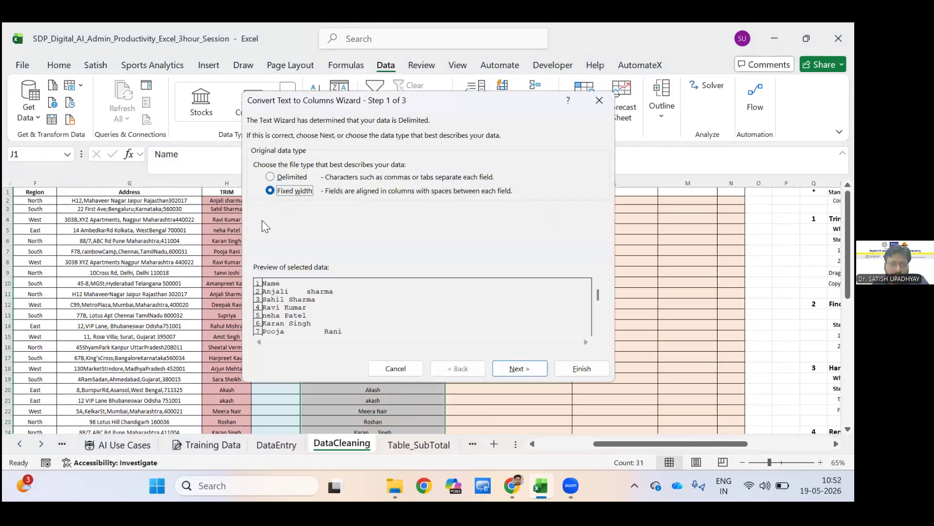
{"action": "key", "text": "Up"}
{"action": "key", "text": "Return"}
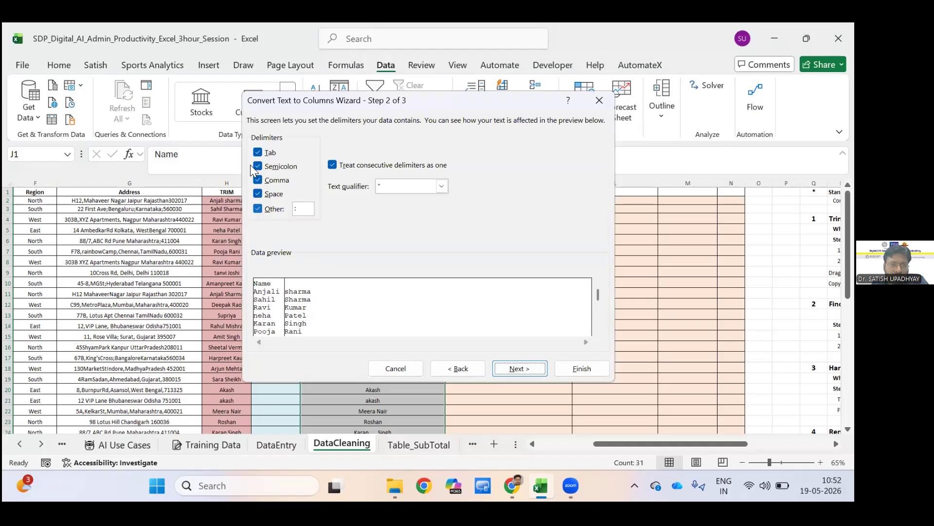
Remove the Comma, Semicolon, Tab and Other delimiters, leaving only Space to split the names.
{"action": "left_click", "coordinate": [275, 180]}
{"action": "left_click", "coordinate": [290, 165]}
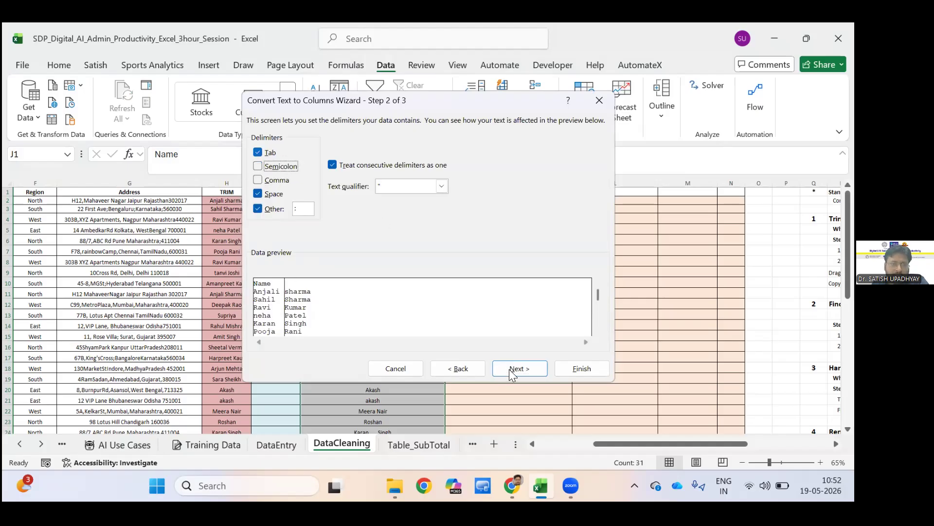
{"action": "left_click", "coordinate": [258, 152]}
{"action": "left_click", "coordinate": [258, 208]}
Finish splitting the names with the General format at destination $J$1, and accept replacing the existing data.
{"action": "left_click", "coordinate": [588, 369]}
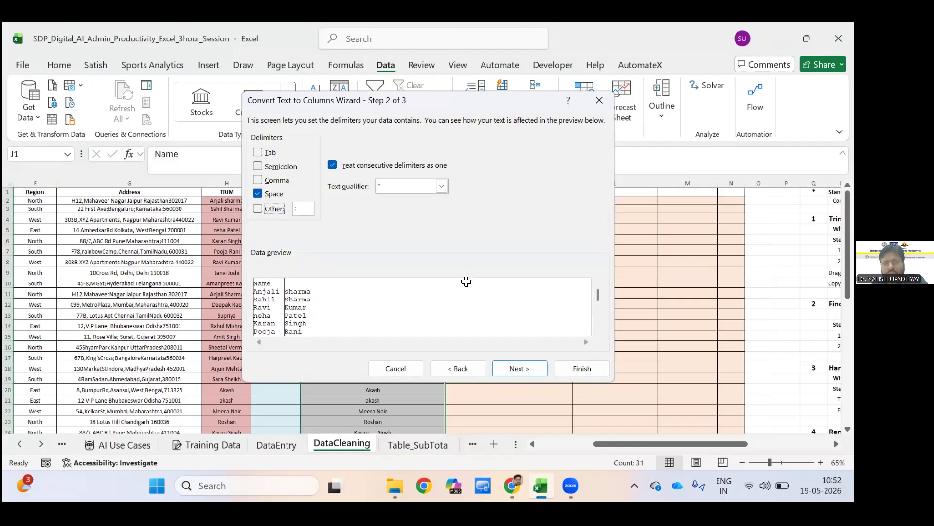
{"action": "key", "text": "Return"}
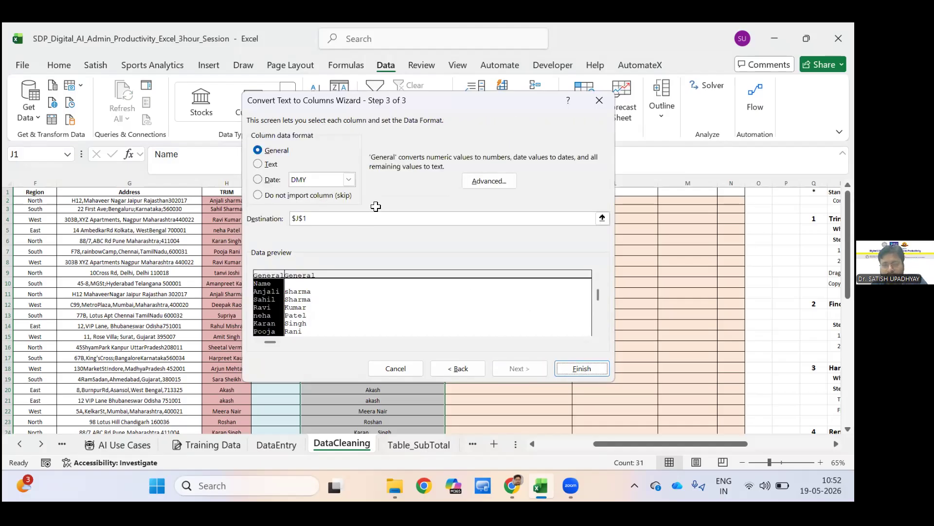
{"action": "key", "text": "Return"}
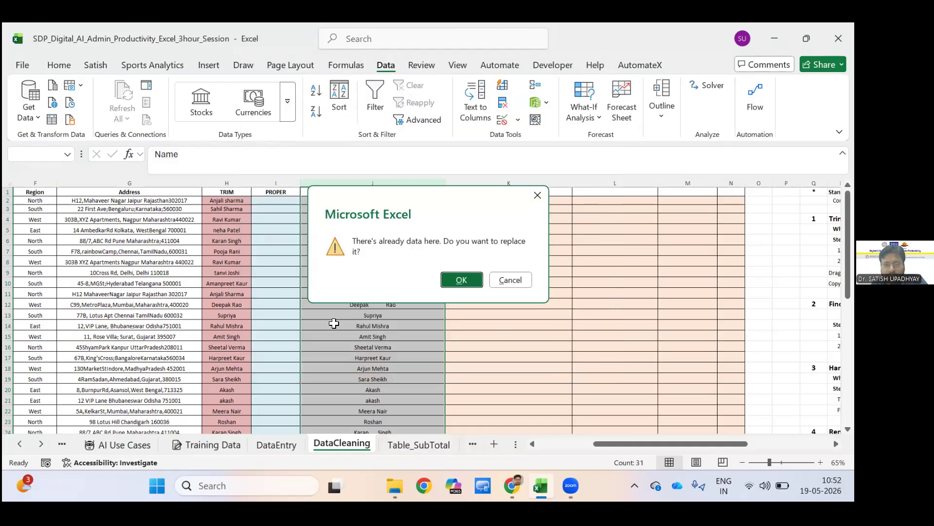
{"action": "key", "text": "Return"}
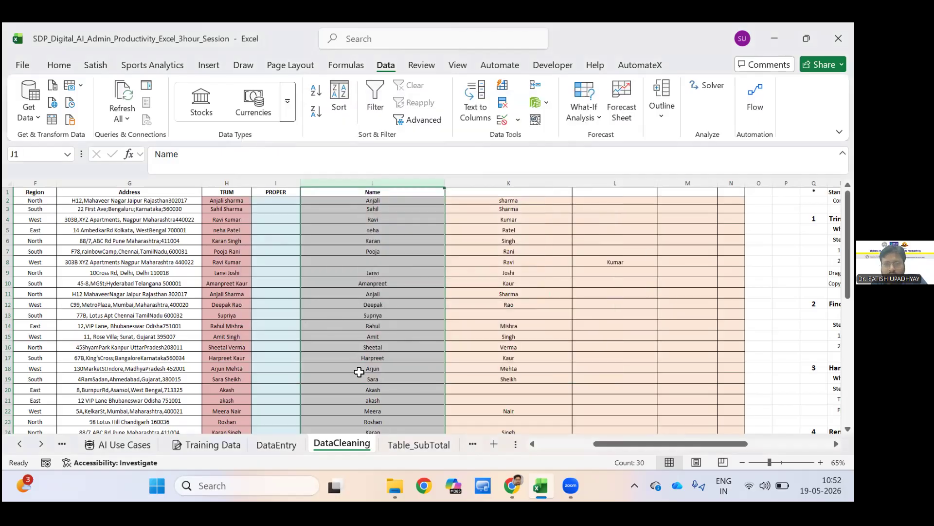
{"action": "left_click", "coordinate": [504, 294]}
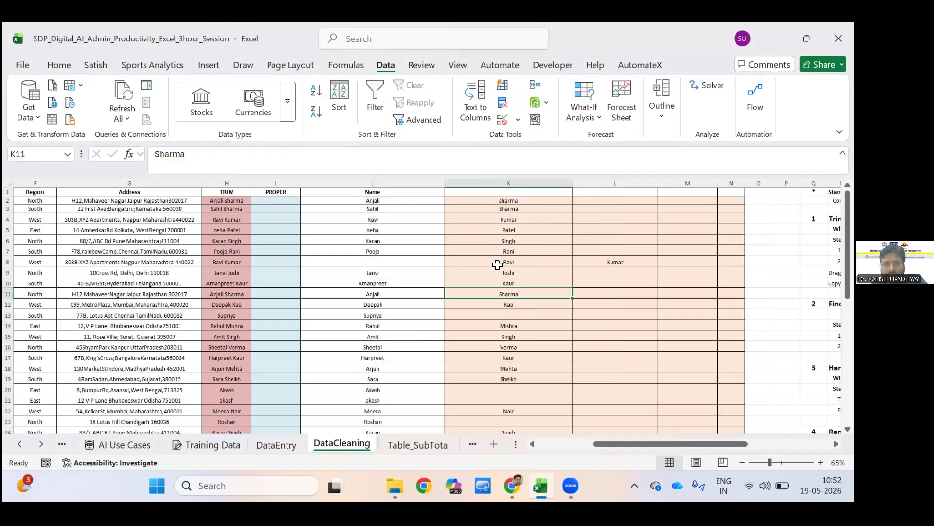
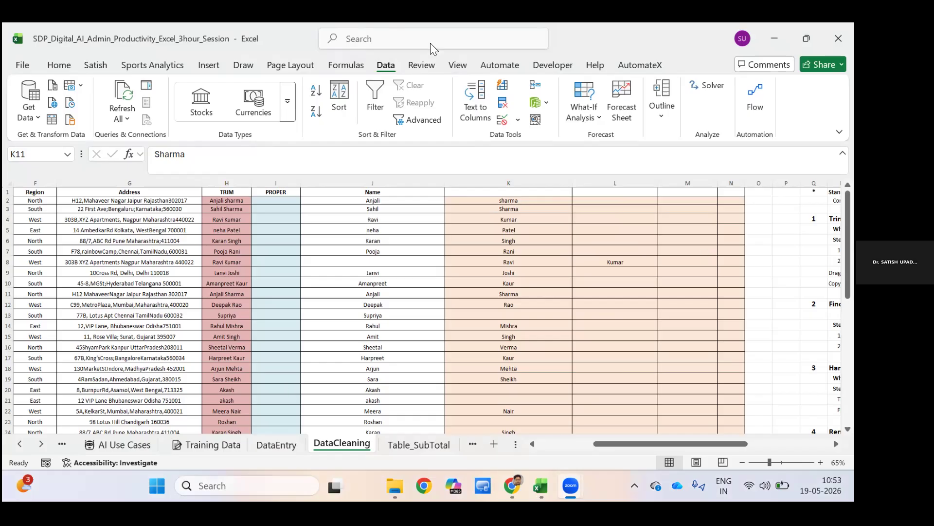
{"action": "left_click", "coordinate": [395, 233]}
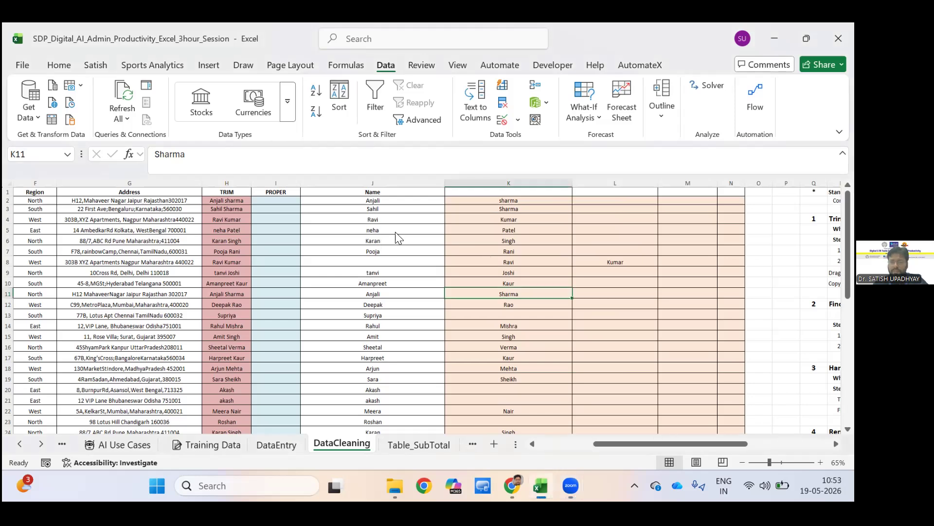
{"action": "left_click", "coordinate": [437, 256]}
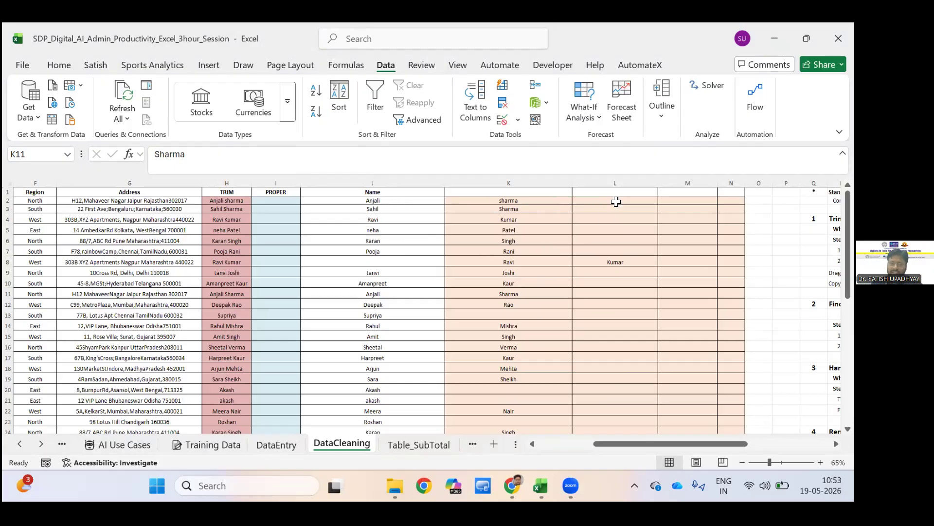
{"action": "left_click", "coordinate": [684, 228]}
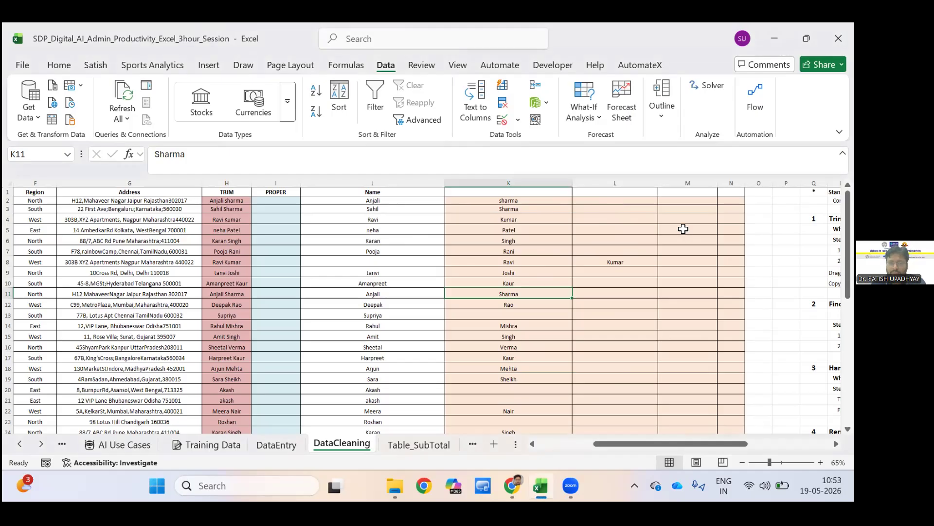
Enter =CONCAT(J2,K2) in cell L2 to join the first and last name.
{"action": "left_click", "coordinate": [615, 200]}
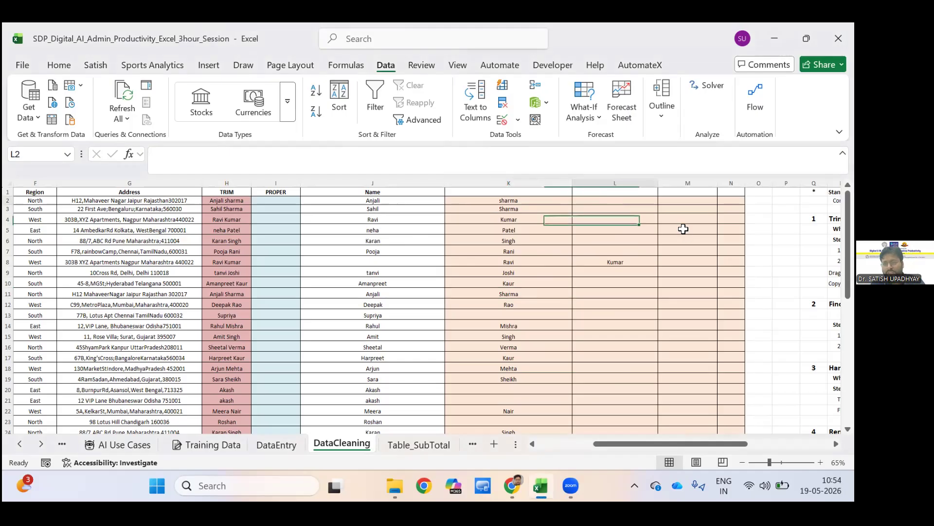
{"action": "type", "text": "=c"}
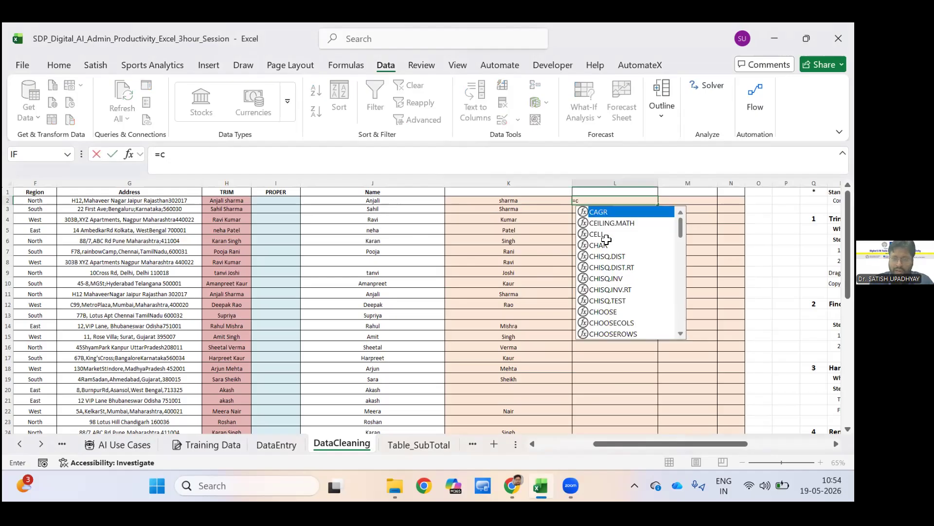
{"action": "type", "text": "oncat"}
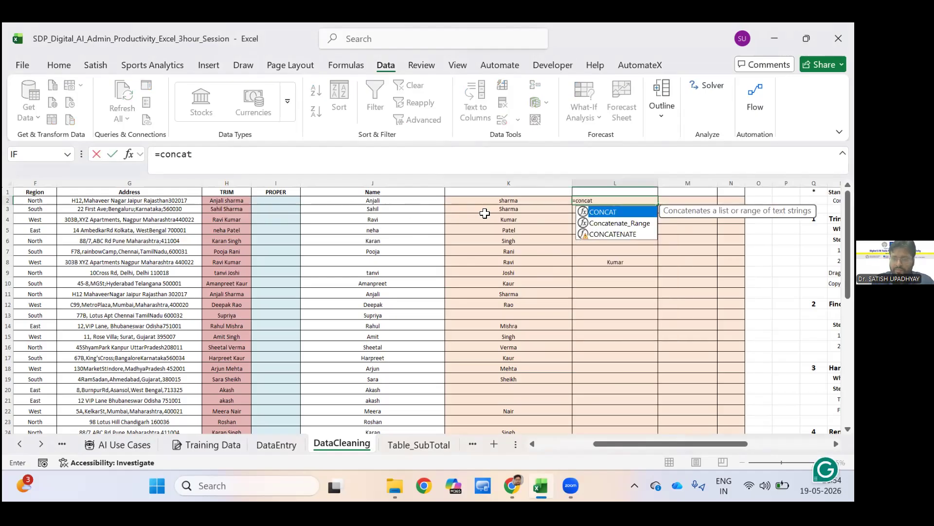
{"action": "type", "text": "("}
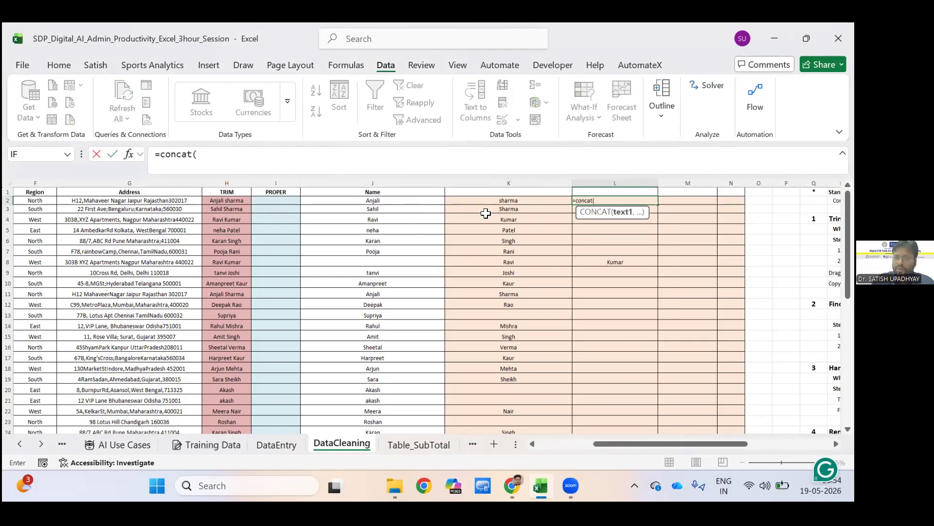
{"action": "left_click", "coordinate": [530, 201]}
{"action": "key", "text": "Left"}
{"action": "key", "text": "Left"}
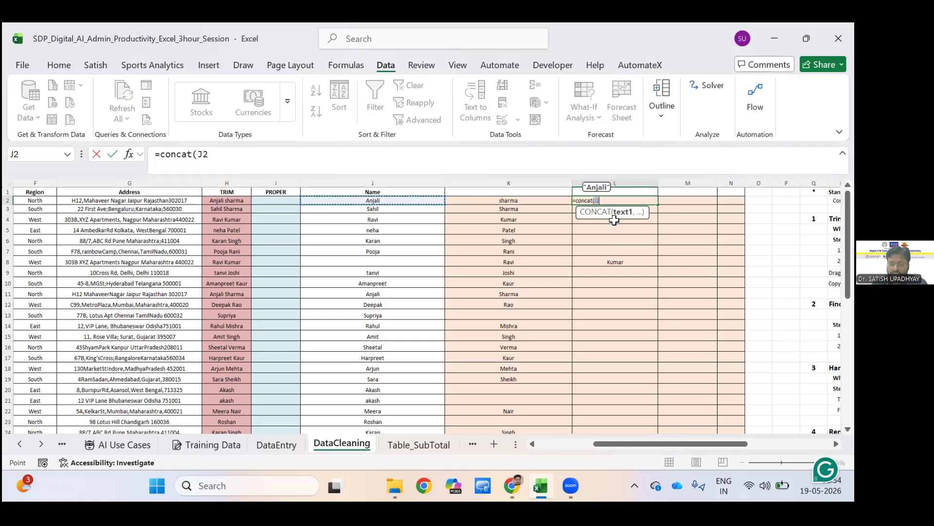
{"action": "type", "text": ","}
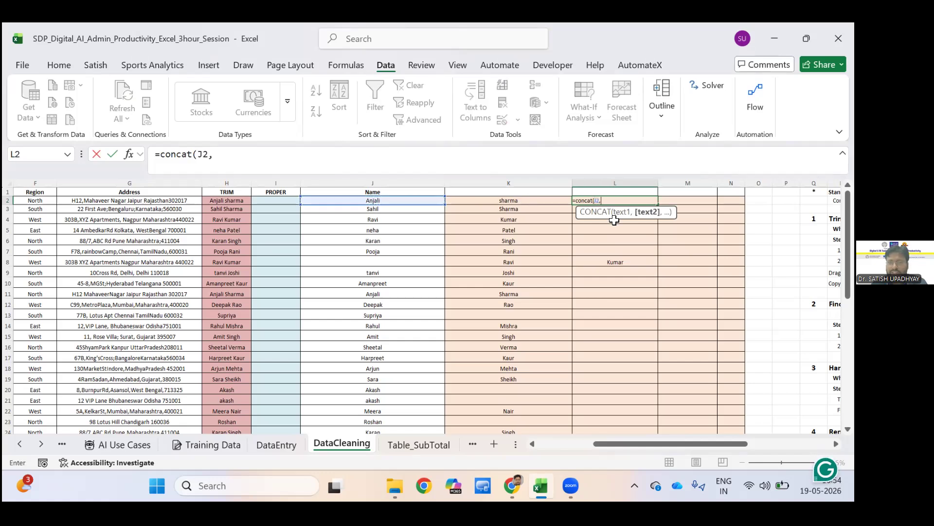
{"action": "key", "text": "Left"}
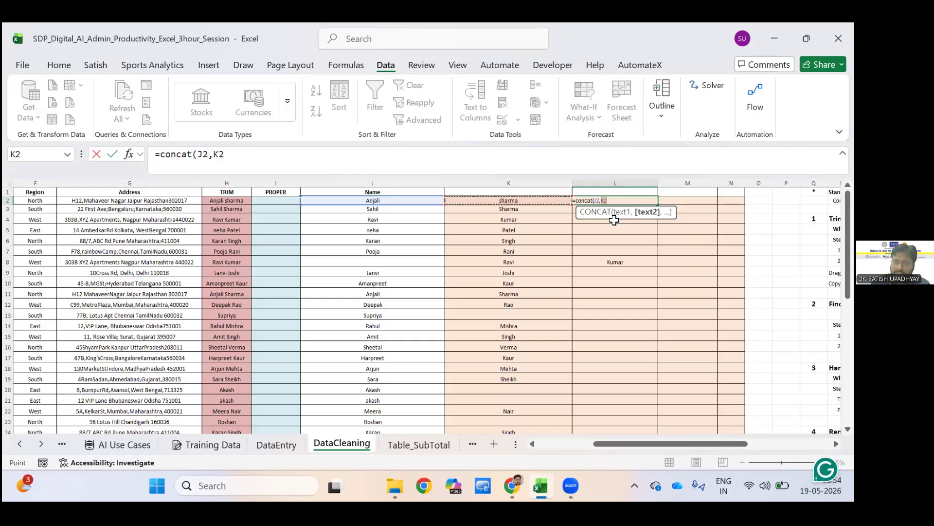
{"action": "key", "text": "Return"}
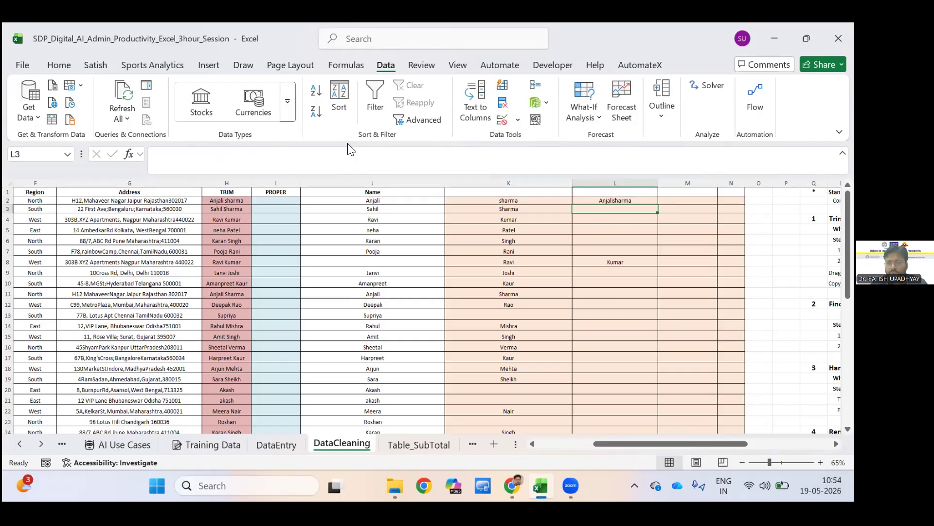
Add a space between the two names by changing the L2 formula to =CONCAT(J2," ",K2).
{"action": "key", "text": "Up"}
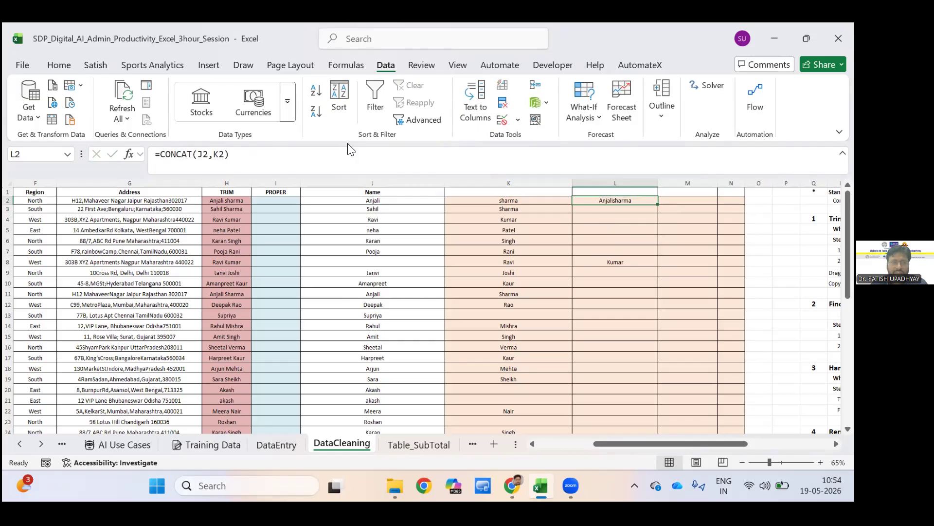
{"action": "left_click", "coordinate": [349, 149]}
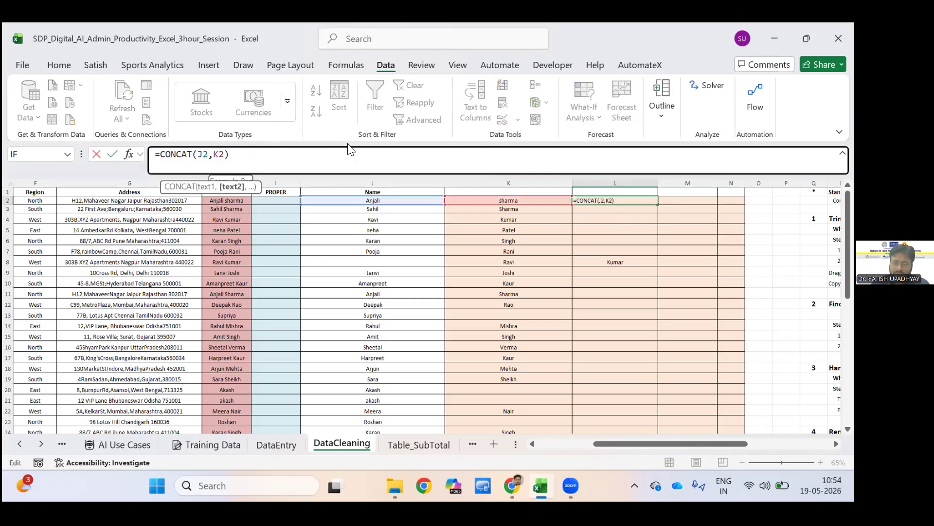
{"action": "type", "text": "\" "}
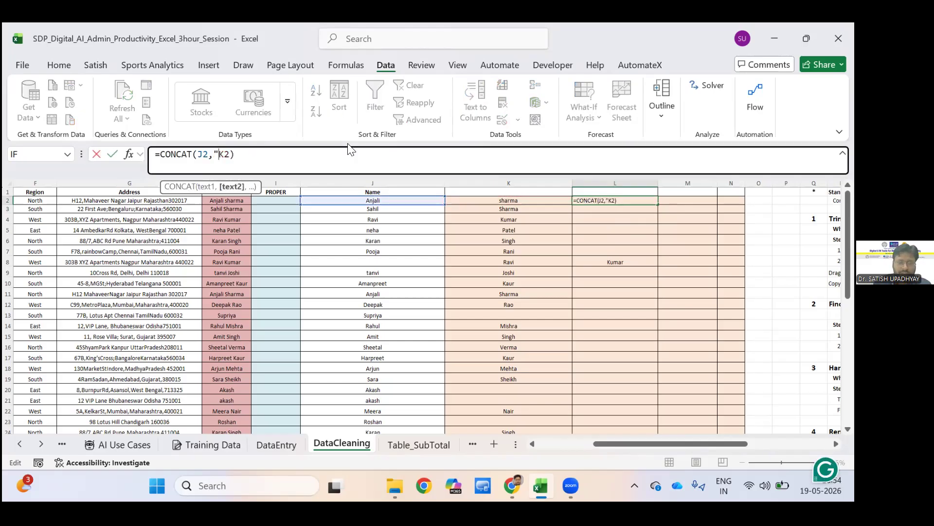
{"action": "type", "text": "\","}
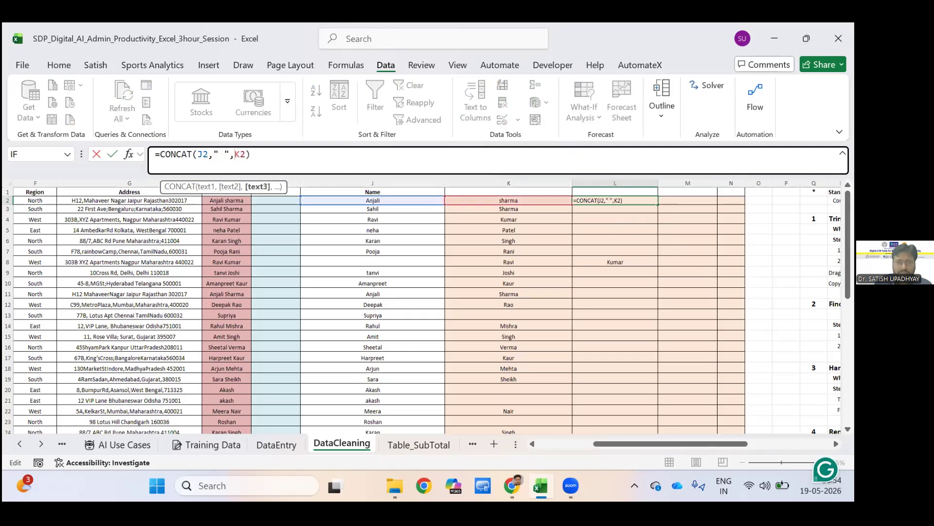
{"action": "key", "text": "Return"}
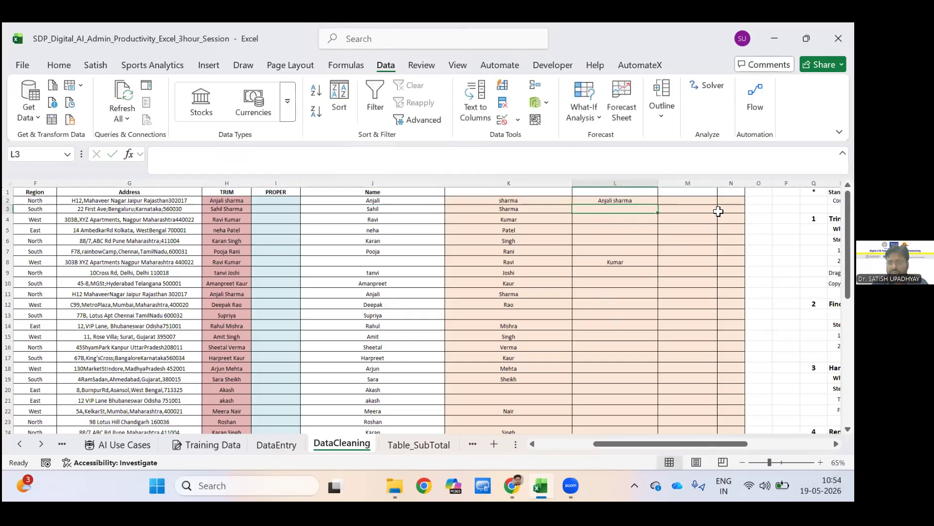
Display the L2 formula as text in cell M2 with =FORMULATEXT(L2).
{"action": "left_click", "coordinate": [688, 200]}
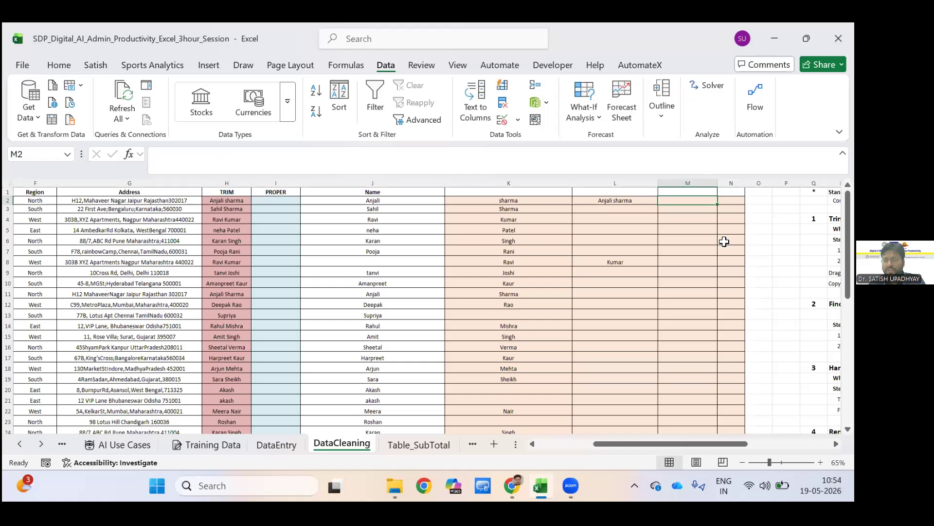
{"action": "scroll", "coordinate": [736, 218], "scroll_direction": "up", "scroll_amount": 3, "text": "ctrl"}
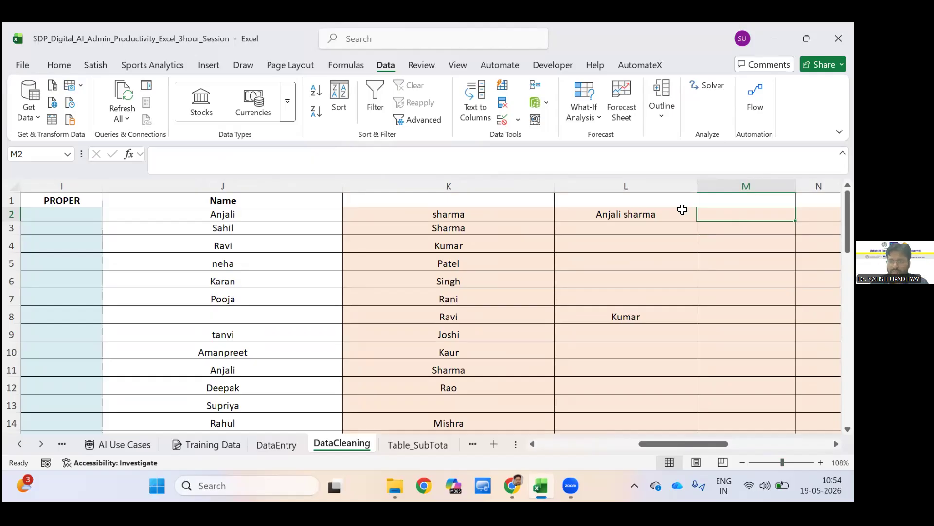
{"action": "key", "text": "Right"}
{"action": "key", "text": "Right"}
{"action": "key", "text": "Right"}
{"action": "key", "text": "Left"}
{"action": "key", "text": "Left"}
{"action": "key", "text": "Left"}
{"action": "key", "text": "Left"}
{"action": "key", "text": "Left"}
{"action": "key", "text": "Left"}
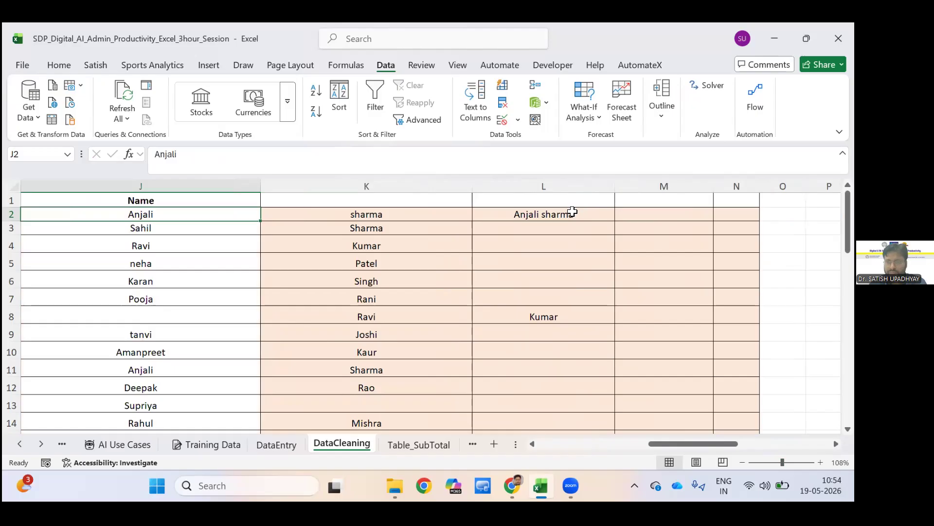
{"action": "left_click", "coordinate": [620, 214]}
{"action": "type", "text": "=for"}
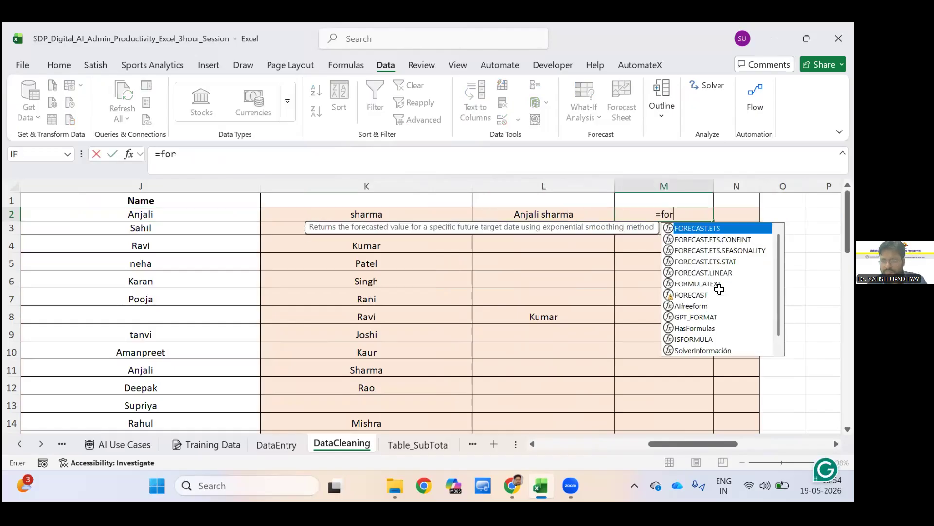
{"action": "double_click", "coordinate": [720, 287]}
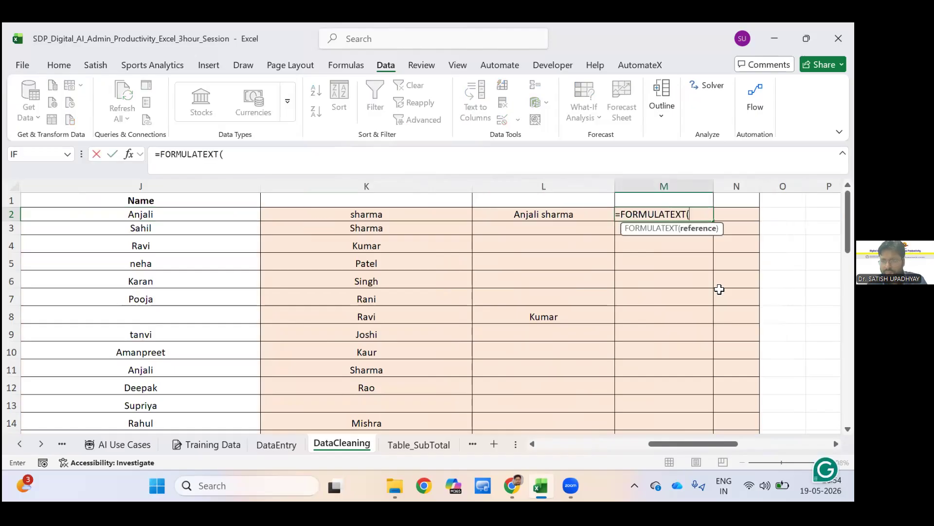
{"action": "key", "text": "Left"}
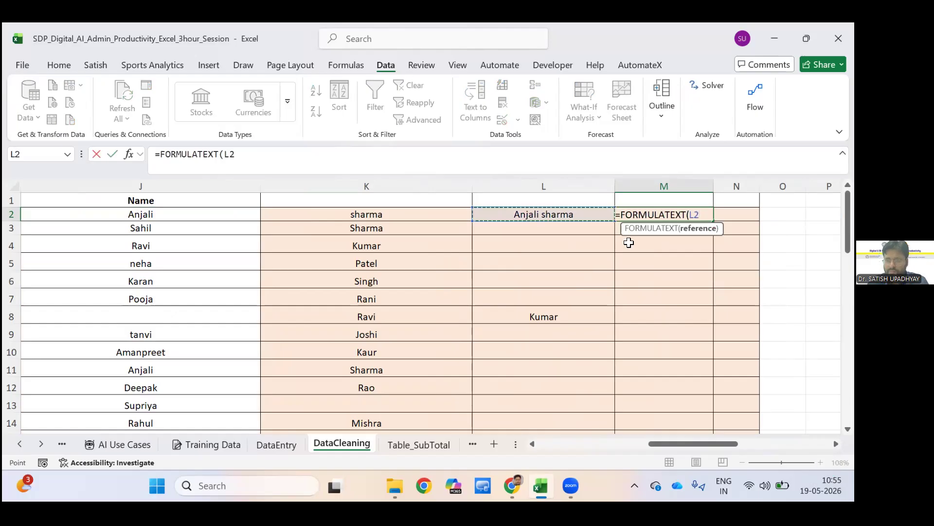
{"action": "key", "text": "Return"}
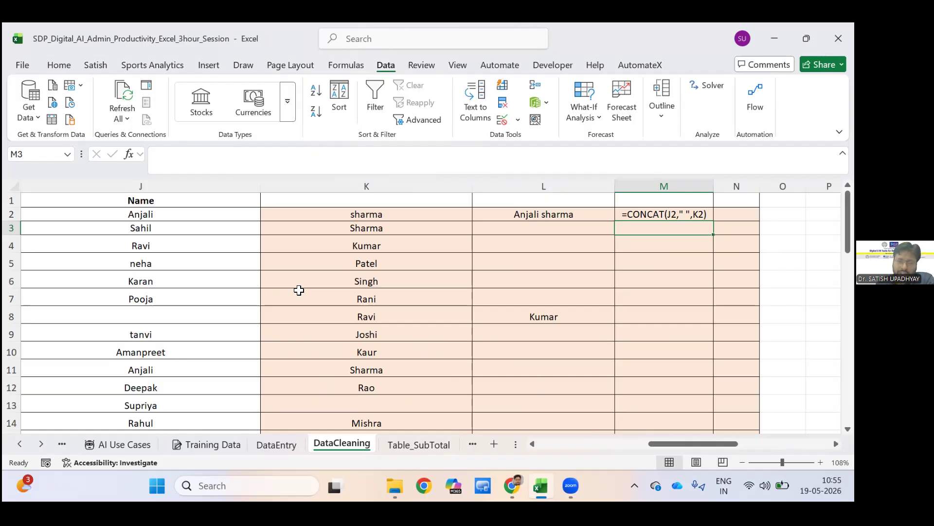
Examine the notes beside the data on standardizing text cases, trimming spaces and pasting as values.
{"action": "scroll", "coordinate": [177, 261], "scroll_direction": "right", "scroll_amount": 10}
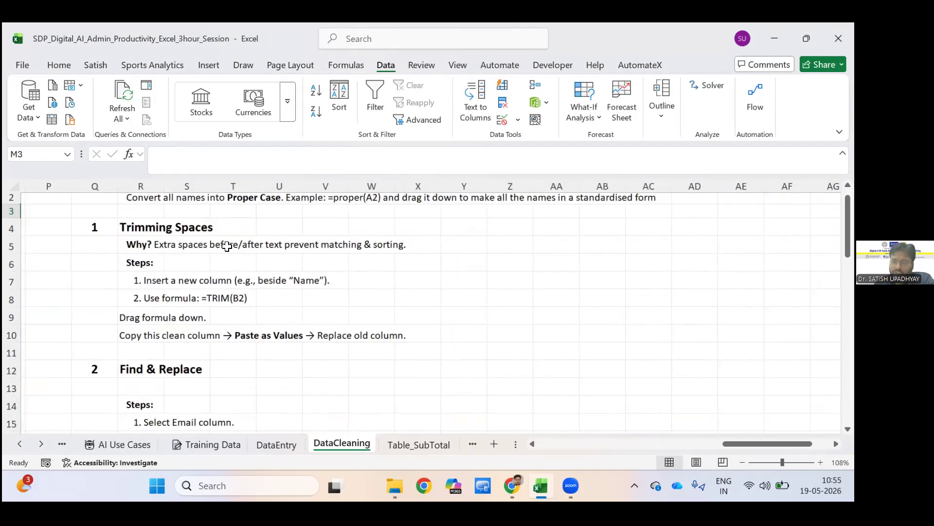
{"action": "scroll", "coordinate": [224, 245], "scroll_direction": "up", "scroll_amount": 1}
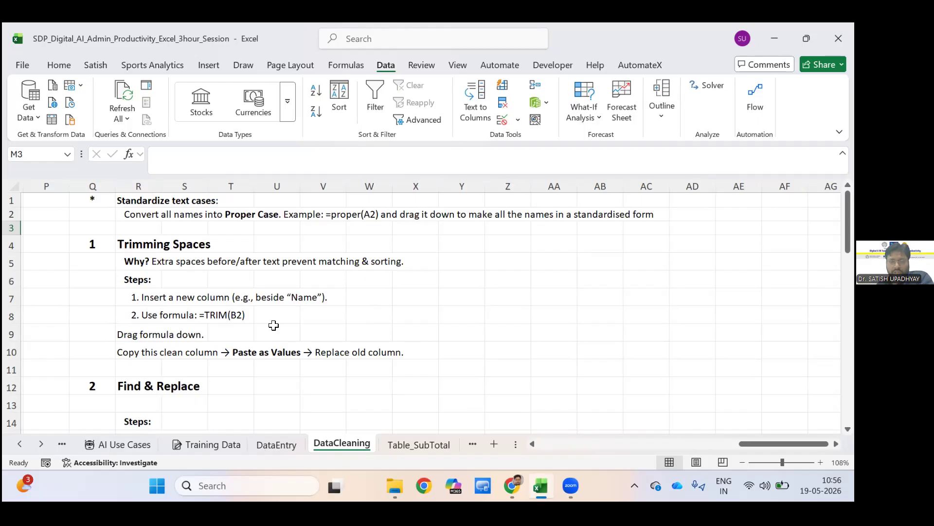
{"action": "key", "text": "ctrl+Page_Up"}
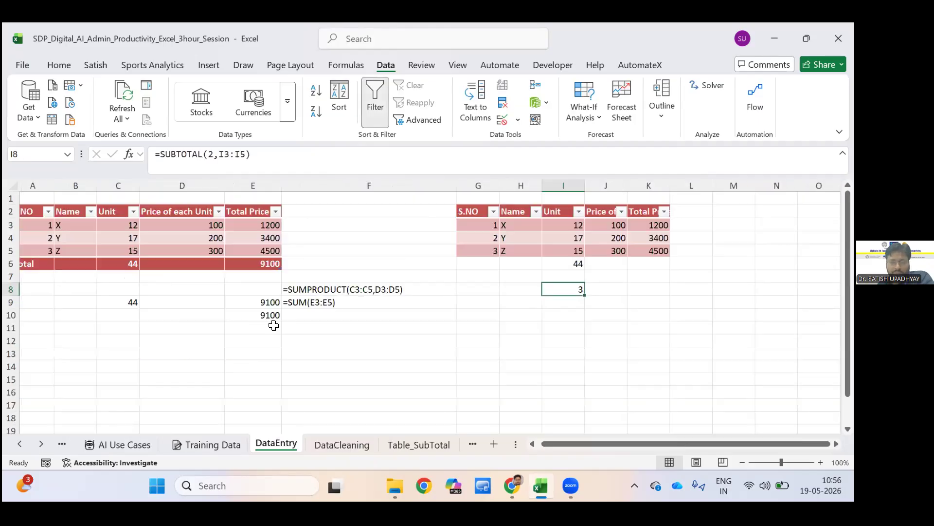
{"action": "key", "text": "ctrl+Page_Down"}
{"action": "left_click", "coordinate": [277, 332]}
{"action": "key", "text": "Left"}
{"action": "key", "text": "Left"}
{"action": "key", "text": "Left"}
{"action": "key", "text": "Left"}
{"action": "key", "text": "Left"}
{"action": "key", "text": "Left"}
{"action": "key", "text": "Left"}
{"action": "key", "text": "Left"}
{"action": "key", "text": "Left"}
{"action": "key", "text": "Left"}
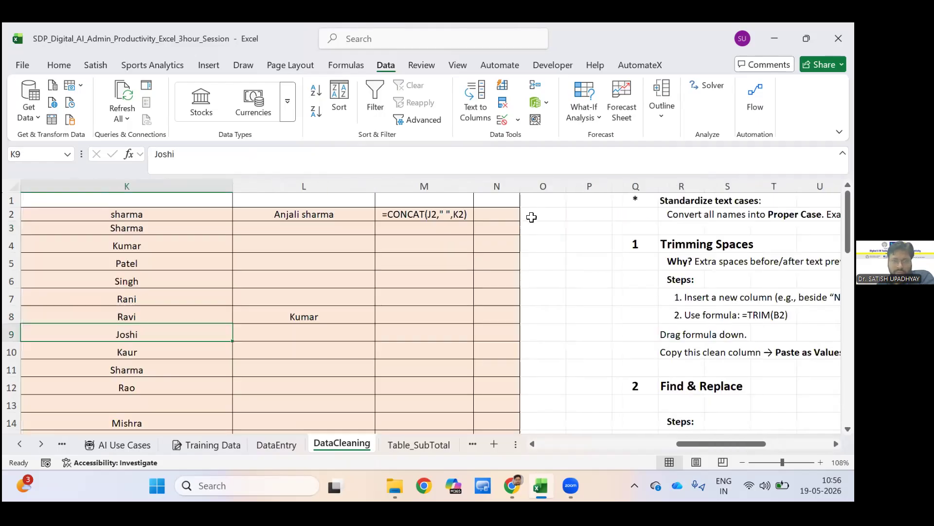
{"action": "left_click", "coordinate": [433, 209]}
{"action": "left_click", "coordinate": [311, 216]}
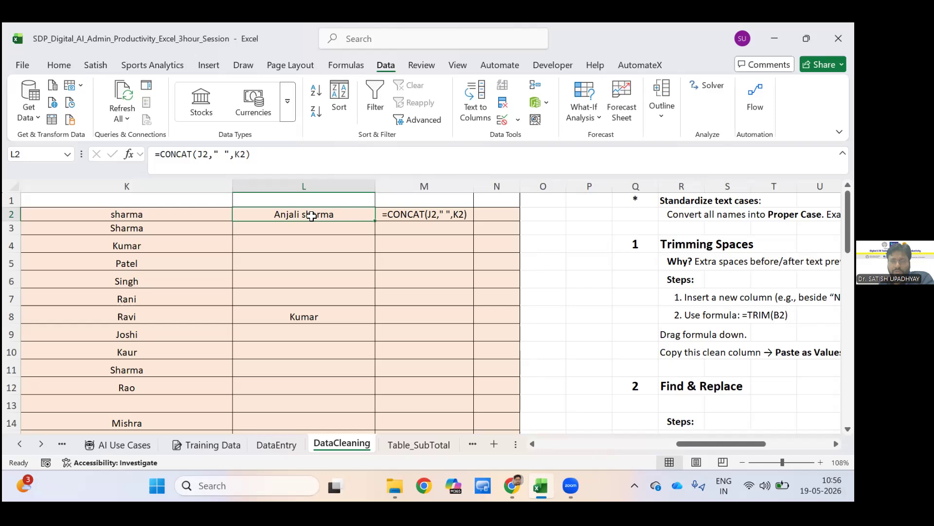
{"action": "key", "text": "Right"}
{"action": "key", "text": "Right"}
{"action": "key", "text": "Right"}
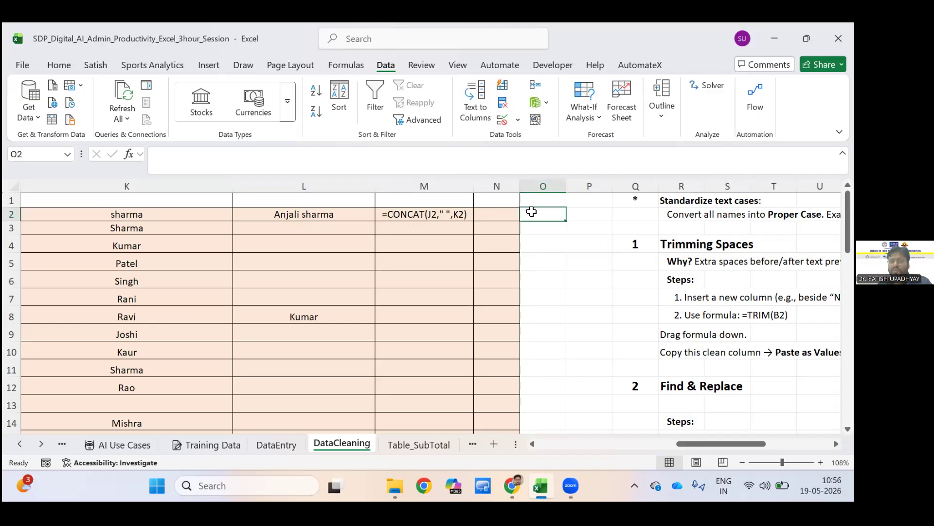
Copy the joined name in L2 and paste it into O2 through Paste Special with the All option.
{"action": "key", "text": "Left"}
{"action": "key", "text": "Left"}
{"action": "key", "text": "Left"}
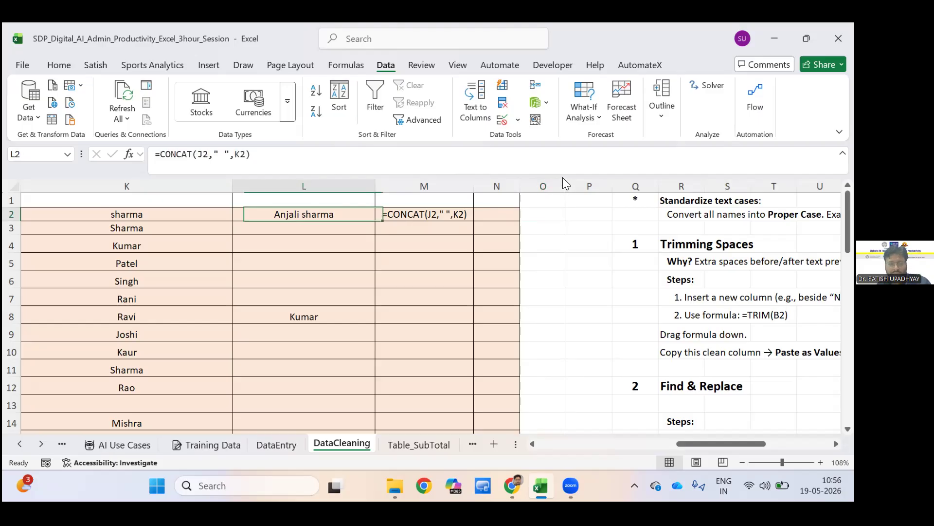
{"action": "key", "text": "ctrl+c"}
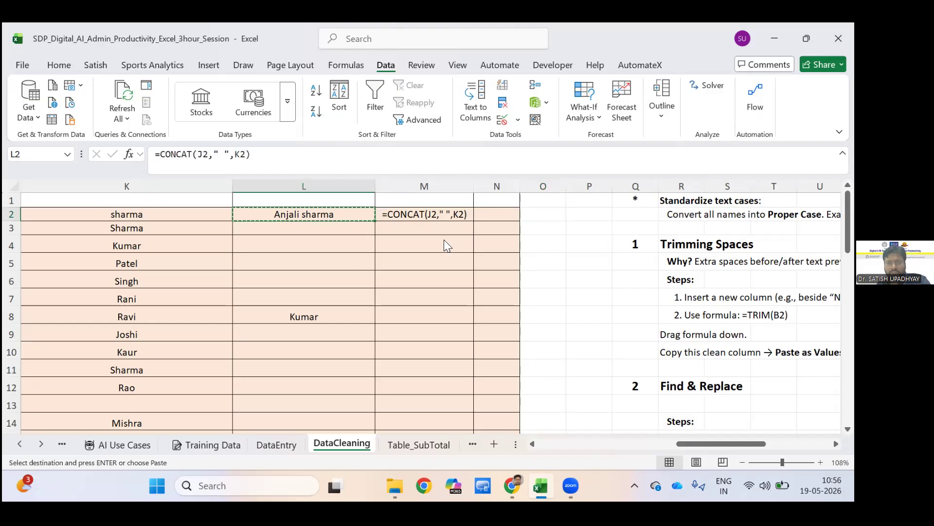
{"action": "left_click", "coordinate": [545, 216]}
{"action": "right_click", "coordinate": [540, 214]}
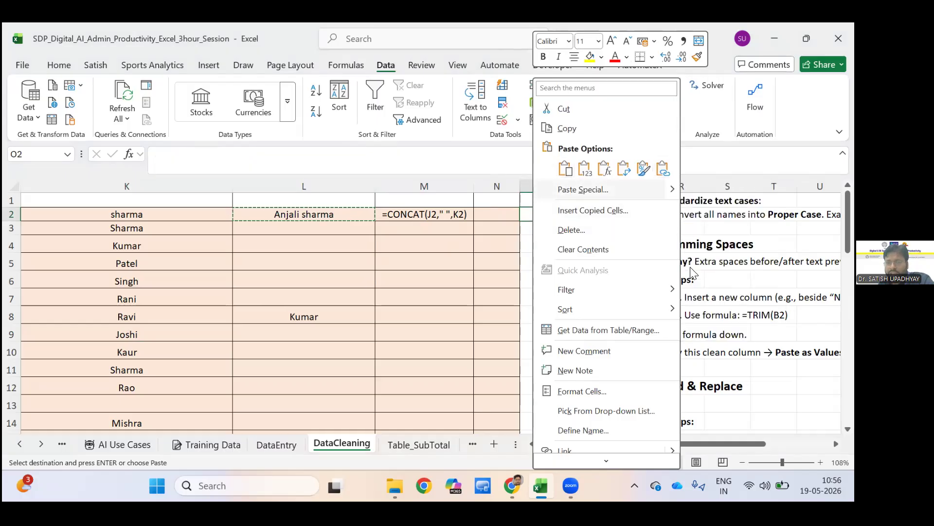
{"action": "mouse_move", "coordinate": [656, 182]}
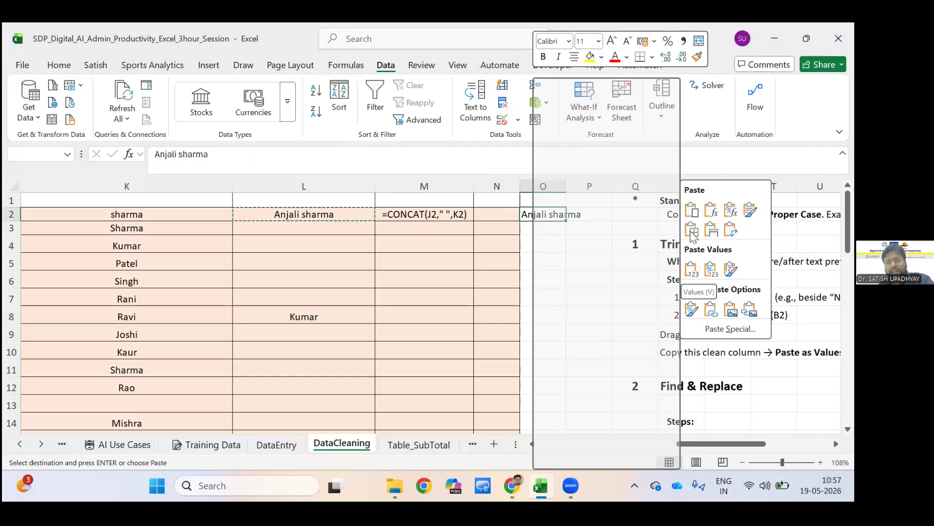
{"action": "left_click", "coordinate": [711, 310]}
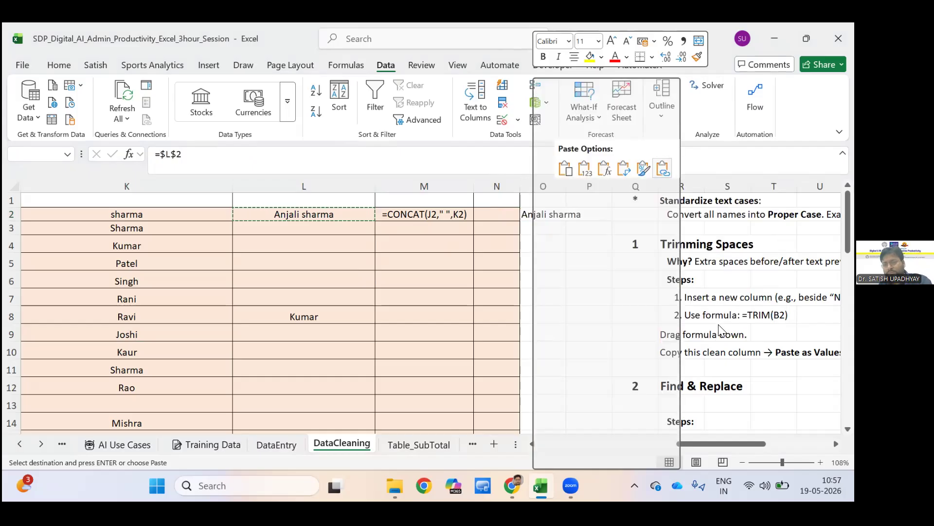
{"action": "mouse_move", "coordinate": [673, 189]}
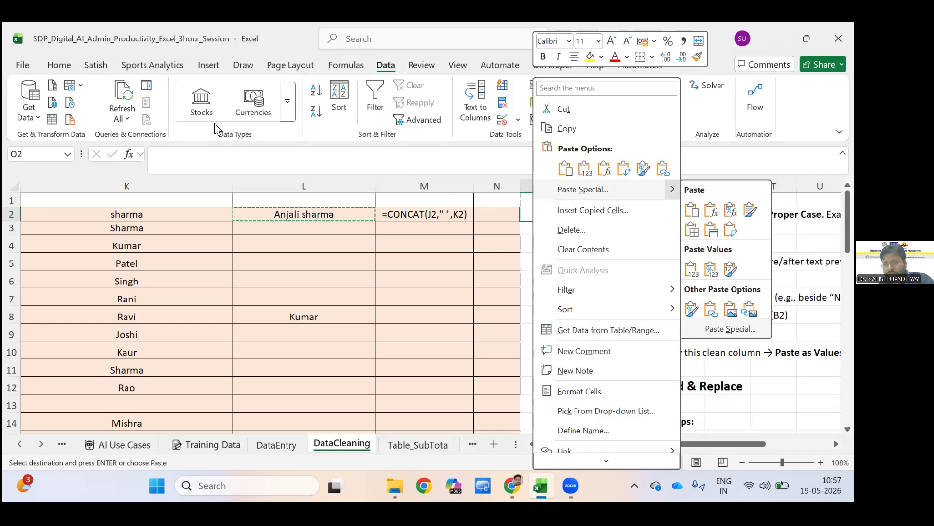
{"action": "key", "text": "Return"}
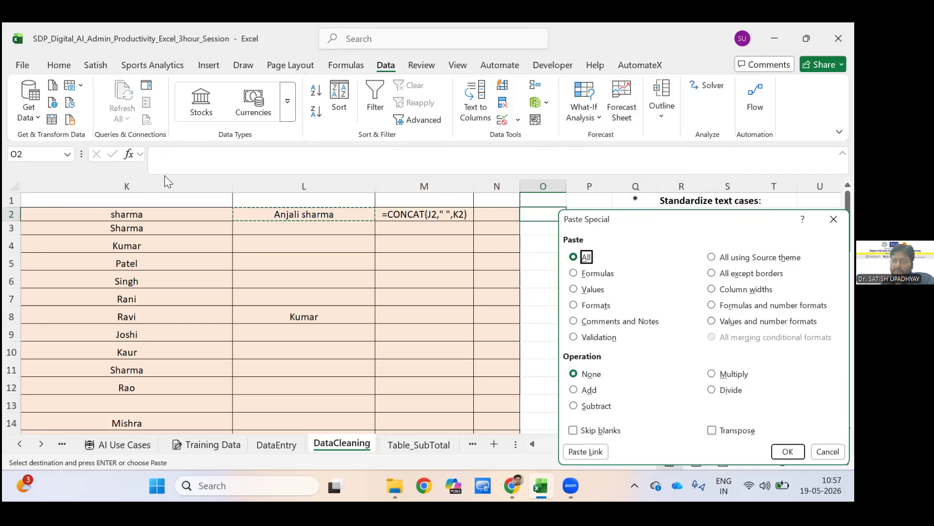
{"action": "left_click_drag", "start_coordinate": [688, 219], "coordinate": [234, 120]}
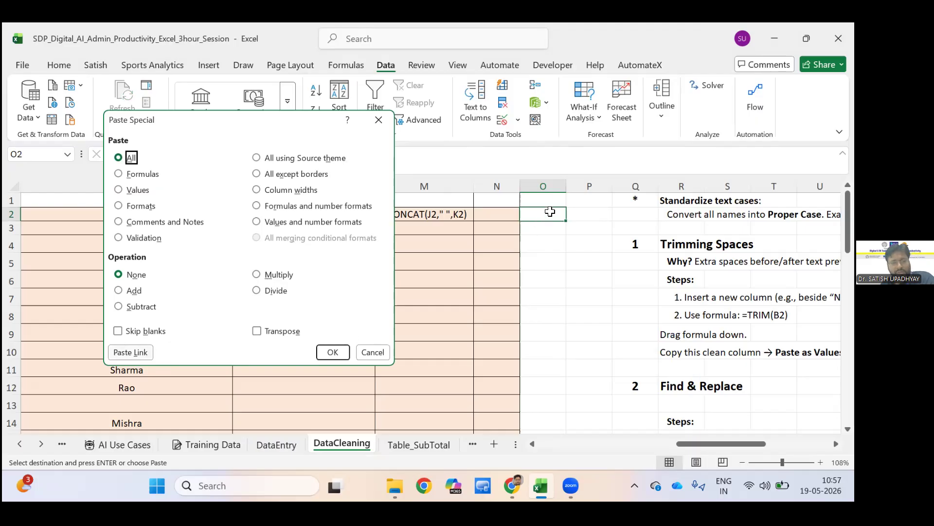
{"action": "key", "text": "Return"}
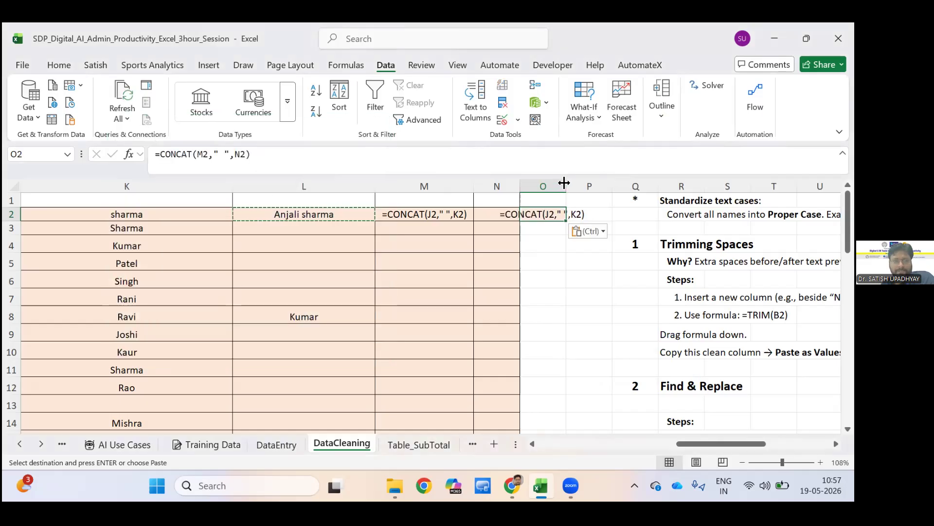
Paste the copied name into O2 again as values only and compare its content with the formula in L2.
{"action": "right_click", "coordinate": [559, 216]}
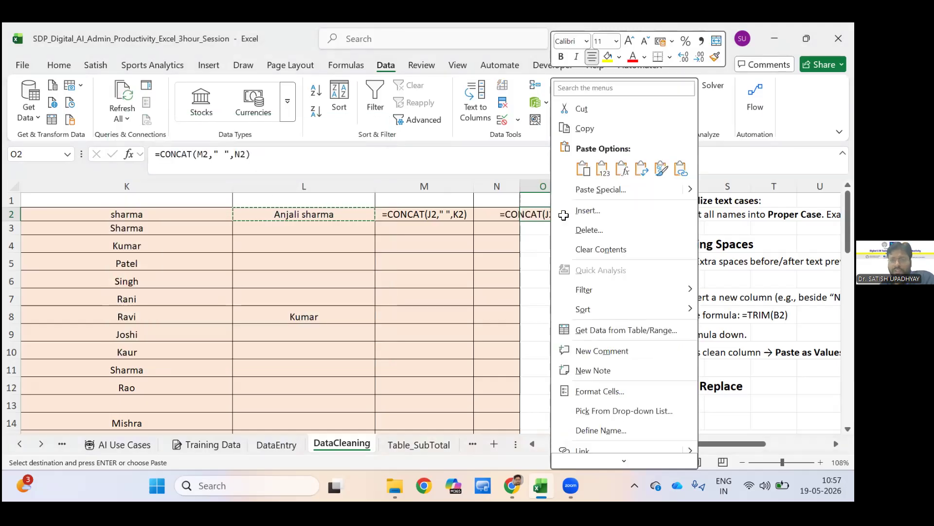
{"action": "left_click", "coordinate": [602, 168]}
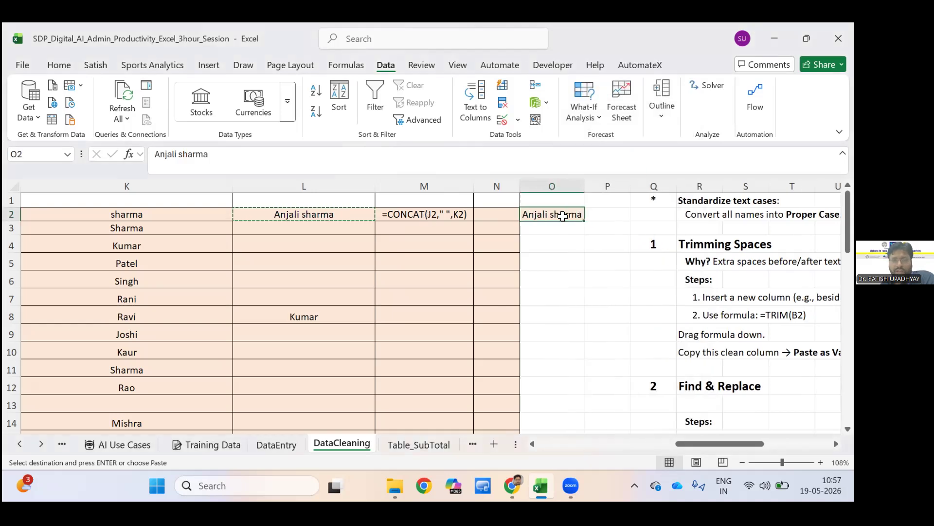
{"action": "key", "text": "Left"}
{"action": "key", "text": "Left"}
{"action": "key", "text": "Left"}
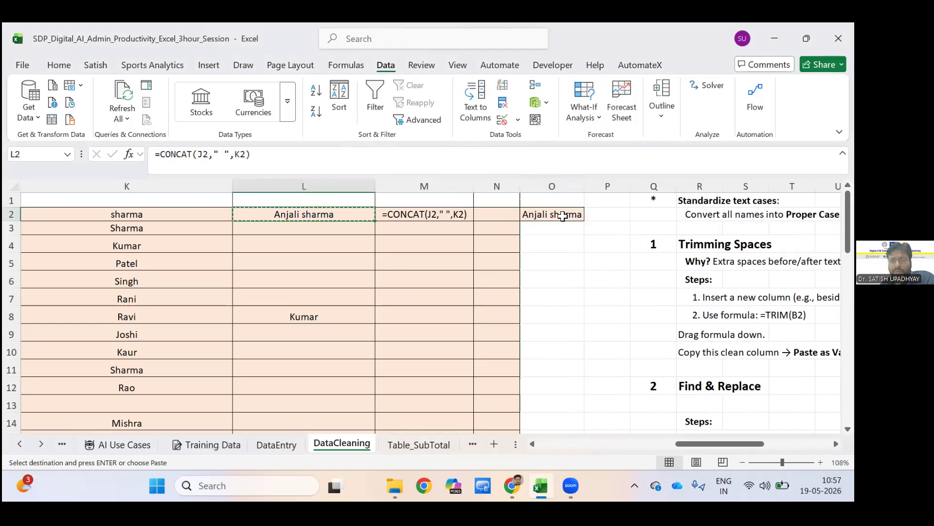
{"action": "left_click", "coordinate": [563, 215]}
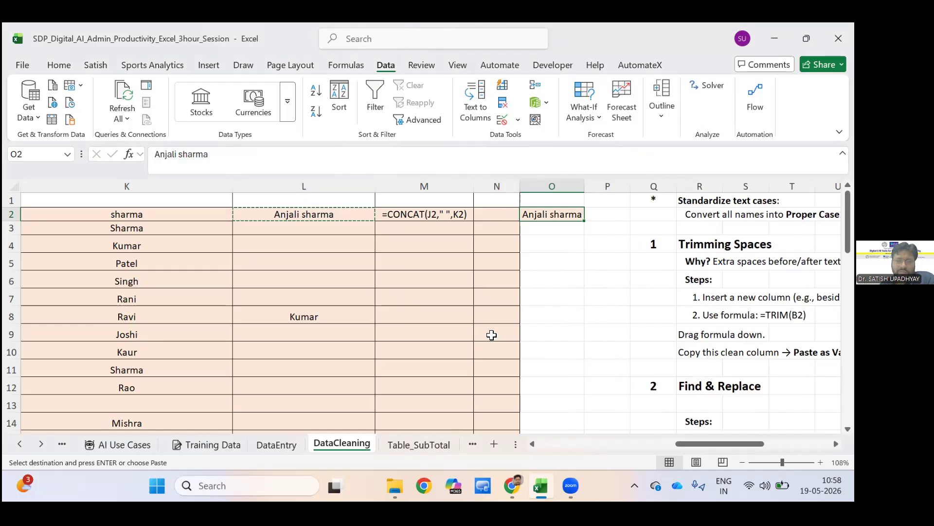
{"action": "left_click", "coordinate": [465, 334]}
{"action": "left_click", "coordinate": [500, 331]}
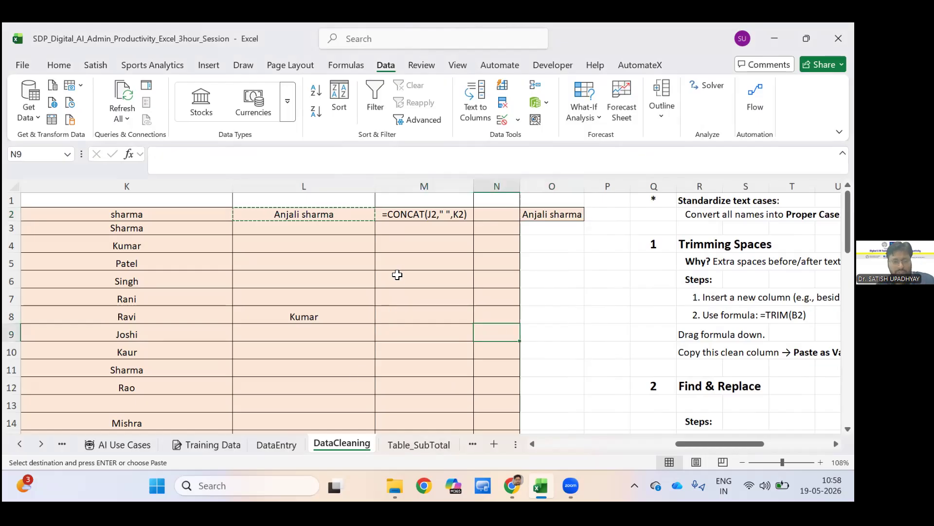
{"action": "key", "text": "Escape"}
Examine the cleaning notes beside the data on trimming spaces, Find & Replace, handling blanks and removing duplicates.
{"action": "key", "text": "Right"}
{"action": "key", "text": "Right"}
{"action": "key", "text": "Right"}
{"action": "key", "text": "Right"}
{"action": "key", "text": "Right"}
{"action": "key", "text": "Right"}
{"action": "key", "text": "Right"}
{"action": "key", "text": "Right"}
{"action": "key", "text": "Right"}
{"action": "key", "text": "Right"}
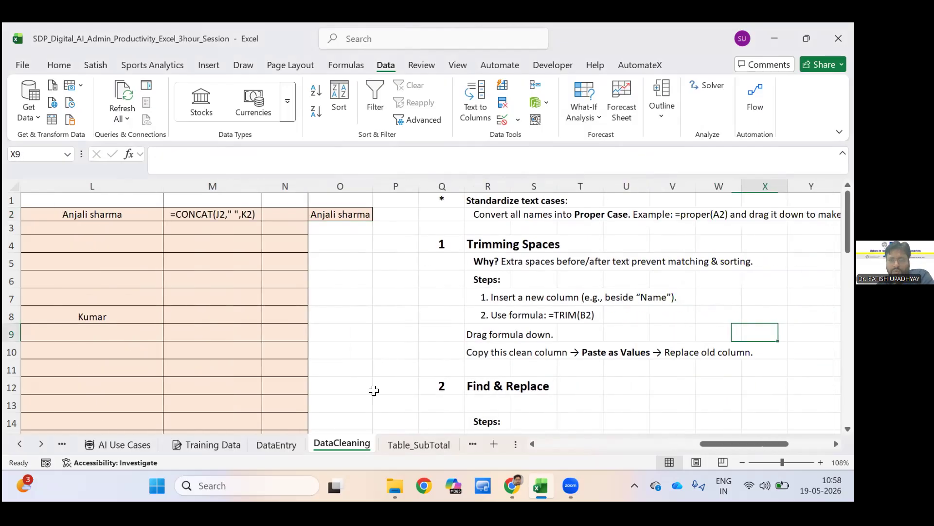
{"action": "key", "text": "Right"}
{"action": "key", "text": "Right"}
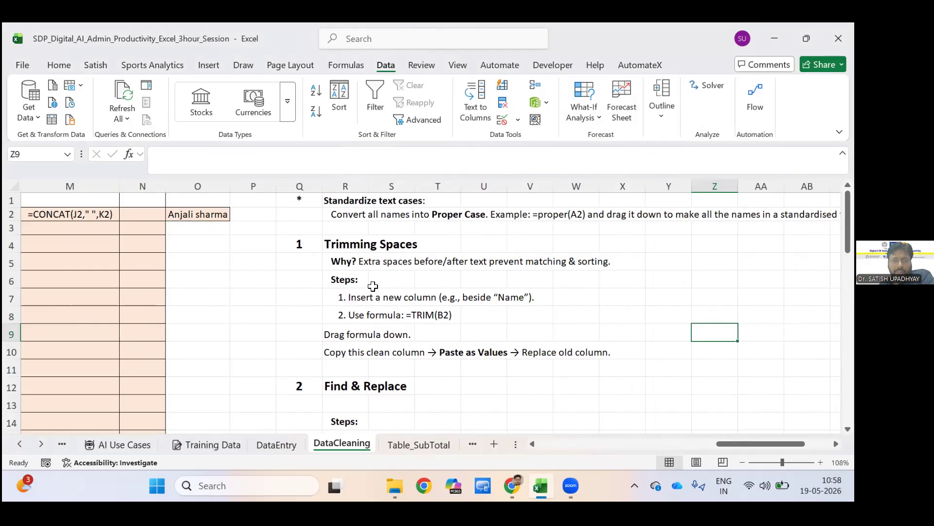
{"action": "scroll", "coordinate": [372, 283], "scroll_direction": "down", "scroll_amount": 2}
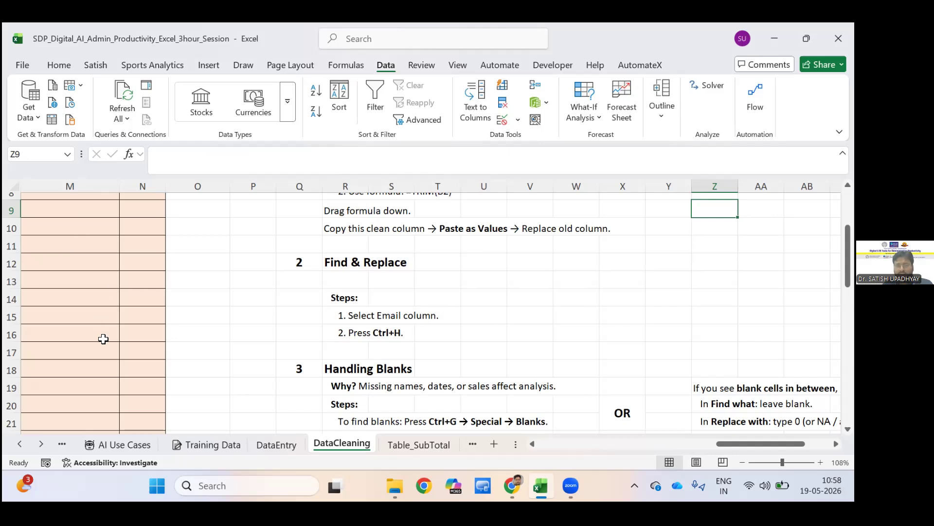
{"action": "scroll", "coordinate": [104, 339], "scroll_direction": "down", "scroll_amount": 2}
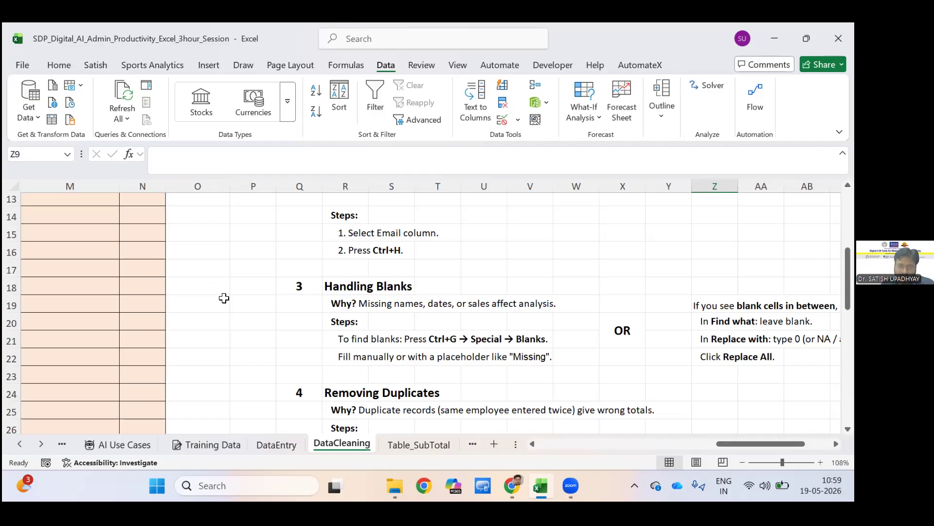
Return to the start of the employee table and compare the IDs and names in rows 2 and 11.
{"action": "left_click", "coordinate": [213, 369]}
{"action": "key", "text": "Left"}
{"action": "key", "text": "Left"}
{"action": "key", "text": "Left"}
{"action": "key", "text": "Left"}
{"action": "key", "text": "Left"}
{"action": "key", "text": "Left"}
{"action": "key", "text": "Left"}
{"action": "key", "text": "Left"}
{"action": "key", "text": "Left"}
{"action": "key", "text": "Left"}
{"action": "key", "text": "Left"}
{"action": "key", "text": "Left"}
{"action": "key", "text": "Left"}
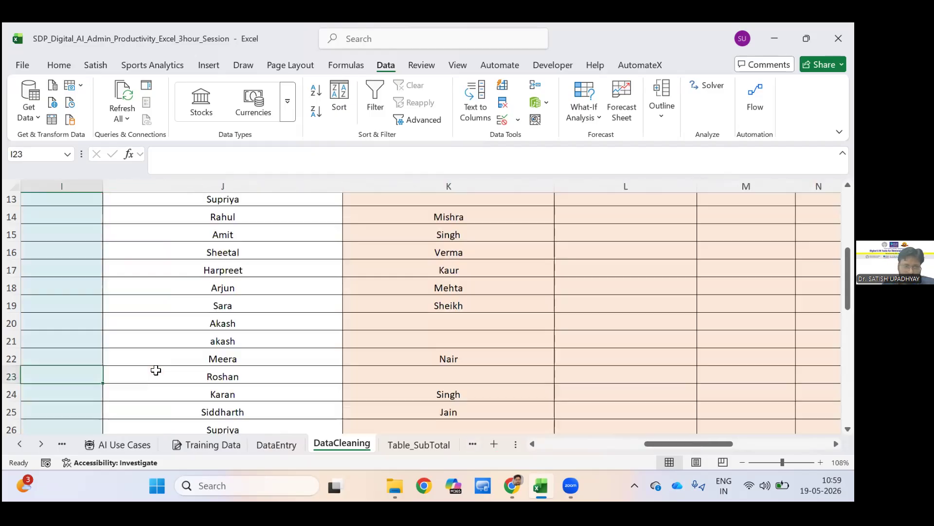
{"action": "key", "text": "Left"}
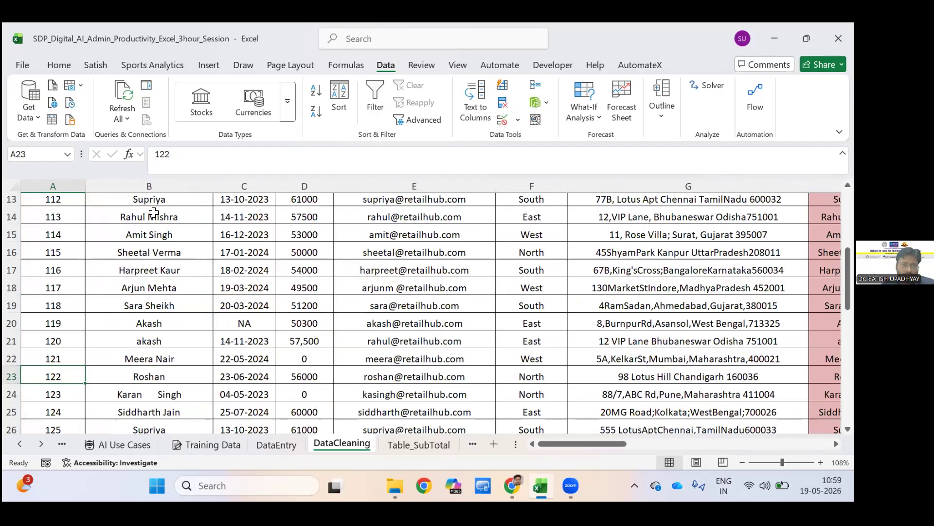
{"action": "scroll", "coordinate": [63, 369], "scroll_direction": "up", "scroll_amount": 4}
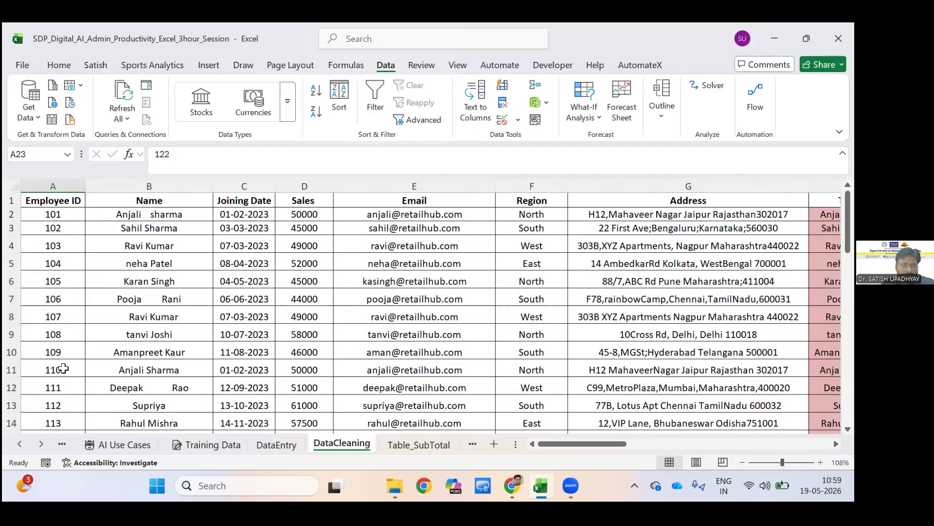
{"action": "left_click", "coordinate": [90, 369]}
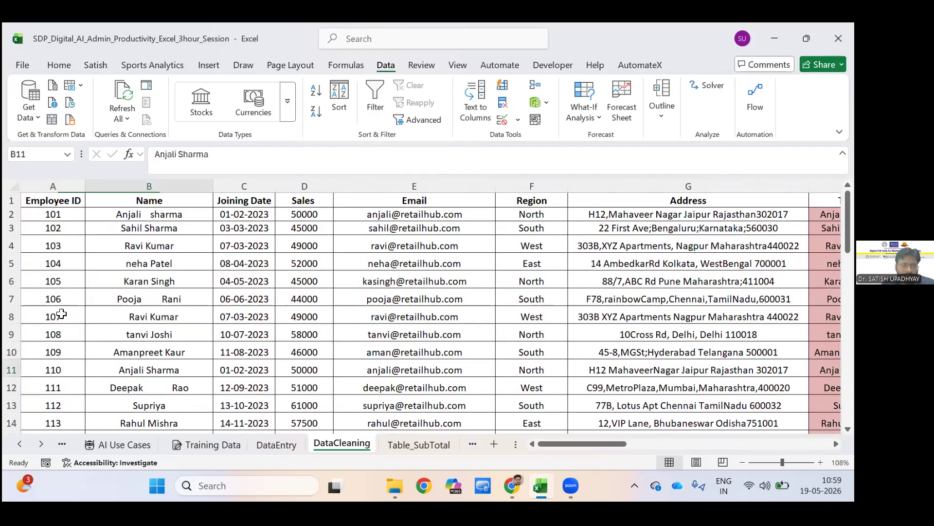
{"action": "left_click", "coordinate": [88, 214]}
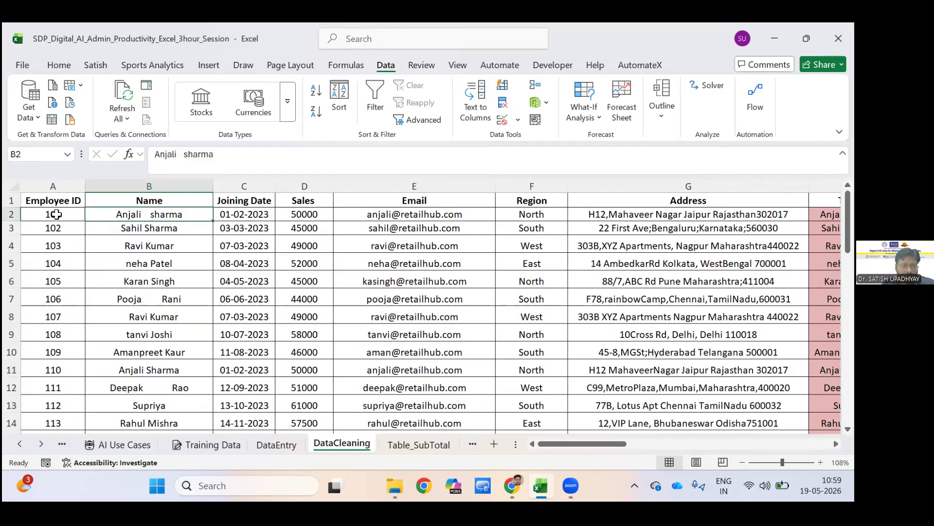
{"action": "left_click", "coordinate": [73, 369]}
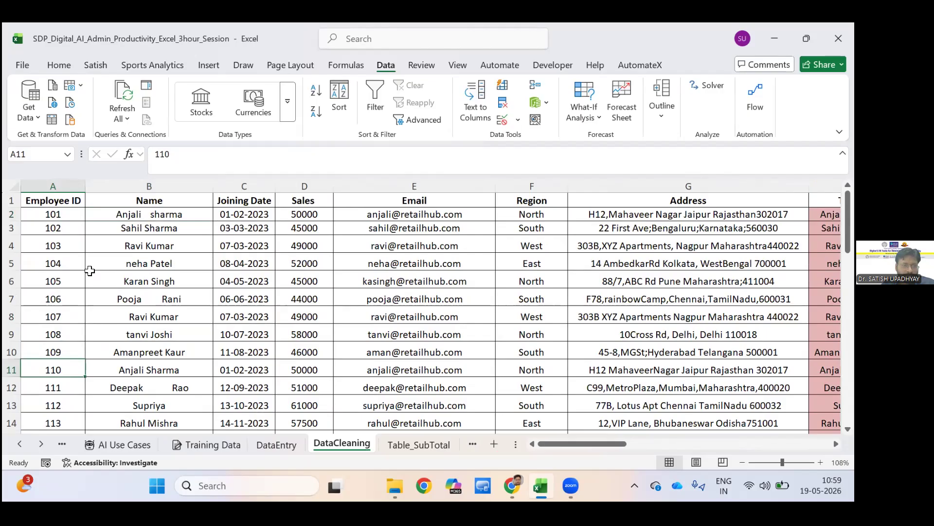
{"action": "left_click", "coordinate": [83, 218]}
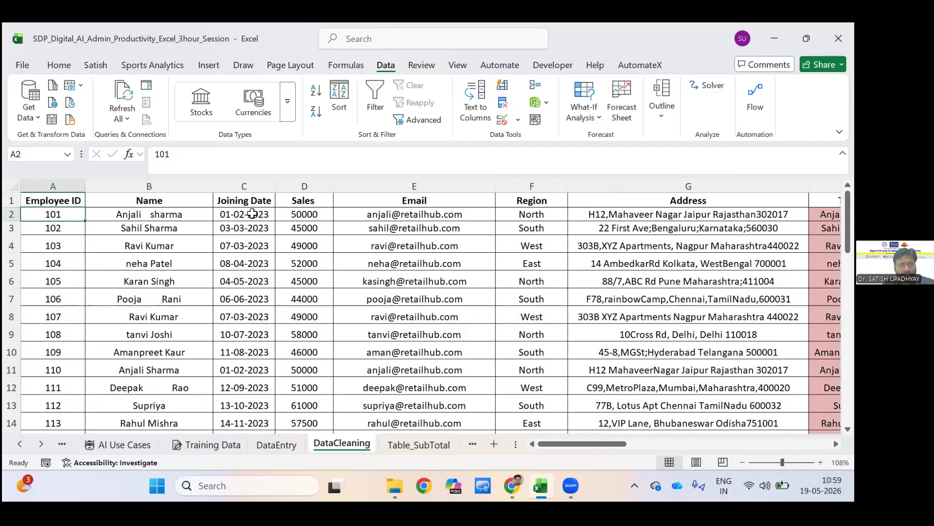
Compare the joining date, sales, email, region and address entries of rows 2 and 11 for duplicate data.
{"action": "left_click", "coordinate": [252, 369]}
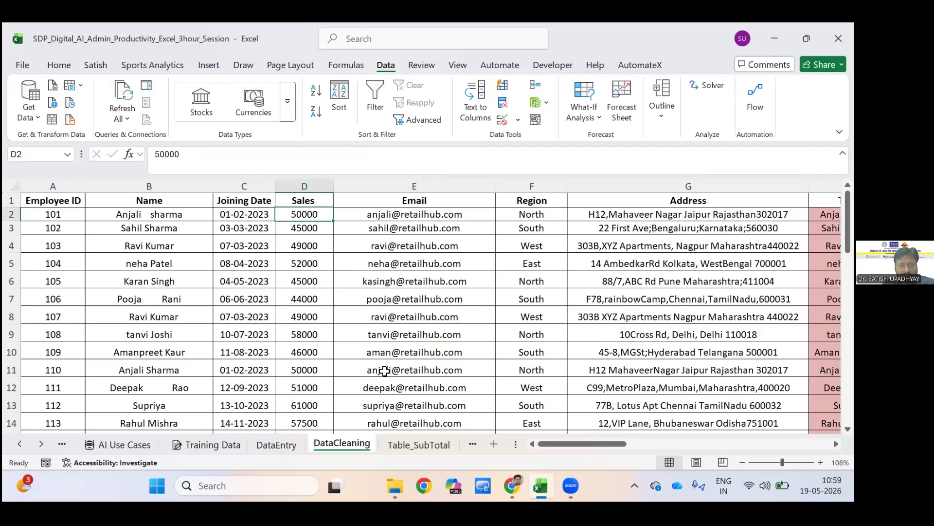
{"action": "left_click", "coordinate": [385, 371]}
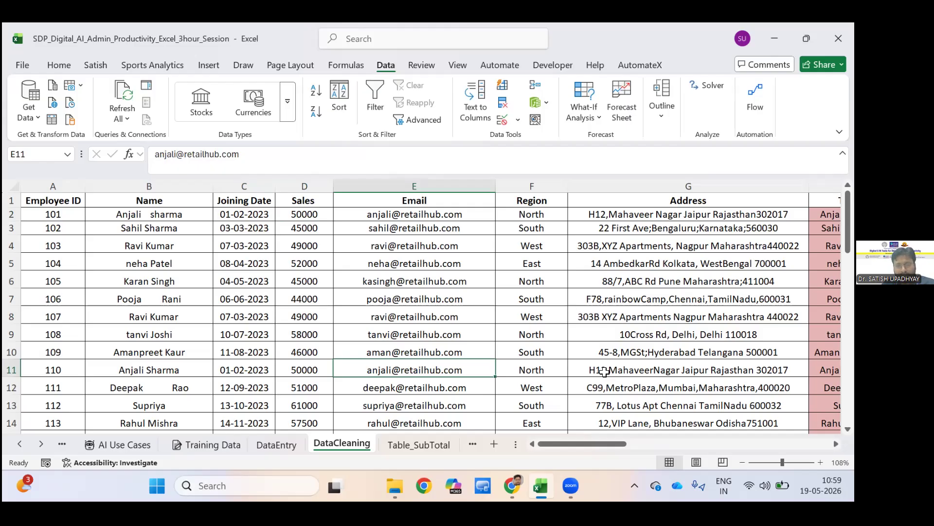
{"action": "key", "text": "Right"}
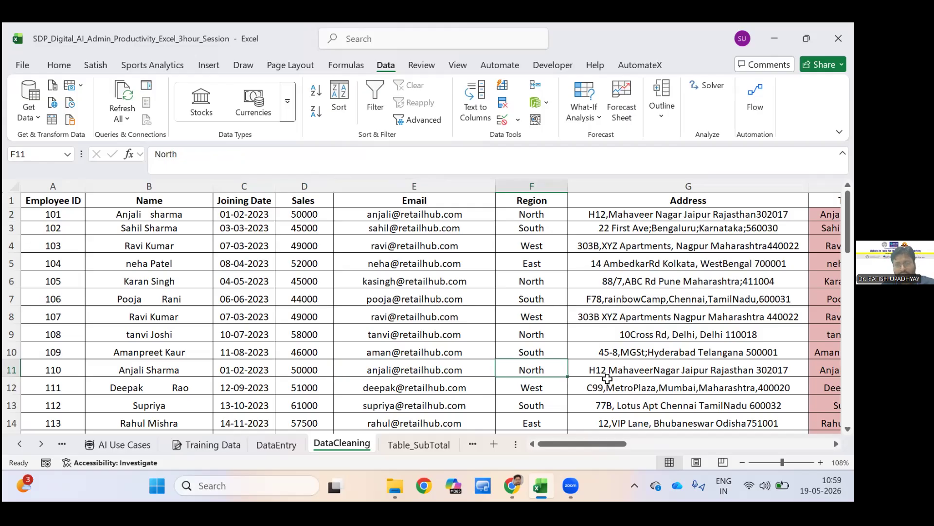
{"action": "key", "text": "Right"}
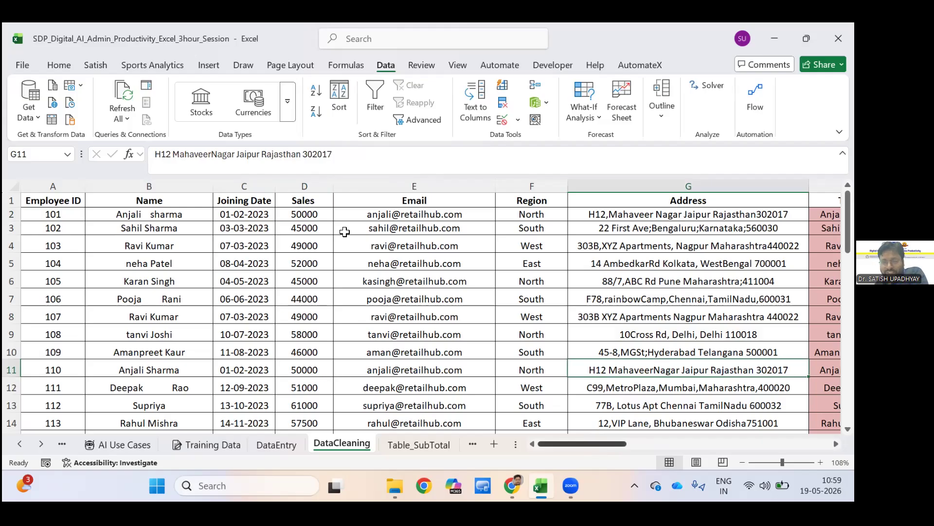
{"action": "scroll", "coordinate": [414, 378], "scroll_direction": "right", "scroll_amount": 5}
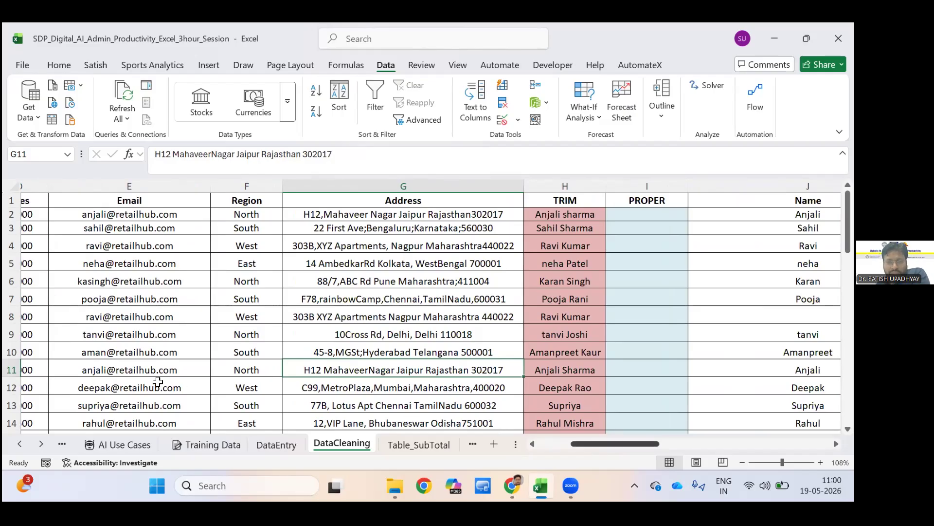
{"action": "scroll", "coordinate": [131, 353], "scroll_direction": "left", "scroll_amount": 3}
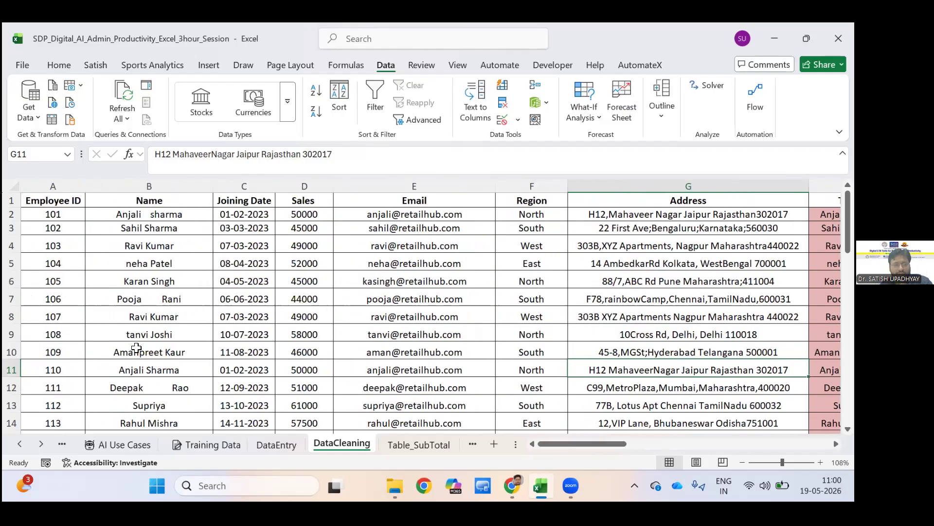
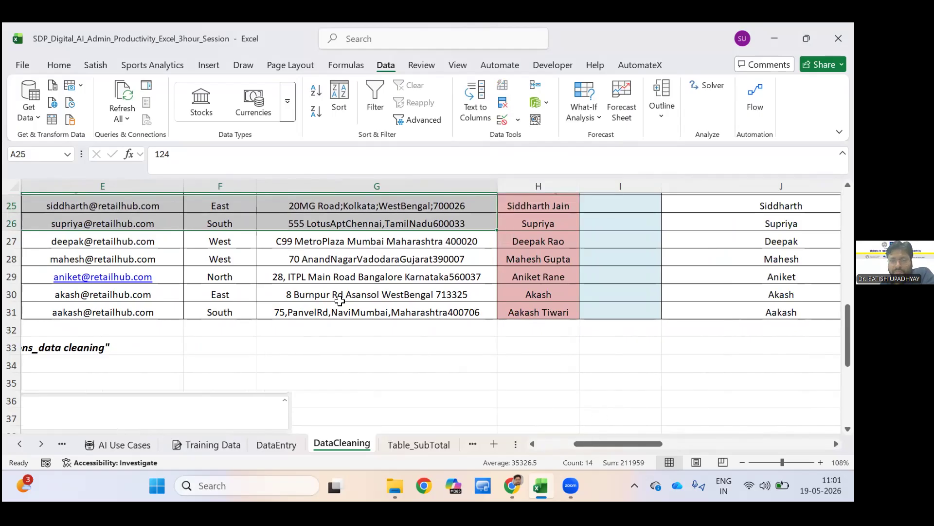
Clear the pasted name from cell O2 on the DataCleaning sheet.
{"action": "left_click", "coordinate": [341, 345]}
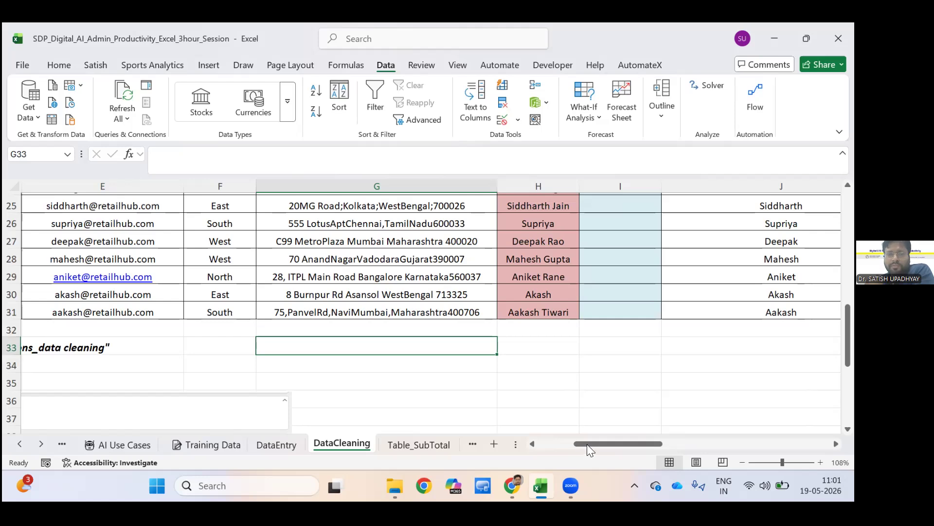
{"action": "key", "text": "Up"}
{"action": "key", "text": "Up"}
{"action": "key", "text": "Up"}
{"action": "scroll", "coordinate": [621, 438], "scroll_direction": "up", "scroll_amount": 8}
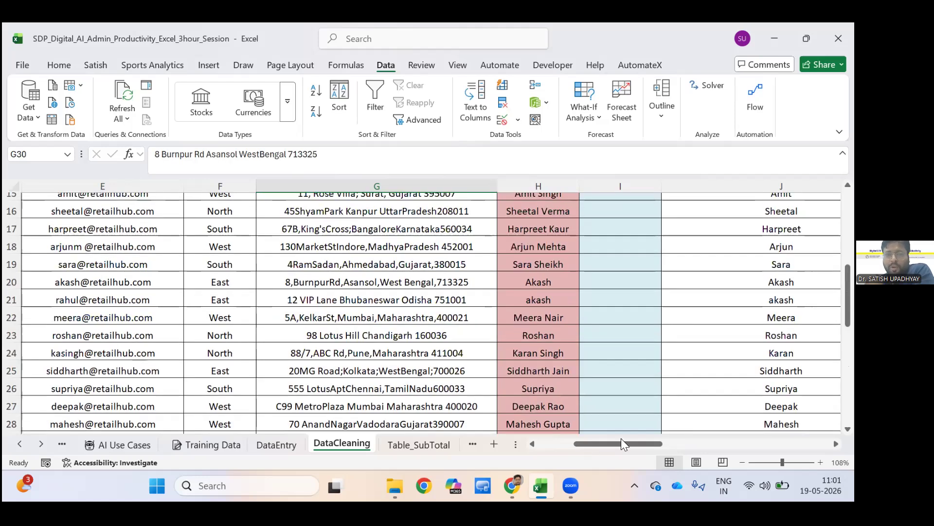
{"action": "scroll", "coordinate": [621, 438], "scroll_direction": "up", "scroll_amount": 1}
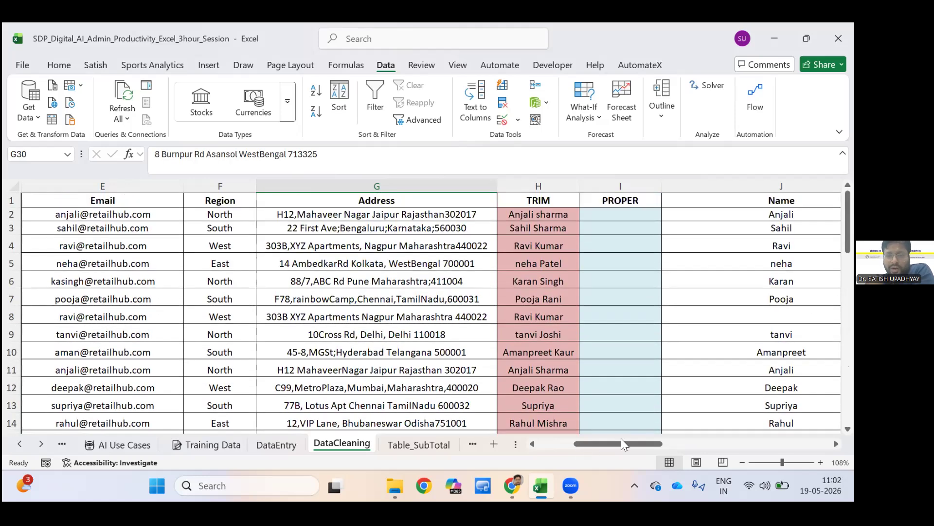
{"action": "left_click_drag", "start_coordinate": [621, 440], "coordinate": [678, 440]}
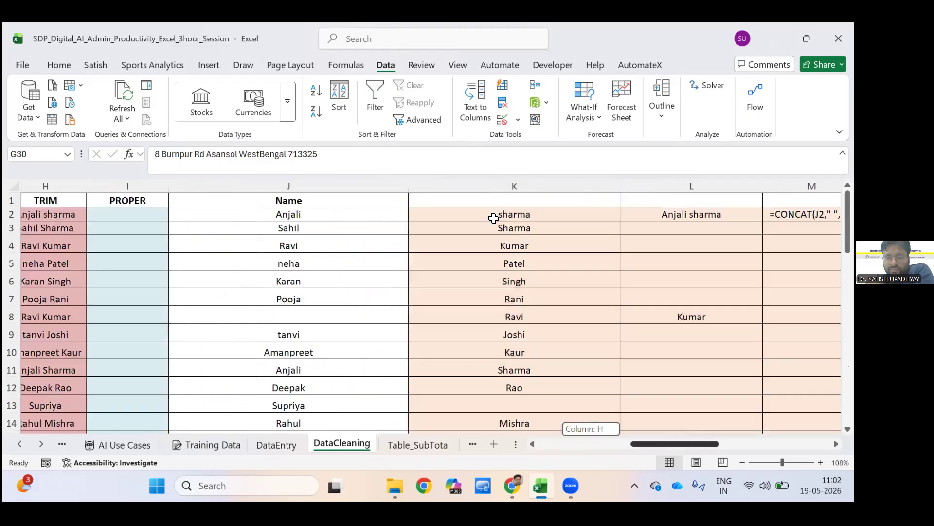
{"action": "scroll", "coordinate": [495, 218], "scroll_direction": "right", "scroll_amount": 5}
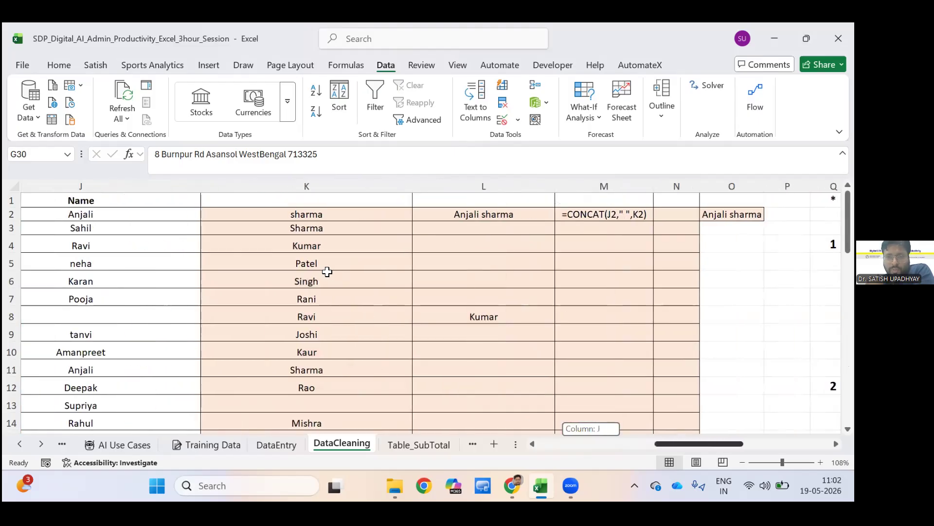
{"action": "scroll", "coordinate": [71, 197], "scroll_direction": "right", "scroll_amount": 2}
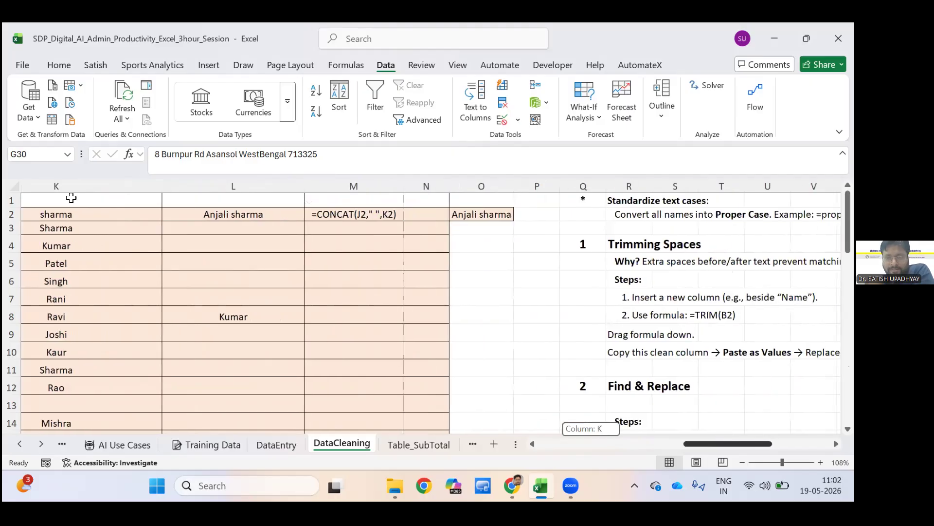
{"action": "left_click", "coordinate": [481, 214]}
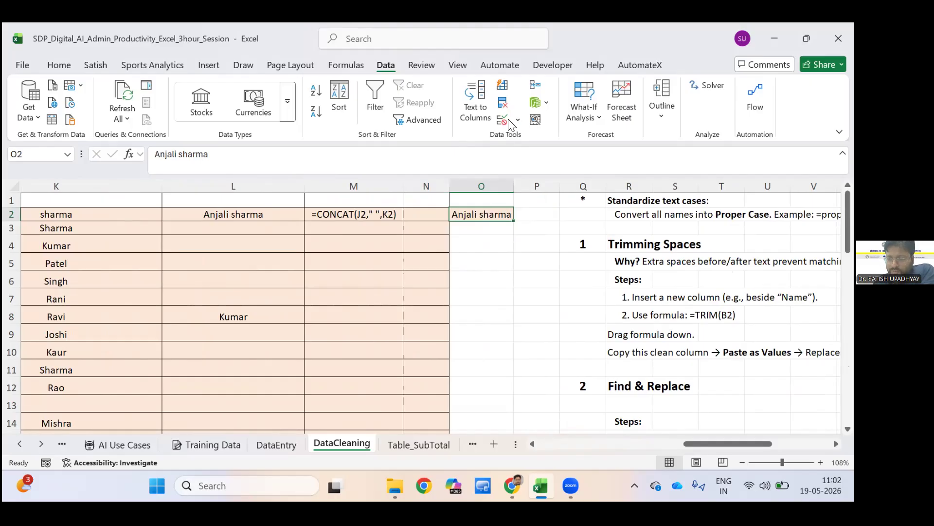
{"action": "key", "text": "Delete"}
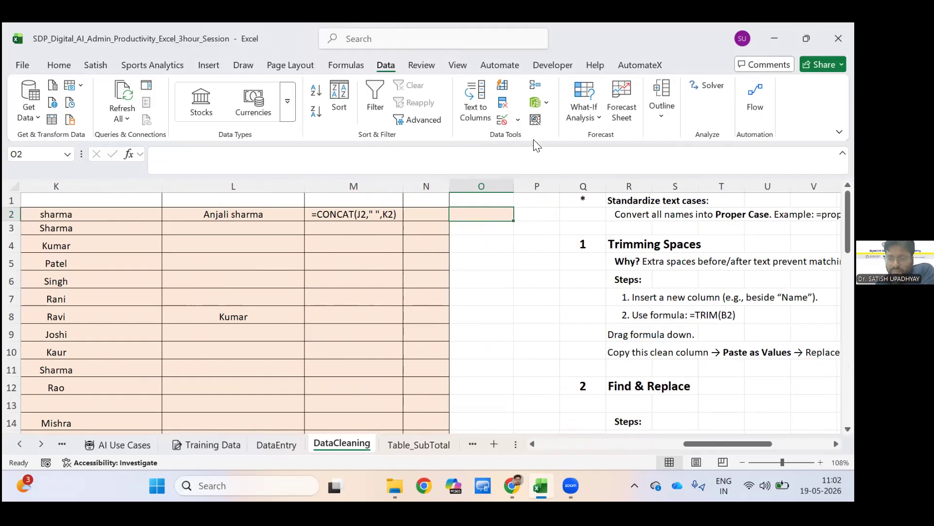
Start a data validation rule for O2 that allows a List with an in-cell dropdown.
{"action": "left_click", "coordinate": [518, 119]}
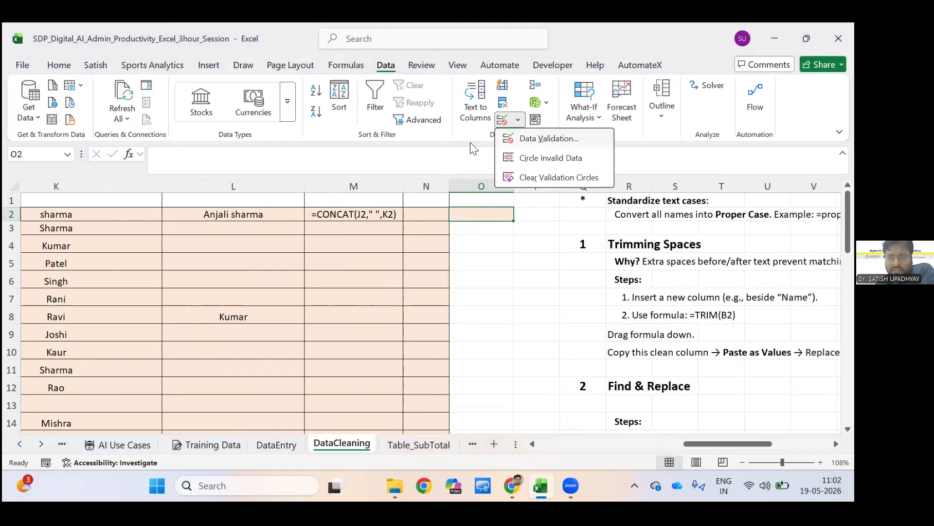
{"action": "left_click", "coordinate": [530, 139]}
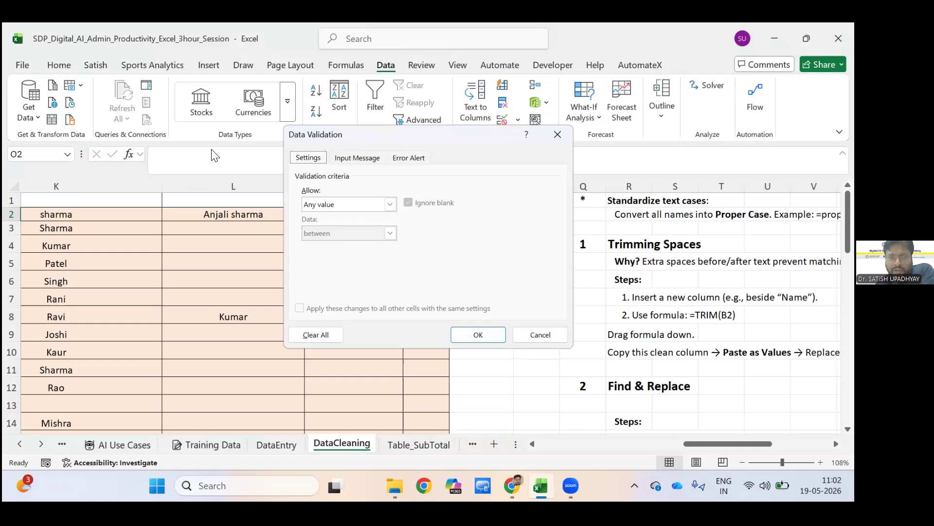
{"action": "left_click_drag", "start_coordinate": [418, 134], "coordinate": [288, 133]}
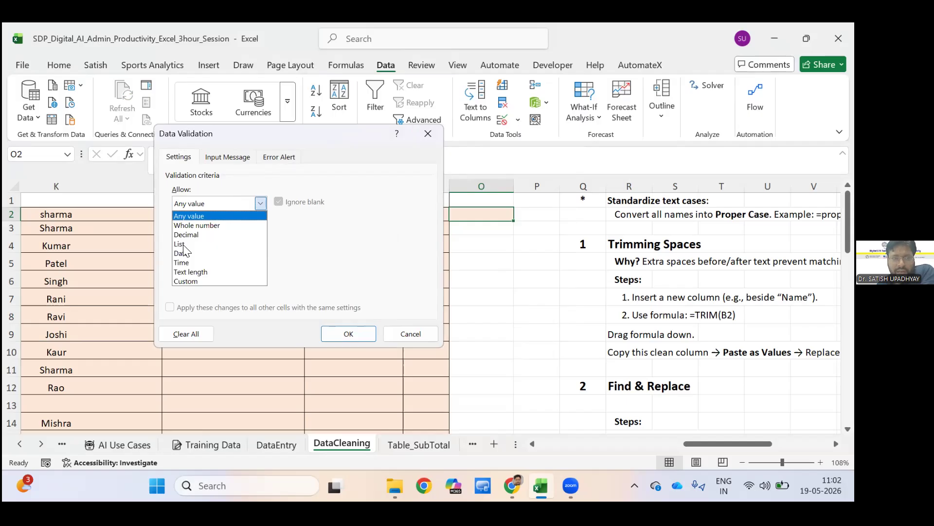
{"action": "key", "text": "Down"}
{"action": "key", "text": "Down"}
{"action": "key", "text": "Down"}
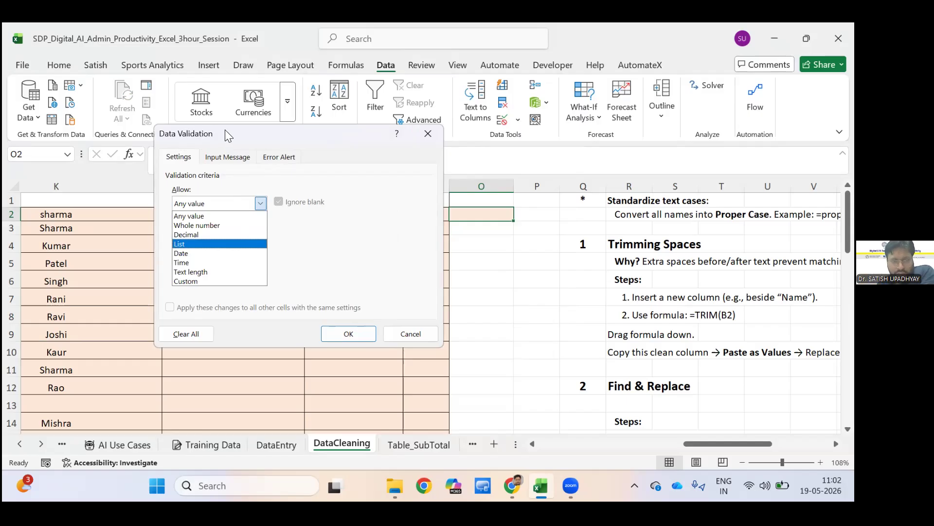
{"action": "key", "text": "Return"}
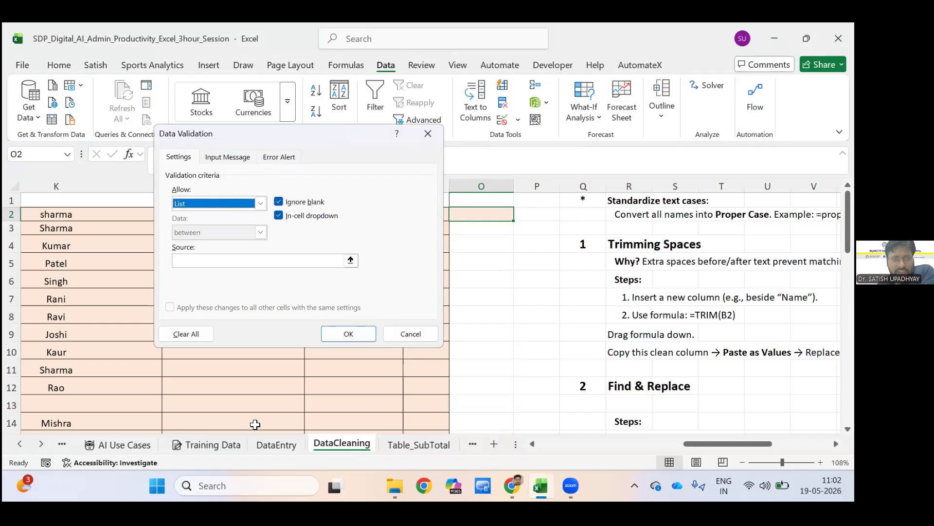
{"action": "key", "text": "Tab"}
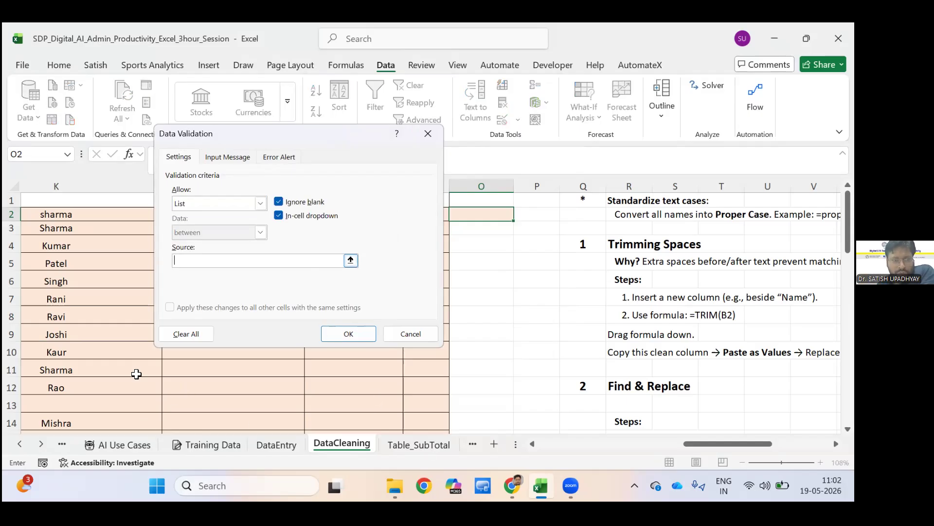
{"action": "left_click_drag", "start_coordinate": [244, 134], "coordinate": [360, 130]}
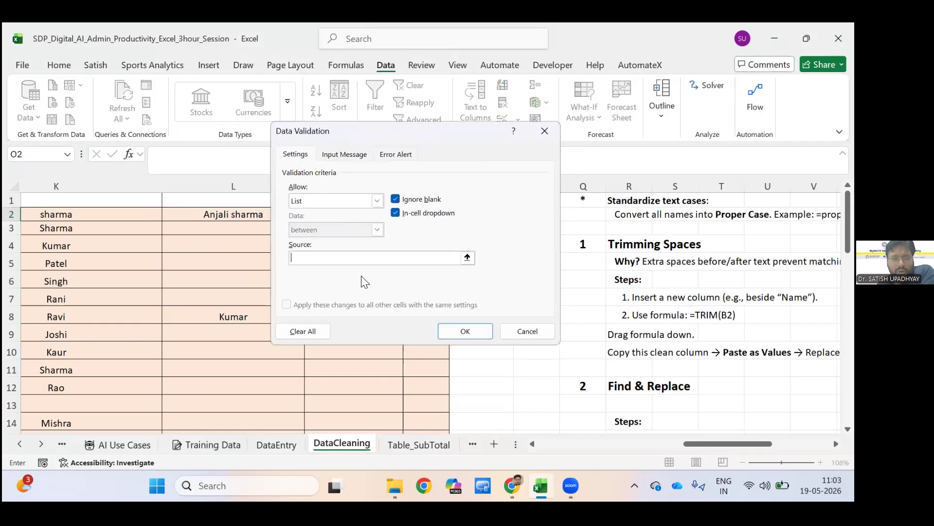
{"action": "left_click", "coordinate": [42, 352]}
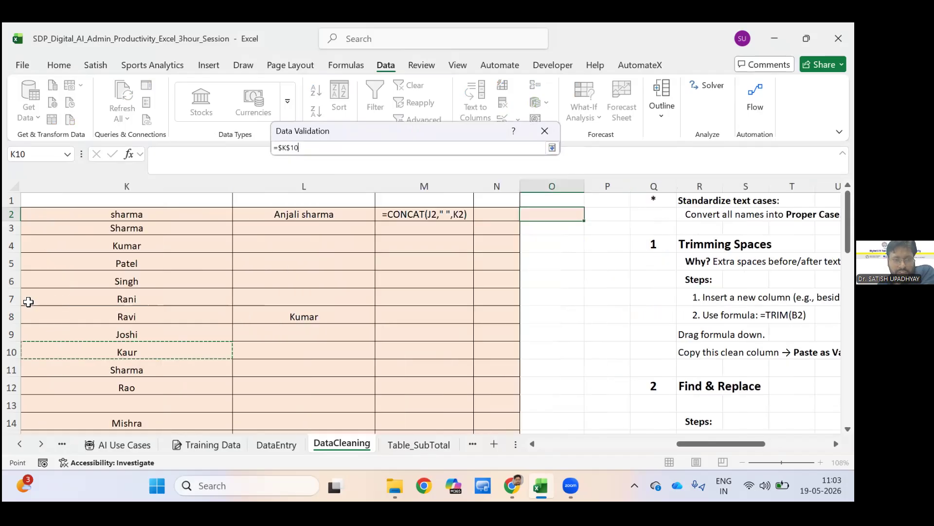
{"action": "key", "text": "Return"}
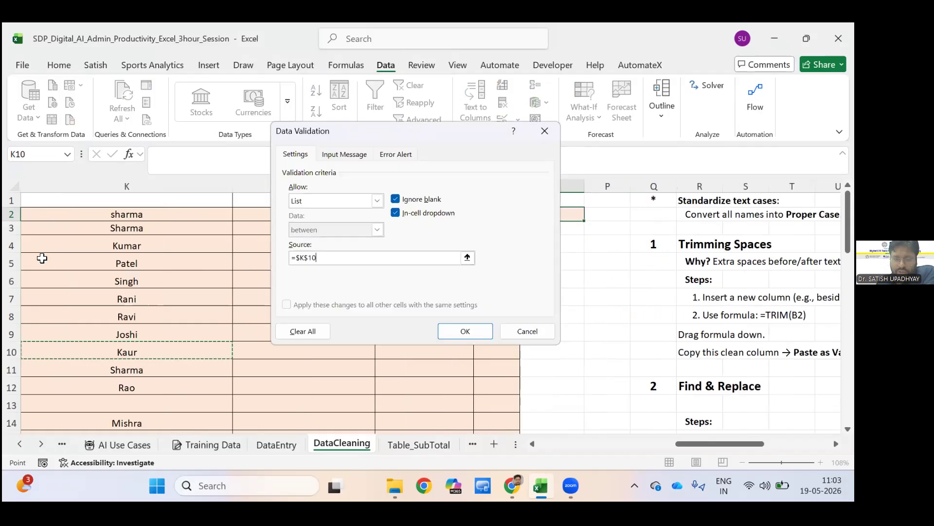
{"action": "key", "text": "BackSpace"}
{"action": "key", "text": "BackSpace"}
{"action": "key", "text": "BackSpace"}
{"action": "key", "text": "BackSpace"}
{"action": "key", "text": "BackSpace"}
{"action": "key", "text": "BackSpace"}
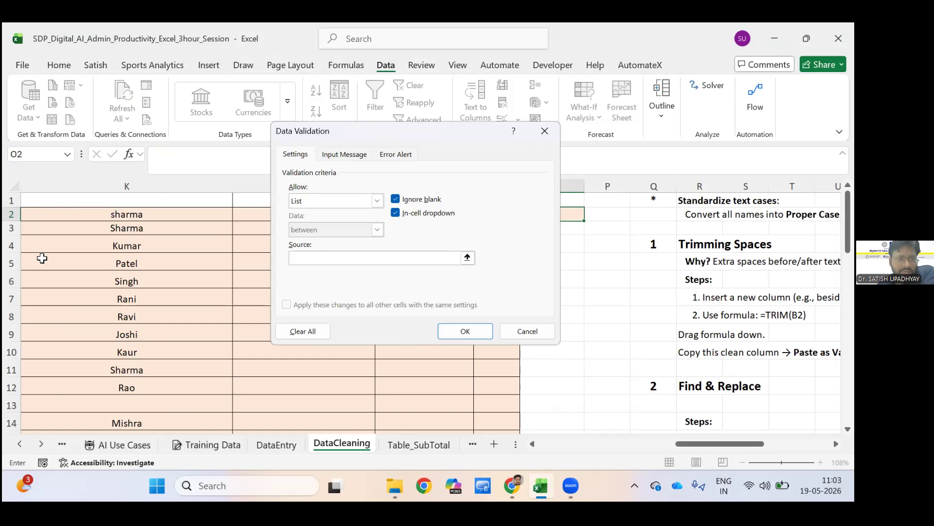
Set the list source to the employee names in =$B$2:$B$31 and apply the validation rule.
{"action": "left_click", "coordinate": [42, 258]}
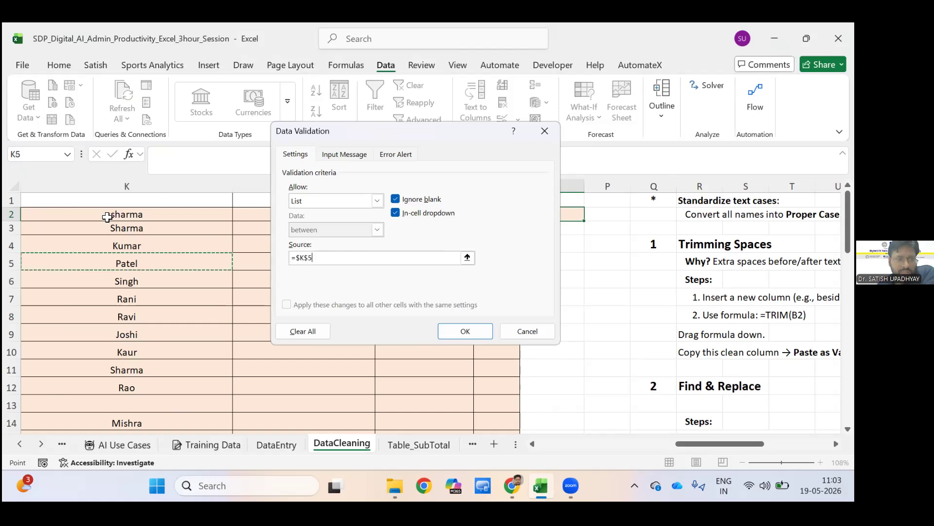
{"action": "key", "text": "Left"}
{"action": "key", "text": "ctrl+Left"}
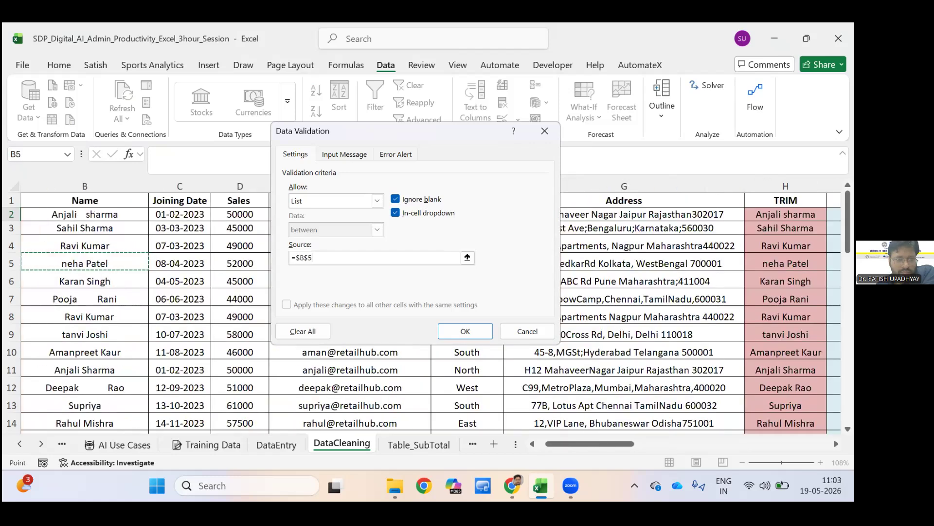
{"action": "key", "text": "Left"}
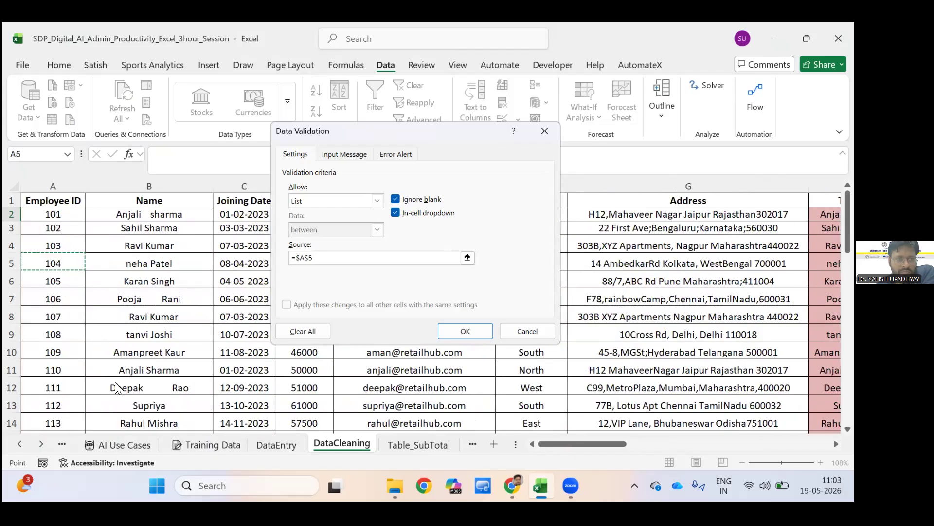
{"action": "key", "text": "Right"}
{"action": "key", "text": "Up"}
{"action": "key", "text": "Up"}
{"action": "key", "text": "Up"}
{"action": "key", "text": "shift+Down"}
{"action": "key", "text": "shift+Down"}
{"action": "key", "text": "shift+Down"}
{"action": "key", "text": "shift+Down"}
{"action": "key", "text": "shift+Down"}
{"action": "key", "text": "shift+Down"}
{"action": "key", "text": "shift+Down"}
{"action": "key", "text": "shift+Down"}
{"action": "key", "text": "shift+Down"}
{"action": "key", "text": "shift+Down"}
{"action": "key", "text": "shift+Down"}
{"action": "key", "text": "shift+Down"}
{"action": "key", "text": "shift+Down"}
{"action": "key", "text": "shift+Down"}
{"action": "key", "text": "shift+Down"}
{"action": "key", "text": "shift+Down"}
{"action": "key", "text": "shift+Down"}
{"action": "key", "text": "shift+Down"}
{"action": "key", "text": "shift+Down"}
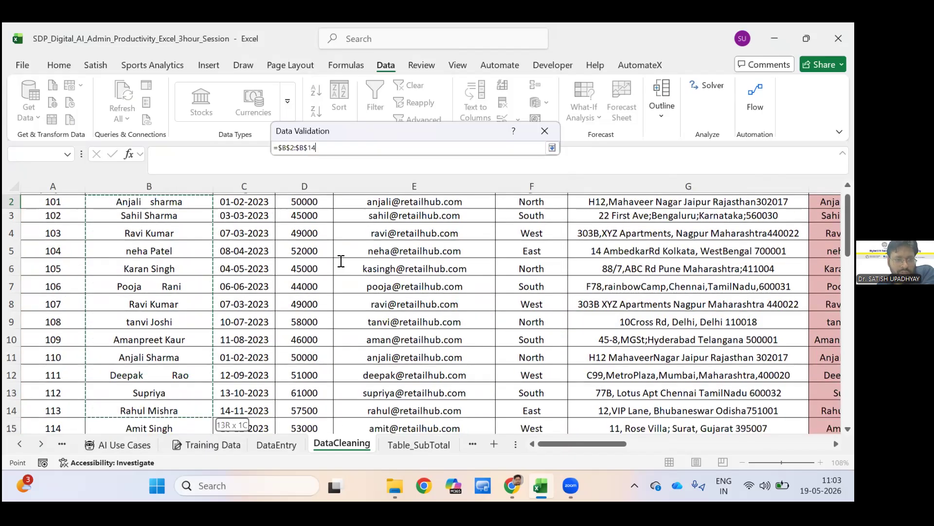
{"action": "key", "text": "shift+Down"}
{"action": "key", "text": "shift+Down"}
{"action": "key", "text": "shift+Down"}
{"action": "key", "text": "shift+Down"}
{"action": "key", "text": "shift+Down"}
{"action": "key", "text": "shift+Down"}
{"action": "key", "text": "shift+Down"}
{"action": "key", "text": "shift+Down"}
{"action": "key", "text": "shift+Down"}
{"action": "key", "text": "shift+Down"}
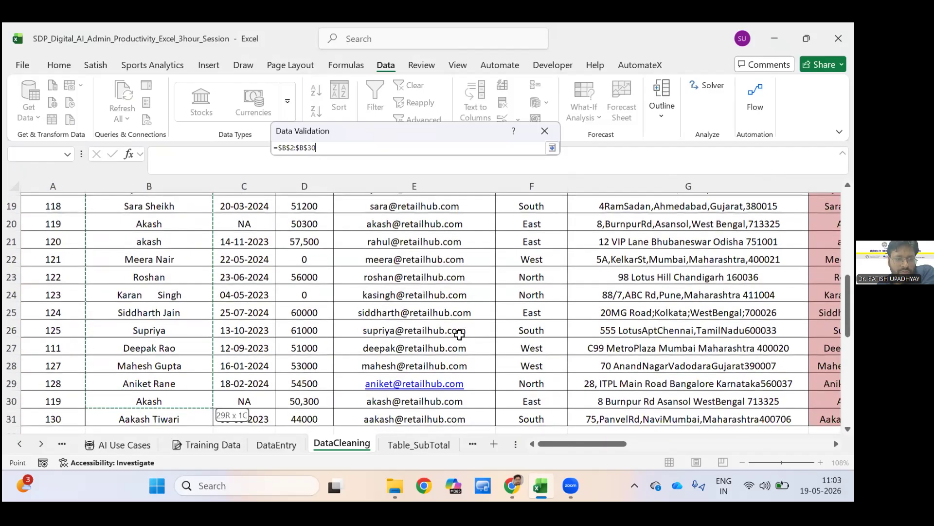
{"action": "key", "text": "Return"}
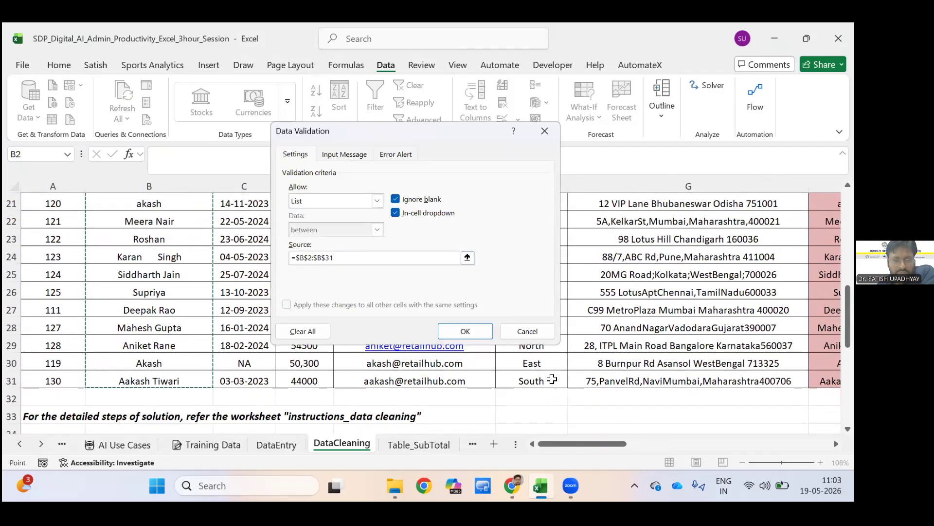
{"action": "left_click", "coordinate": [463, 331]}
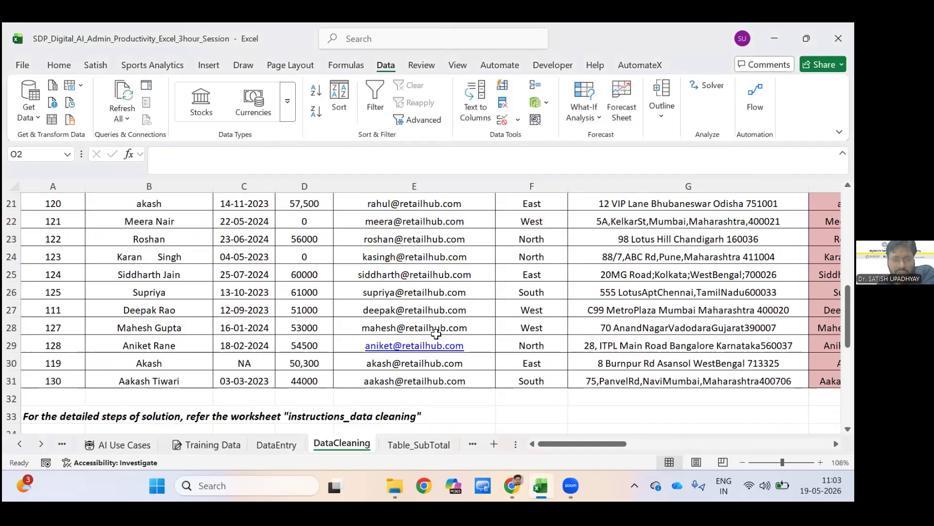
Return to O2 and look through the employee names offered in its dropdown list.
{"action": "scroll", "coordinate": [436, 334], "scroll_direction": "right", "scroll_amount": 5}
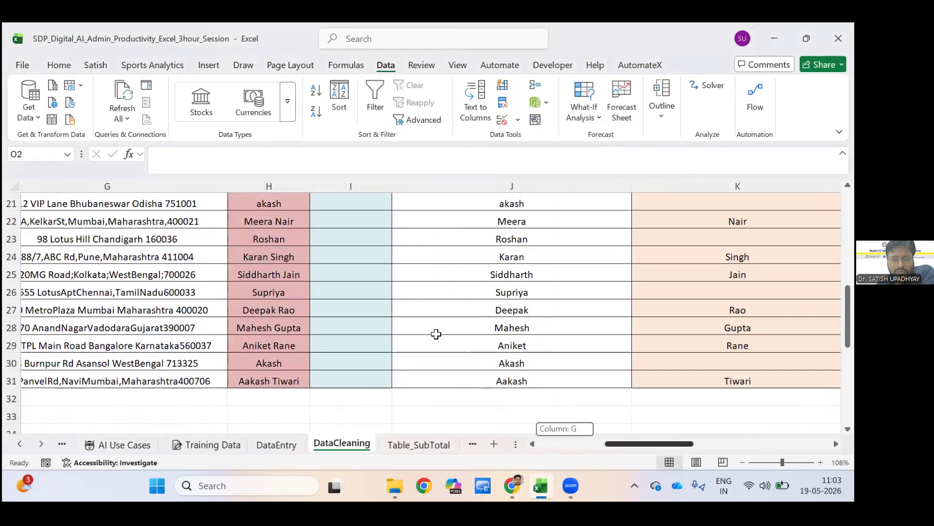
{"action": "scroll", "coordinate": [436, 334], "scroll_direction": "up", "scroll_amount": 3}
{"action": "scroll", "coordinate": [436, 333], "scroll_direction": "up", "scroll_amount": 4}
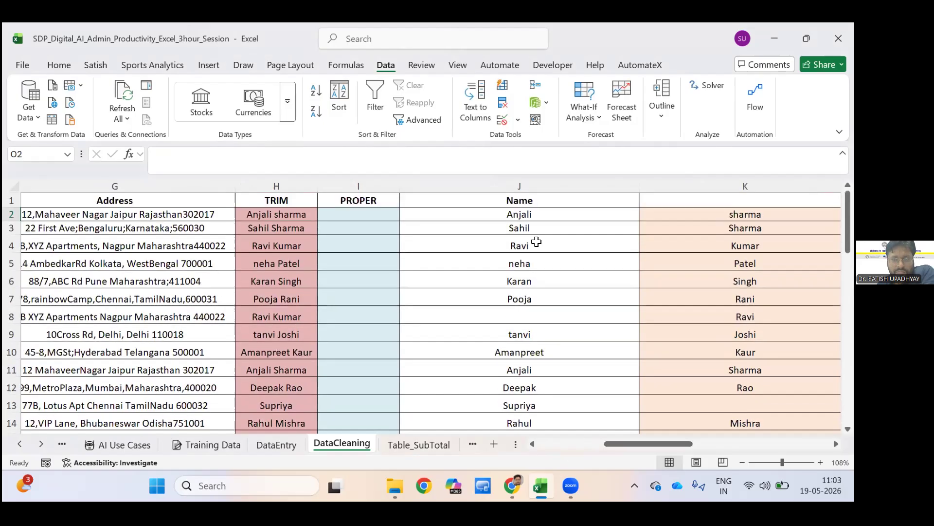
{"action": "scroll", "coordinate": [576, 213], "scroll_direction": "right", "scroll_amount": 4}
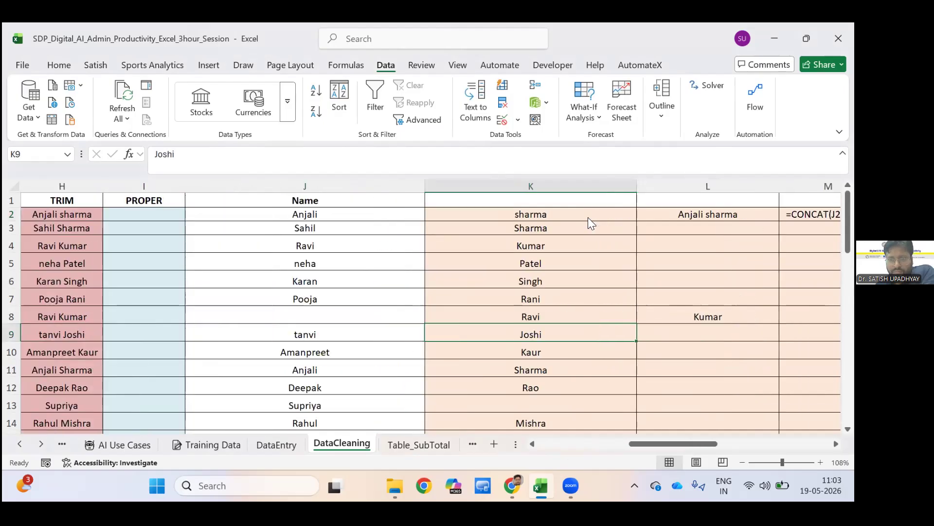
{"action": "key", "text": "Right"}
{"action": "key", "text": "Right"}
{"action": "key", "text": "Right"}
{"action": "key", "text": "Right"}
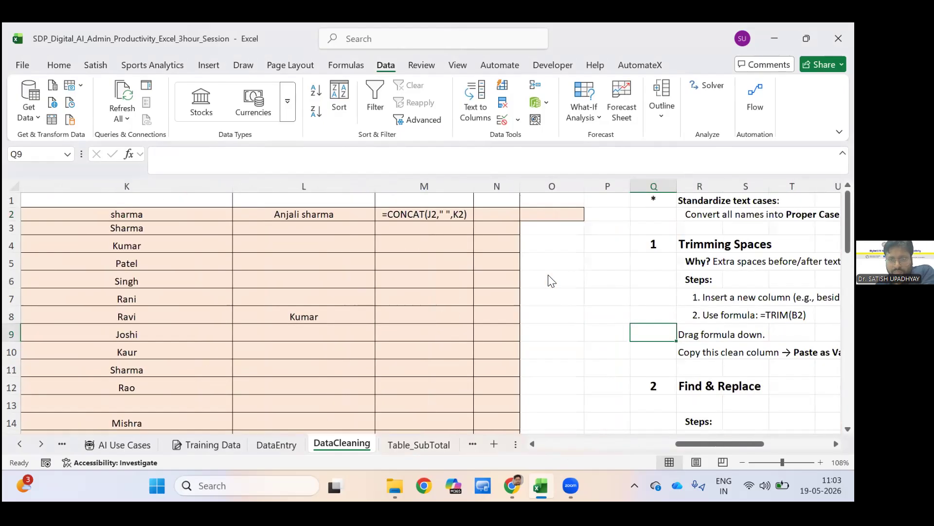
{"action": "key", "text": "Left"}
{"action": "key", "text": "Left"}
{"action": "key", "text": "Up"}
{"action": "key", "text": "Up"}
{"action": "key", "text": "Up"}
{"action": "key", "text": "Up"}
{"action": "key", "text": "Up"}
{"action": "key", "text": "Up"}
{"action": "key", "text": "Up"}
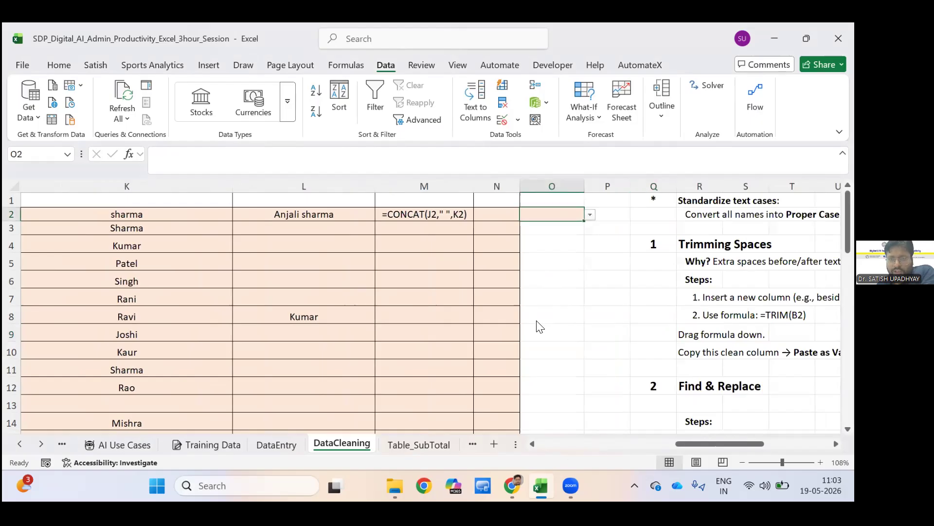
{"action": "key", "text": "alt+Down"}
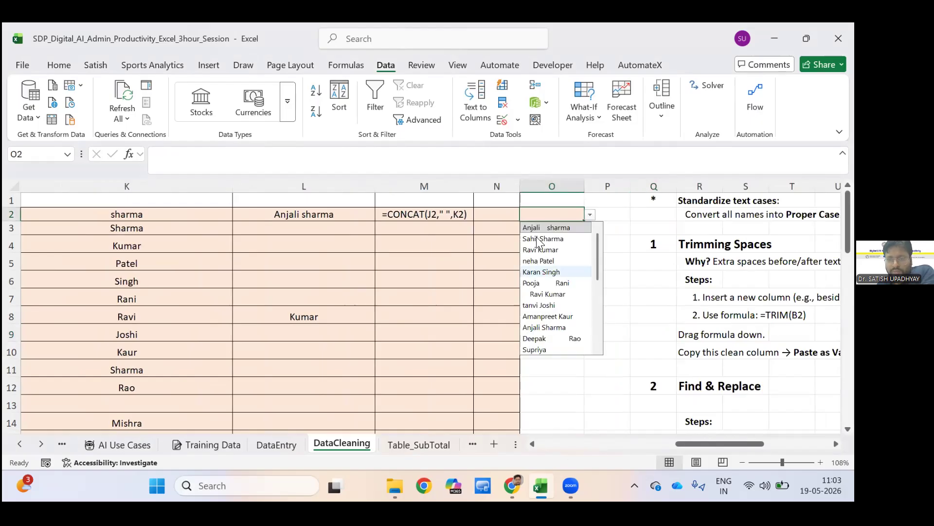
{"action": "scroll", "coordinate": [540, 242], "scroll_direction": "down", "scroll_amount": 3}
{"action": "scroll", "coordinate": [589, 225], "scroll_direction": "up", "scroll_amount": 3}
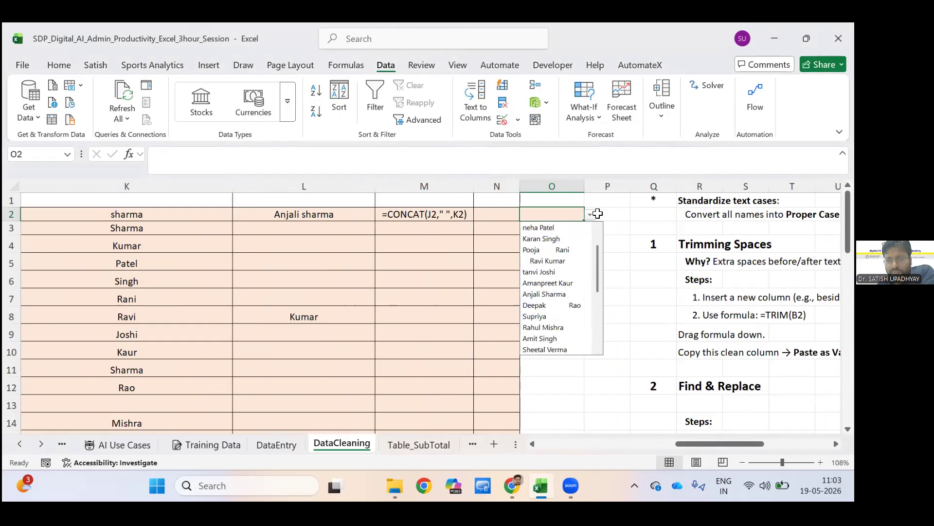
{"action": "scroll", "coordinate": [559, 281], "scroll_direction": "down", "scroll_amount": 3}
{"action": "scroll", "coordinate": [591, 221], "scroll_direction": "up", "scroll_amount": 3}
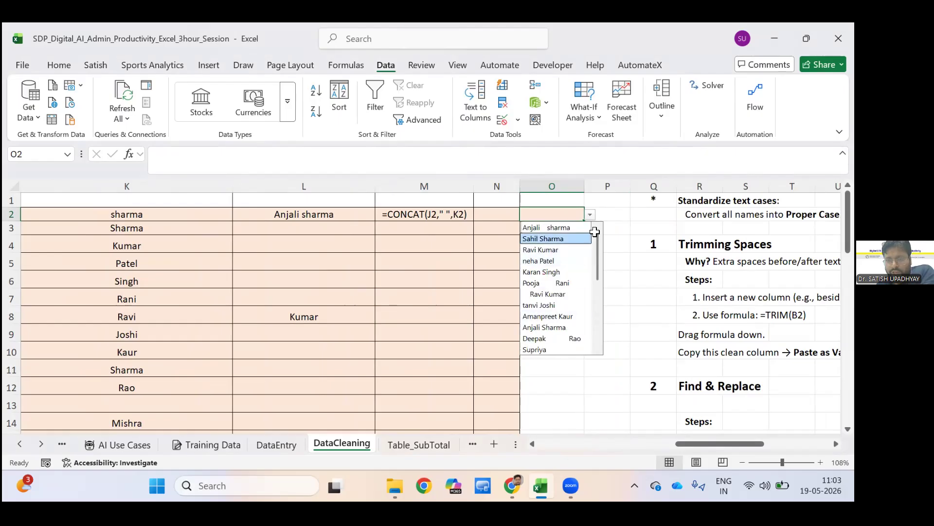
Choose different employee names in turn from the O2 dropdown, ending with the name stored in B10.
{"action": "left_click", "coordinate": [560, 239]}
{"action": "key", "text": "alt+Down"}
{"action": "key", "text": "Down"}
{"action": "key", "text": "Down"}
{"action": "key", "text": "Down"}
{"action": "key", "text": "Return"}
{"action": "left_click", "coordinate": [590, 215]}
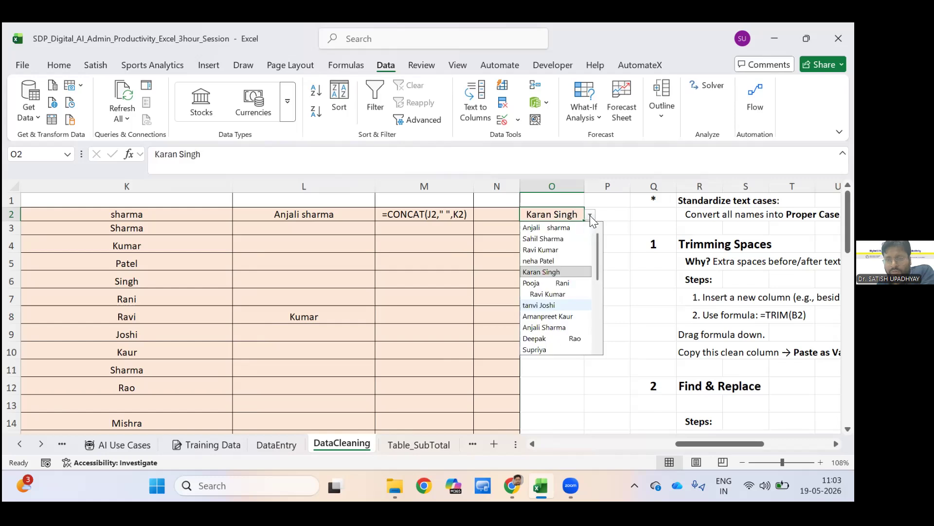
{"action": "left_click", "coordinate": [562, 315]}
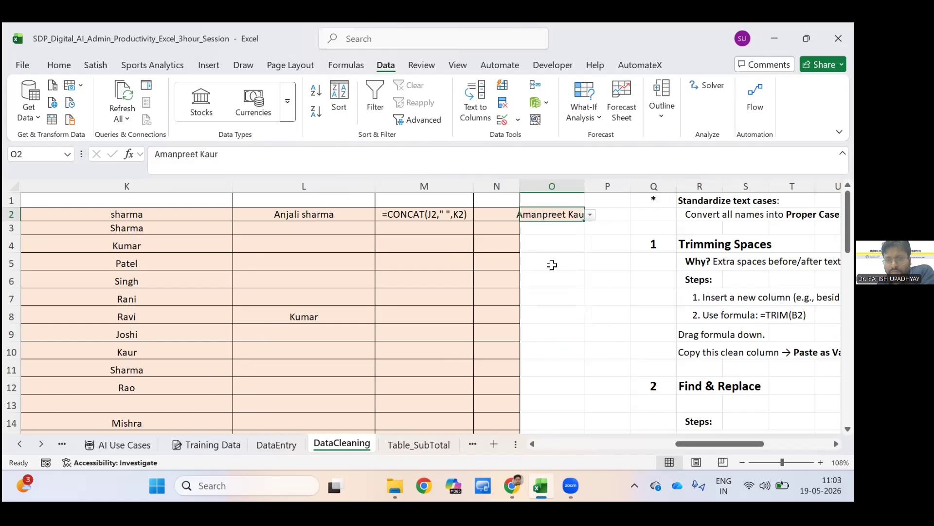
Try further employee names from the O2 dropdown, ending with the name stored in B6.
{"action": "left_click", "coordinate": [591, 216]}
{"action": "key", "text": "Down"}
{"action": "key", "text": "Down"}
{"action": "key", "text": "Return"}
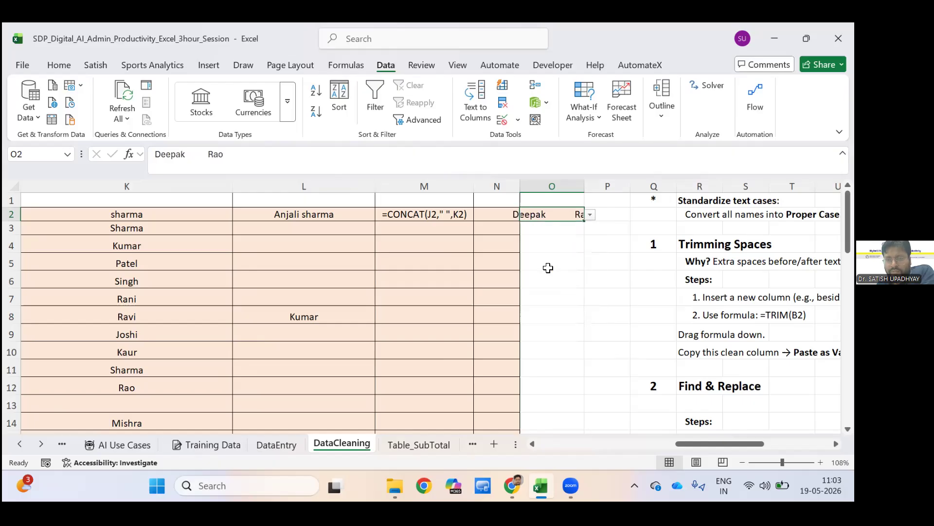
{"action": "key", "text": "alt+Down"}
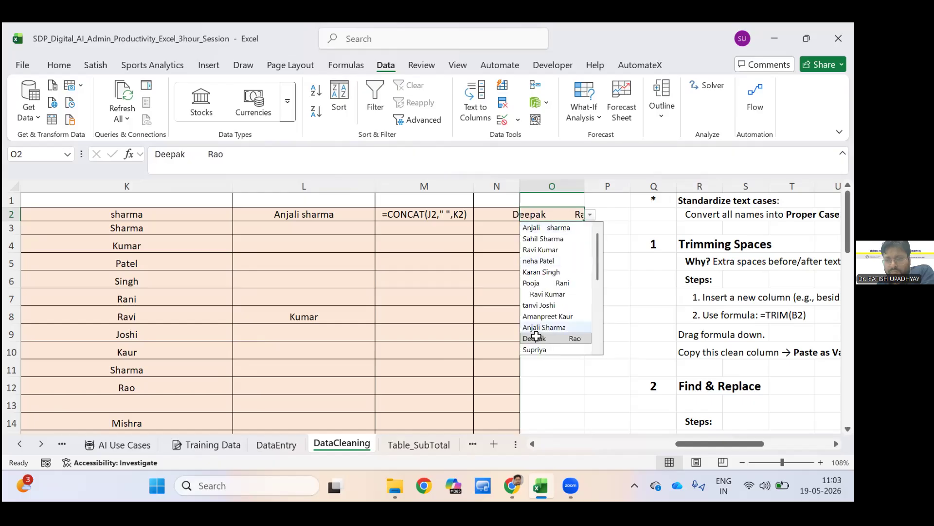
{"action": "key", "text": "Down"}
{"action": "key", "text": "Return"}
{"action": "key", "text": "alt+Down"}
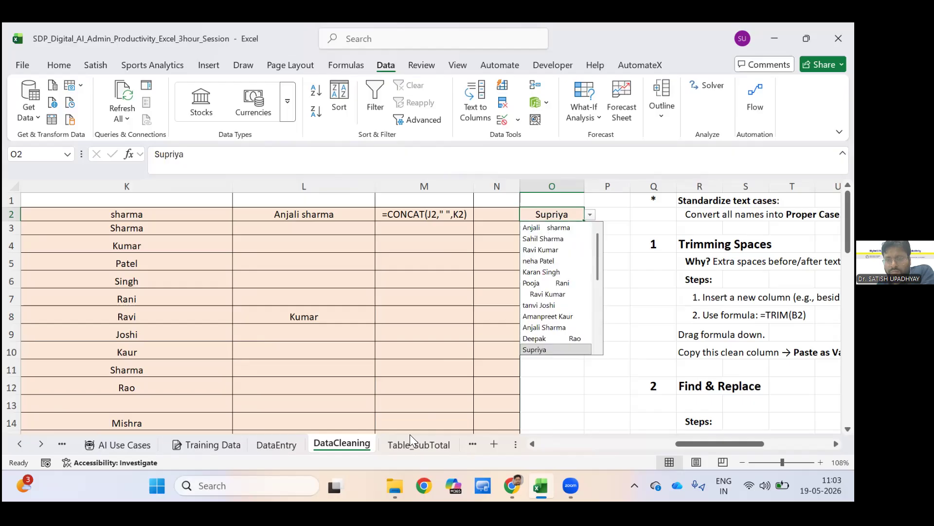
{"action": "key", "text": "Up"}
{"action": "key", "text": "Up"}
{"action": "key", "text": "Up"}
{"action": "key", "text": "Up"}
{"action": "key", "text": "Up"}
{"action": "key", "text": "Up"}
{"action": "key", "text": "Up"}
{"action": "key", "text": "Up"}
{"action": "key", "text": "Return"}
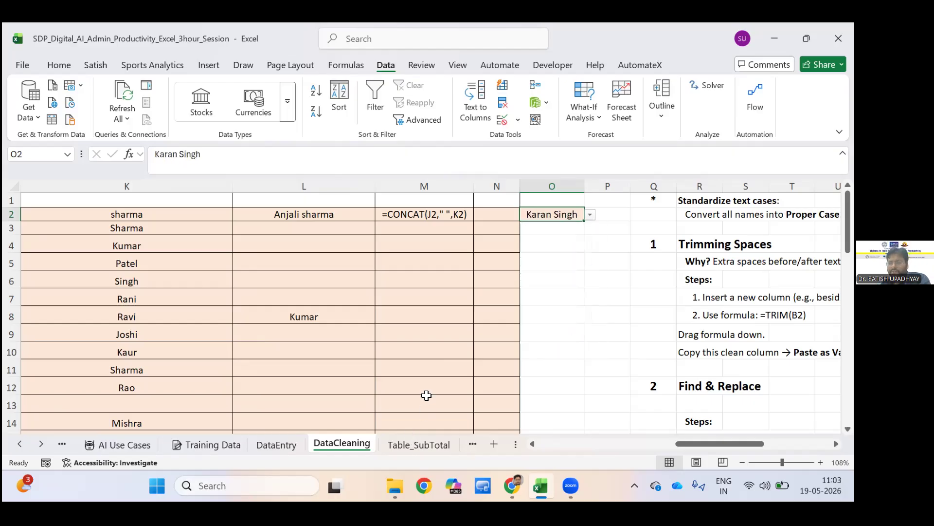
{"action": "left_click", "coordinate": [552, 333]}
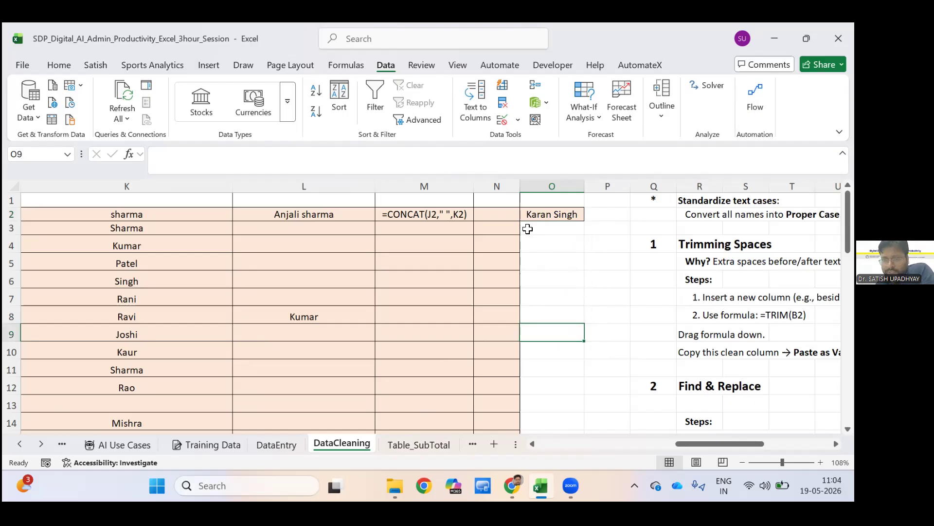
{"action": "left_click", "coordinate": [570, 214]}
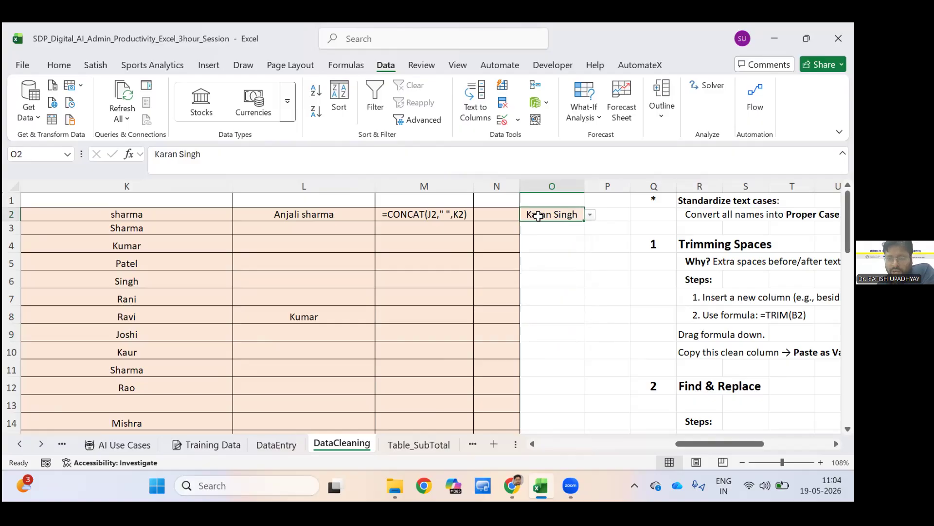
Enter the headers "Name" in O1 and "ID" in P1.
{"action": "key", "text": "Right"}
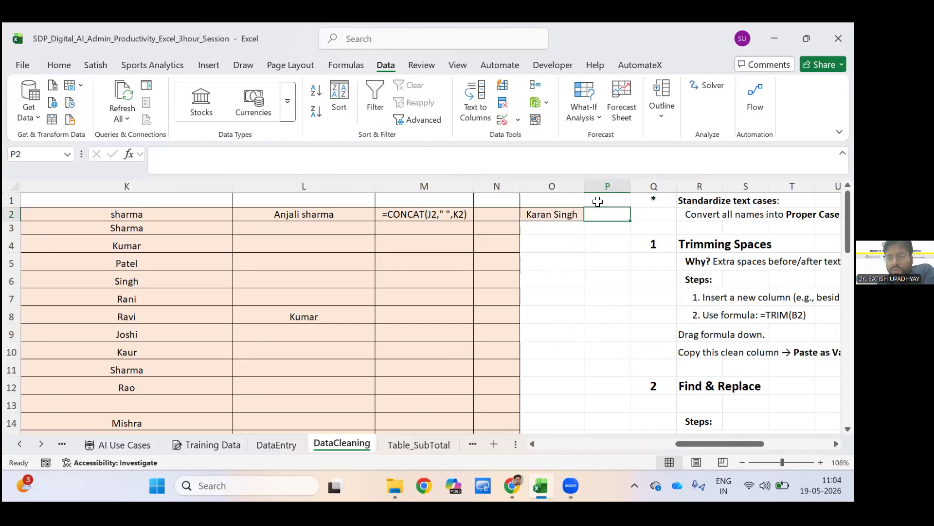
{"action": "key", "text": "Left"}
{"action": "key", "text": "Up"}
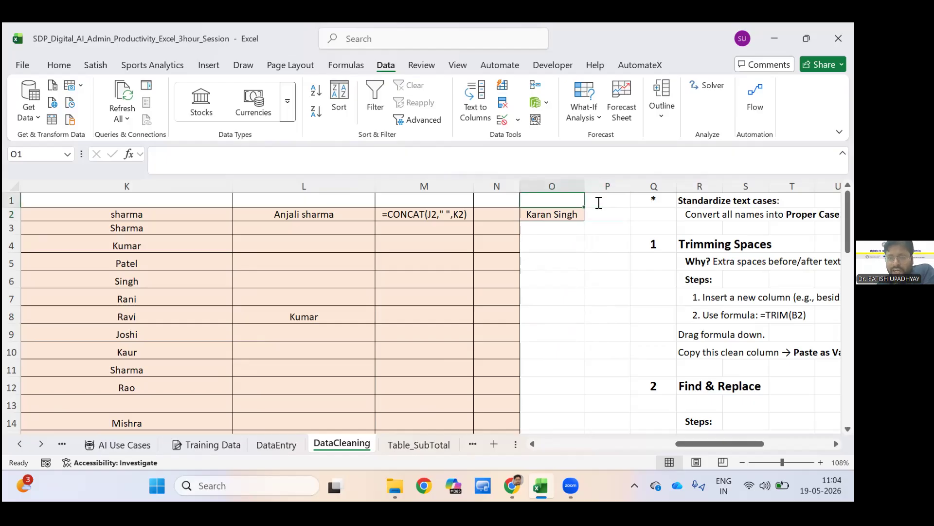
{"action": "type", "text": "Name"}
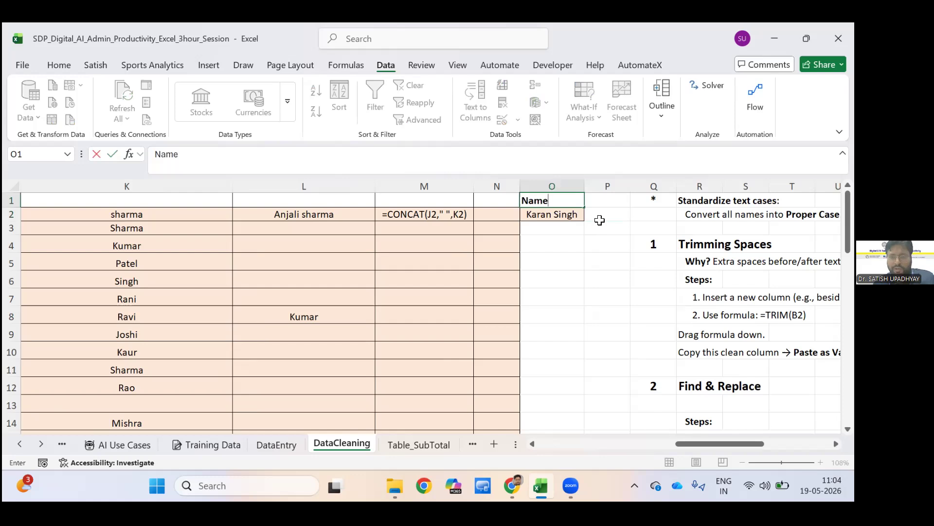
{"action": "key", "text": "Tab"}
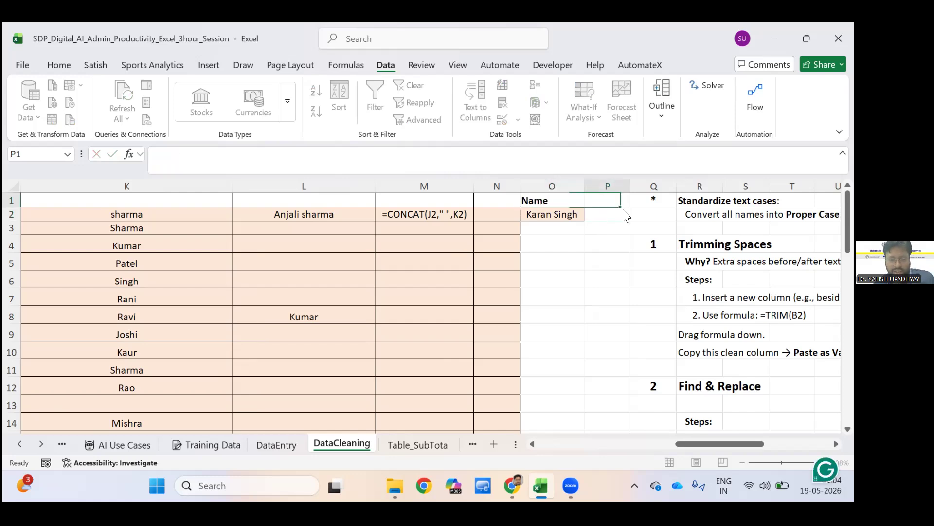
{"action": "type", "text": "ID"}
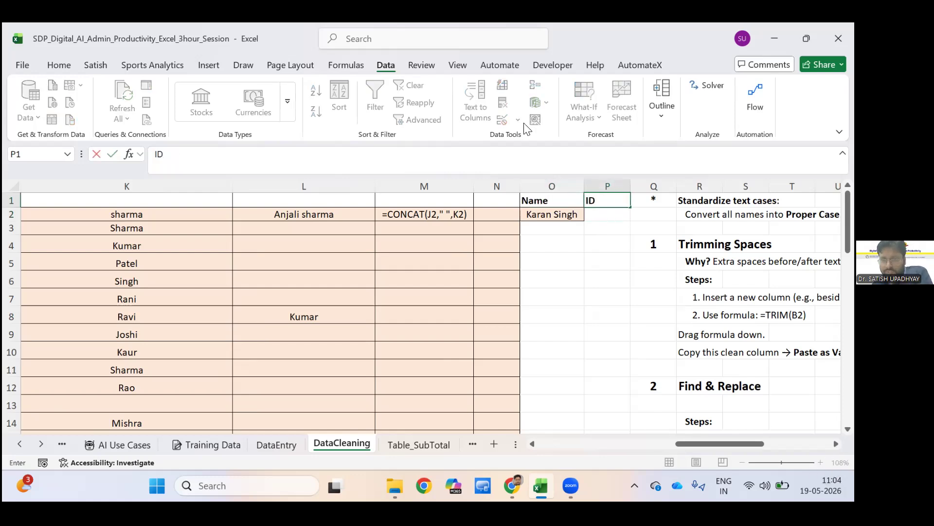
{"action": "key", "text": "Return"}
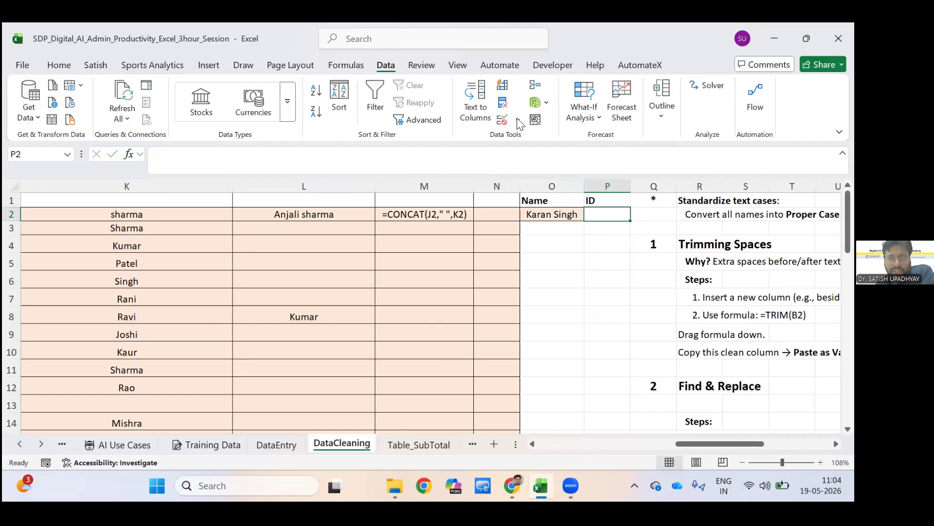
Start a data validation rule for P2 that allows a List with an in-cell dropdown.
{"action": "left_click", "coordinate": [503, 119]}
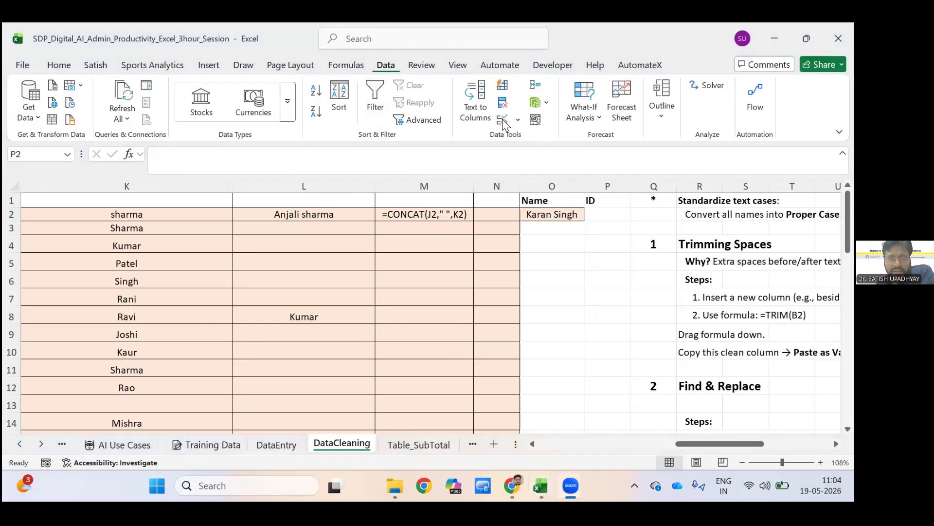
{"action": "left_click", "coordinate": [436, 135]}
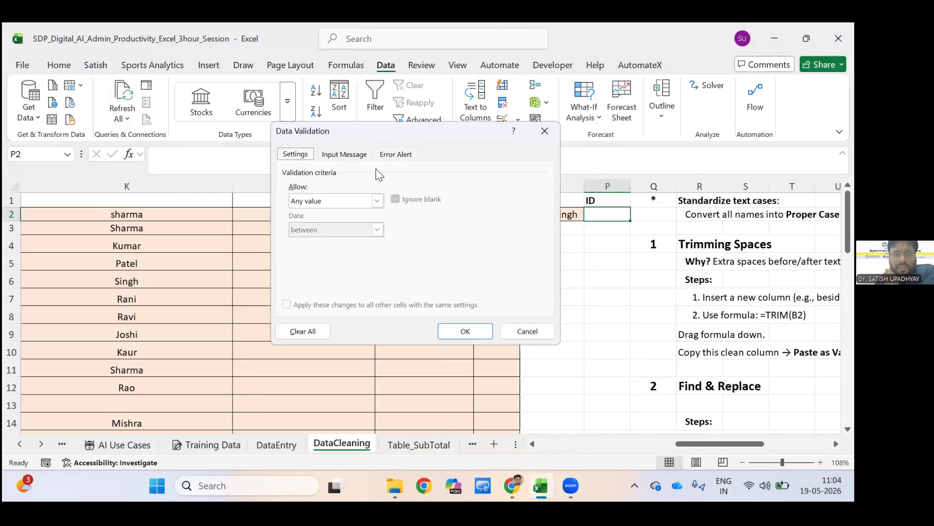
{"action": "key", "text": "ctrl+Tab"}
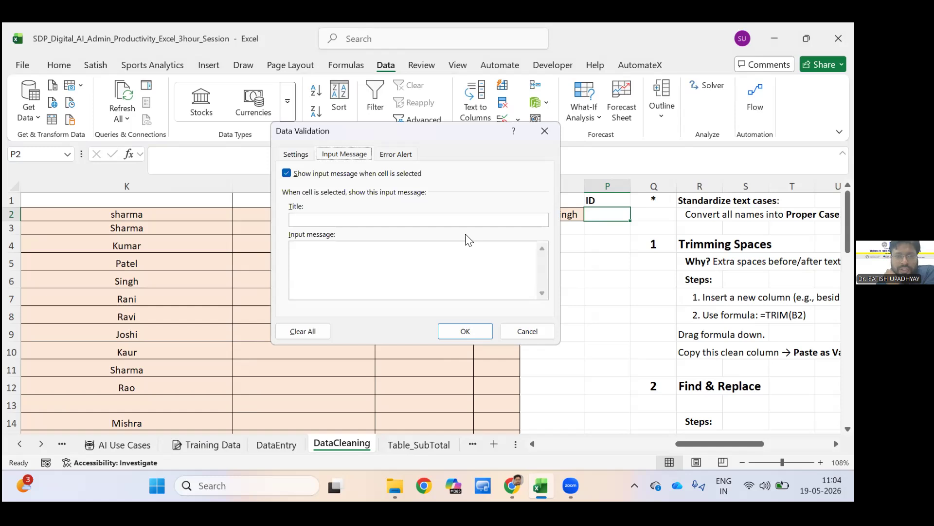
{"action": "key", "text": "ctrl+Tab"}
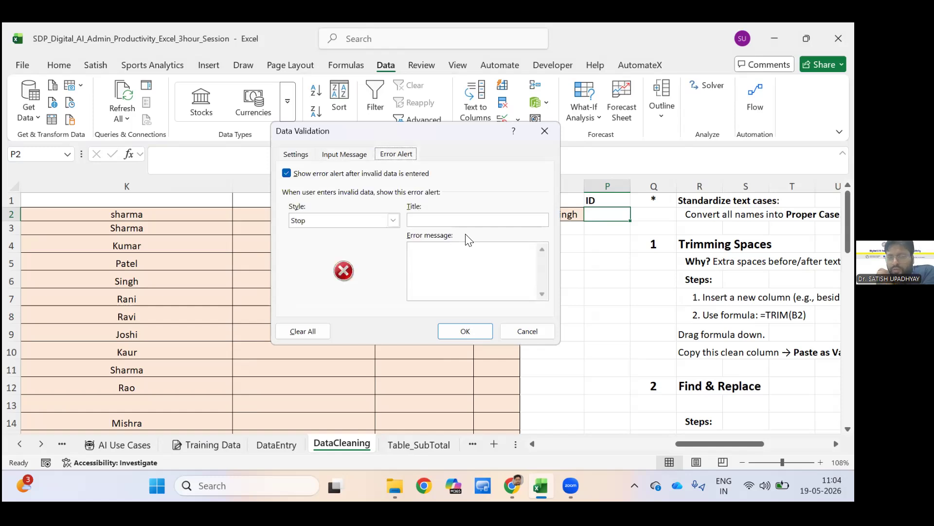
{"action": "key", "text": "ctrl+Tab"}
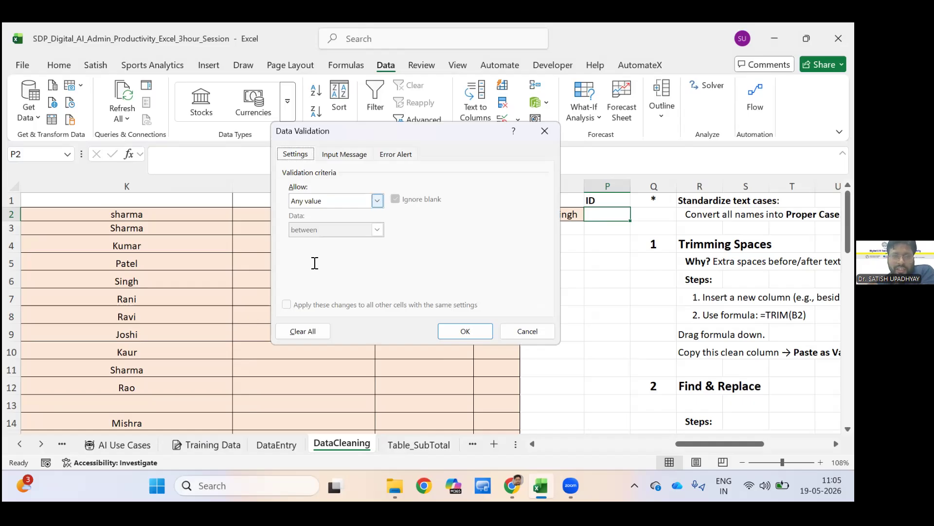
{"action": "key", "text": "Down"}
{"action": "key", "text": "Down"}
{"action": "key", "text": "Down"}
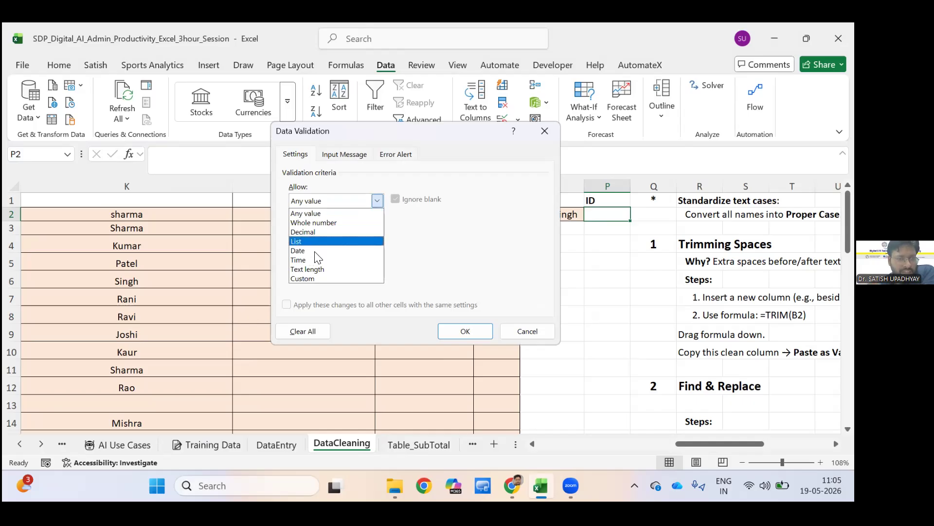
{"action": "key", "text": "Return"}
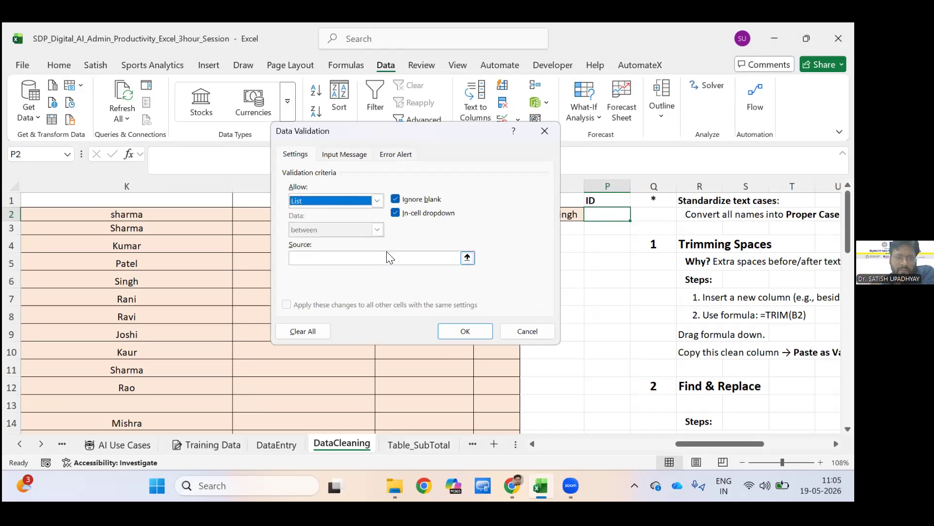
Set P2's list source to the employee IDs in =$A$2:$A$31 and apply the validation rule.
{"action": "left_click", "coordinate": [387, 253]}
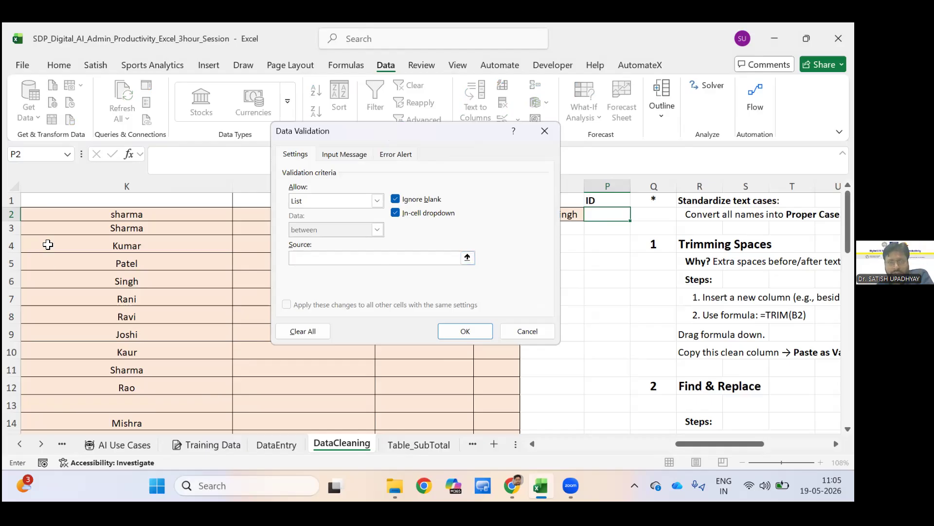
{"action": "left_click", "coordinate": [50, 246]}
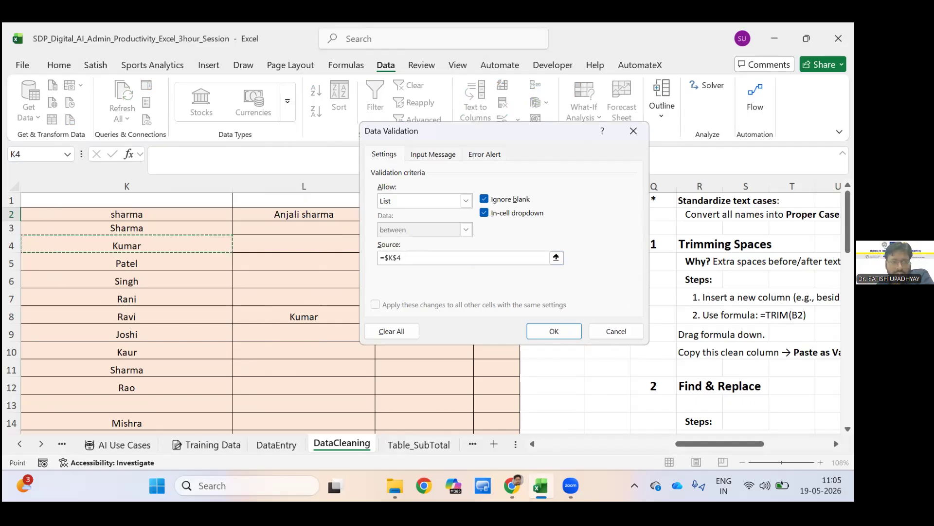
{"action": "key", "text": "Left"}
{"action": "key", "text": "Left"}
{"action": "key", "text": "Left"}
{"action": "key", "text": "Left"}
{"action": "key", "text": "Left"}
{"action": "key", "text": "Left"}
{"action": "key", "text": "Left"}
{"action": "key", "text": "Left"}
{"action": "key", "text": "Left"}
{"action": "key", "text": "Left"}
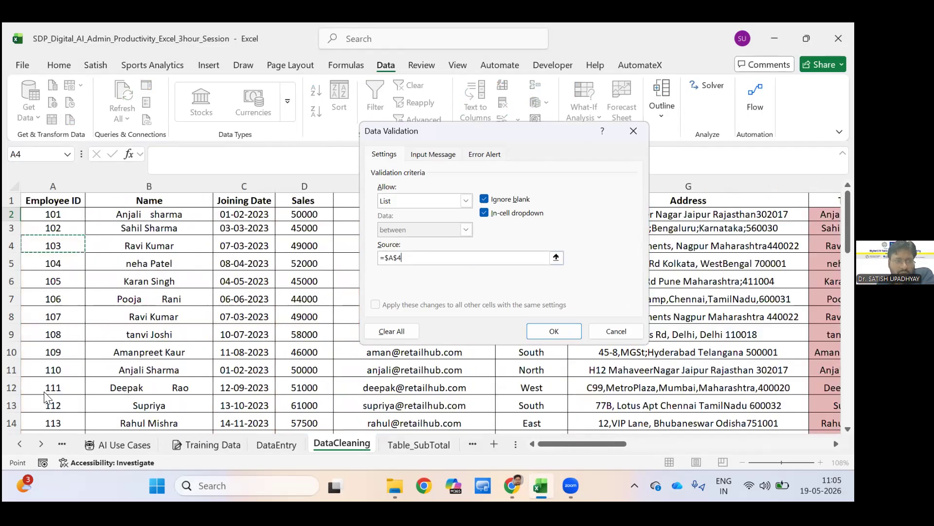
{"action": "key", "text": "Up"}
{"action": "key", "text": "Up"}
{"action": "key", "text": "shift+Down"}
{"action": "key", "text": "shift+Down"}
{"action": "key", "text": "shift+Down"}
{"action": "key", "text": "shift+Down"}
{"action": "key", "text": "shift+Down"}
{"action": "key", "text": "shift+Down"}
{"action": "key", "text": "shift+Down"}
{"action": "key", "text": "shift+Down"}
{"action": "key", "text": "shift+Down"}
{"action": "key", "text": "shift+Down"}
{"action": "key", "text": "shift+Down"}
{"action": "key", "text": "shift+Down"}
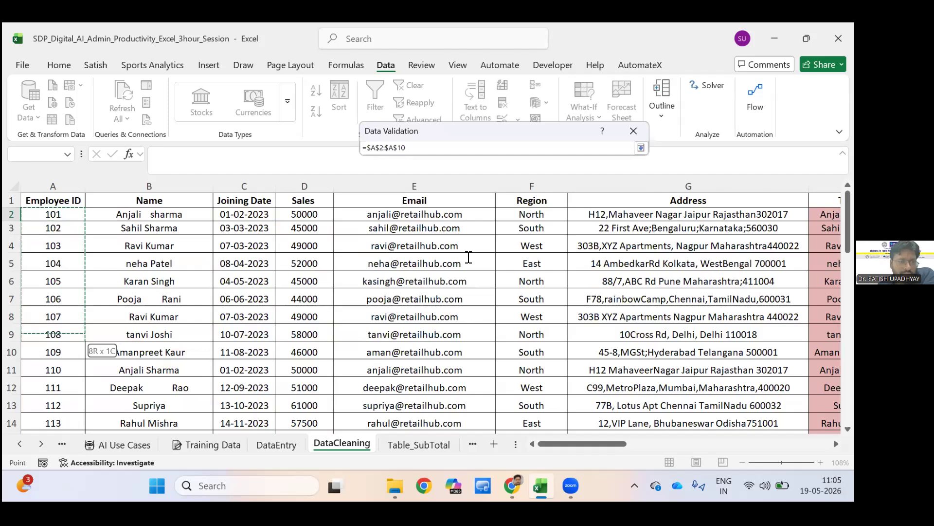
{"action": "key", "text": "shift+Down"}
{"action": "key", "text": "shift+Down"}
{"action": "key", "text": "shift+Down"}
{"action": "key", "text": "shift+Down"}
{"action": "key", "text": "shift+Down"}
{"action": "key", "text": "shift+Down"}
{"action": "key", "text": "shift+Down"}
{"action": "key", "text": "shift+Down"}
{"action": "key", "text": "shift+Down"}
{"action": "key", "text": "shift+Down"}
{"action": "key", "text": "shift+Down"}
{"action": "key", "text": "shift+Down"}
{"action": "key", "text": "shift+Down"}
{"action": "key", "text": "shift+Down"}
{"action": "key", "text": "shift+Down"}
{"action": "key", "text": "shift+Down"}
{"action": "key", "text": "shift+Down"}
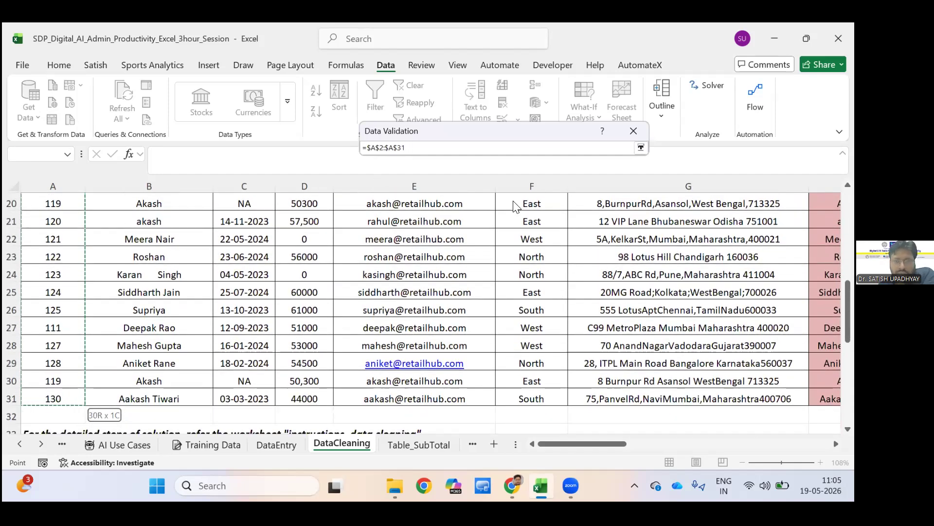
{"action": "key", "text": "Return"}
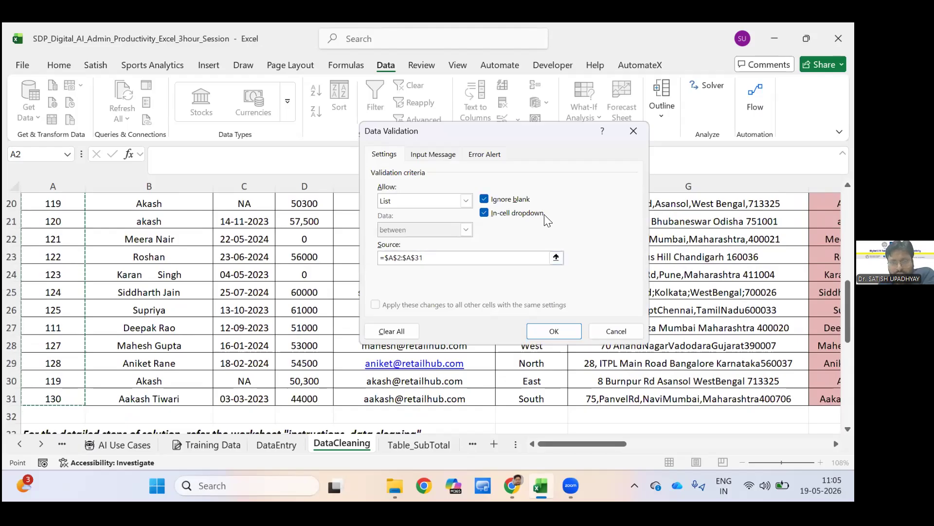
{"action": "left_click", "coordinate": [556, 329]}
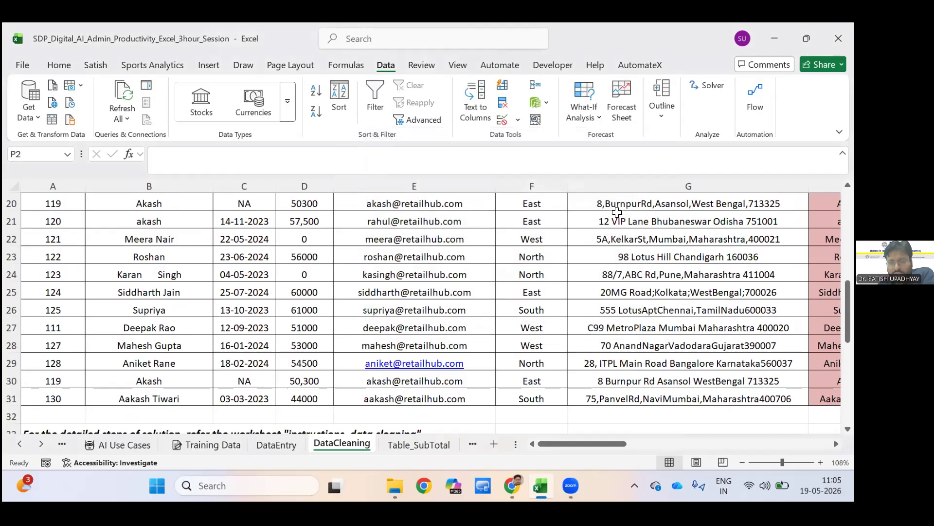
Return to P2 and choose the employee ID stored in A5 from its dropdown list.
{"action": "left_click", "coordinate": [531, 256]}
{"action": "key", "text": "Right"}
{"action": "key", "text": "Right"}
{"action": "key", "text": "Right"}
{"action": "key", "text": "Right"}
{"action": "key", "text": "Right"}
{"action": "key", "text": "Right"}
{"action": "key", "text": "Right"}
{"action": "key", "text": "Right"}
{"action": "key", "text": "Right"}
{"action": "key", "text": "Right"}
{"action": "key", "text": "Right"}
{"action": "key", "text": "Right"}
{"action": "key", "text": "Right"}
{"action": "key", "text": "Right"}
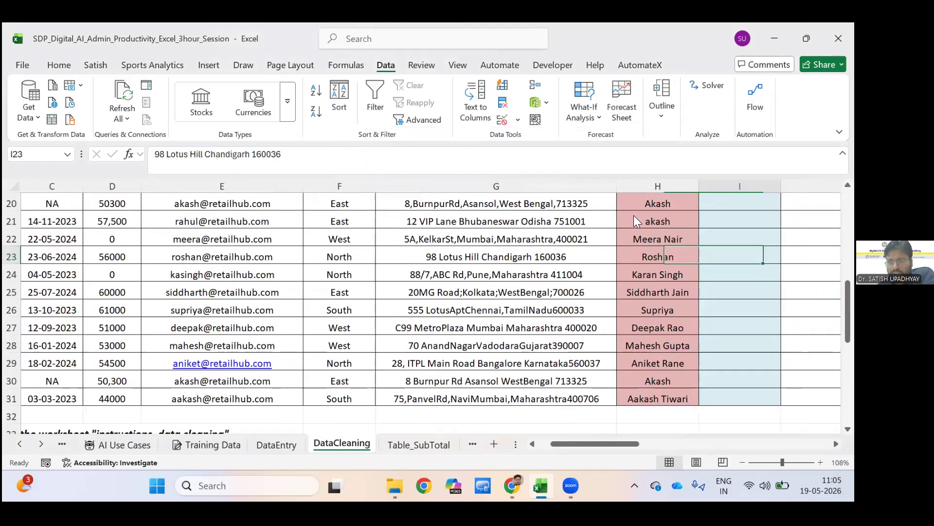
{"action": "scroll", "coordinate": [634, 221], "scroll_direction": "up", "scroll_amount": 5}
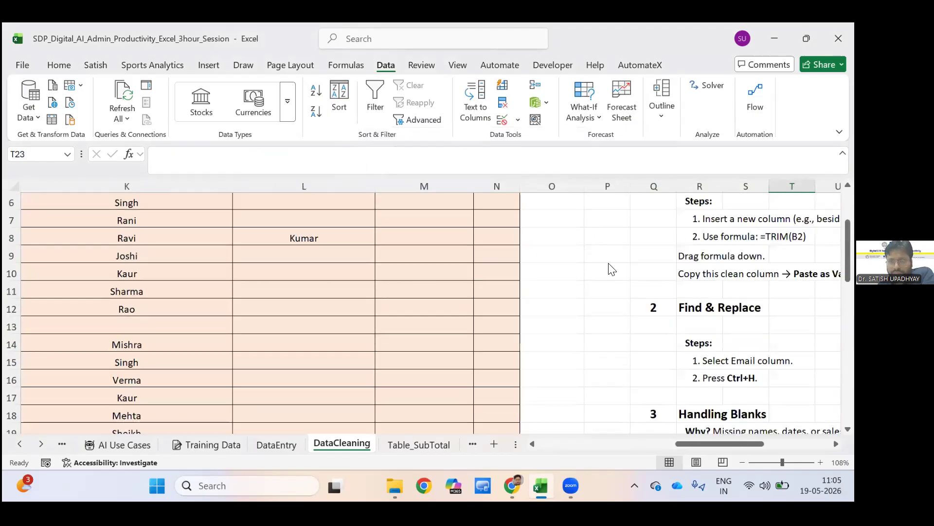
{"action": "scroll", "coordinate": [625, 235], "scroll_direction": "up", "scroll_amount": 2}
{"action": "left_click", "coordinate": [623, 217]}
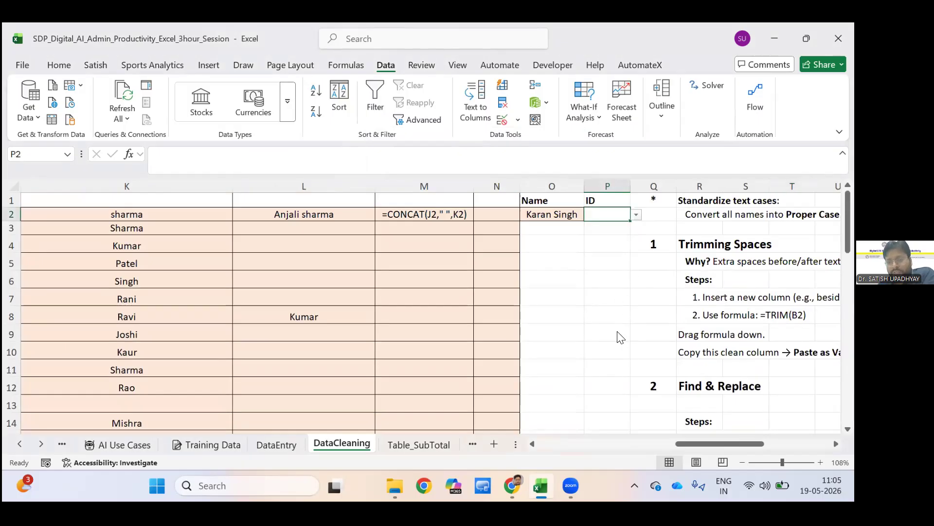
{"action": "key", "text": "alt+Down"}
{"action": "key", "text": "Down"}
{"action": "key", "text": "Down"}
{"action": "key", "text": "Down"}
{"action": "key", "text": "Return"}
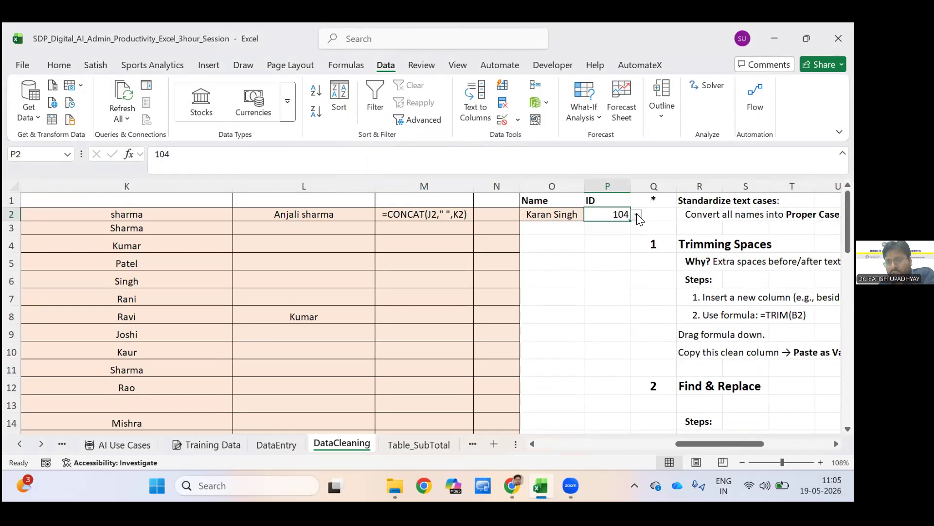
Choose other employee IDs from the P2 dropdown, ending with the one stored in A11.
{"action": "key", "text": "alt+Down"}
{"action": "key", "text": "Down"}
{"action": "key", "text": "Down"}
{"action": "key", "text": "Down"}
{"action": "key", "text": "Down"}
{"action": "key", "text": "Down"}
{"action": "key", "text": "Return"}
{"action": "key", "text": "alt+Down"}
{"action": "key", "text": "Down"}
{"action": "key", "text": "Return"}
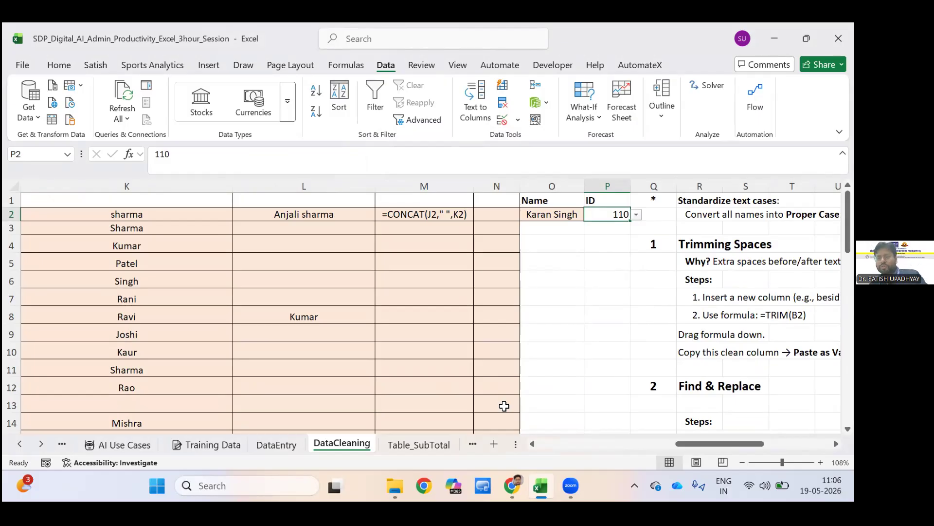
Change P2 to the employee ID stored in A8 using its dropdown, and leave the cell.
{"action": "key", "text": "alt+Down"}
{"action": "key", "text": "Up"}
{"action": "key", "text": "Up"}
{"action": "key", "text": "Up"}
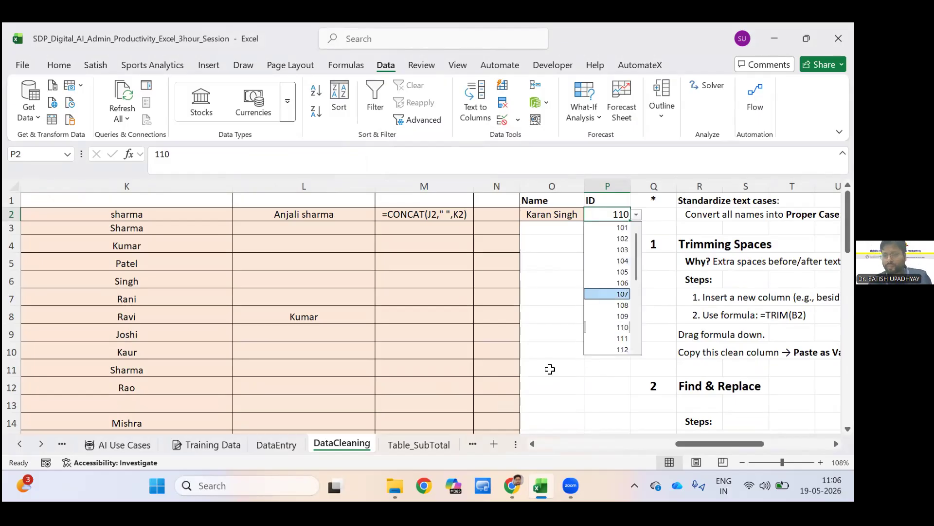
{"action": "key", "text": "Return"}
{"action": "key", "text": "Down"}
{"action": "key", "text": "Down"}
{"action": "key", "text": "Down"}
{"action": "key", "text": "Down"}
{"action": "key", "text": "Down"}
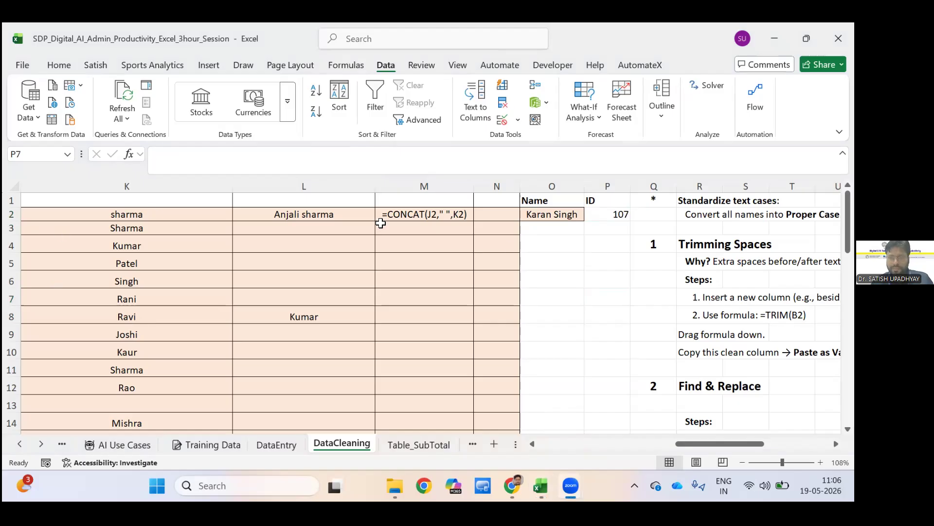
Switch to the Table_SubTotal worksheet.
{"action": "left_click", "coordinate": [460, 228]}
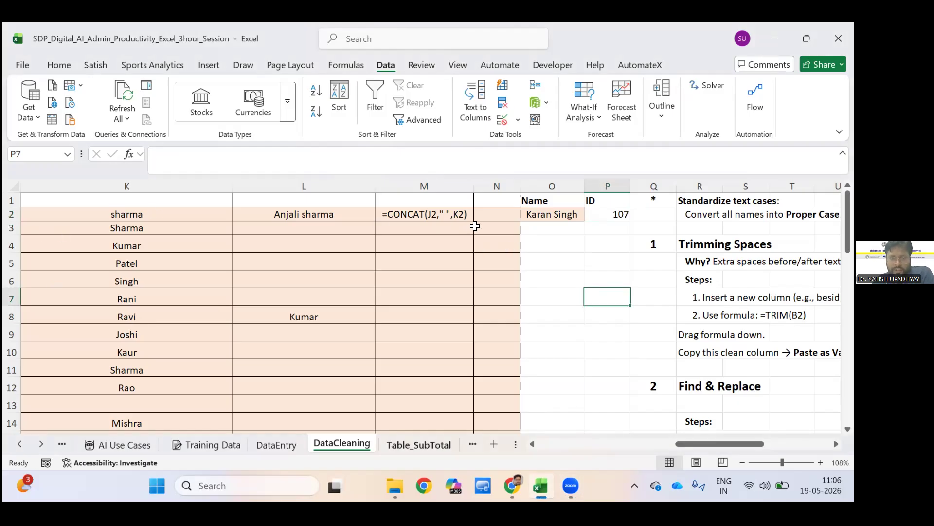
{"action": "key", "text": "ctrl+Page_Down"}
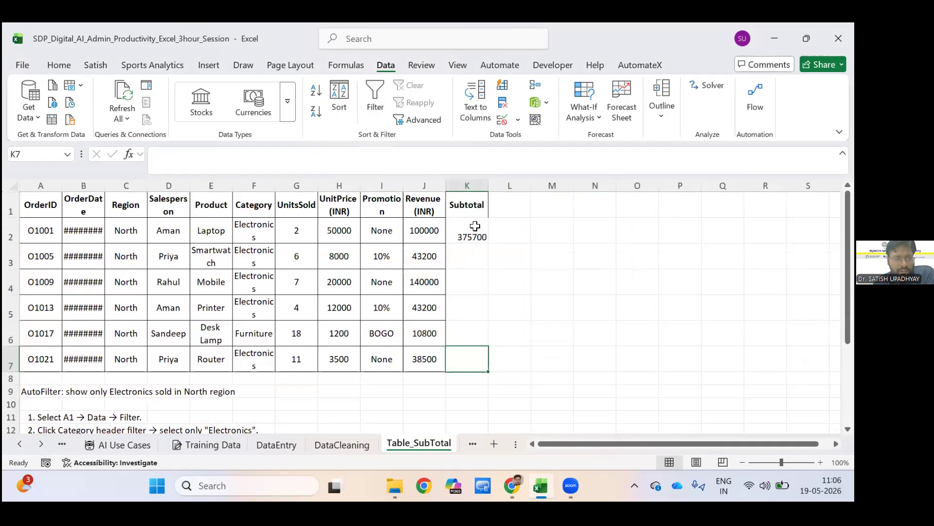
Look back at the DataCleaning worksheet, switching between it and Table_SubTotal, and finish on Table_SubTotal.
{"action": "left_click", "coordinate": [475, 225]}
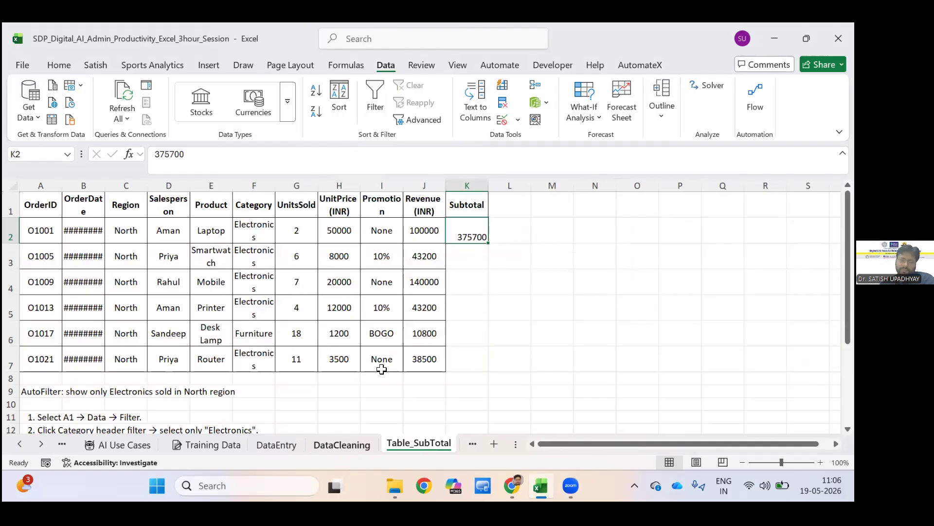
{"action": "left_click", "coordinate": [347, 444]}
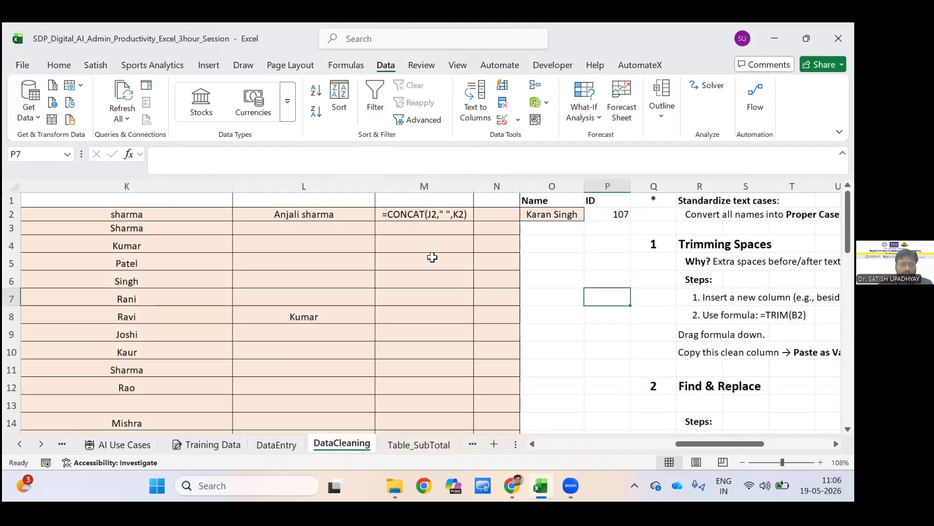
{"action": "left_click_drag", "start_coordinate": [302, 350], "coordinate": [438, 350]}
{"action": "key", "text": "ctrl+Page_Down"}
{"action": "key", "text": "ctrl+Page_Up"}
{"action": "key", "text": "ctrl+Page_Down"}
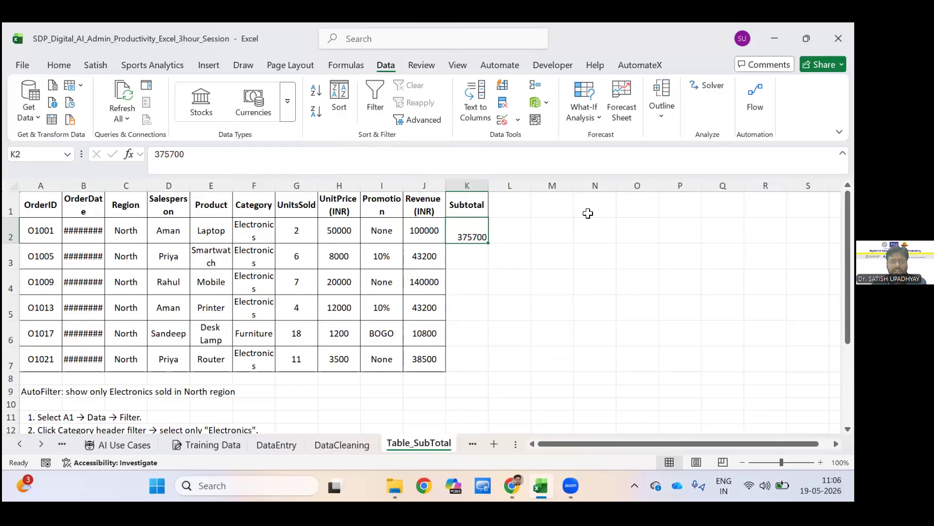
Enter the header Salesperson in M1 of the Table_SubTotal worksheet.
{"action": "key", "text": "Right"}
{"action": "key", "text": "Right"}
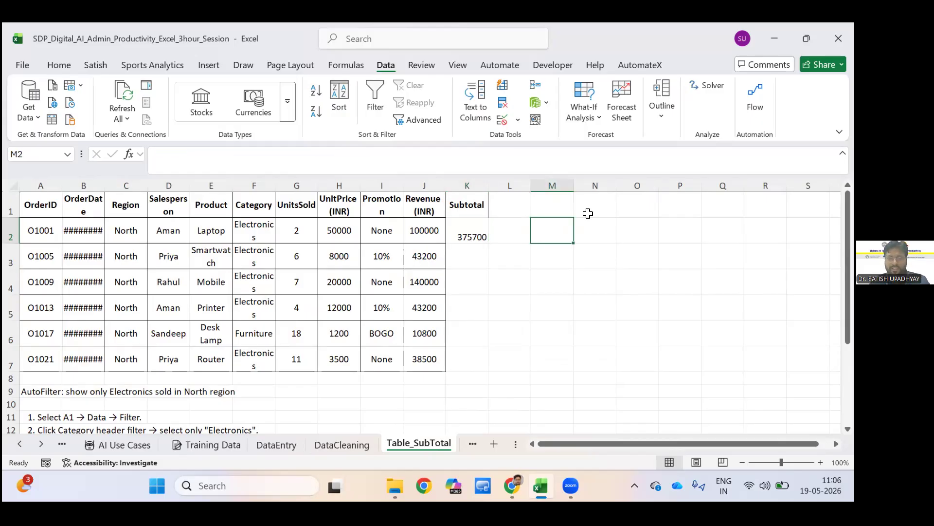
{"action": "key", "text": "Up"}
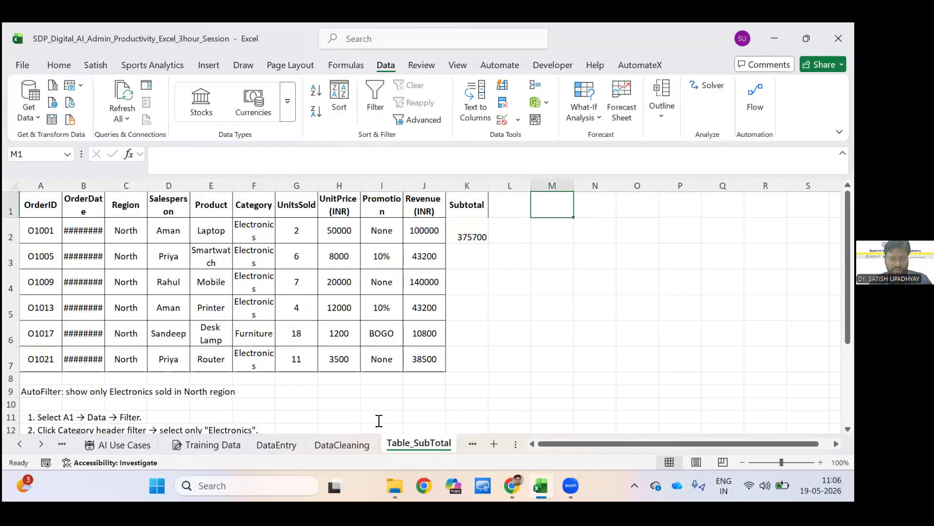
{"action": "type", "text": "Salespe"}
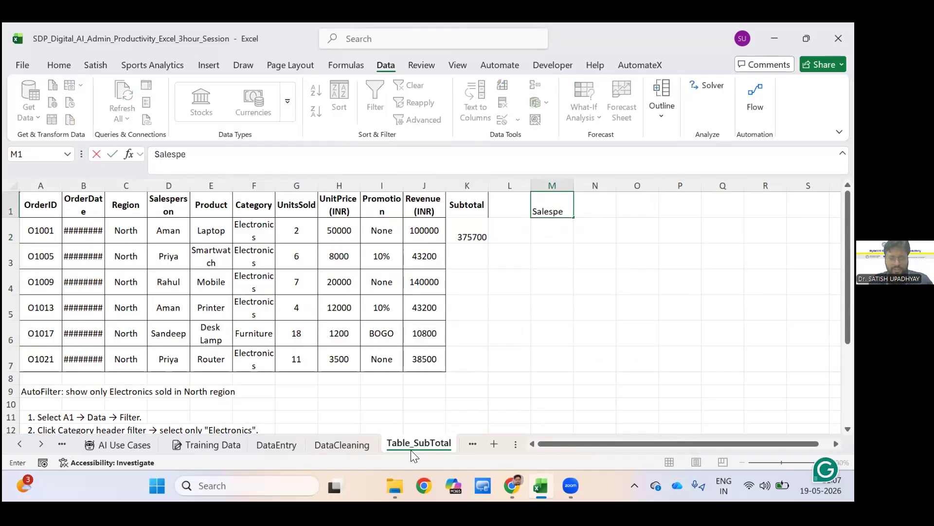
{"action": "type", "text": "rson"}
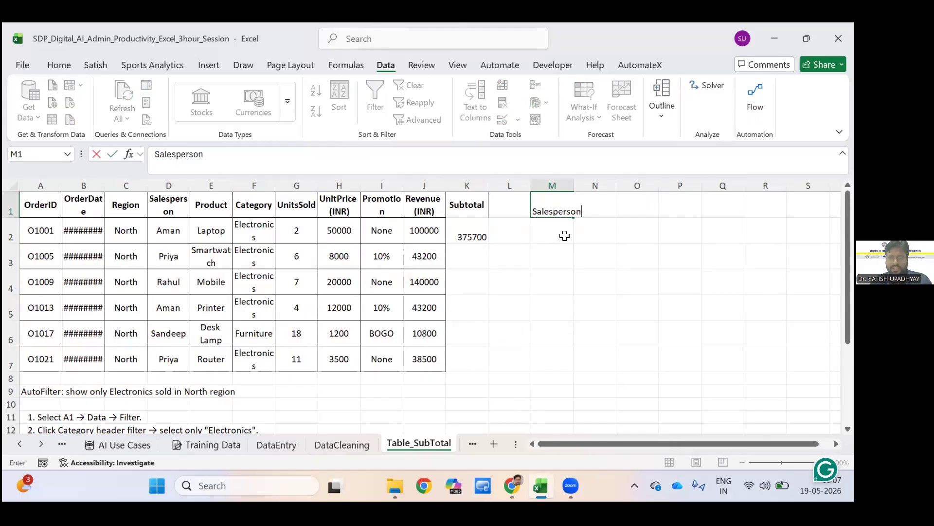
{"action": "key", "text": "Return"}
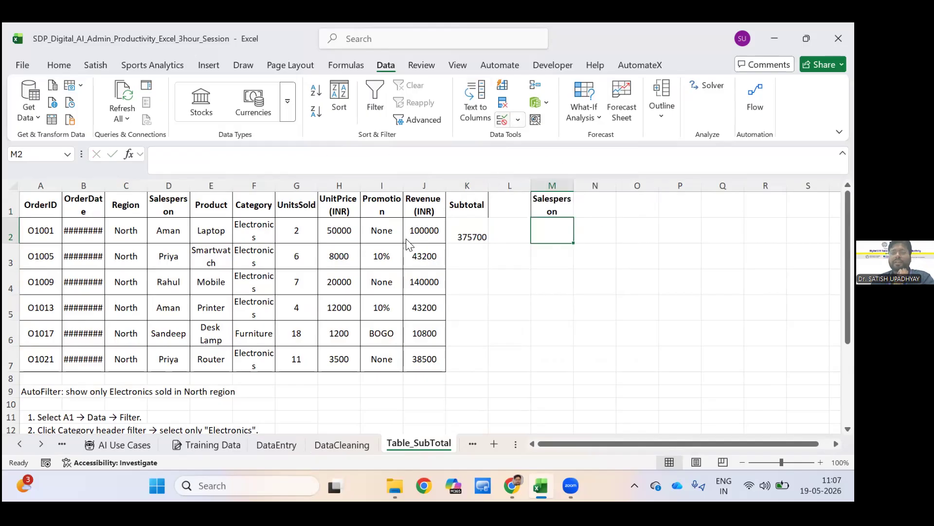
Start a data validation rule for M2 that allows a List, keeping the order table in view for picking the source.
{"action": "key", "text": "alt+a"}
{"action": "key", "text": "v"}
{"action": "key", "text": "v"}
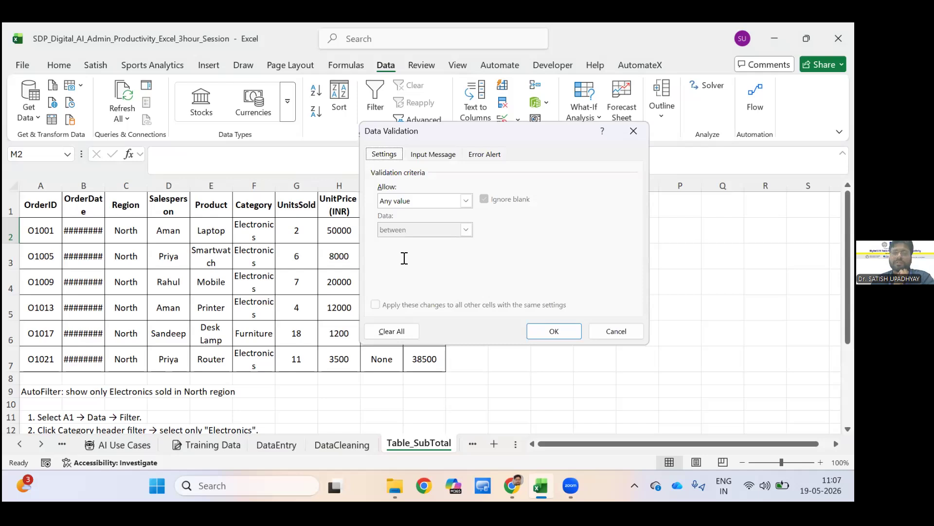
{"action": "left_click", "coordinate": [466, 200]}
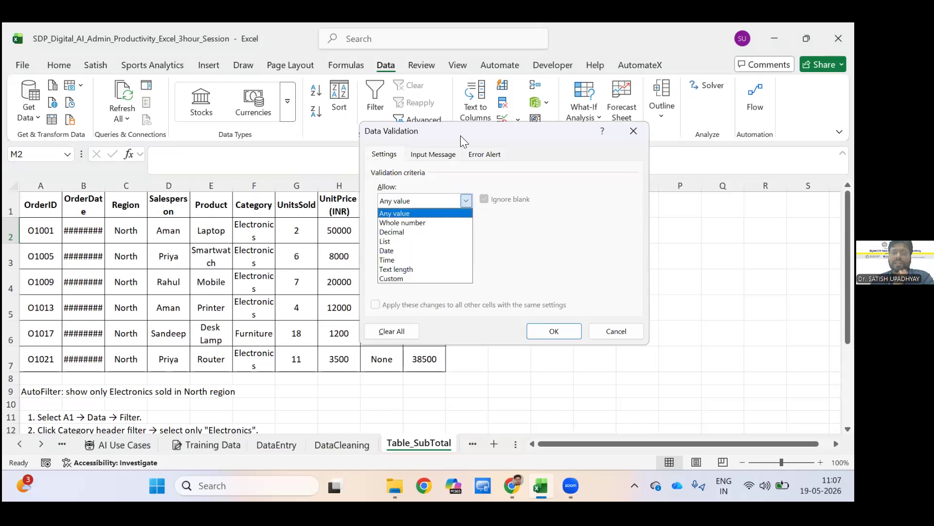
{"action": "key", "text": "Return"}
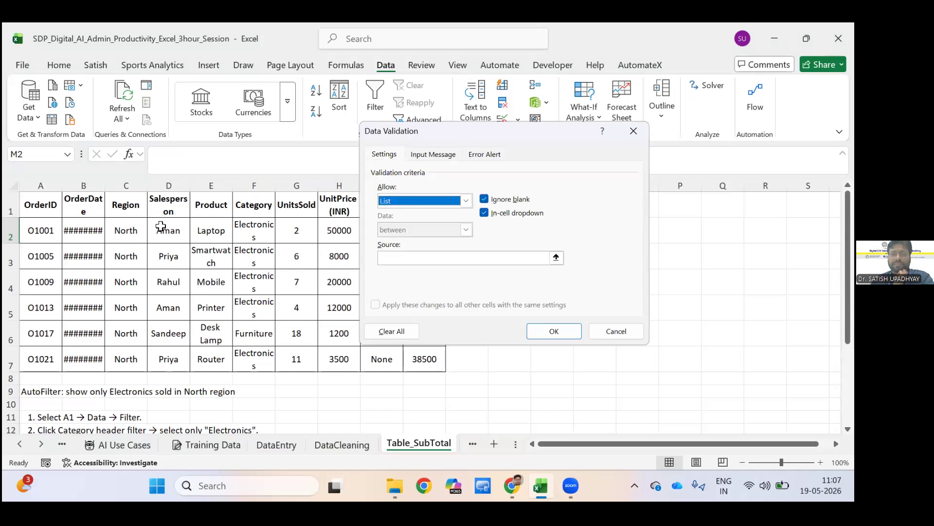
{"action": "left_click", "coordinate": [464, 258]}
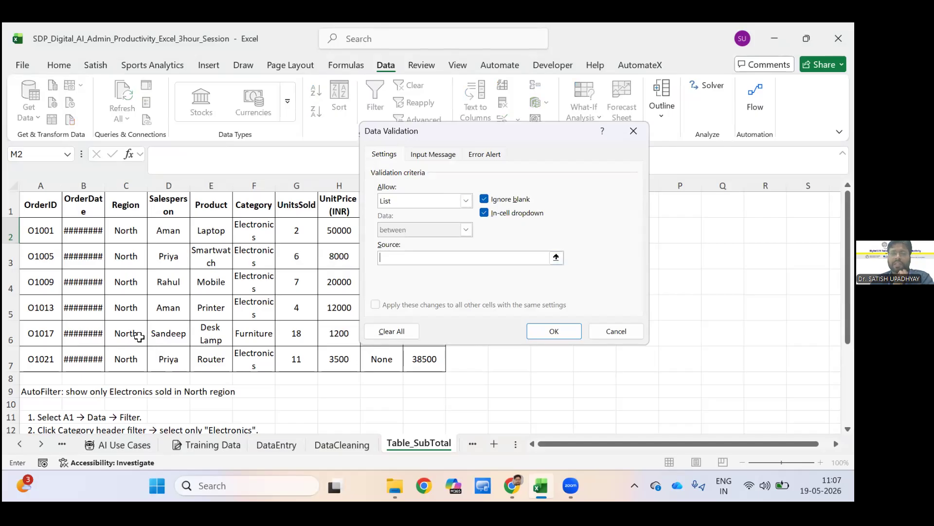
{"action": "left_click_drag", "start_coordinate": [467, 131], "coordinate": [530, 141]}
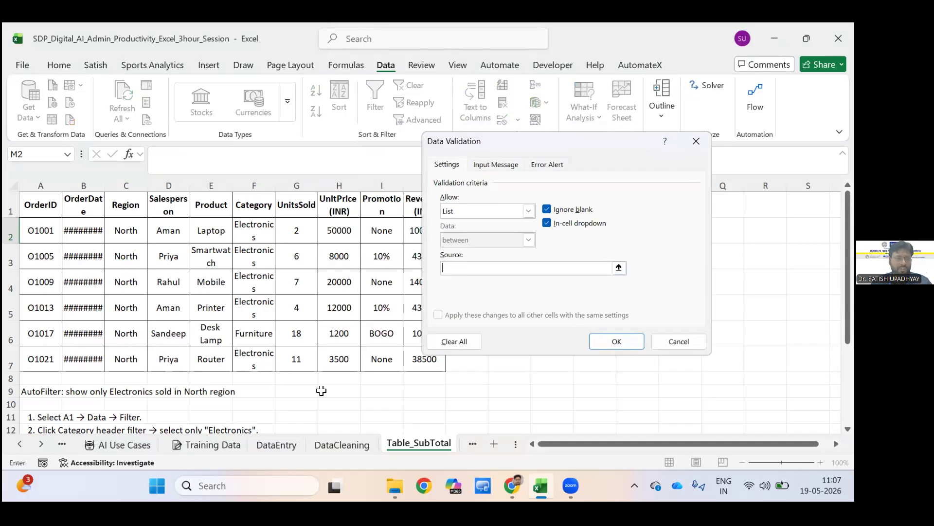
{"action": "left_click_drag", "start_coordinate": [168, 231], "coordinate": [169, 359]}
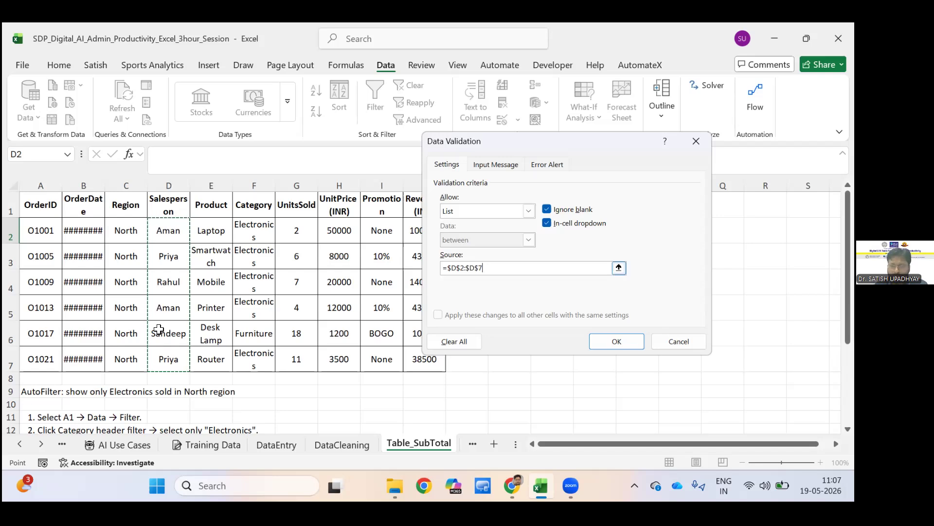
{"action": "key", "text": "ctrl+a"}
{"action": "key", "text": "BackSpace"}
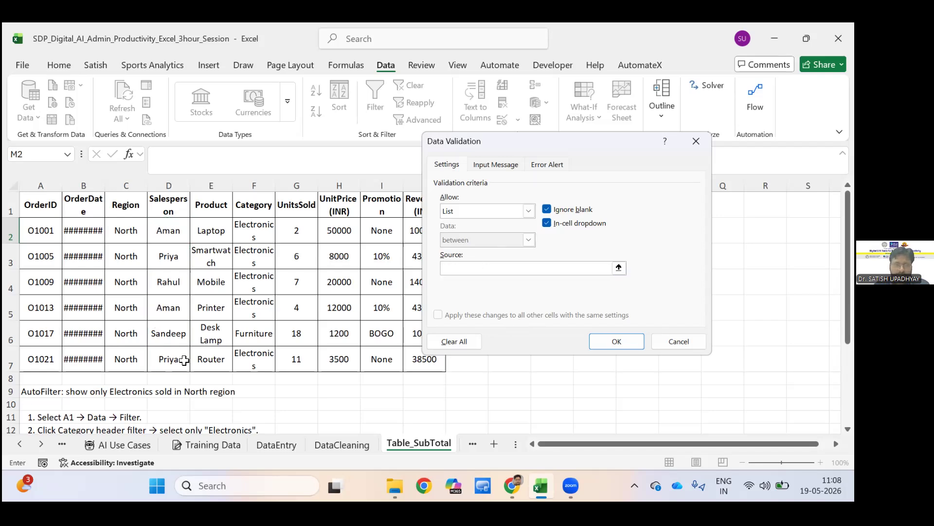
Set the validation list's source to the salesperson cells =$D$2:$D$6 and apply the rule to M2.
{"action": "left_click_drag", "start_coordinate": [169, 231], "coordinate": [168, 282]}
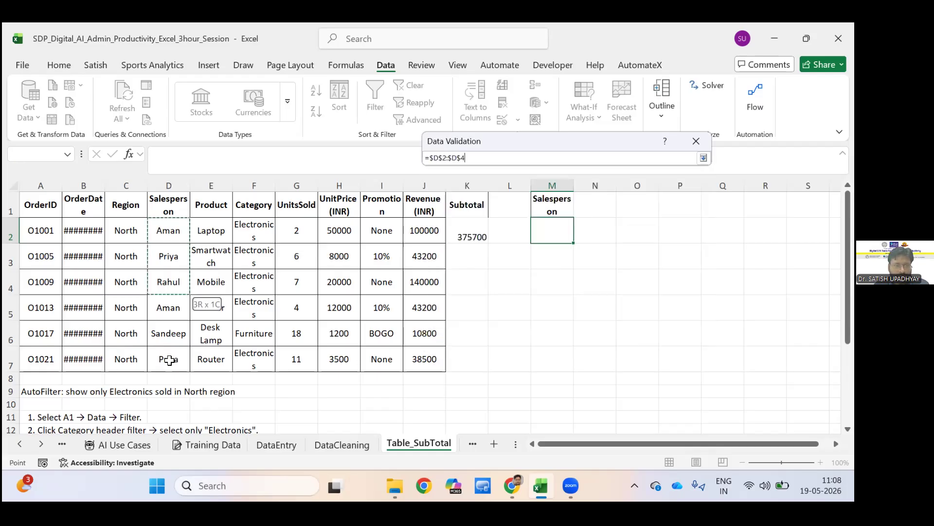
{"action": "left_click_drag", "start_coordinate": [177, 355], "coordinate": [173, 335]}
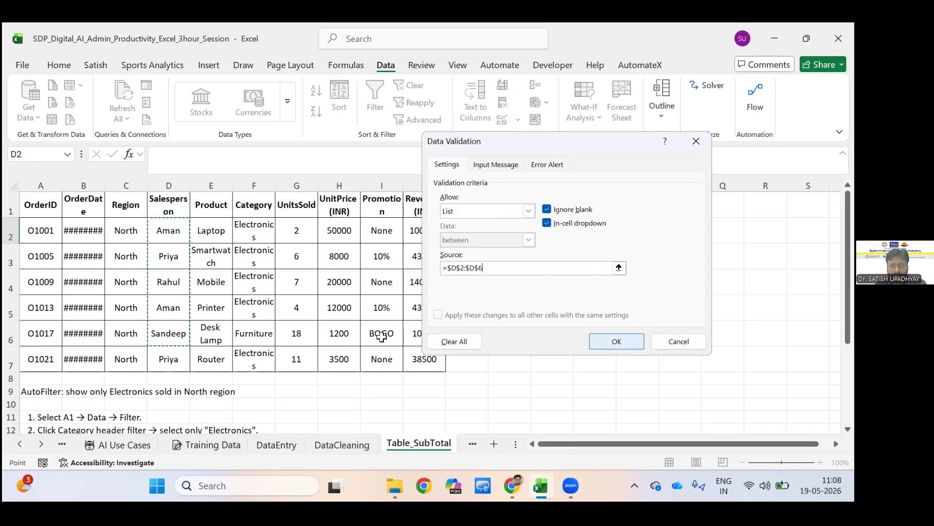
{"action": "left_click", "coordinate": [617, 341]}
{"action": "key", "text": "alt+Down"}
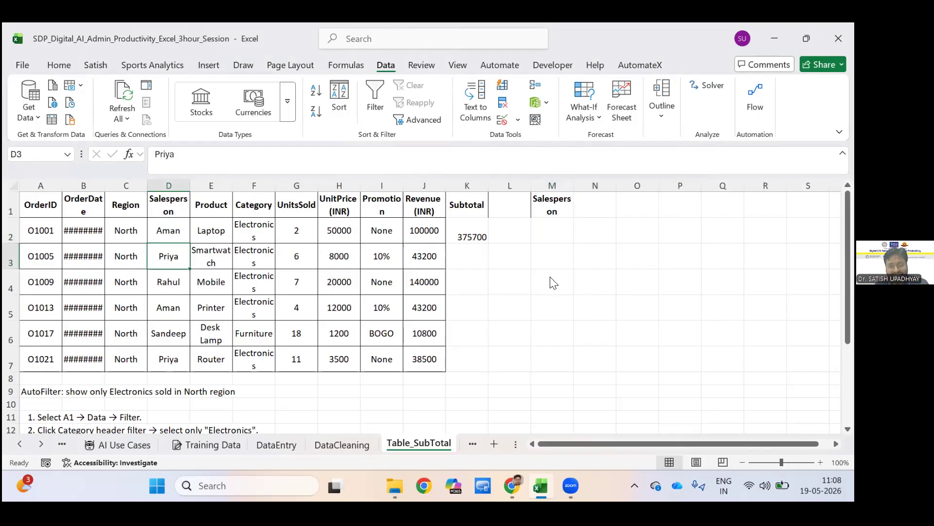
Try M2's dropdown by choosing the salespeople stored in D3 and D4, ending with the one stored in D6.
{"action": "left_click", "coordinate": [562, 236]}
{"action": "key", "text": "alt+Down"}
{"action": "key", "text": "Down"}
{"action": "key", "text": "Return"}
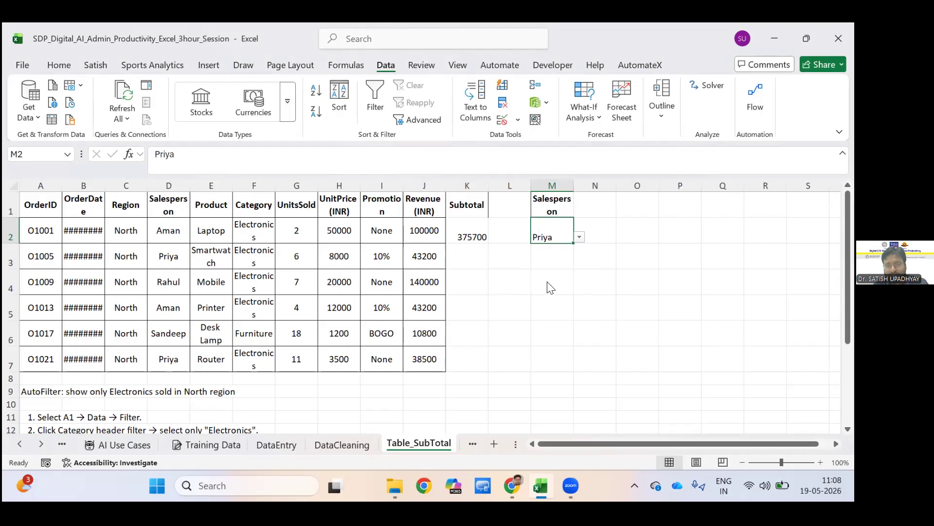
{"action": "key", "text": "alt+Down"}
{"action": "key", "text": "Down"}
{"action": "key", "text": "Return"}
{"action": "key", "text": "alt+Down"}
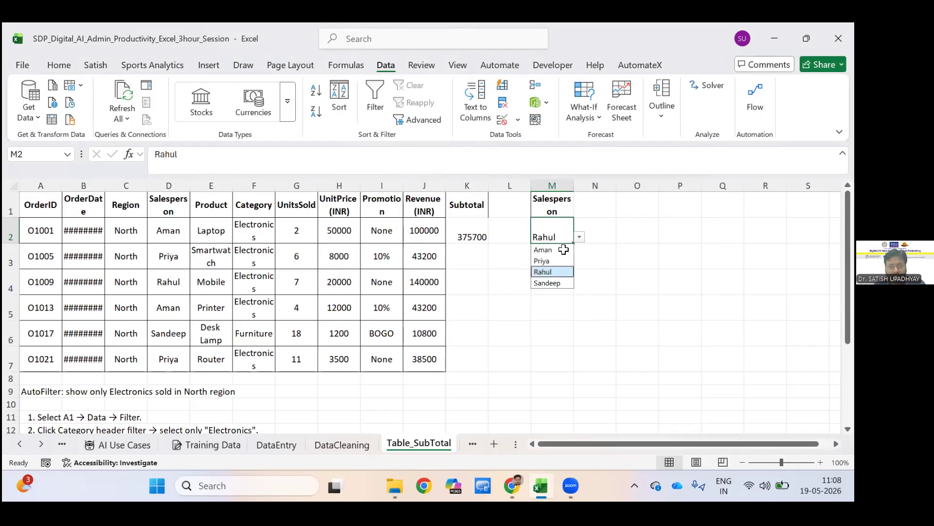
{"action": "key", "text": "Down"}
{"action": "key", "text": "Return"}
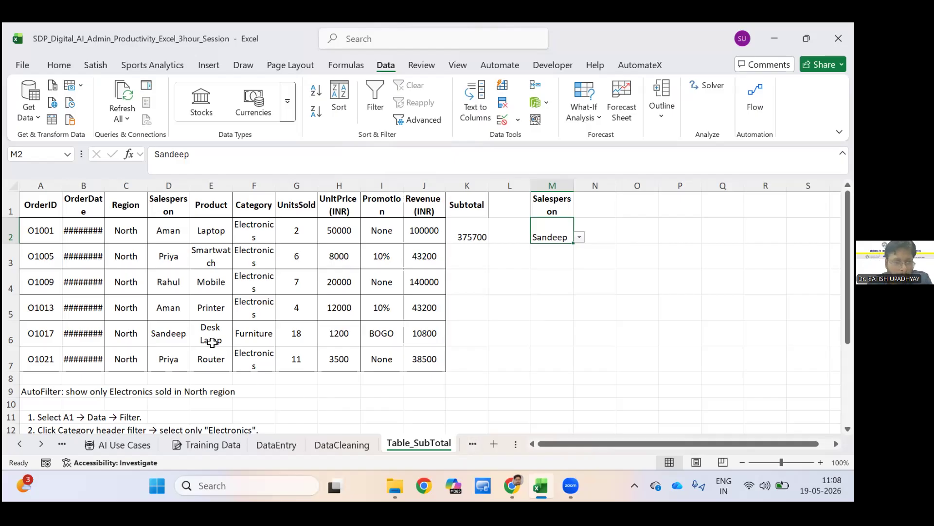
Turn on AutoFilter for the order table's header row.
{"action": "scroll", "coordinate": [30, 214], "scroll_direction": "down", "scroll_amount": 1}
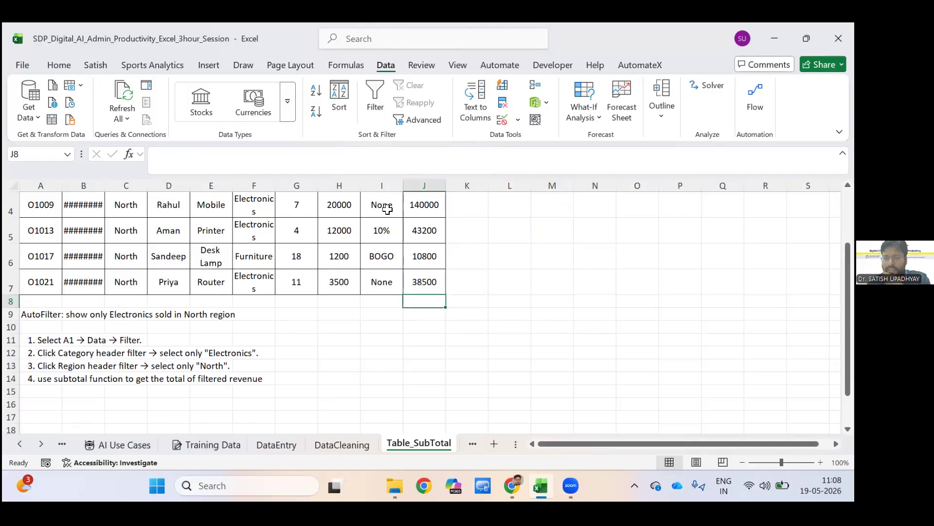
{"action": "scroll", "coordinate": [386, 209], "scroll_direction": "up", "scroll_amount": 1}
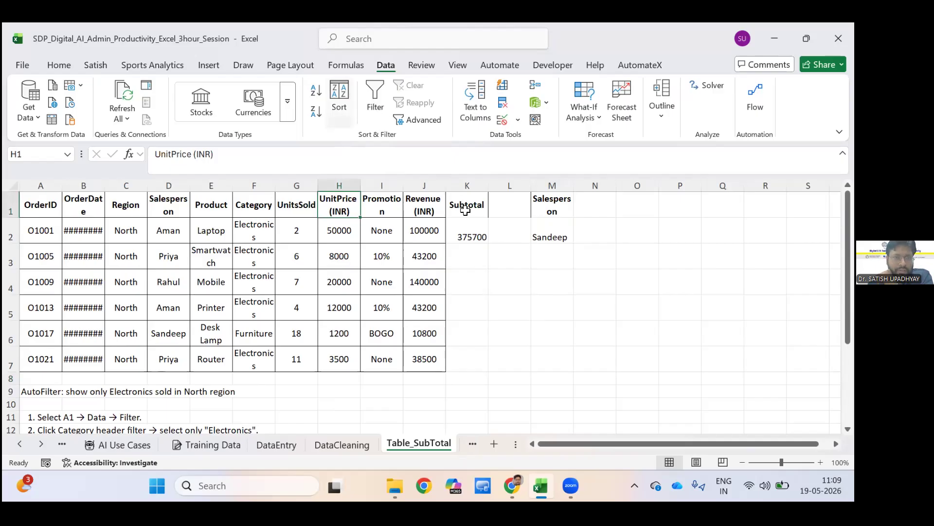
{"action": "key", "text": "ctrl+shift+l"}
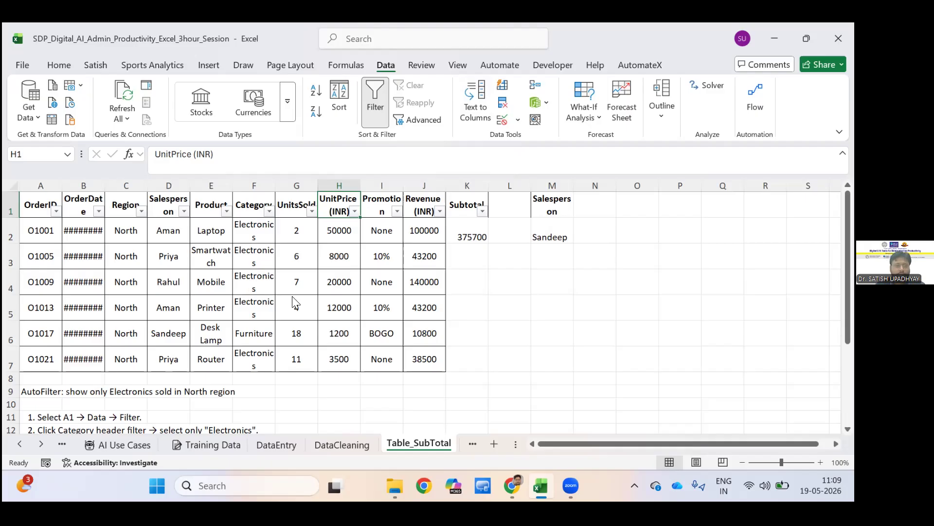
Examine the text filter options of the Salesperson column and the number filter options of the UnitPrice (INR) column.
{"action": "left_click", "coordinate": [184, 211]}
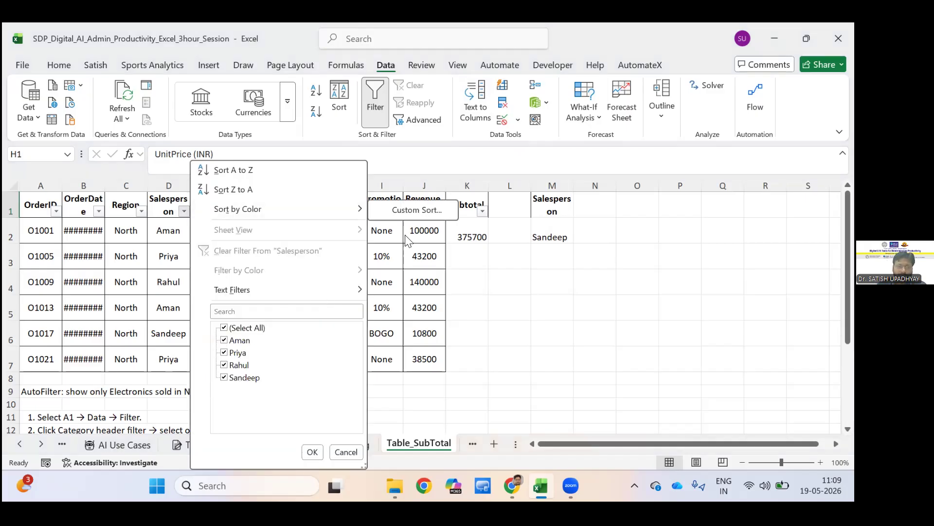
{"action": "mouse_move", "coordinate": [336, 290]}
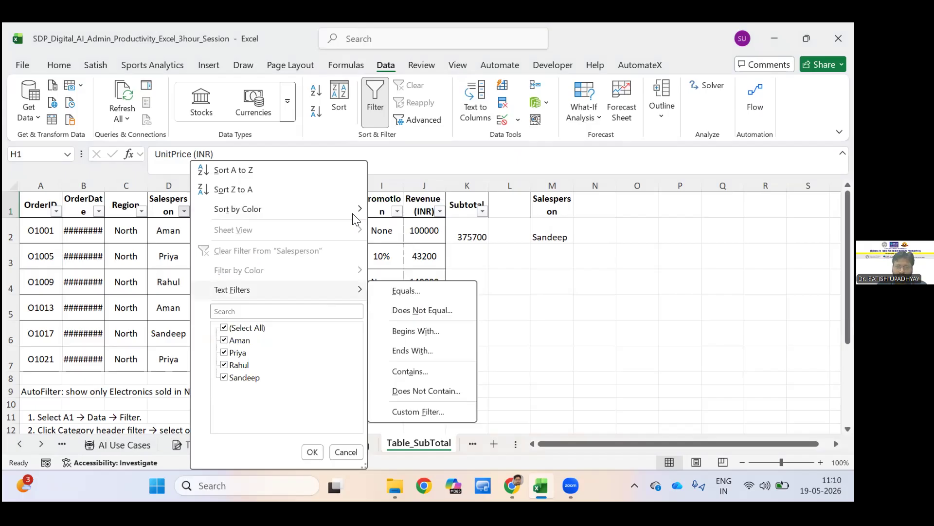
{"action": "left_click", "coordinate": [524, 297]}
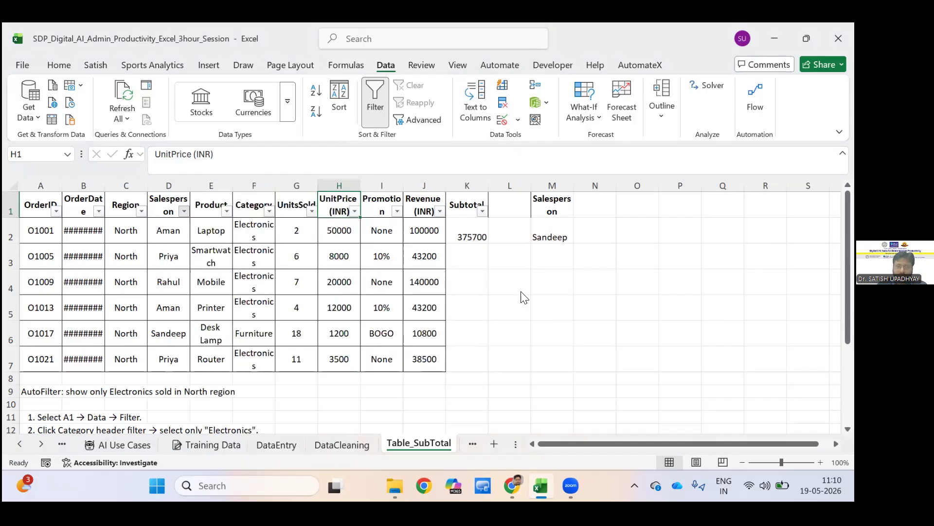
{"action": "key", "text": "alt+Down"}
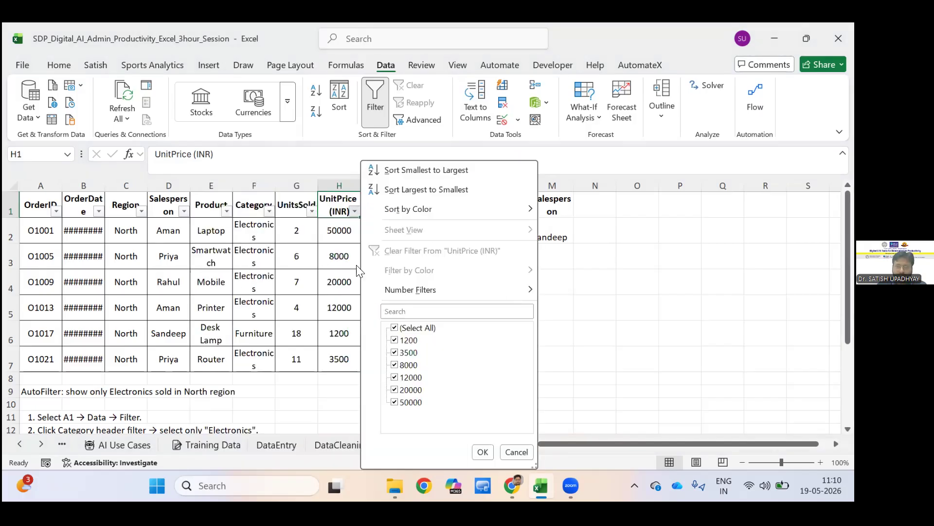
{"action": "mouse_move", "coordinate": [476, 281]}
{"action": "left_click", "coordinate": [125, 115]}
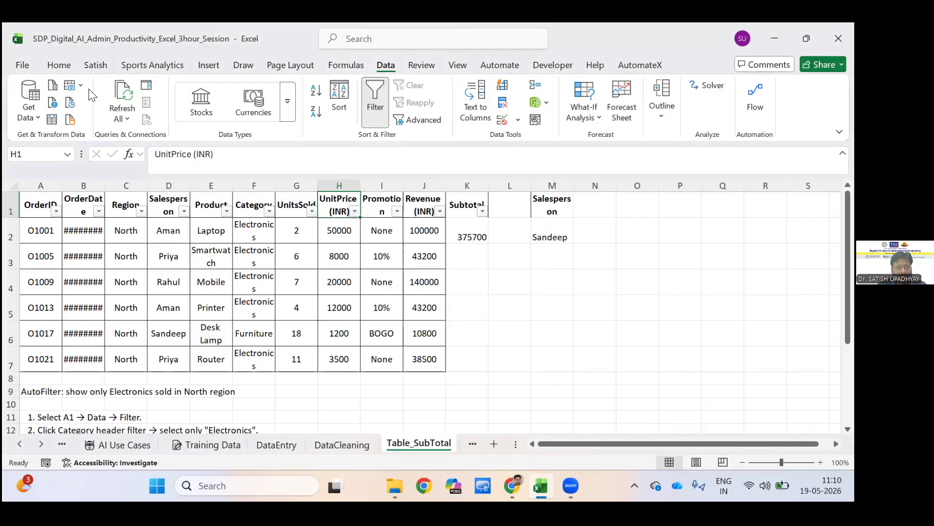
Fill the Category column cells F1:F7 with the lightest tint of the dark blue theme colour.
{"action": "key", "text": "Left"}
{"action": "key", "text": "Left"}
{"action": "key", "text": "ctrl+shift+Down"}
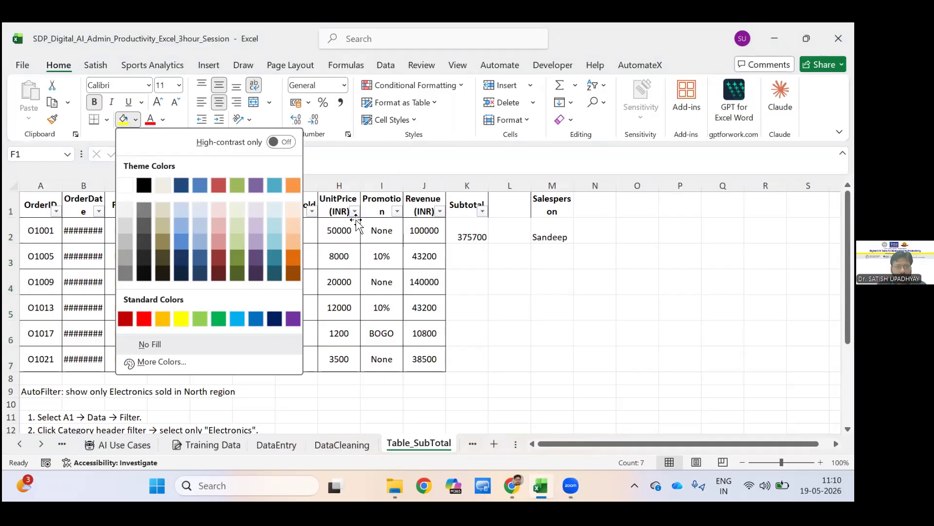
{"action": "left_click", "coordinate": [181, 210]}
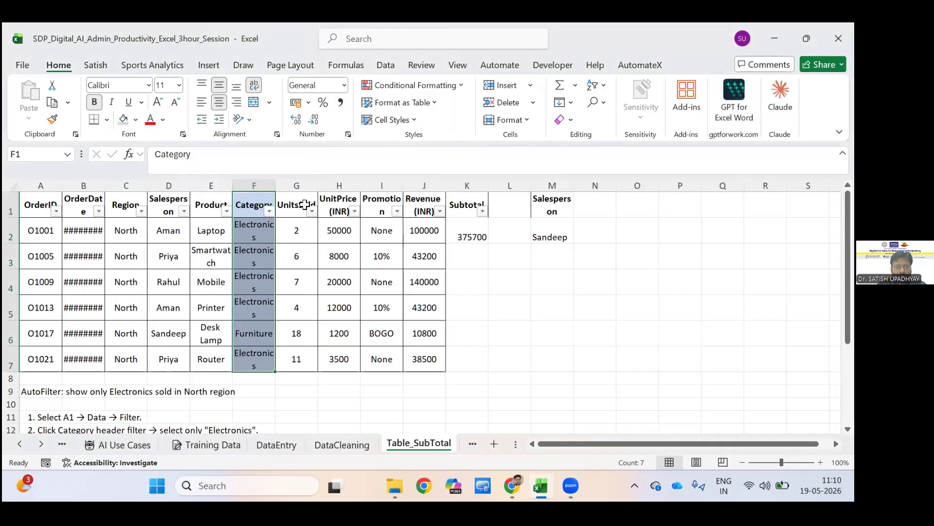
Check the filter options of the Category column and close them without filtering.
{"action": "left_click", "coordinate": [339, 231]}
{"action": "left_click", "coordinate": [269, 211]}
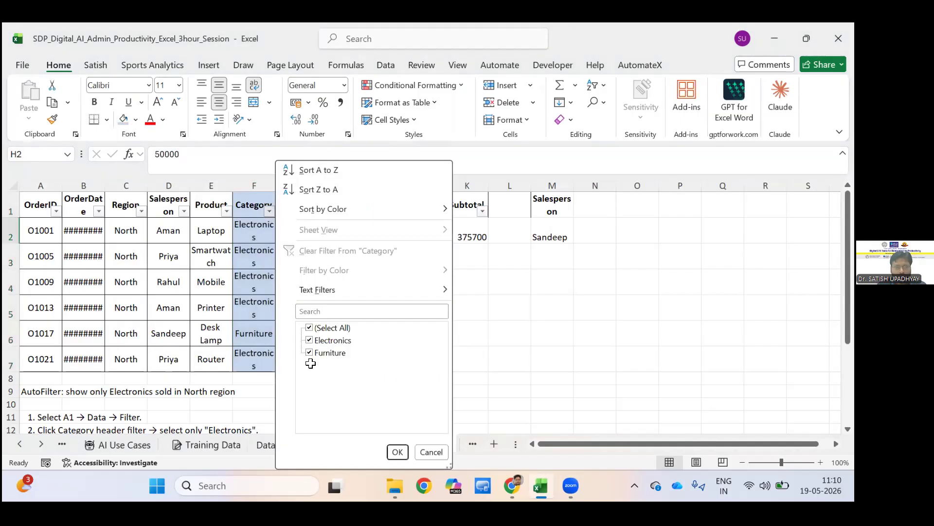
{"action": "left_click", "coordinate": [361, 84]}
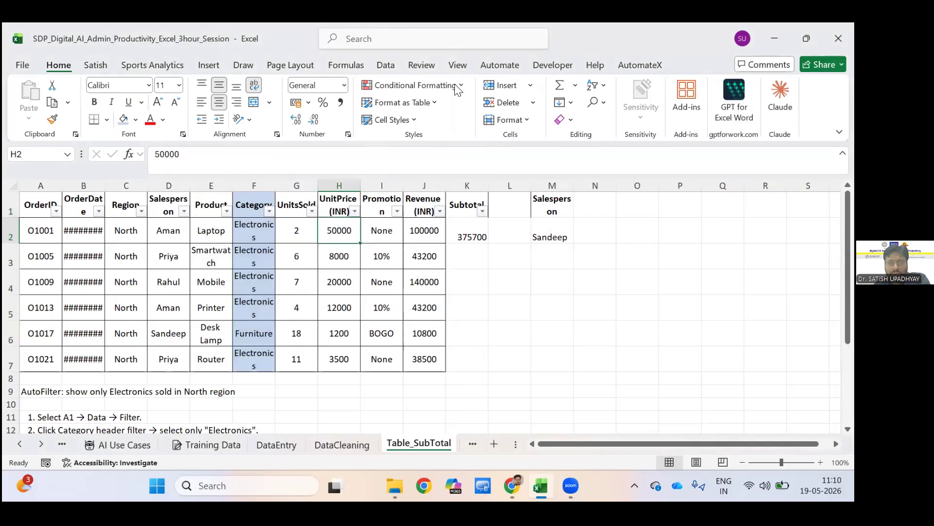
Highlight cells greater than 10 in the UnitsSold range G1:G7 with Light Red Fill with Dark Red Text.
{"action": "key", "text": "Up"}
{"action": "key", "text": "Left"}
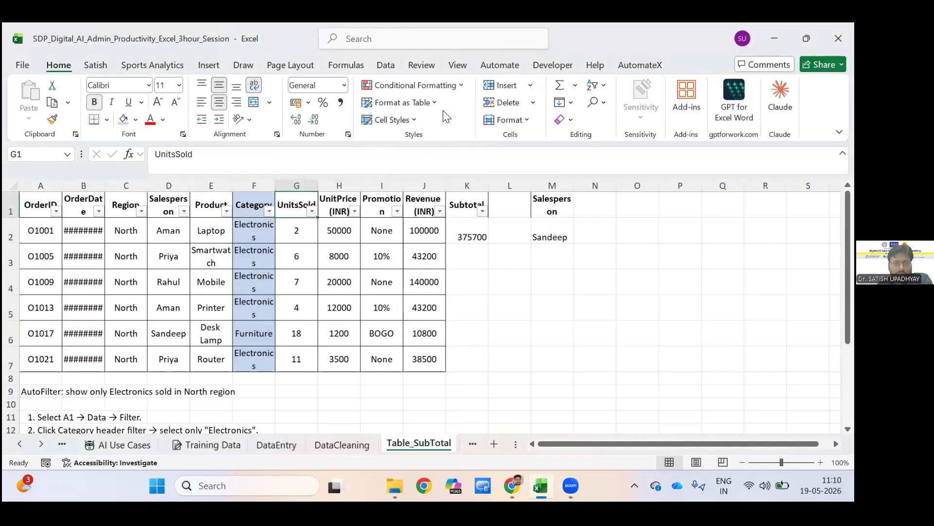
{"action": "key", "text": "shift+Down"}
{"action": "key", "text": "shift+Down"}
{"action": "key", "text": "shift+Down"}
{"action": "key", "text": "shift+Down"}
{"action": "key", "text": "shift+Down"}
{"action": "key", "text": "shift+Down"}
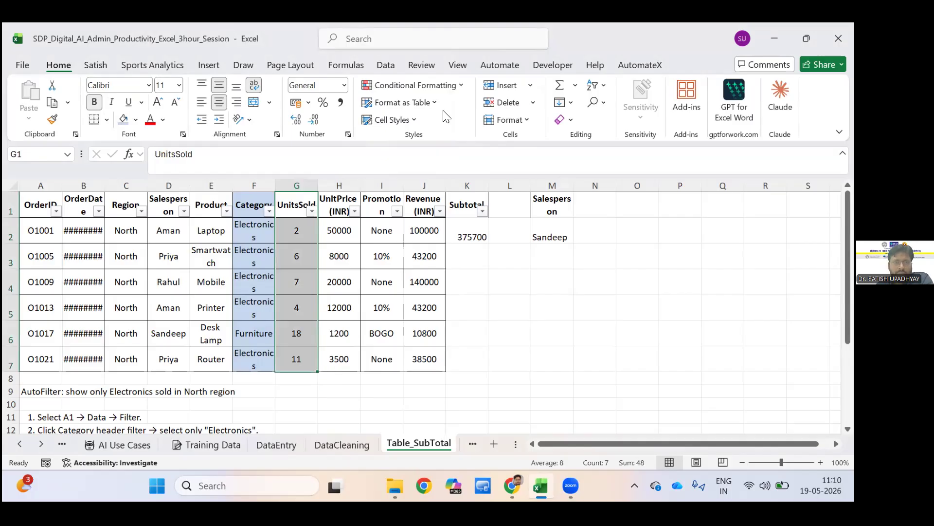
{"action": "key", "text": "alt+h"}
{"action": "key", "text": "l"}
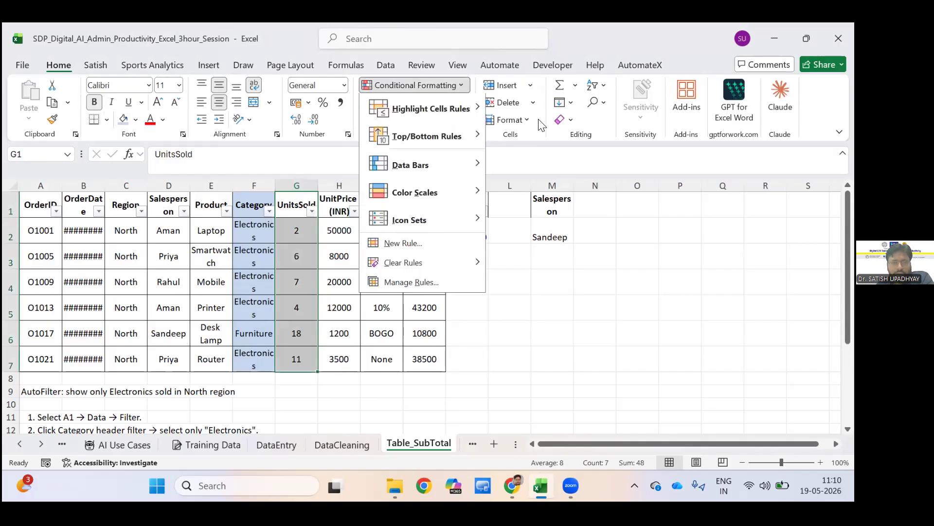
{"action": "key", "text": "h"}
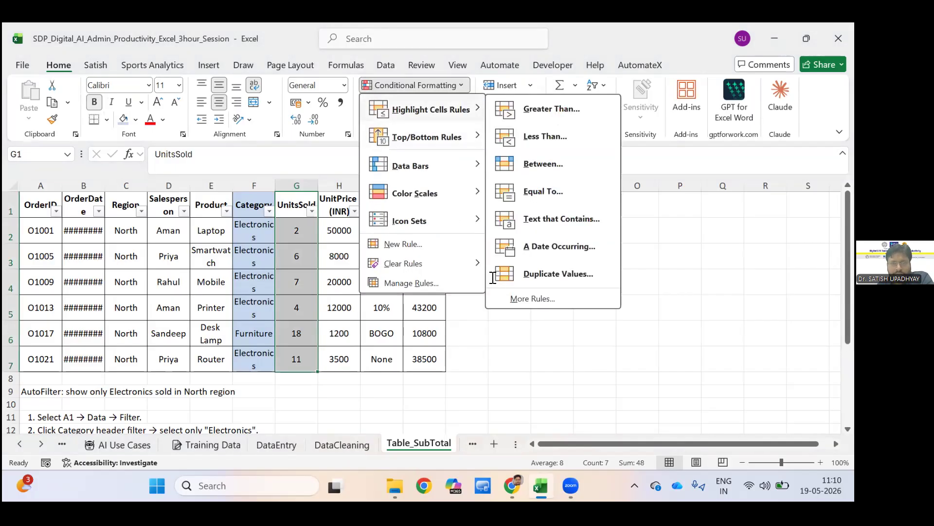
{"action": "key", "text": "Down"}
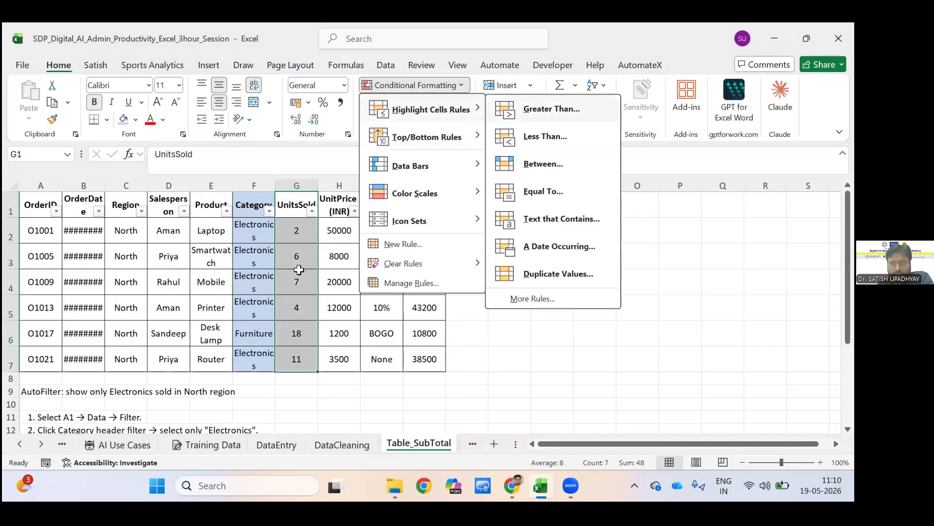
{"action": "key", "text": "Return"}
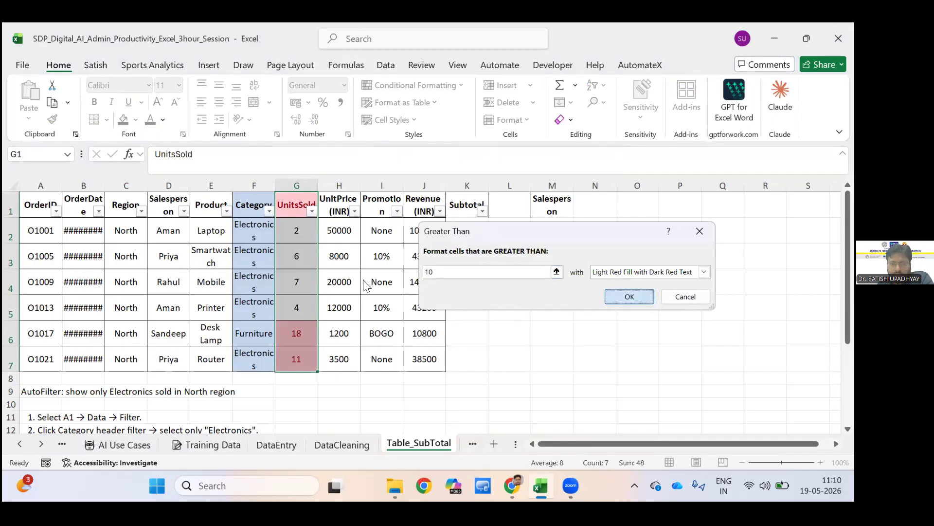
{"action": "key", "text": "Return"}
{"action": "left_click", "coordinate": [509, 332]}
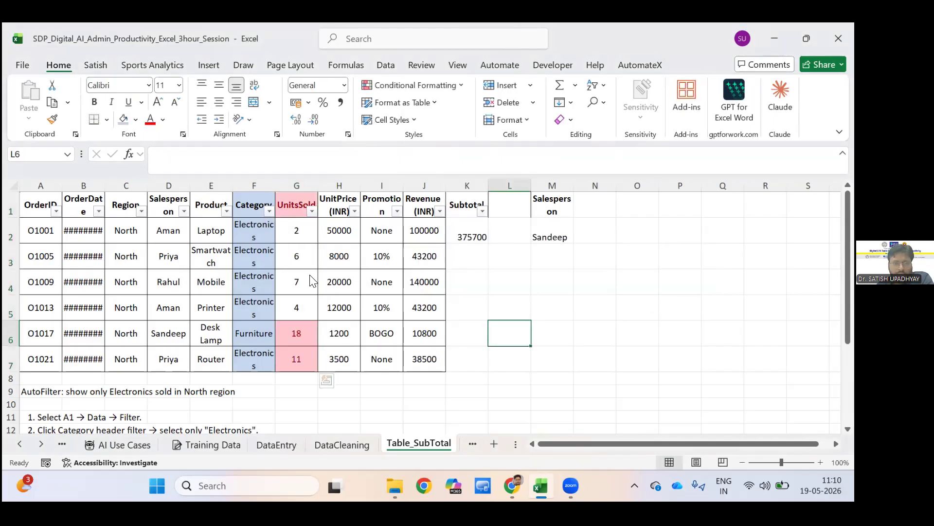
Filter the UnitsSold column to show only values greater than 5.
{"action": "left_click", "coordinate": [312, 212]}
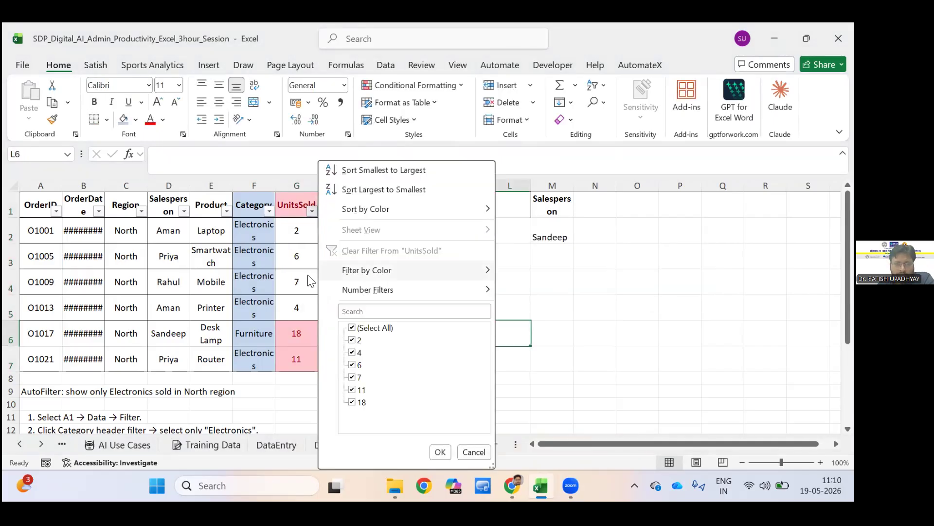
{"action": "mouse_move", "coordinate": [323, 273]}
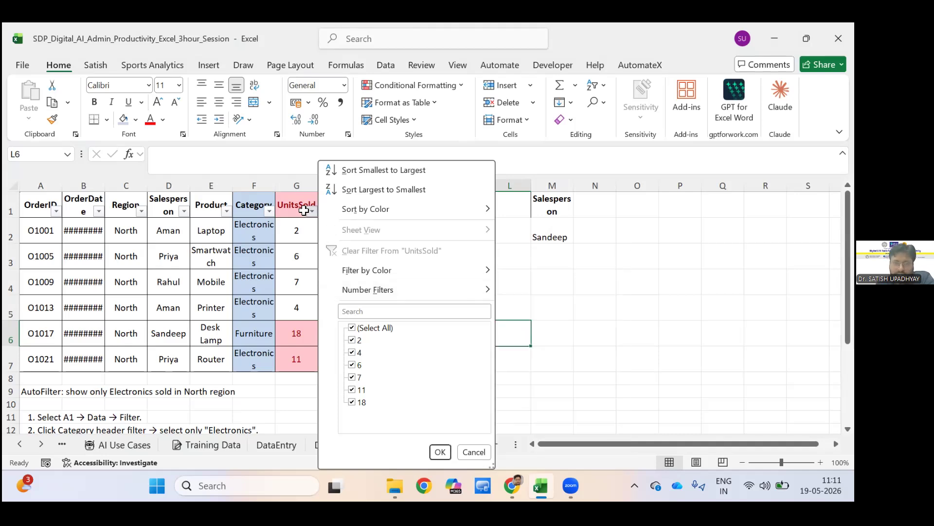
{"action": "key", "text": "Escape"}
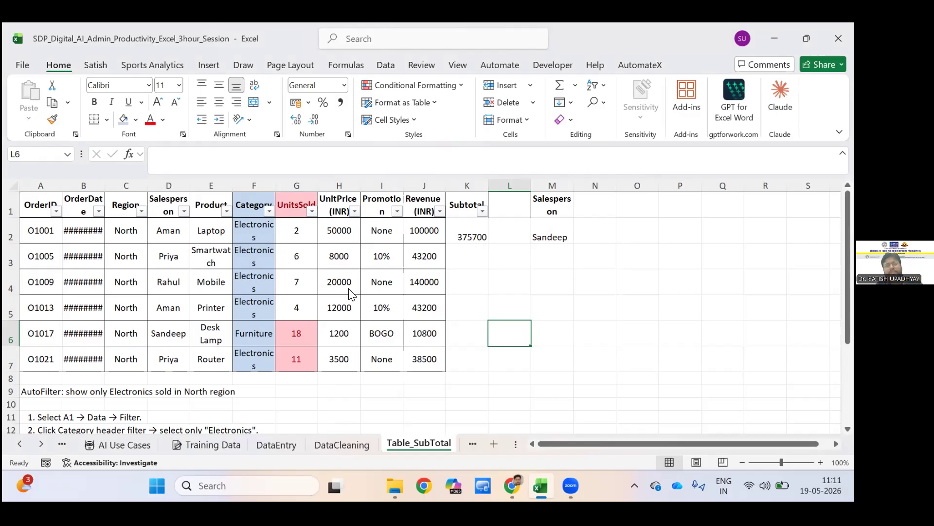
{"action": "left_click", "coordinate": [312, 210]}
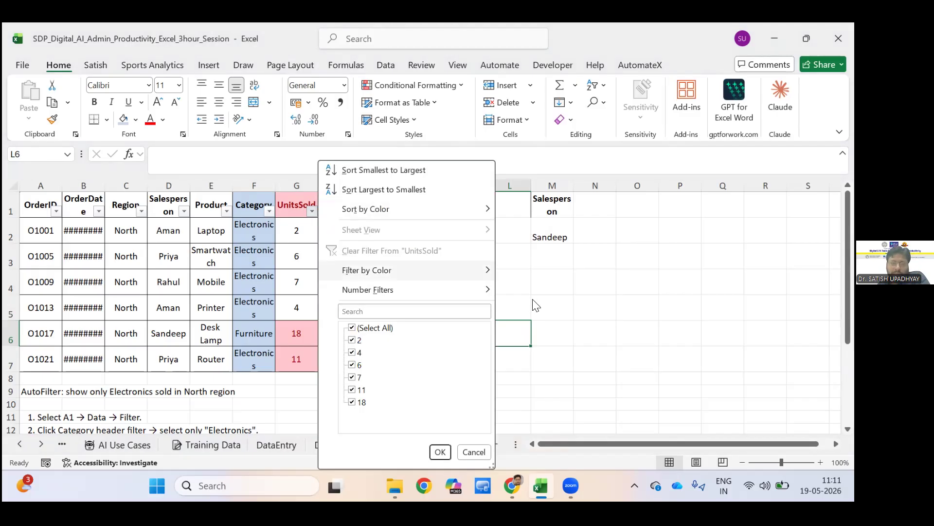
{"action": "mouse_move", "coordinate": [414, 270]}
{"action": "mouse_move", "coordinate": [413, 290]}
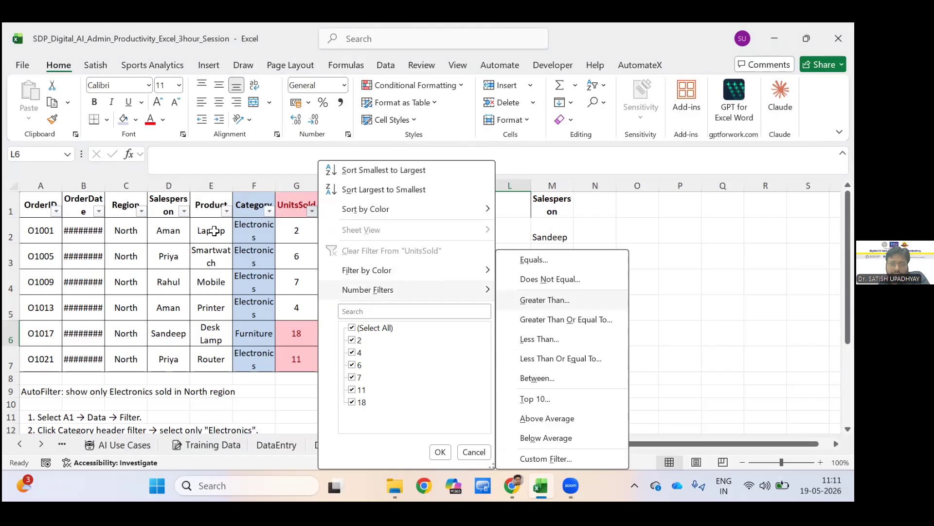
{"action": "key", "text": "Return"}
{"action": "type", "text": "5"}
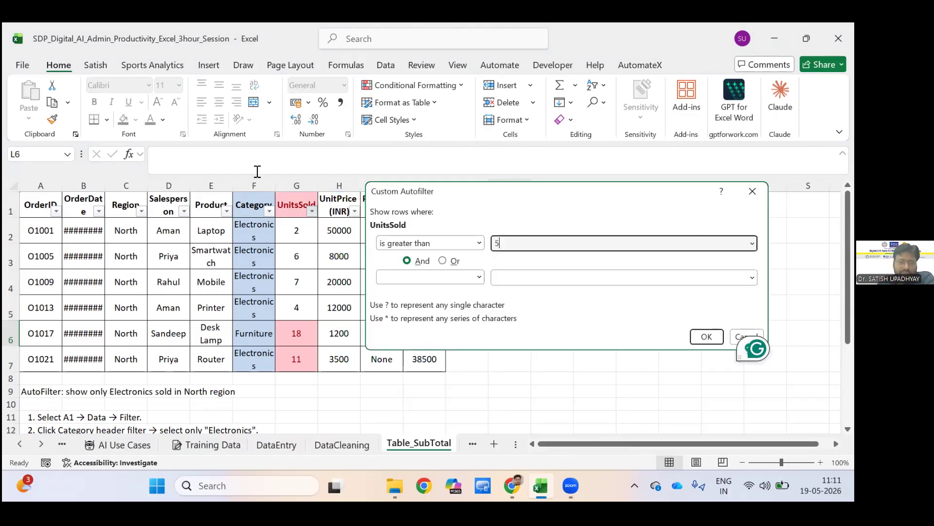
{"action": "key", "text": "Return"}
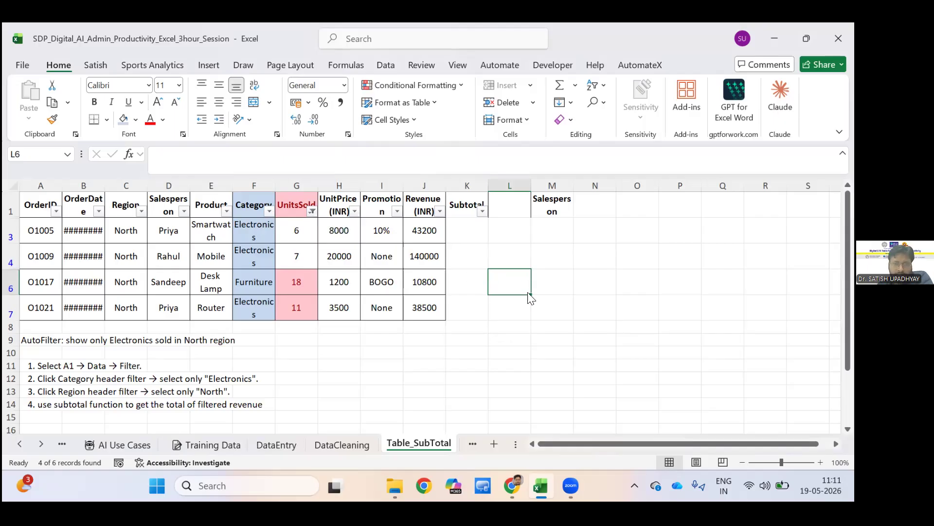
Filter the UnitsSold column by its red highlight colour and clear that column's filter.
{"action": "left_click", "coordinate": [312, 211]}
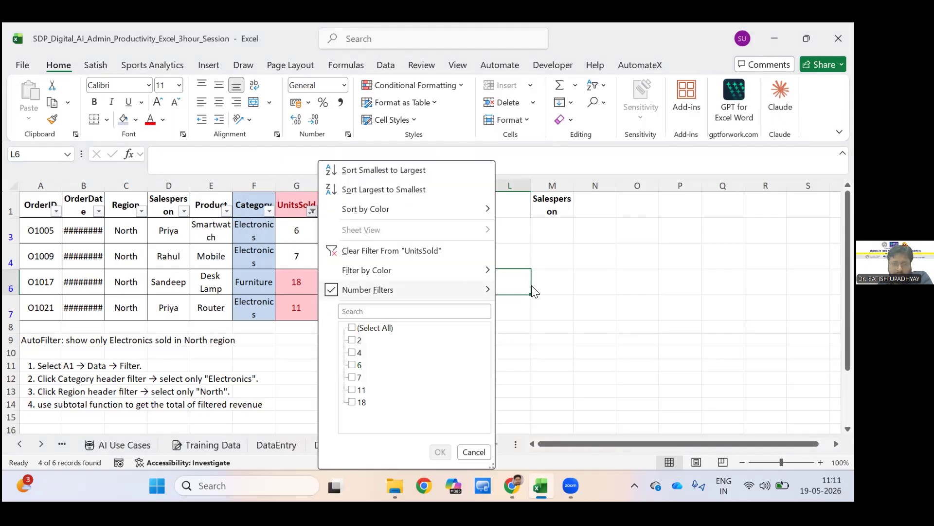
{"action": "mouse_move", "coordinate": [468, 270]}
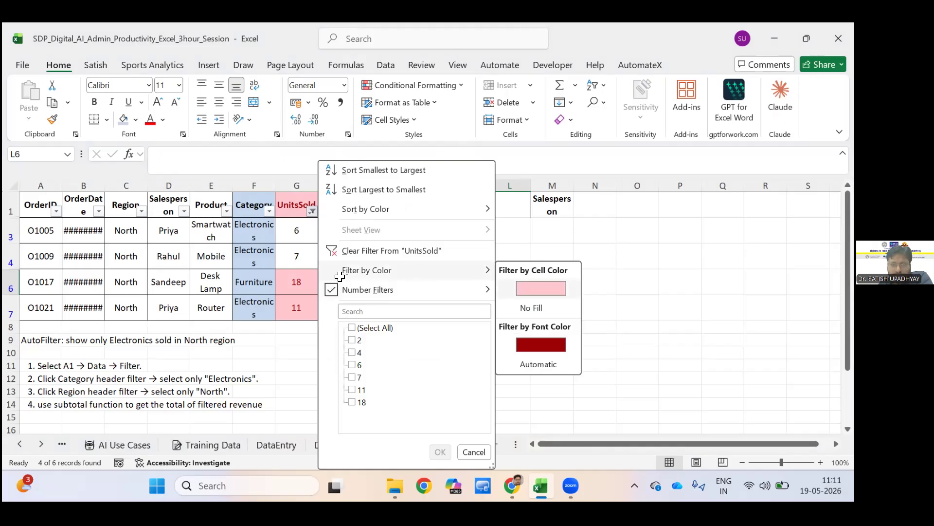
{"action": "left_click", "coordinate": [313, 214]}
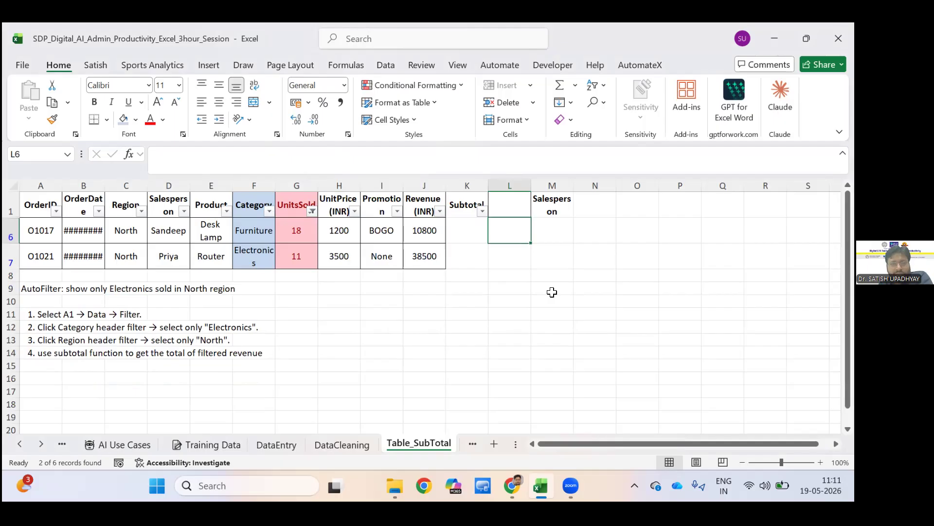
{"action": "left_click", "coordinate": [312, 212]}
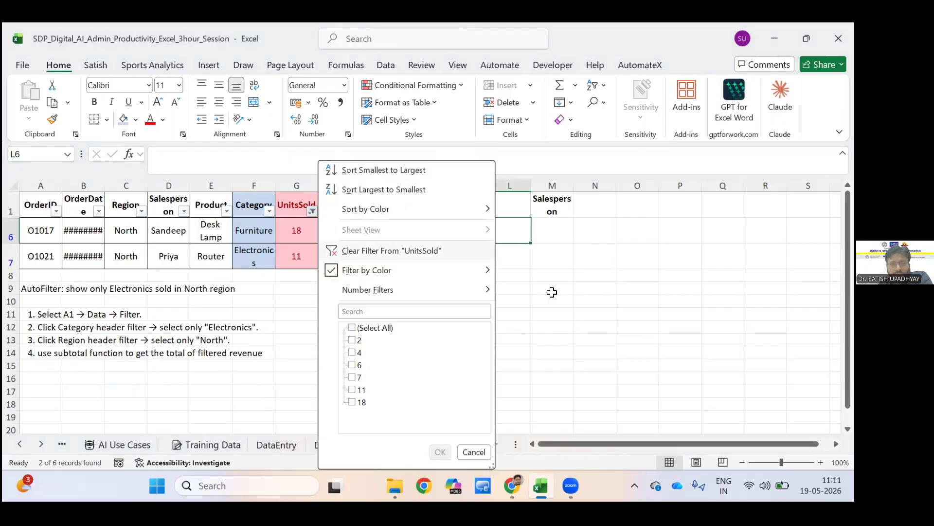
{"action": "left_click", "coordinate": [392, 250]}
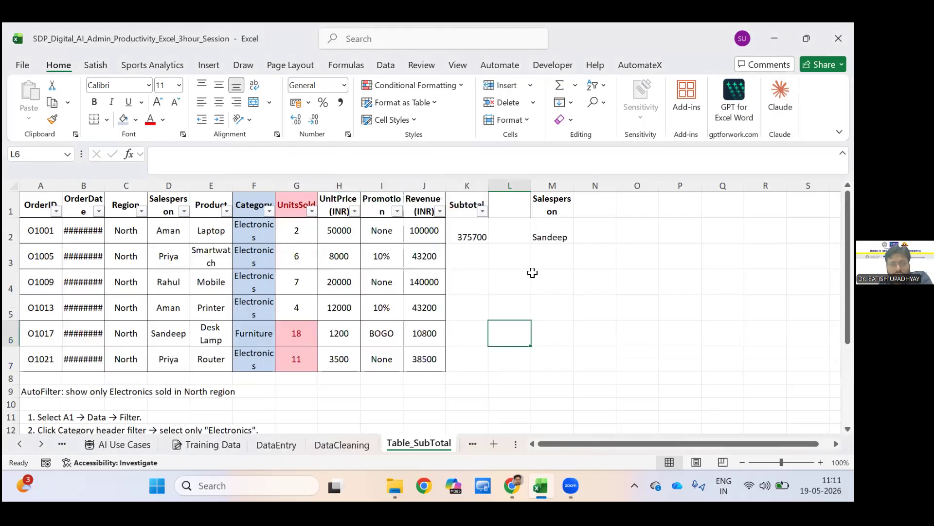
Switch to the ConditionalF sheet and review the conditional formatting rules applied to the Sales (INR) cells.
{"action": "left_click", "coordinate": [532, 272]}
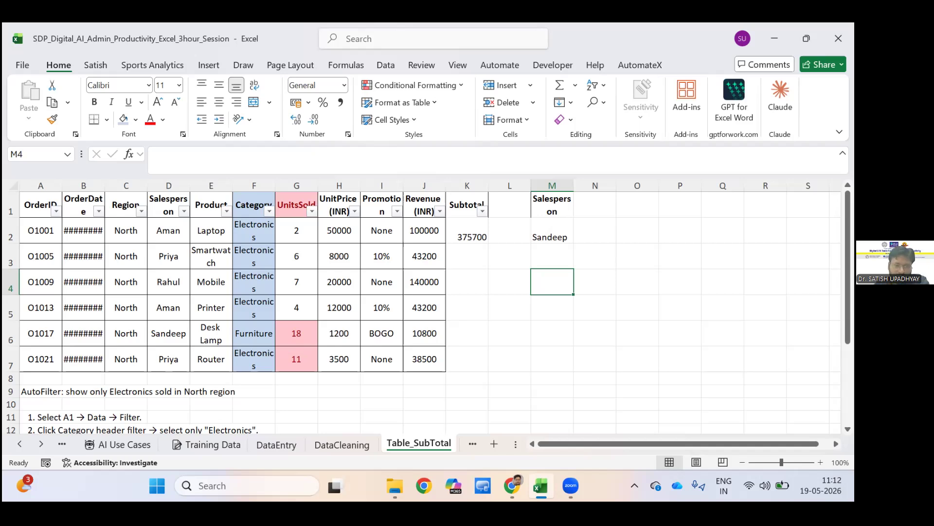
{"action": "scroll", "coordinate": [470, 445], "scroll_direction": "down", "scroll_amount": 1}
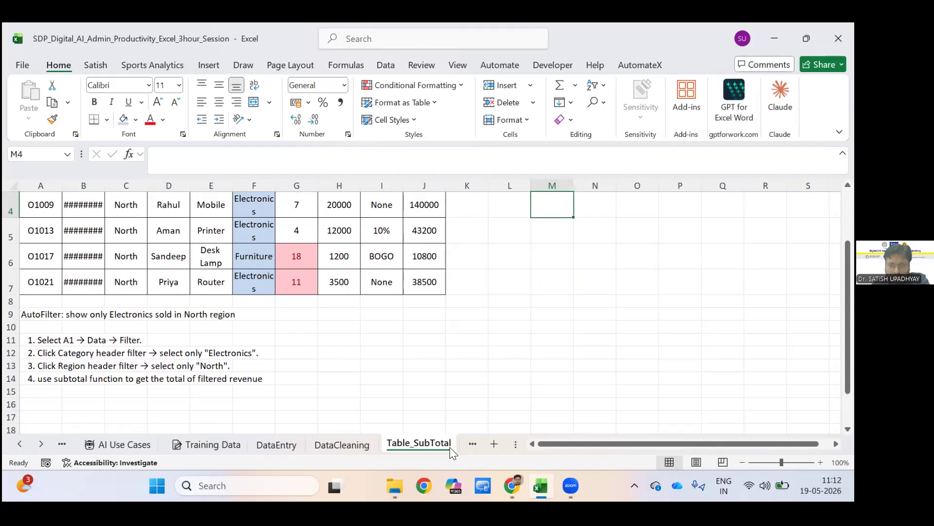
{"action": "key", "text": "ctrl+Page_Down"}
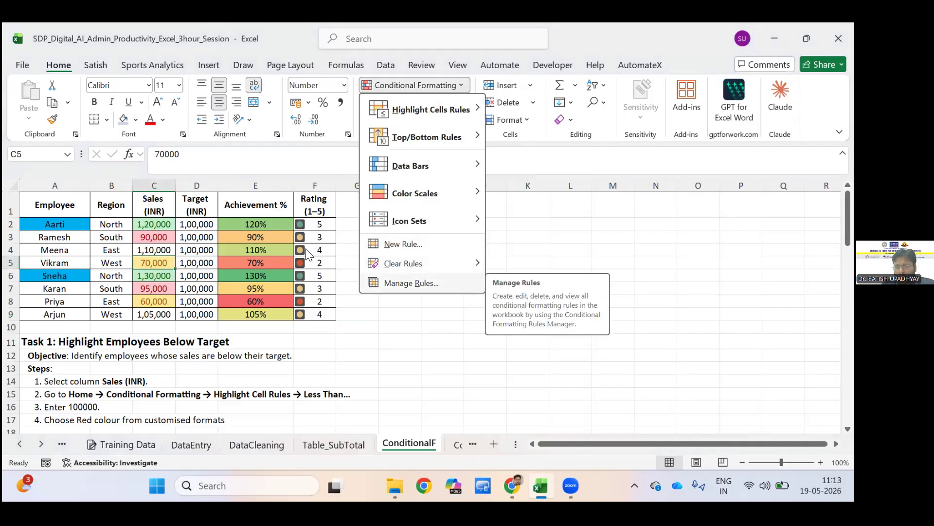
{"action": "left_click", "coordinate": [370, 282]}
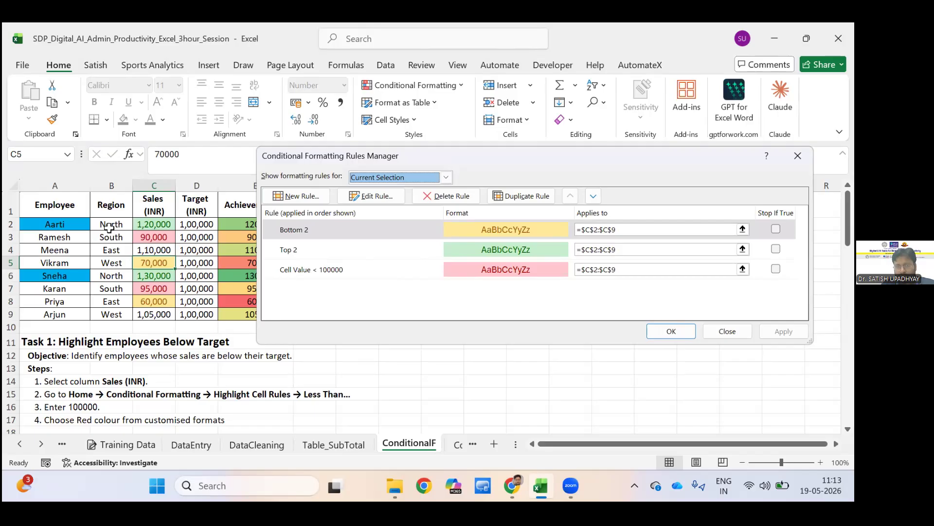
{"action": "key", "text": "Return"}
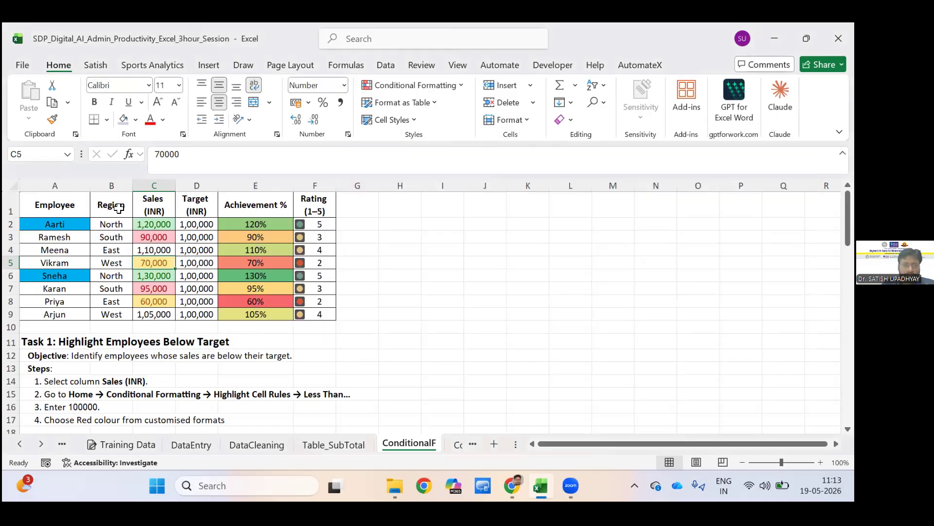
{"action": "left_click", "coordinate": [442, 276]}
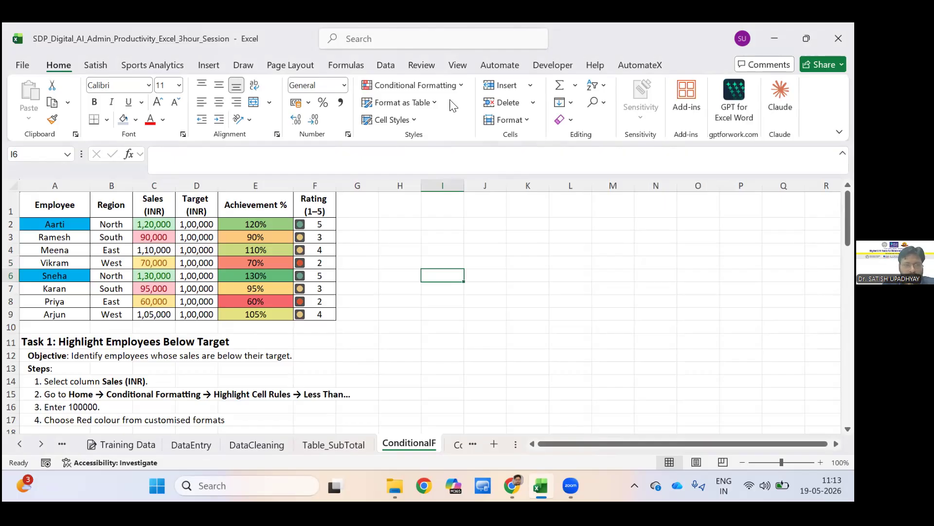
Start a Text That Contains highlight rule for the Region cells B1:B9 with the text North.
{"action": "left_click_drag", "start_coordinate": [111, 205], "coordinate": [111, 314]}
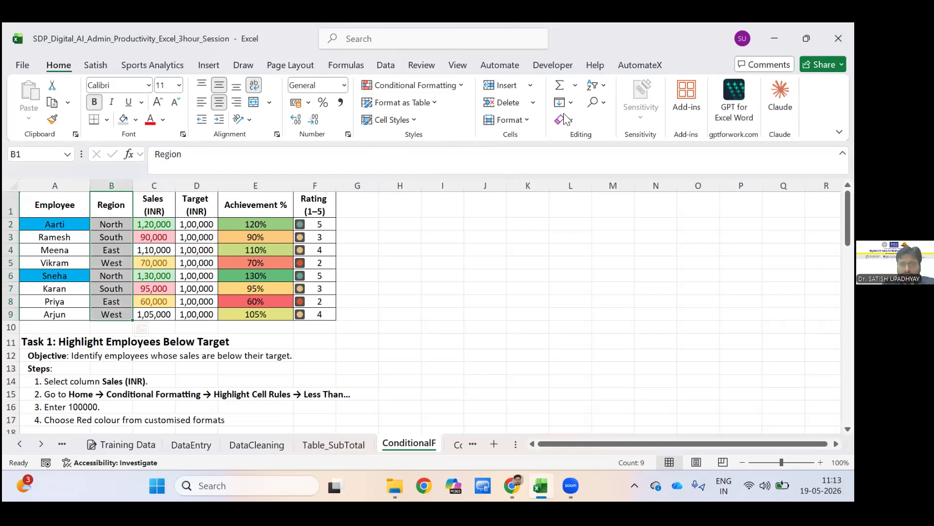
{"action": "left_click", "coordinate": [419, 85]}
{"action": "mouse_move", "coordinate": [431, 110]}
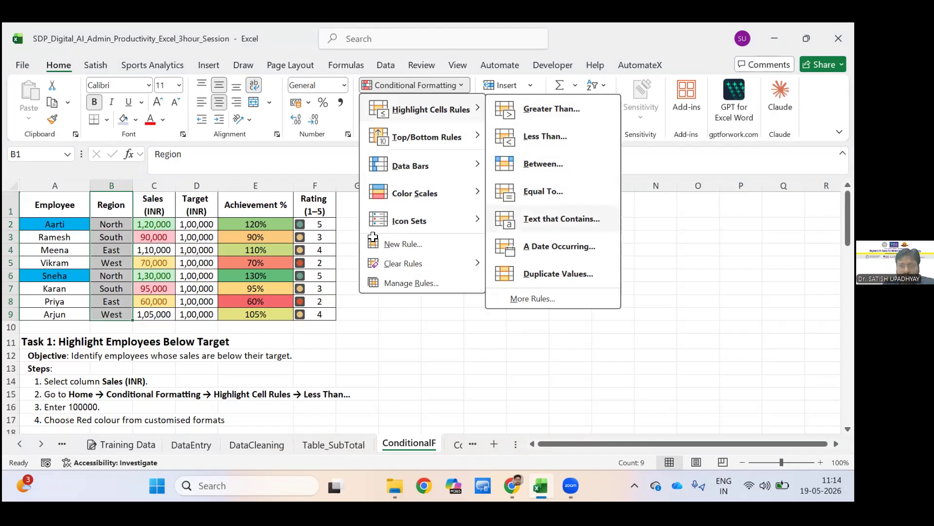
{"action": "left_click", "coordinate": [562, 219]}
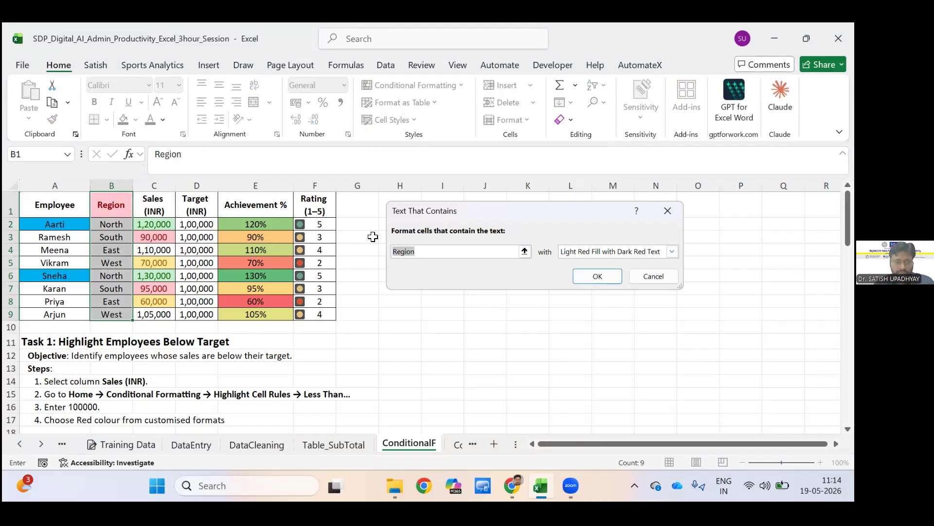
{"action": "type", "text": "North"}
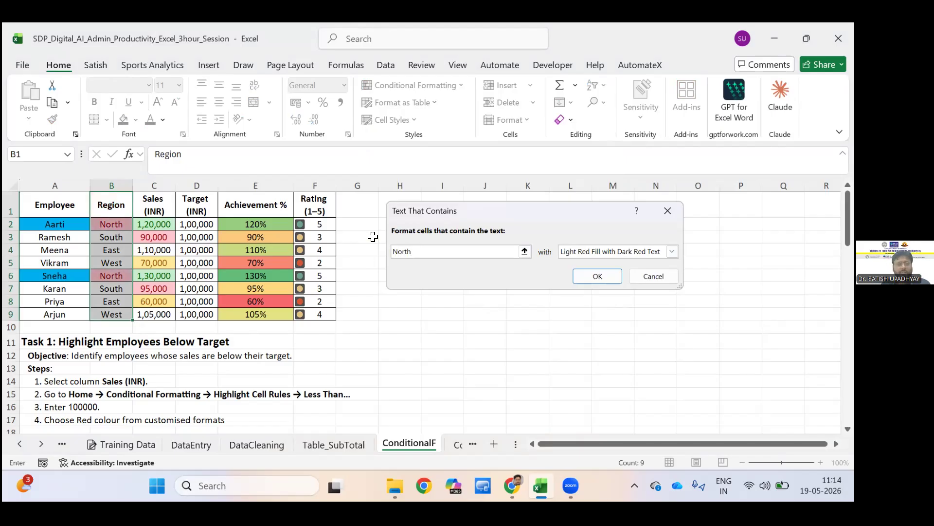
Test the rule's case sensitivity with the text NORTH and restore the text to North.
{"action": "key", "text": "BackSpace"}
{"action": "key", "text": "BackSpace"}
{"action": "key", "text": "BackSpace"}
{"action": "key", "text": "BackSpace"}
{"action": "key", "text": "BackSpace"}
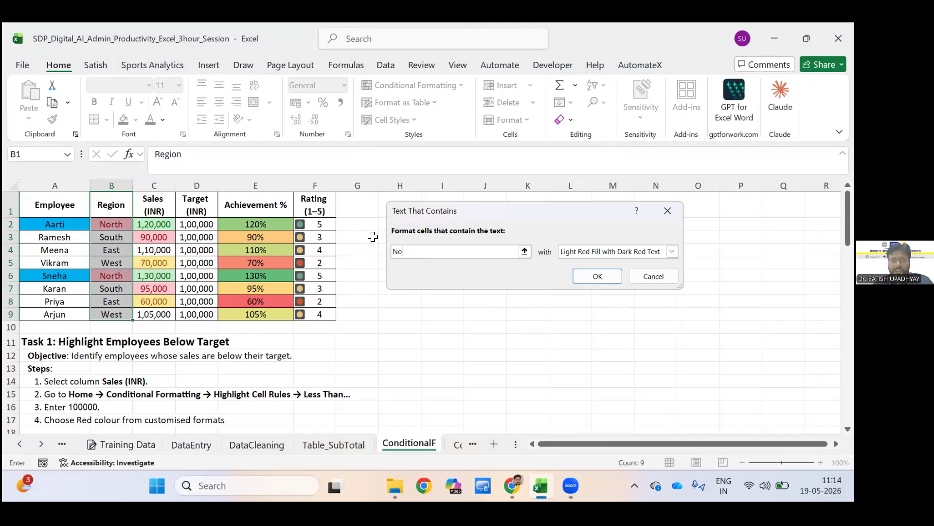
{"action": "type", "text": "N"}
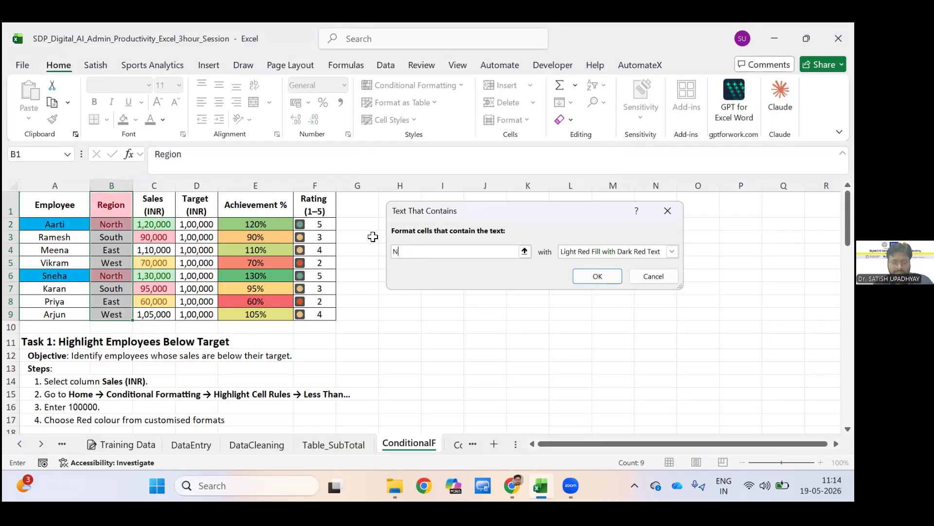
{"action": "type", "text": "ORTH"}
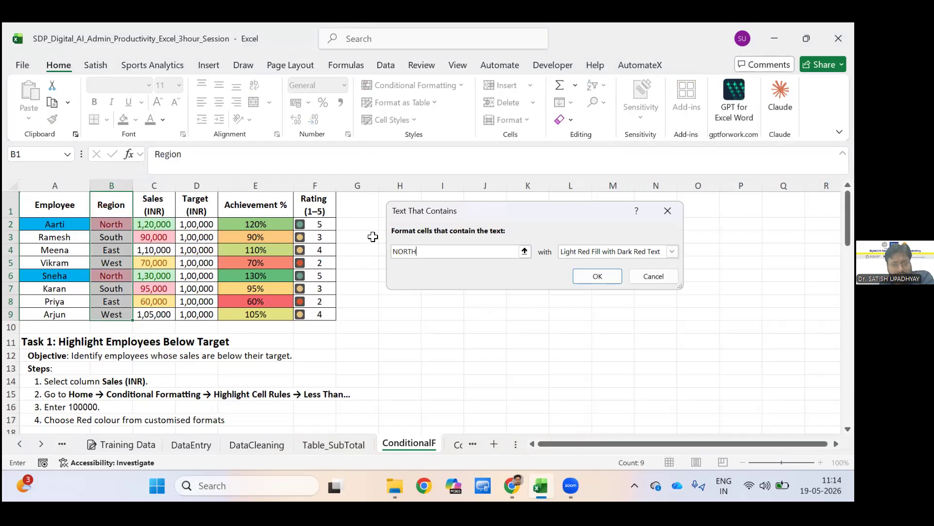
{"action": "key", "text": "BackSpace"}
{"action": "key", "text": "BackSpace"}
{"action": "key", "text": "BackSpace"}
{"action": "key", "text": "BackSpace"}
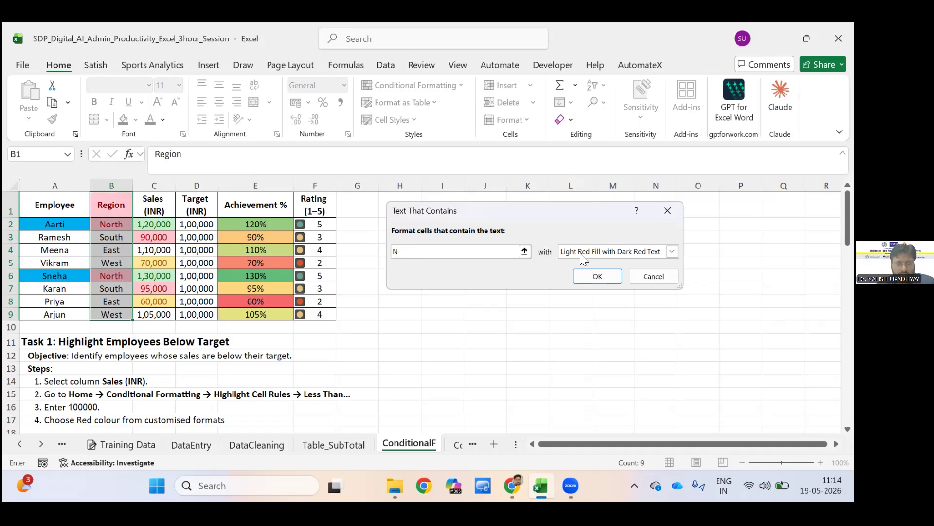
{"action": "type", "text": "orth"}
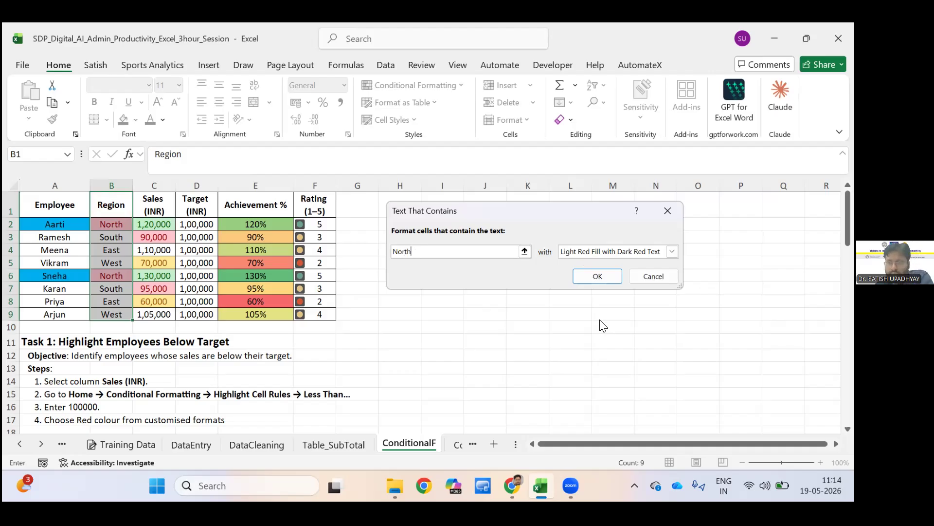
Choose a custom format for the North text rule and review its number, font and fill options.
{"action": "left_click", "coordinate": [672, 251]}
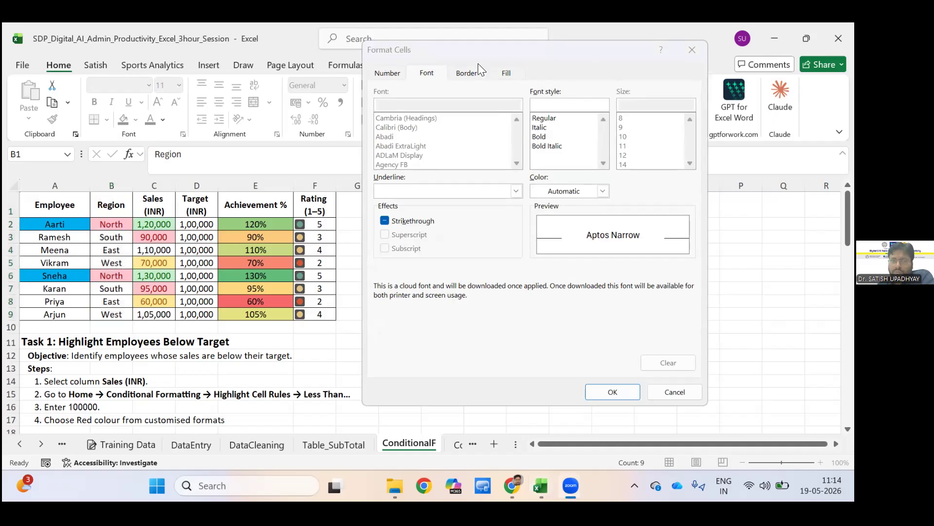
{"action": "left_click", "coordinate": [356, 65]}
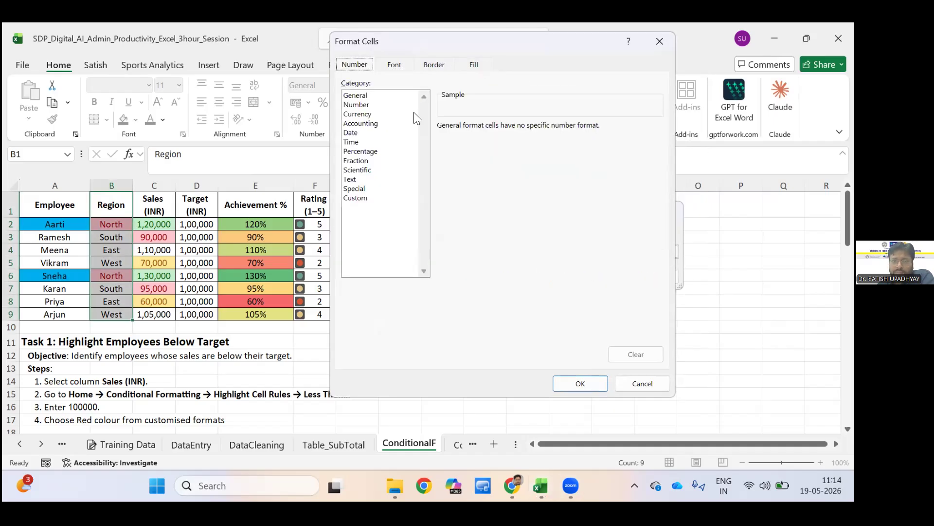
{"action": "key", "text": "Right"}
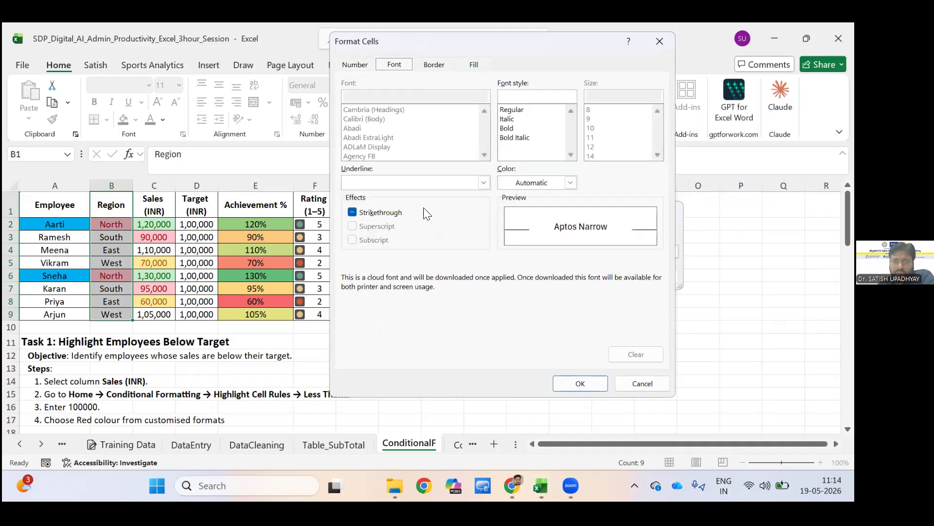
{"action": "key", "text": "Right"}
{"action": "key", "text": "Right"}
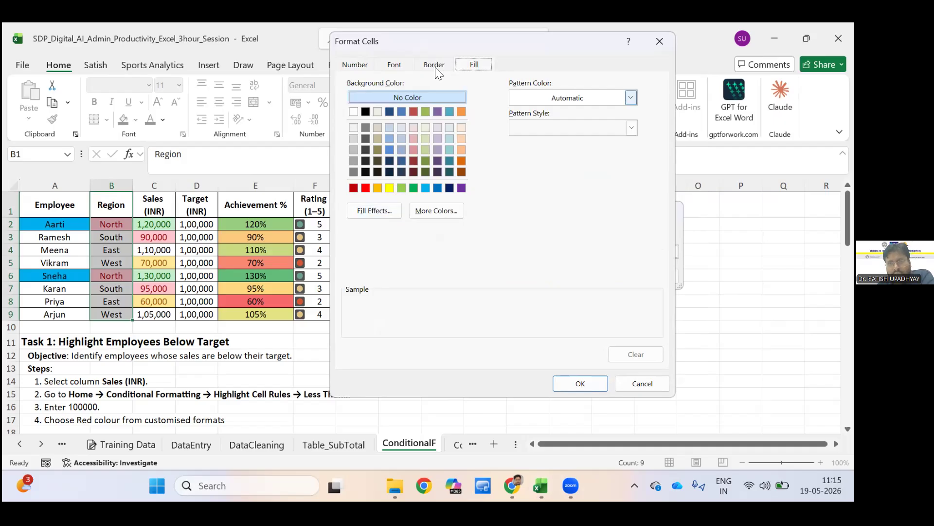
{"action": "left_click", "coordinate": [631, 98]}
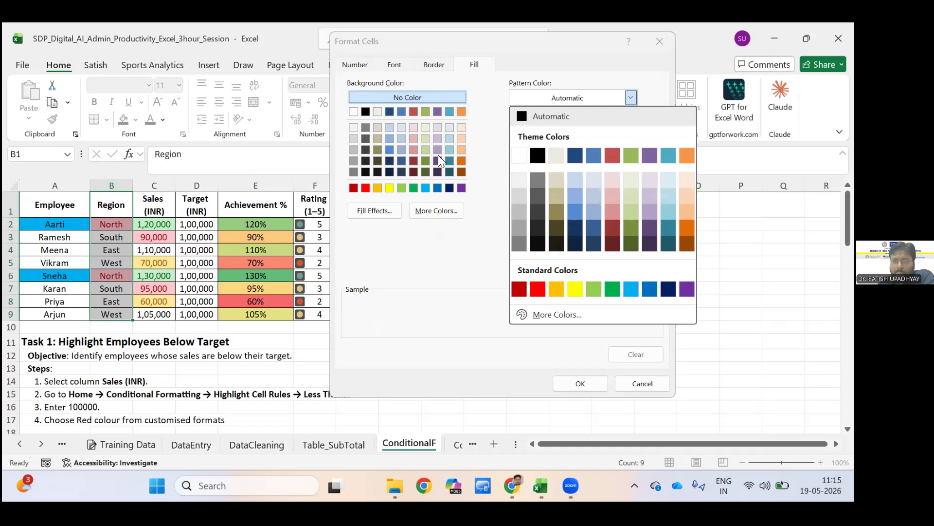
{"action": "left_click", "coordinate": [530, 117]}
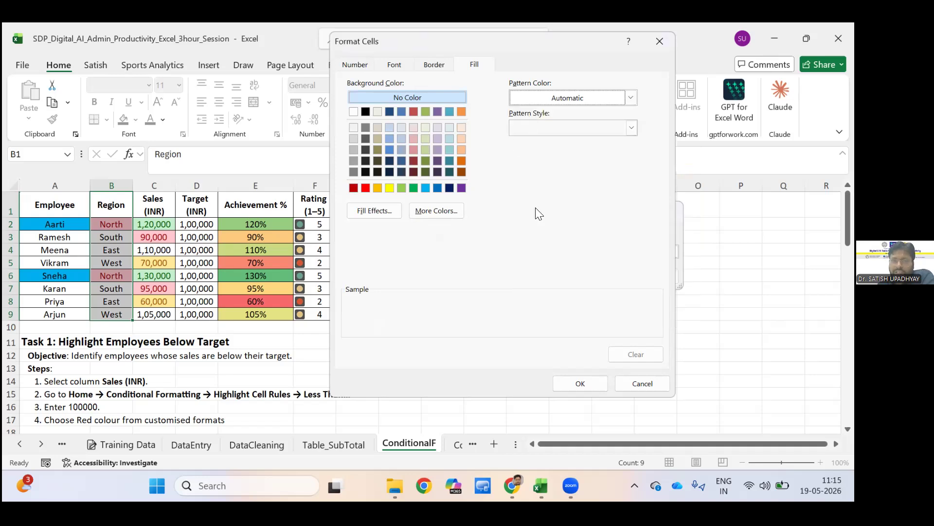
Add an outline border to the custom format and set the border line colour to black.
{"action": "left_click", "coordinate": [434, 64]}
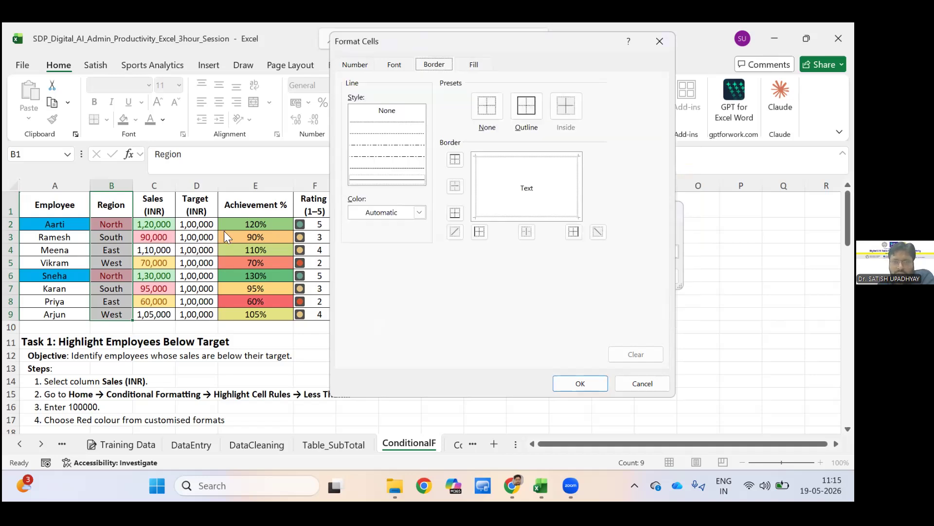
{"action": "key", "text": "alt+o"}
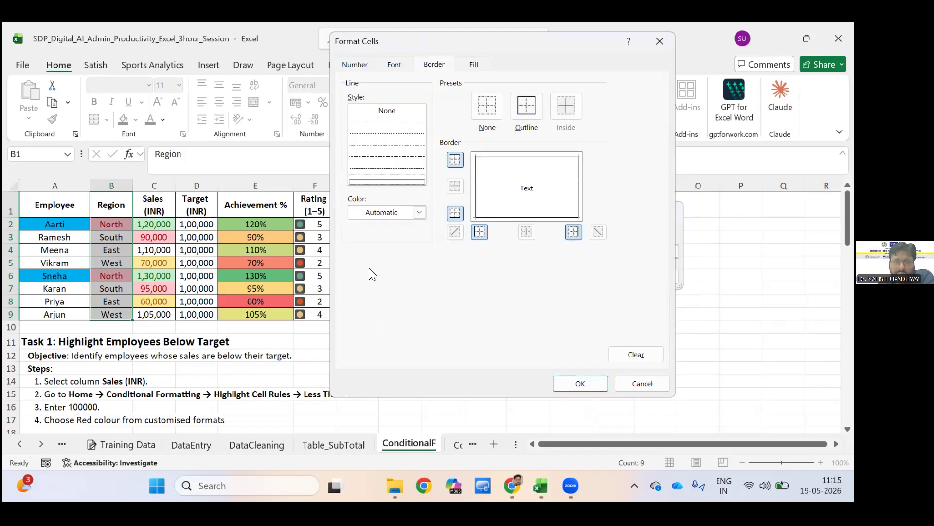
{"action": "key", "text": "alt+c"}
{"action": "key", "text": "Down"}
{"action": "key", "text": "Right"}
{"action": "key", "text": "Return"}
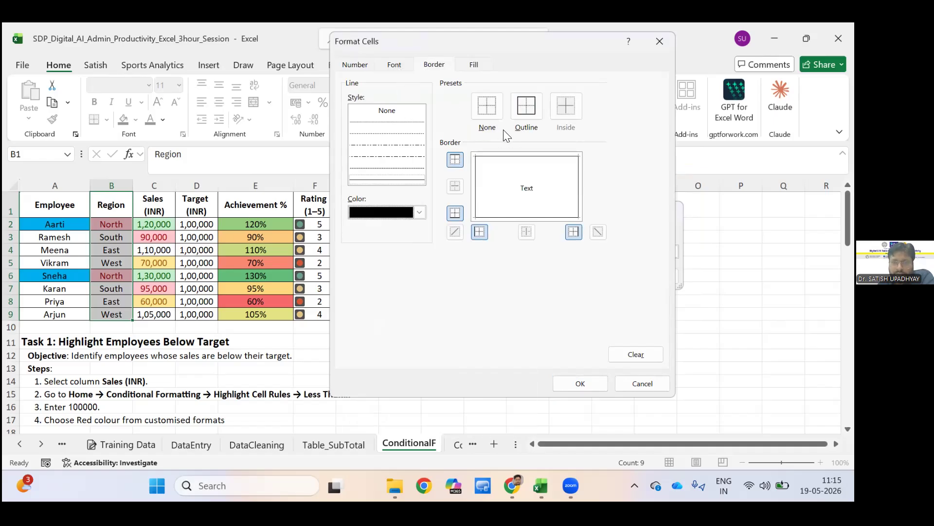
Set the custom format's font style to Bold Italic and confirm the format.
{"action": "key", "text": "ctrl+shift+Tab"}
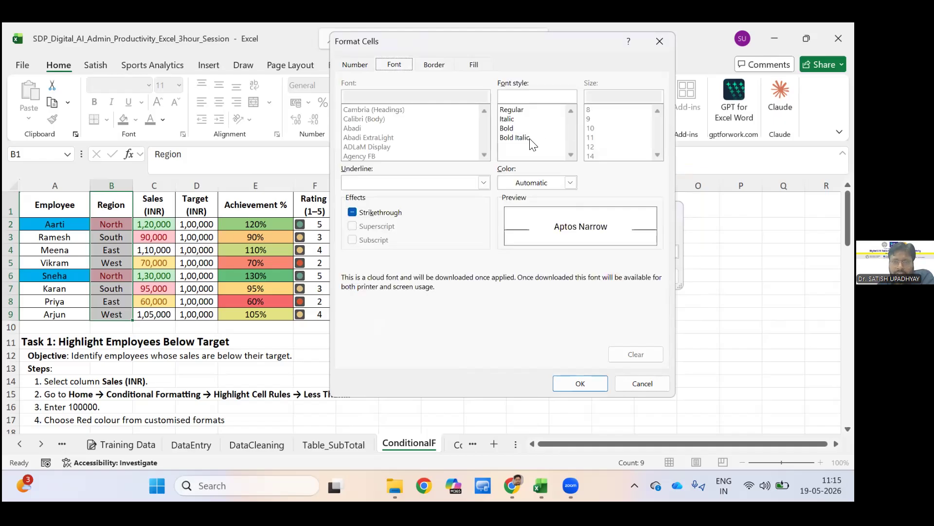
{"action": "left_click", "coordinate": [523, 128]}
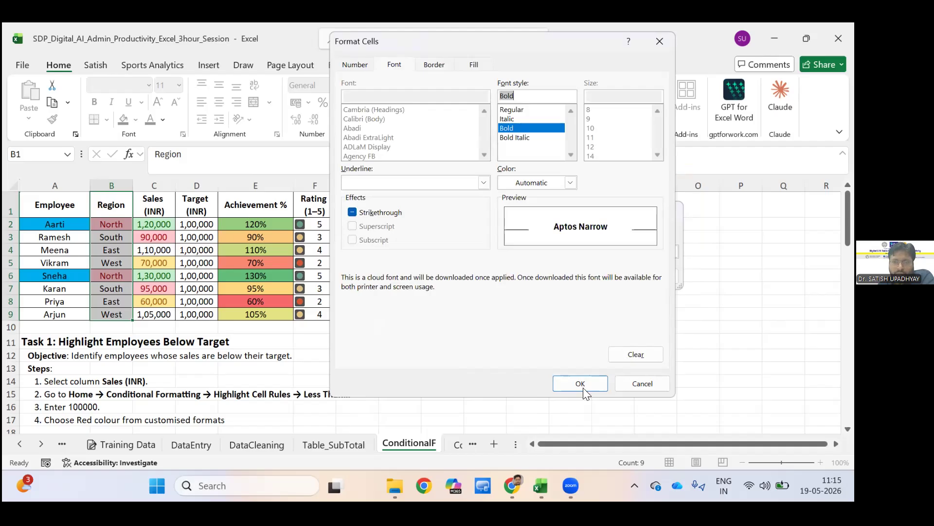
{"action": "key", "text": "Down"}
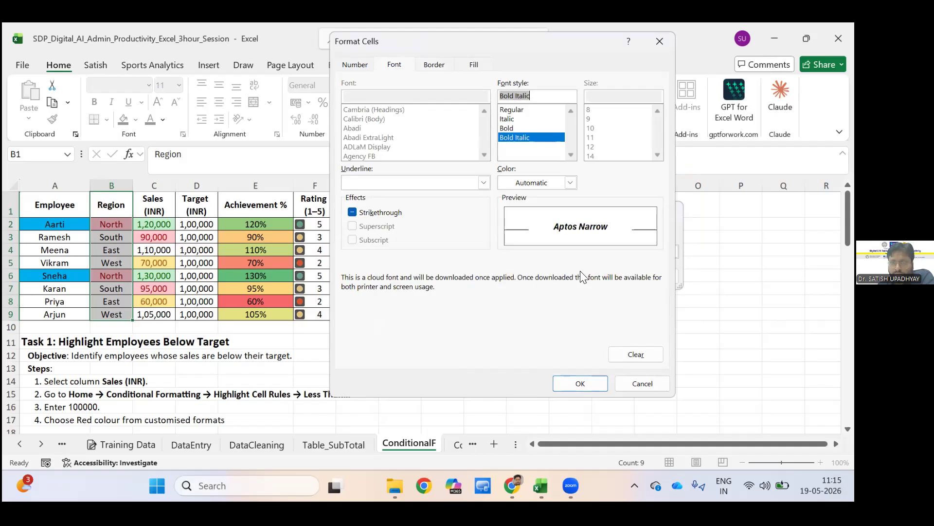
{"action": "left_click", "coordinate": [581, 384]}
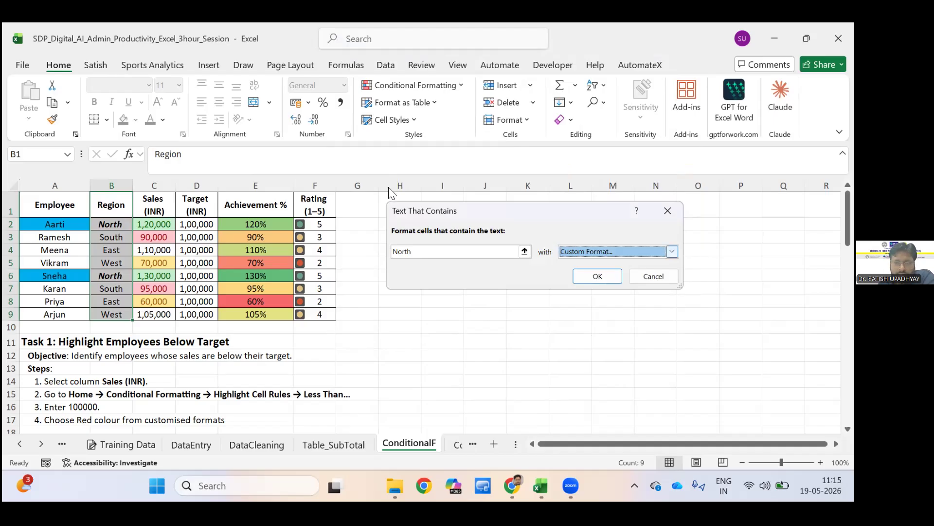
Add a yellow background fill to the rule's custom format and apply the North rule to the Region cells.
{"action": "left_click", "coordinate": [672, 251]}
{"action": "left_click", "coordinate": [586, 320]}
{"action": "left_click", "coordinate": [474, 65]}
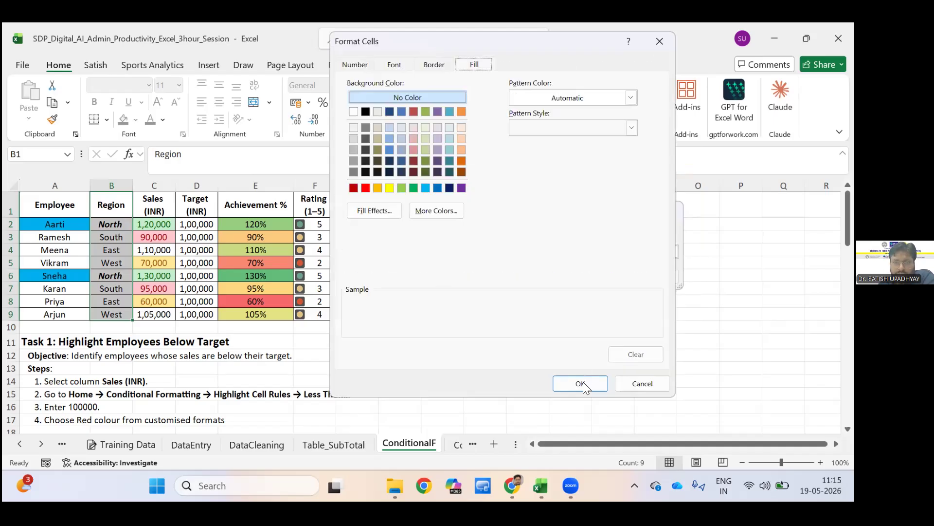
{"action": "left_click", "coordinate": [390, 187]}
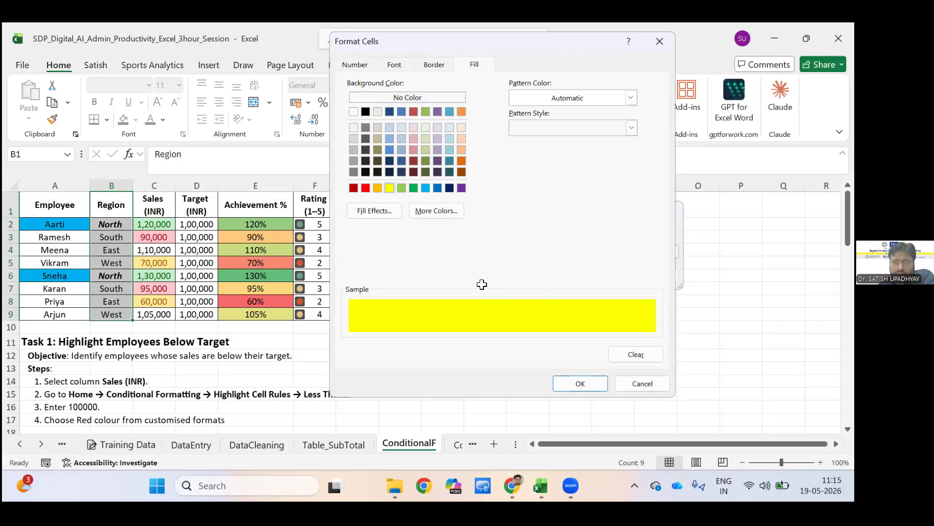
{"action": "left_click", "coordinate": [580, 383]}
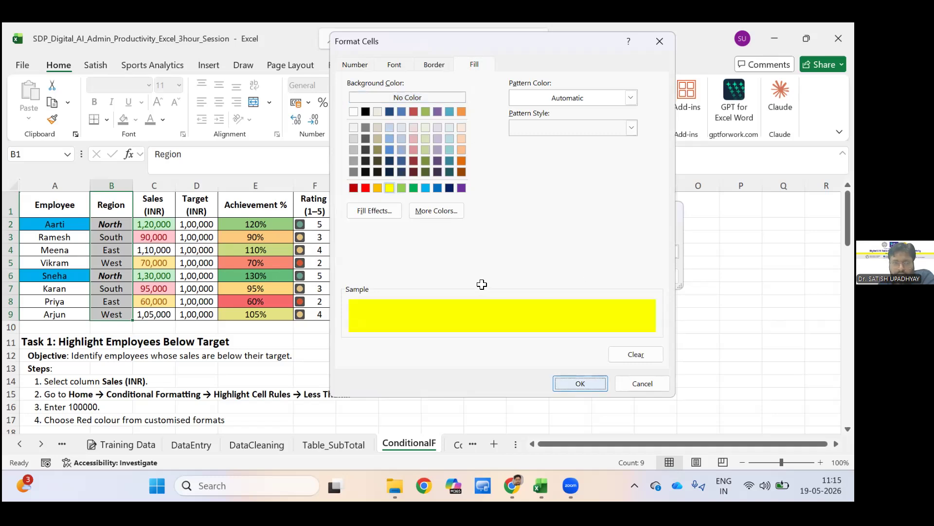
{"action": "left_click", "coordinate": [597, 276]}
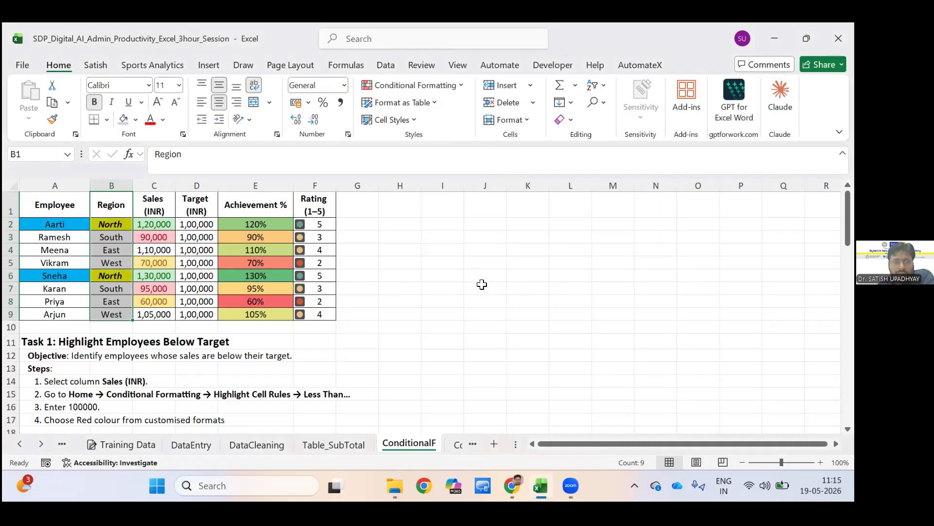
{"action": "left_click", "coordinate": [482, 285]}
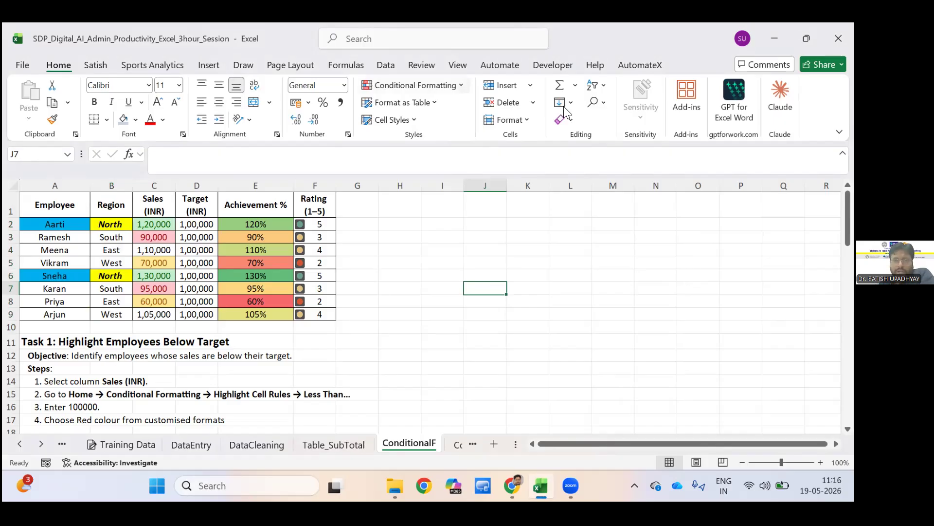
{"action": "left_click", "coordinate": [453, 85]}
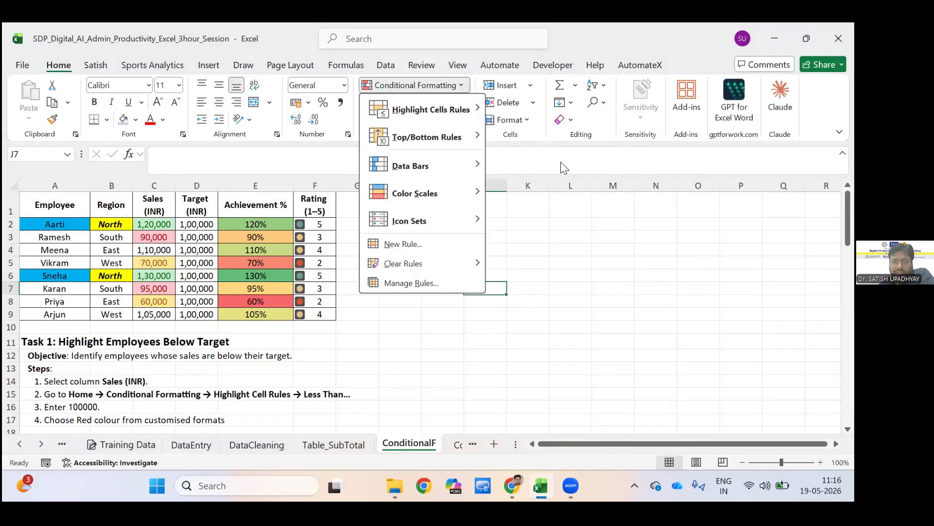
{"action": "mouse_move", "coordinate": [467, 110]}
{"action": "key", "text": "Escape"}
Highlight duplicate values across the table A1:F9 with Light Red Fill with Dark Red Text.
{"action": "mouse_move", "coordinate": [55, 205]}
{"action": "left_mouse_down"}
{"action": "mouse_move", "coordinate": [263, 250]}
{"action": "mouse_move", "coordinate": [317, 302]}
{"action": "mouse_move", "coordinate": [316, 314]}
{"action": "left_mouse_up"}
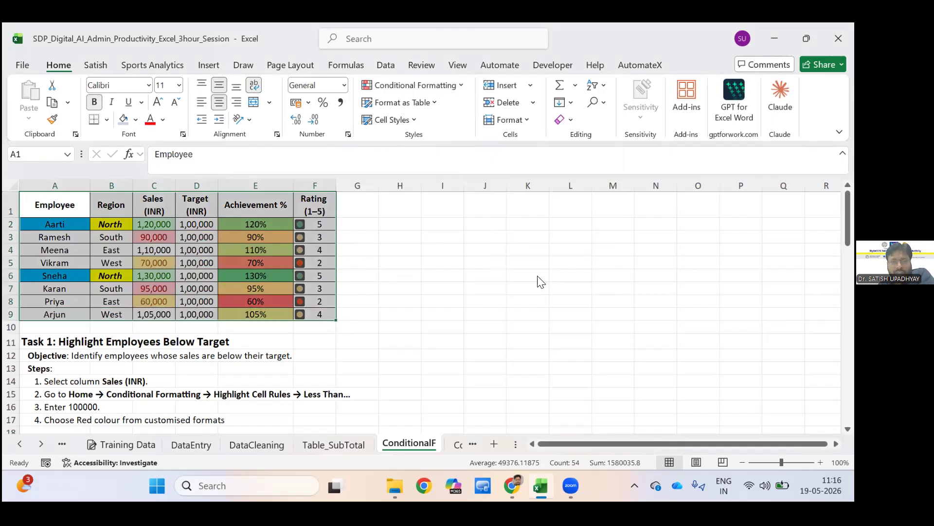
{"action": "left_click", "coordinate": [413, 85]}
{"action": "mouse_move", "coordinate": [430, 109]}
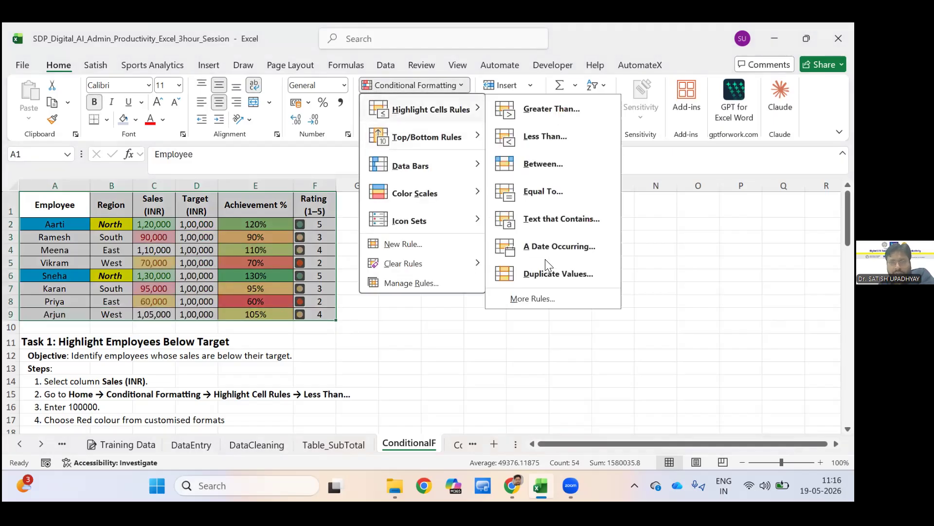
{"action": "left_click", "coordinate": [555, 271]}
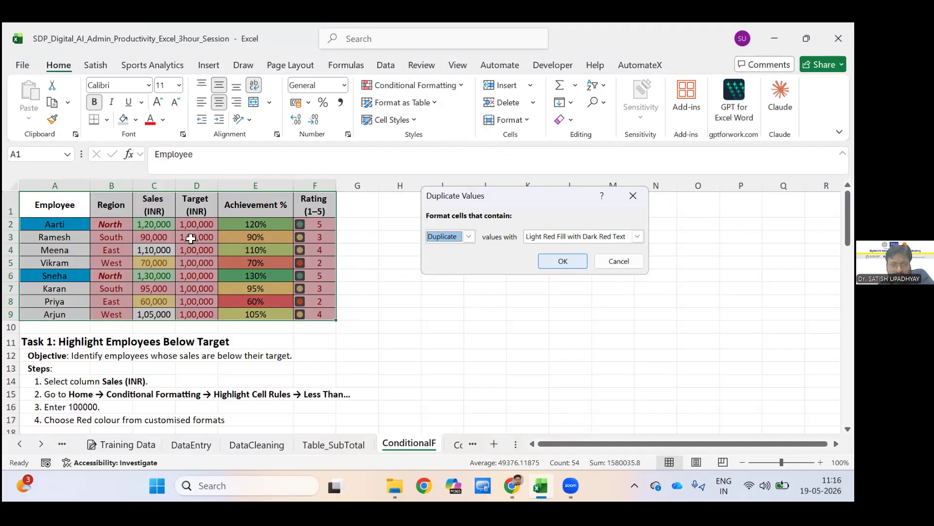
{"action": "key", "text": "Return"}
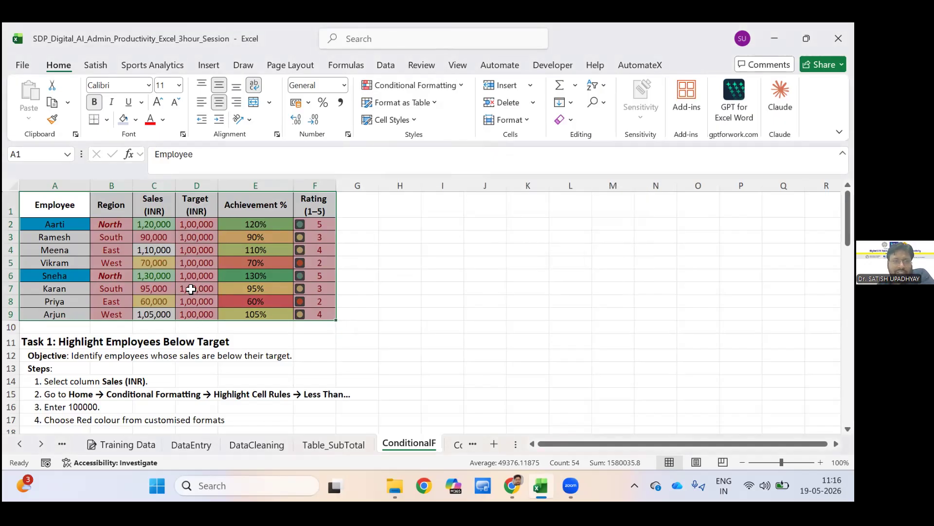
{"action": "left_click", "coordinate": [570, 289]}
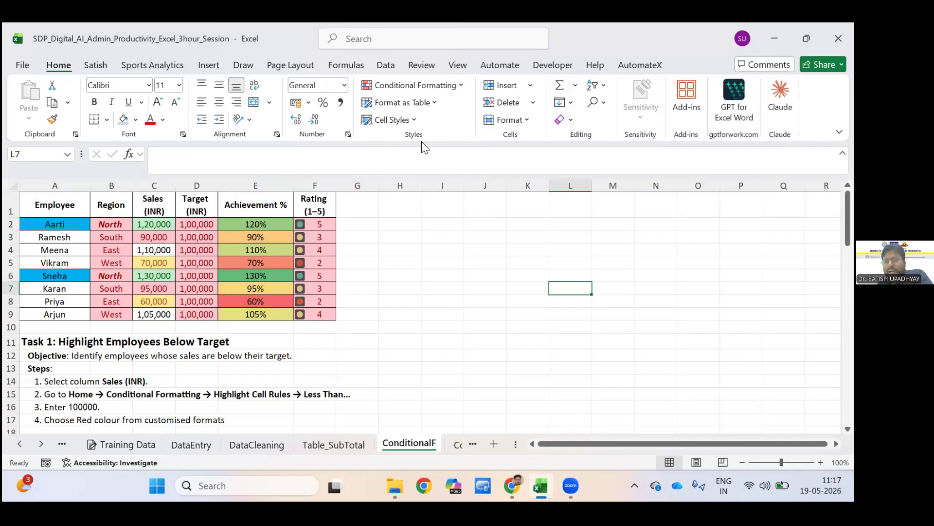
{"action": "left_click", "coordinate": [414, 85]}
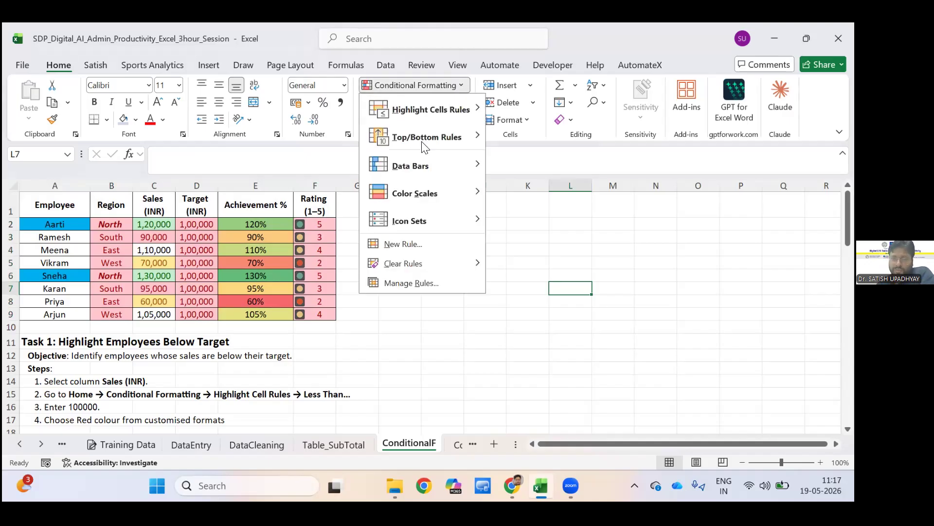
{"action": "mouse_move", "coordinate": [428, 141]}
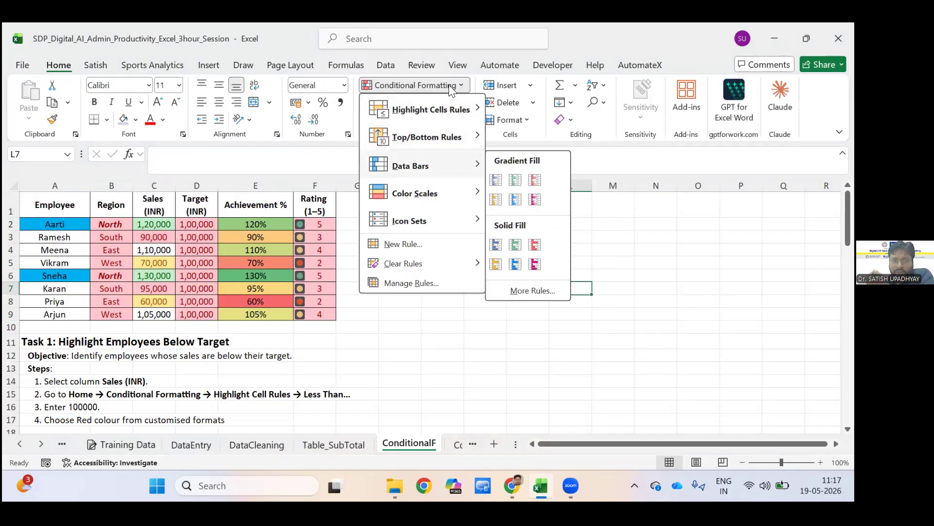
{"action": "left_click", "coordinate": [495, 176]}
Apply gradient-fill Light Blue Data Bars to the Achievement % values in E2:E9.
{"action": "left_click_drag", "start_coordinate": [255, 224], "coordinate": [256, 314]}
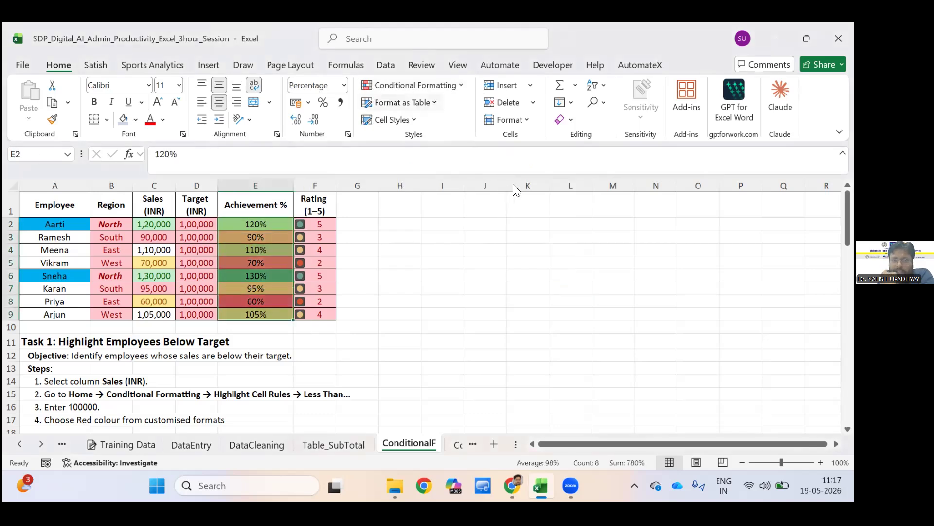
{"action": "left_click", "coordinate": [438, 86]}
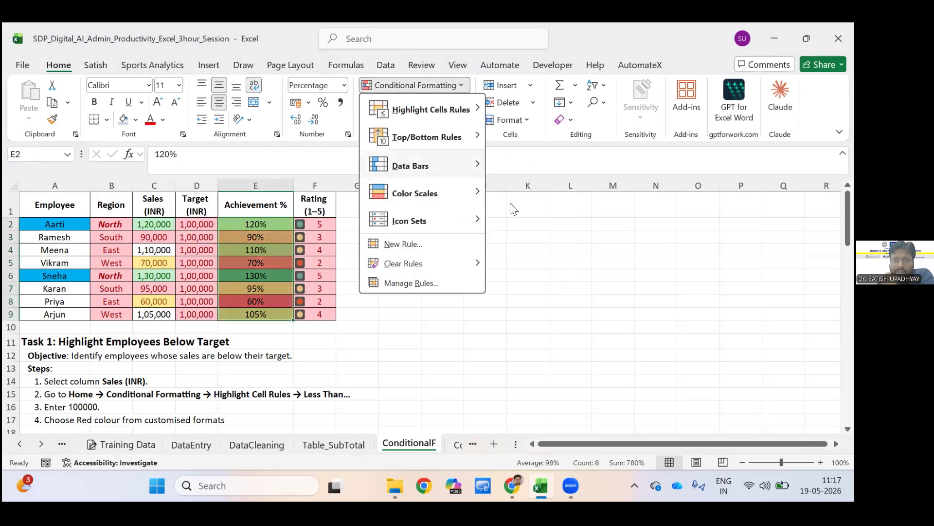
{"action": "mouse_move", "coordinate": [438, 165]}
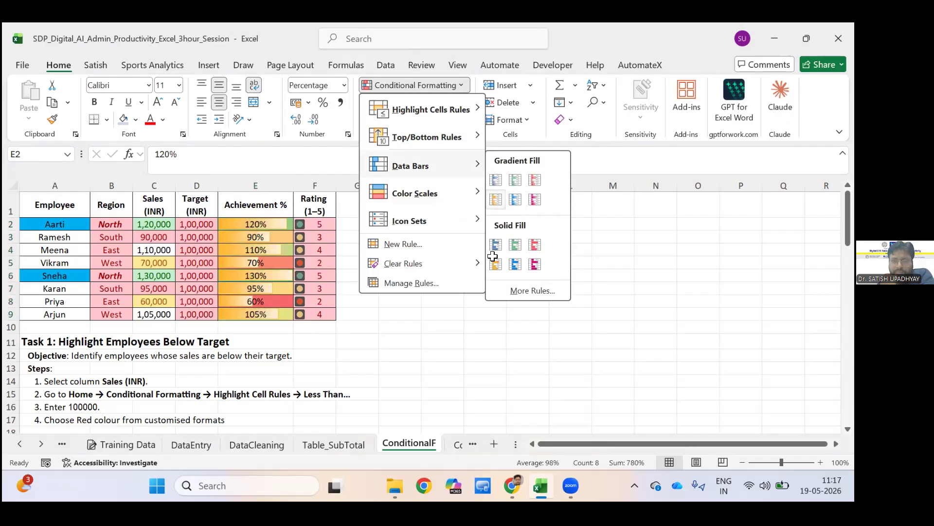
{"action": "left_click", "coordinate": [538, 256]}
{"action": "left_click", "coordinate": [538, 256]}
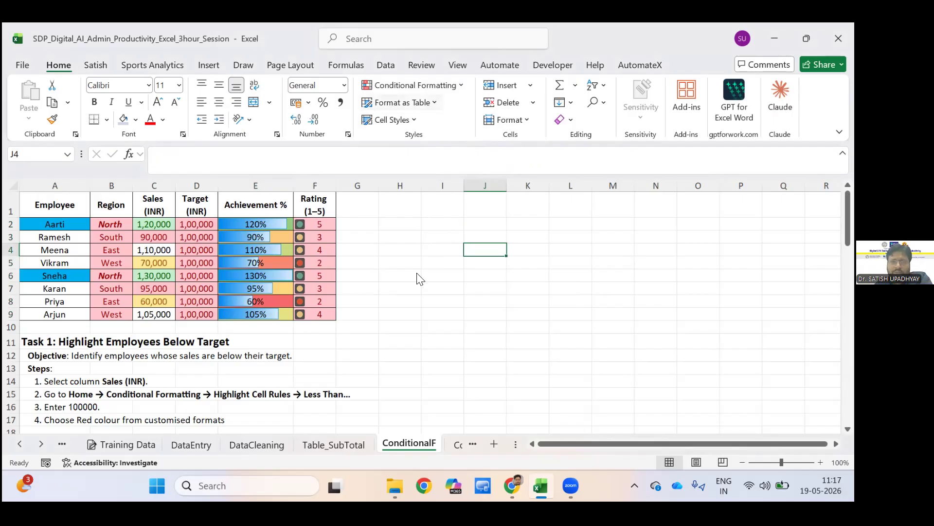
{"action": "left_click", "coordinate": [411, 85]}
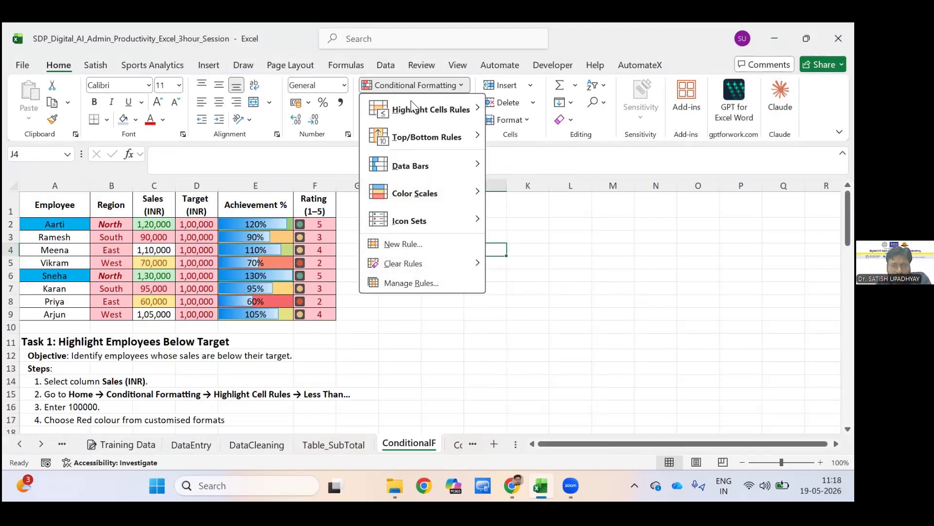
{"action": "mouse_move", "coordinate": [411, 102]}
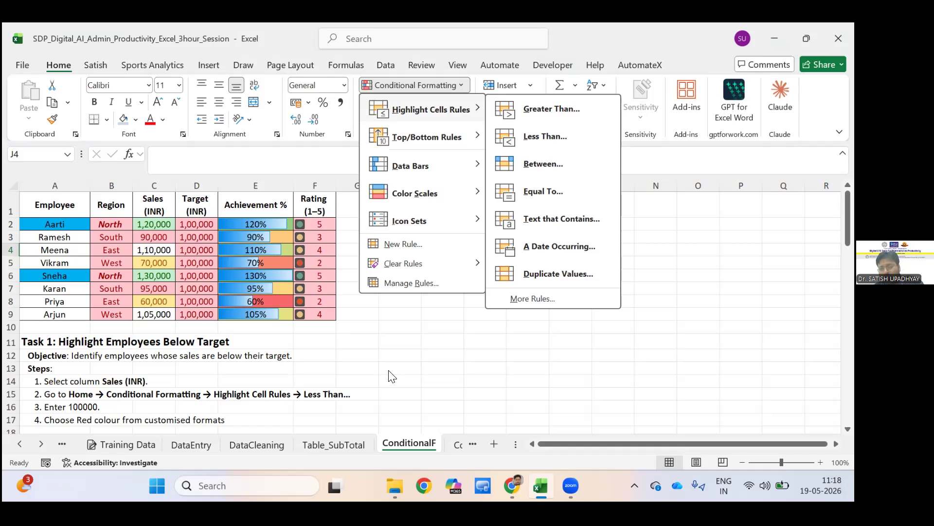
{"action": "key", "text": "Escape"}
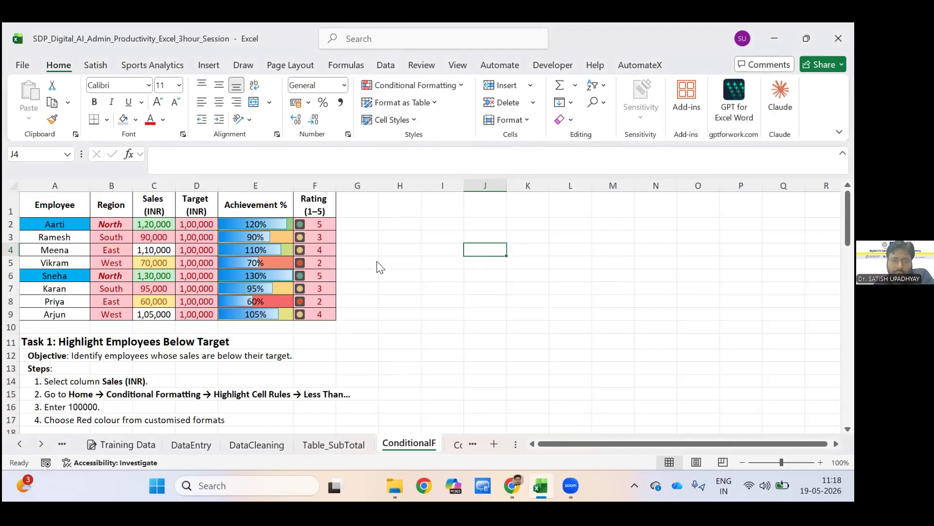
{"action": "left_click", "coordinate": [548, 282]}
{"action": "left_click", "coordinate": [548, 283]}
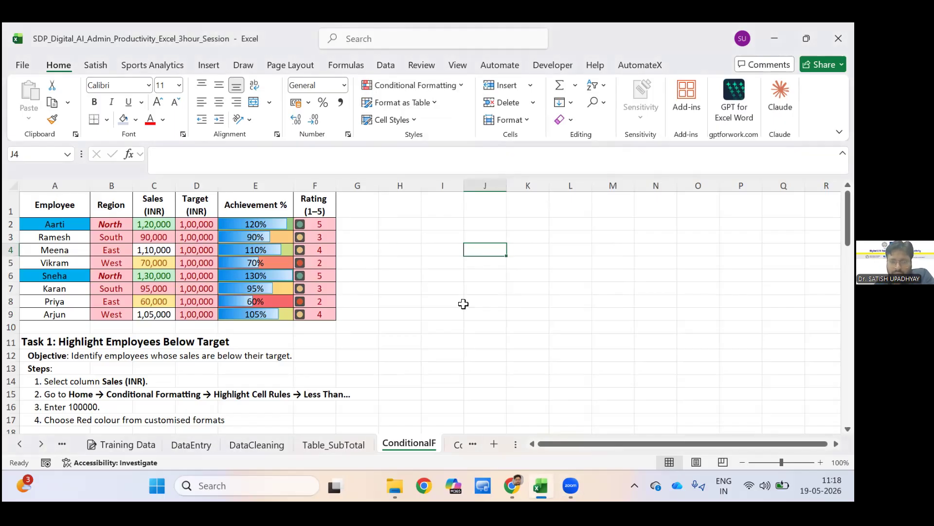
{"action": "key", "text": "Right"}
{"action": "key", "text": "Down"}
{"action": "key", "text": "Down"}
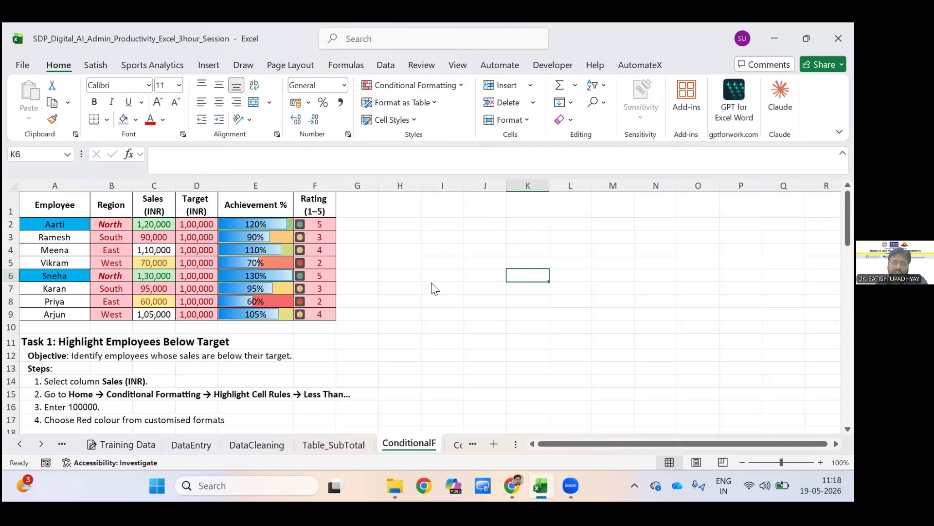
Delete the Data Bar rule on E2:E9 from the conditional formatting rules of the table A1:F9 and apply the change.
{"action": "mouse_move", "coordinate": [55, 205]}
{"action": "left_mouse_down"}
{"action": "mouse_move", "coordinate": [197, 250]}
{"action": "mouse_move", "coordinate": [317, 314]}
{"action": "left_mouse_up"}
{"action": "left_click", "coordinate": [411, 85]}
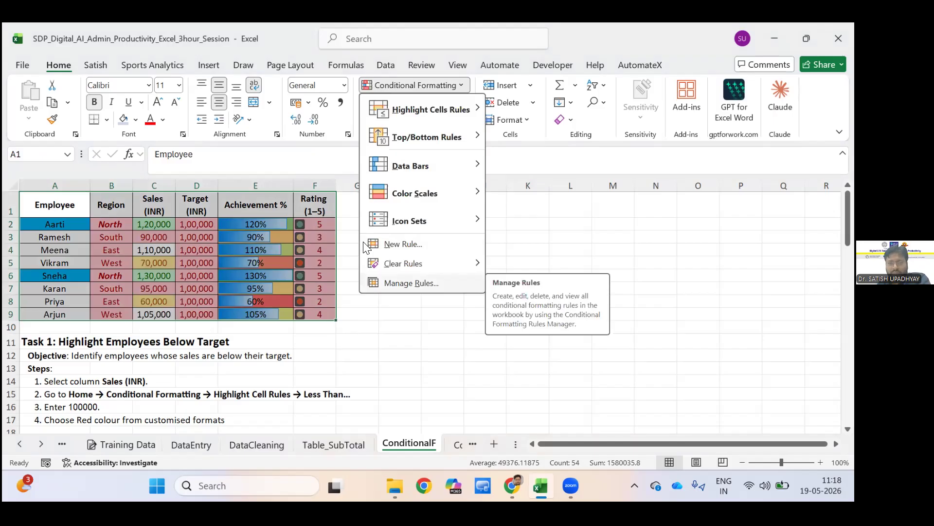
{"action": "left_click", "coordinate": [399, 283]}
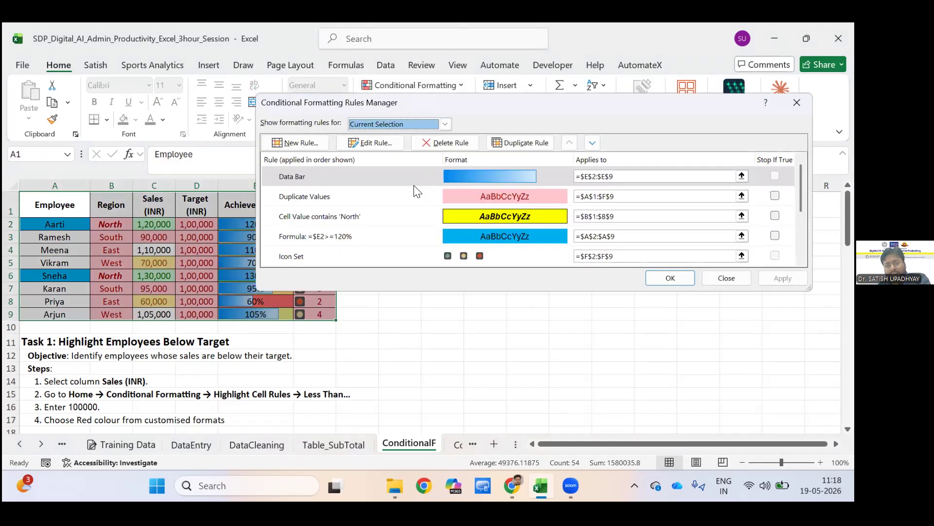
{"action": "scroll", "coordinate": [400, 190], "scroll_direction": "down", "scroll_amount": 2}
{"action": "scroll", "coordinate": [399, 190], "scroll_direction": "down", "scroll_amount": 2}
{"action": "scroll", "coordinate": [365, 183], "scroll_direction": "up", "scroll_amount": 4}
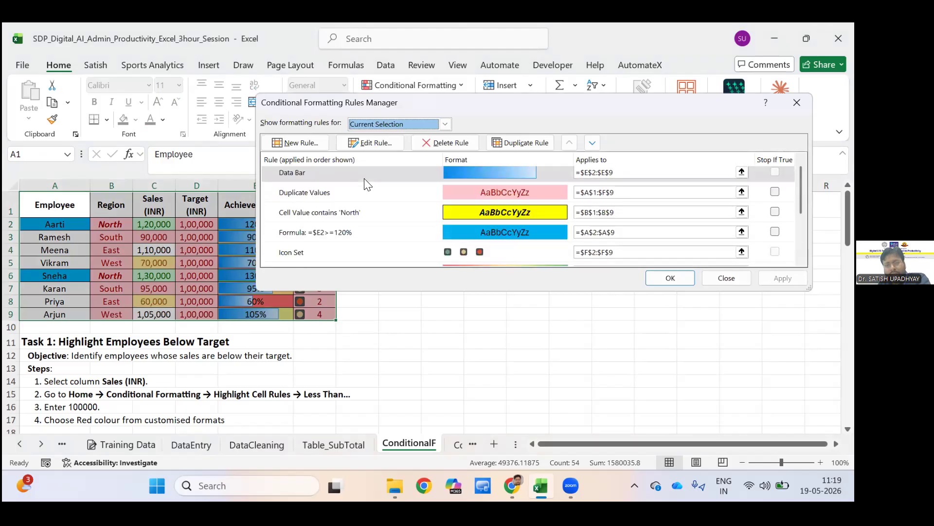
{"action": "scroll", "coordinate": [365, 180], "scroll_direction": "up", "scroll_amount": 1}
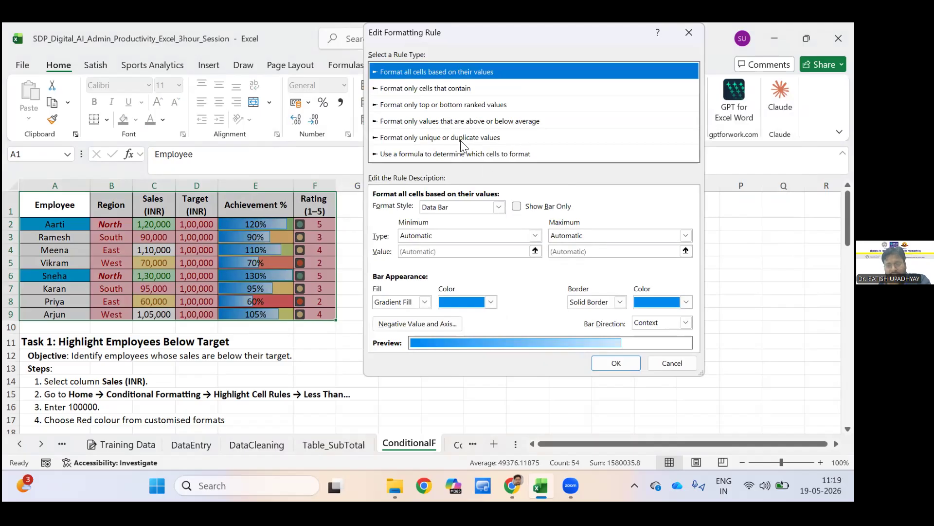
{"action": "left_click", "coordinate": [672, 363]}
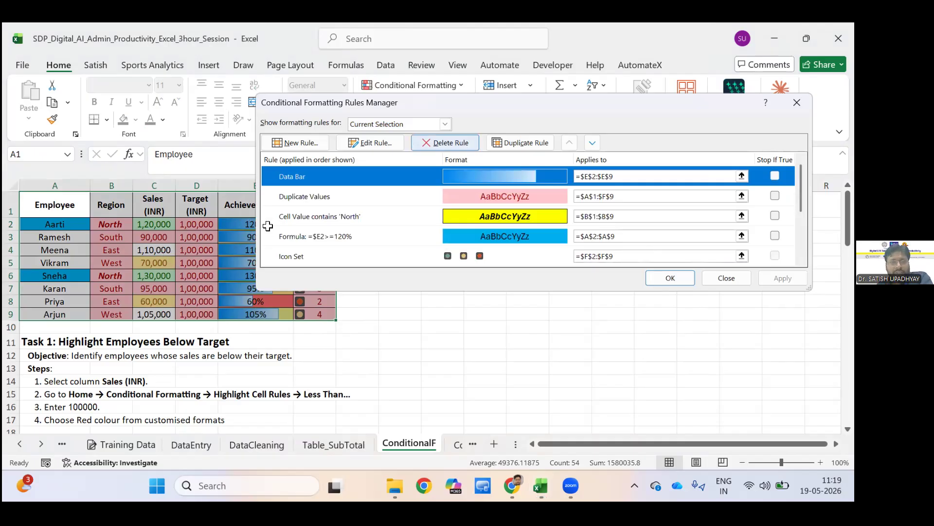
{"action": "key", "text": "Delete"}
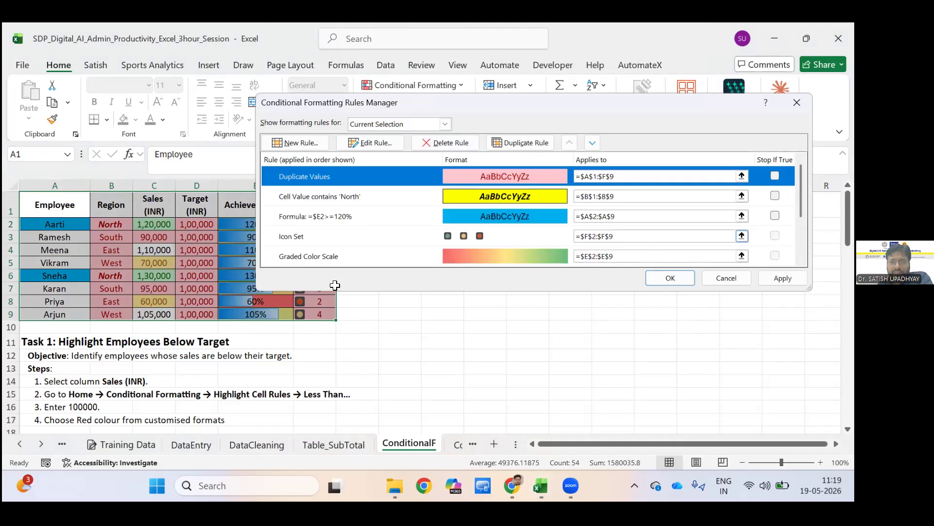
{"action": "key", "text": "Return"}
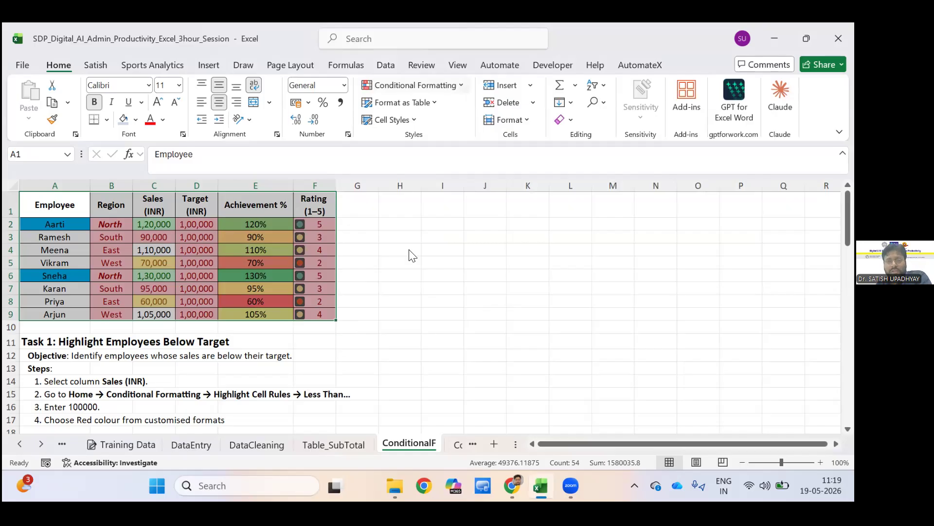
Review the written conditional formatting task instructions below the employee table on the ConditionalF sheet.
{"action": "left_click", "coordinate": [414, 85]}
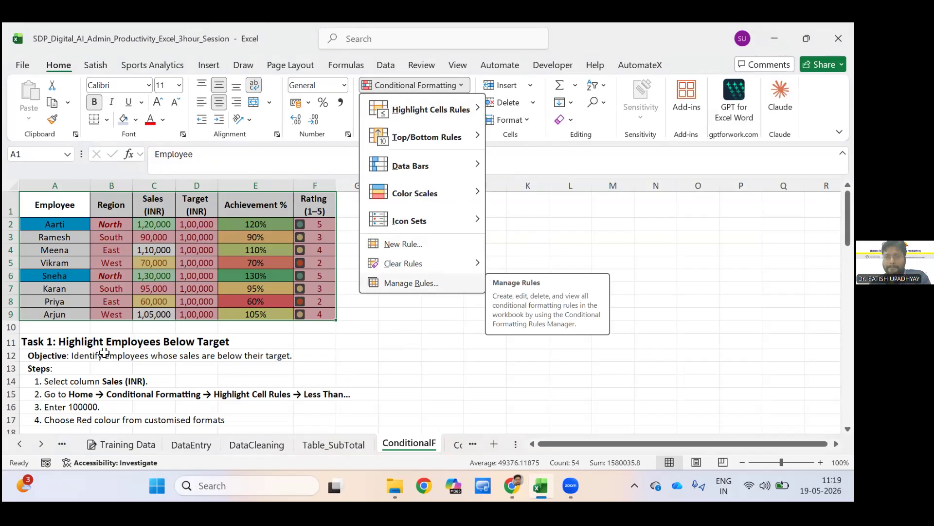
{"action": "left_click", "coordinate": [101, 270]}
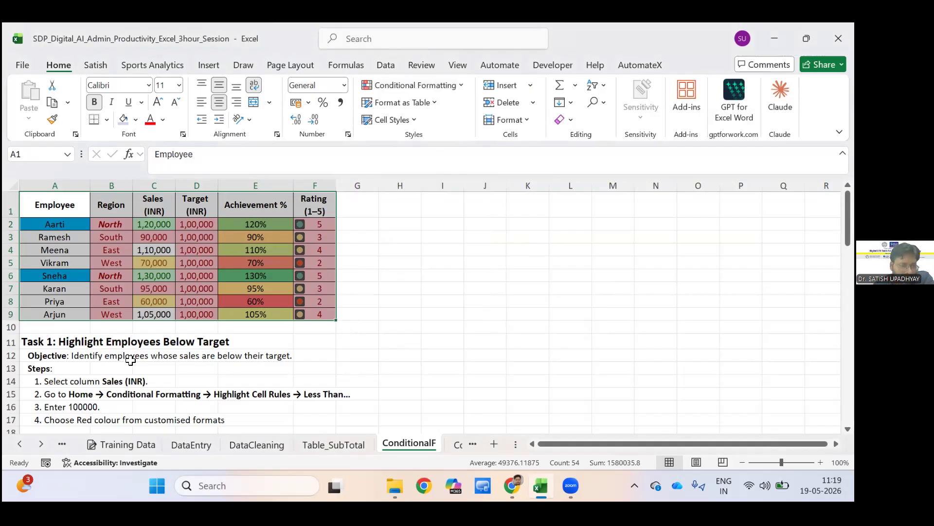
{"action": "scroll", "coordinate": [130, 360], "scroll_direction": "down", "scroll_amount": 3}
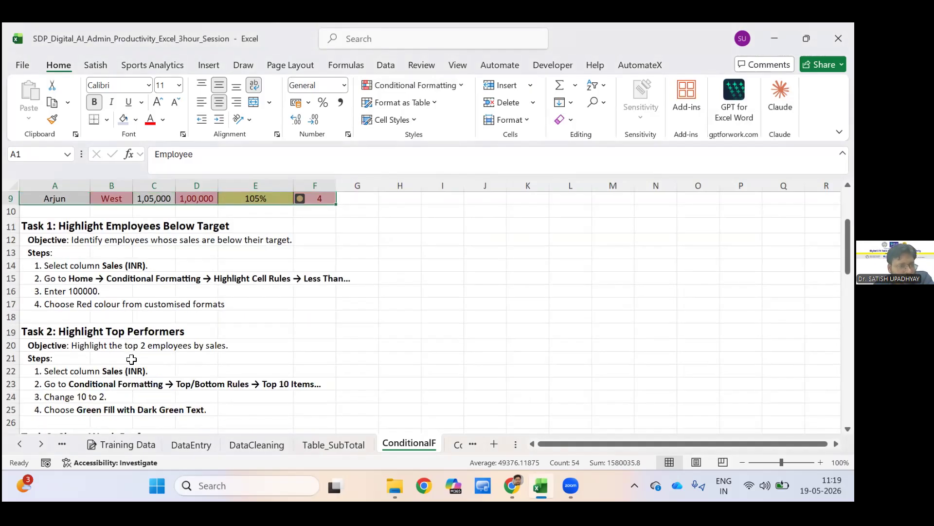
{"action": "scroll", "coordinate": [131, 357], "scroll_direction": "down", "scroll_amount": 1}
{"action": "scroll", "coordinate": [132, 356], "scroll_direction": "down", "scroll_amount": 7}
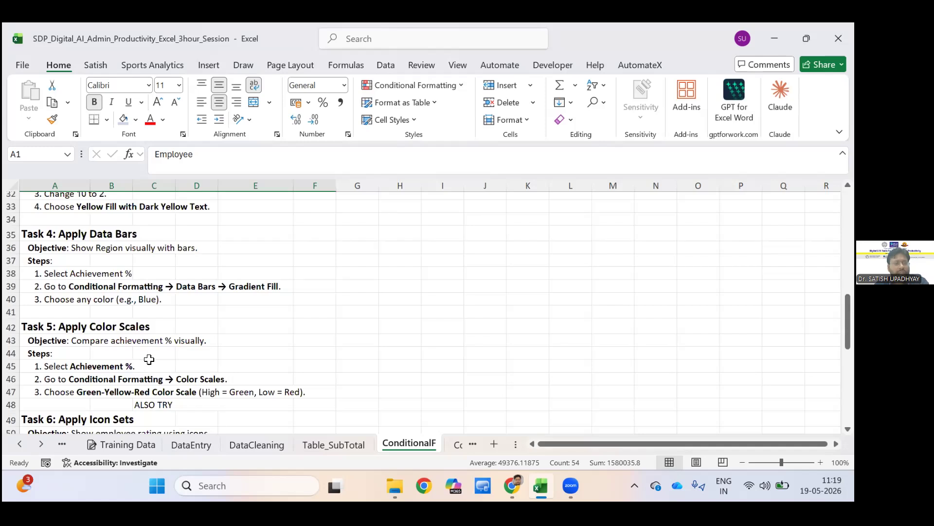
{"action": "scroll", "coordinate": [305, 402], "scroll_direction": "down", "scroll_amount": 8}
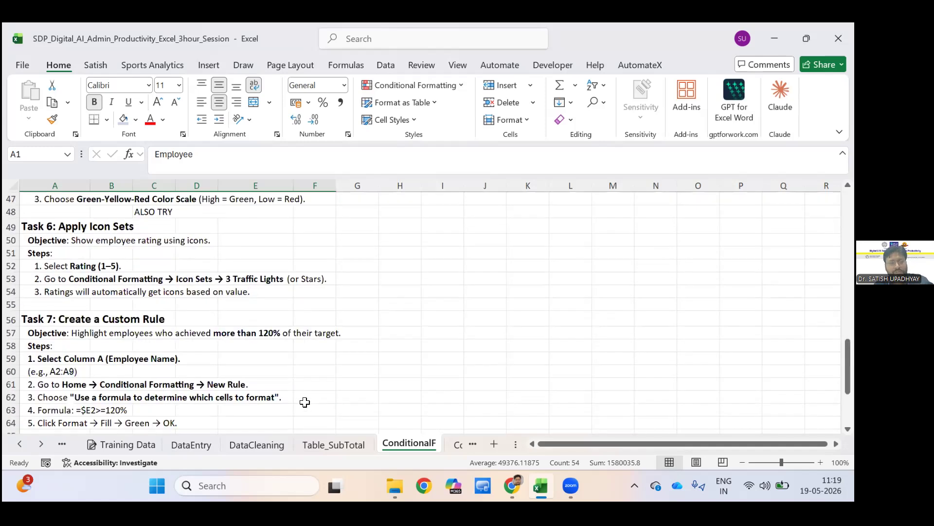
{"action": "scroll", "coordinate": [305, 402], "scroll_direction": "up", "scroll_amount": 7}
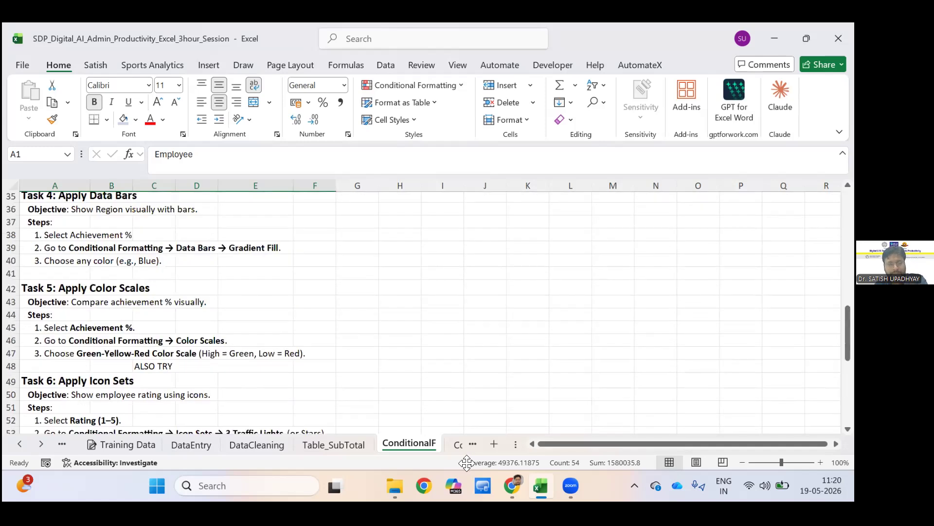
{"action": "scroll", "coordinate": [450, 446], "scroll_direction": "up", "scroll_amount": 11}
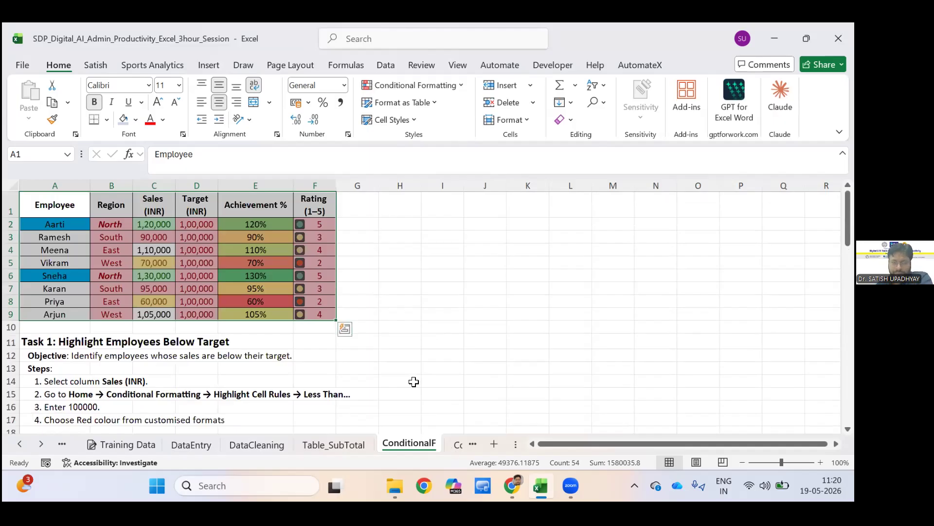
{"action": "left_click", "coordinate": [399, 381]}
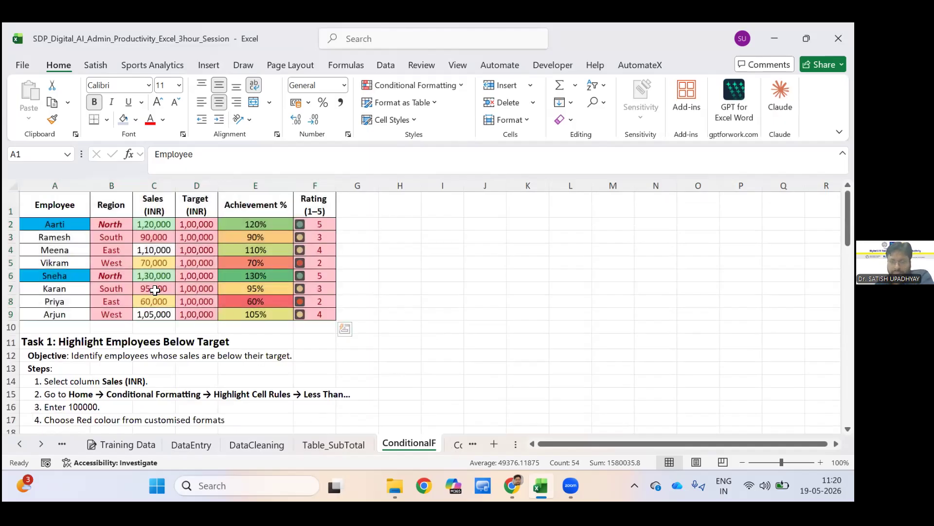
Open the ConditionalFormat sheet and read the numbered practice tasks below its score table.
{"action": "key", "text": "ctrl+Page_Down"}
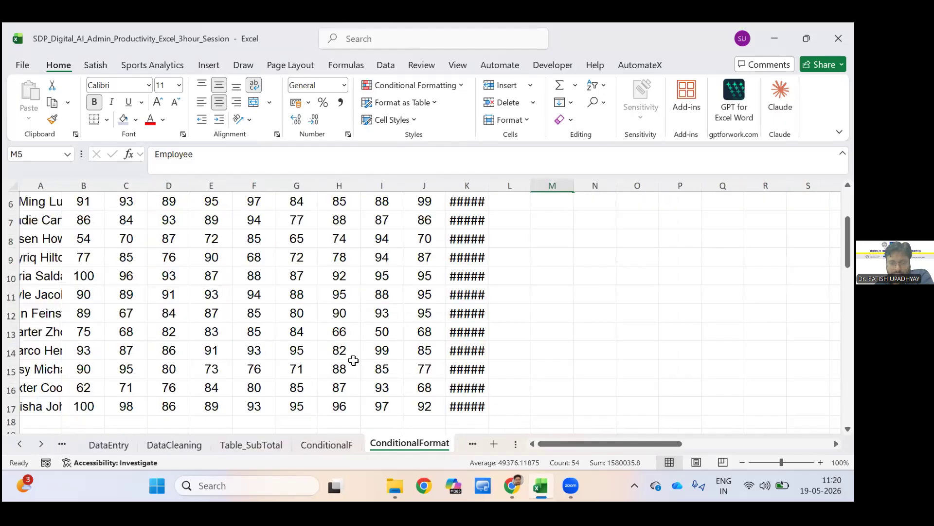
{"action": "scroll", "coordinate": [344, 352], "scroll_direction": "up", "scroll_amount": 2}
{"action": "scroll", "coordinate": [343, 352], "scroll_direction": "down", "scroll_amount": 4}
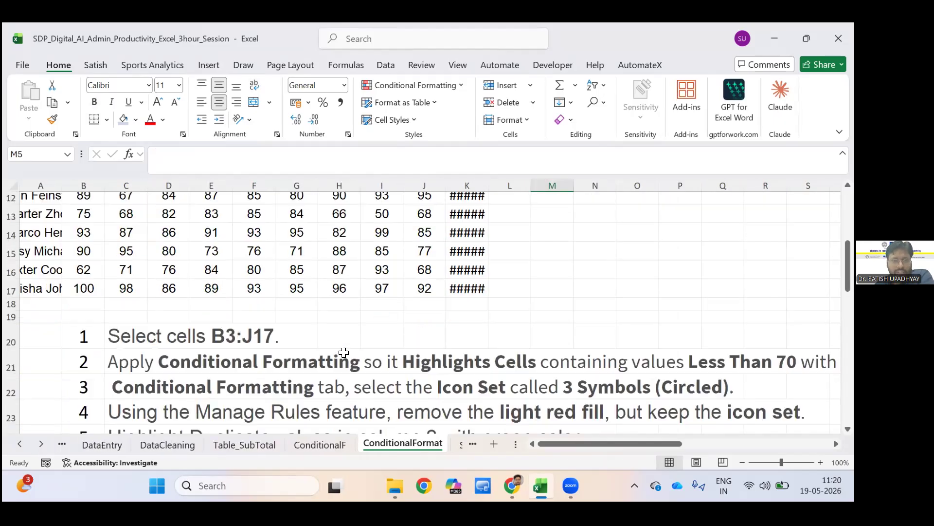
{"action": "scroll", "coordinate": [344, 351], "scroll_direction": "down", "scroll_amount": 2}
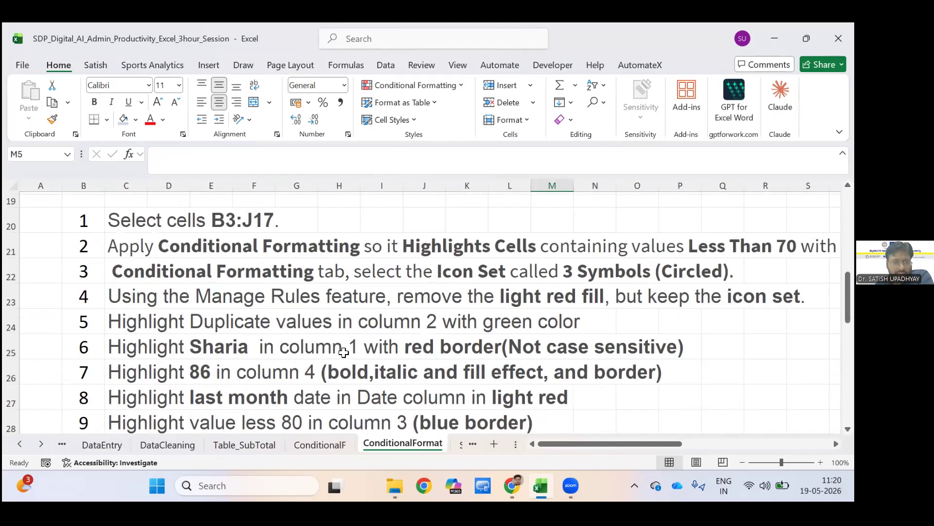
{"action": "scroll", "coordinate": [344, 352], "scroll_direction": "up", "scroll_amount": 1}
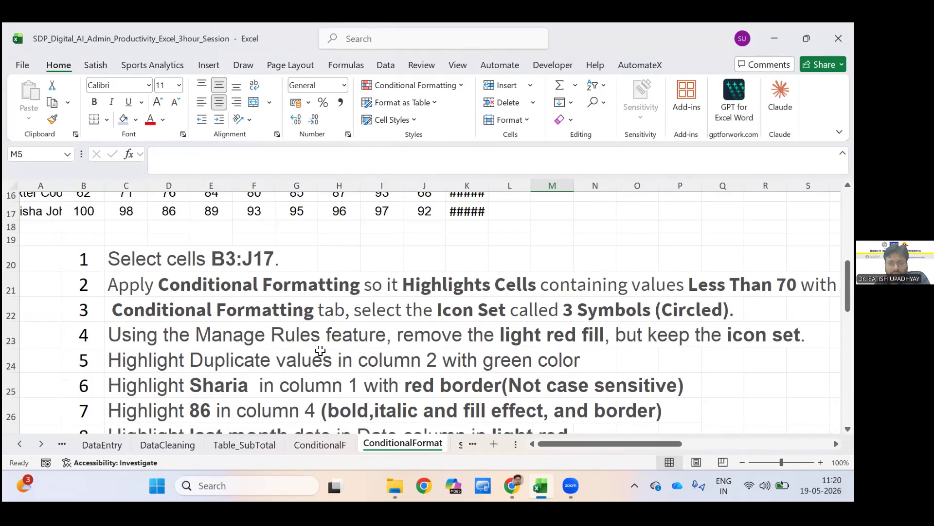
Open the StringFunctions sheet and examine its header row and the source data in columns A to G.
{"action": "key", "text": "ctrl+Page_Down"}
{"action": "scroll", "coordinate": [321, 350], "scroll_direction": "up", "scroll_amount": 4}
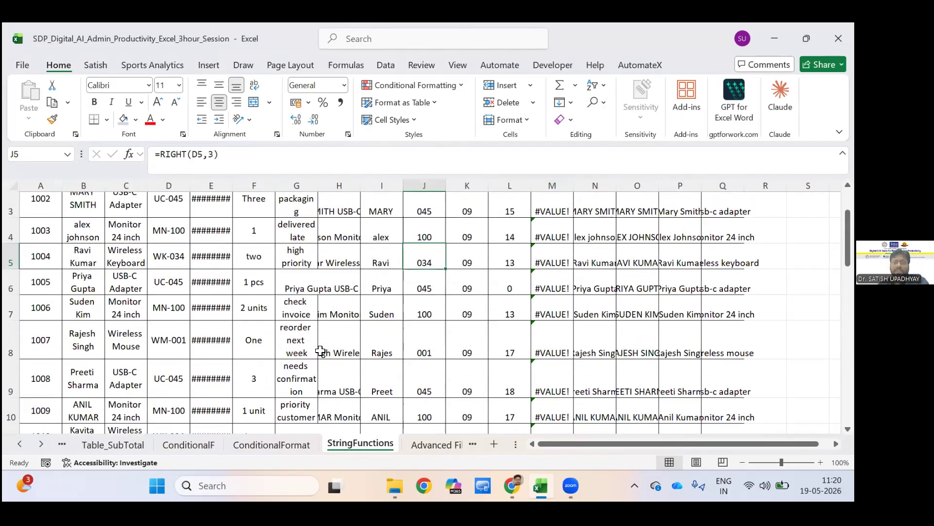
{"action": "scroll", "coordinate": [321, 350], "scroll_direction": "up", "scroll_amount": 1}
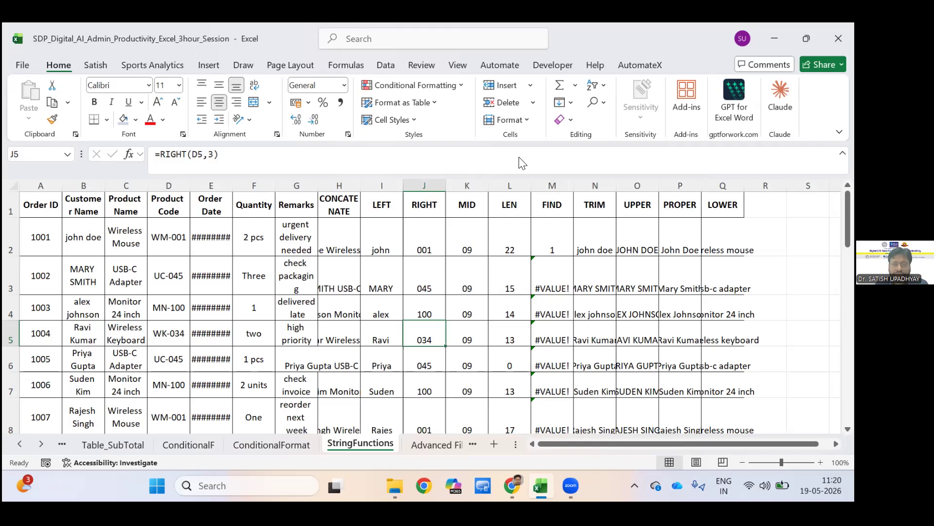
{"action": "left_click", "coordinate": [562, 107]}
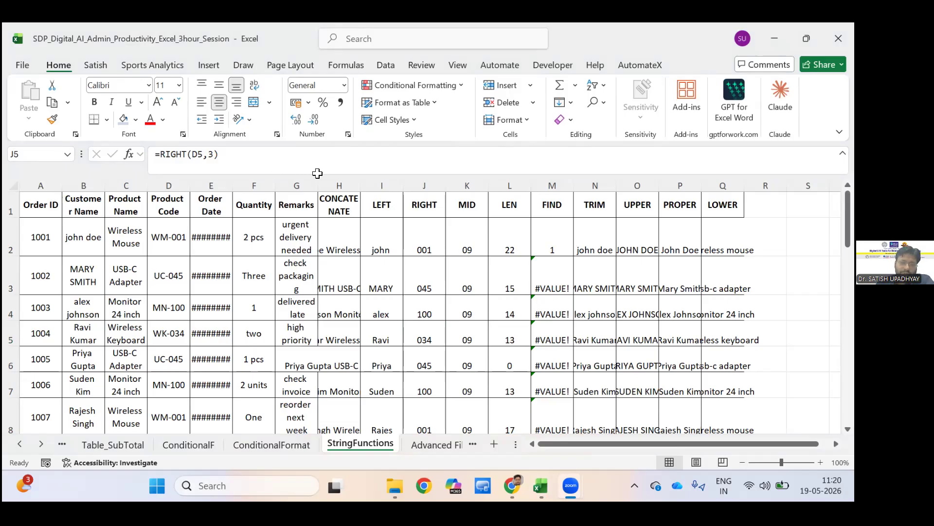
{"action": "left_click", "coordinate": [310, 176]}
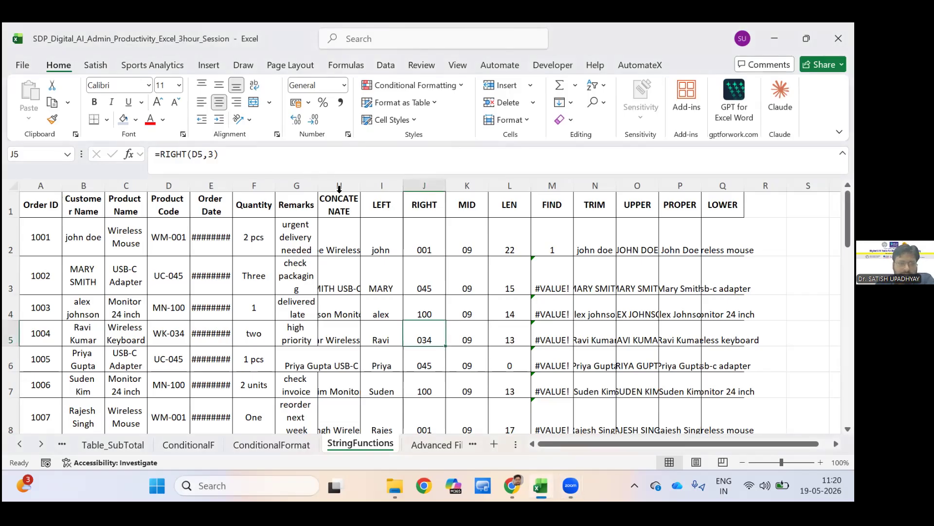
{"action": "left_click", "coordinate": [296, 209]}
{"action": "left_click_drag", "start_coordinate": [41, 186], "coordinate": [297, 186]}
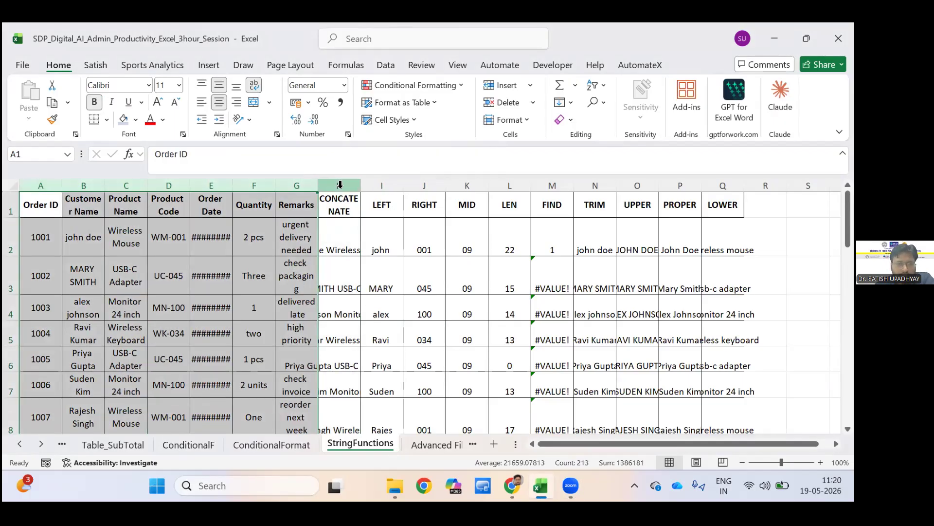
Insert a blank column before the CONCATENATE column, right after Remarks.
{"action": "left_click", "coordinate": [340, 185]}
{"action": "right_click", "coordinate": [340, 185]}
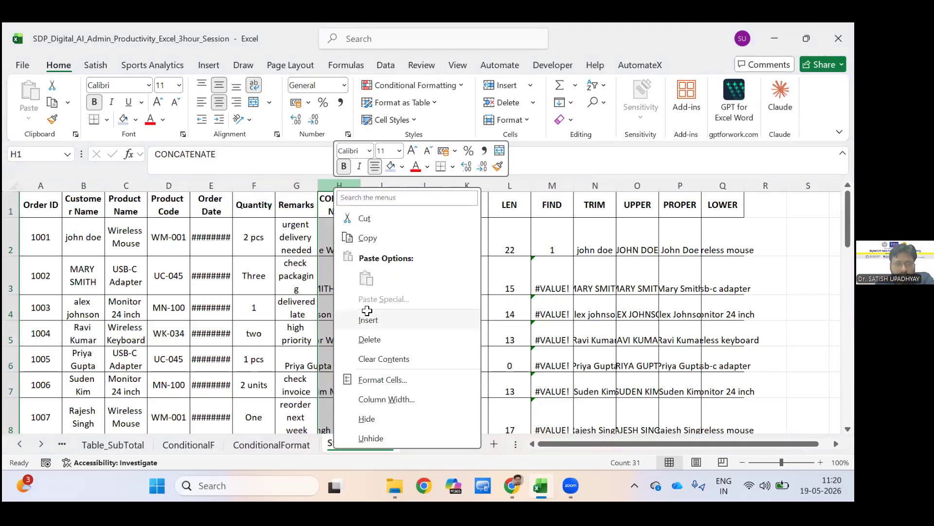
{"action": "left_click", "coordinate": [367, 318]}
{"action": "key", "text": "Right"}
{"action": "key", "text": "Down"}
{"action": "key", "text": "Down"}
{"action": "key", "text": "Down"}
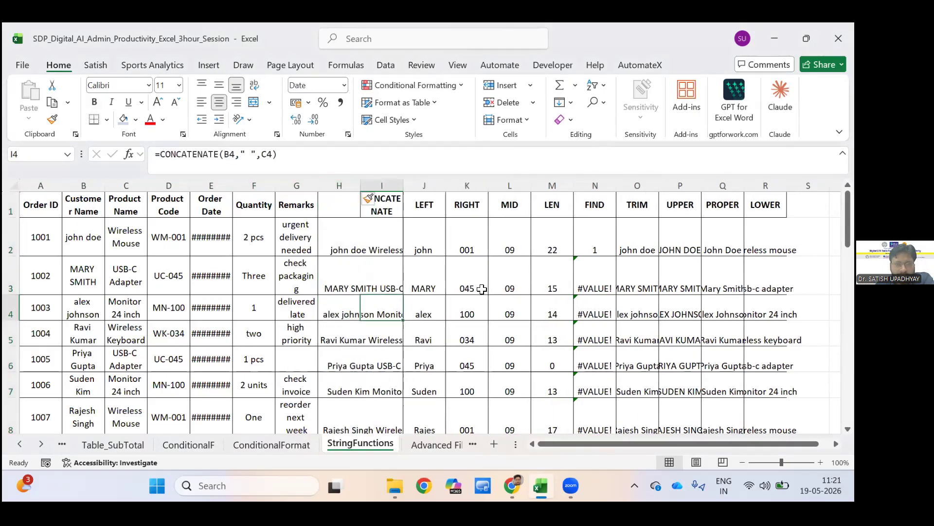
Insert a second blank column between Remarks and the CONCATENATE column.
{"action": "left_click", "coordinate": [336, 185]}
{"action": "right_click", "coordinate": [335, 186]}
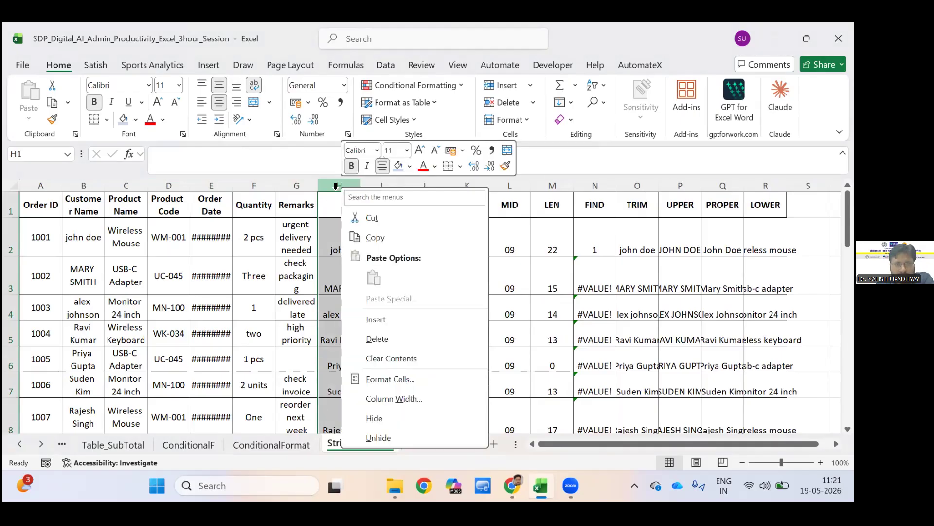
{"action": "left_click", "coordinate": [375, 319]}
{"action": "left_click", "coordinate": [382, 275]}
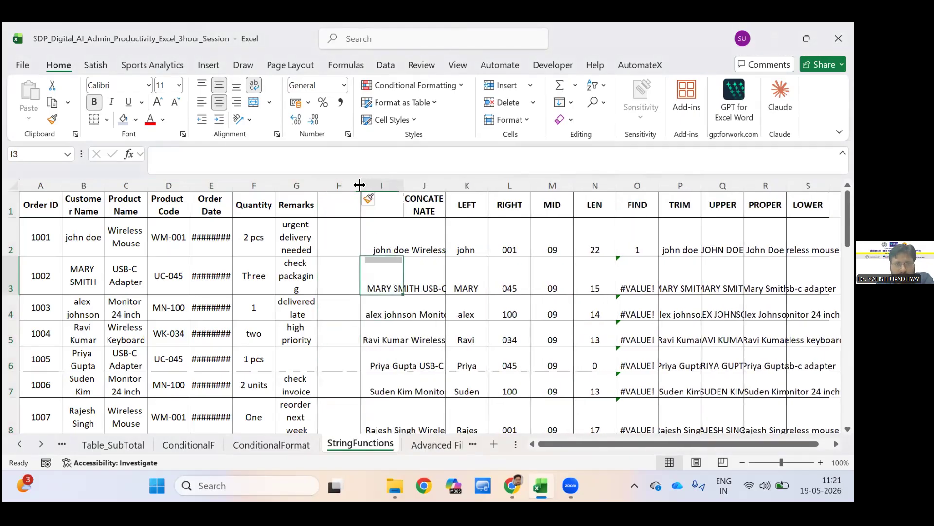
{"action": "key", "text": "Right"}
{"action": "key", "text": "Right"}
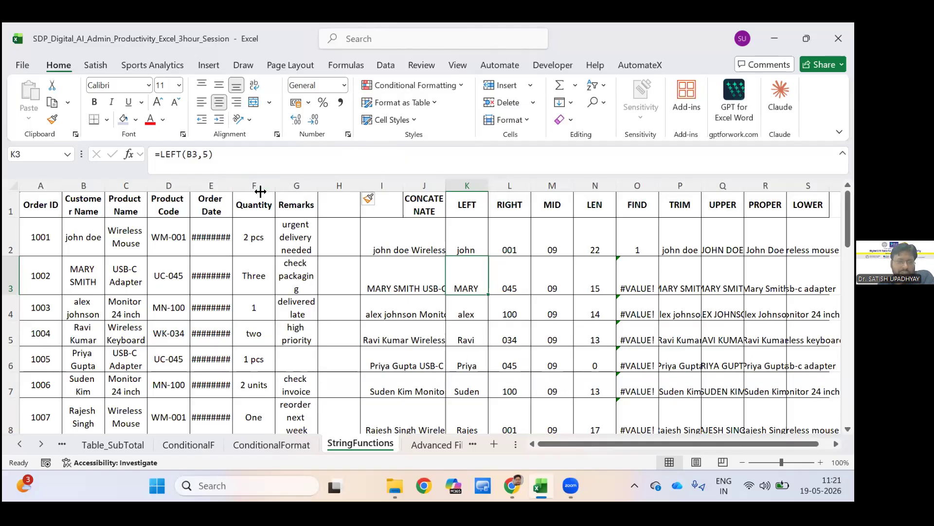
Widen the Order Date column manually and narrow it again.
{"action": "left_click_drag", "start_coordinate": [276, 190], "coordinate": [224, 185]}
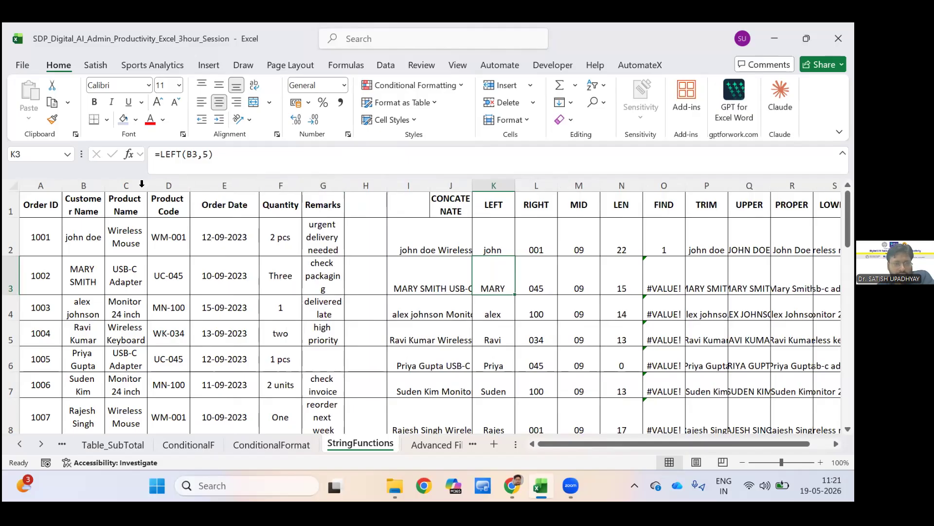
{"action": "left_click_drag", "start_coordinate": [259, 186], "coordinate": [221, 185]}
AutoFit the widths of columns A through G, from Order ID to Remarks.
{"action": "left_click_drag", "start_coordinate": [48, 188], "coordinate": [157, 188]}
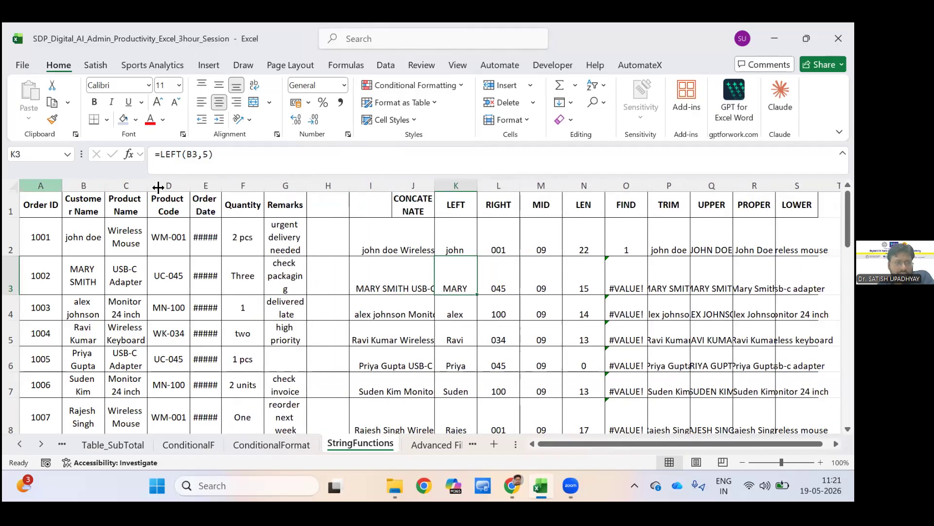
{"action": "left_click_drag", "start_coordinate": [70, 188], "coordinate": [287, 188]}
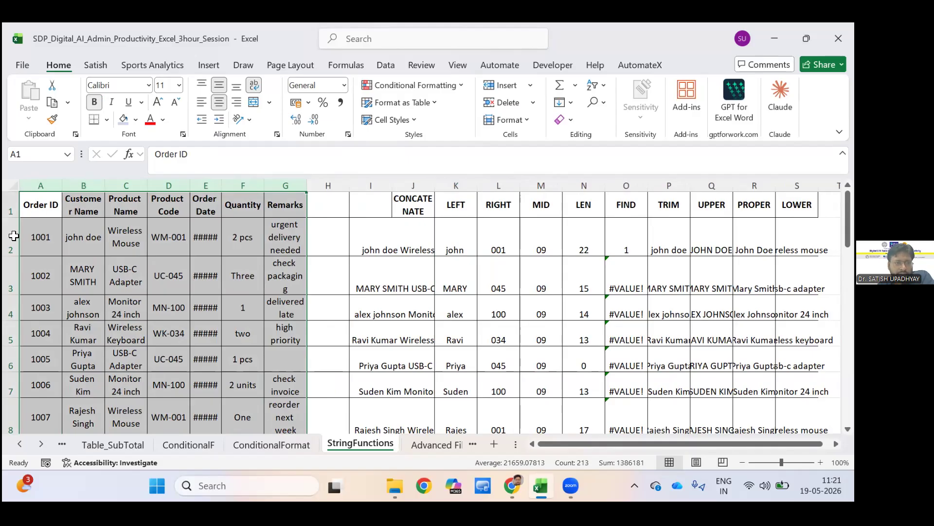
{"action": "key", "text": "alt+h"}
{"action": "key", "text": "o"}
{"action": "key", "text": "i"}
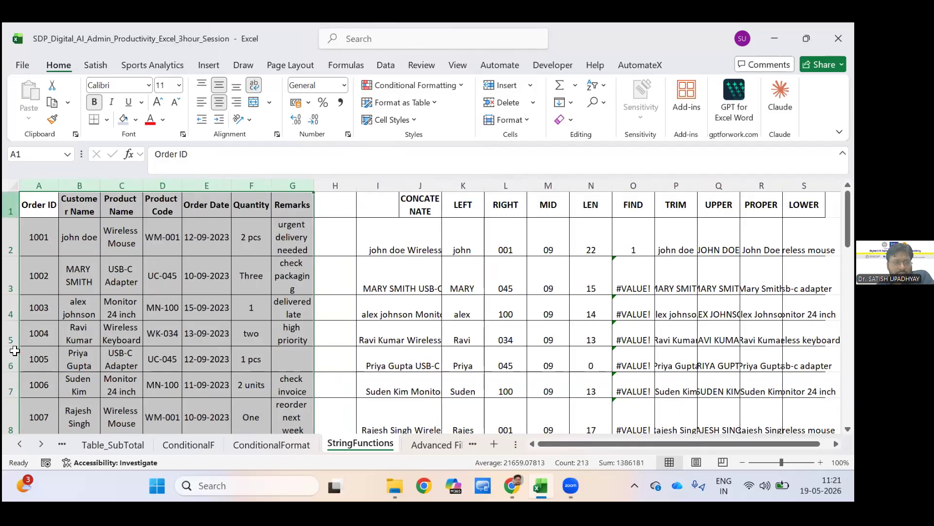
{"action": "left_click_drag", "start_coordinate": [12, 210], "coordinate": [11, 333]}
{"action": "scroll", "coordinate": [13, 333], "scroll_direction": "up", "scroll_amount": 3}
{"action": "scroll", "coordinate": [13, 333], "scroll_direction": "up", "scroll_amount": 2}
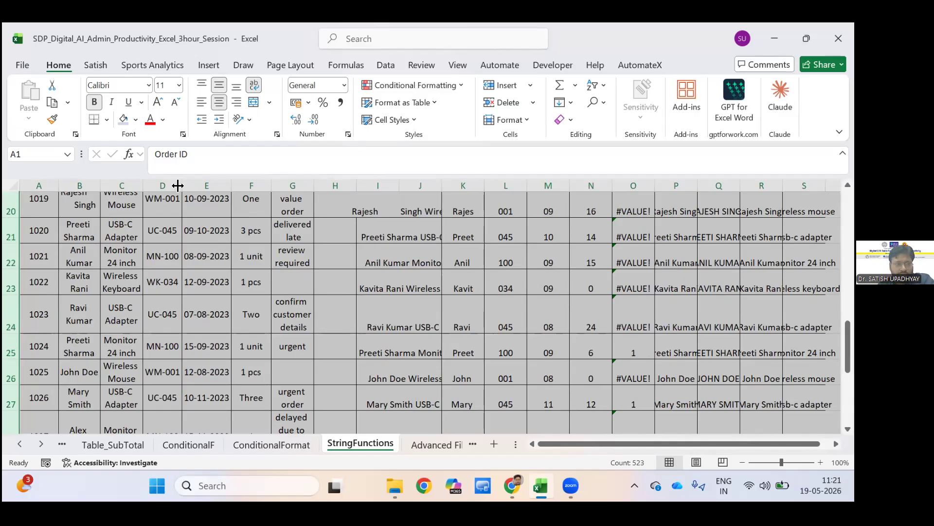
{"action": "left_click", "coordinate": [387, 317]}
Apply the Short Date number format to the entire Order Date column.
{"action": "left_click_drag", "start_coordinate": [38, 185], "coordinate": [335, 186]}
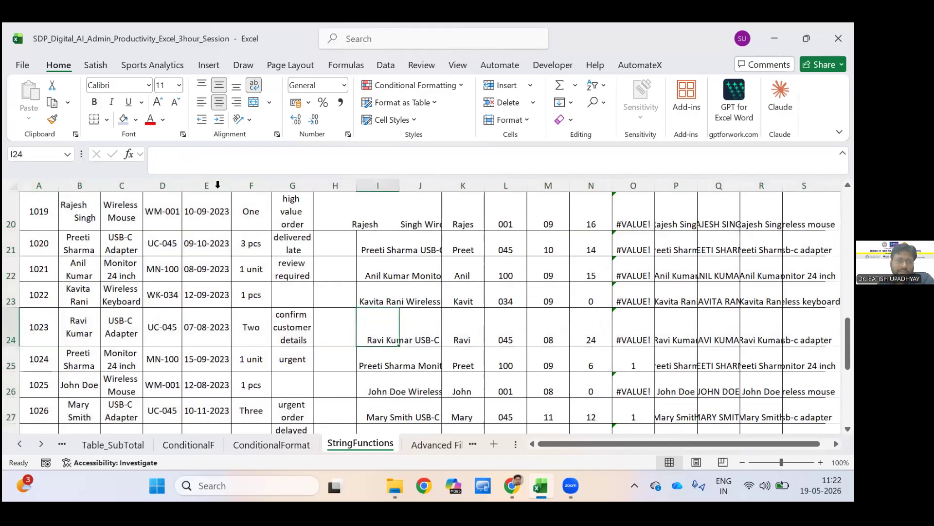
{"action": "scroll", "coordinate": [218, 185], "scroll_direction": "up", "scroll_amount": 6}
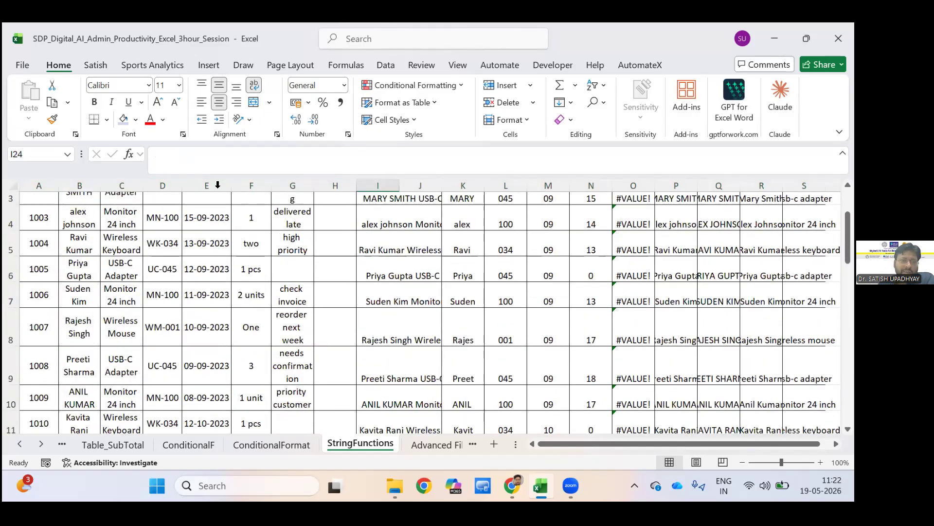
{"action": "scroll", "coordinate": [217, 184], "scroll_direction": "up", "scroll_amount": 1}
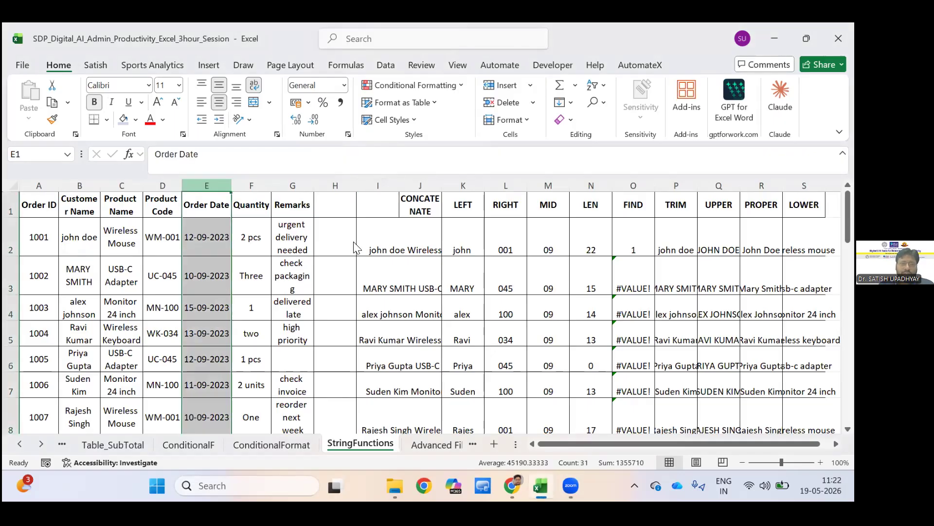
{"action": "left_click", "coordinate": [345, 86]}
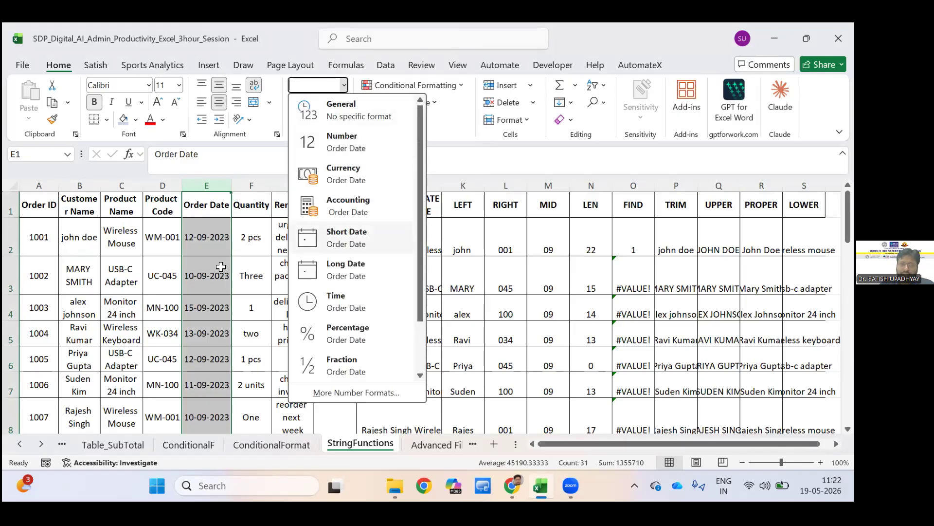
{"action": "left_click", "coordinate": [347, 238]}
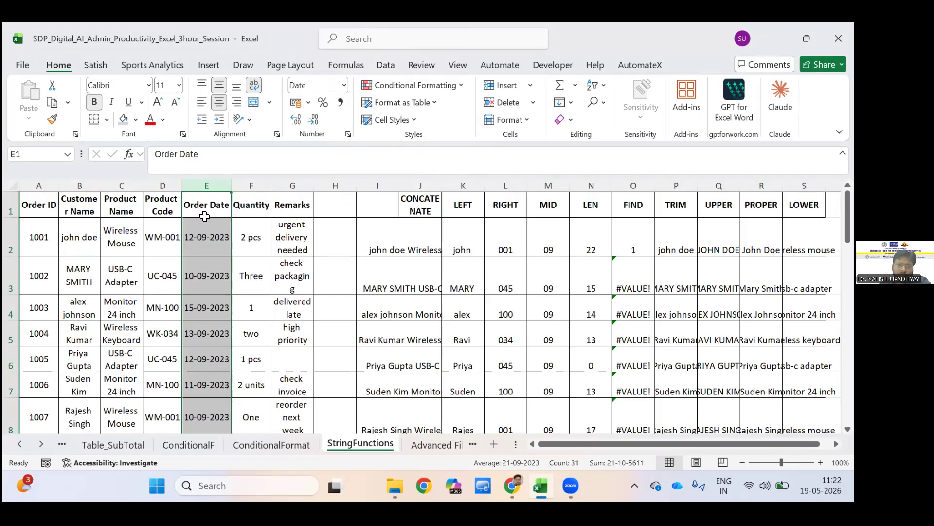
Change the Order Date column to the Number format.
{"action": "key", "text": "alt+h"}
{"action": "key", "text": "n"}
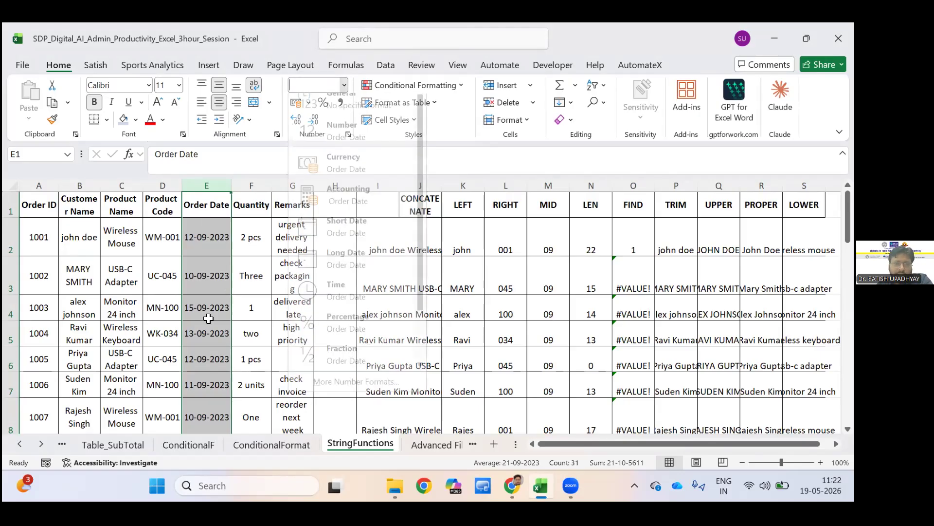
{"action": "key", "text": "Down"}
{"action": "key", "text": "Return"}
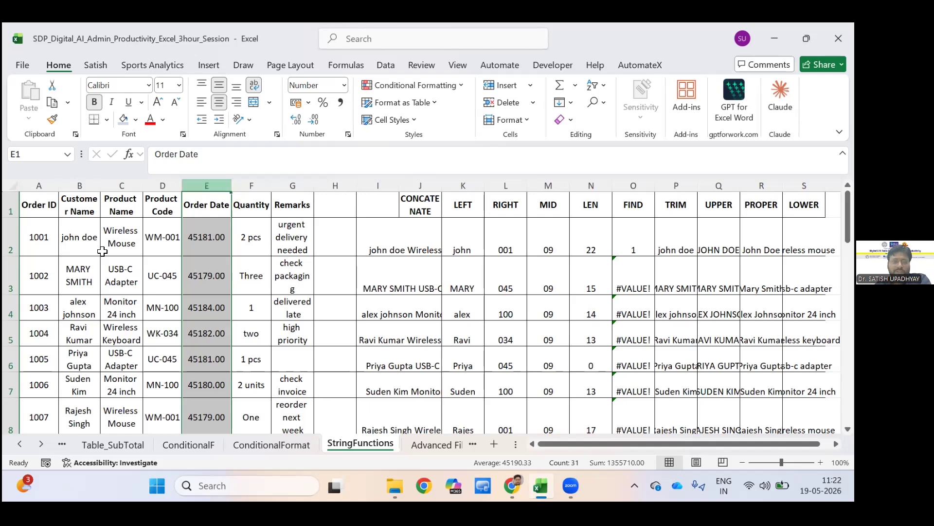
Set the Order Date column back to the Short Date format.
{"action": "left_click", "coordinate": [344, 85]}
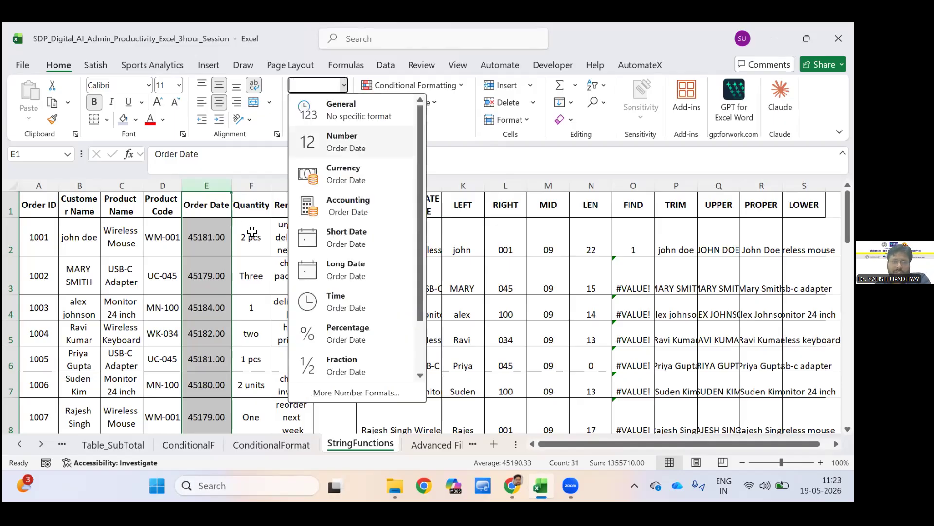
{"action": "left_click", "coordinate": [347, 238]}
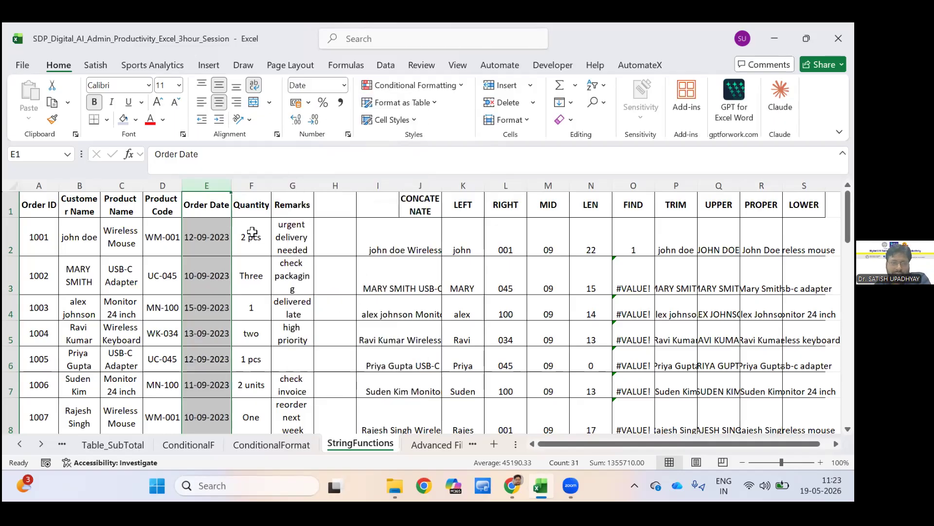
{"action": "left_click", "coordinate": [292, 275]}
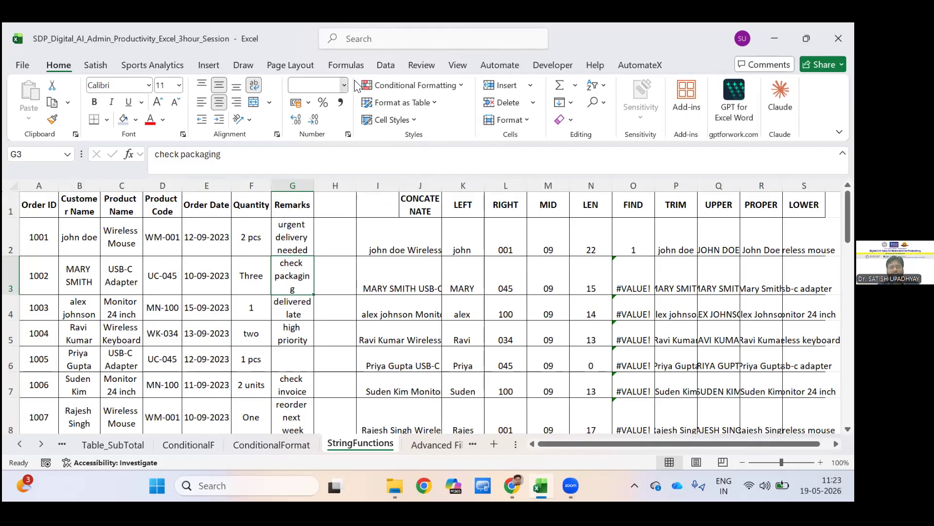
View the number formats available for a Remarks cell and the Format Cells number categories for the Product Code header.
{"action": "left_click", "coordinate": [342, 84]}
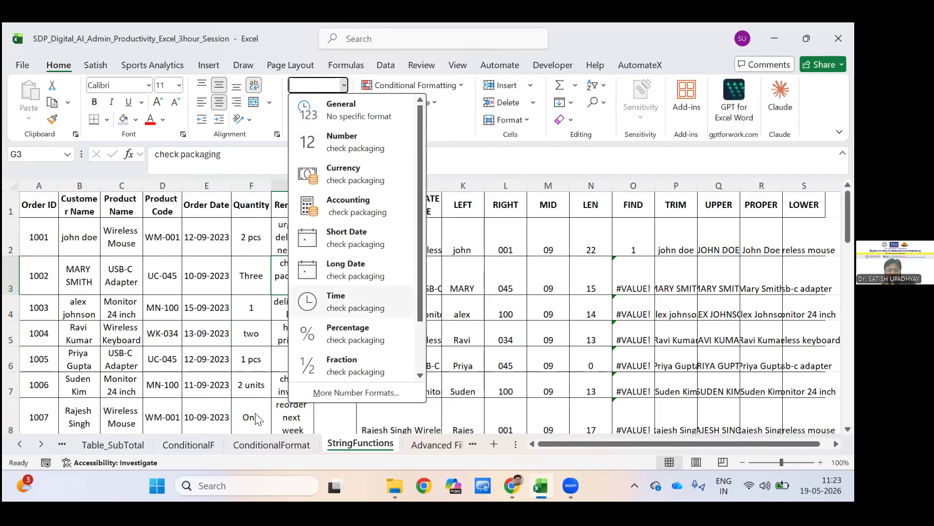
{"action": "key", "text": "Escape"}
{"action": "left_click", "coordinate": [160, 207]}
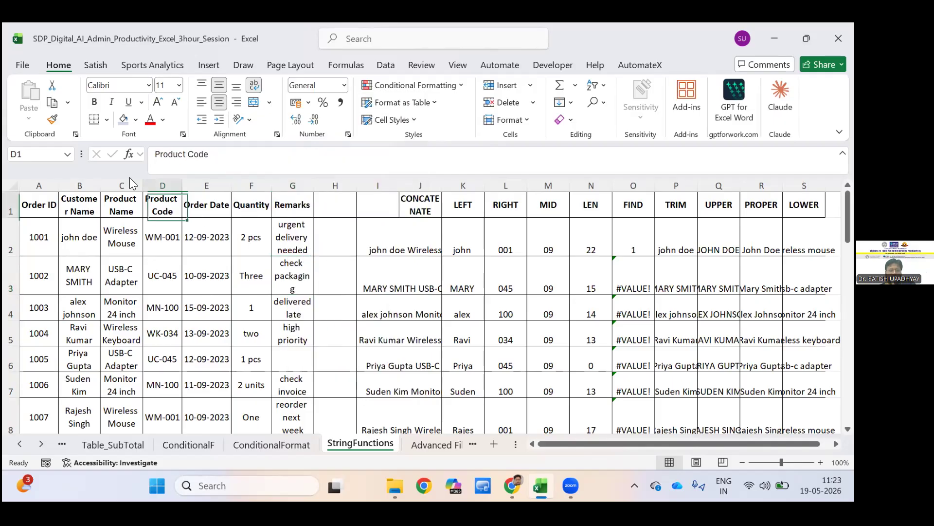
{"action": "key", "text": "shift+F10"}
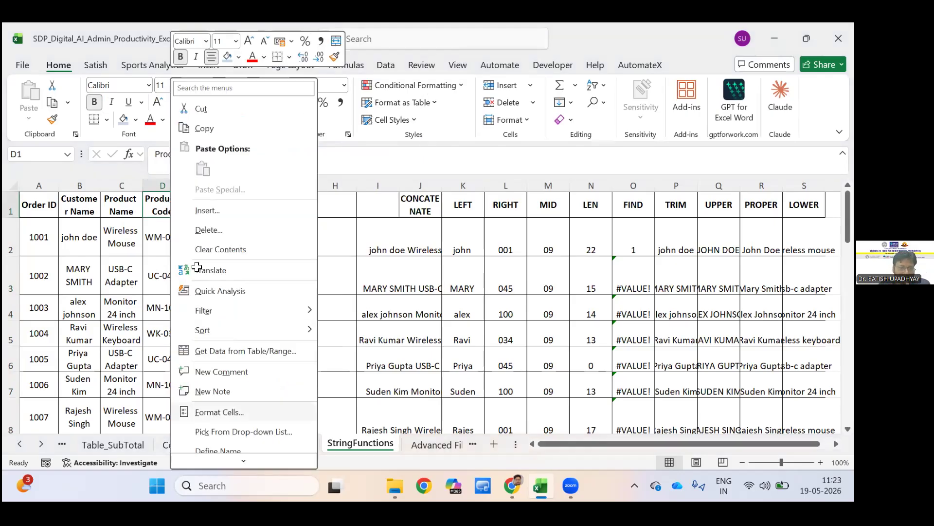
{"action": "key", "text": "Return"}
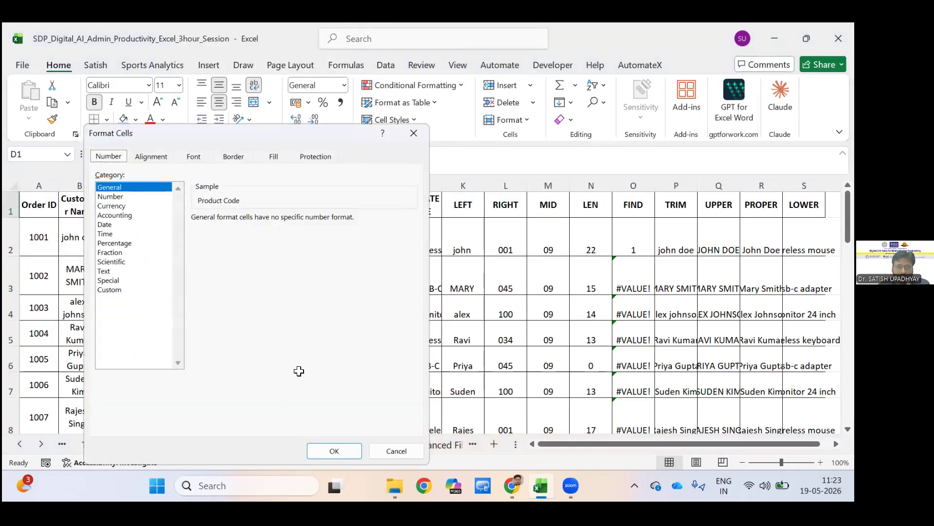
{"action": "key", "text": "Escape"}
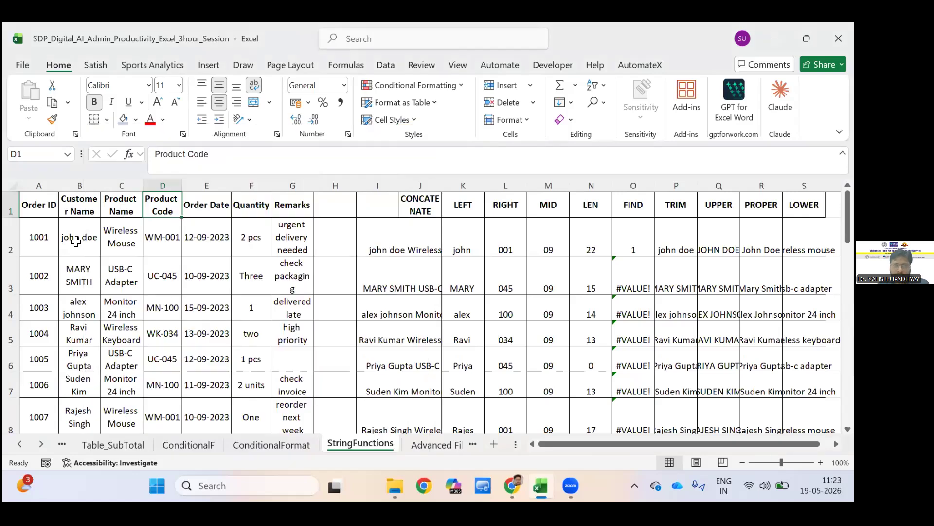
Examine the source cells for order date and customer name, and the CONCATENATE and LEFT formulas in row 2.
{"action": "key", "text": "Right"}
{"action": "key", "text": "Down"}
{"action": "key", "text": "Down"}
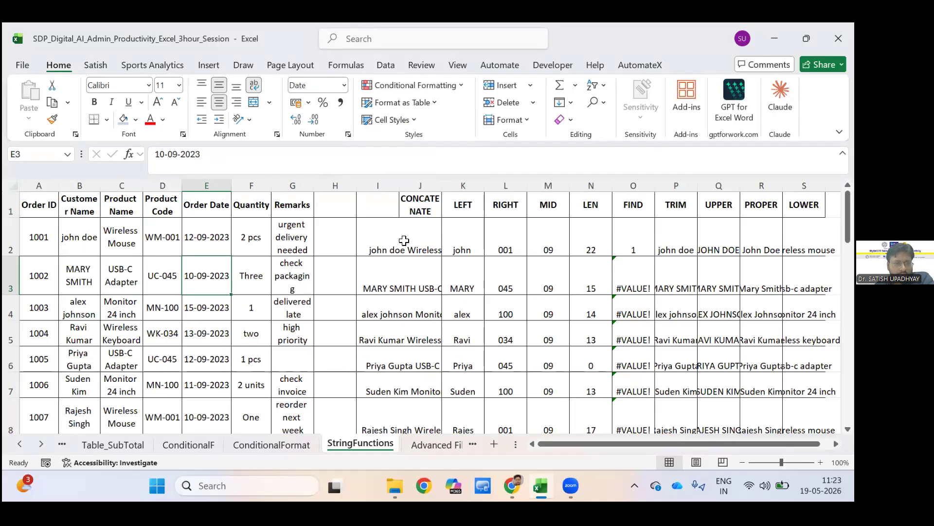
{"action": "key", "text": "Left"}
{"action": "key", "text": "Left"}
{"action": "key", "text": "Left"}
{"action": "key", "text": "Up"}
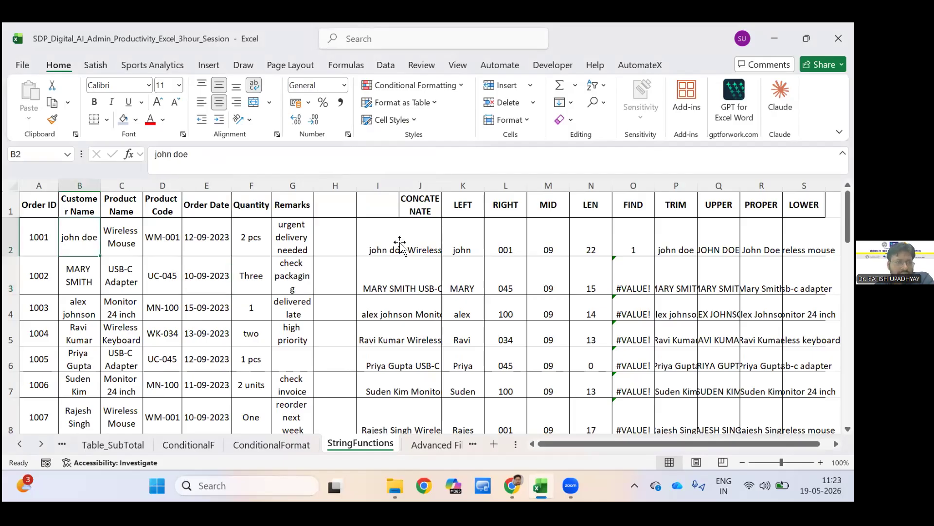
{"action": "left_click", "coordinate": [440, 241]}
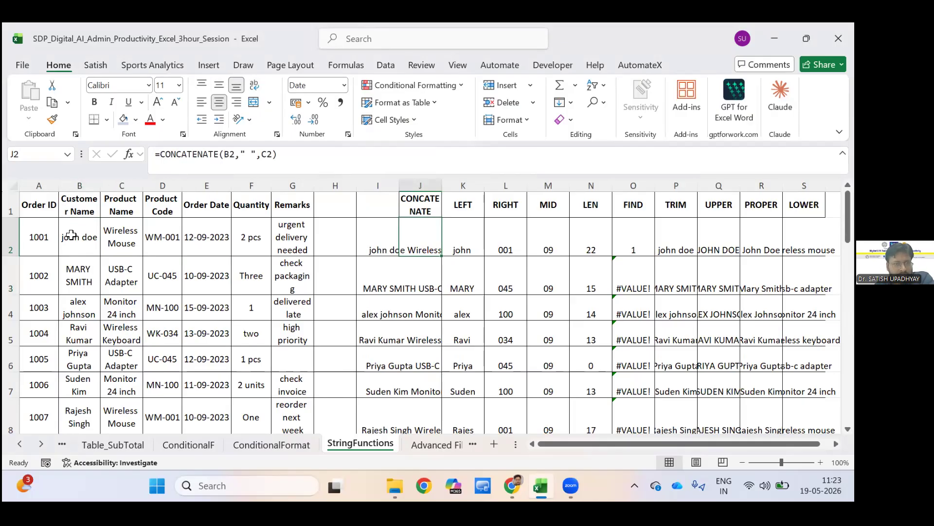
{"action": "key", "text": "Right"}
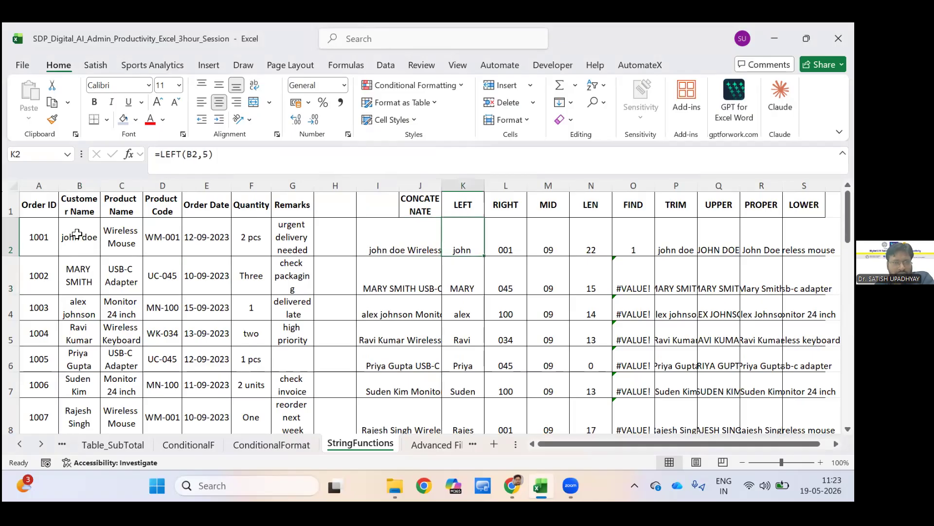
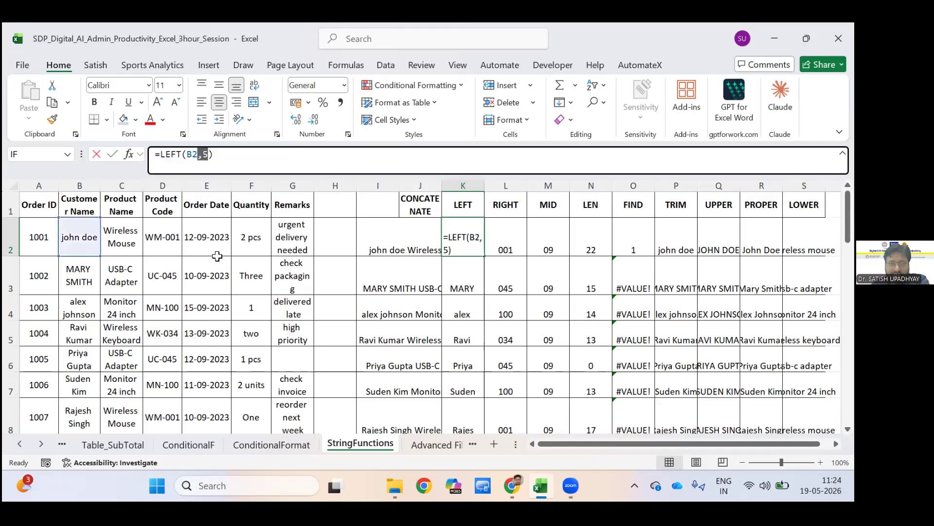
Change the LEFT formula in K2 to return 6 characters and fill it down the whole LEFT column.
{"action": "double_click", "coordinate": [468, 250]}
{"action": "type", "text": "6"}
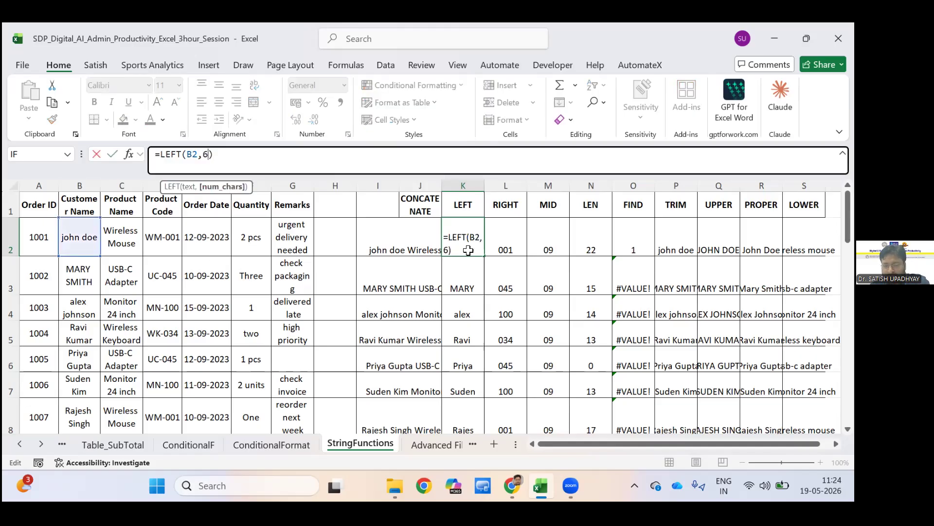
{"action": "key", "text": "Return"}
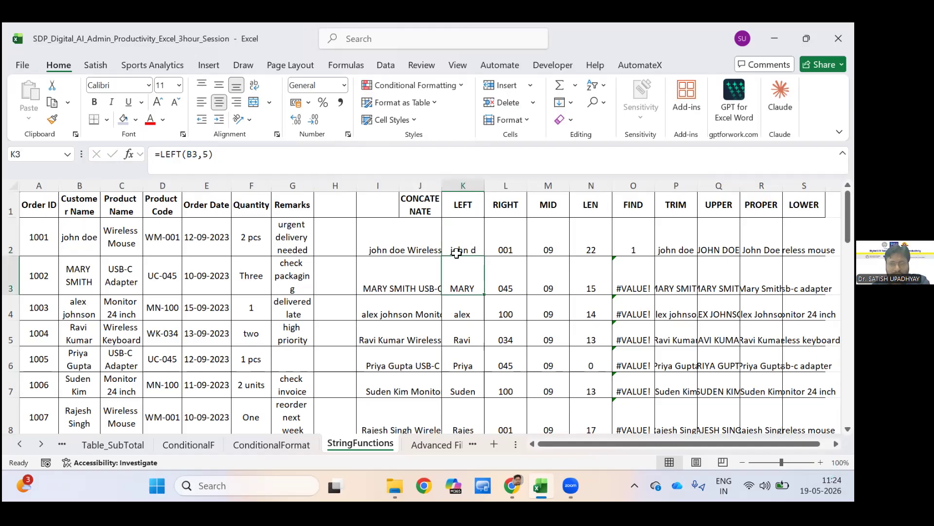
{"action": "left_click", "coordinate": [482, 254]}
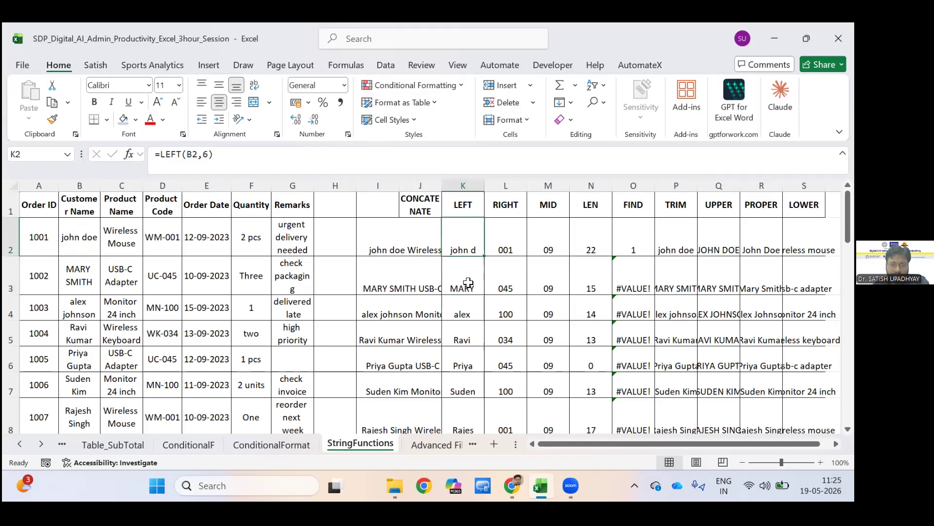
{"action": "double_click", "coordinate": [483, 255]}
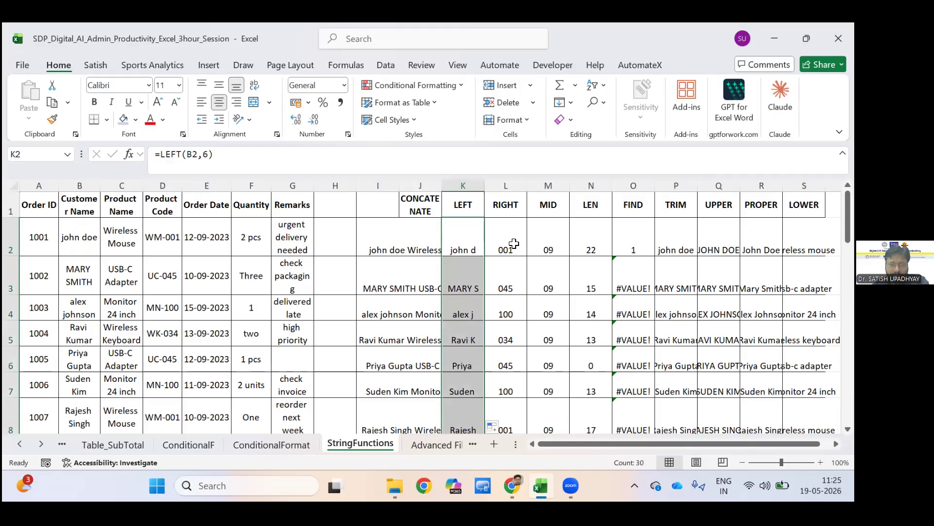
{"action": "scroll", "coordinate": [482, 234], "scroll_direction": "down", "scroll_amount": 10}
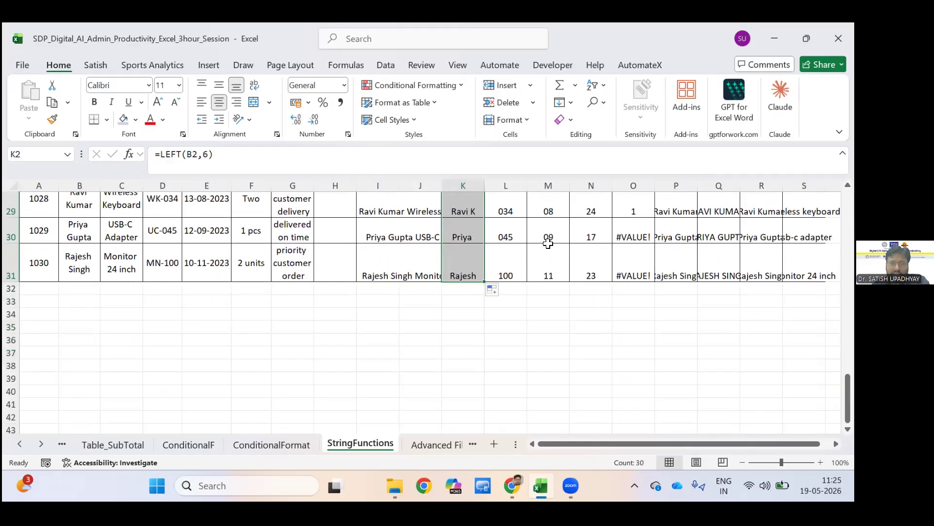
{"action": "scroll", "coordinate": [548, 244], "scroll_direction": "up", "scroll_amount": 6}
Insert a blank column between the MID and LEN columns.
{"action": "key", "text": "Right"}
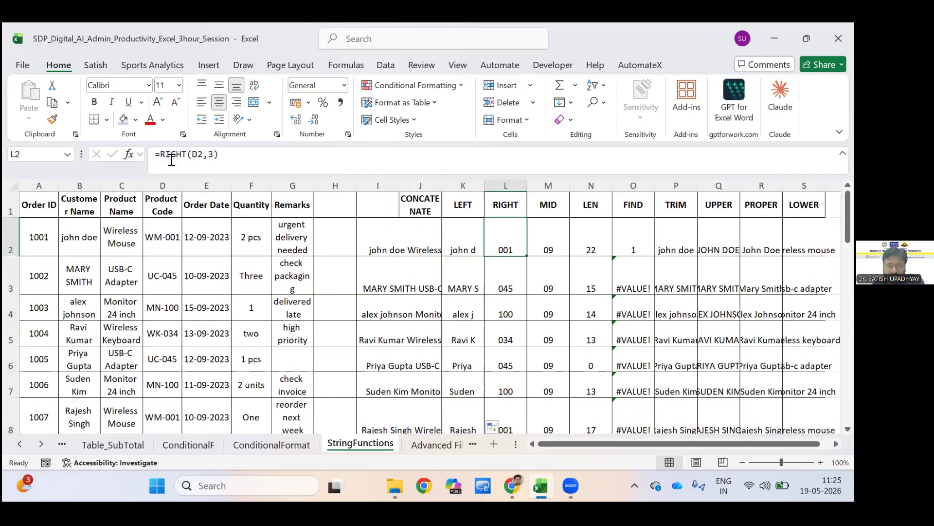
{"action": "key", "text": "Right"}
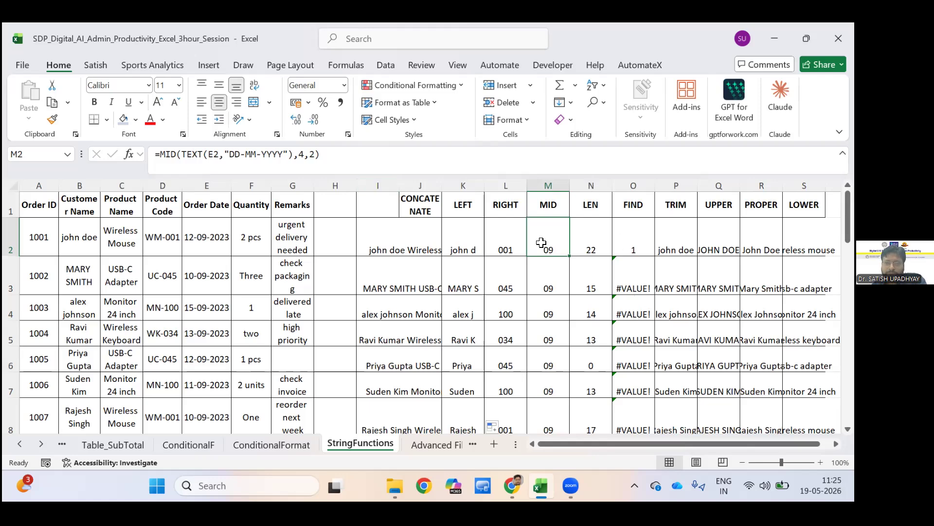
{"action": "left_click", "coordinate": [592, 186]}
{"action": "right_click", "coordinate": [594, 240]}
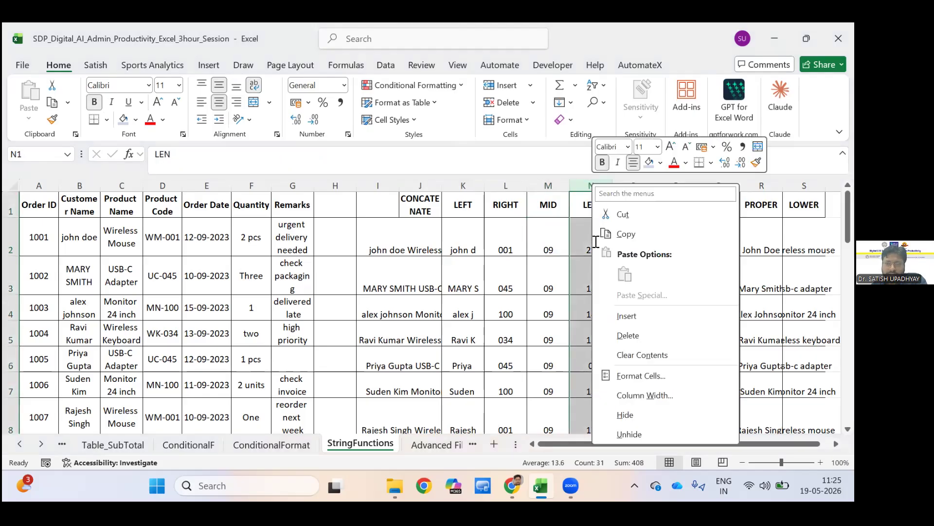
{"action": "key", "text": "i"}
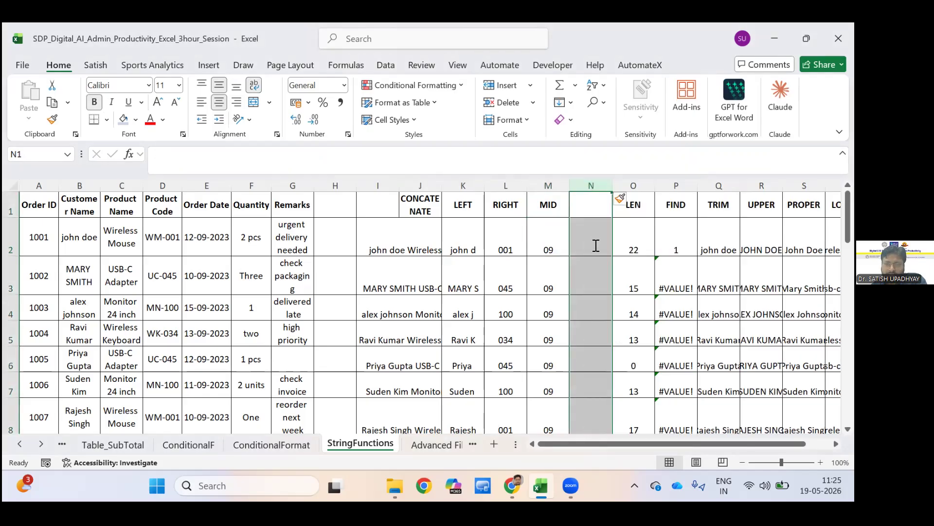
{"action": "left_click", "coordinate": [595, 244]}
Enter the formula =FORMULATEXT(N7) in cell N2 of the blank column beside MID.
{"action": "left_click", "coordinate": [543, 233]}
{"action": "key", "text": "Right"}
{"action": "type", "text": "=for"}
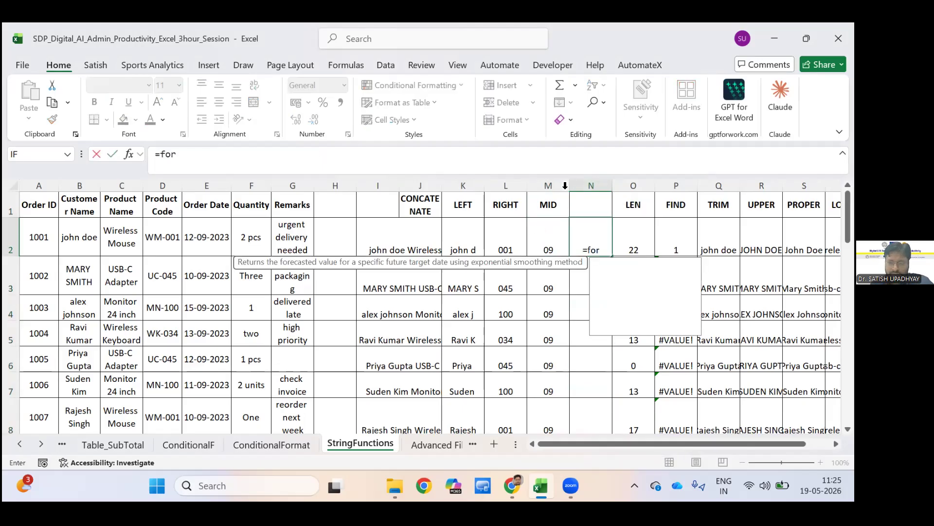
{"action": "key", "text": "Down"}
{"action": "key", "text": "Down"}
{"action": "key", "text": "Down"}
{"action": "key", "text": "Down"}
{"action": "key", "text": "Down"}
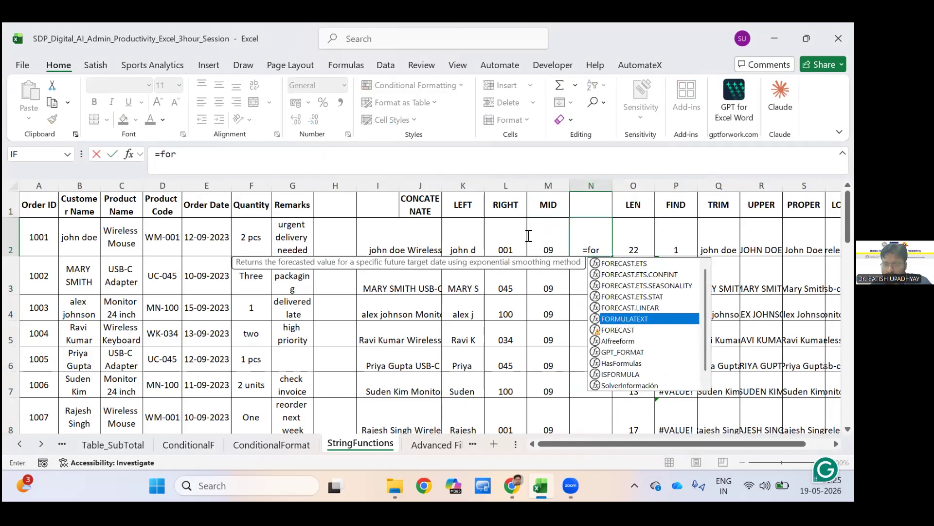
{"action": "key", "text": "Tab"}
{"action": "left_click", "coordinate": [537, 235]}
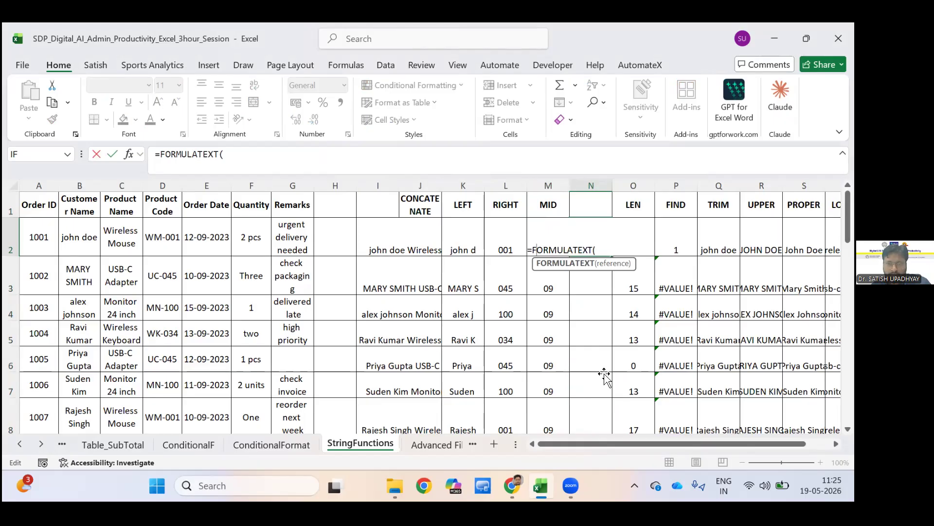
{"action": "key", "text": "End"}
{"action": "key", "text": "Up"}
{"action": "left_click", "coordinate": [604, 376]}
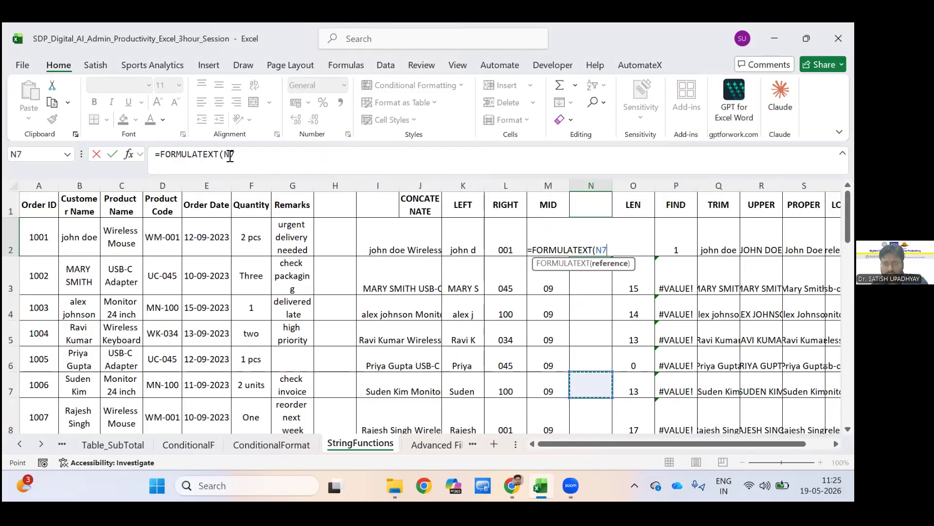
{"action": "key", "text": "Return"}
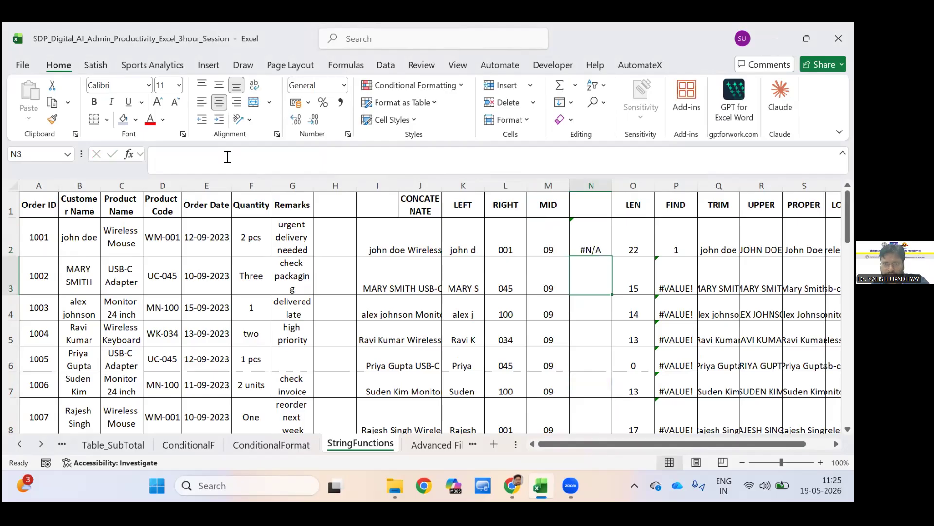
Change the FORMULATEXT reference in N2 to M2 and widen column N to fit the displayed formula.
{"action": "key", "text": "Up"}
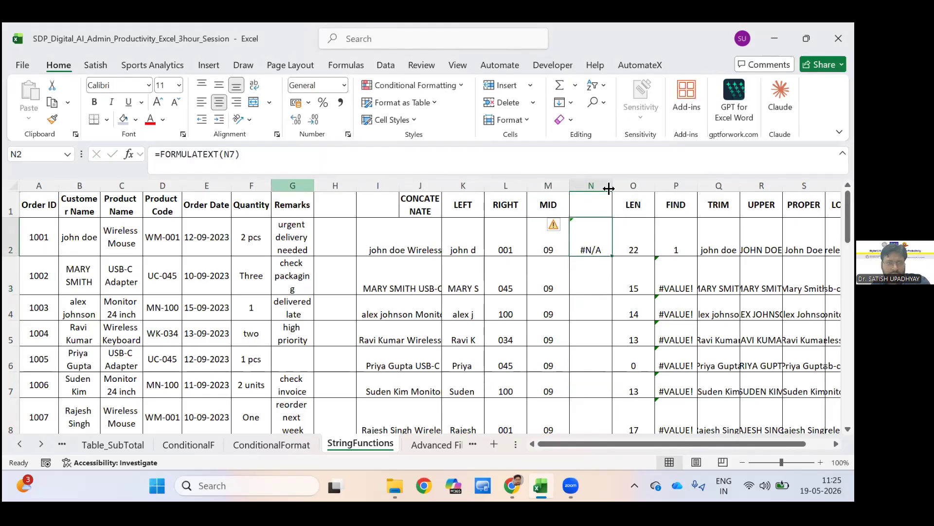
{"action": "key", "text": "F2"}
{"action": "key", "text": "shift+Left"}
{"action": "key", "text": "shift+Left"}
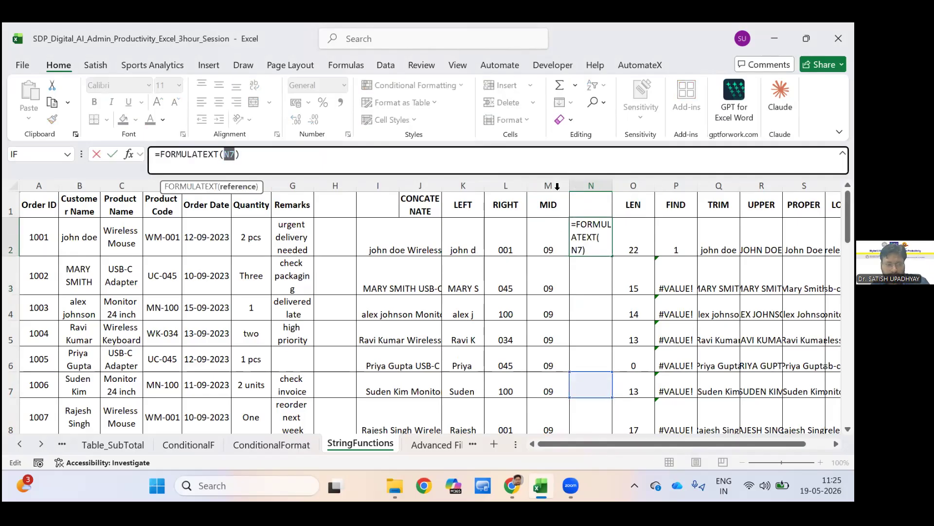
{"action": "type", "text": "M2)"}
{"action": "key", "text": "Return"}
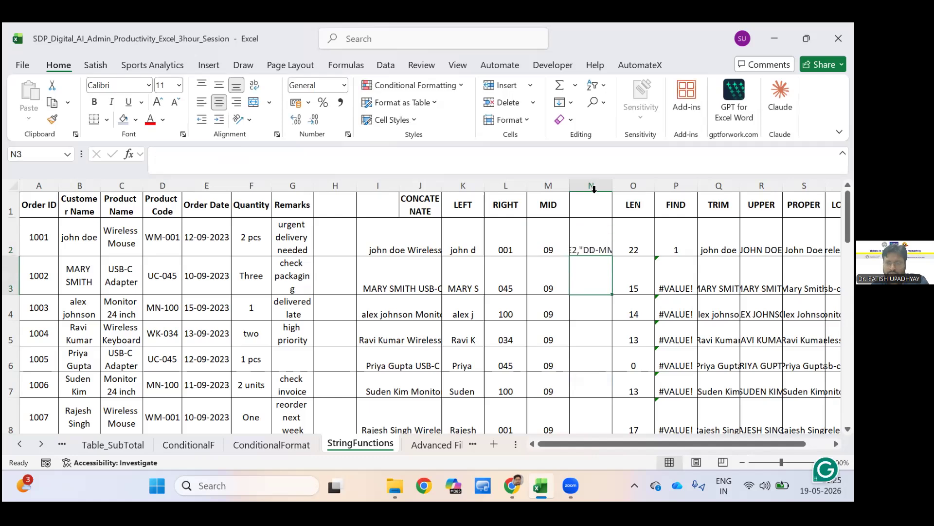
{"action": "left_click_drag", "start_coordinate": [667, 191], "coordinate": [670, 192]}
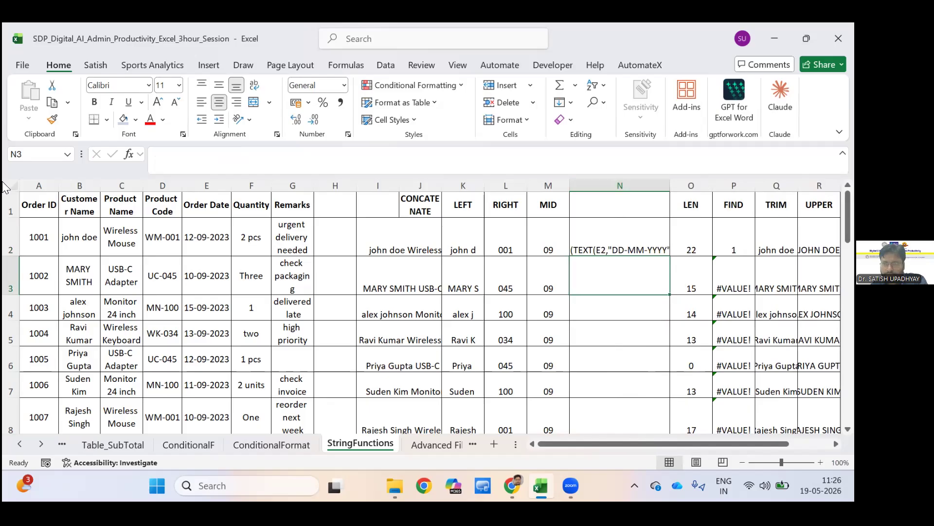
{"action": "double_click", "coordinate": [670, 185]}
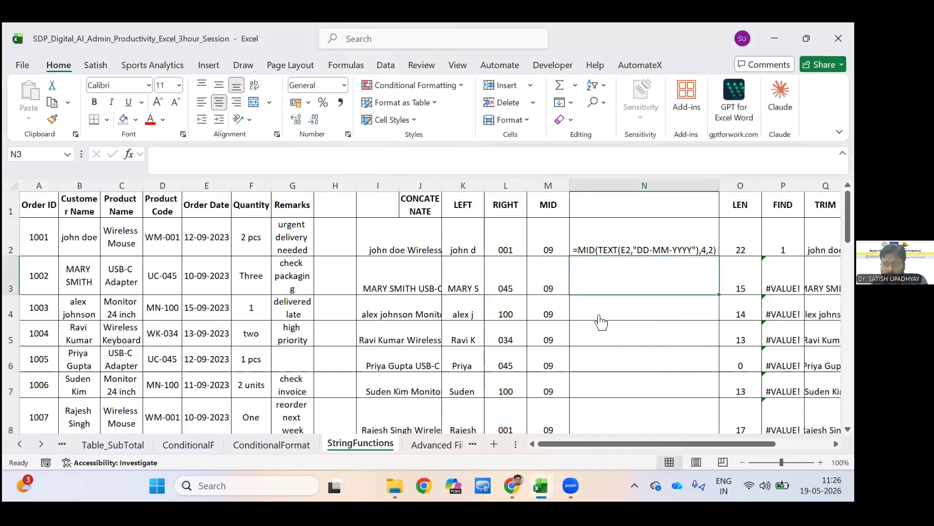
Examine the FORMULATEXT formula in N2 and the MID formula in M2.
{"action": "double_click", "coordinate": [626, 250]}
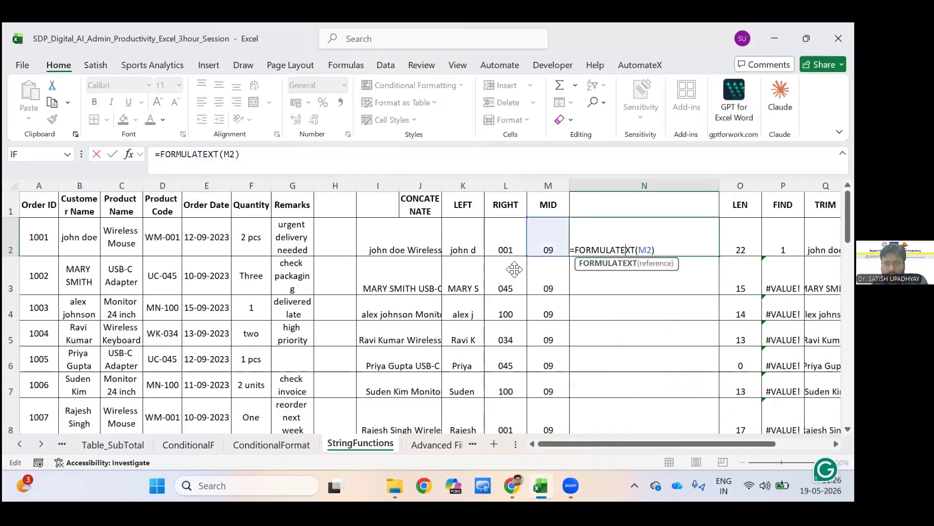
{"action": "key", "text": "Return"}
{"action": "key", "text": "Return"}
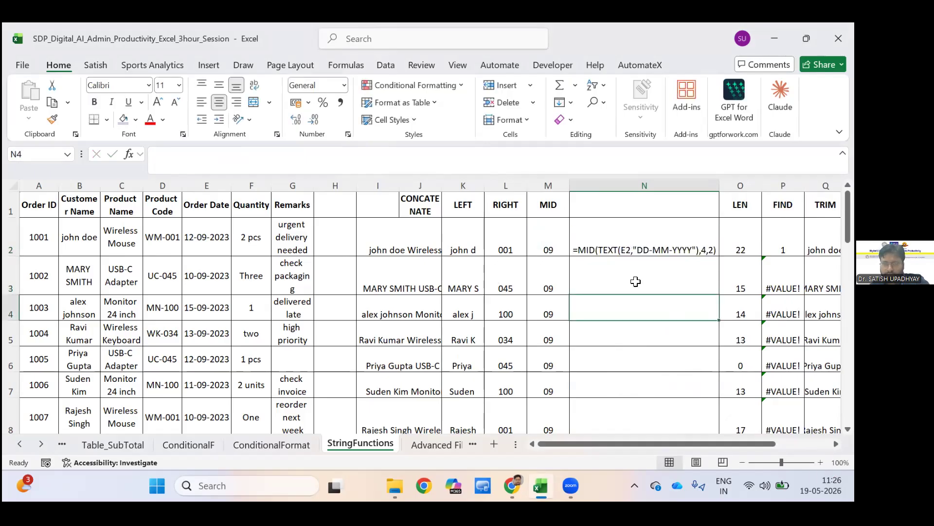
{"action": "double_click", "coordinate": [551, 248]}
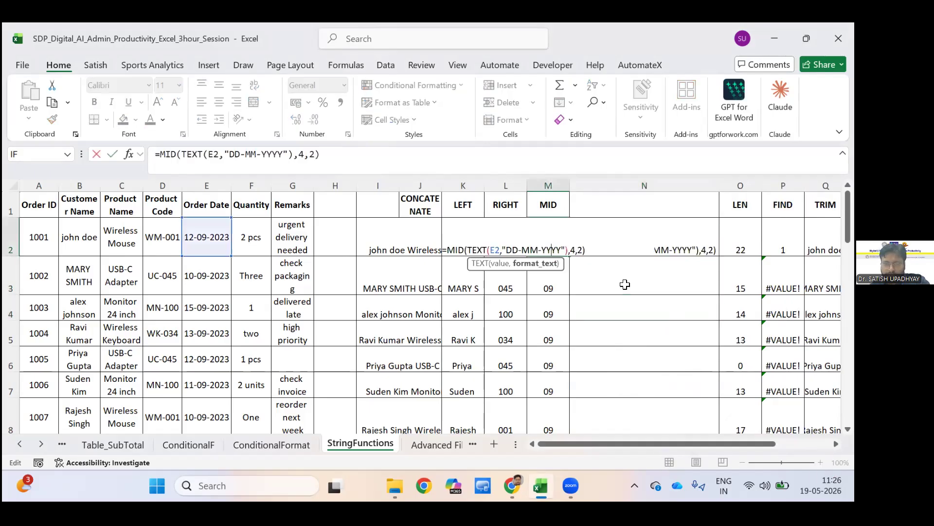
{"action": "left_click", "coordinate": [652, 288]}
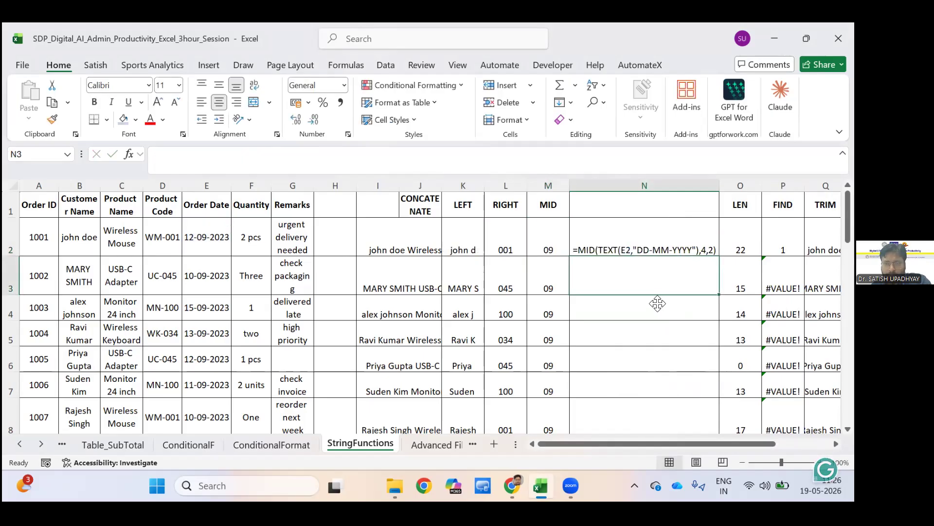
{"action": "type", "text": "=MID"}
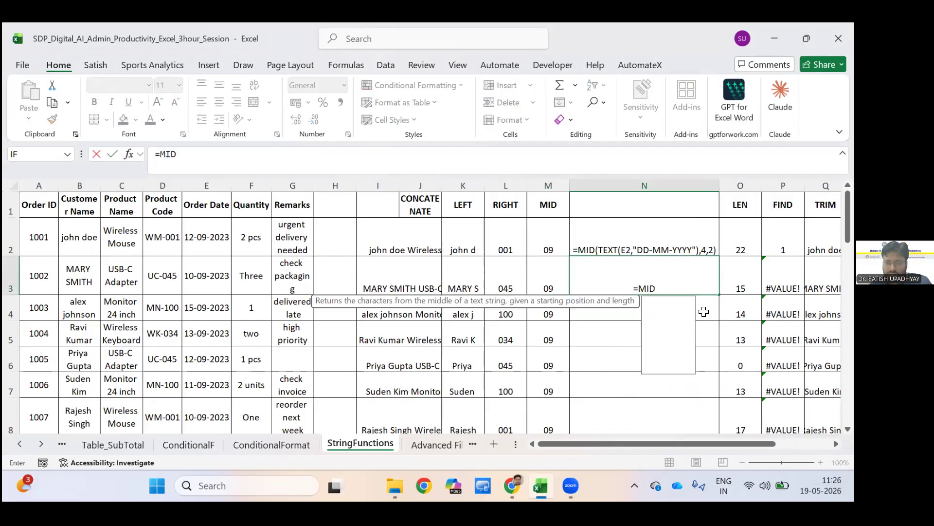
{"action": "type", "text": "("}
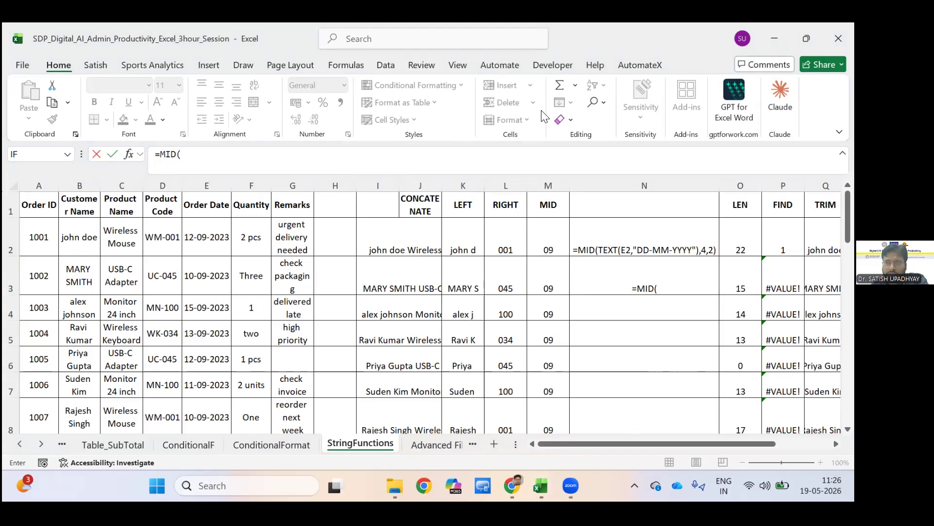
{"action": "key", "text": "super+z"}
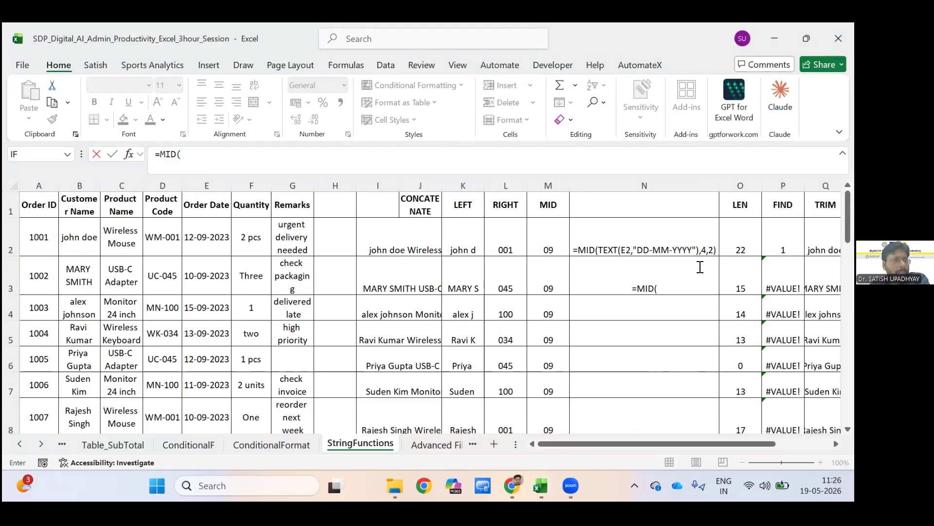
{"action": "left_click", "coordinate": [647, 257]}
{"action": "key", "text": "BackSpace"}
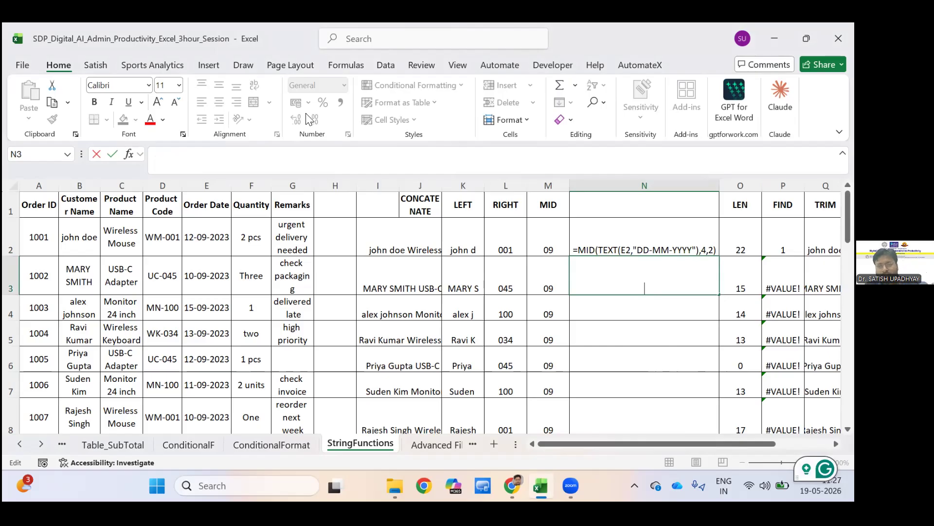
Examine the row 2 formulas in the LEN, FIND, TRIM and UPPER columns and the remaining text-function columns.
{"action": "left_click", "coordinate": [742, 243]}
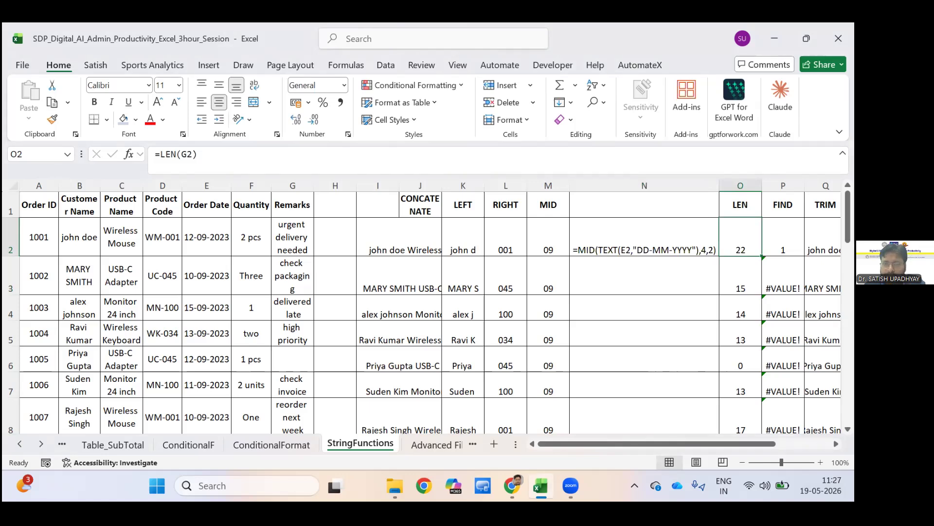
{"action": "left_click", "coordinate": [783, 238]}
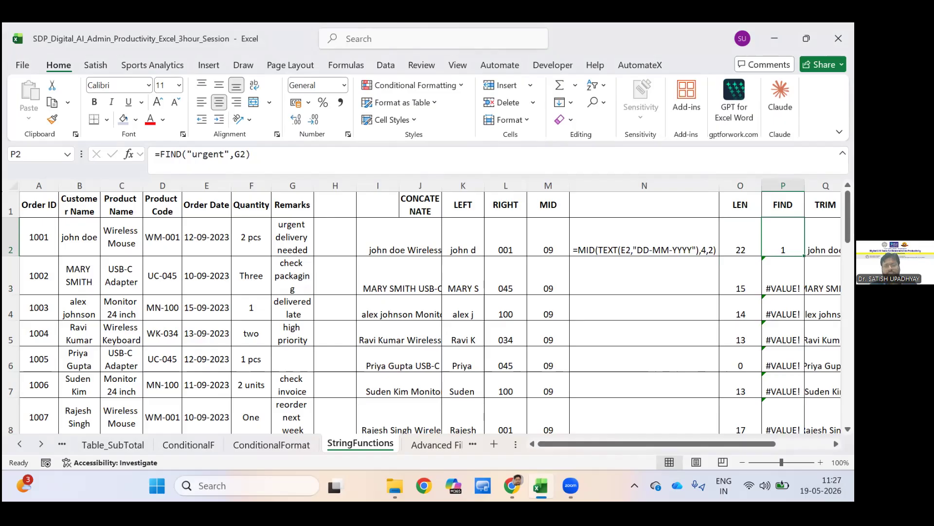
{"action": "left_click", "coordinate": [823, 239]}
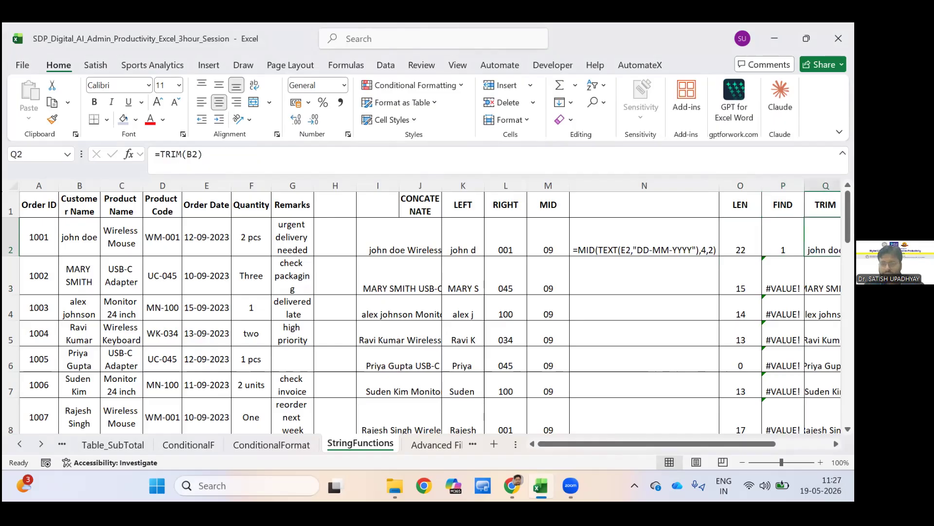
{"action": "key", "text": "Right"}
{"action": "key", "text": "Right"}
{"action": "key", "text": "Right"}
{"action": "key", "text": "Right"}
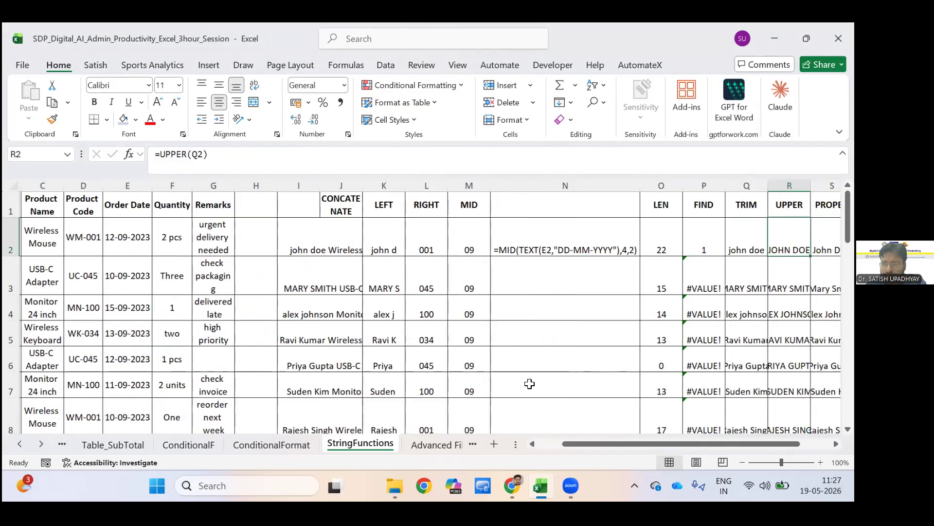
{"action": "key", "text": "Right"}
{"action": "key", "text": "Right"}
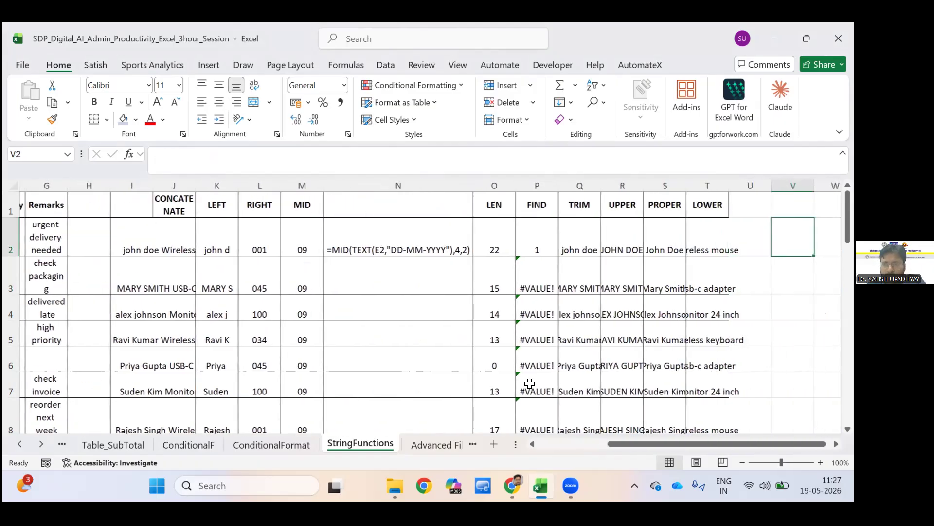
{"action": "left_click", "coordinate": [350, 91]}
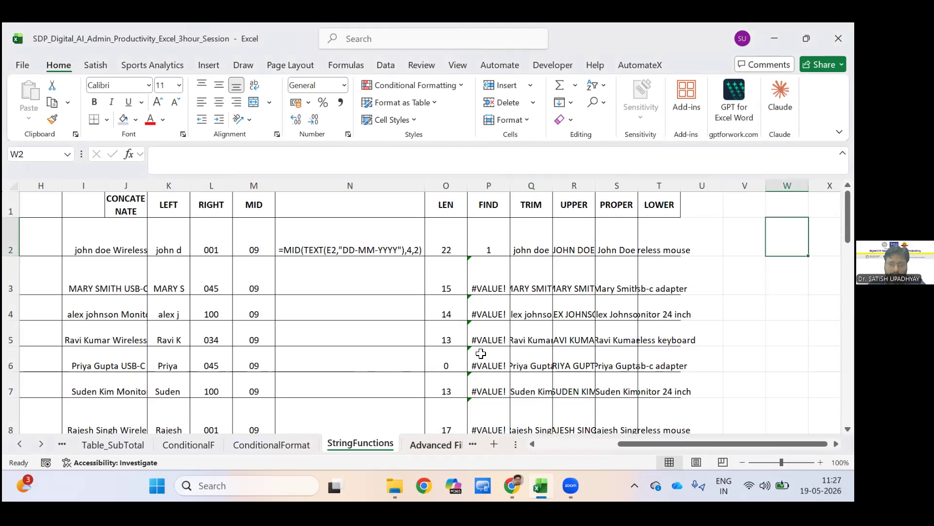
Go to the Advanced Filter sheet and select the whole employee table, A1:F22.
{"action": "key", "text": "ctrl+Page_Down"}
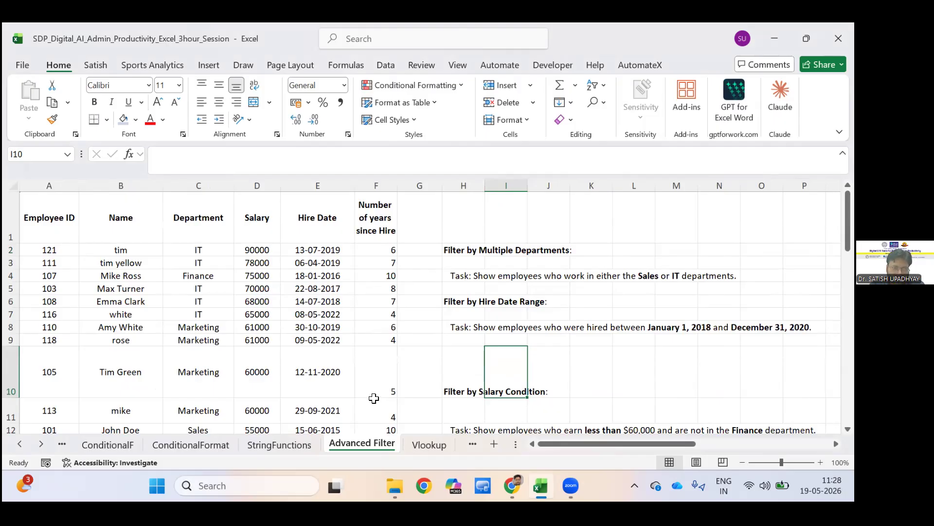
{"action": "key", "text": "ctrl+Home"}
{"action": "key", "text": "shift+Right"}
{"action": "key", "text": "shift+Right"}
{"action": "key", "text": "shift+Right"}
{"action": "key", "text": "shift+Right"}
{"action": "key", "text": "shift+Right"}
{"action": "key", "text": "shift+Down"}
{"action": "key", "text": "shift+Down"}
{"action": "key", "text": "shift+Down"}
{"action": "key", "text": "shift+Down"}
{"action": "key", "text": "shift+Down"}
{"action": "key", "text": "shift+Down"}
{"action": "key", "text": "shift+Down"}
{"action": "key", "text": "shift+Down"}
{"action": "key", "text": "shift+Down"}
{"action": "key", "text": "shift+Down"}
{"action": "key", "text": "shift+Down"}
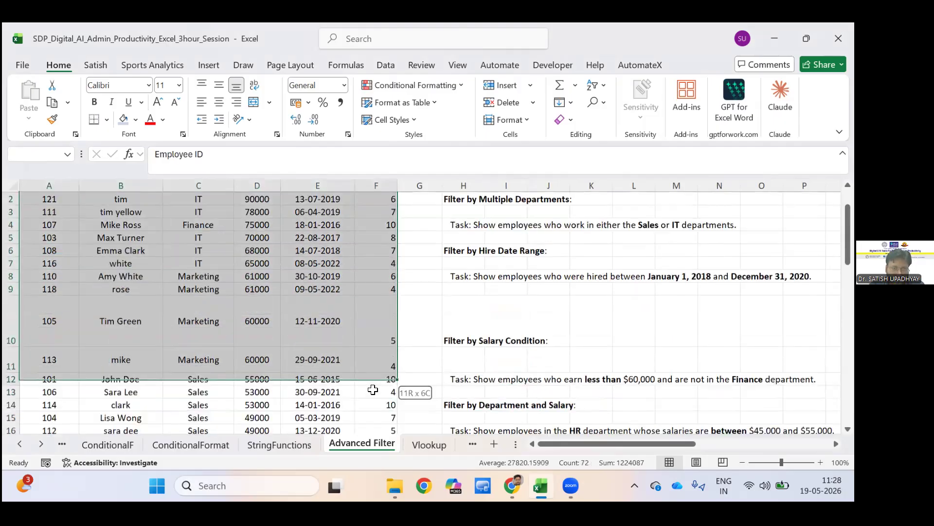
{"action": "key", "text": "shift+Down"}
{"action": "key", "text": "shift+Down"}
{"action": "key", "text": "shift+Down"}
{"action": "key", "text": "shift+Down"}
{"action": "key", "text": "shift+Down"}
{"action": "key", "text": "shift+Down"}
{"action": "key", "text": "shift+Down"}
{"action": "key", "text": "shift+Down"}
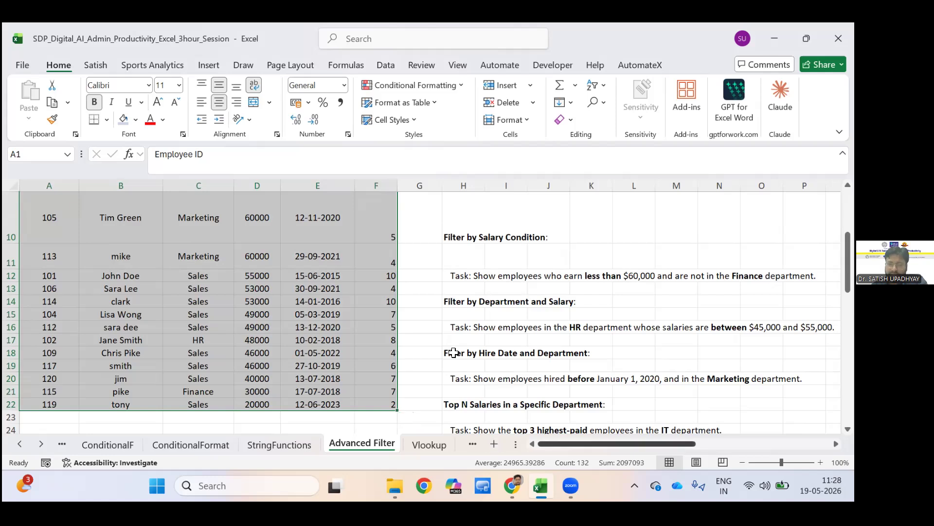
Examine the Hire Date and Department criteria in R18:S19 and compare them with the matching task description.
{"action": "scroll", "coordinate": [515, 354], "scroll_direction": "right", "scroll_amount": 4}
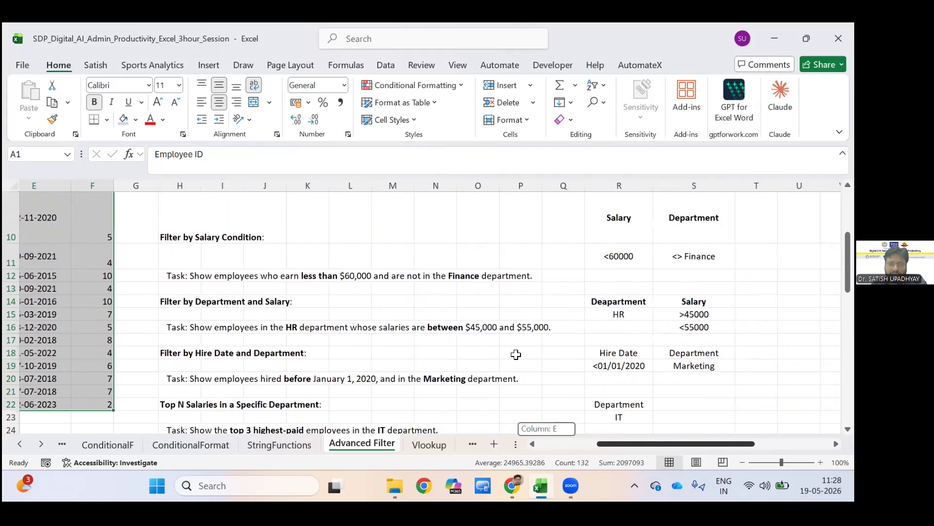
{"action": "scroll", "coordinate": [516, 354], "scroll_direction": "right", "scroll_amount": 3}
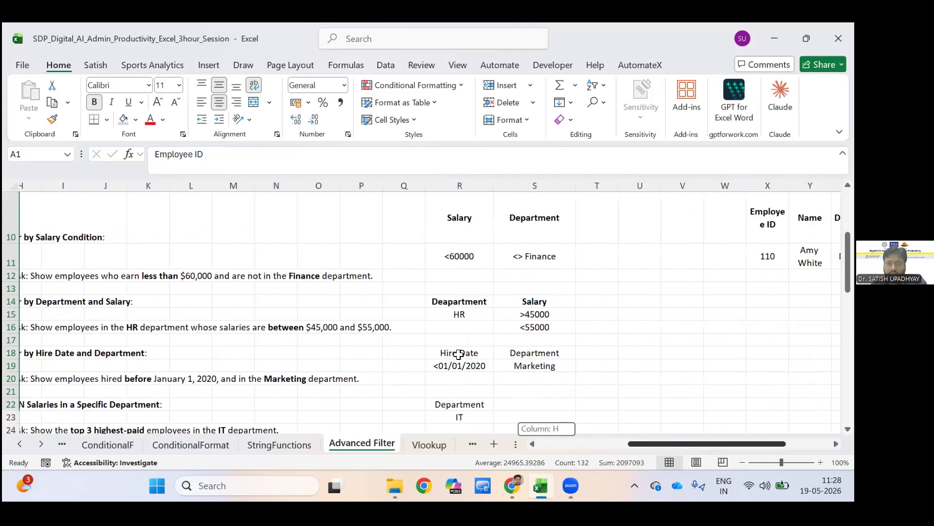
{"action": "left_click", "coordinate": [440, 358]}
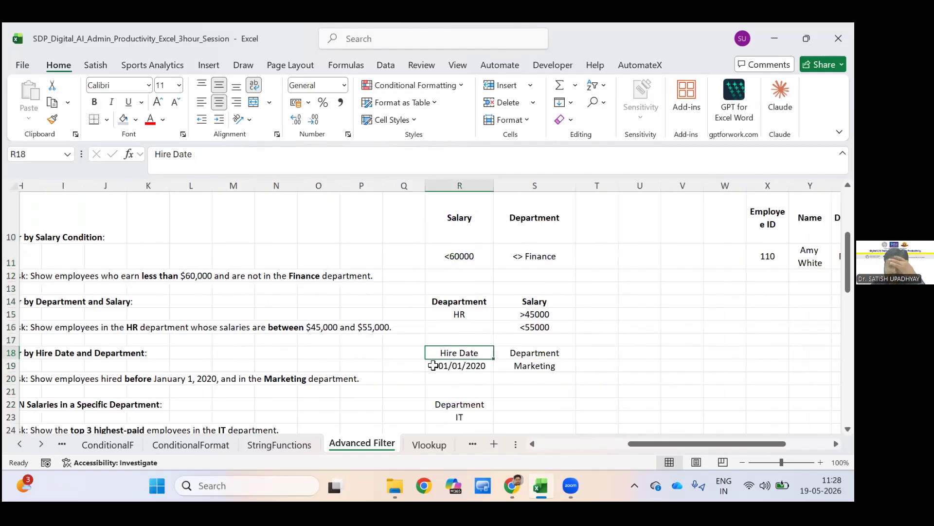
{"action": "key", "text": "Right"}
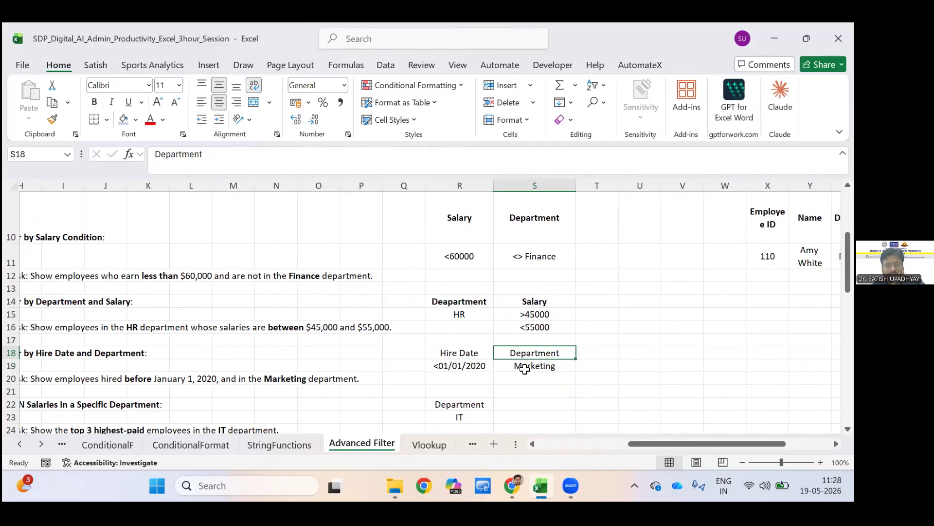
{"action": "key", "text": "Down"}
{"action": "key", "text": "Left"}
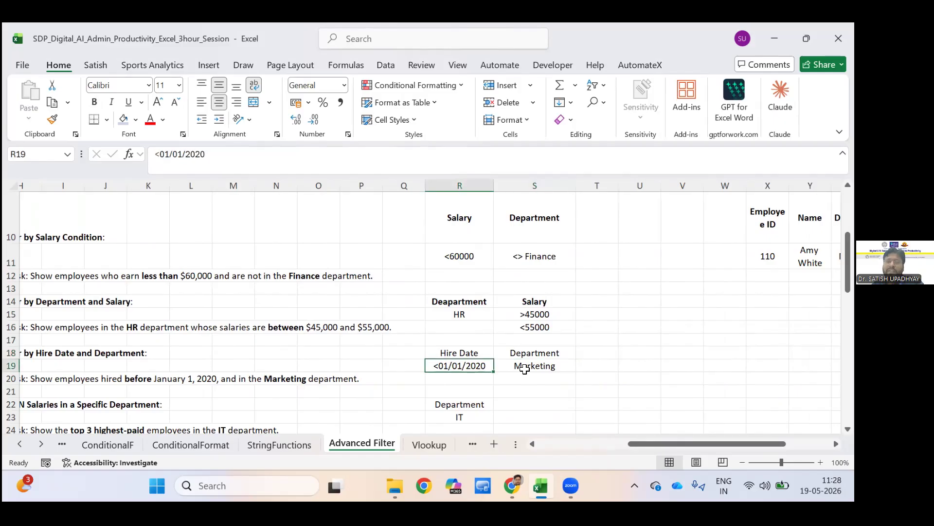
{"action": "key", "text": "Right"}
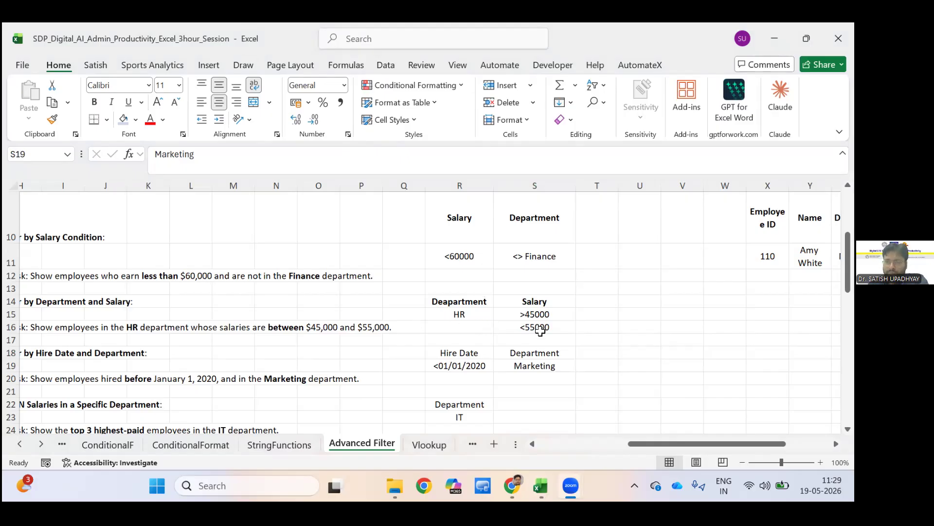
{"action": "left_click", "coordinate": [525, 366]}
{"action": "scroll", "coordinate": [256, 336], "scroll_direction": "down", "scroll_amount": 1}
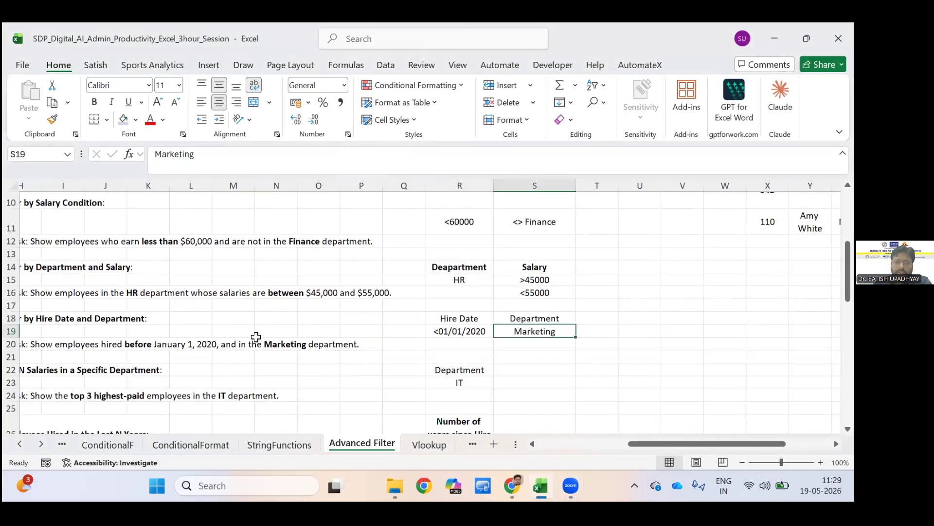
{"action": "key", "text": "Up"}
{"action": "key", "text": "Left"}
{"action": "key", "text": "shift+Down"}
{"action": "key", "text": "shift+Right"}
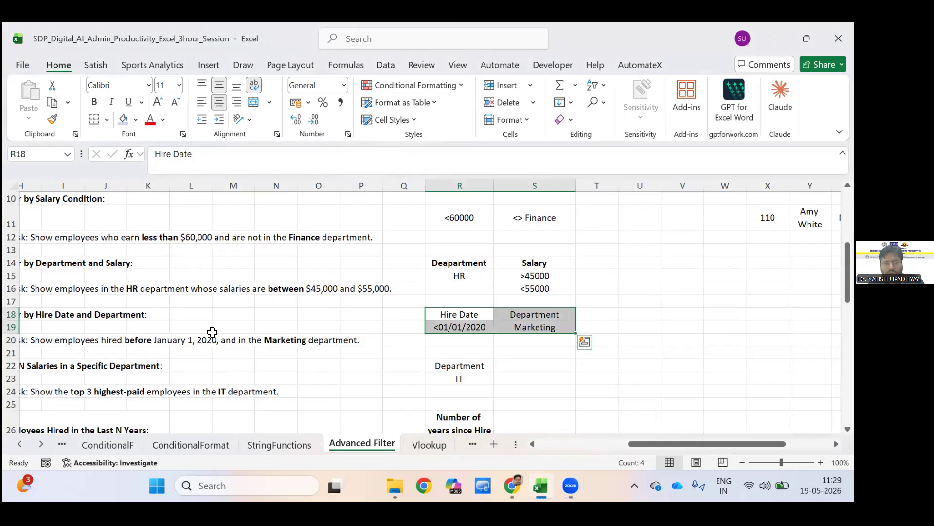
{"action": "key", "text": "ctrl+c"}
{"action": "key", "text": "Left"}
{"action": "key", "text": "Left"}
{"action": "key", "text": "Left"}
{"action": "key", "text": "Left"}
{"action": "key", "text": "Left"}
{"action": "key", "text": "Left"}
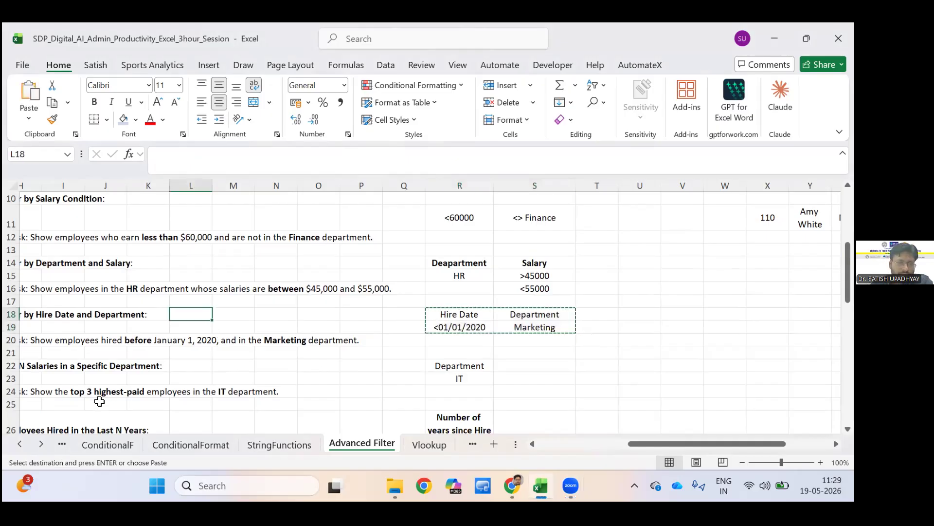
{"action": "key", "text": "Left"}
{"action": "key", "text": "shift+Right"}
{"action": "key", "text": "shift+Right"}
{"action": "key", "text": "shift+Right"}
{"action": "key", "text": "shift+Down"}
{"action": "key", "text": "Escape"}
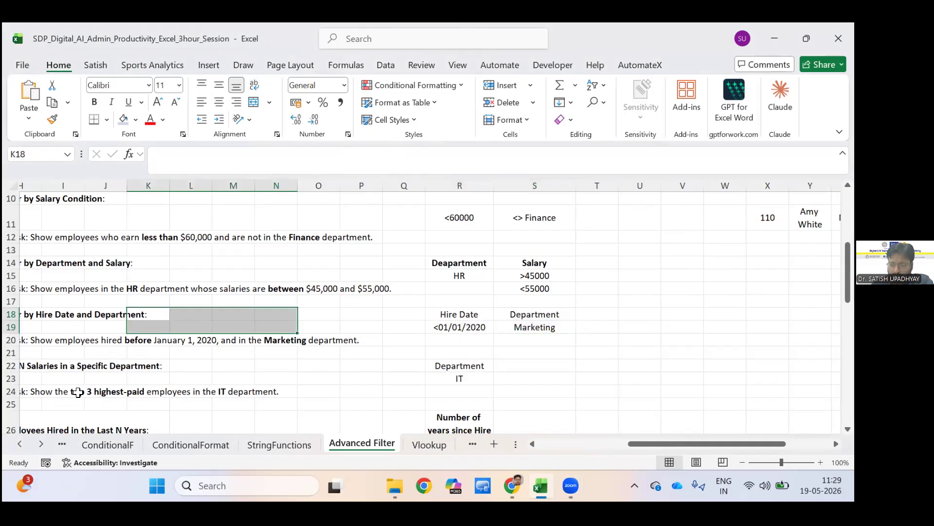
{"action": "key", "text": "Left"}
{"action": "key", "text": "Left"}
{"action": "key", "text": "Left"}
{"action": "key", "text": "Left"}
{"action": "key", "text": "Left"}
{"action": "key", "text": "Left"}
{"action": "key", "text": "Left"}
{"action": "key", "text": "Left"}
{"action": "key", "text": "Left"}
{"action": "key", "text": "Left"}
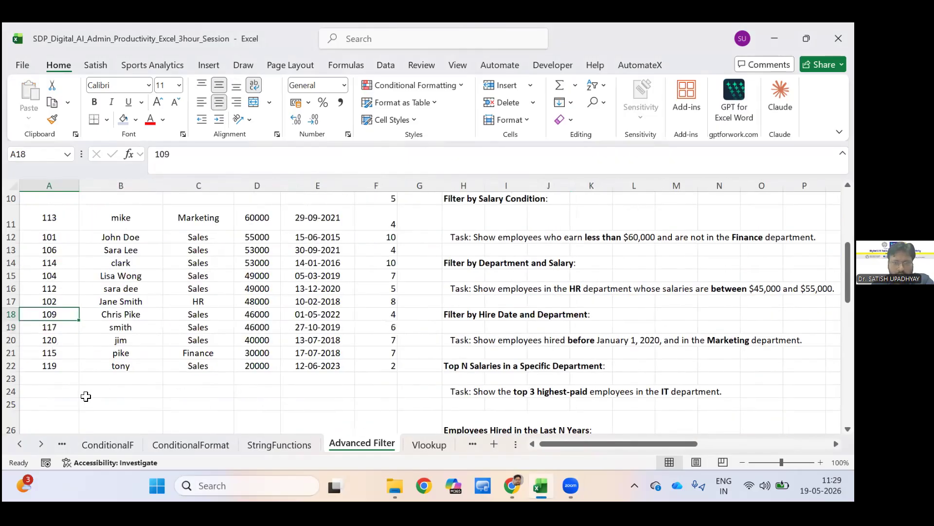
{"action": "scroll", "coordinate": [85, 396], "scroll_direction": "down", "scroll_amount": 1}
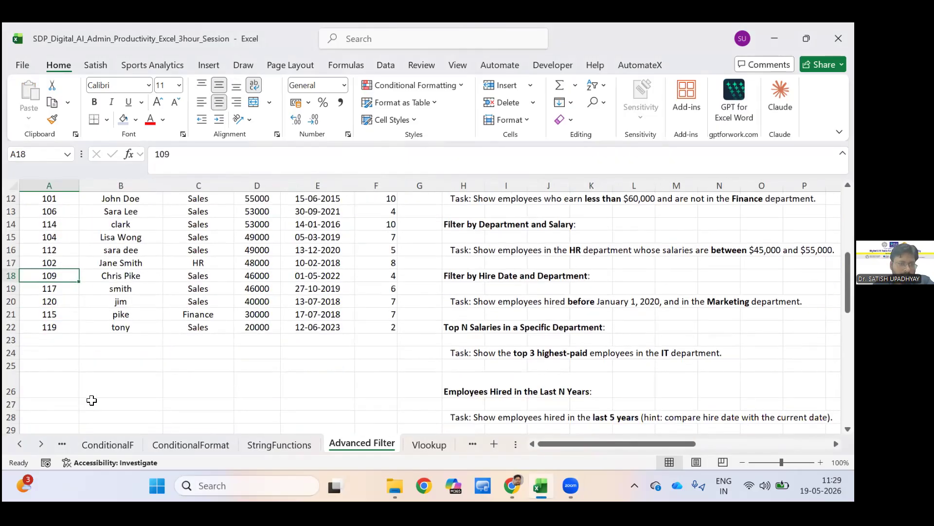
{"action": "left_click", "coordinate": [73, 402]}
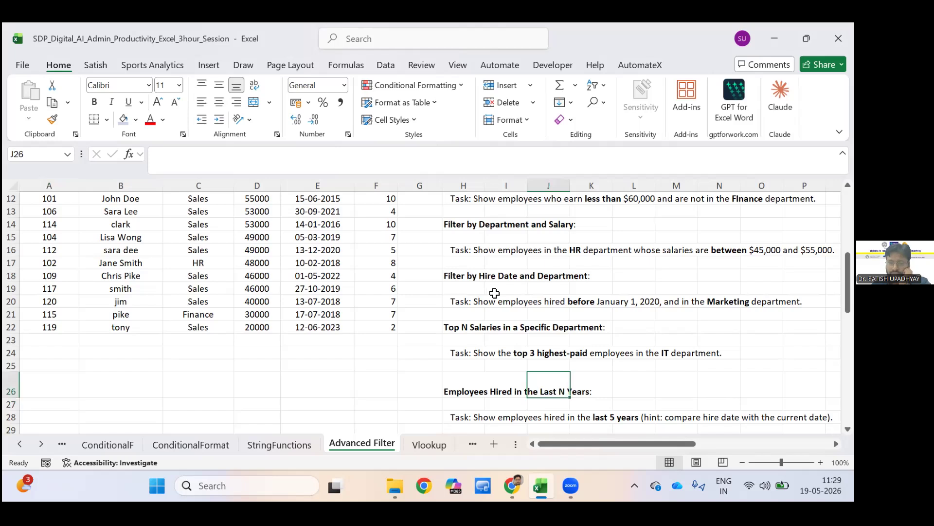
Copy the Hire Date and Department criteria block R18:S19 to A27, below the employee table.
{"action": "key", "text": "Right"}
{"action": "key", "text": "Right"}
{"action": "key", "text": "Right"}
{"action": "key", "text": "Right"}
{"action": "key", "text": "Right"}
{"action": "key", "text": "Right"}
{"action": "key", "text": "Right"}
{"action": "key", "text": "Right"}
{"action": "key", "text": "Right"}
{"action": "key", "text": "Right"}
{"action": "key", "text": "Right"}
{"action": "key", "text": "Right"}
{"action": "key", "text": "Right"}
{"action": "key", "text": "Right"}
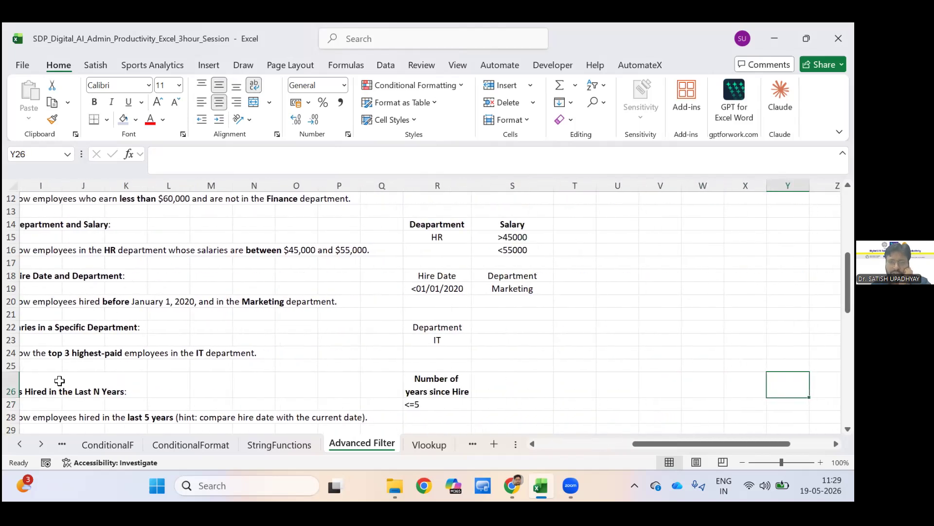
{"action": "left_click_drag", "start_coordinate": [437, 276], "coordinate": [512, 288]}
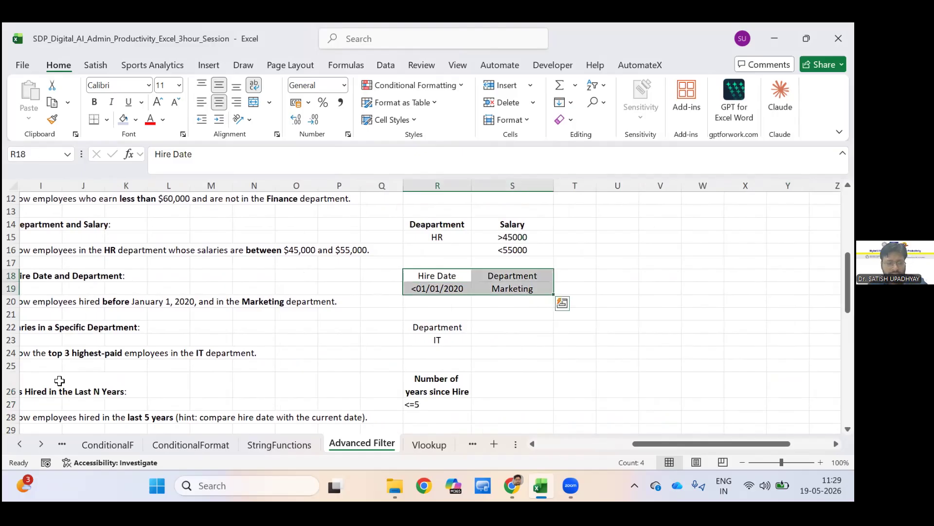
{"action": "key", "text": "ctrl+c"}
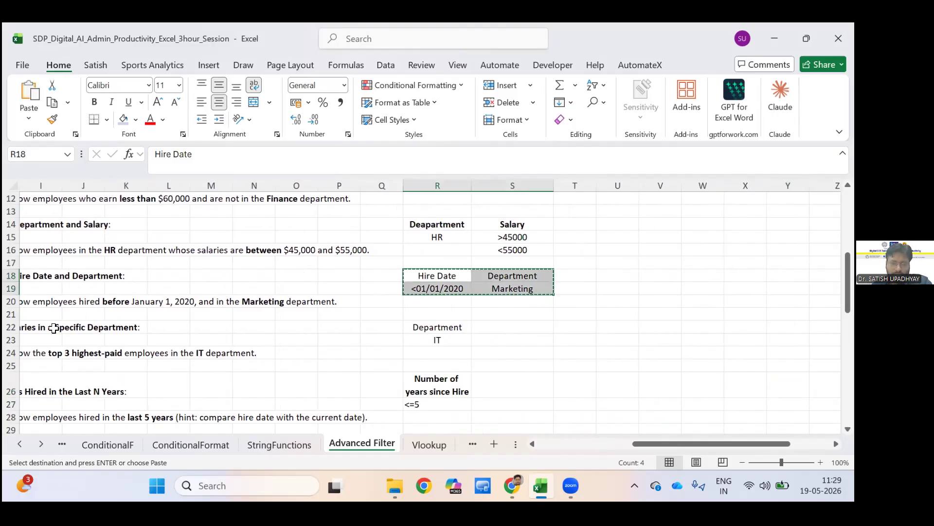
{"action": "left_click", "coordinate": [45, 383]}
{"action": "key", "text": "ctrl+Left"}
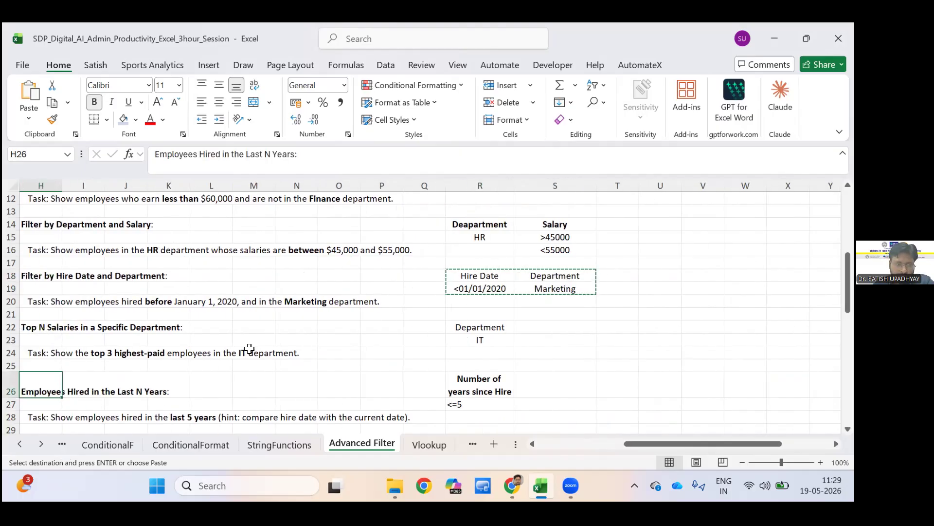
{"action": "key", "text": "ctrl+Left"}
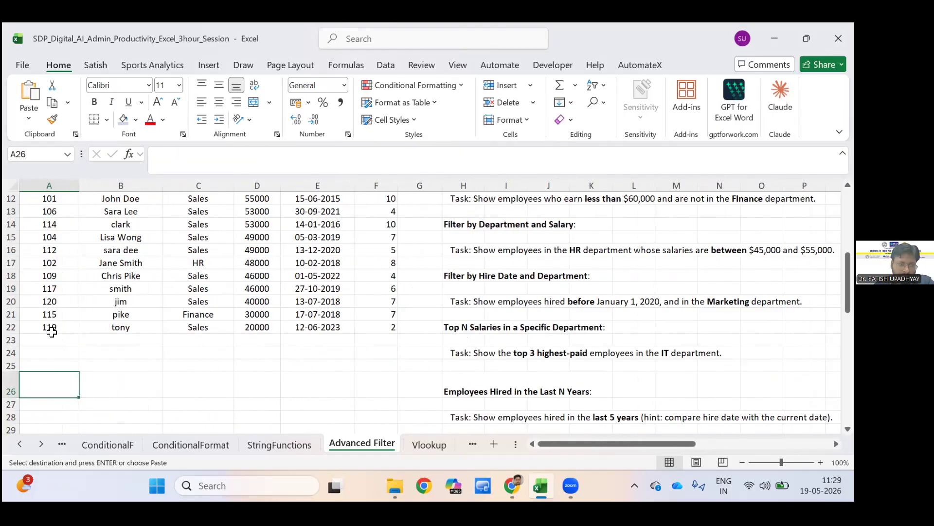
{"action": "scroll", "coordinate": [58, 333], "scroll_direction": "down", "scroll_amount": 2}
{"action": "key", "text": "Down"}
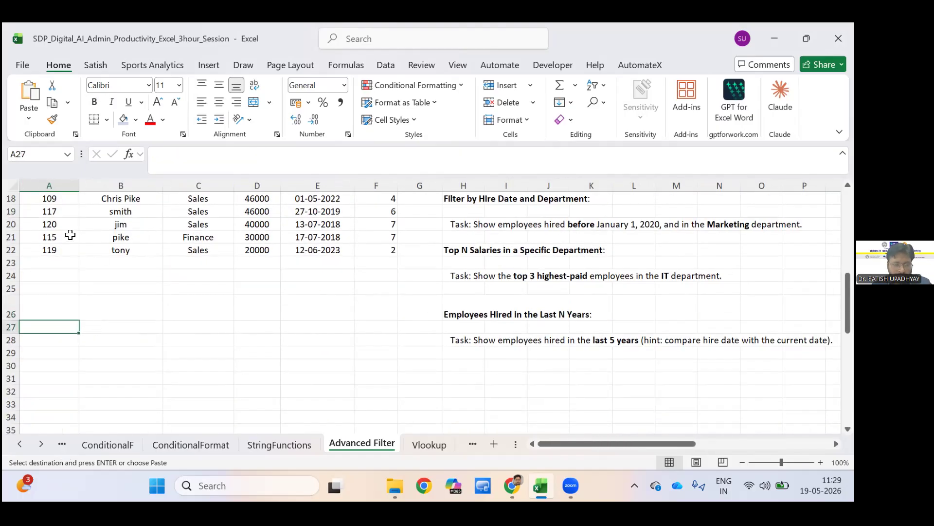
{"action": "key", "text": "ctrl+v"}
{"action": "key", "text": "Down"}
{"action": "key", "text": "Right"}
{"action": "key", "text": "Right"}
{"action": "key", "text": "Right"}
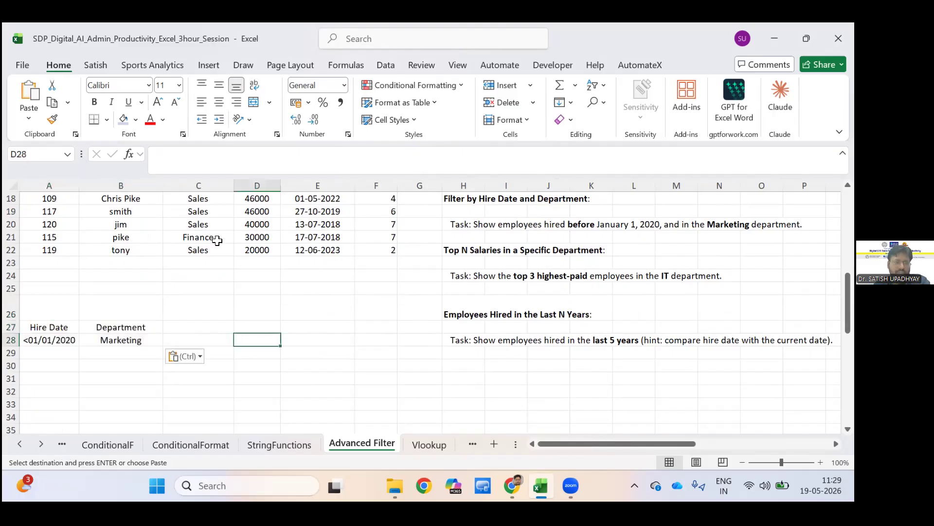
Start an Advanced Filter on the employee table A1:F22 with Copy to another location, using A27:B28 as the criteria range.
{"action": "scroll", "coordinate": [271, 218], "scroll_direction": "up", "scroll_amount": 5}
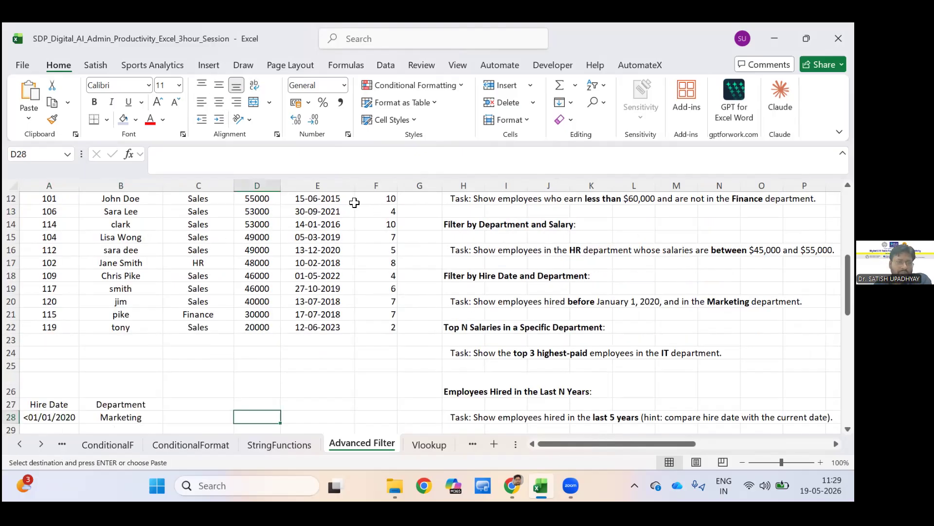
{"action": "scroll", "coordinate": [336, 229], "scroll_direction": "up", "scroll_amount": 1}
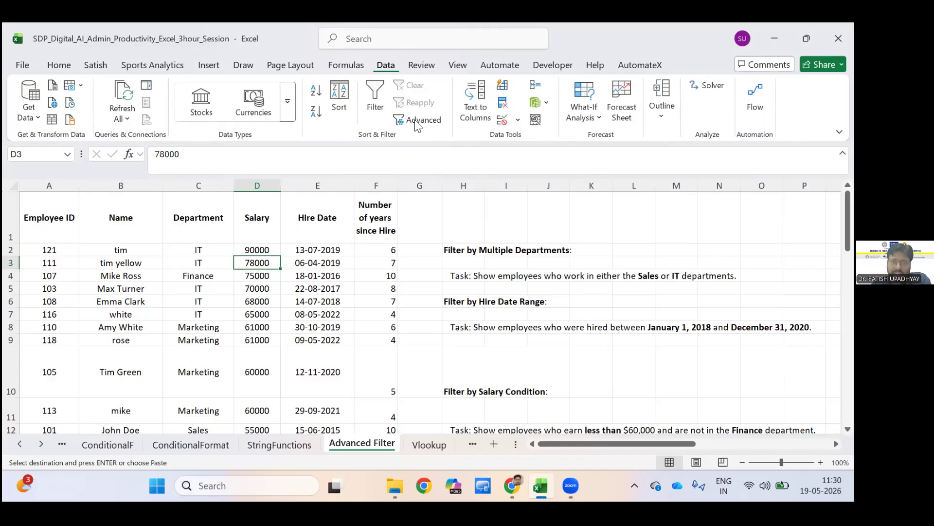
{"action": "left_click", "coordinate": [417, 122]}
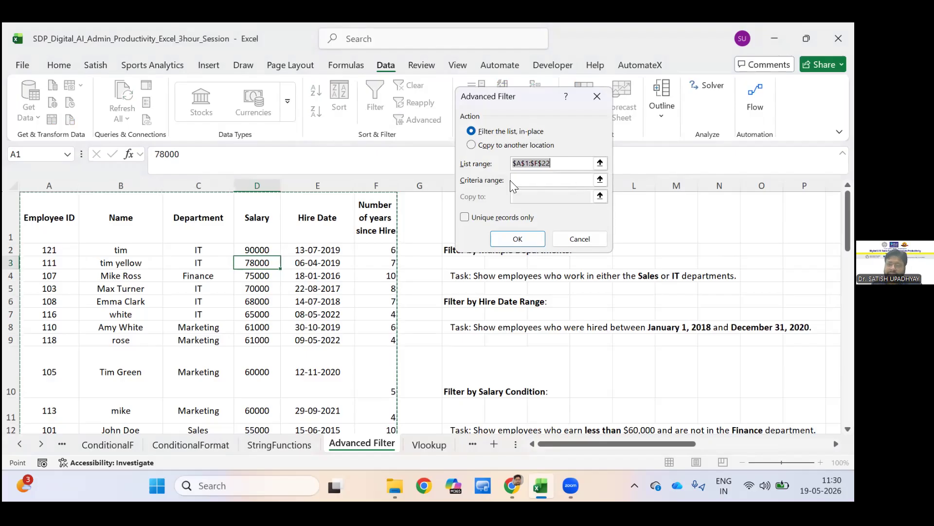
{"action": "scroll", "coordinate": [502, 140], "scroll_direction": "down", "scroll_amount": 6}
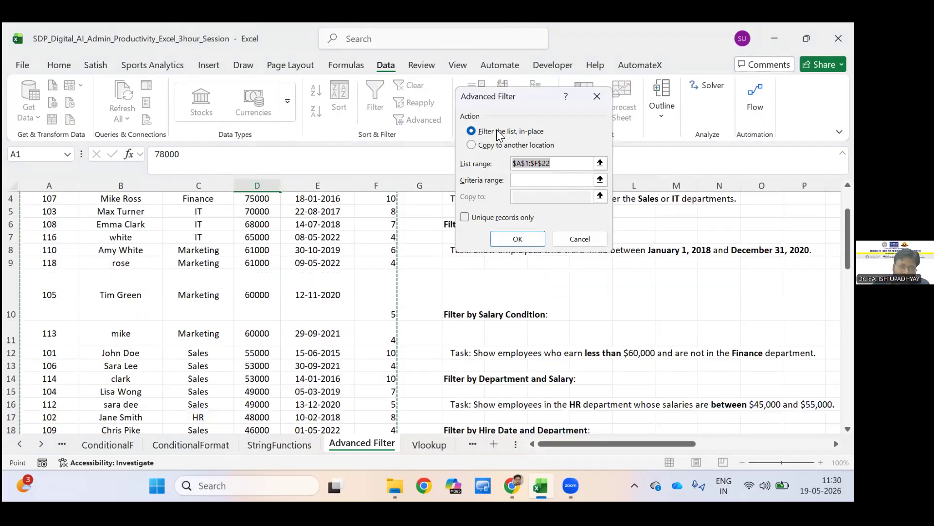
{"action": "scroll", "coordinate": [543, 138], "scroll_direction": "up", "scroll_amount": 6}
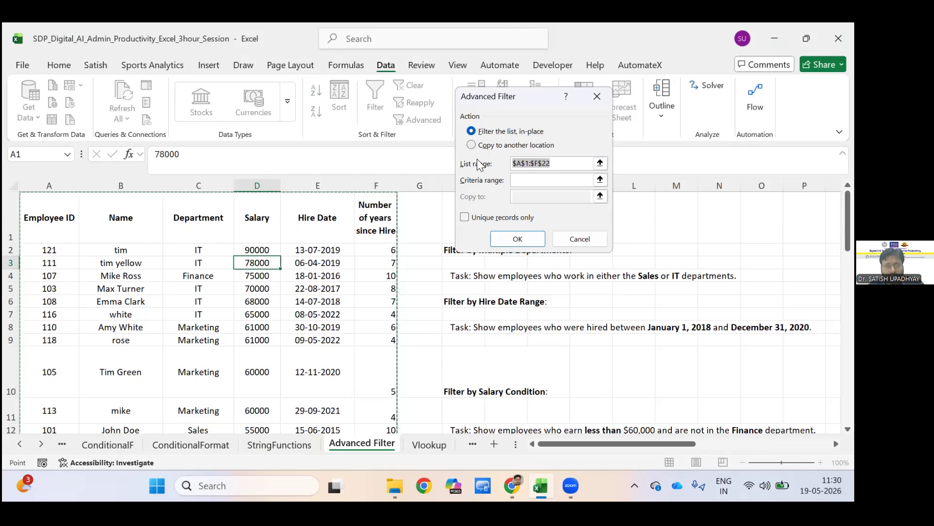
{"action": "left_click", "coordinate": [540, 199]}
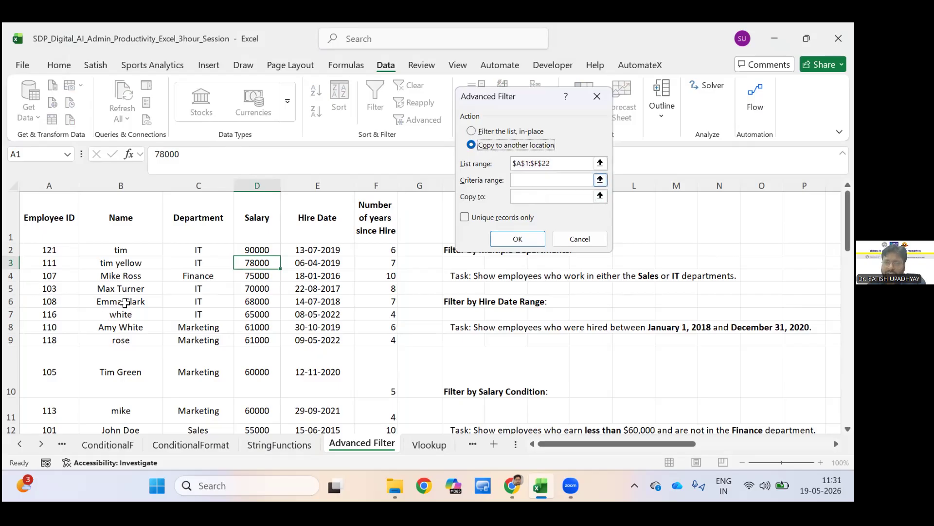
{"action": "scroll", "coordinate": [325, 301], "scroll_direction": "down", "scroll_amount": 7}
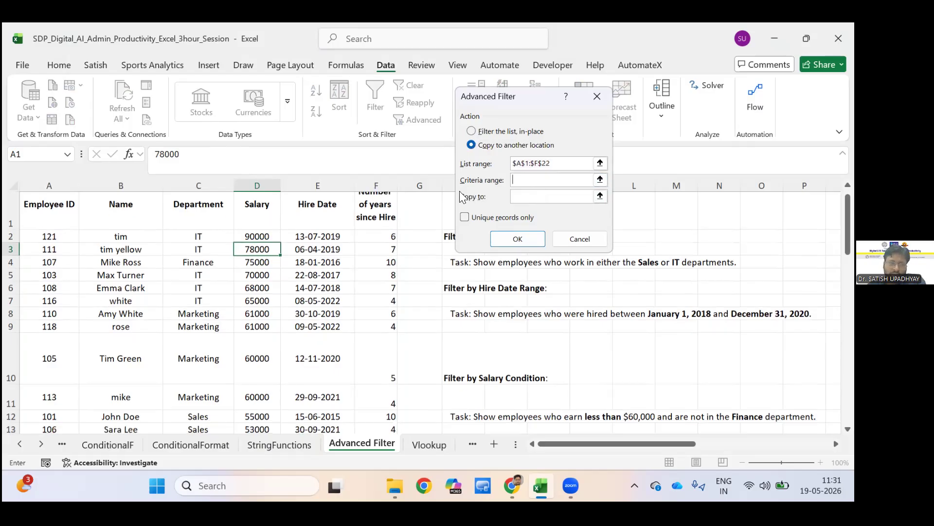
{"action": "left_click_drag", "start_coordinate": [49, 289], "coordinate": [117, 302]}
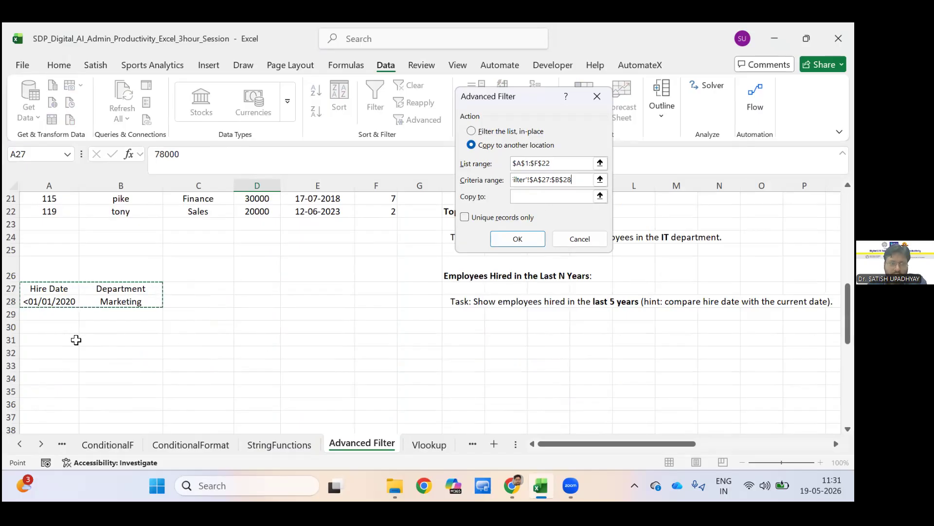
Set the filter's copy destination to A30, run it, and check the extracted records below the criteria.
{"action": "key", "text": "Tab"}
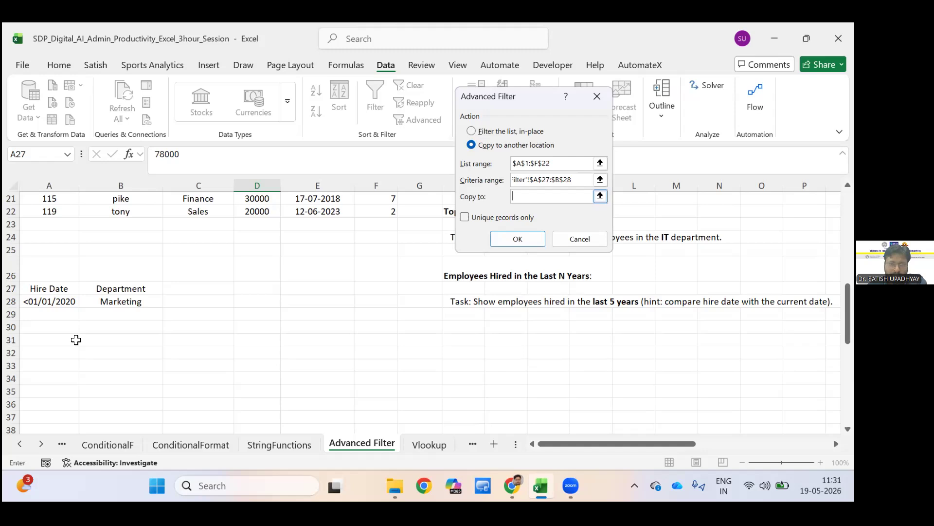
{"action": "key", "text": "Down"}
{"action": "key", "text": "Down"}
{"action": "key", "text": "Down"}
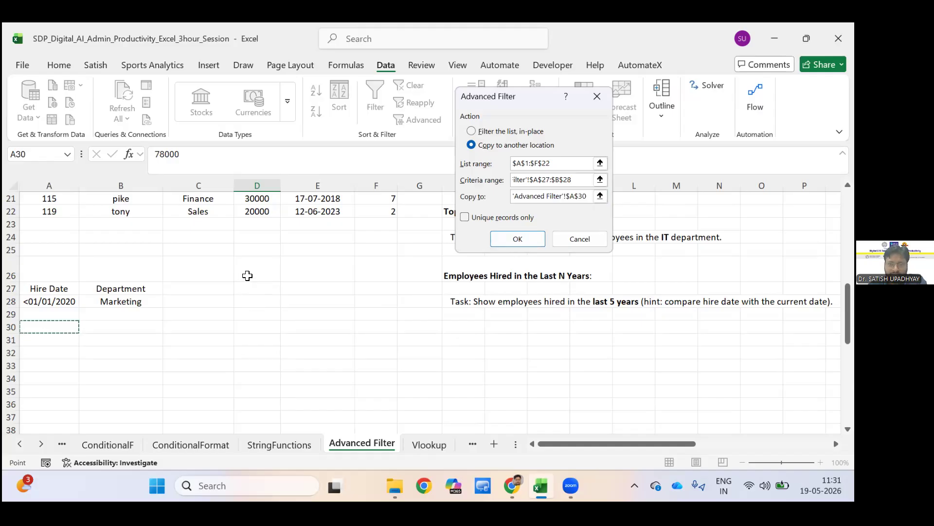
{"action": "key", "text": "Return"}
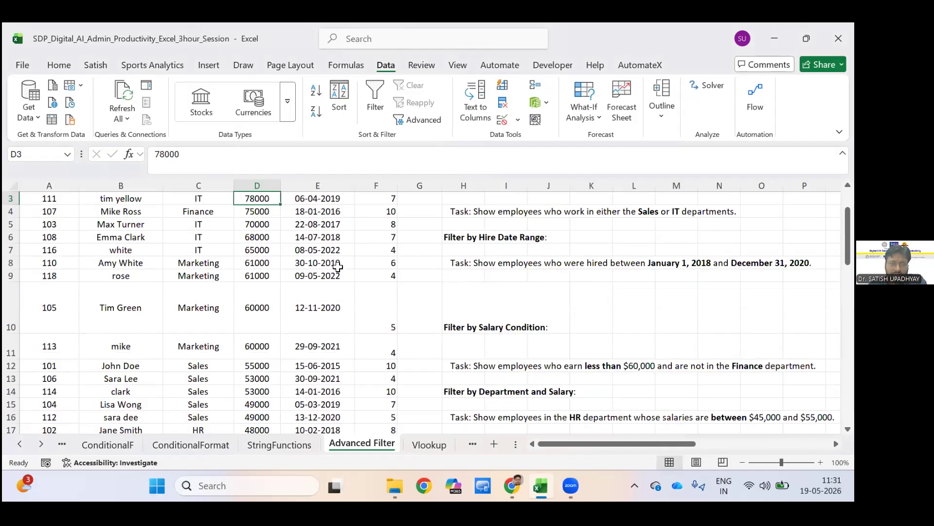
{"action": "scroll", "coordinate": [331, 268], "scroll_direction": "up", "scroll_amount": 1}
{"action": "scroll", "coordinate": [196, 260], "scroll_direction": "down", "scroll_amount": 5}
{"action": "scroll", "coordinate": [196, 260], "scroll_direction": "down", "scroll_amount": 5}
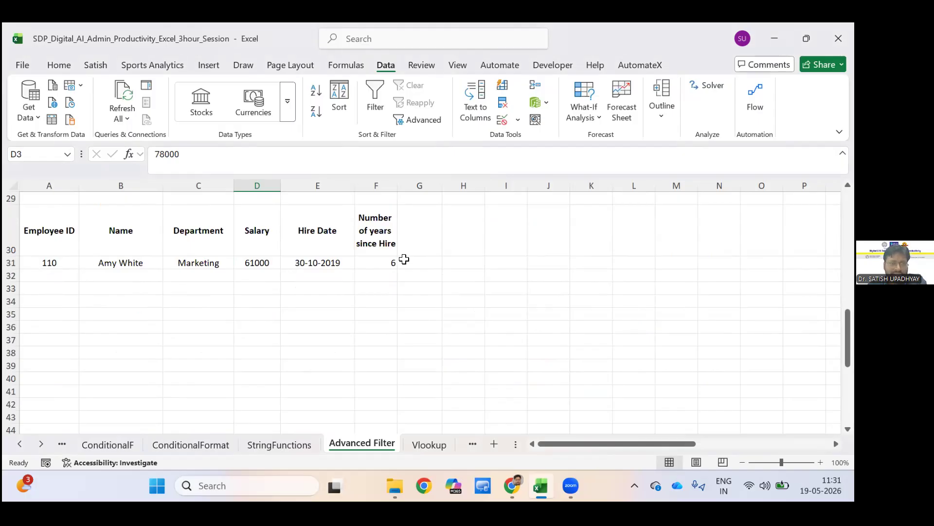
Examine the Advanced Filter criteria blocks beside the task list, up to the Name criterion in U1:U2.
{"action": "left_click", "coordinate": [556, 330]}
{"action": "key", "text": "Right"}
{"action": "key", "text": "Right"}
{"action": "key", "text": "Right"}
{"action": "key", "text": "Right"}
{"action": "key", "text": "Right"}
{"action": "key", "text": "Right"}
{"action": "key", "text": "Right"}
{"action": "key", "text": "Right"}
{"action": "key", "text": "Right"}
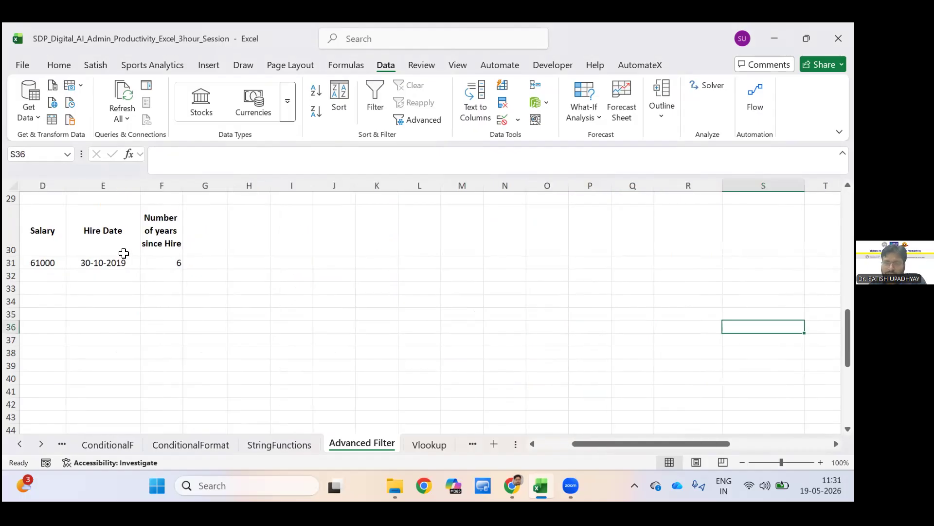
{"action": "key", "text": "Right"}
{"action": "key", "text": "Right"}
{"action": "key", "text": "Up"}
{"action": "key", "text": "Up"}
{"action": "key", "text": "Up"}
{"action": "key", "text": "Up"}
{"action": "key", "text": "Up"}
{"action": "key", "text": "Up"}
{"action": "key", "text": "Up"}
{"action": "key", "text": "Up"}
{"action": "key", "text": "Up"}
{"action": "key", "text": "Up"}
{"action": "key", "text": "Up"}
{"action": "key", "text": "Up"}
{"action": "key", "text": "Up"}
{"action": "key", "text": "Up"}
{"action": "key", "text": "Up"}
{"action": "key", "text": "Up"}
{"action": "key", "text": "Up"}
{"action": "key", "text": "Up"}
{"action": "key", "text": "Up"}
{"action": "key", "text": "Up"}
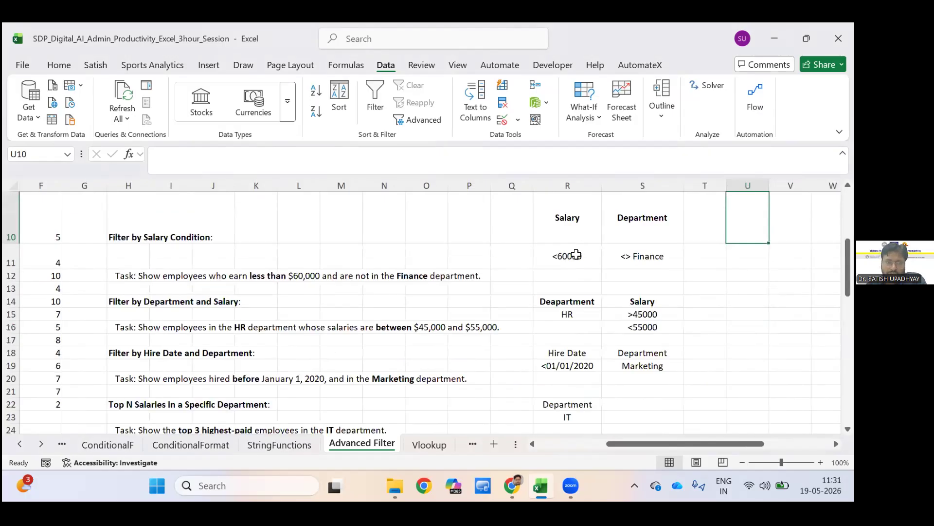
{"action": "key", "text": "Up"}
{"action": "key", "text": "Up"}
{"action": "key", "text": "Up"}
{"action": "key", "text": "Up"}
{"action": "key", "text": "Up"}
{"action": "key", "text": "Up"}
{"action": "key", "text": "Up"}
{"action": "key", "text": "Up"}
{"action": "key", "text": "Up"}
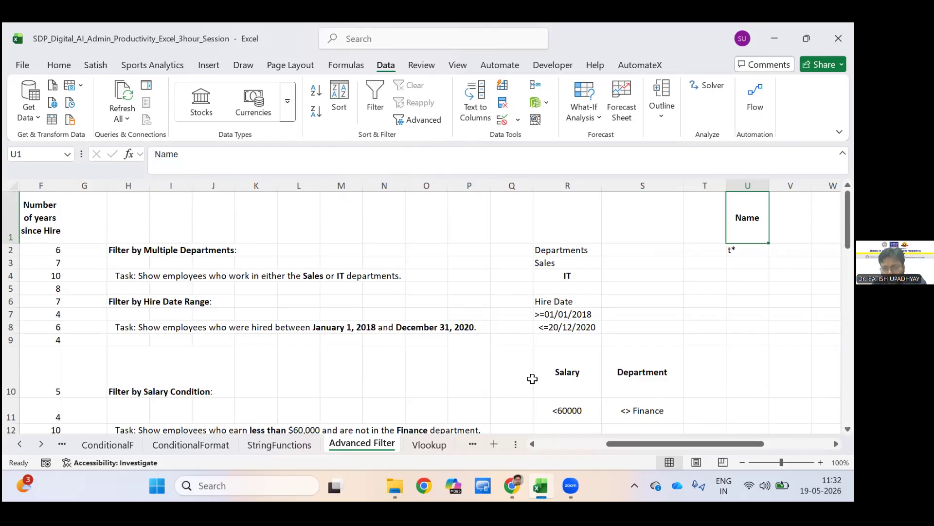
Review the filter tasks and their criteria from Filter by Salary Condition down to Employees Hired in the Last N Years.
{"action": "left_click", "coordinate": [533, 379]}
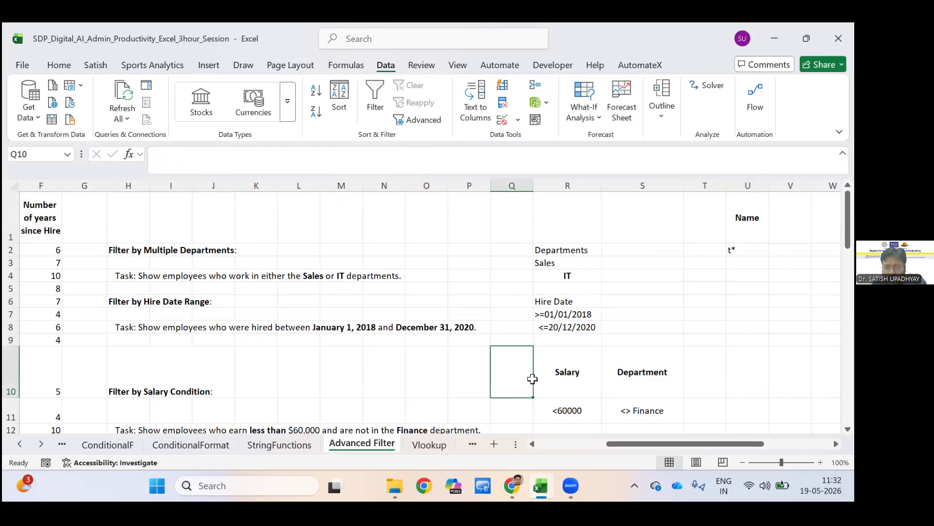
{"action": "key", "text": "Right"}
{"action": "key", "text": "Right"}
{"action": "key", "text": "Right"}
{"action": "key", "text": "Right"}
{"action": "key", "text": "Right"}
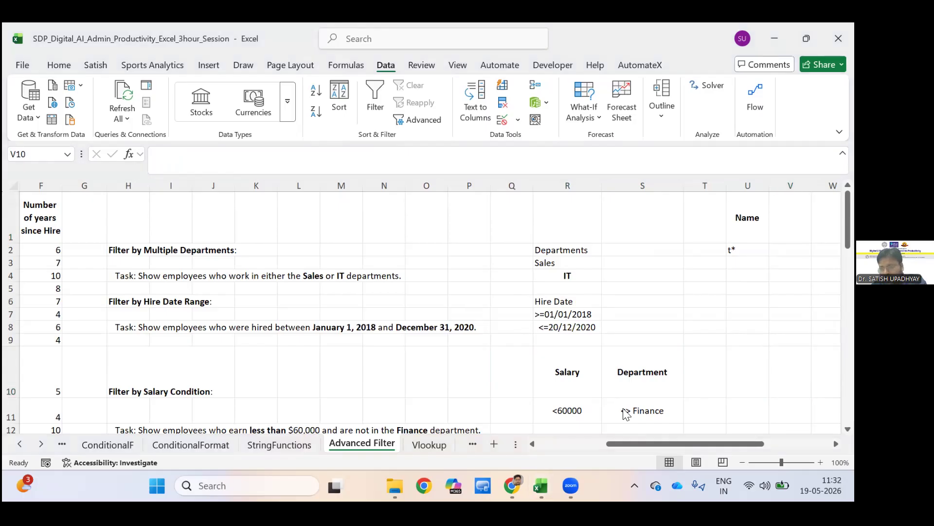
{"action": "left_click", "coordinate": [713, 405]}
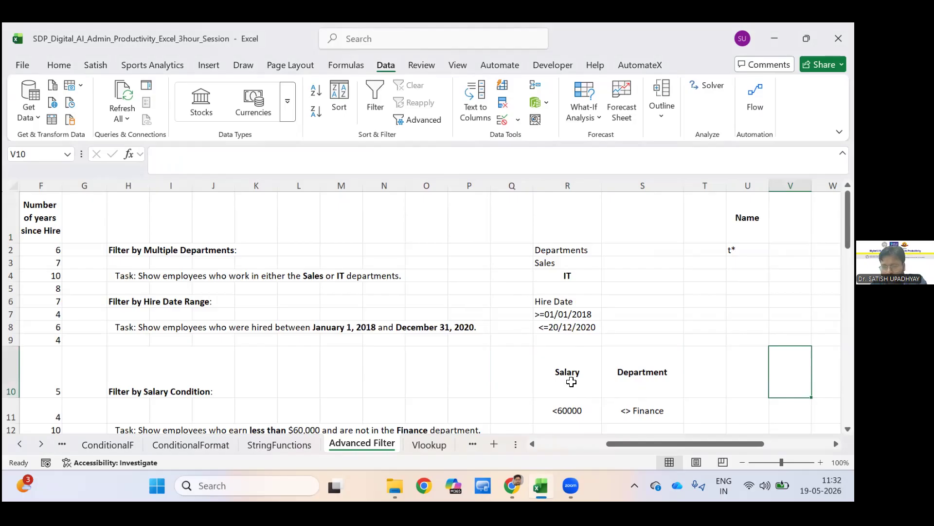
{"action": "scroll", "coordinate": [575, 389], "scroll_direction": "down", "scroll_amount": 2}
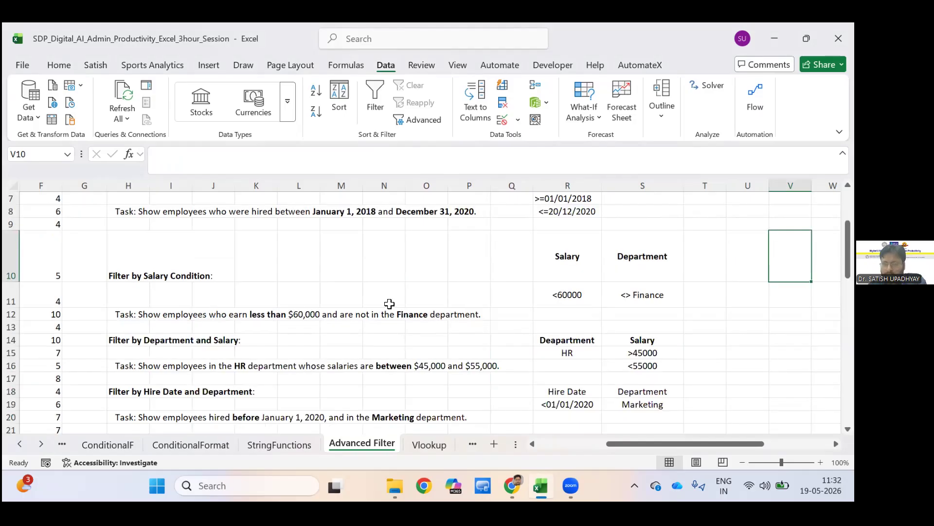
{"action": "scroll", "coordinate": [449, 304], "scroll_direction": "down", "scroll_amount": 2}
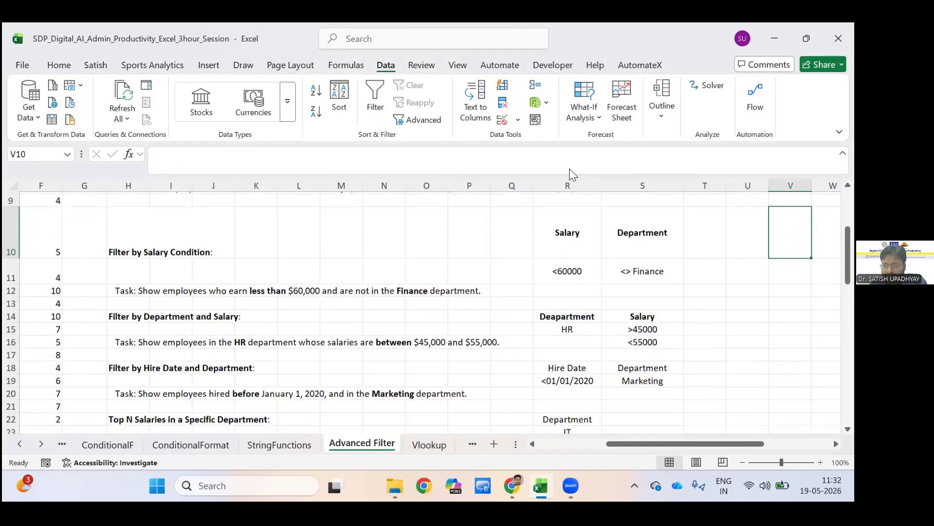
{"action": "scroll", "coordinate": [479, 226], "scroll_direction": "down", "scroll_amount": 2}
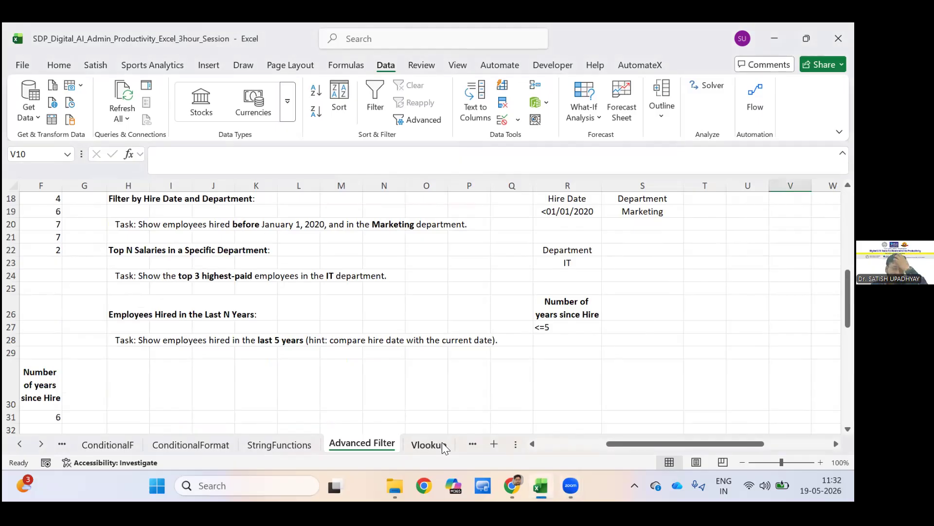
Open the Vlookup sheet and select an empty cell beside the small lookup tables.
{"action": "left_click", "coordinate": [442, 445]}
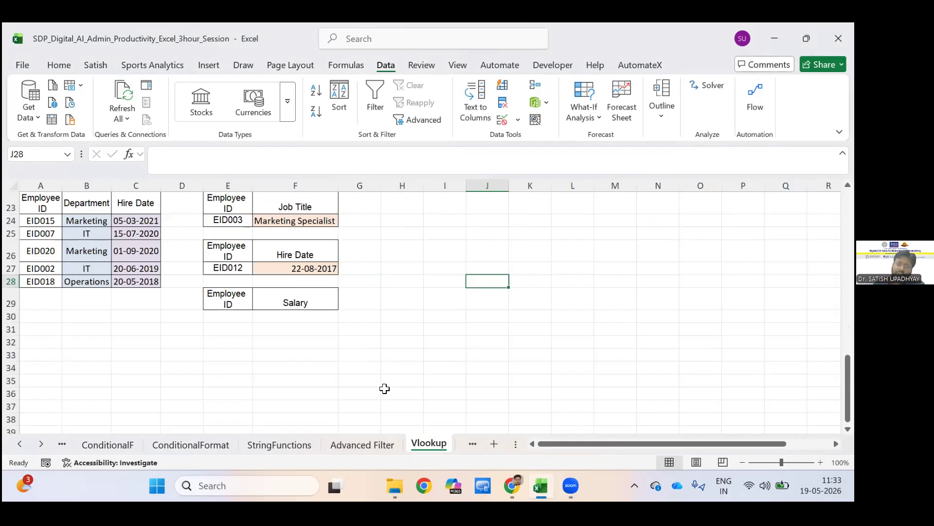
{"action": "left_click", "coordinate": [400, 355]}
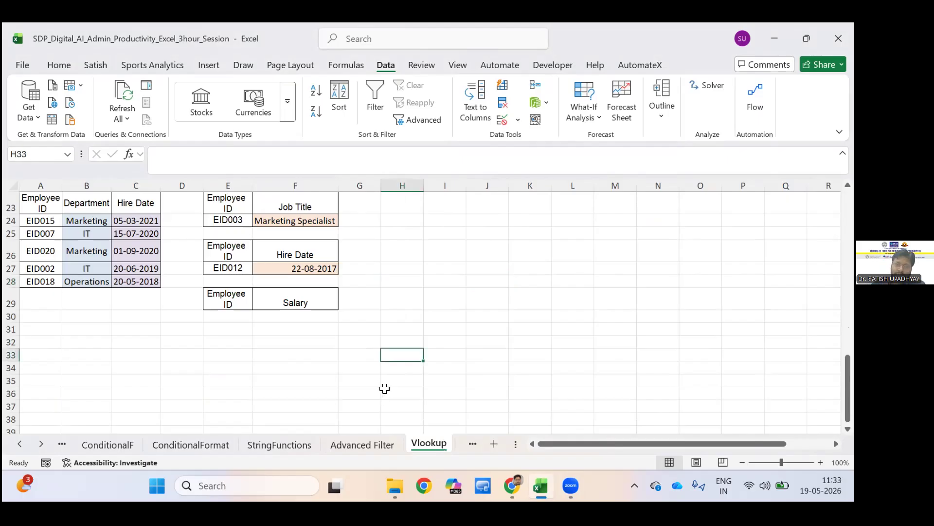
{"action": "left_click", "coordinate": [418, 317]}
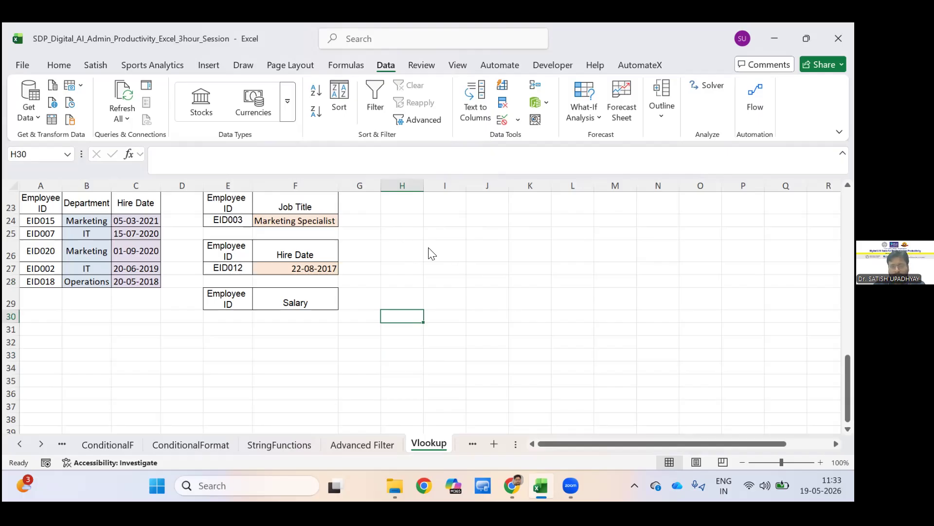
{"action": "key", "text": "Up"}
{"action": "key", "text": "Up"}
{"action": "key", "text": "Up"}
{"action": "key", "text": "Up"}
{"action": "key", "text": "Up"}
{"action": "type", "text": "=LOO"}
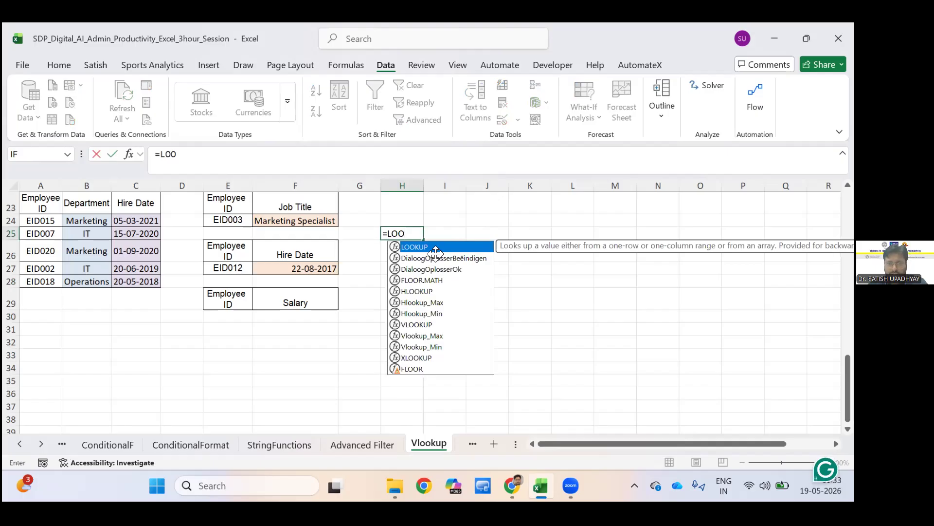
{"action": "key", "text": "Tab"}
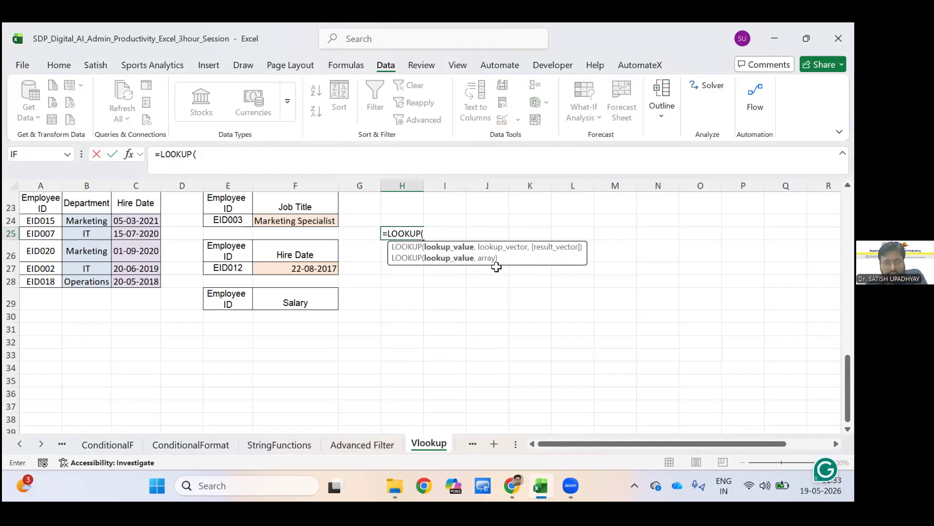
{"action": "key", "text": "BackSpace"}
{"action": "key", "text": "BackSpace"}
{"action": "key", "text": "BackSpace"}
{"action": "key", "text": "BackSpace"}
{"action": "key", "text": "BackSpace"}
{"action": "key", "text": "BackSpace"}
{"action": "key", "text": "BackSpace"}
{"action": "key", "text": "BackSpace"}
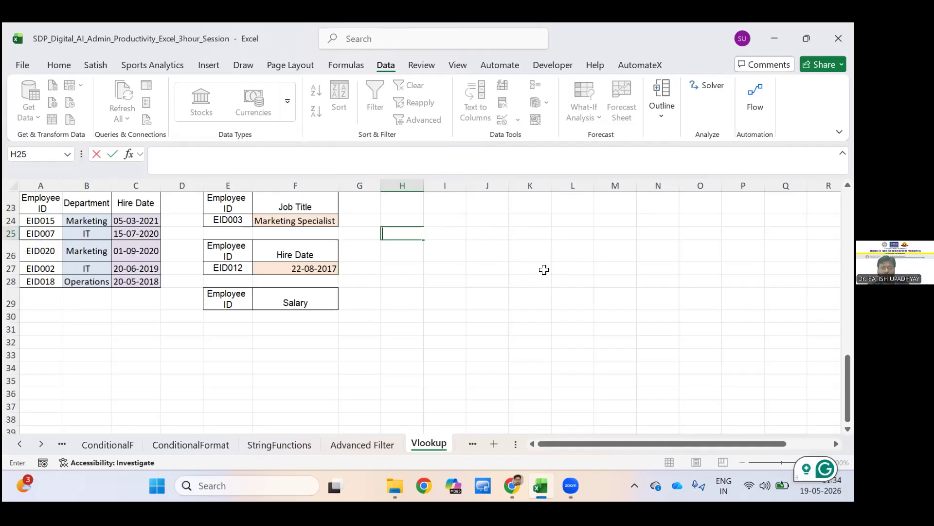
Examine the employee table, the VLOOKUP syntax notes, and the Department lookup formula in B24.
{"action": "scroll", "coordinate": [11, 209], "scroll_direction": "up", "scroll_amount": 7}
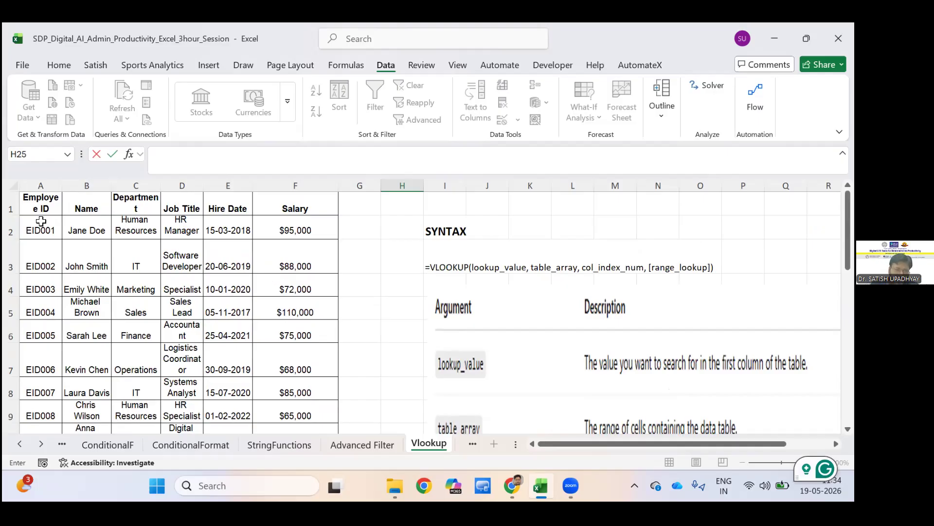
{"action": "scroll", "coordinate": [146, 229], "scroll_direction": "down", "scroll_amount": 2}
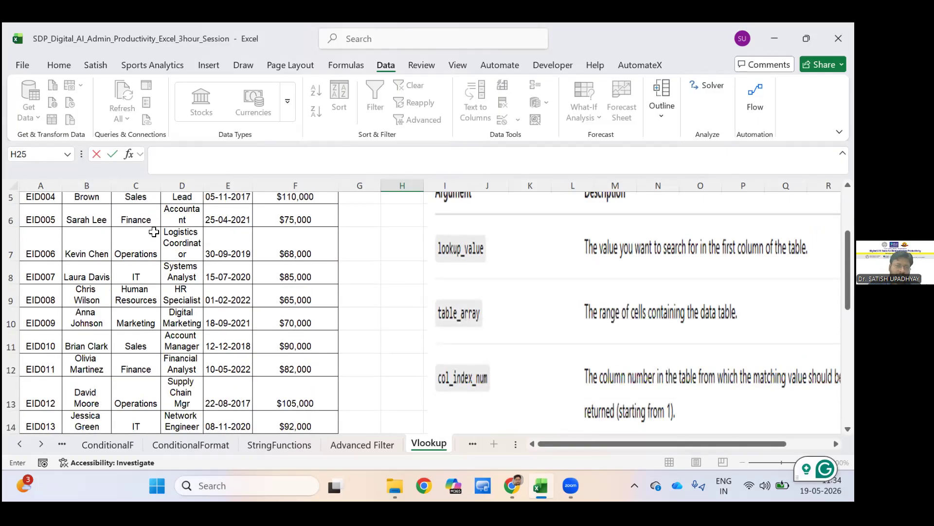
{"action": "scroll", "coordinate": [154, 233], "scroll_direction": "down", "scroll_amount": 6}
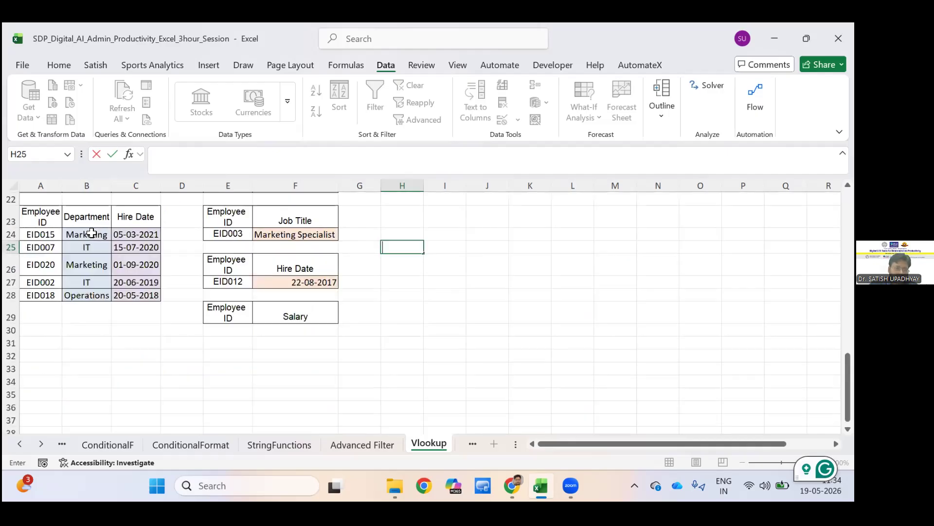
{"action": "left_click", "coordinate": [47, 226]}
{"action": "left_click", "coordinate": [64, 226]}
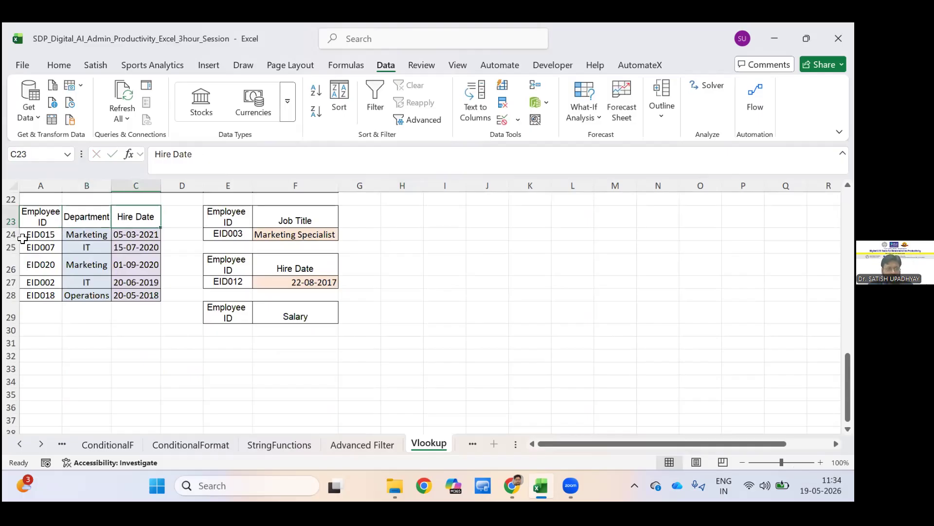
{"action": "key", "text": "Down"}
{"action": "key", "text": "Left"}
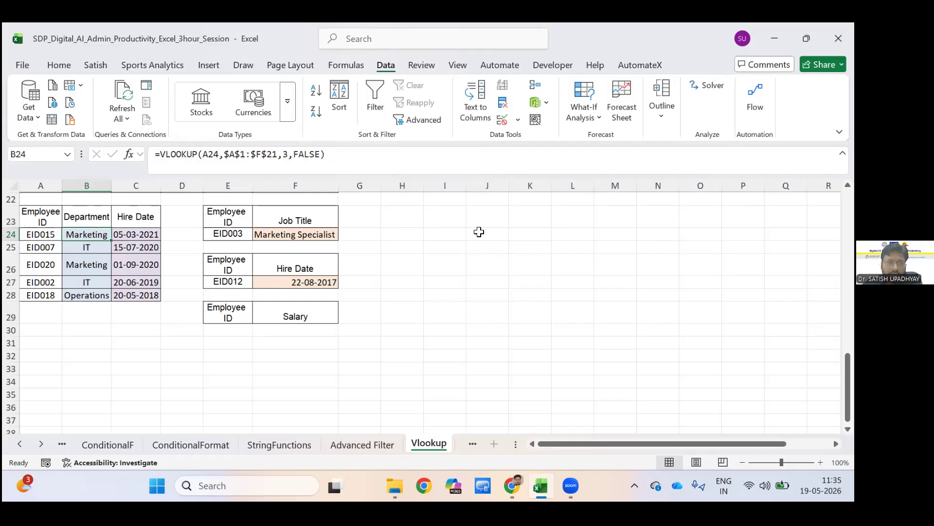
Enter =FORMULATEXT(B24:C28) in H24 to display the Department and Hire Date lookup formulas as text.
{"action": "left_click", "coordinate": [411, 234]}
{"action": "type", "text": "="}
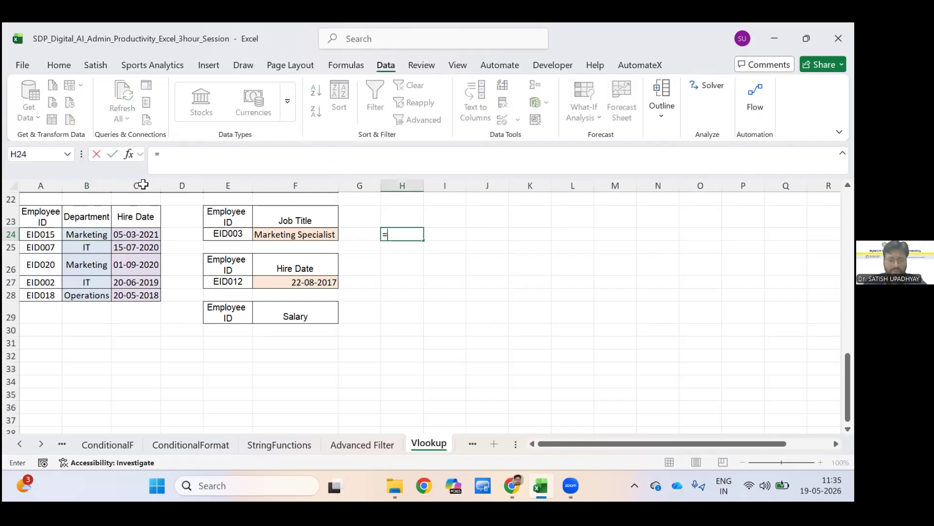
{"action": "type", "text": "FORMULA"}
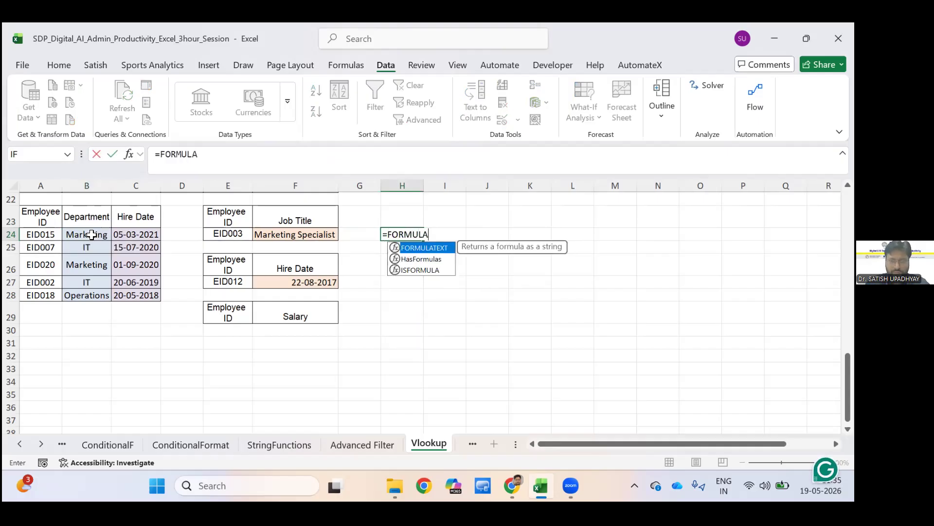
{"action": "key", "text": "Tab"}
{"action": "left_click", "coordinate": [93, 235]}
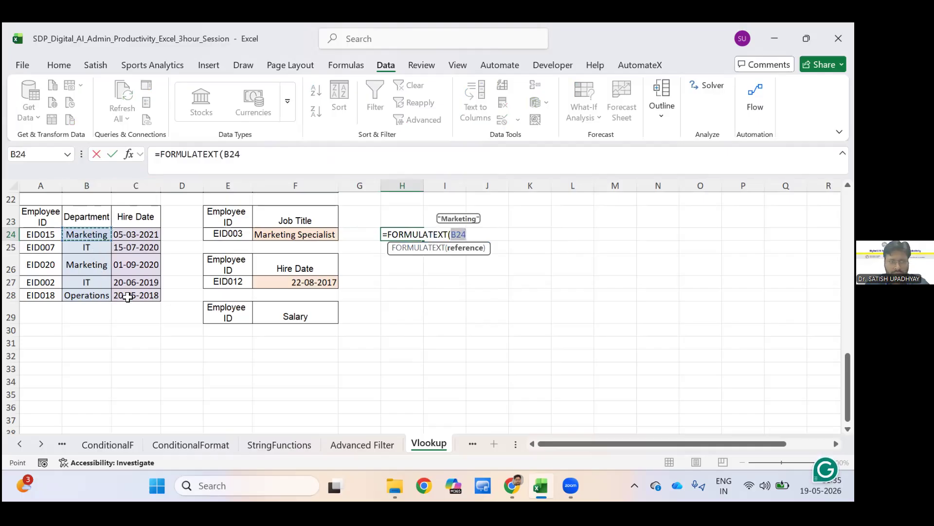
{"action": "key", "text": "shift+Down"}
{"action": "key", "text": "shift+Down"}
{"action": "key", "text": "shift+Down"}
{"action": "key", "text": "shift+Down"}
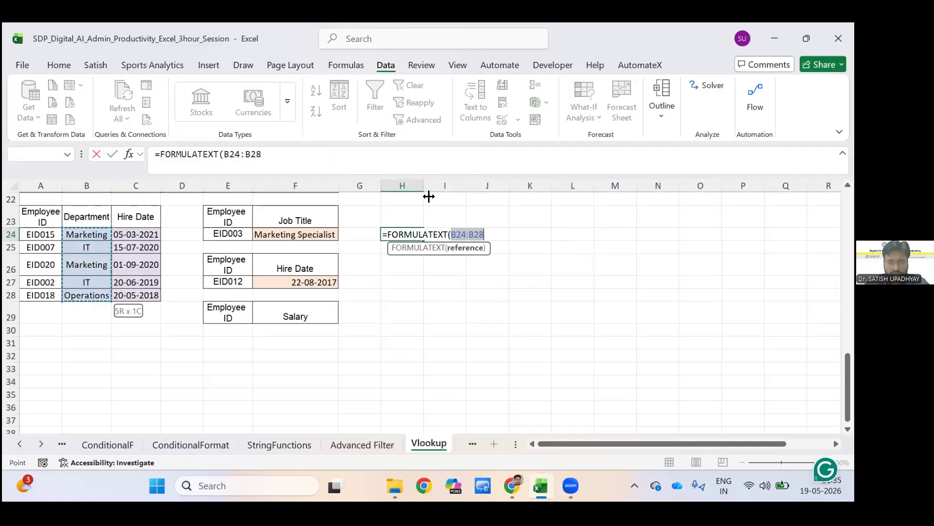
{"action": "key", "text": "shift+Right"}
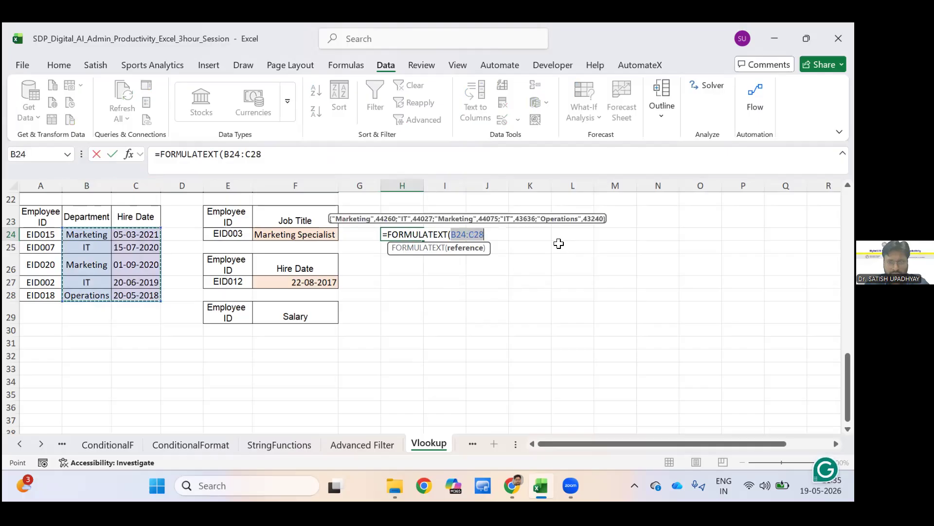
{"action": "key", "text": "Return"}
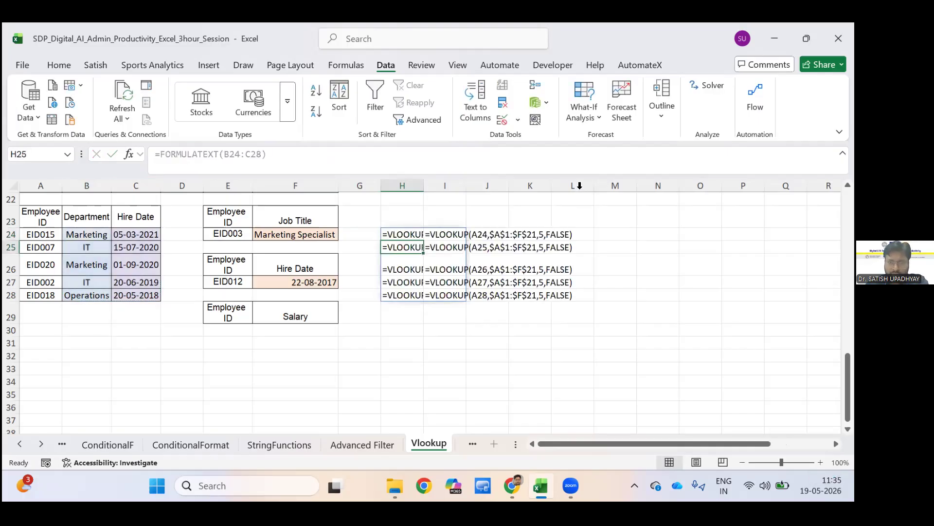
Autofit the widths of columns H and I to show the full formula text.
{"action": "double_click", "coordinate": [423, 185]}
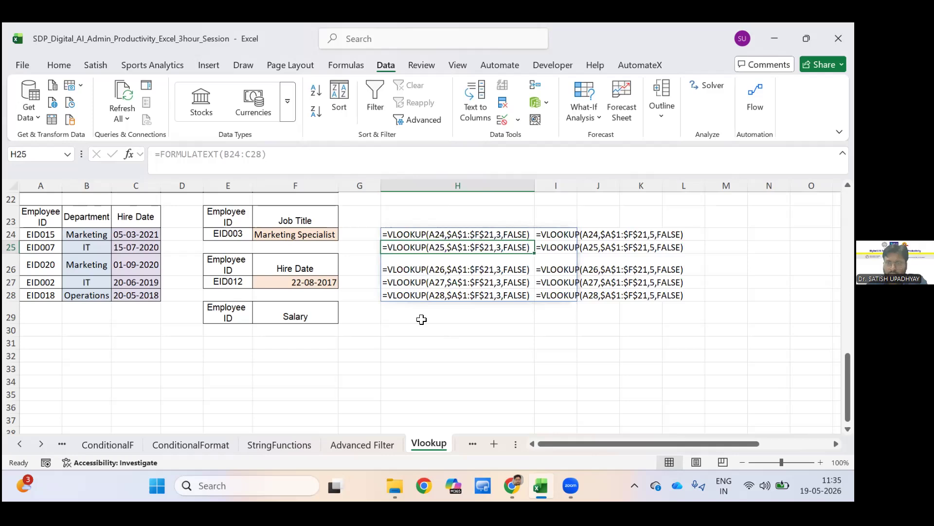
{"action": "left_click", "coordinate": [556, 330]}
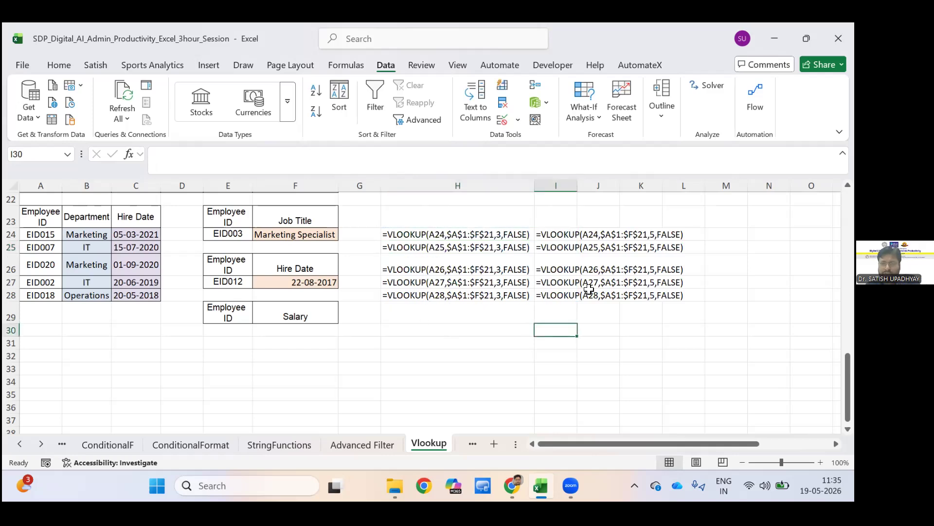
{"action": "double_click", "coordinate": [577, 186]}
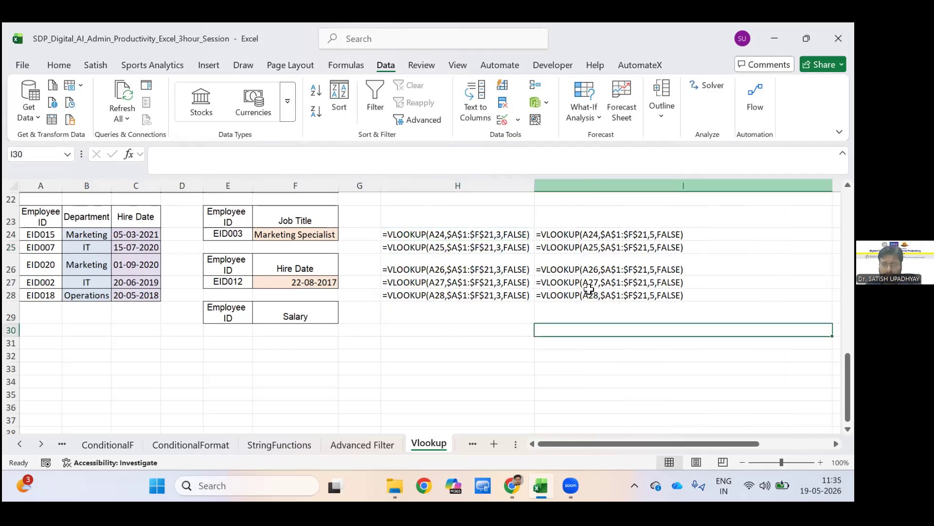
{"action": "left_click", "coordinate": [589, 356]}
Compare the lookup value in A24 and the VLOOKUP formula in B24 with the employee table and the argument descriptions.
{"action": "scroll", "coordinate": [243, 303], "scroll_direction": "up", "scroll_amount": 2}
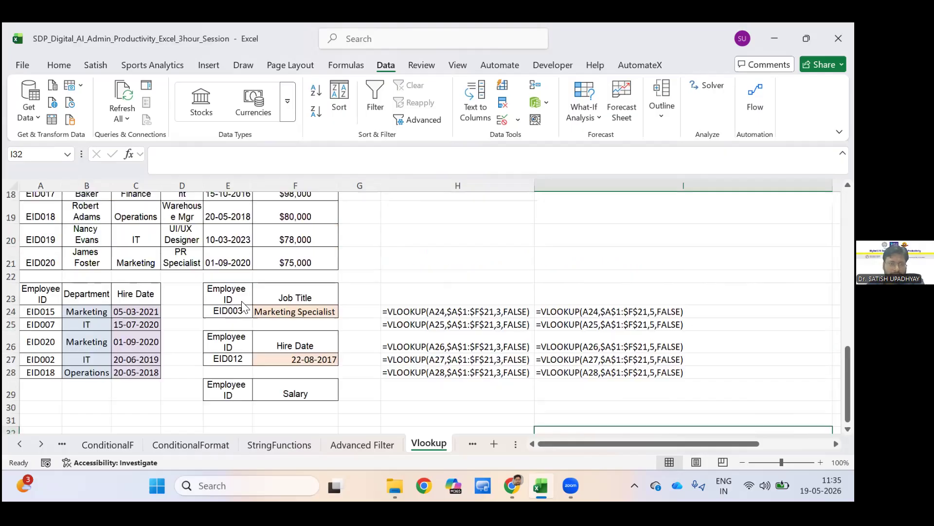
{"action": "scroll", "coordinate": [243, 303], "scroll_direction": "down", "scroll_amount": 1}
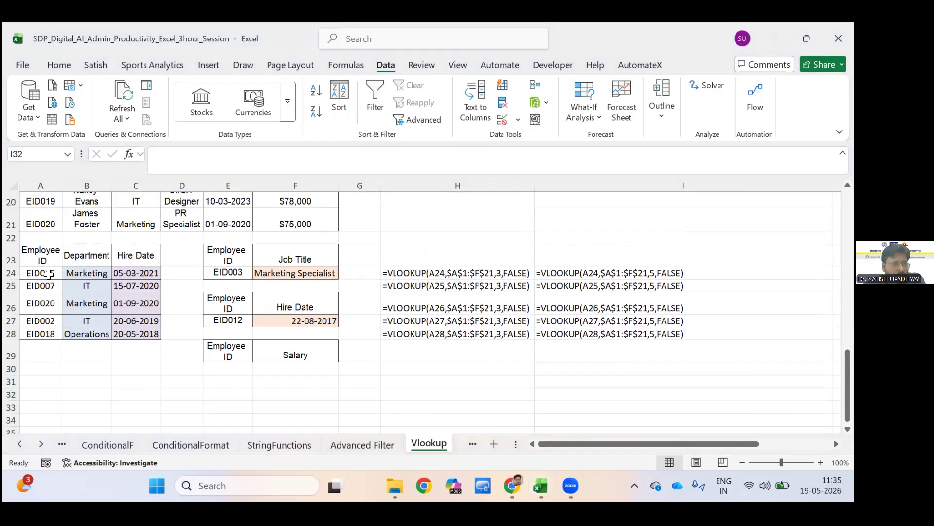
{"action": "left_click", "coordinate": [74, 275]}
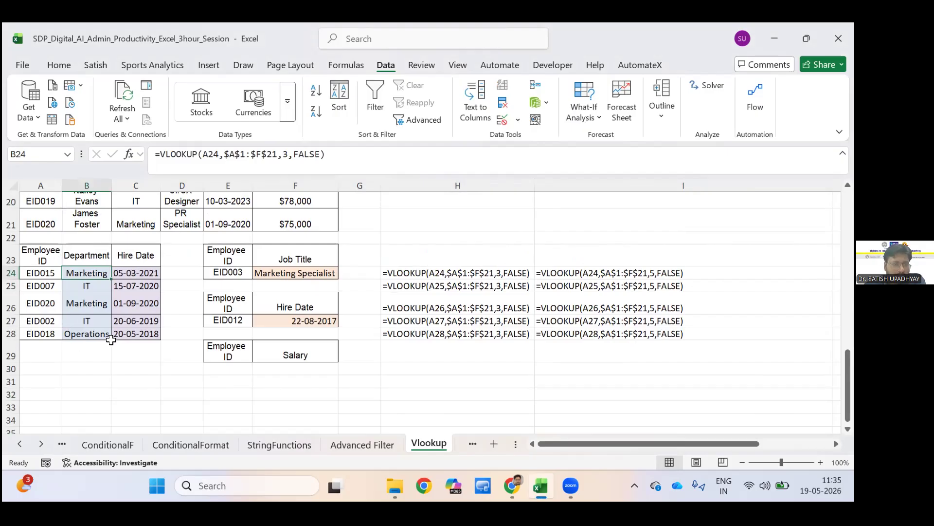
{"action": "key", "text": "Left"}
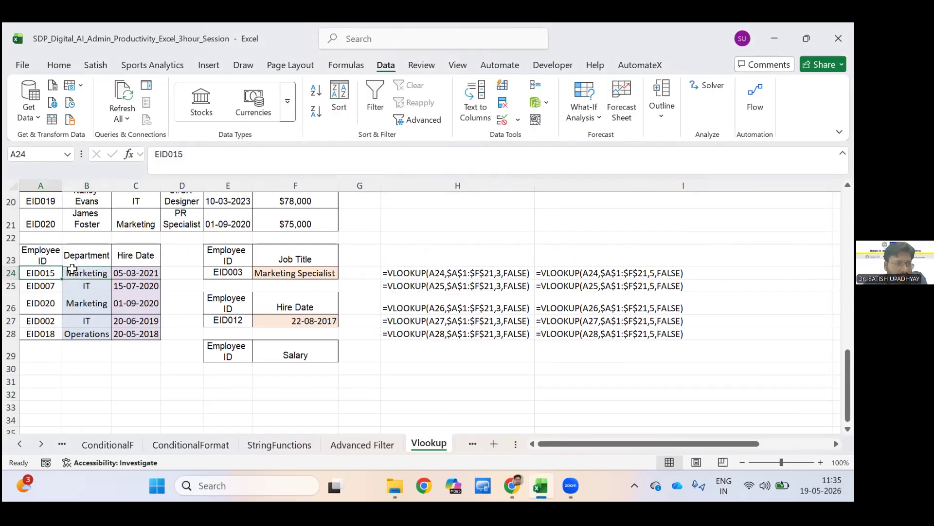
{"action": "scroll", "coordinate": [76, 269], "scroll_direction": "up", "scroll_amount": 3}
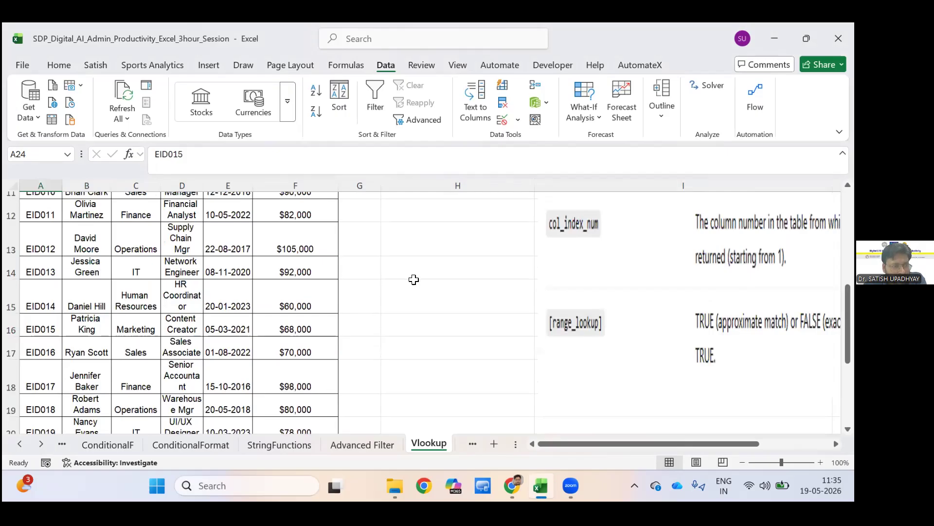
{"action": "scroll", "coordinate": [413, 281], "scroll_direction": "down", "scroll_amount": 3}
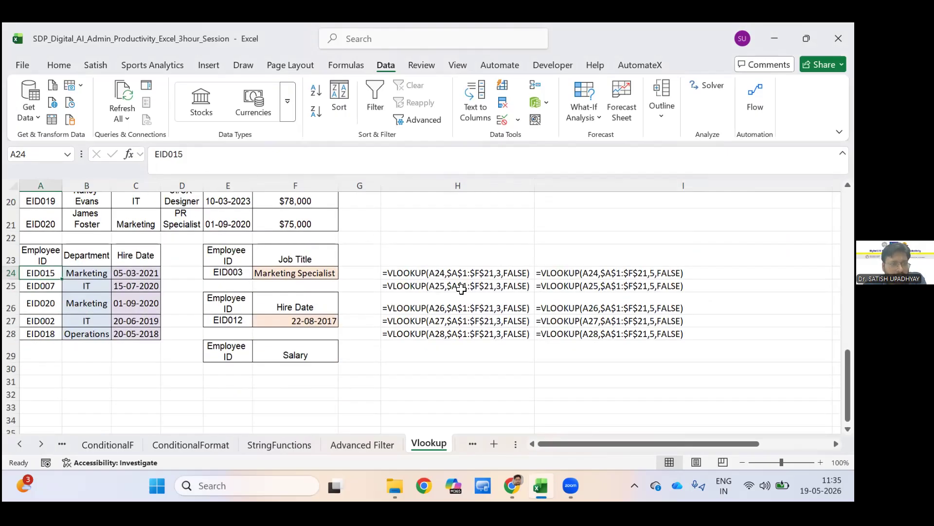
Review the displayed formula text in H24 against the VLOOKUP syntax and argument descriptions beside the employee table.
{"action": "left_click", "coordinate": [410, 280]}
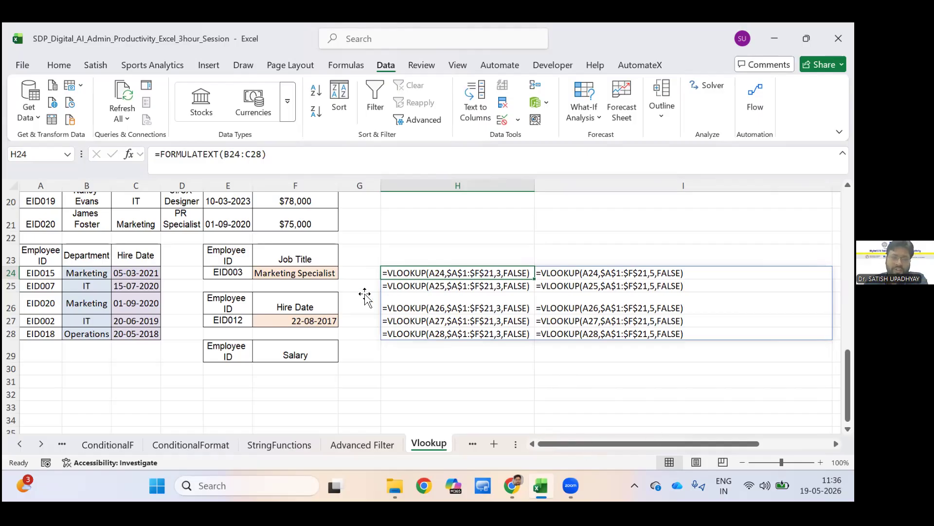
{"action": "scroll", "coordinate": [368, 271], "scroll_direction": "up", "scroll_amount": 6}
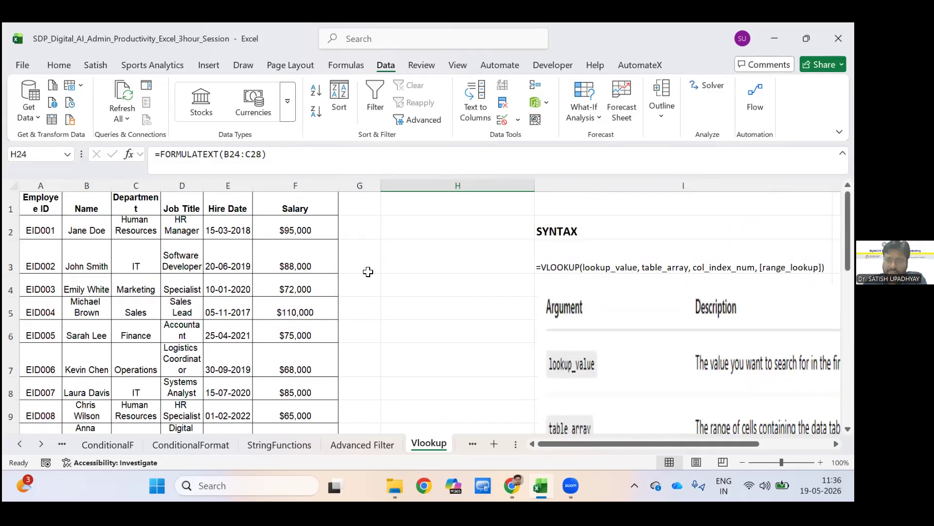
{"action": "scroll", "coordinate": [423, 255], "scroll_direction": "right", "scroll_amount": 5}
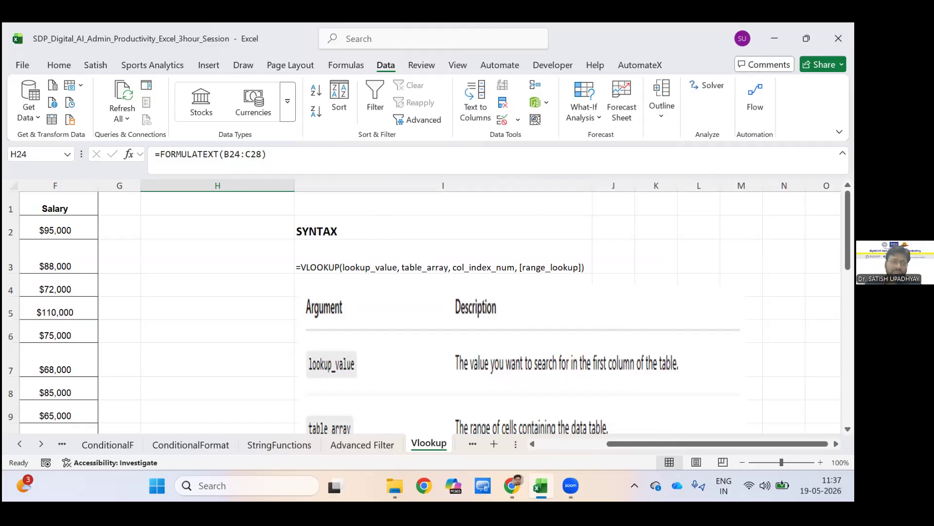
Check the worksheet's extent by jumping to last column XFD and last row 1048576, and return to cell A1.
{"action": "left_click", "coordinate": [55, 207]}
{"action": "key", "text": "ctrl+Right"}
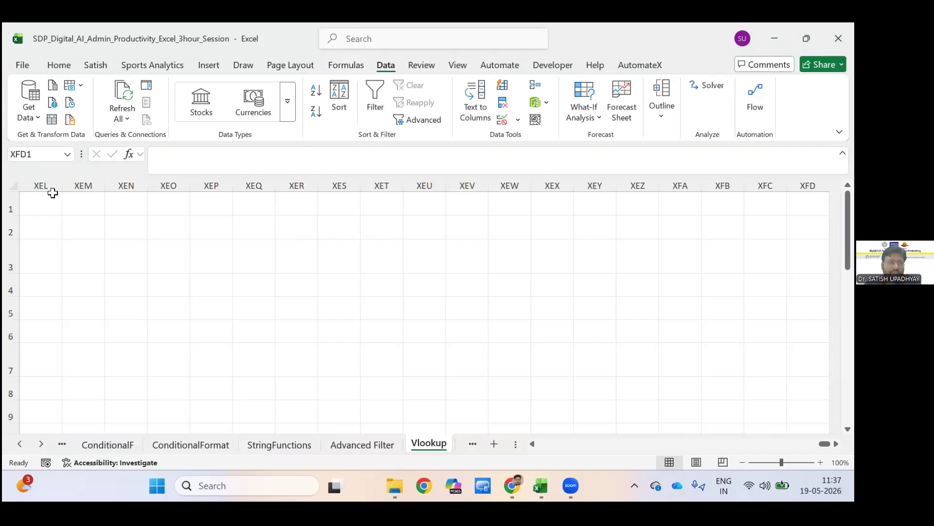
{"action": "left_click", "coordinate": [52, 193]}
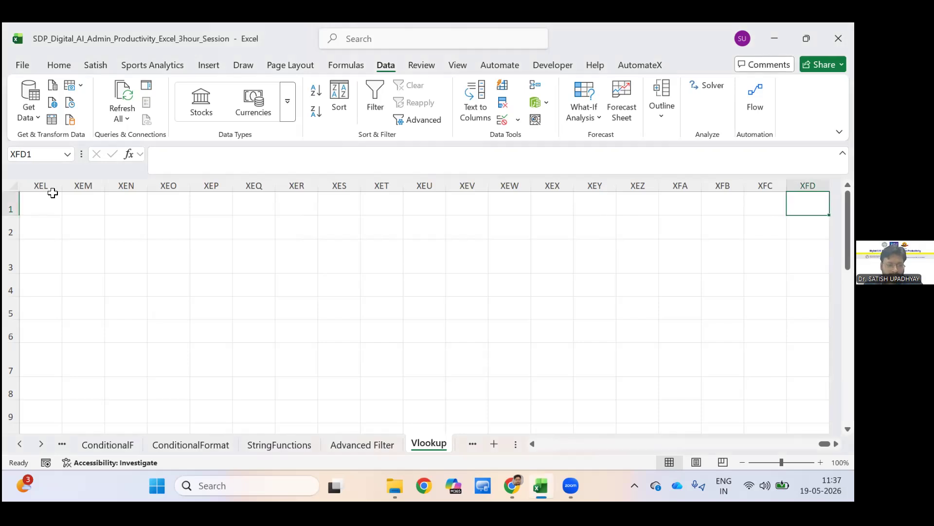
{"action": "left_click", "coordinate": [52, 192]}
{"action": "key", "text": "ctrl+Down"}
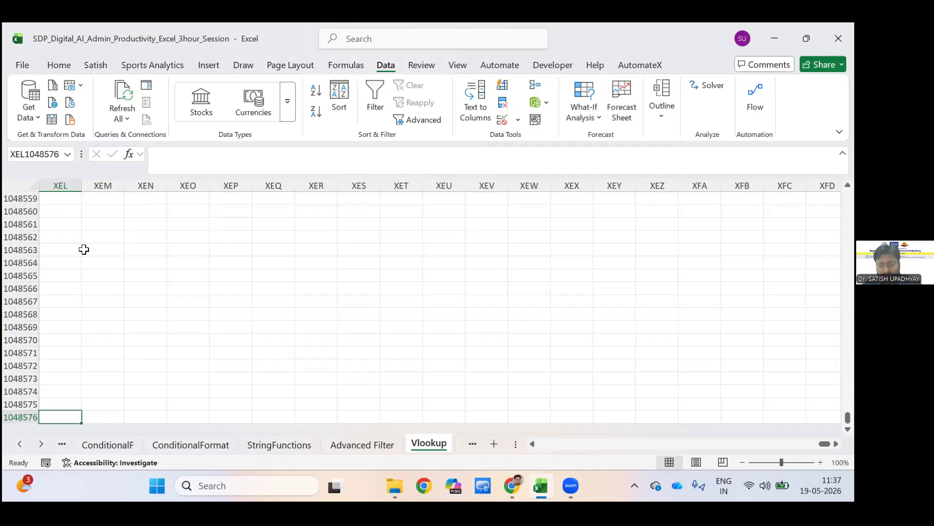
{"action": "key", "text": "ctrl+Up"}
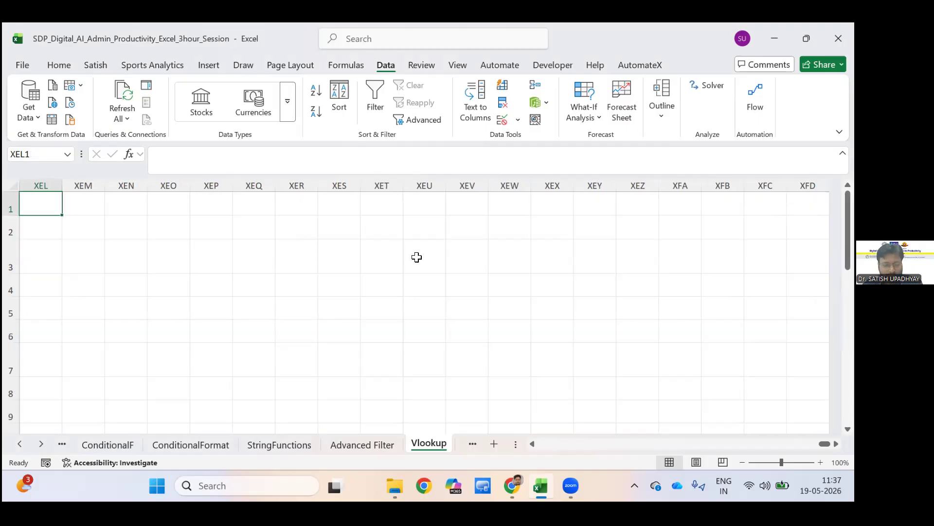
{"action": "key", "text": "ctrl+Left"}
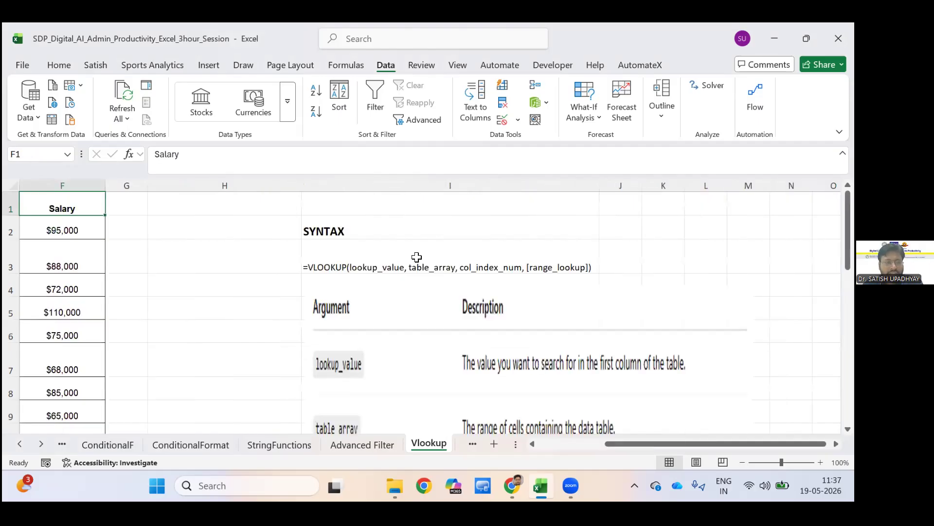
{"action": "key", "text": "ctrl+Left"}
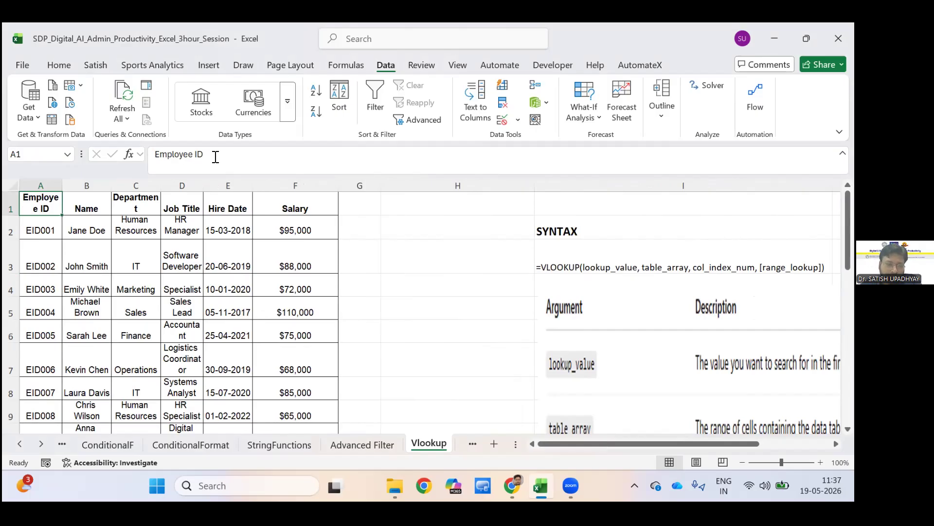
Examine the A24 lookup value argument in the Department VLOOKUP formula in B24 against the employee table, leaving the formula as it is.
{"action": "scroll", "coordinate": [212, 157], "scroll_direction": "down", "scroll_amount": 5}
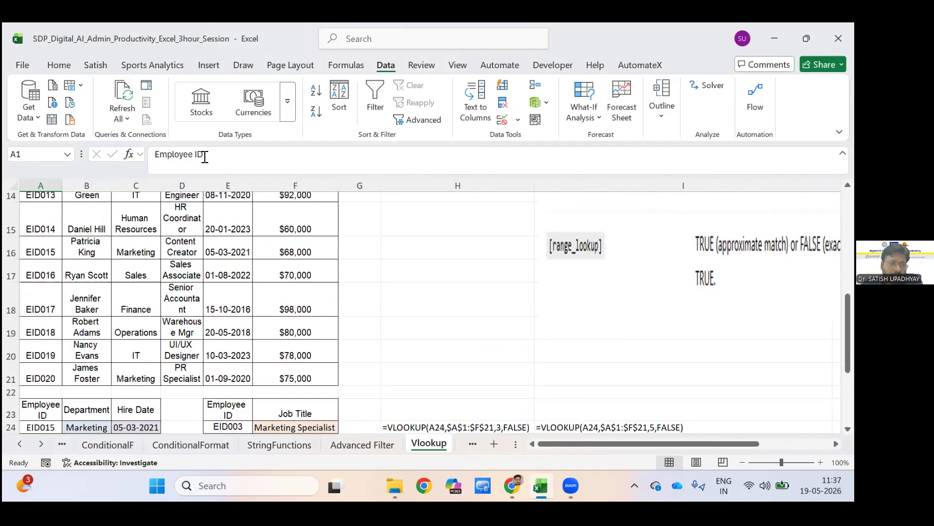
{"action": "scroll", "coordinate": [205, 157], "scroll_direction": "down", "scroll_amount": 1}
{"action": "left_click", "coordinate": [88, 352]}
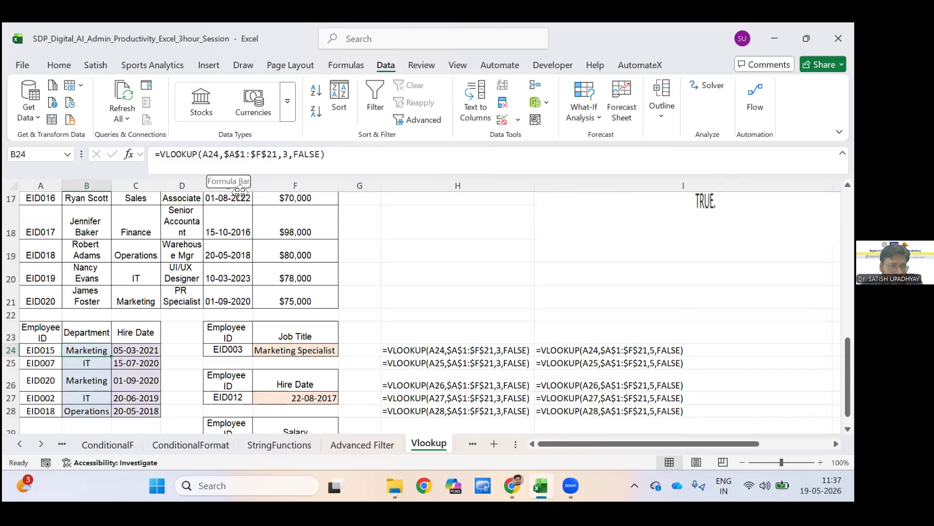
{"action": "left_click_drag", "start_coordinate": [219, 154], "coordinate": [214, 154]}
{"action": "double_click", "coordinate": [210, 154]}
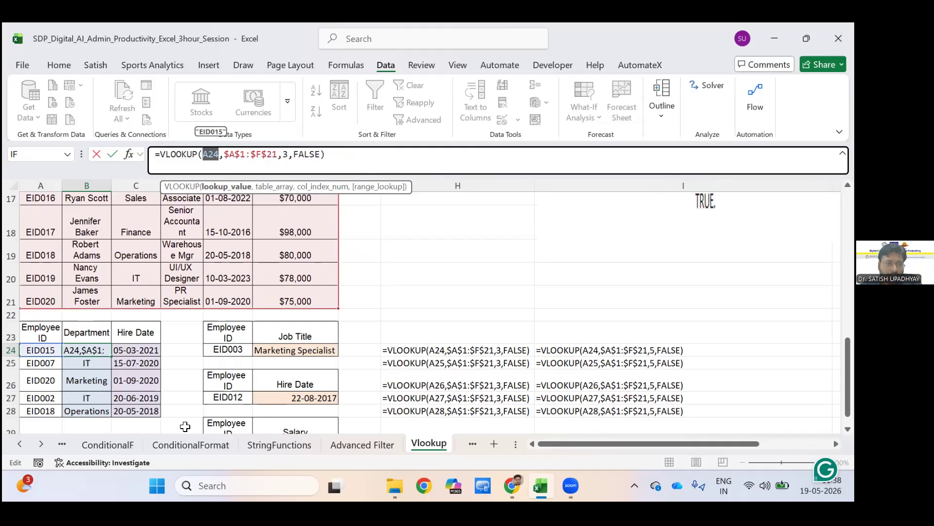
{"action": "scroll", "coordinate": [46, 199], "scroll_direction": "up", "scroll_amount": 5}
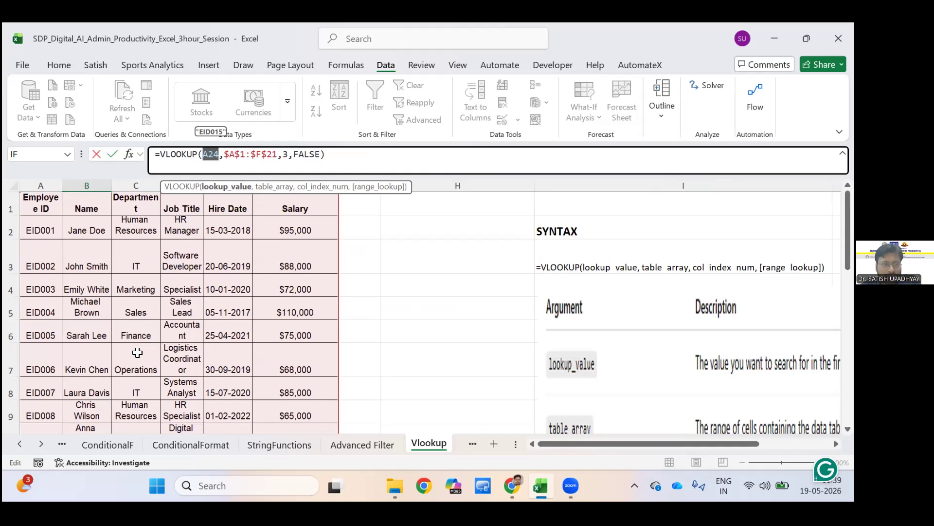
{"action": "scroll", "coordinate": [137, 352], "scroll_direction": "down", "scroll_amount": 5}
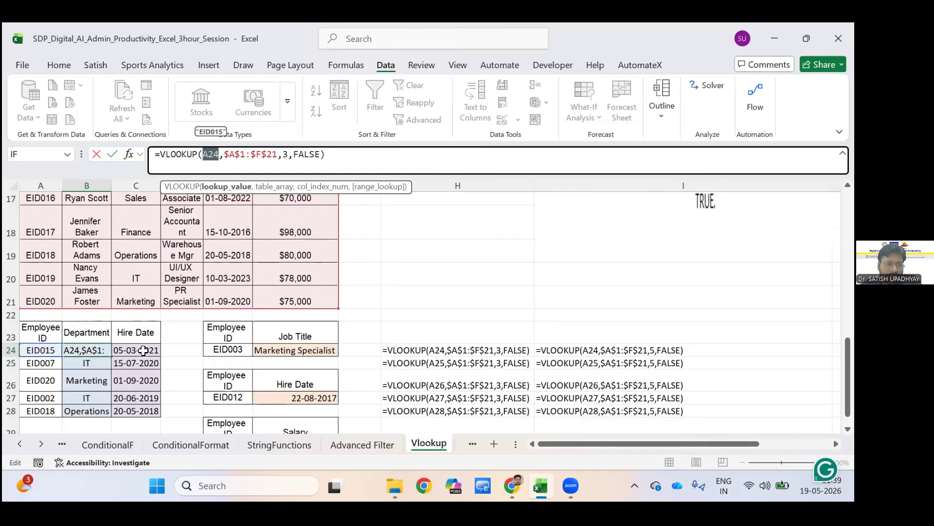
{"action": "left_click", "coordinate": [135, 350]}
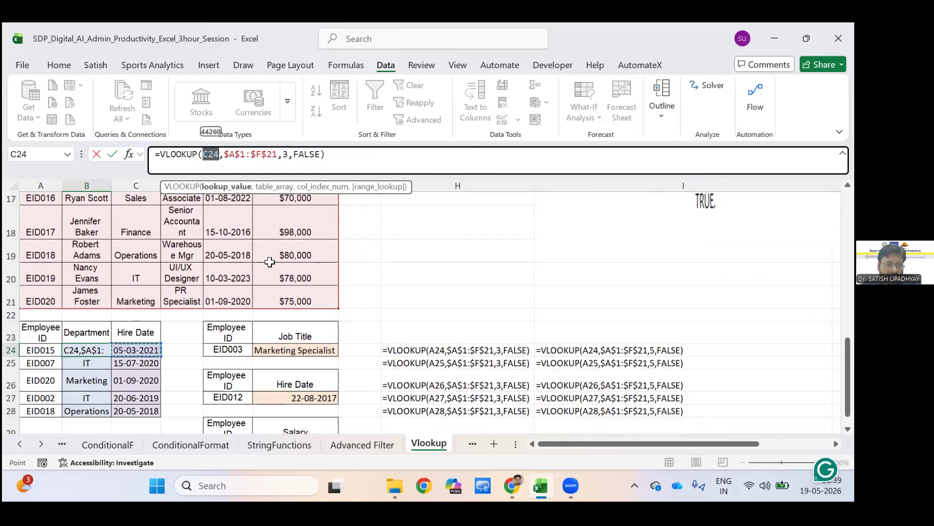
{"action": "key", "text": "Escape"}
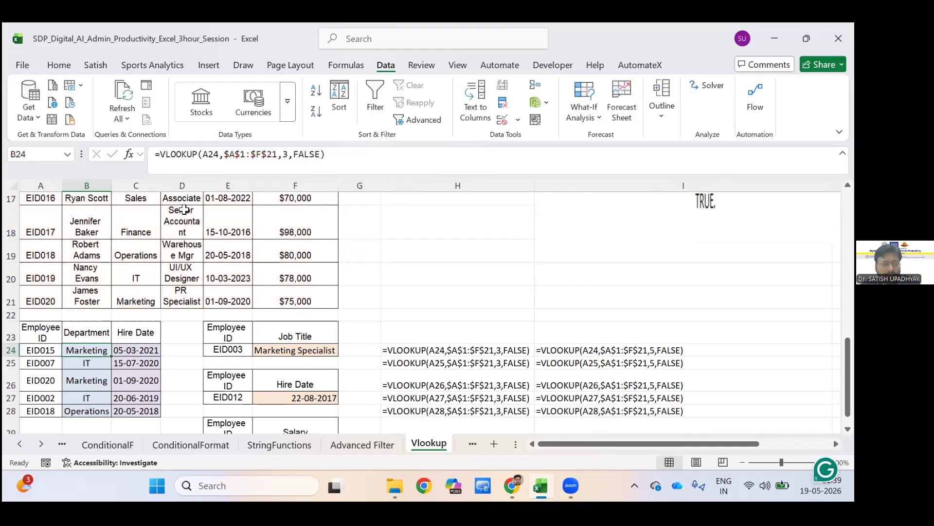
Compare the Hire Date VLOOKUP formula in C24 with the column order of the employee table.
{"action": "key", "text": "Right"}
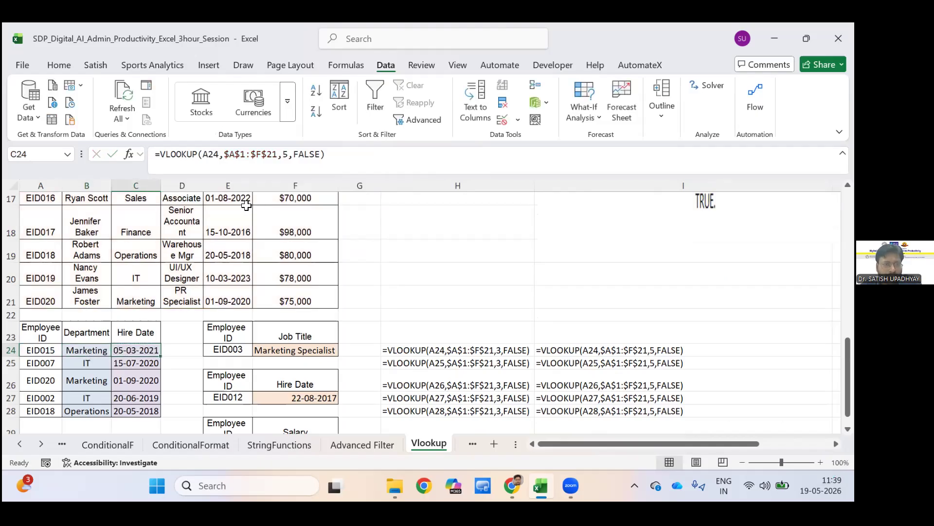
{"action": "scroll", "coordinate": [247, 207], "scroll_direction": "up", "scroll_amount": 6}
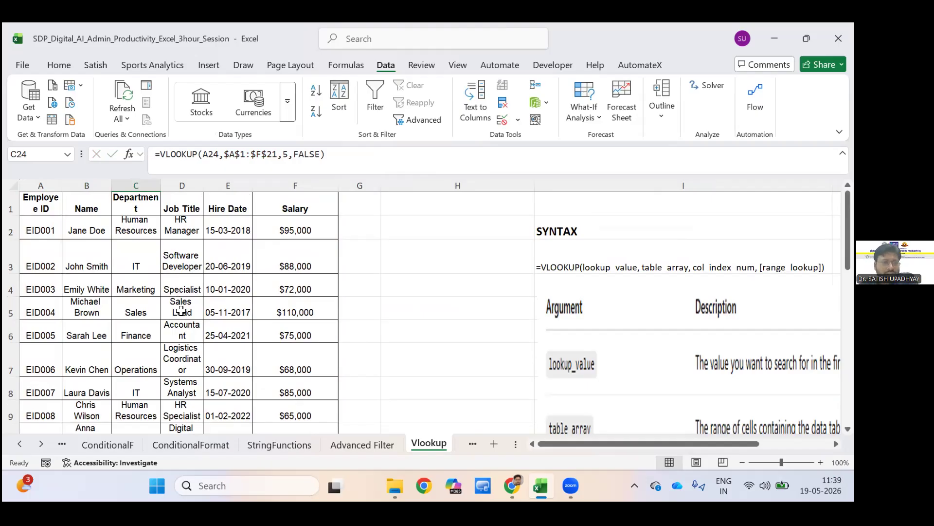
{"action": "scroll", "coordinate": [181, 311], "scroll_direction": "down", "scroll_amount": 6}
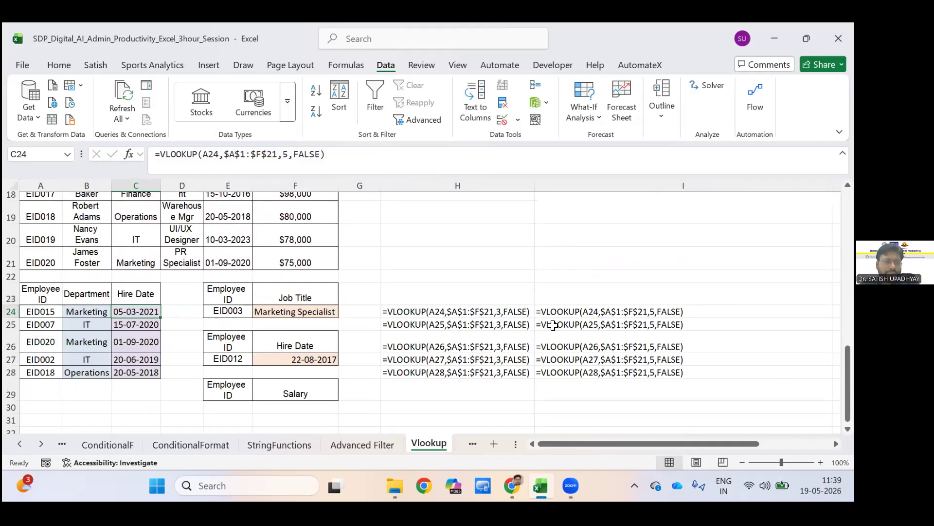
Widen column D to fit the full job titles and start an XLOOKUP formula in D24 with A24 as the lookup value.
{"action": "key", "text": "Right"}
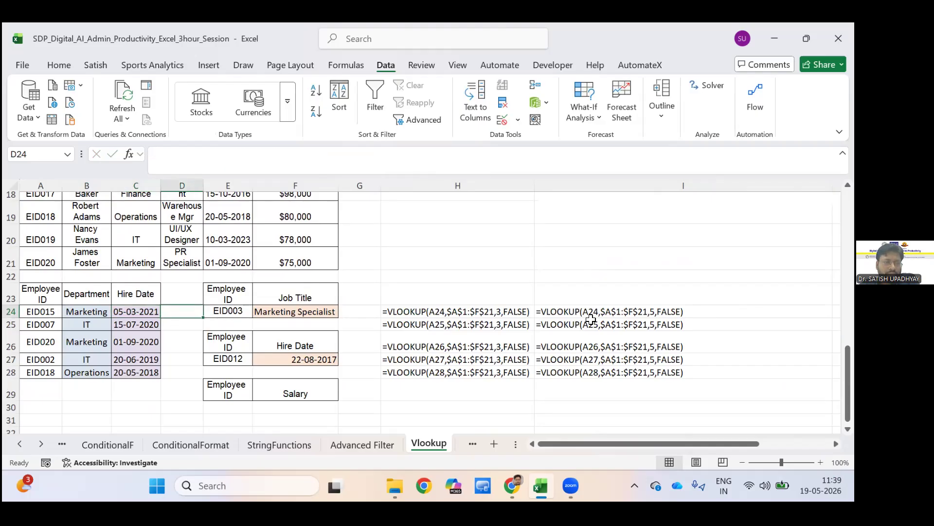
{"action": "left_click_drag", "start_coordinate": [203, 185], "coordinate": [318, 185]}
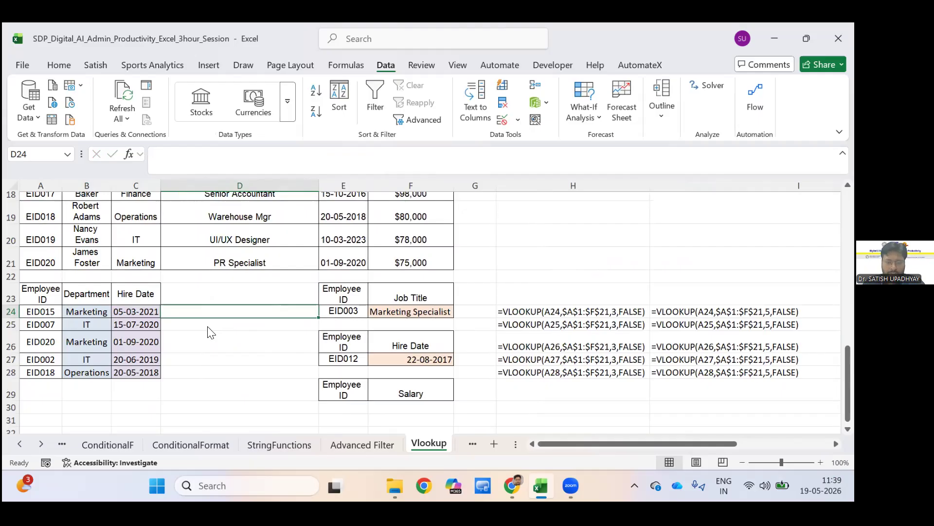
{"action": "type", "text": "=x"}
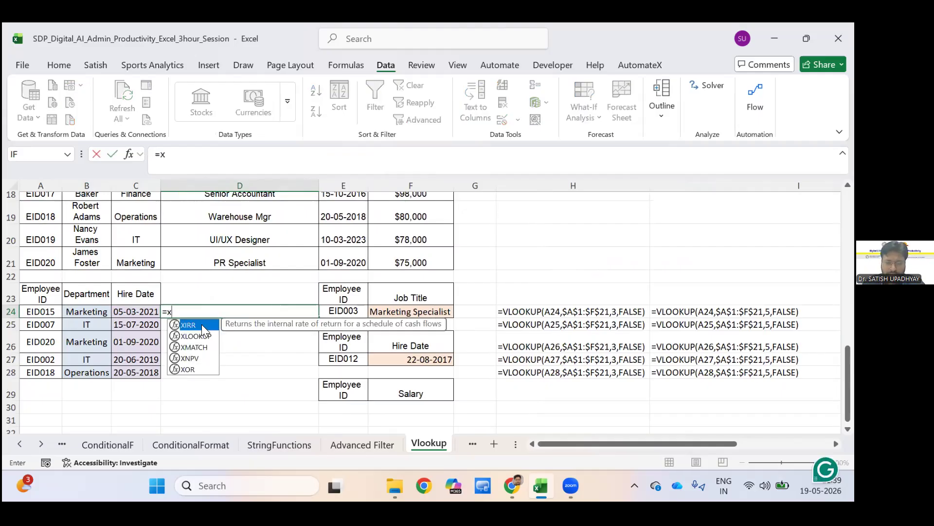
{"action": "type", "text": "loo"}
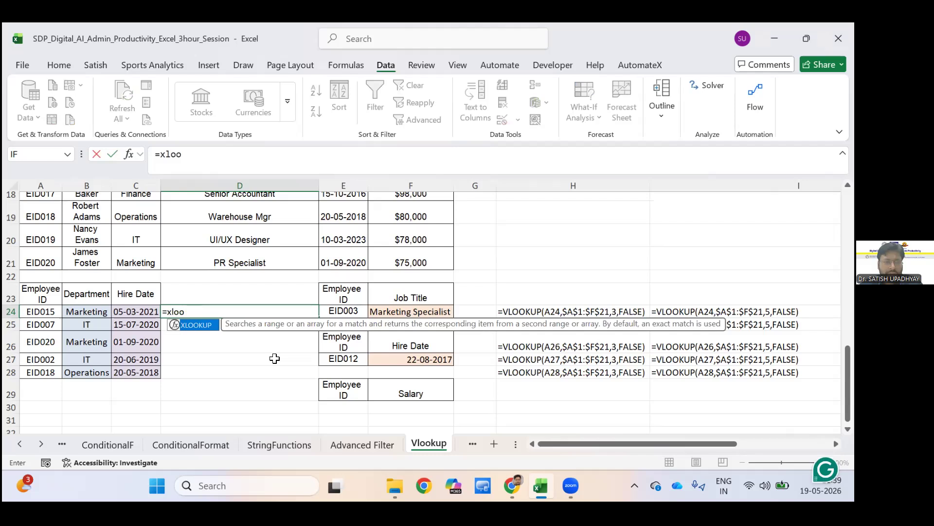
{"action": "key", "text": "Tab"}
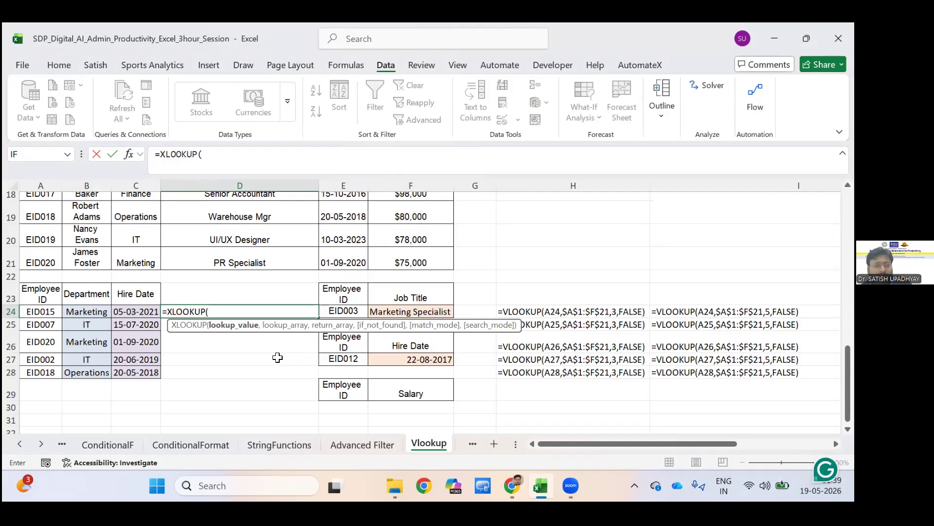
{"action": "left_click", "coordinate": [38, 312]}
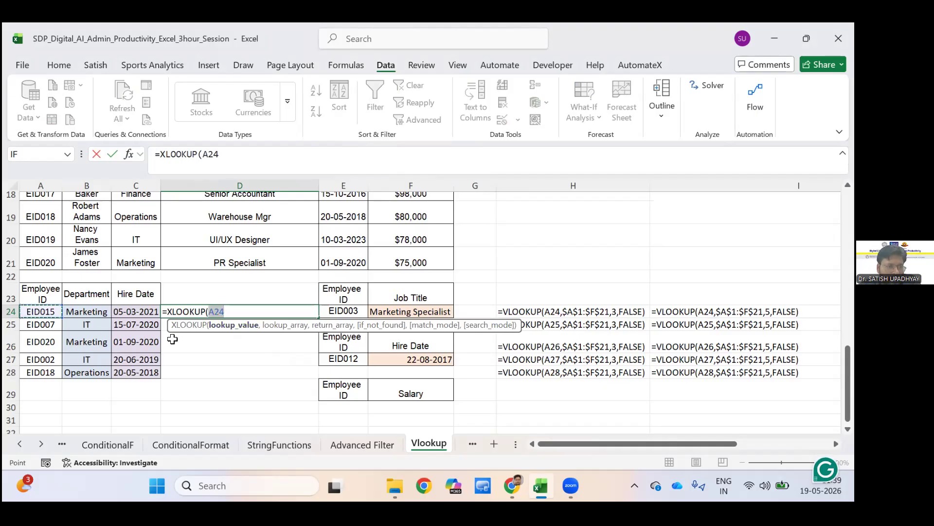
{"action": "type", "text": ","}
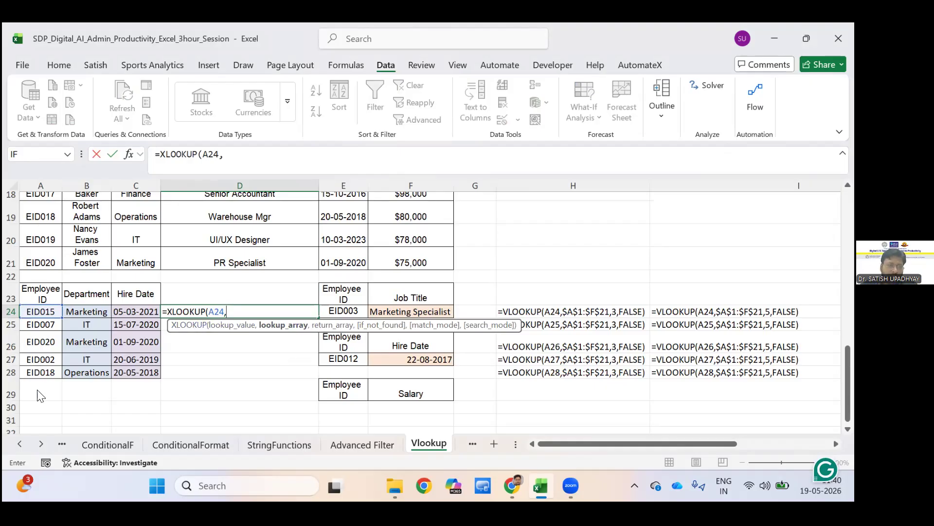
Set the XLOOKUP lookup array to the employee IDs in A2:A21.
{"action": "scroll", "coordinate": [38, 390], "scroll_direction": "up", "scroll_amount": 1}
{"action": "scroll", "coordinate": [38, 389], "scroll_direction": "up", "scroll_amount": 5}
{"action": "left_click_drag", "start_coordinate": [40, 230], "coordinate": [40, 392]}
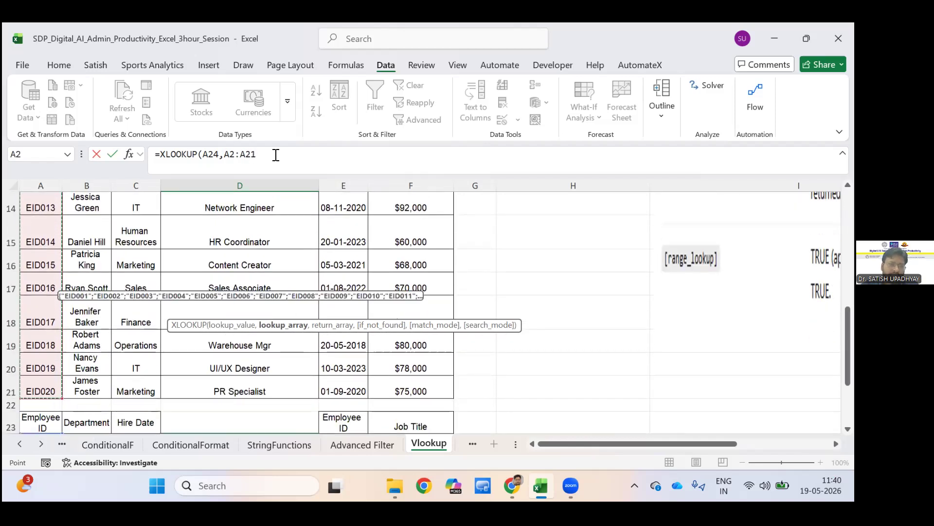
{"action": "left_click", "coordinate": [276, 155]}
{"action": "type", "text": ","}
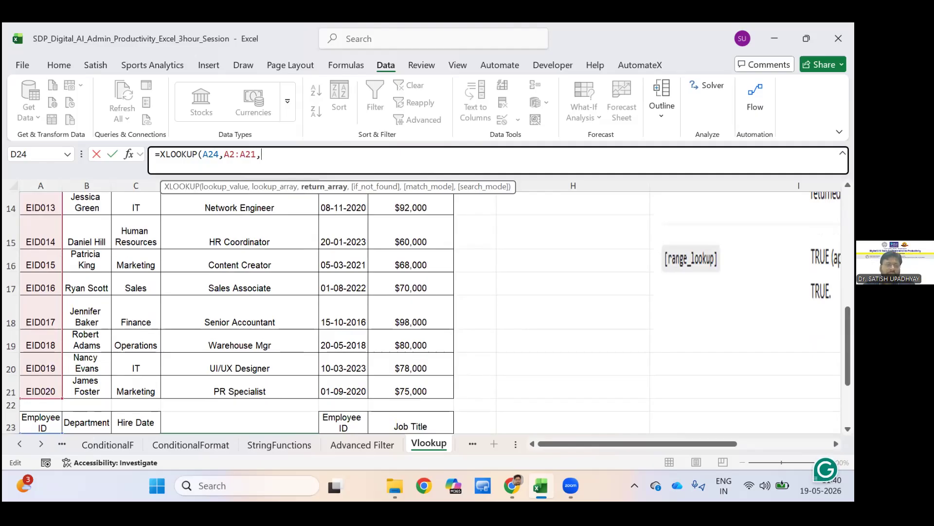
Set the XLOOKUP return array to the departments in C2:C21.
{"action": "scroll", "coordinate": [131, 397], "scroll_direction": "up", "scroll_amount": 5}
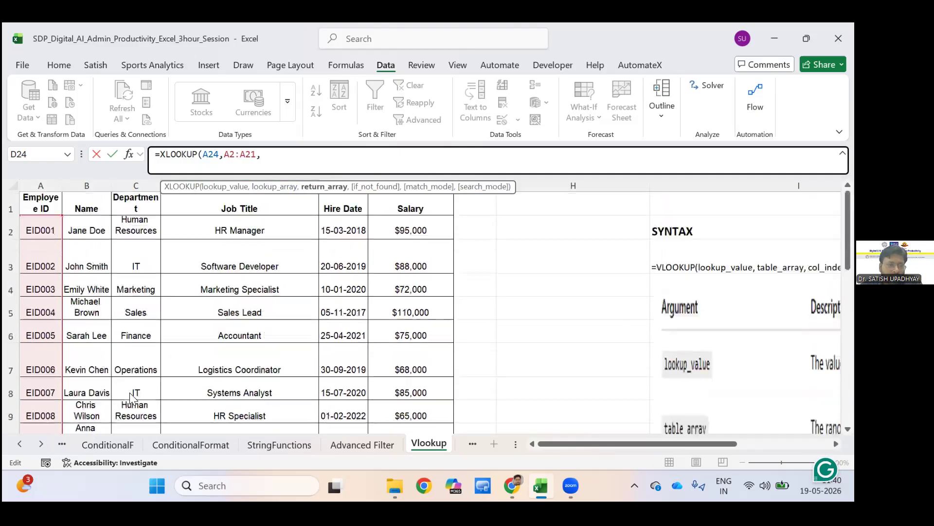
{"action": "mouse_move", "coordinate": [135, 227]}
{"action": "left_mouse_down"}
{"action": "mouse_move", "coordinate": [136, 435]}
{"action": "mouse_move", "coordinate": [136, 392]}
{"action": "left_mouse_up"}
{"action": "type", "text": ","}
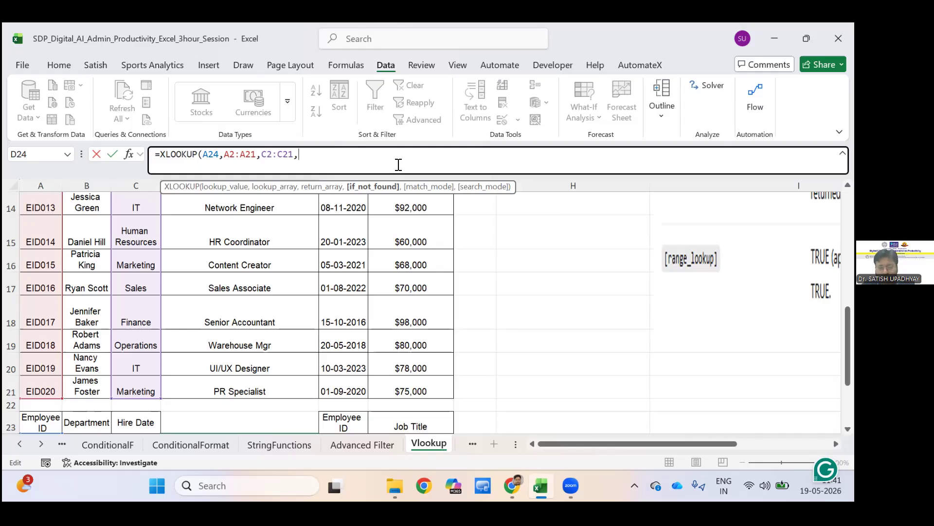
Complete the XLOOKUP in D24 with "NA" as the not-found value, match mode 0 and search mode 1.
{"action": "type", "text": "\"NA"}
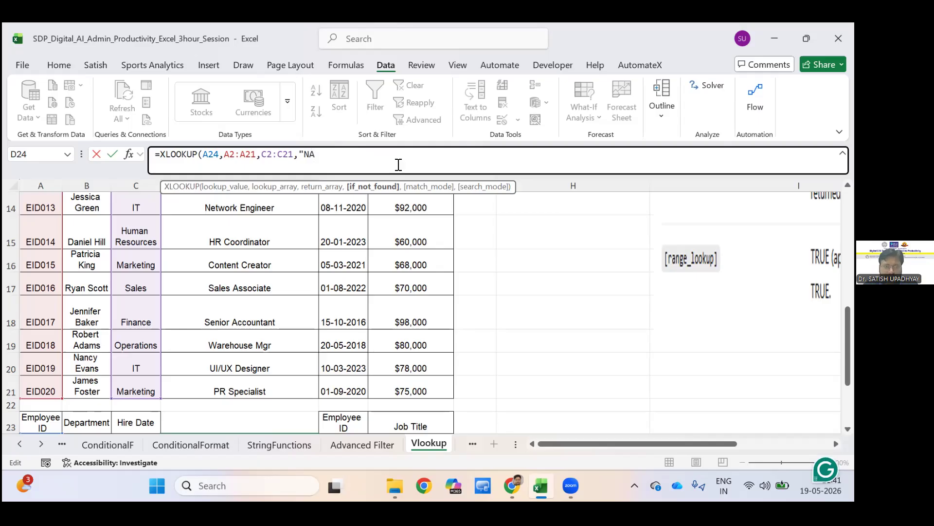
{"action": "type", "text": "\","}
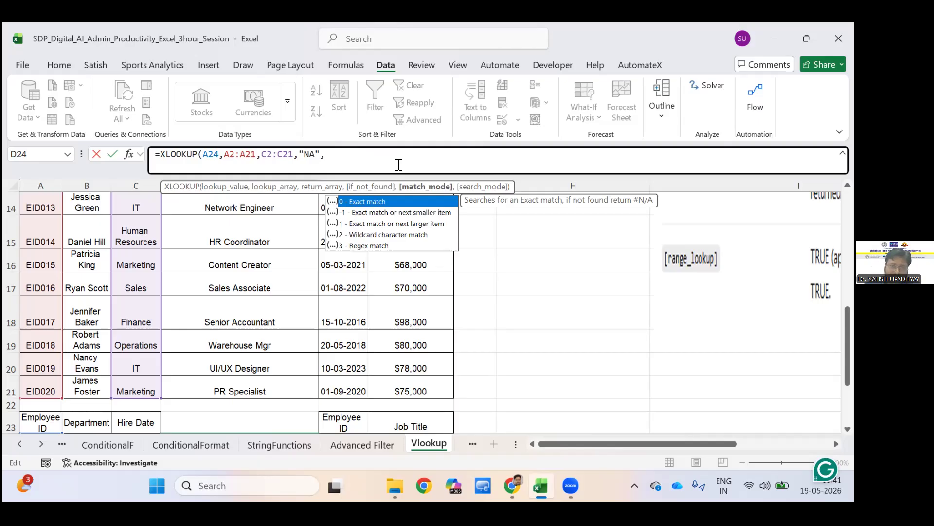
{"action": "type", "text": "0,"}
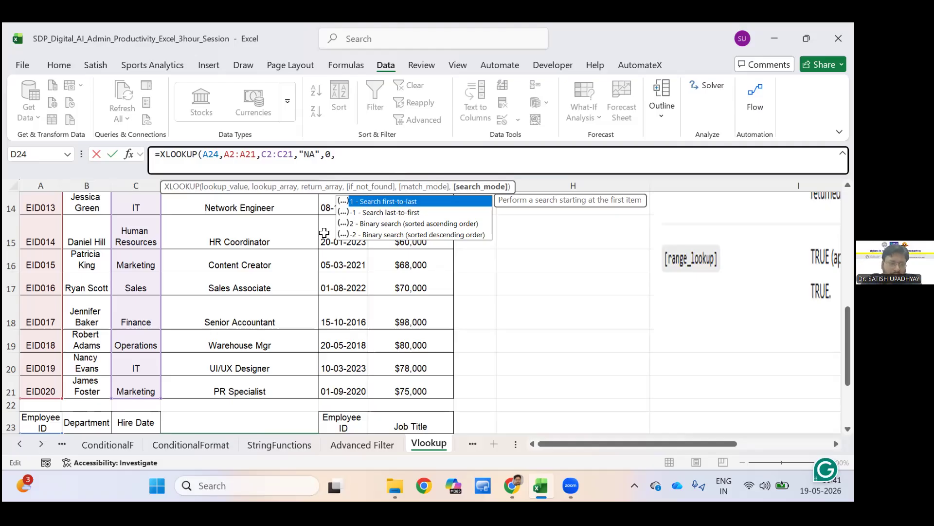
{"action": "type", "text": "1"}
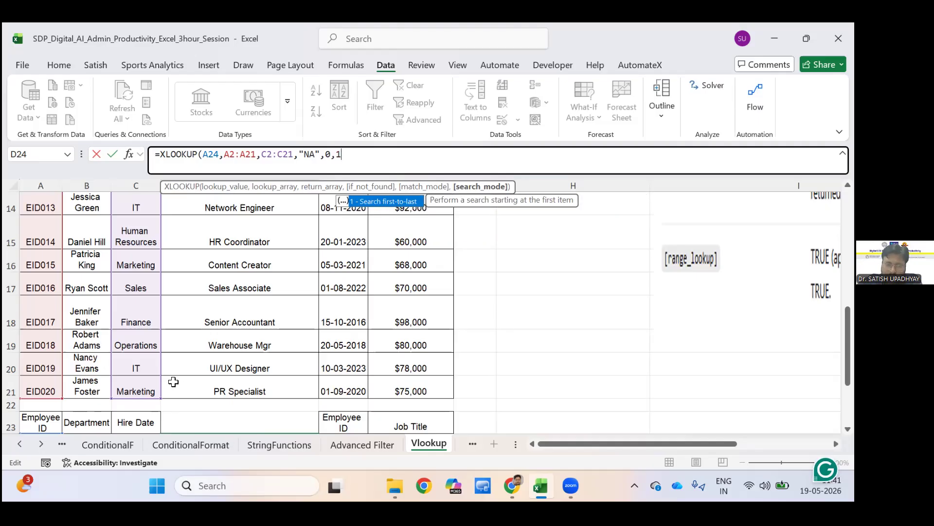
{"action": "type", "text": ")"}
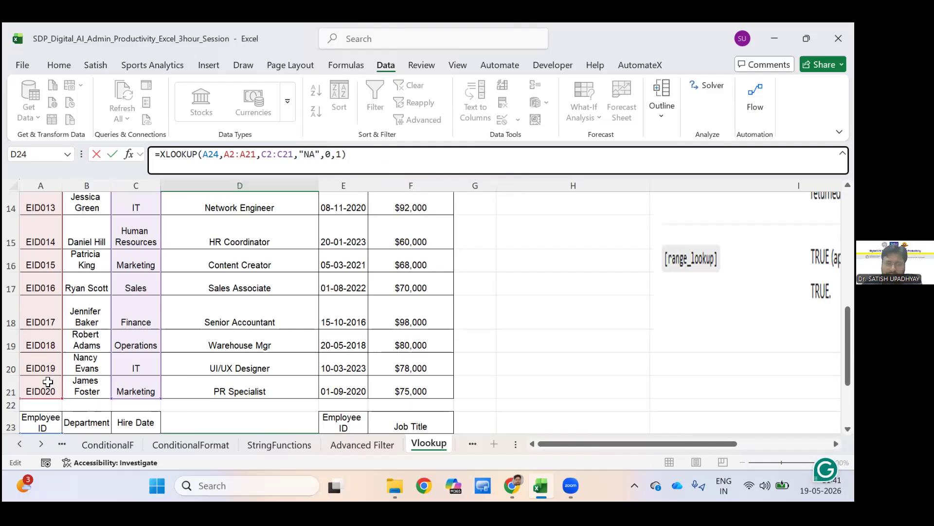
{"action": "key", "text": "Return"}
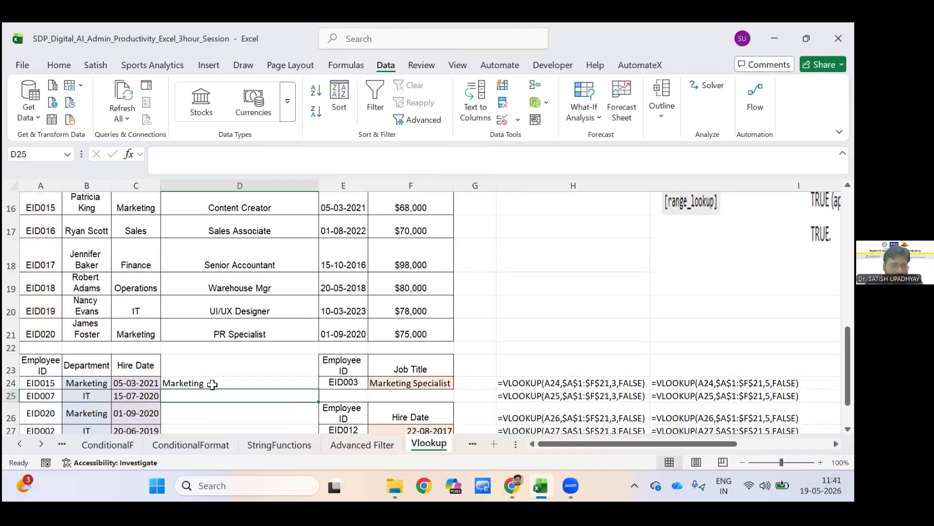
Compare the XLOOKUP formula in D24 with the Department VLOOKUP formula in B24.
{"action": "left_click", "coordinate": [212, 385]}
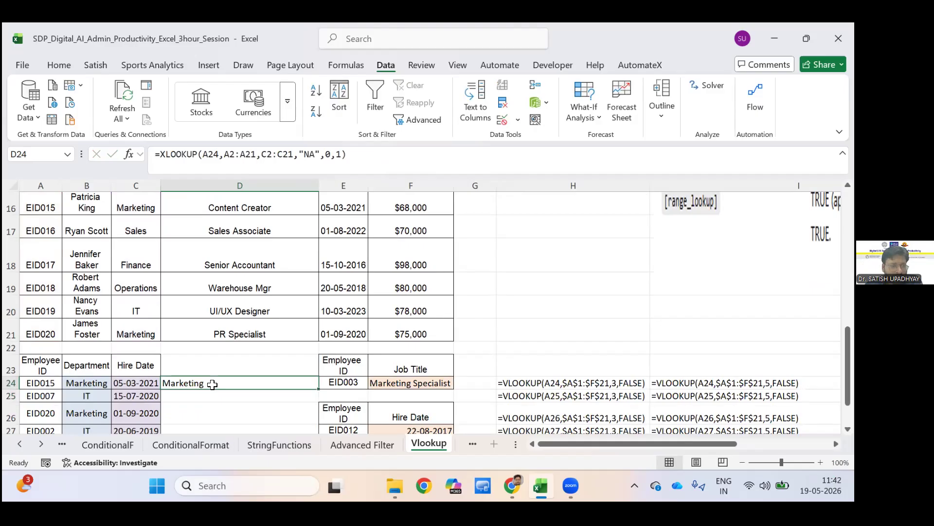
{"action": "key", "text": "Left"}
{"action": "key", "text": "Left"}
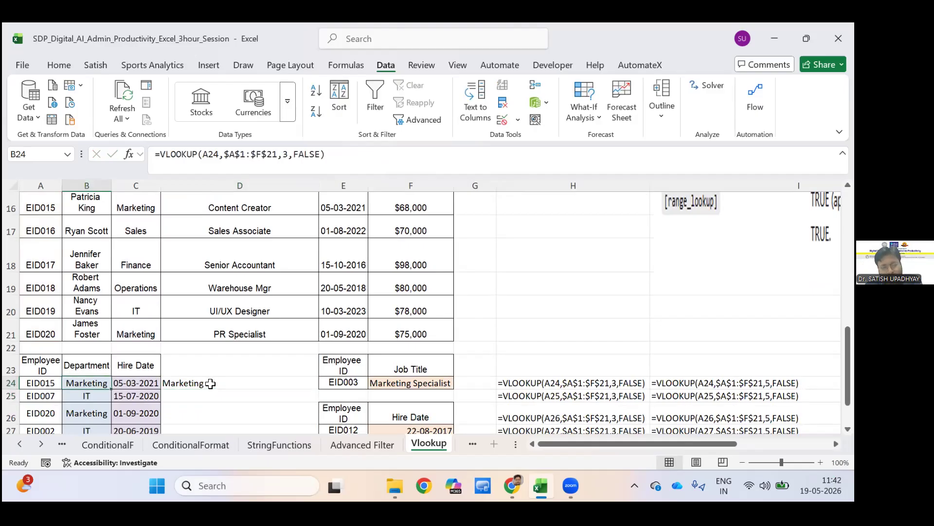
Make the lookup array of the XLOOKUP in D24 absolute as $A$2:$A$21.
{"action": "key", "text": "Right"}
{"action": "key", "text": "Right"}
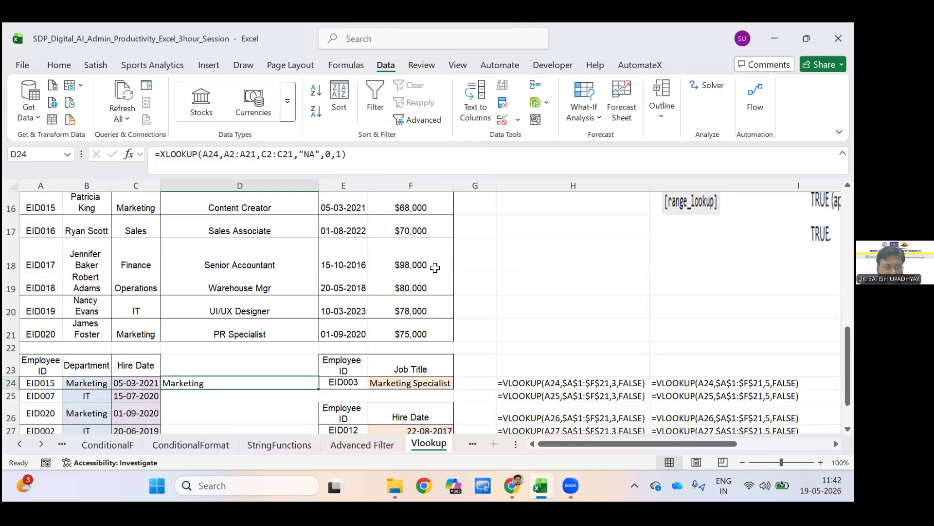
{"action": "left_click_drag", "start_coordinate": [256, 154], "coordinate": [224, 155]}
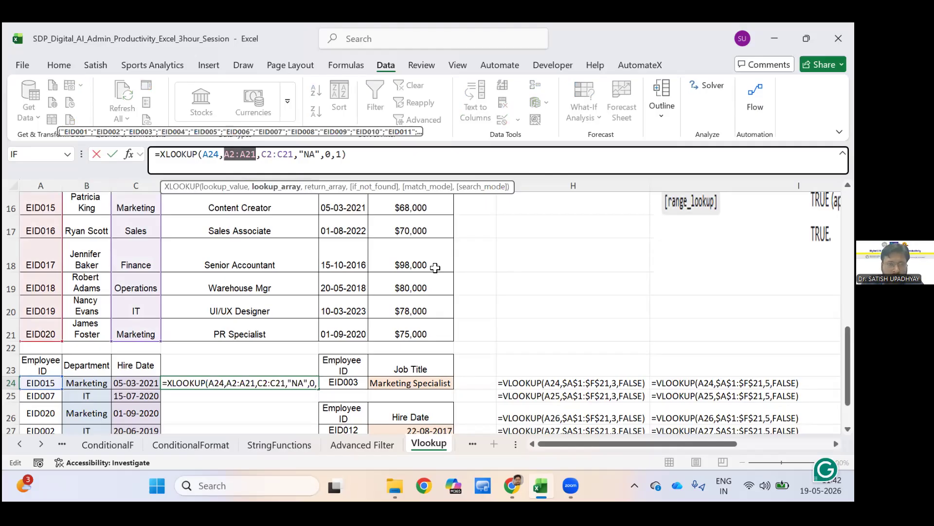
{"action": "key", "text": "F4"}
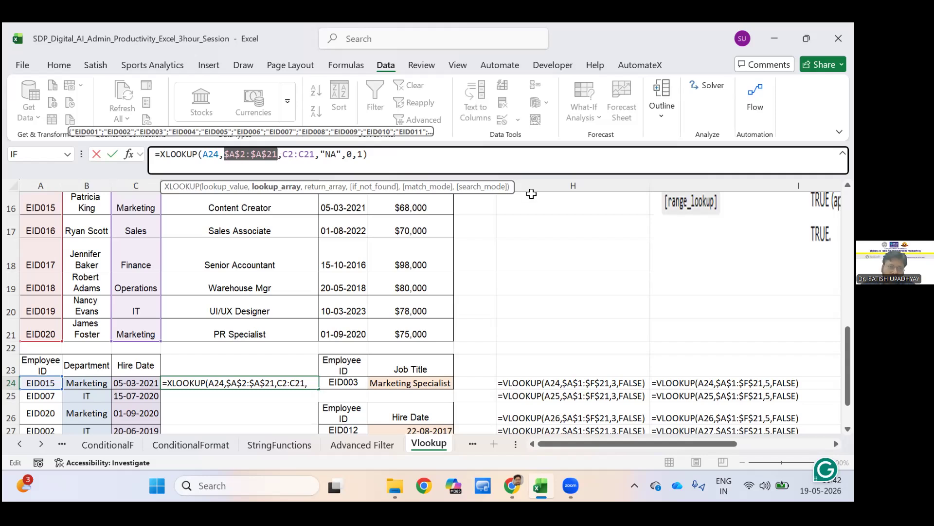
Make the XLOOKUP return array absolute as $C$2:$C$21 and fill the formula from D24 down to D28.
{"action": "key", "text": "Right"}
{"action": "key", "text": "Right"}
{"action": "key", "text": "Right"}
{"action": "key", "text": "Right"}
{"action": "key", "text": "Right"}
{"action": "key", "text": "Right"}
{"action": "key", "text": "Right"}
{"action": "key", "text": "Right"}
{"action": "key", "text": "shift+Left"}
{"action": "key", "text": "shift+Left"}
{"action": "key", "text": "shift+Left"}
{"action": "key", "text": "shift+Left"}
{"action": "key", "text": "shift+Left"}
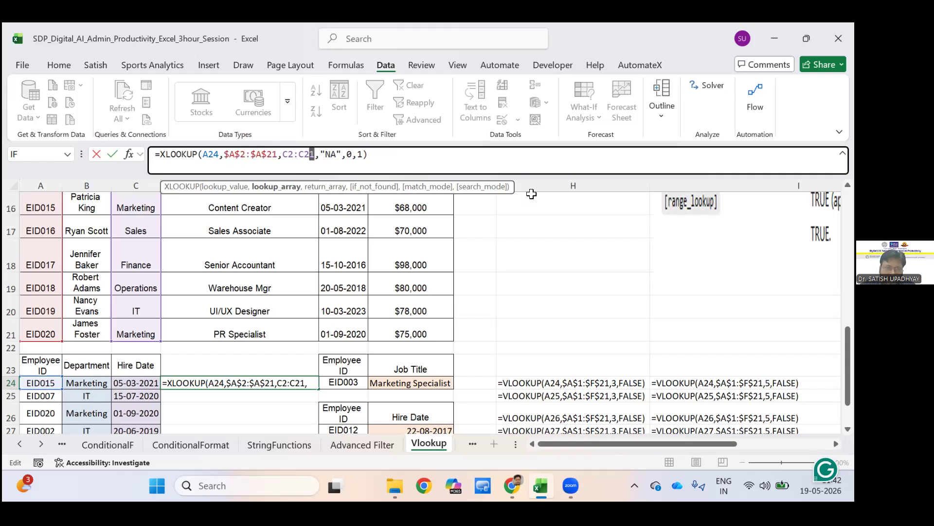
{"action": "key", "text": "shift+Left"}
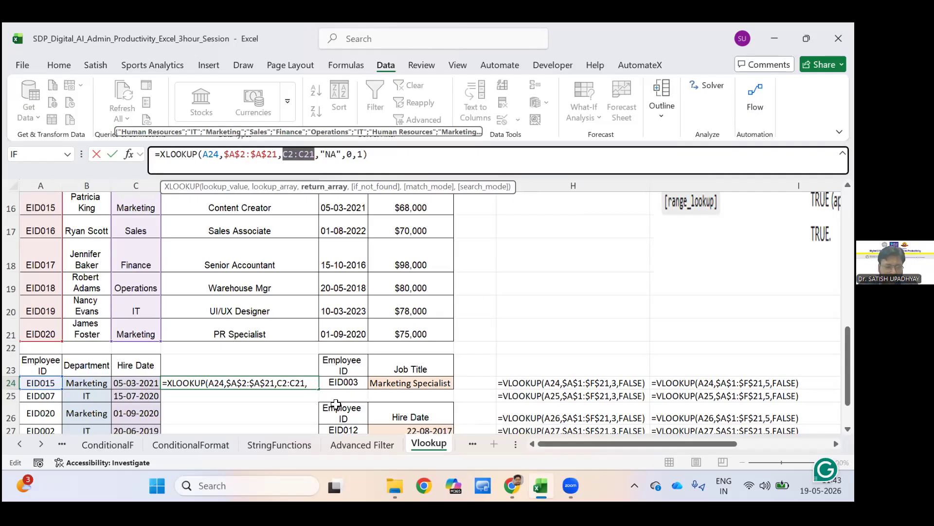
{"action": "key", "text": "F4"}
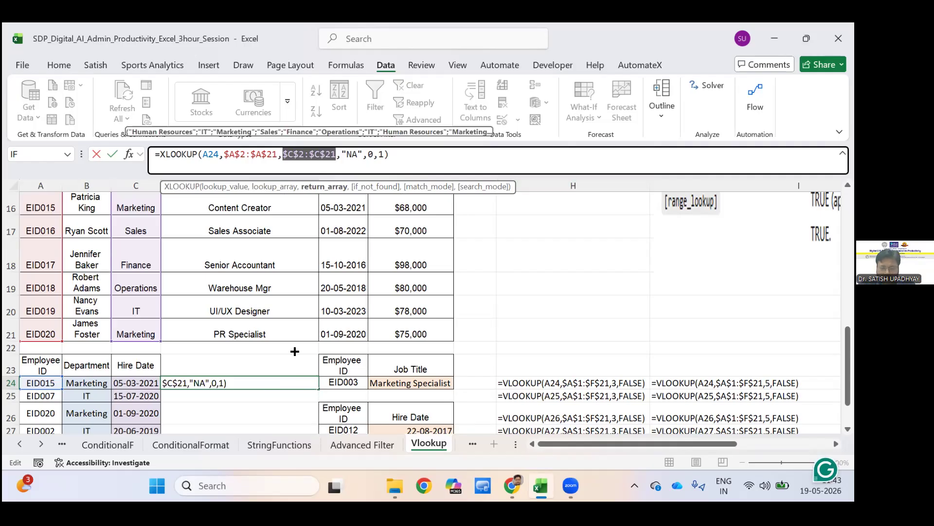
{"action": "key", "text": "Return"}
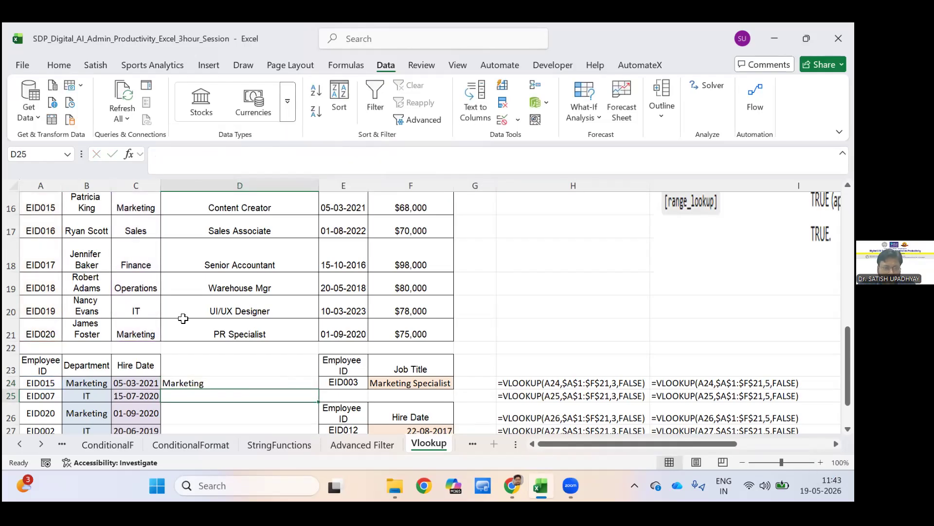
{"action": "key", "text": "Up"}
{"action": "left_click_drag", "start_coordinate": [319, 389], "coordinate": [230, 355]}
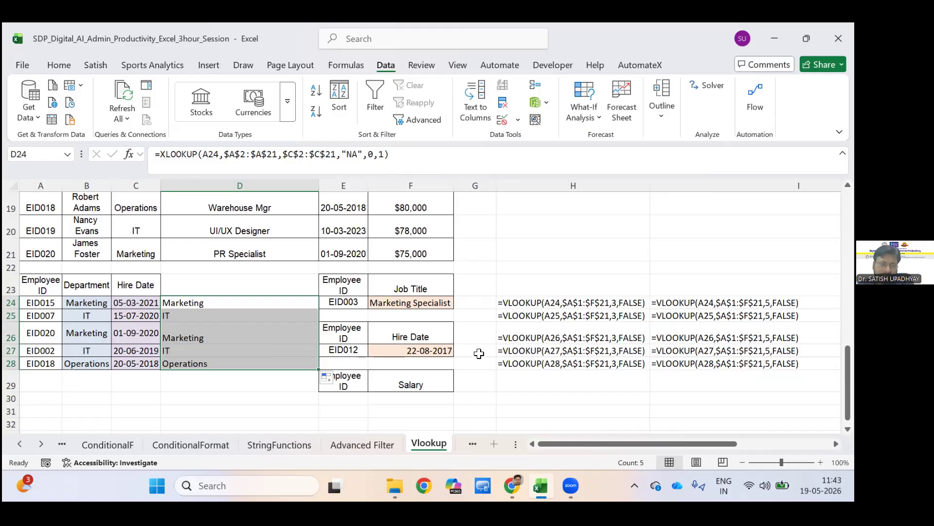
Widen column G to several times its width to make room for a formula beside the Job Title lookup.
{"action": "key", "text": "Right"}
{"action": "key", "text": "Right"}
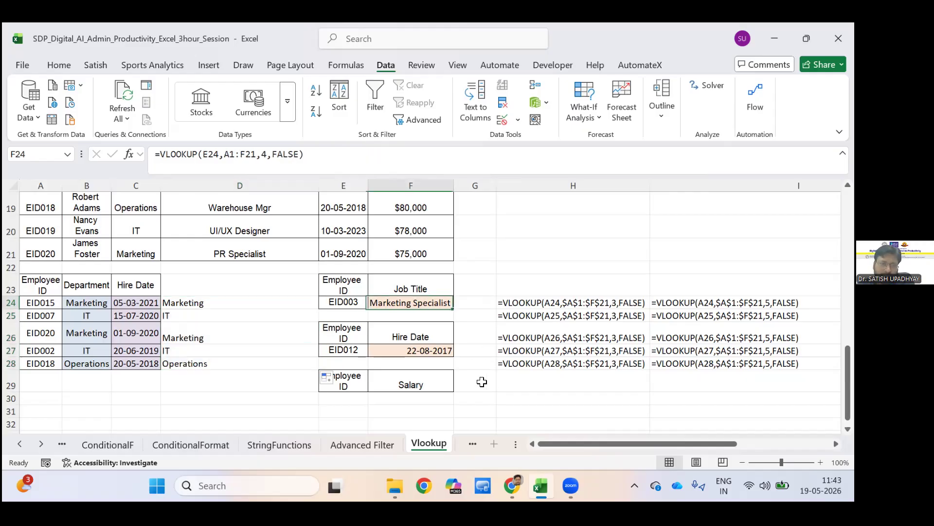
{"action": "key", "text": "Right"}
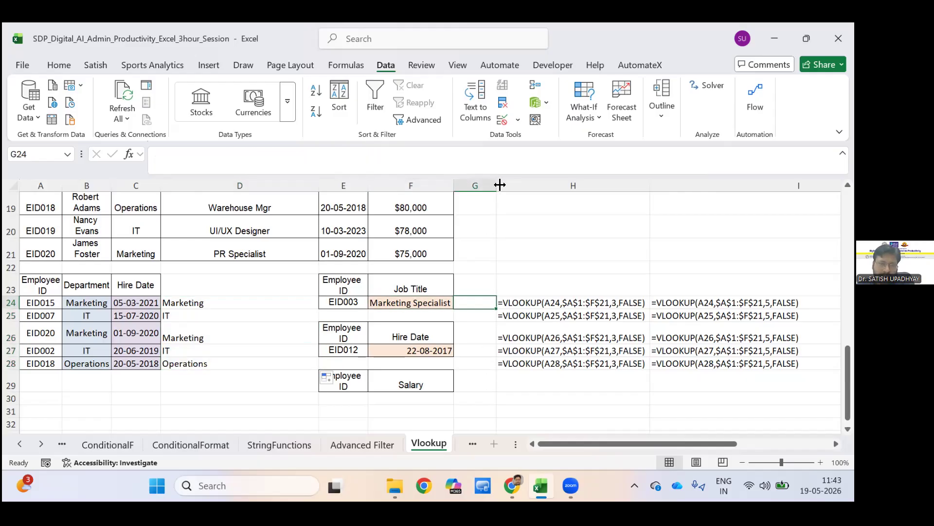
{"action": "key", "text": "Down"}
{"action": "key", "text": "Down"}
{"action": "key", "text": "Down"}
{"action": "key", "text": "Down"}
{"action": "key", "text": "Down"}
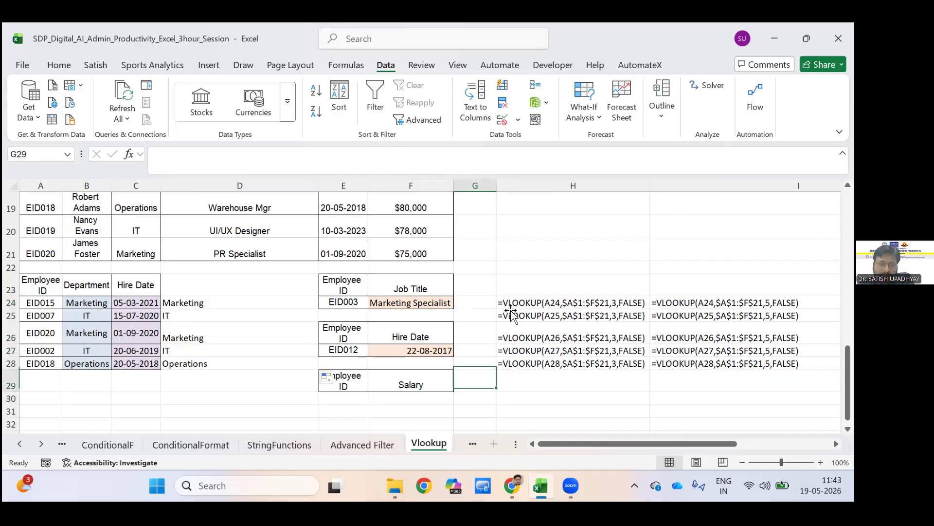
{"action": "left_click_drag", "start_coordinate": [497, 185], "coordinate": [665, 185]}
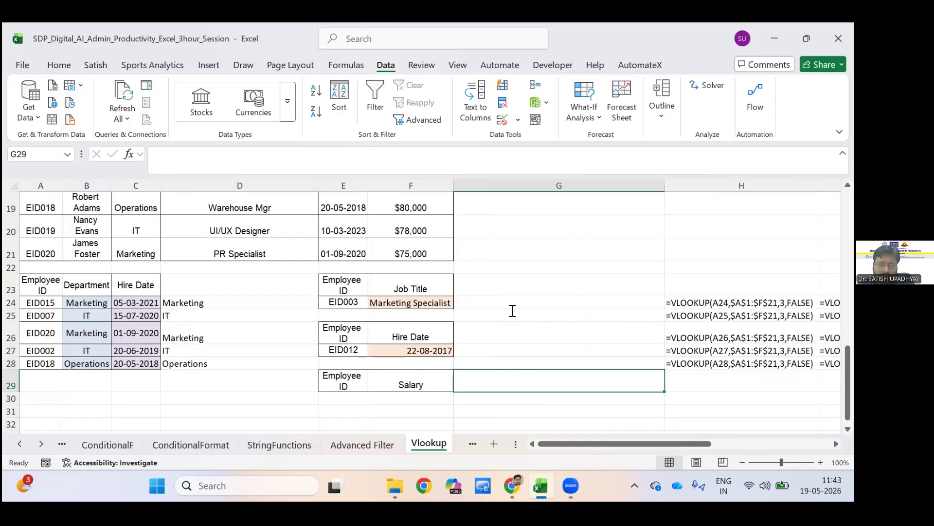
{"action": "left_click", "coordinate": [500, 304]}
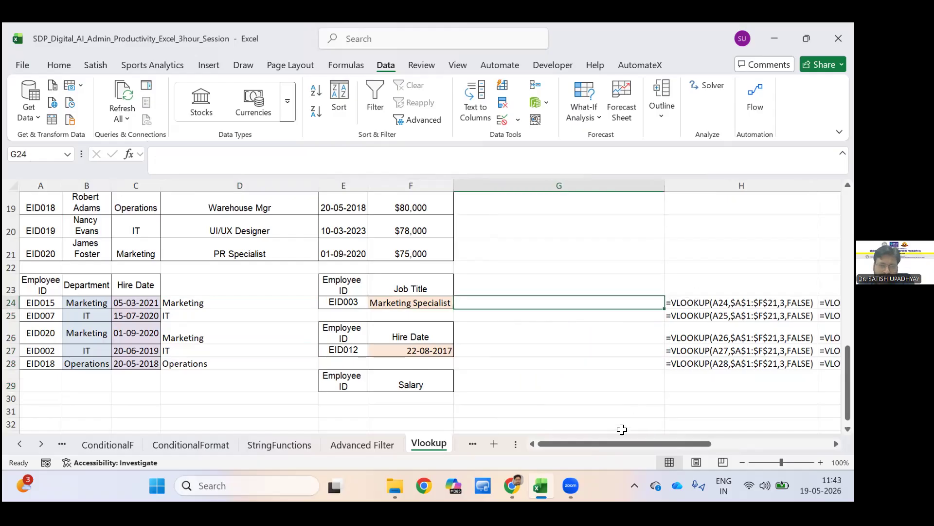
{"action": "type", "text": "=XLOO"}
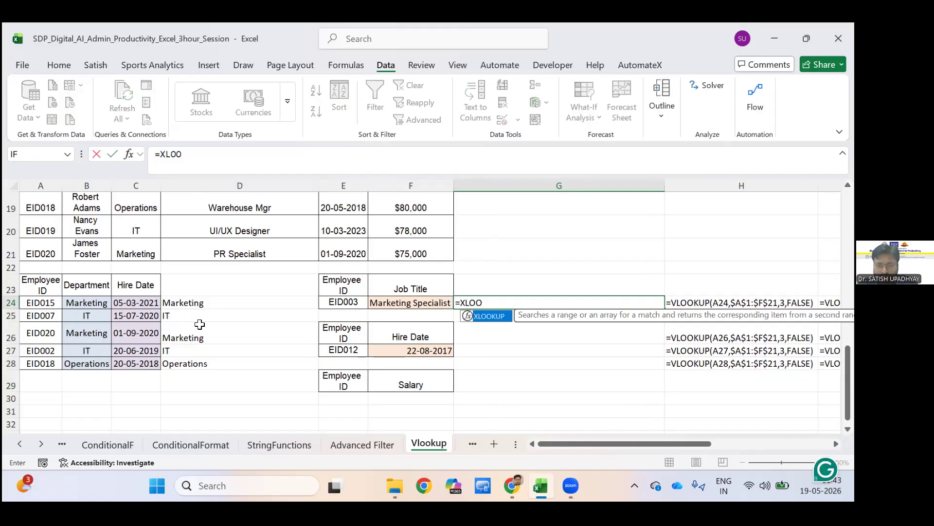
{"action": "key", "text": "Tab"}
{"action": "scroll", "coordinate": [199, 325], "scroll_direction": "right", "scroll_amount": 5}
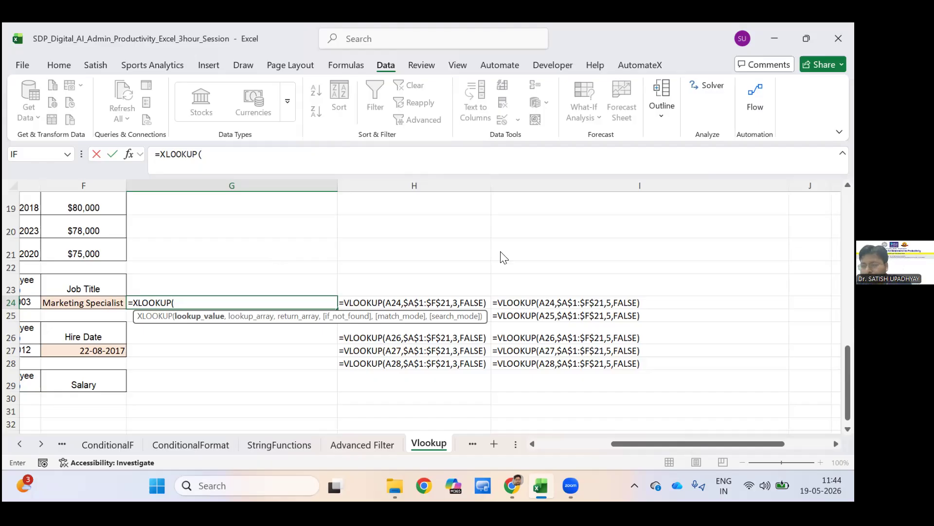
{"action": "left_click", "coordinate": [646, 107]}
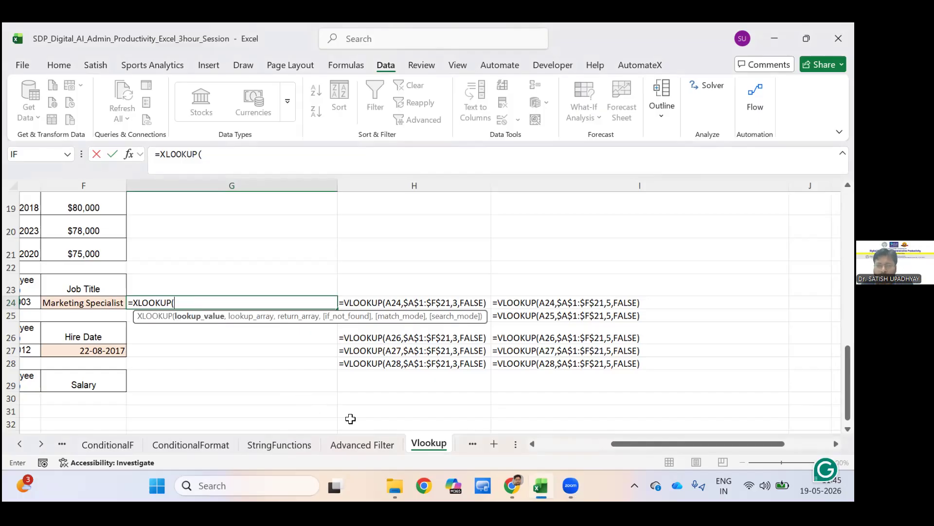
{"action": "key", "text": "BackSpace"}
{"action": "key", "text": "BackSpace"}
{"action": "key", "text": "BackSpace"}
{"action": "key", "text": "BackSpace"}
{"action": "key", "text": "BackSpace"}
{"action": "key", "text": "BackSpace"}
{"action": "key", "text": "BackSpace"}
{"action": "key", "text": "BackSpace"}
{"action": "key", "text": "BackSpace"}
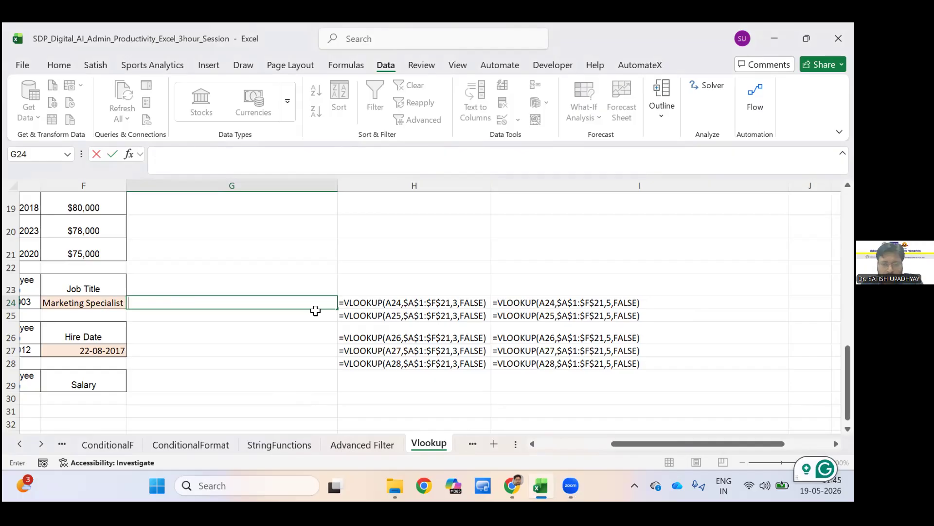
{"action": "key", "text": "Escape"}
Widen columns F to I on the LogicalF sheet equally to about 15.7 so the logical function descriptions fit.
{"action": "key", "text": "ctrl+Page_Down"}
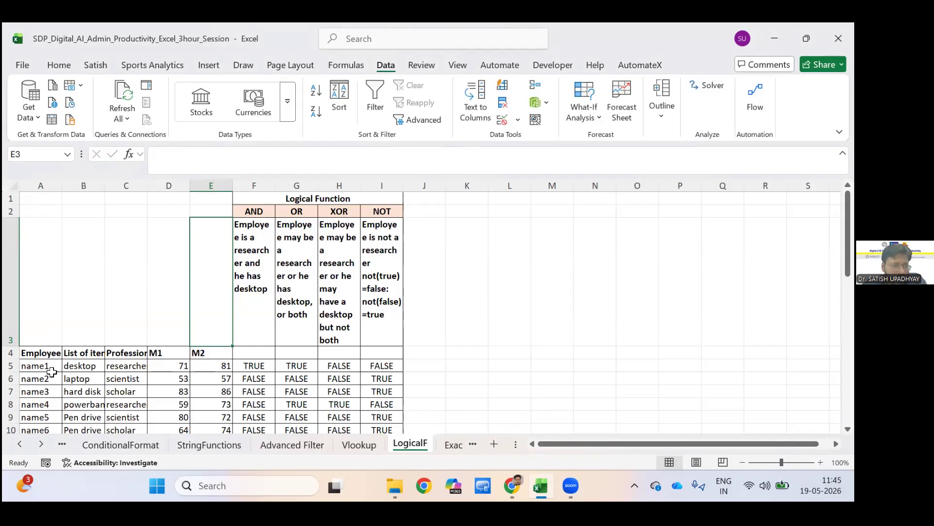
{"action": "scroll", "coordinate": [215, 311], "scroll_direction": "down", "scroll_amount": 1}
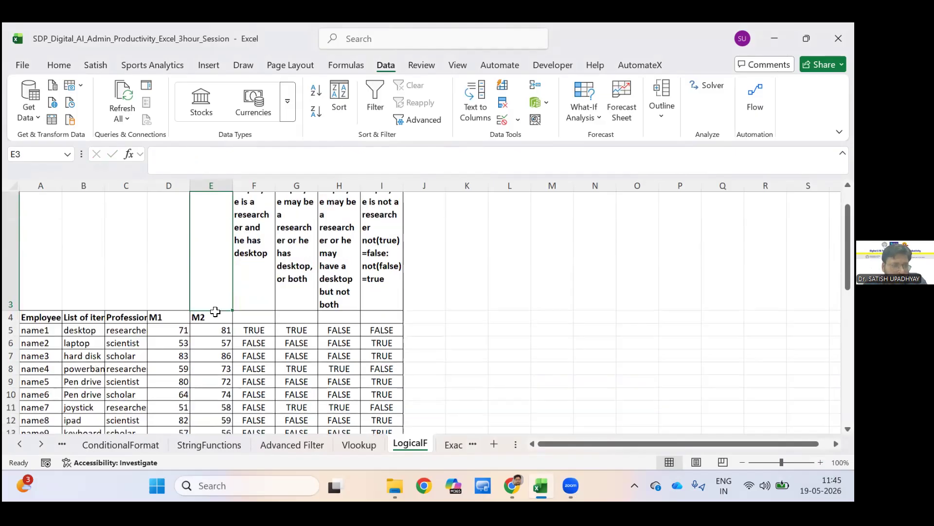
{"action": "scroll", "coordinate": [214, 323], "scroll_direction": "down", "scroll_amount": 8}
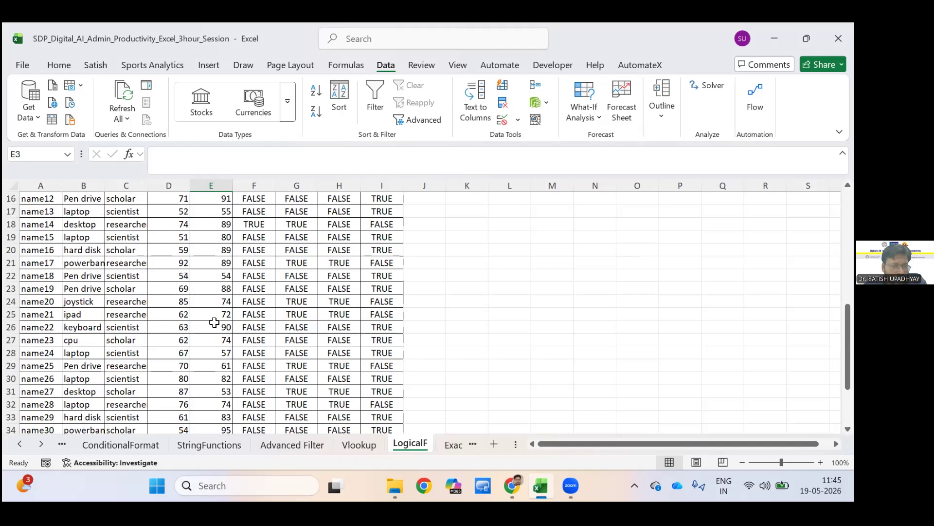
{"action": "scroll", "coordinate": [251, 315], "scroll_direction": "up", "scroll_amount": 8}
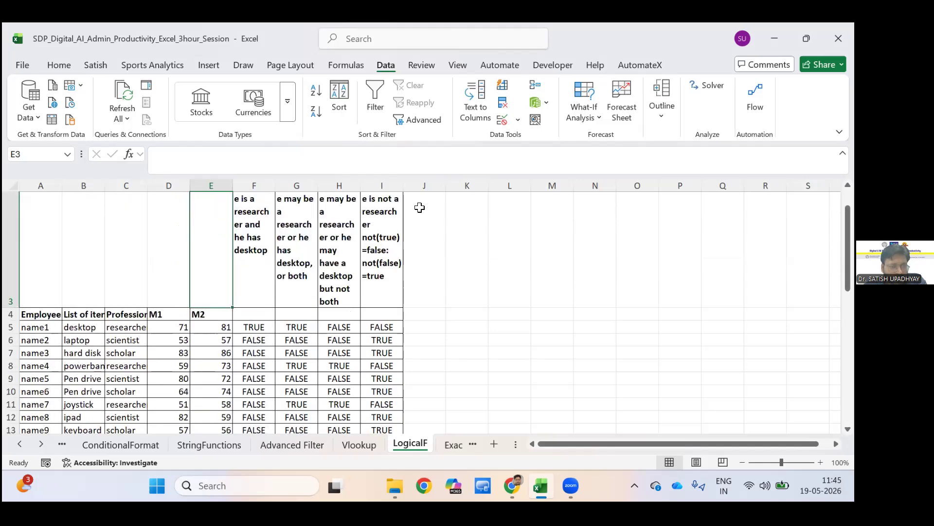
{"action": "scroll", "coordinate": [265, 360], "scroll_direction": "up", "scroll_amount": 2}
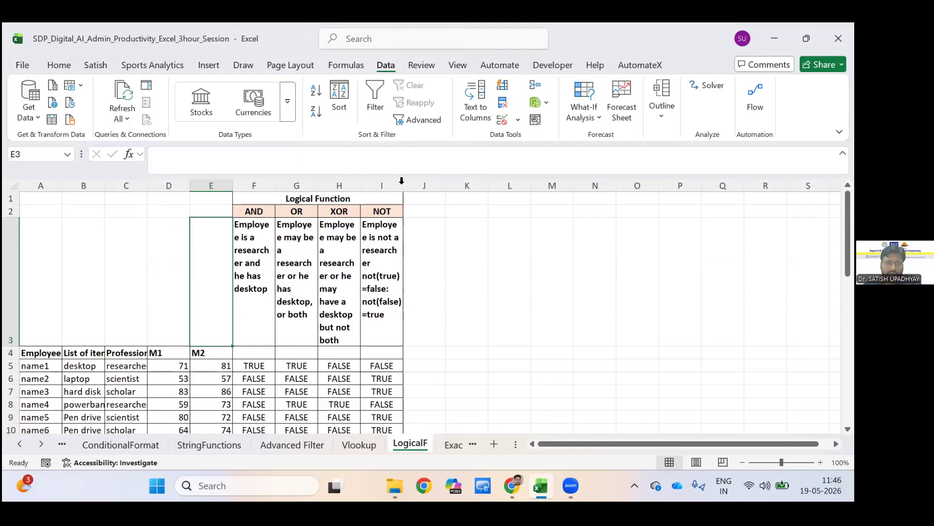
{"action": "left_click_drag", "start_coordinate": [345, 186], "coordinate": [384, 182]}
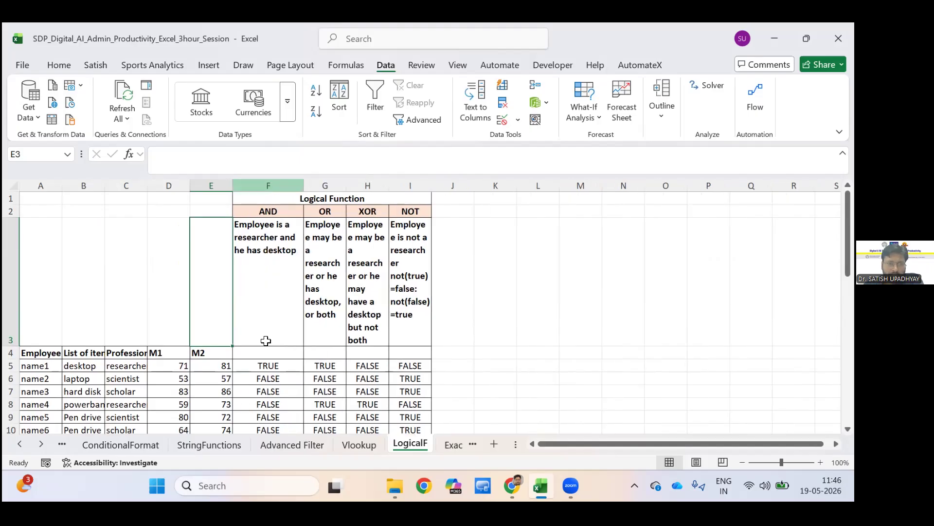
{"action": "left_click_drag", "start_coordinate": [268, 186], "coordinate": [367, 185]}
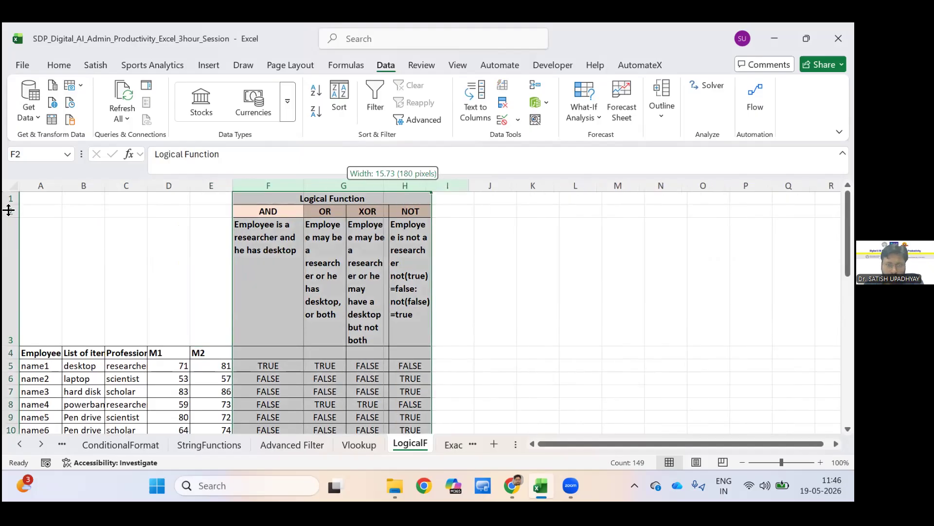
{"action": "scroll", "coordinate": [9, 346], "scroll_direction": "down", "scroll_amount": 1}
{"action": "scroll", "coordinate": [10, 341], "scroll_direction": "up", "scroll_amount": 1}
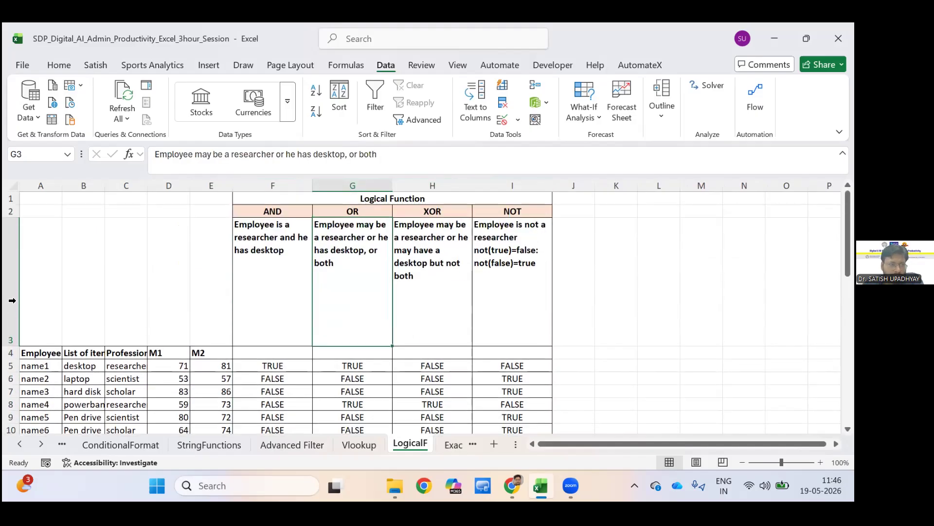
Try resizing the top rows of the LogicalF sheet to one equal height, and undo the change.
{"action": "left_click_drag", "start_coordinate": [11, 199], "coordinate": [11, 391]}
{"action": "left_click_drag", "start_coordinate": [10, 346], "coordinate": [10, 321]}
{"action": "left_click_drag", "start_coordinate": [104, 334], "coordinate": [9, 299]}
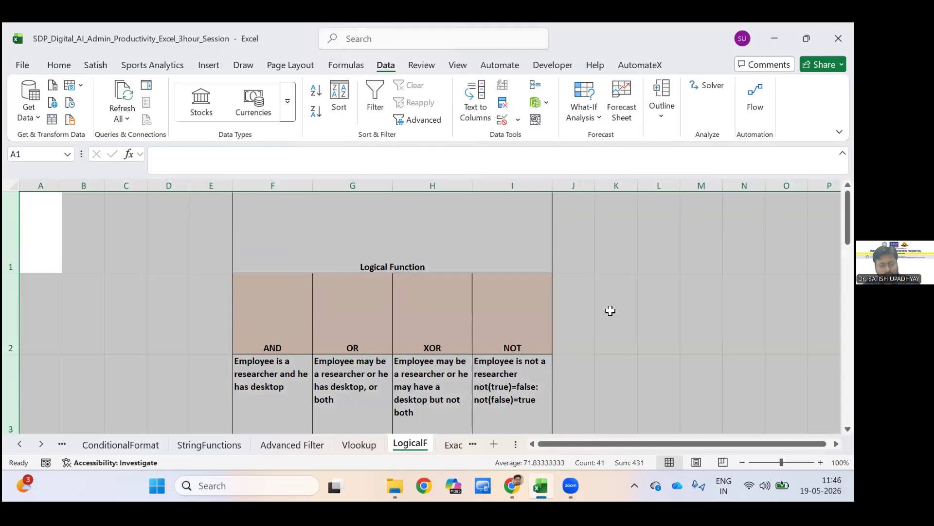
{"action": "key", "text": "ctrl+z"}
{"action": "left_click", "coordinate": [217, 314]}
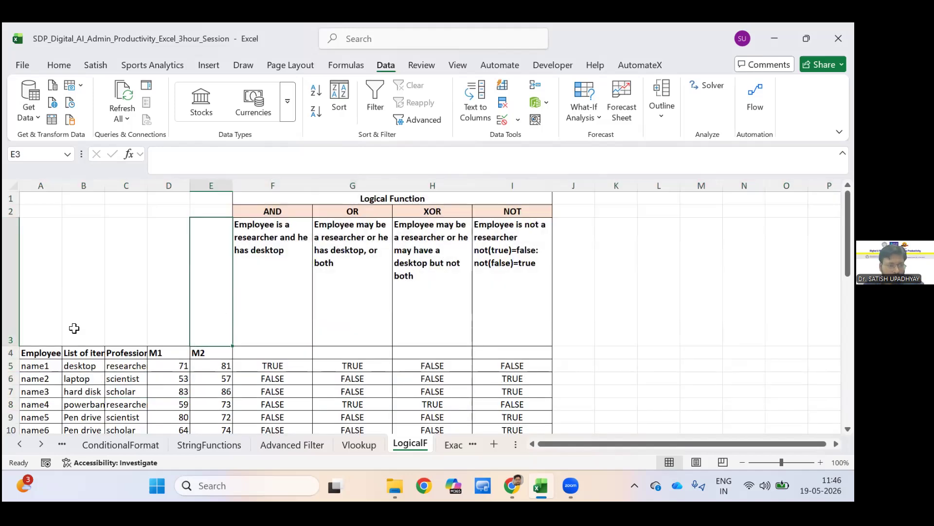
Reduce the height of row 3 to fit the function descriptions closely, and go through the column headings in row 4.
{"action": "left_click_drag", "start_coordinate": [91, 310], "coordinate": [110, 310]}
{"action": "left_click", "coordinate": [120, 312]}
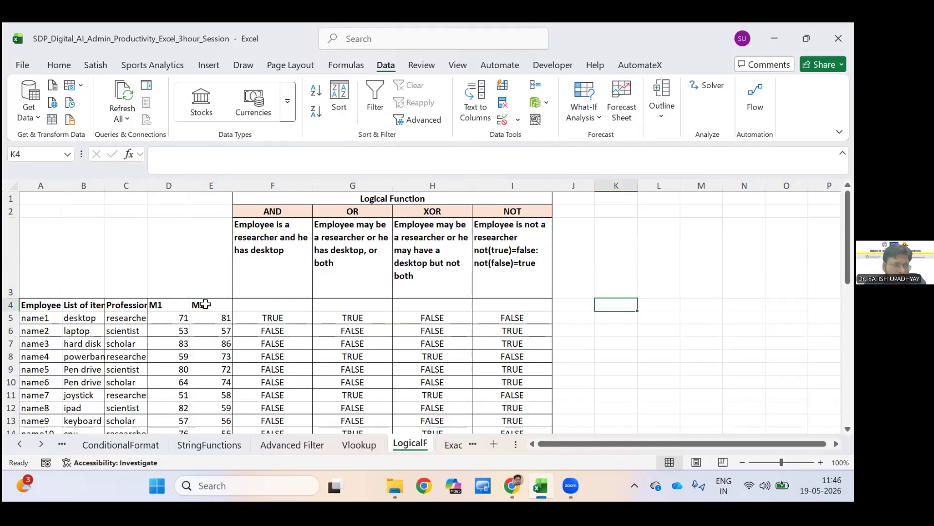
{"action": "left_click", "coordinate": [84, 305]}
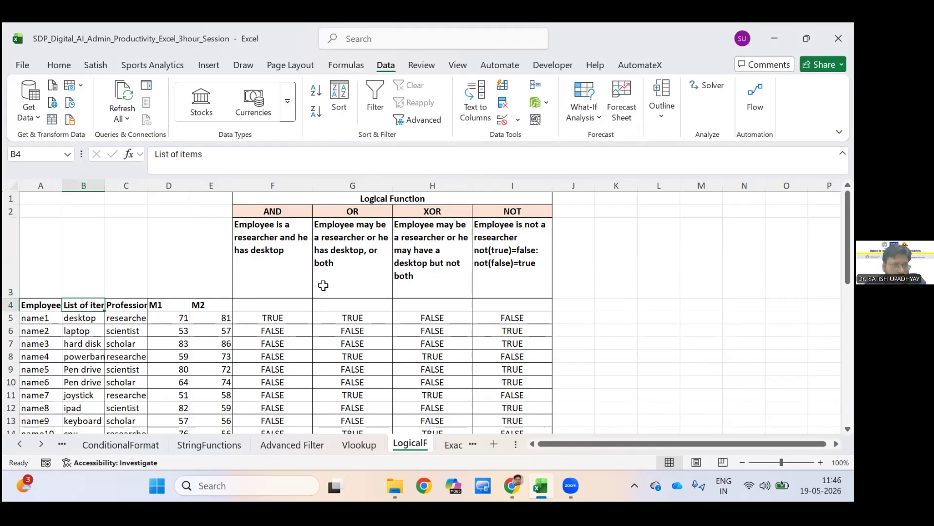
{"action": "key", "text": "Right"}
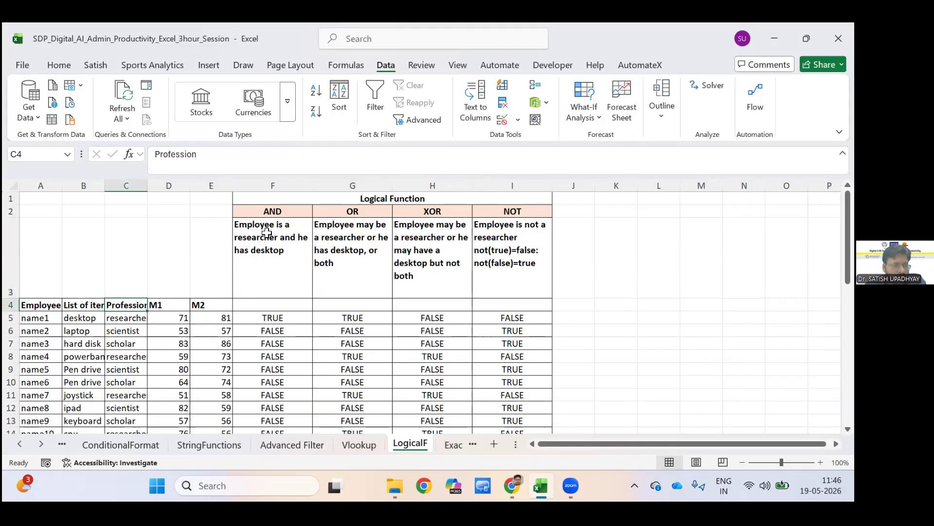
{"action": "key", "text": "Right"}
{"action": "key", "text": "Right"}
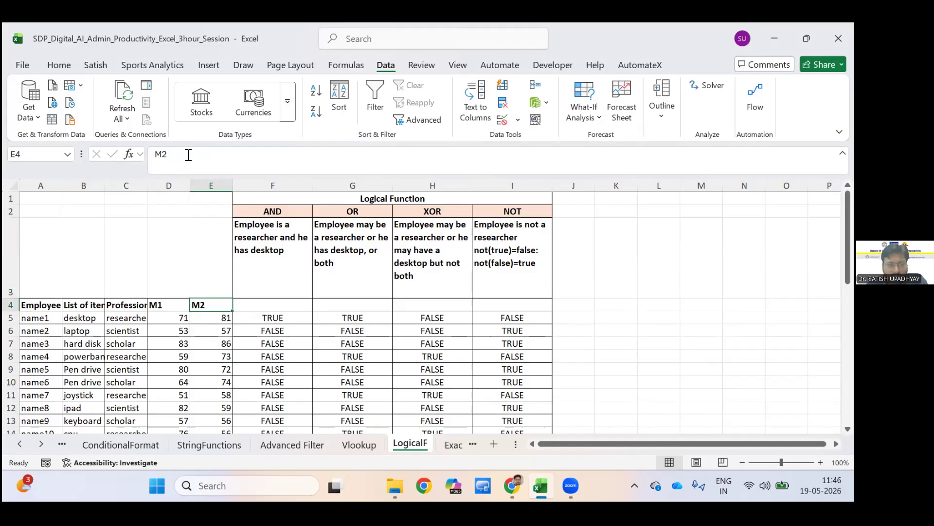
Clear cell F5 and begin a new AND formula there with B5="desktop" as its first condition.
{"action": "key", "text": "Down"}
{"action": "key", "text": "Right"}
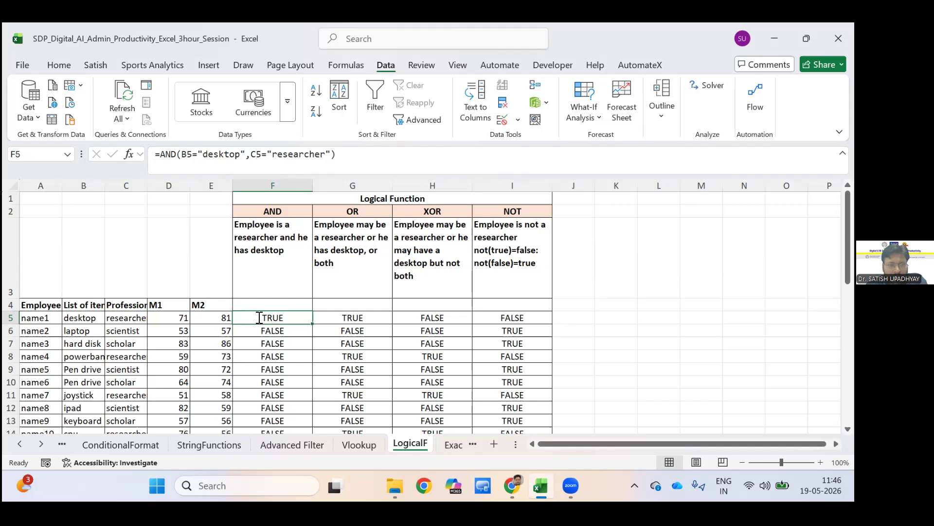
{"action": "key", "text": "Delete"}
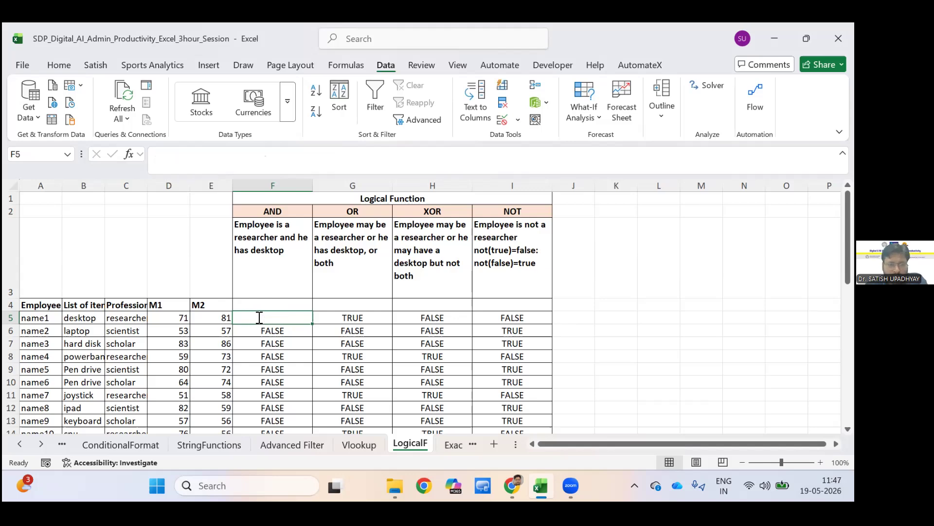
{"action": "type", "text": "=AND"}
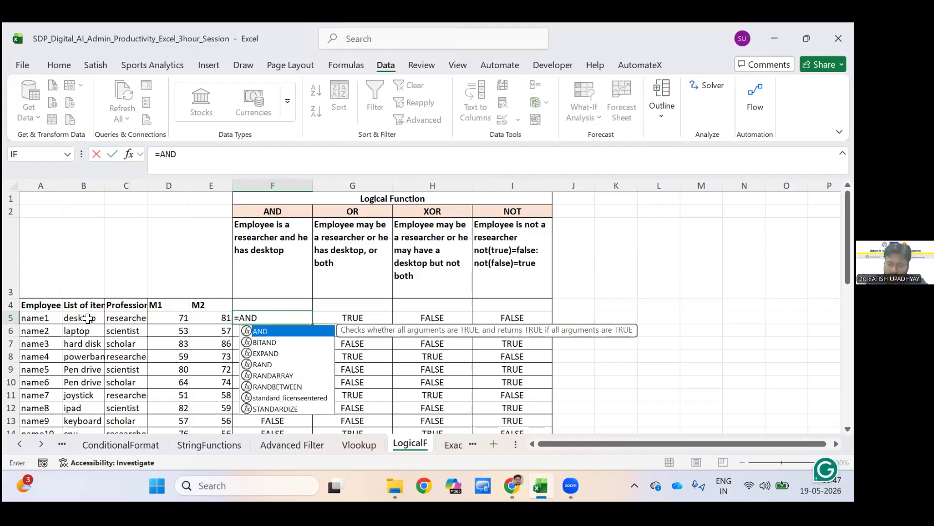
{"action": "key", "text": "Tab"}
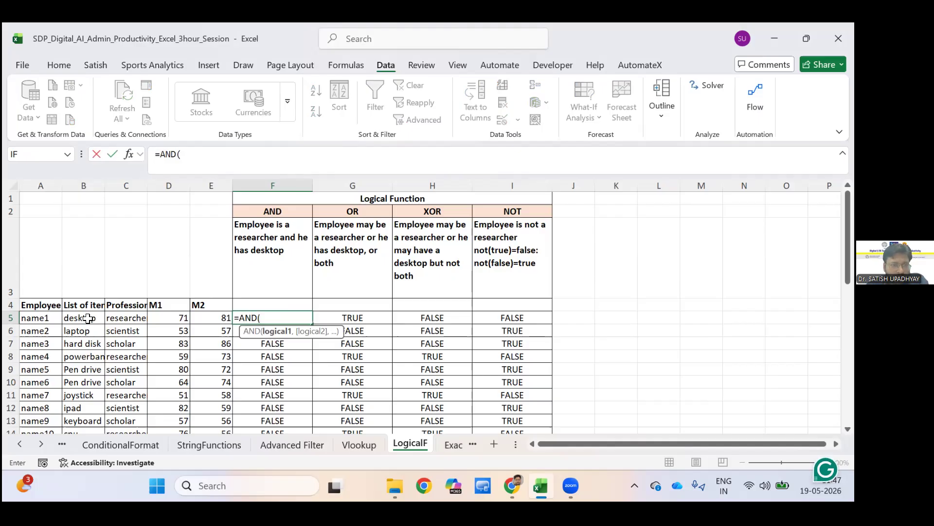
{"action": "left_click", "coordinate": [89, 318]}
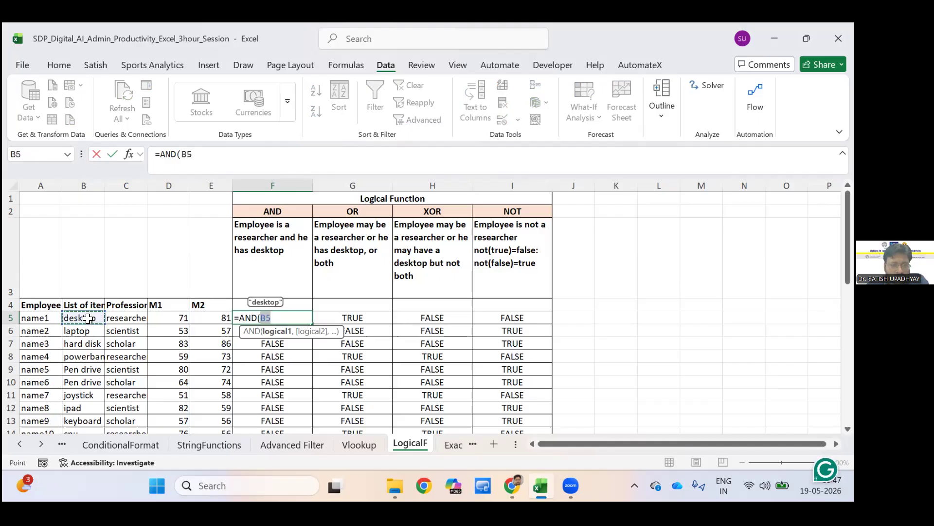
{"action": "type", "text": "="}
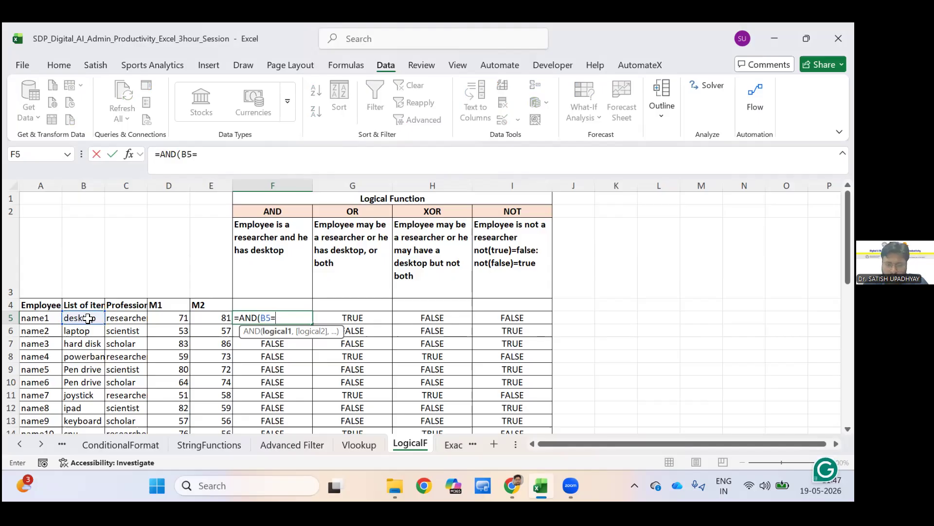
{"action": "type", "text": "\"desktop"}
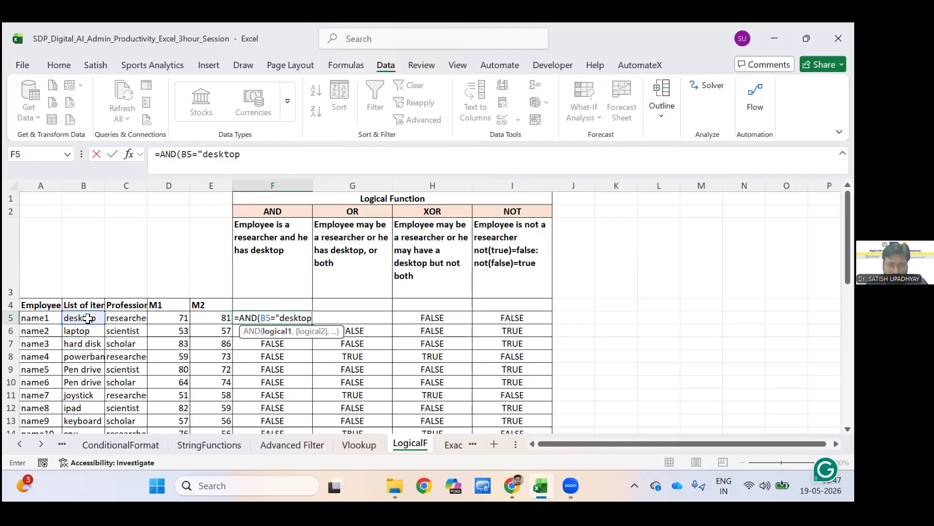
{"action": "type", "text": ",,"}
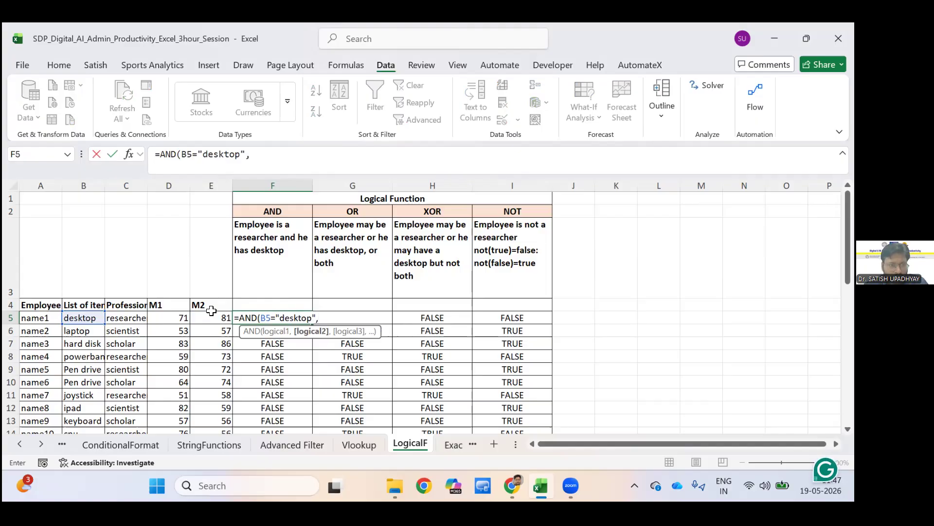
Add C5="researcher" as the second condition and complete the AND formula in F5.
{"action": "key", "text": "Left"}
{"action": "key", "text": "Left"}
{"action": "key", "text": "Left"}
{"action": "type", "text": "="}
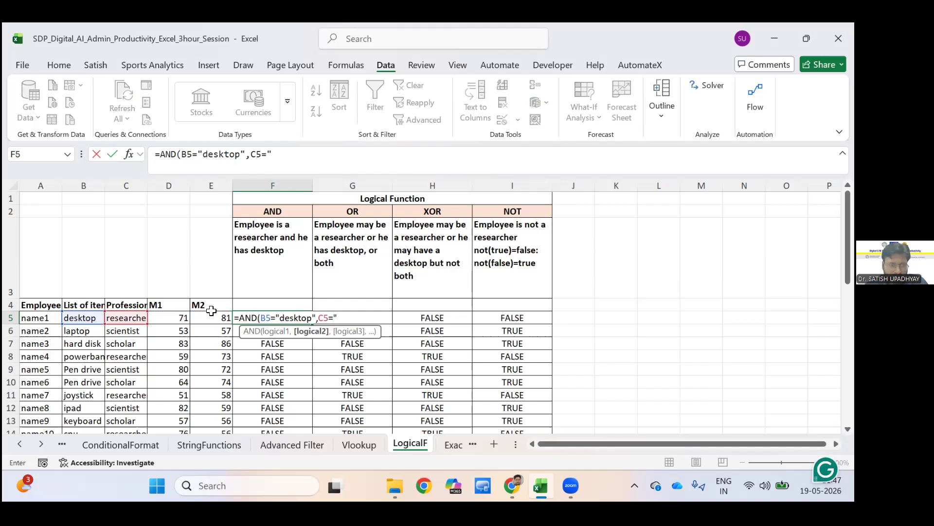
{"action": "type", "text": "\"rese"}
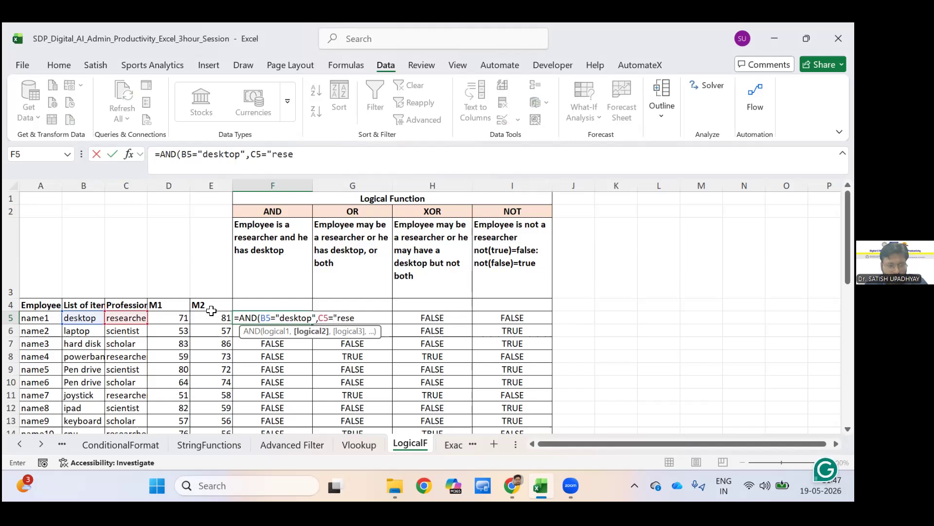
{"action": "type", "text": "archer\""}
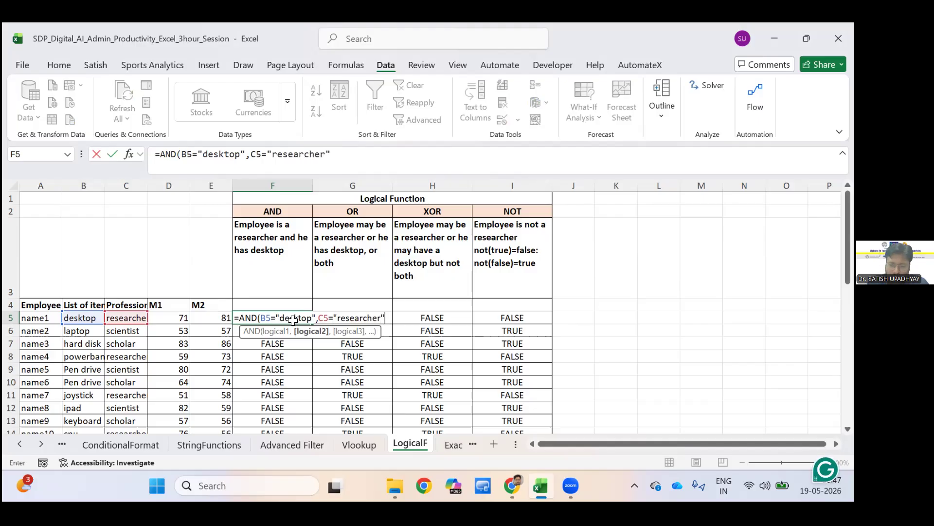
{"action": "type", "text": ")"}
{"action": "key", "text": "Return"}
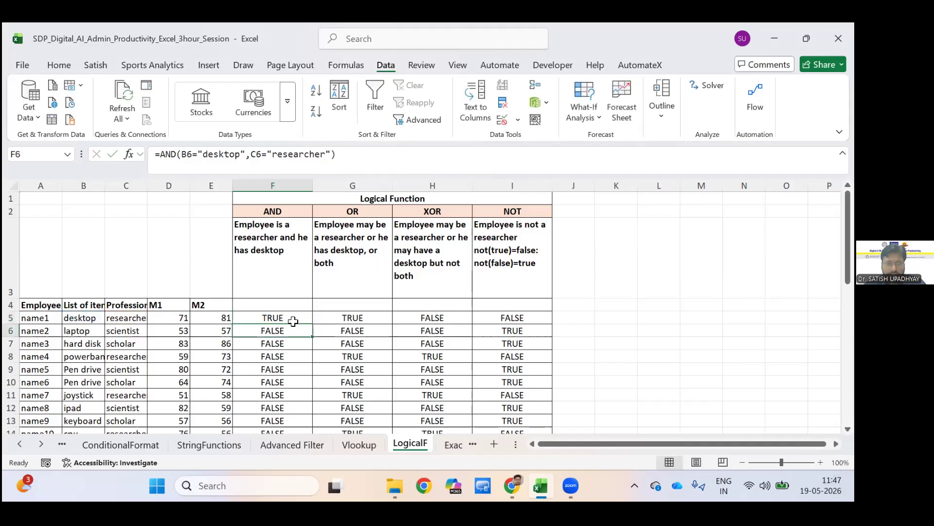
Clear the AND formula from F5 and view the AND function's arguments dialog without entering any conditions.
{"action": "left_click", "coordinate": [293, 322]}
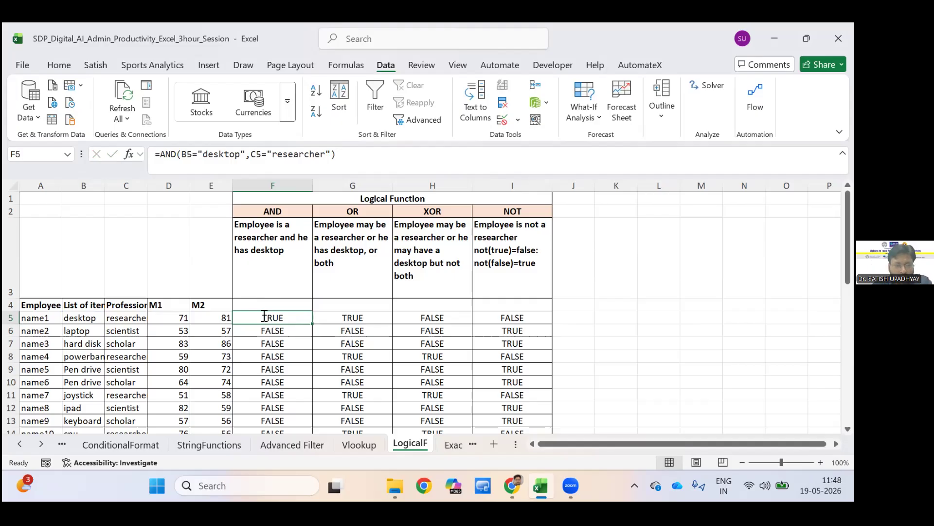
{"action": "key", "text": "Delete"}
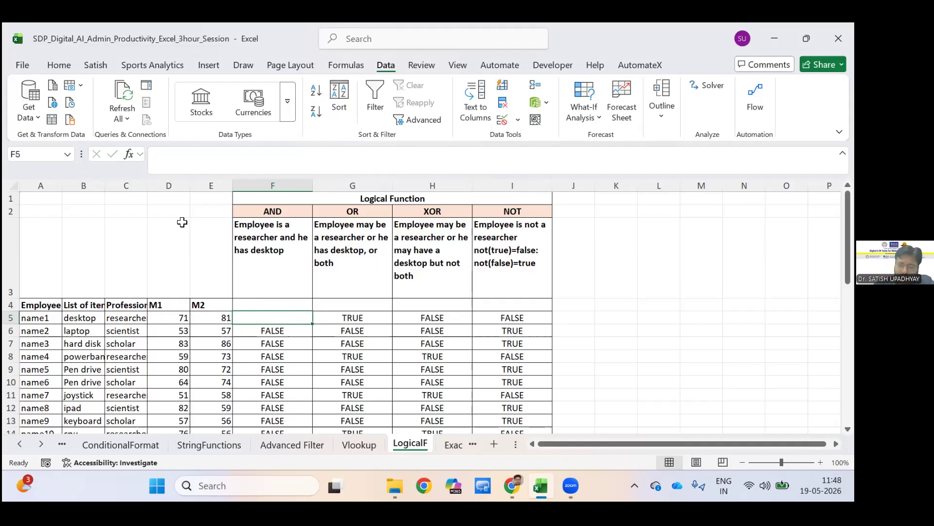
{"action": "type", "text": "="}
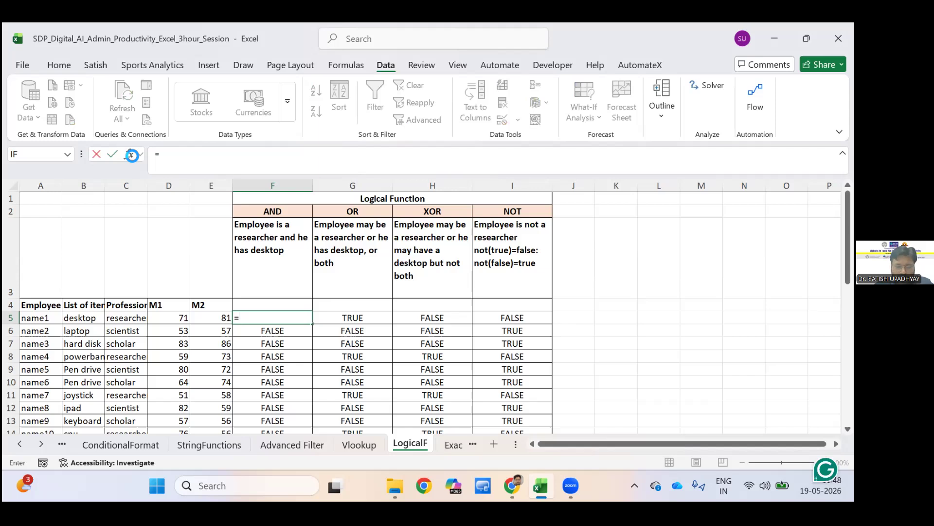
{"action": "type", "text": "and"}
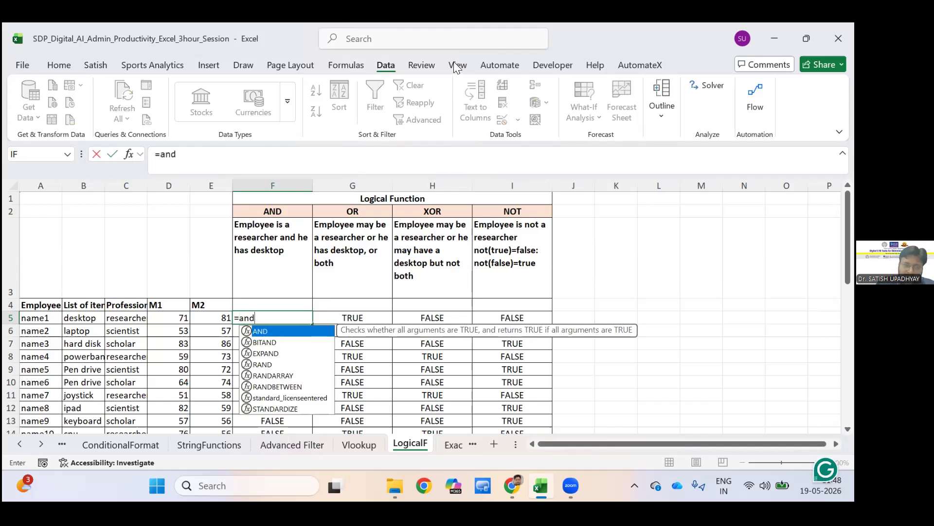
{"action": "type", "text": "("}
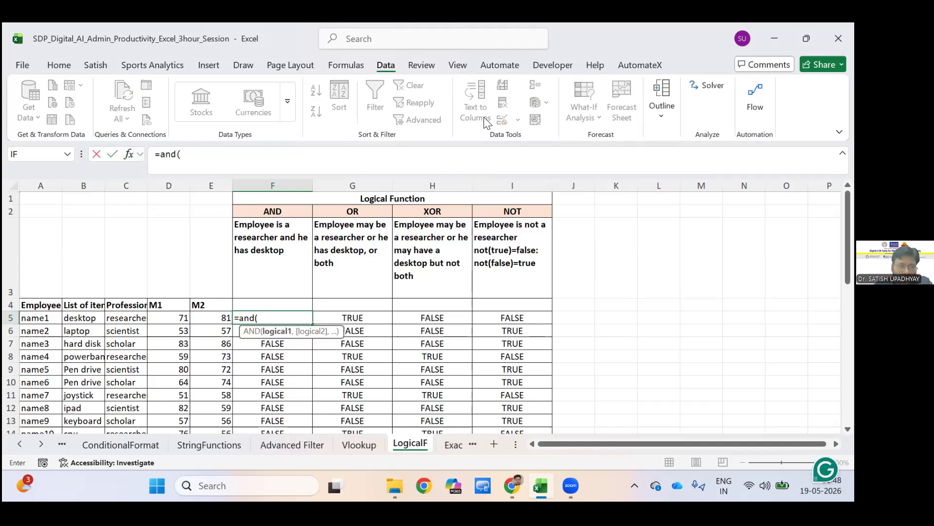
{"action": "left_click", "coordinate": [510, 160]}
{"action": "key", "text": "ctrl+a"}
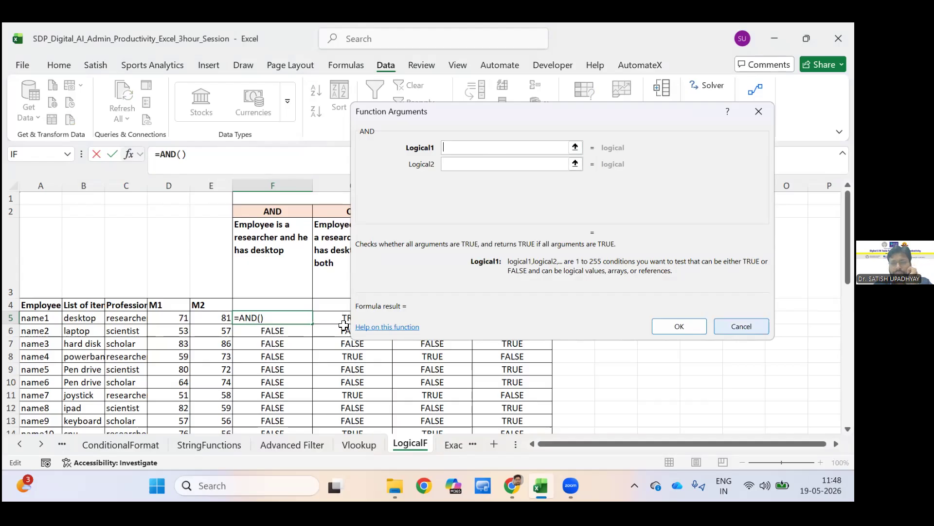
{"action": "key", "text": "Escape"}
Examine the existing OR, XOR and NOT formulas in row 5 of the LogicalF sheet.
{"action": "key", "text": "Right"}
{"action": "key", "text": "Down"}
{"action": "key", "text": "Down"}
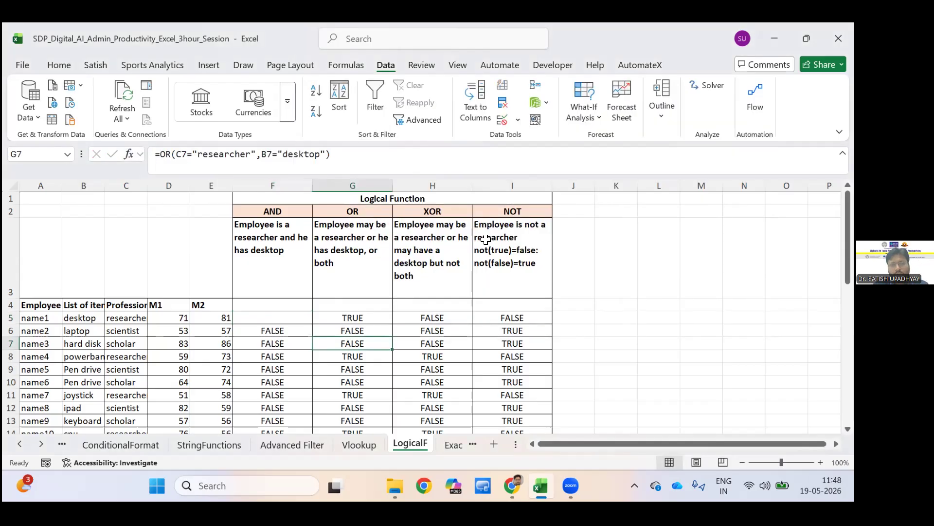
{"action": "key", "text": "Up"}
{"action": "key", "text": "Up"}
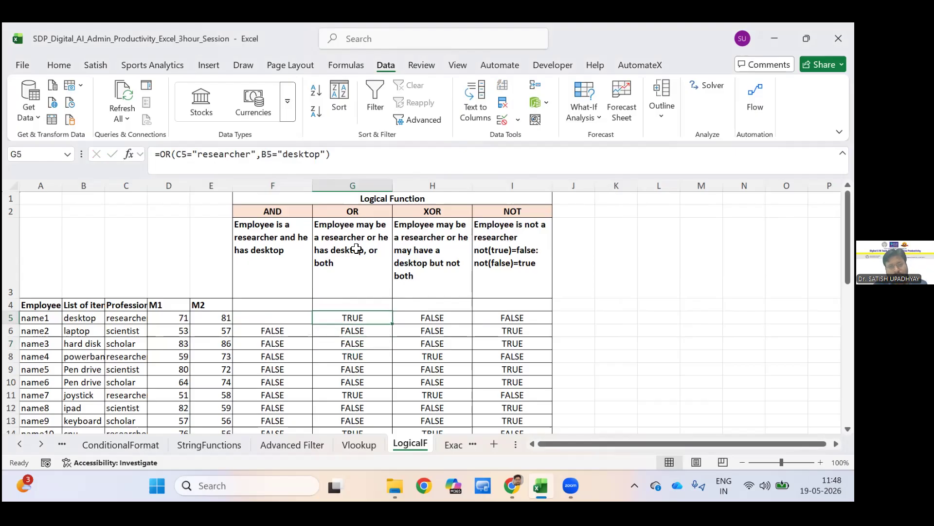
{"action": "key", "text": "Right"}
{"action": "key", "text": "Right"}
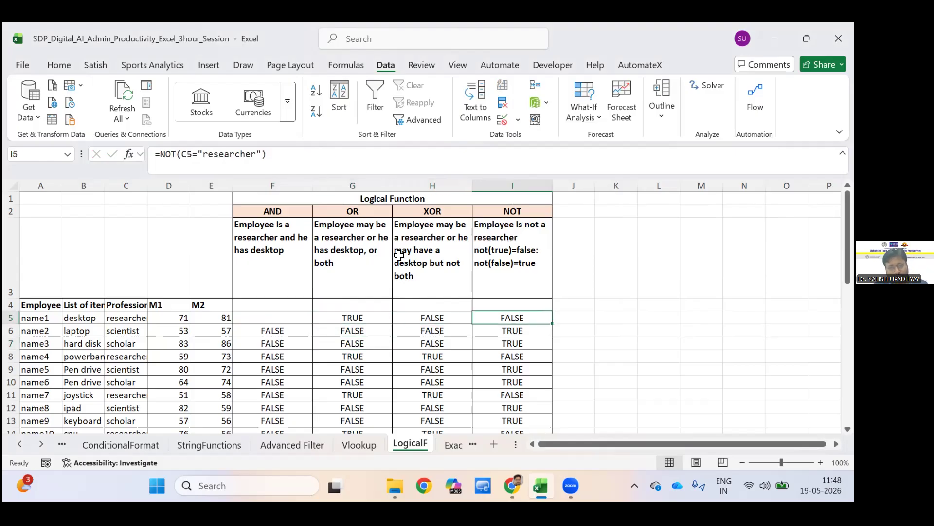
Read the descriptions of AND, OR, XOR and NOT in cells F3 to I3.
{"action": "left_click", "coordinate": [457, 264]}
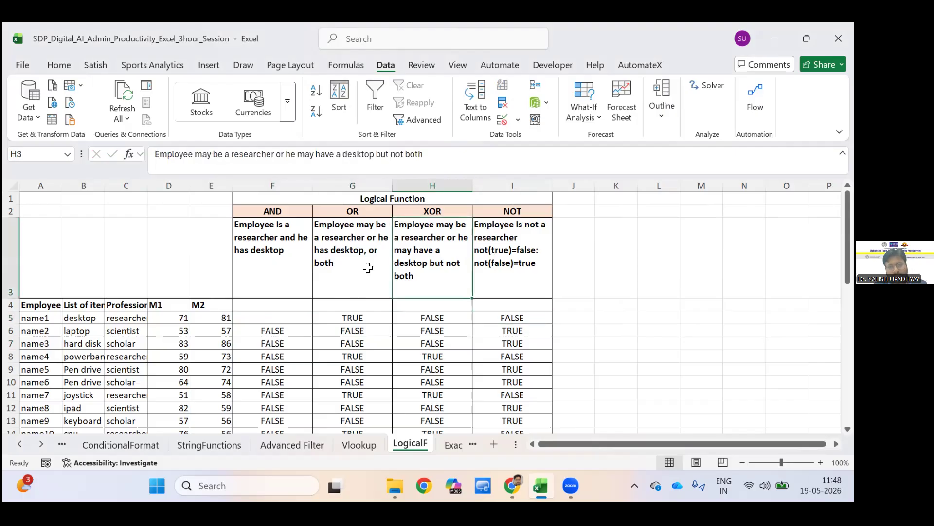
{"action": "key", "text": "shift+Right"}
{"action": "key", "text": "Left"}
{"action": "left_click", "coordinate": [286, 269]}
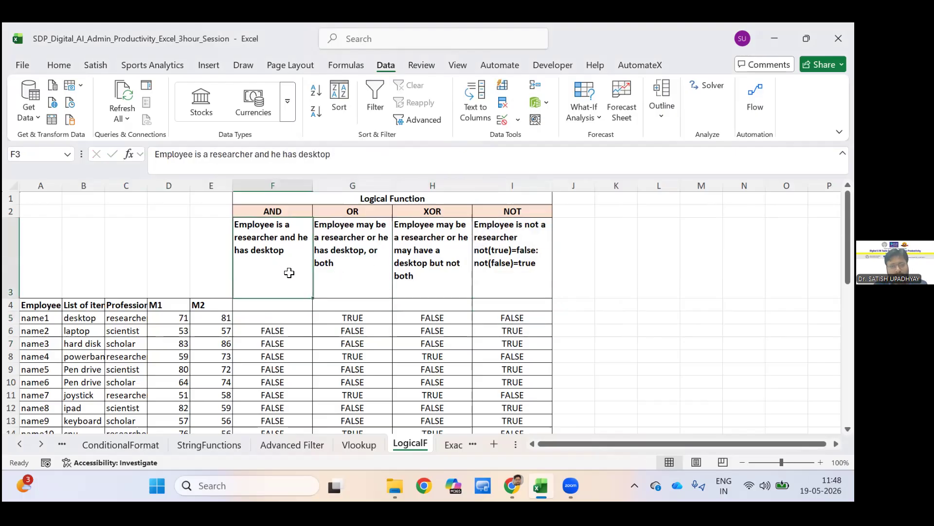
{"action": "key", "text": "Right"}
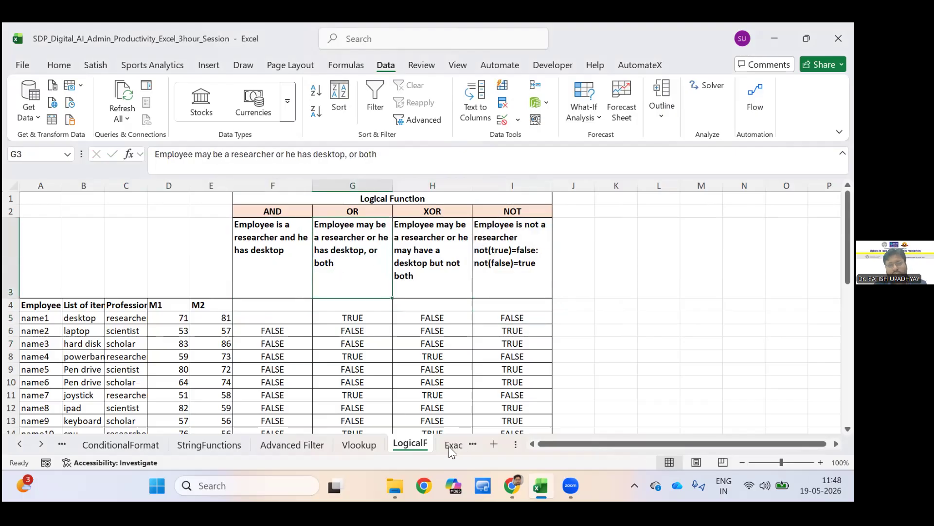
{"action": "key", "text": "Right"}
{"action": "key", "text": "Right"}
{"action": "key", "text": "Left"}
{"action": "key", "text": "Left"}
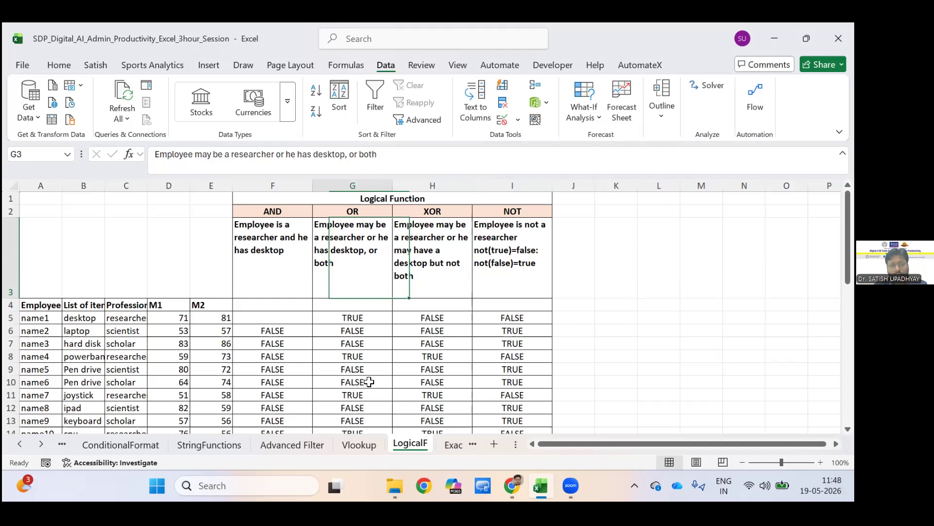
{"action": "key", "text": "Left"}
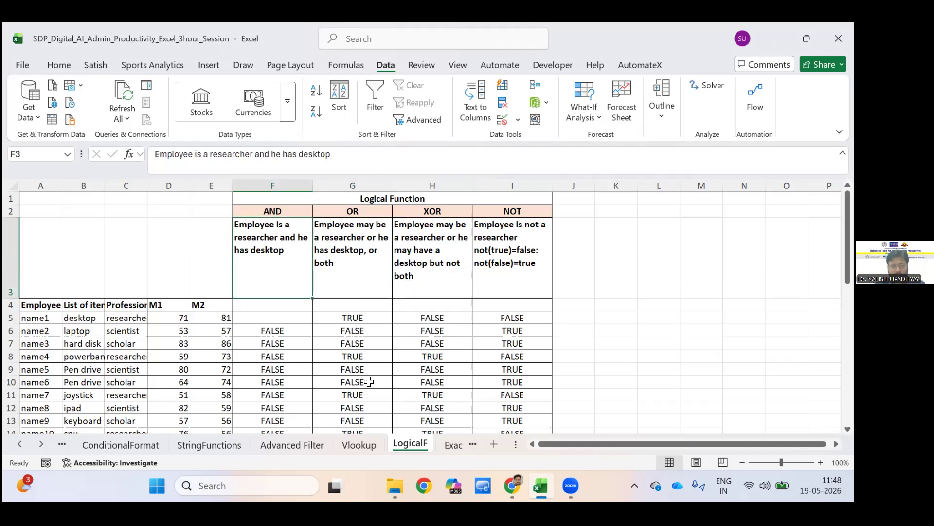
On the Exact sheet, autofit columns A to E and widen the IF and Exact columns a bit further.
{"action": "key", "text": "ctrl+Page_Down"}
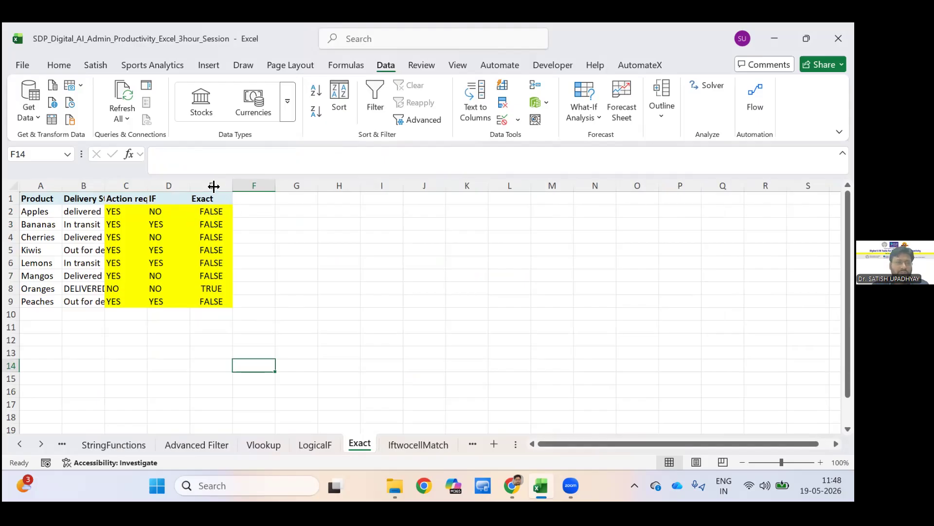
{"action": "left_click_drag", "start_coordinate": [41, 185], "coordinate": [281, 184]}
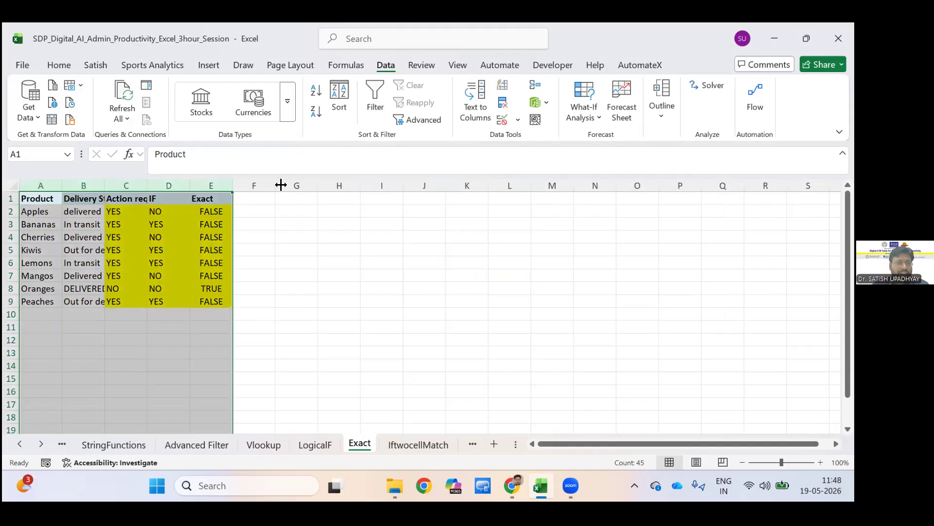
{"action": "key", "text": "alt+h"}
{"action": "key", "text": "o"}
{"action": "key", "text": "i"}
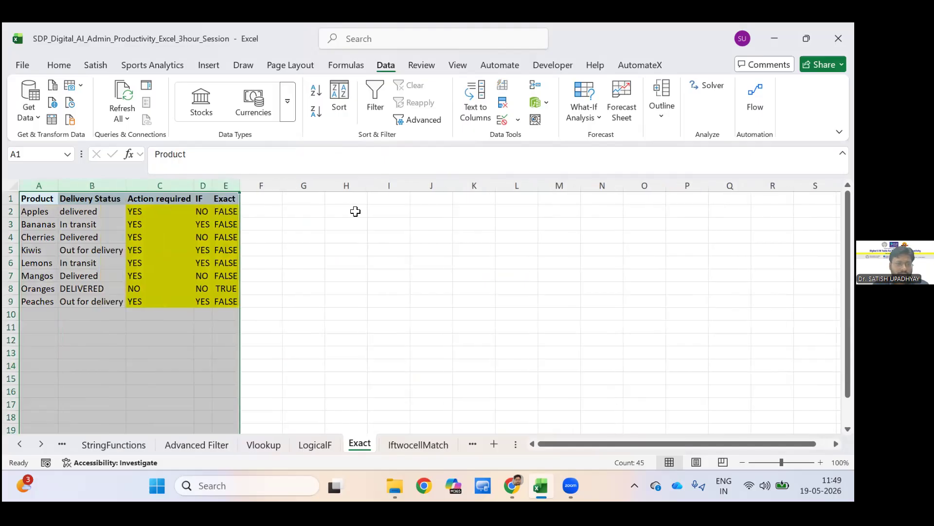
{"action": "left_click", "coordinate": [261, 224]}
{"action": "left_click_drag", "start_coordinate": [212, 186], "coordinate": [282, 186]}
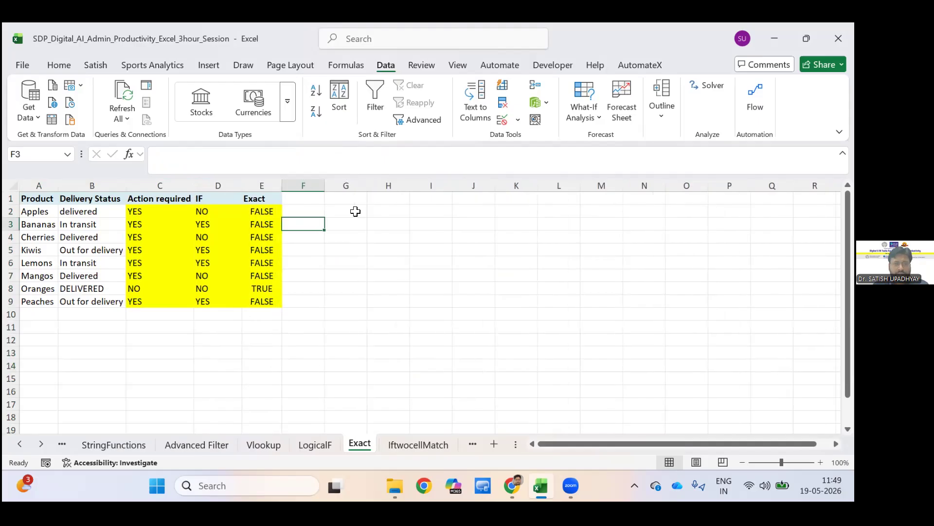
{"action": "left_click", "coordinate": [356, 212]}
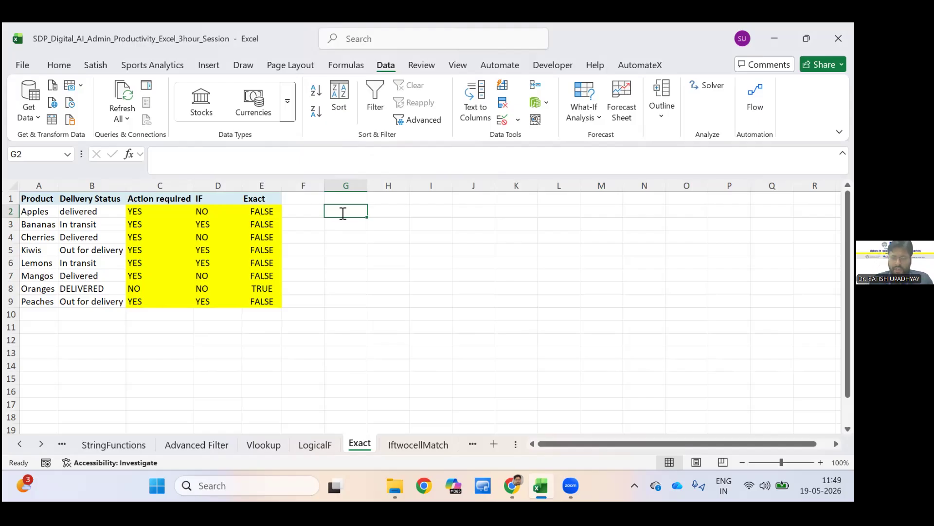
Show the text of the IF formula from D2 in cell G2 with FORMULATEXT and autofit column G.
{"action": "type", "text": "="}
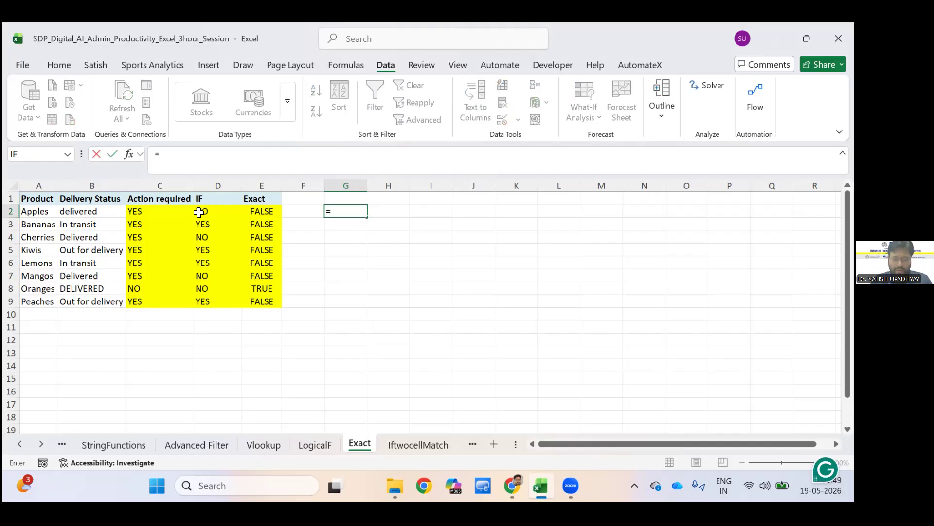
{"action": "type", "text": "formu"}
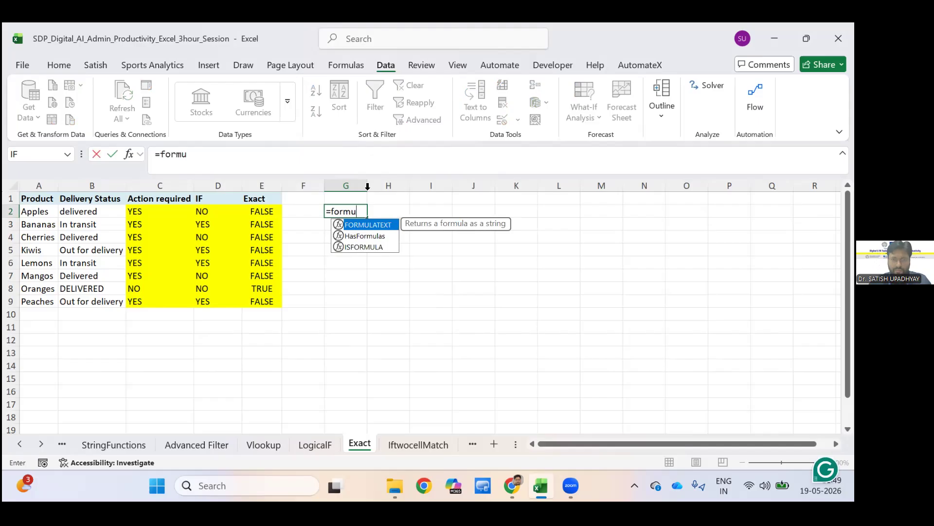
{"action": "key", "text": "Tab"}
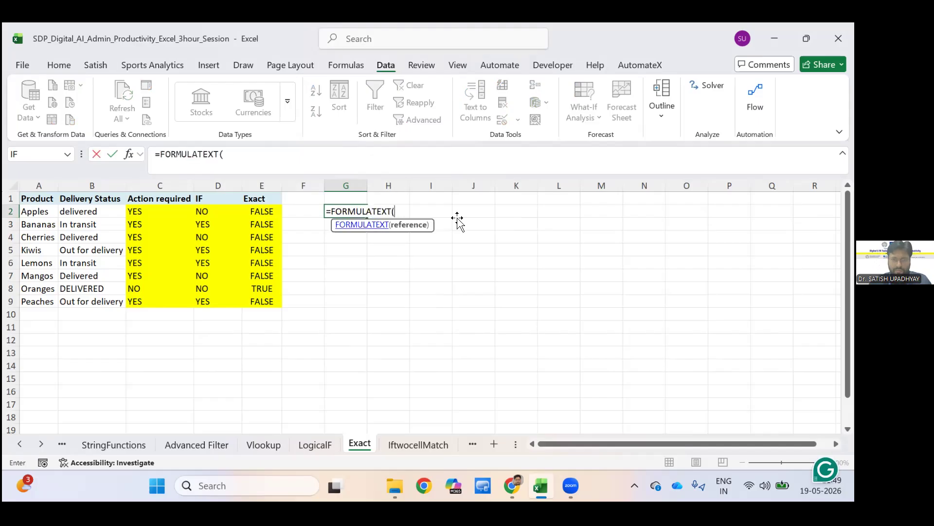
{"action": "key", "text": "Left"}
{"action": "key", "text": "Left"}
{"action": "key", "text": "Left"}
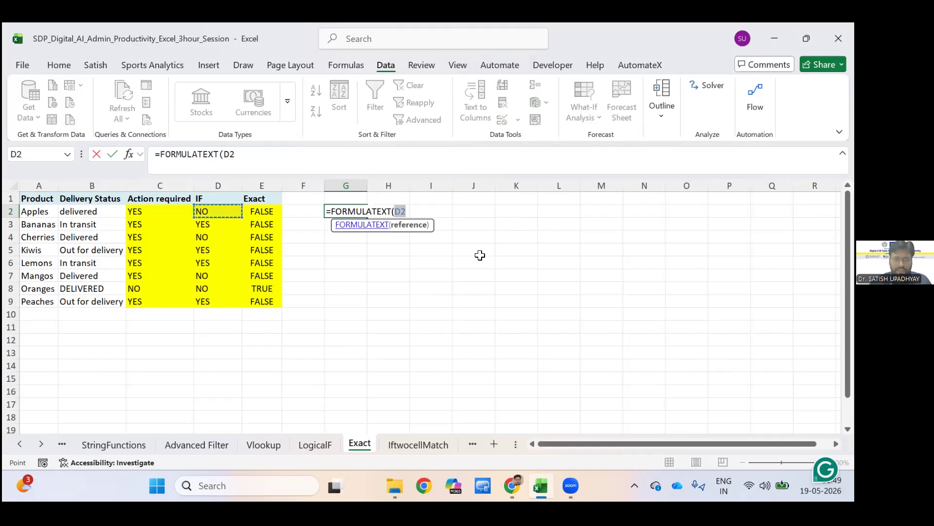
{"action": "key", "text": "Return"}
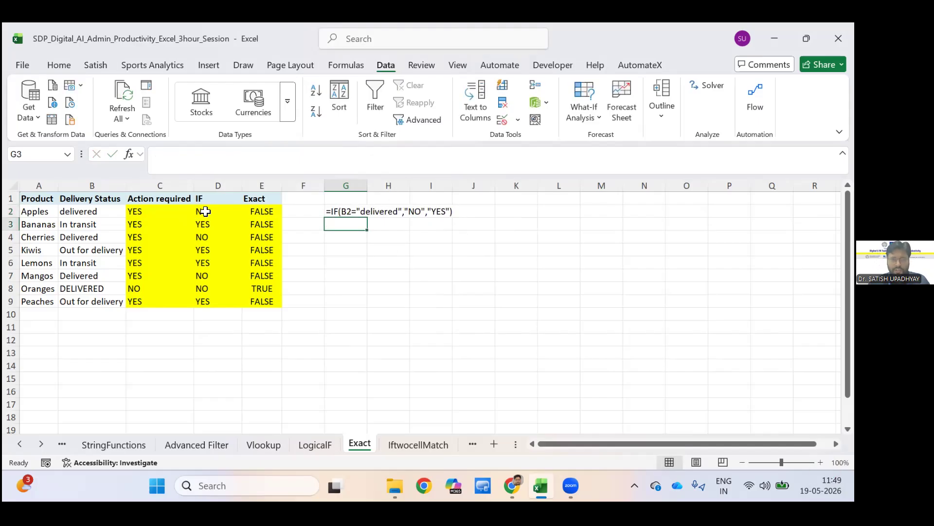
{"action": "double_click", "coordinate": [367, 186]}
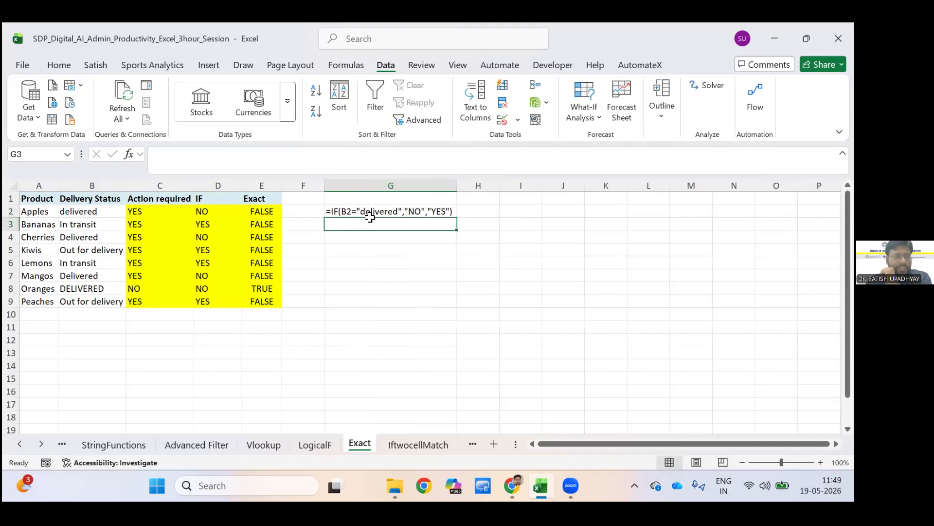
Show the text of the EXACT formula from E2 in cell H2 with FORMULATEXT and widen column H to fit it.
{"action": "left_click", "coordinate": [216, 211]}
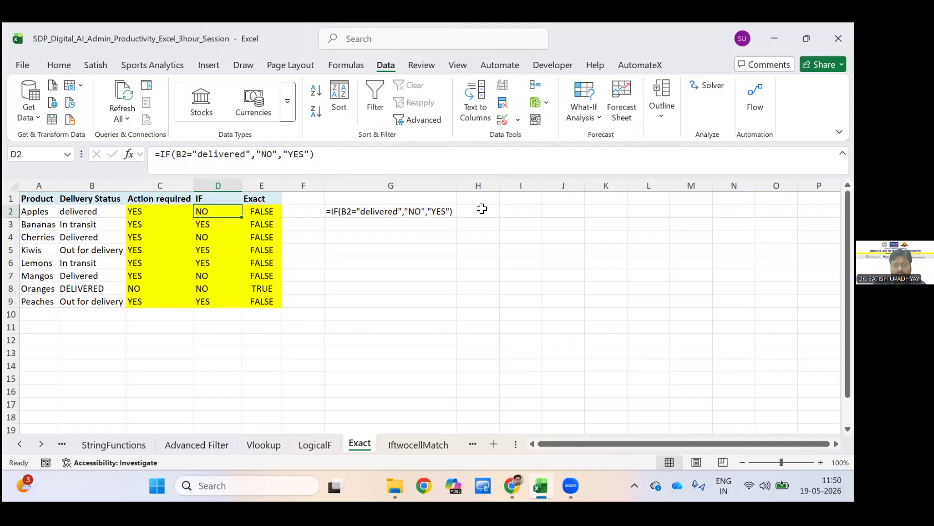
{"action": "key", "text": "Right"}
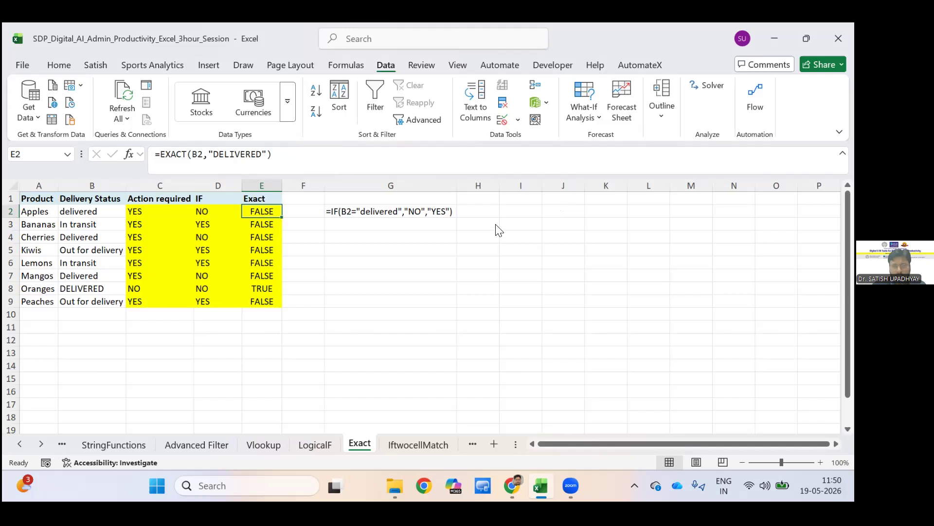
{"action": "left_click", "coordinate": [487, 213]}
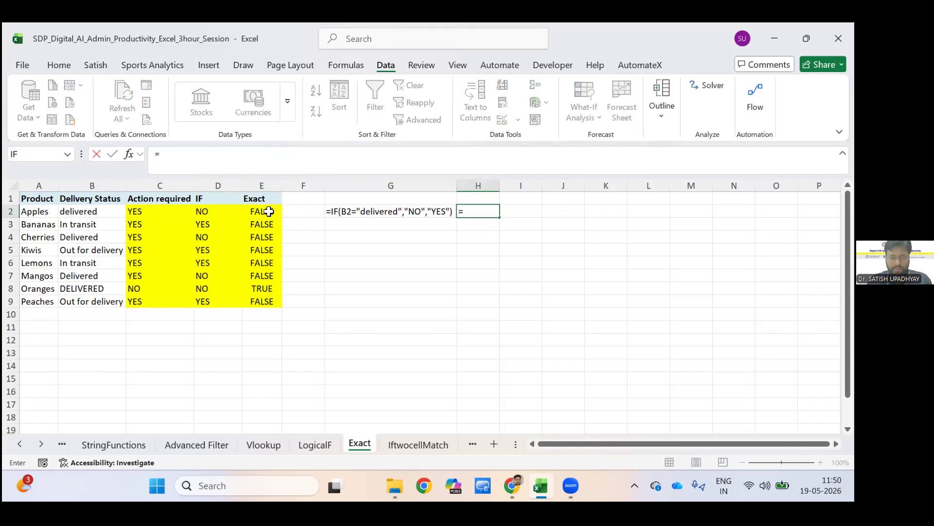
{"action": "type", "text": "=formula"}
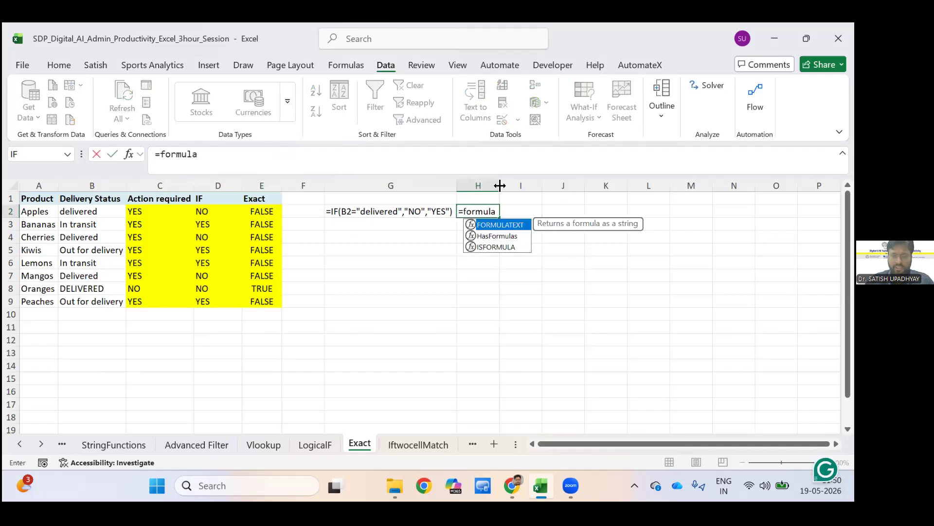
{"action": "key", "text": "Tab"}
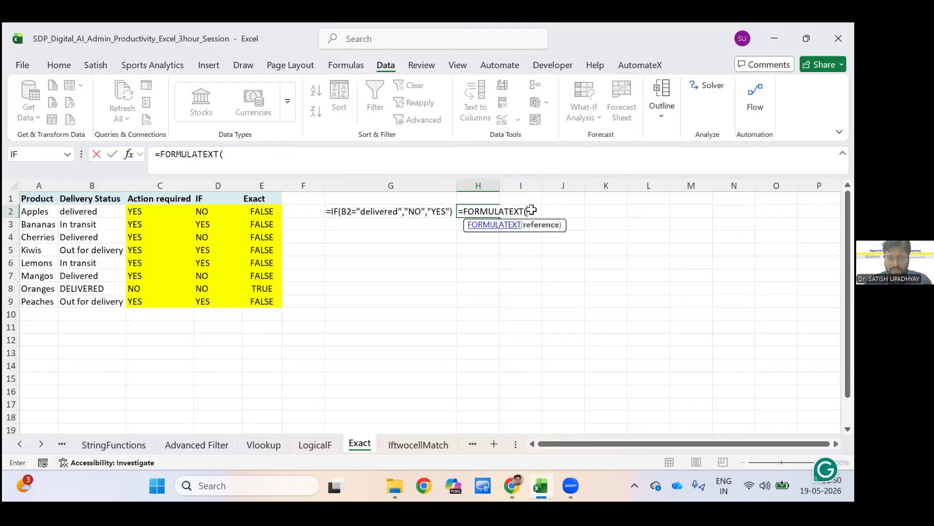
{"action": "key", "text": "Left"}
{"action": "key", "text": "Left"}
{"action": "key", "text": "Left"}
{"action": "key", "text": "Return"}
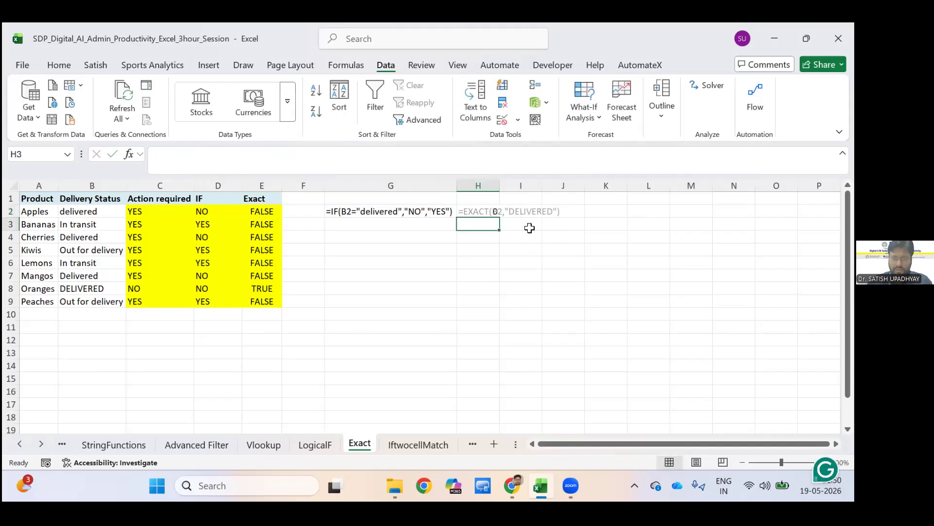
{"action": "left_click_drag", "start_coordinate": [500, 185], "coordinate": [582, 186]}
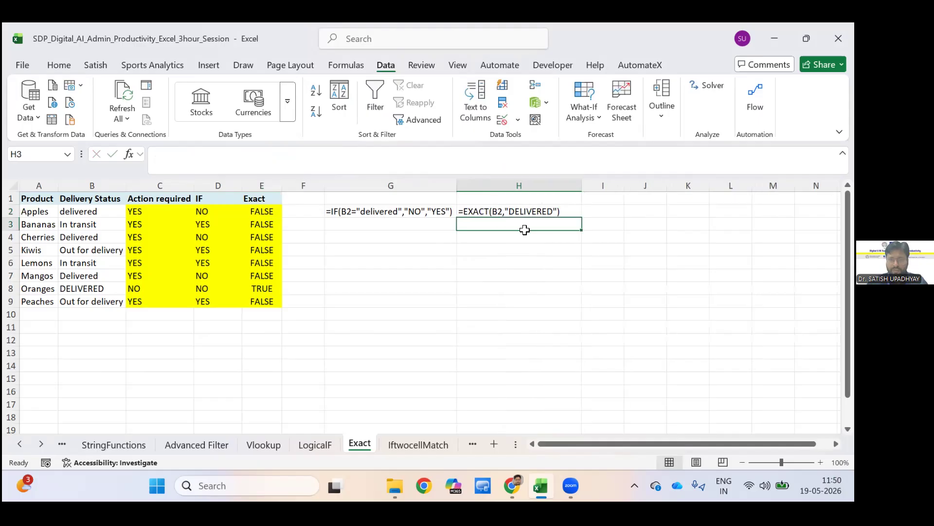
{"action": "left_click", "coordinate": [490, 214]}
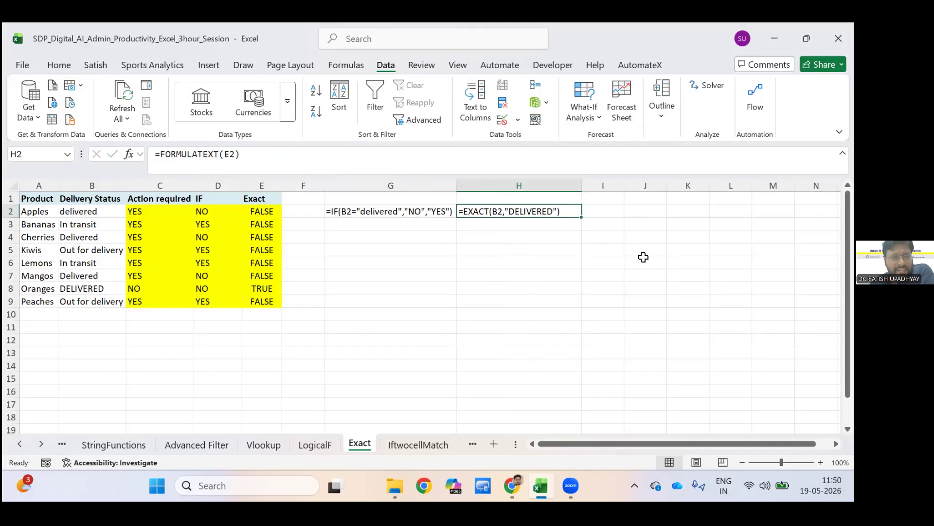
{"action": "key", "text": "Down"}
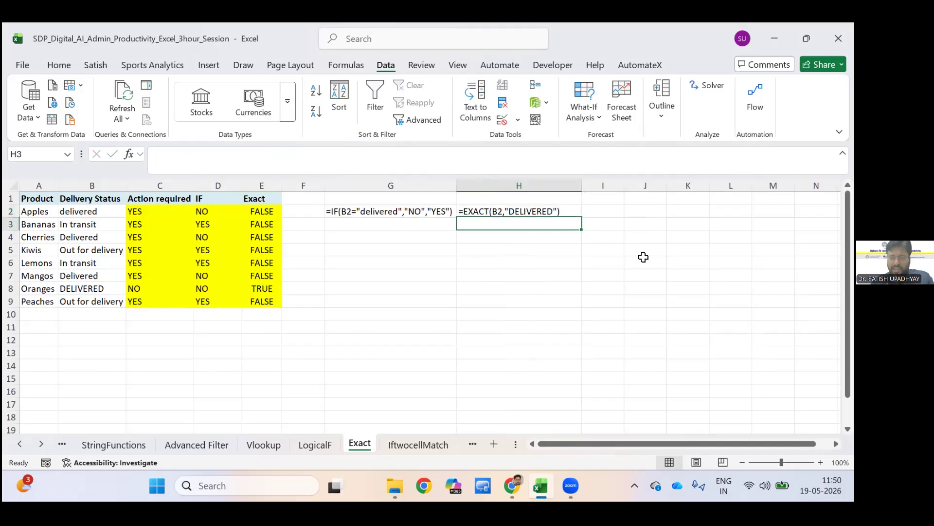
{"action": "type", "text": "=e"}
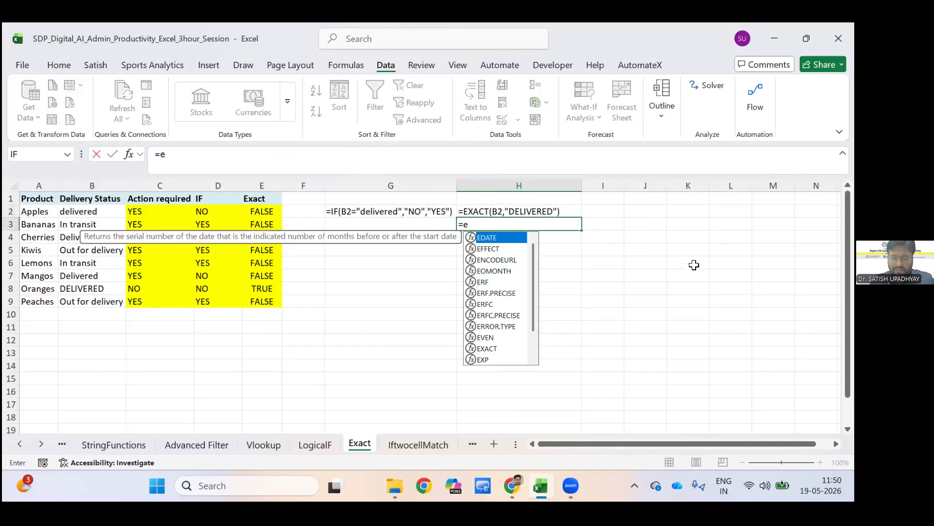
{"action": "type", "text": "xa"}
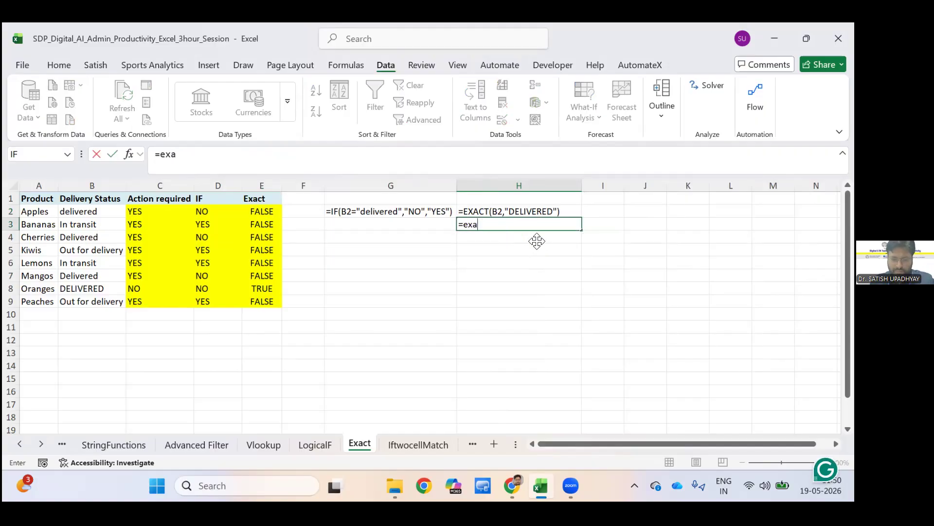
{"action": "type", "text": "ct("}
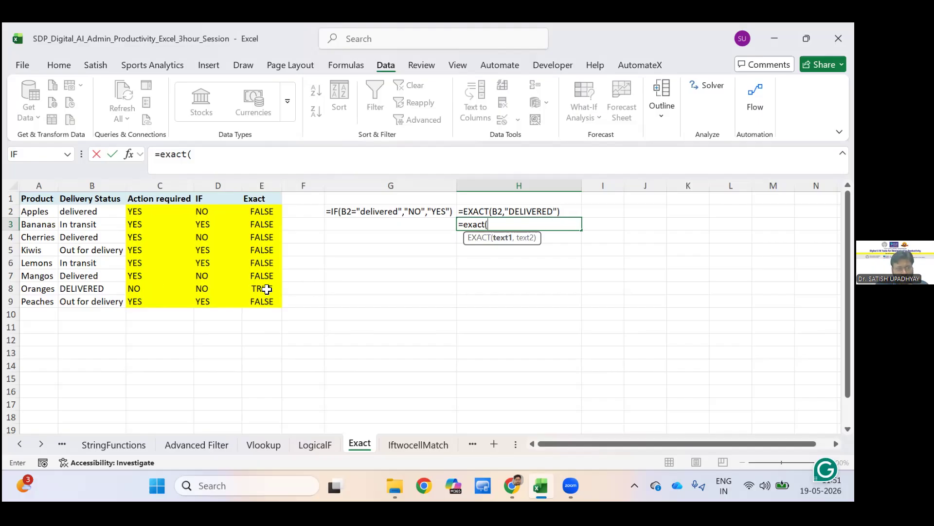
{"action": "left_click", "coordinate": [269, 289]}
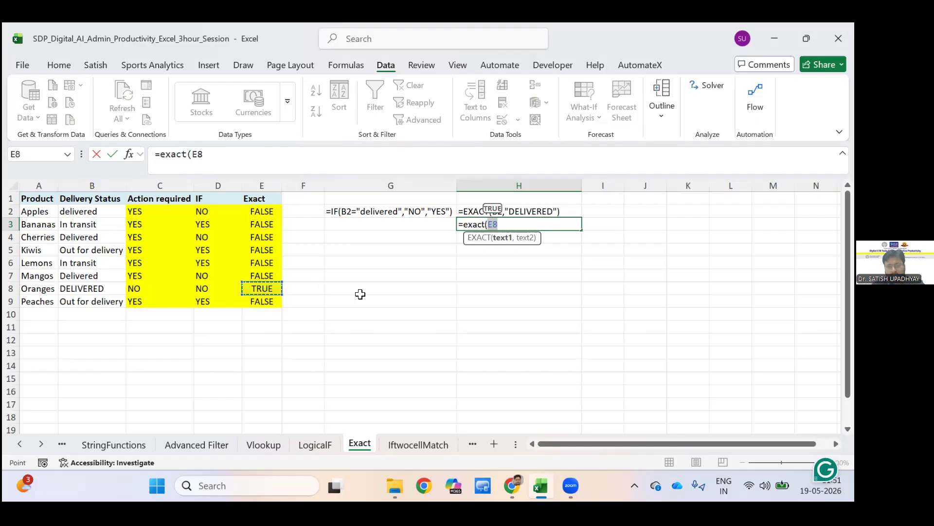
{"action": "key", "text": "Escape"}
{"action": "key", "text": "ctrl+z"}
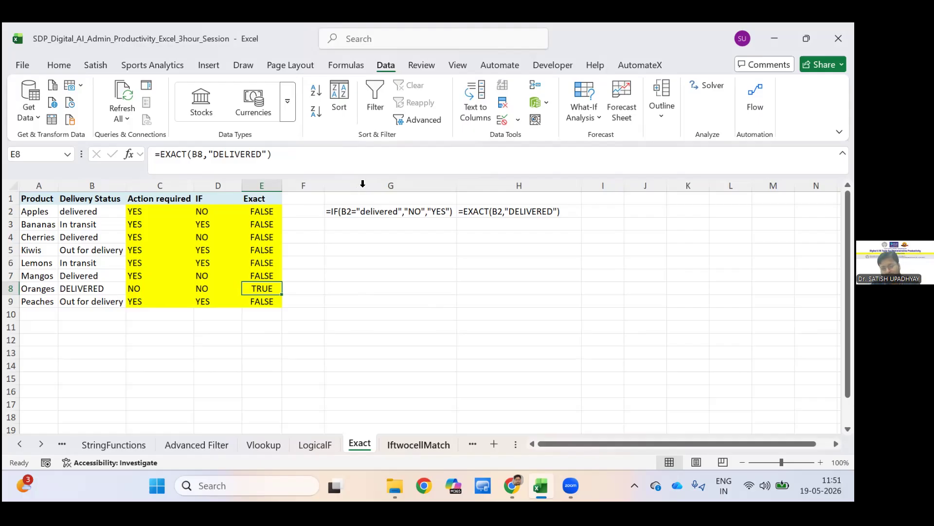
On the IftwocellMatch sheet, widen the Password and Repeat Password columns to fit their contents.
{"action": "key", "text": "ctrl+Page_Down"}
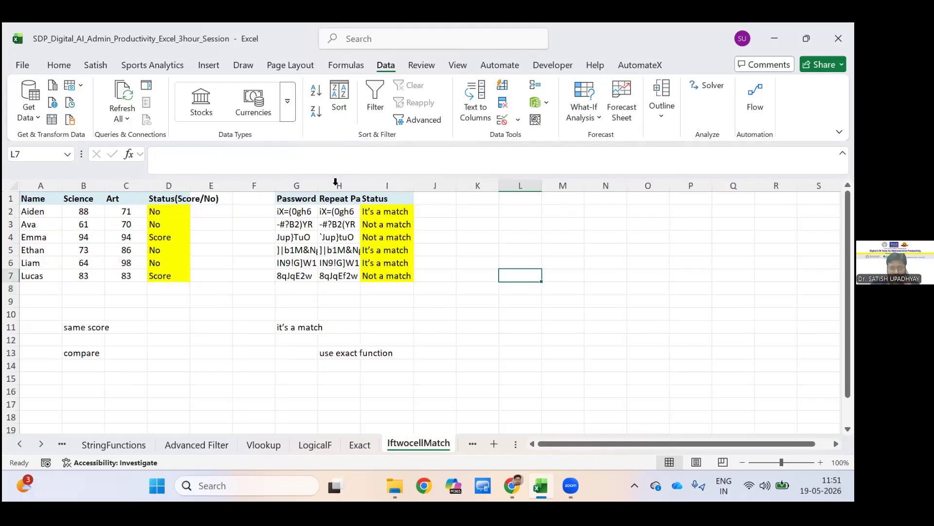
{"action": "left_click", "coordinate": [297, 198]}
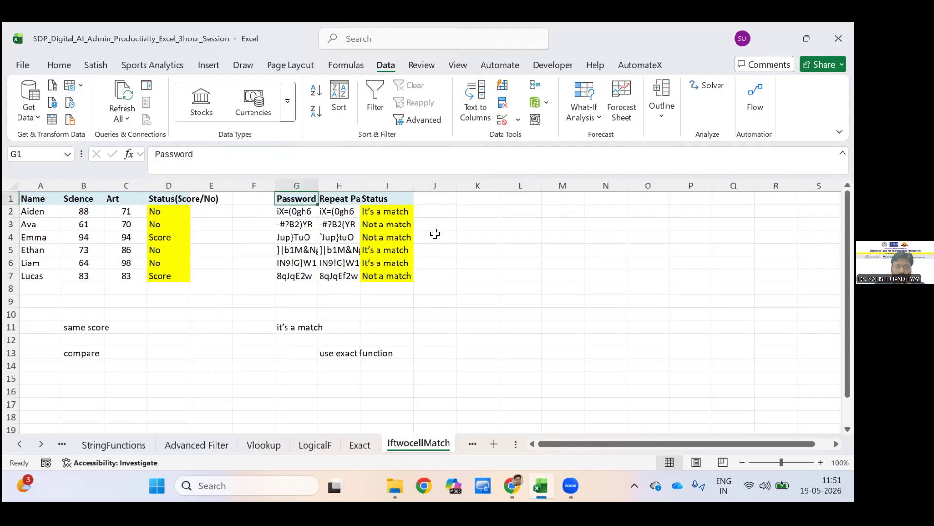
{"action": "left_click_drag", "start_coordinate": [318, 185], "coordinate": [428, 185]}
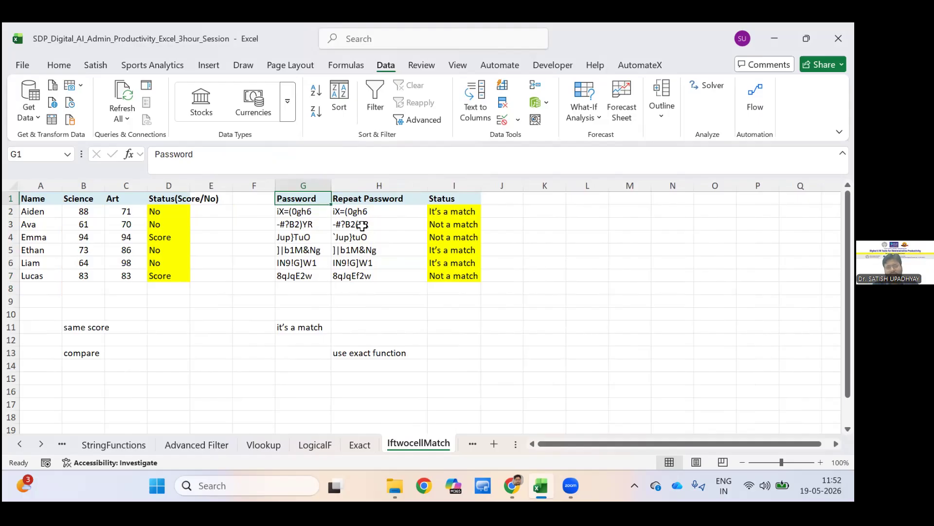
Compare the entries in the Password and Repeat Password columns row by row, ending at the first Status cell.
{"action": "key", "text": "Down"}
{"action": "key", "text": "Tab"}
{"action": "key", "text": "Return"}
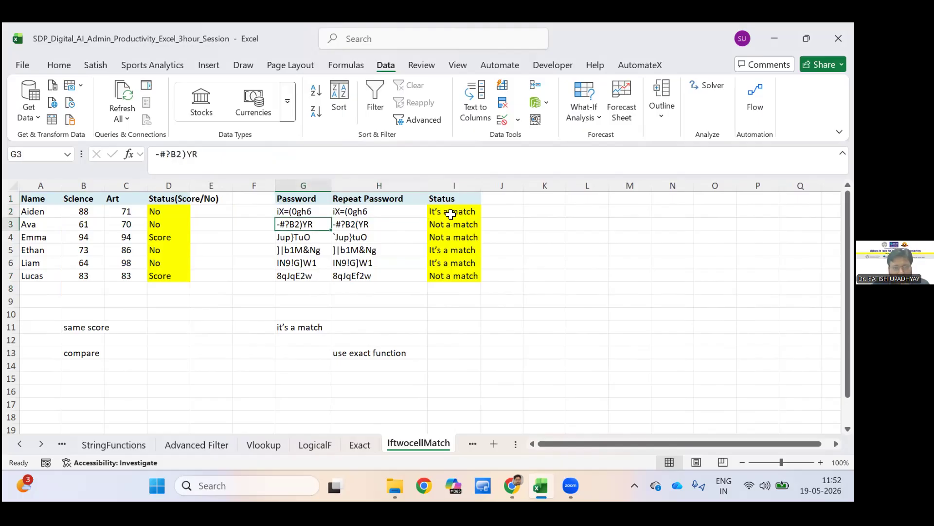
{"action": "key", "text": "Tab"}
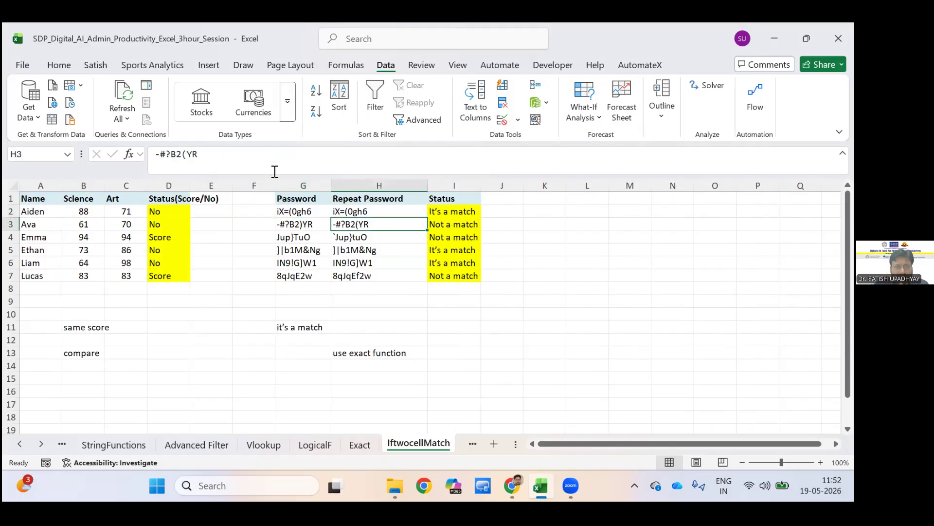
{"action": "key", "text": "Down"}
{"action": "key", "text": "Left"}
{"action": "key", "text": "Down"}
{"action": "key", "text": "Tab"}
{"action": "key", "text": "Right"}
{"action": "key", "text": "Up"}
{"action": "key", "text": "Up"}
{"action": "key", "text": "Up"}
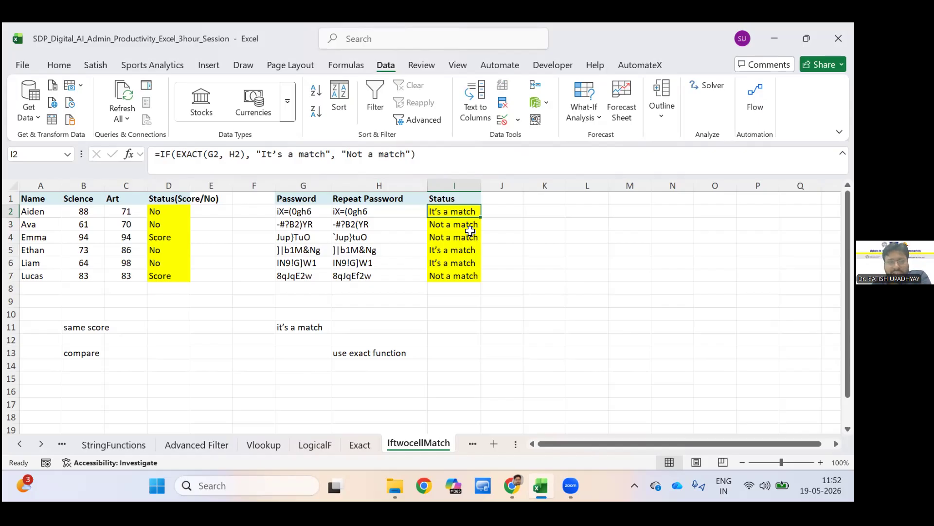
Examine the EXACT test inside the Status IF formulas in I2 and I3, and the score comparison formula in D2.
{"action": "left_click_drag", "start_coordinate": [245, 154], "coordinate": [176, 154]}
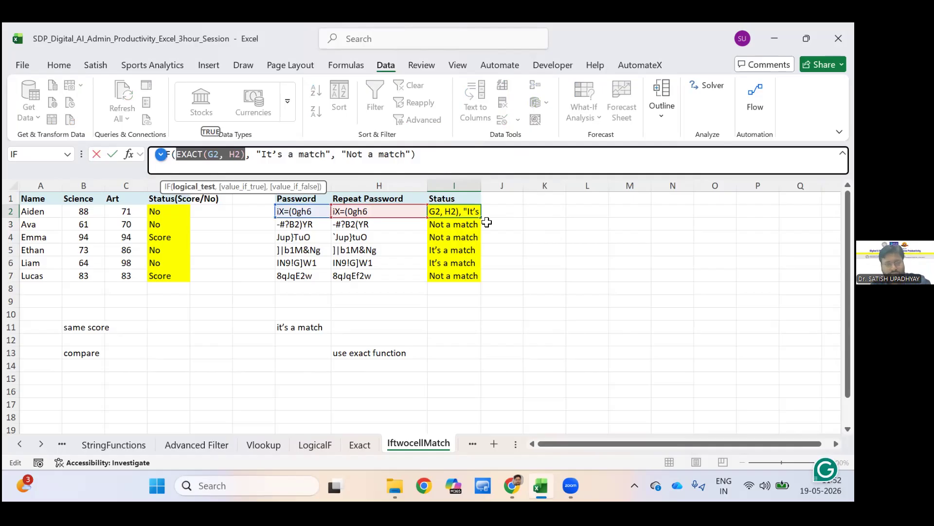
{"action": "left_click", "coordinate": [544, 224]}
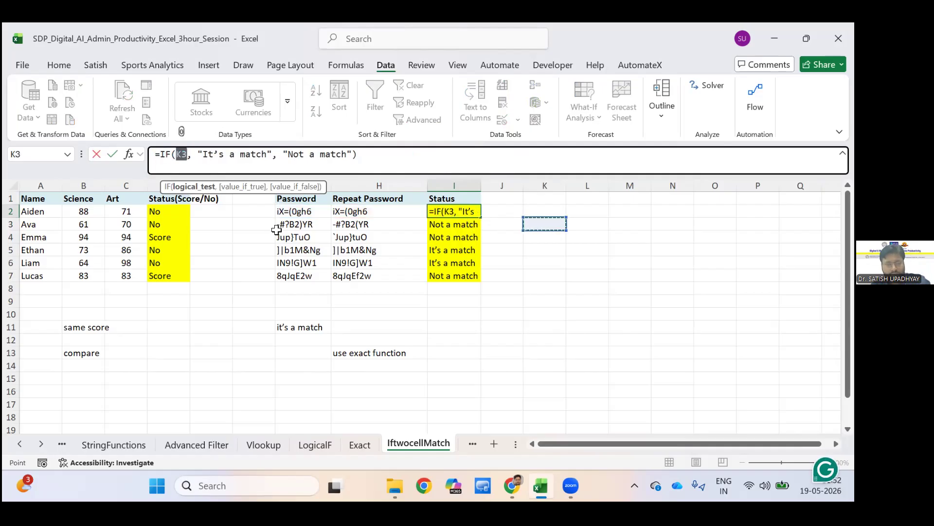
{"action": "key", "text": "Escape"}
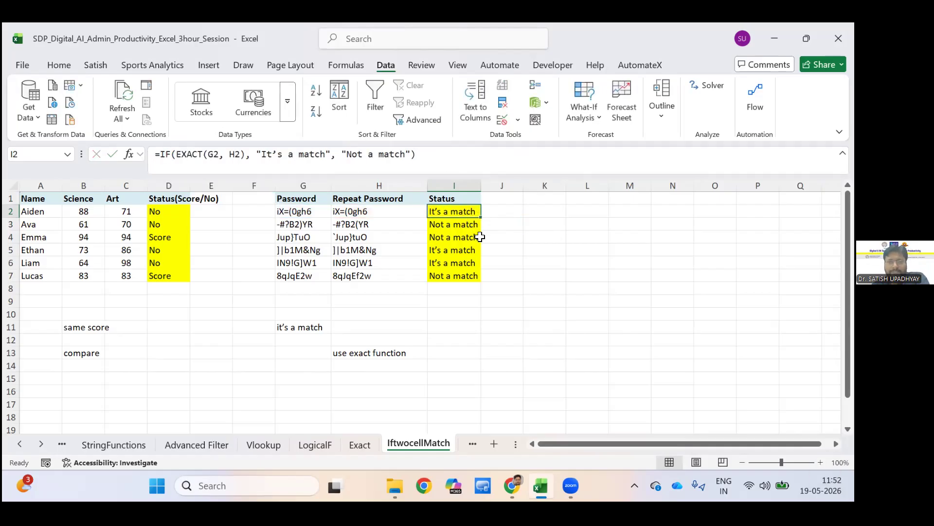
{"action": "key", "text": "Down"}
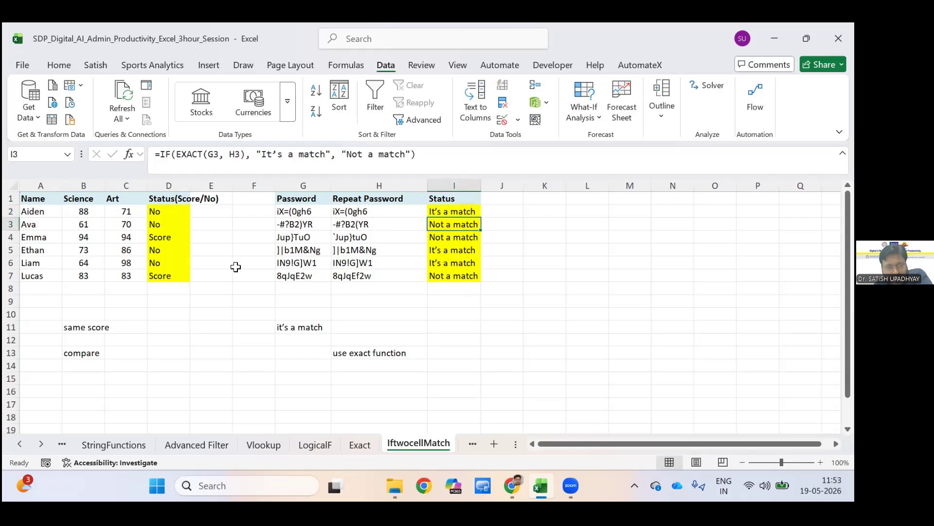
{"action": "left_click", "coordinate": [186, 214]}
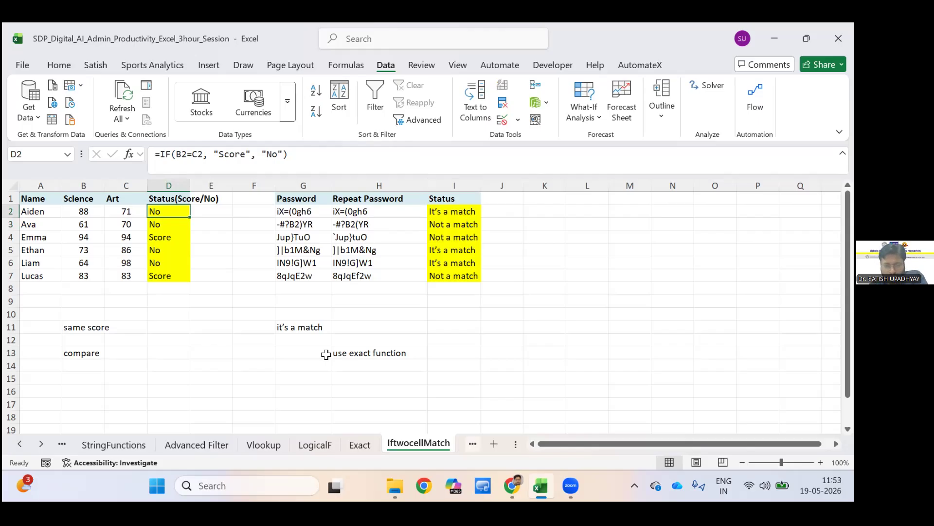
On the NestedIF sheet, enter the header IF in D1 and IFS in E1 above the two unlabelled bonus columns.
{"action": "key", "text": "ctrl+Page_Down"}
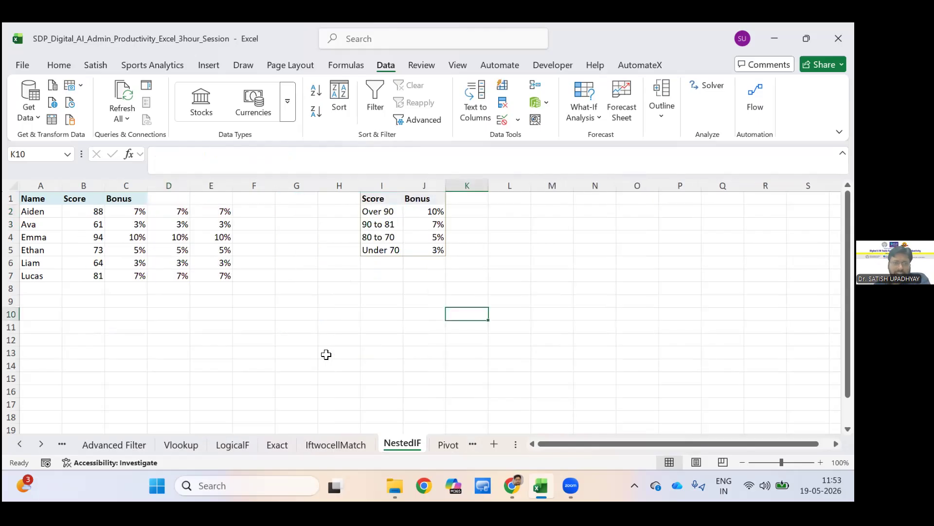
{"action": "left_click", "coordinate": [326, 355]}
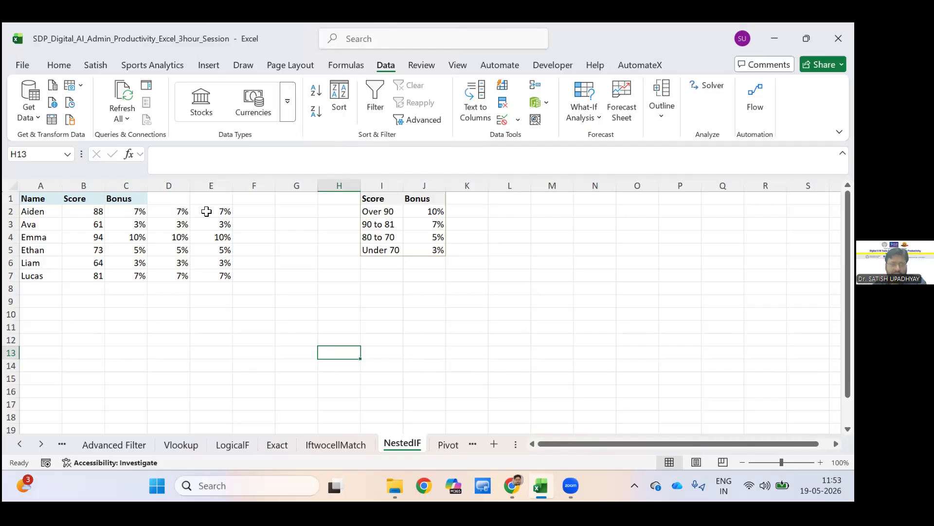
{"action": "left_click", "coordinate": [179, 211]}
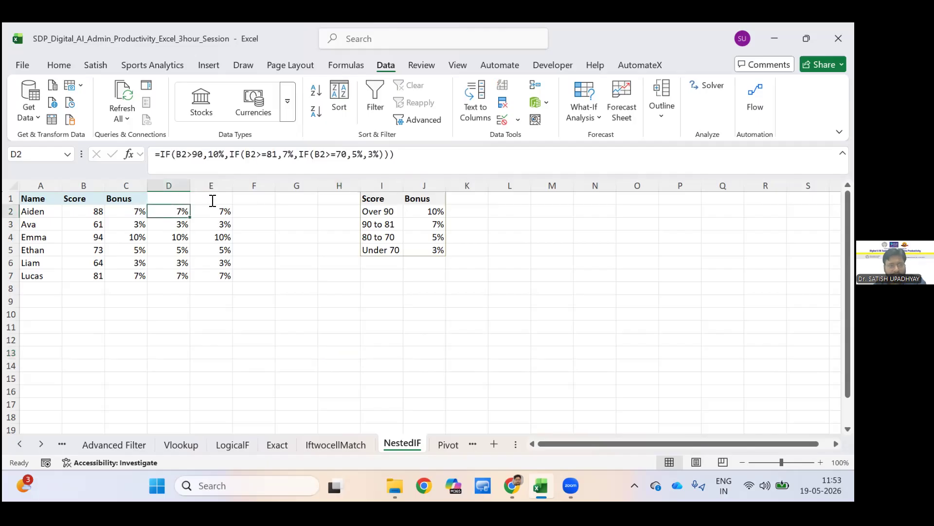
{"action": "key", "text": "Up"}
{"action": "type", "text": "IF"}
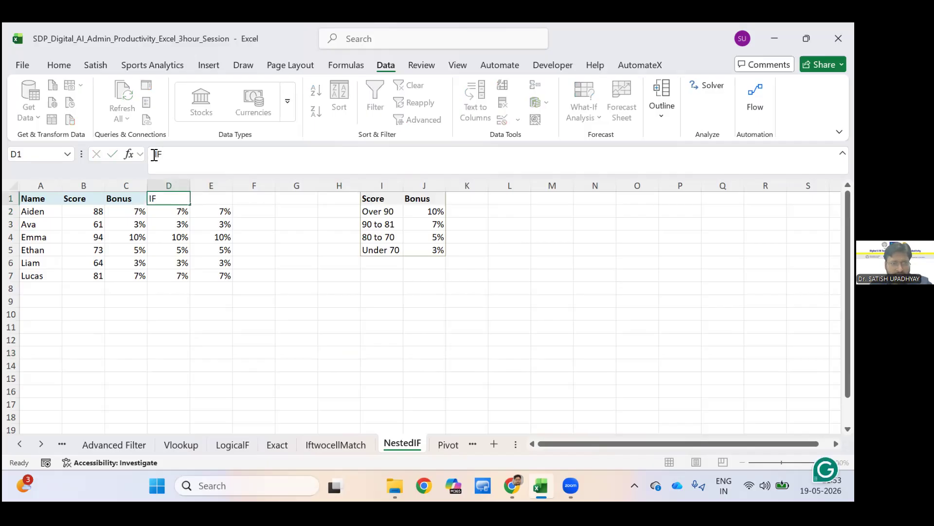
{"action": "key", "text": "Tab"}
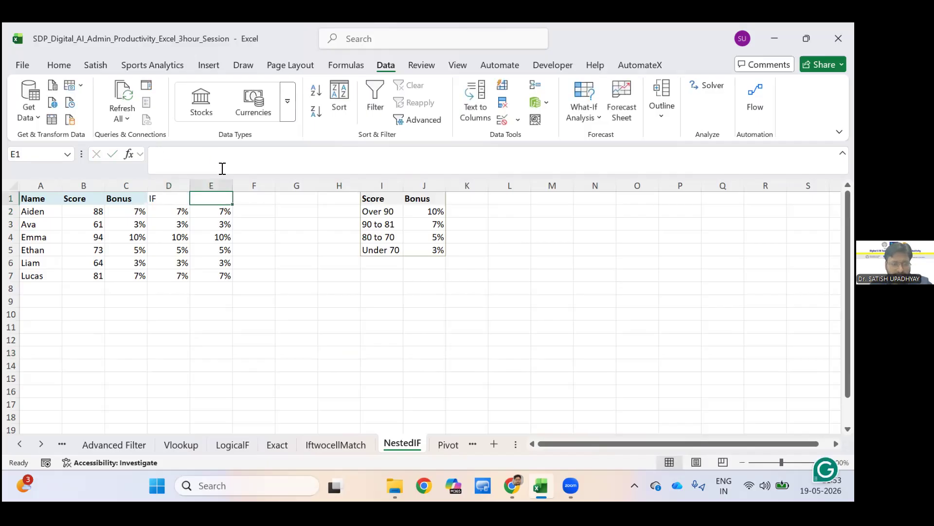
{"action": "type", "text": "IFS"}
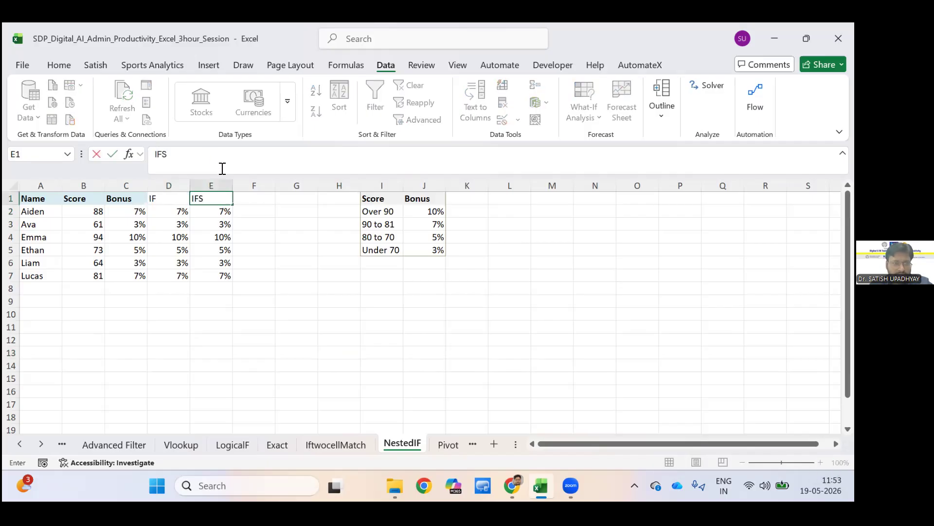
Change the D1 header to Nested IF and widen column D slightly to fit it.
{"action": "key", "text": "Left"}
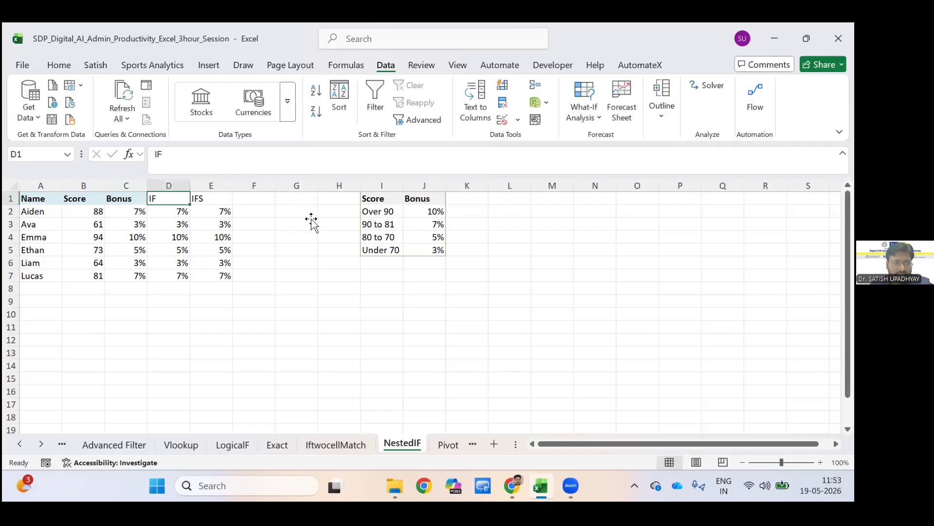
{"action": "key", "text": "F2"}
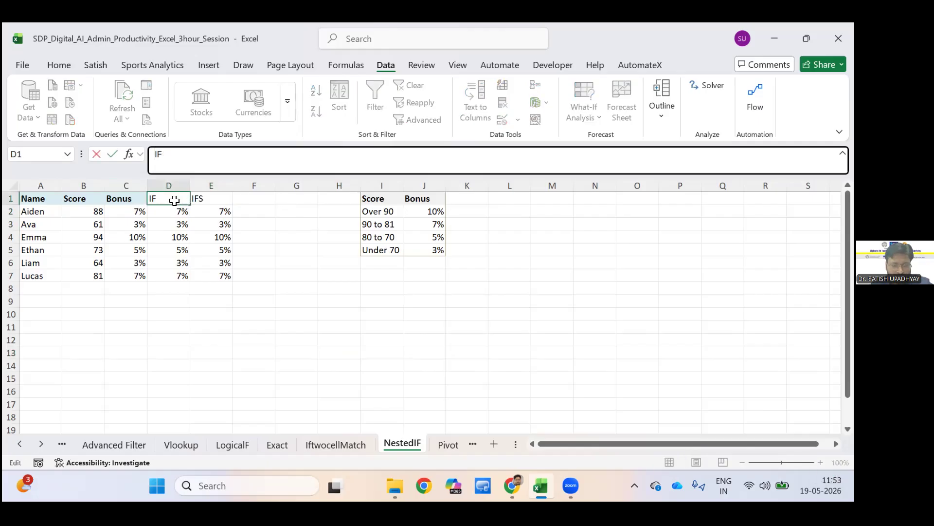
{"action": "key", "text": "Home"}
{"action": "type", "text": "Nested"}
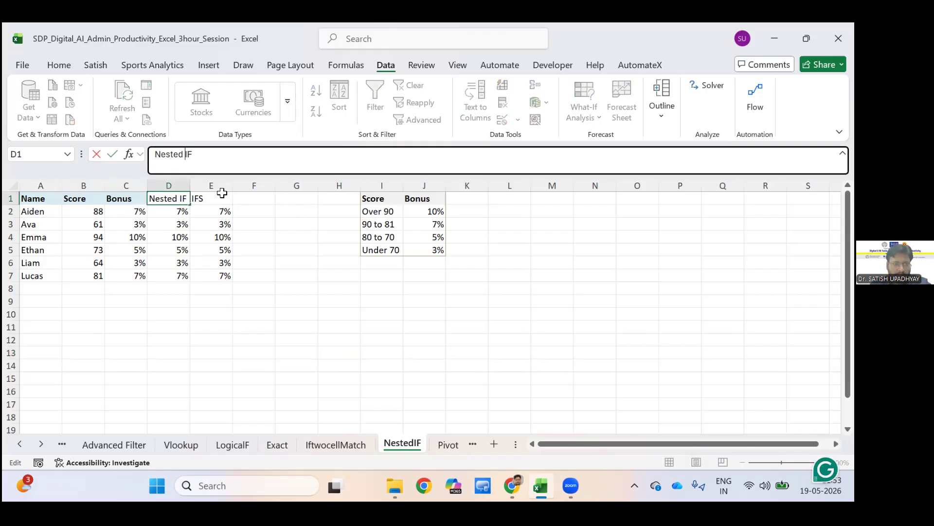
{"action": "left_click", "coordinate": [296, 224]}
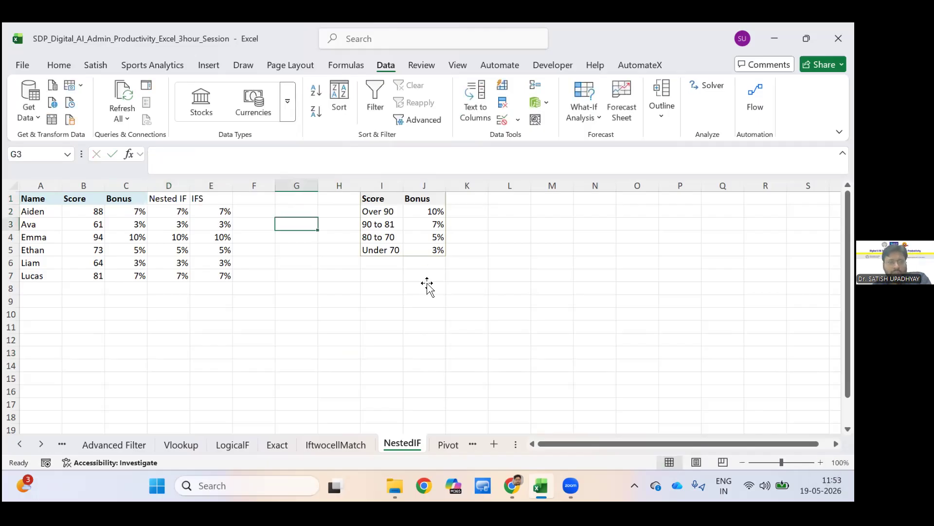
{"action": "left_click_drag", "start_coordinate": [190, 185], "coordinate": [203, 186]}
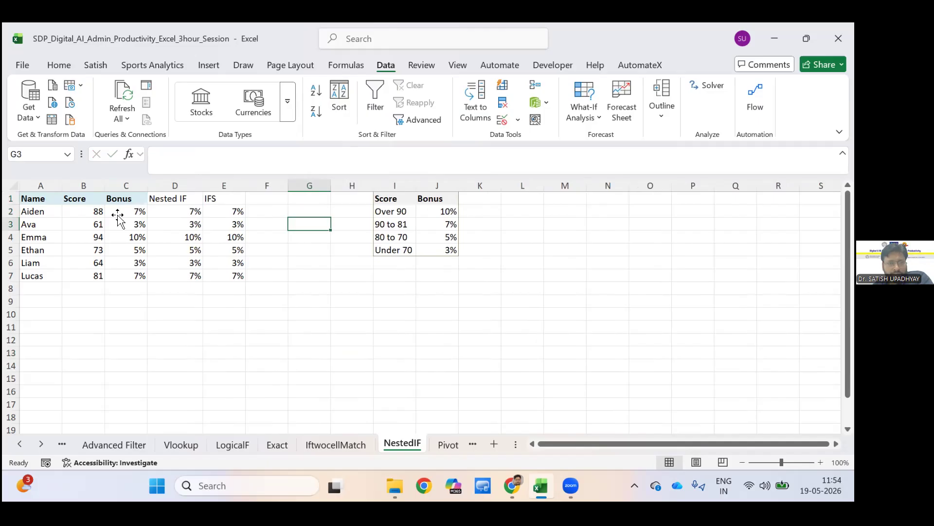
Examine the nested IF bonus formula in C2 against the score bands in I2:I5.
{"action": "left_click", "coordinate": [437, 288]}
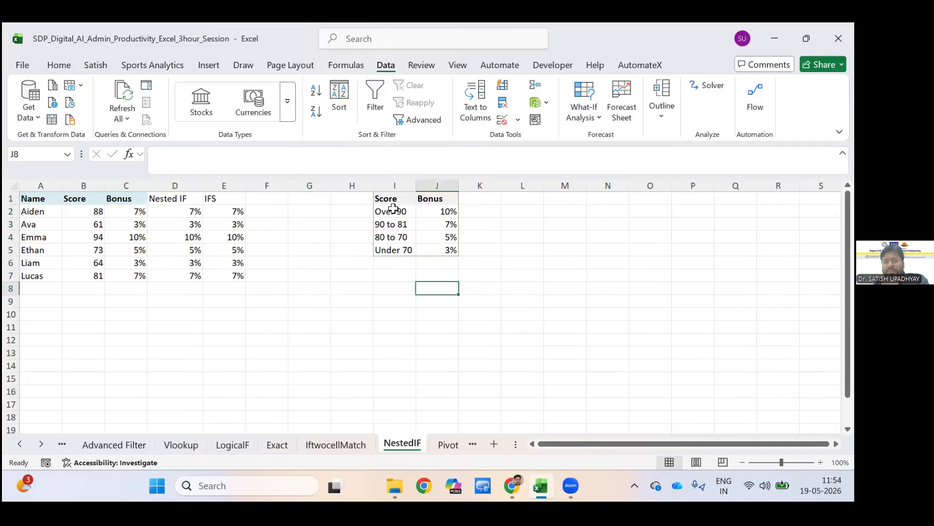
{"action": "left_click", "coordinate": [126, 211]}
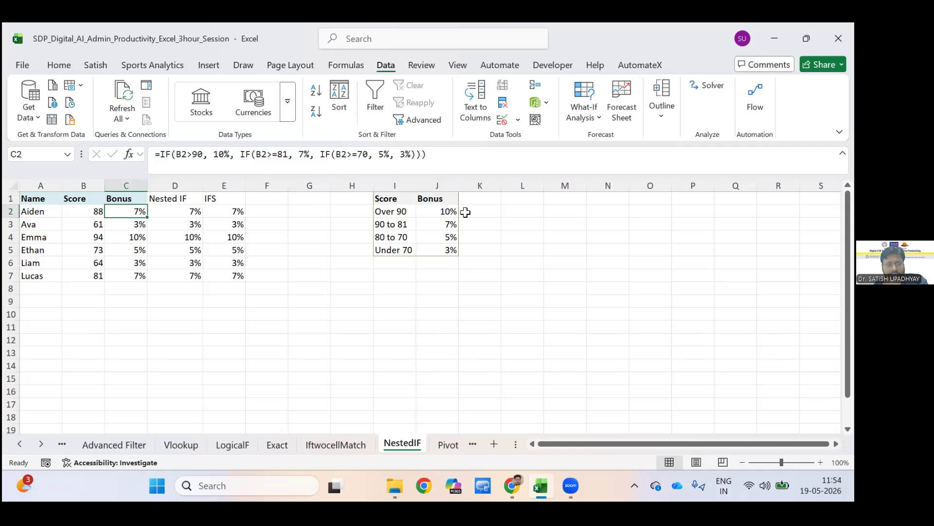
{"action": "left_click_drag", "start_coordinate": [395, 212], "coordinate": [407, 250]}
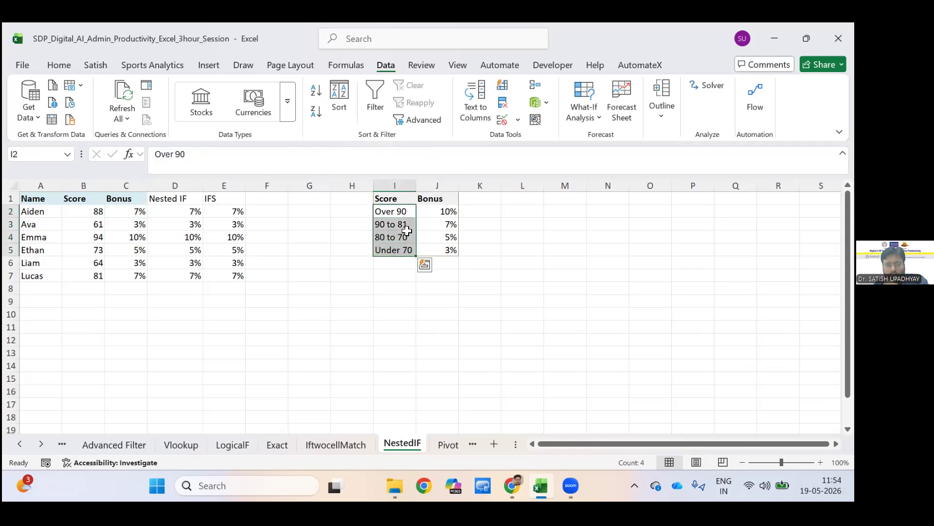
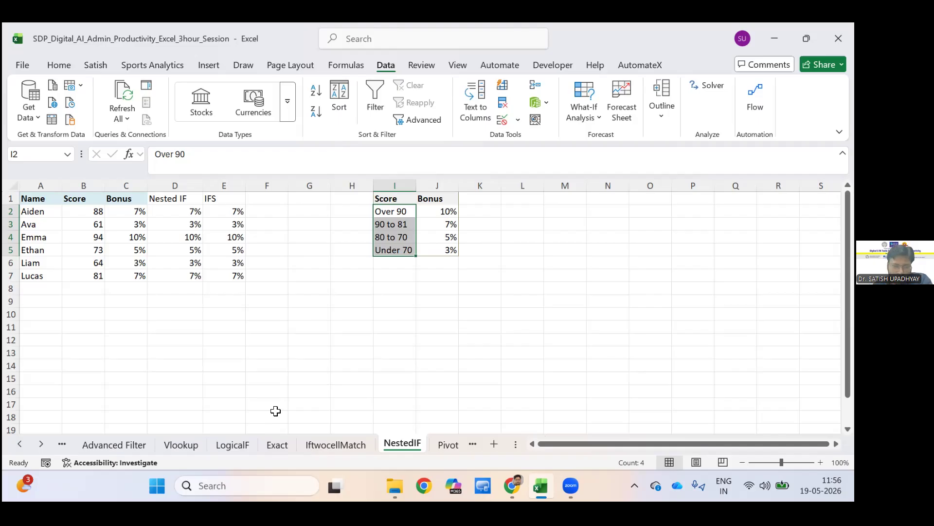
On the Advanced Filter sheet, start an advanced filter on the employee table that copies results to another location.
{"action": "left_click", "coordinate": [114, 444]}
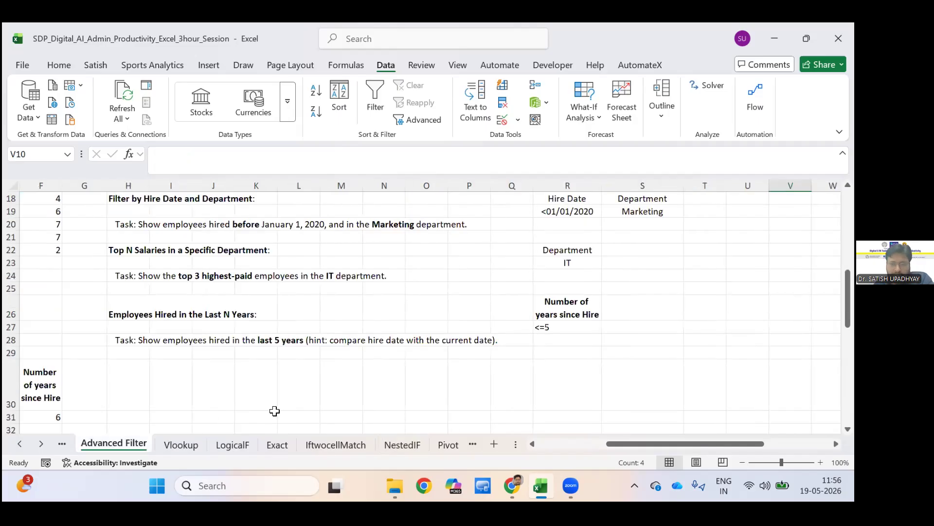
{"action": "left_click", "coordinate": [343, 401]}
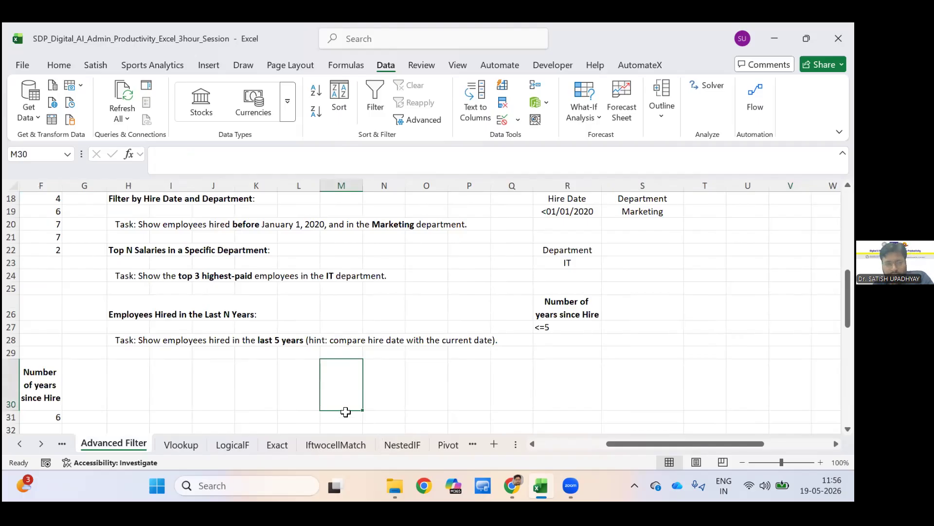
{"action": "scroll", "coordinate": [346, 412], "scroll_direction": "up", "scroll_amount": 6}
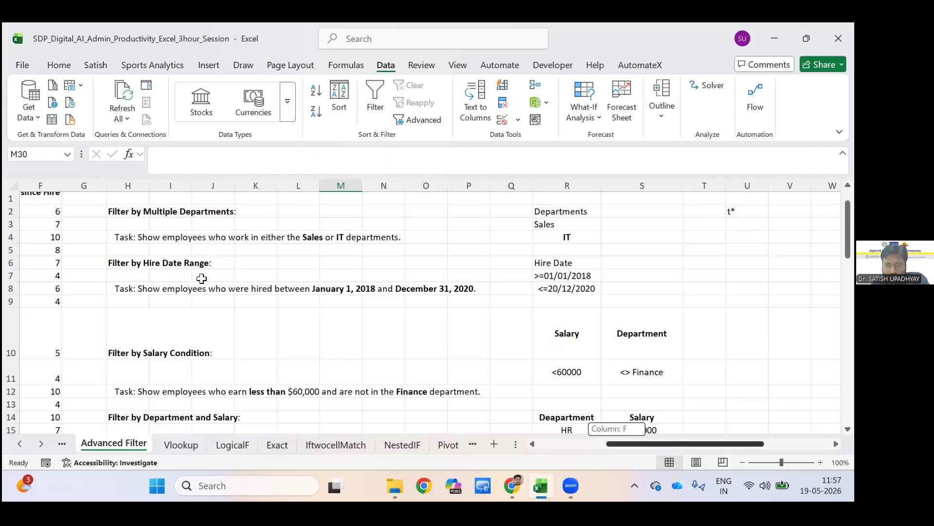
{"action": "scroll", "coordinate": [201, 278], "scroll_direction": "left", "scroll_amount": 3}
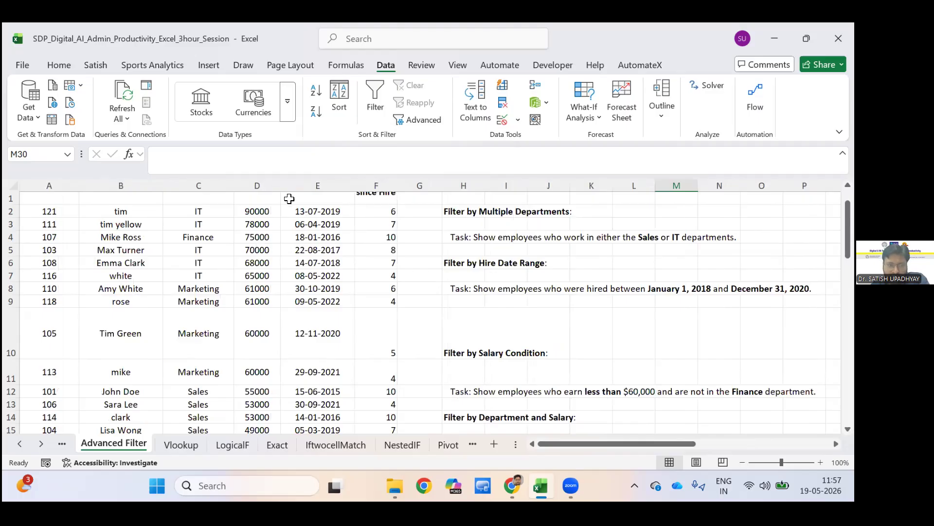
{"action": "left_click", "coordinate": [200, 275]}
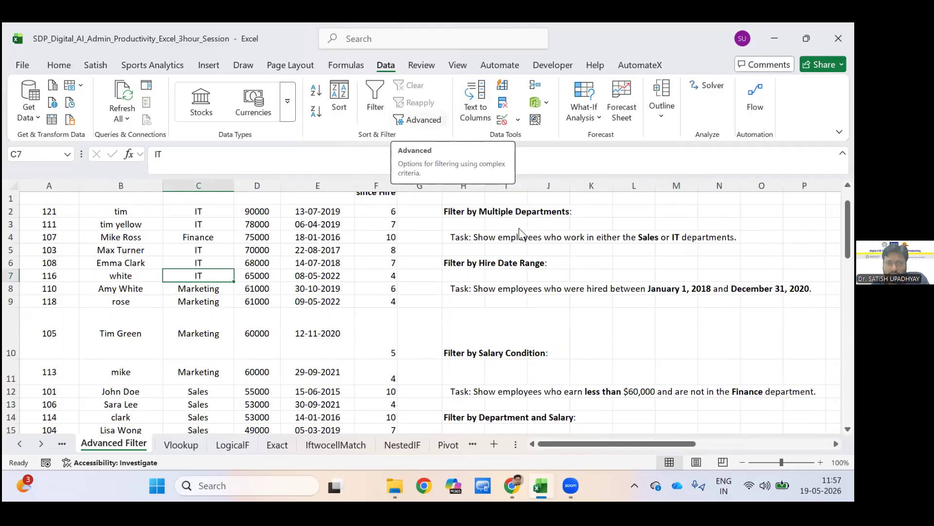
{"action": "left_click", "coordinate": [419, 120]}
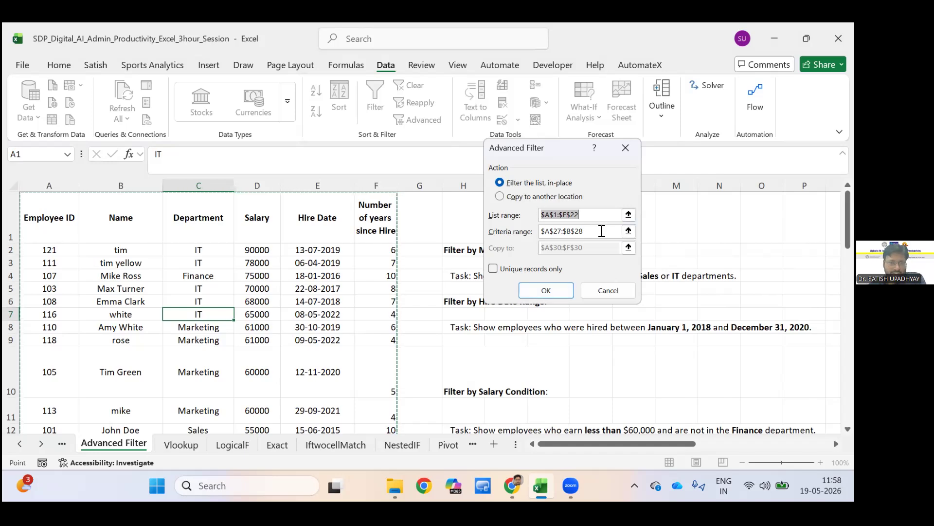
{"action": "left_click", "coordinate": [509, 196]}
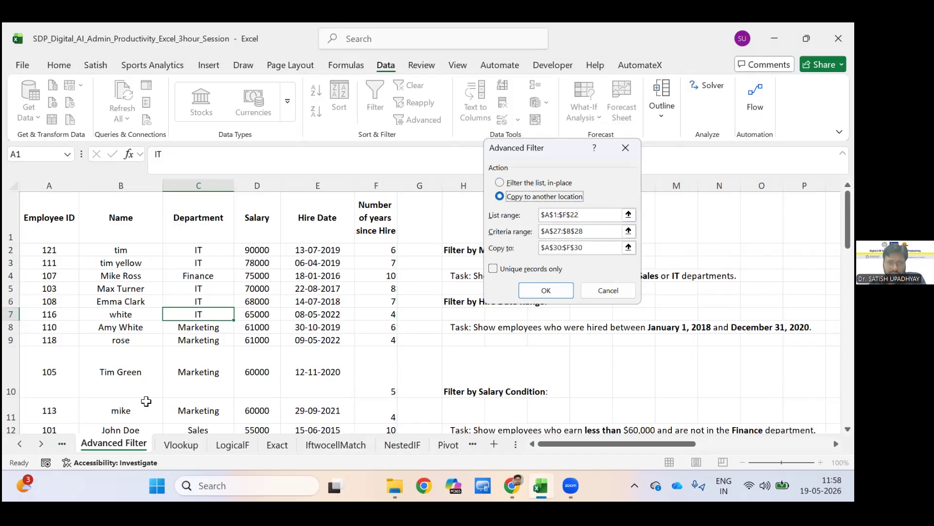
Set the filter's criteria range to the Department and Salary criteria block R14:S16.
{"action": "key", "text": "Tab"}
{"action": "key", "text": "Tab"}
{"action": "key", "text": "BackSpace"}
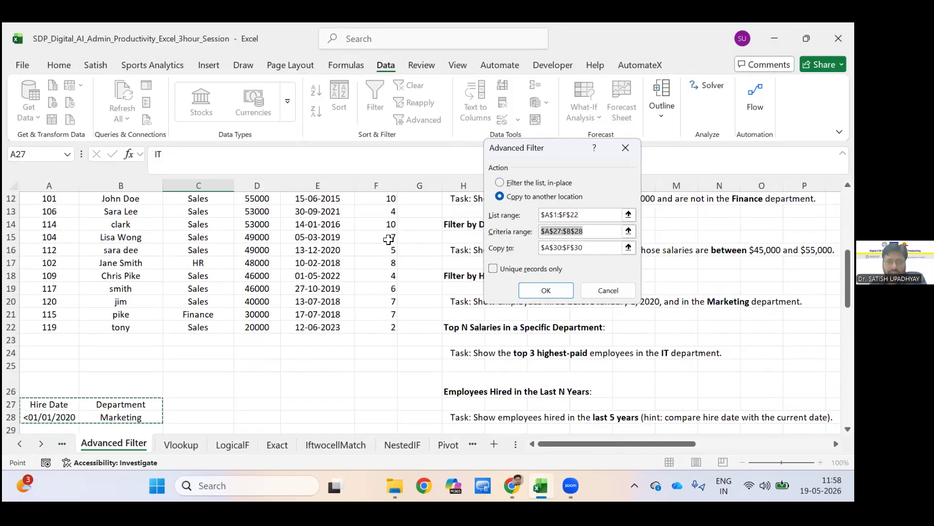
{"action": "left_click_drag", "start_coordinate": [641, 444], "coordinate": [752, 448]}
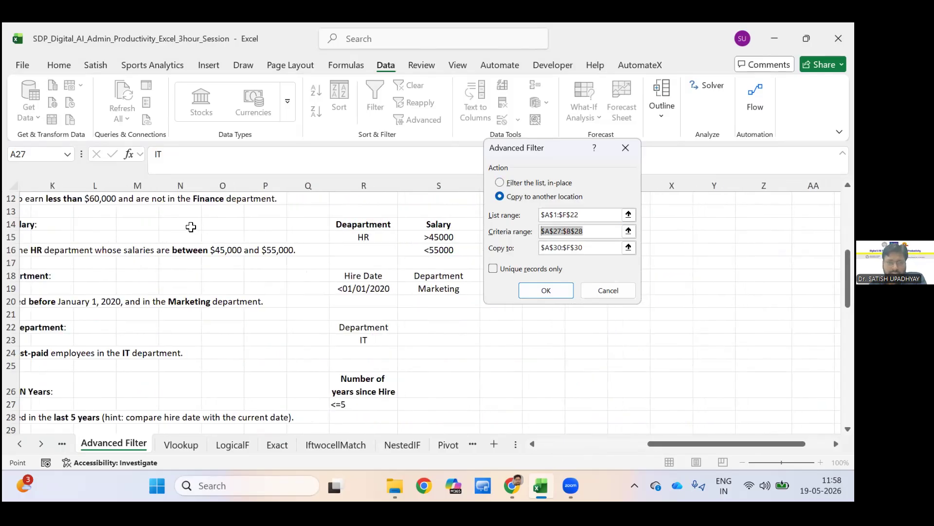
{"action": "left_click_drag", "start_coordinate": [704, 446], "coordinate": [593, 455]}
{"action": "scroll", "coordinate": [588, 440], "scroll_direction": "up", "scroll_amount": 2}
{"action": "scroll", "coordinate": [588, 440], "scroll_direction": "up", "scroll_amount": 2}
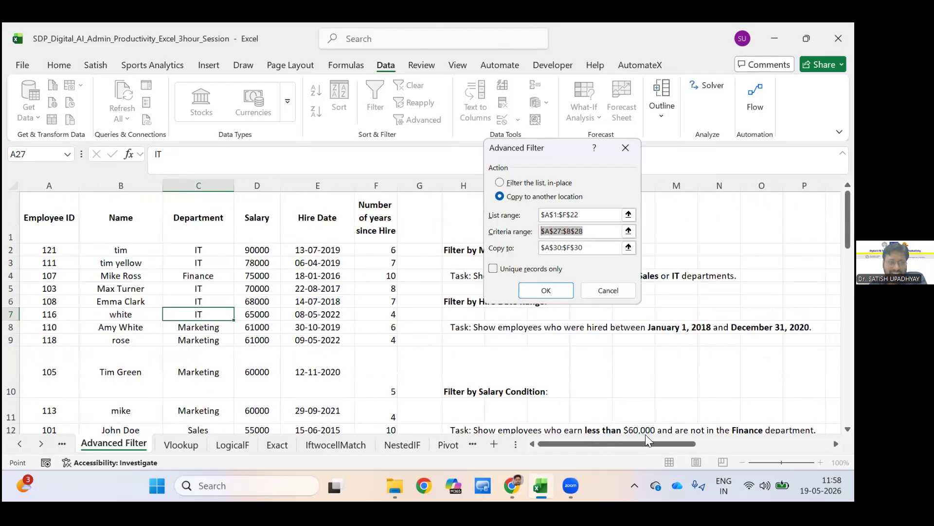
{"action": "left_click_drag", "start_coordinate": [646, 440], "coordinate": [780, 443]}
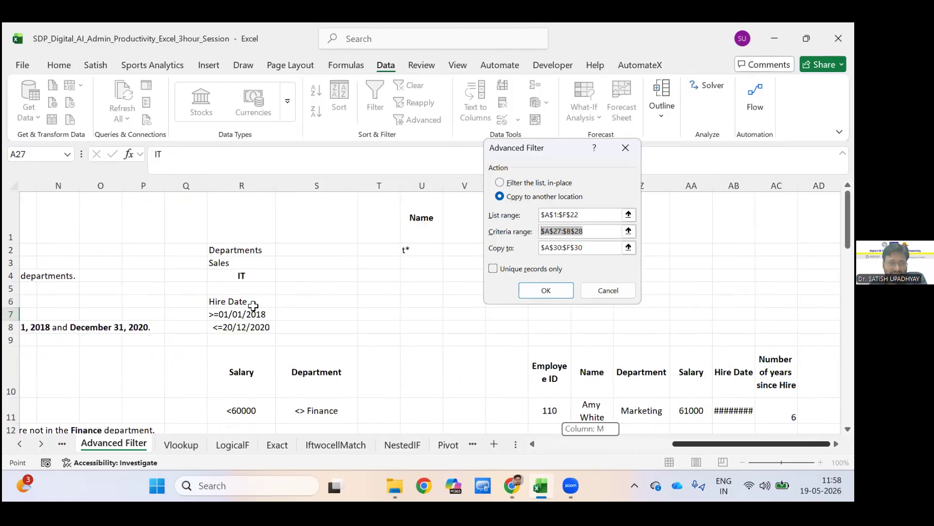
{"action": "scroll", "coordinate": [316, 325], "scroll_direction": "down", "scroll_amount": 3}
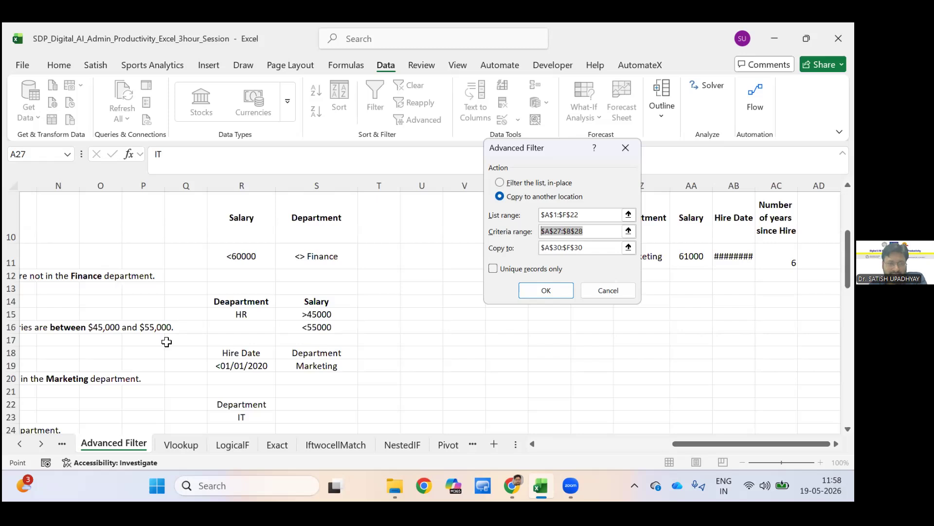
{"action": "left_click_drag", "start_coordinate": [231, 303], "coordinate": [317, 325]}
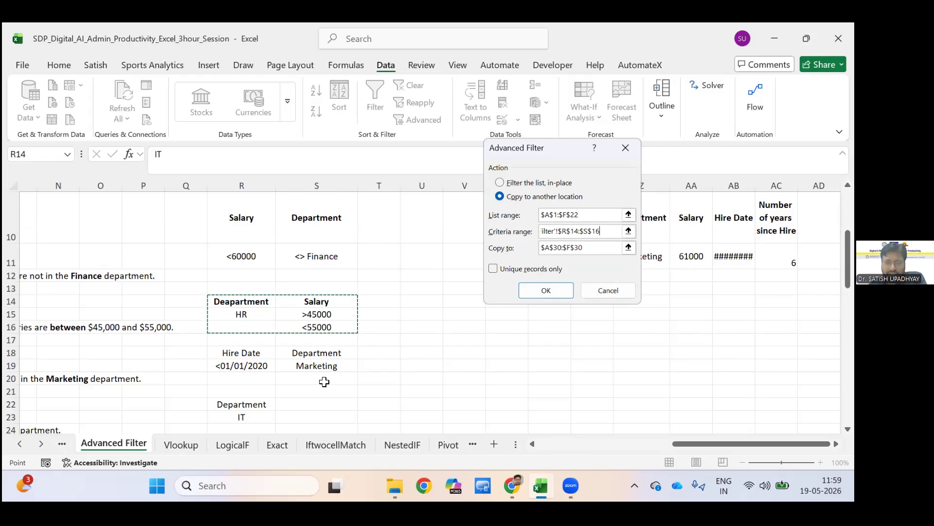
Try to run the filter with cell U14 picked as the copy destination.
{"action": "left_click_drag", "start_coordinate": [550, 444], "coordinate": [569, 444]}
{"action": "scroll", "coordinate": [191, 372], "scroll_direction": "down", "scroll_amount": 4}
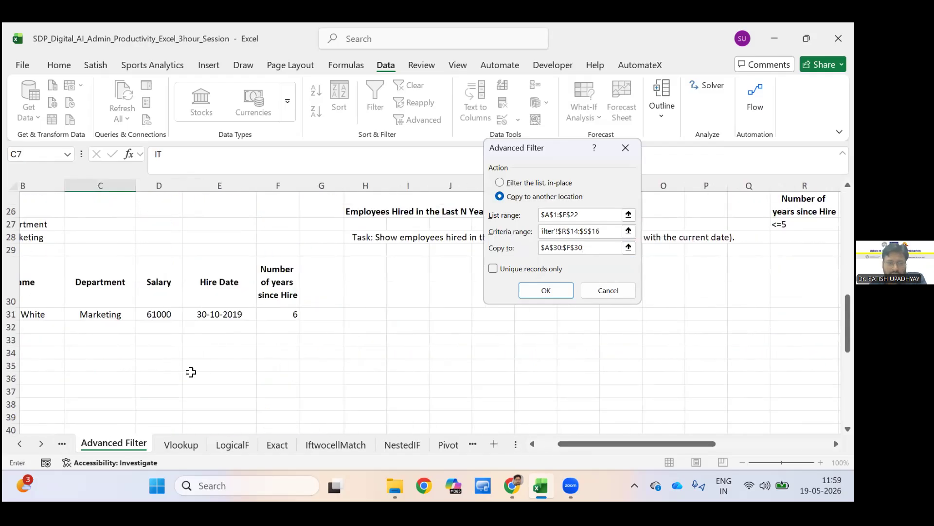
{"action": "scroll", "coordinate": [190, 373], "scroll_direction": "up", "scroll_amount": 3}
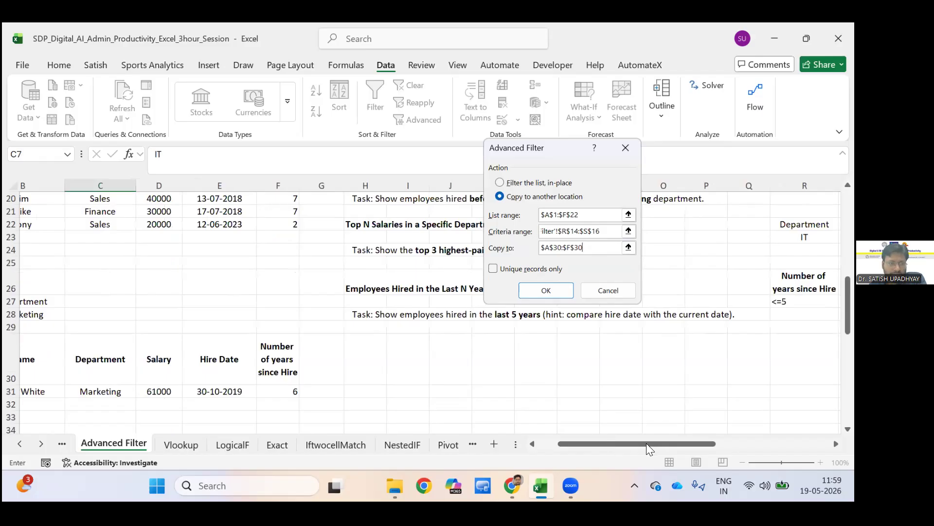
{"action": "scroll", "coordinate": [647, 443], "scroll_direction": "down", "scroll_amount": 1}
{"action": "left_click_drag", "start_coordinate": [646, 443], "coordinate": [627, 443]}
{"action": "scroll", "coordinate": [410, 282], "scroll_direction": "up", "scroll_amount": 5}
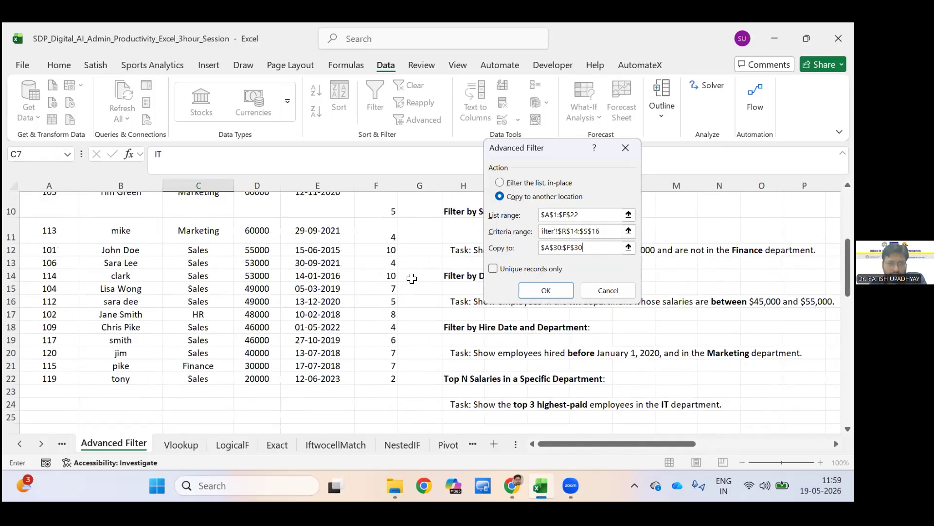
{"action": "scroll", "coordinate": [421, 280], "scroll_direction": "right", "scroll_amount": 6}
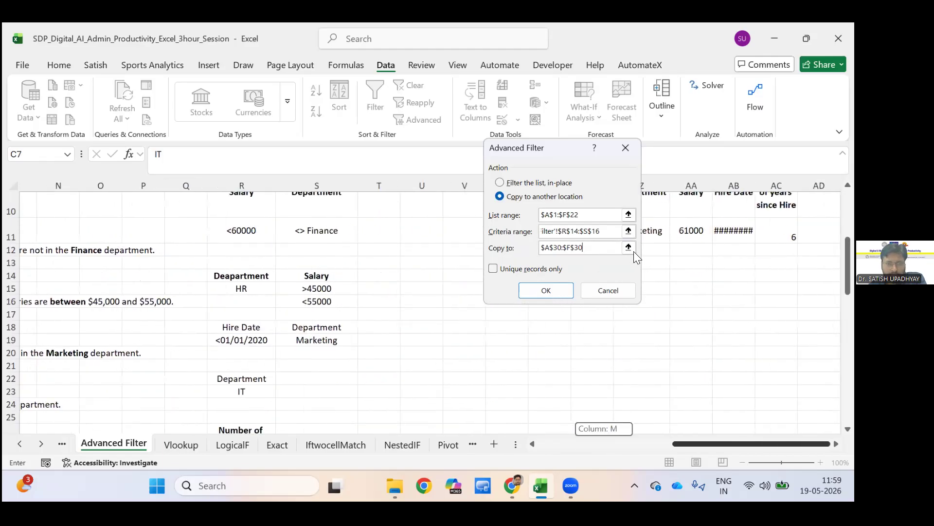
{"action": "left_click", "coordinate": [421, 275]}
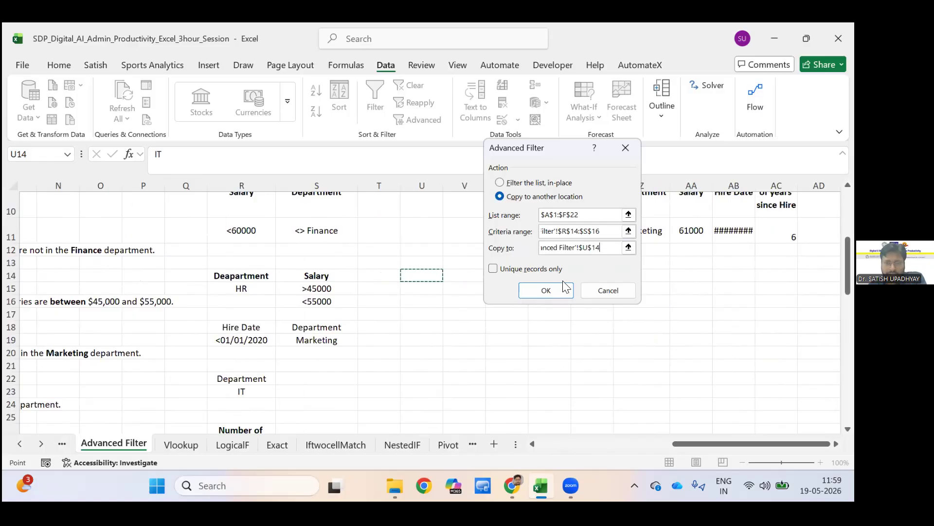
{"action": "left_click", "coordinate": [587, 250]}
{"action": "key", "text": "Return"}
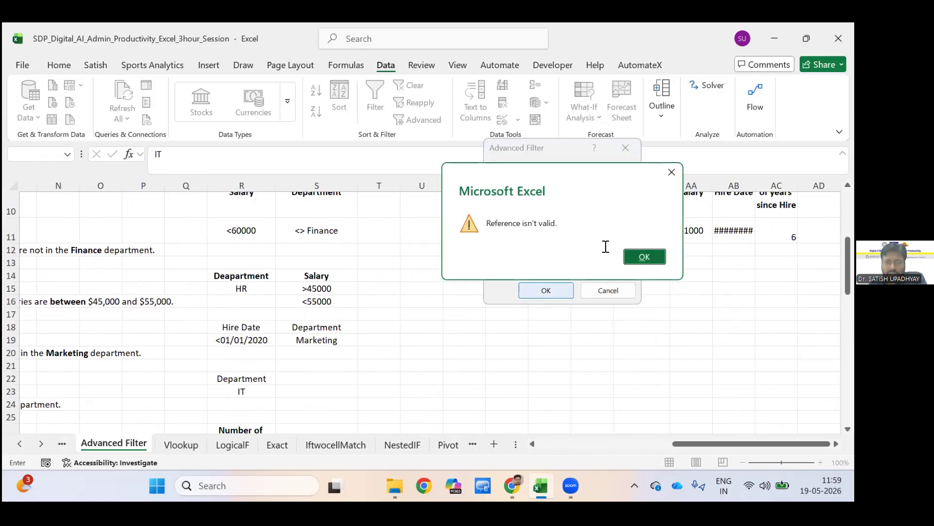
{"action": "key", "text": "Return"}
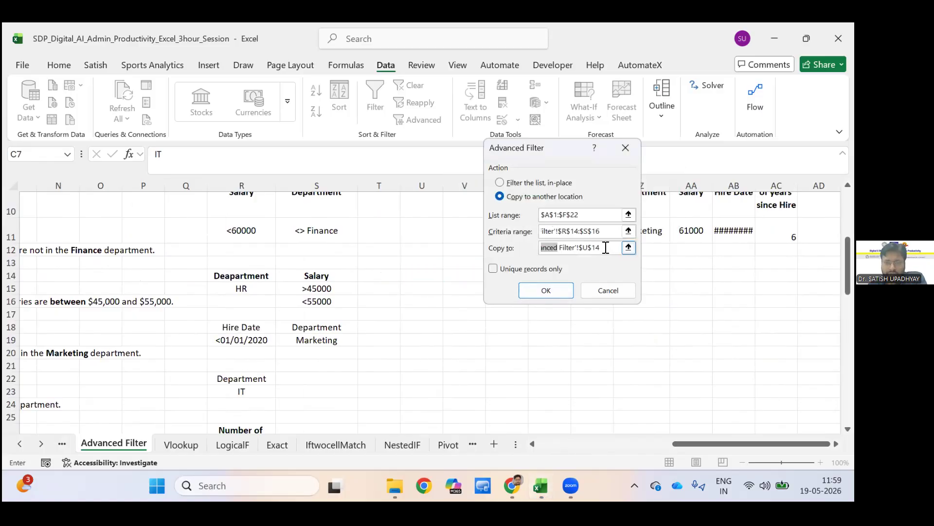
Correct the filter's copy destination to cell U14 only and run the advanced filter.
{"action": "left_click", "coordinate": [606, 247]}
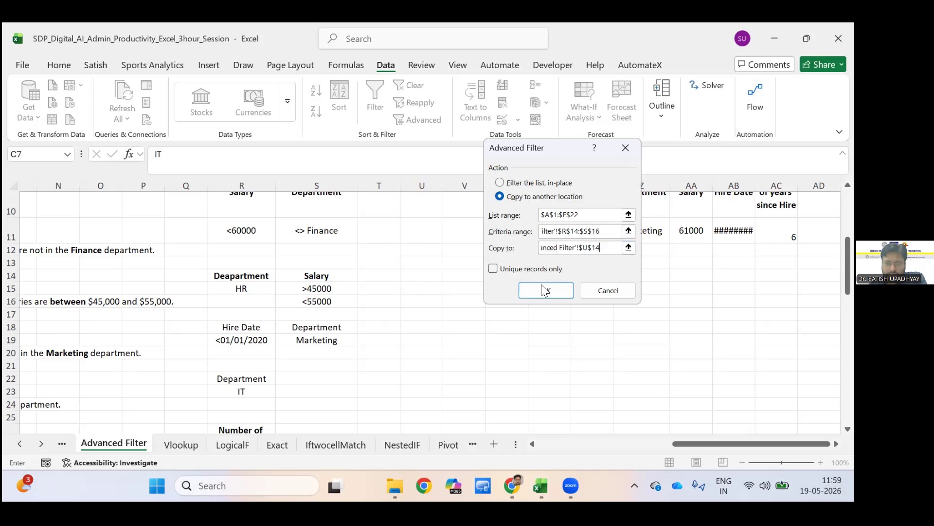
{"action": "key", "text": "BackSpace"}
{"action": "key", "text": "BackSpace"}
{"action": "key", "text": "BackSpace"}
{"action": "key", "text": "BackSpace"}
{"action": "key", "text": "BackSpace"}
{"action": "key", "text": "BackSpace"}
{"action": "key", "text": "BackSpace"}
{"action": "key", "text": "BackSpace"}
{"action": "key", "text": "BackSpace"}
{"action": "key", "text": "BackSpace"}
{"action": "key", "text": "BackSpace"}
{"action": "key", "text": "BackSpace"}
{"action": "key", "text": "BackSpace"}
{"action": "key", "text": "BackSpace"}
{"action": "key", "text": "BackSpace"}
{"action": "key", "text": "BackSpace"}
{"action": "key", "text": "BackSpace"}
{"action": "key", "text": "BackSpace"}
{"action": "key", "text": "BackSpace"}
{"action": "key", "text": "BackSpace"}
{"action": "key", "text": "BackSpace"}
{"action": "key", "text": "BackSpace"}
{"action": "key", "text": "BackSpace"}
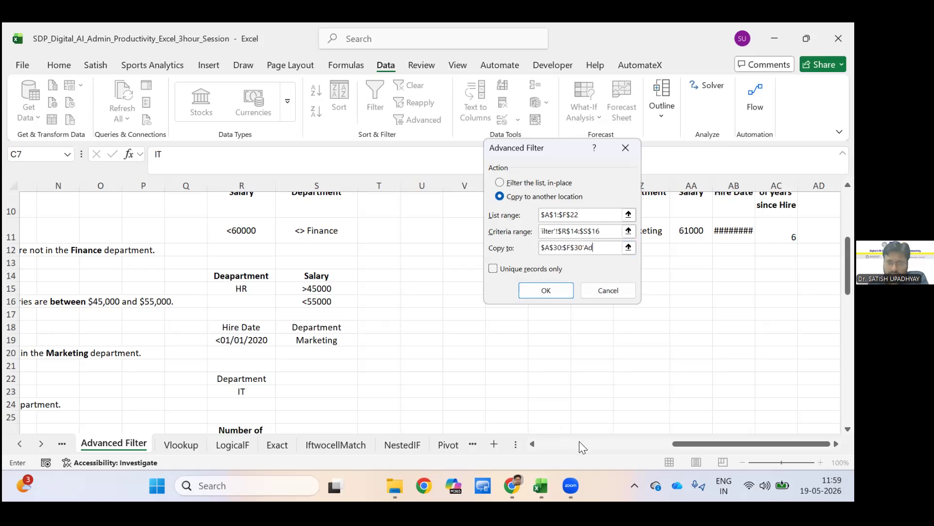
{"action": "left_click", "coordinate": [421, 276]}
{"action": "left_click", "coordinate": [546, 291]}
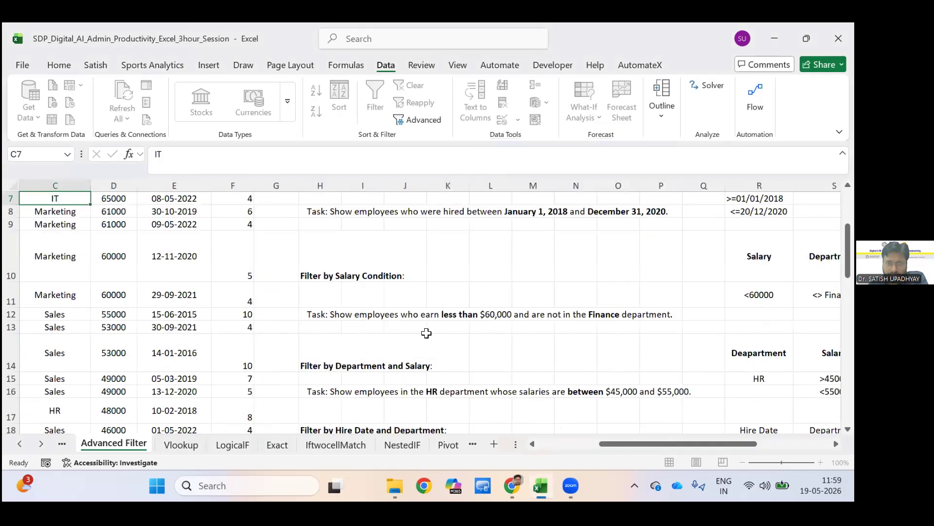
Correct the misspelled criteria header in cell R14 to "Department".
{"action": "mouse_move", "coordinate": [579, 444]}
{"action": "left_mouse_down"}
{"action": "mouse_move", "coordinate": [557, 449]}
{"action": "mouse_move", "coordinate": [564, 438]}
{"action": "left_mouse_up"}
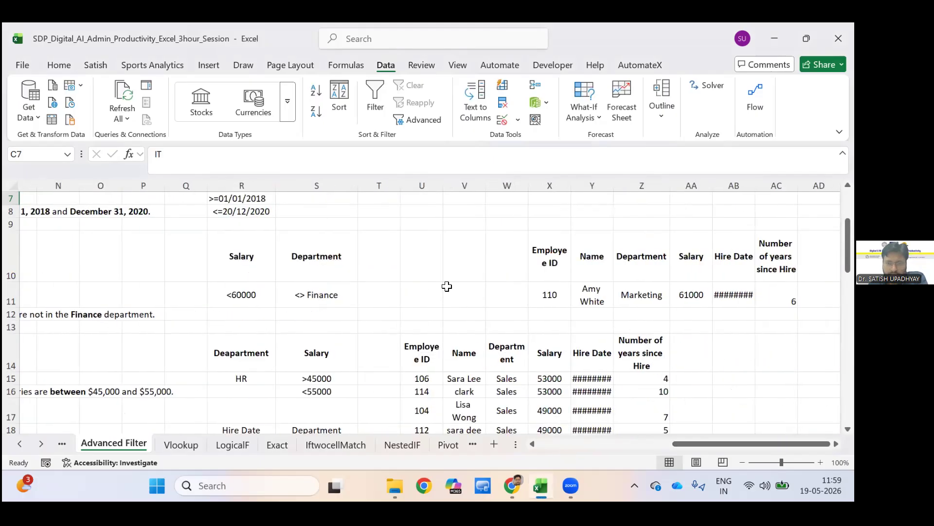
{"action": "scroll", "coordinate": [447, 286], "scroll_direction": "down", "scroll_amount": 2}
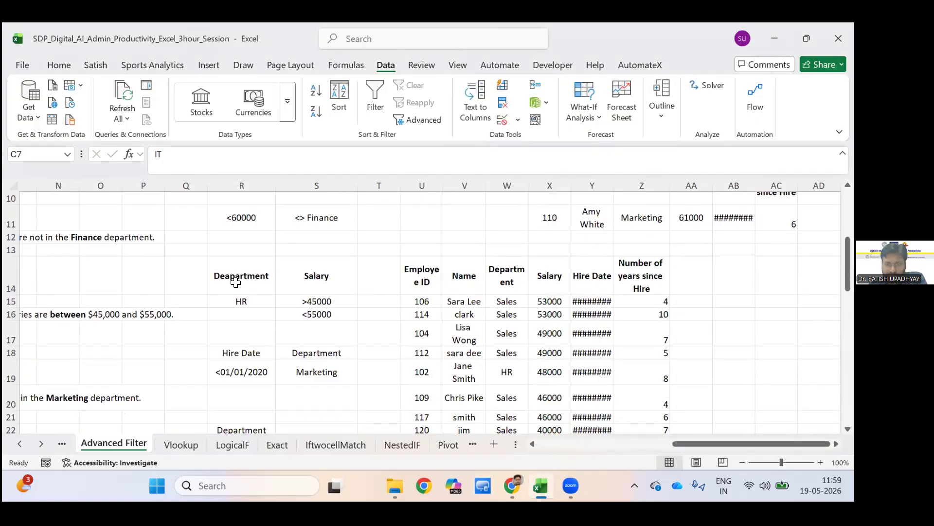
{"action": "left_click", "coordinate": [421, 277]}
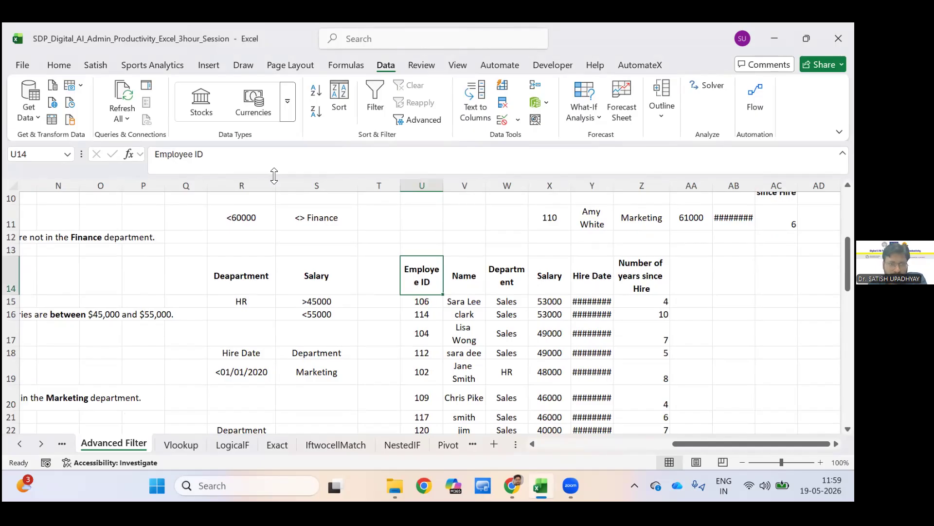
{"action": "key", "text": "Left"}
{"action": "key", "text": "Left"}
{"action": "key", "text": "Left"}
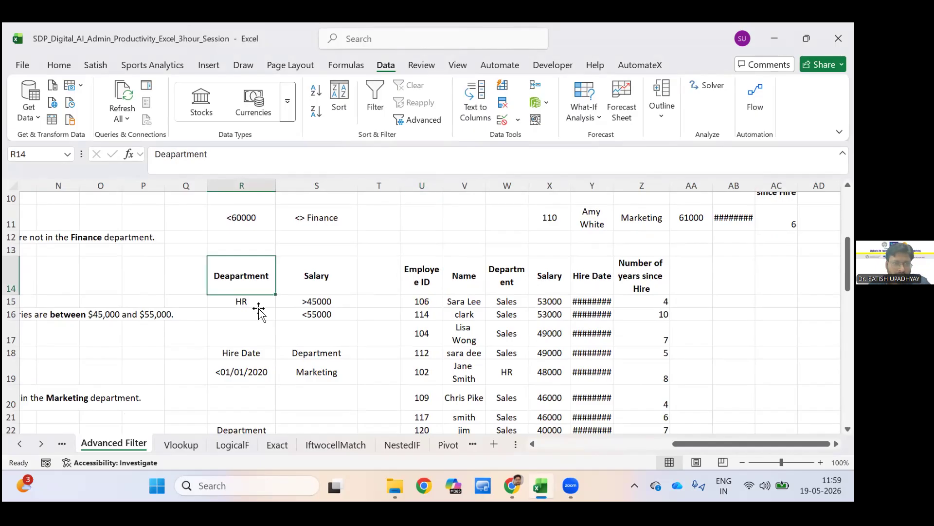
{"action": "key", "text": "F2"}
{"action": "key", "text": "Left"}
{"action": "key", "text": "Left"}
{"action": "key", "text": "Left"}
{"action": "key", "text": "Left"}
{"action": "key", "text": "Left"}
{"action": "key", "text": "Left"}
{"action": "key", "text": "Left"}
{"action": "key", "text": "Left"}
{"action": "key", "text": "BackSpace"}
{"action": "key", "text": "Return"}
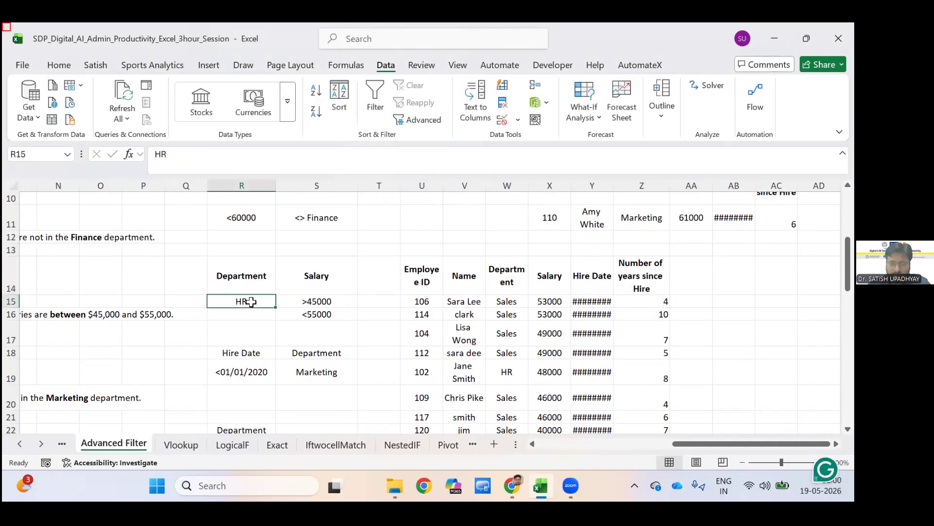
Enter HR as the department criterion in both R15 and R16, beside the two salary limits.
{"action": "left_click_drag", "start_coordinate": [253, 307], "coordinate": [250, 317]}
{"action": "left_click", "coordinate": [240, 306]}
{"action": "type", "text": "HR"}
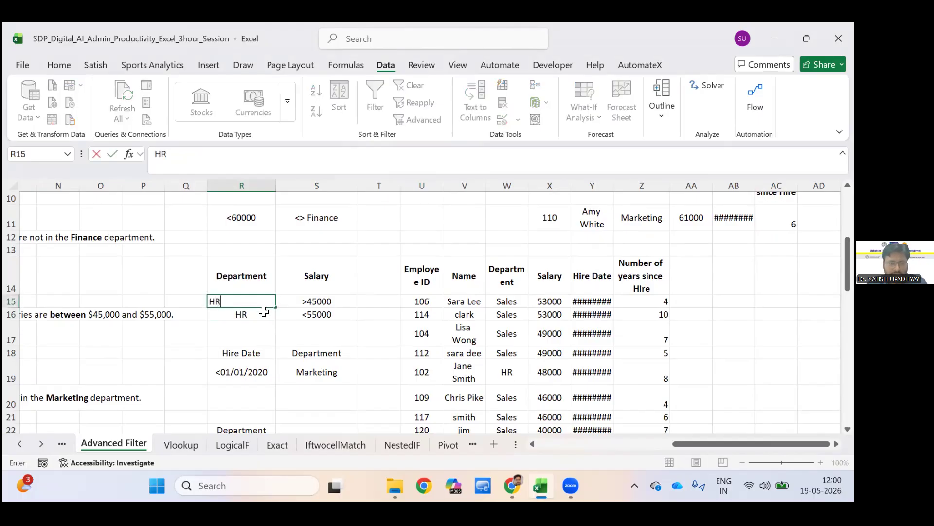
{"action": "key", "text": "Return"}
{"action": "key", "text": "Down"}
{"action": "key", "text": "Right"}
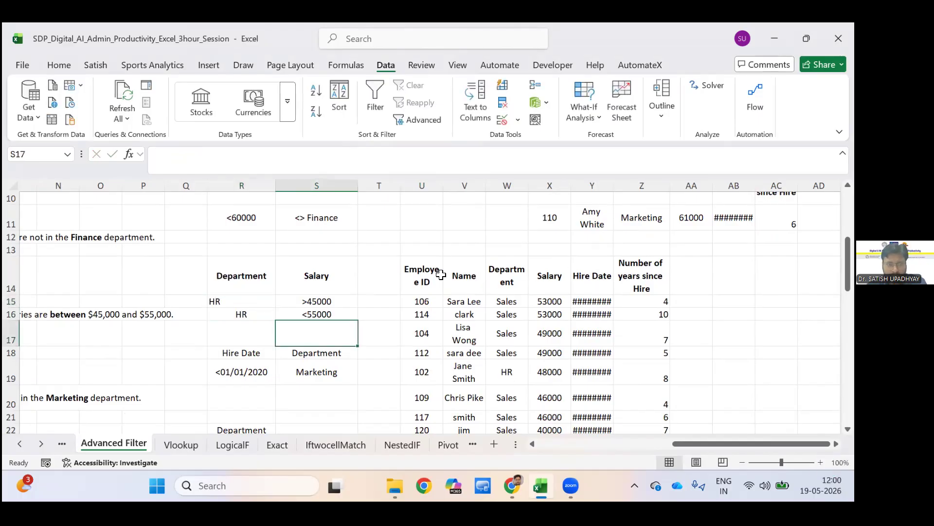
{"action": "key", "text": "Left"}
{"action": "key", "text": "Up"}
{"action": "key", "text": "Up"}
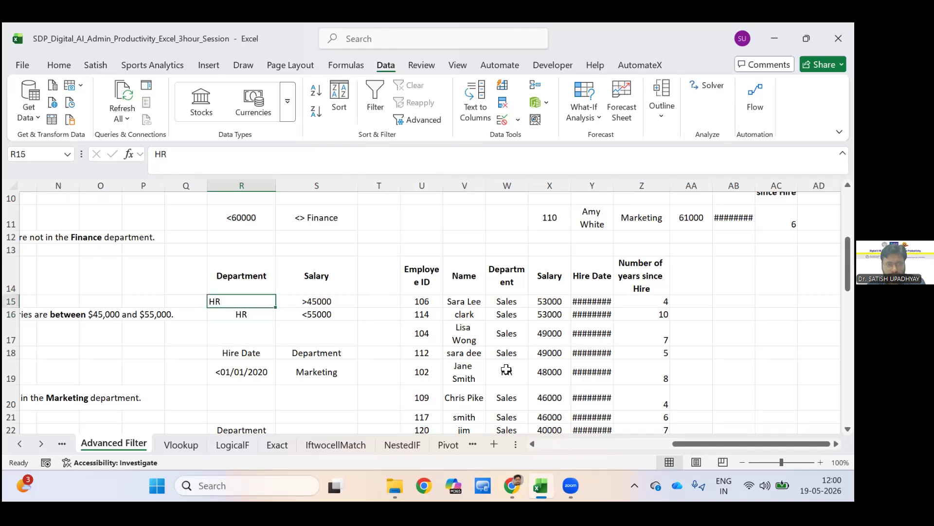
{"action": "key", "text": "Down"}
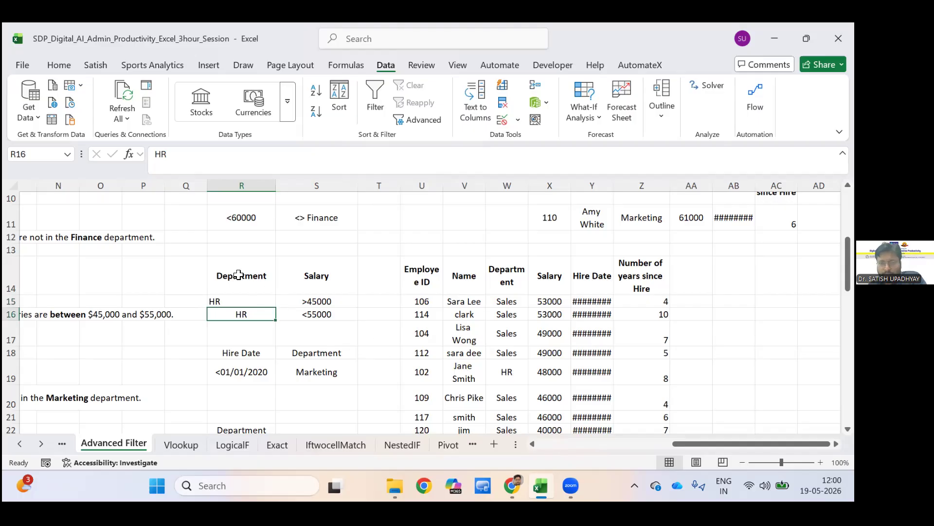
Clear the department criteria in cells R15:R16.
{"action": "left_click", "coordinate": [507, 372]}
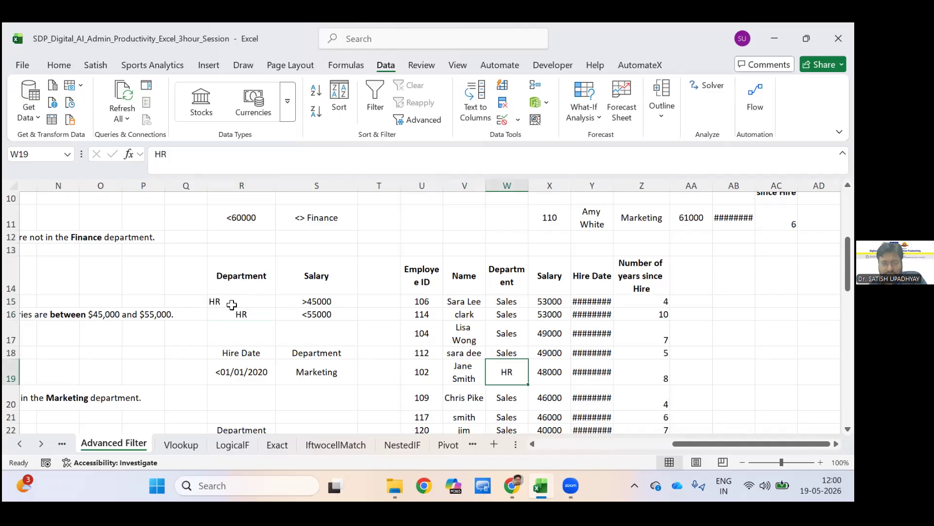
{"action": "mouse_move", "coordinate": [233, 305]}
{"action": "left_mouse_down"}
{"action": "mouse_move", "coordinate": [234, 333]}
{"action": "mouse_move", "coordinate": [232, 314]}
{"action": "left_mouse_up"}
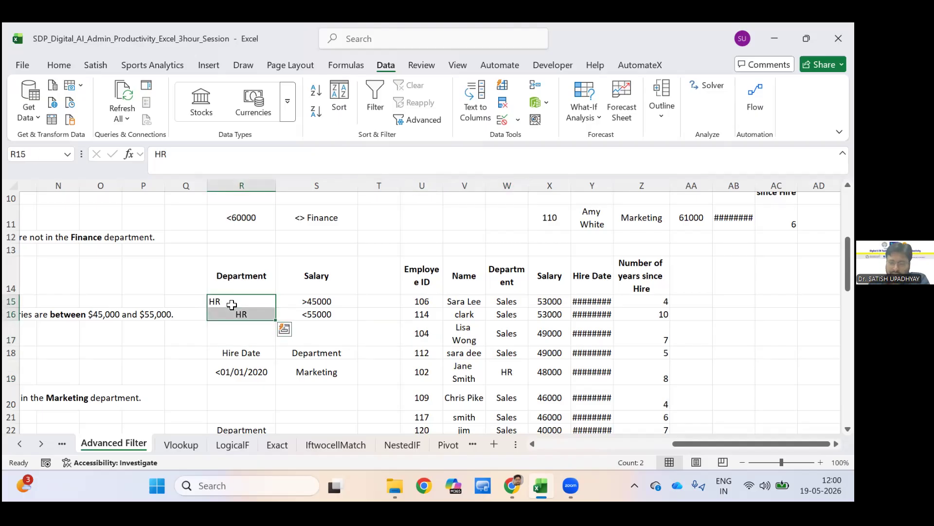
{"action": "key", "text": "Delete"}
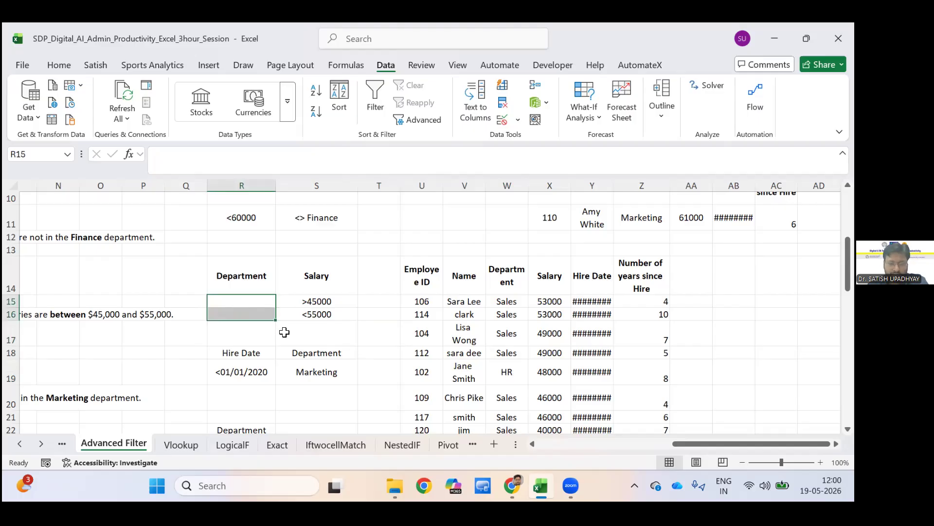
Fill the department criteria cells R15 and R16 with HR again.
{"action": "left_click", "coordinate": [241, 301]}
{"action": "type", "text": "HR"}
{"action": "key", "text": "Return"}
{"action": "type", "text": "HR"}
{"action": "key", "text": "Return"}
{"action": "key", "text": "Right"}
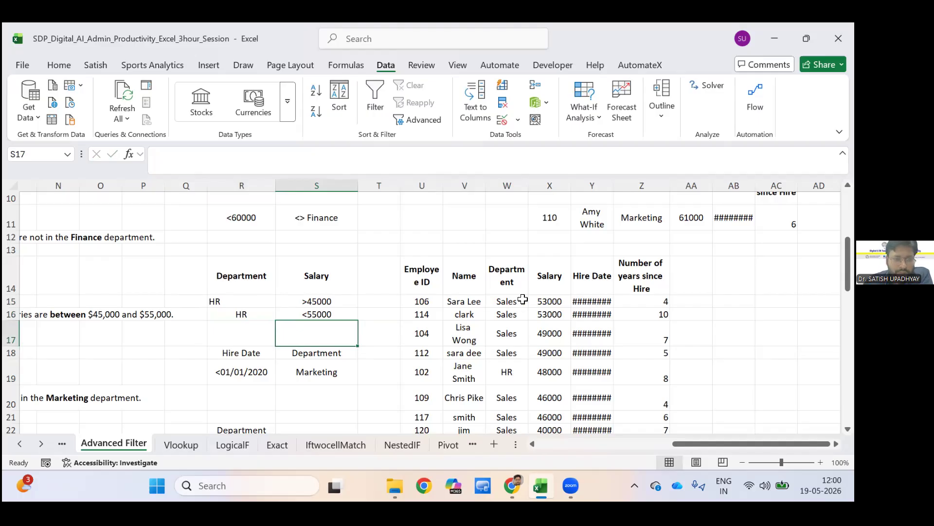
Select the department and salary criteria block R14:S16 and compare it with the copied records beside it.
{"action": "key", "text": "Left"}
{"action": "key", "text": "Up"}
{"action": "key", "text": "Up"}
{"action": "key", "text": "Up"}
{"action": "key", "text": "shift+Right"}
{"action": "key", "text": "shift+Down"}
{"action": "key", "text": "shift+Down"}
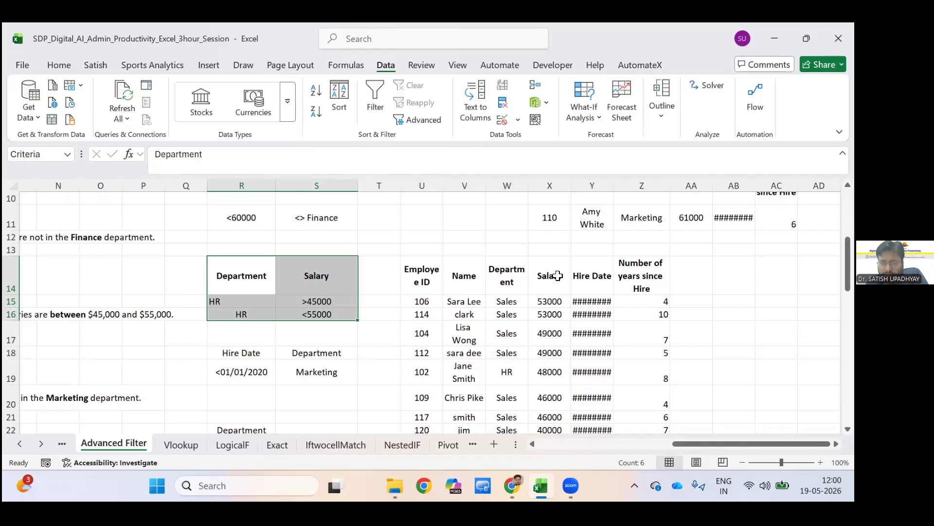
{"action": "scroll", "coordinate": [560, 316], "scroll_direction": "down", "scroll_amount": 3}
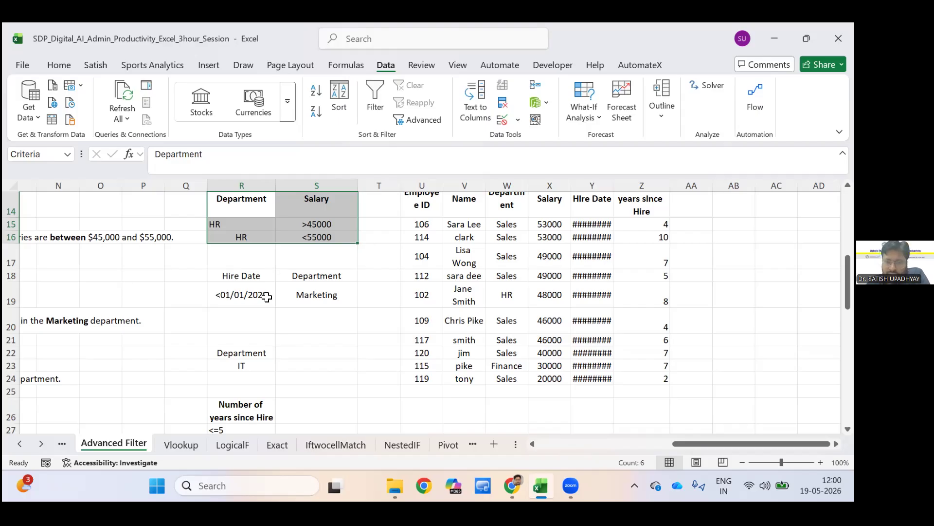
Check the source table's column headers across row 1 and reread the filter tasks written beside the table.
{"action": "scroll", "coordinate": [197, 236], "scroll_direction": "left", "scroll_amount": 6}
{"action": "scroll", "coordinate": [190, 226], "scroll_direction": "up", "scroll_amount": 5}
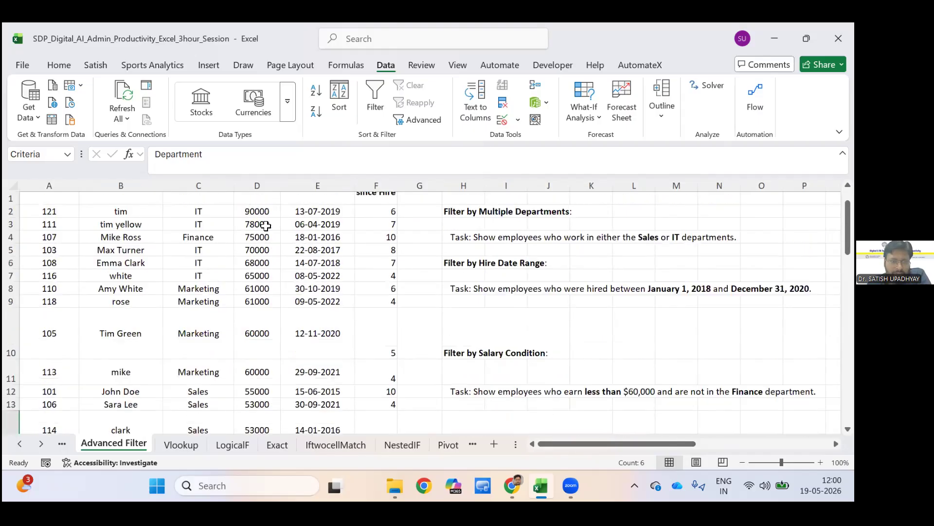
{"action": "left_click", "coordinate": [121, 262]}
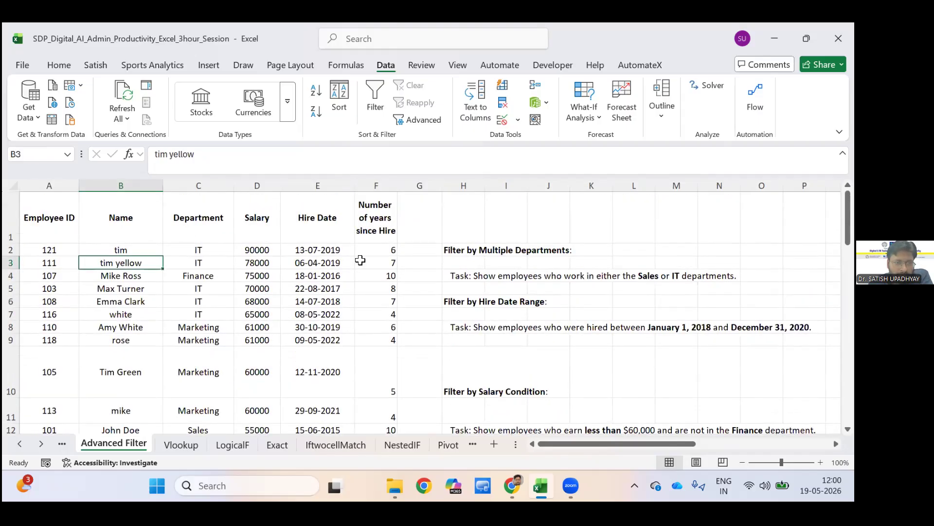
{"action": "key", "text": "Up"}
{"action": "key", "text": "Up"}
{"action": "key", "text": "Right"}
{"action": "key", "text": "Right"}
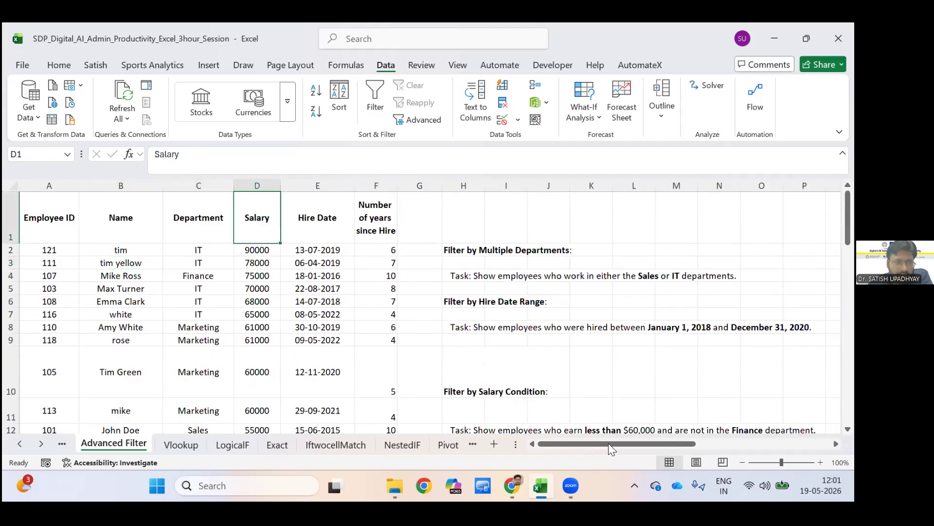
{"action": "key", "text": "Left"}
{"action": "key", "text": "Right"}
{"action": "key", "text": "Right"}
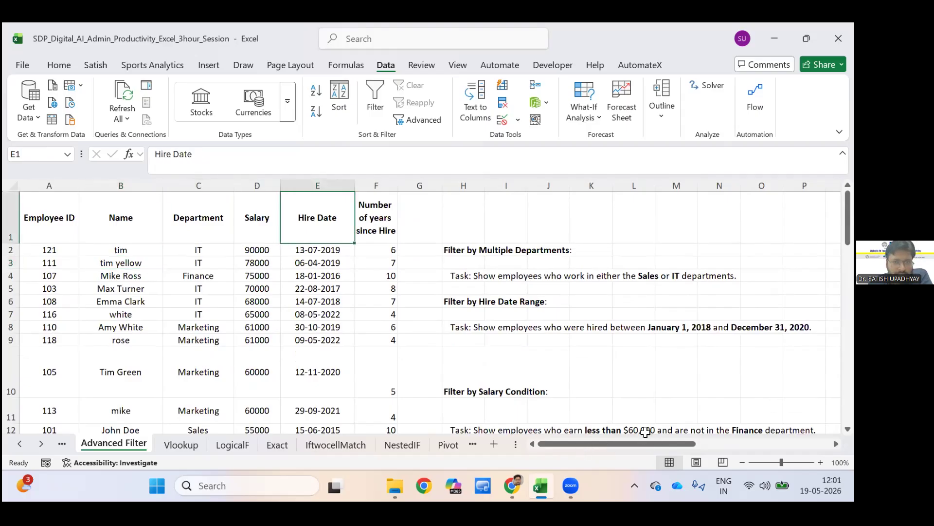
{"action": "key", "text": "Right"}
{"action": "scroll", "coordinate": [532, 223], "scroll_direction": "down", "scroll_amount": 3}
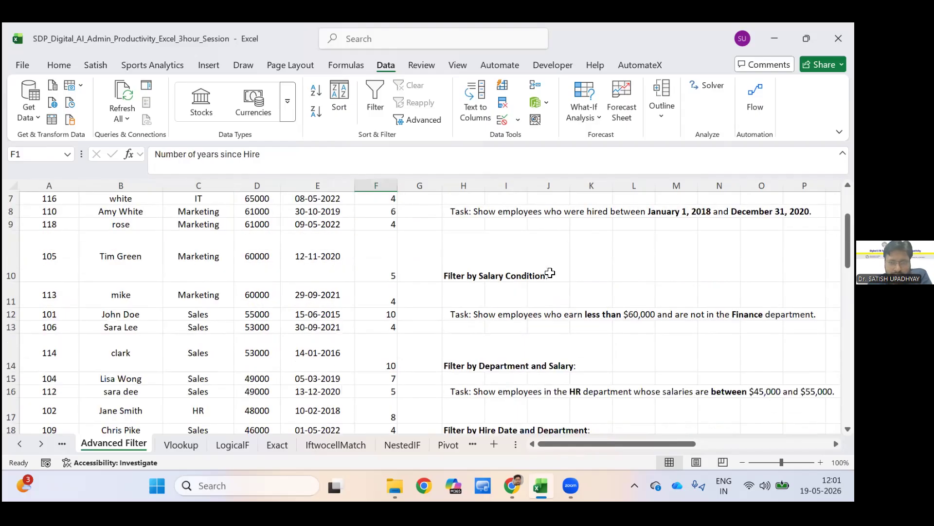
{"action": "scroll", "coordinate": [528, 212], "scroll_direction": "right", "scroll_amount": 5}
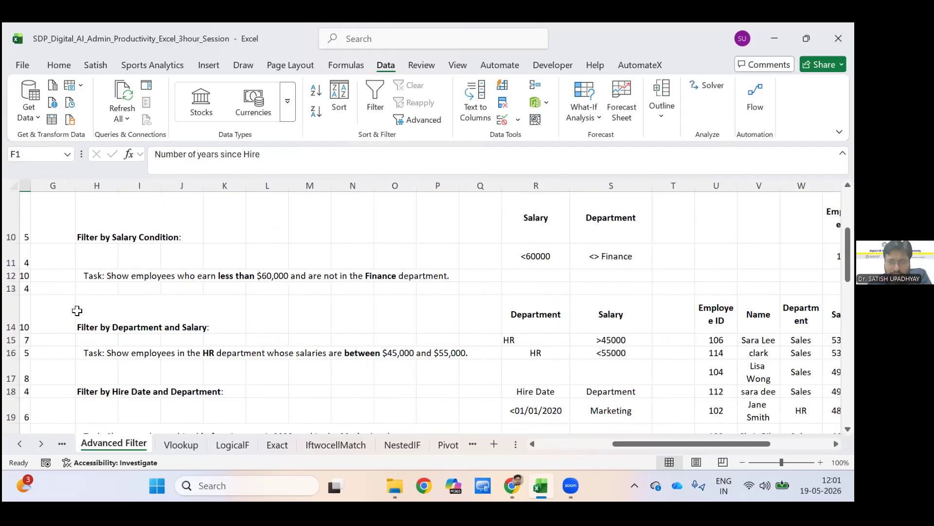
Start an advanced filter on the employee list A1:F22 with the salary and department criteria in R10:S11 as criteria range.
{"action": "left_click", "coordinate": [536, 217]}
{"action": "left_click", "coordinate": [611, 256]}
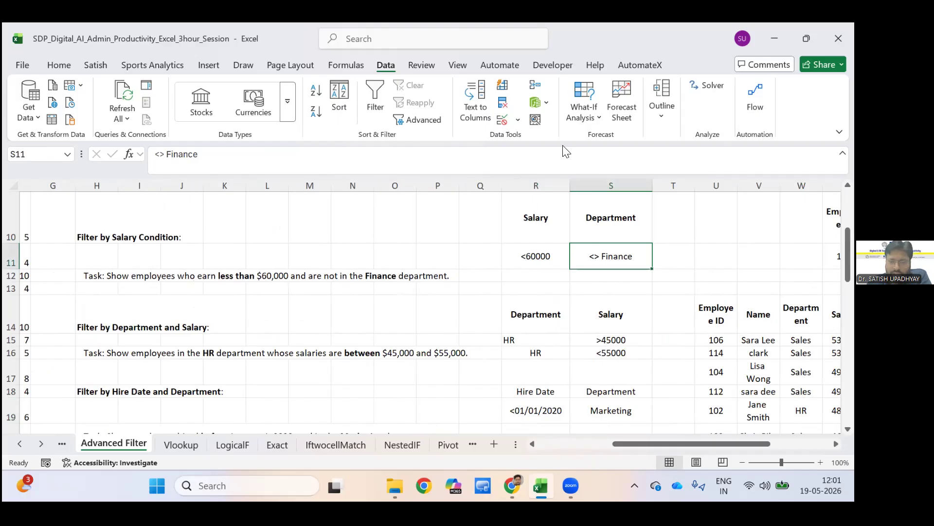
{"action": "scroll", "coordinate": [584, 344], "scroll_direction": "left", "scroll_amount": 6}
{"action": "left_click", "coordinate": [49, 314]}
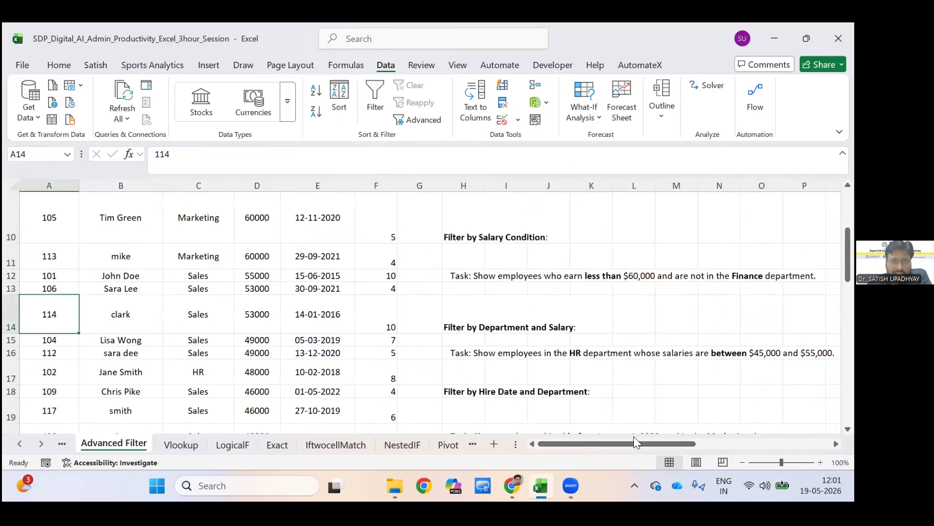
{"action": "left_click", "coordinate": [417, 119]}
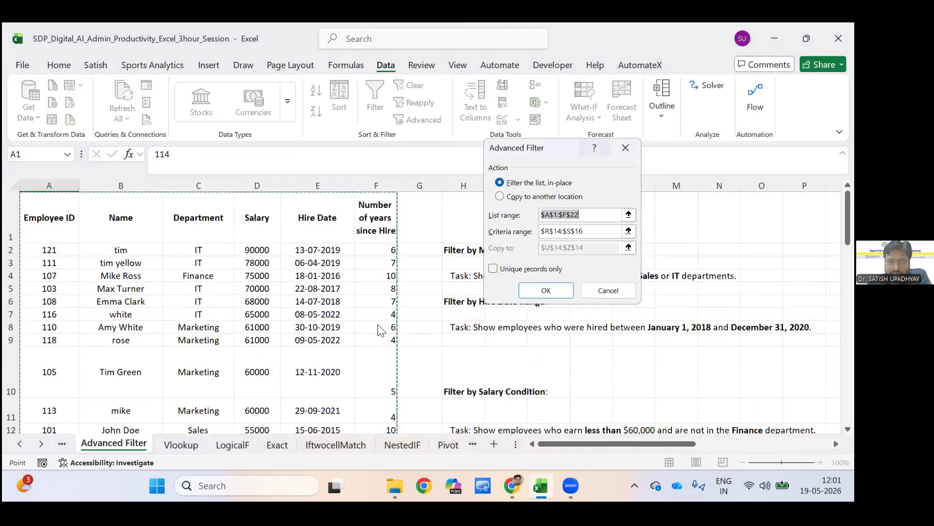
{"action": "left_click_drag", "start_coordinate": [550, 148], "coordinate": [342, 144]}
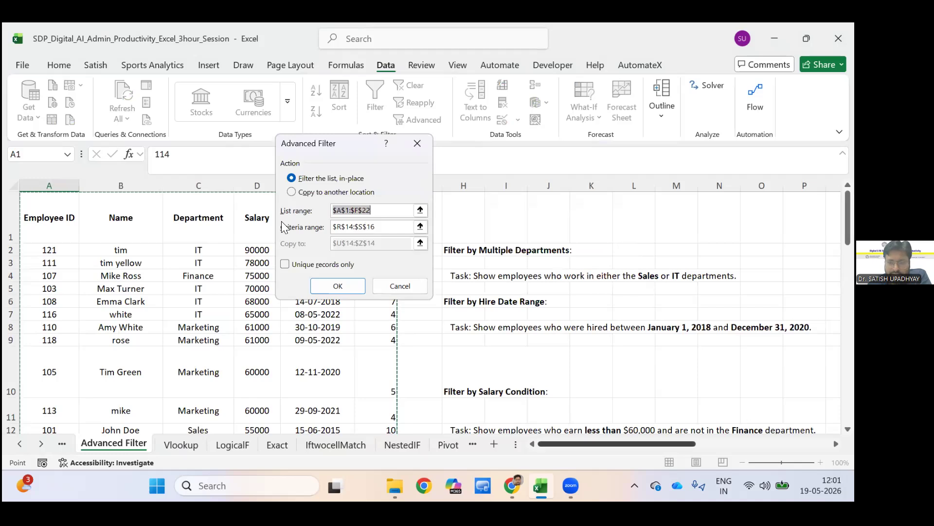
{"action": "left_click_drag", "start_coordinate": [545, 444], "coordinate": [644, 444]}
{"action": "left_click", "coordinate": [371, 227]}
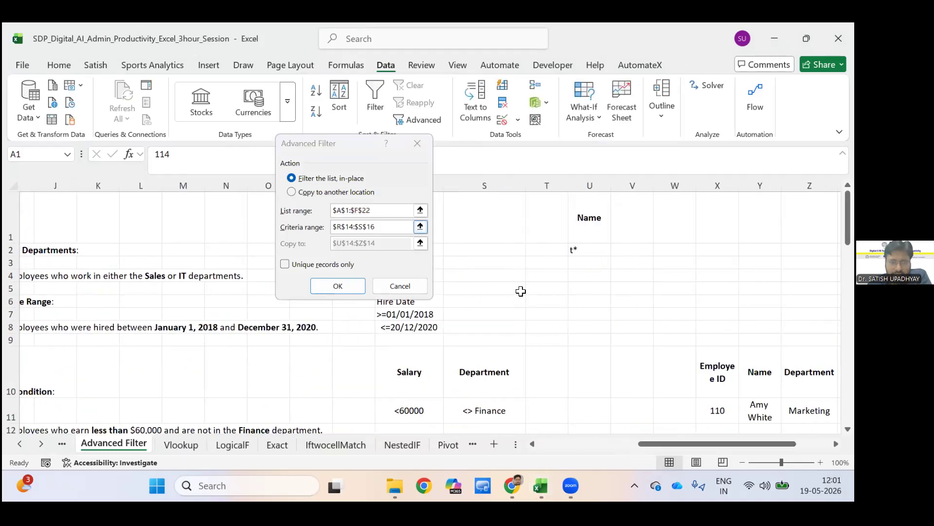
{"action": "key", "text": "ctrl+a"}
{"action": "key", "text": "BackSpace"}
{"action": "scroll", "coordinate": [294, 195], "scroll_direction": "right", "scroll_amount": 3}
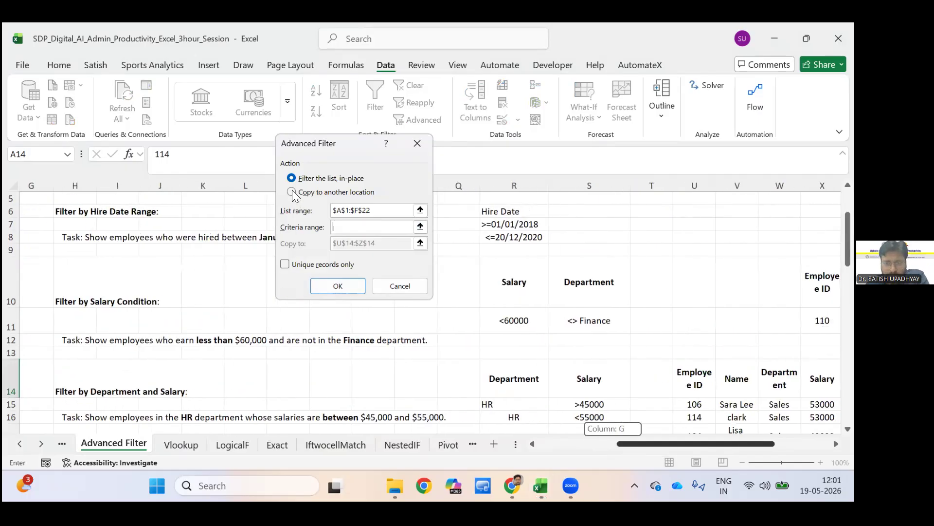
{"action": "left_click_drag", "start_coordinate": [506, 277], "coordinate": [618, 325]}
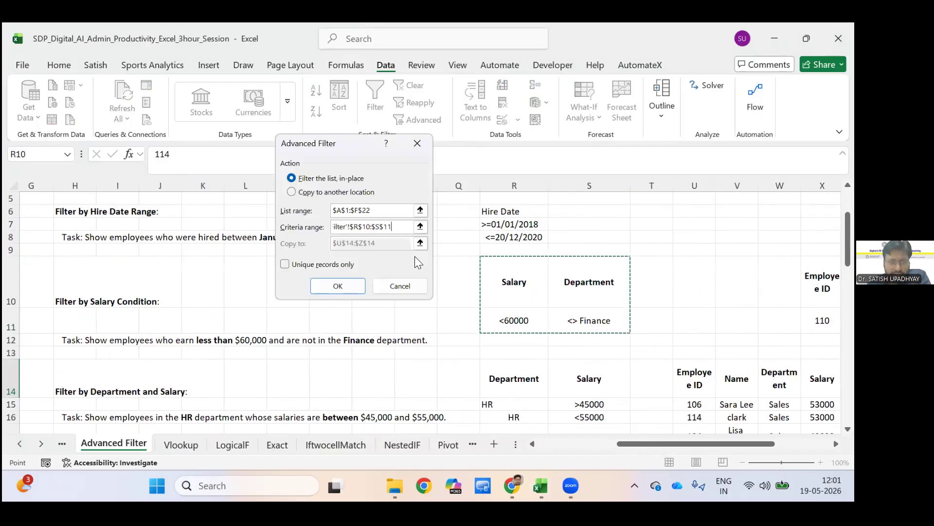
Set the advanced filter to copy its results to another location at cell U6 and run it.
{"action": "key", "text": "alt+o"}
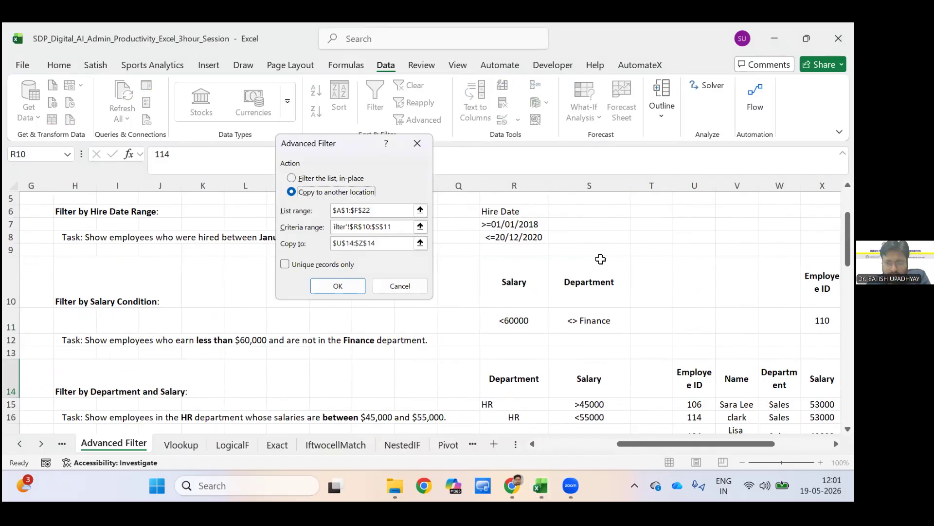
{"action": "left_click_drag", "start_coordinate": [379, 243], "coordinate": [333, 243]}
{"action": "key", "text": "BackSpace"}
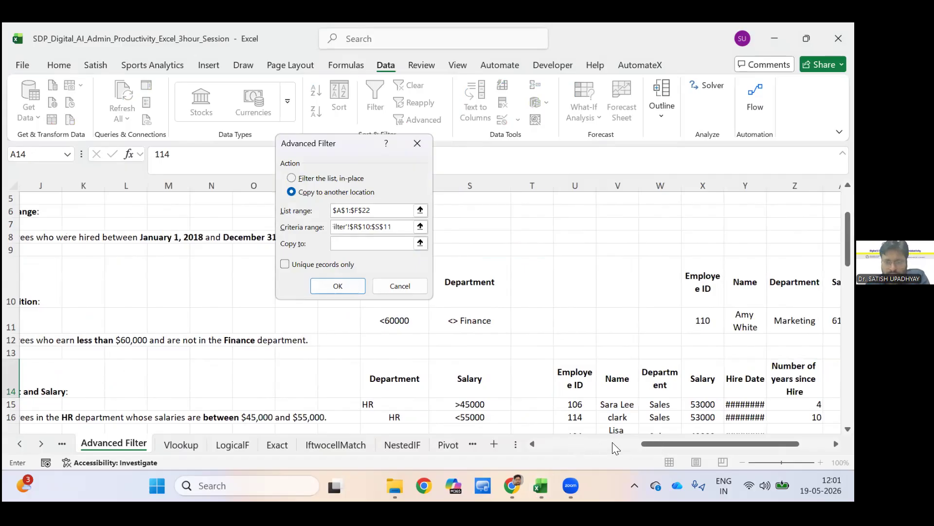
{"action": "left_click", "coordinate": [574, 210]}
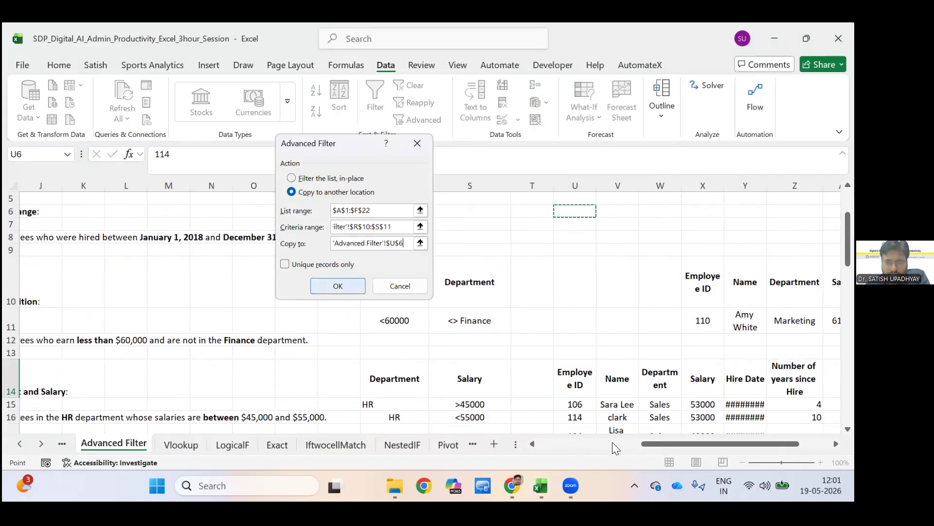
{"action": "key", "text": "Return"}
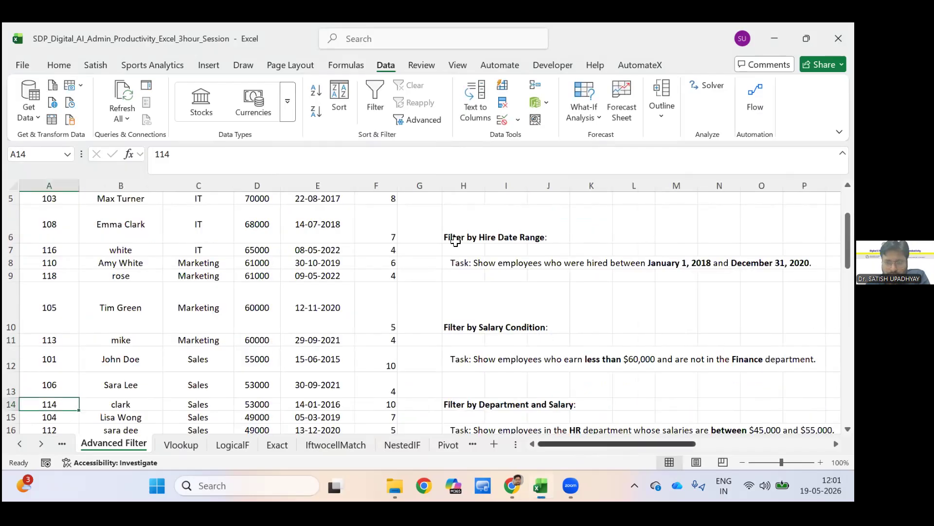
Review the salaries and departments of the records copied below cell U6 against the criteria in R10:S11.
{"action": "scroll", "coordinate": [482, 229], "scroll_direction": "right", "scroll_amount": 5}
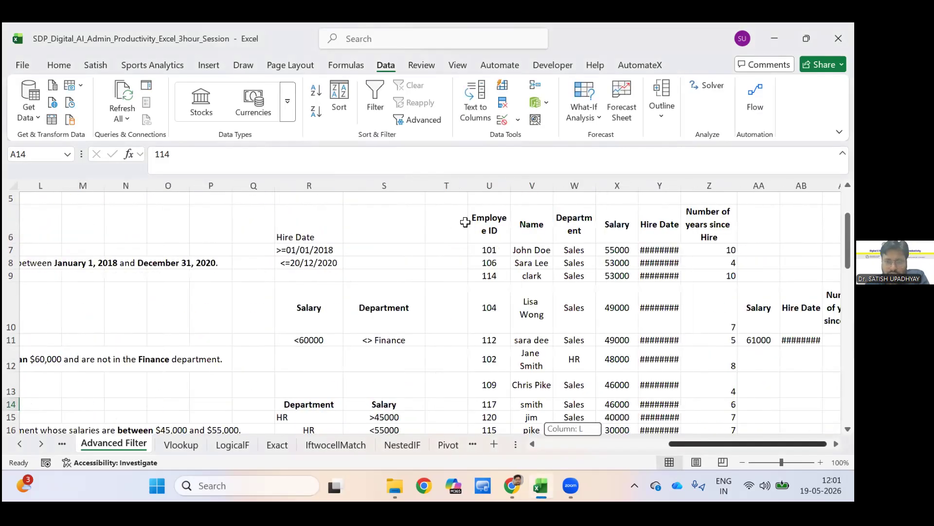
{"action": "scroll", "coordinate": [466, 222], "scroll_direction": "right", "scroll_amount": 2}
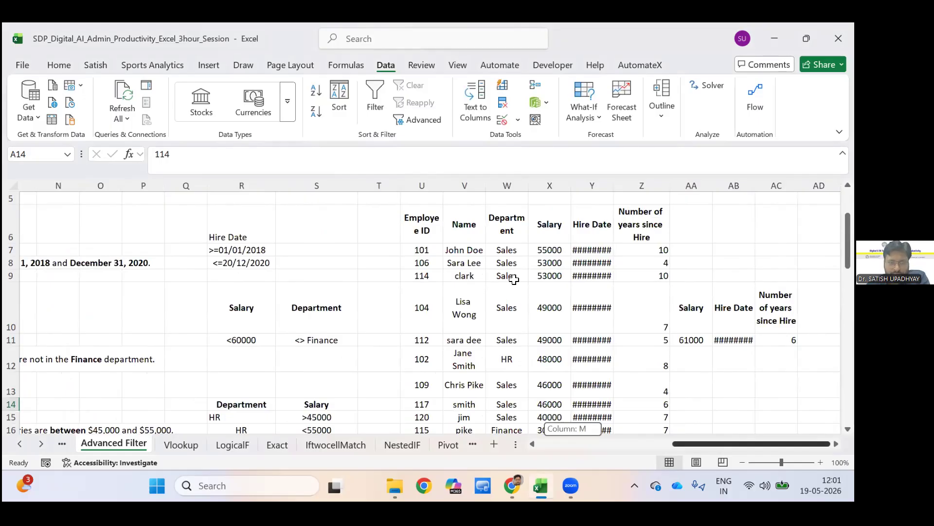
{"action": "left_click", "coordinate": [549, 339]}
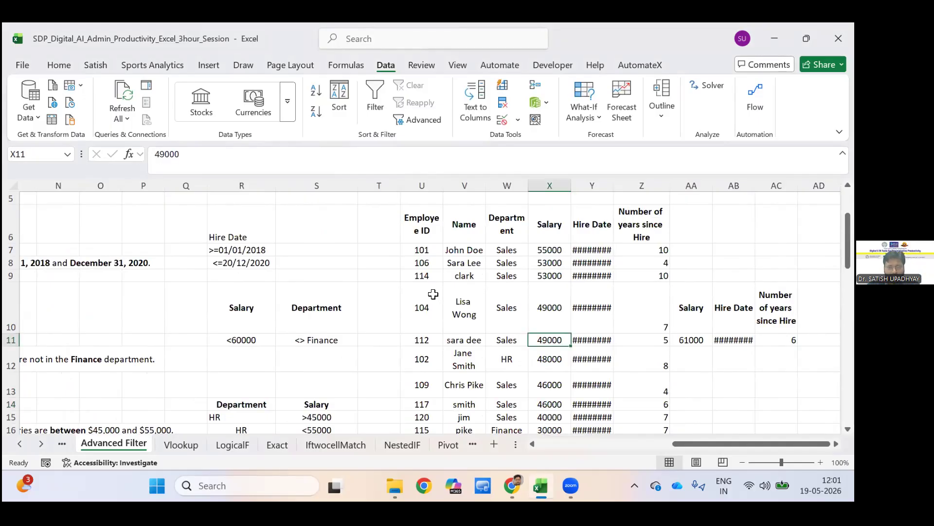
{"action": "scroll", "coordinate": [432, 298], "scroll_direction": "down", "scroll_amount": 2}
{"action": "scroll", "coordinate": [432, 298], "scroll_direction": "up", "scroll_amount": 2}
{"action": "scroll", "coordinate": [432, 298], "scroll_direction": "up", "scroll_amount": 1}
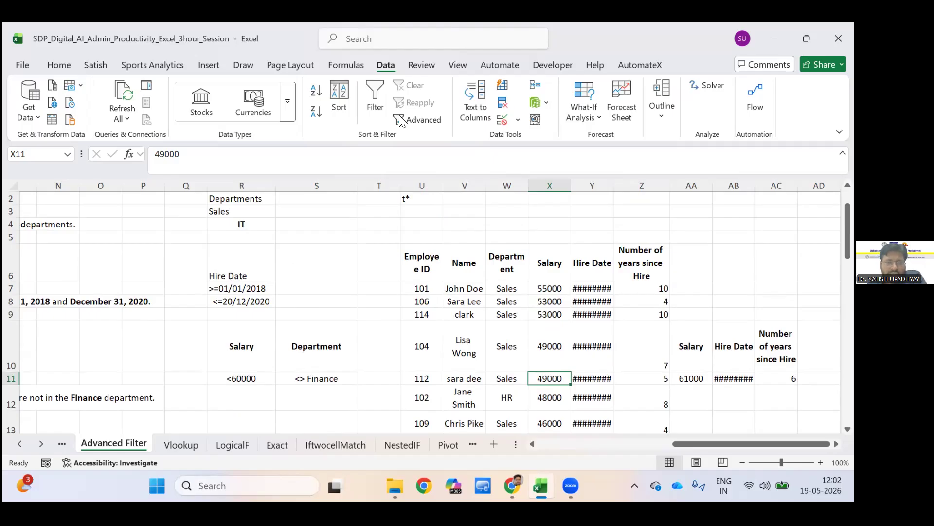
Review the Advanced Filter settings for the employee list and close them without running the filter.
{"action": "scroll", "coordinate": [404, 124], "scroll_direction": "left", "scroll_amount": 6}
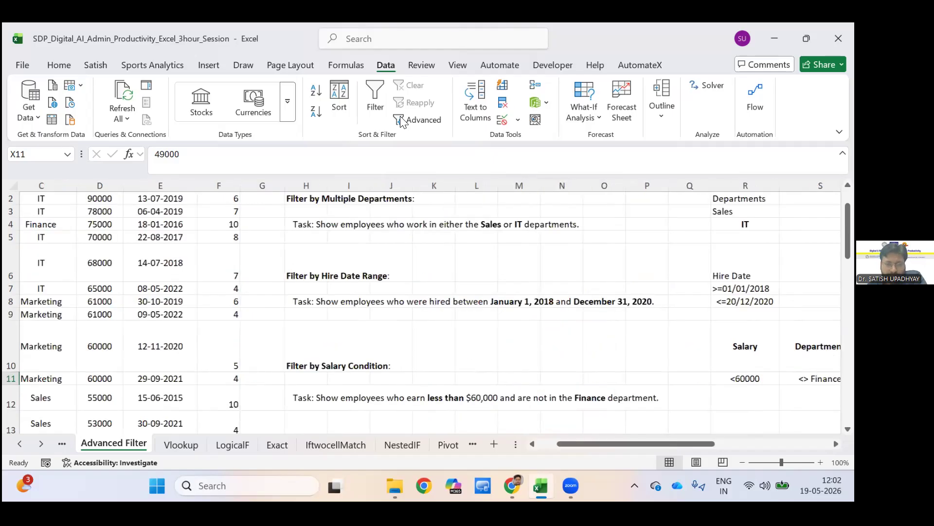
{"action": "scroll", "coordinate": [49, 289], "scroll_direction": "up", "scroll_amount": 1}
{"action": "left_click", "coordinate": [49, 288]}
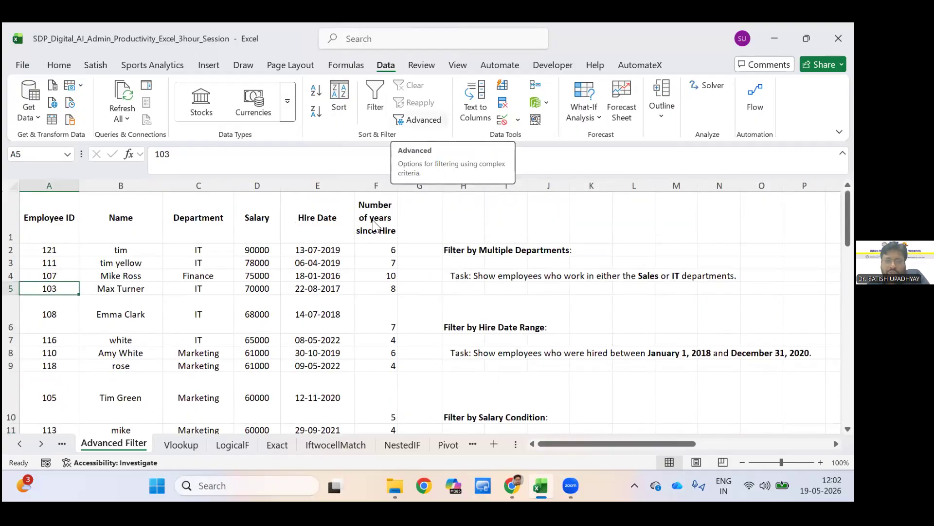
{"action": "left_click", "coordinate": [425, 120]}
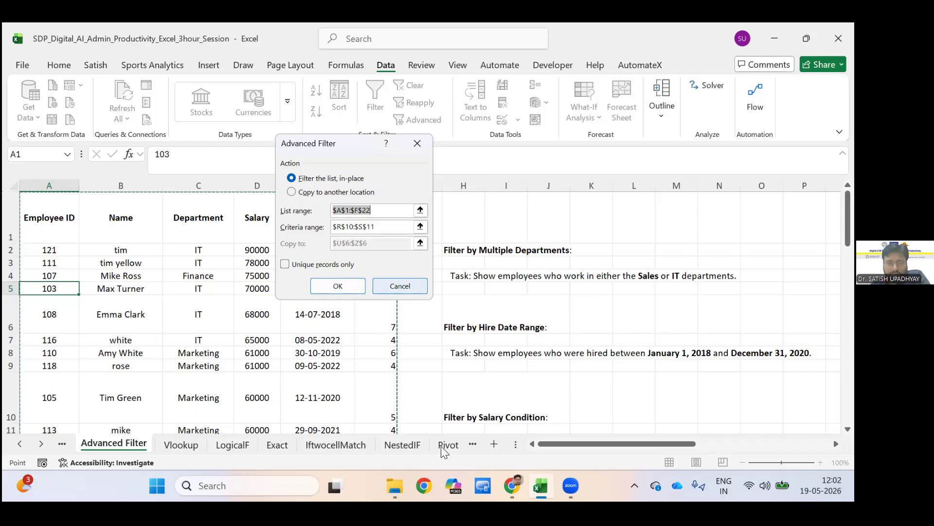
{"action": "key", "text": "Escape"}
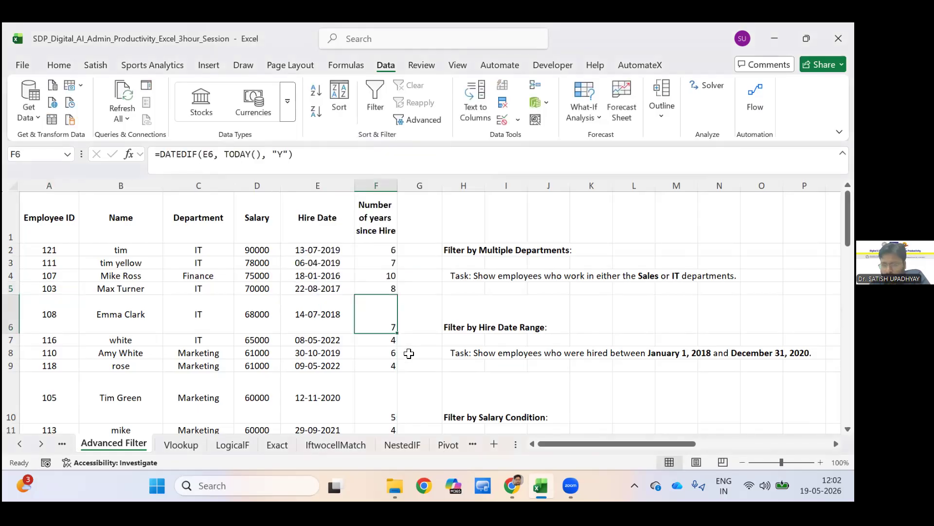
Look briefly at the Pivot sheet and switch to the NestedIF sheet with the score and bonus tables.
{"action": "left_click", "coordinate": [448, 445]}
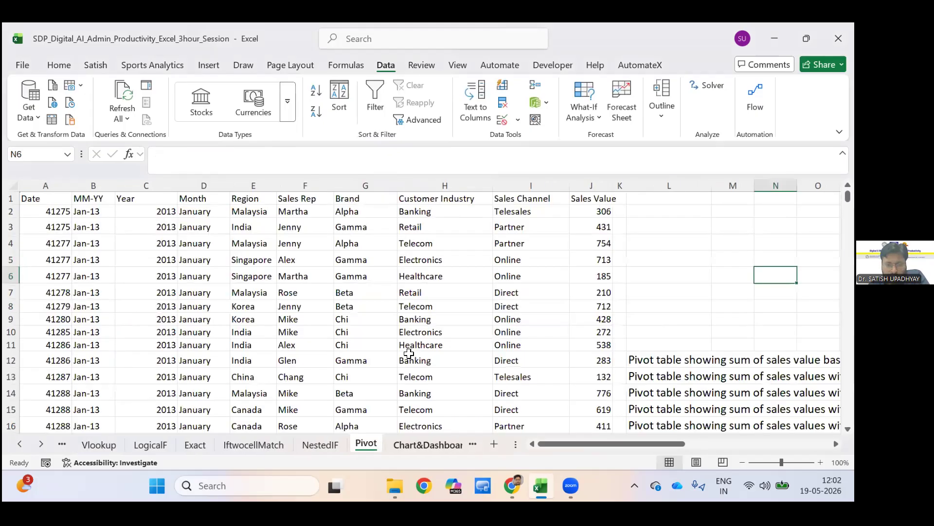
{"action": "left_click", "coordinate": [320, 443]}
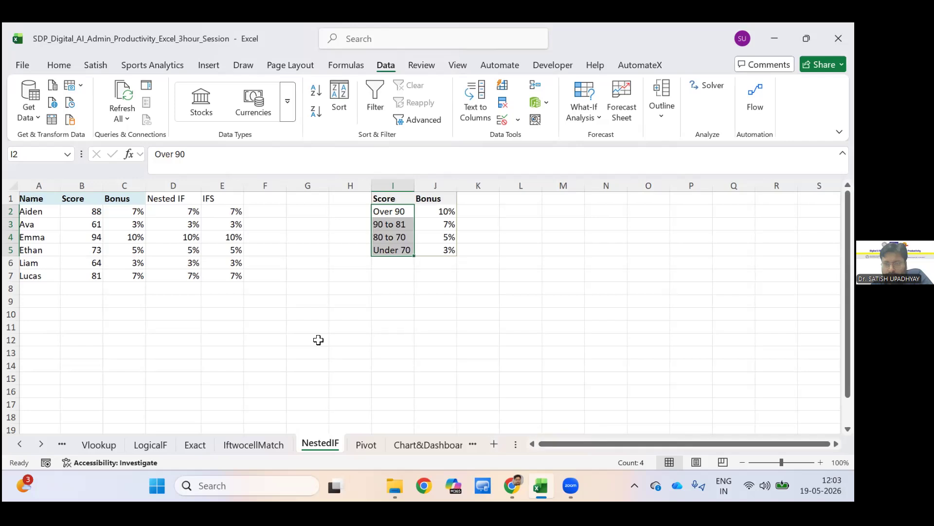
{"action": "left_click", "coordinate": [318, 339]}
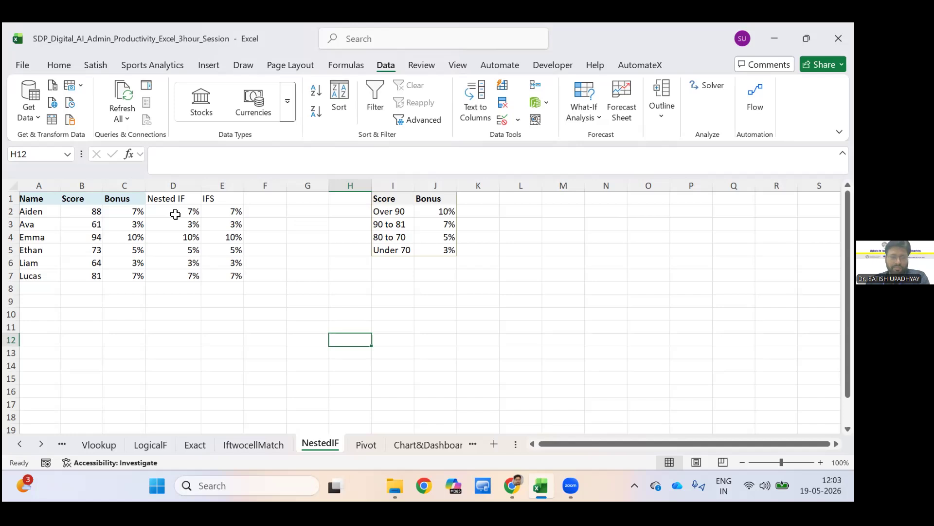
{"action": "key", "text": "Left"}
{"action": "key", "text": "Left"}
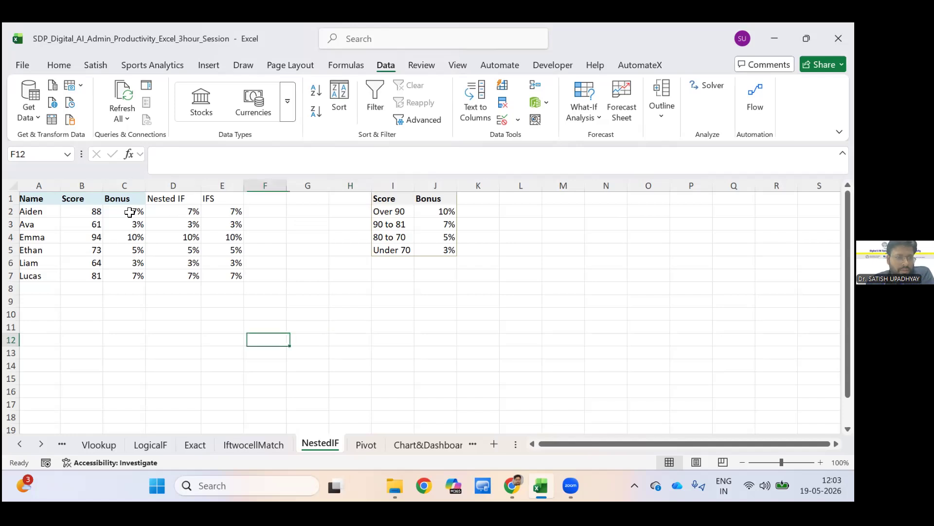
Examine the nested IF bonus formulas in cells D2 and C2 and select the Bonus column.
{"action": "left_click", "coordinate": [156, 211]}
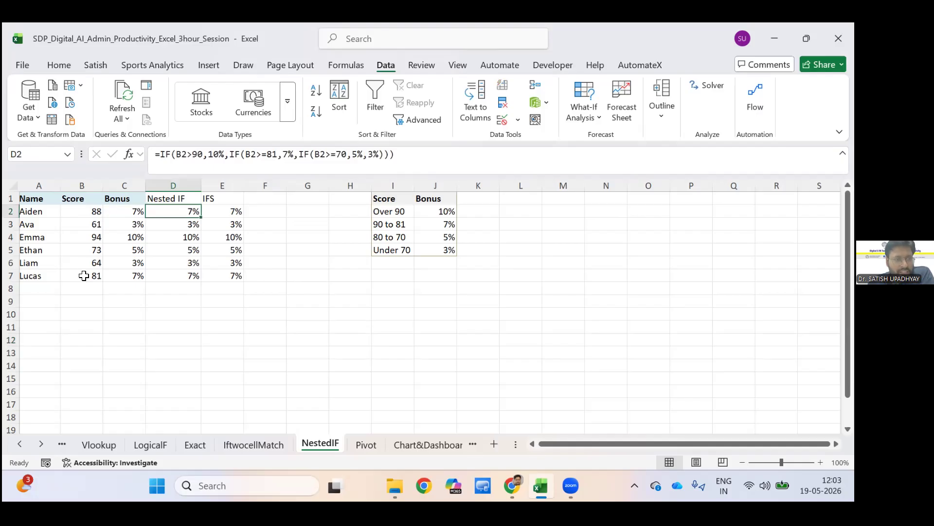
{"action": "key", "text": "Left"}
{"action": "key", "text": "Down"}
{"action": "key", "text": "Up"}
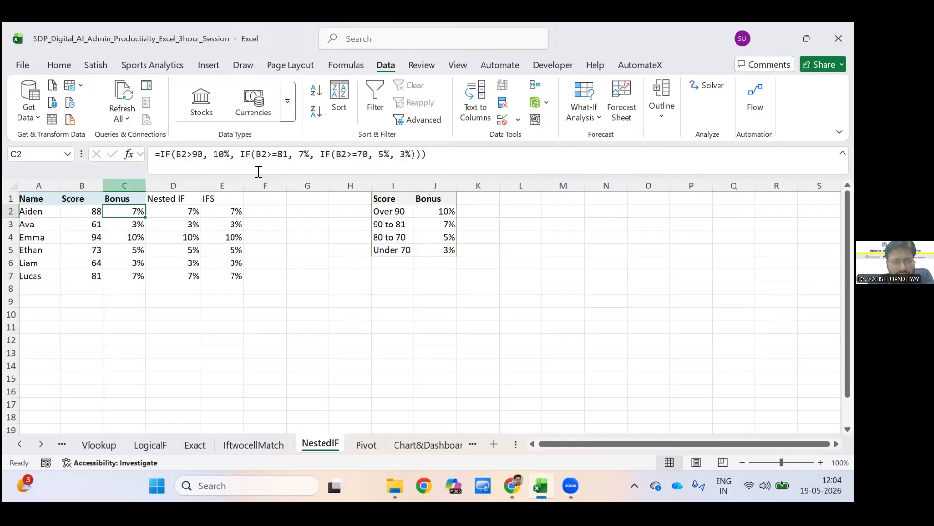
{"action": "key", "text": "ctrl+space"}
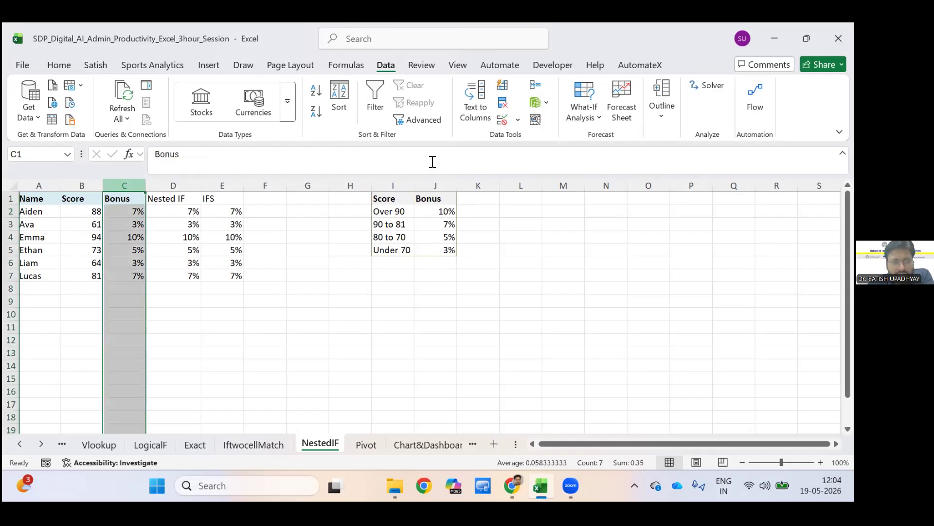
Compare the nested IF bonus formulas in C2 and D2 with the IFS formula in E2.
{"action": "key", "text": "Down"}
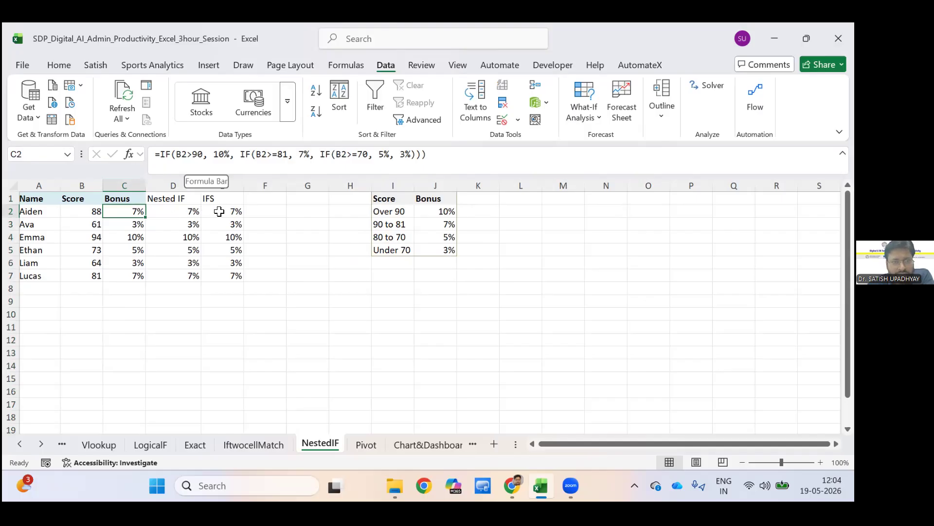
{"action": "key", "text": "Right"}
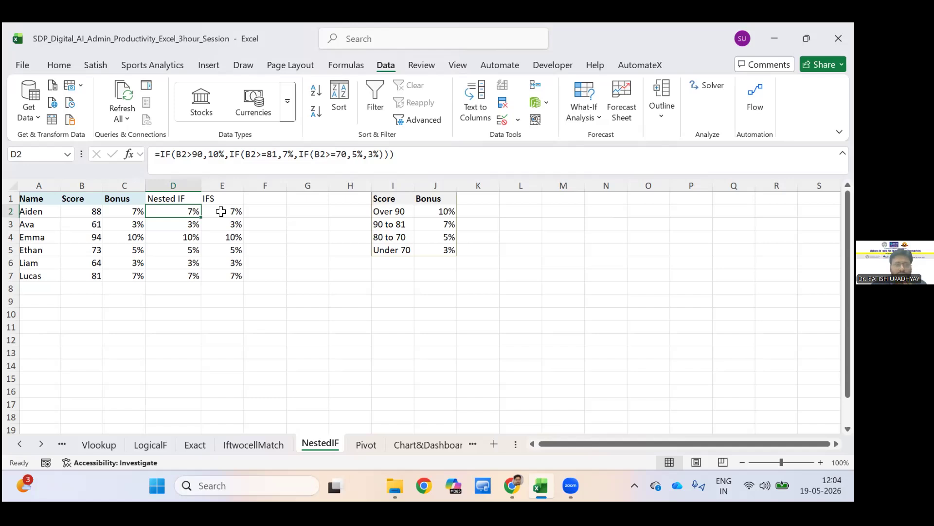
{"action": "key", "text": "Right"}
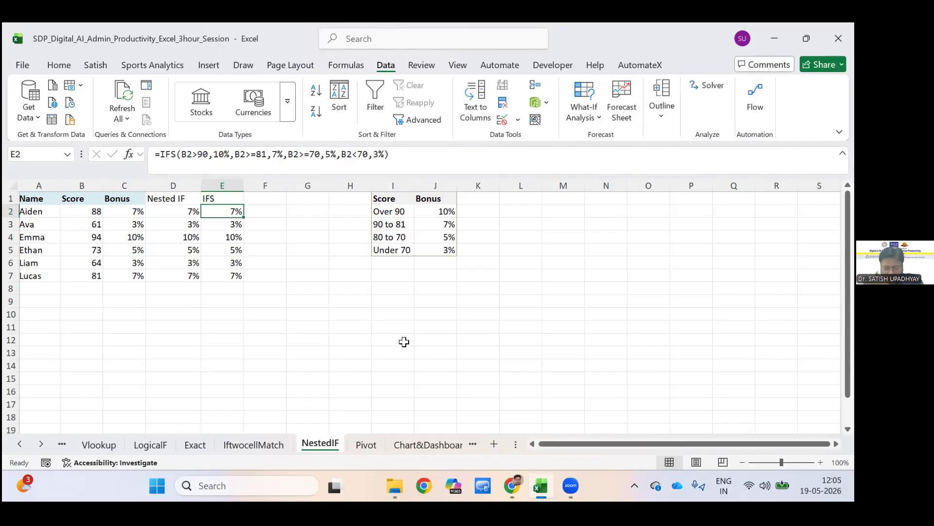
Look briefly at the Pivot sheet and view the chart selection and dashboard guidance on the Chart&Dashboard sheet.
{"action": "left_click", "coordinate": [377, 445]}
{"action": "key", "text": "ctrl+Page_Up"}
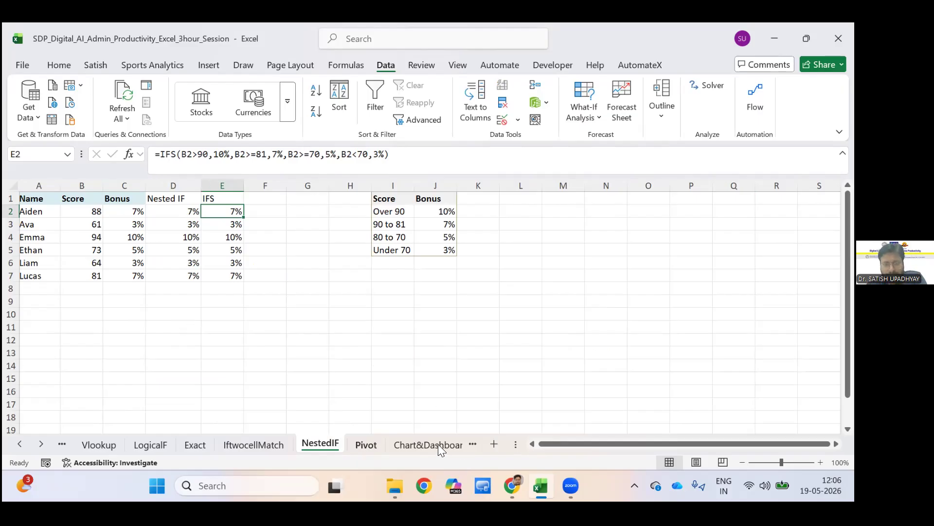
{"action": "key", "text": "ctrl+Page_Down"}
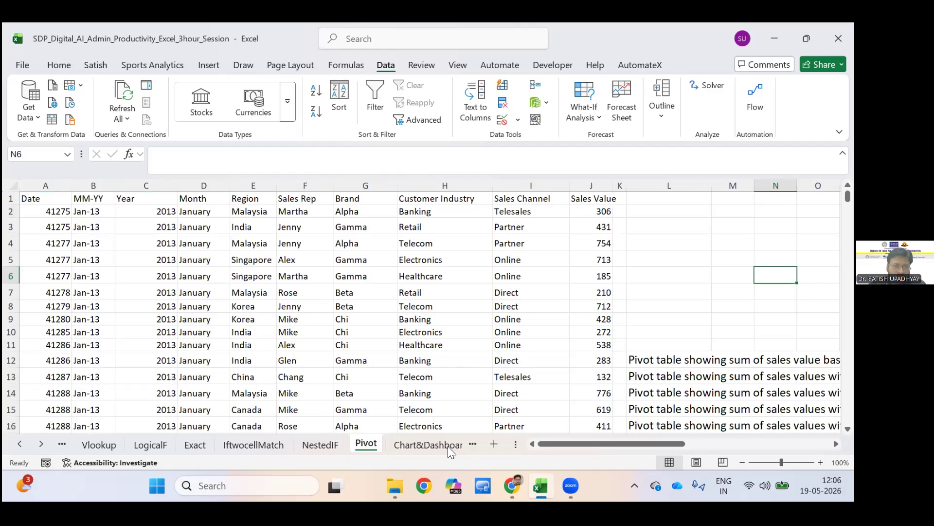
{"action": "left_click", "coordinate": [403, 444]}
{"action": "scroll", "coordinate": [302, 444], "scroll_direction": "up", "scroll_amount": 1}
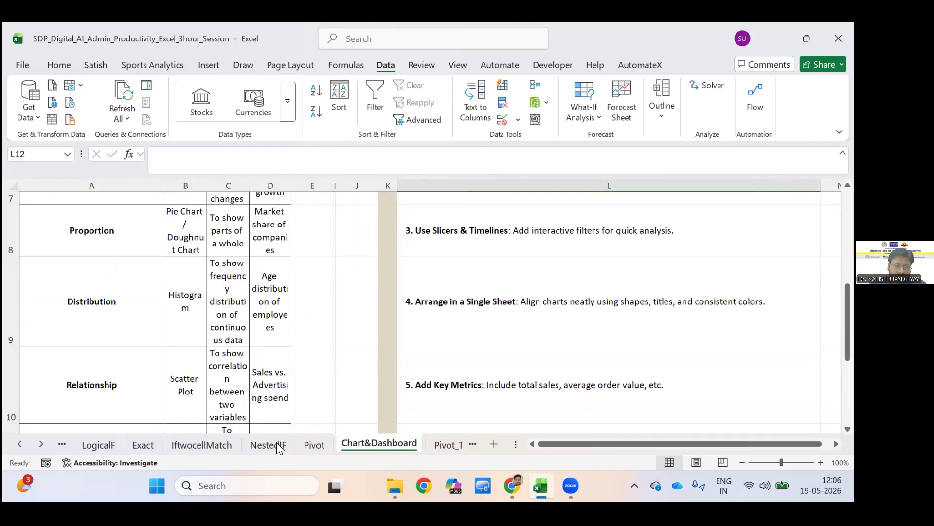
{"action": "scroll", "coordinate": [249, 445], "scroll_direction": "up", "scroll_amount": 2}
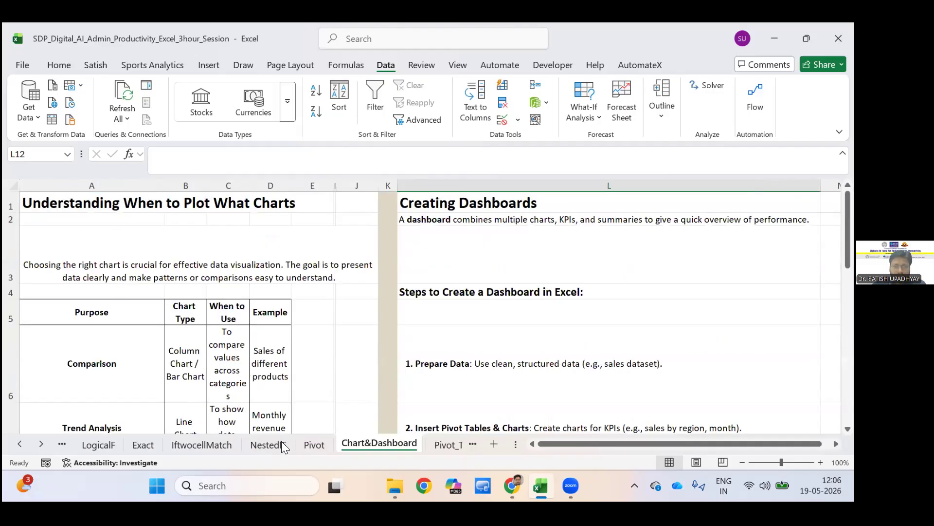
Read the Pivot_Table sheet's notes on the purpose, creation, formatting, filtering and aggregation of pivot tables.
{"action": "left_click", "coordinate": [445, 444]}
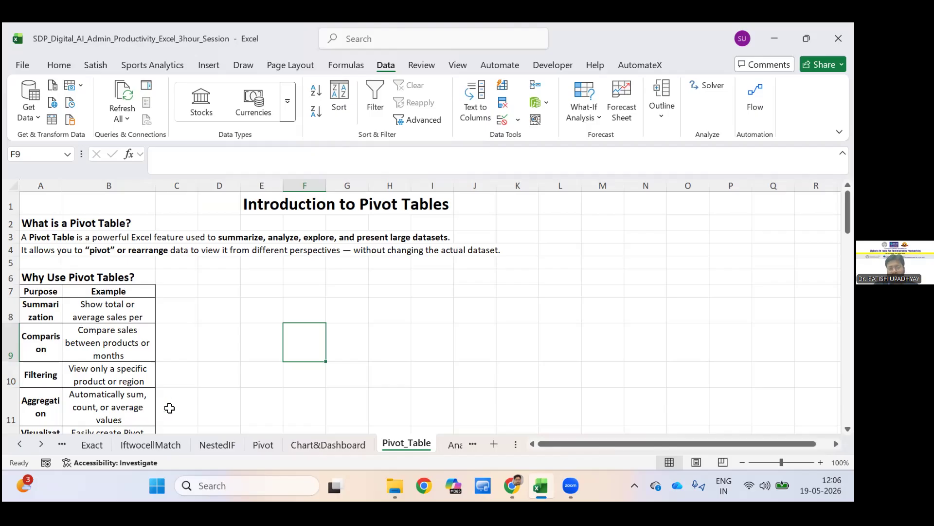
{"action": "left_click", "coordinate": [41, 407]}
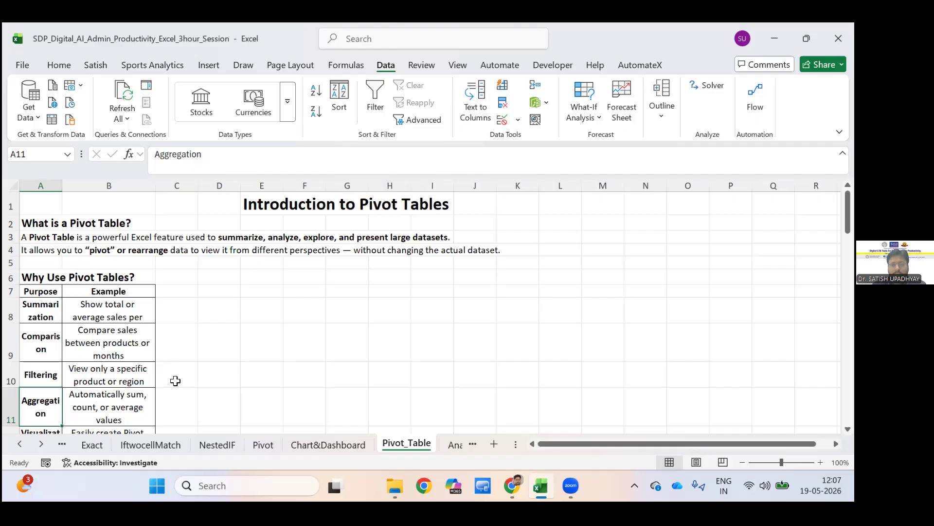
{"action": "scroll", "coordinate": [175, 381], "scroll_direction": "down", "scroll_amount": 2}
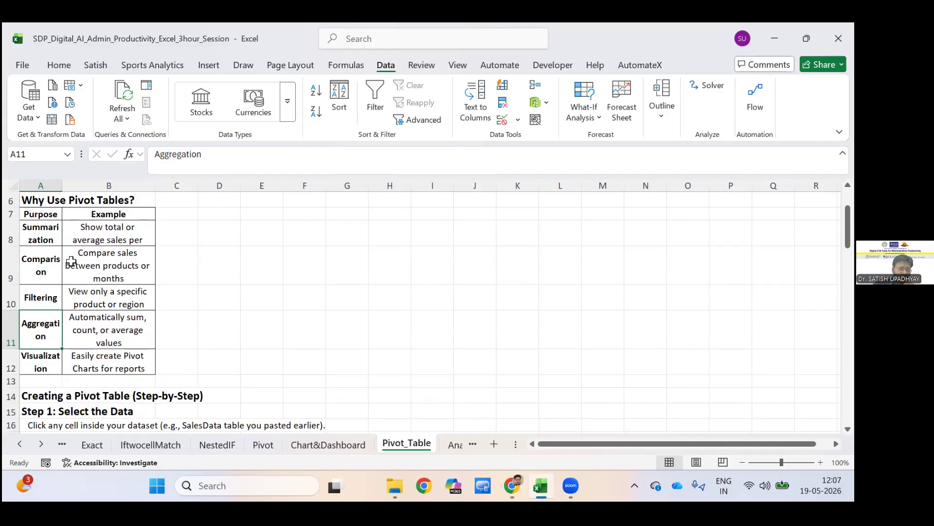
{"action": "scroll", "coordinate": [73, 263], "scroll_direction": "down", "scroll_amount": 2}
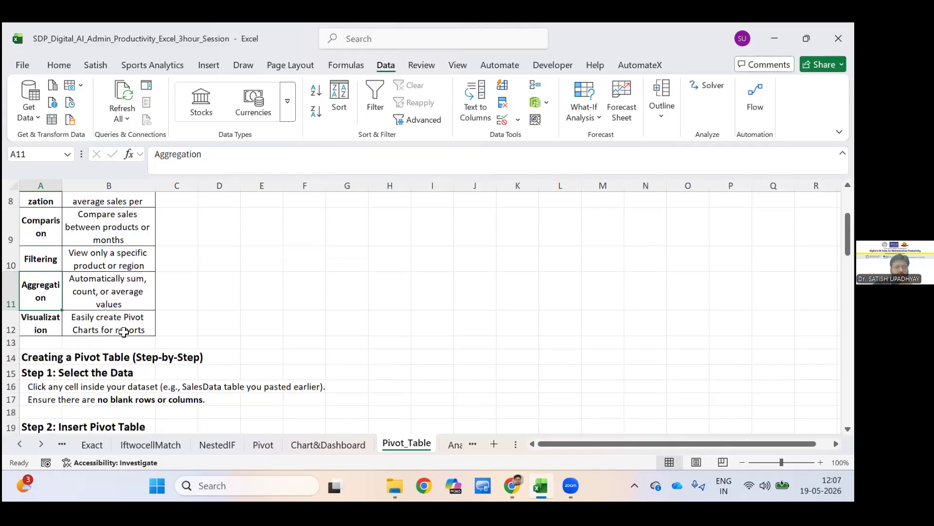
{"action": "scroll", "coordinate": [130, 332], "scroll_direction": "down", "scroll_amount": 2}
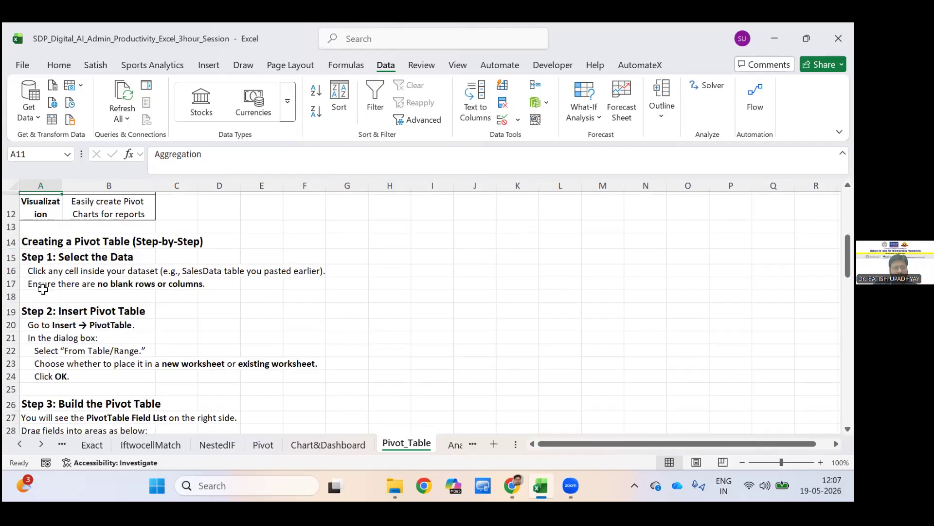
{"action": "scroll", "coordinate": [47, 346], "scroll_direction": "down", "scroll_amount": 2}
{"action": "scroll", "coordinate": [47, 352], "scroll_direction": "down", "scroll_amount": 4}
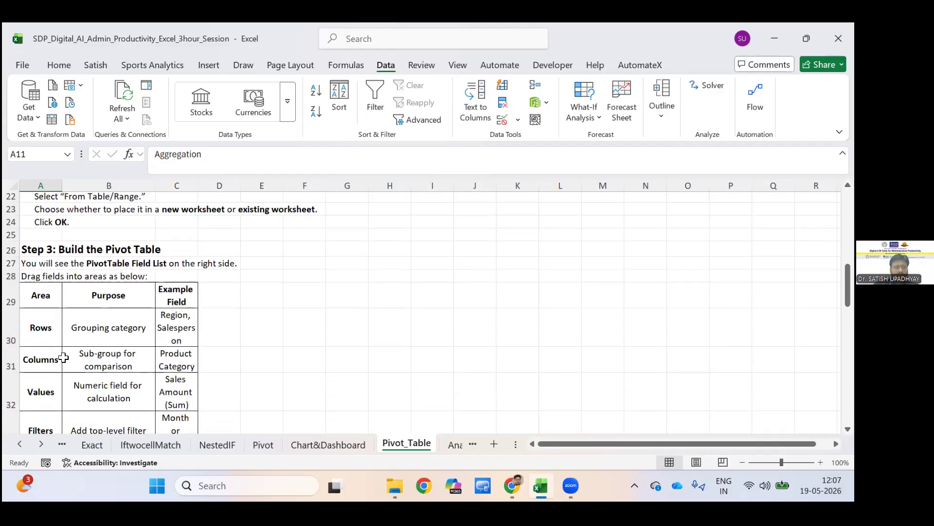
{"action": "scroll", "coordinate": [62, 356], "scroll_direction": "down", "scroll_amount": 2}
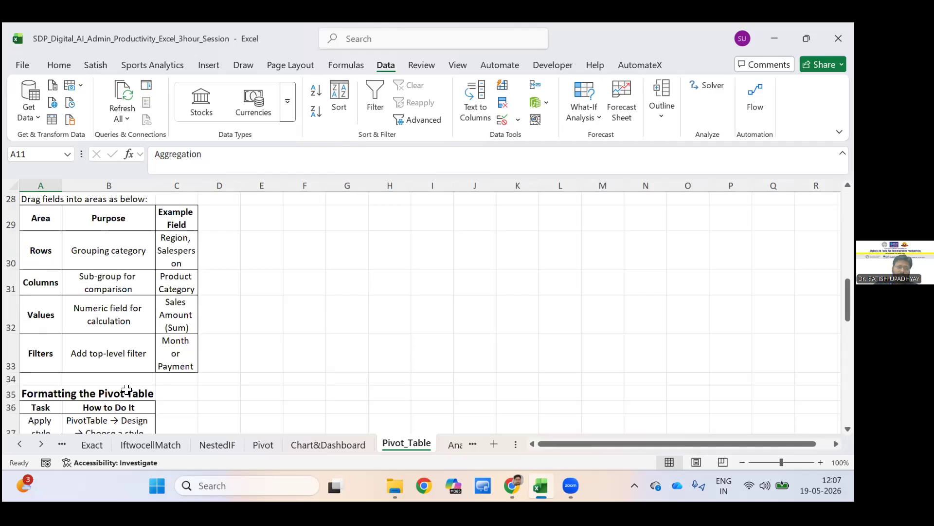
{"action": "scroll", "coordinate": [131, 375], "scroll_direction": "down", "scroll_amount": 1}
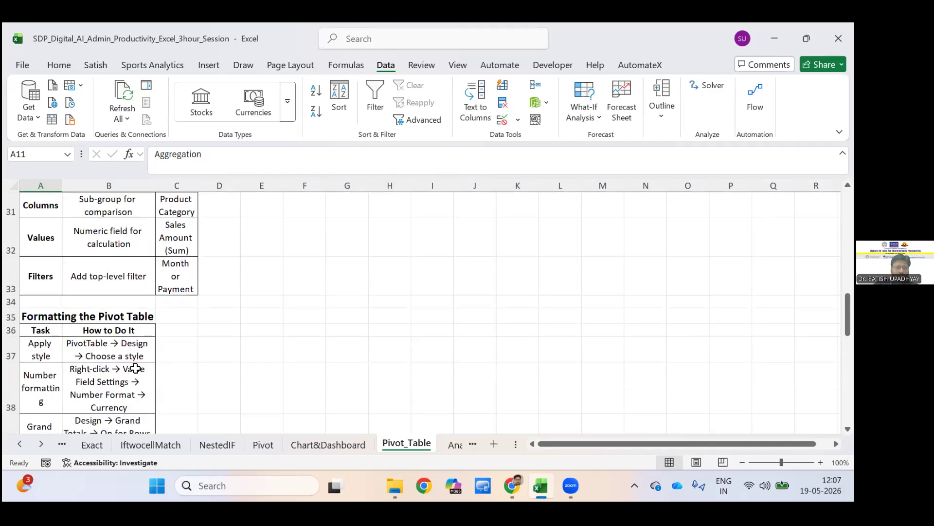
{"action": "scroll", "coordinate": [141, 371], "scroll_direction": "down", "scroll_amount": 1}
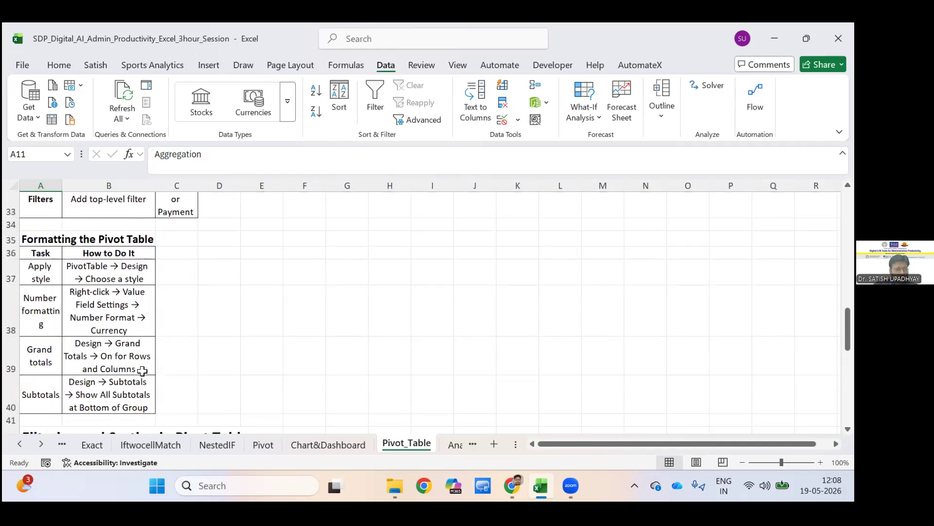
{"action": "scroll", "coordinate": [142, 371], "scroll_direction": "down", "scroll_amount": 6}
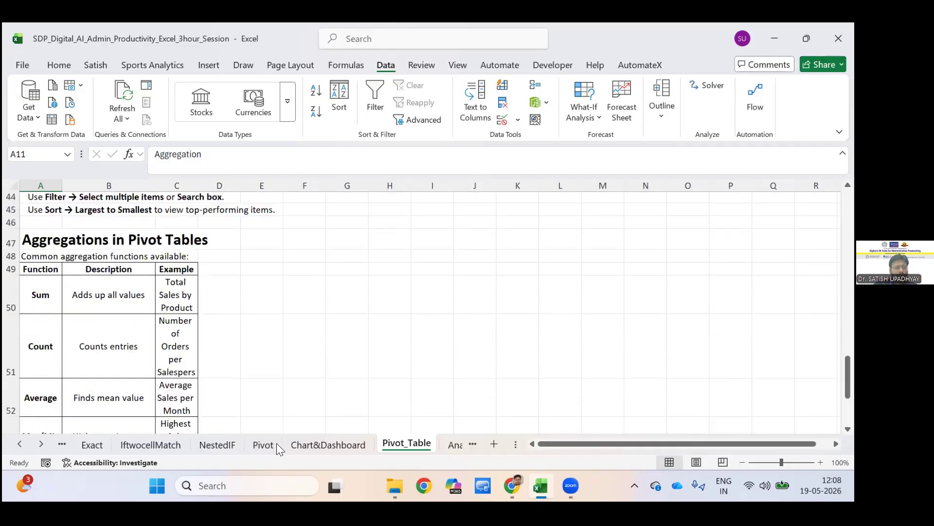
{"action": "scroll", "coordinate": [270, 446], "scroll_direction": "down", "scroll_amount": 1}
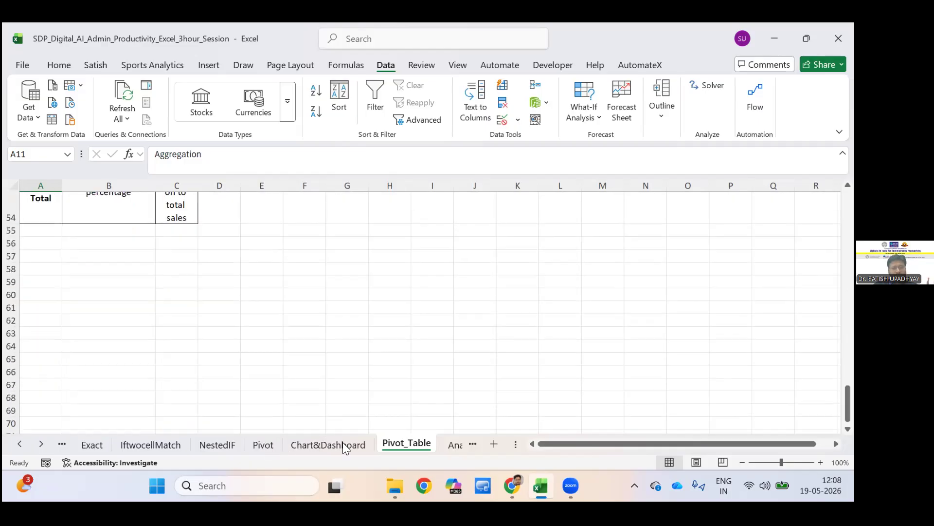
{"action": "scroll", "coordinate": [253, 442], "scroll_direction": "up", "scroll_amount": 6}
{"action": "scroll", "coordinate": [309, 382], "scroll_direction": "up", "scroll_amount": 8}
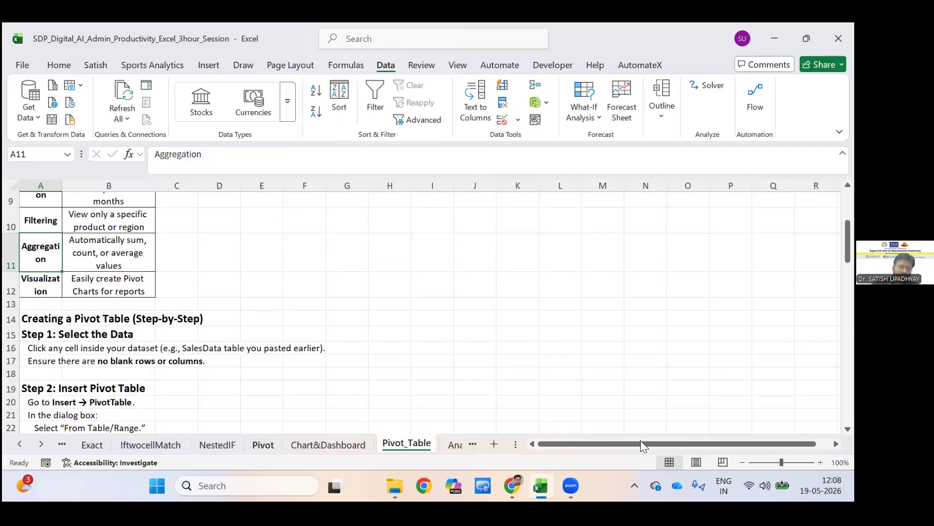
Return to the Pivot sheet and review the sales data columns and the pivot table tasks listed beside them.
{"action": "key", "text": "ctrl+Page_Up"}
{"action": "key", "text": "ctrl+Page_Up"}
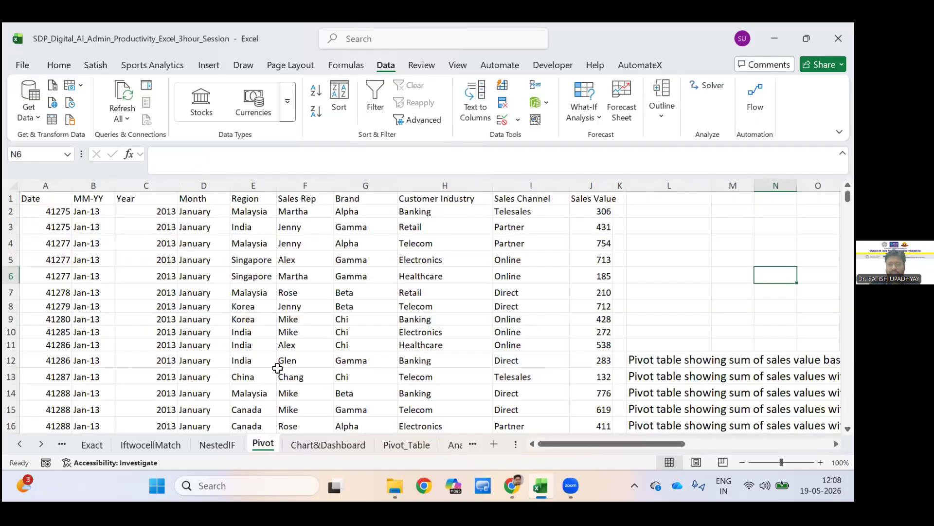
{"action": "left_click", "coordinate": [278, 368]}
{"action": "scroll", "coordinate": [273, 370], "scroll_direction": "right", "scroll_amount": 5}
{"action": "scroll", "coordinate": [327, 375], "scroll_direction": "left", "scroll_amount": 1}
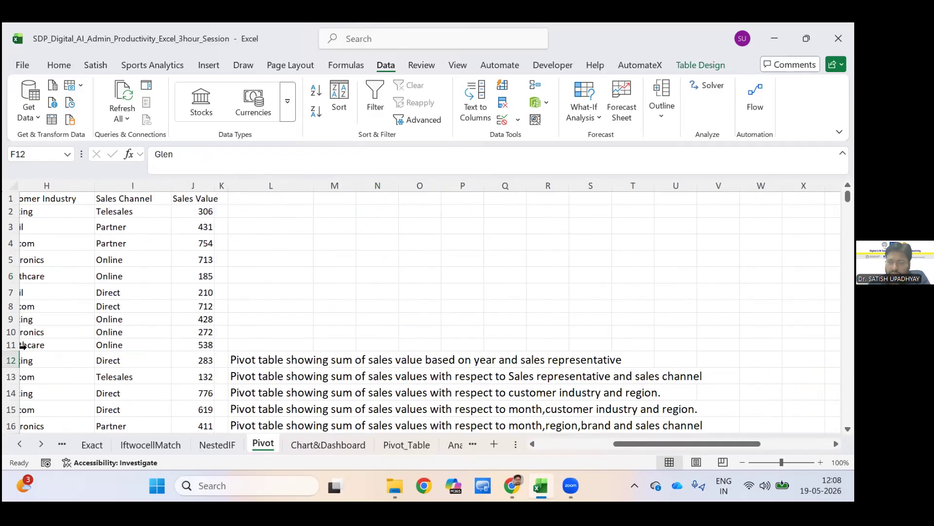
{"action": "scroll", "coordinate": [50, 217], "scroll_direction": "left", "scroll_amount": 4}
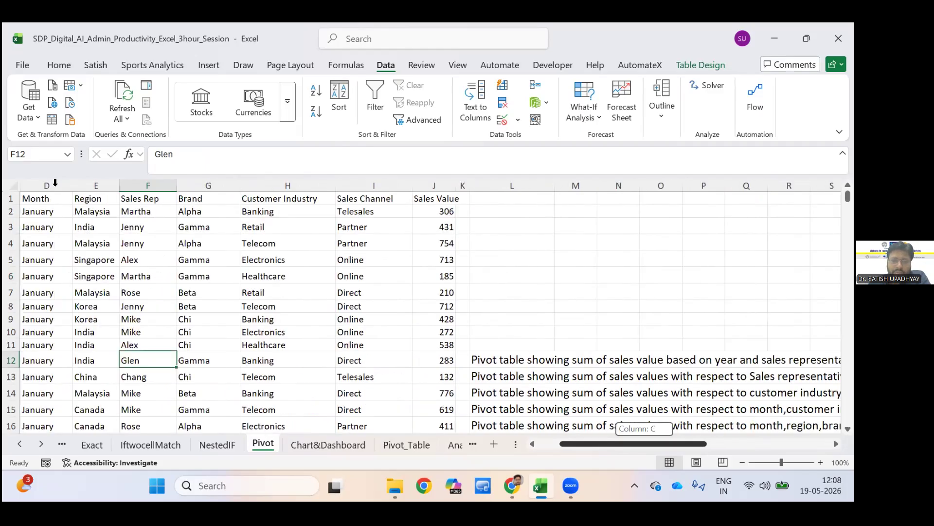
{"action": "scroll", "coordinate": [55, 182], "scroll_direction": "left", "scroll_amount": 2}
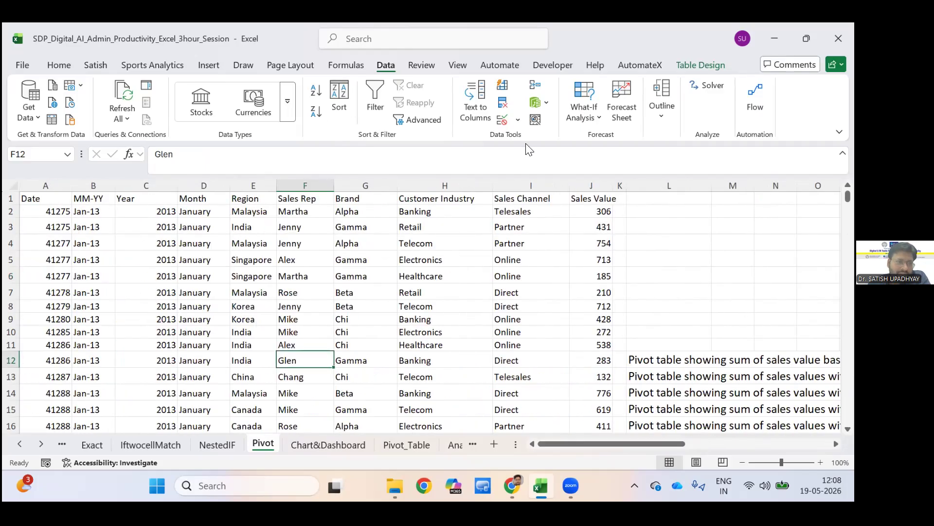
Format the Date column of the sales data as Short Date.
{"action": "left_click", "coordinate": [51, 185]}
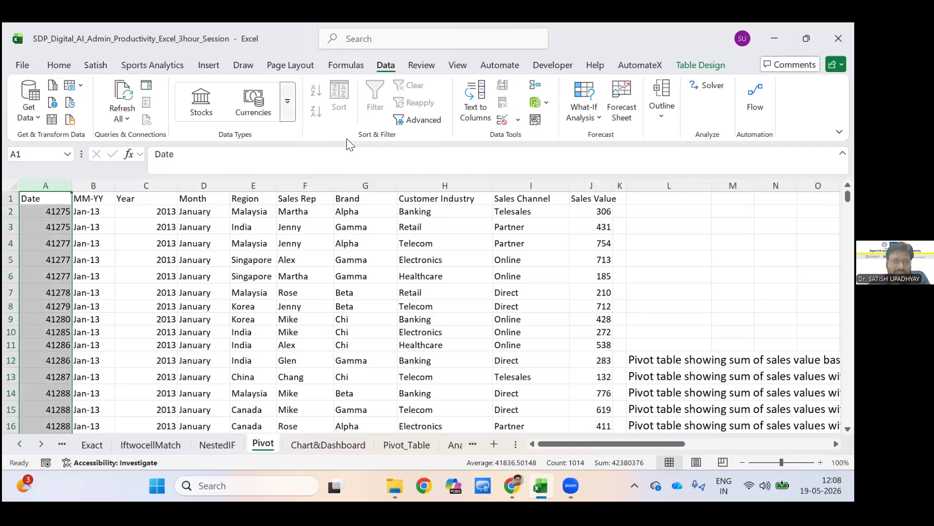
{"action": "left_click", "coordinate": [347, 229]}
{"action": "left_click", "coordinate": [346, 231]}
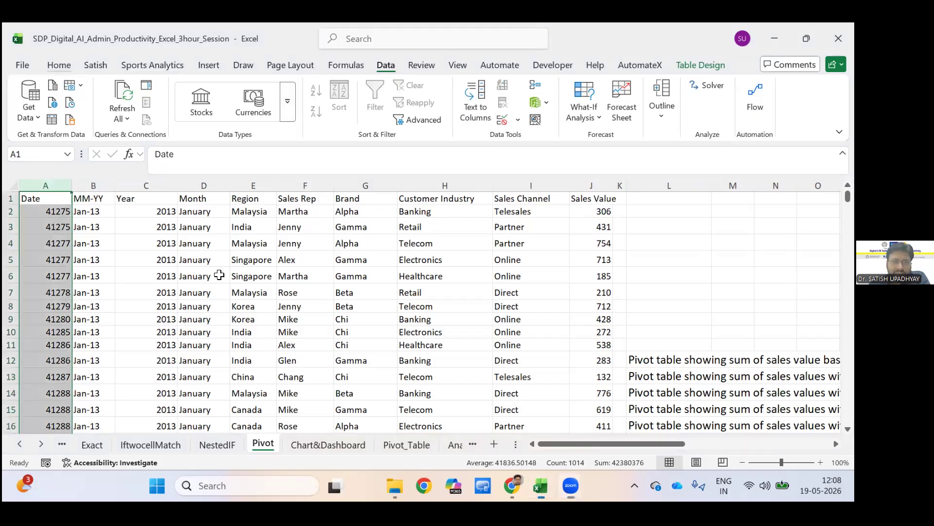
{"action": "key", "text": "alt+h"}
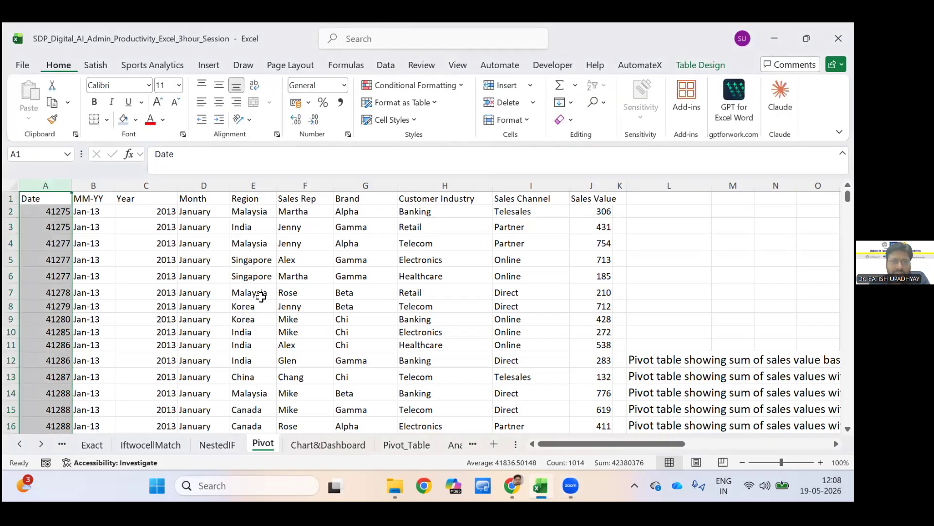
{"action": "key", "text": "n"}
{"action": "key", "text": "Down"}
{"action": "key", "text": "Down"}
{"action": "key", "text": "Down"}
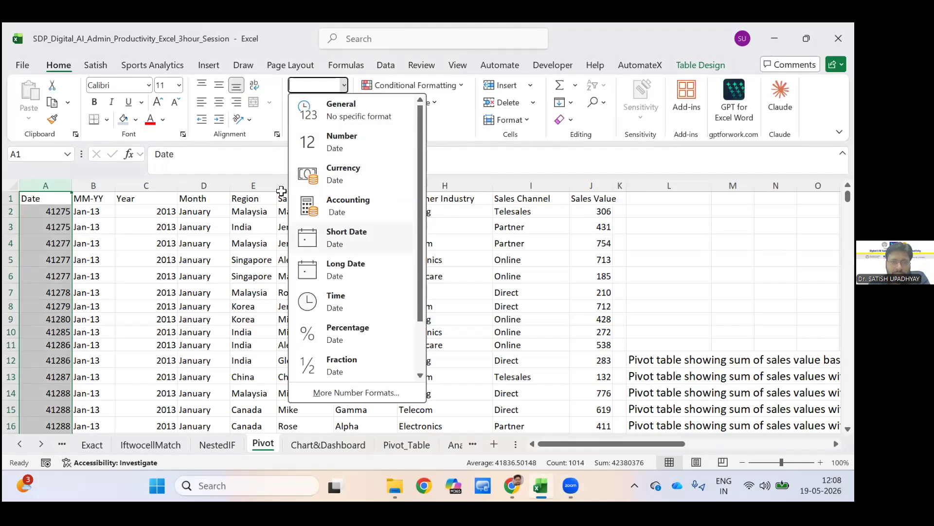
{"action": "key", "text": "Return"}
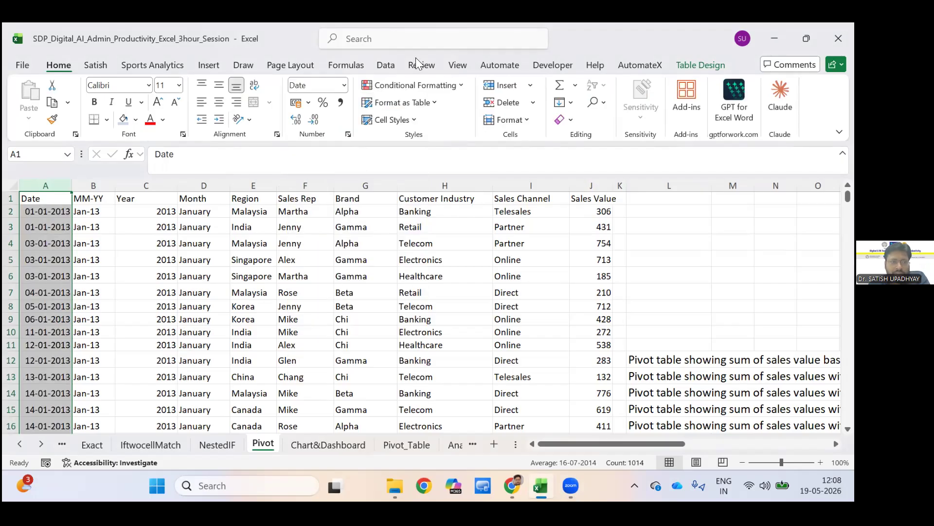
Insert a PivotTable based on the sales data in a new worksheet.
{"action": "left_click", "coordinate": [250, 292]}
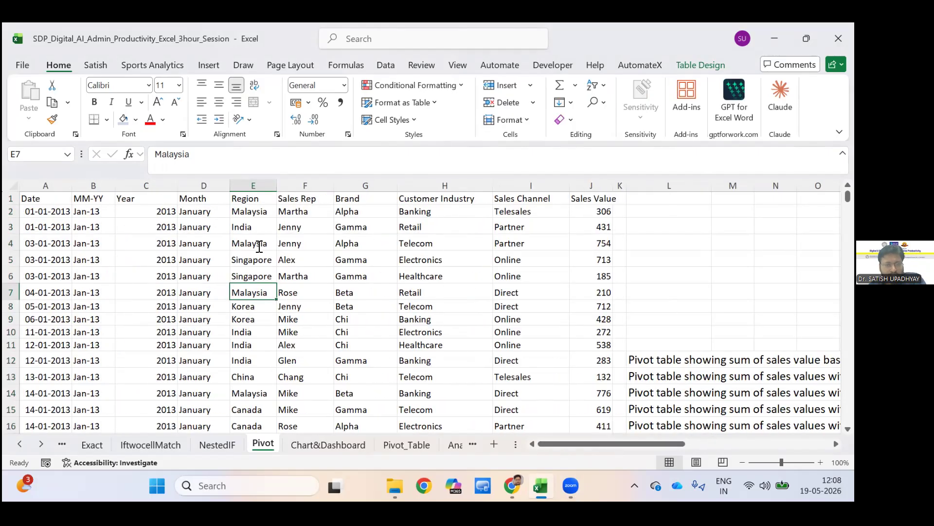
{"action": "left_click", "coordinate": [259, 246]}
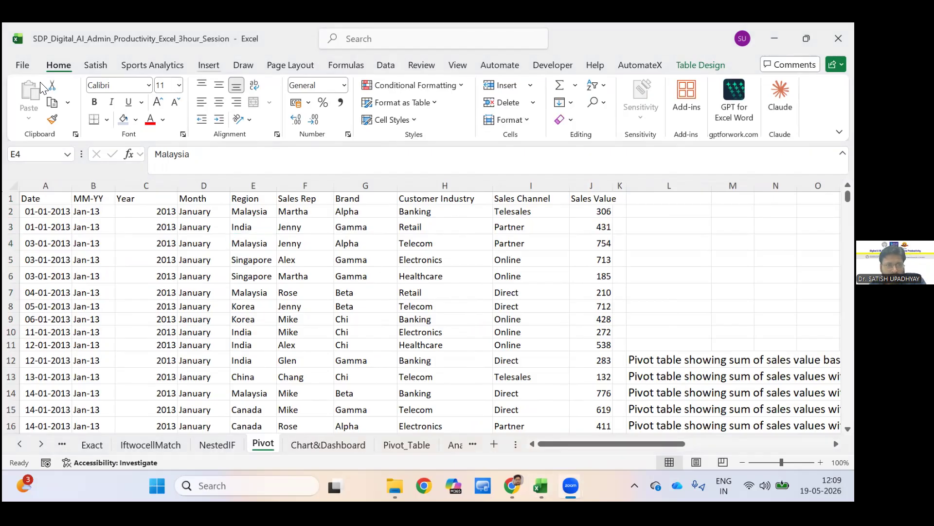
{"action": "left_click", "coordinate": [208, 65]}
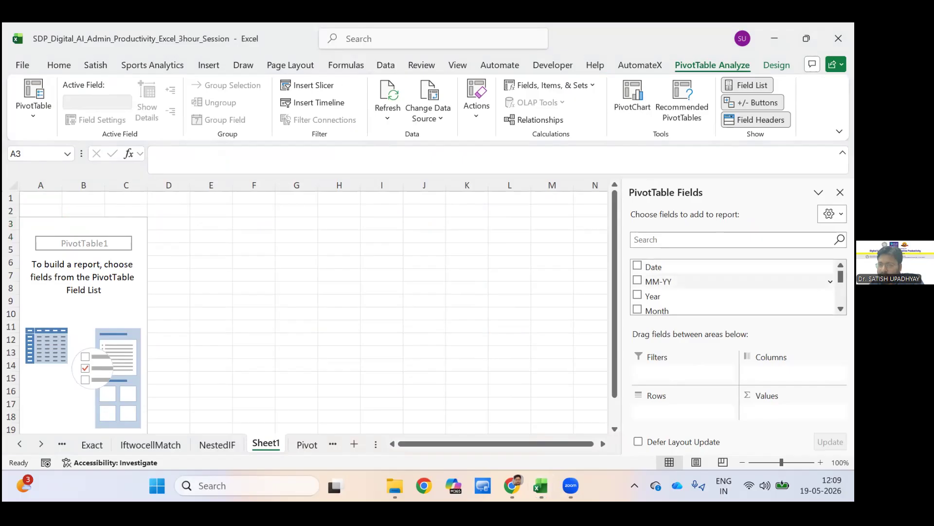
Review the fields available for the empty PivotTable, from Date through Sales Value.
{"action": "scroll", "coordinate": [730, 287], "scroll_direction": "down", "scroll_amount": 5}
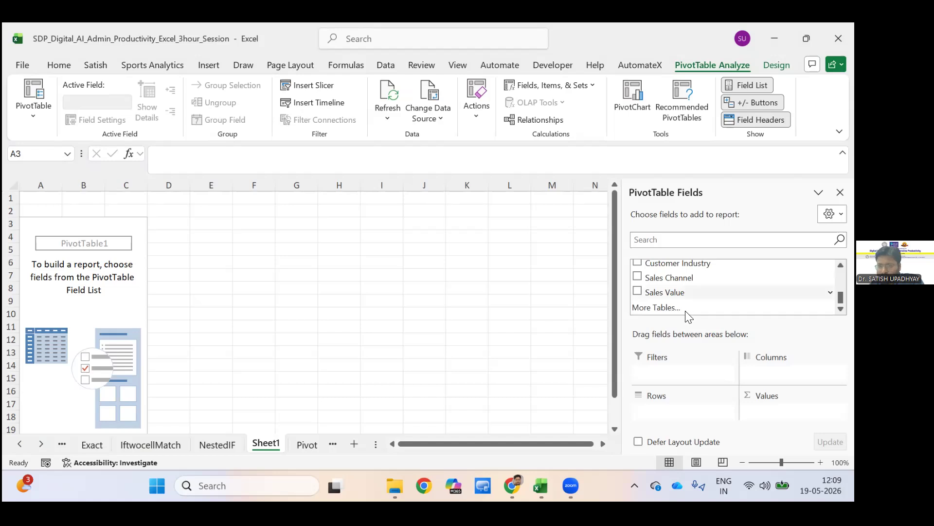
{"action": "scroll", "coordinate": [688, 316], "scroll_direction": "up", "scroll_amount": 3}
{"action": "scroll", "coordinate": [688, 312], "scroll_direction": "down", "scroll_amount": 3}
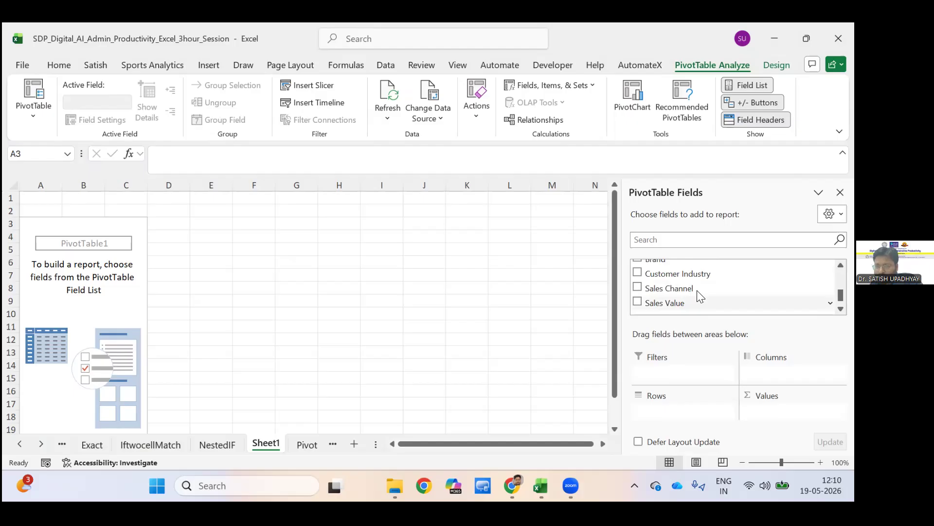
{"action": "scroll", "coordinate": [696, 295], "scroll_direction": "up", "scroll_amount": 1}
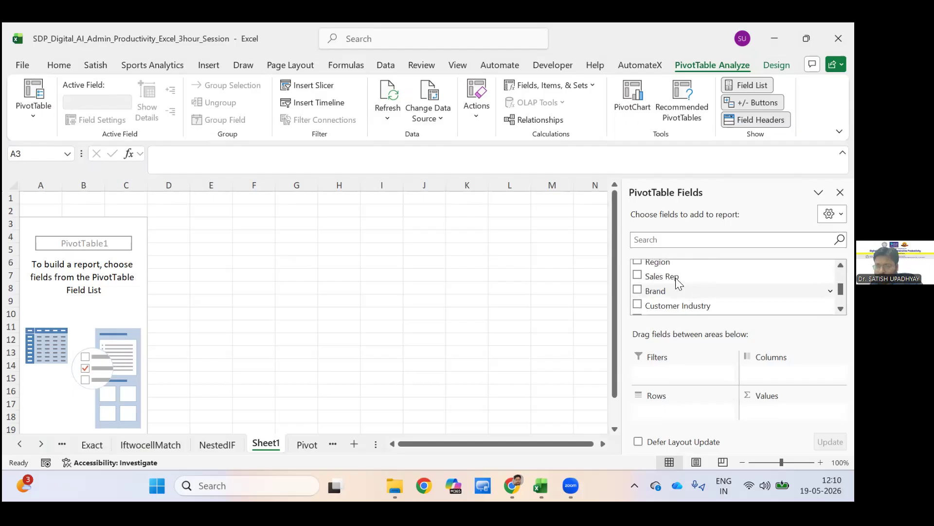
{"action": "scroll", "coordinate": [676, 277], "scroll_direction": "up", "scroll_amount": 1}
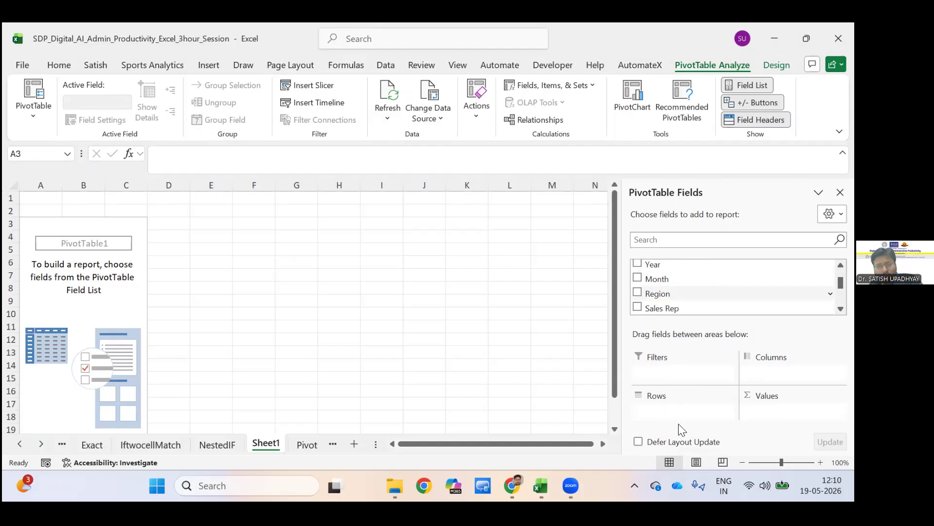
Build the PivotTable with Sales Rep as rows and the sum of Sales Value as values.
{"action": "left_click_drag", "start_coordinate": [667, 278], "coordinate": [665, 415]}
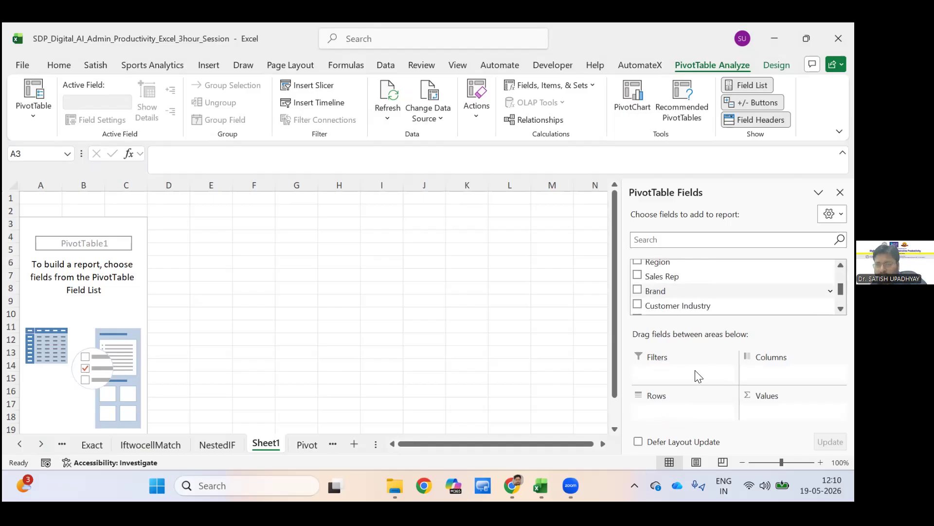
{"action": "left_click_drag", "start_coordinate": [662, 276], "coordinate": [676, 394]}
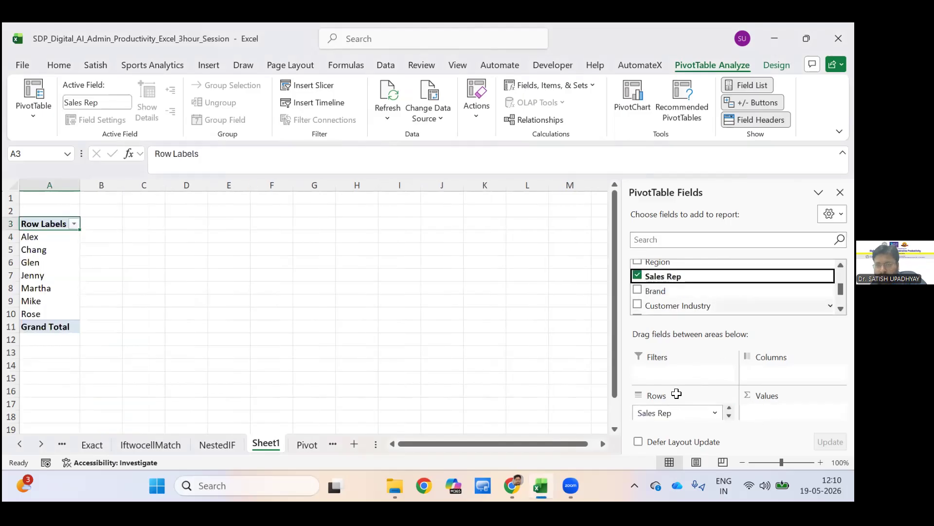
{"action": "scroll", "coordinate": [706, 305], "scroll_direction": "down", "scroll_amount": 2}
{"action": "left_click_drag", "start_coordinate": [665, 292], "coordinate": [665, 293]}
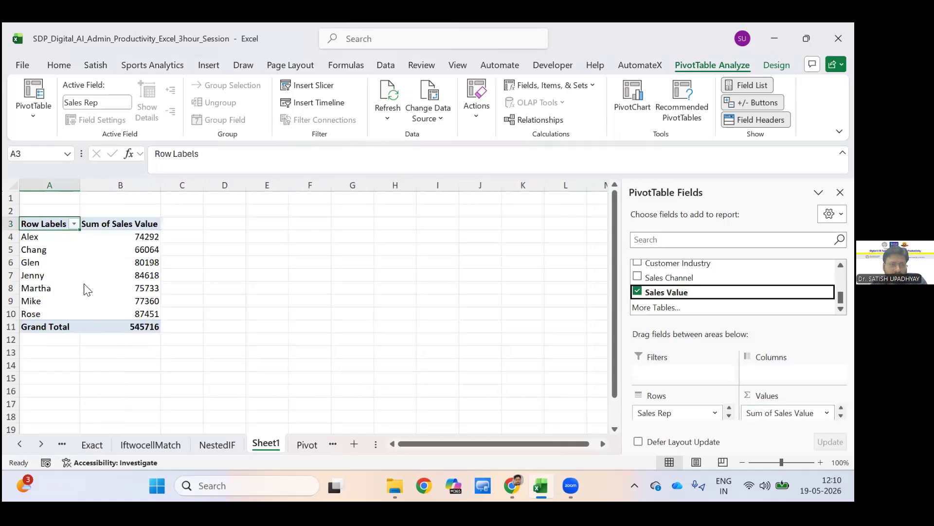
Examine the sum of sales value listed for each sales representative in the PivotTable.
{"action": "left_click", "coordinate": [3, 247]}
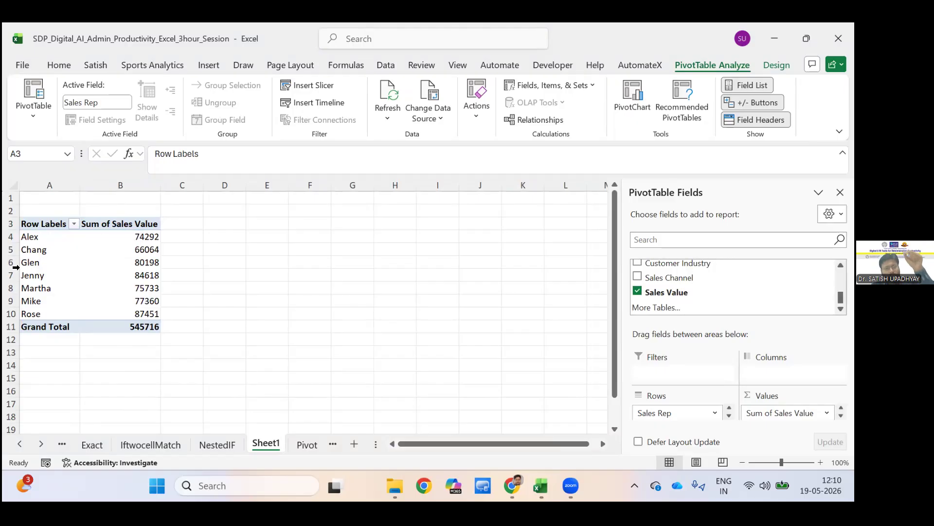
{"action": "left_click", "coordinate": [147, 303]}
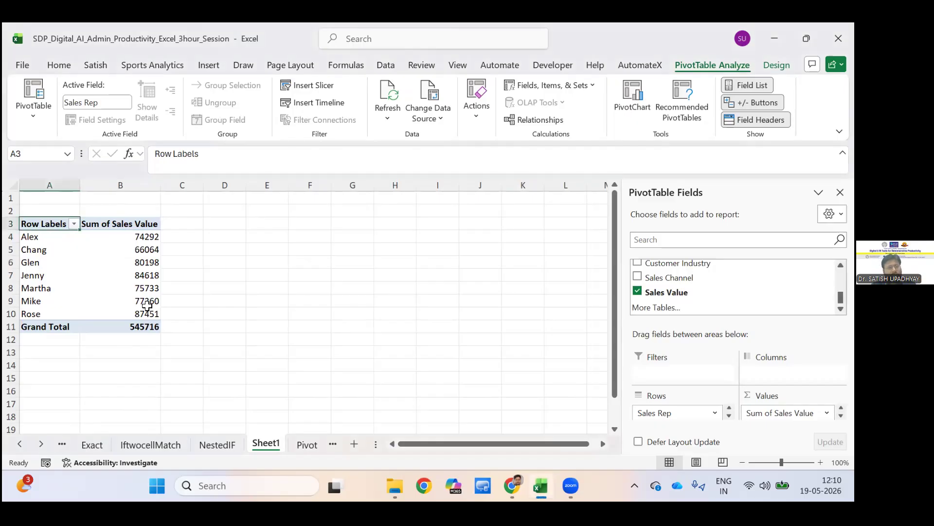
{"action": "key", "text": "Right"}
{"action": "key", "text": "Down"}
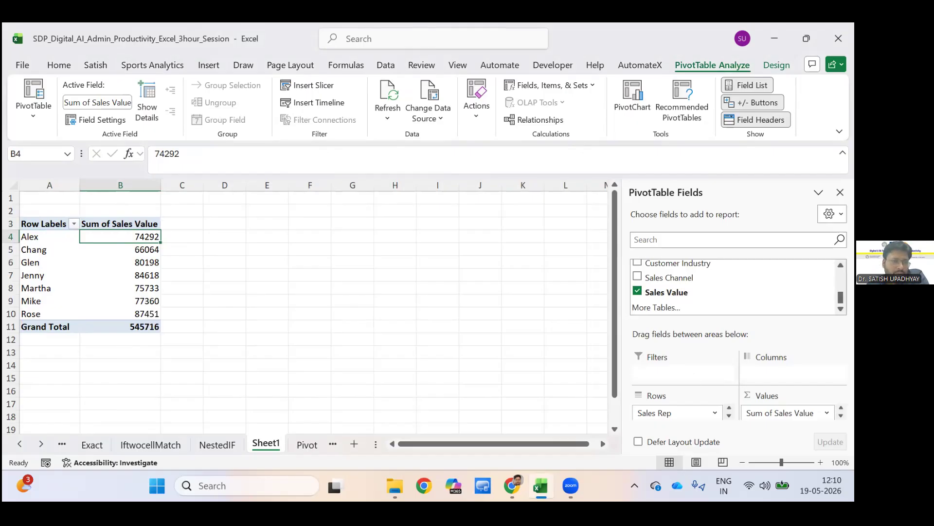
{"action": "left_click", "coordinate": [182, 237]}
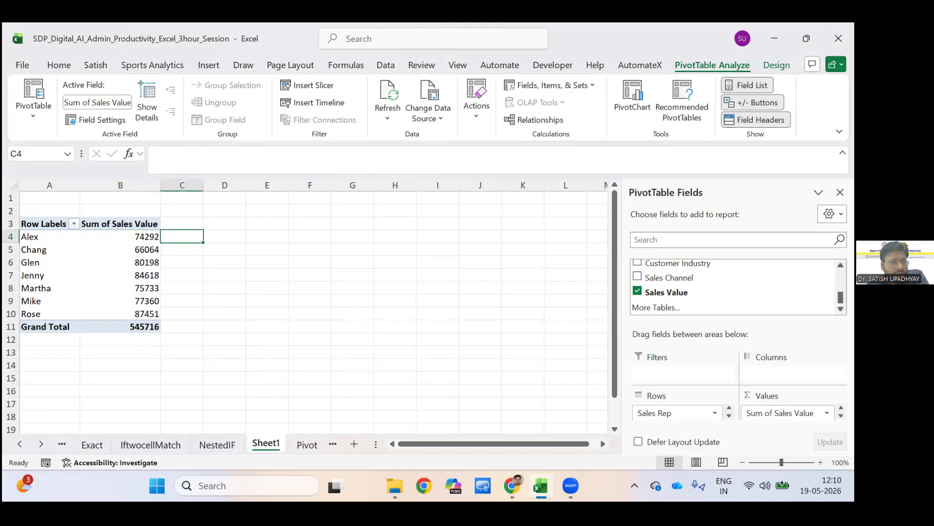
{"action": "left_click", "coordinate": [120, 224]}
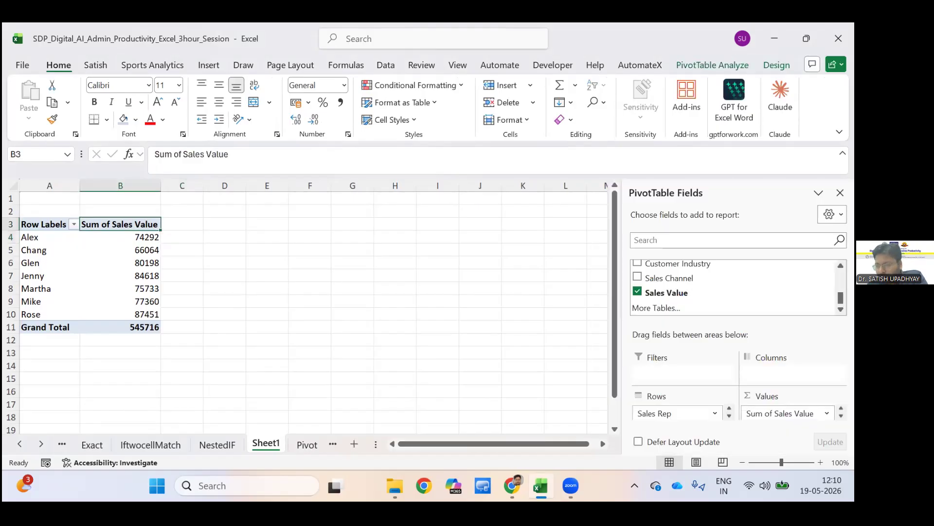
Review the value field's summary calculations and show the Sum of Sales Value as % of Grand Total.
{"action": "left_click", "coordinate": [785, 413]}
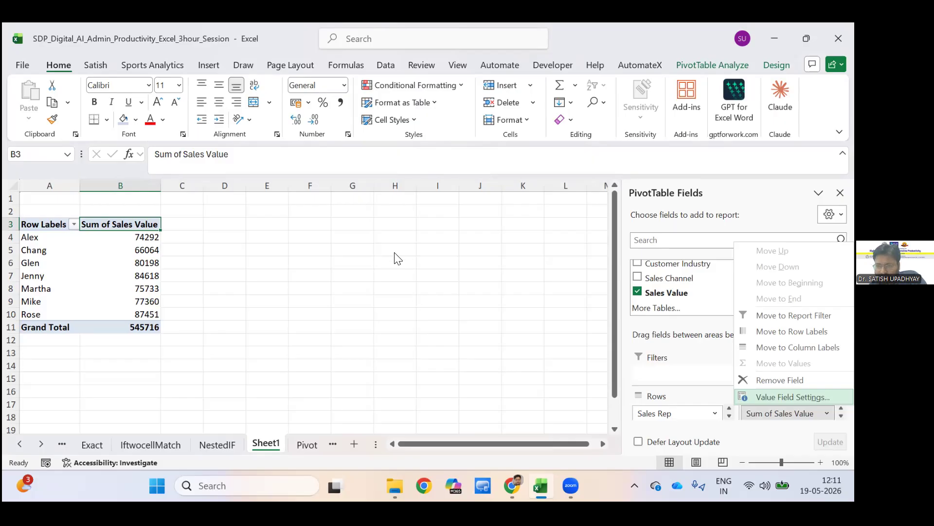
{"action": "key", "text": "Return"}
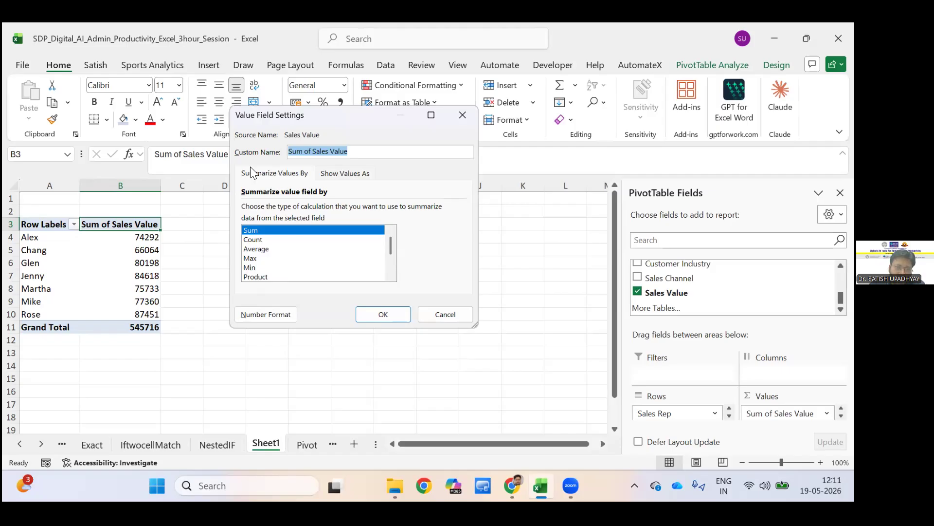
{"action": "scroll", "coordinate": [249, 184], "scroll_direction": "down", "scroll_amount": 2}
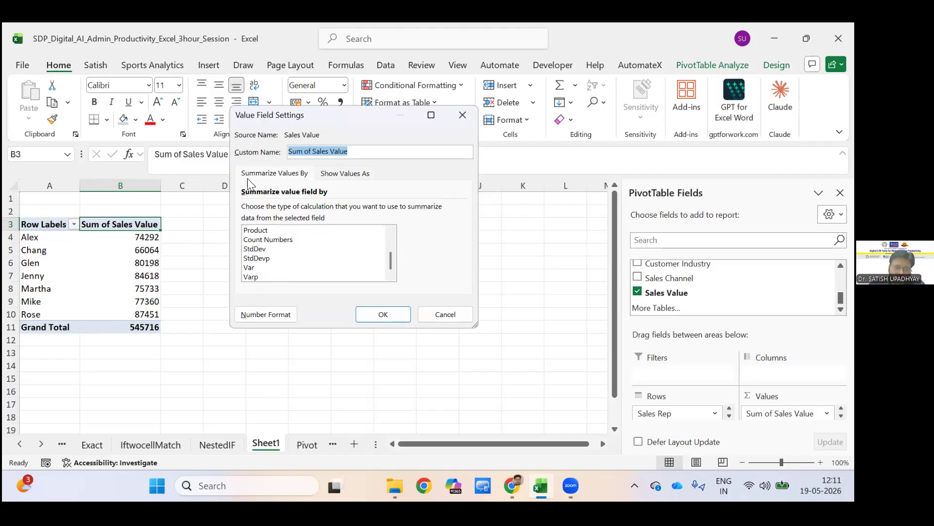
{"action": "left_click", "coordinate": [284, 174]}
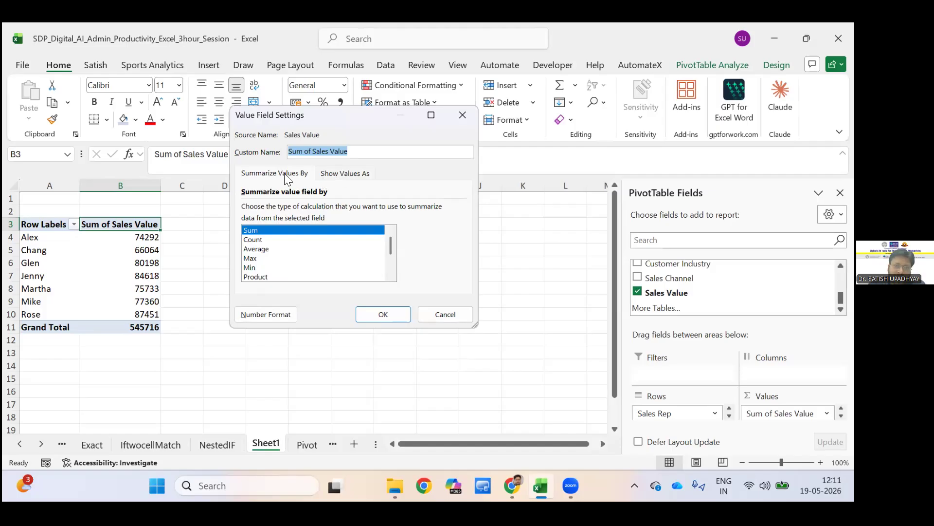
{"action": "left_click", "coordinate": [351, 176]}
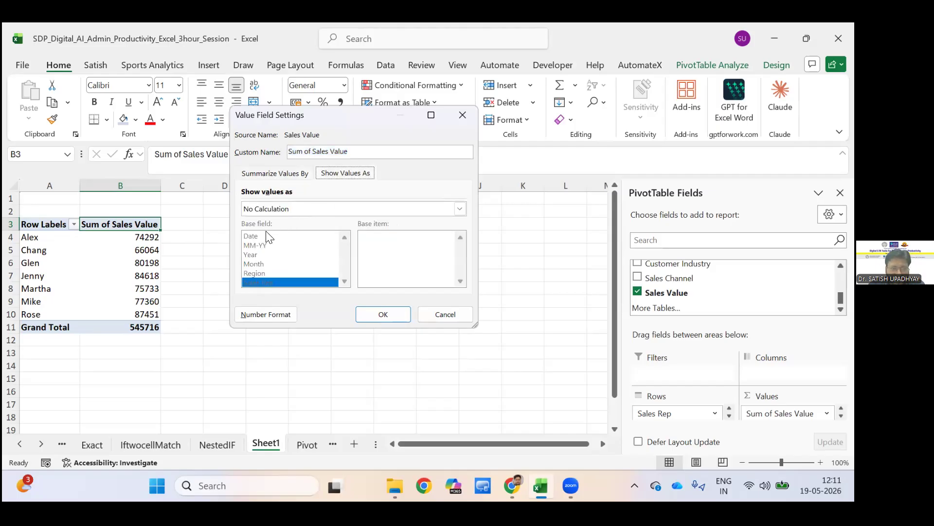
{"action": "left_click", "coordinate": [285, 174]}
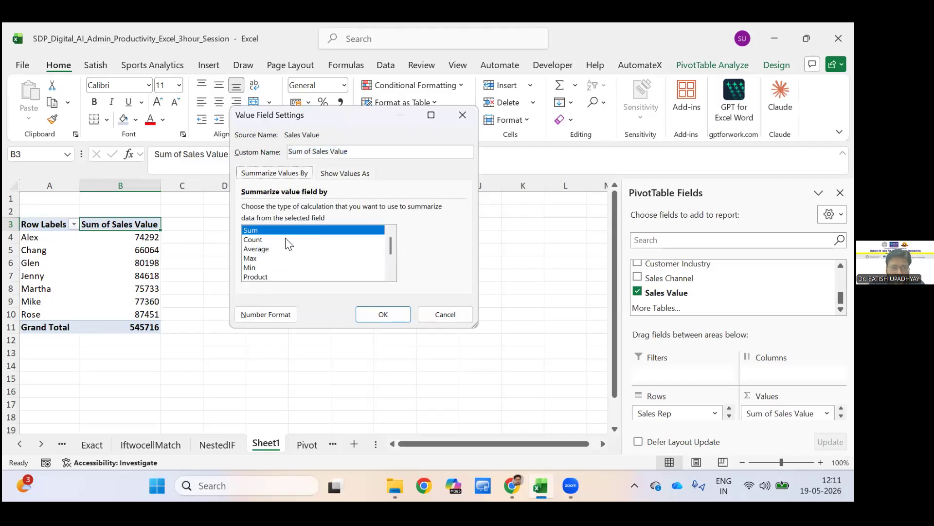
{"action": "left_click", "coordinate": [346, 173]}
{"action": "left_click", "coordinate": [459, 209]}
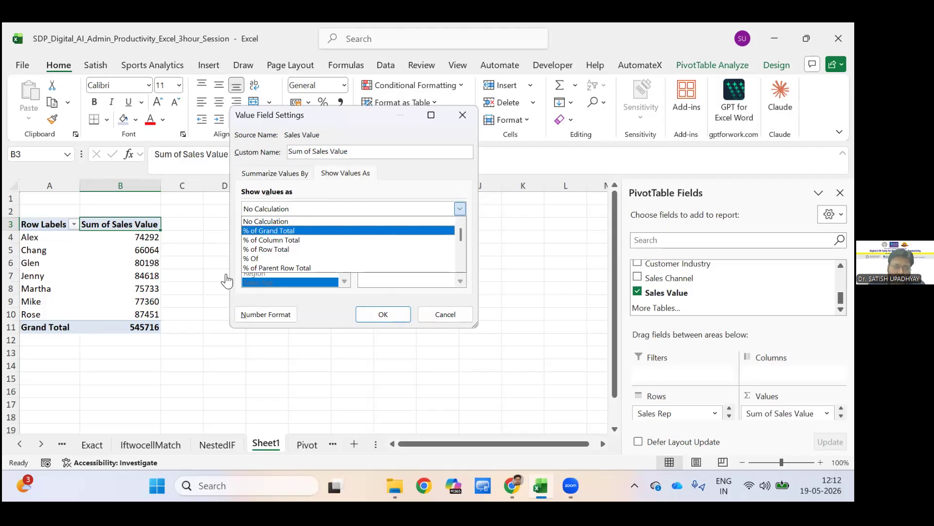
{"action": "key", "text": "Return"}
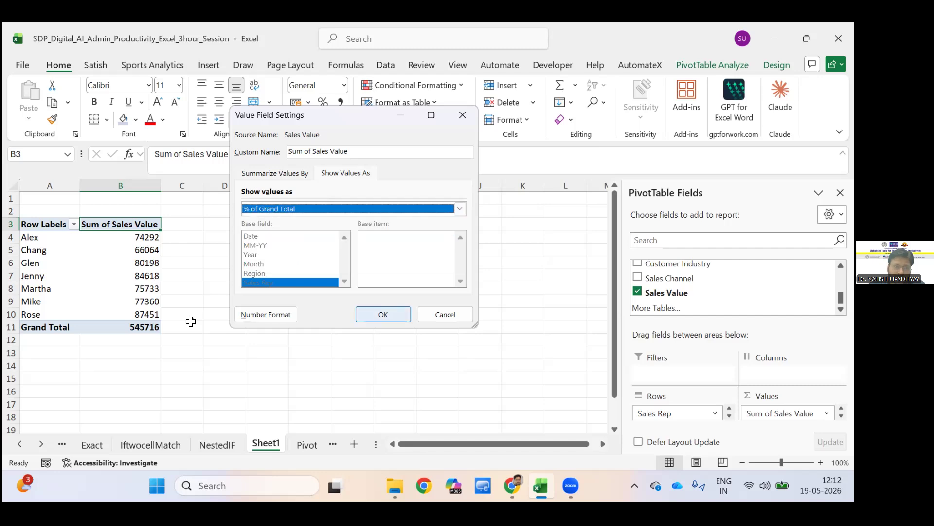
{"action": "key", "text": "Return"}
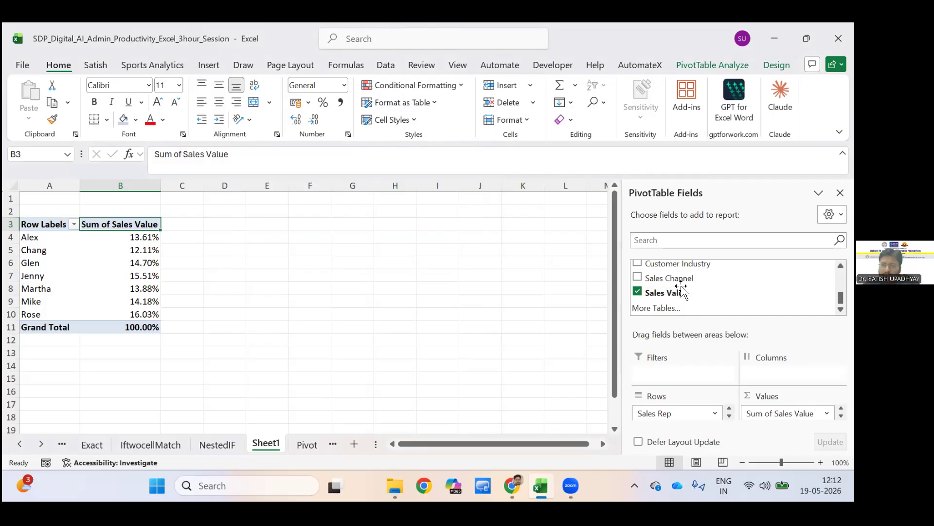
Add the Region field beneath Sales Rep in the PivotTable rows and look through the regional breakdown.
{"action": "left_click_drag", "start_coordinate": [684, 291], "coordinate": [674, 412]}
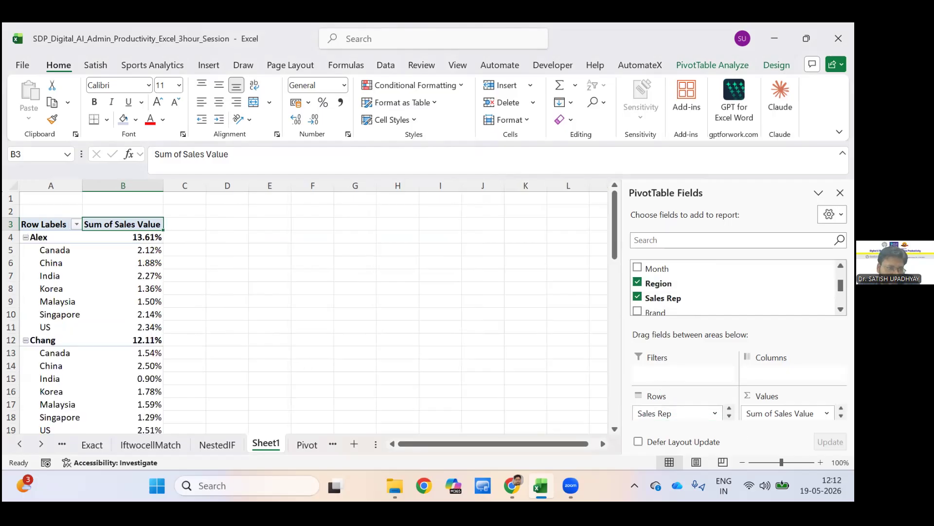
{"action": "scroll", "coordinate": [693, 400], "scroll_direction": "down", "scroll_amount": 2}
{"action": "scroll", "coordinate": [693, 401], "scroll_direction": "down", "scroll_amount": 4}
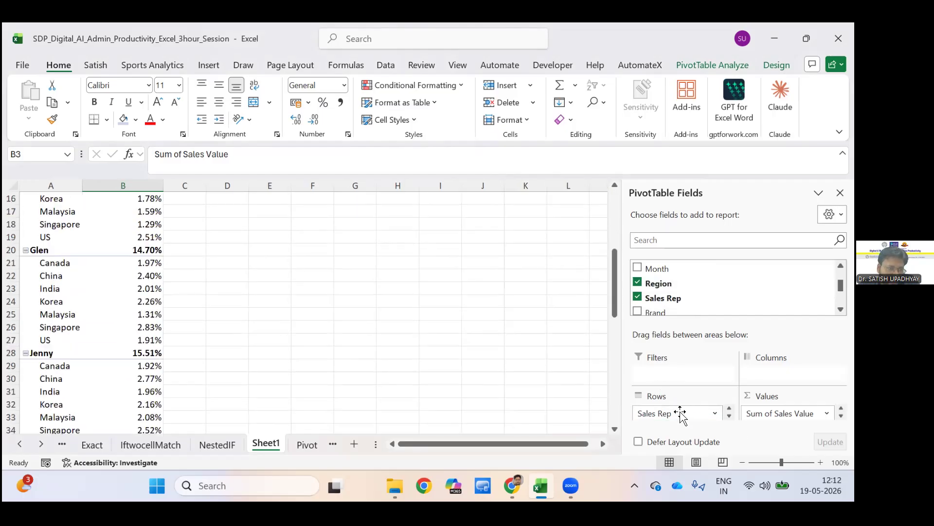
{"action": "scroll", "coordinate": [681, 413], "scroll_direction": "up", "scroll_amount": 5}
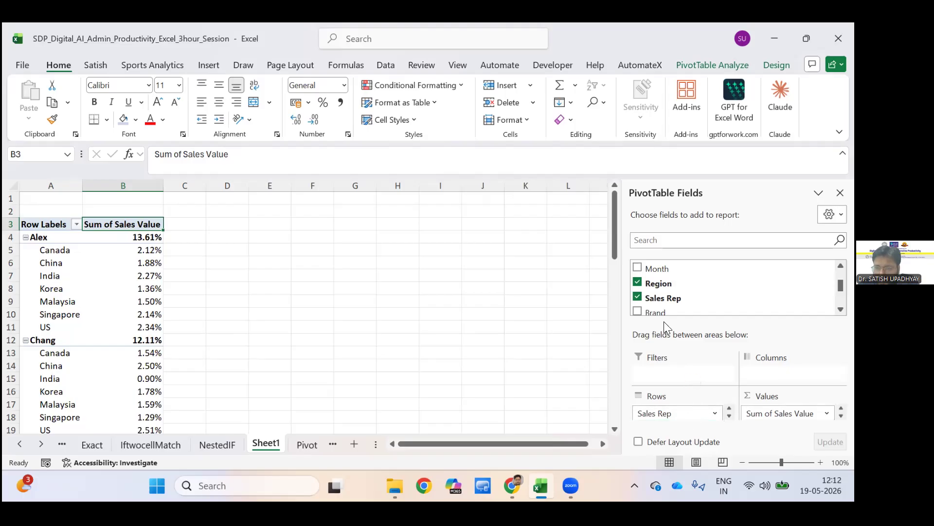
Nest Sales Rep beneath Region in the PivotTable rows, and move Region to the columns.
{"action": "left_click_drag", "start_coordinate": [659, 297], "coordinate": [657, 429]}
{"action": "left_click", "coordinate": [645, 418]}
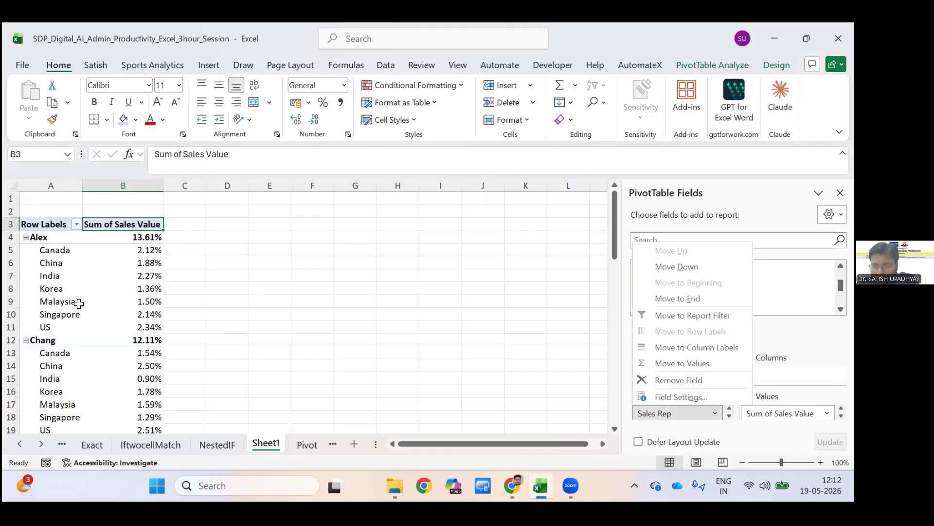
{"action": "left_click_drag", "start_coordinate": [662, 298], "coordinate": [710, 399]}
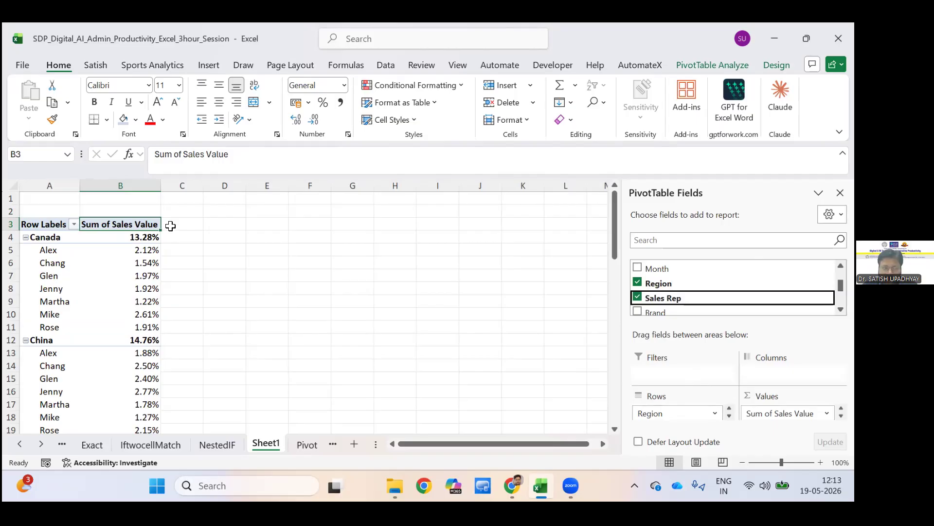
{"action": "left_click_drag", "start_coordinate": [681, 414], "coordinate": [783, 374]}
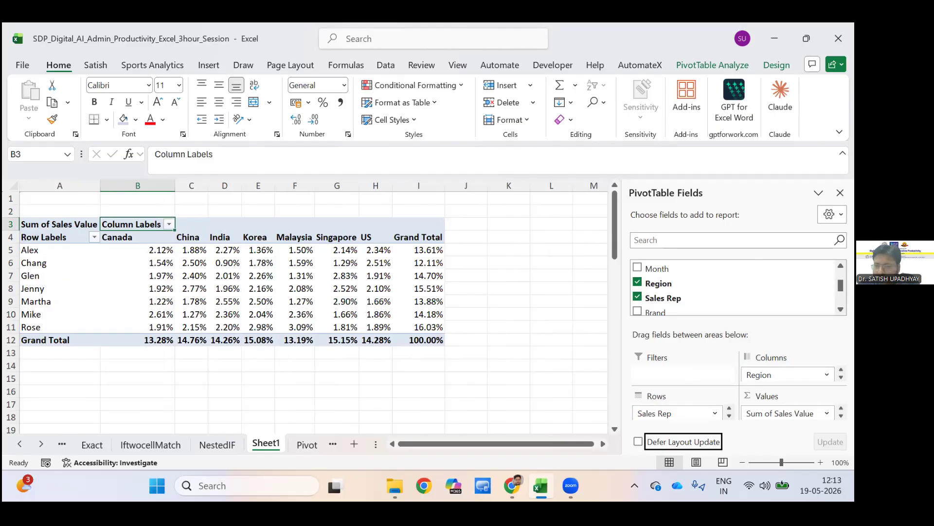
Make Region the PivotTable's report filter and view the regions it offers.
{"action": "left_click_drag", "start_coordinate": [659, 283], "coordinate": [687, 285]}
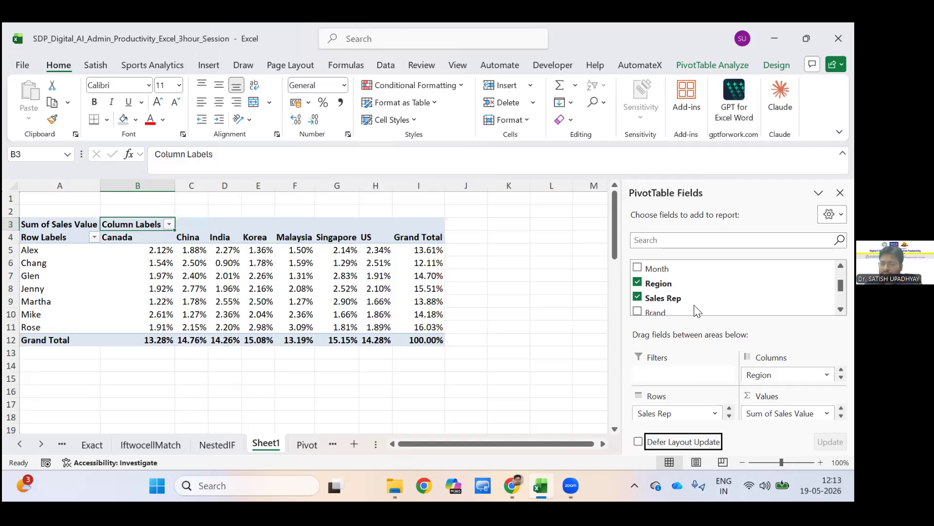
{"action": "left_click_drag", "start_coordinate": [675, 285], "coordinate": [676, 374]}
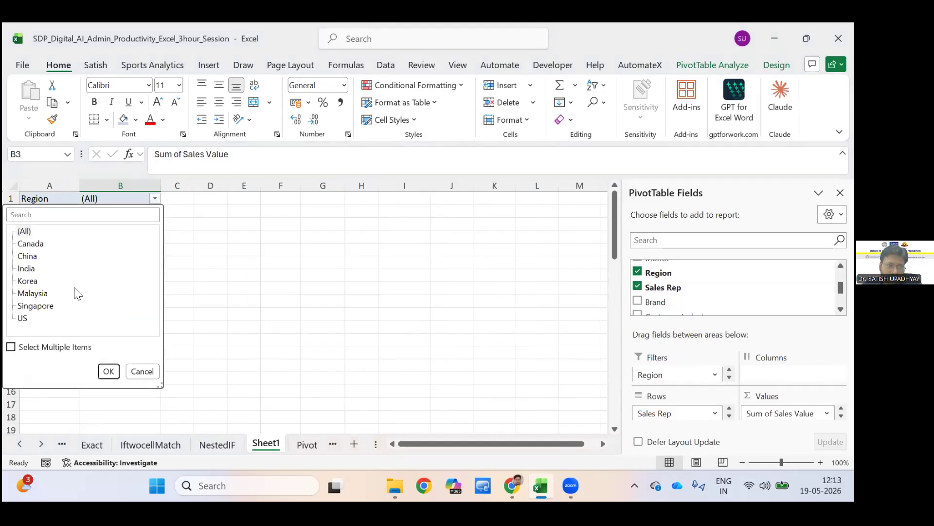
{"action": "left_click", "coordinate": [233, 298]}
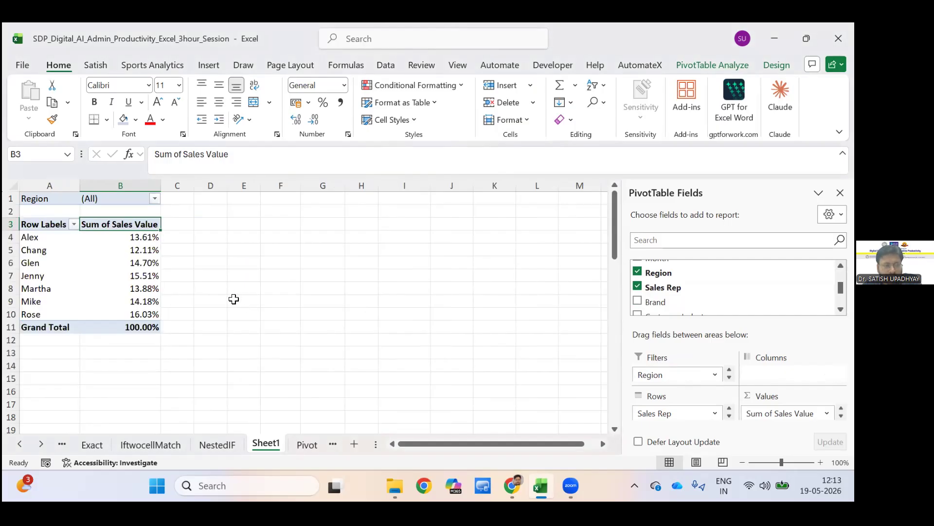
Hide and redisplay the PivotTable field list, and look at the PivotTable design options.
{"action": "left_click", "coordinate": [234, 299]}
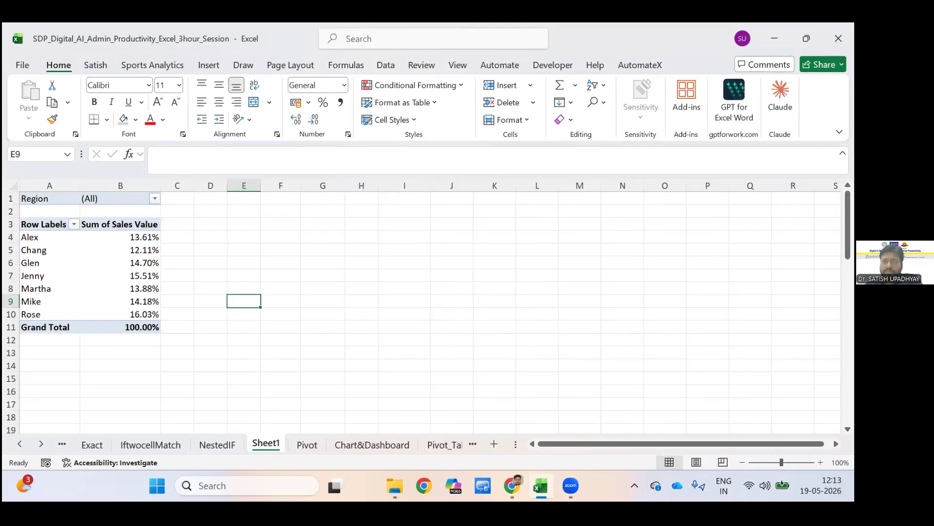
{"action": "left_click", "coordinate": [120, 262]}
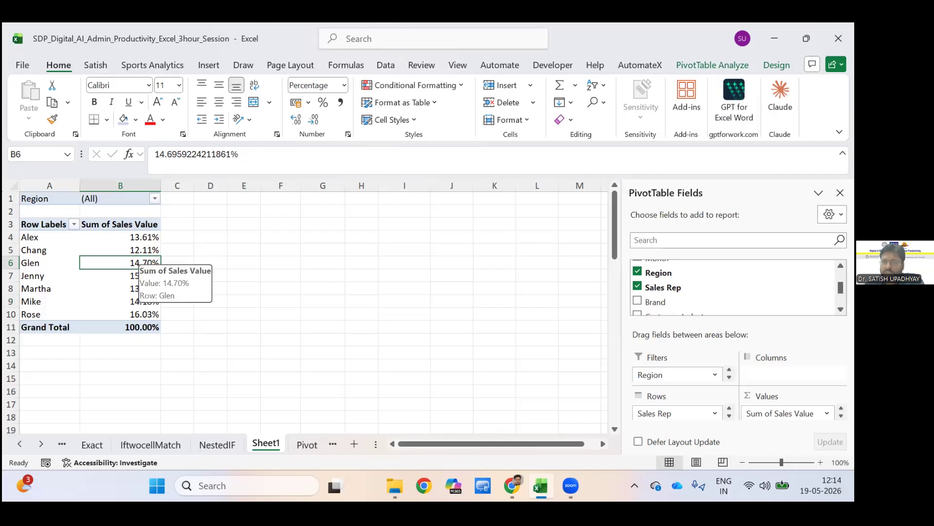
{"action": "left_click", "coordinate": [712, 65]}
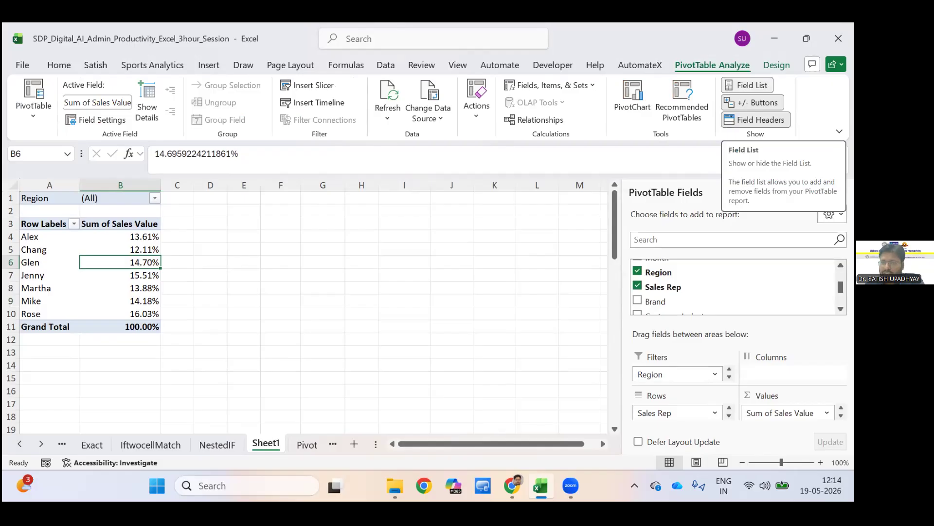
{"action": "left_click", "coordinate": [749, 85]}
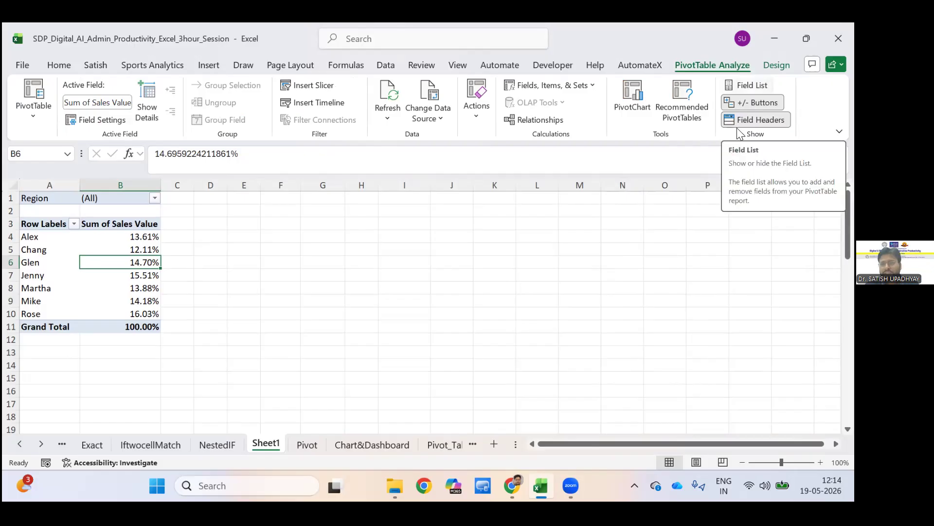
{"action": "left_click", "coordinate": [750, 85]}
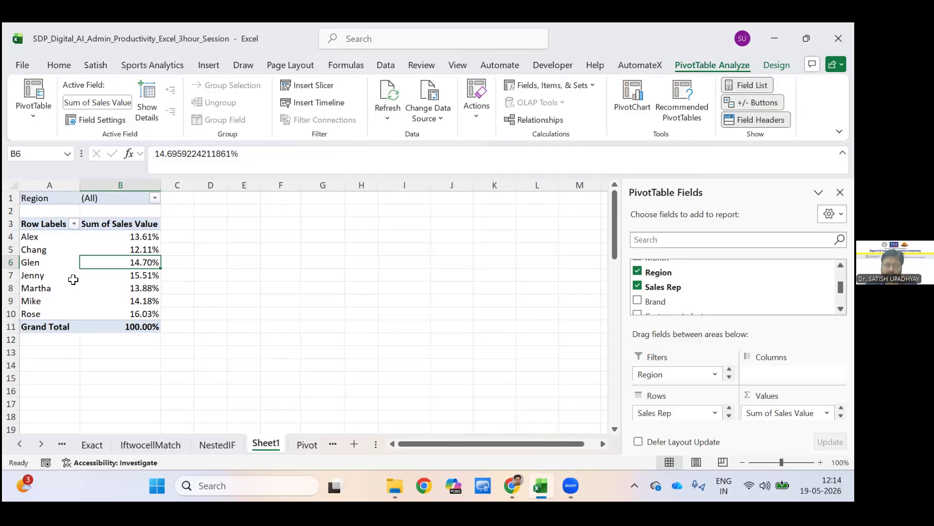
{"action": "scroll", "coordinate": [381, 102], "scroll_direction": "down", "scroll_amount": 1}
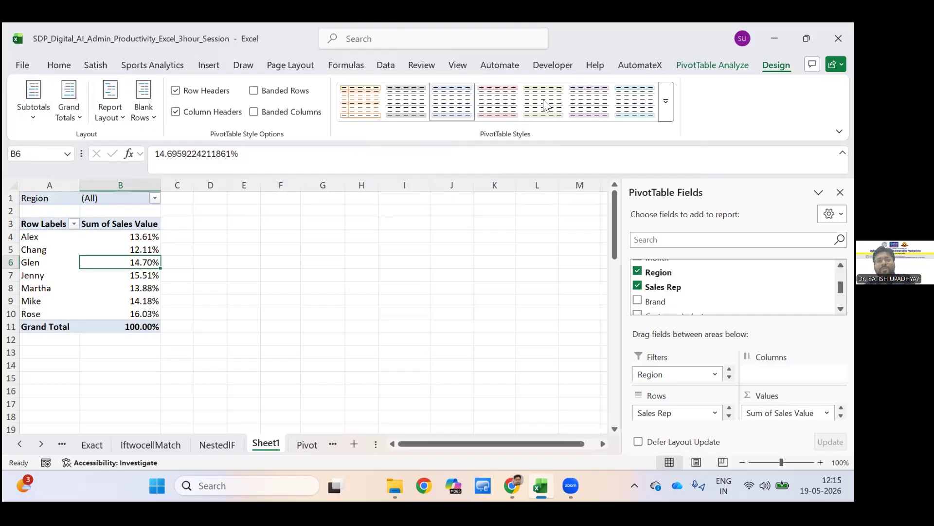
{"action": "left_click", "coordinate": [264, 314]}
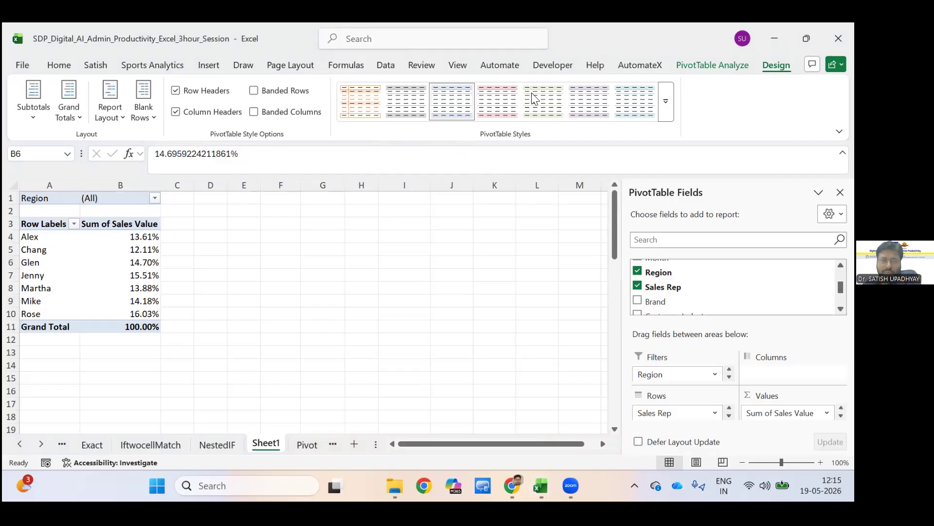
Return to the Pivot sheet and view the pivot table tasks listed beside the sales data.
{"action": "left_click", "coordinate": [659, 440]}
{"action": "key", "text": "ctrl+Page_Down"}
{"action": "key", "text": "ctrl+Page_Down"}
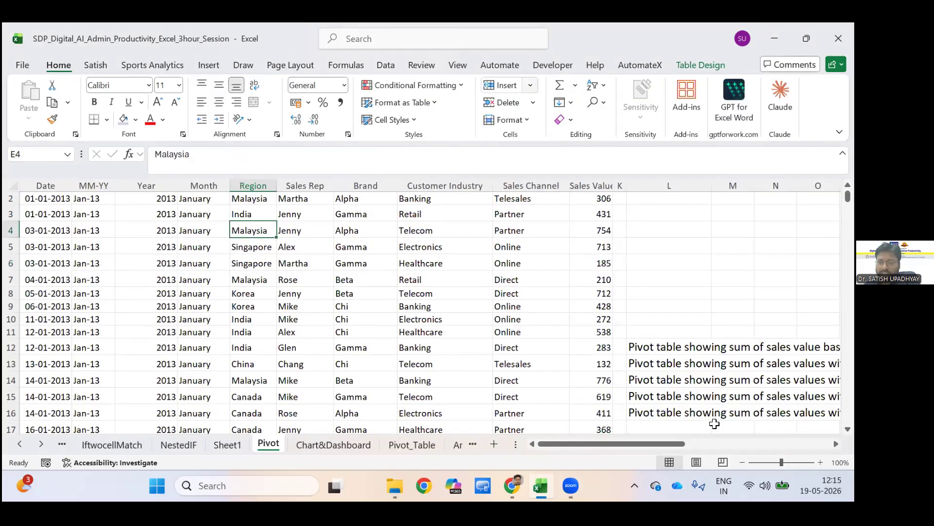
{"action": "scroll", "coordinate": [714, 423], "scroll_direction": "right", "scroll_amount": 3}
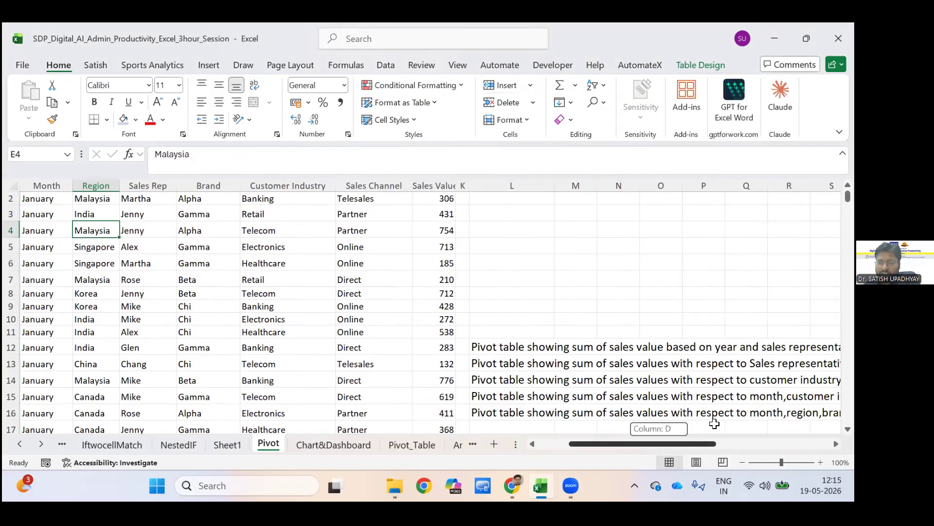
Read the five pivot table tasks listed beside the sales data, and look at the Chart&Dashboard sheet.
{"action": "scroll", "coordinate": [714, 424], "scroll_direction": "right", "scroll_amount": 3}
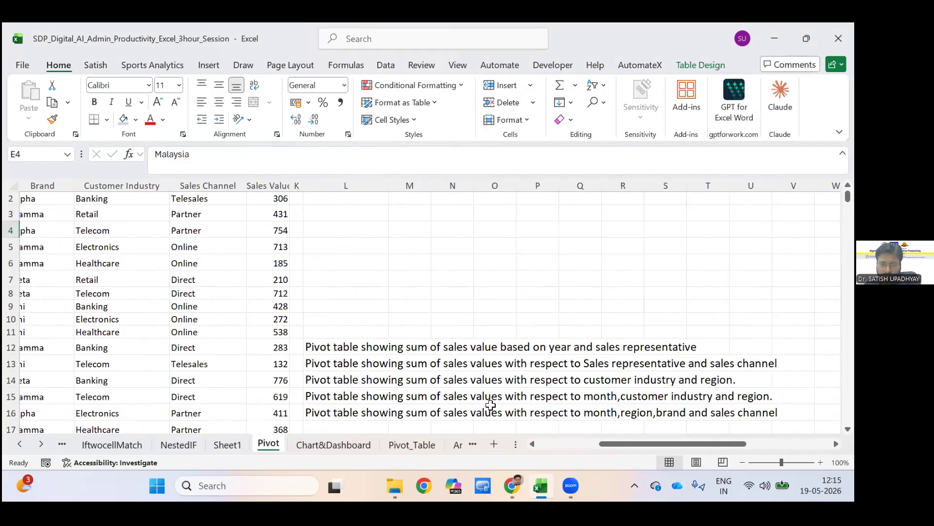
{"action": "left_click", "coordinate": [410, 306]}
{"action": "key", "text": "Down"}
{"action": "key", "text": "Down"}
{"action": "key", "text": "Down"}
{"action": "key", "text": "Down"}
{"action": "key", "text": "Down"}
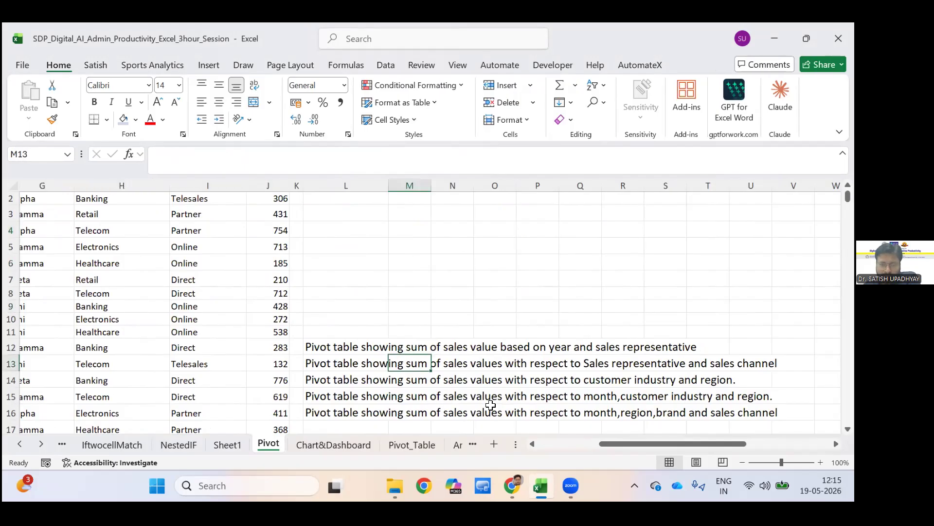
{"action": "key", "text": "Down"}
{"action": "key", "text": "Right"}
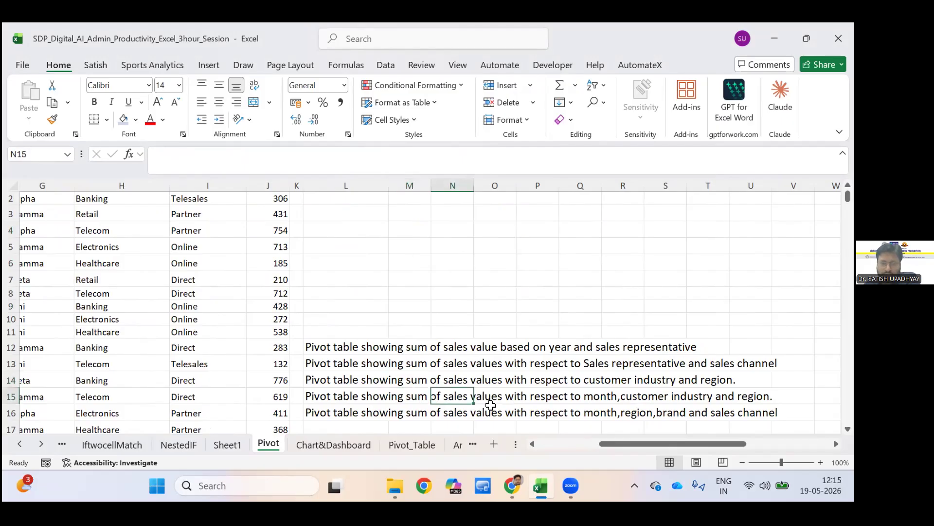
{"action": "key", "text": "Down"}
{"action": "key", "text": "Right"}
{"action": "key", "text": "Right"}
{"action": "key", "text": "Right"}
{"action": "key", "text": "Right"}
{"action": "key", "text": "Right"}
{"action": "key", "text": "Right"}
{"action": "key", "text": "Right"}
{"action": "key", "text": "Right"}
{"action": "key", "text": "Right"}
{"action": "key", "text": "Right"}
{"action": "key", "text": "Right"}
{"action": "key", "text": "Right"}
{"action": "key", "text": "Right"}
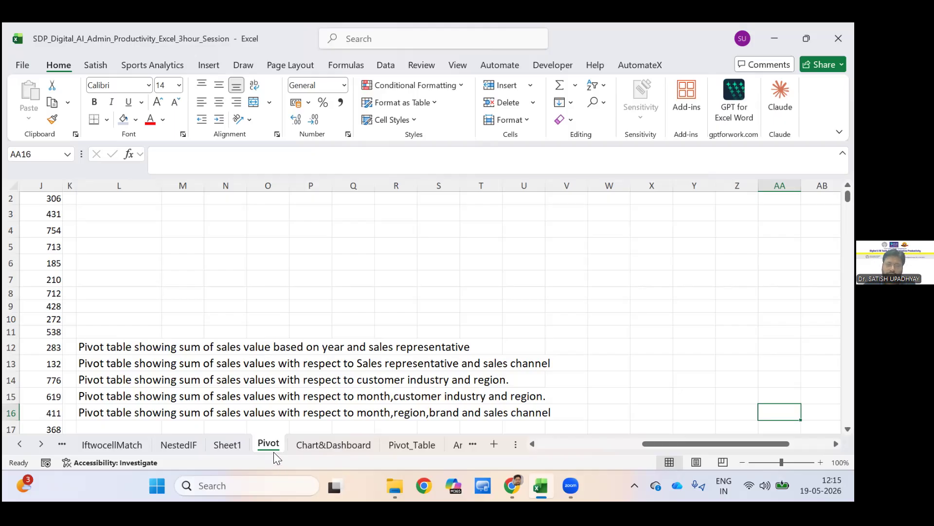
{"action": "key", "text": "ctrl+Page_Down"}
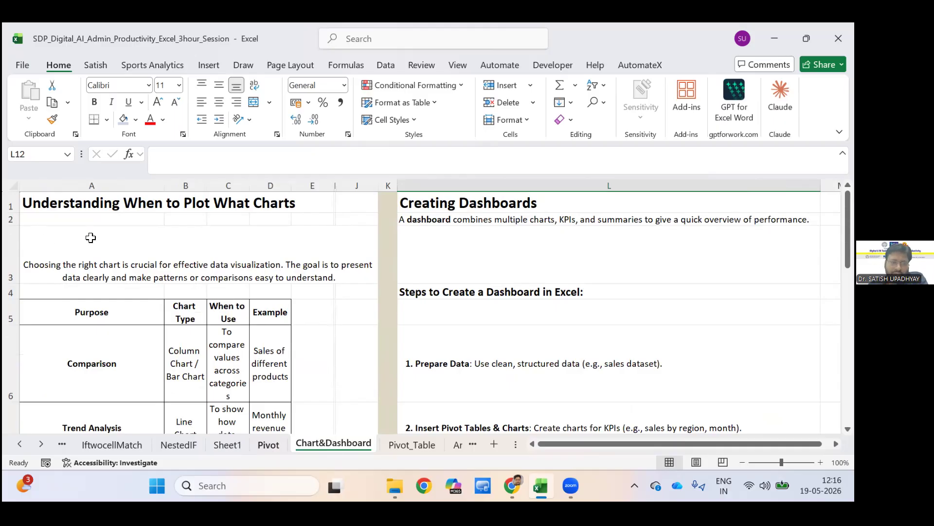
Select the whole sales representative PivotTable on Sheet1 and insert a pie PivotChart from it.
{"action": "key", "text": "ctrl+Page_Up"}
{"action": "key", "text": "ctrl+Page_Up"}
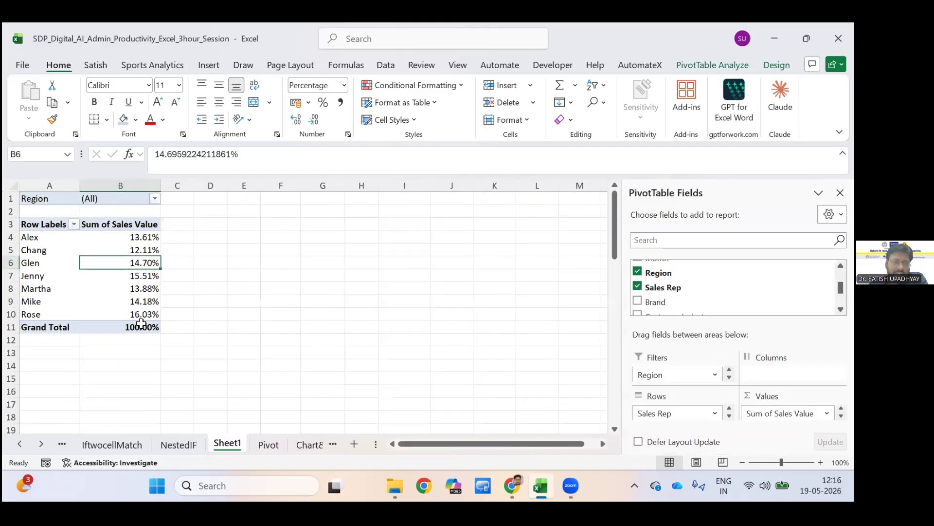
{"action": "left_click", "coordinate": [244, 301]}
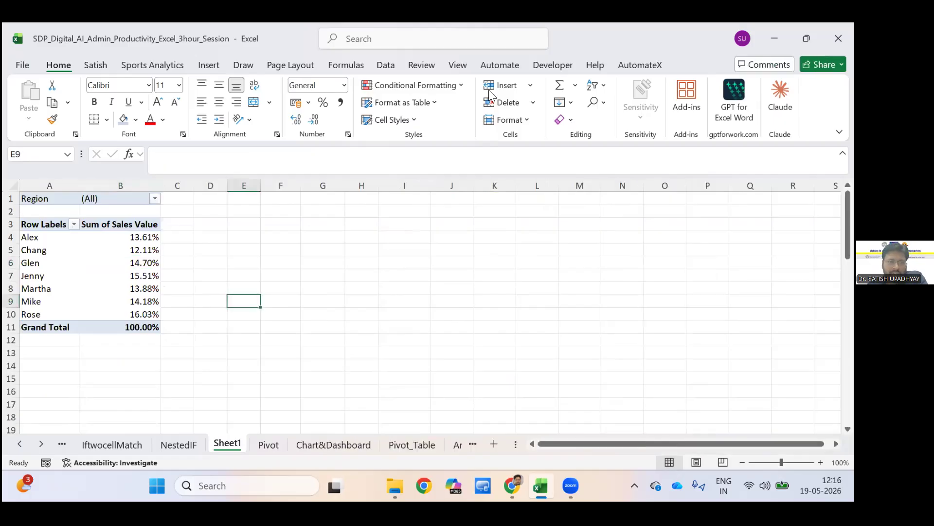
{"action": "left_click_drag", "start_coordinate": [44, 225], "coordinate": [126, 328]}
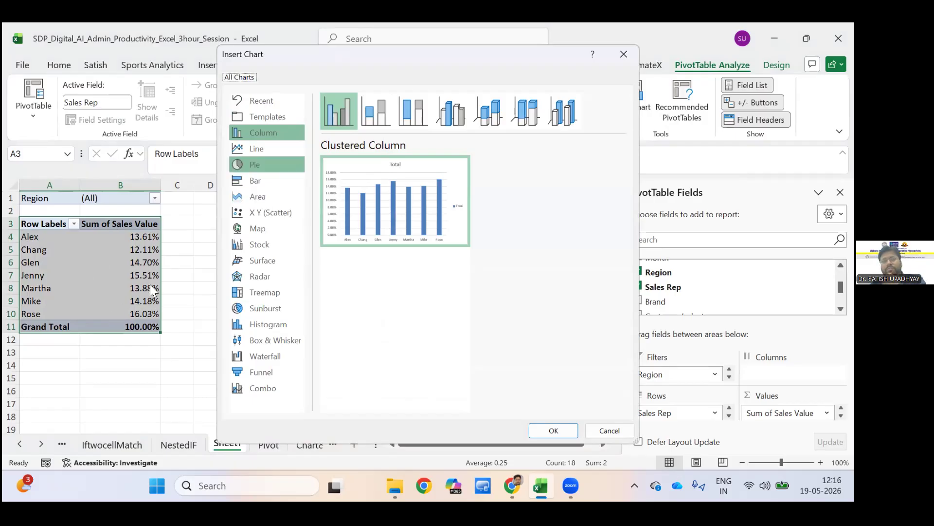
{"action": "left_click", "coordinate": [267, 165]}
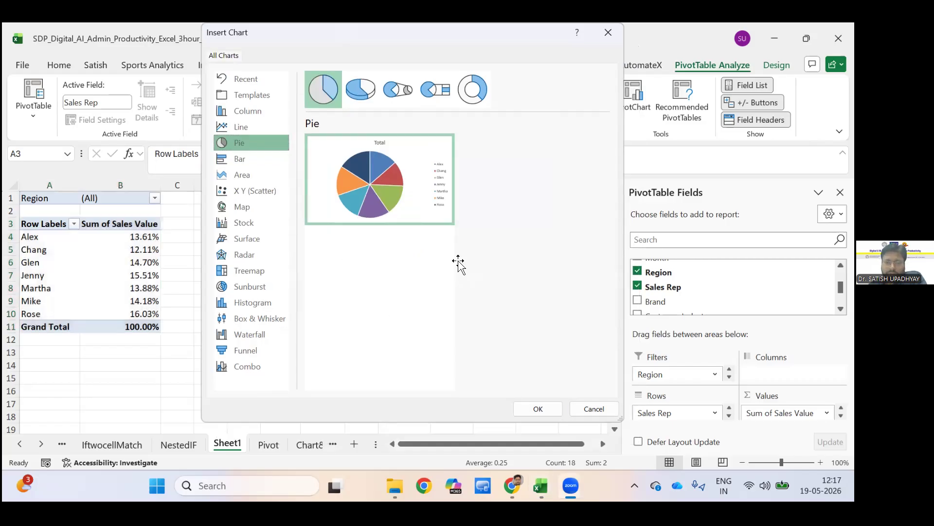
{"action": "left_click", "coordinate": [537, 409]}
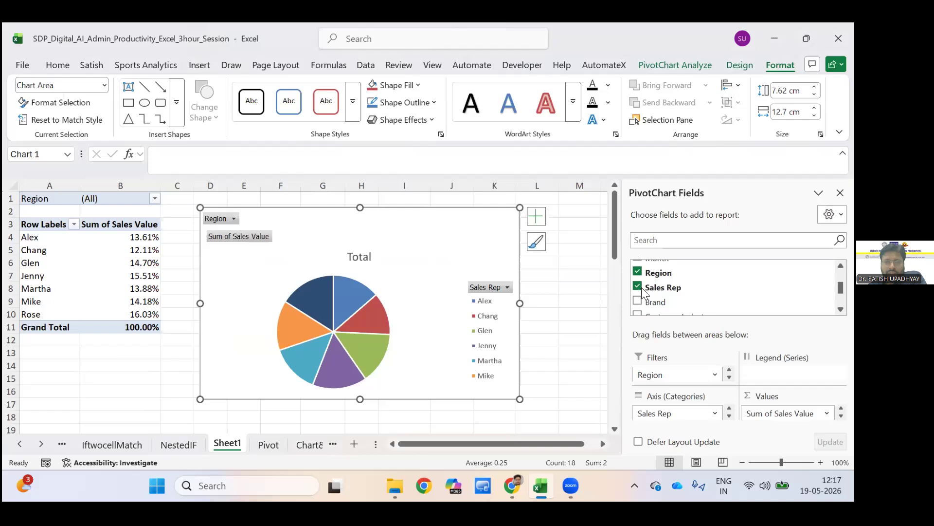
Add data labels to the pie chart as data callouts, and apply the dark grey chart style.
{"action": "left_click", "coordinate": [565, 250]}
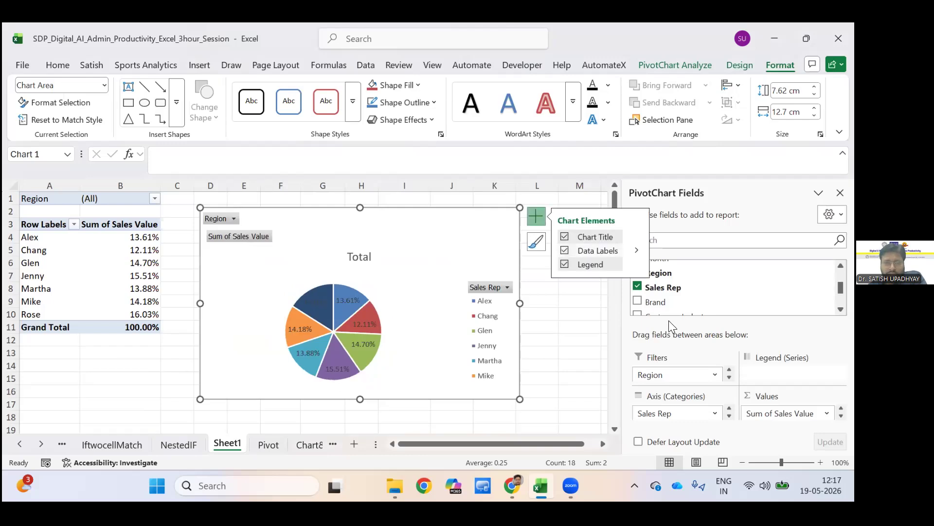
{"action": "left_click", "coordinate": [636, 250]}
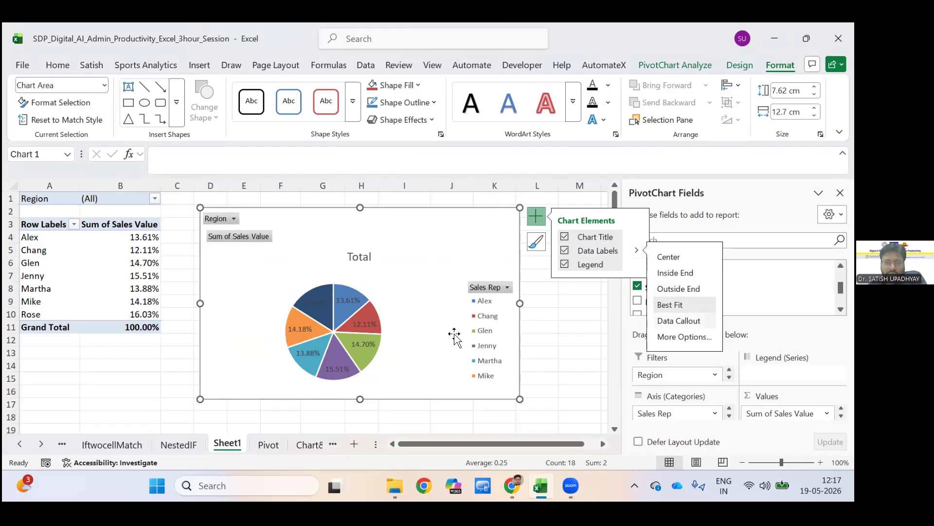
{"action": "left_click", "coordinate": [679, 320]}
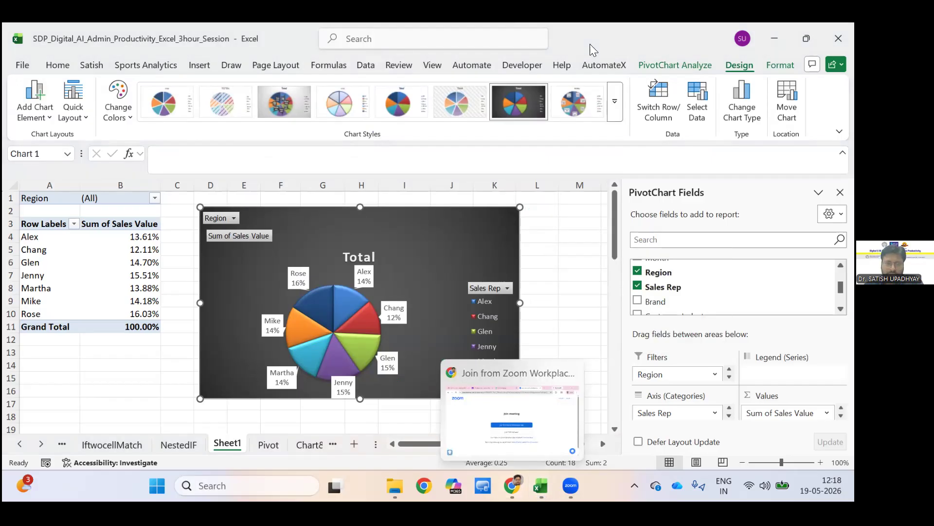
{"action": "left_click", "coordinate": [541, 485]}
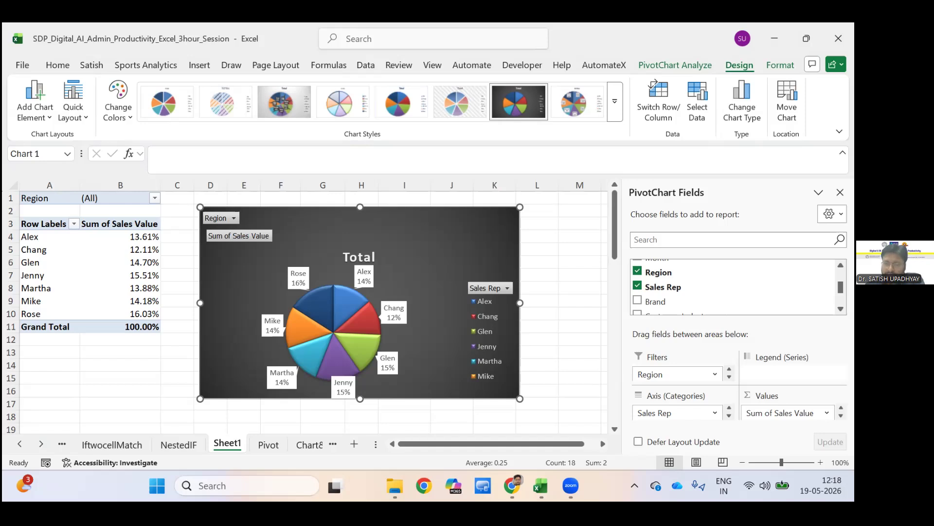
View the Introduction to Pivot Tables notes from their beginning on the Pivot_Table sheet.
{"action": "left_click", "coordinate": [321, 452]}
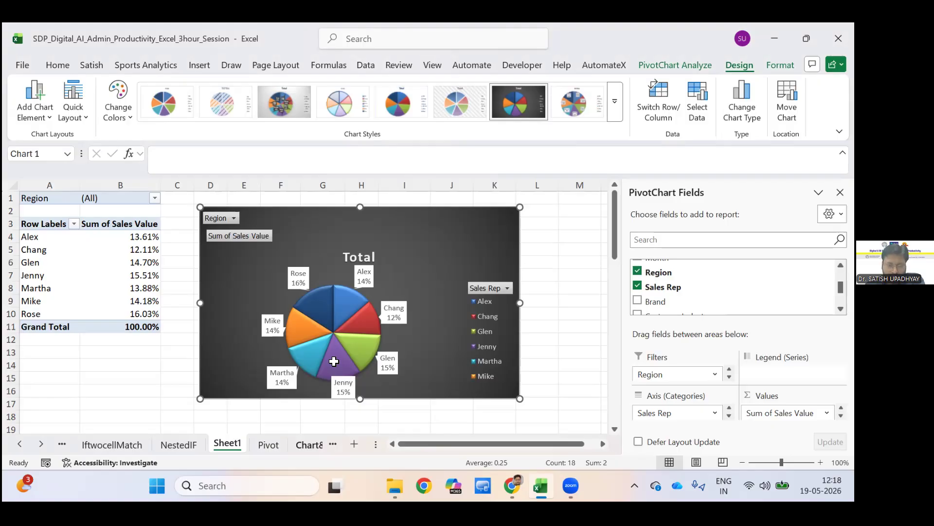
{"action": "key", "text": "ctrl+Page_Down"}
{"action": "key", "text": "ctrl+Page_Down"}
{"action": "key", "text": "ctrl+Page_Down"}
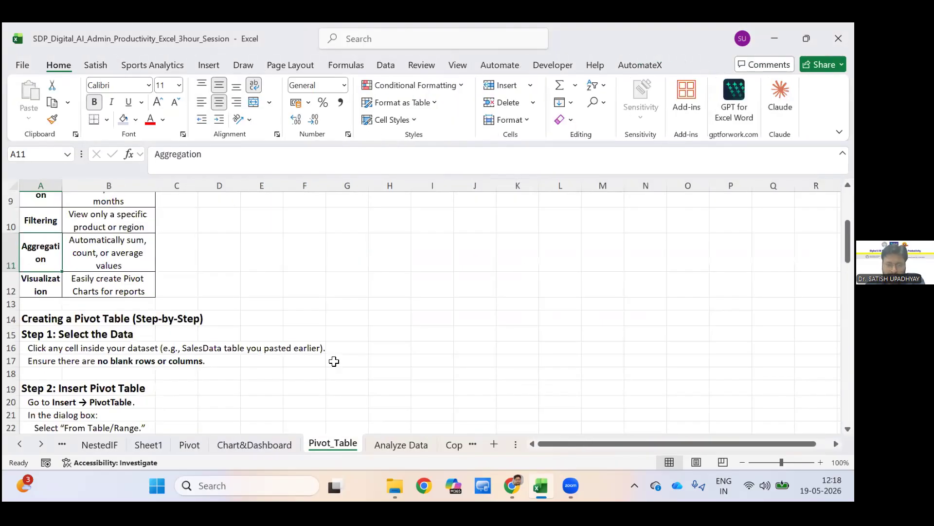
{"action": "scroll", "coordinate": [334, 361], "scroll_direction": "up", "scroll_amount": 3}
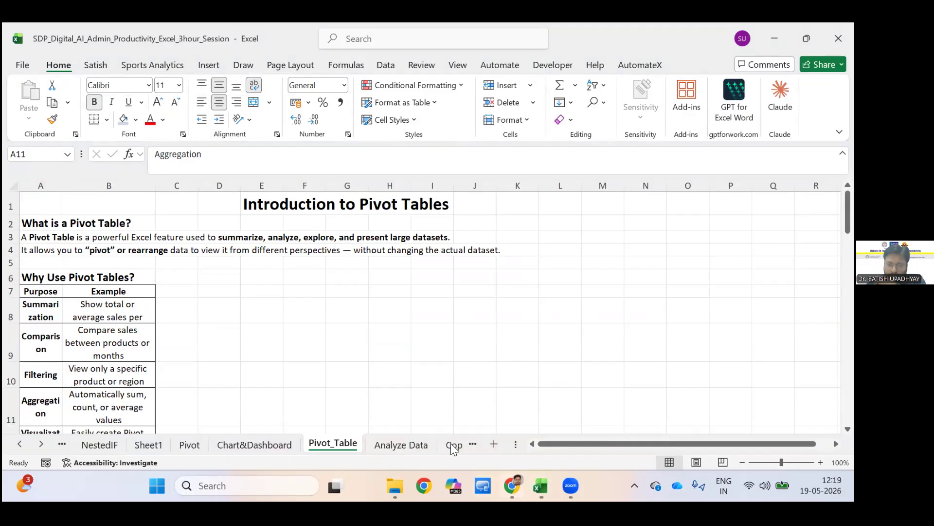
{"action": "mouse_move", "coordinate": [395, 485]}
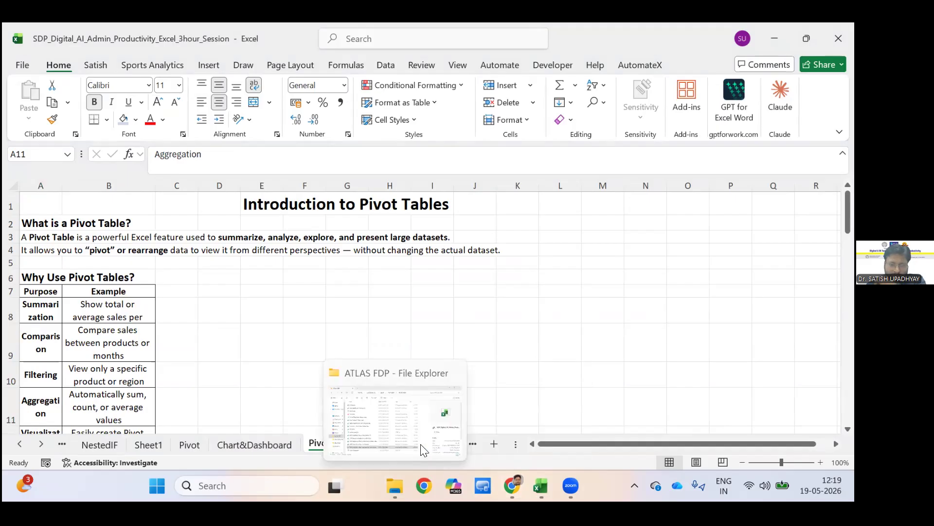
Look through the workbook's sheets from Analyze Data to Data, and return to the Pivot sheet.
{"action": "key", "text": "ctrl+Page_Down"}
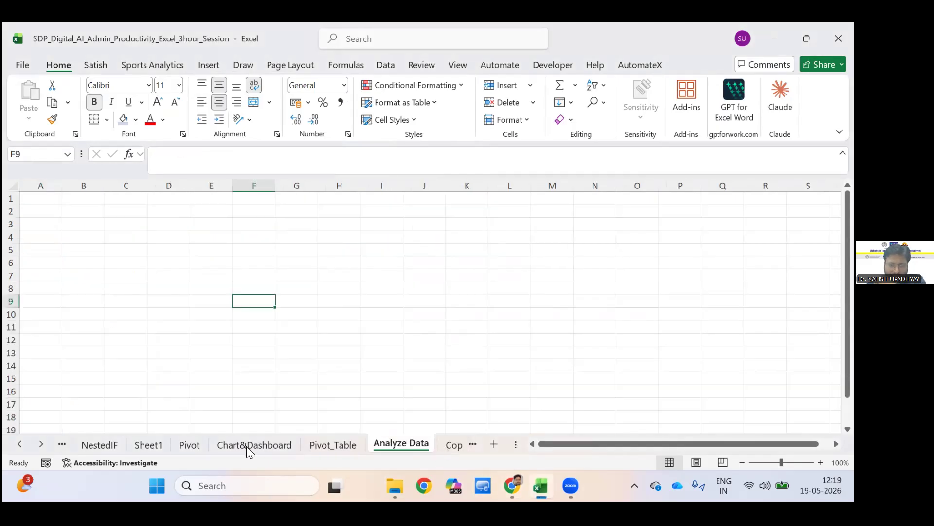
{"action": "key", "text": "ctrl+Page_Down"}
{"action": "key", "text": "ctrl+Page_Down"}
{"action": "key", "text": "ctrl+Page_Down"}
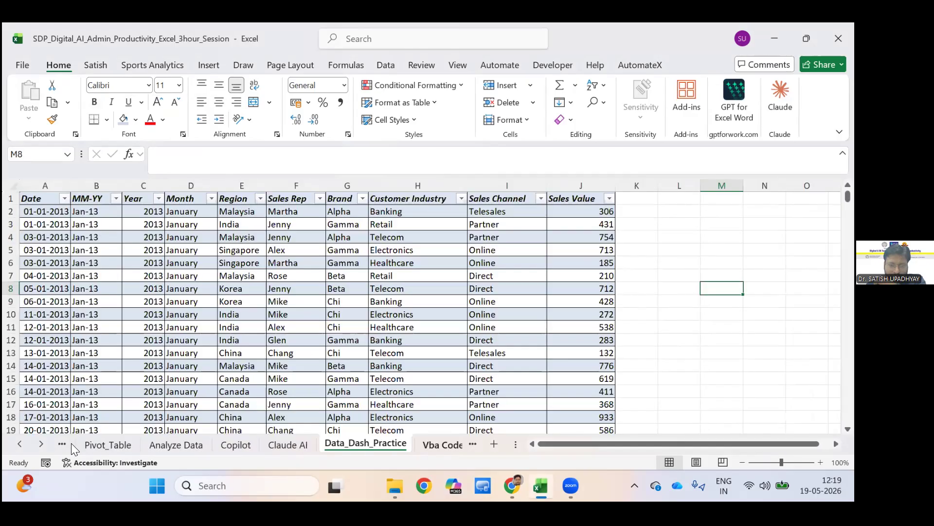
{"action": "key", "text": "ctrl+Page_Down"}
{"action": "key", "text": "ctrl+Page_Down"}
{"action": "key", "text": "ctrl+Page_Down"}
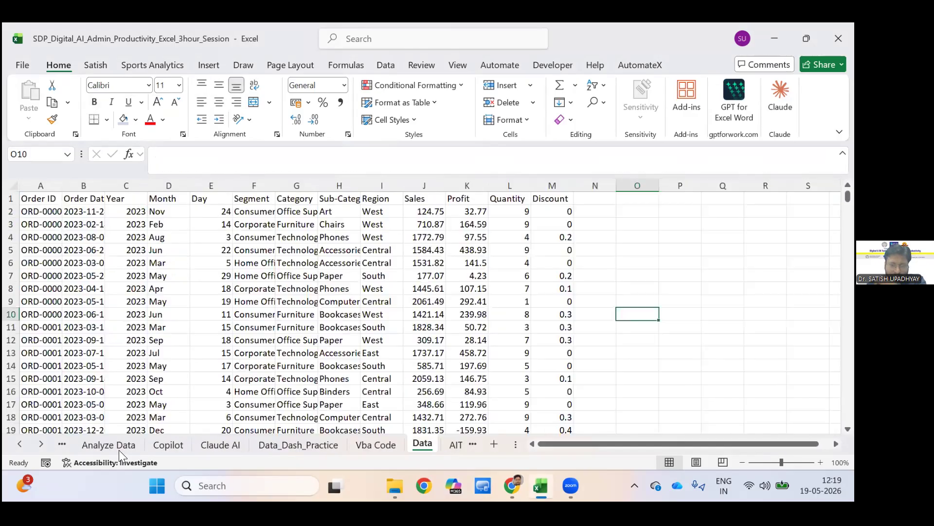
{"action": "key", "text": "ctrl+Page_Up"}
{"action": "key", "text": "ctrl+Page_Up"}
{"action": "key", "text": "ctrl+Page_Up"}
{"action": "key", "text": "ctrl+Page_Up"}
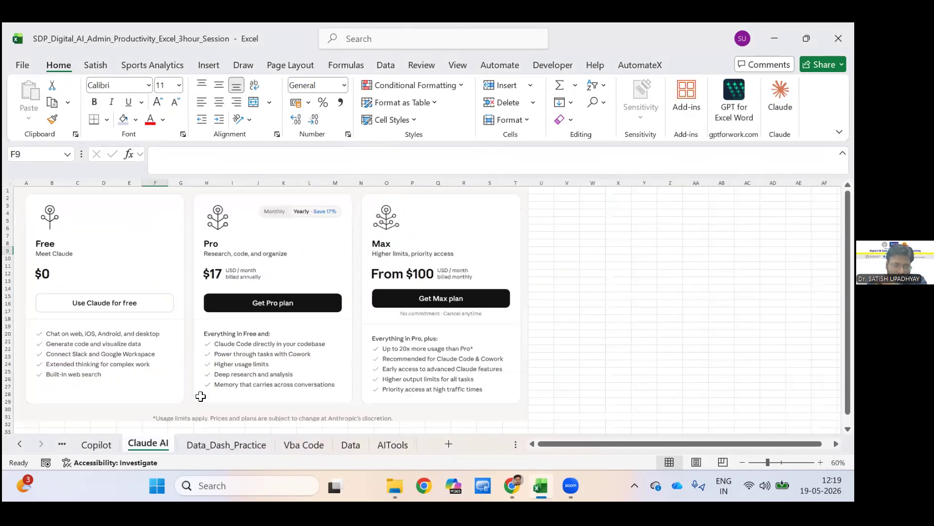
{"action": "key", "text": "ctrl+Page_Up"}
{"action": "key", "text": "ctrl+Page_Up"}
{"action": "key", "text": "ctrl+Page_Up"}
{"action": "key", "text": "ctrl+Page_Up"}
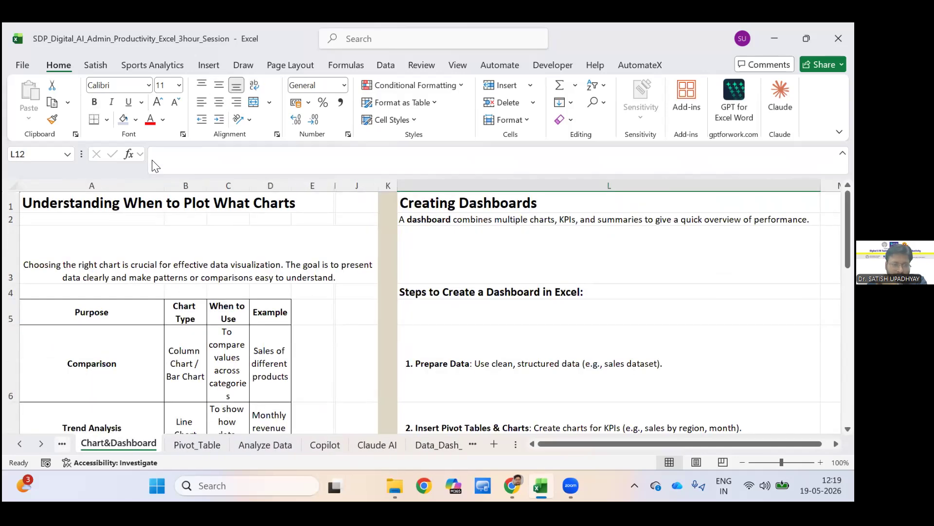
{"action": "key", "text": "ctrl+Page_Up"}
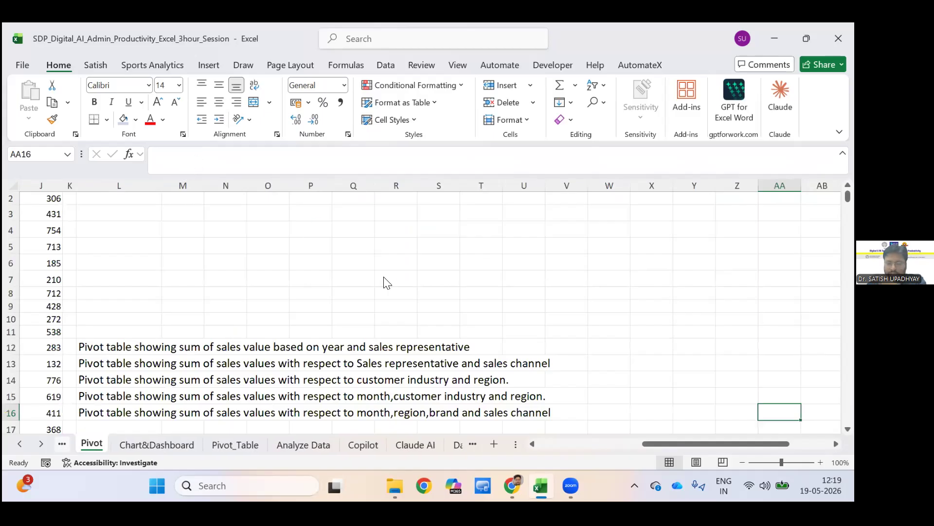
Switch to File Explorer, open the Data_Dashboard (version 1) workbook from the ATLAS FDP folder, and show its Line Chart sheet.
{"action": "key", "text": "alt+Tab"}
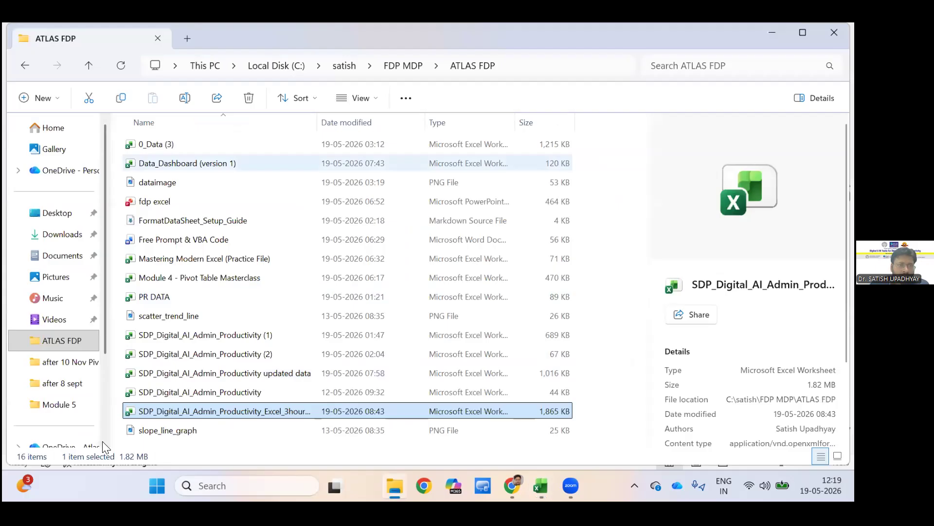
{"action": "double_click", "coordinate": [234, 163]}
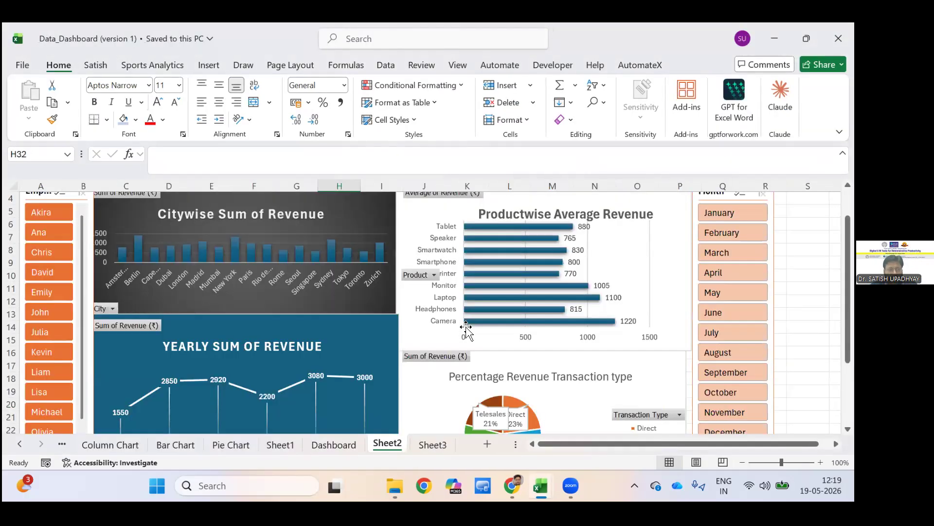
{"action": "left_click", "coordinate": [62, 444]}
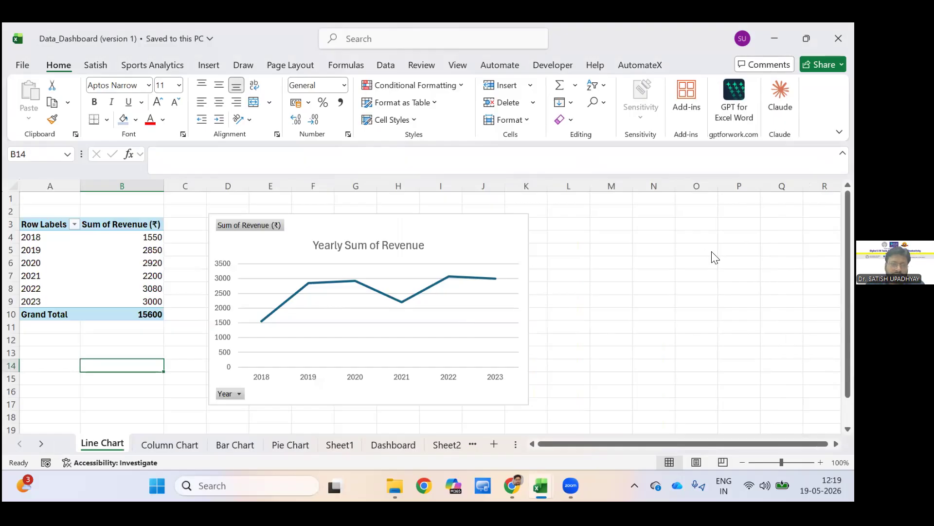
Display the field list of the yearly revenue PivotTable and examine the fields behind the line chart.
{"action": "left_click", "coordinate": [122, 250]}
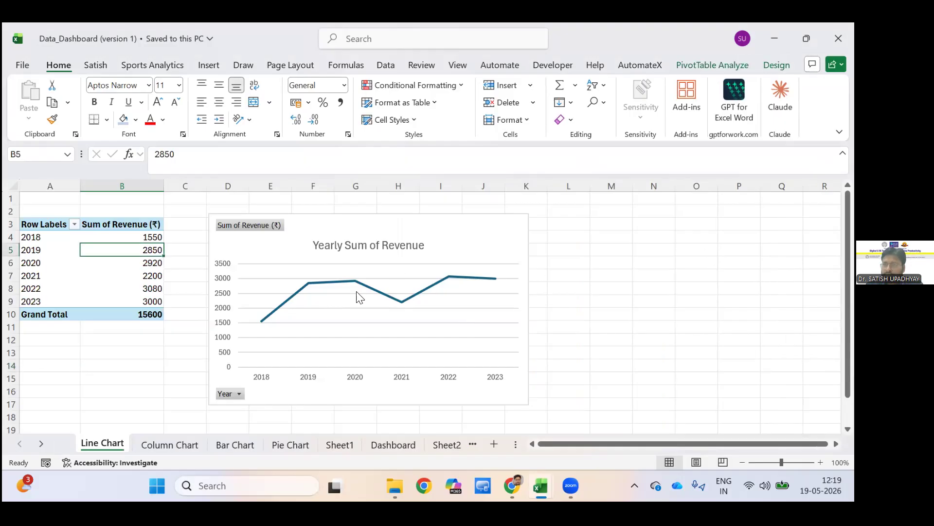
{"action": "left_click", "coordinate": [713, 66]}
{"action": "left_click", "coordinate": [747, 85]}
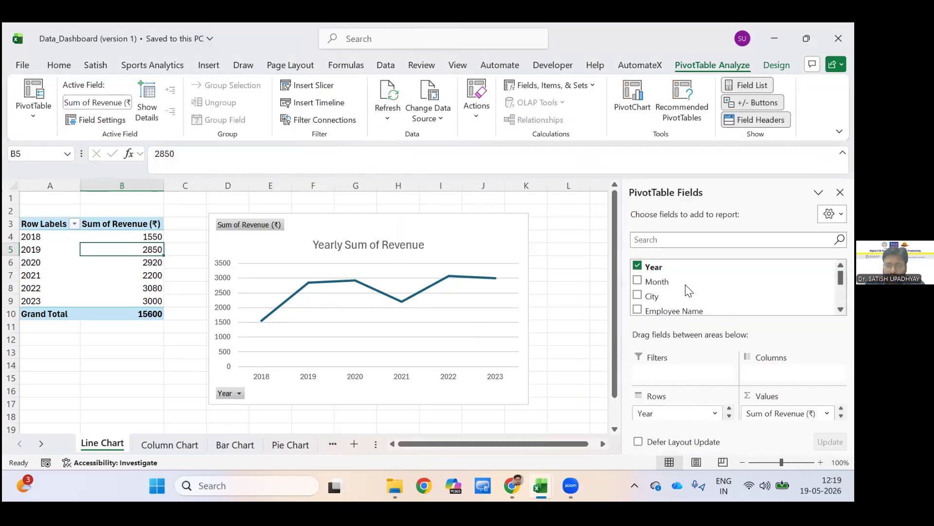
{"action": "left_click", "coordinate": [243, 318]}
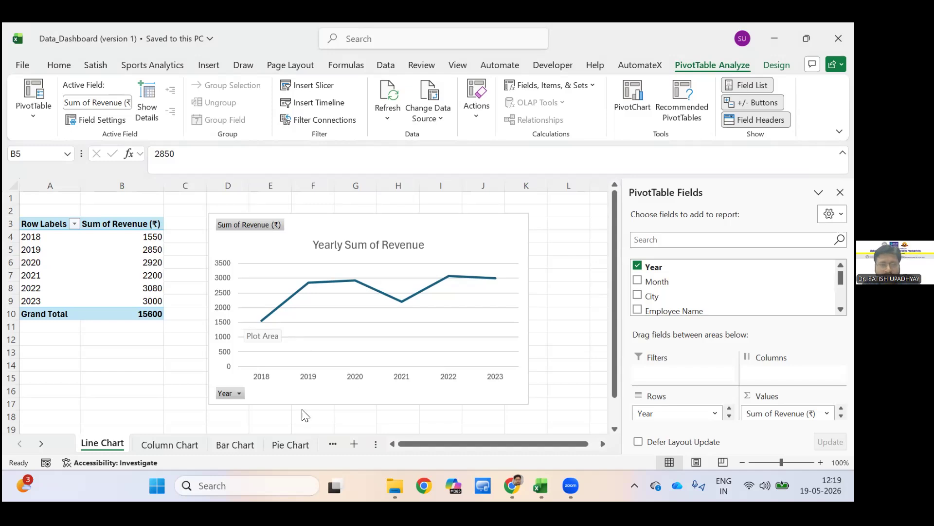
Inspect the value field settings of the average revenue by product on the Bar Chart sheet, and view the Pie Chart sheet.
{"action": "left_click", "coordinate": [235, 444]}
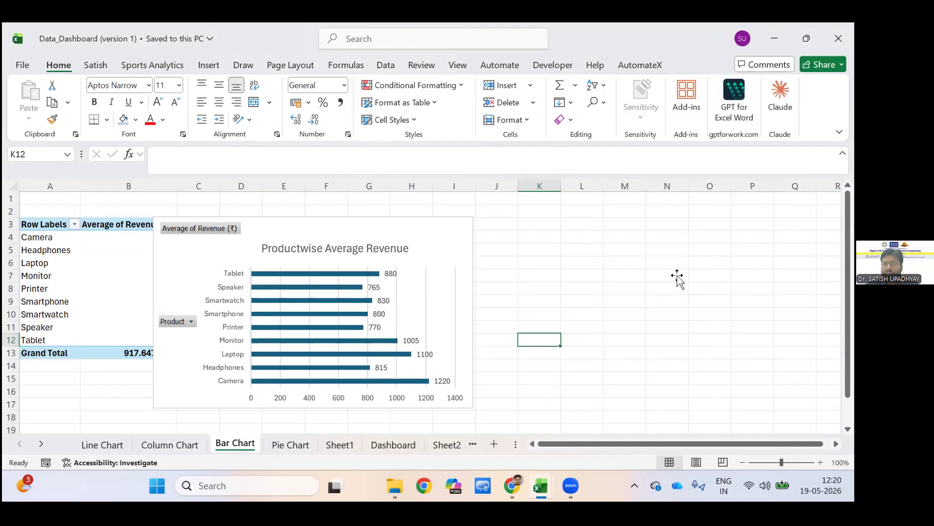
{"action": "left_click", "coordinate": [45, 249]}
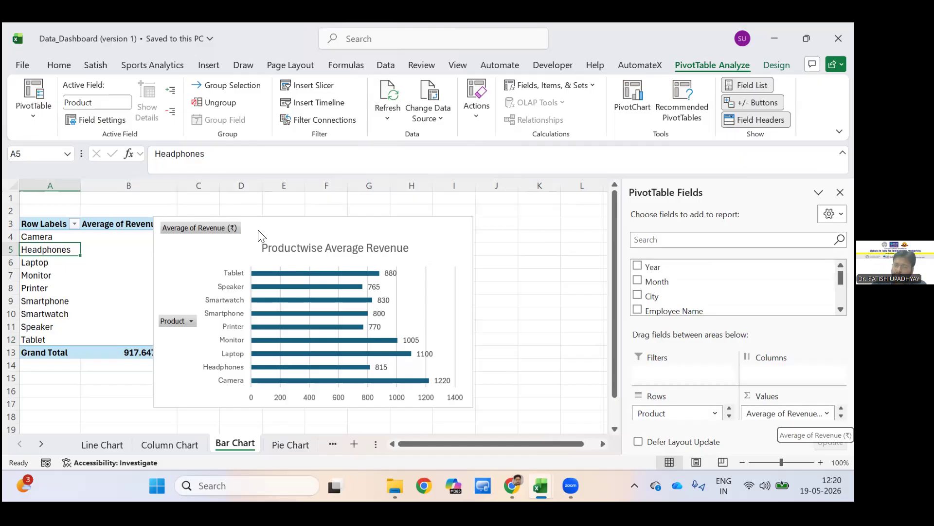
{"action": "left_click", "coordinate": [827, 414]}
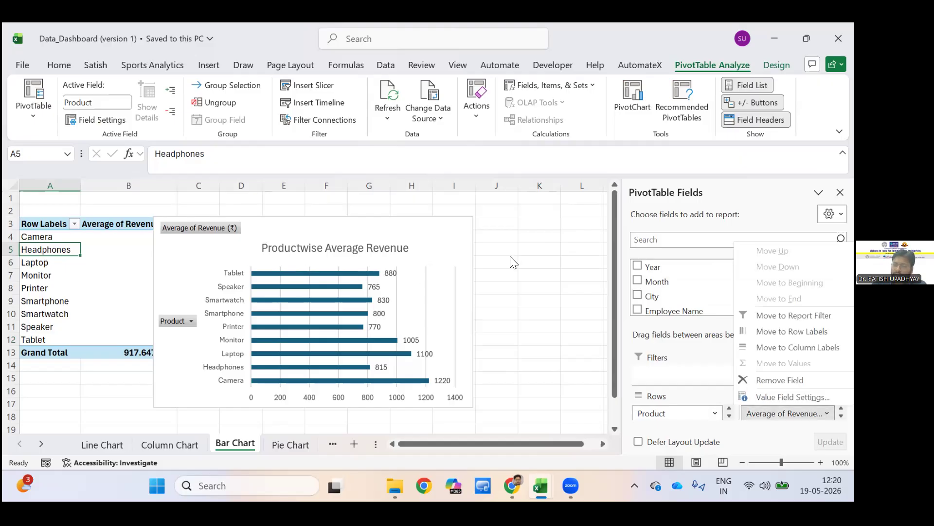
{"action": "left_click", "coordinate": [788, 397]}
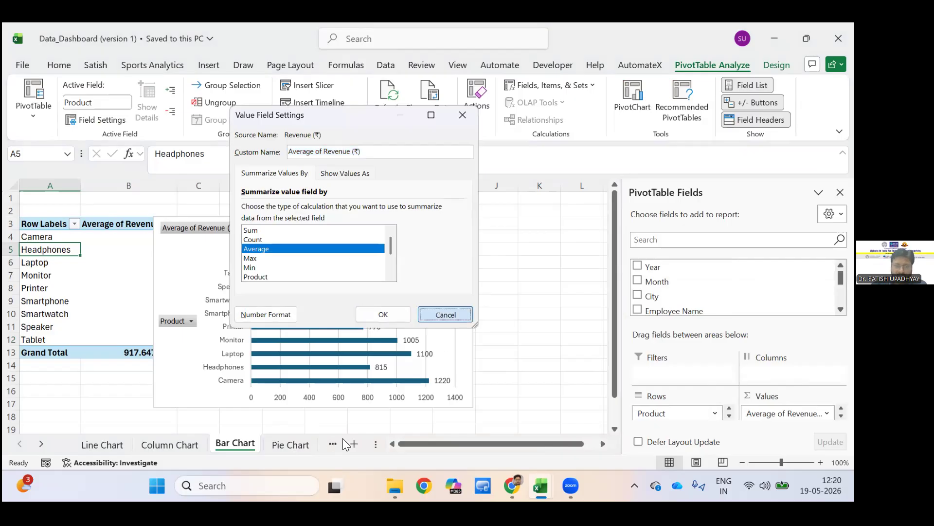
{"action": "left_click", "coordinate": [284, 445]}
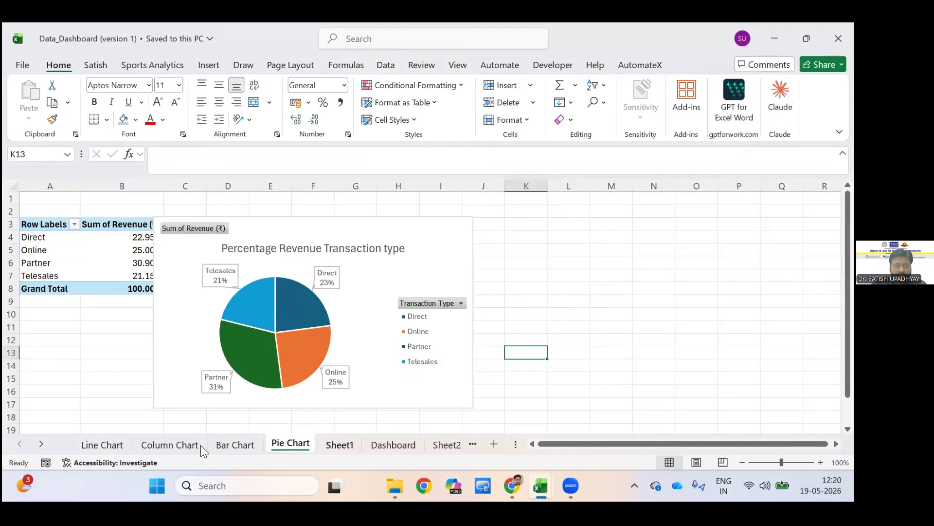
Look again through Sheet1 and the Bar Chart and Column Chart sheets, and examine the charts and slicers on the Dashboard sheet.
{"action": "key", "text": "ctrl+Page_Down"}
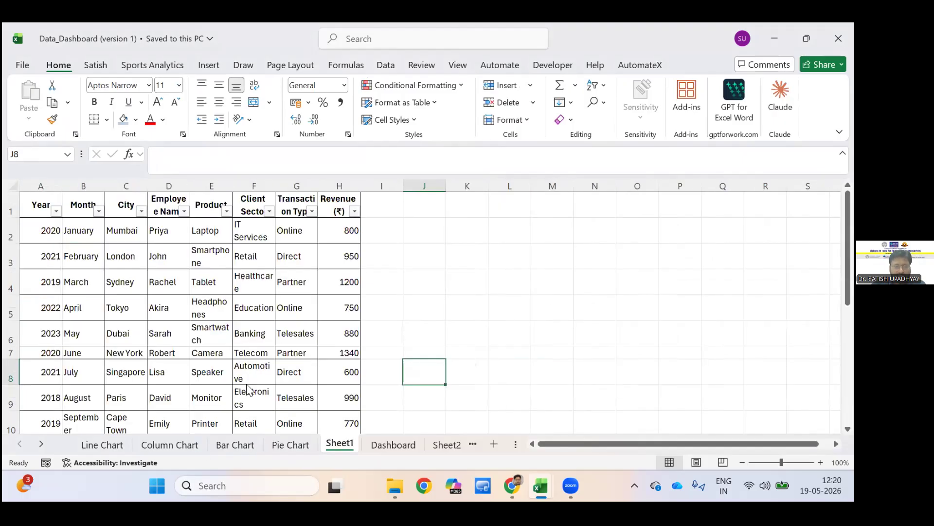
{"action": "key", "text": "ctrl+Page_Up"}
{"action": "left_click", "coordinate": [236, 445]}
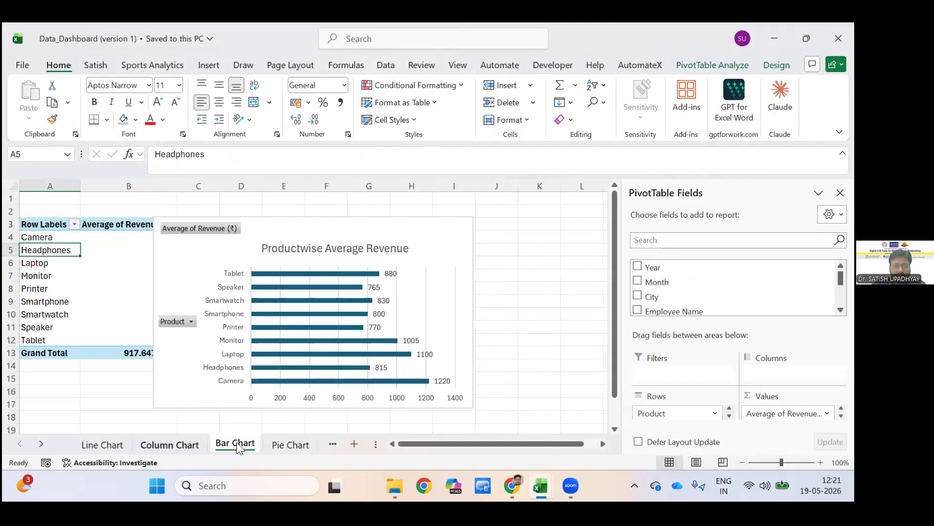
{"action": "key", "text": "ctrl+Page_Up"}
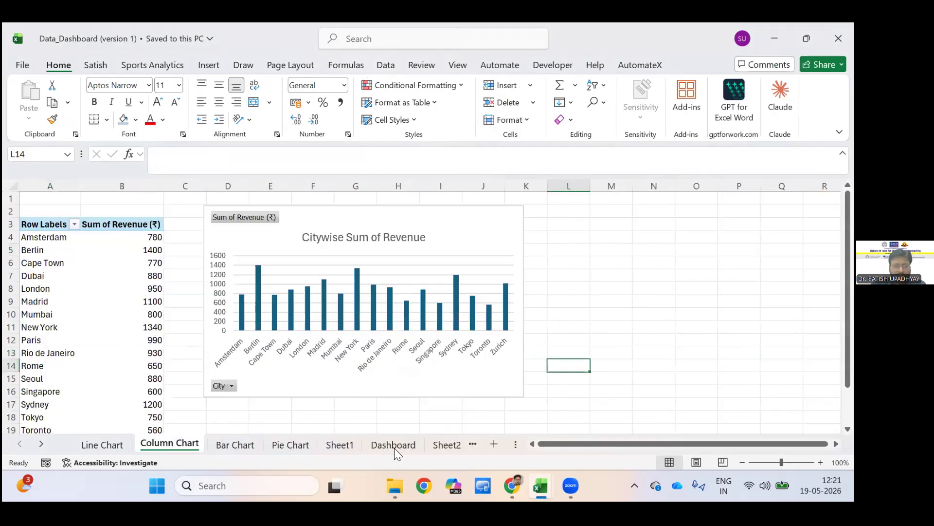
{"action": "left_click", "coordinate": [394, 447]}
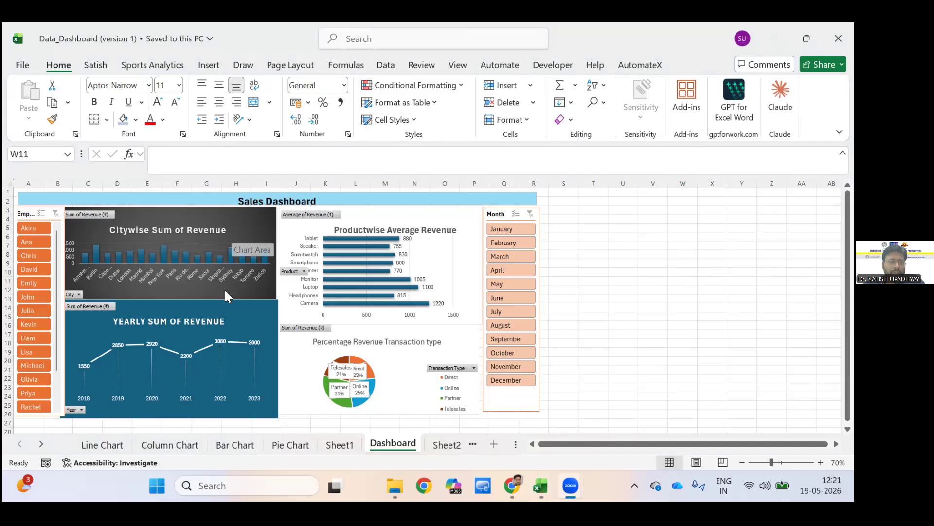
{"action": "left_click", "coordinate": [171, 249]}
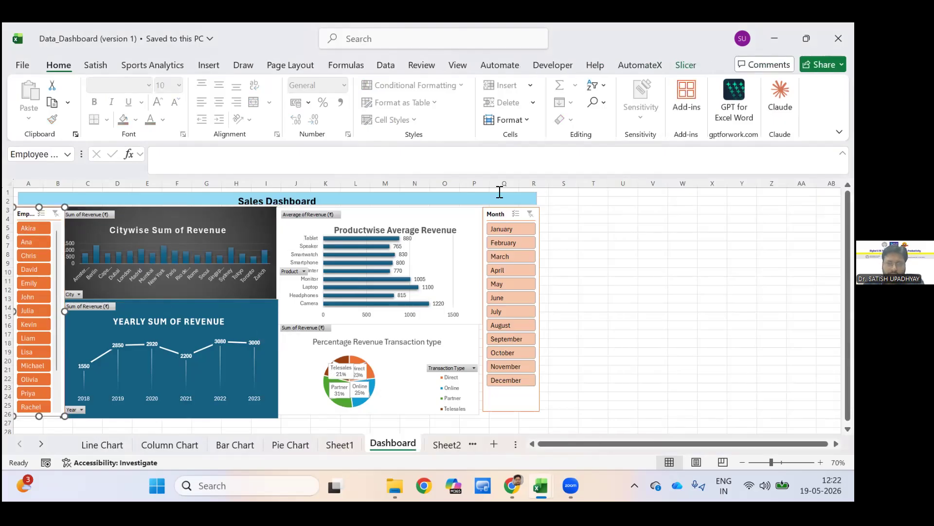
Delete the Month slicer from the Sales Dashboard.
{"action": "left_click", "coordinate": [497, 213]}
{"action": "left_click", "coordinate": [683, 281]}
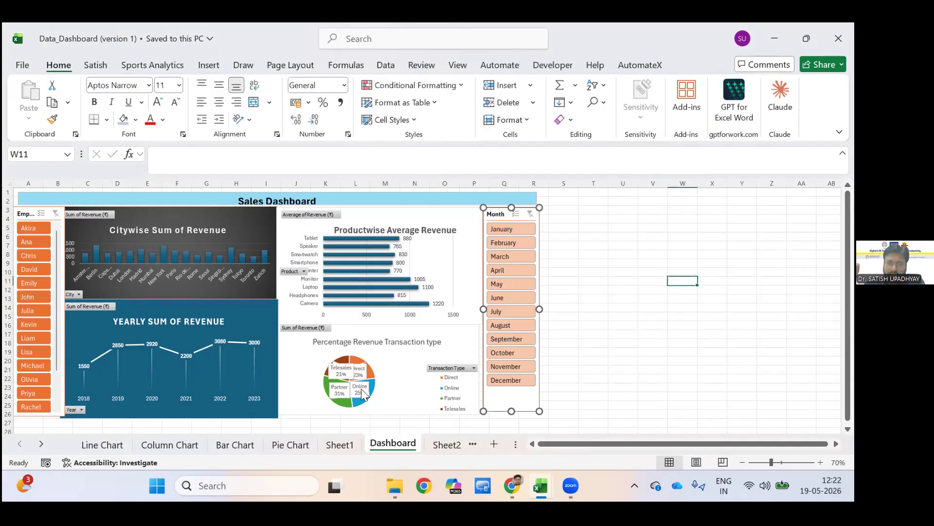
{"action": "key", "text": "Delete"}
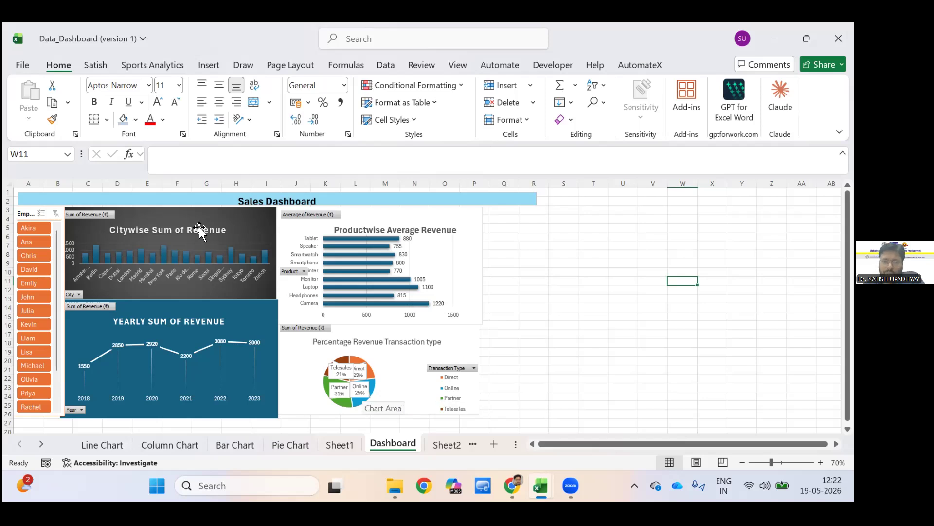
Insert a Month slicer from the Citywise Sum of Revenue chart and place it beside the product chart, about 12.04 cm high.
{"action": "left_click", "coordinate": [182, 225]}
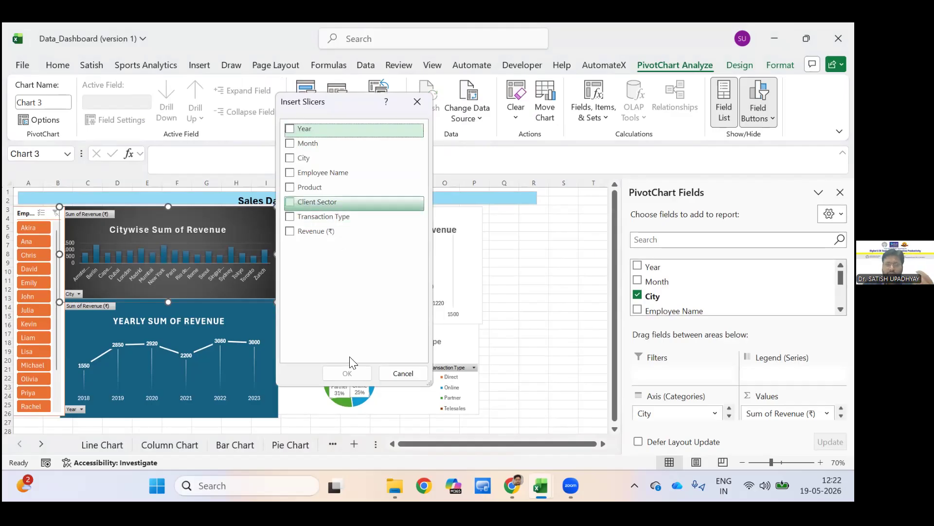
{"action": "left_click", "coordinate": [352, 372]}
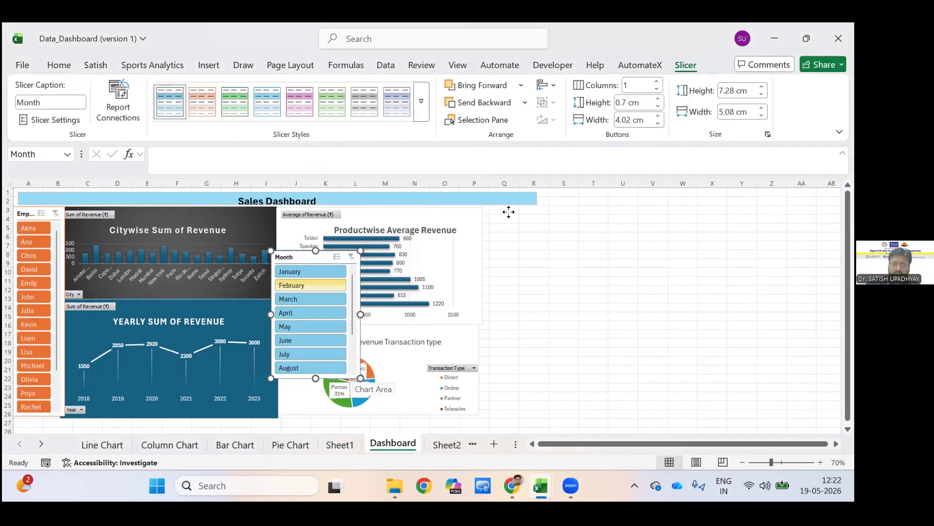
{"action": "left_click_drag", "start_coordinate": [295, 258], "coordinate": [509, 212]}
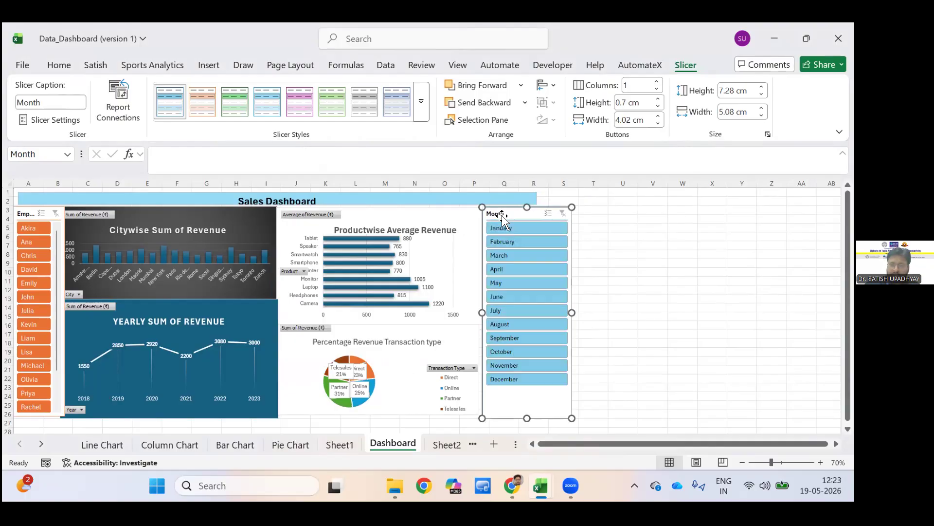
{"action": "key", "text": "Escape"}
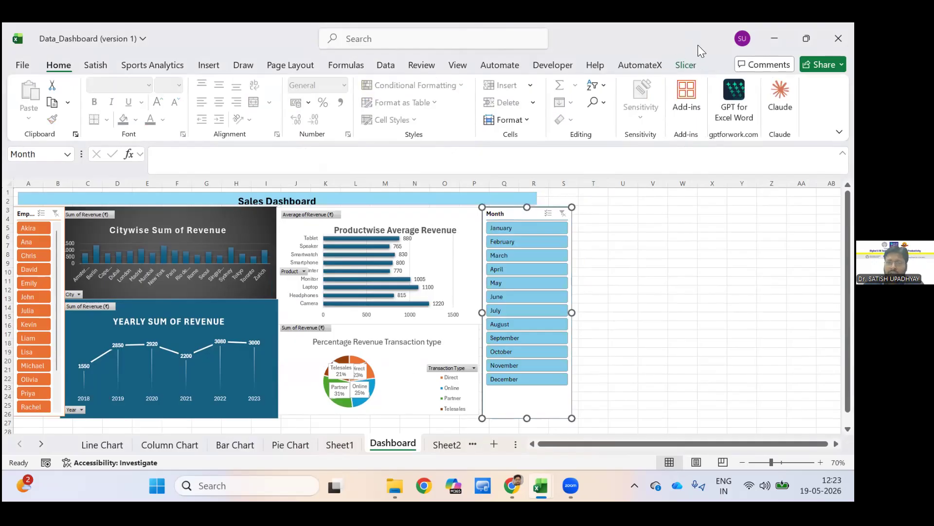
Arrange the Month slicer's buttons in 2 columns.
{"action": "left_click", "coordinate": [623, 263]}
{"action": "left_click", "coordinate": [686, 65]}
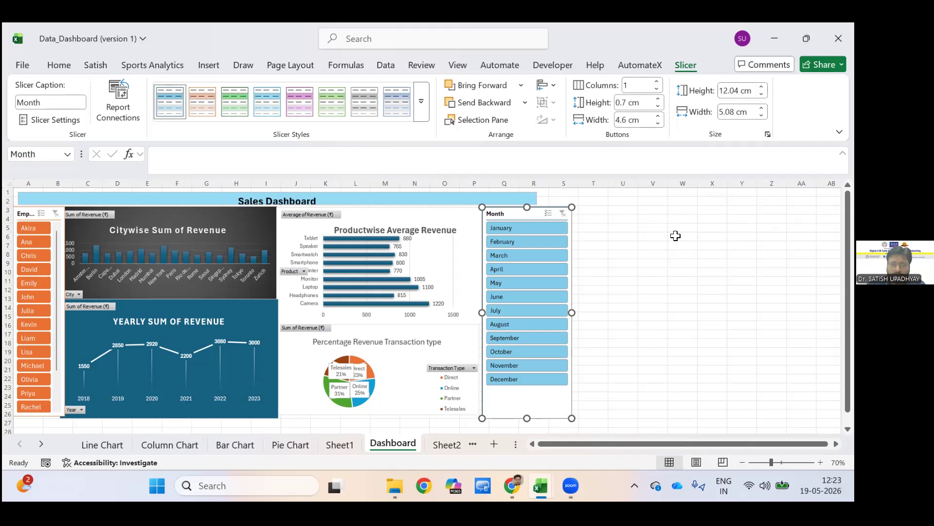
{"action": "left_click", "coordinate": [632, 85]}
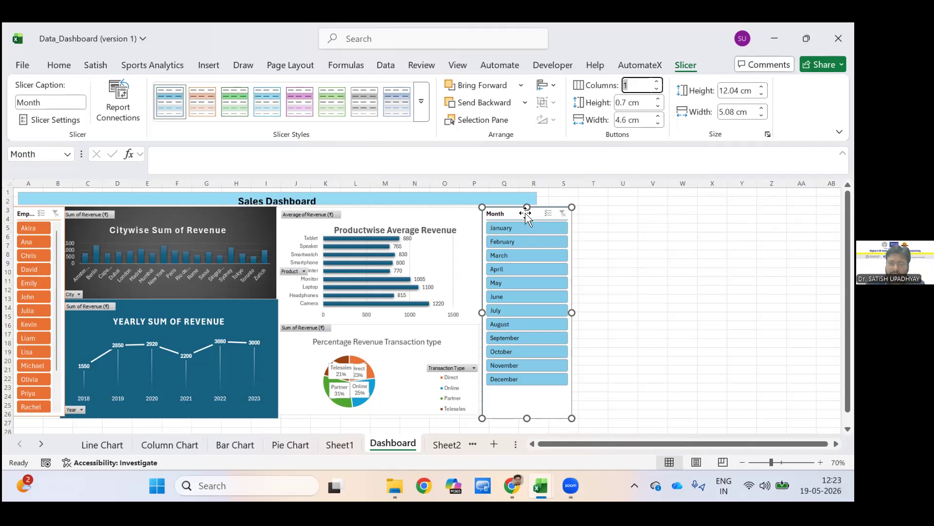
{"action": "type", "text": "2"}
{"action": "key", "text": "Return"}
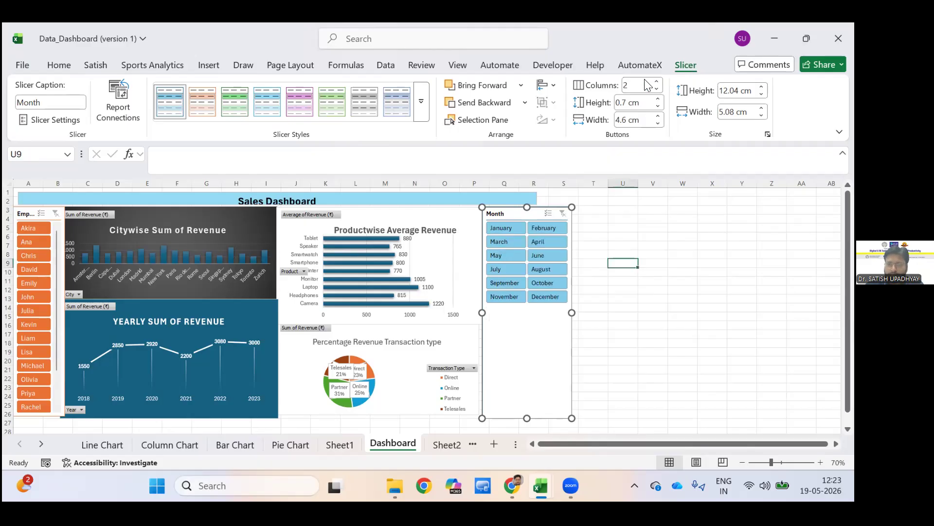
{"action": "key", "text": "Escape"}
Return the Month slicer to 1 column and narrow it to about 3.05 cm, in line with the dashboard title's edge.
{"action": "left_click", "coordinate": [519, 214]}
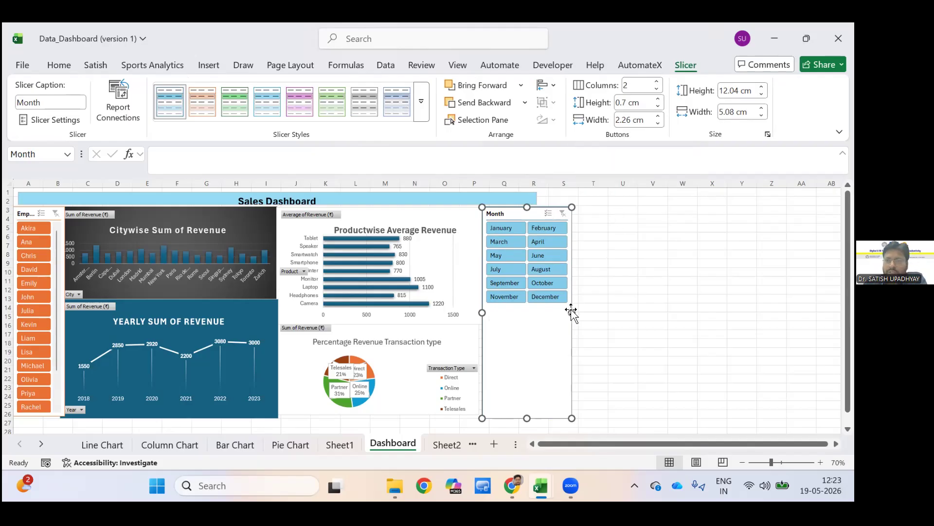
{"action": "left_click_drag", "start_coordinate": [571, 311], "coordinate": [537, 311]}
{"action": "key", "text": "Return"}
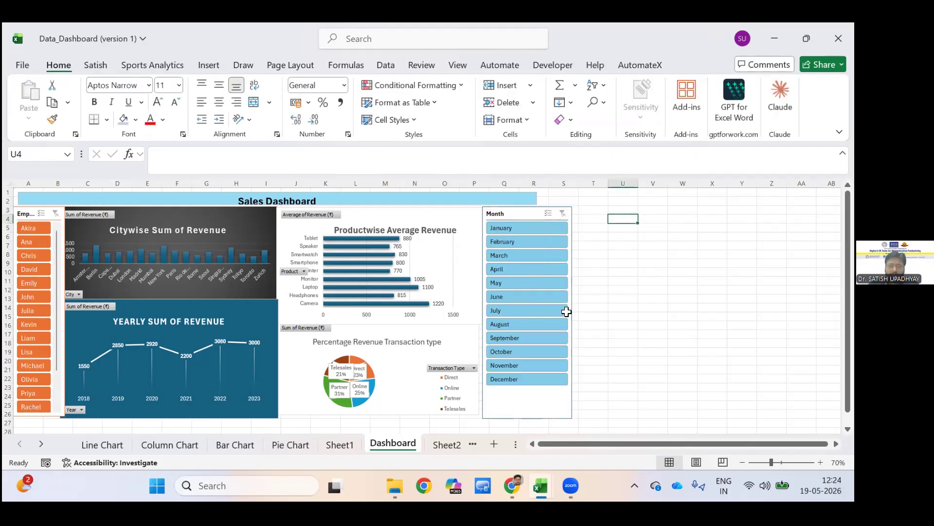
{"action": "left_click", "coordinate": [497, 215]}
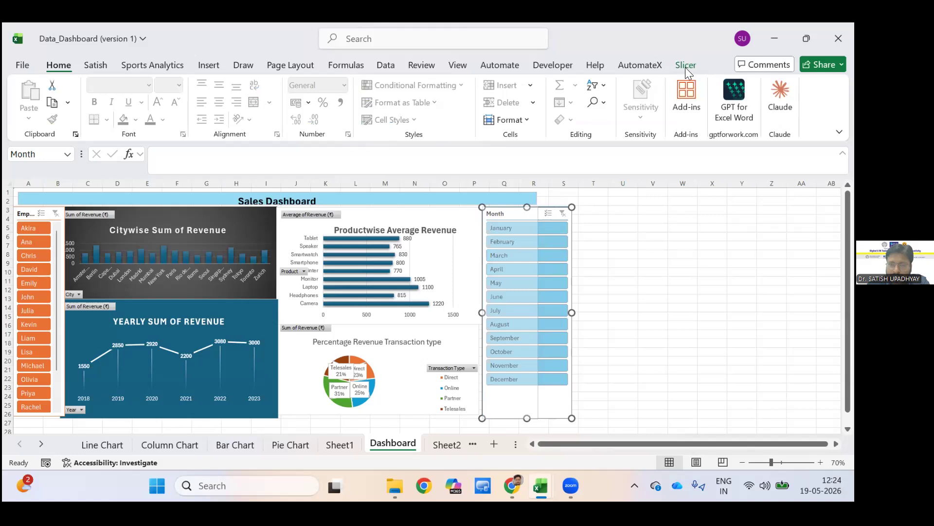
{"action": "left_click", "coordinate": [564, 307]}
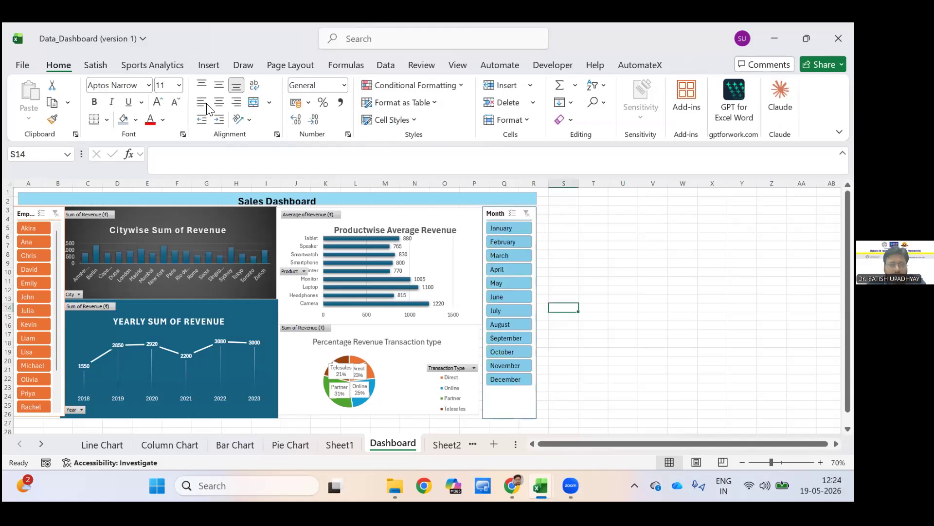
Apply the light orange slicer style to the Month slicer.
{"action": "left_click", "coordinate": [533, 250]}
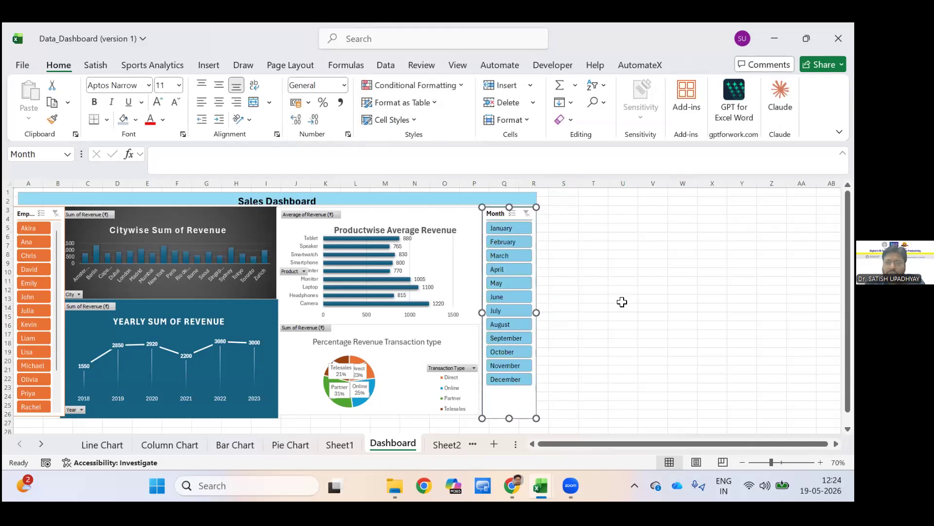
{"action": "left_click", "coordinate": [686, 65]}
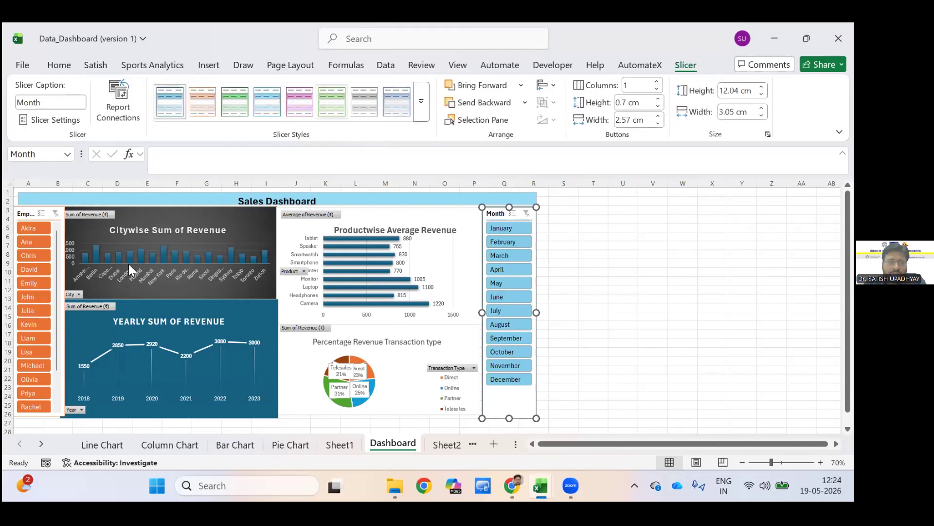
{"action": "left_click", "coordinate": [202, 102]}
{"action": "left_click", "coordinate": [593, 281]}
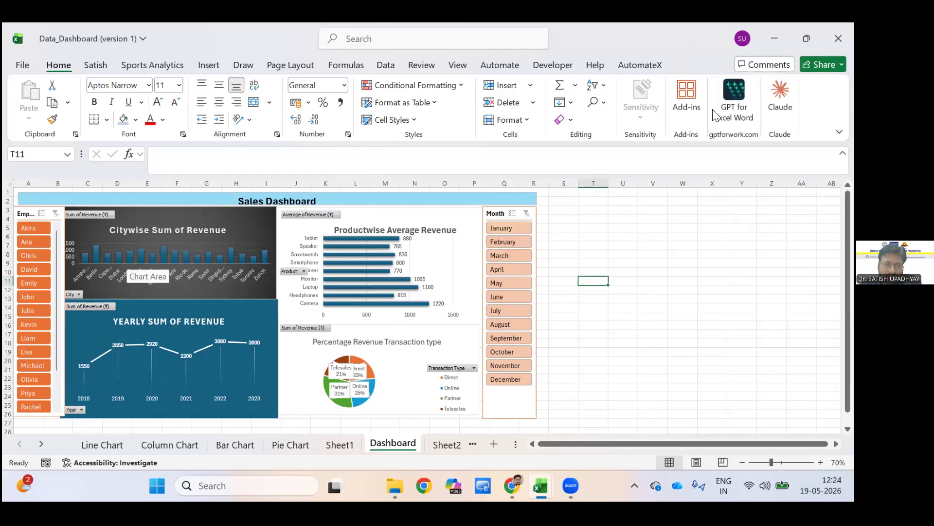
Check through the Month slicer's report connections to the workbook's PivotTables and accept them.
{"action": "key", "text": "ctrl+z"}
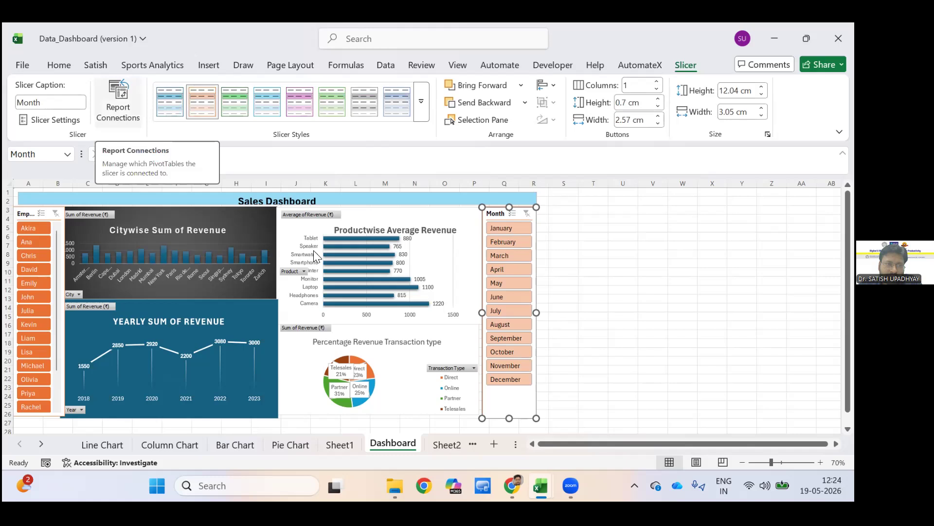
{"action": "left_click", "coordinate": [118, 102]}
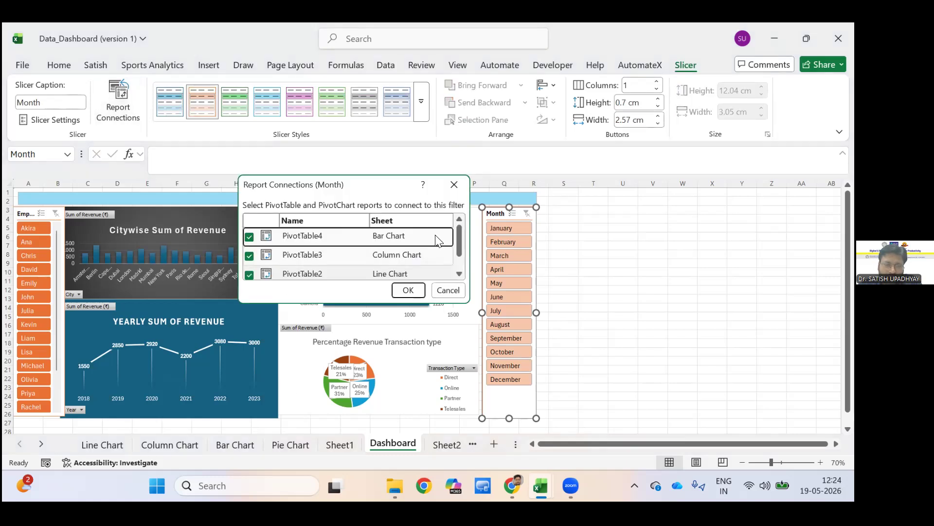
{"action": "scroll", "coordinate": [392, 260], "scroll_direction": "down", "scroll_amount": 1}
{"action": "scroll", "coordinate": [247, 254], "scroll_direction": "down", "scroll_amount": 1}
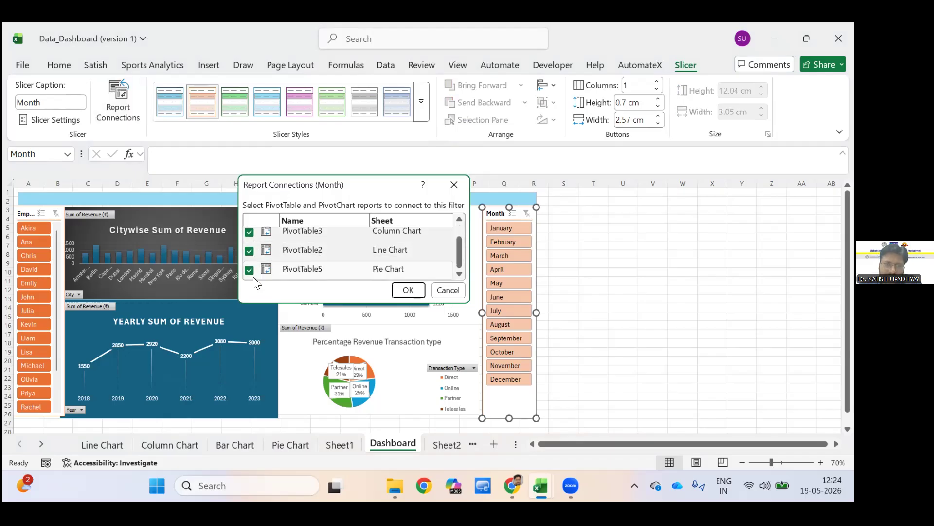
{"action": "scroll", "coordinate": [251, 257], "scroll_direction": "up", "scroll_amount": 1}
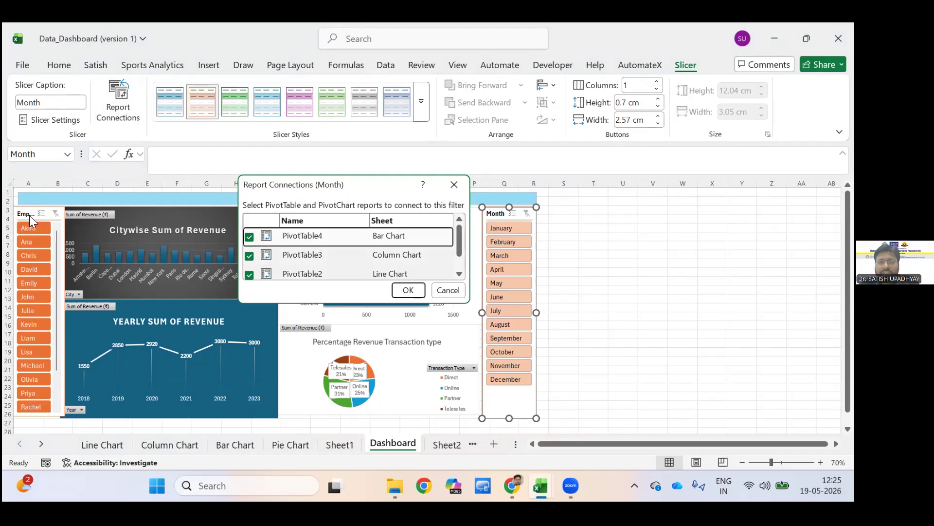
{"action": "key", "text": "Return"}
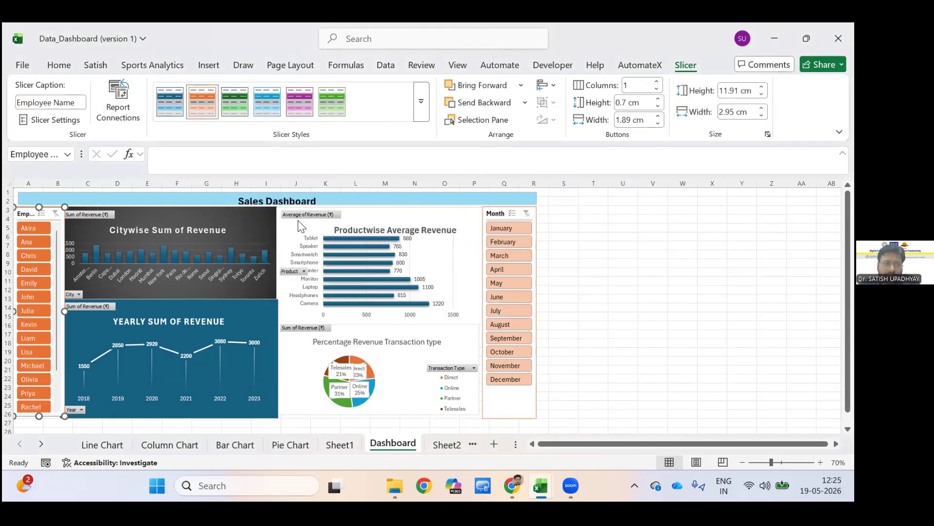
Check the report connections of the Employee Name slicer in the same way.
{"action": "key", "text": "shift+F10"}
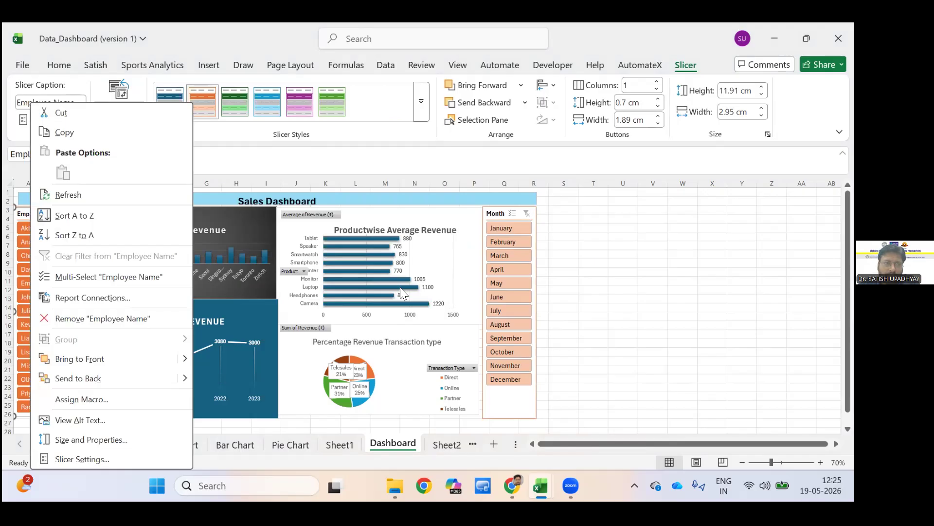
{"action": "key", "text": "n"}
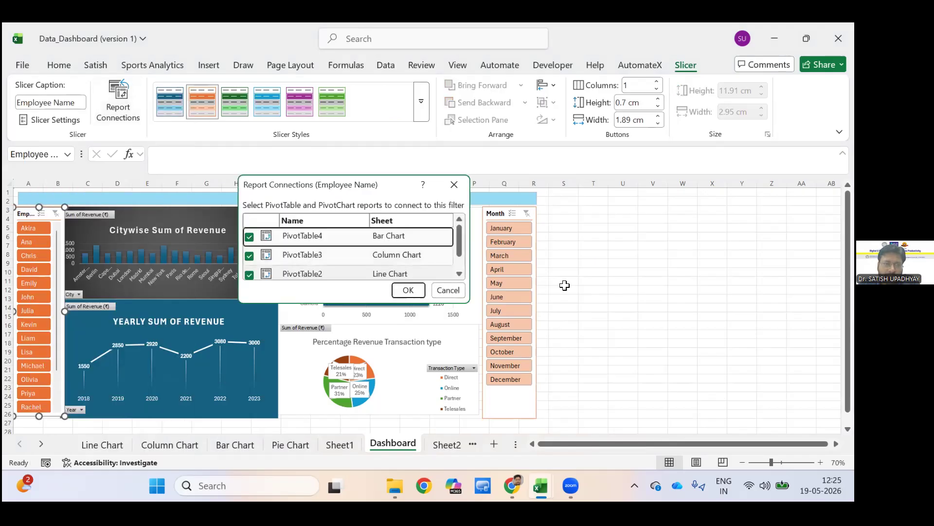
{"action": "scroll", "coordinate": [350, 262], "scroll_direction": "down", "scroll_amount": 1}
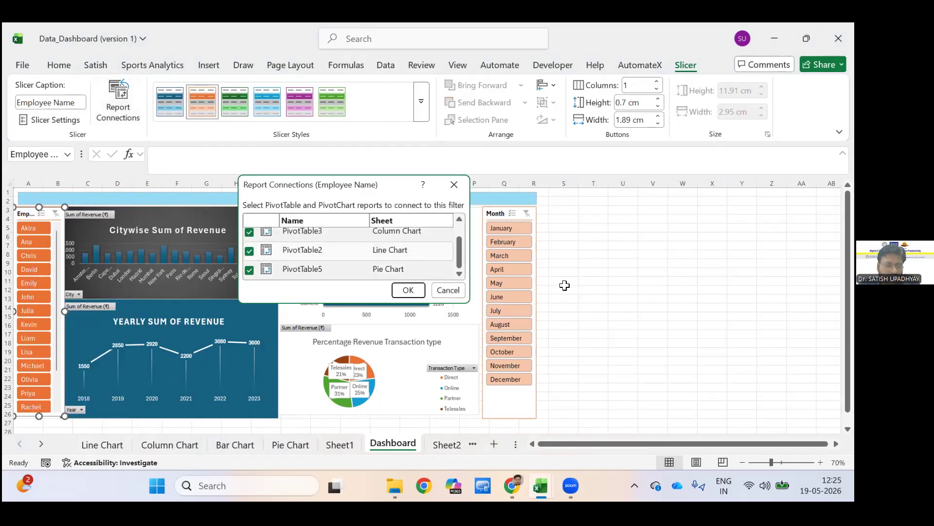
{"action": "key", "text": "Return"}
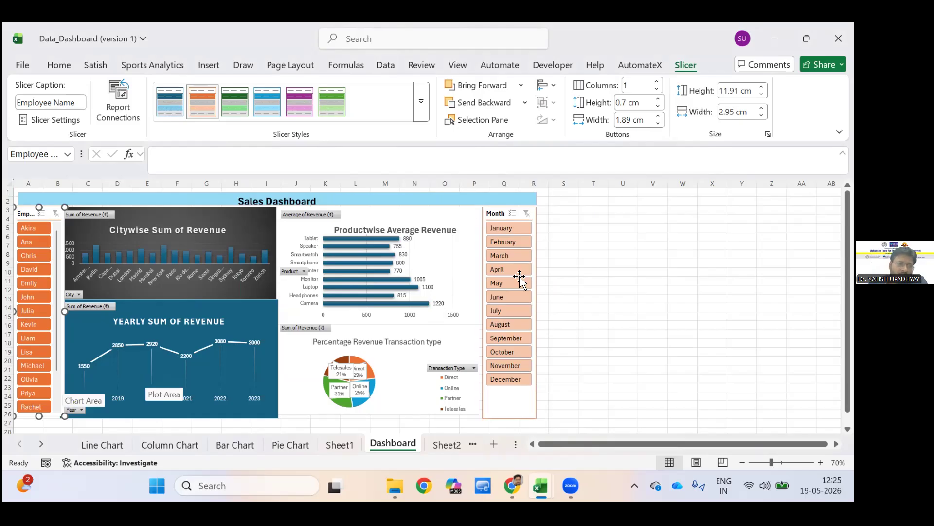
Filter the dashboard charts to a single employee with the Employee Name slicer.
{"action": "left_click", "coordinate": [30, 324]}
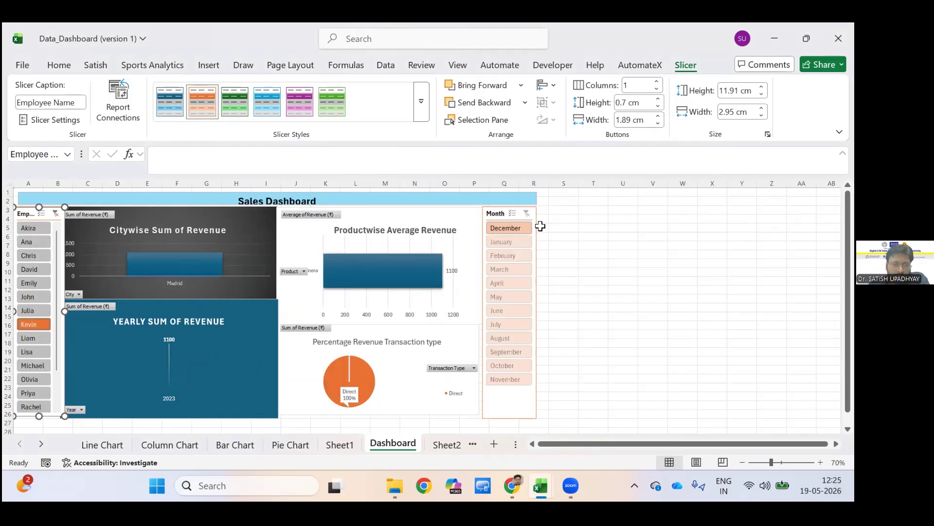
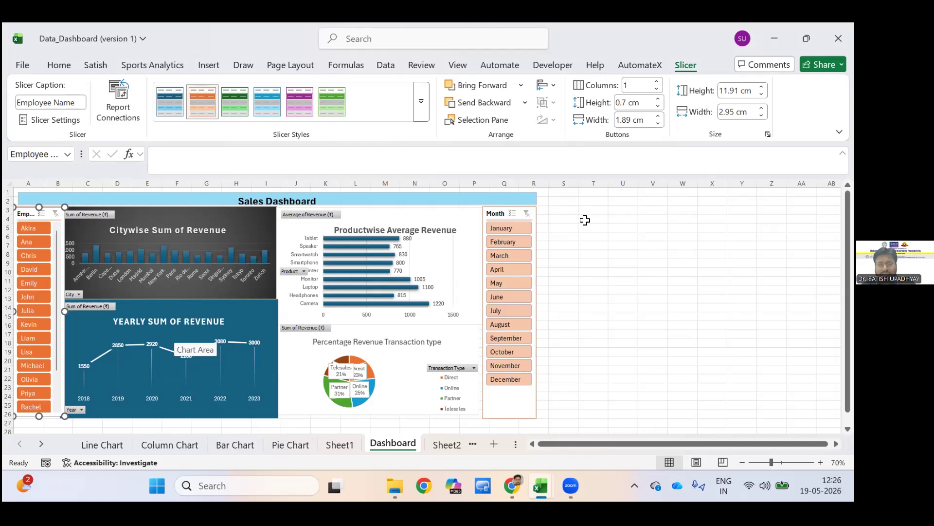
Widen column T beside the dashboard and enter "Pivot Table" in cell T4.
{"action": "left_click", "coordinate": [585, 220]}
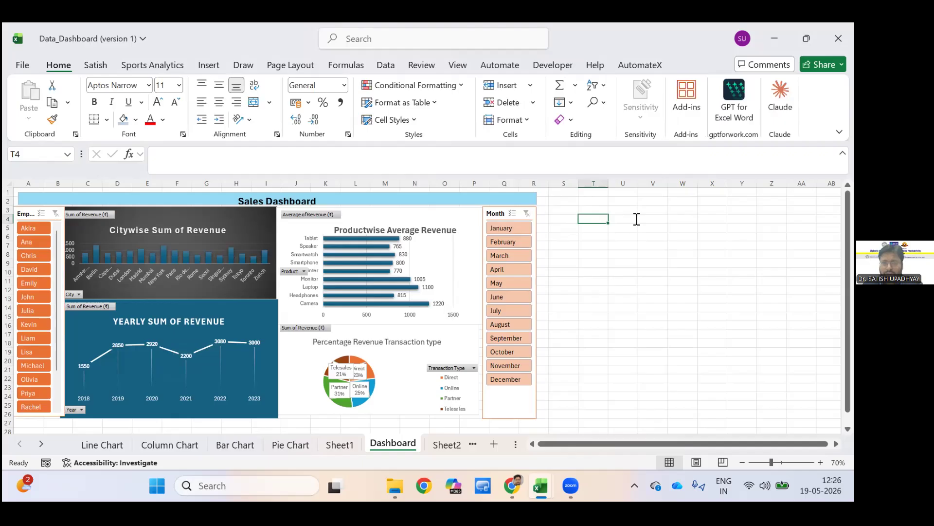
{"action": "left_click_drag", "start_coordinate": [608, 183], "coordinate": [690, 183]}
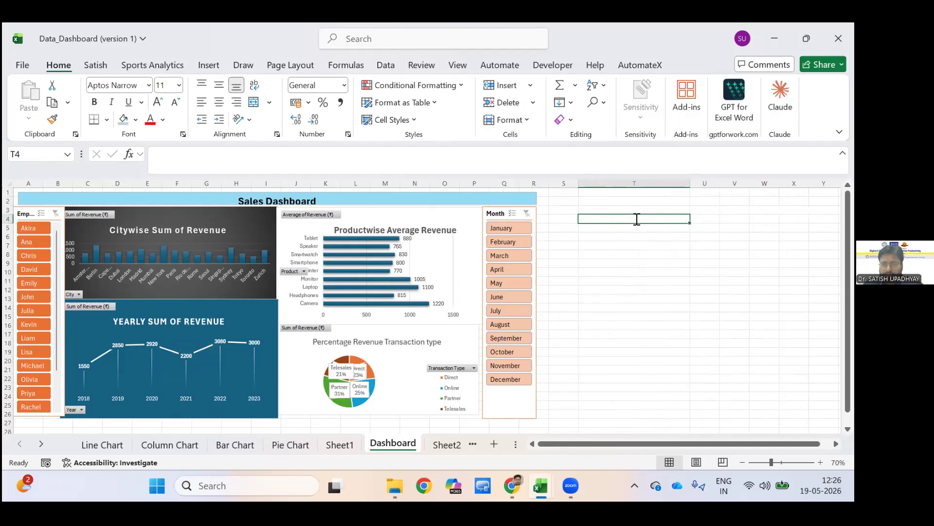
{"action": "type", "text": "Pi"}
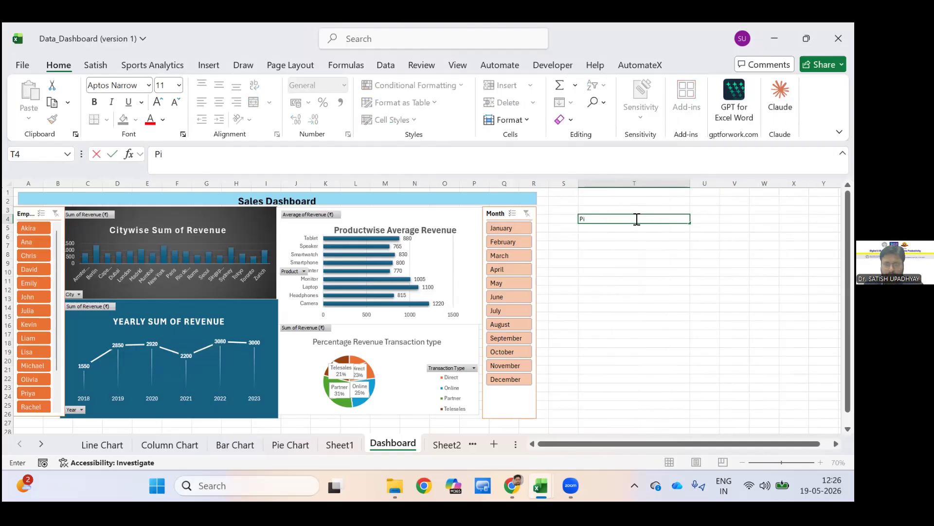
{"action": "type", "text": "vot T"}
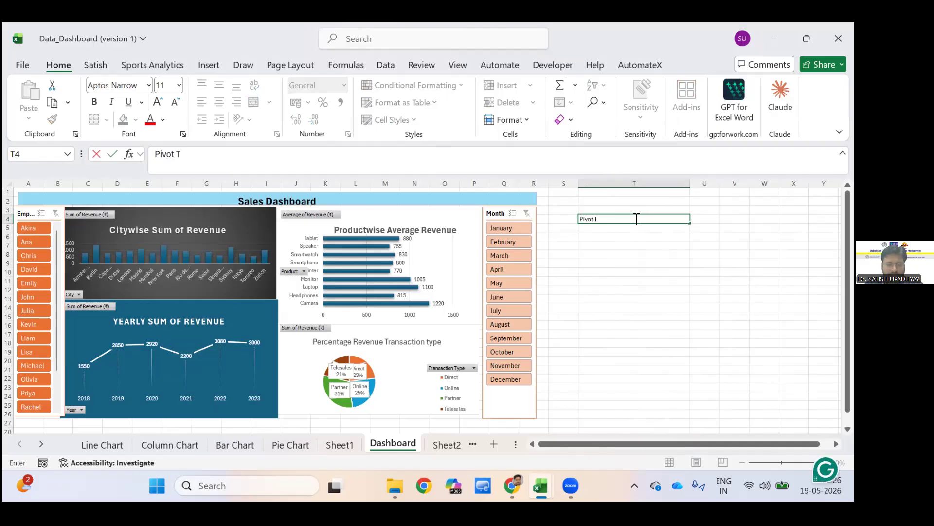
{"action": "type", "text": "aable"}
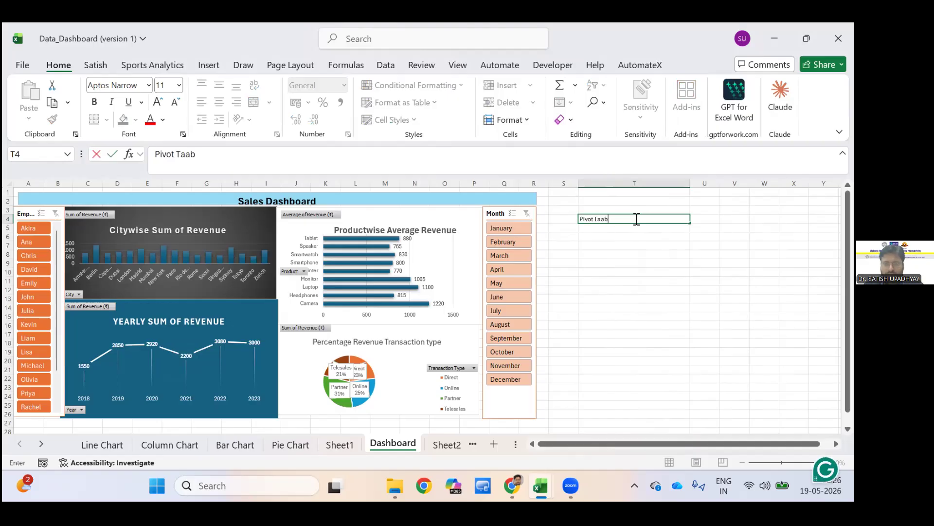
{"action": "key", "text": "BackSpace"}
{"action": "key", "text": "BackSpace"}
{"action": "key", "text": "BackSpace"}
{"action": "key", "text": "BackSpace"}
{"action": "type", "text": "ble"}
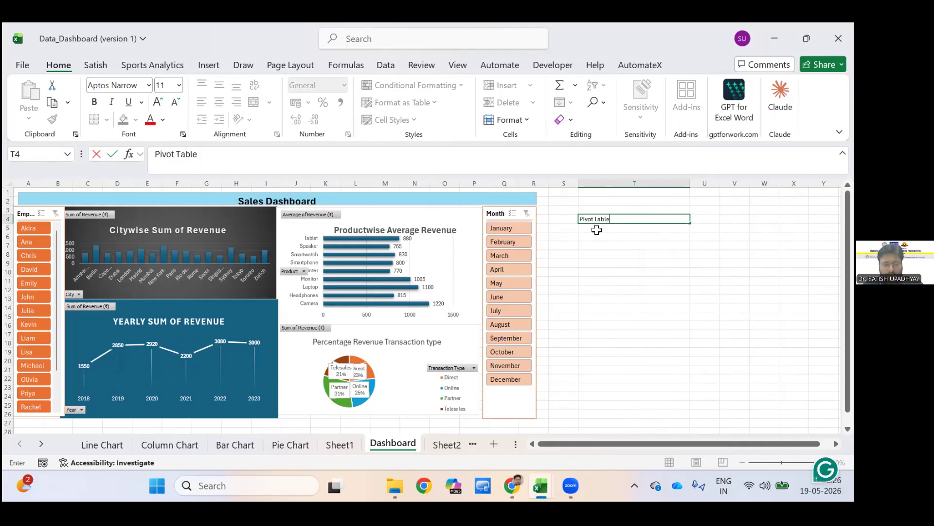
{"action": "key", "text": "Tab"}
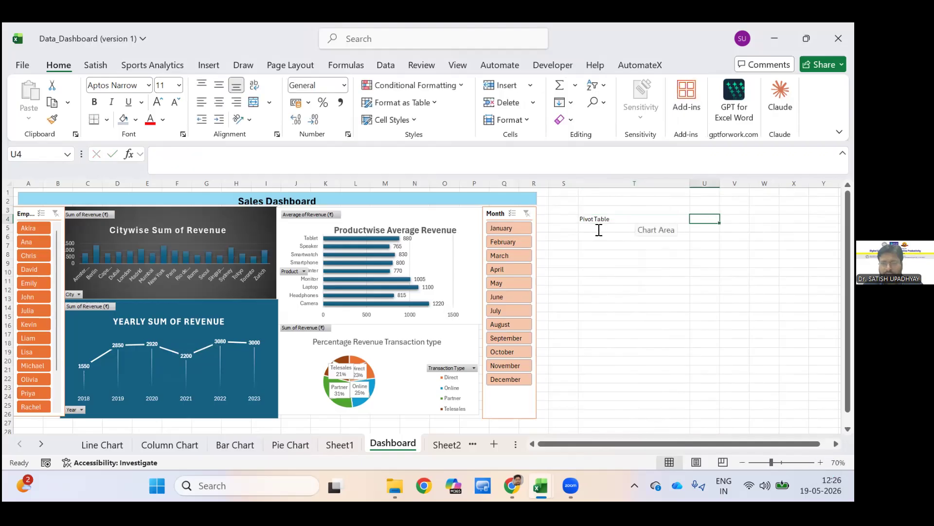
Enter "Pivot Chart" in cell T5 as the second note in the list beside the dashboard.
{"action": "left_click", "coordinate": [599, 230]}
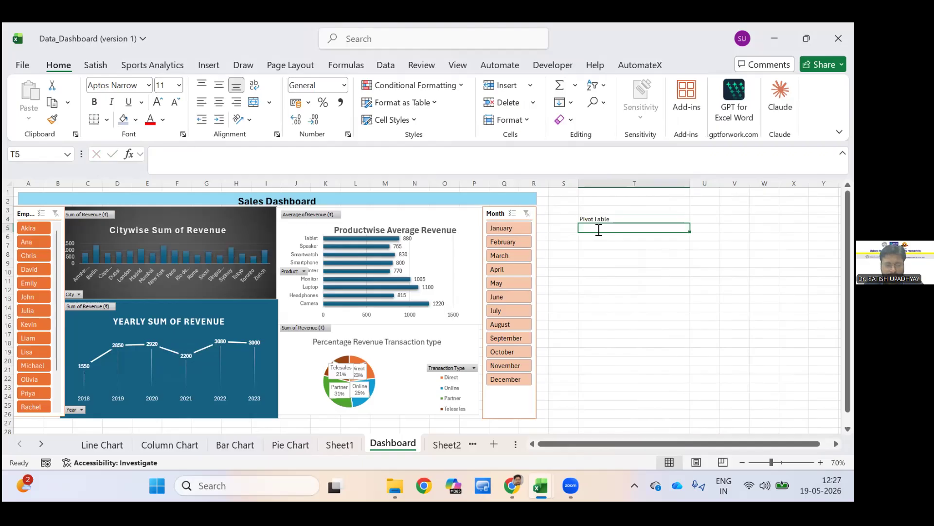
{"action": "type", "text": "P"}
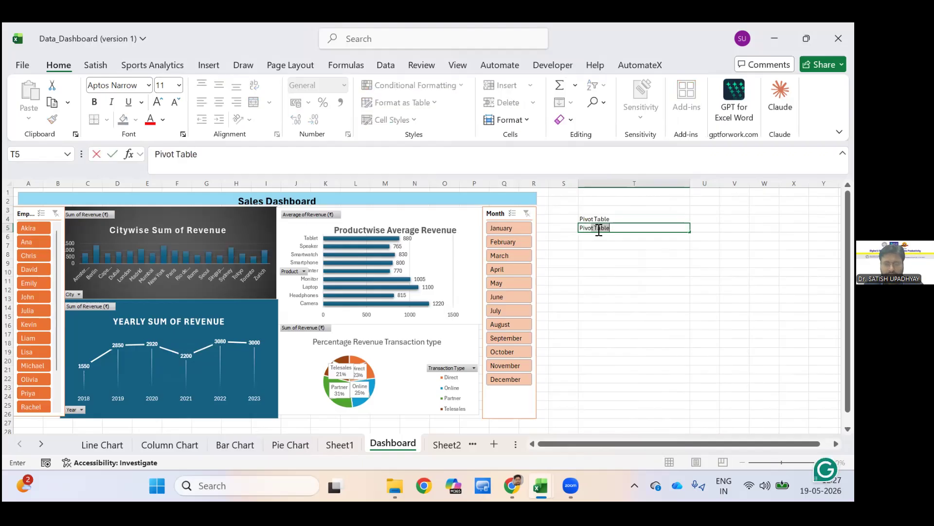
{"action": "type", "text": "ivot Chart"}
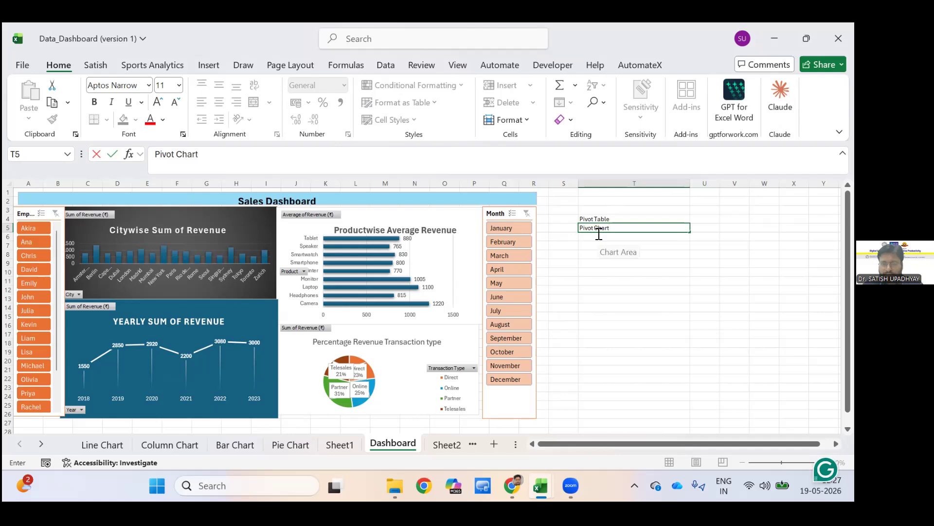
{"action": "key", "text": "Return"}
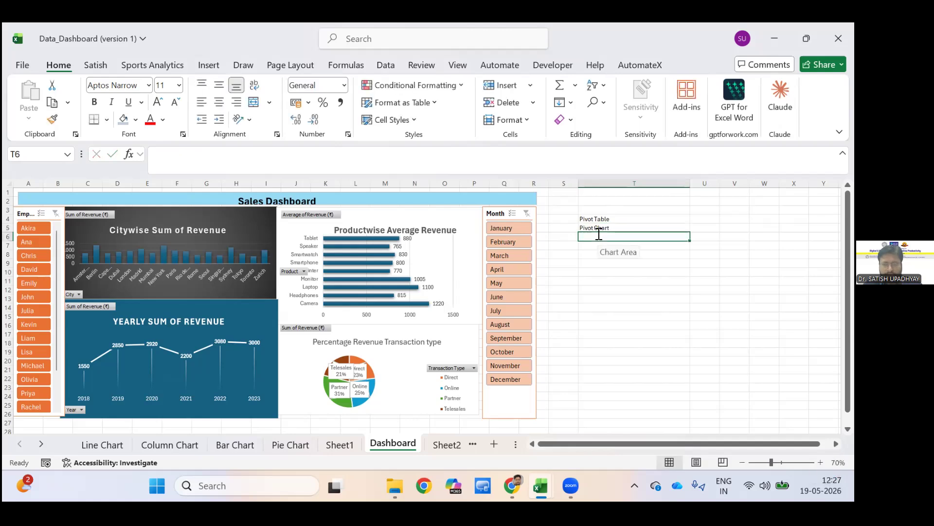
Enter the note "Copy paste all chart at one place-new sheet" in cell T6.
{"action": "type", "text": "C"}
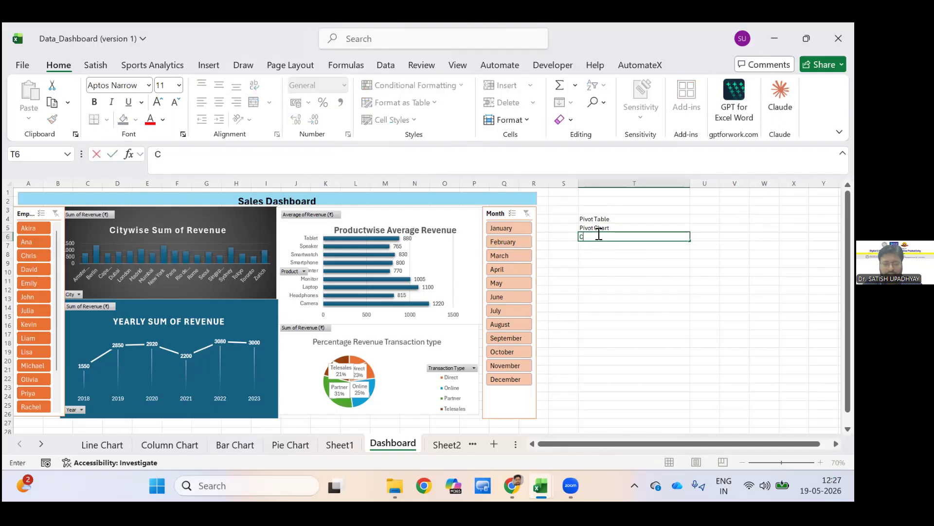
{"action": "type", "text": "opy pas"}
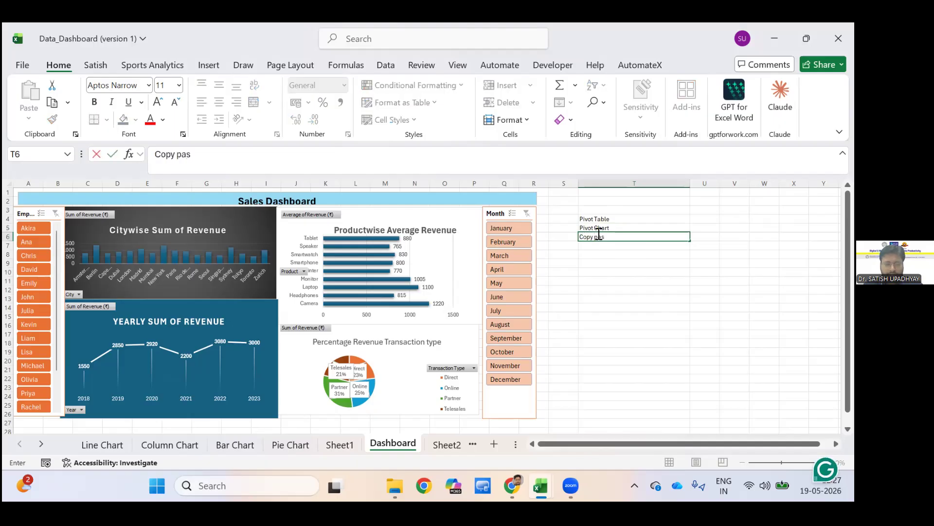
{"action": "type", "text": "te all chart at"}
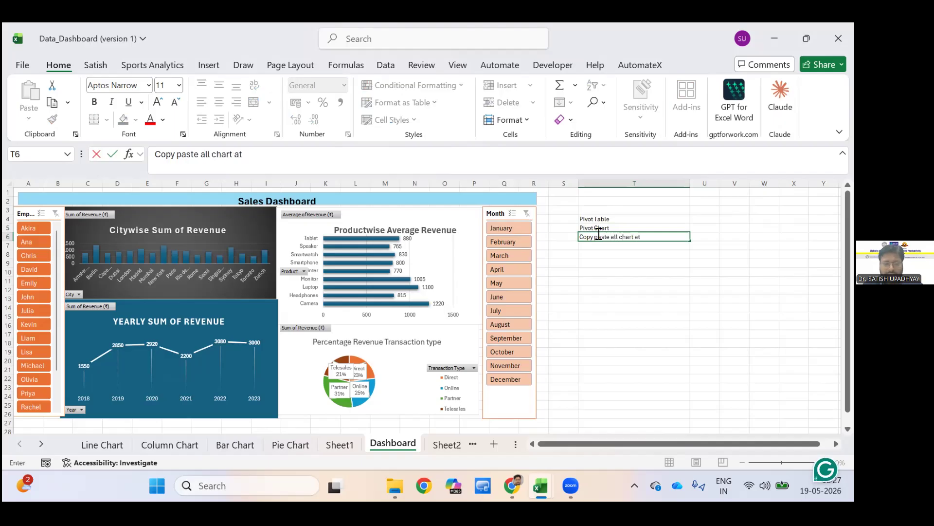
{"action": "type", "text": " one p"}
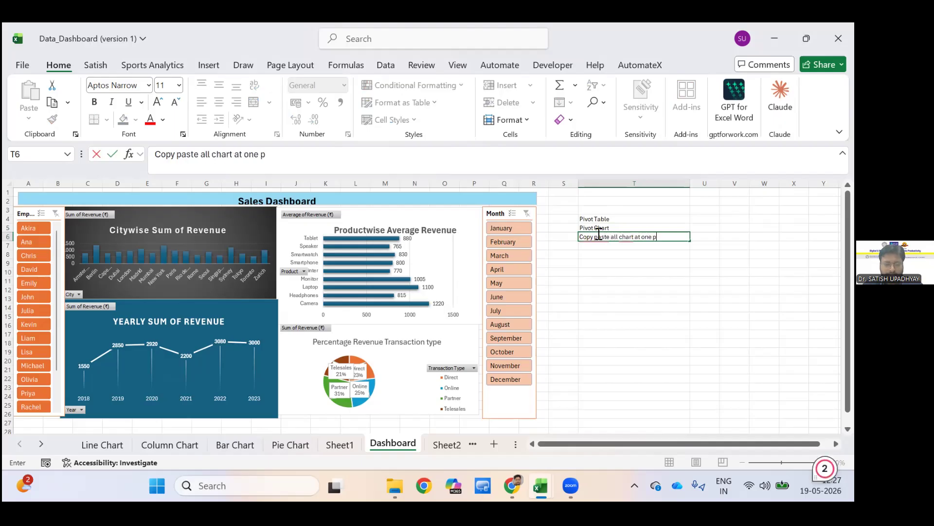
{"action": "type", "text": "lace"}
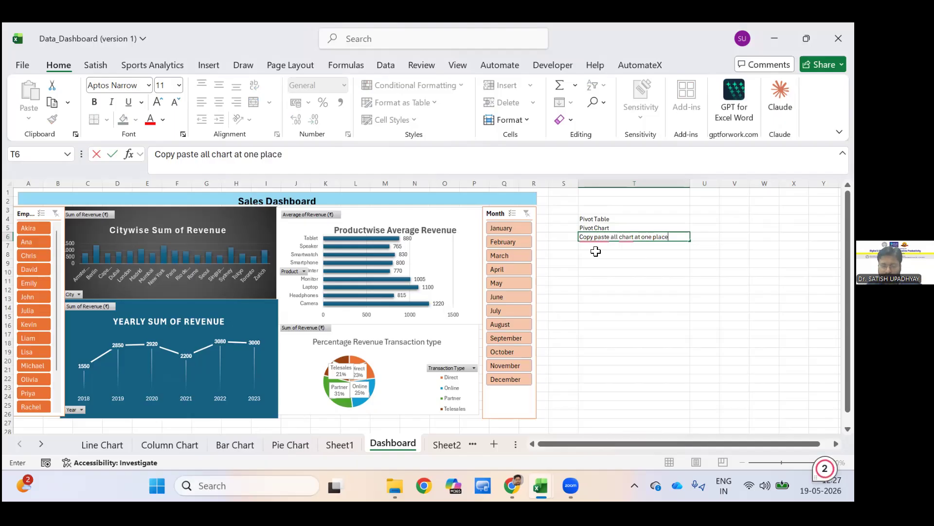
{"action": "type", "text": "-n"}
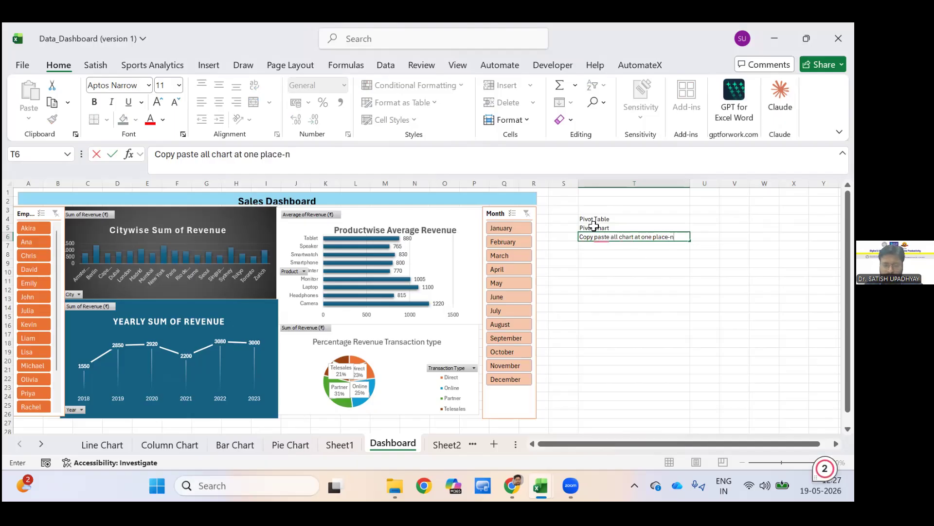
{"action": "type", "text": "ew sheet"}
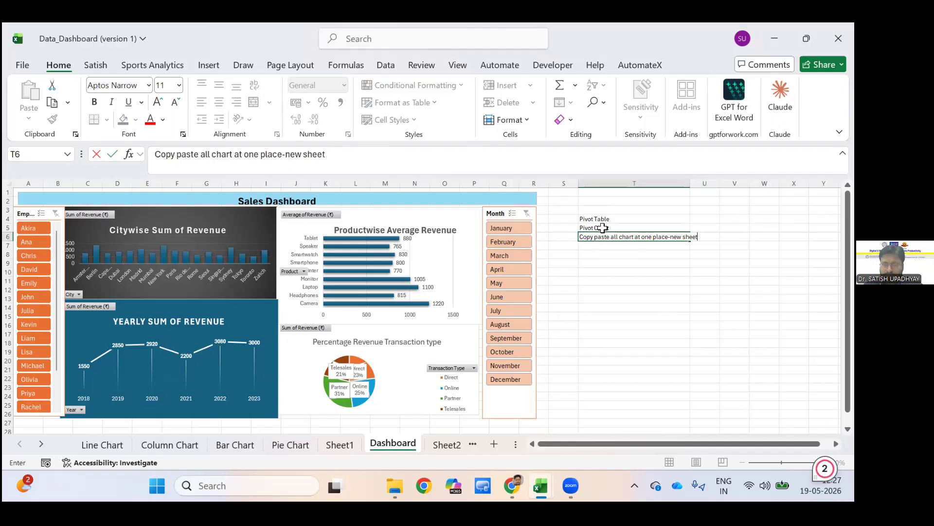
{"action": "key", "text": "Return"}
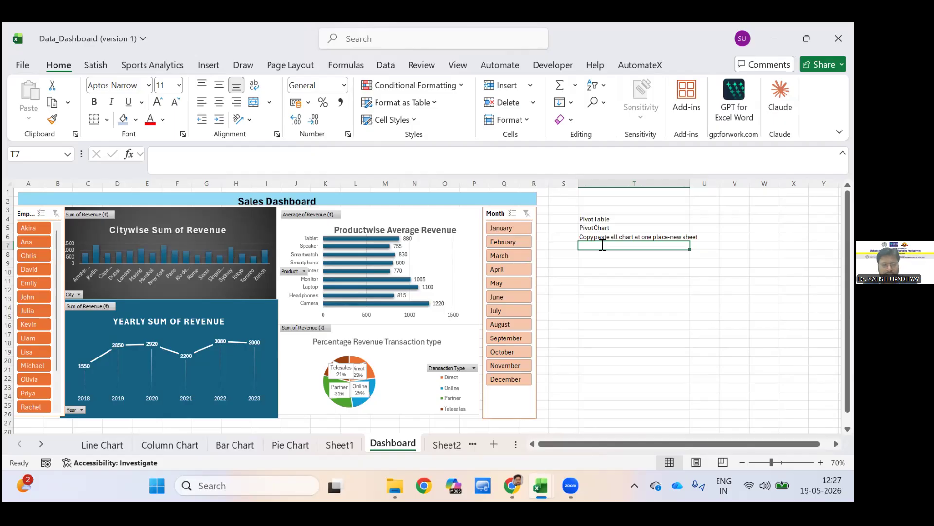
Enter the note "Bring slicer-Click on chart-Go to pivot chart analyze insert slicer" in cell T7.
{"action": "type", "text": "Br"}
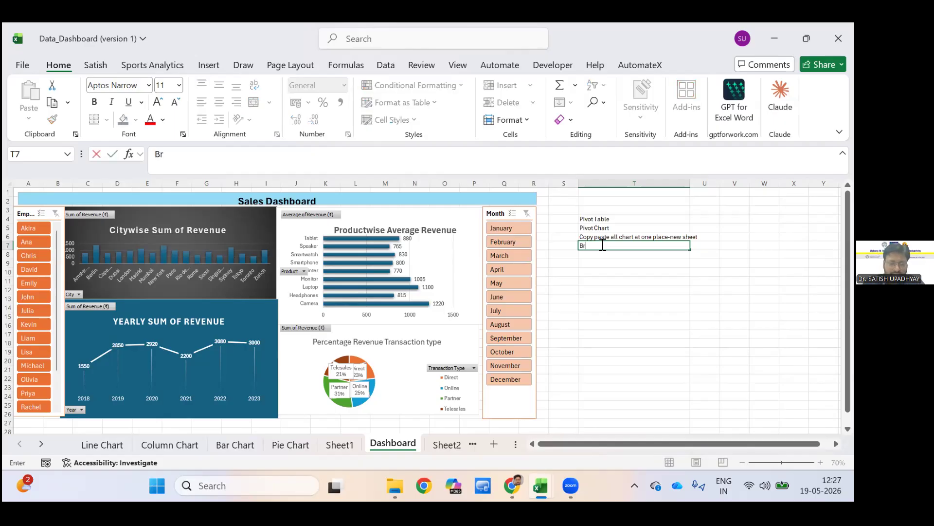
{"action": "type", "text": "ing slicer"}
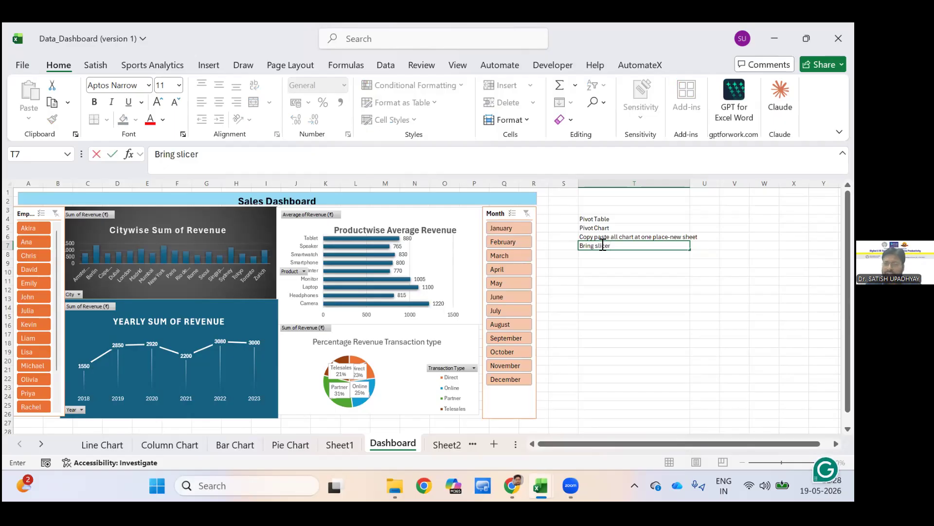
{"action": "type", "text": "-"}
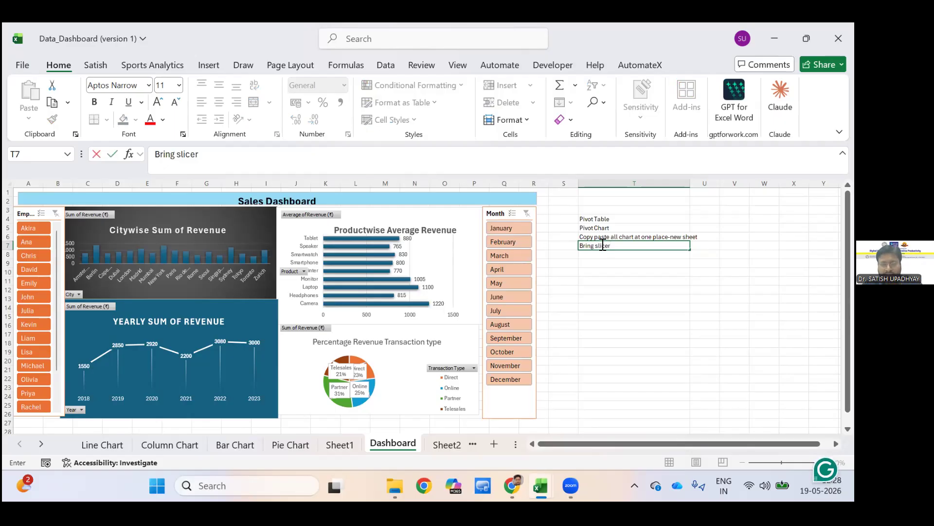
{"action": "type", "text": "Click"}
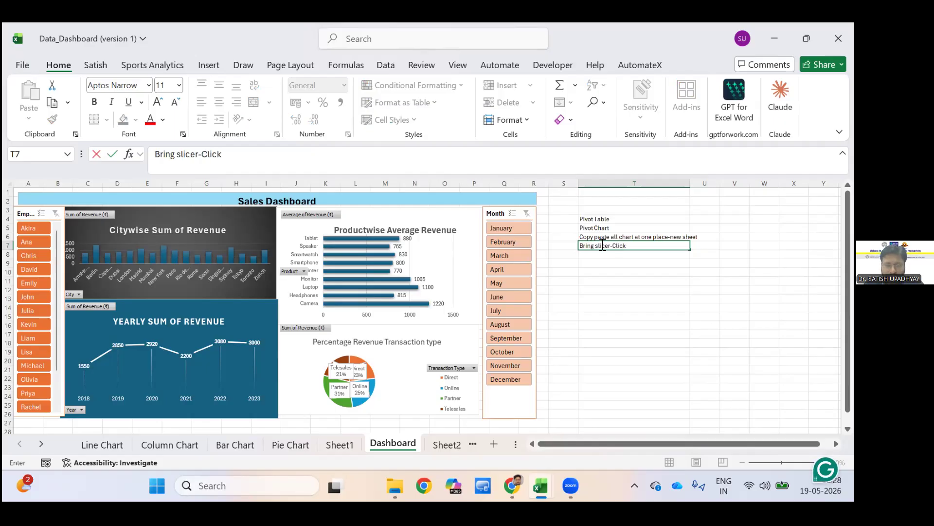
{"action": "type", "text": " on chart-"}
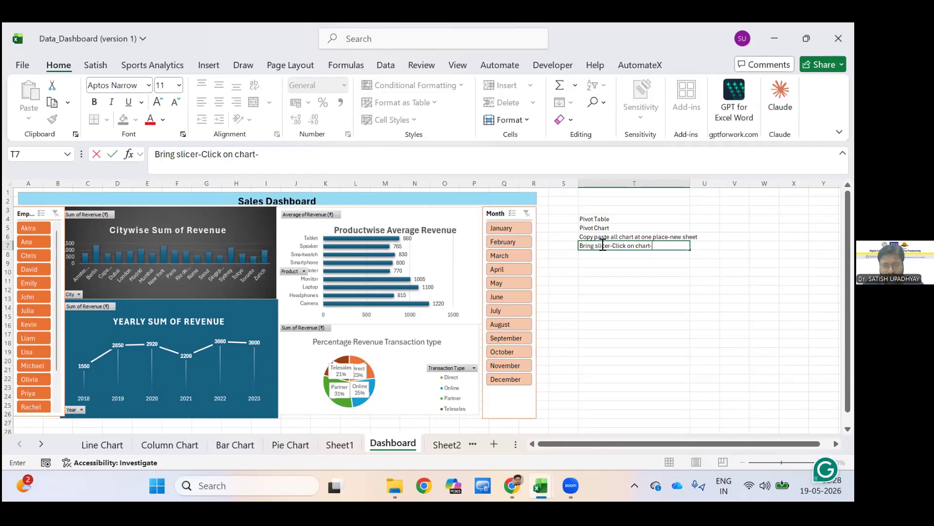
{"action": "type", "text": "Go to "}
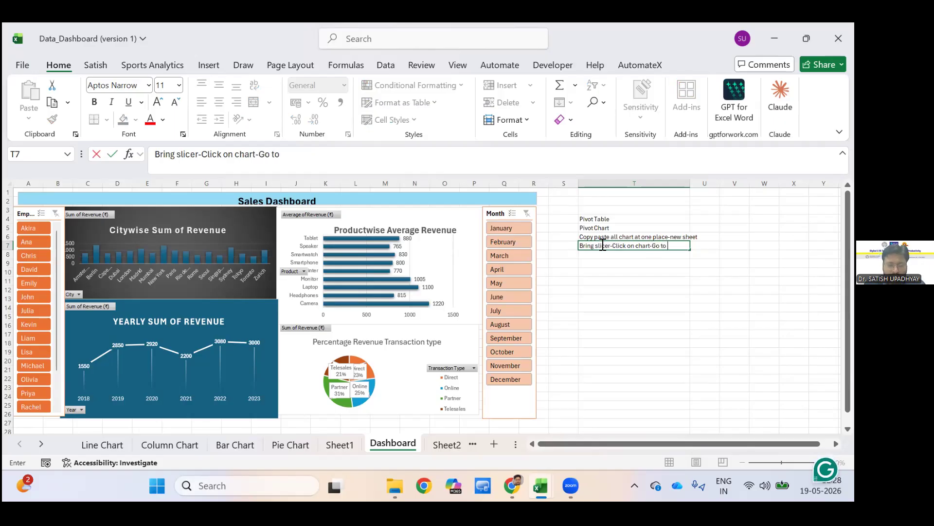
{"action": "type", "text": "pivot chart anal"}
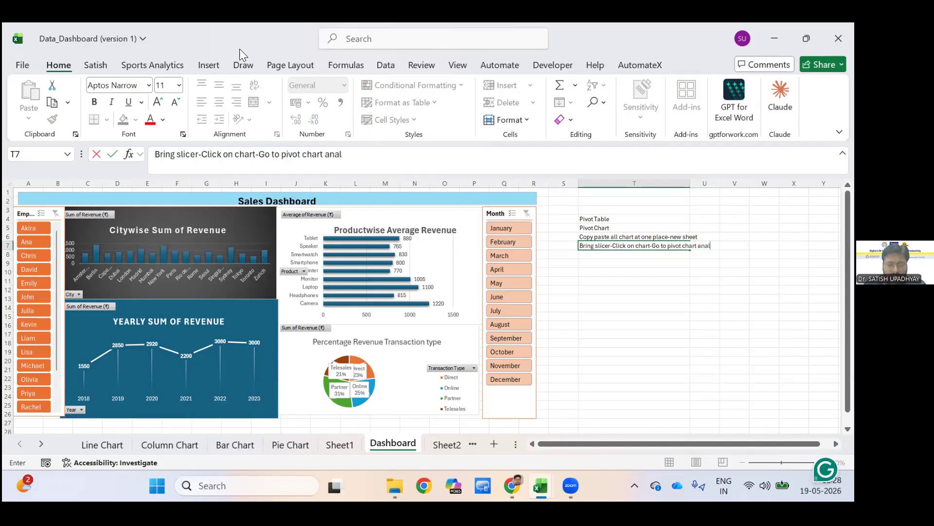
{"action": "type", "text": "yze"}
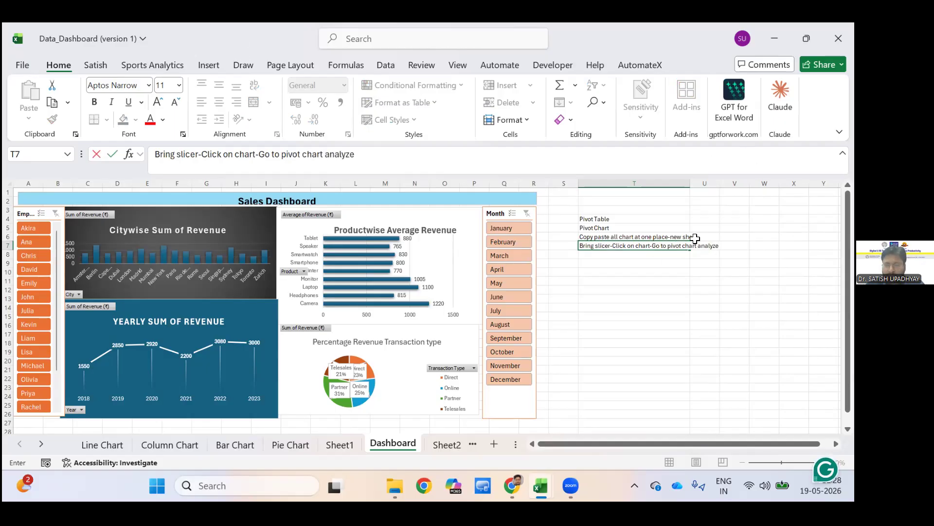
{"action": "left_click", "coordinate": [386, 161]}
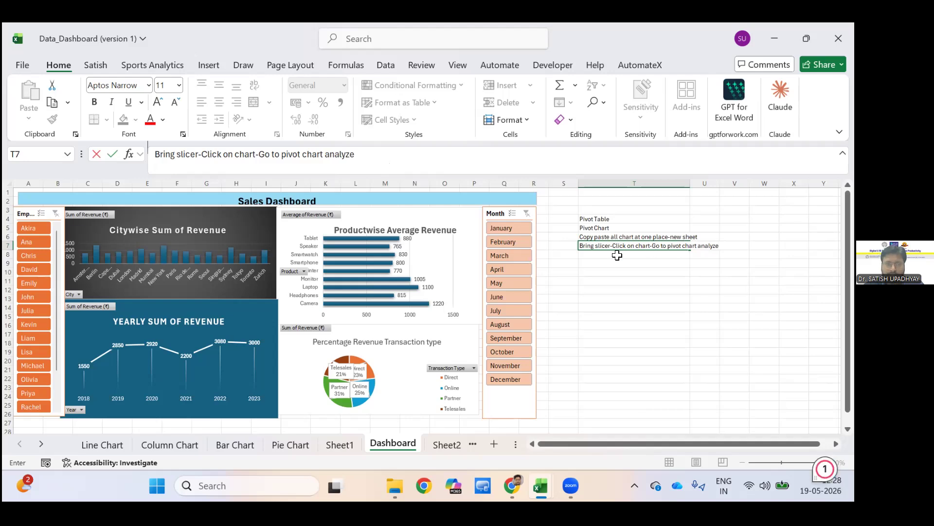
{"action": "type", "text": "inser"}
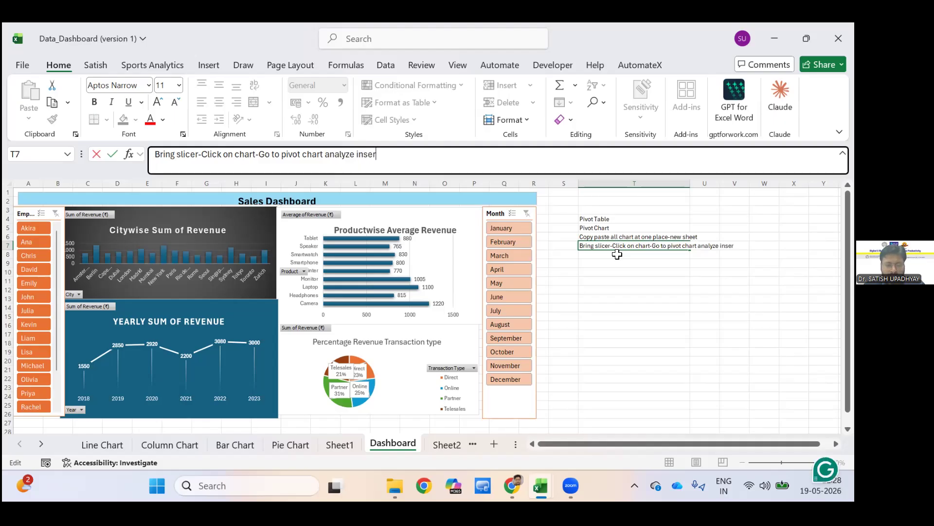
{"action": "type", "text": "t slicer"}
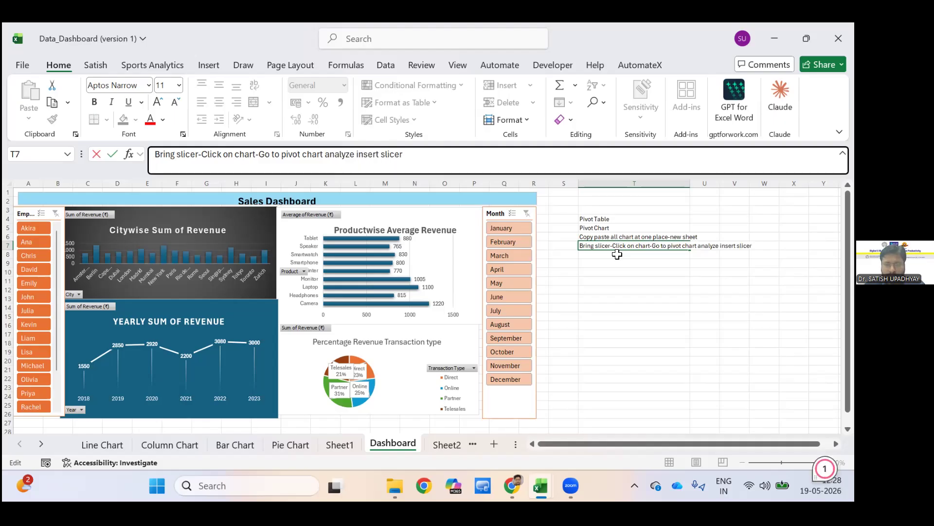
{"action": "key", "text": "Return"}
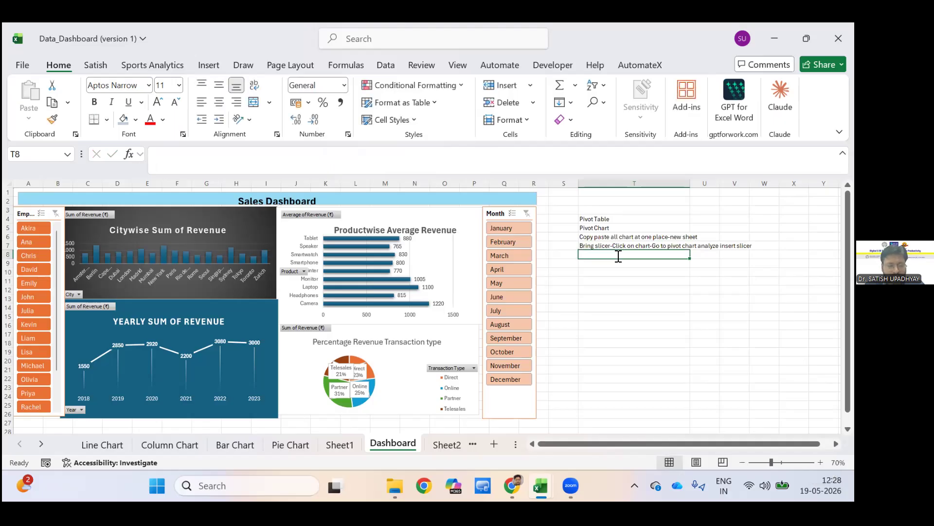
Enter the note "Report connections tick mark" in cell T8.
{"action": "type", "text": "R"}
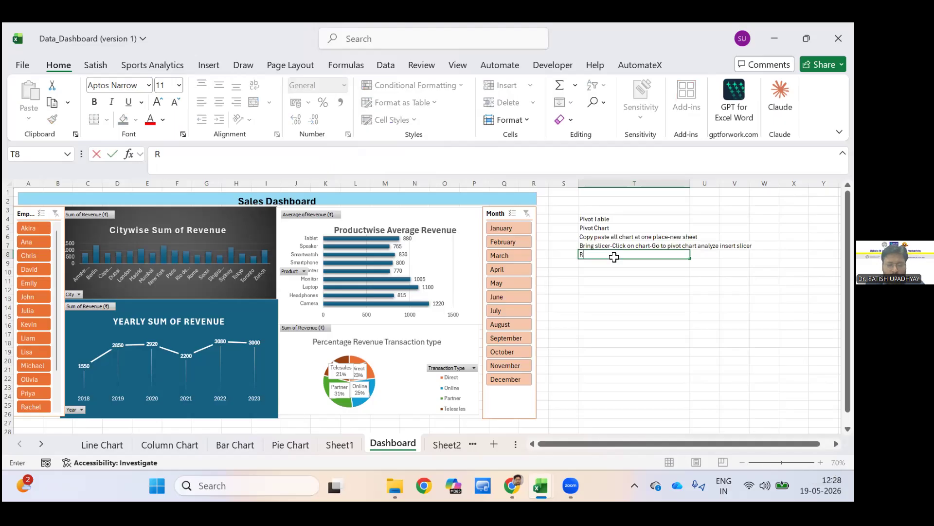
{"action": "type", "text": "eport co"}
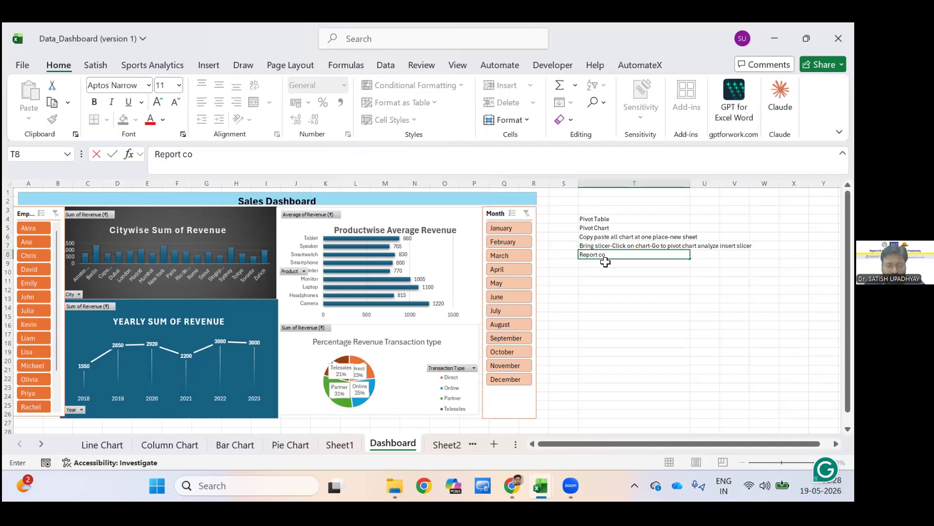
{"action": "type", "text": "nnections"}
{"action": "key", "text": "Return"}
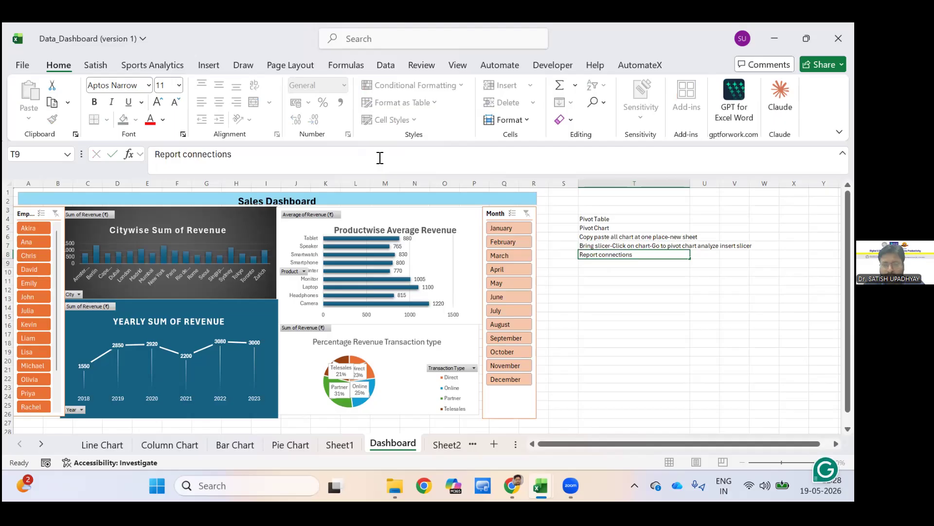
{"action": "key", "text": "Up"}
{"action": "left_click", "coordinate": [380, 158]}
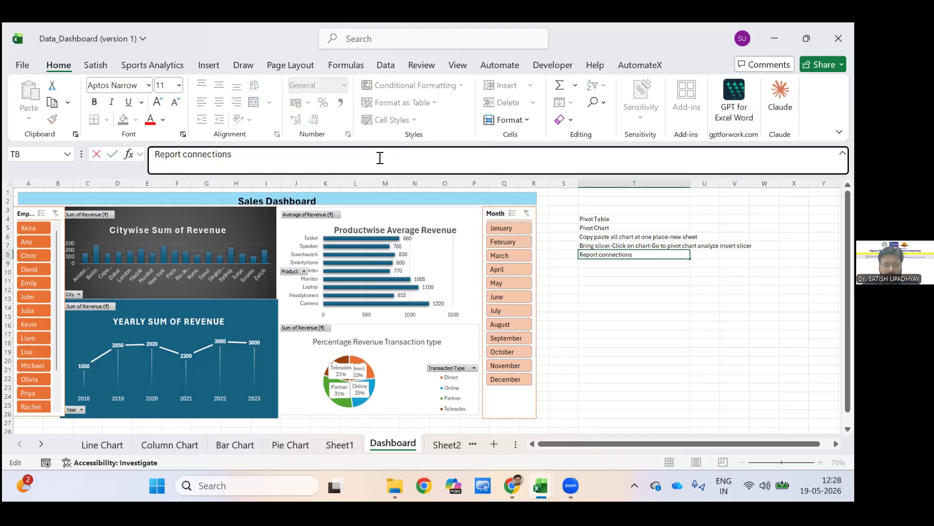
{"action": "type", "text": "tick mark"}
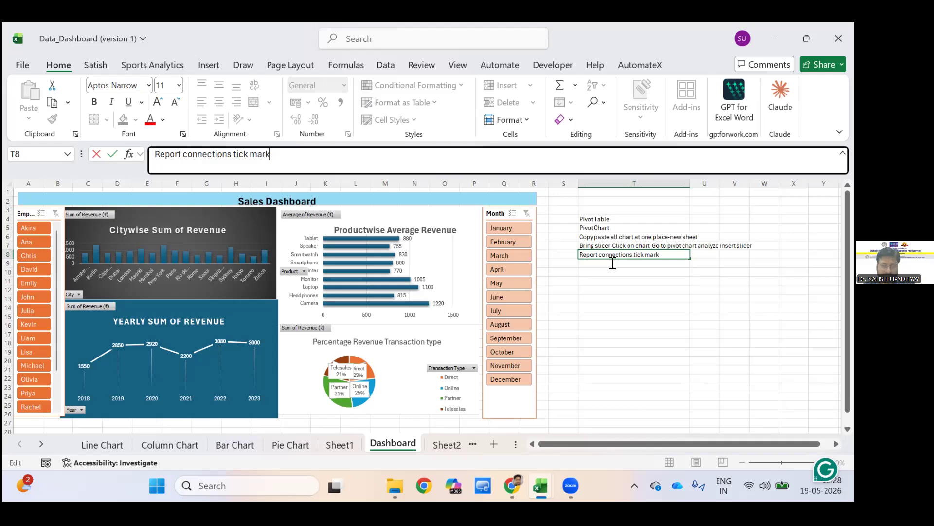
{"action": "key", "text": "Escape"}
{"action": "key", "text": "Return"}
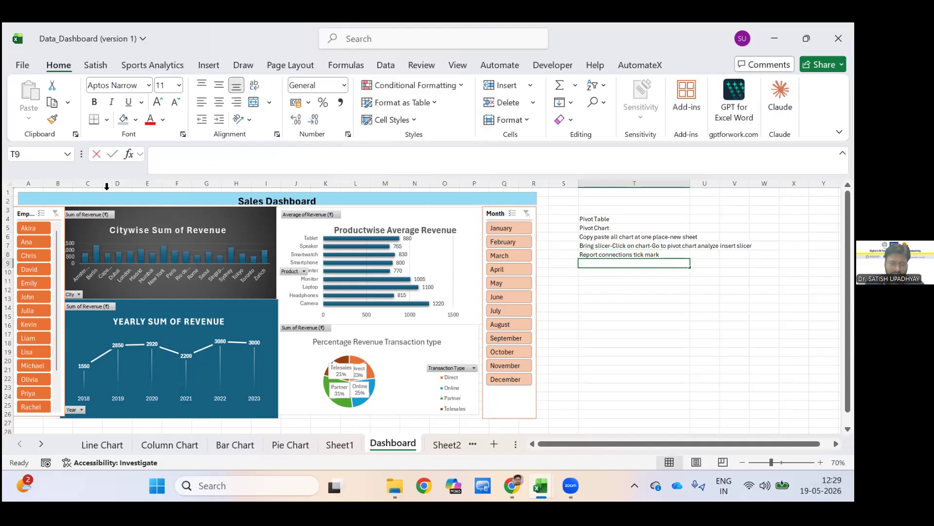
Enter "Dashboard" in cell T9 as the last note in the list beside the dashboard.
{"action": "type", "text": "Dashboard"}
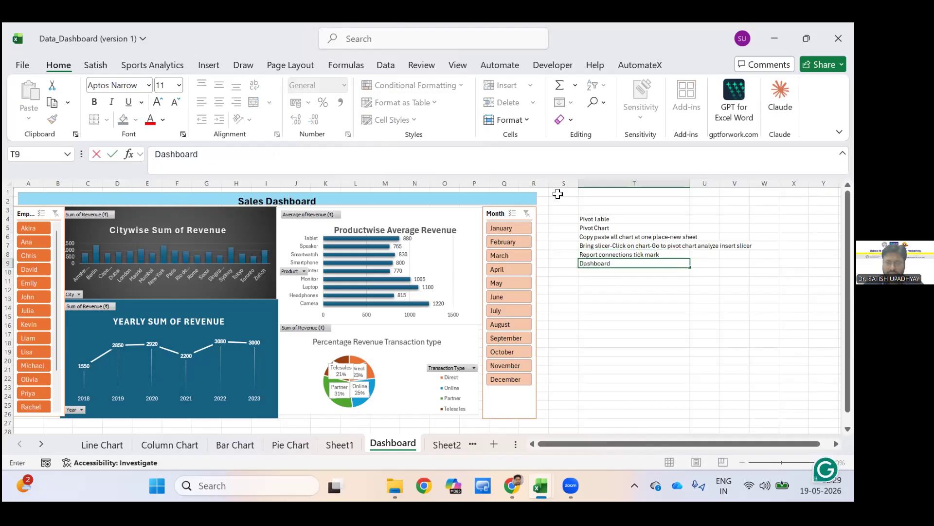
{"action": "key", "text": "ctrl+Return"}
Hide the gridlines on the Dashboard sheet.
{"action": "left_click", "coordinate": [221, 199]}
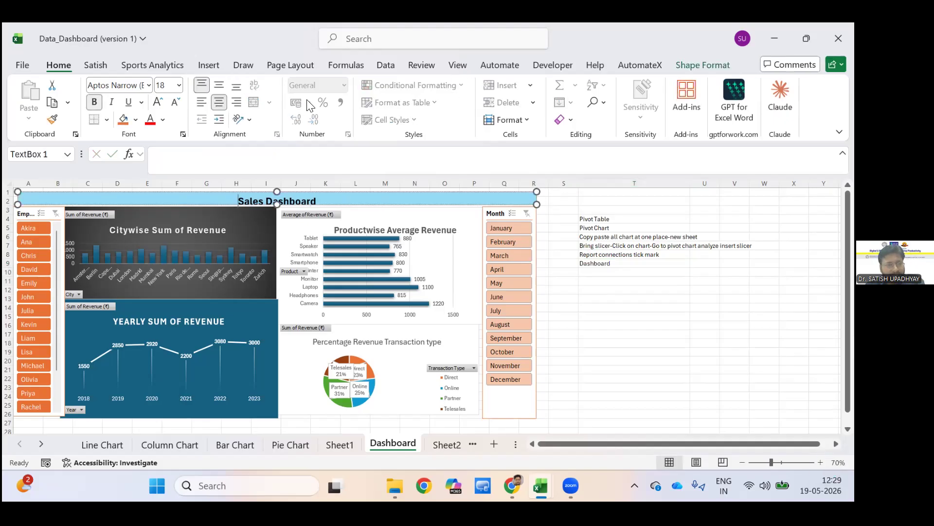
{"action": "left_click", "coordinate": [566, 204]}
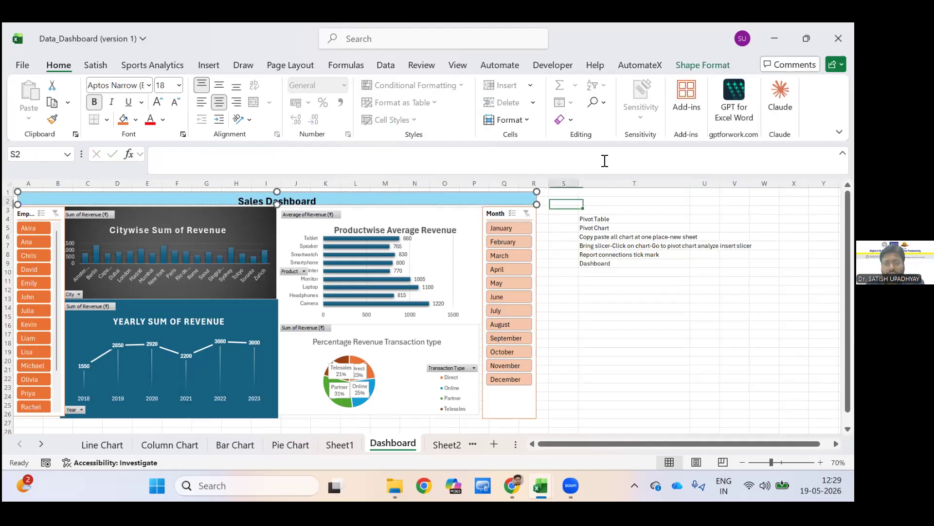
{"action": "left_click", "coordinate": [457, 65]}
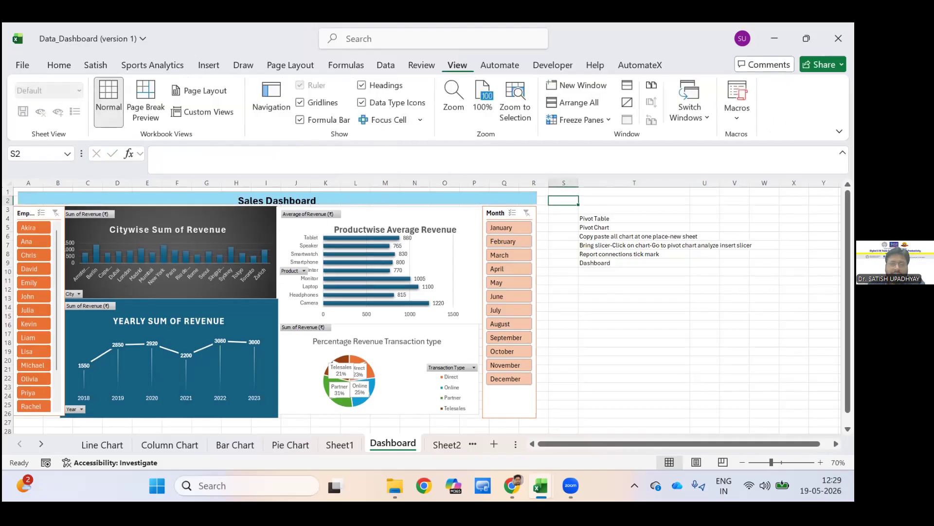
{"action": "left_click", "coordinate": [300, 102]}
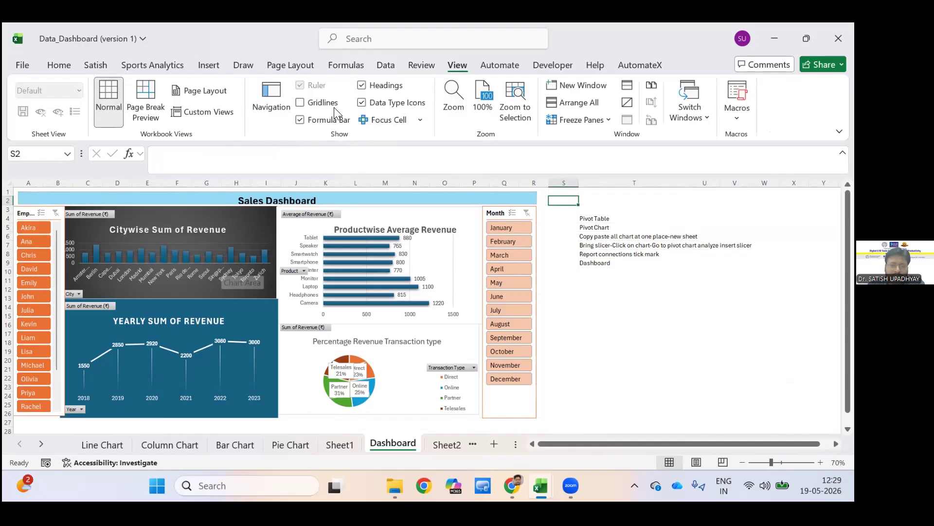
Apply the dark blue chart style to the Productwise Average Revenue chart and close the PivotChart Fields pane.
{"action": "left_click", "coordinate": [457, 277]}
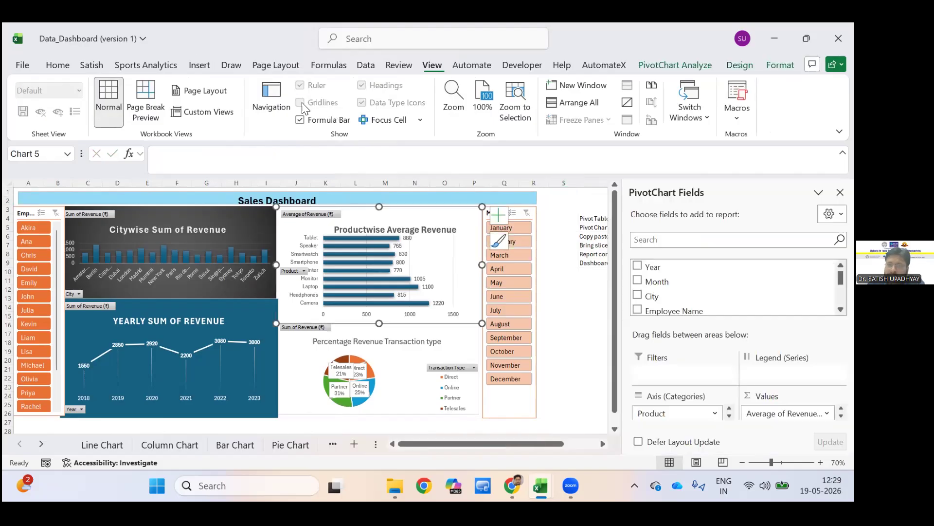
{"action": "left_click", "coordinate": [740, 64]}
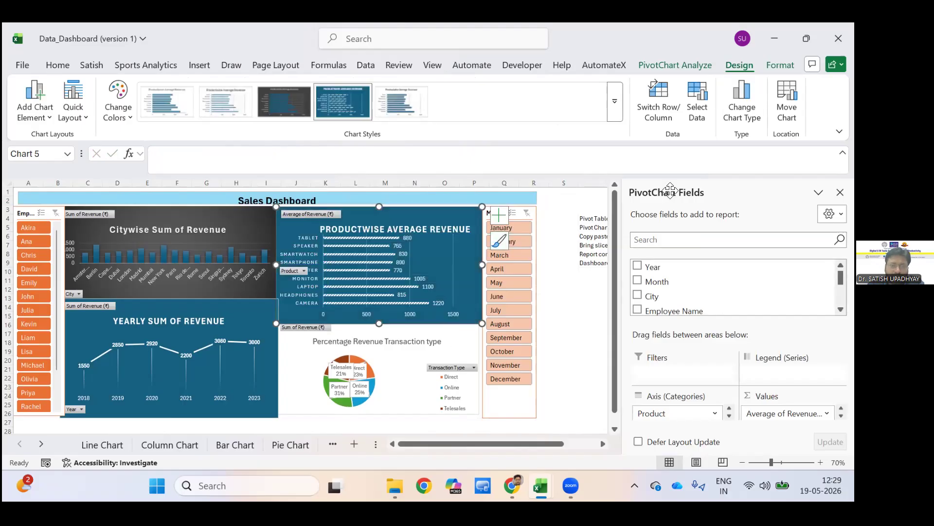
{"action": "left_click", "coordinate": [391, 332]}
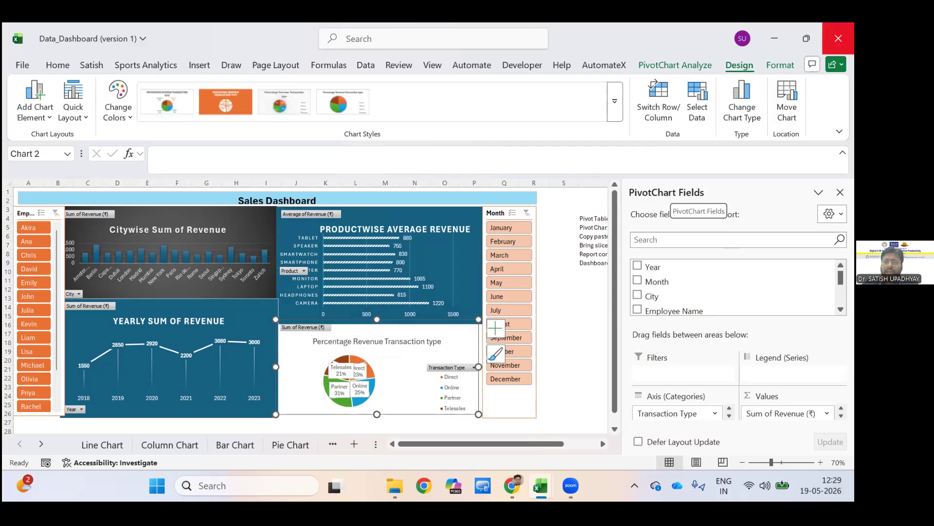
{"action": "left_click", "coordinate": [840, 193]}
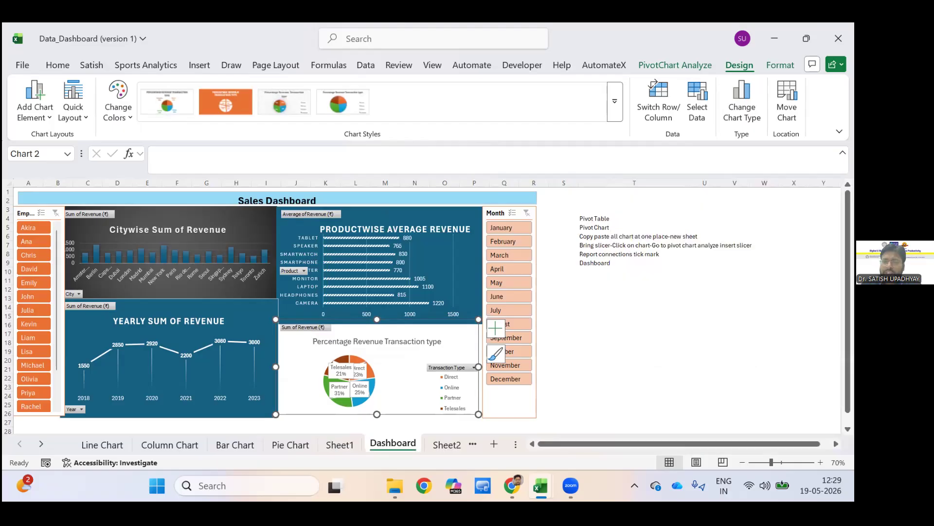
{"action": "left_click_drag", "start_coordinate": [554, 200], "coordinate": [809, 284]}
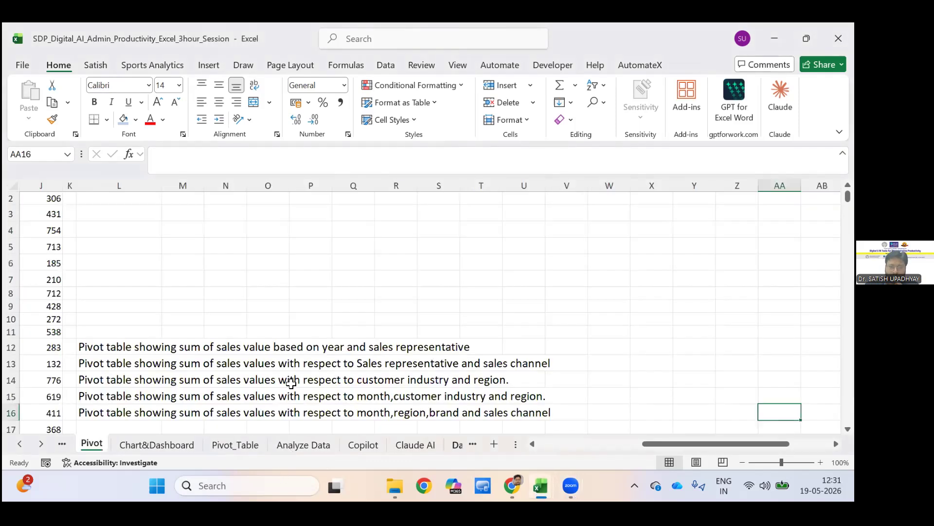
In the SDP_Digital_AI_Admin_Productivity_Excel_3hour_Session workbook, run Analyze Data on the empty Analyze Data sheet and insert its example data.
{"action": "key", "text": "ctrl+Page_Down"}
{"action": "key", "text": "ctrl+Page_Down"}
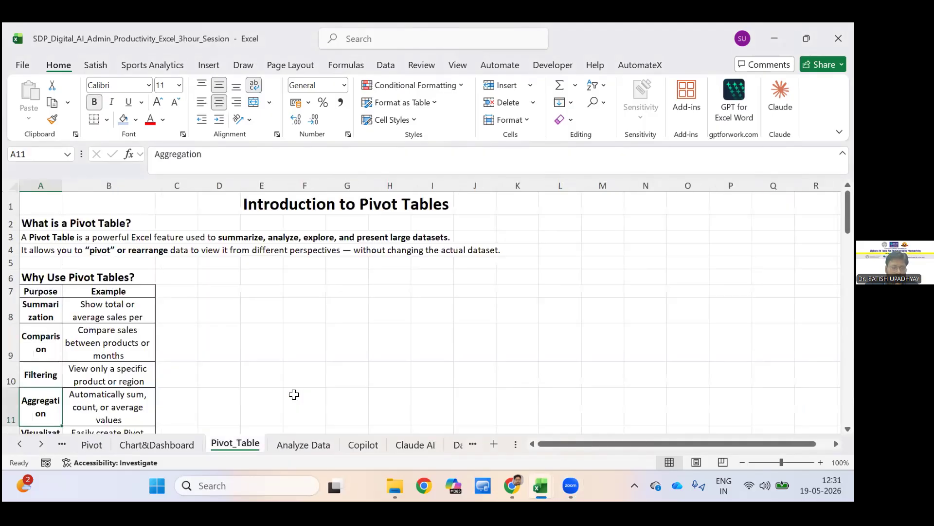
{"action": "key", "text": "ctrl+Page_Down"}
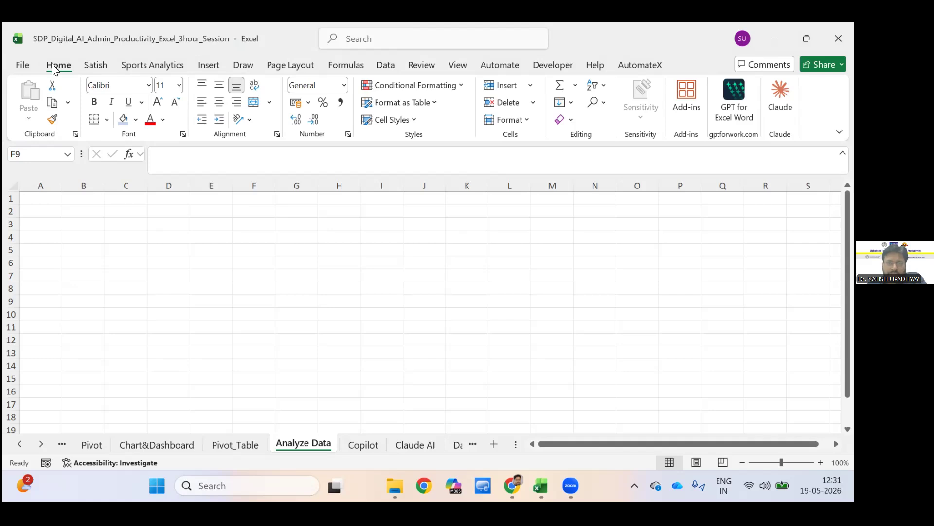
{"action": "left_click", "coordinate": [544, 119]}
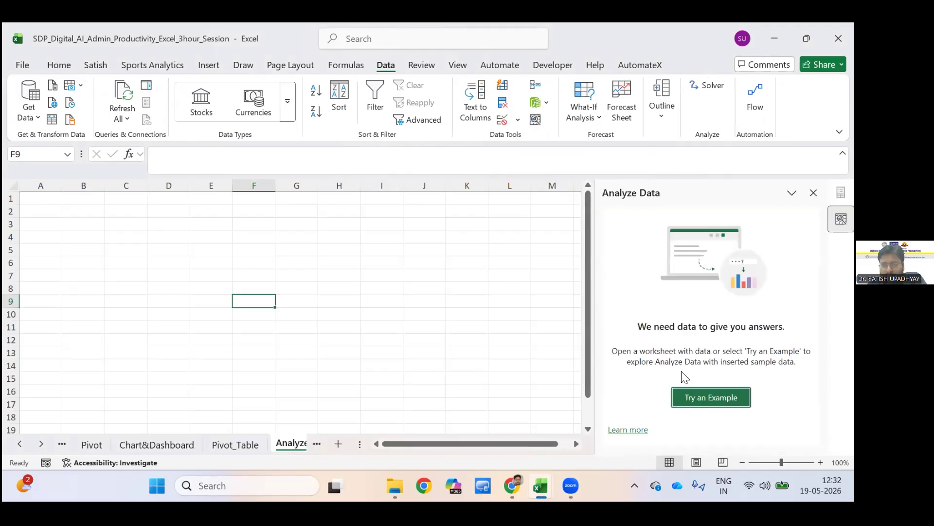
{"action": "left_click", "coordinate": [695, 398]}
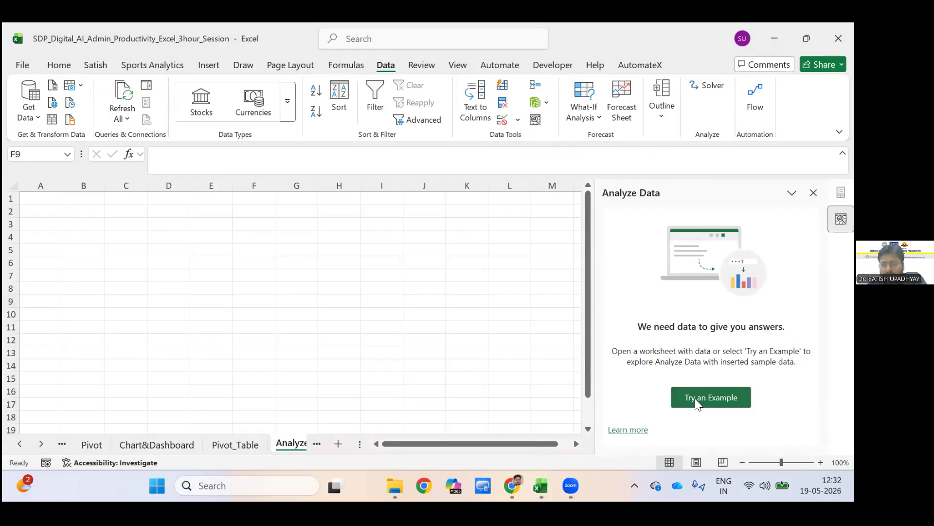
{"action": "left_click", "coordinate": [695, 398]}
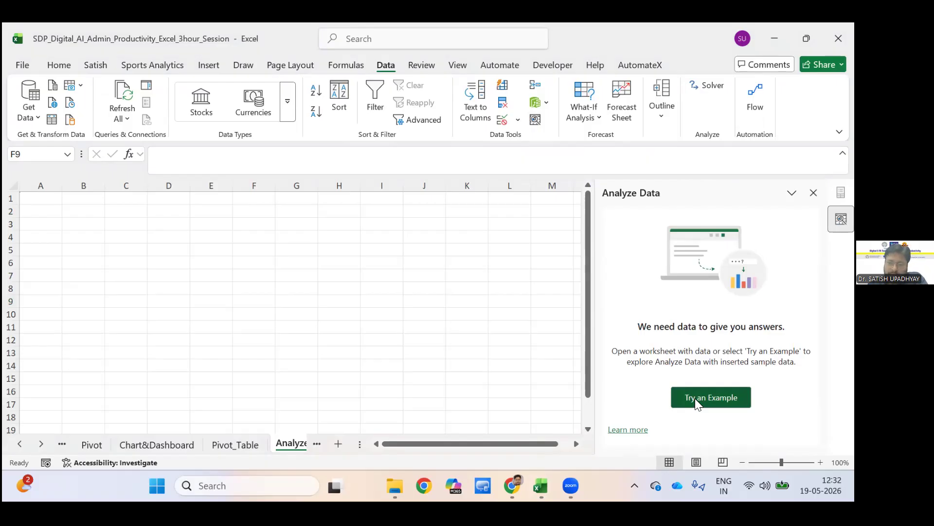
{"action": "left_click", "coordinate": [695, 398]}
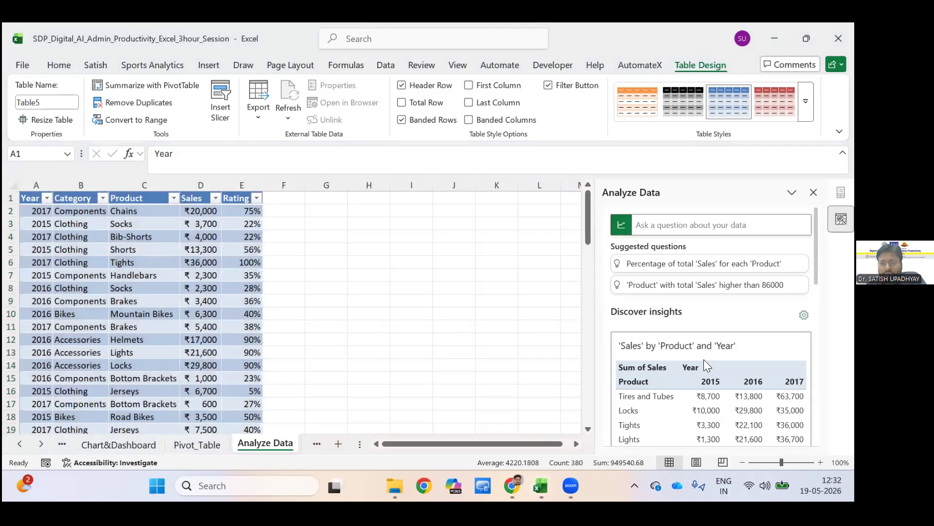
Review the suggested insights, ask for the percentage of total 'Sales' for each 'Product', and insert the answer as a PivotChart.
{"action": "scroll", "coordinate": [730, 380], "scroll_direction": "down", "scroll_amount": 4}
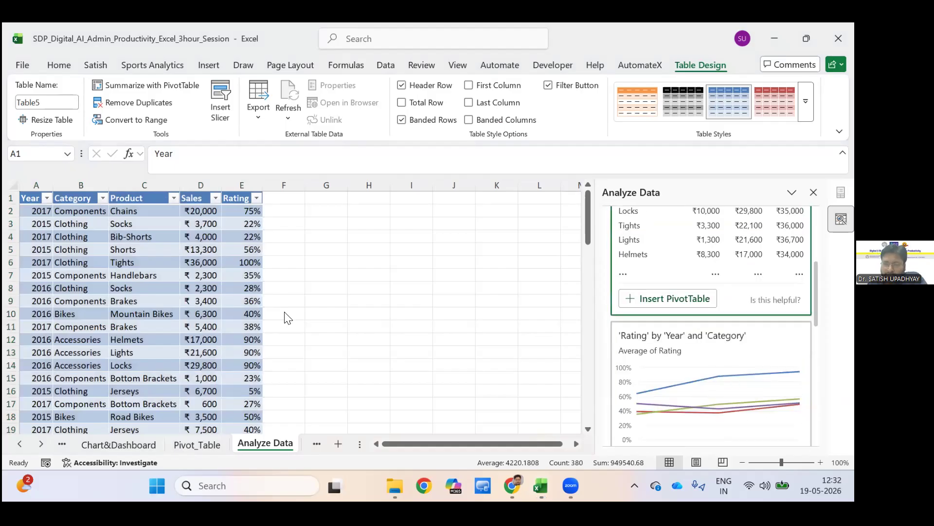
{"action": "scroll", "coordinate": [706, 316], "scroll_direction": "down", "scroll_amount": 6}
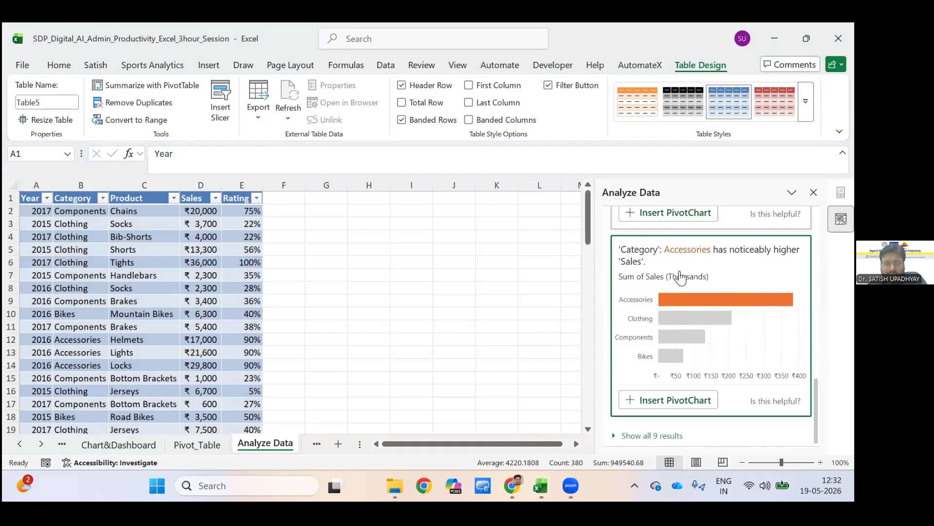
{"action": "scroll", "coordinate": [682, 275], "scroll_direction": "up", "scroll_amount": 8}
{"action": "scroll", "coordinate": [686, 274], "scroll_direction": "up", "scroll_amount": 2}
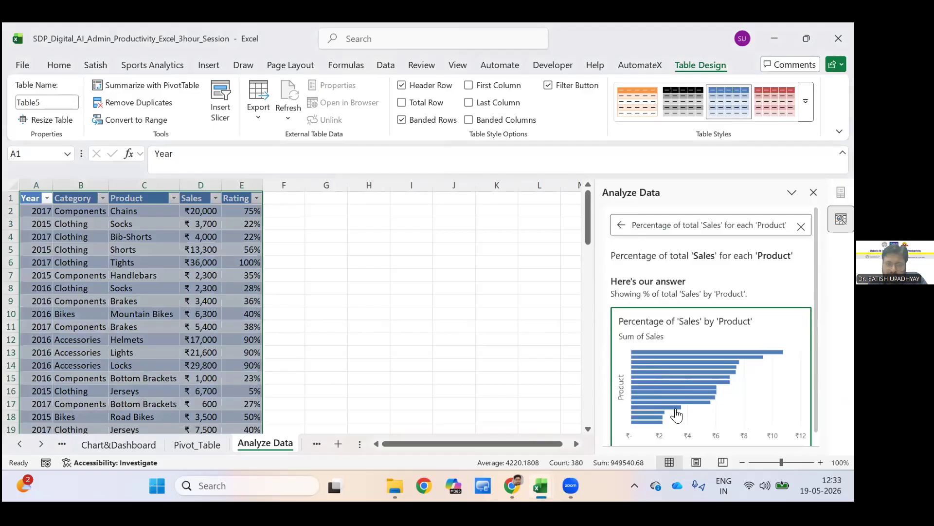
{"action": "scroll", "coordinate": [677, 414], "scroll_direction": "down", "scroll_amount": 2}
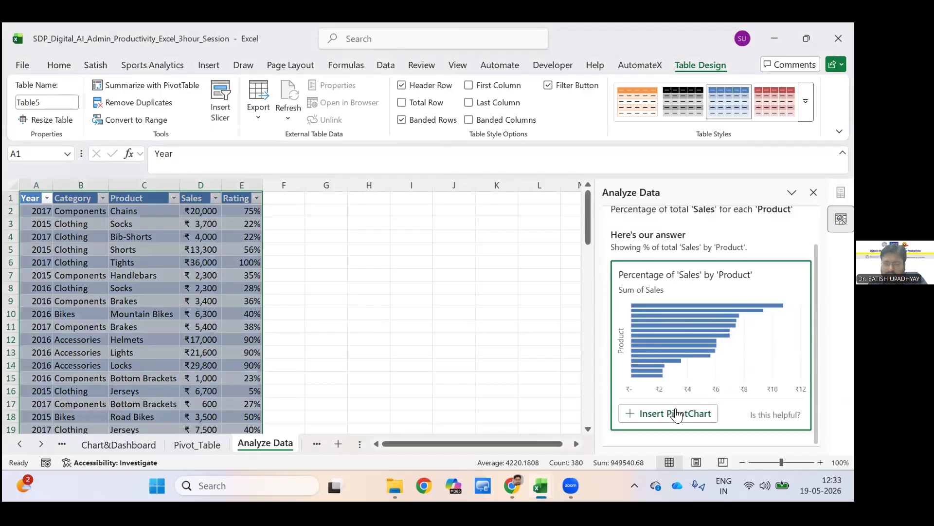
{"action": "left_click", "coordinate": [677, 415]}
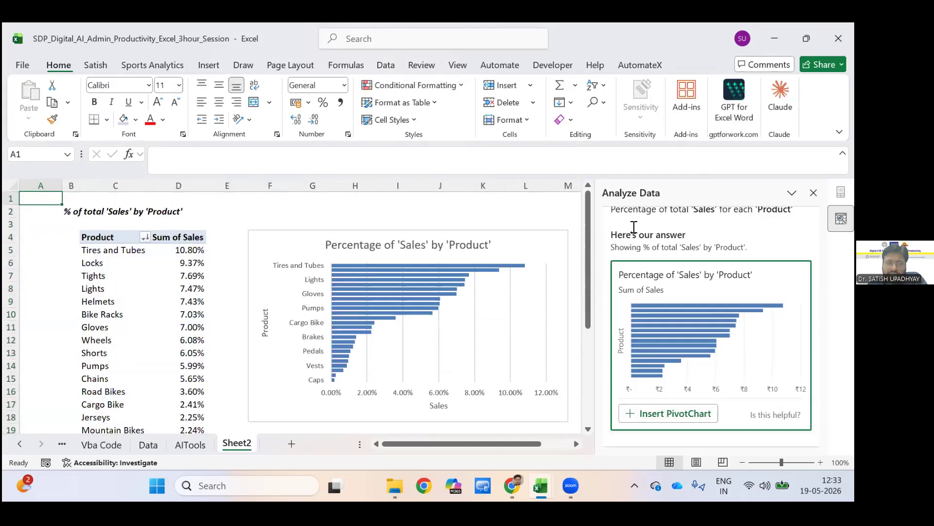
{"action": "key", "text": "alt+Tab"}
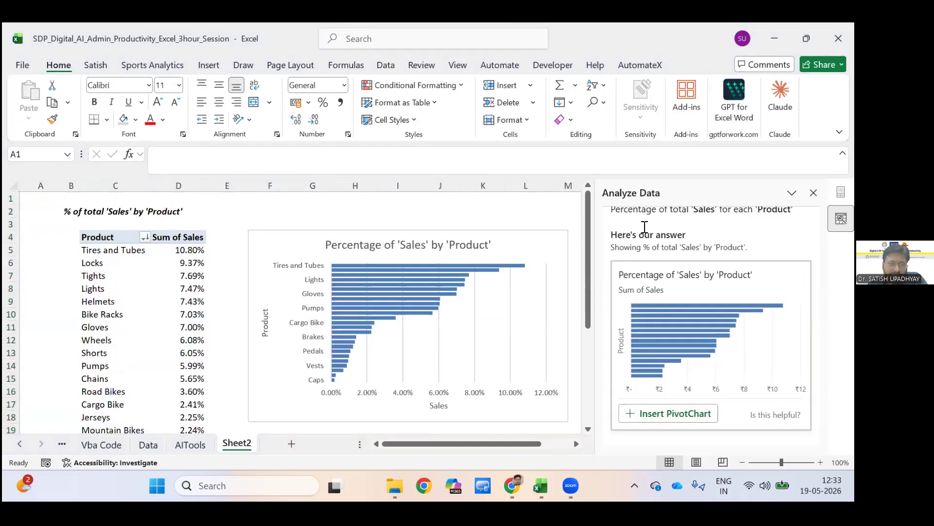
{"action": "left_click", "coordinate": [645, 227]}
{"action": "scroll", "coordinate": [645, 227], "scroll_direction": "up", "scroll_amount": 1}
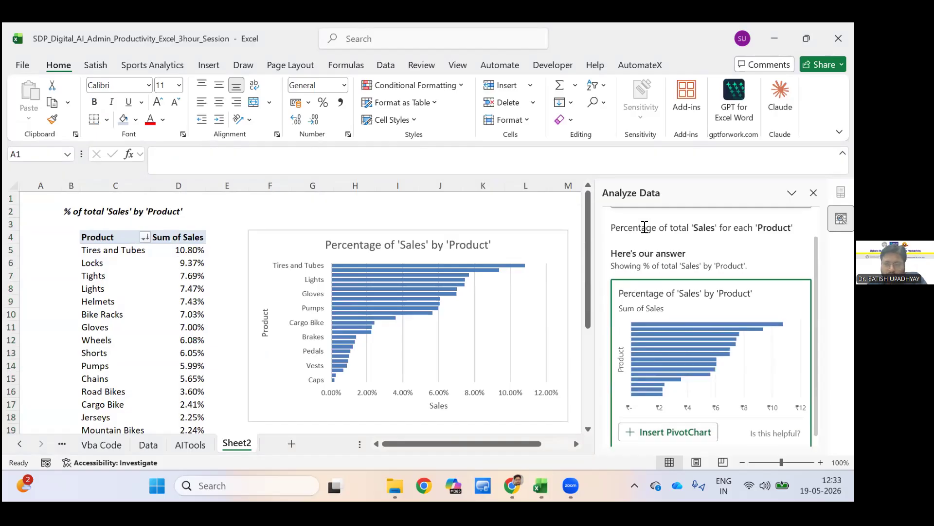
{"action": "scroll", "coordinate": [645, 227], "scroll_direction": "up", "scroll_amount": 1}
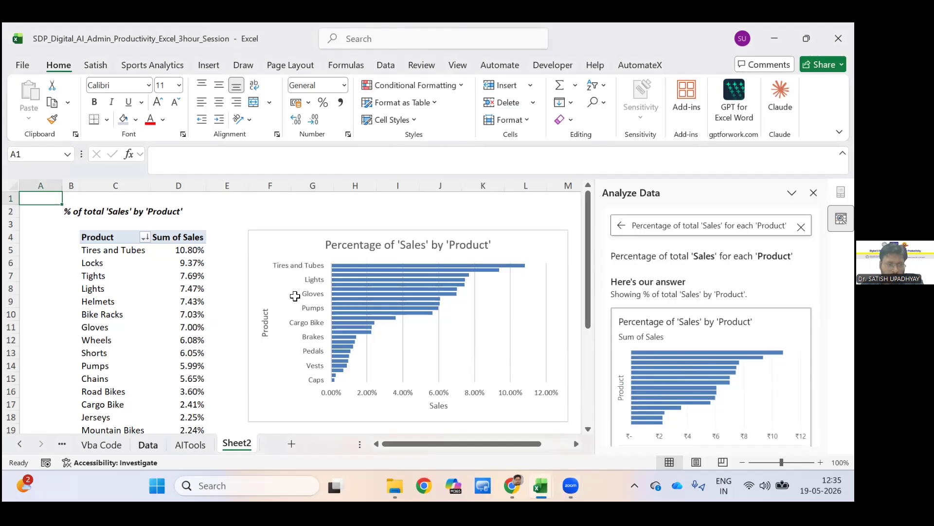
Go back through the sheets to the Copilot sheet and examine its guide on getting started with Copilot in Excel.
{"action": "key", "text": "ctrl+Page_Up"}
{"action": "key", "text": "ctrl+Page_Up"}
{"action": "key", "text": "ctrl+Page_Up"}
{"action": "key", "text": "ctrl+Page_Up"}
{"action": "key", "text": "ctrl+Page_Up"}
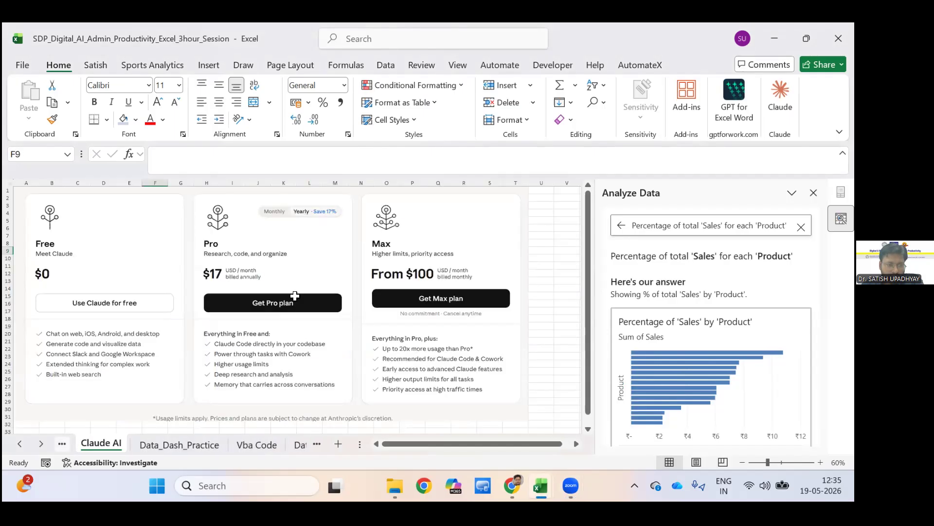
{"action": "key", "text": "ctrl+Page_Up"}
{"action": "key", "text": "ctrl+Page_Up"}
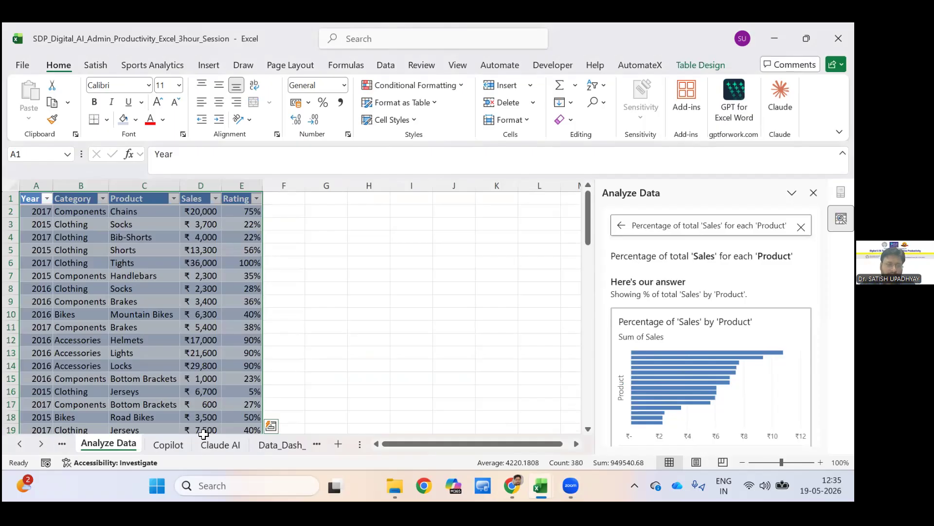
{"action": "key", "text": "ctrl+Page_Down"}
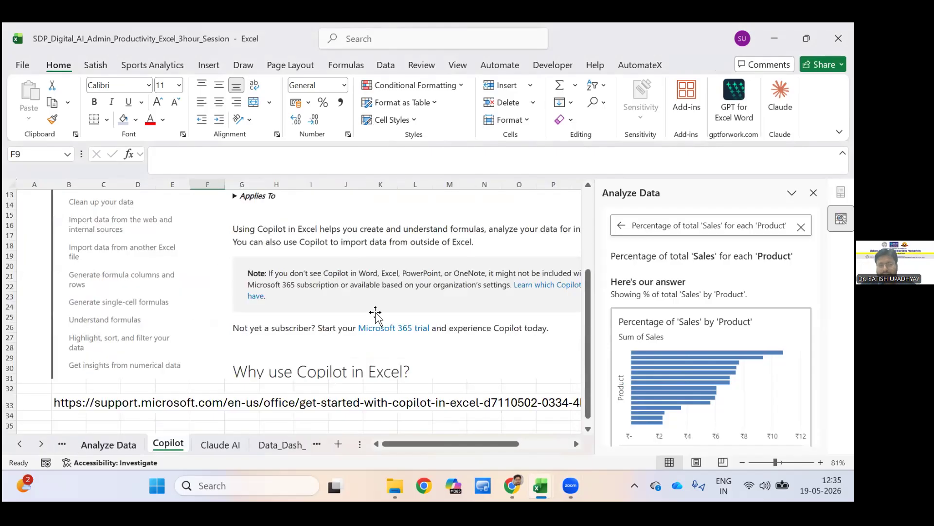
{"action": "scroll", "coordinate": [375, 314], "scroll_direction": "up", "scroll_amount": 1}
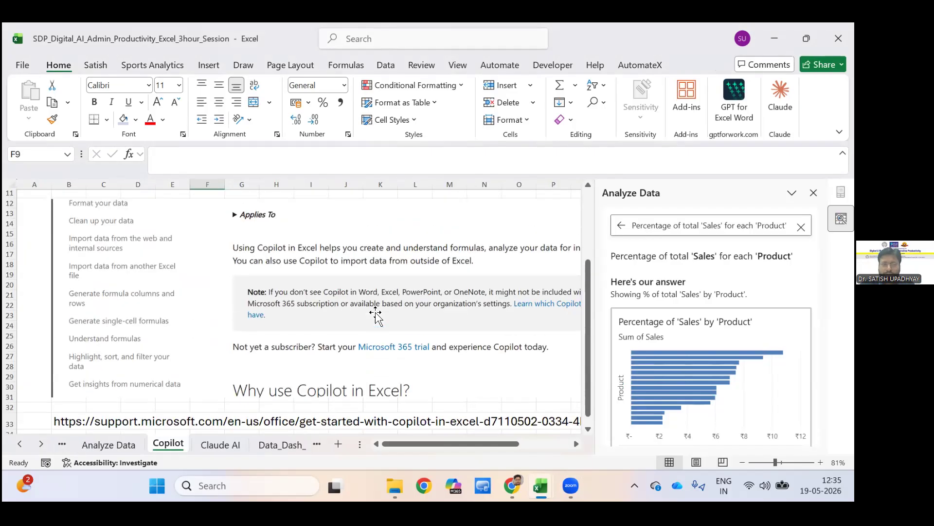
{"action": "scroll", "coordinate": [376, 314], "scroll_direction": "up", "scroll_amount": 2}
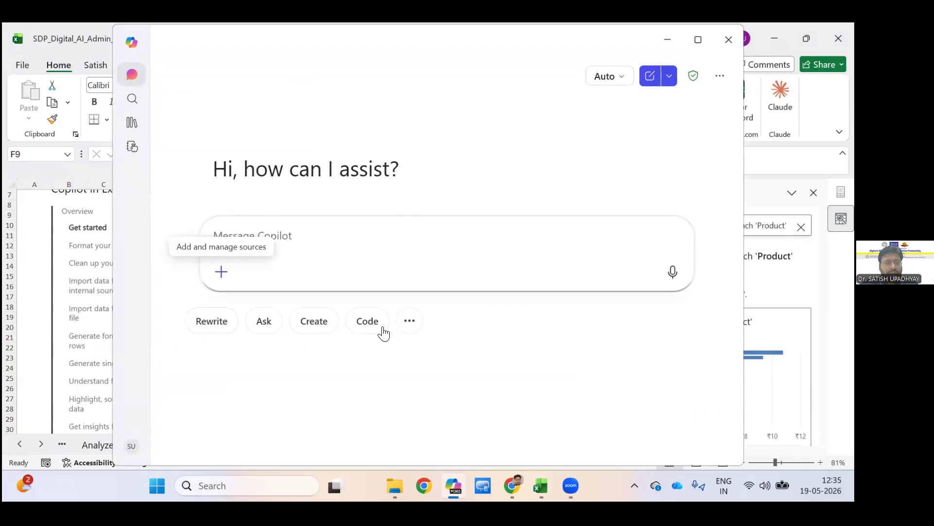
Ask Copilot the question "Explain me the sumif formula".
{"action": "left_click", "coordinate": [241, 232]}
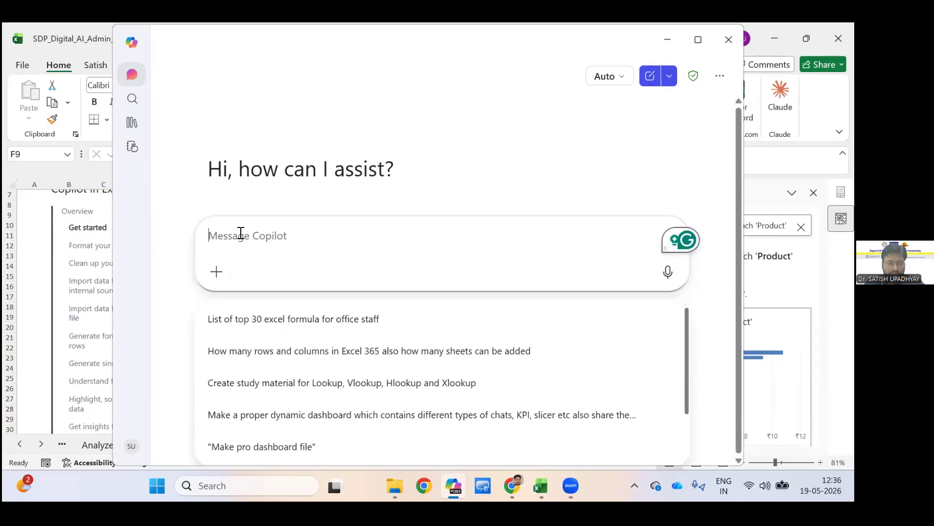
{"action": "type", "text": "Explain me "}
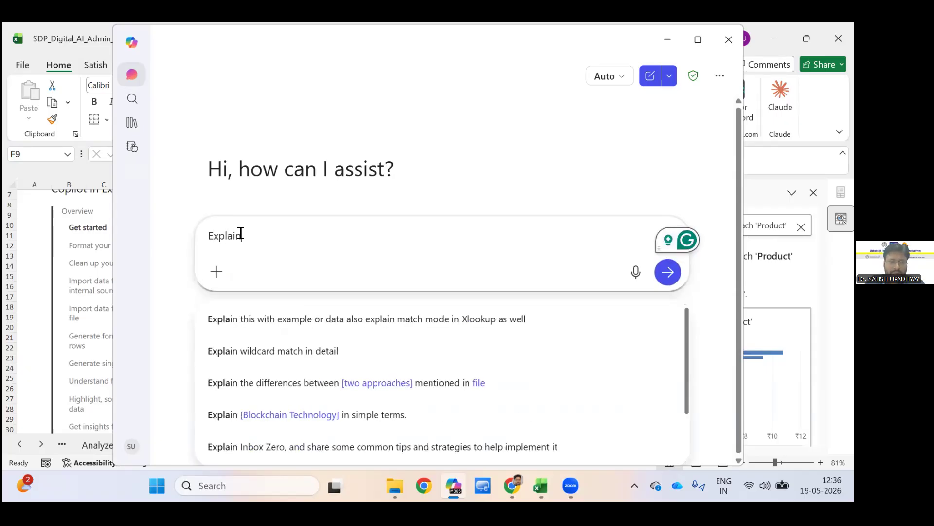
{"action": "type", "text": "the "}
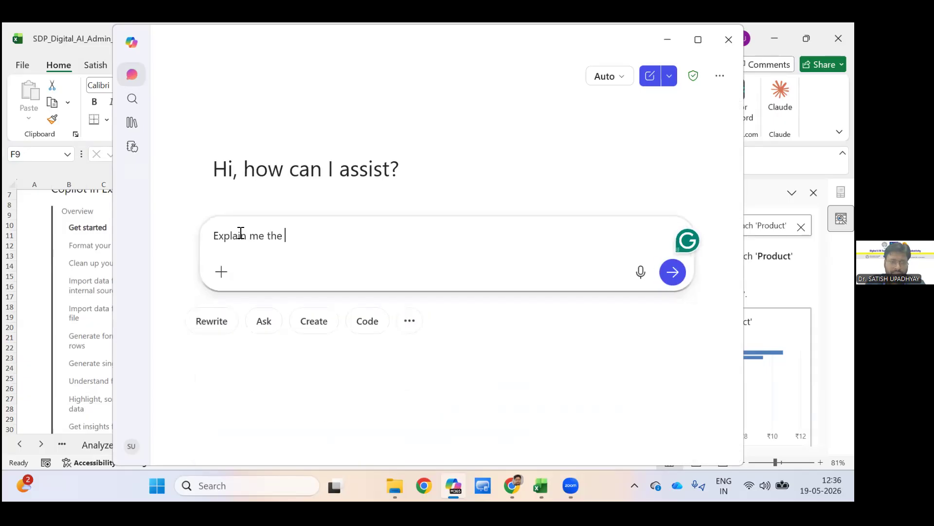
{"action": "type", "text": "sumif"}
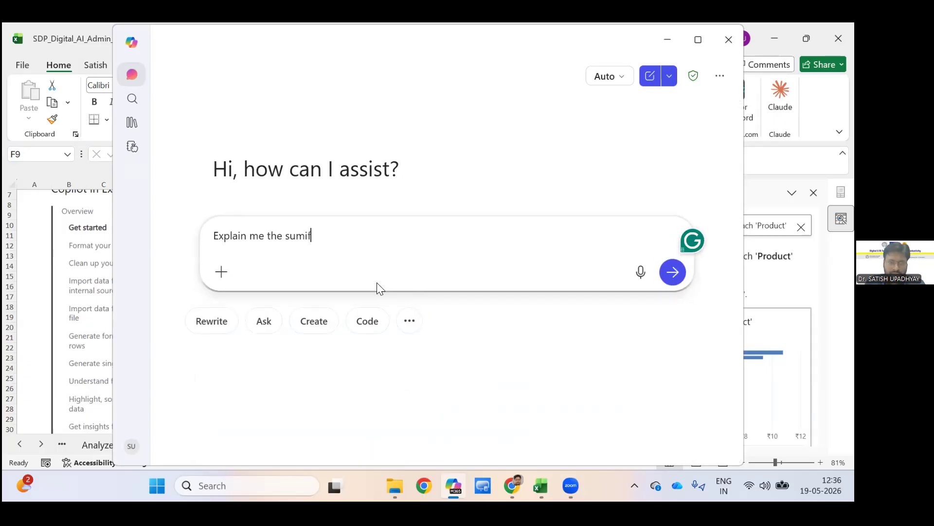
{"action": "type", "text": " formula"}
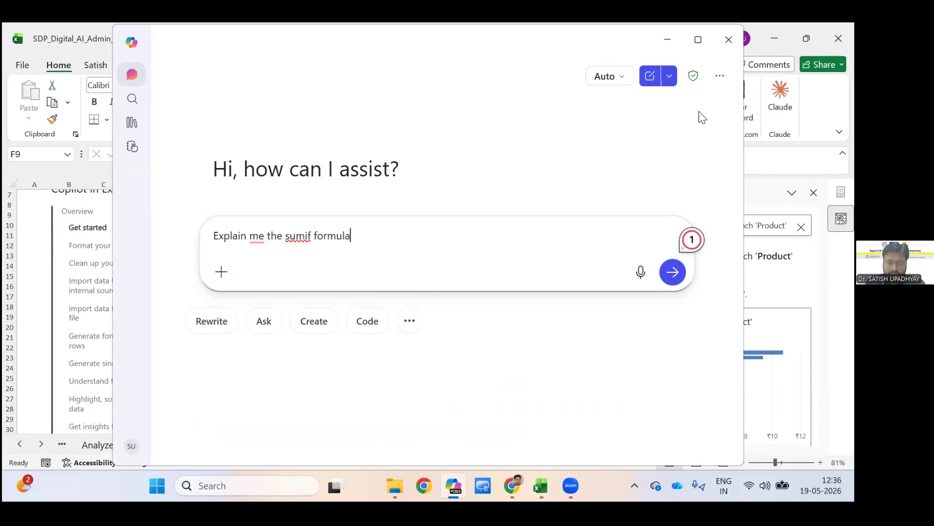
{"action": "key", "text": "Return"}
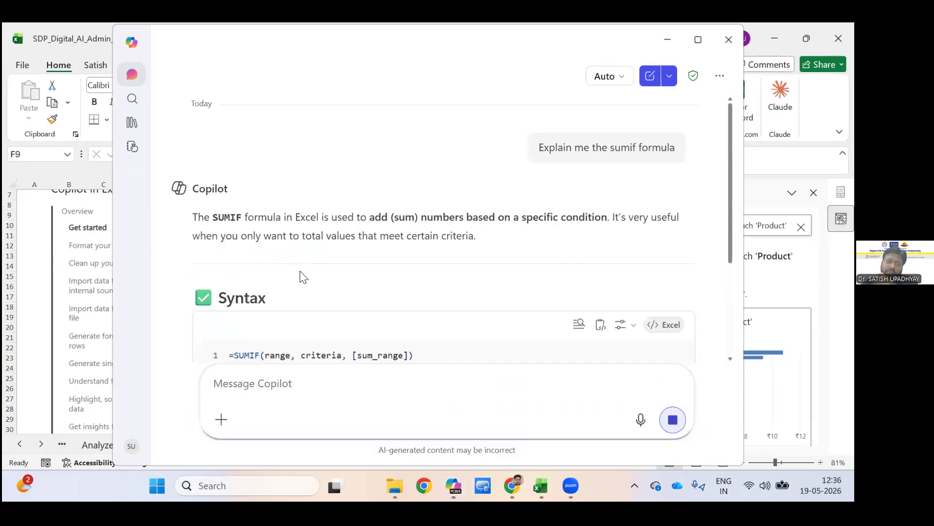
Read through Copilot's SUMIF answer, covering the syntax, the parameters and the simple Apple sales example.
{"action": "scroll", "coordinate": [299, 275], "scroll_direction": "up", "scroll_amount": 3}
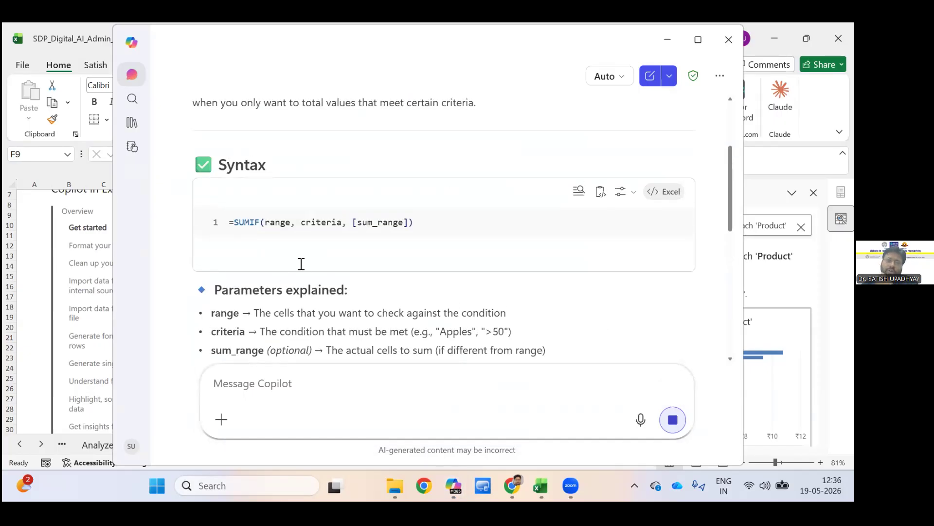
{"action": "scroll", "coordinate": [372, 266], "scroll_direction": "down", "scroll_amount": 2}
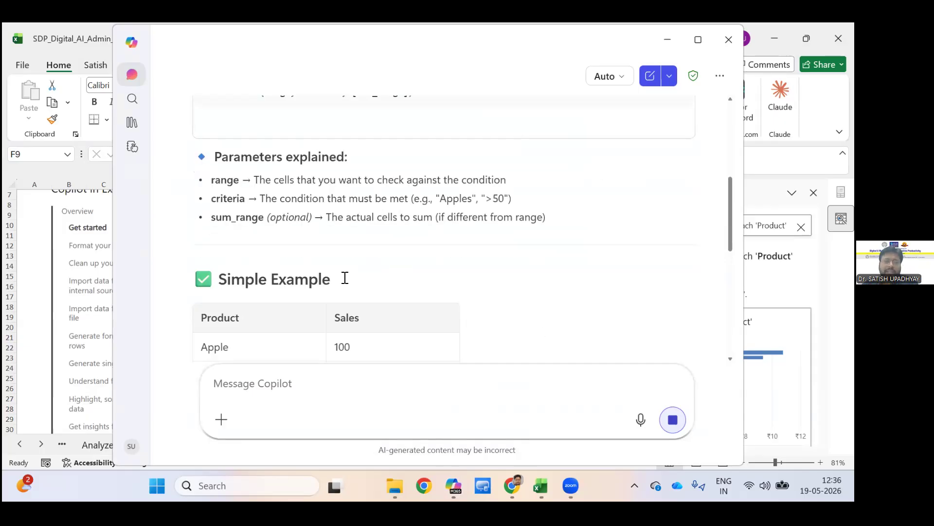
{"action": "scroll", "coordinate": [334, 273], "scroll_direction": "down", "scroll_amount": 4}
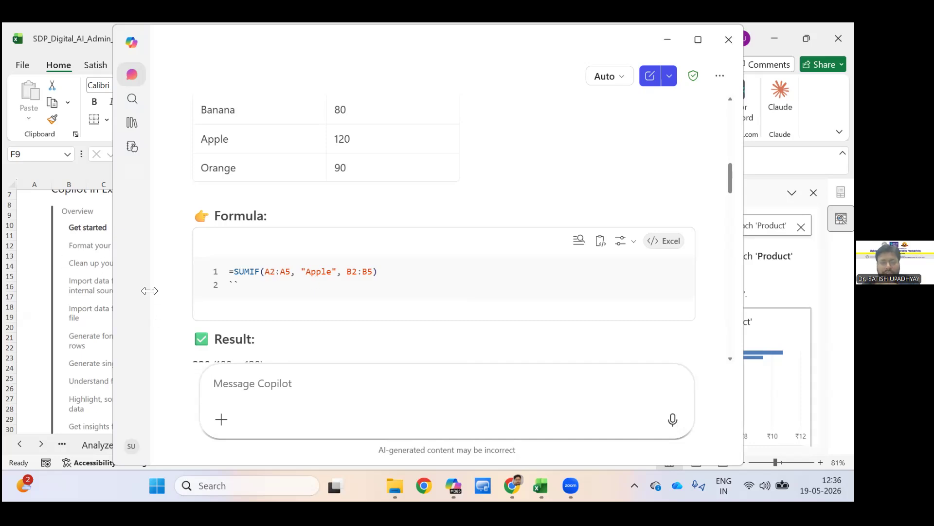
{"action": "scroll", "coordinate": [190, 195], "scroll_direction": "up", "scroll_amount": 6}
{"action": "scroll", "coordinate": [190, 195], "scroll_direction": "up", "scroll_amount": 4}
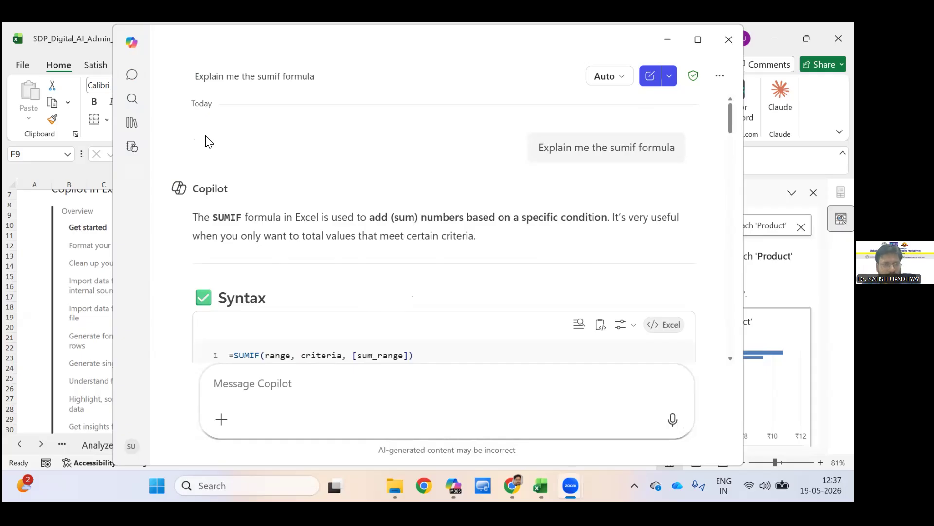
{"action": "left_click", "coordinate": [205, 409]}
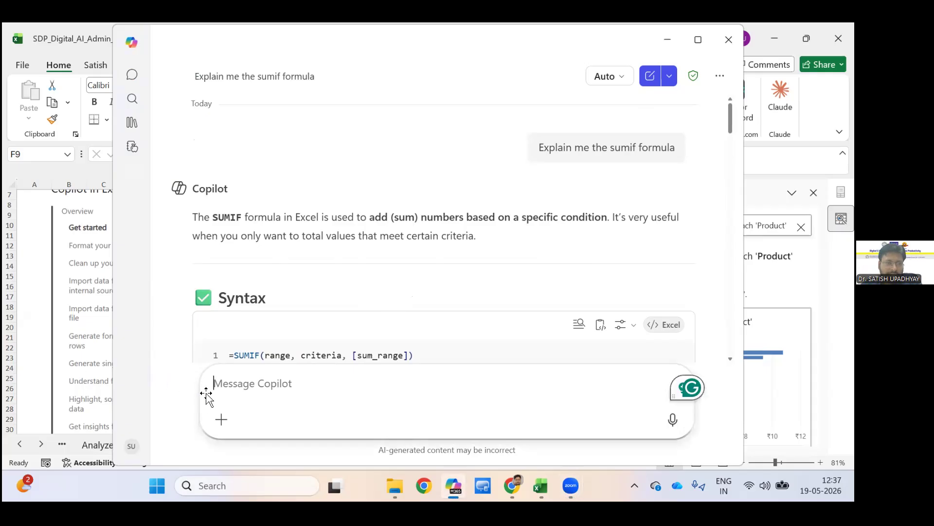
Switch back to the Excel workbook and review the Copilot sheet's guide down to the Microsoft support link in row 33.
{"action": "key", "text": "alt+Tab"}
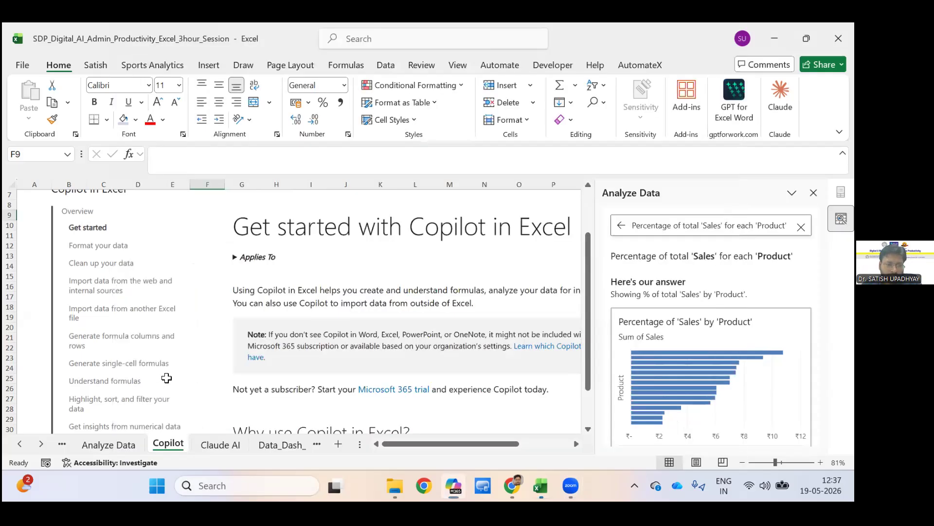
{"action": "scroll", "coordinate": [314, 364], "scroll_direction": "up", "scroll_amount": 2}
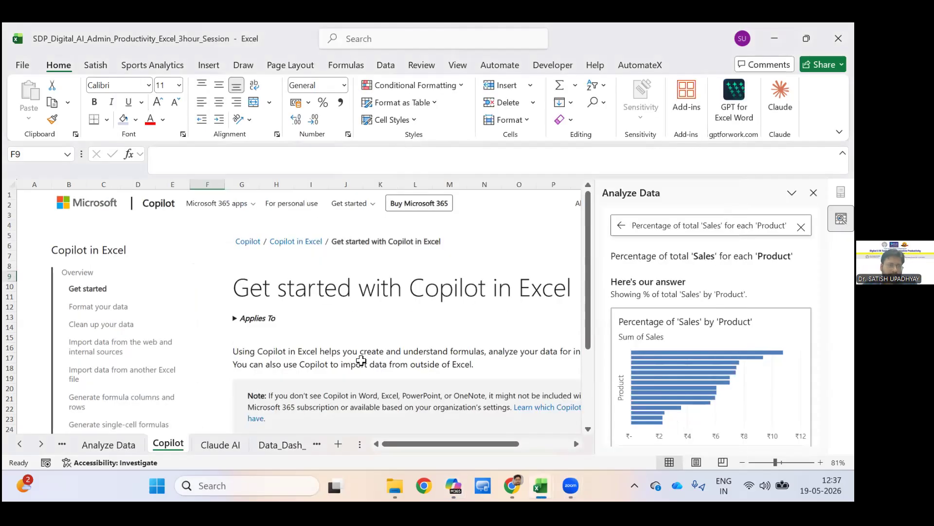
{"action": "scroll", "coordinate": [365, 359], "scroll_direction": "down", "scroll_amount": 3}
{"action": "scroll", "coordinate": [367, 359], "scroll_direction": "down", "scroll_amount": 2}
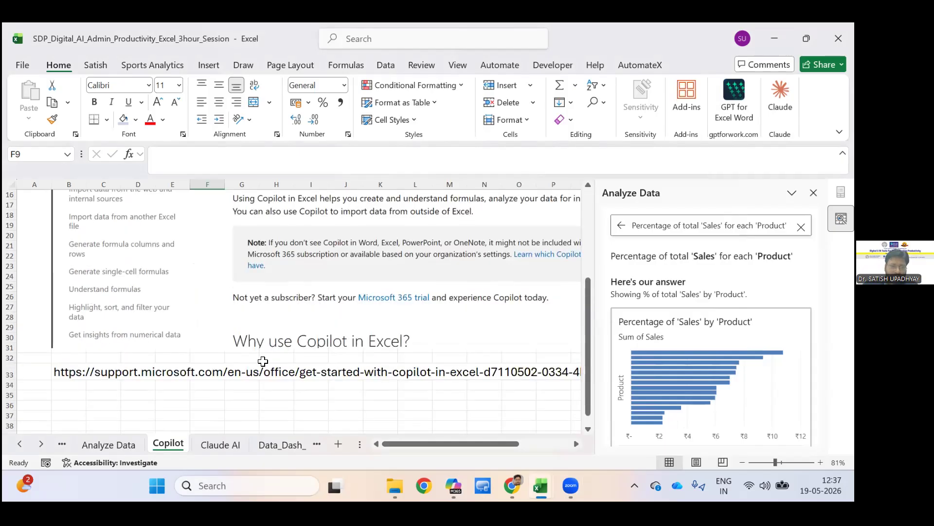
{"action": "left_click", "coordinate": [309, 363]}
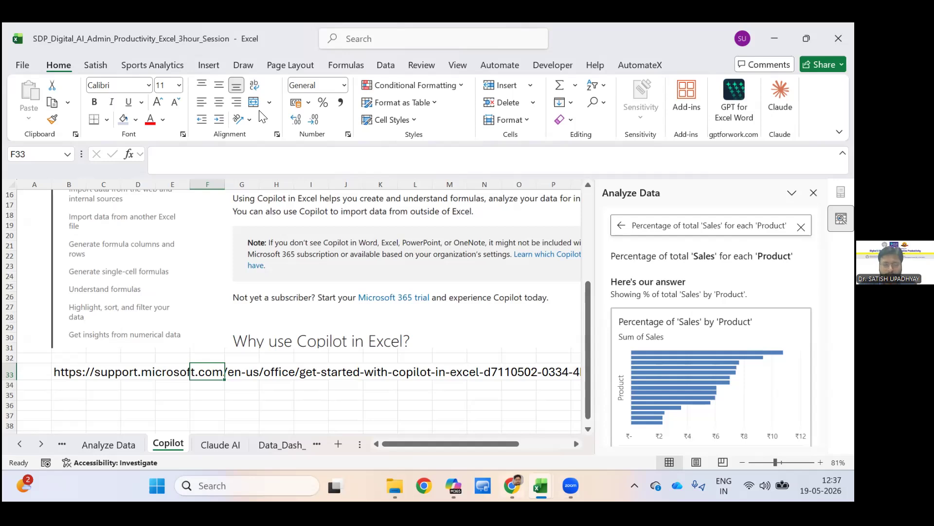
Switch to Chrome with another user profile and restore the recently closed window of four tabs from the browsing history.
{"action": "key", "text": "alt+Tab"}
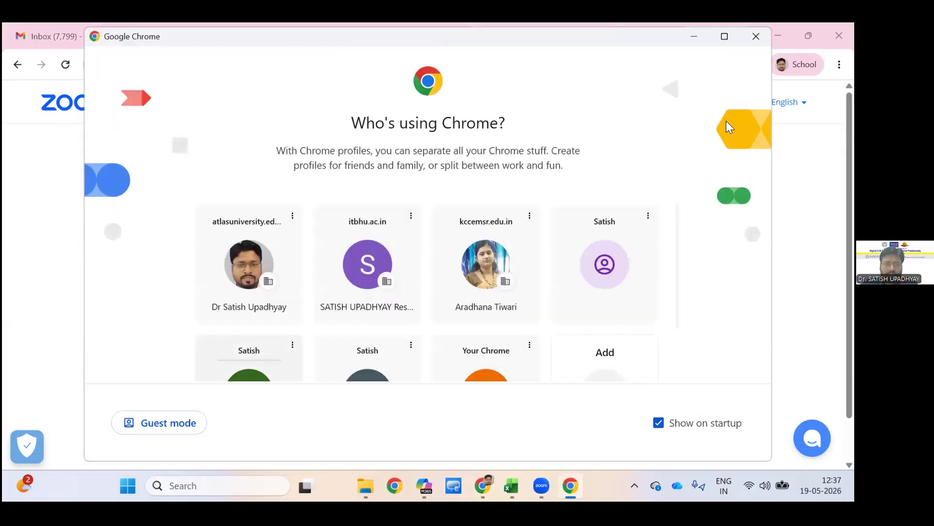
{"action": "left_click", "coordinate": [248, 360]}
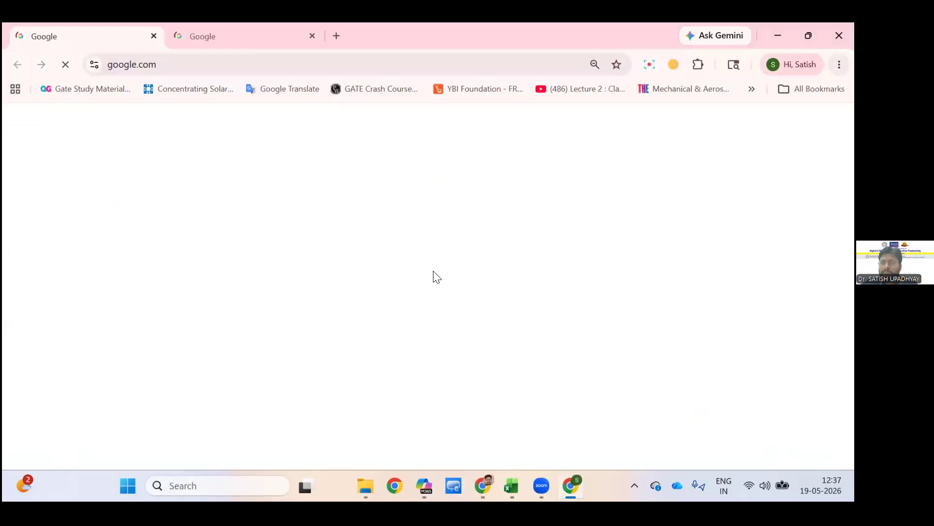
{"action": "key", "text": "ctrl+t"}
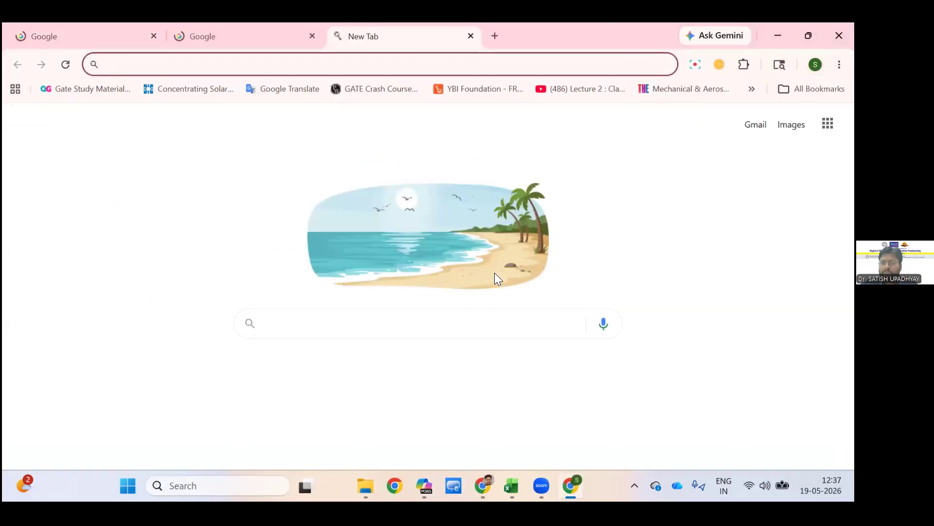
{"action": "key", "text": "alt+f"}
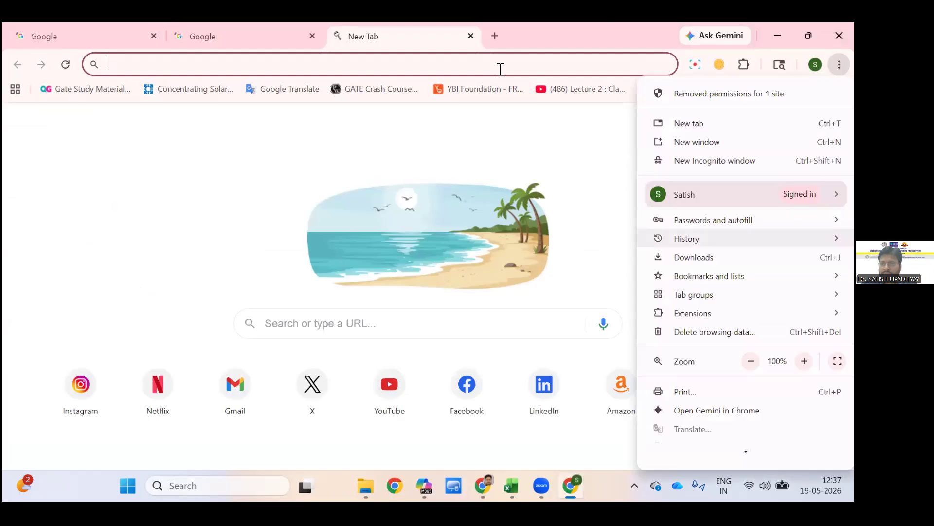
{"action": "mouse_move", "coordinate": [687, 238]}
{"action": "mouse_move", "coordinate": [418, 274]}
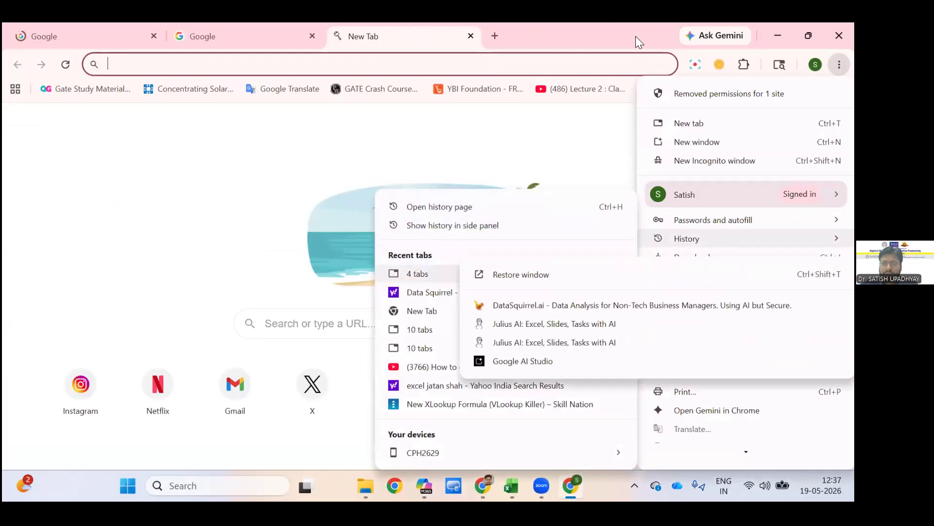
{"action": "left_click", "coordinate": [521, 274]}
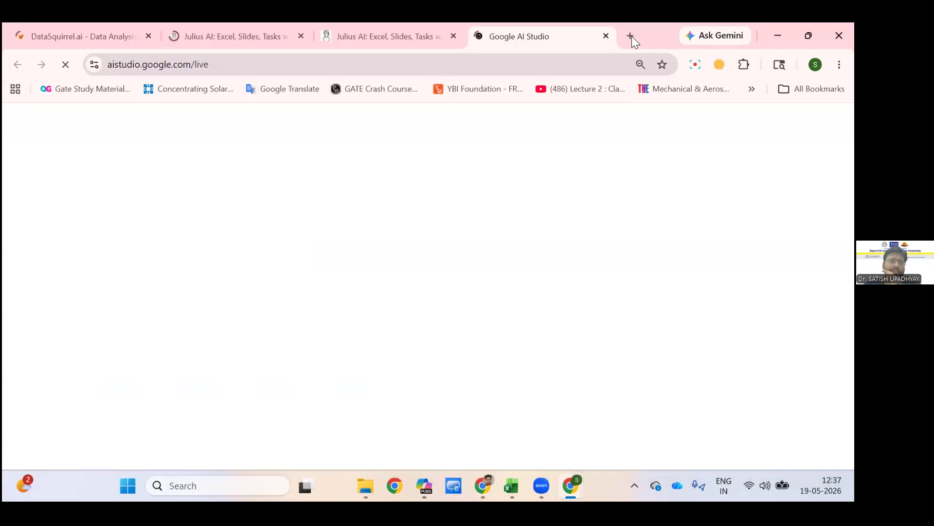
Search the web for "copilot in excel" in a new browser tab.
{"action": "left_click", "coordinate": [631, 36]}
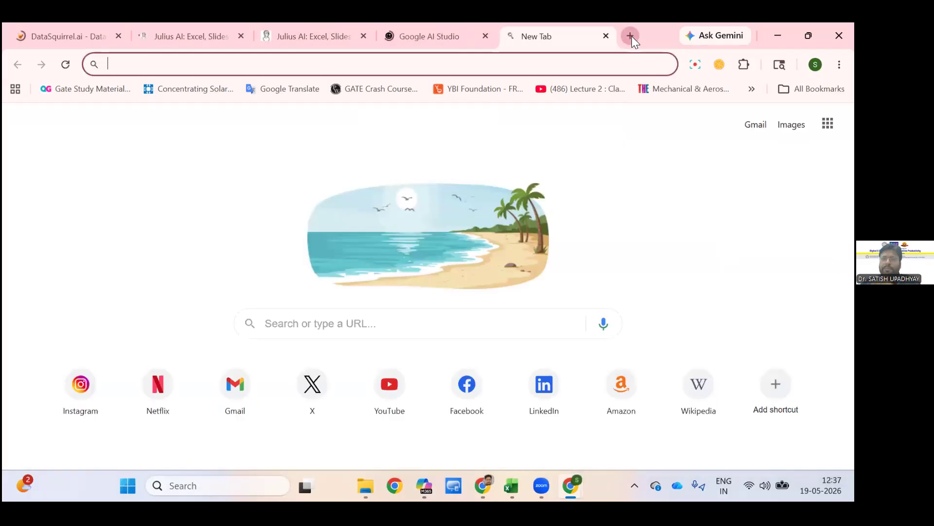
{"action": "type", "text": "cop"}
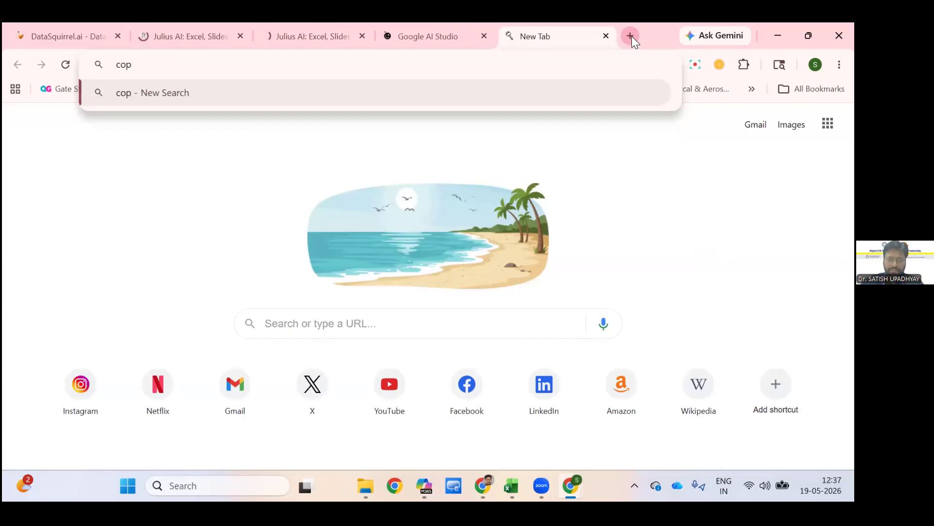
{"action": "type", "text": "ilot "}
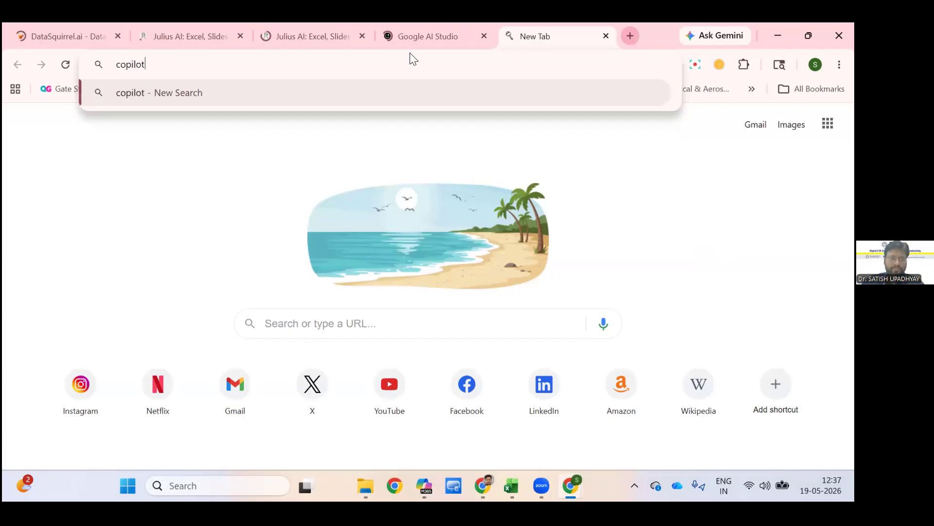
{"action": "type", "text": "in excel"}
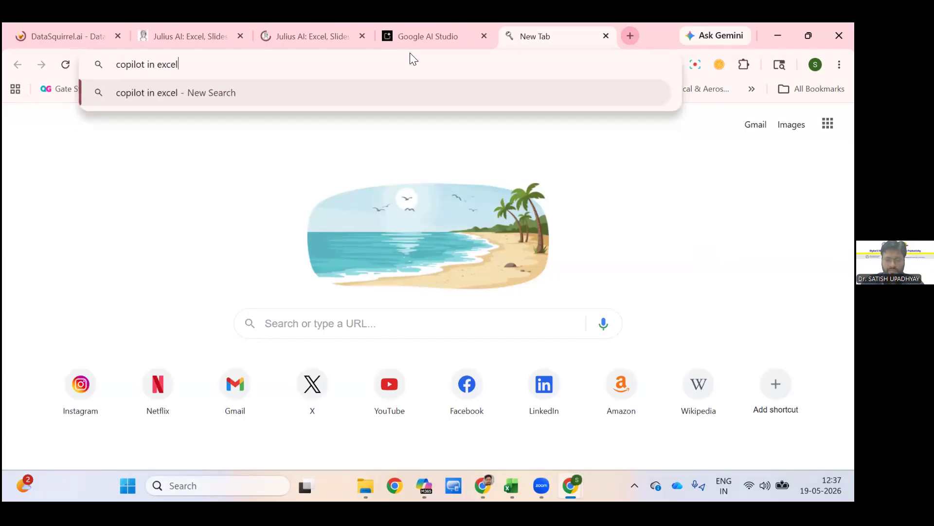
{"action": "key", "text": "Return"}
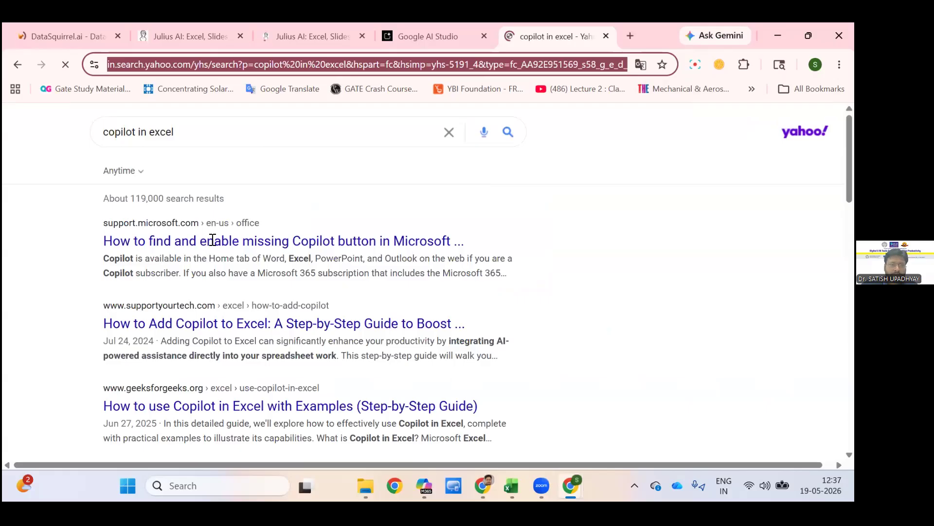
Open Microsoft's support article on finding and enabling the missing Copilot button and read through its licensing and privacy settings guidance.
{"action": "left_click", "coordinate": [246, 248]}
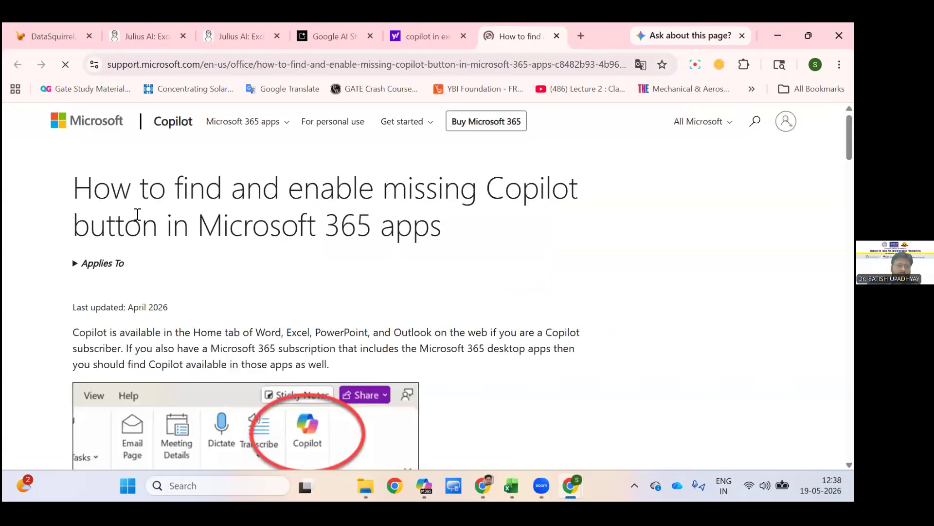
{"action": "scroll", "coordinate": [312, 291], "scroll_direction": "down", "scroll_amount": 2}
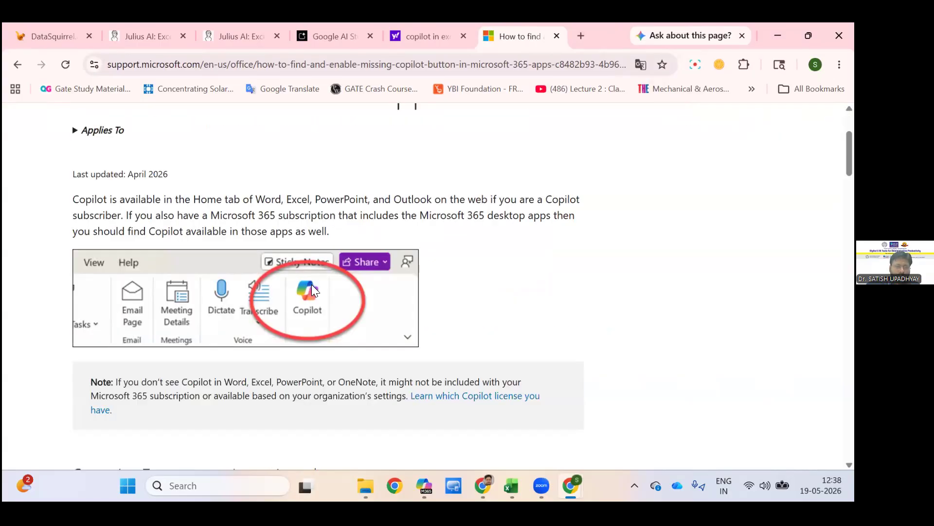
{"action": "scroll", "coordinate": [312, 288], "scroll_direction": "down", "scroll_amount": 4}
{"action": "scroll", "coordinate": [312, 291], "scroll_direction": "down", "scroll_amount": 10}
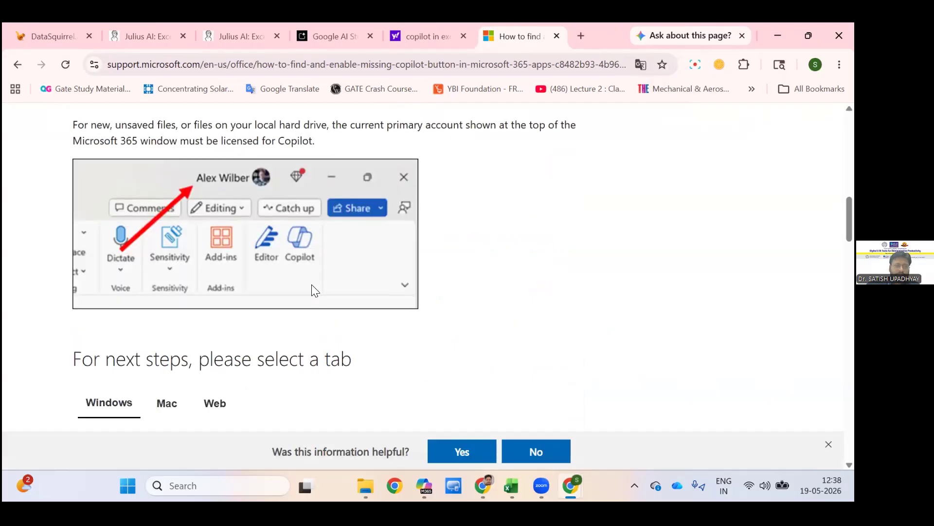
{"action": "scroll", "coordinate": [297, 119], "scroll_direction": "down", "scroll_amount": 8}
{"action": "scroll", "coordinate": [272, 125], "scroll_direction": "down", "scroll_amount": 6}
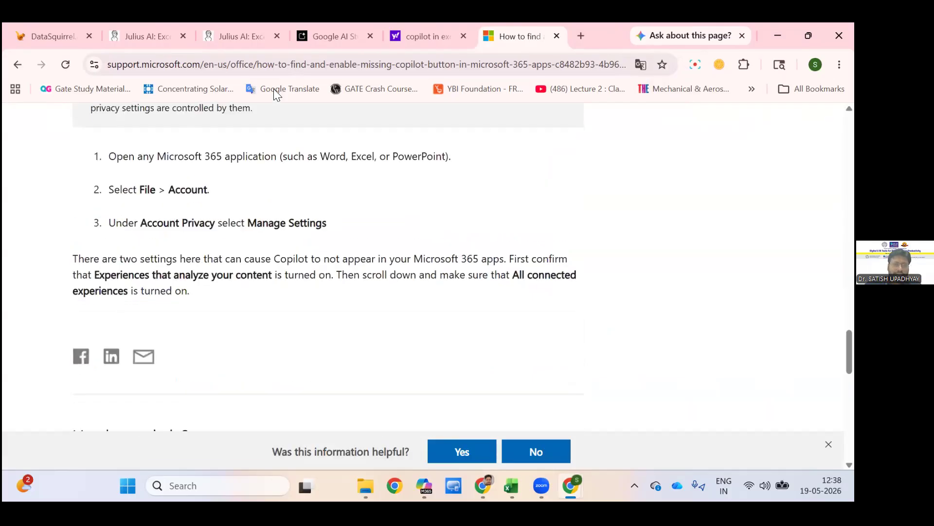
{"action": "scroll", "coordinate": [273, 127], "scroll_direction": "up", "scroll_amount": 4}
{"action": "scroll", "coordinate": [272, 125], "scroll_direction": "up", "scroll_amount": 20}
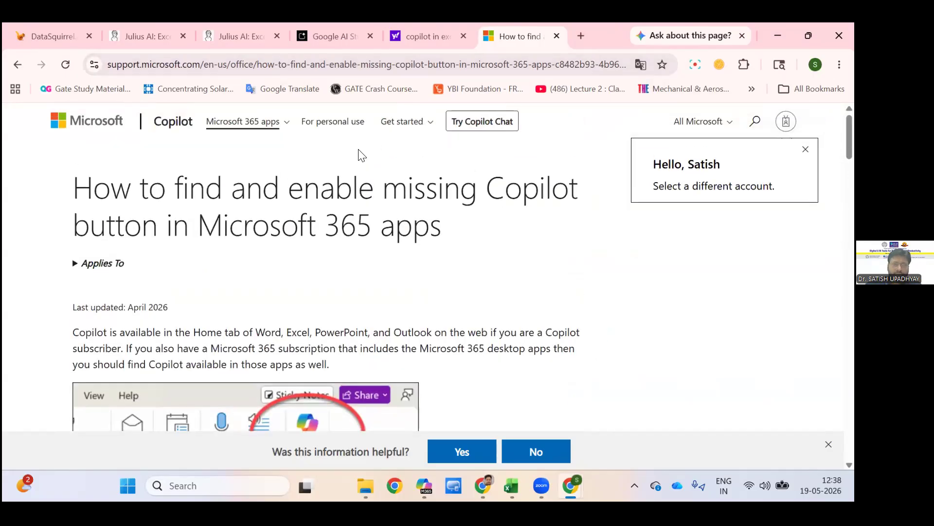
Check which resources the support page offers under Microsoft 365 apps and under Get started.
{"action": "left_click", "coordinate": [263, 122]}
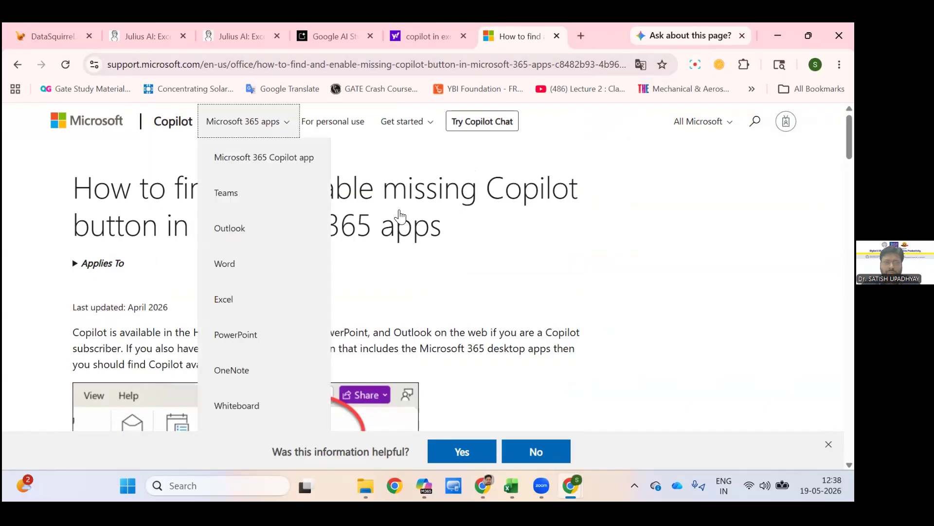
{"action": "left_click", "coordinate": [402, 121]}
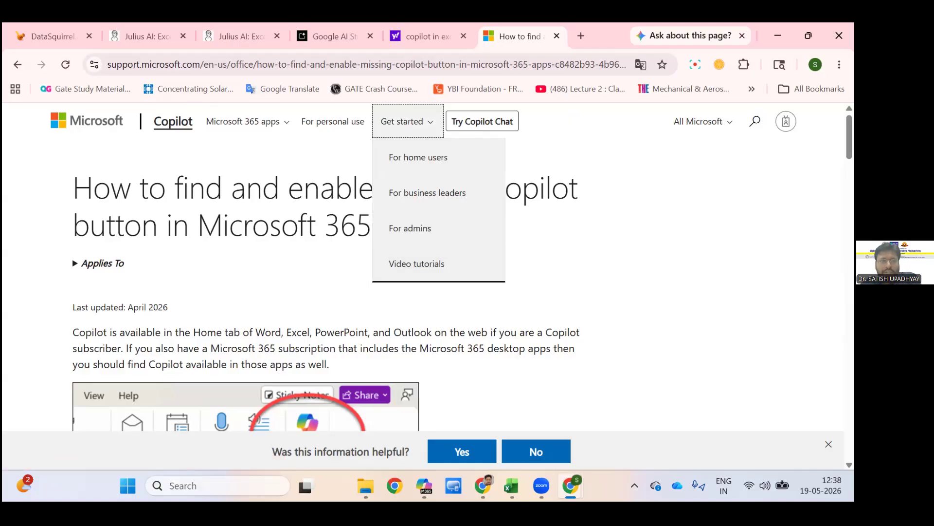
{"action": "left_click", "coordinate": [178, 151]}
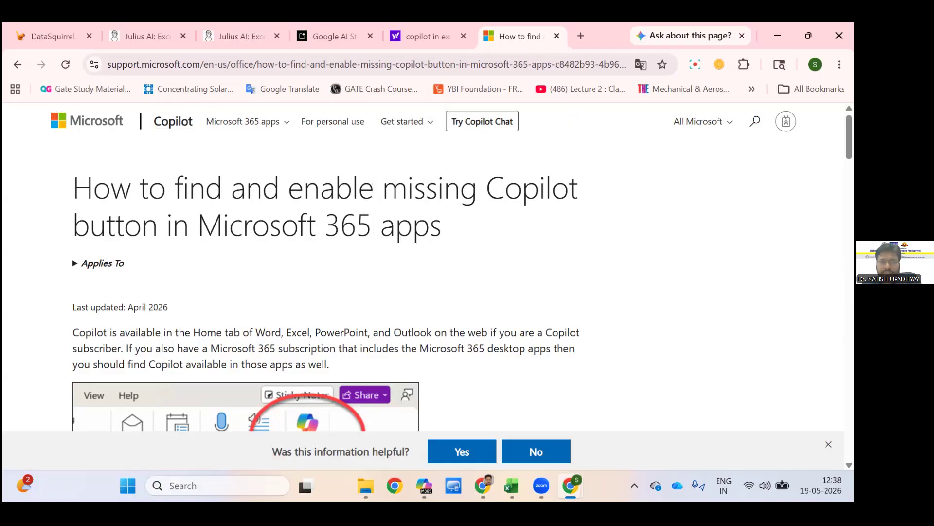
{"action": "mouse_move", "coordinate": [571, 485]}
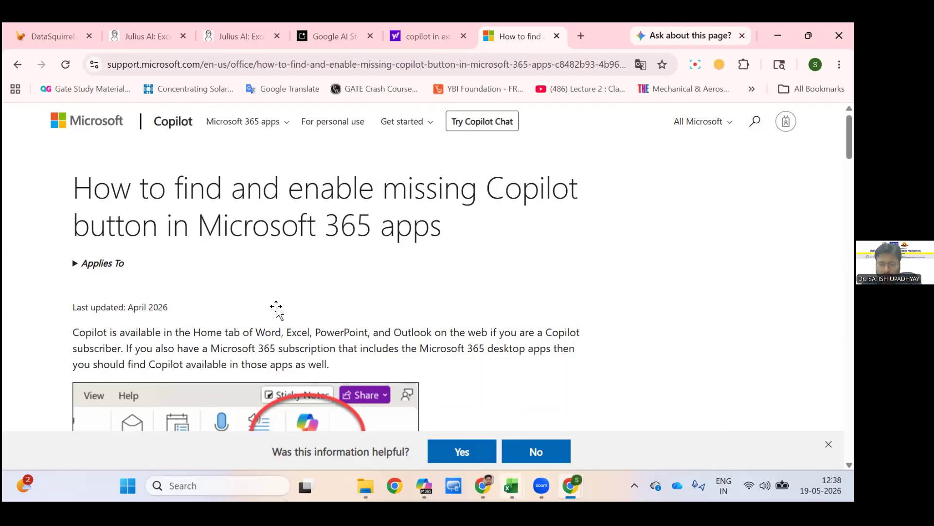
Switch to the SDP_Digital_AI_Admin_Productivity_Excel_3hour_Session workbook and review the Get started with Copilot in Excel material on the Copilot sheet.
{"action": "left_click", "coordinate": [511, 485]}
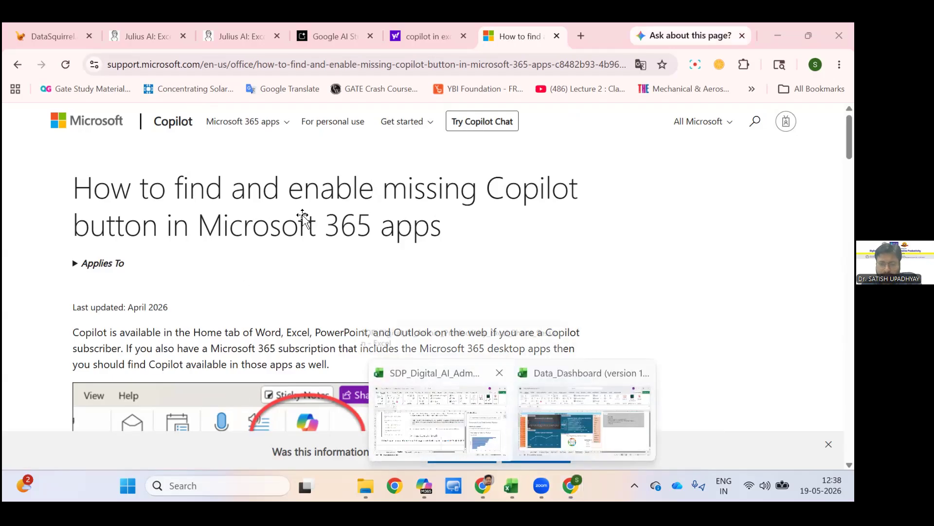
{"action": "left_click", "coordinate": [441, 420]}
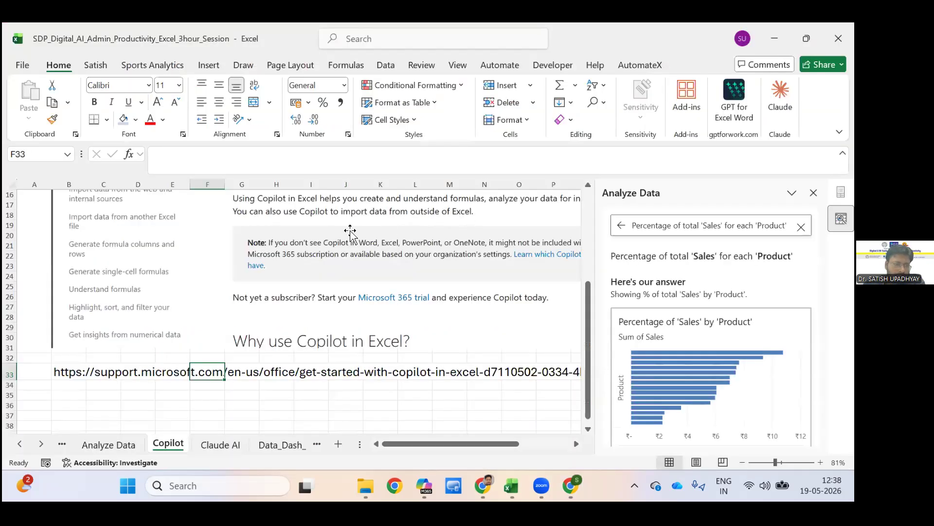
{"action": "left_click", "coordinate": [242, 395]}
{"action": "scroll", "coordinate": [438, 217], "scroll_direction": "up", "scroll_amount": 4}
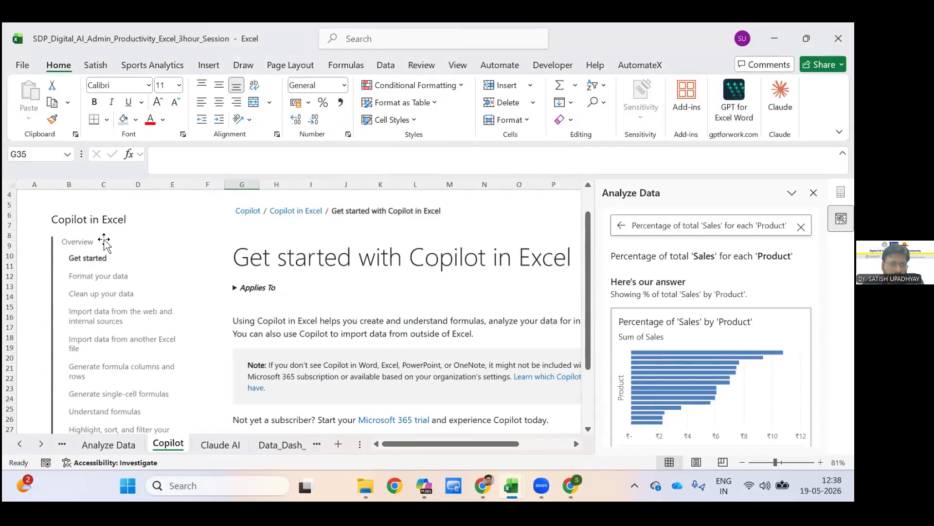
{"action": "scroll", "coordinate": [146, 241], "scroll_direction": "down", "scroll_amount": 2}
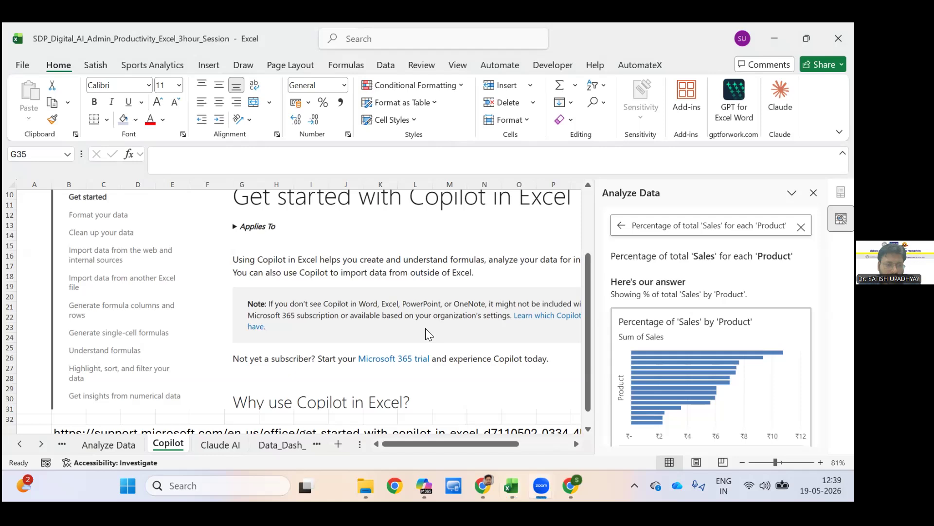
Go to the Claude AI sheet, browse the popular Excel add-ins, and open the GPT for Excel Word add-in.
{"action": "key", "text": "ctrl+Page_Down"}
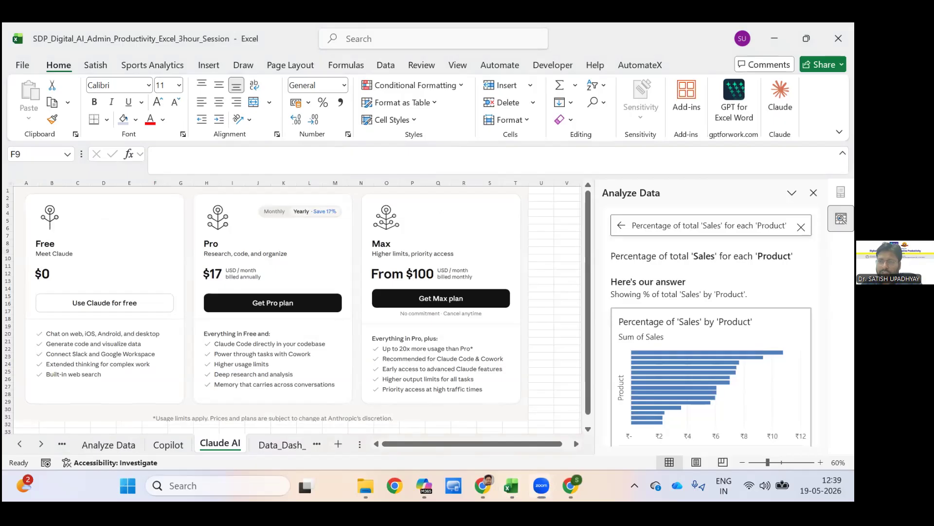
{"action": "left_click", "coordinate": [686, 74]}
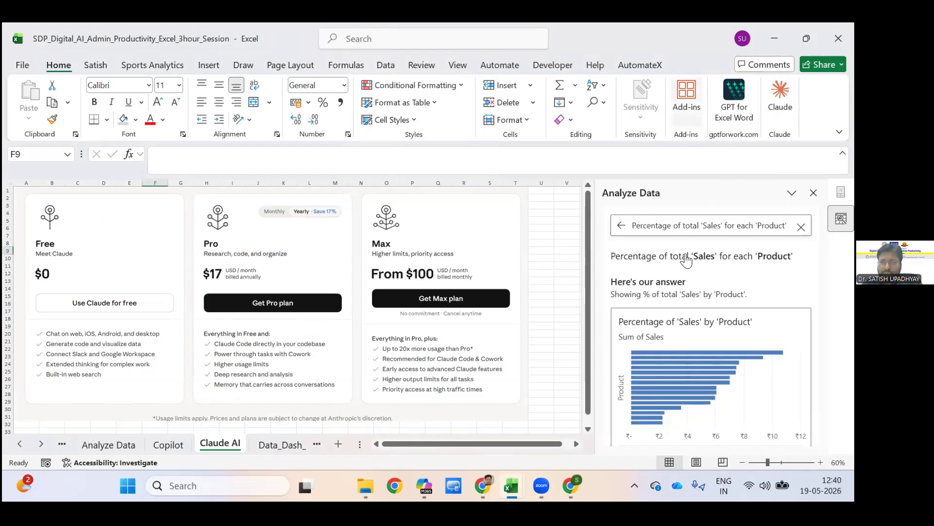
{"action": "left_click", "coordinate": [663, 234]}
{"action": "scroll", "coordinate": [692, 246], "scroll_direction": "down", "scroll_amount": 1}
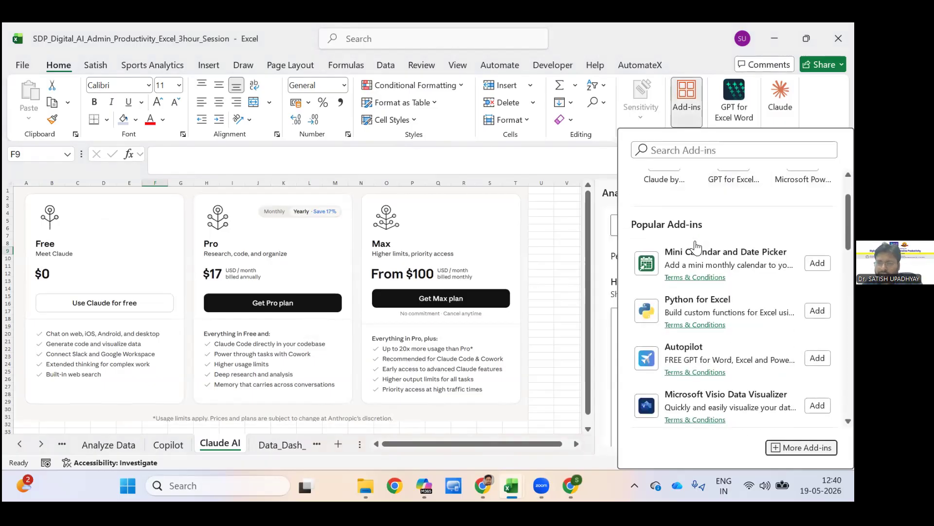
{"action": "scroll", "coordinate": [696, 247], "scroll_direction": "down", "scroll_amount": 1}
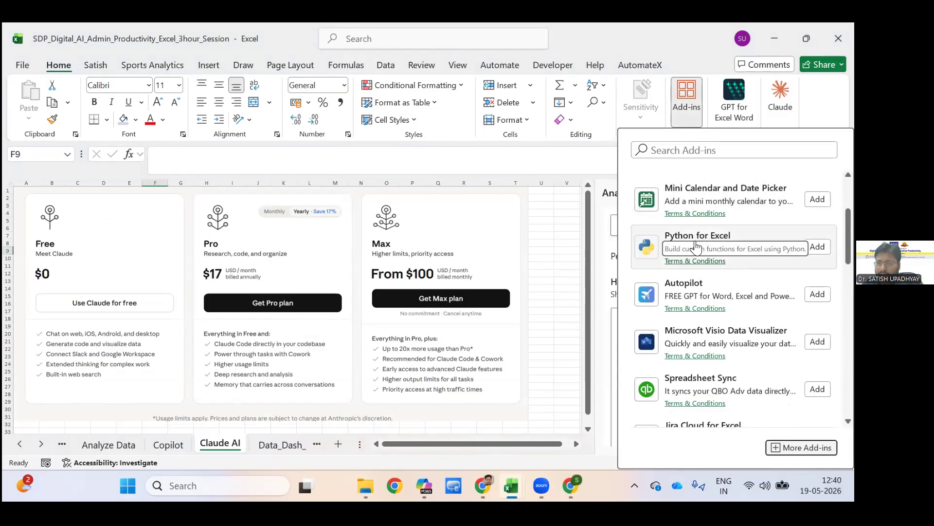
{"action": "scroll", "coordinate": [696, 247], "scroll_direction": "down", "scroll_amount": 3}
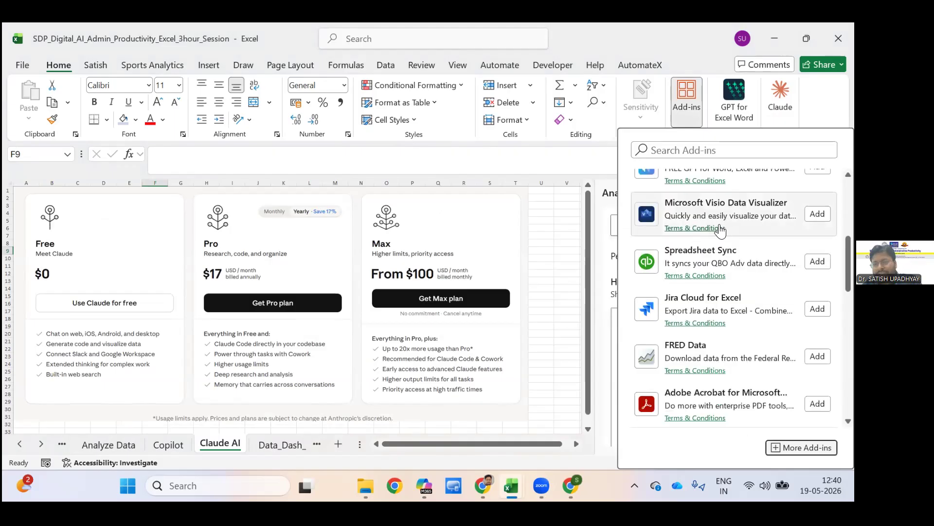
{"action": "scroll", "coordinate": [722, 251], "scroll_direction": "down", "scroll_amount": 1}
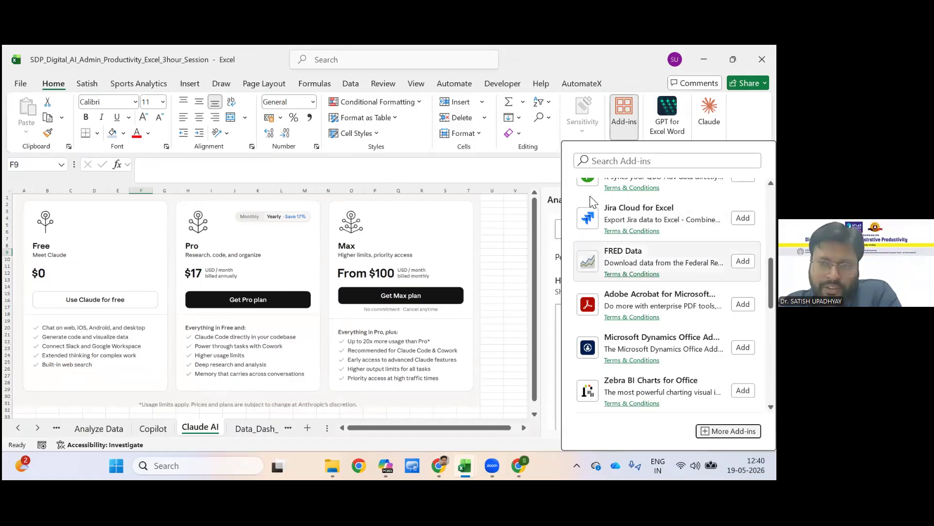
{"action": "scroll", "coordinate": [593, 201], "scroll_direction": "up", "scroll_amount": 5}
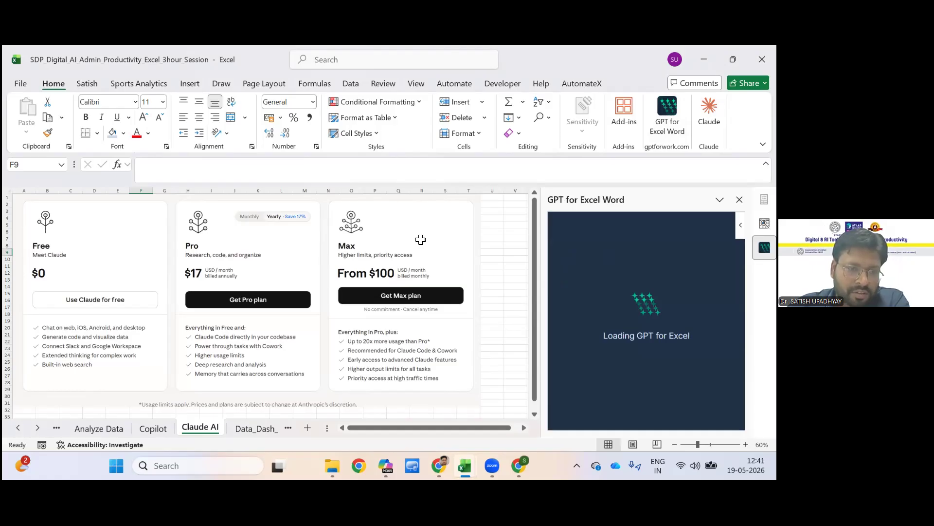
Start a GPT_TRANSLATE formula in cell H3 of the Analyze Data sheet, picking the function from the available GPT functions.
{"action": "key", "text": "ctrl+Page_Up"}
{"action": "key", "text": "ctrl+Page_Up"}
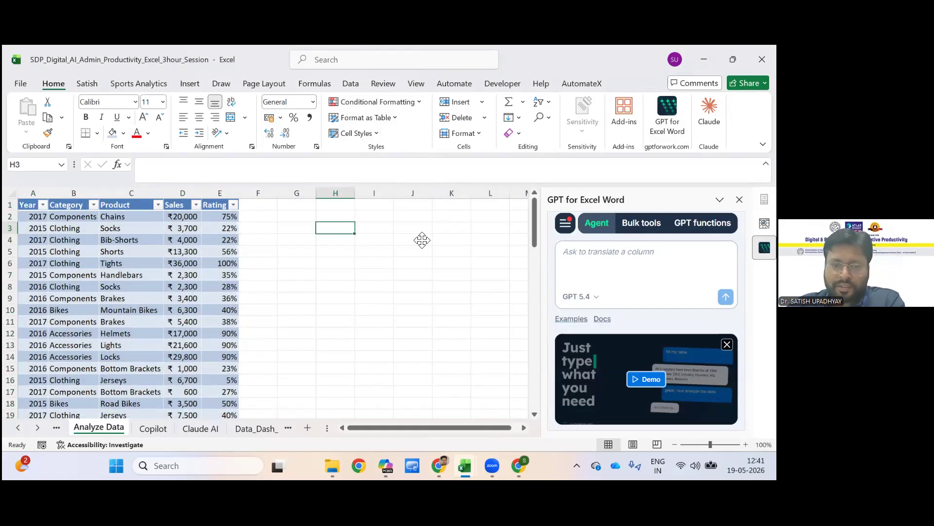
{"action": "type", "text": "="}
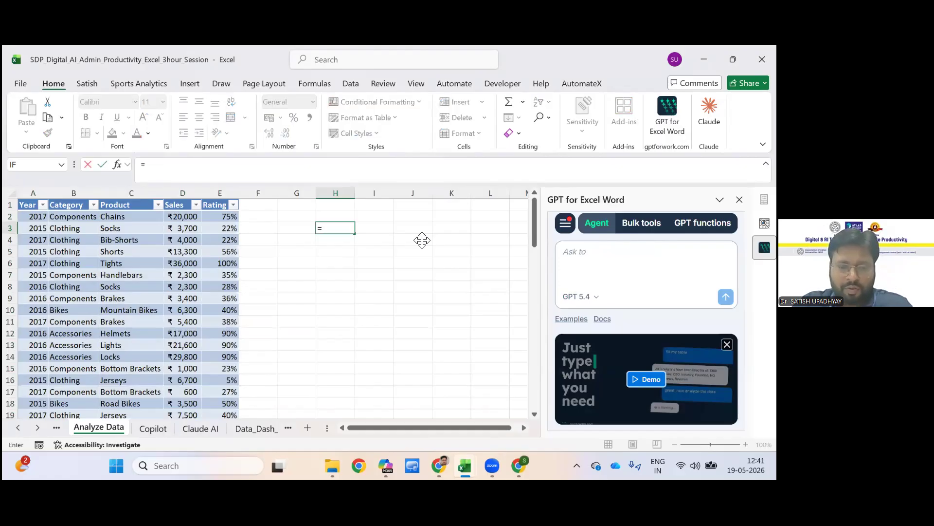
{"action": "type", "text": "gpt"}
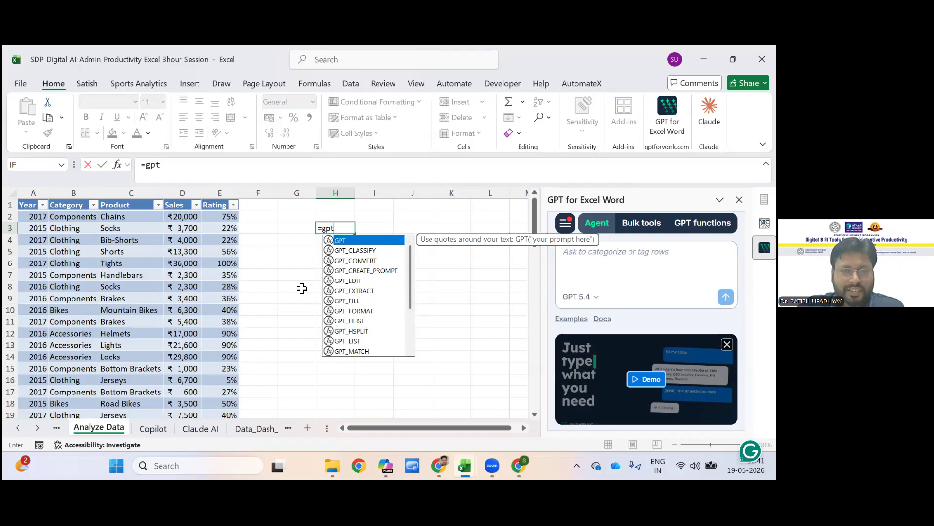
{"action": "scroll", "coordinate": [317, 311], "scroll_direction": "down", "scroll_amount": 2}
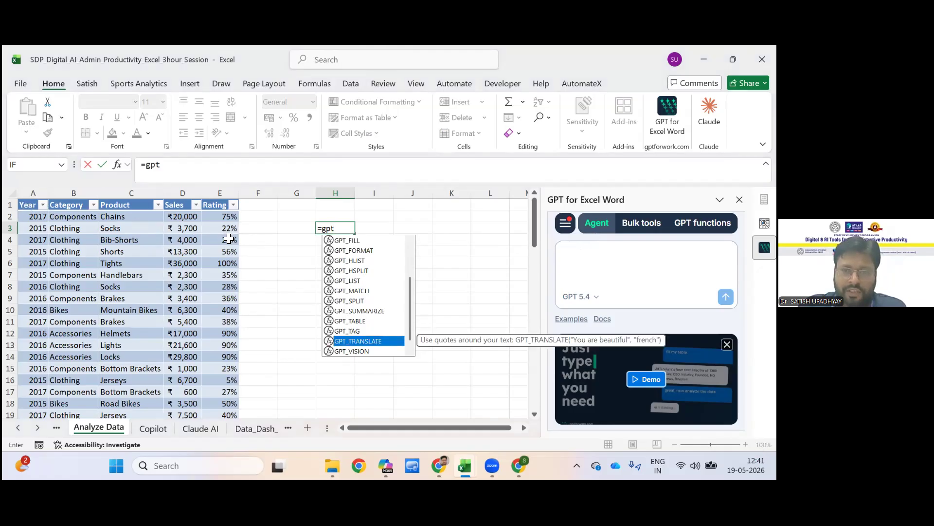
{"action": "key", "text": "Tab"}
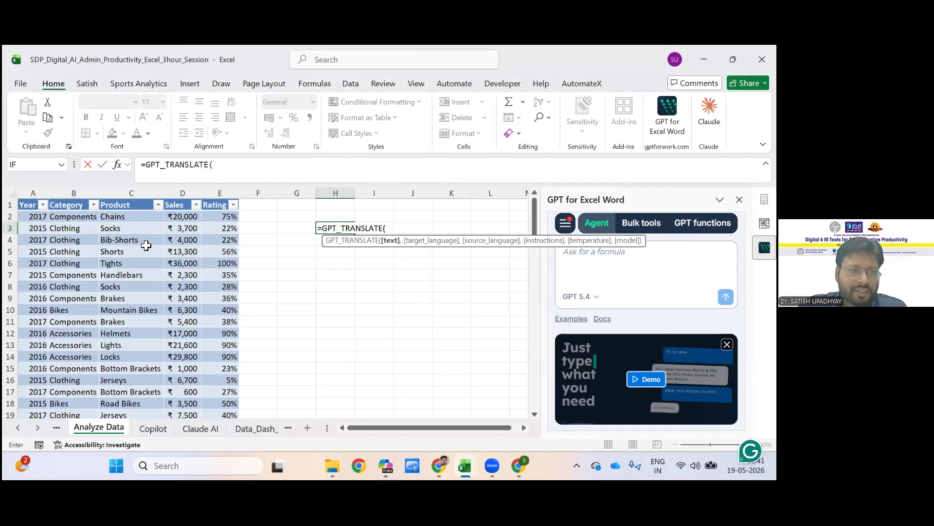
Give the GPT_TRANSLATE formula the range A1:C4 as its text and "Marathi" as the target language.
{"action": "left_click_drag", "start_coordinate": [29, 204], "coordinate": [149, 240]}
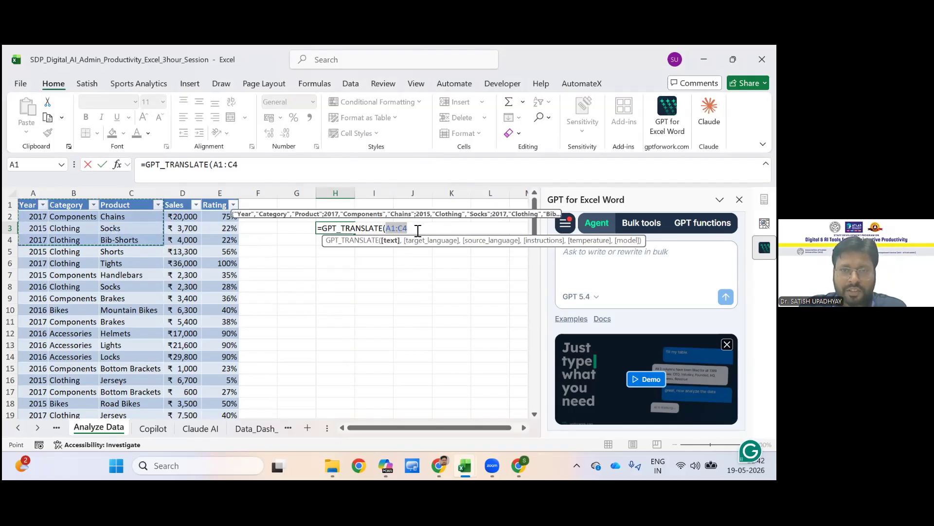
{"action": "left_click", "coordinate": [418, 230]}
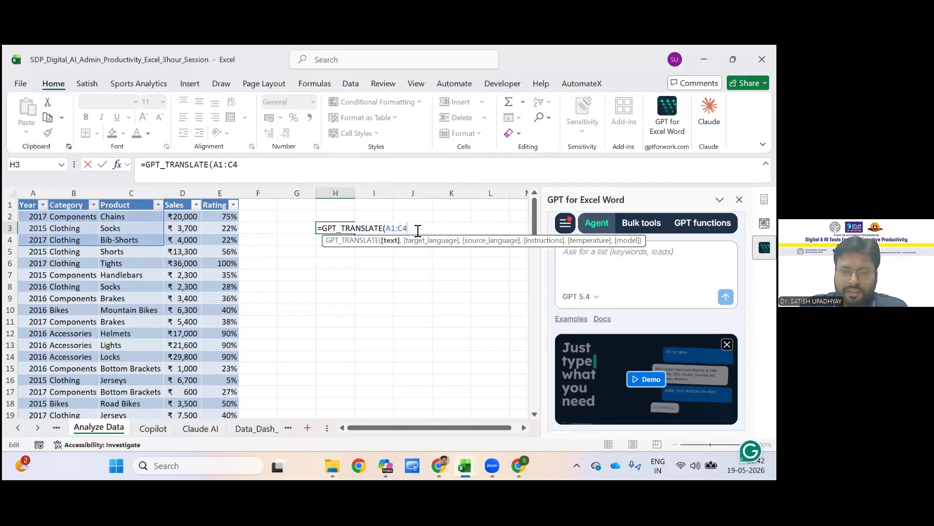
{"action": "type", "text": ","}
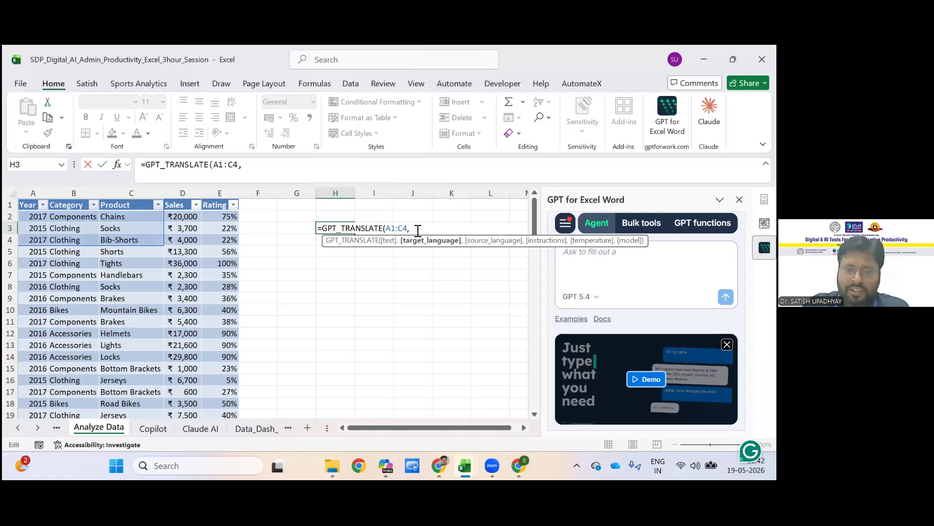
{"action": "type", "text": "Mara"}
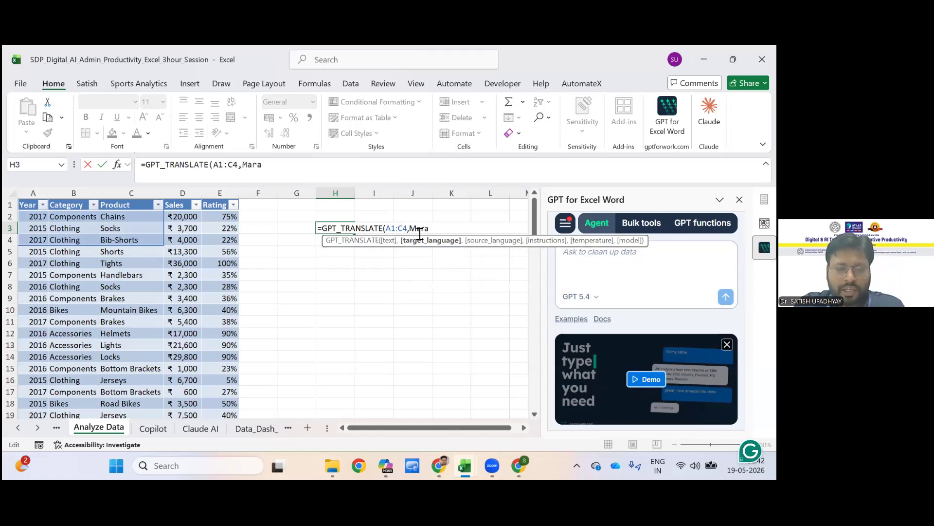
{"action": "type", "text": "thi\""}
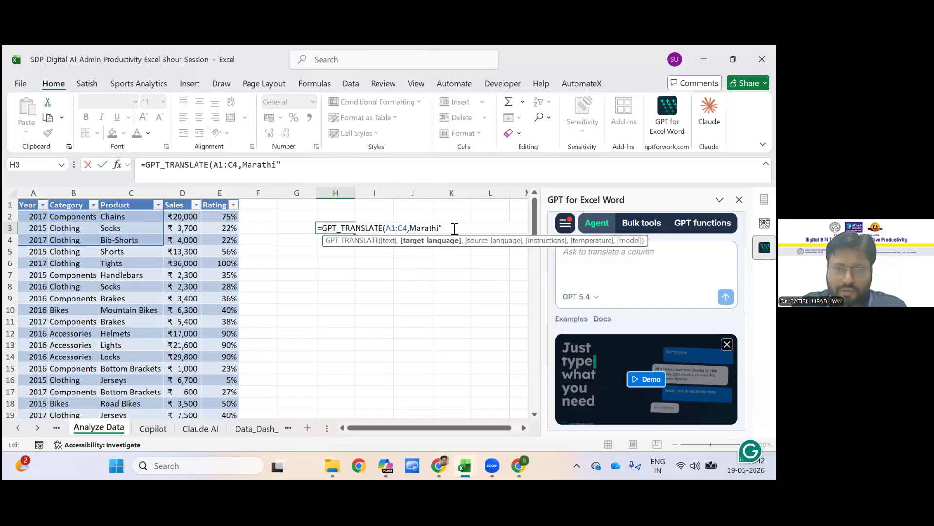
{"action": "type", "text": "\""}
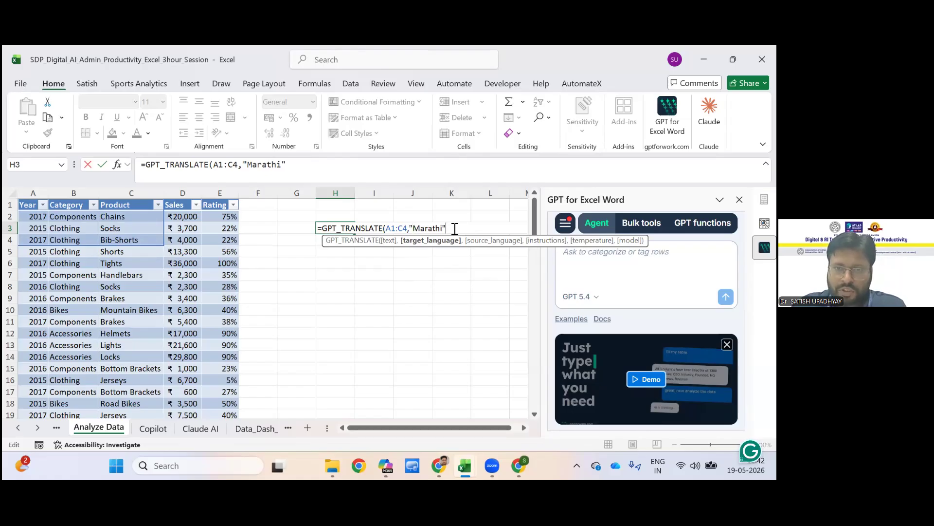
{"action": "type", "text": ","}
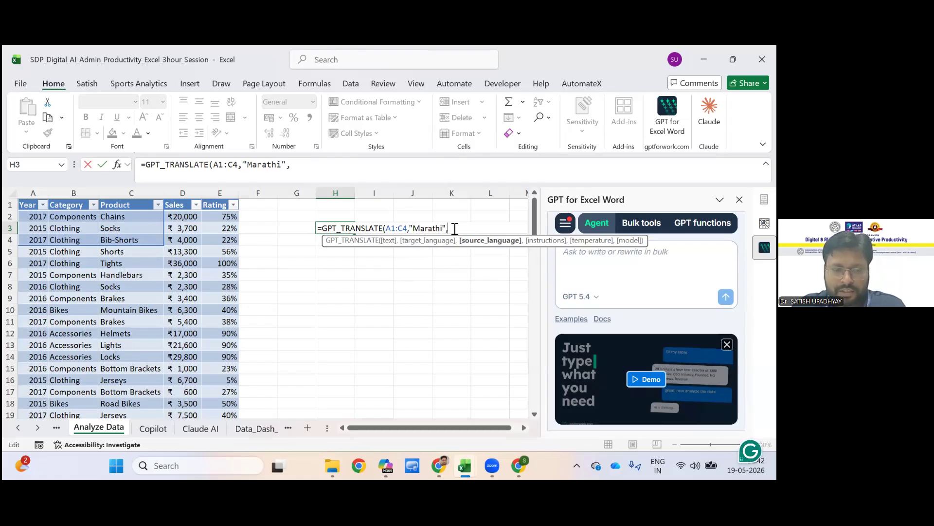
{"action": "type", "text": "\"English"}
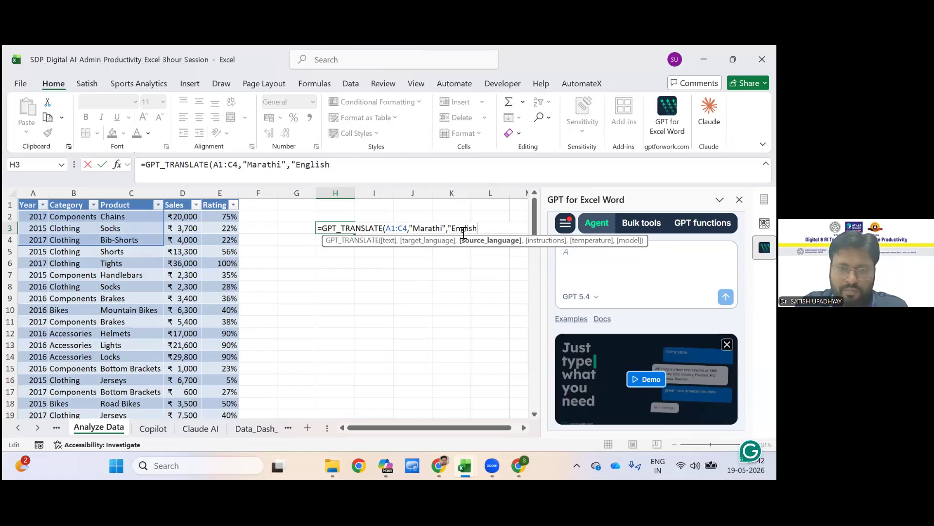
{"action": "type", "text": "\""}
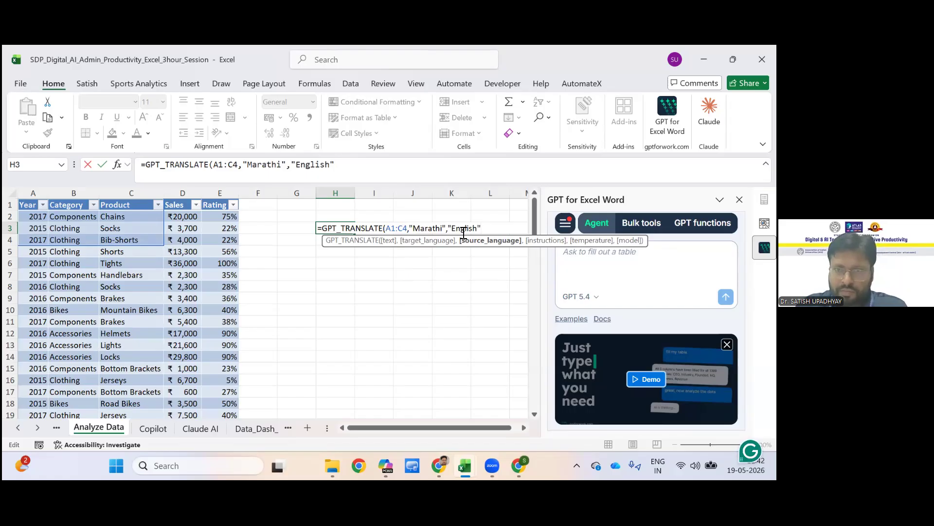
{"action": "type", "text": ","}
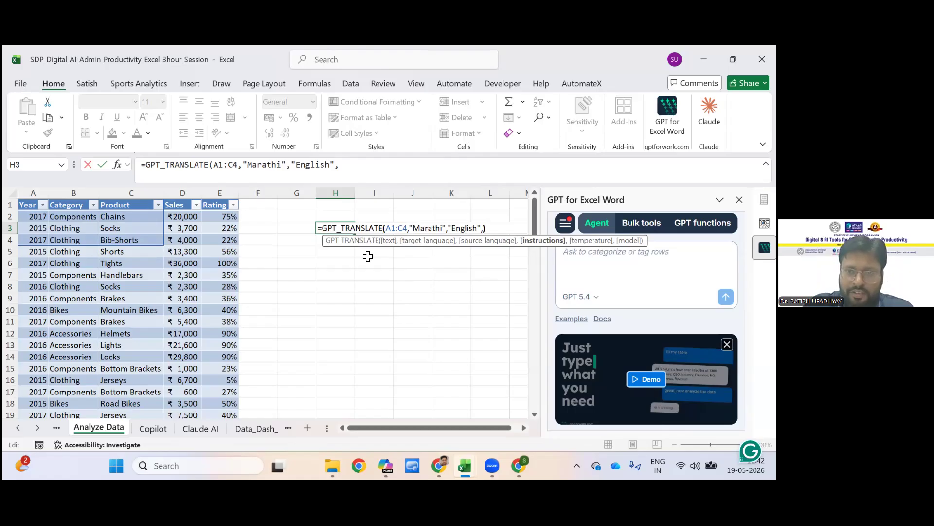
Set "English" as the formula's source language, leave the instructions argument empty, and enter the formula.
{"action": "key", "text": "Return"}
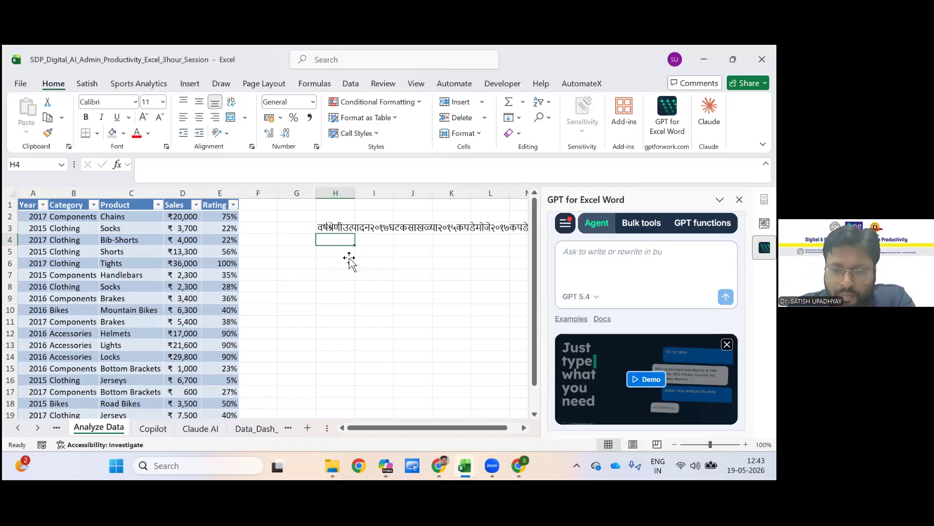
Look through the Claude AI, Data_Dash_Practice, Vba Code, Data and AITools sheets, and return to the macro code on Vba Code.
{"action": "left_click", "coordinate": [518, 465]}
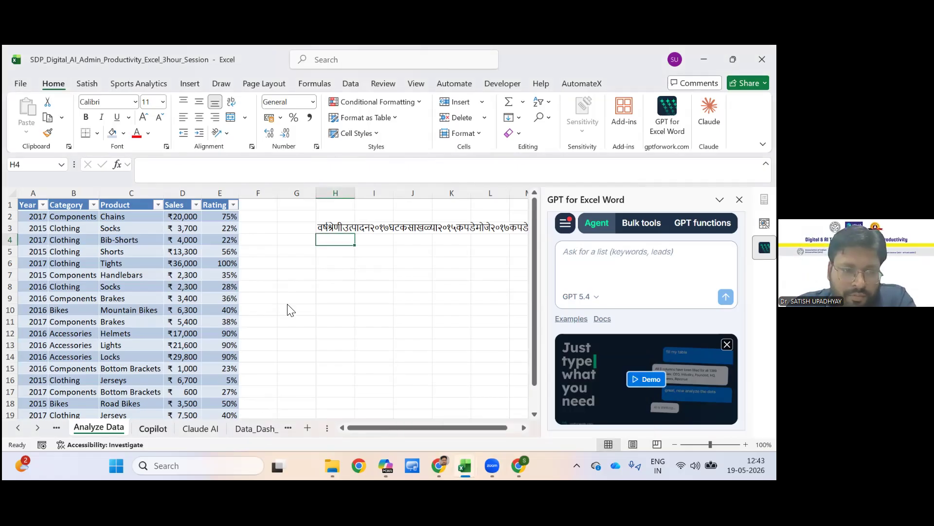
{"action": "key", "text": "ctrl+Page_Down"}
{"action": "key", "text": "ctrl+Page_Down"}
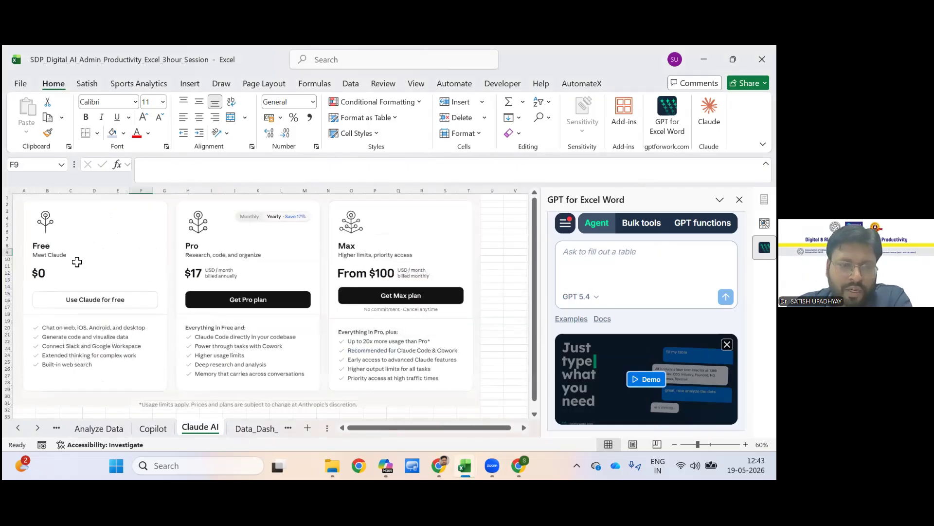
{"action": "key", "text": "ctrl+Page_Down"}
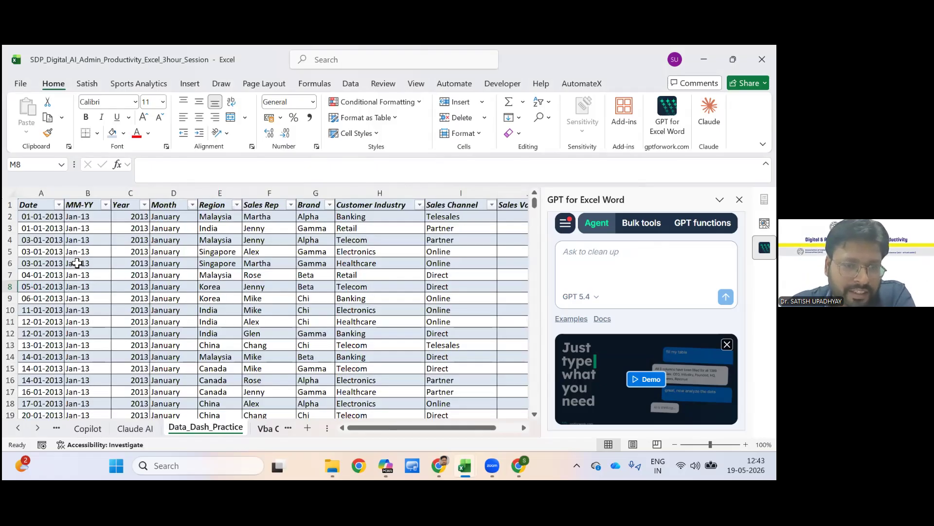
{"action": "key", "text": "ctrl+Page_Down"}
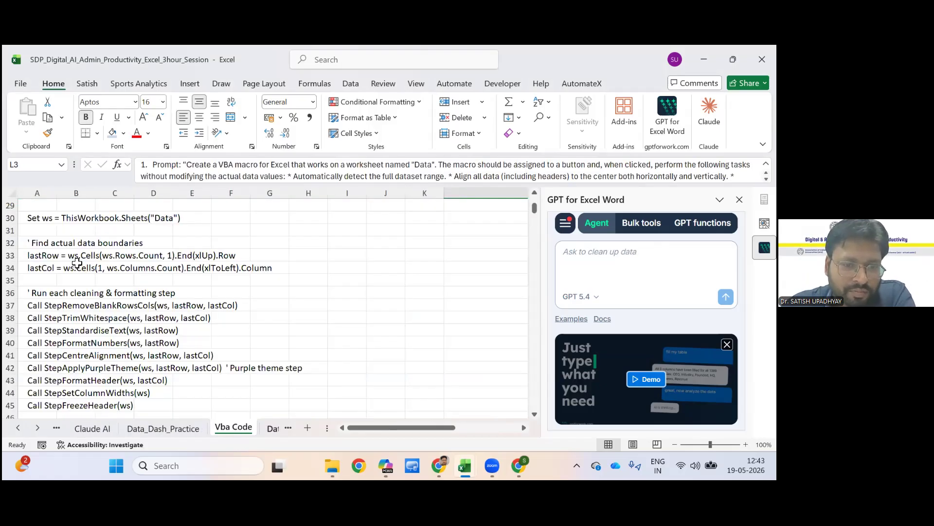
{"action": "key", "text": "ctrl+Page_Down"}
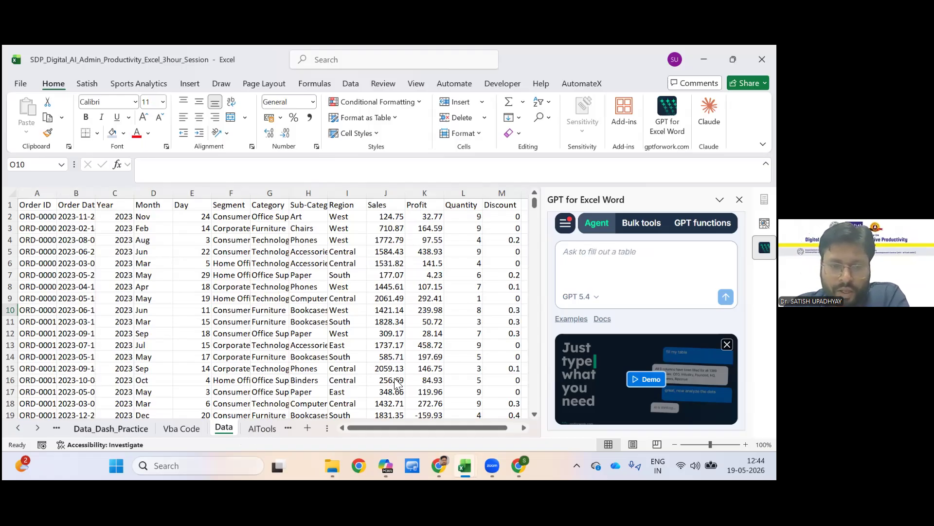
{"action": "left_click", "coordinate": [262, 428]}
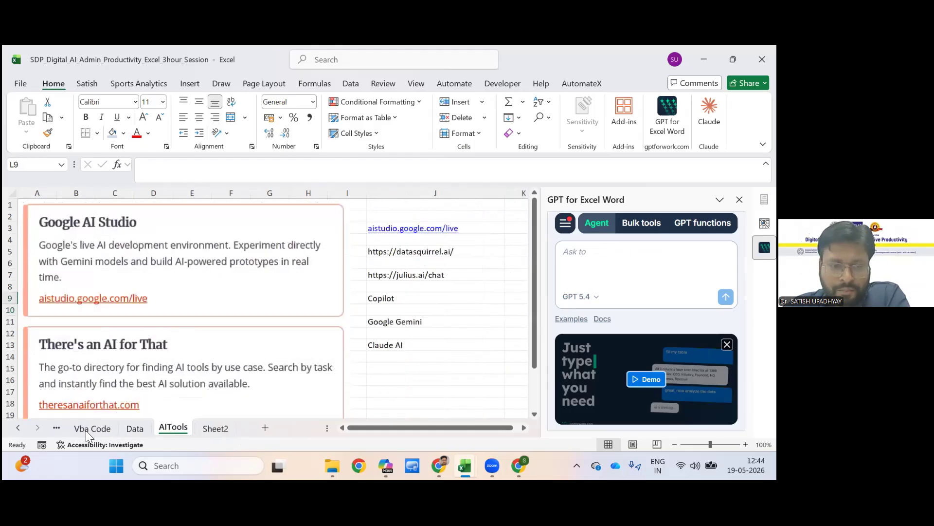
{"action": "left_click", "coordinate": [135, 428]}
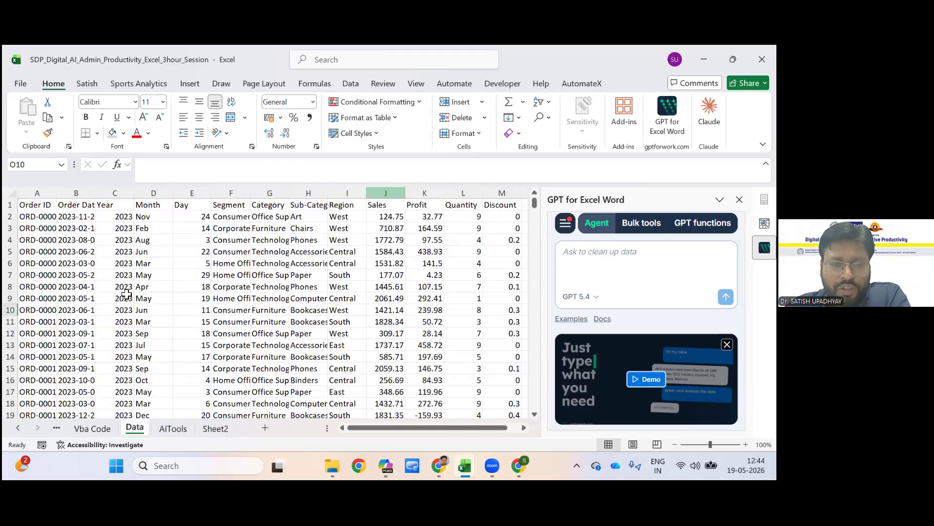
{"action": "key", "text": "ctrl+Page_Up"}
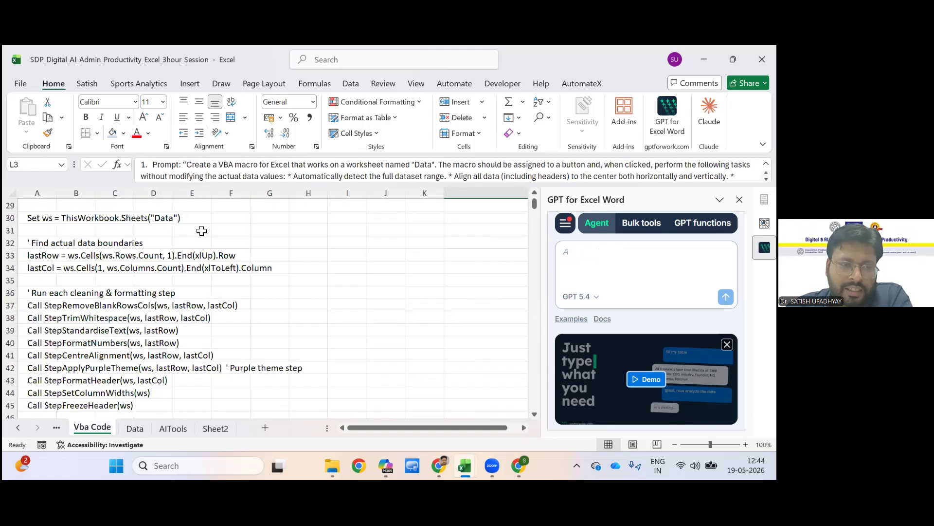
Review the three AI prompts in column L and the data cleaning macro's header comments on the Vba Code sheet.
{"action": "scroll", "coordinate": [201, 231], "scroll_direction": "up", "scroll_amount": 10}
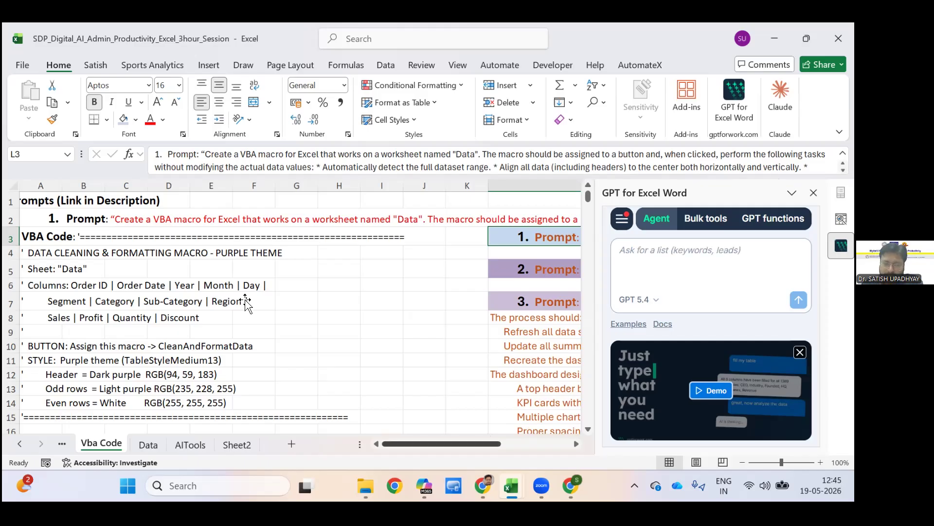
{"action": "scroll", "coordinate": [246, 302], "scroll_direction": "right", "scroll_amount": 5}
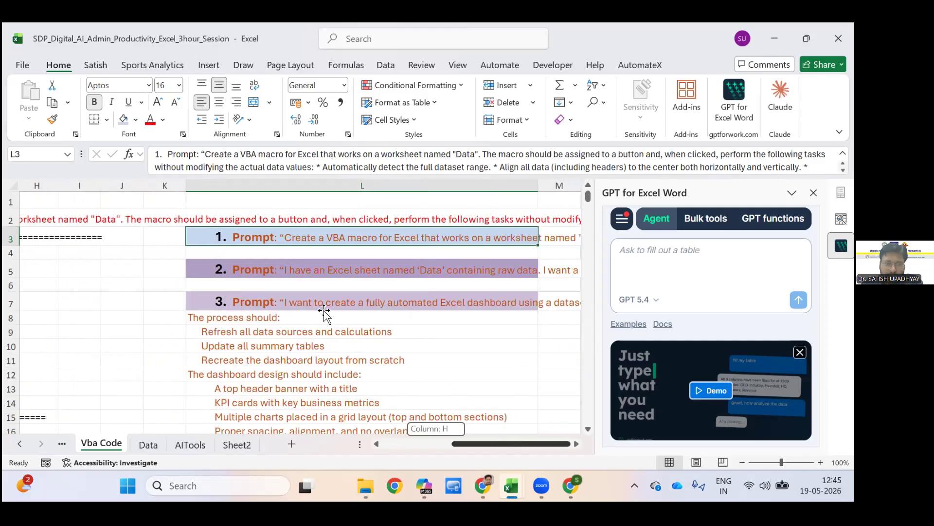
{"action": "key", "text": "Down"}
{"action": "key", "text": "Down"}
{"action": "key", "text": "Down"}
{"action": "key", "text": "Down"}
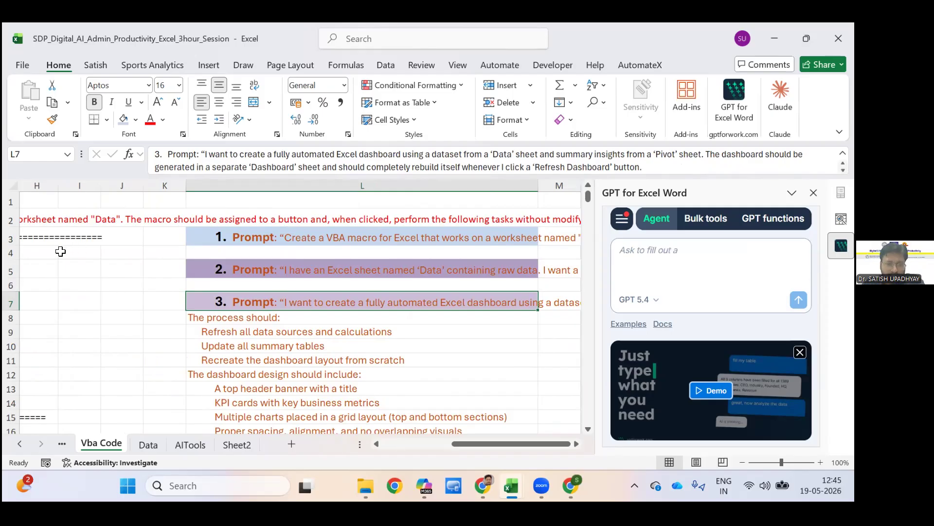
{"action": "scroll", "coordinate": [61, 251], "scroll_direction": "left", "scroll_amount": 5}
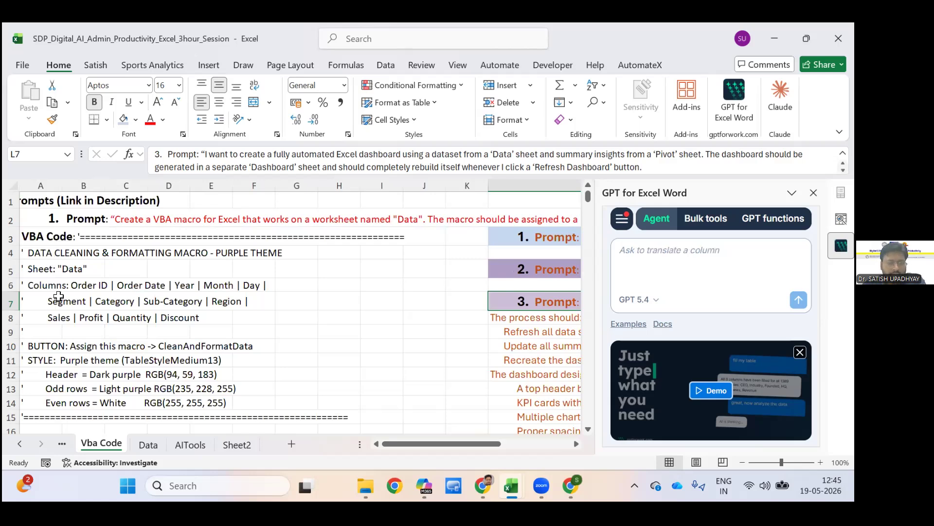
{"action": "left_click", "coordinate": [47, 253]}
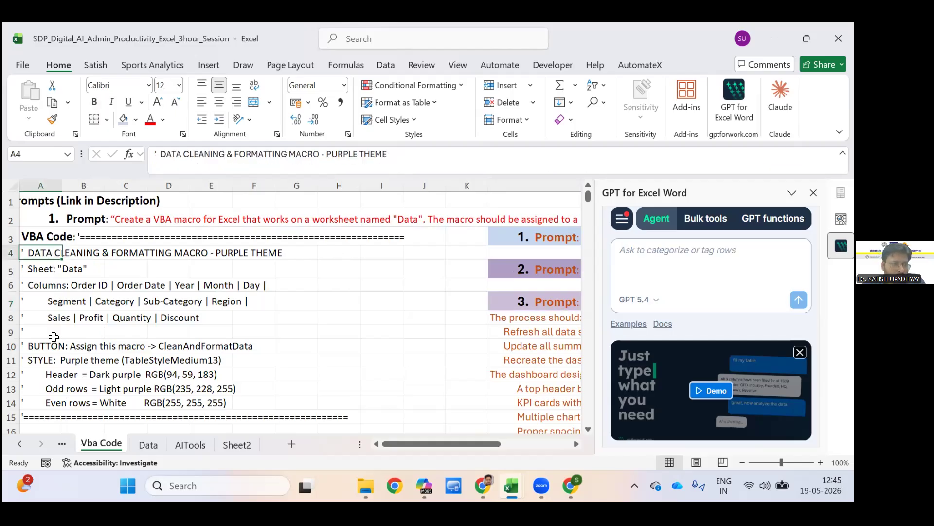
{"action": "left_click", "coordinate": [339, 268]}
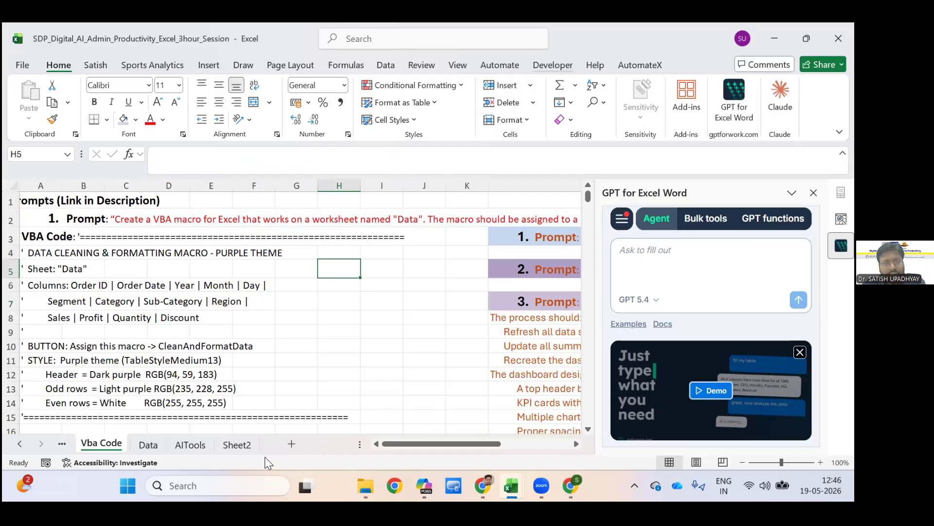
Open the 0_Data (3) workbook from the ATLAS FDP folder.
{"action": "key", "text": "alt+l"}
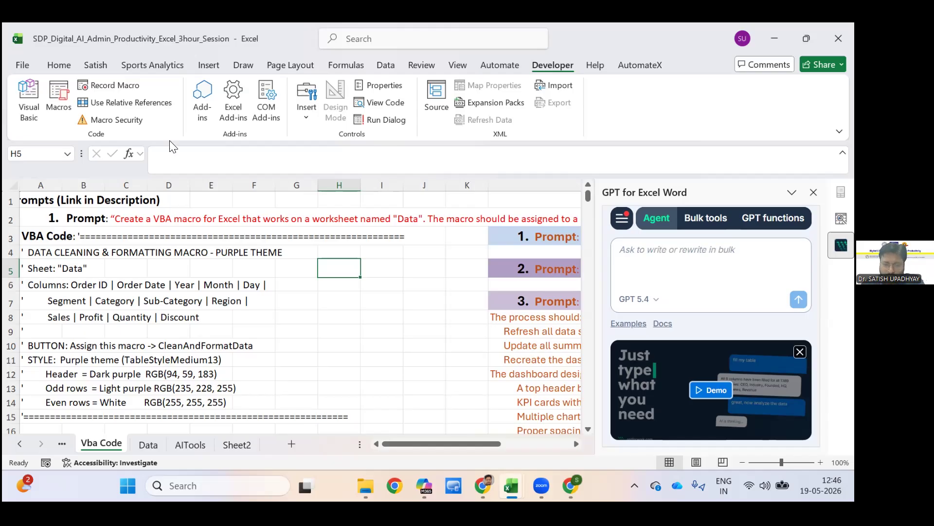
{"action": "key", "text": "alt+Tab"}
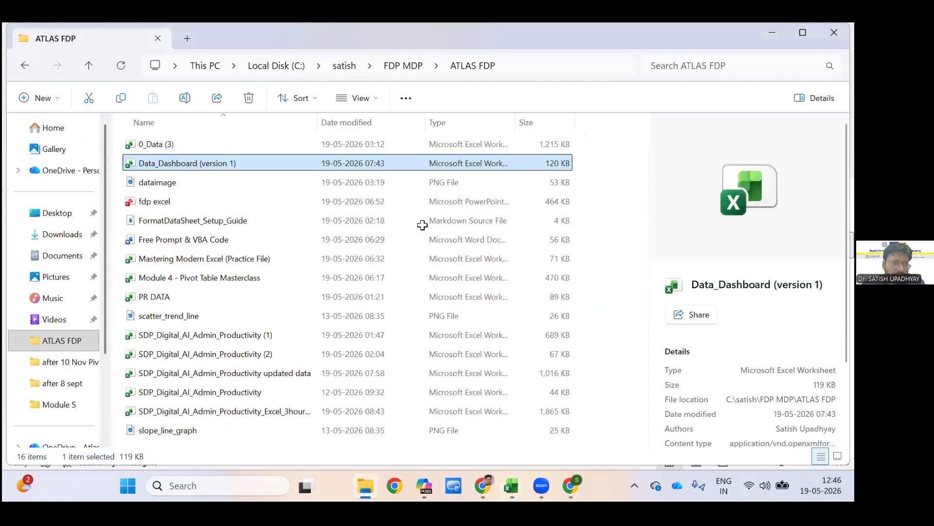
{"action": "key", "text": "Up"}
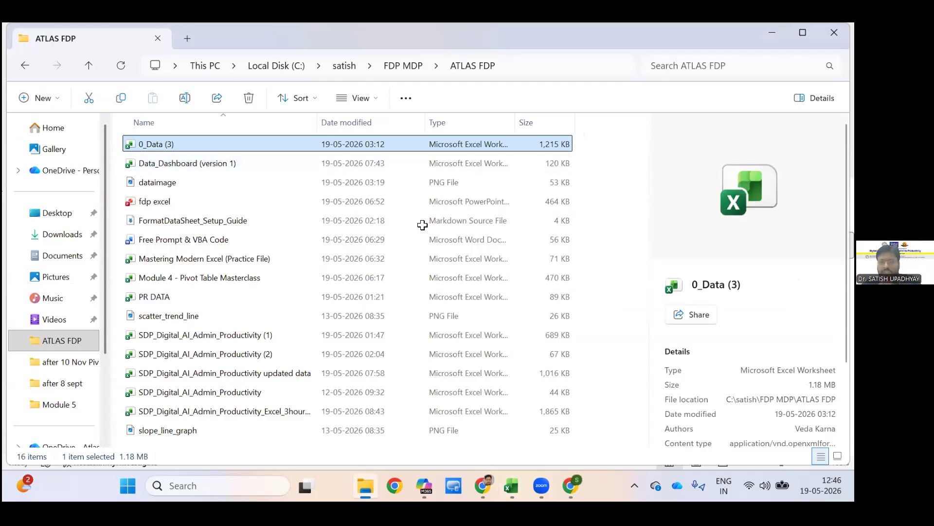
{"action": "key", "text": "alt+Tab"}
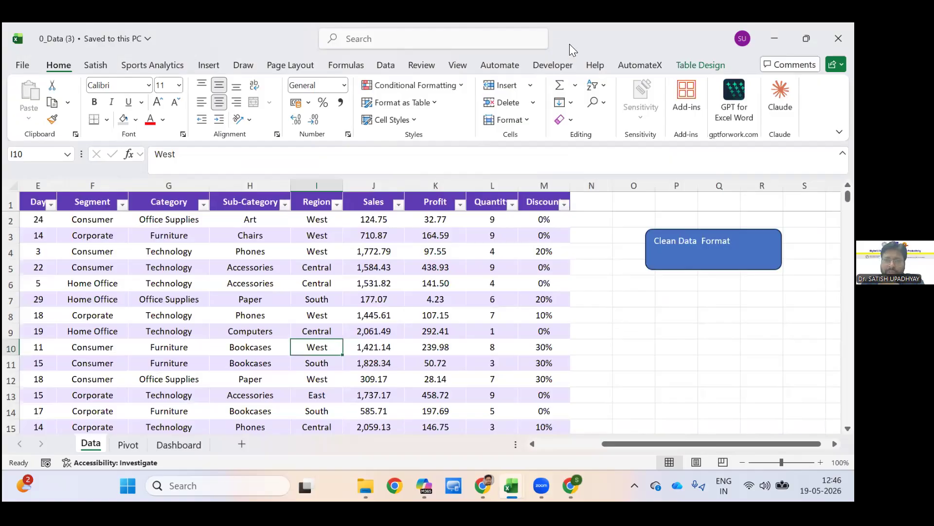
Open the Visual Basic editor for 0_Data (3), insert a new module and place the cursor in its empty code window.
{"action": "left_click", "coordinate": [555, 65]}
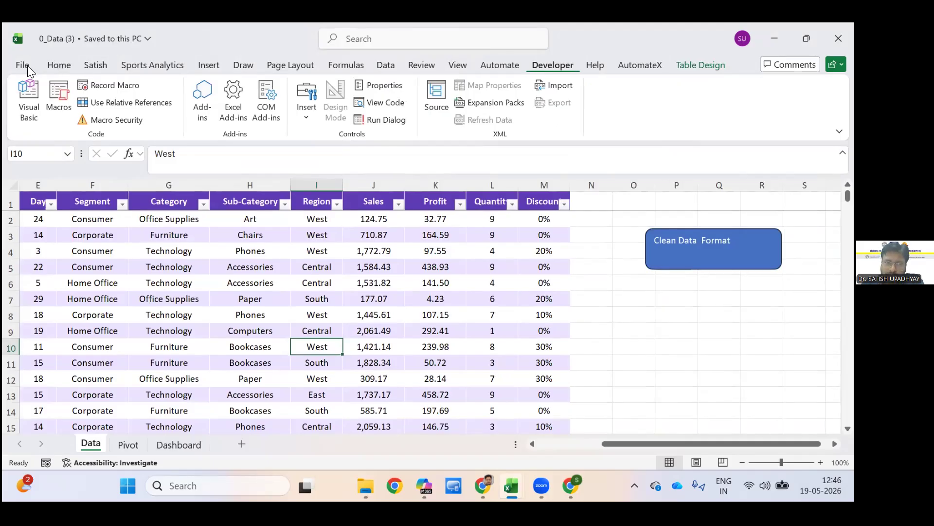
{"action": "key", "text": "alt+F11"}
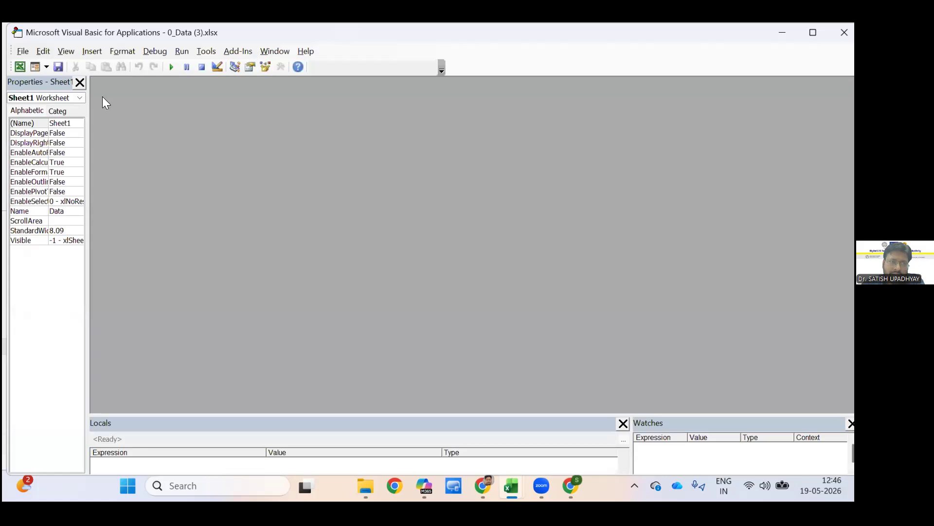
{"action": "key", "text": "alt+i"}
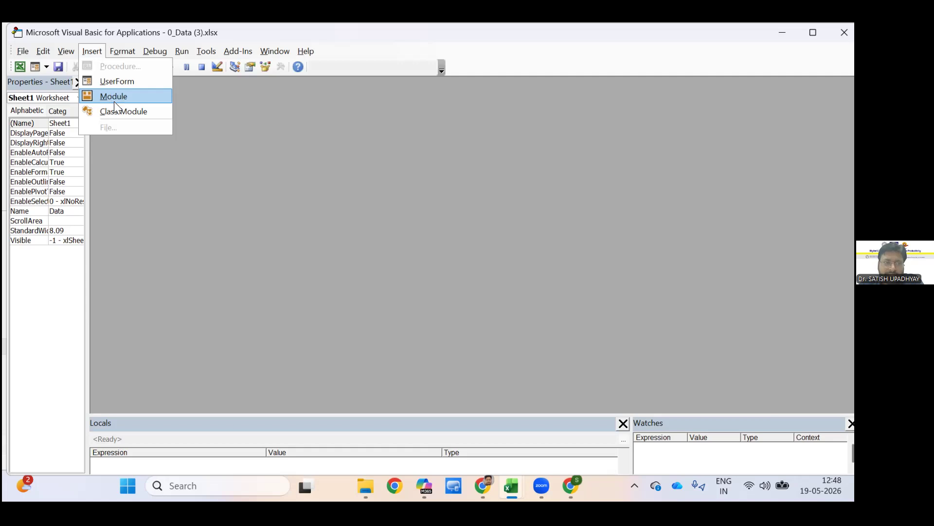
{"action": "key", "text": "Up"}
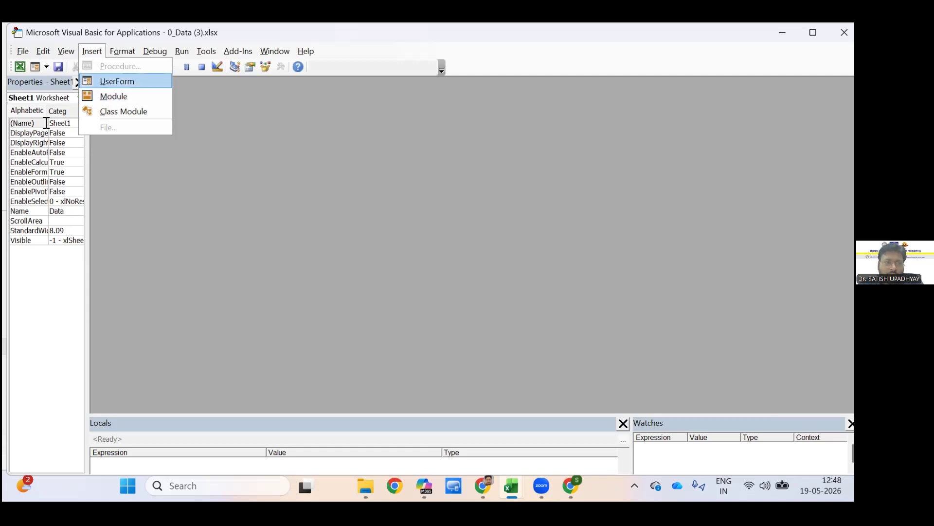
{"action": "key", "text": "Down"}
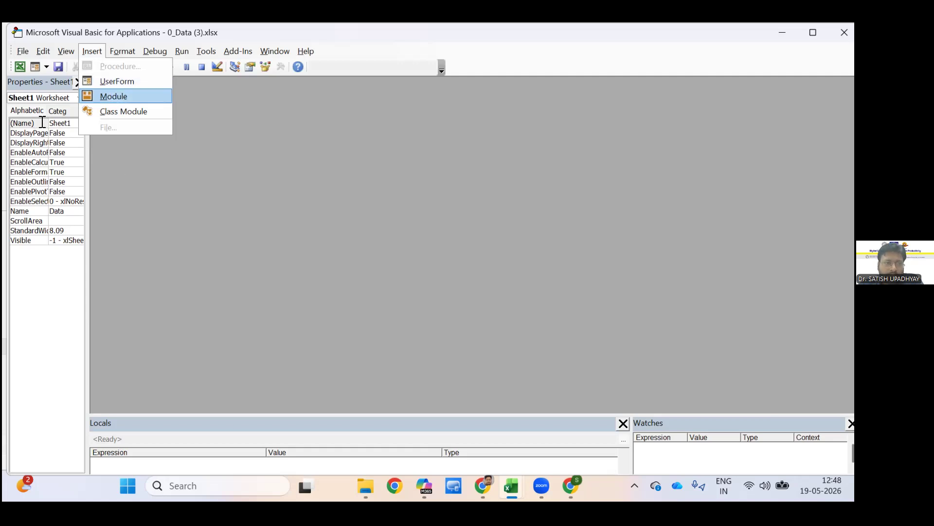
{"action": "key", "text": "Return"}
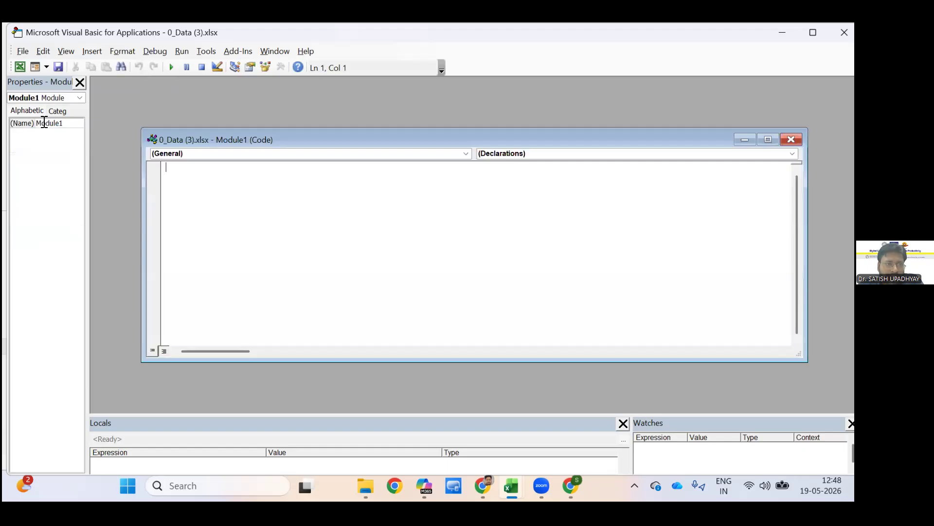
{"action": "left_click", "coordinate": [45, 122]}
{"action": "left_click", "coordinate": [44, 123]}
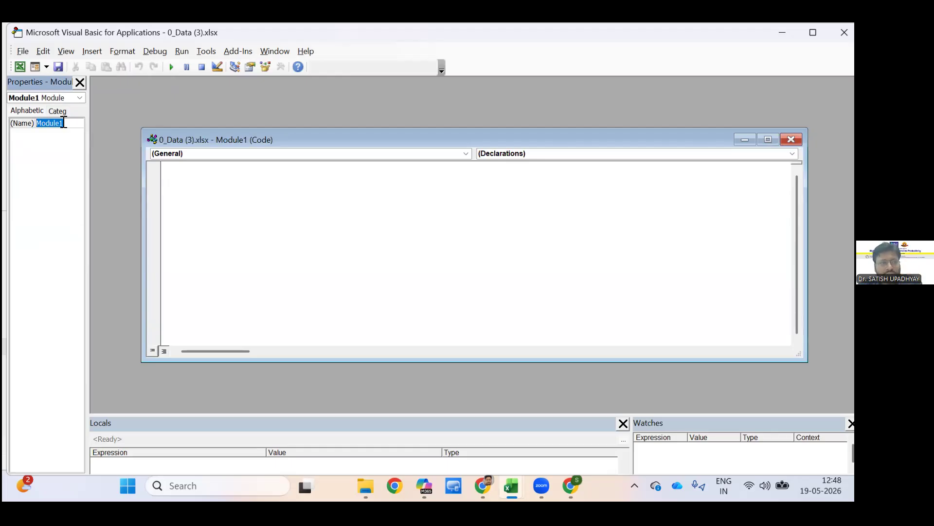
{"action": "left_click", "coordinate": [181, 171]}
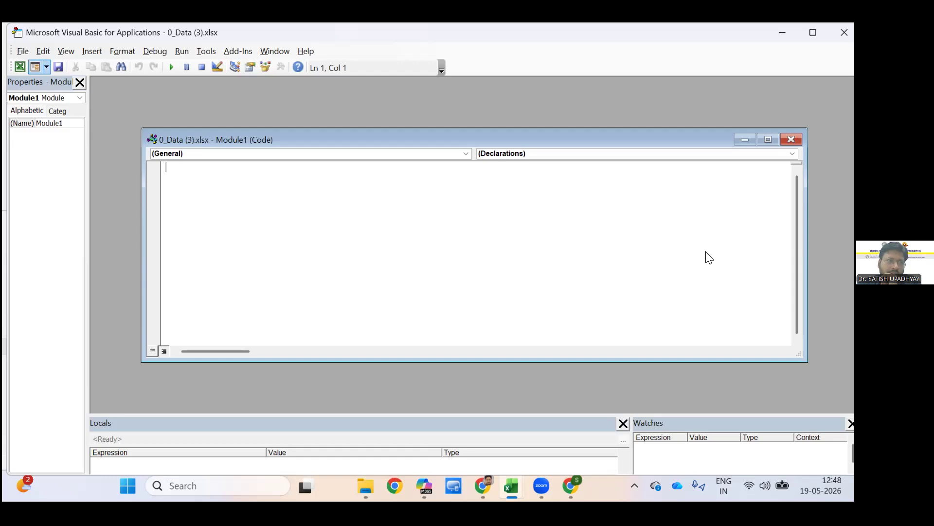
Return to the Data sheet, select the Clean Data Format shape, and look through its context options and the available shapes.
{"action": "left_click", "coordinate": [20, 67]}
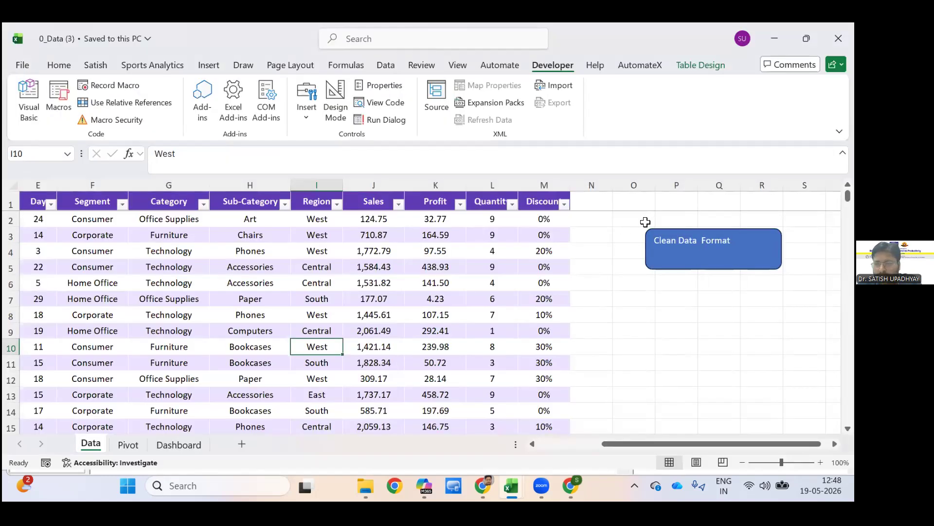
{"action": "left_click", "coordinate": [646, 228]}
{"action": "right_click", "coordinate": [559, 105]}
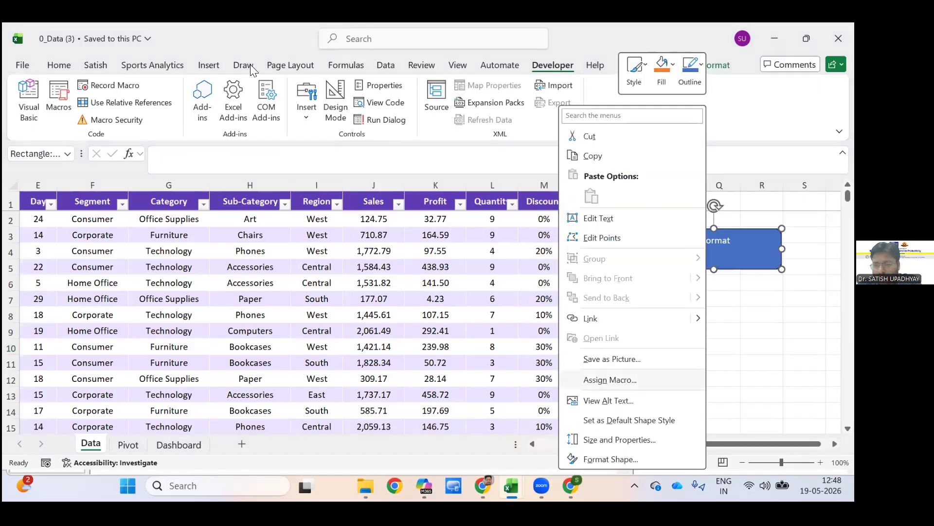
{"action": "key", "text": "Escape"}
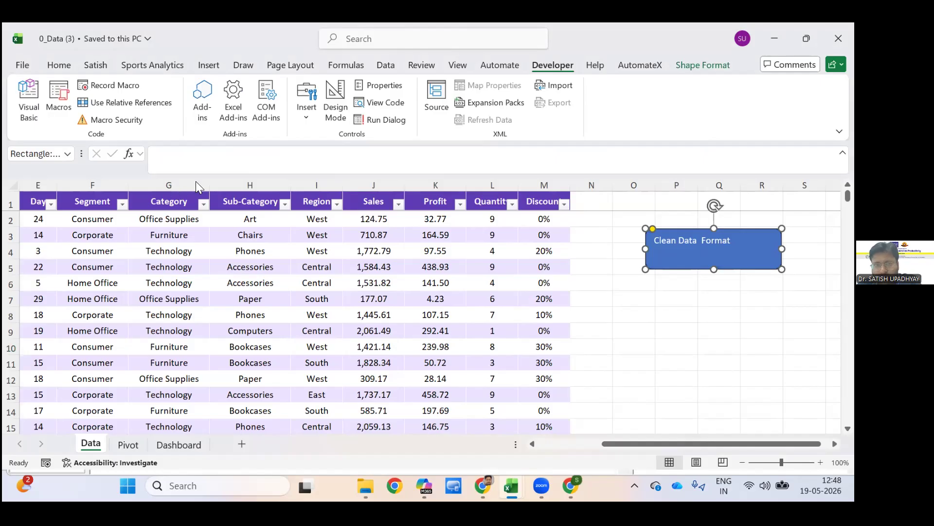
{"action": "left_click", "coordinate": [208, 65]}
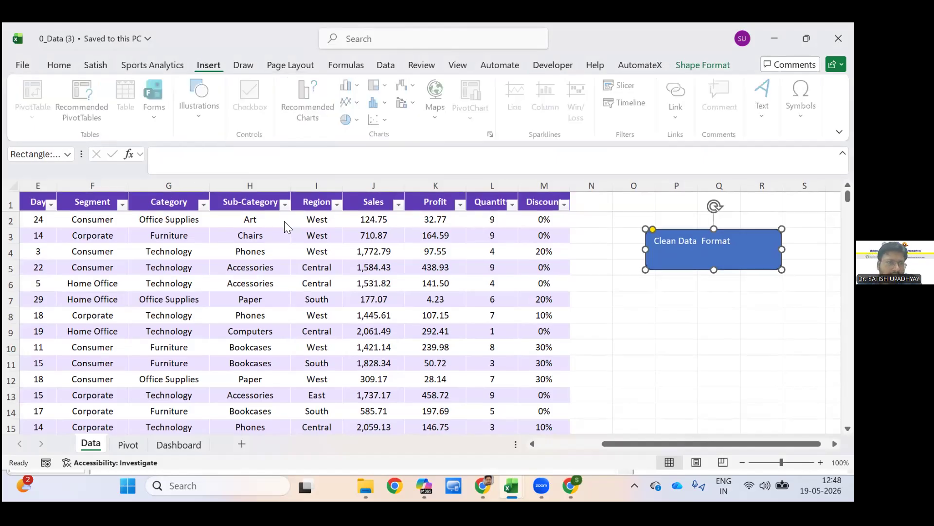
{"action": "left_click", "coordinate": [201, 108]}
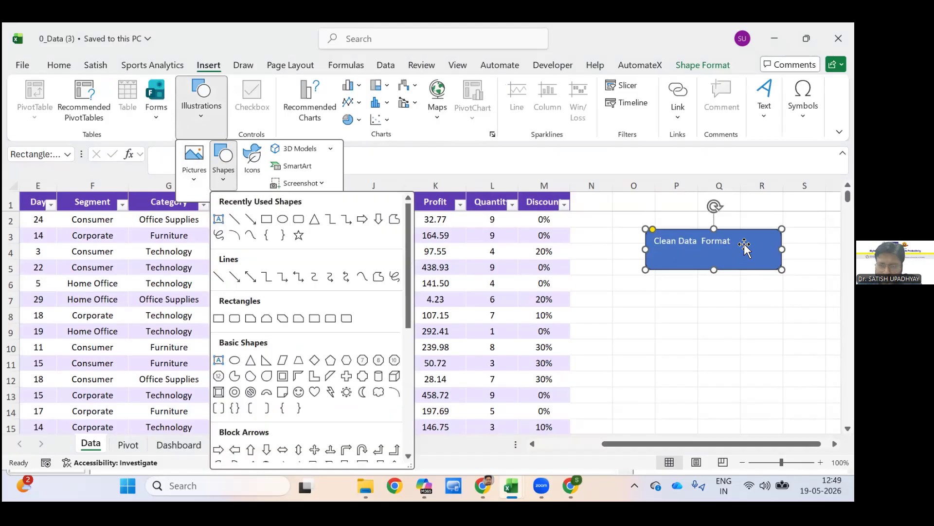
{"action": "left_click", "coordinate": [652, 388]}
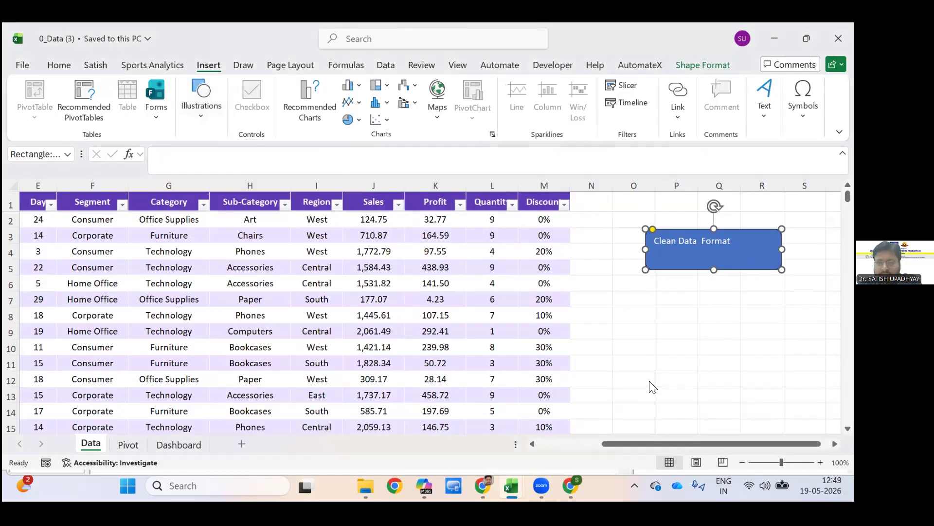
View the Assign Macro dialog for the Clean Data Format shape without assigning anything, and move the shape slightly upward.
{"action": "right_click", "coordinate": [727, 256]}
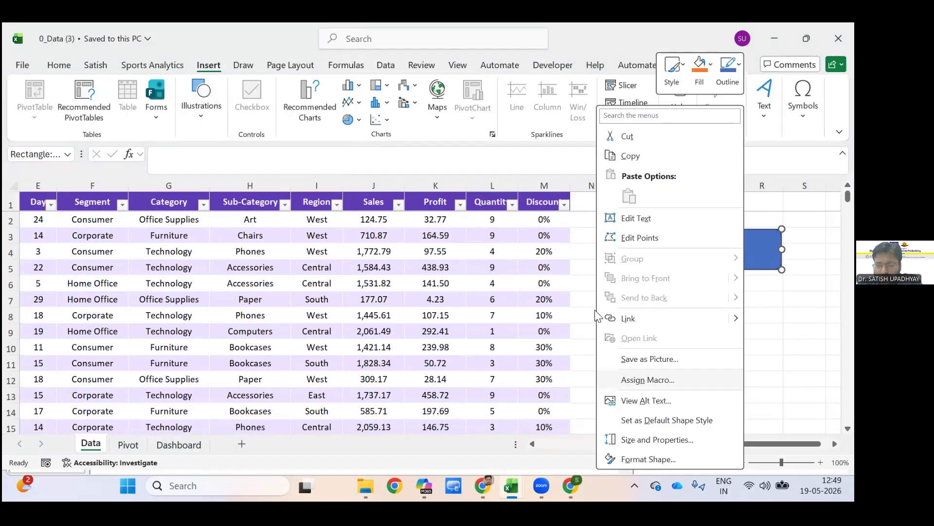
{"action": "left_click", "coordinate": [648, 380]}
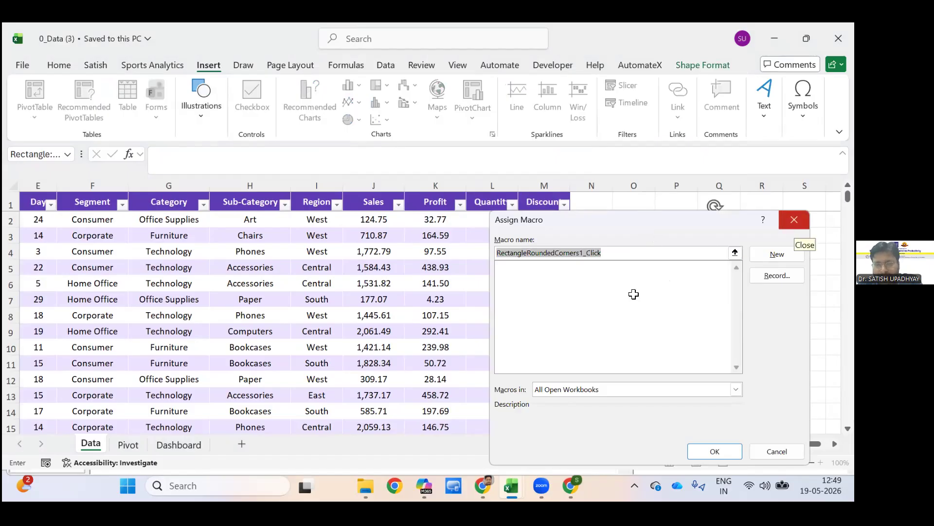
{"action": "key", "text": "Escape"}
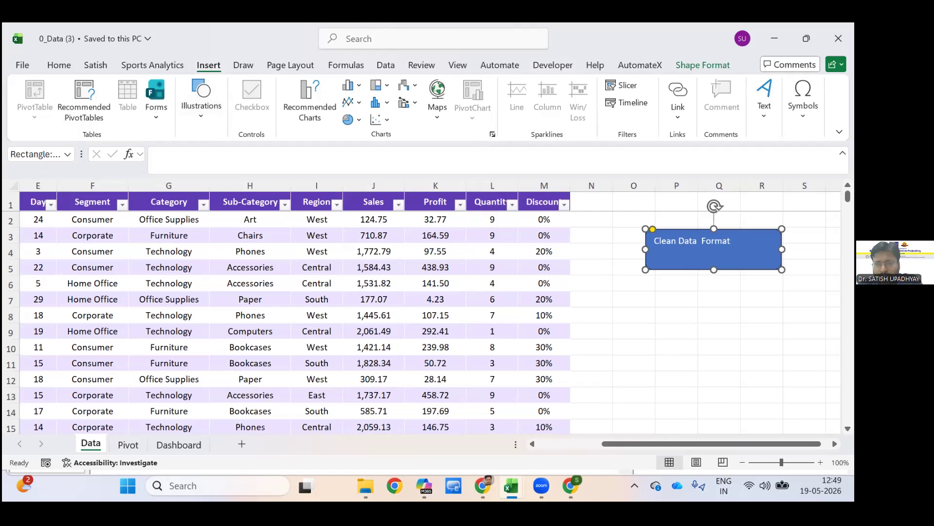
{"action": "left_click_drag", "start_coordinate": [714, 249], "coordinate": [709, 226]}
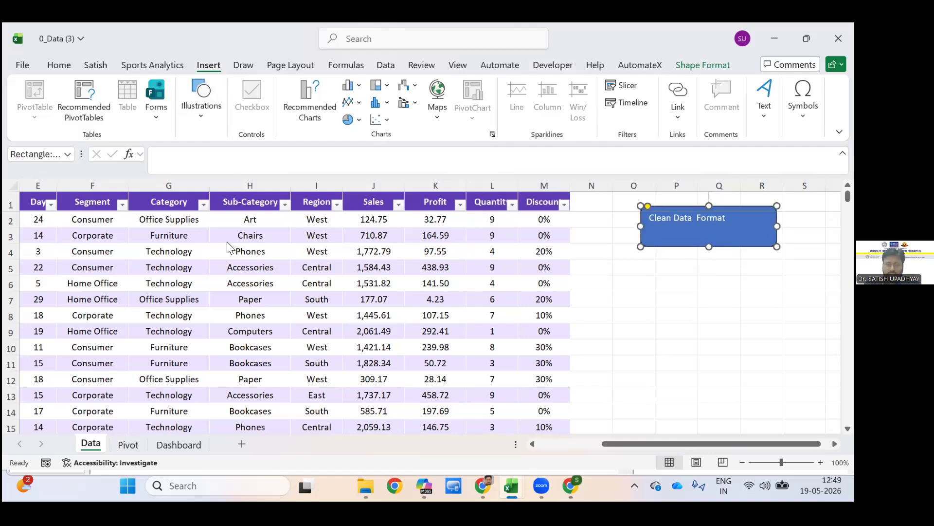
Open the Free Prompt & VBA Code document from the ATLAS FDP folder in Word.
{"action": "key", "text": "super+8"}
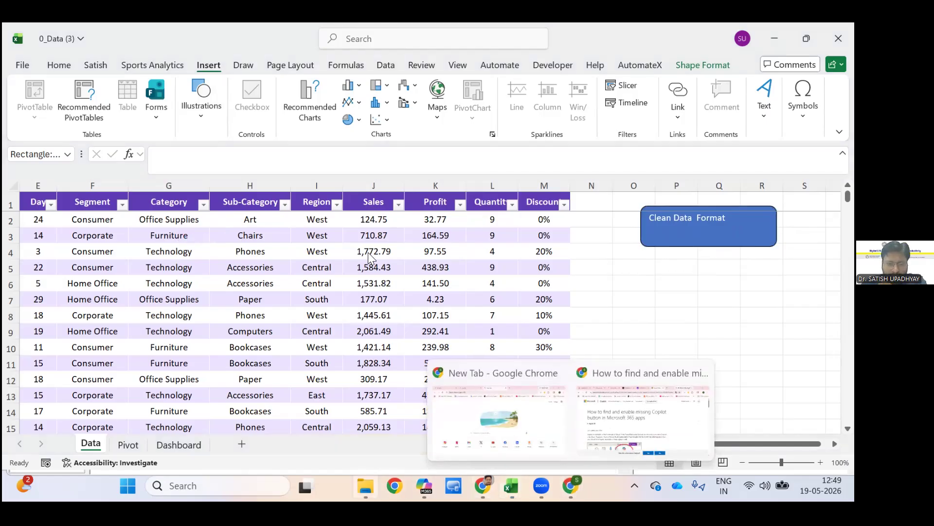
{"action": "key", "text": "alt+Tab"}
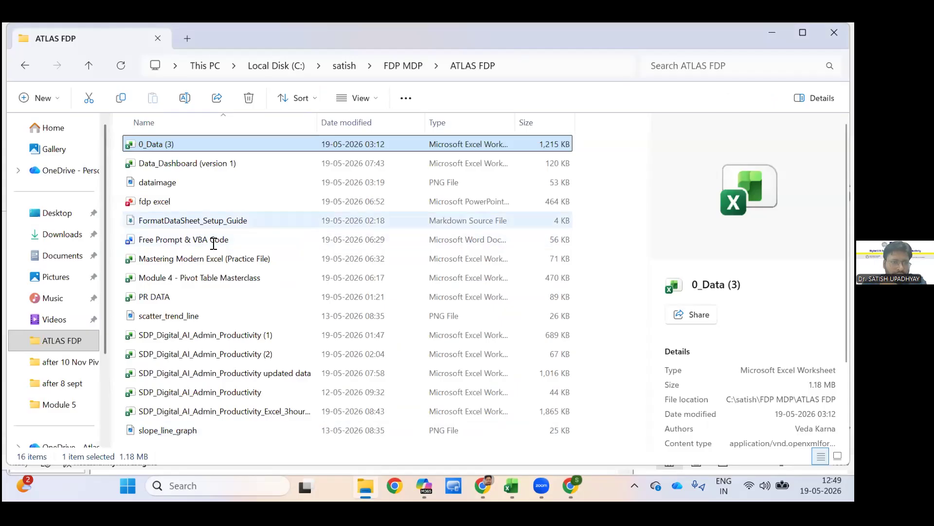
{"action": "left_click", "coordinate": [128, 242]}
{"action": "key", "text": "Return"}
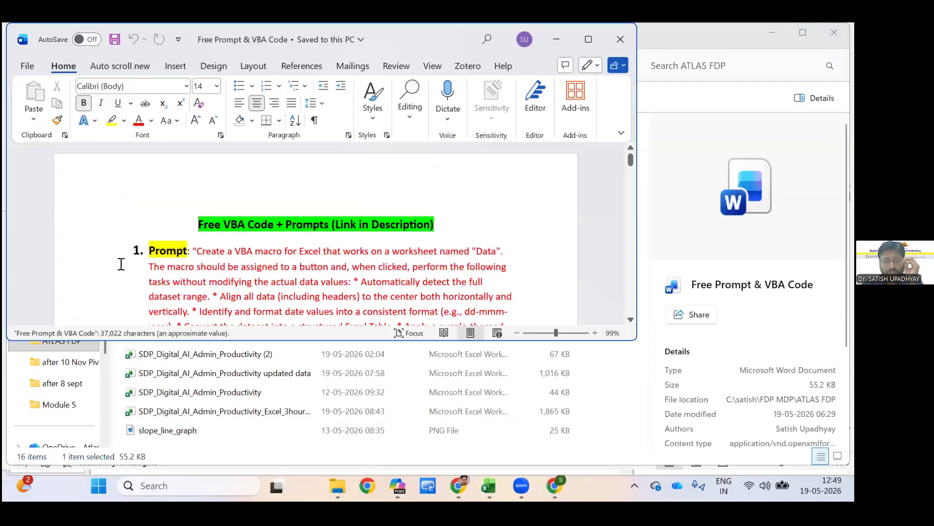
Select the data cleaning and formatting macro code under the first prompt, down to the End Sub line just before prompt 2.
{"action": "scroll", "coordinate": [194, 340], "scroll_direction": "down", "scroll_amount": 4}
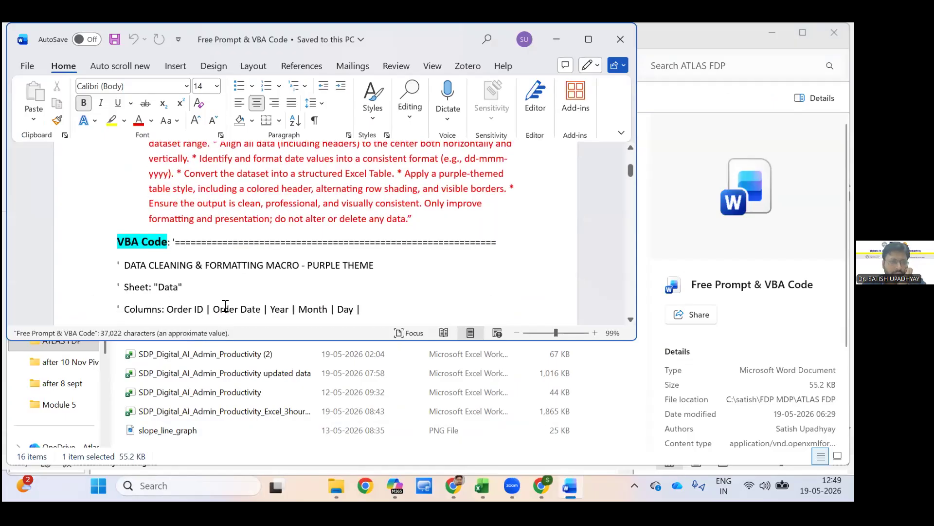
{"action": "mouse_move", "coordinate": [193, 354]}
{"action": "left_mouse_down"}
{"action": "mouse_move", "coordinate": [195, 260]}
{"action": "mouse_move", "coordinate": [180, 365]}
{"action": "mouse_move", "coordinate": [177, 330]}
{"action": "mouse_move", "coordinate": [175, 358]}
{"action": "mouse_move", "coordinate": [204, 344]}
{"action": "mouse_move", "coordinate": [209, 302]}
{"action": "mouse_move", "coordinate": [204, 340]}
{"action": "mouse_move", "coordinate": [215, 338]}
{"action": "mouse_move", "coordinate": [211, 290]}
{"action": "mouse_move", "coordinate": [209, 354]}
{"action": "left_mouse_up"}
{"action": "left_click_drag", "start_coordinate": [209, 306], "coordinate": [186, 225]}
{"action": "key", "text": "shift+Down"}
{"action": "key", "text": "shift+Down"}
{"action": "key", "text": "shift+Down"}
{"action": "key", "text": "shift+Down"}
{"action": "key", "text": "shift+Down"}
{"action": "key", "text": "shift+Down"}
{"action": "key", "text": "shift+Down"}
{"action": "key", "text": "shift+Down"}
{"action": "key", "text": "shift+Down"}
{"action": "key", "text": "shift+Down"}
{"action": "key", "text": "shift+Down"}
{"action": "key", "text": "shift+Down"}
{"action": "key", "text": "shift+Down"}
{"action": "key", "text": "shift+Down"}
{"action": "key", "text": "shift+Down"}
{"action": "key", "text": "shift+Down"}
{"action": "key", "text": "shift+Down"}
{"action": "key", "text": "shift+Down"}
{"action": "key", "text": "shift+Down"}
{"action": "key", "text": "shift+Down"}
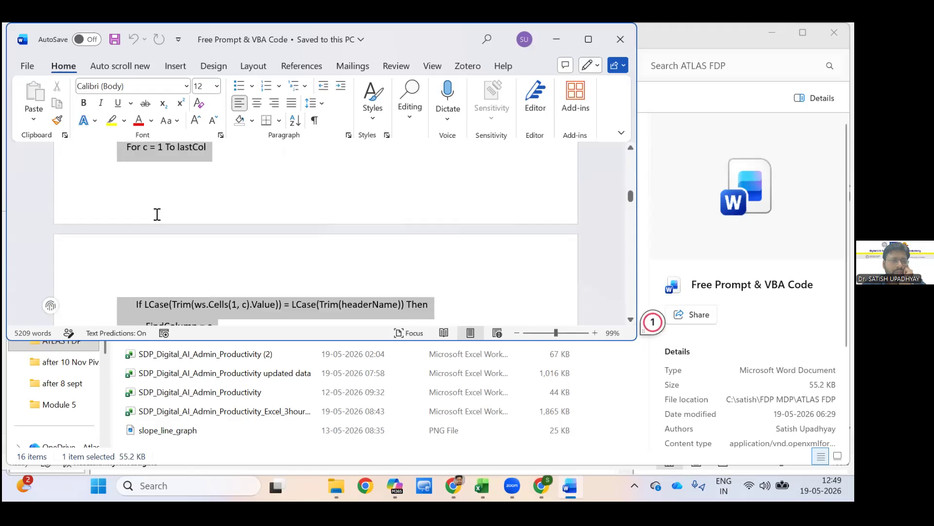
{"action": "key", "text": "shift+Down"}
{"action": "key", "text": "shift+Down"}
{"action": "key", "text": "shift+Down"}
{"action": "key", "text": "shift+Down"}
{"action": "key", "text": "shift+Down"}
{"action": "key", "text": "shift+Down"}
{"action": "key", "text": "shift+Down"}
{"action": "key", "text": "shift+Down"}
{"action": "key", "text": "shift+Down"}
{"action": "key", "text": "shift+Down"}
{"action": "key", "text": "shift+Down"}
{"action": "key", "text": "shift+Down"}
{"action": "key", "text": "shift+Down"}
{"action": "key", "text": "shift+Down"}
{"action": "key", "text": "shift+Down"}
{"action": "key", "text": "shift+Down"}
{"action": "key", "text": "shift+Down"}
{"action": "key", "text": "shift+Down"}
{"action": "key", "text": "shift+Down"}
{"action": "key", "text": "shift+Down"}
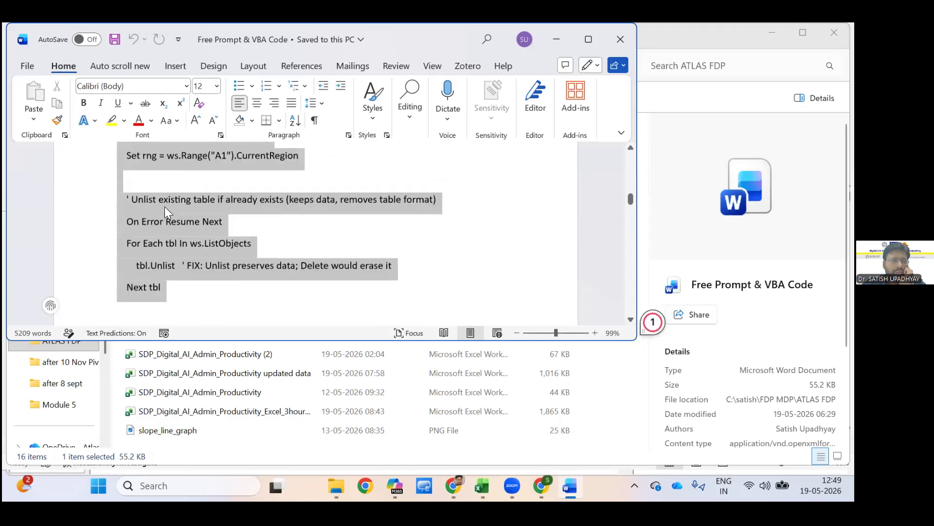
{"action": "key", "text": "shift+Down"}
{"action": "key", "text": "shift+Down"}
{"action": "key", "text": "shift+Down"}
{"action": "key", "text": "shift+Down"}
{"action": "key", "text": "shift+Down"}
{"action": "key", "text": "shift+Down"}
{"action": "key", "text": "shift+Down"}
{"action": "key", "text": "shift+Down"}
{"action": "key", "text": "shift+Down"}
{"action": "key", "text": "shift+Up"}
{"action": "key", "text": "shift+Up"}
{"action": "key", "text": "shift+Up"}
{"action": "key", "text": "shift+Up"}
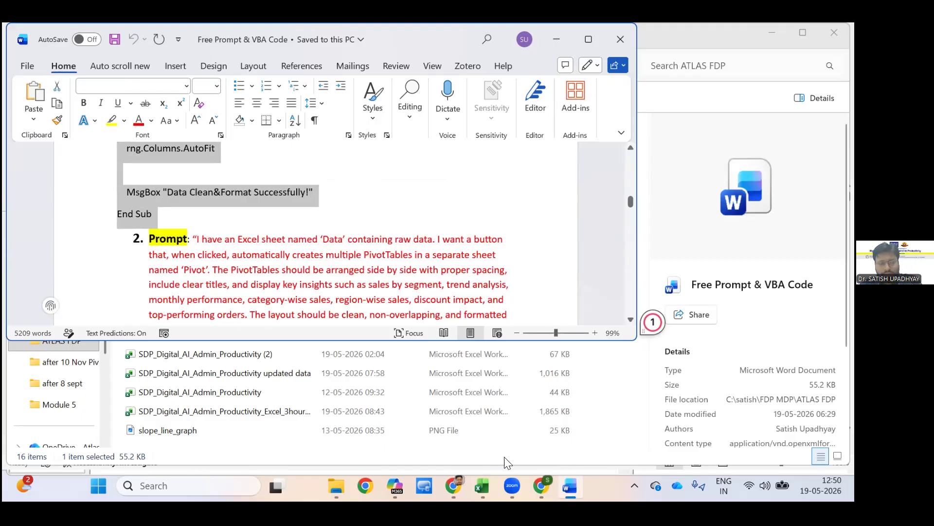
Switch to the 0_Data (3) workbook, open its Visual Basic editor, and paste the copied cleaning and formatting code into the empty Module1.
{"action": "left_click", "coordinate": [693, 251]}
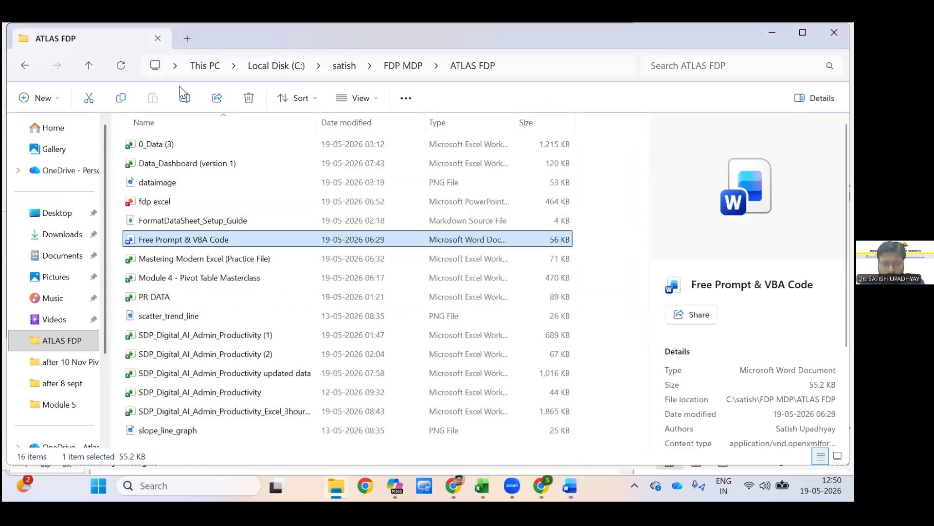
{"action": "left_click", "coordinate": [482, 486]}
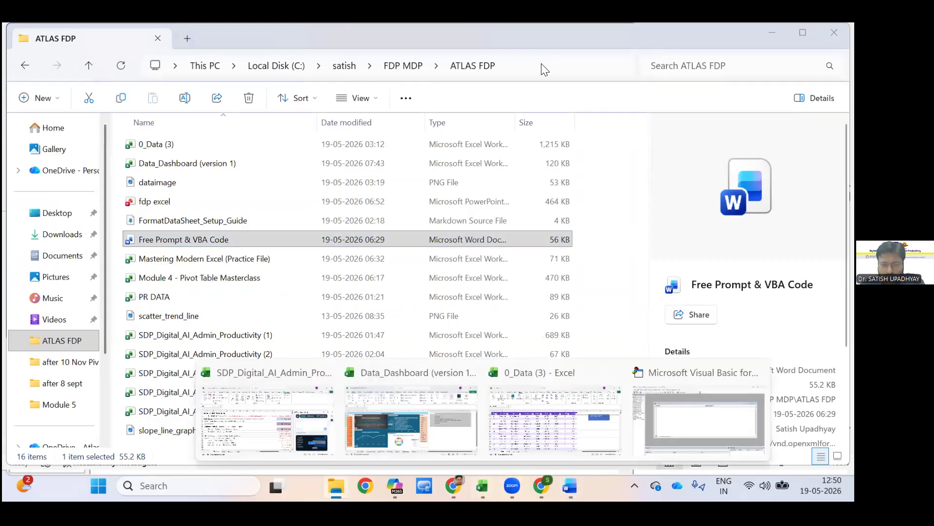
{"action": "left_click", "coordinate": [555, 419]}
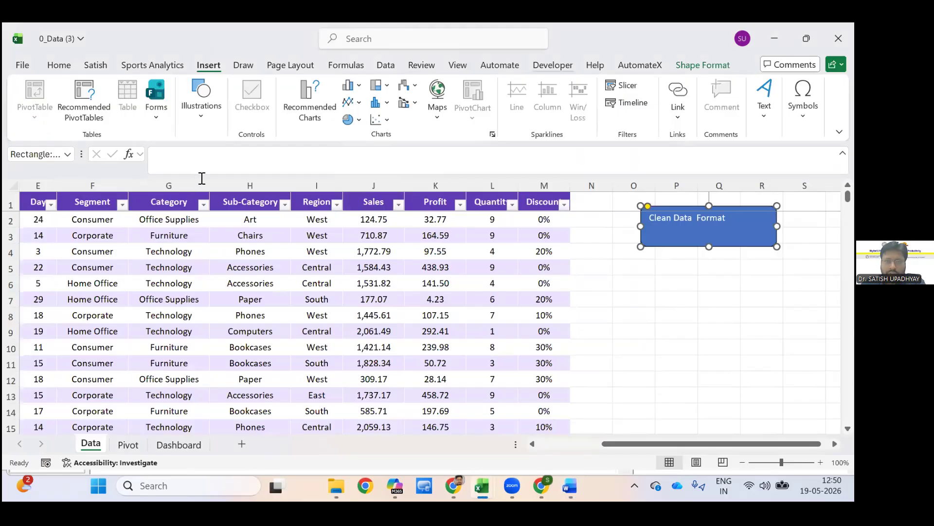
{"action": "left_click", "coordinate": [553, 66]}
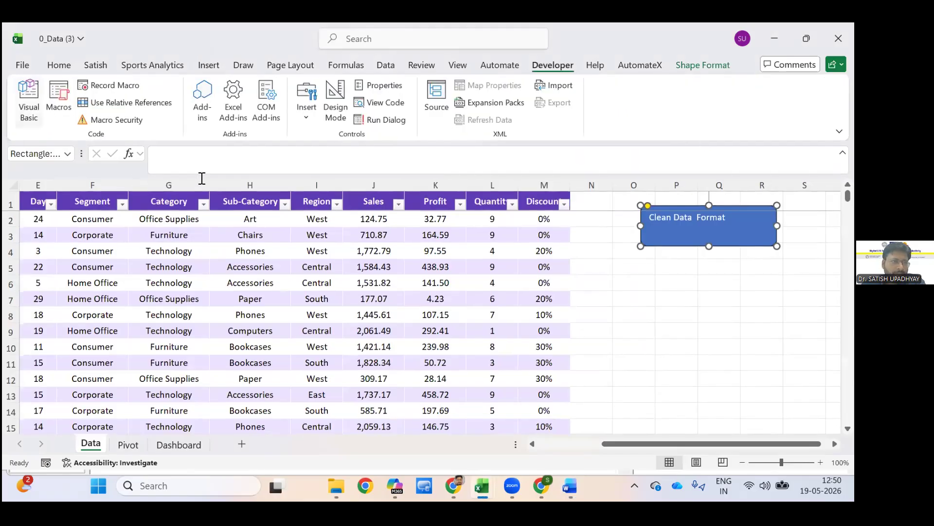
{"action": "left_click", "coordinate": [29, 103]}
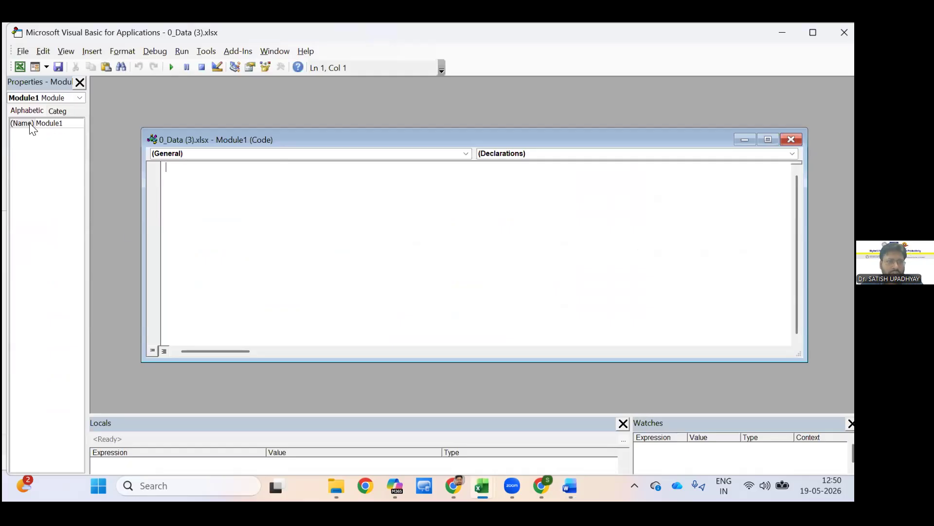
{"action": "key", "text": "ctrl+v"}
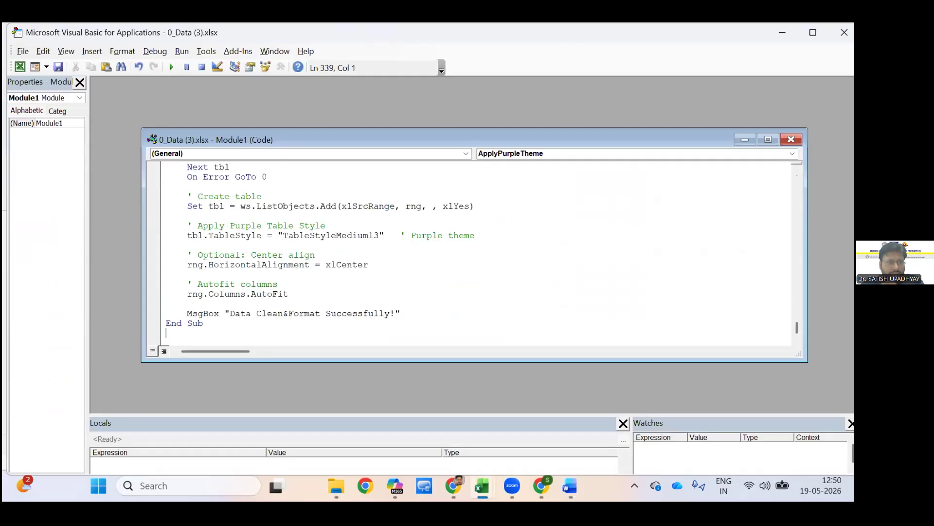
Rename the module as CleanDataFormat and return to the workbook's Data sheet.
{"action": "double_click", "coordinate": [50, 123]}
{"action": "type", "text": "Data"}
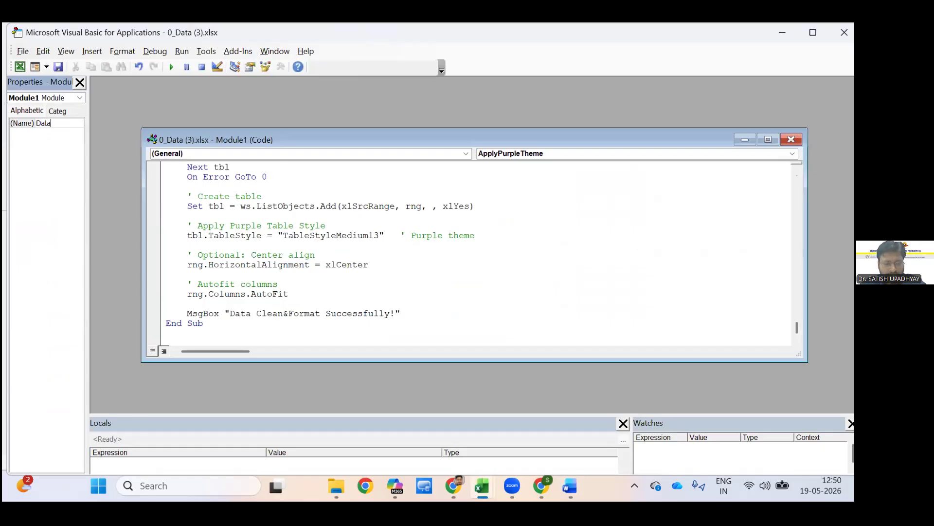
{"action": "key", "text": "BackSpace"}
{"action": "key", "text": "BackSpace"}
{"action": "key", "text": "BackSpace"}
{"action": "key", "text": "BackSpace"}
{"action": "key", "text": "BackSpace"}
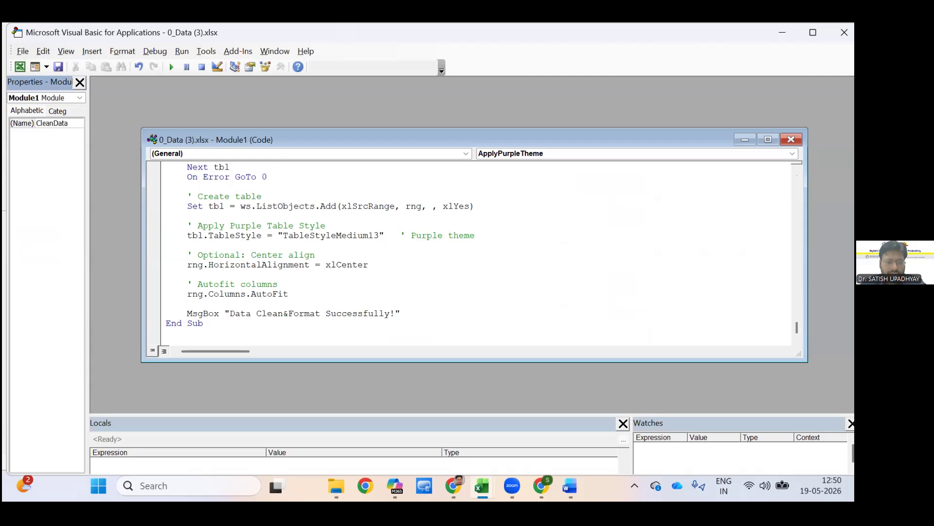
{"action": "type", "text": "rmat"}
{"action": "key", "text": "BackSpace"}
{"action": "key", "text": "BackSpace"}
{"action": "key", "text": "BackSpace"}
{"action": "key", "text": "BackSpace"}
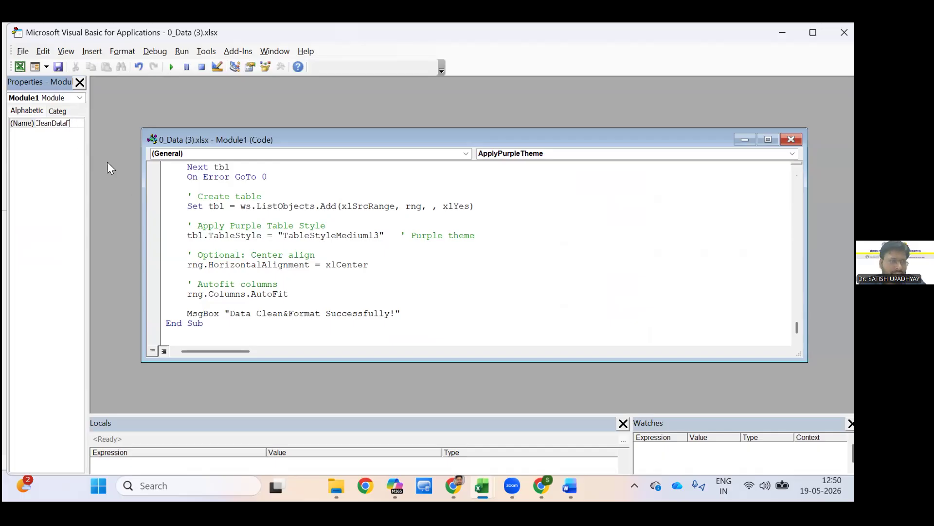
{"action": "type", "text": "ormat"}
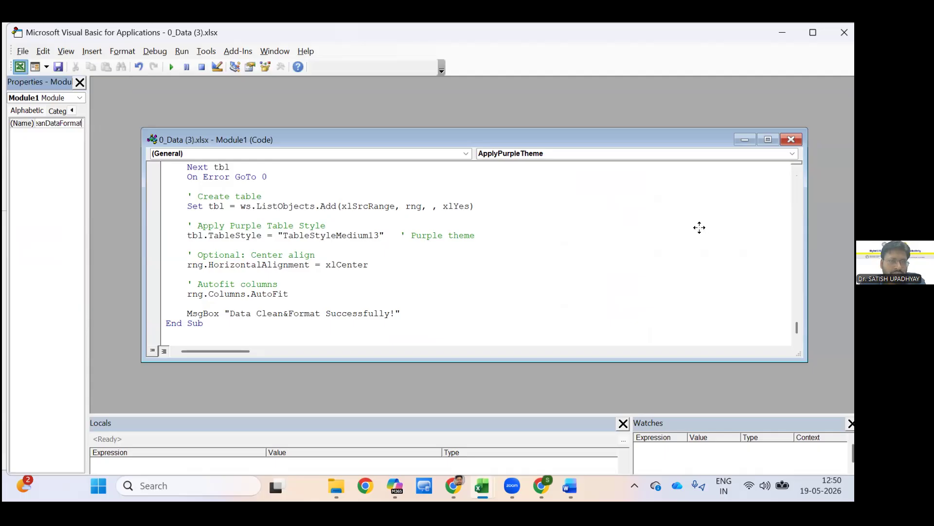
{"action": "key", "text": "alt+F11"}
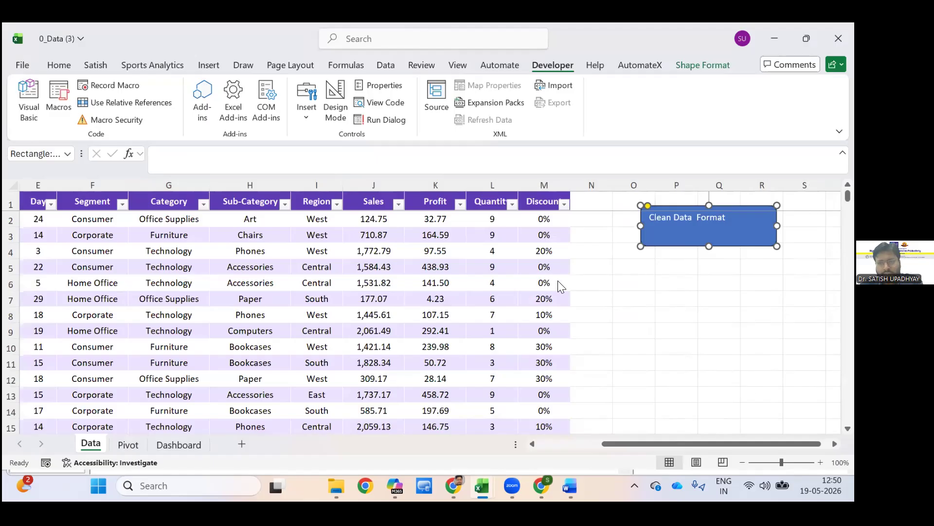
Assign the CleanAndFormatData macro to the Clean Data Format shape.
{"action": "key", "text": "shift+F10"}
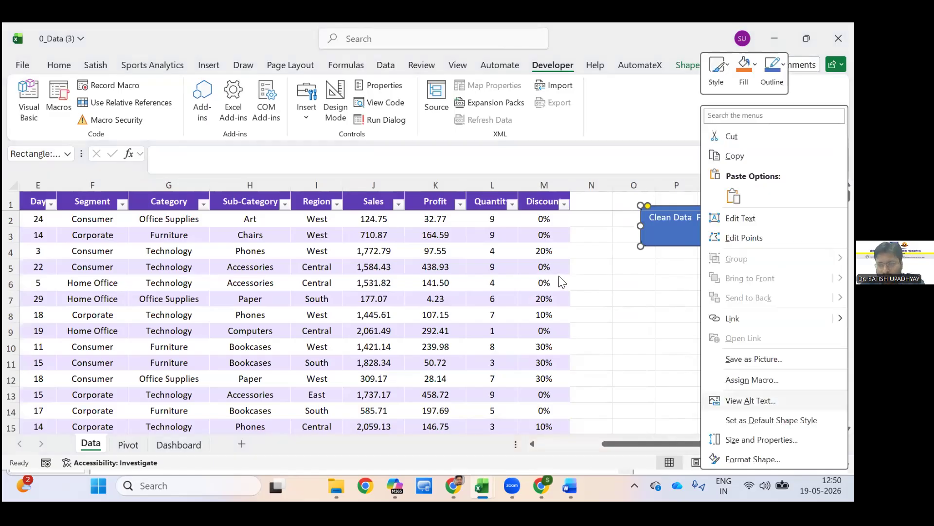
{"action": "key", "text": "Up"}
{"action": "key", "text": "Up"}
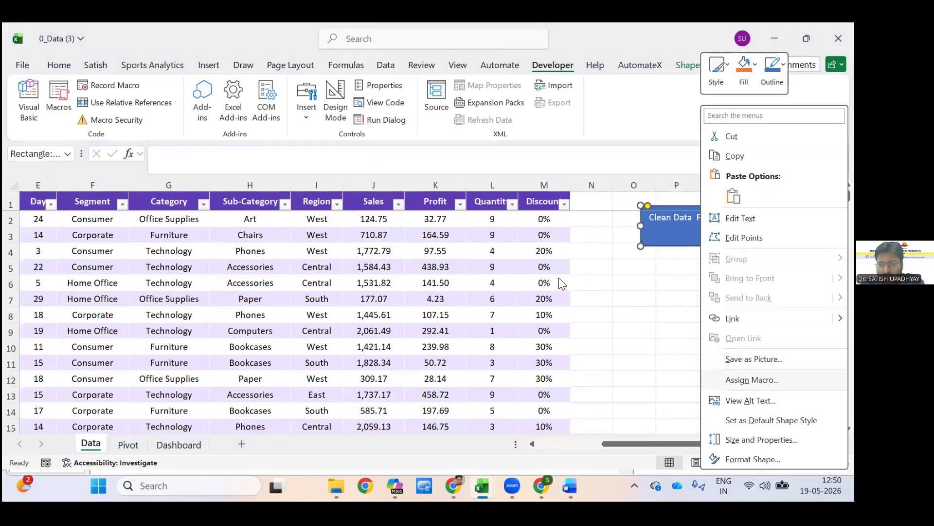
{"action": "key", "text": "Return"}
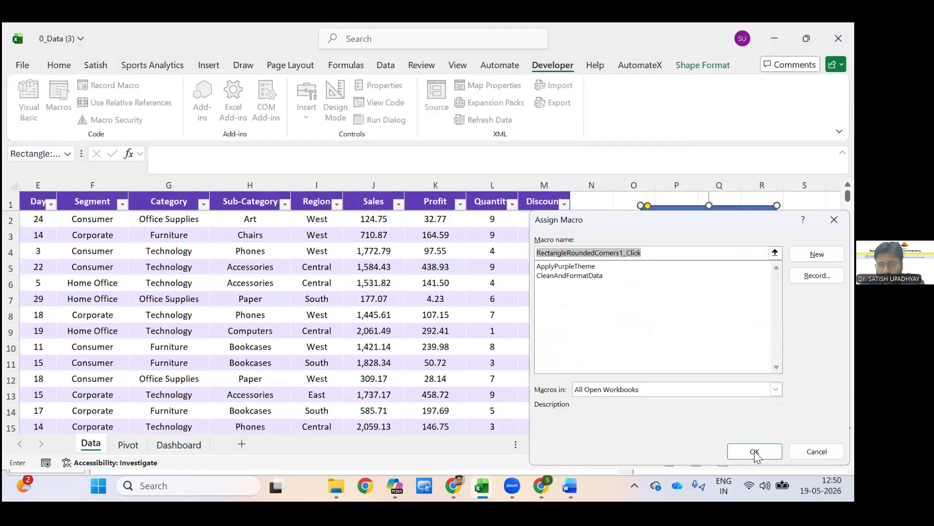
{"action": "left_click", "coordinate": [625, 275]}
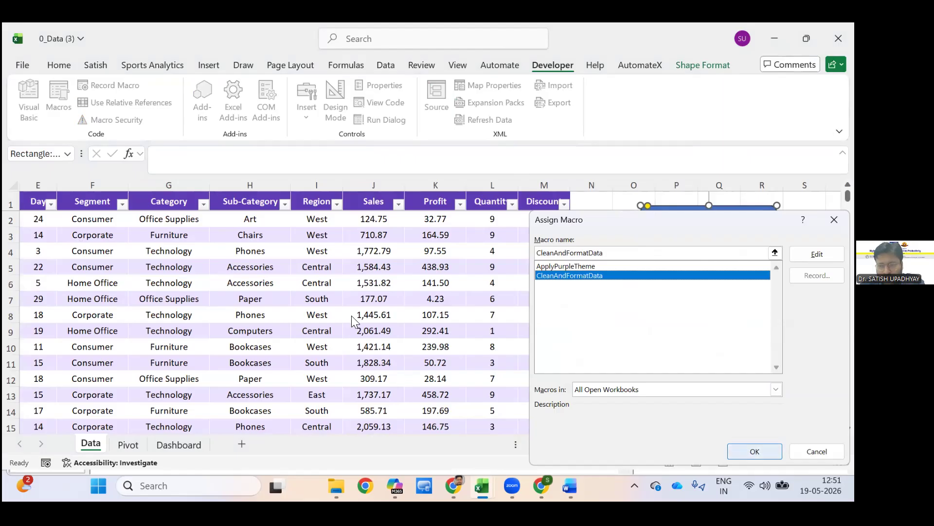
{"action": "key", "text": "Return"}
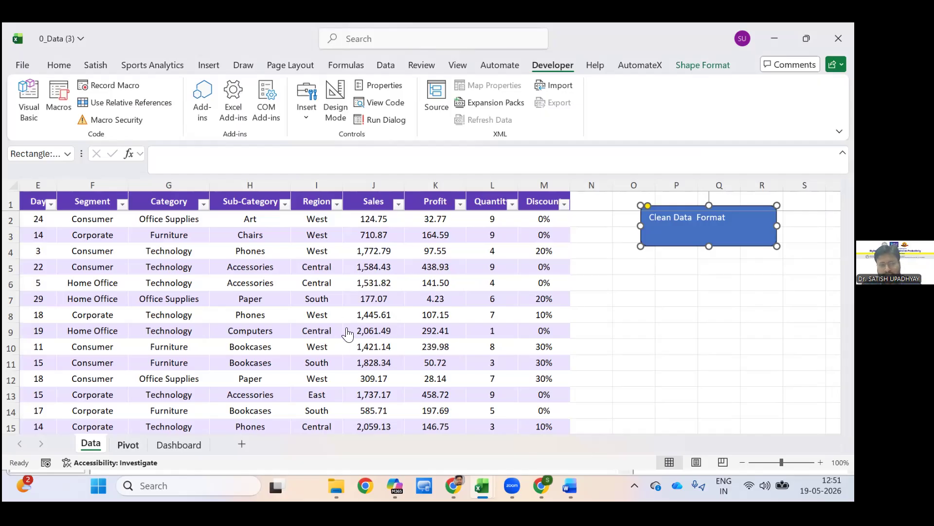
Go to the Pivot sheet and view the available shapes without inserting one.
{"action": "left_click", "coordinate": [368, 335]}
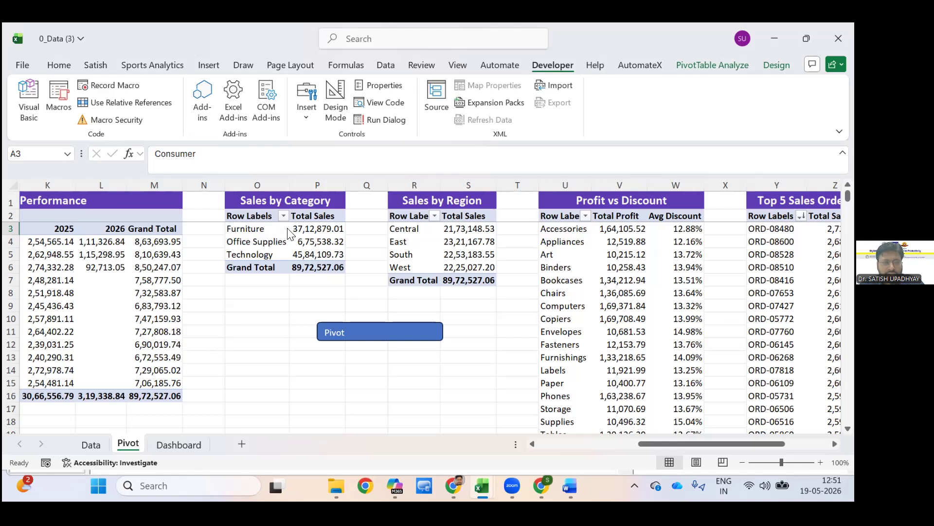
{"action": "left_click", "coordinate": [208, 65]}
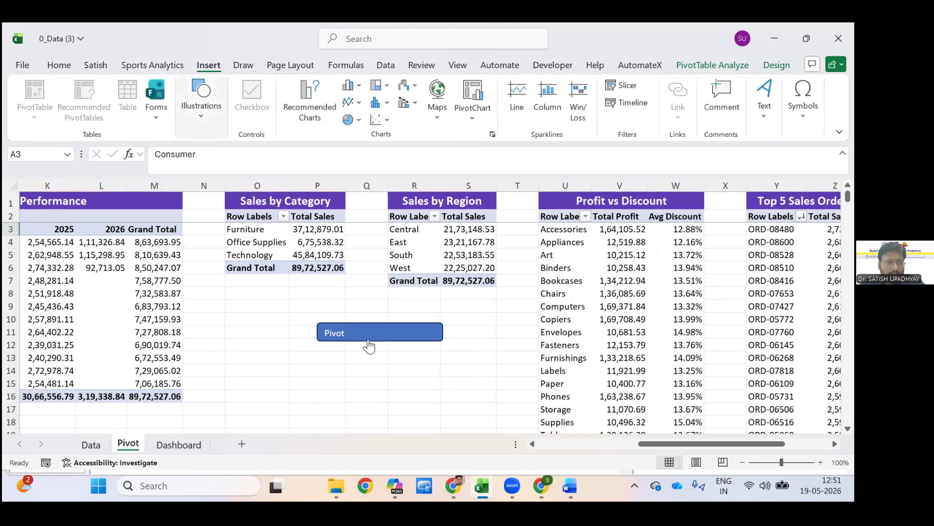
{"action": "left_click", "coordinate": [201, 100]}
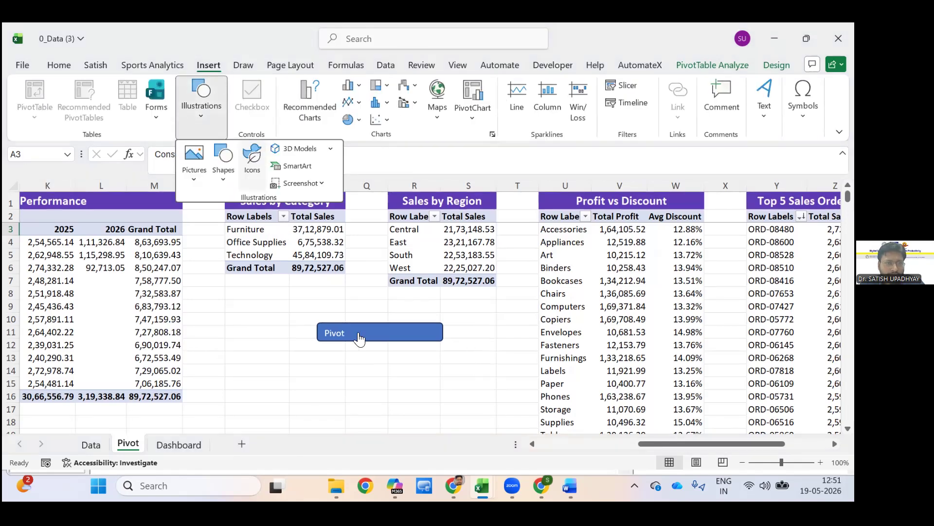
{"action": "left_click", "coordinate": [224, 160]}
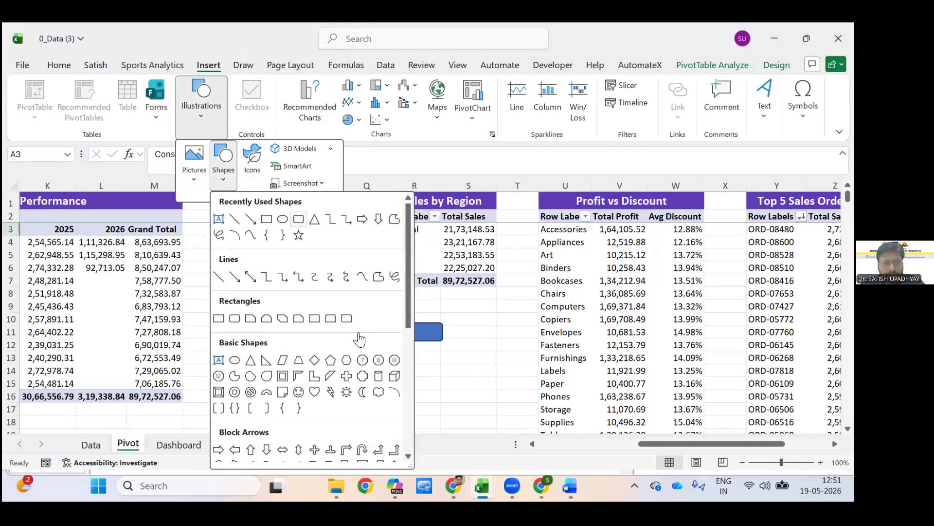
{"action": "key", "text": "Escape"}
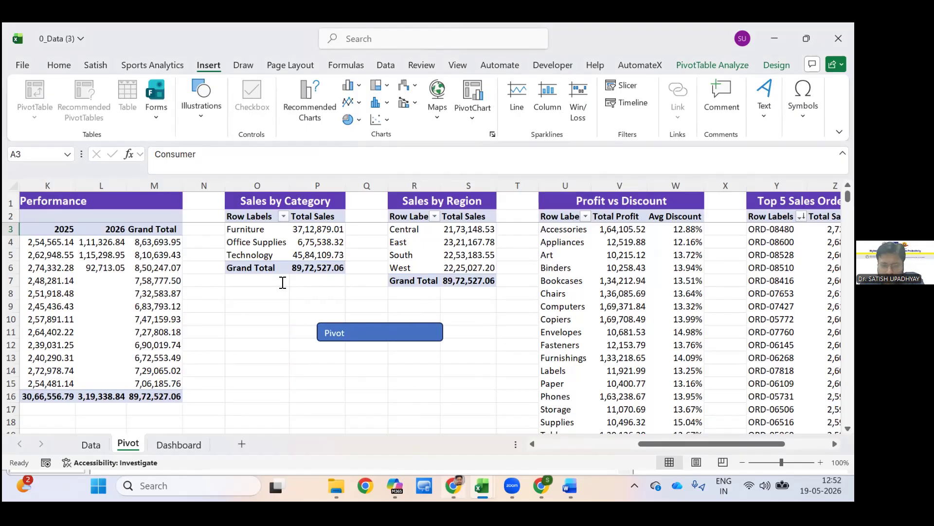
Switch to the Free Prompt & VBA Code document in Word and copy the STEP 2 PivotTables macro code under prompt 2, down to its last End Sub.
{"action": "left_click", "coordinate": [454, 486]}
{"action": "key", "text": "alt+Tab"}
{"action": "key", "text": "alt+Tab"}
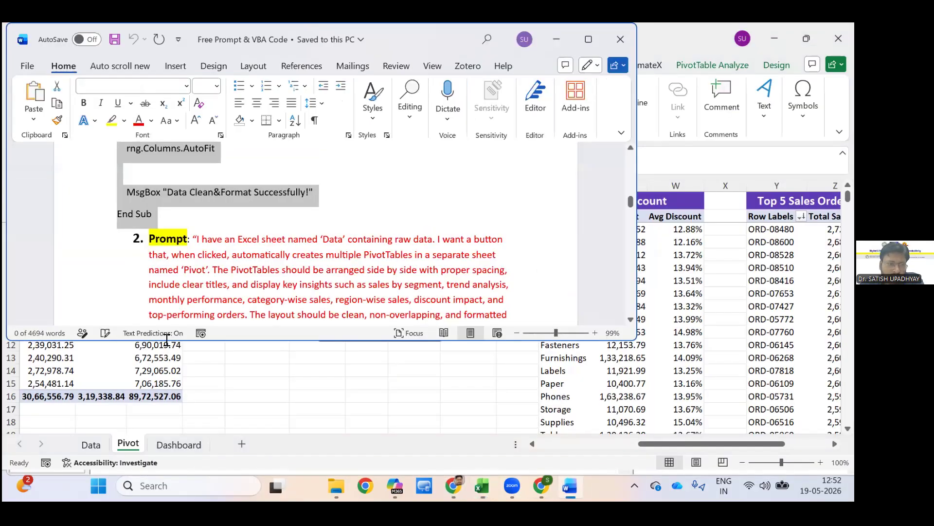
{"action": "scroll", "coordinate": [180, 338], "scroll_direction": "down", "scroll_amount": 3}
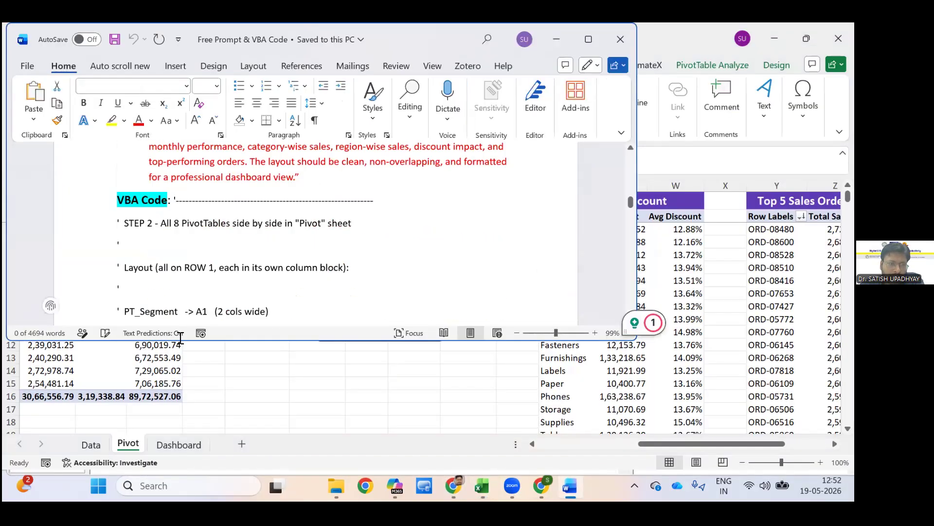
{"action": "left_click_drag", "start_coordinate": [117, 223], "coordinate": [183, 343]}
{"action": "scroll", "coordinate": [250, 207], "scroll_direction": "down", "scroll_amount": 20}
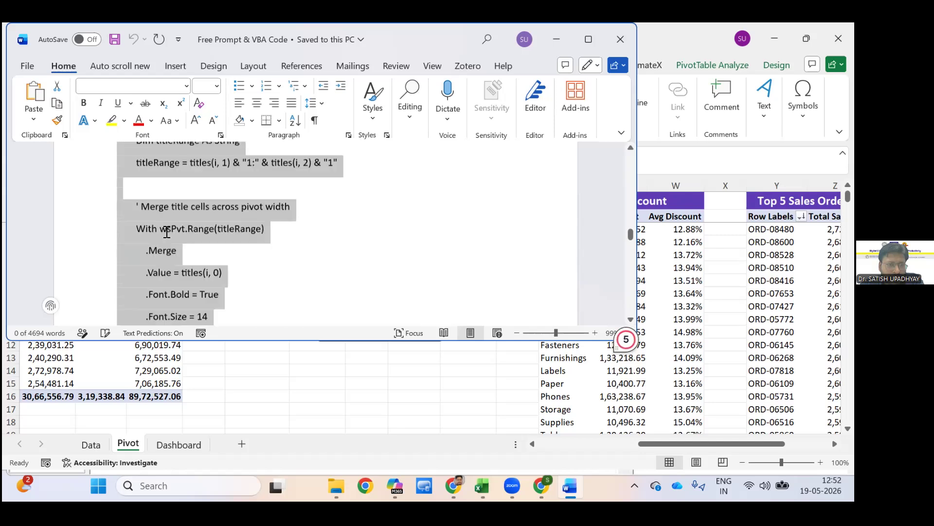
{"action": "scroll", "coordinate": [166, 231], "scroll_direction": "down", "scroll_amount": 20}
{"action": "scroll", "coordinate": [162, 235], "scroll_direction": "up", "scroll_amount": 10}
{"action": "scroll", "coordinate": [162, 229], "scroll_direction": "up", "scroll_amount": 4}
{"action": "left_click", "coordinate": [159, 226], "text": "shift"}
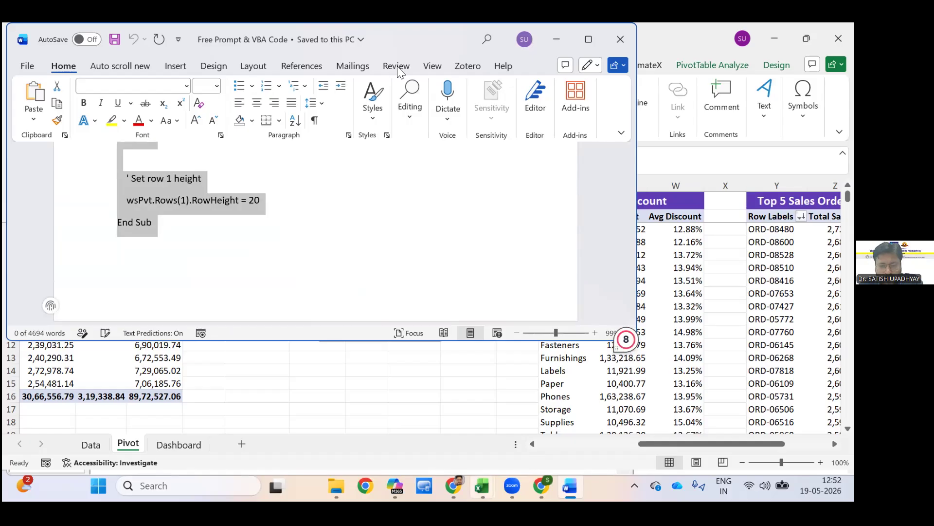
Return to the 0_Data (3) workbook and insert a new module in its Visual Basic project.
{"action": "left_click", "coordinate": [482, 485]}
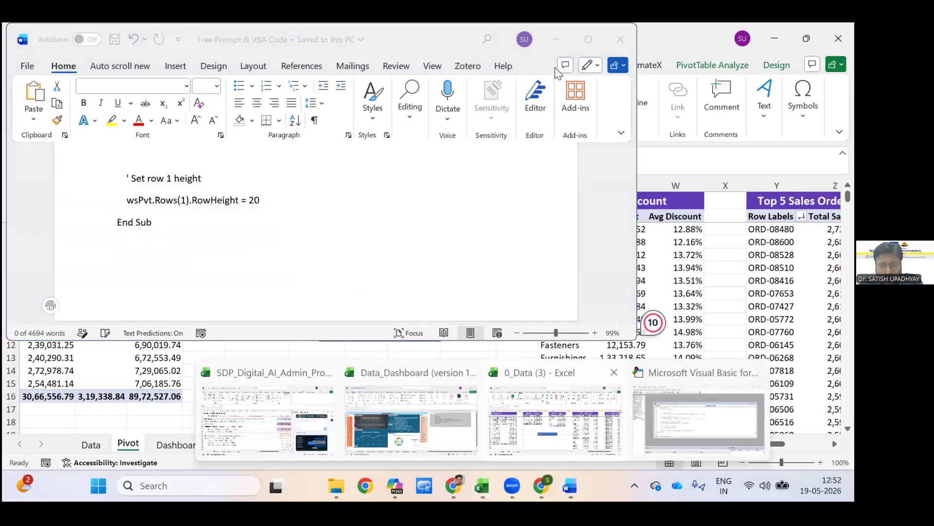
{"action": "left_click", "coordinate": [743, 404]}
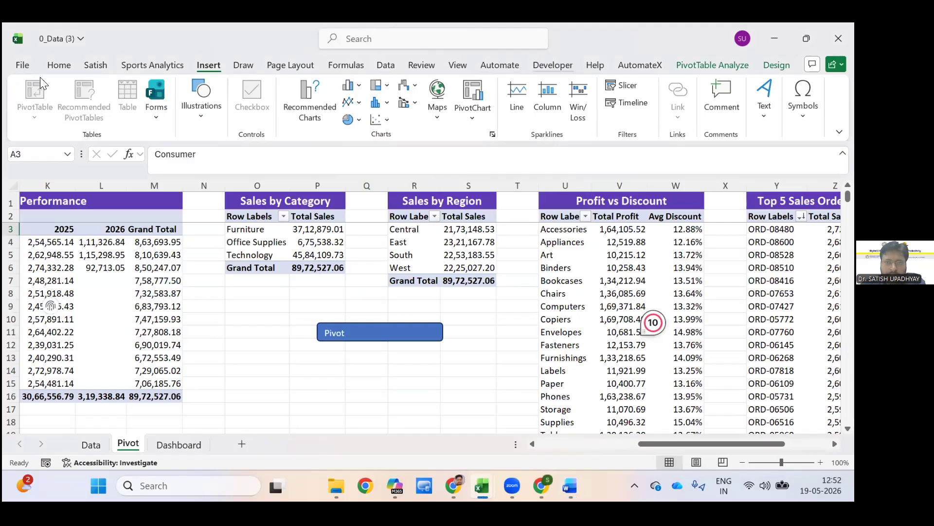
{"action": "left_click", "coordinate": [553, 65]}
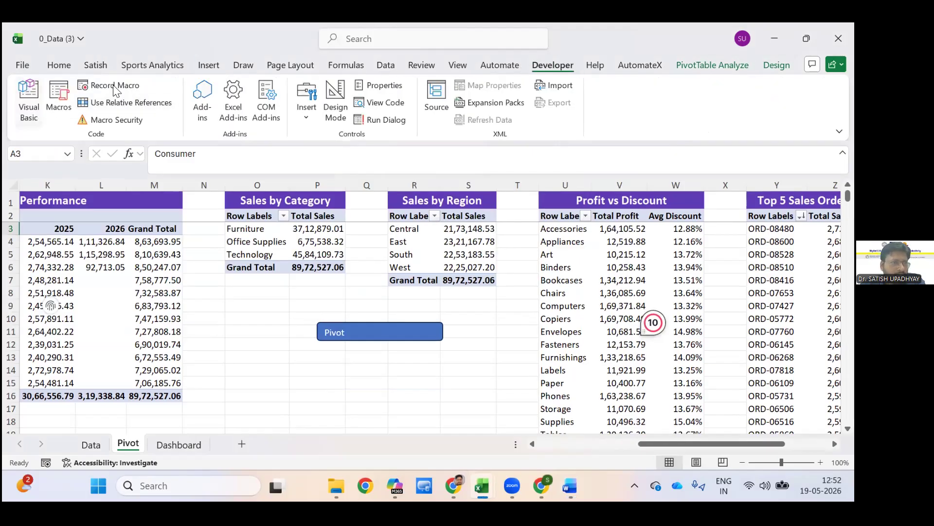
{"action": "left_click", "coordinate": [29, 102]}
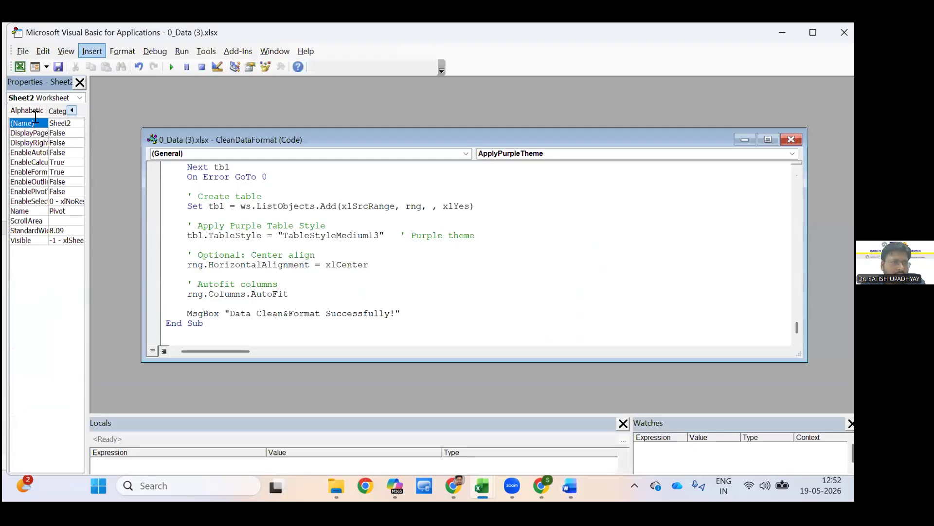
{"action": "left_click", "coordinate": [92, 51]}
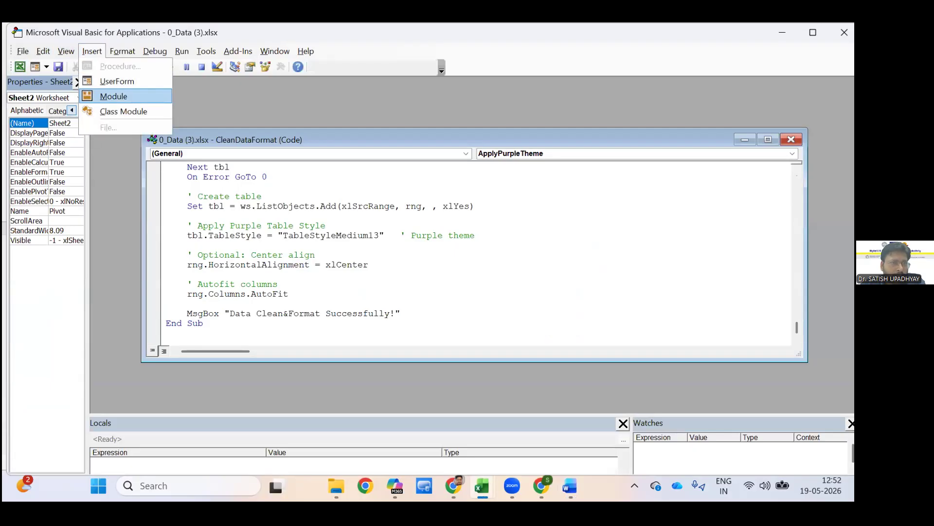
{"action": "left_click", "coordinate": [113, 96]}
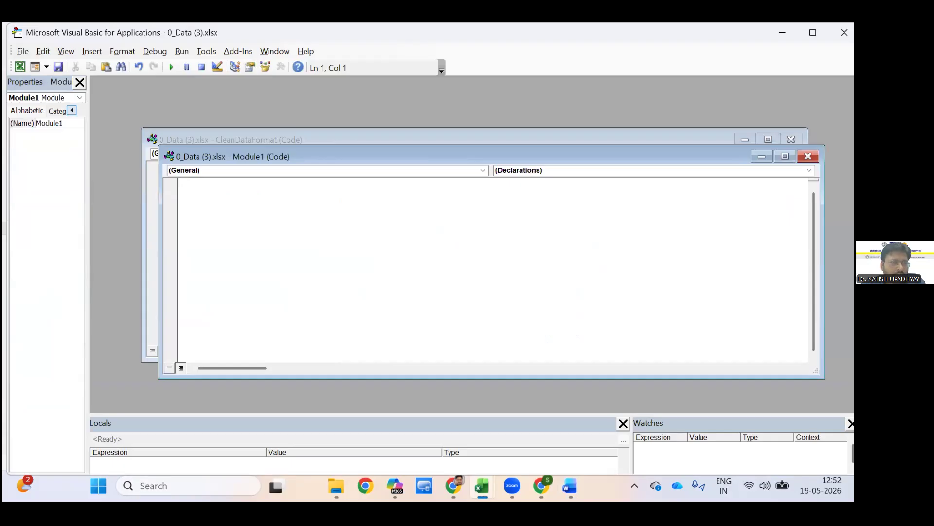
Name the new module Pivot, paste the copied PivotTables code into it, and return to the Pivot sheet.
{"action": "key", "text": "F4"}
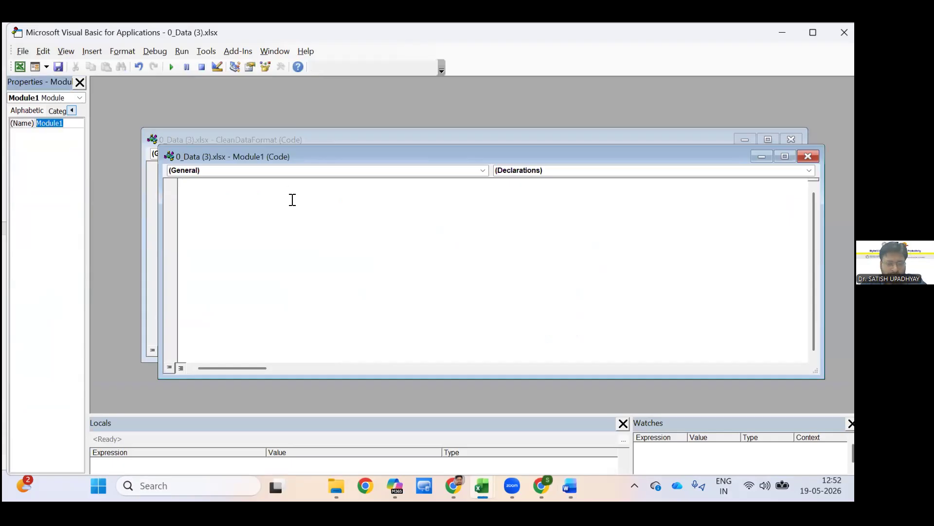
{"action": "type", "text": "Pivot"}
{"action": "key", "text": "Return"}
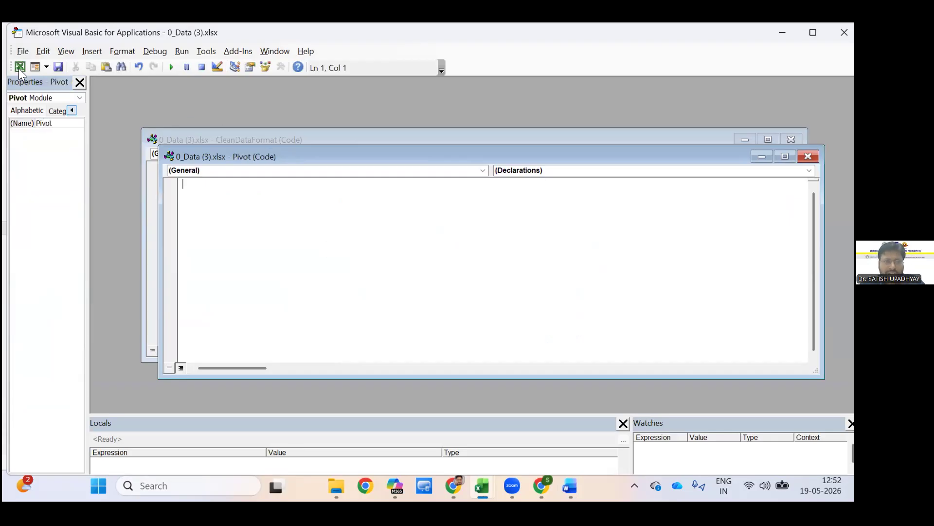
{"action": "key", "text": "ctrl+v"}
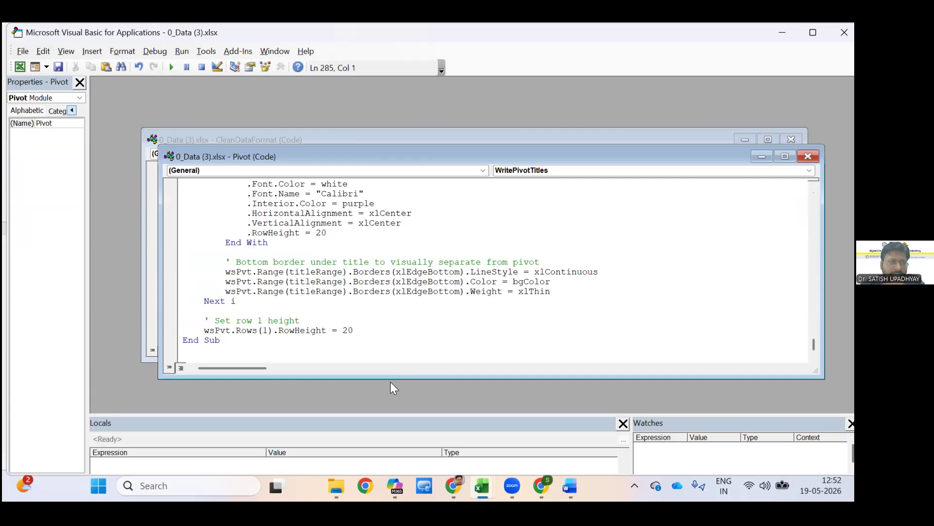
{"action": "key", "text": "alt+F11"}
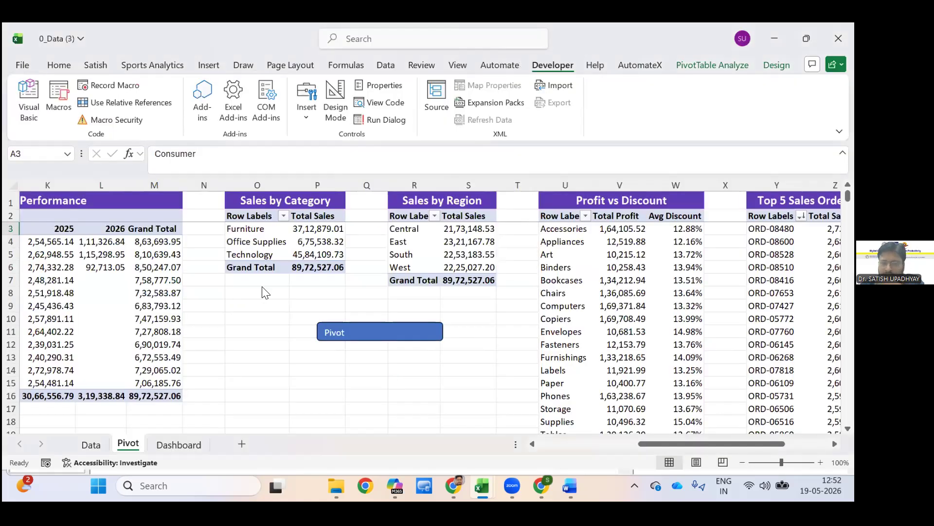
Assign the CreatePivotSheets macro to the Pivot shape on the Pivot sheet.
{"action": "right_click", "coordinate": [353, 332]}
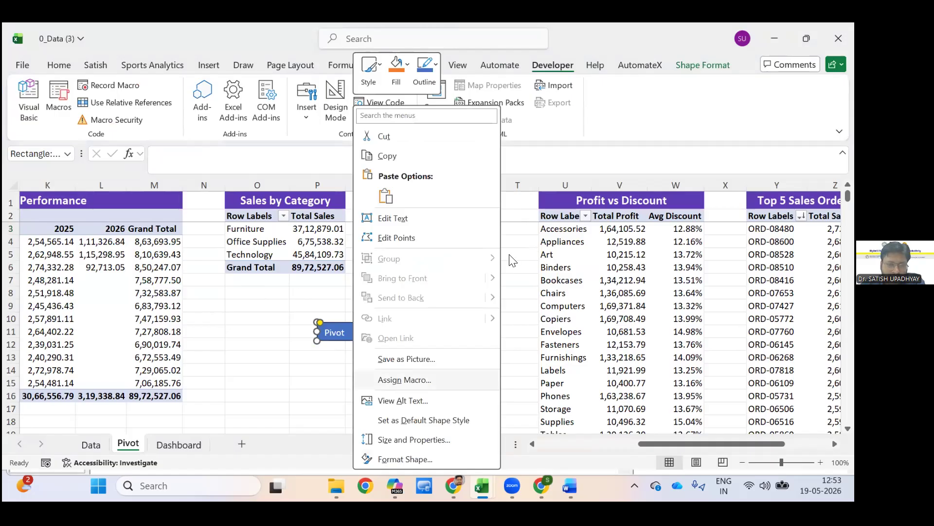
{"action": "key", "text": "Return"}
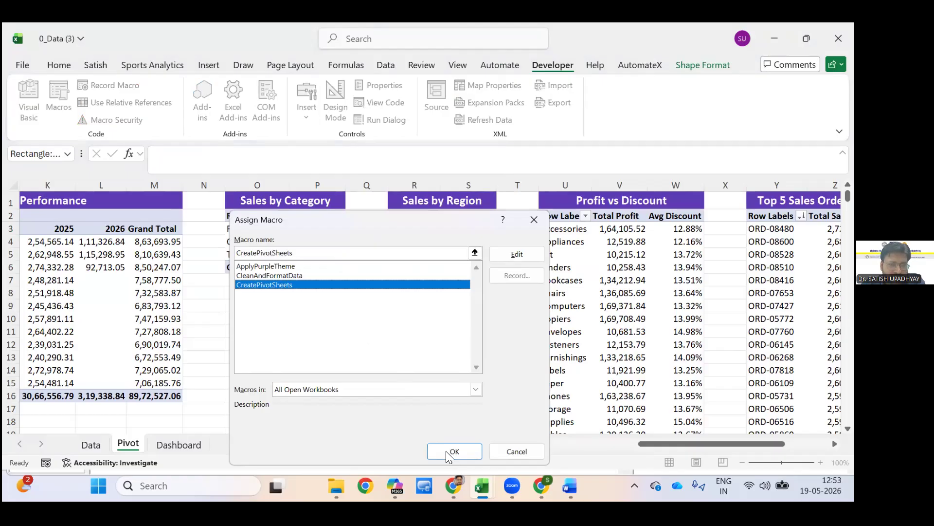
{"action": "left_click", "coordinate": [448, 456]}
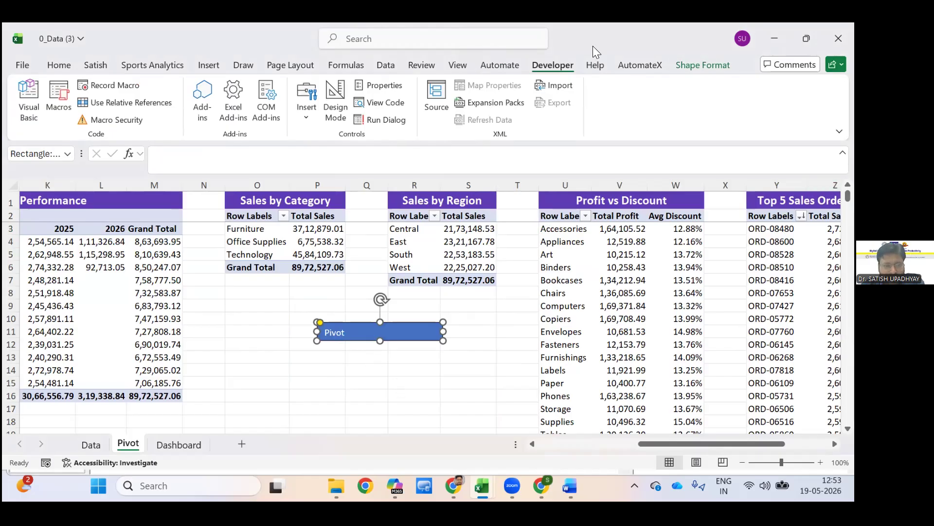
Run the CreatePivotSheets macro to rebuild the PivotTables on the Pivot sheet.
{"action": "key", "text": "shift+F10"}
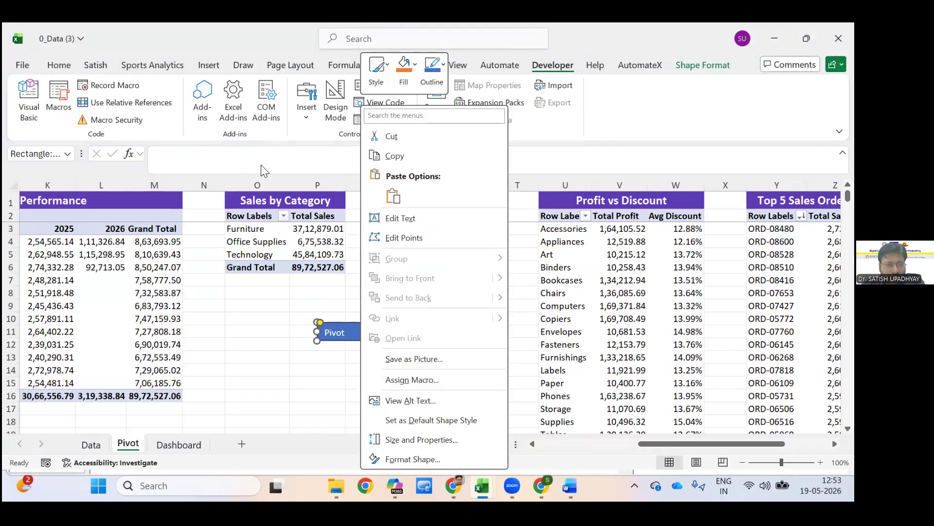
{"action": "key", "text": "Escape"}
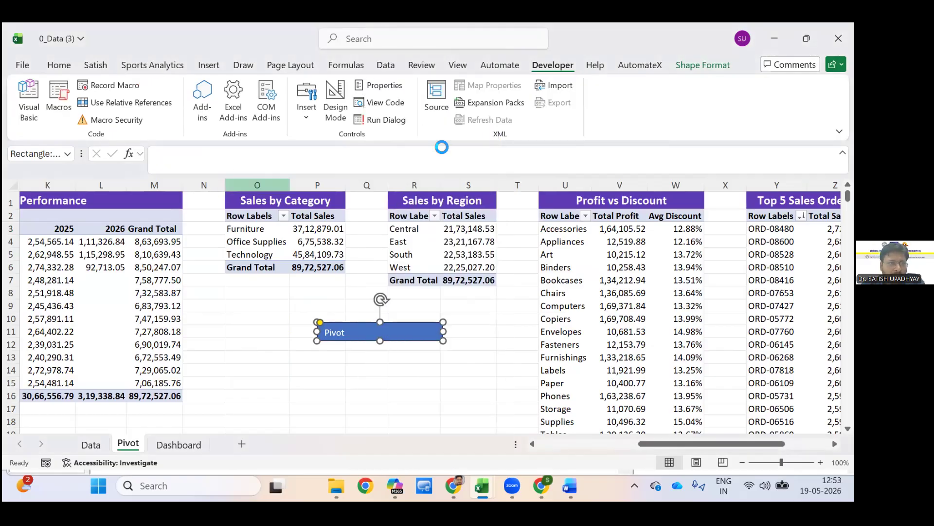
{"action": "key", "text": "alt+F8"}
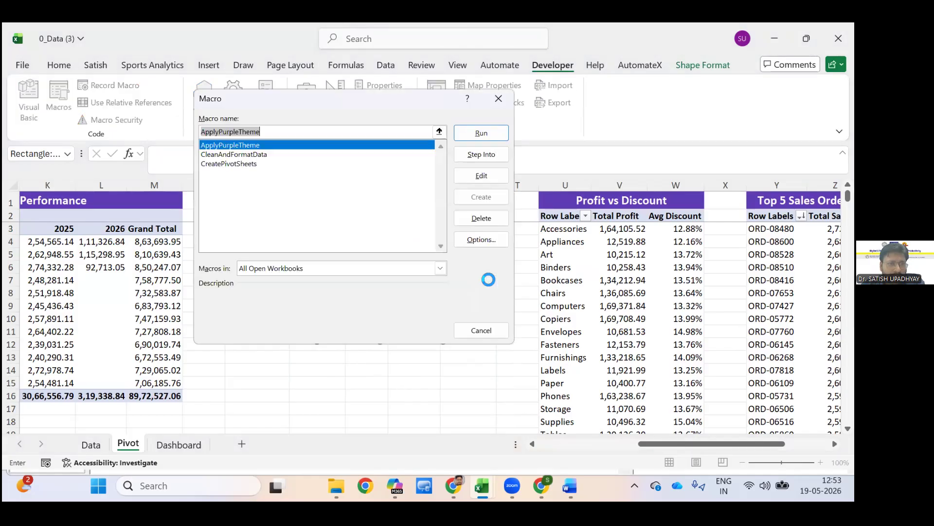
{"action": "key", "text": "Down"}
{"action": "key", "text": "Down"}
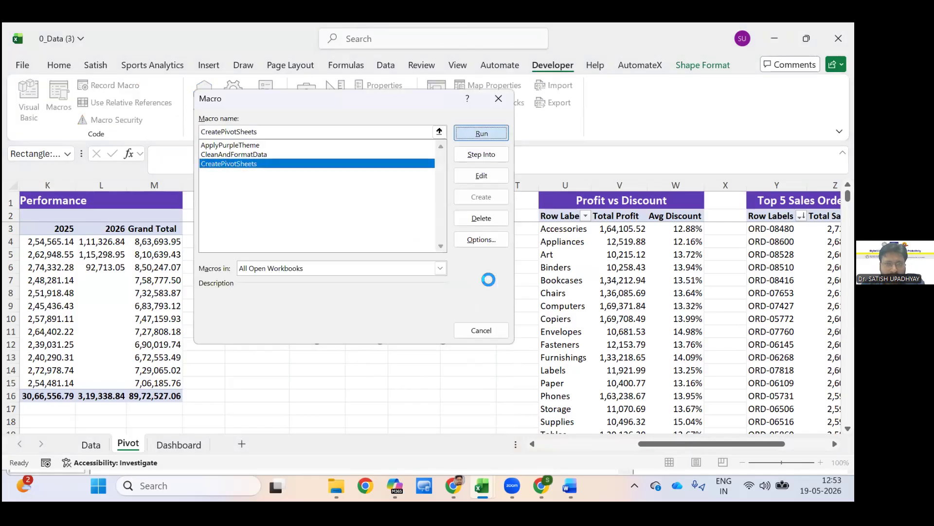
{"action": "key", "text": "Return"}
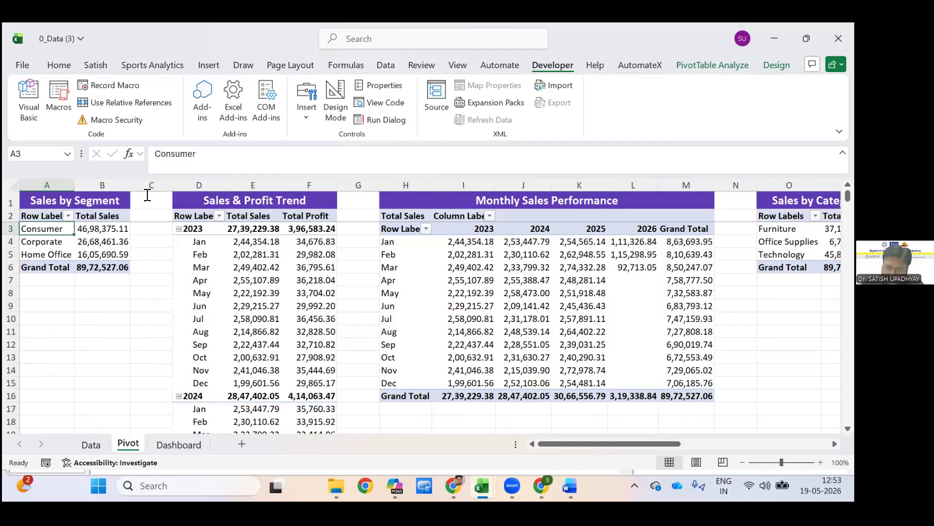
Switch to the Free Prompt & VBA Code document in Word and copy the dashboard macro code under prompt 3, down to the End Sub before heading 4.
{"action": "key", "text": "alt+Tab"}
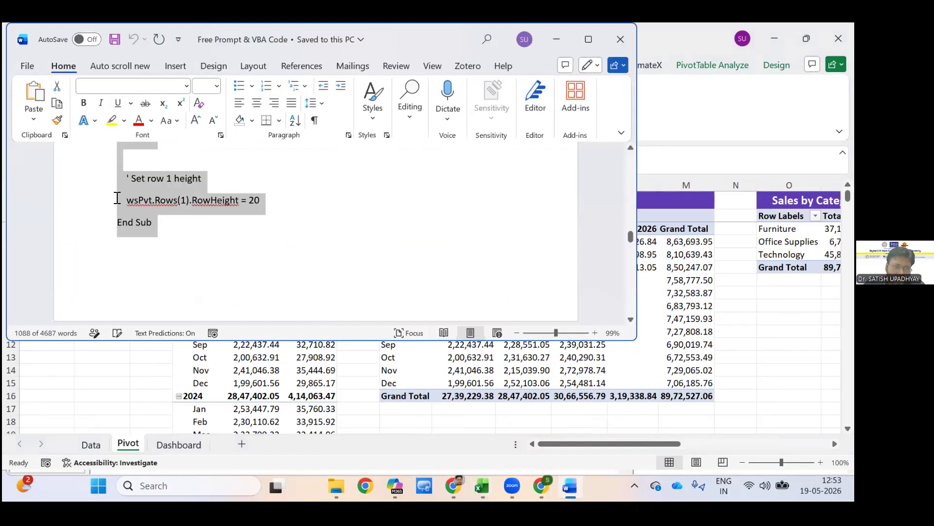
{"action": "scroll", "coordinate": [117, 198], "scroll_direction": "down", "scroll_amount": 2}
{"action": "scroll", "coordinate": [184, 271], "scroll_direction": "down", "scroll_amount": 15}
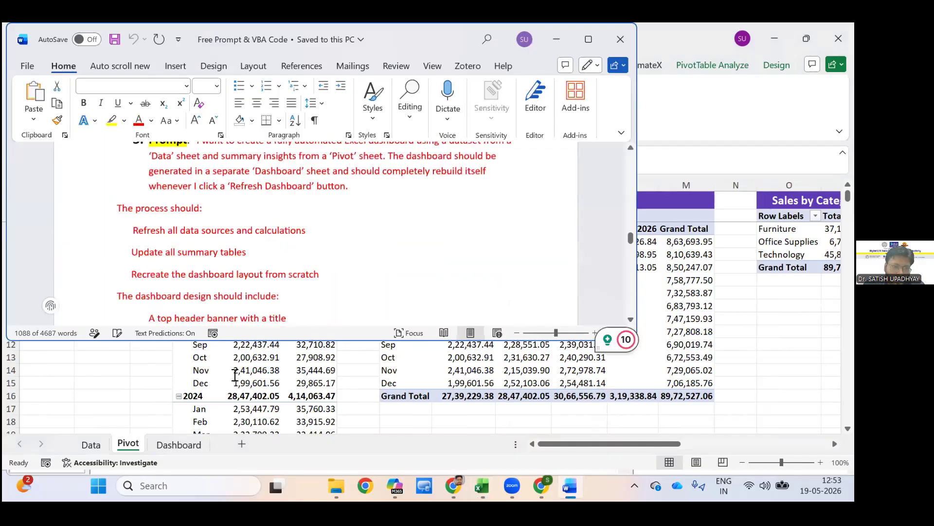
{"action": "left_click_drag", "start_coordinate": [117, 199], "coordinate": [314, 336]}
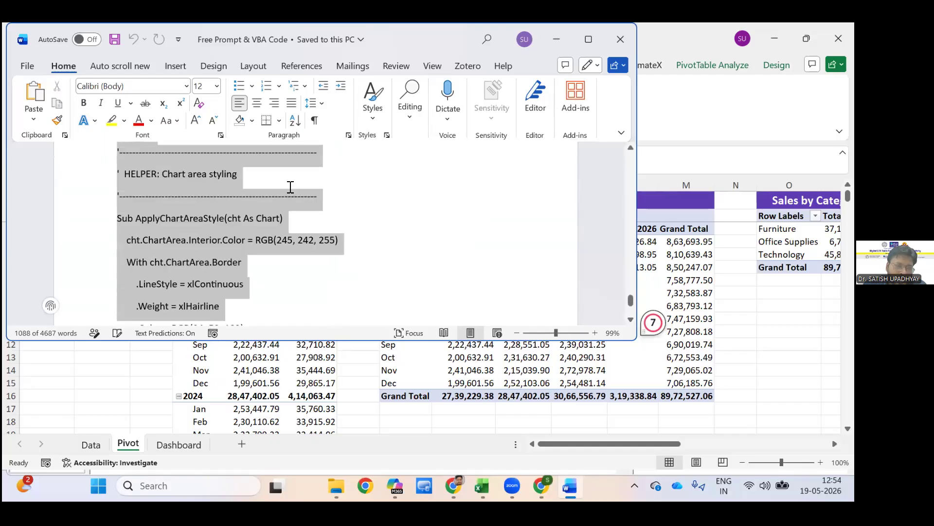
{"action": "left_click_drag", "start_coordinate": [290, 187], "coordinate": [256, 132]}
{"action": "scroll", "coordinate": [188, 213], "scroll_direction": "up", "scroll_amount": 2}
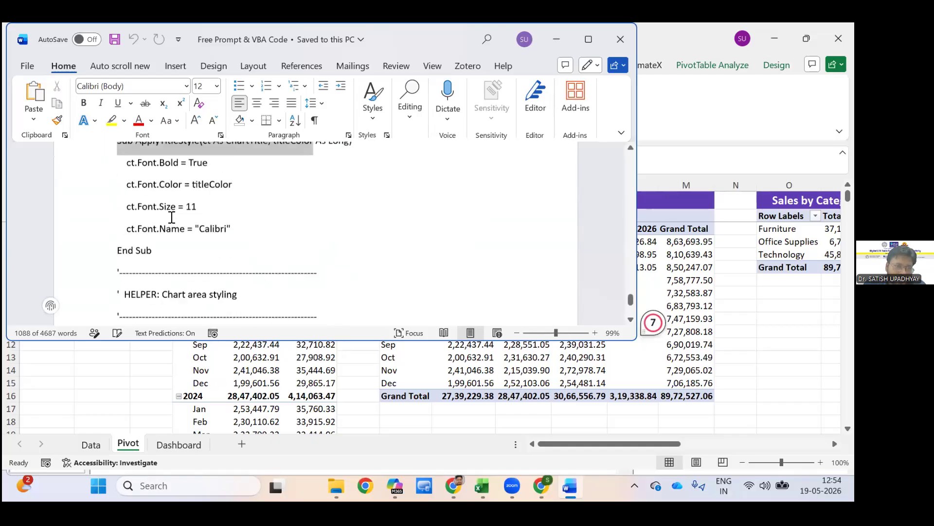
{"action": "scroll", "coordinate": [171, 223], "scroll_direction": "down", "scroll_amount": 10}
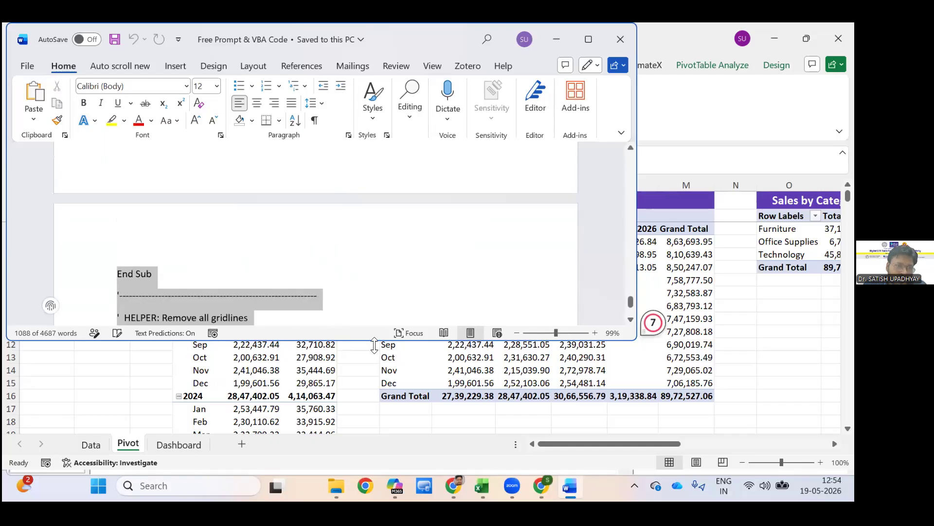
{"action": "scroll", "coordinate": [205, 224], "scroll_direction": "up", "scroll_amount": 2}
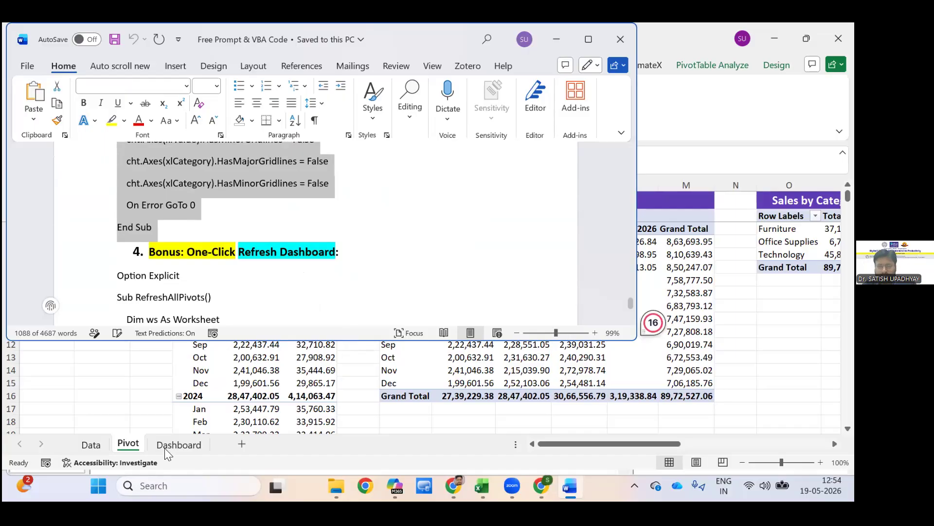
Go to the Dashboard sheet of 0_Data (3) and insert a new module in its Visual Basic project.
{"action": "left_click", "coordinate": [194, 450]}
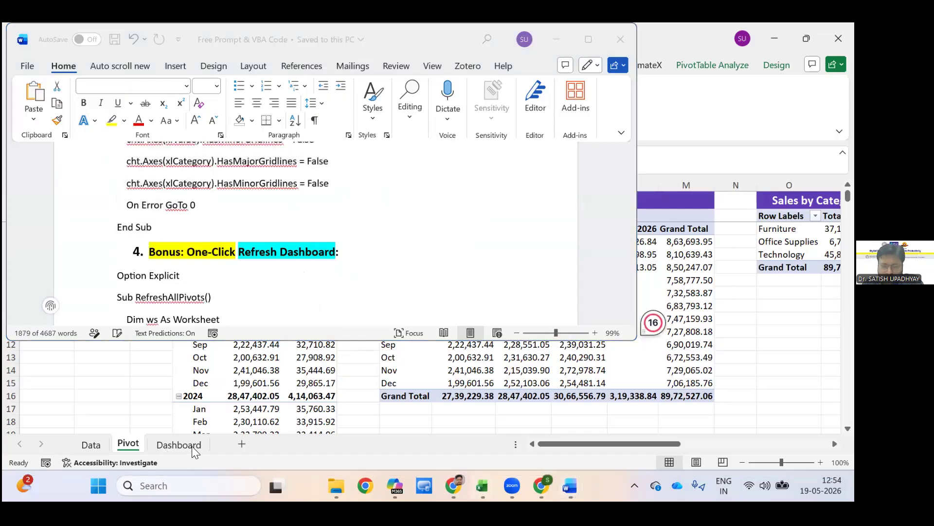
{"action": "left_click", "coordinate": [183, 446]}
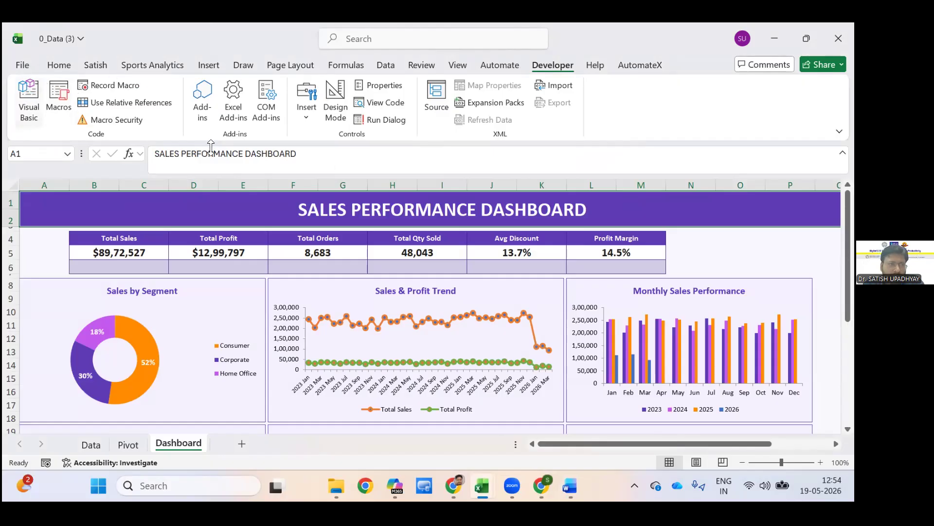
{"action": "key", "text": "alt+F11"}
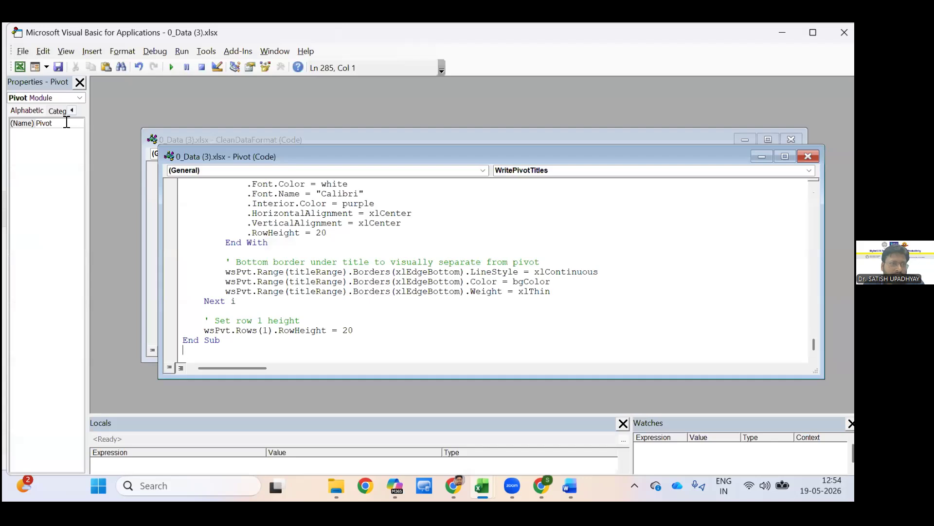
{"action": "left_click", "coordinate": [92, 51]}
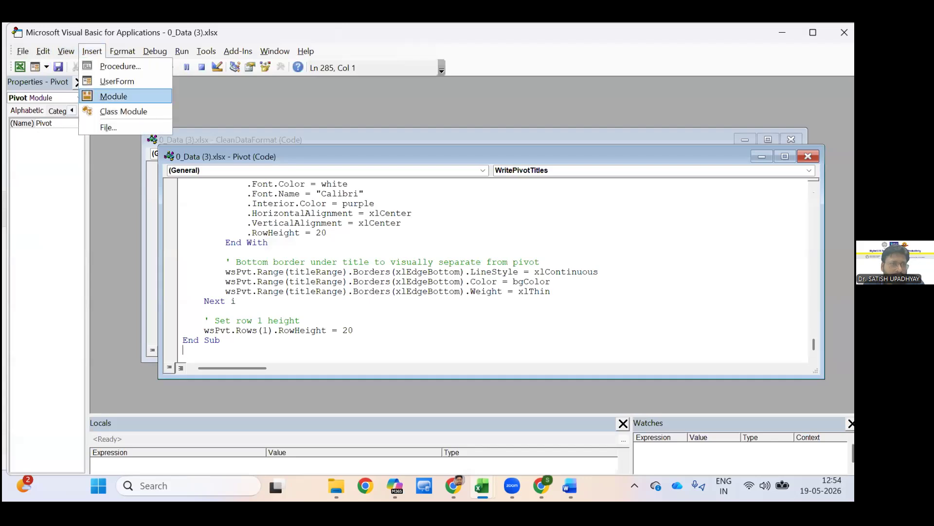
{"action": "key", "text": "Return"}
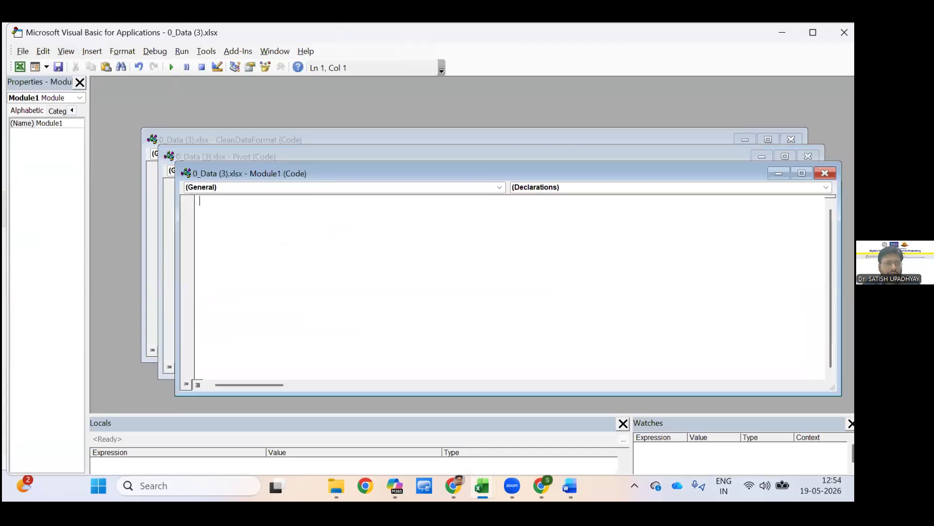
Name the new module Dashboard and paste the copied dashboard code into it.
{"action": "key", "text": "ctrl+a"}
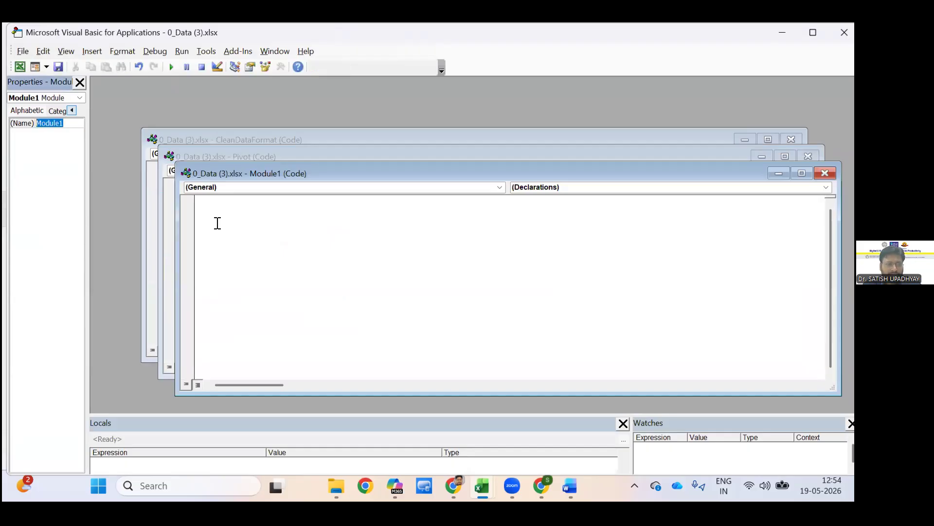
{"action": "type", "text": "Dashboard"}
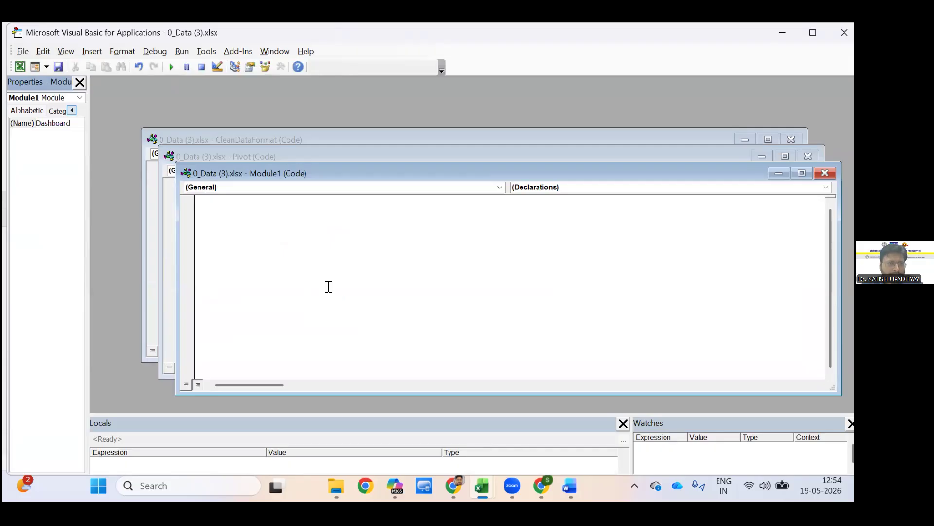
{"action": "left_click", "coordinate": [328, 286]}
{"action": "key", "text": "ctrl+v"}
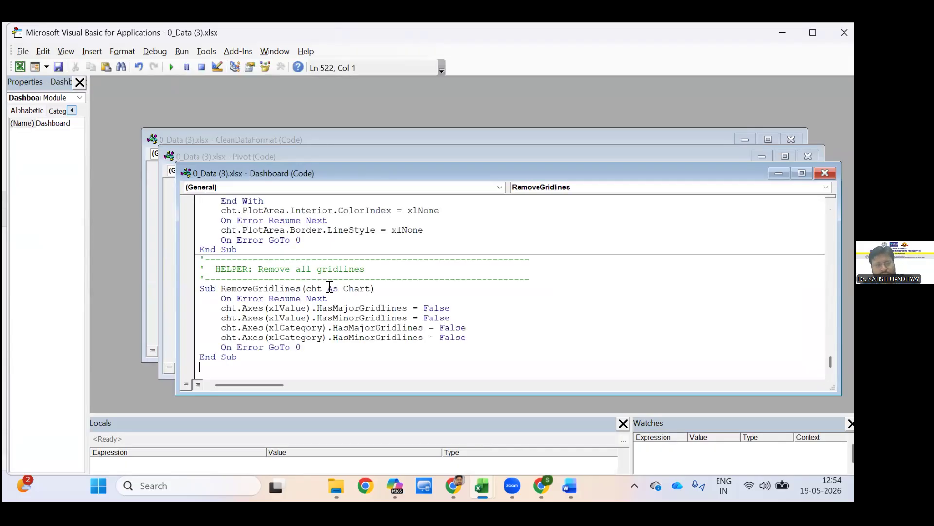
Return to the Dashboard sheet, run the dashboard macro and dismiss its completion message.
{"action": "scroll", "coordinate": [244, 126], "scroll_direction": "up", "scroll_amount": 20}
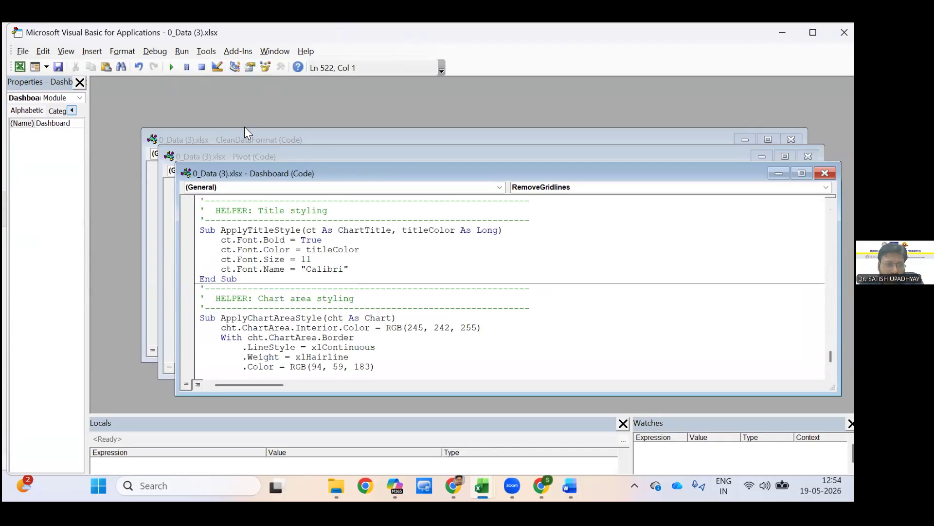
{"action": "scroll", "coordinate": [371, 262], "scroll_direction": "up", "scroll_amount": 8}
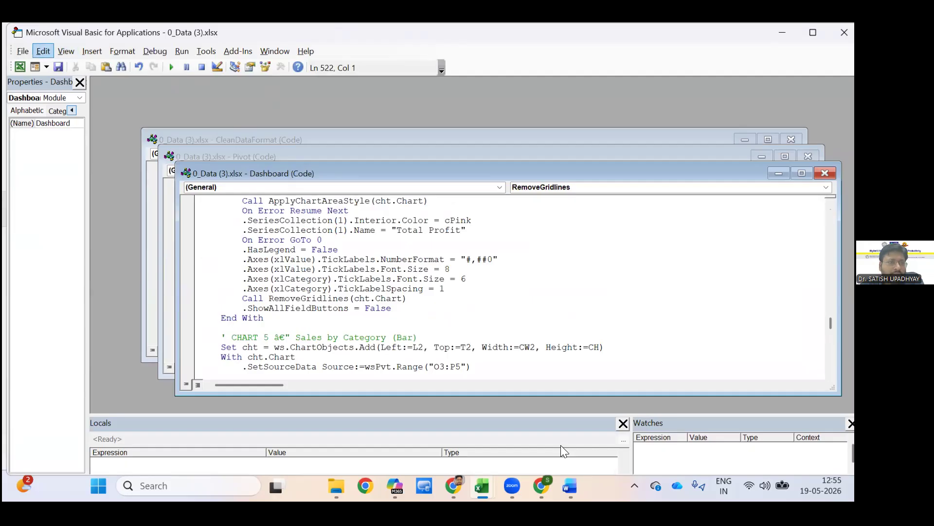
{"action": "key", "text": "alt+F11"}
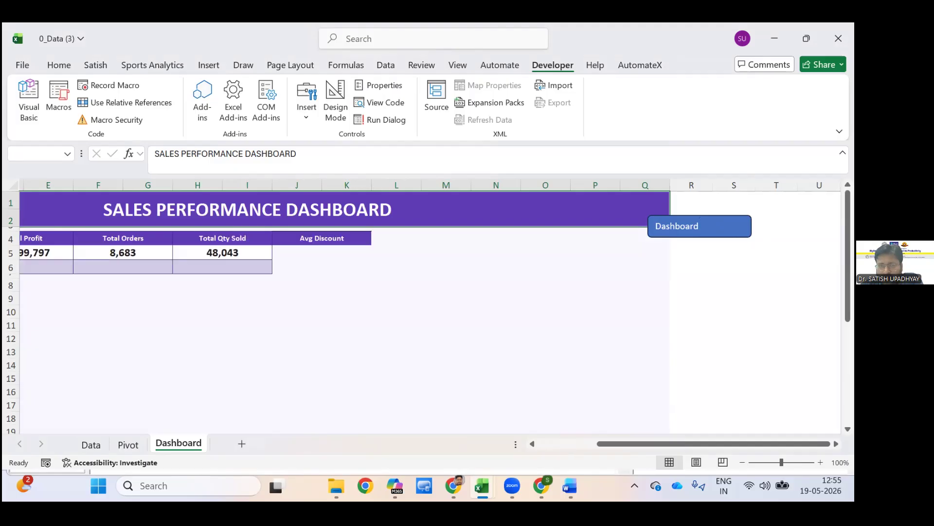
{"action": "key", "text": "Return"}
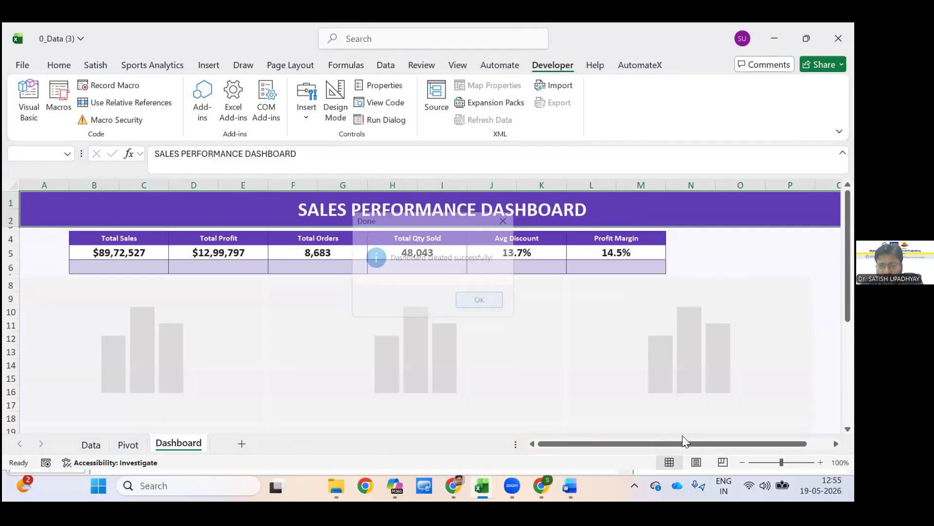
Check the Dashboard shape's macro option, rebuild the dashboard with its macro once more, dismiss the completion message and review the charts.
{"action": "scroll", "coordinate": [727, 419], "scroll_direction": "right", "scroll_amount": 2}
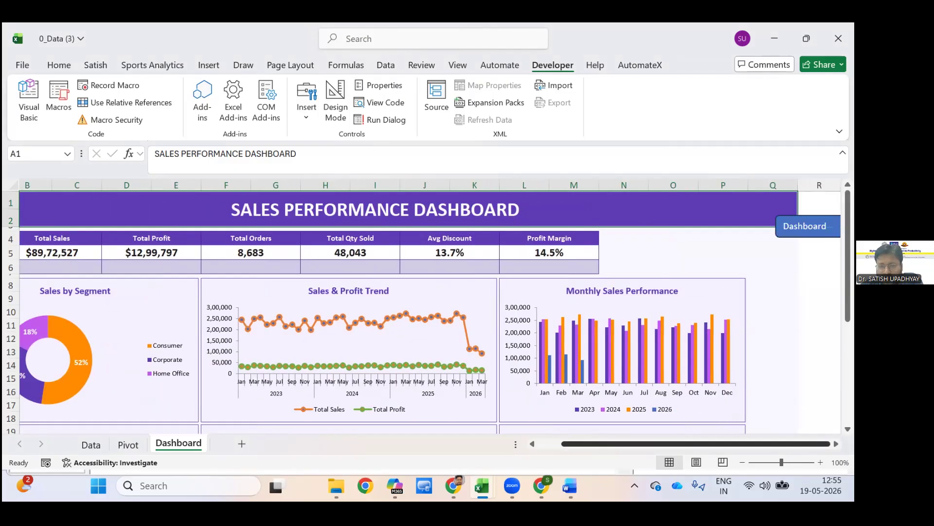
{"action": "right_click", "coordinate": [808, 225]}
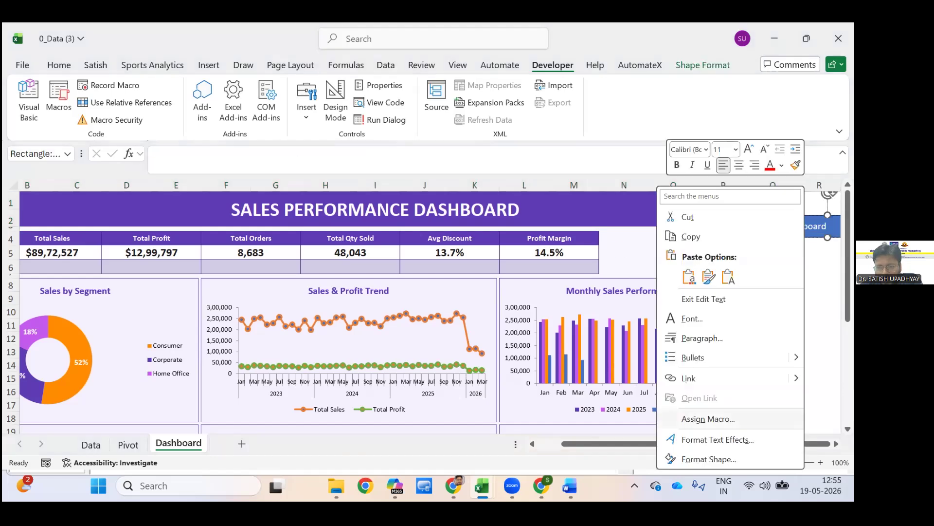
{"action": "key", "text": "Escape"}
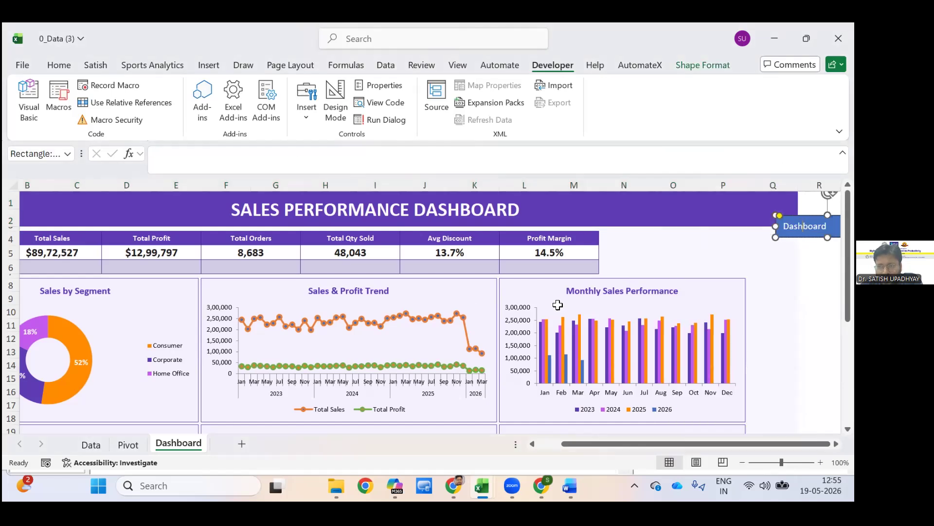
{"action": "key", "text": "Escape"}
{"action": "key", "text": "Escape"}
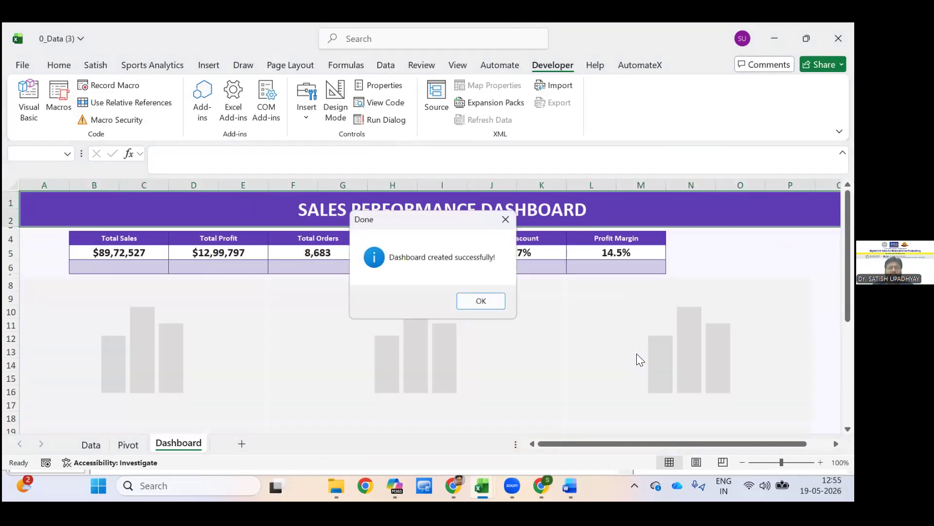
{"action": "key", "text": "Return"}
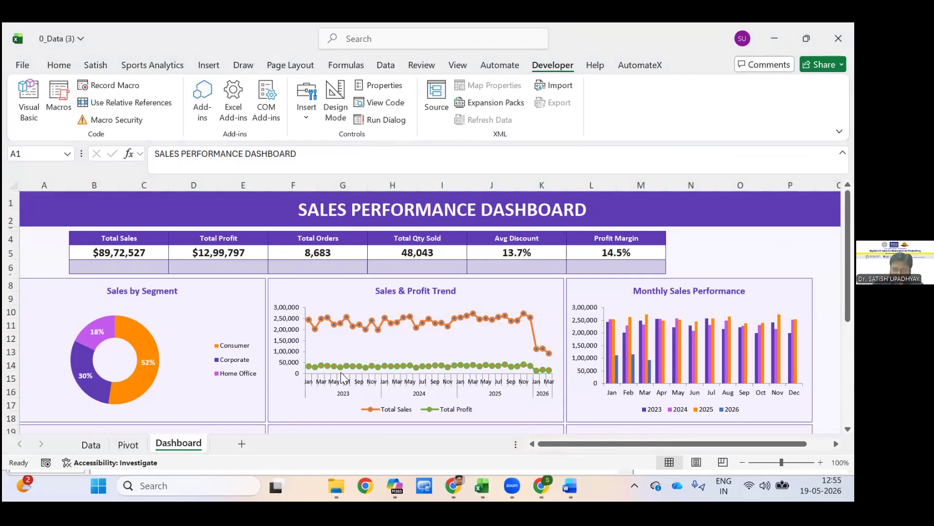
{"action": "scroll", "coordinate": [341, 371], "scroll_direction": "down", "scroll_amount": 6}
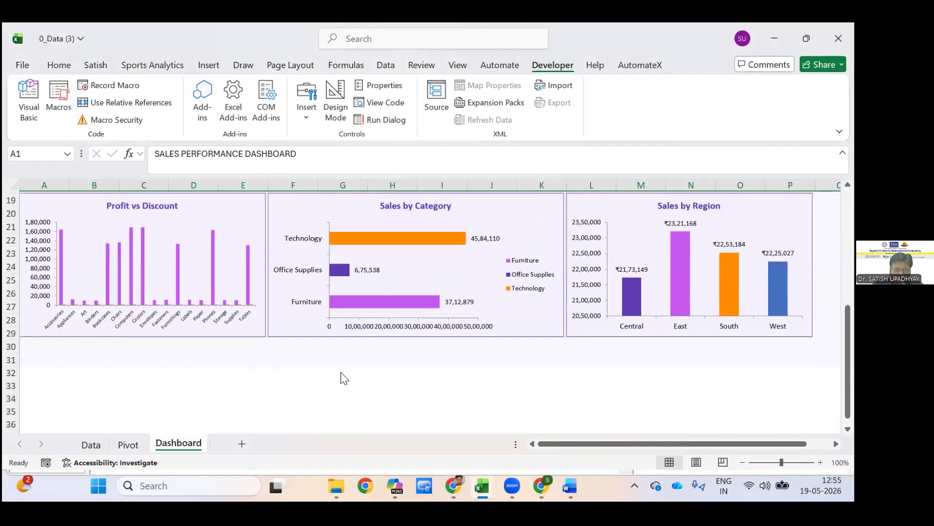
{"action": "scroll", "coordinate": [341, 373], "scroll_direction": "up", "scroll_amount": 6}
{"action": "mouse_move", "coordinate": [341, 372]}
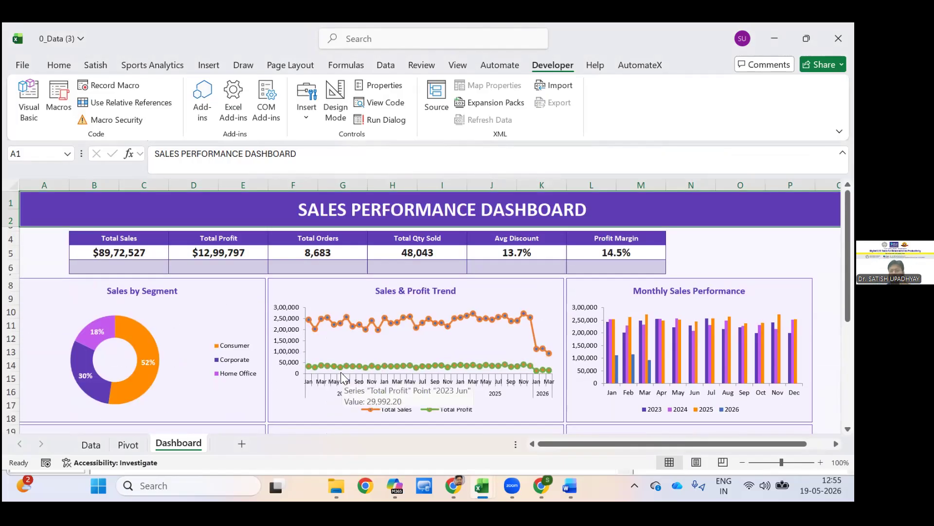
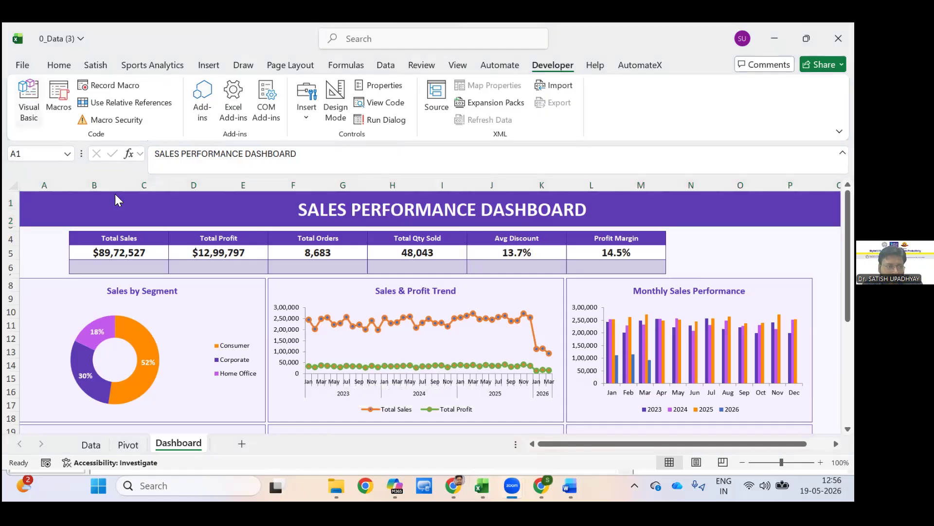
Open the Visual Basic editor and look at the Dashboard module's code and name property.
{"action": "key", "text": "alt+F11"}
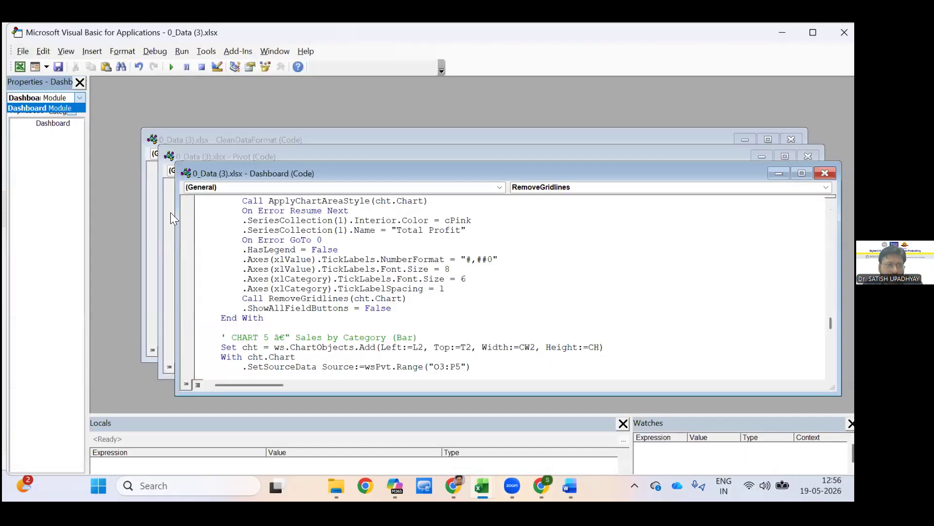
{"action": "left_click", "coordinate": [49, 119]}
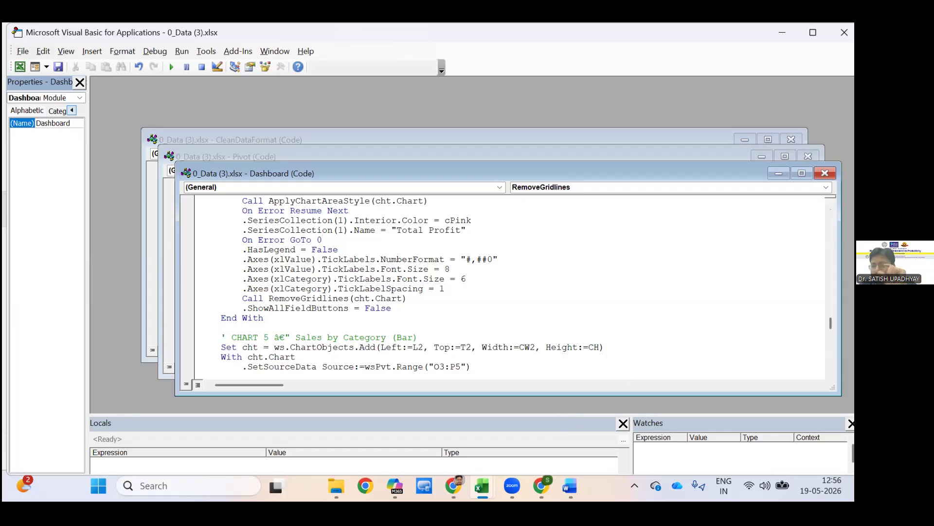
{"action": "left_click", "coordinate": [682, 454]}
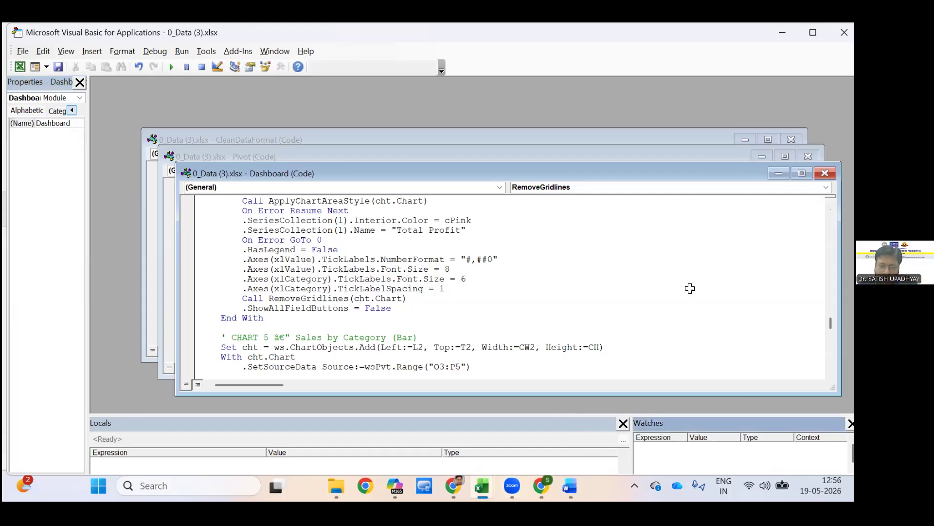
Return to the 0_Data (3) workbook, rebuild the dashboard with its macro and dismiss the completion message.
{"action": "mouse_move", "coordinate": [482, 485]}
{"action": "left_click", "coordinate": [555, 418]}
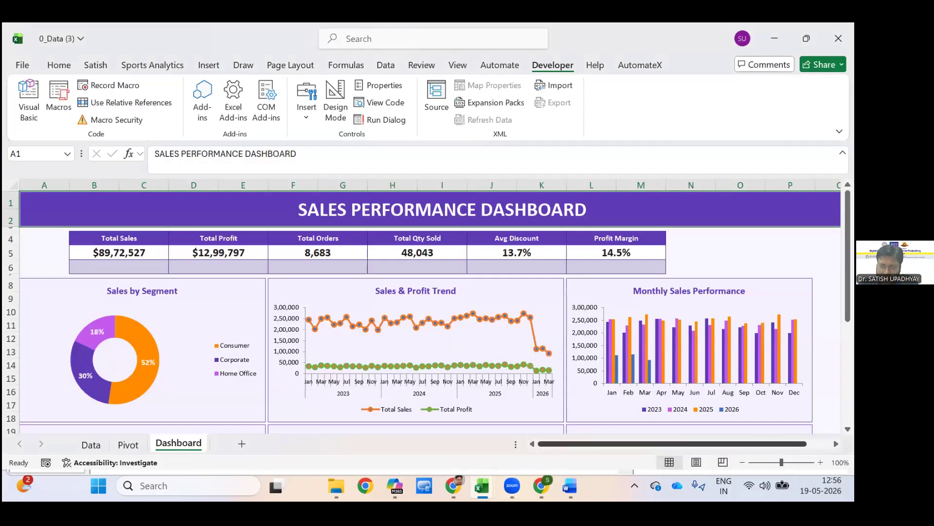
{"action": "left_click_drag", "start_coordinate": [579, 444], "coordinate": [603, 444]}
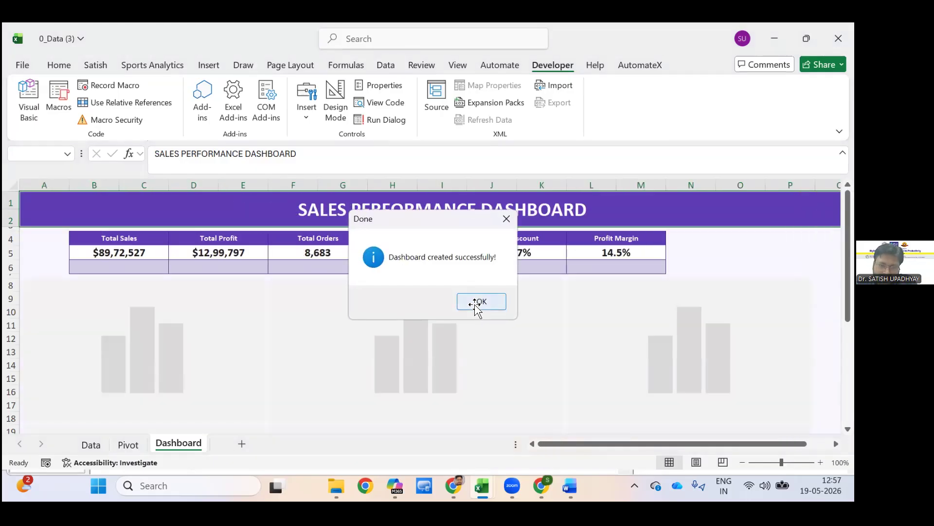
{"action": "left_click", "coordinate": [476, 304]}
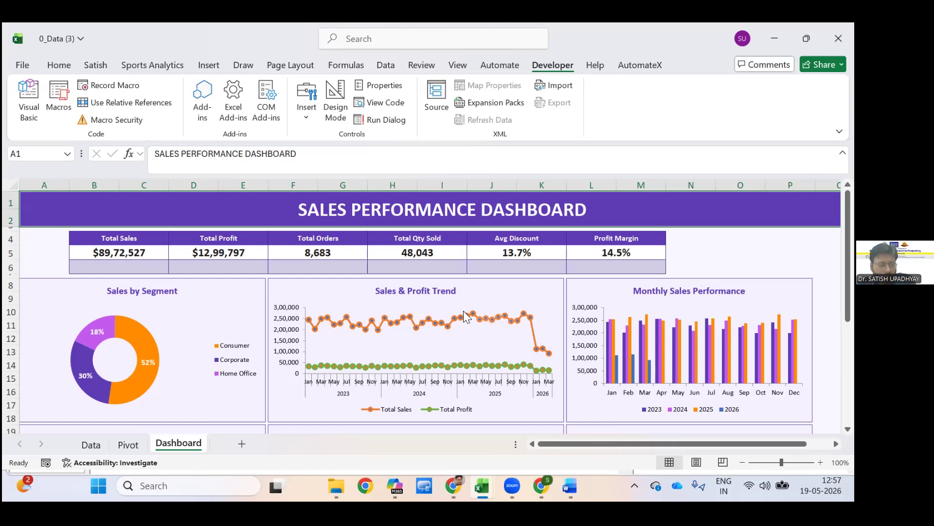
{"action": "mouse_move", "coordinate": [464, 313]}
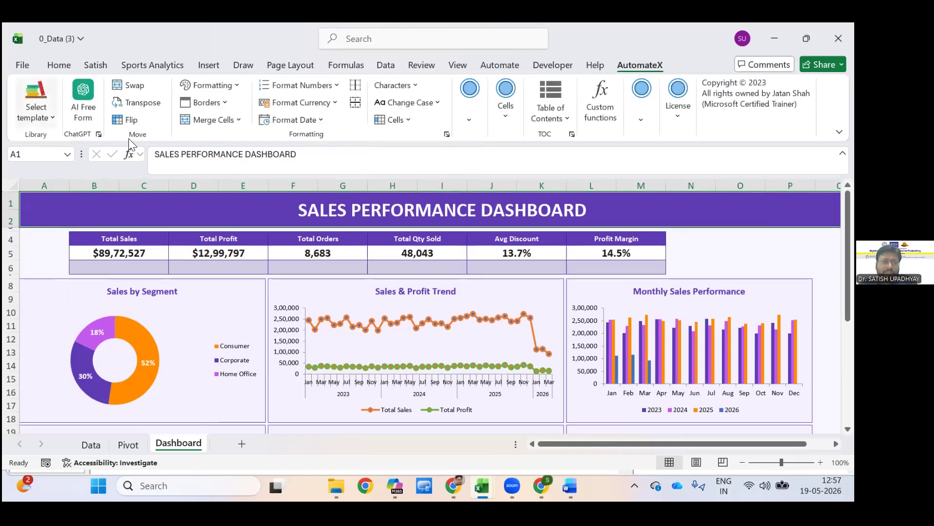
Look at the AutomateX template categories and the ready-made Office Scripts.
{"action": "left_click", "coordinate": [36, 109]}
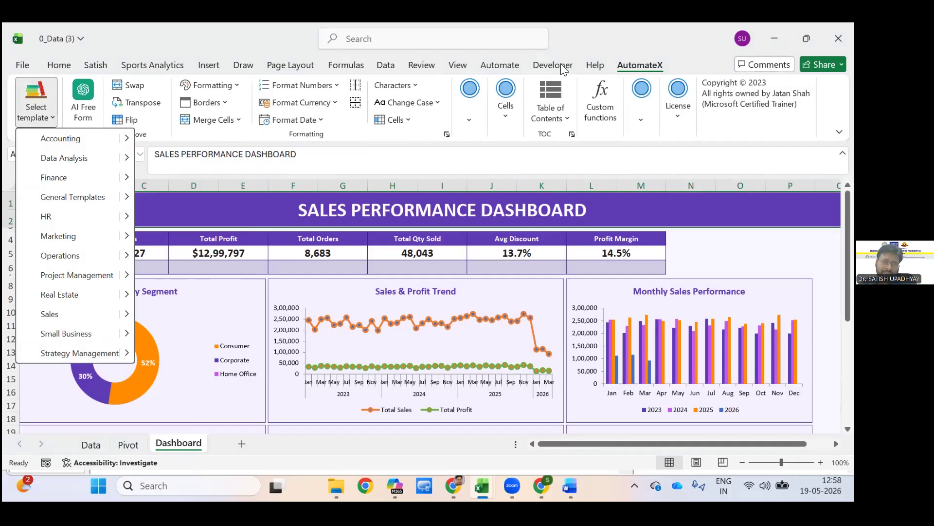
{"action": "left_click", "coordinate": [528, 64]}
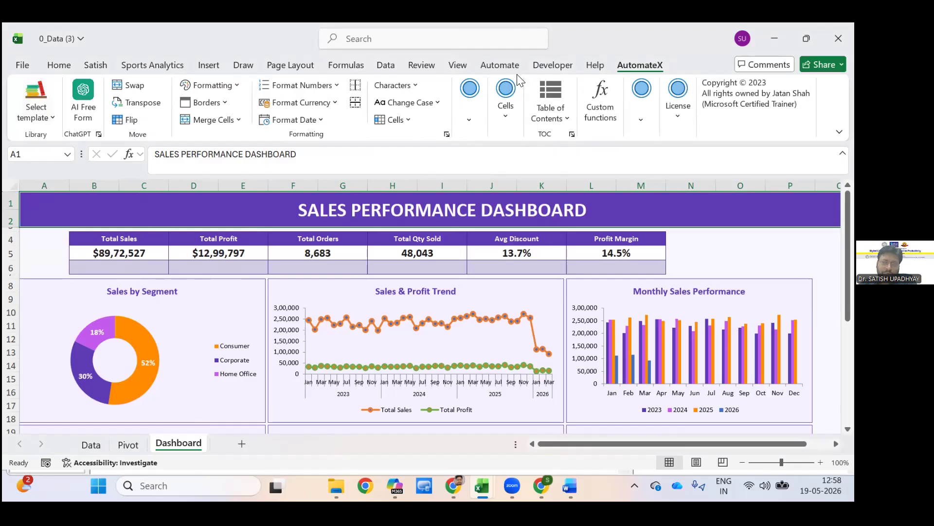
{"action": "left_click", "coordinate": [595, 65]}
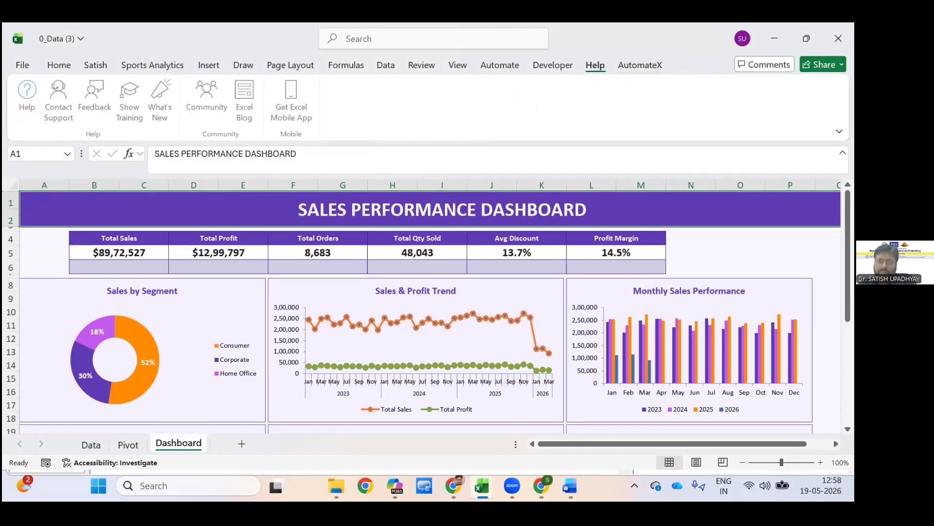
{"action": "left_click", "coordinate": [552, 65]}
{"action": "left_click", "coordinate": [500, 65]}
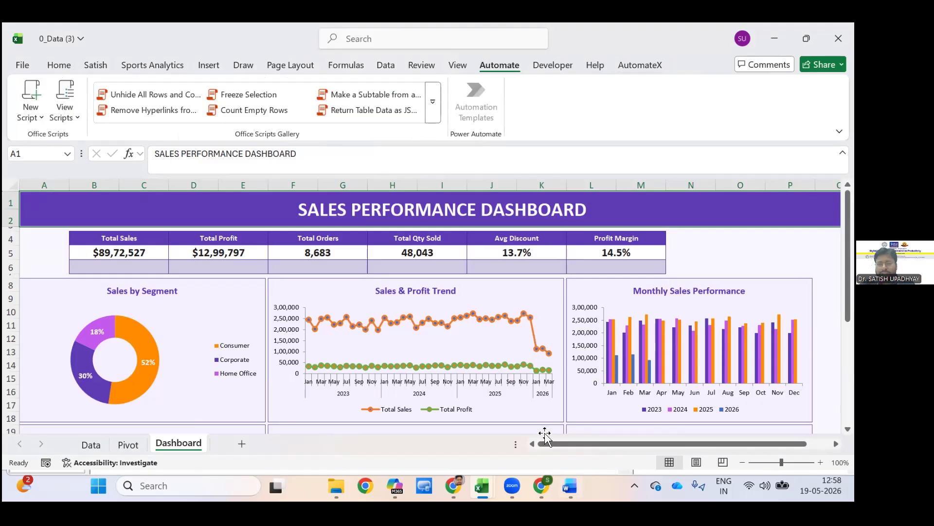
Check the sales dashboard in Data_Dashboard (version 1) and switch to the SDP_Digital_AI_Admin_Productivity_Excel_3hour_Session workbook.
{"action": "mouse_move", "coordinate": [570, 486]}
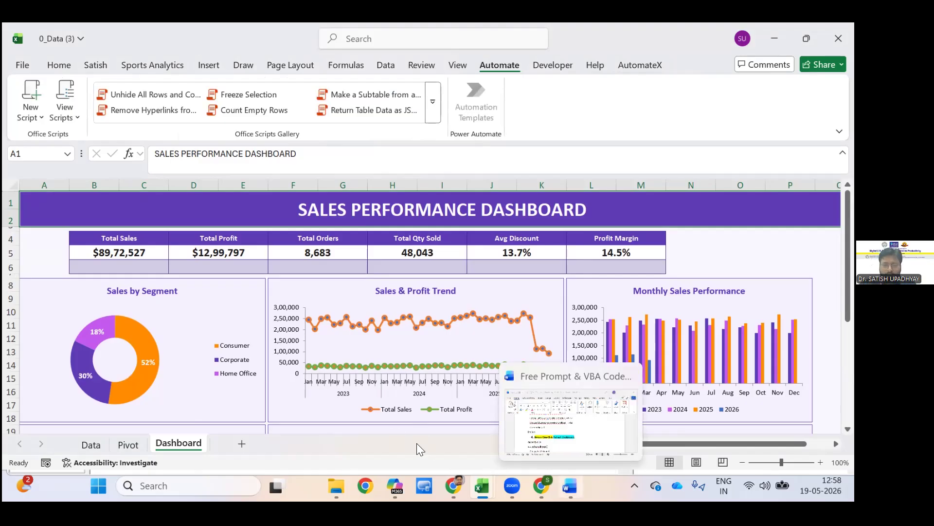
{"action": "mouse_move", "coordinate": [542, 486]}
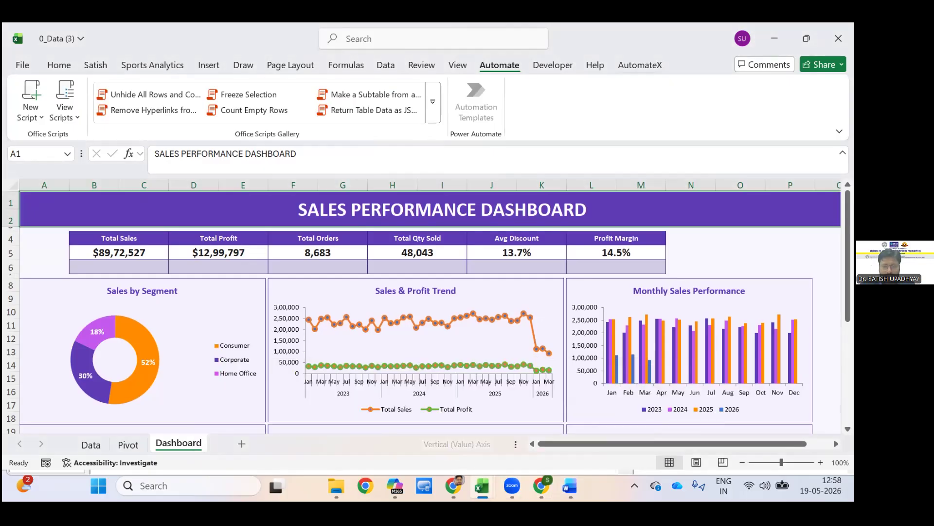
{"action": "mouse_move", "coordinate": [482, 486]}
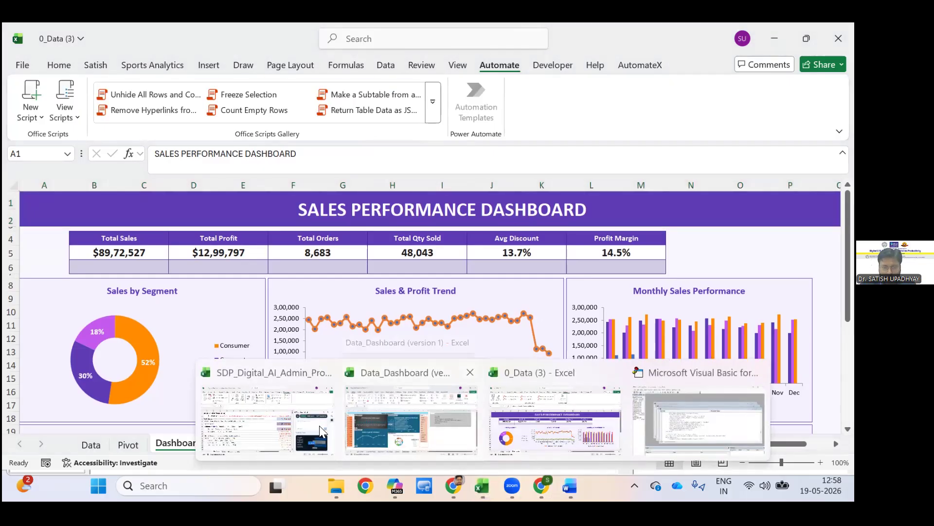
{"action": "left_click", "coordinate": [404, 423]}
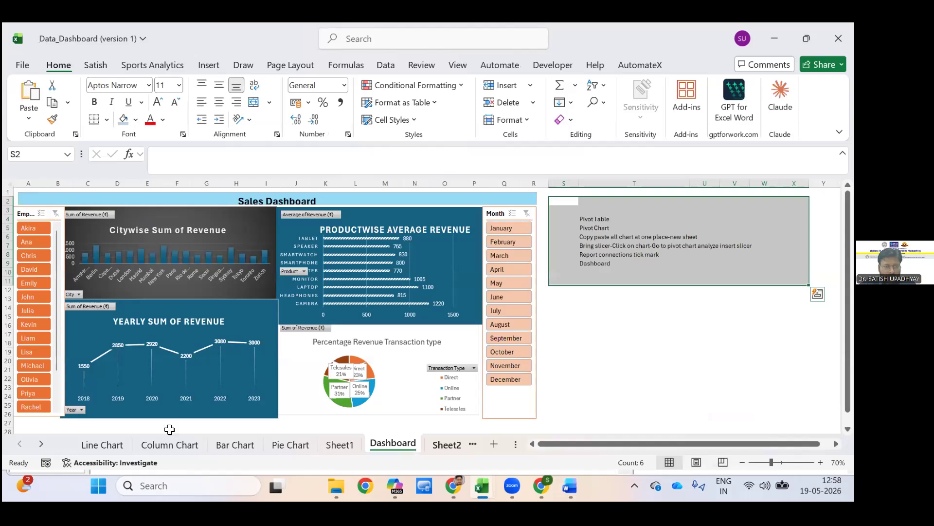
{"action": "left_click", "coordinate": [482, 486]}
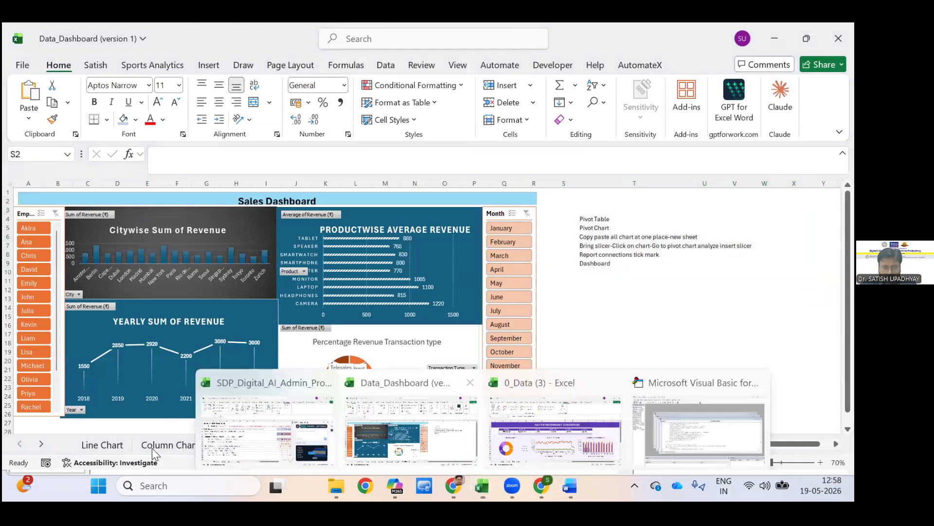
{"action": "left_click", "coordinate": [272, 419]}
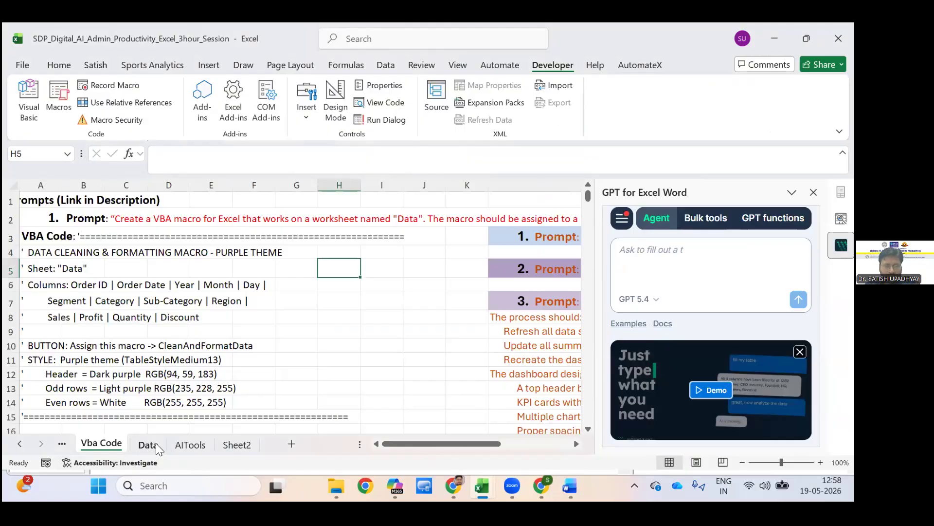
Look through the prompts on the Vba Code sheet, the Data sheet and the AI tool links on the AITools sheet.
{"action": "scroll", "coordinate": [178, 444], "scroll_direction": "right", "scroll_amount": 7}
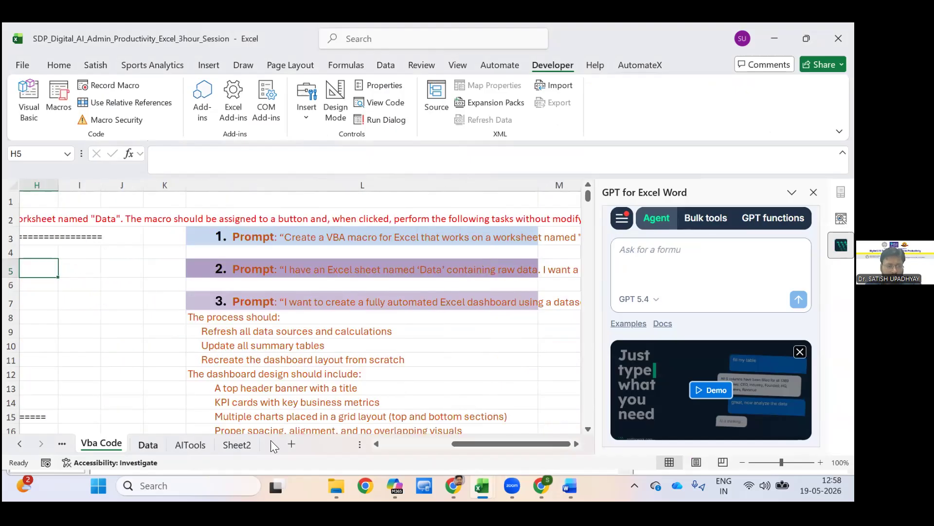
{"action": "key", "text": "ctrl+Page_Down"}
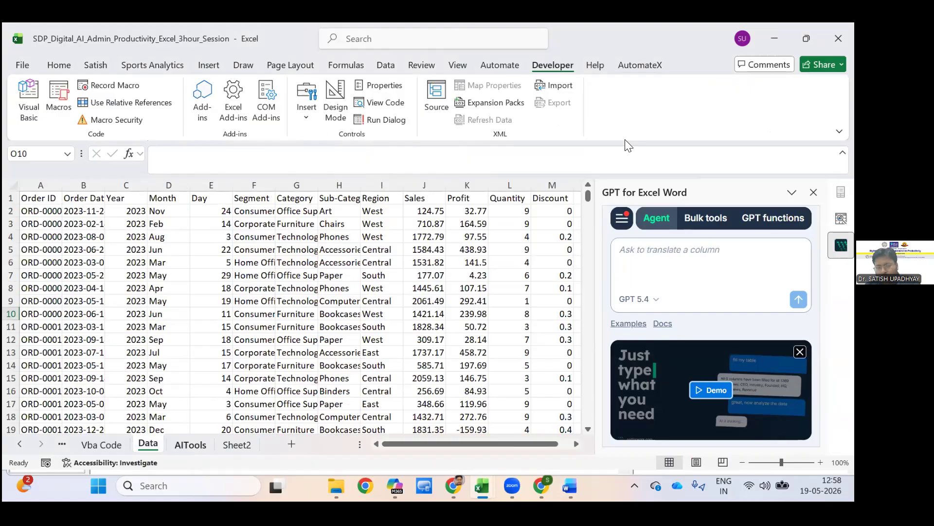
{"action": "key", "text": "ctrl+Page_Down"}
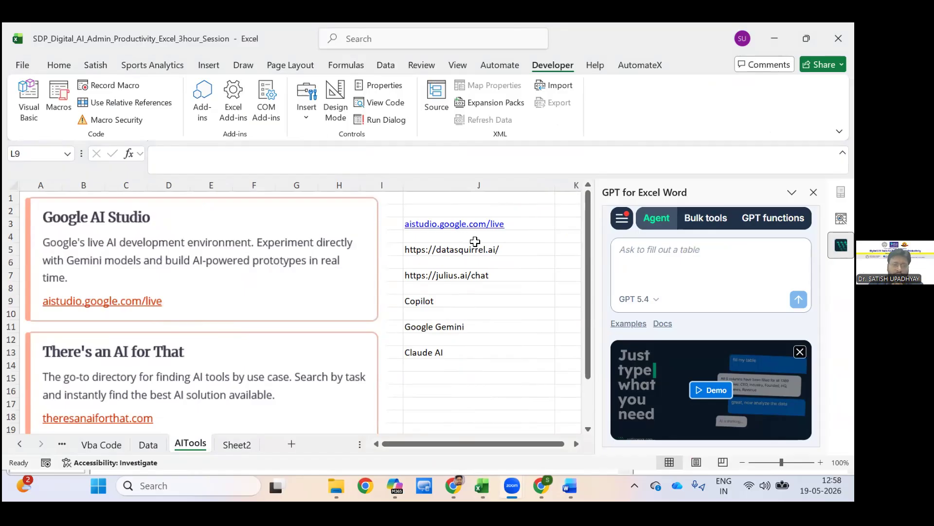
{"action": "left_click", "coordinate": [573, 427]}
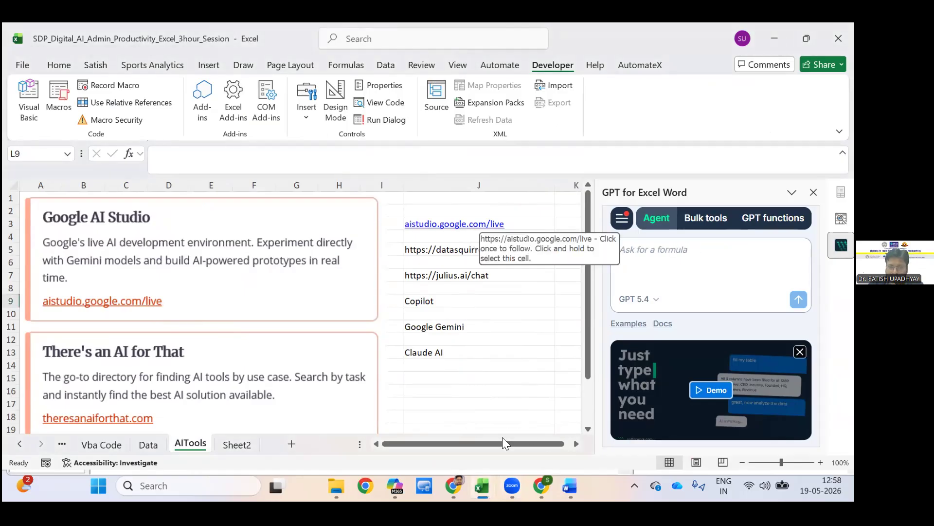
Switch to the Chrome window with the AI tools and show the Google AI Studio live playground.
{"action": "left_click", "coordinate": [542, 485]}
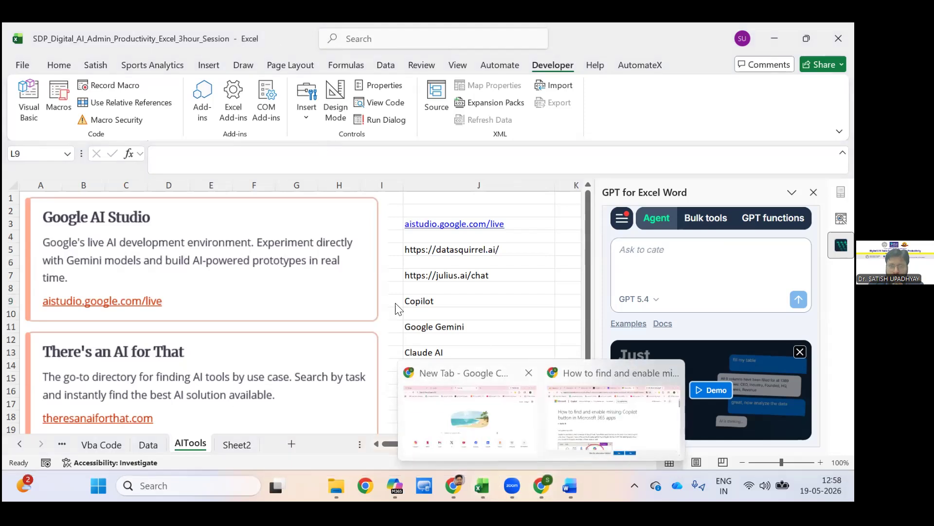
{"action": "left_click", "coordinate": [378, 366]}
{"action": "mouse_move", "coordinate": [542, 486]}
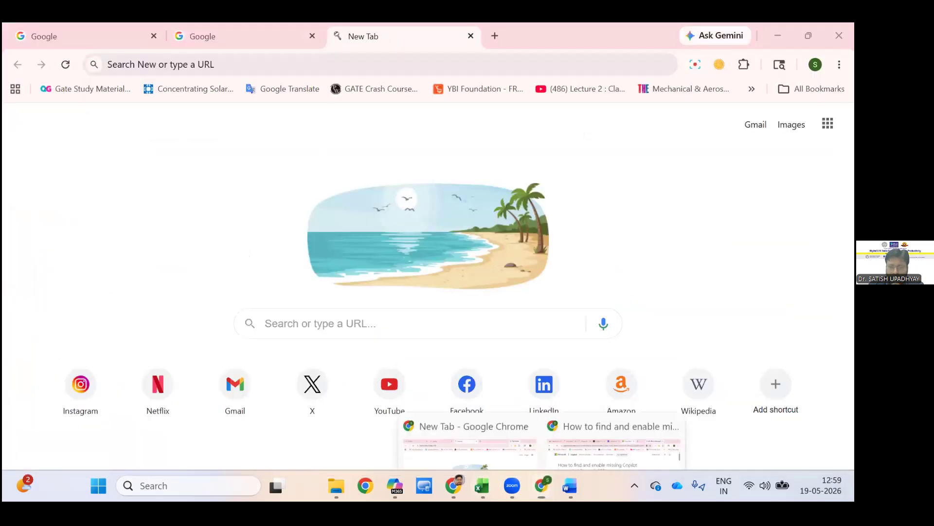
{"action": "left_click", "coordinate": [616, 419]}
{"action": "left_click", "coordinate": [335, 36]}
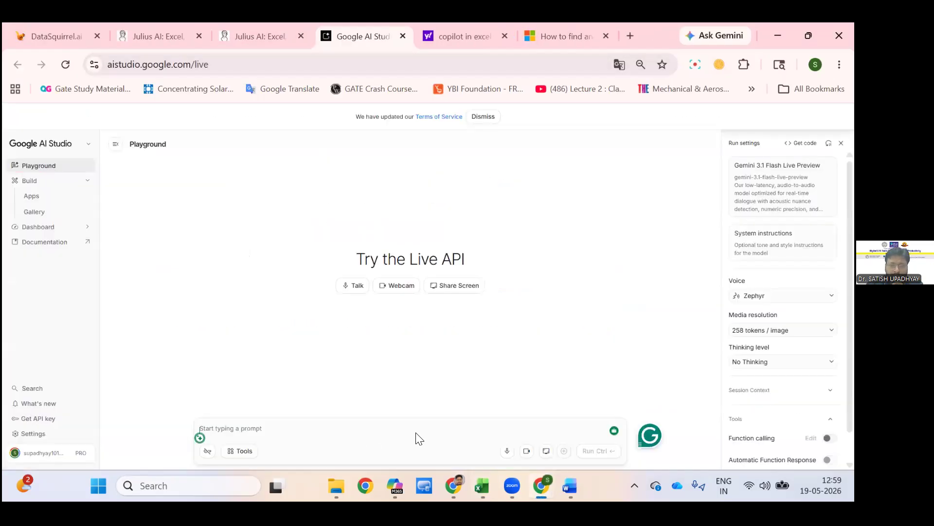
Switch back to the SDP_Digital_AI_Admin_Productivity_Excel_3hour_Session workbook and show its Data sheet.
{"action": "mouse_move", "coordinate": [542, 485]}
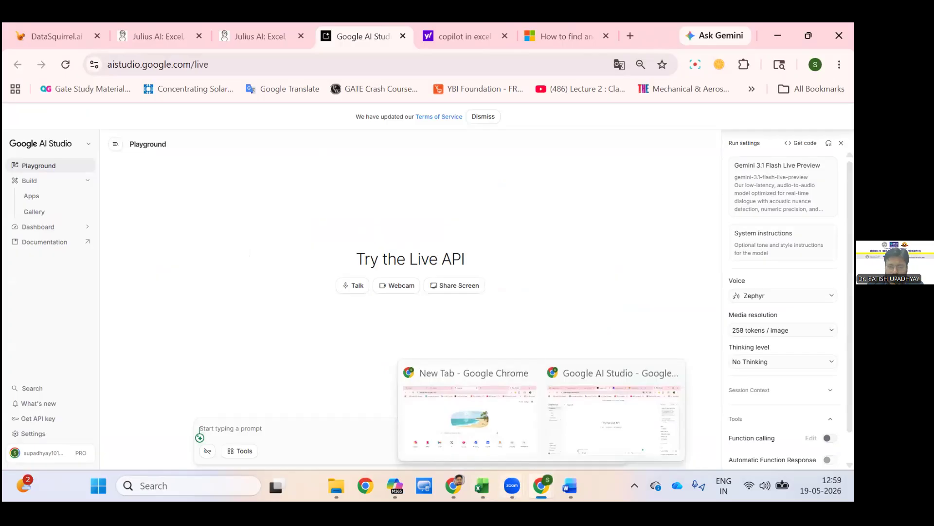
{"action": "mouse_move", "coordinate": [481, 486]}
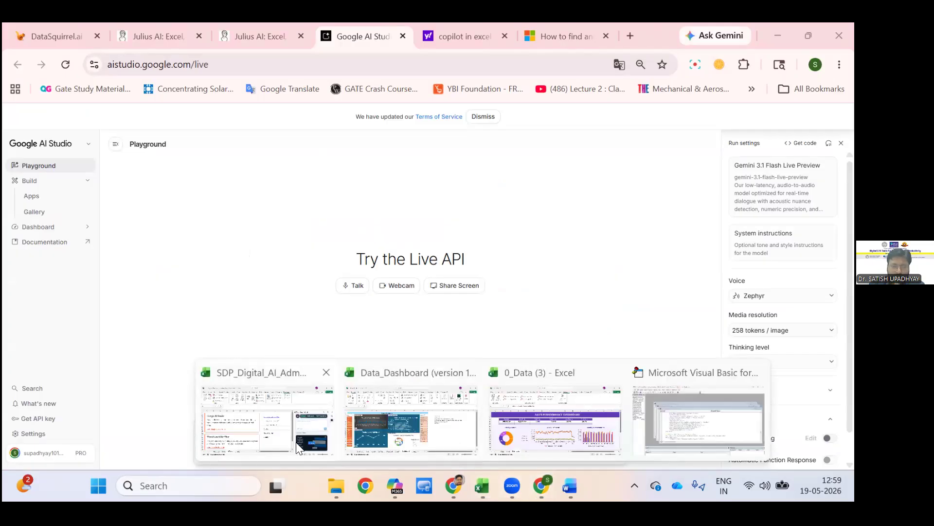
{"action": "left_click", "coordinate": [411, 420]}
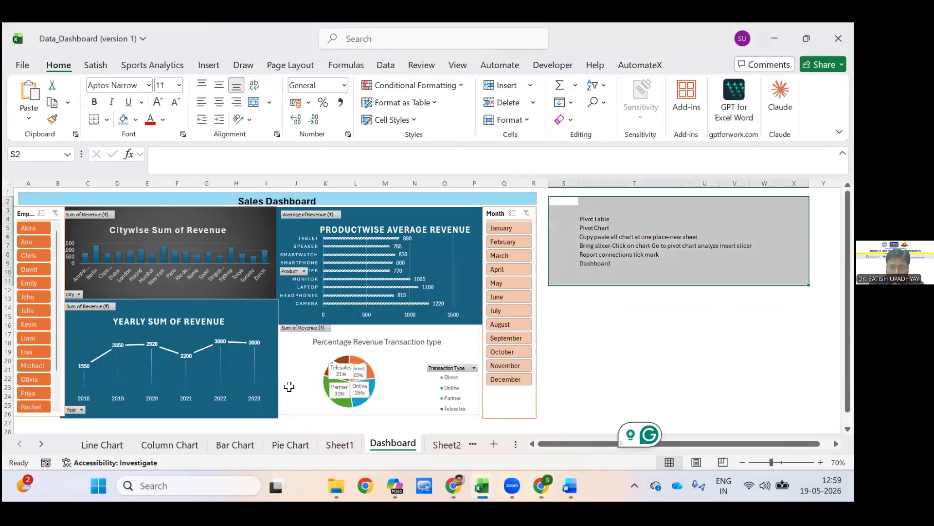
{"action": "mouse_move", "coordinate": [482, 485]}
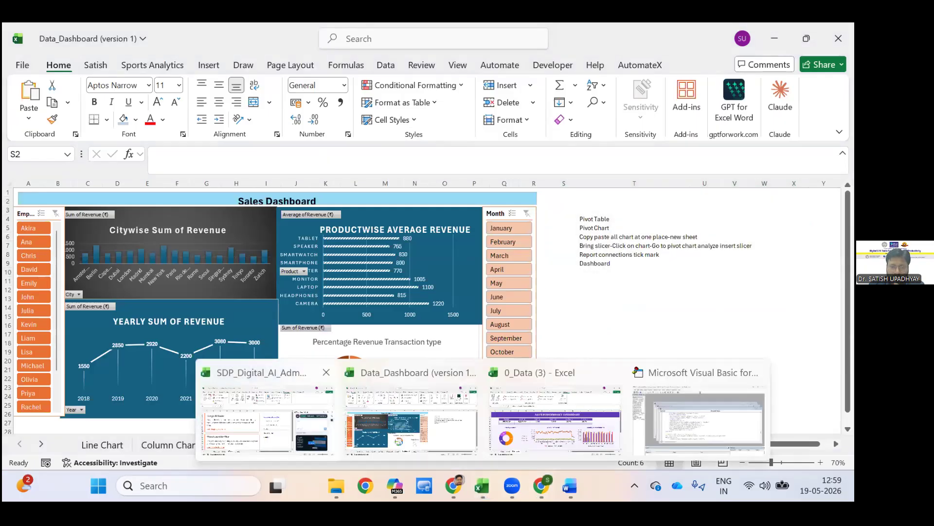
{"action": "left_click", "coordinate": [273, 428]}
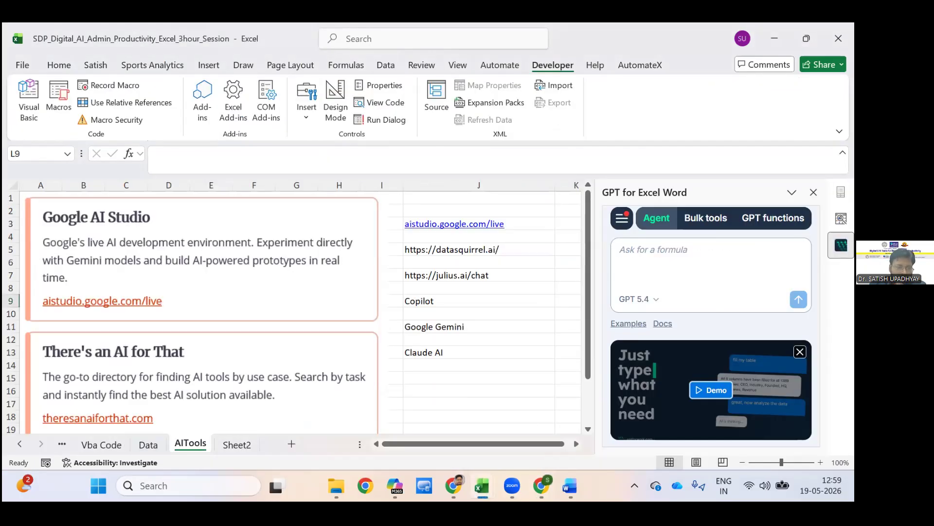
{"action": "key", "text": "ctrl+Page_Up"}
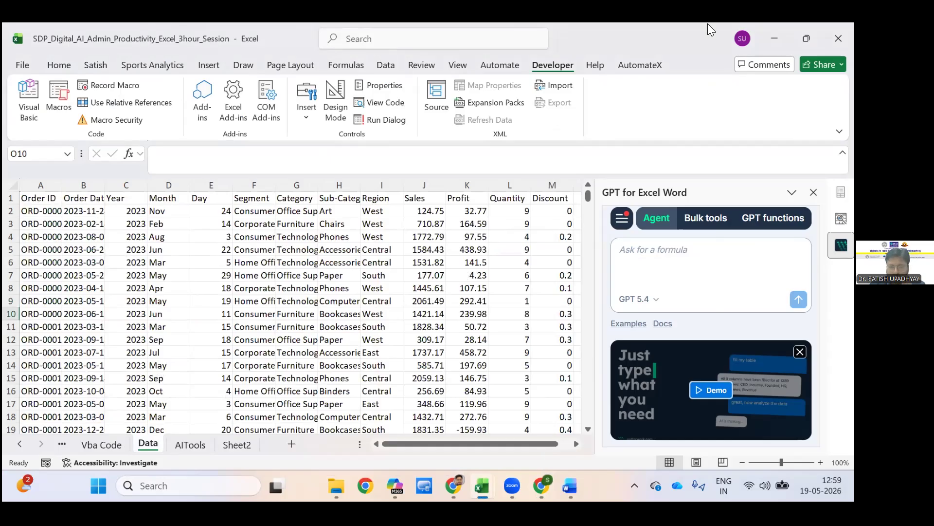
In Google AI Studio, start a live voice session and share the SDP_Digital_AI_Admin_Productivity_Excel_3hour_Session workbook window with it.
{"action": "mouse_move", "coordinate": [542, 486]}
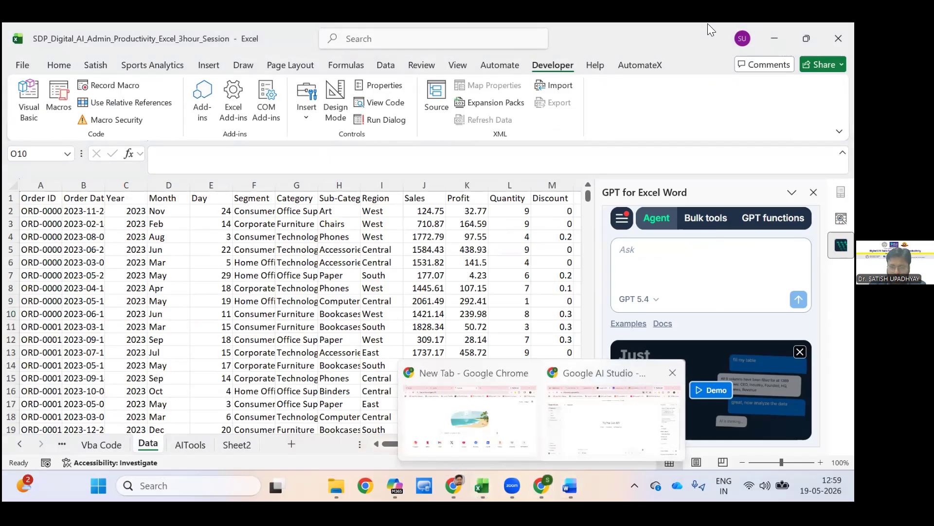
{"action": "left_click", "coordinate": [613, 414]}
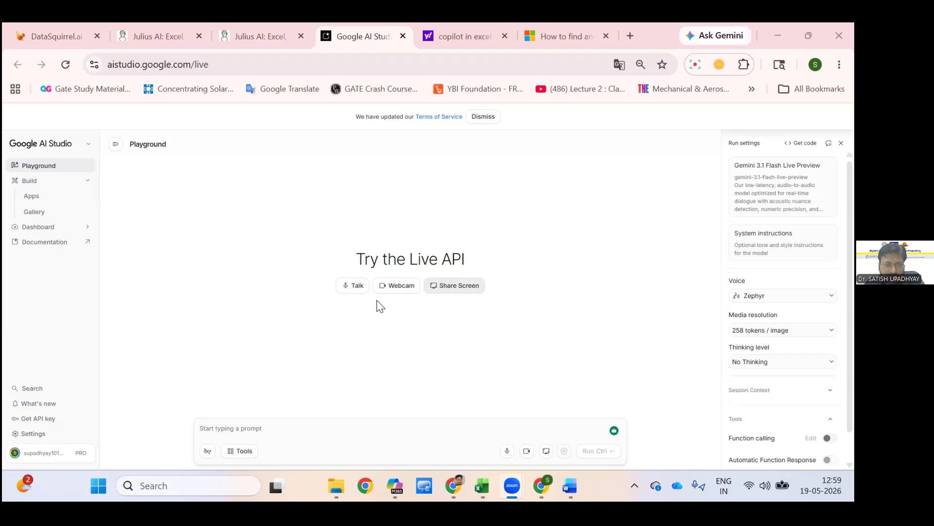
{"action": "left_click", "coordinate": [353, 285]}
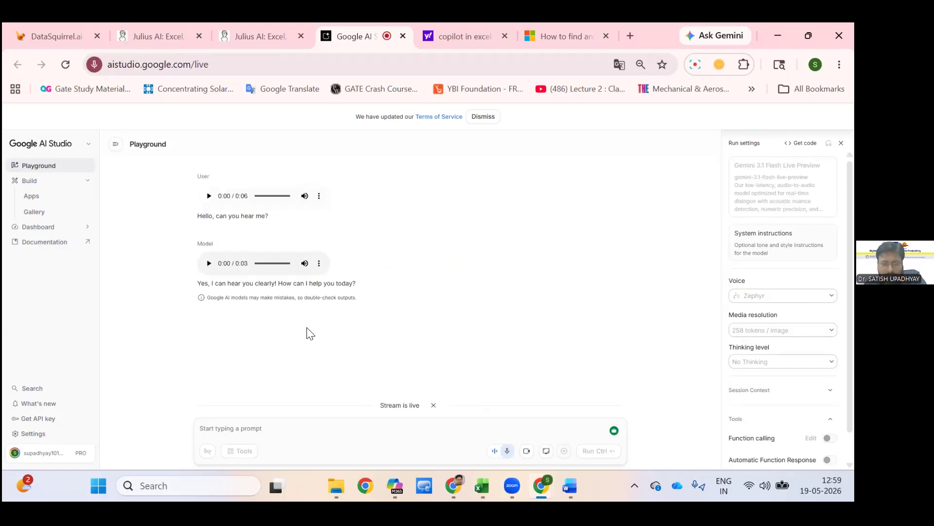
{"action": "left_click", "coordinate": [546, 451]}
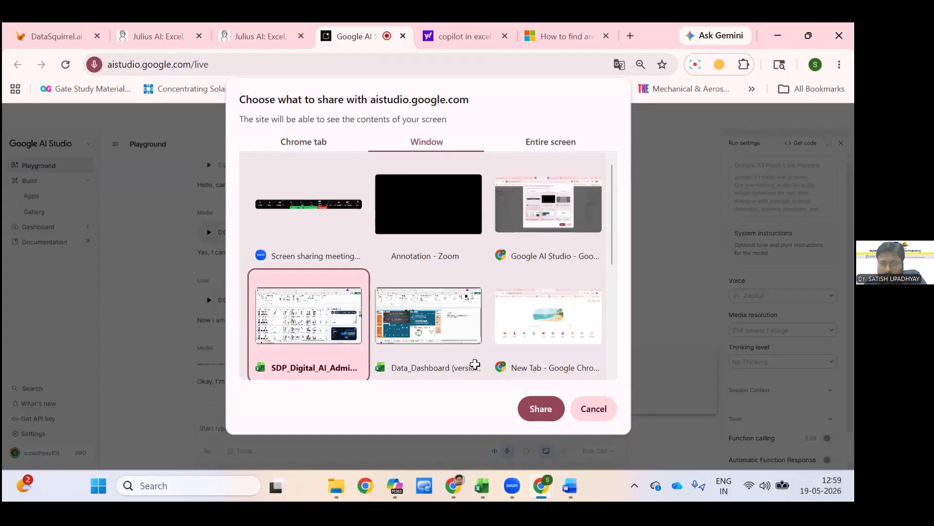
{"action": "left_click", "coordinate": [541, 409]}
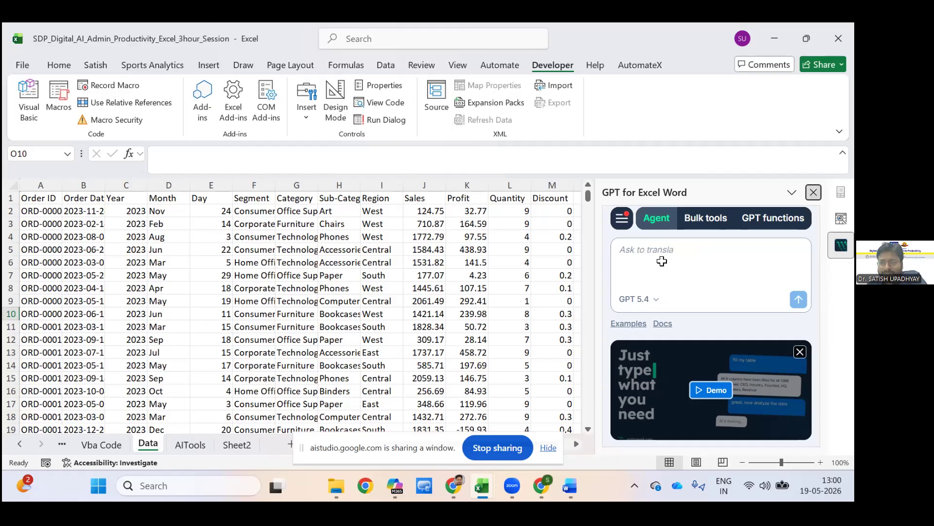
Close the GPT for Excel Word pane and stop sharing the workbook window with Google AI Studio.
{"action": "left_click", "coordinate": [814, 192]}
{"action": "left_click", "coordinate": [814, 192]}
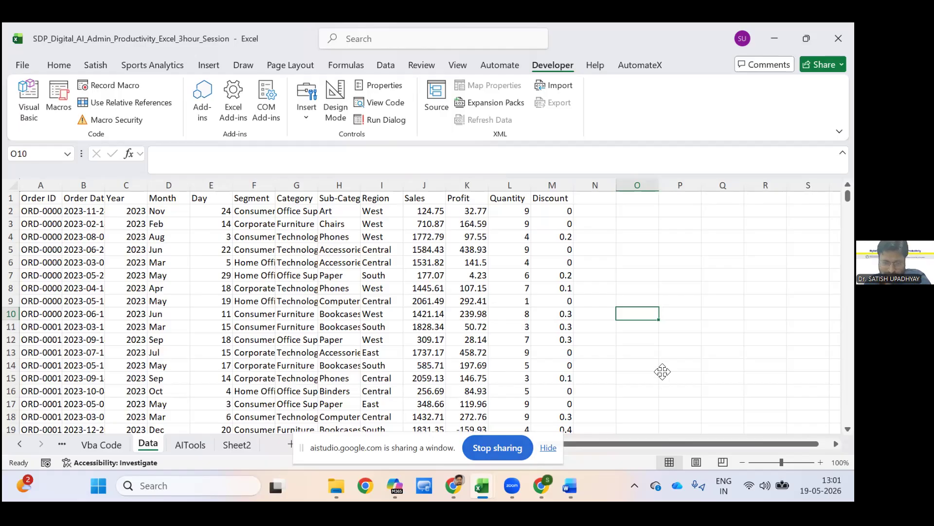
{"action": "left_click", "coordinate": [498, 447]}
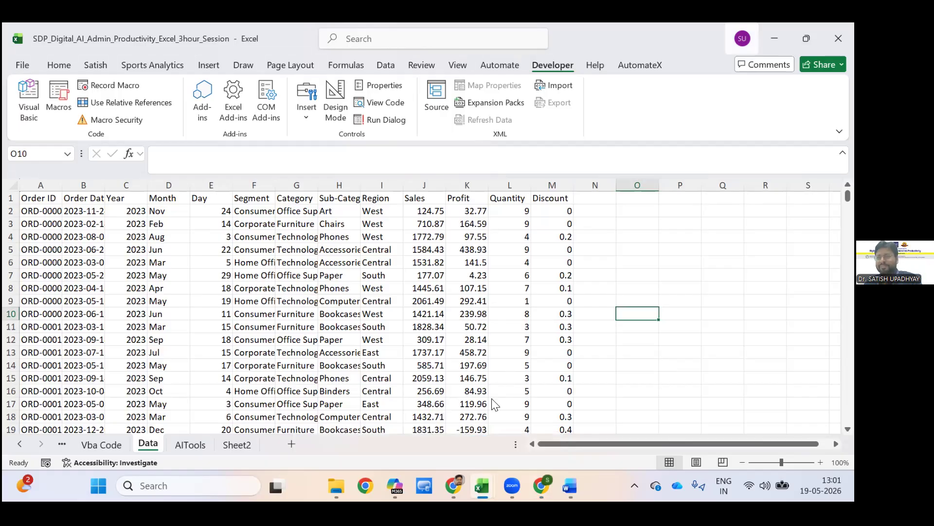
{"action": "key", "text": "alt+Tab"}
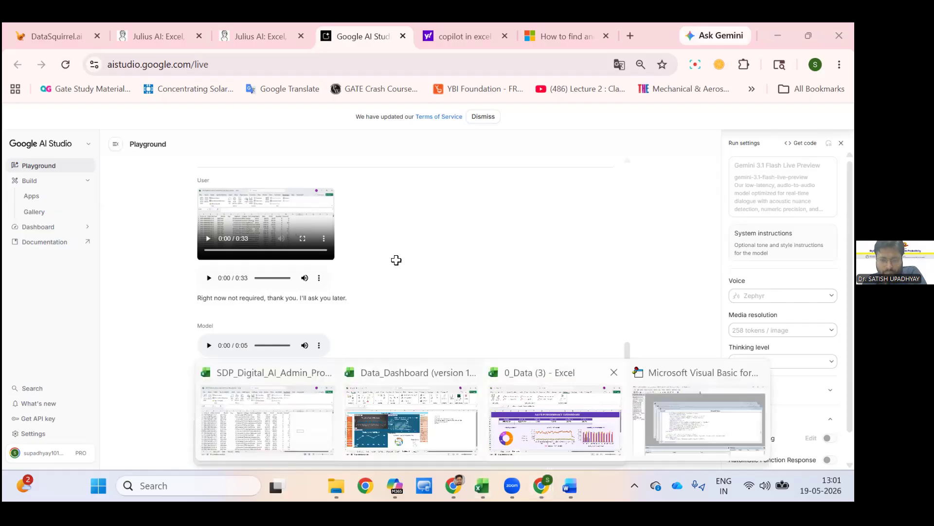
{"action": "left_click", "coordinate": [268, 416]}
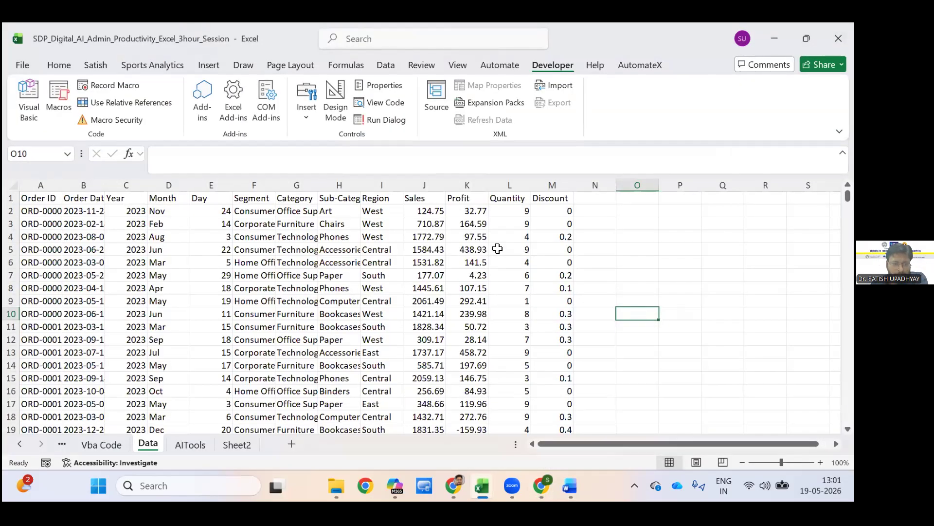
{"action": "key", "text": "ctrl+Page_Down"}
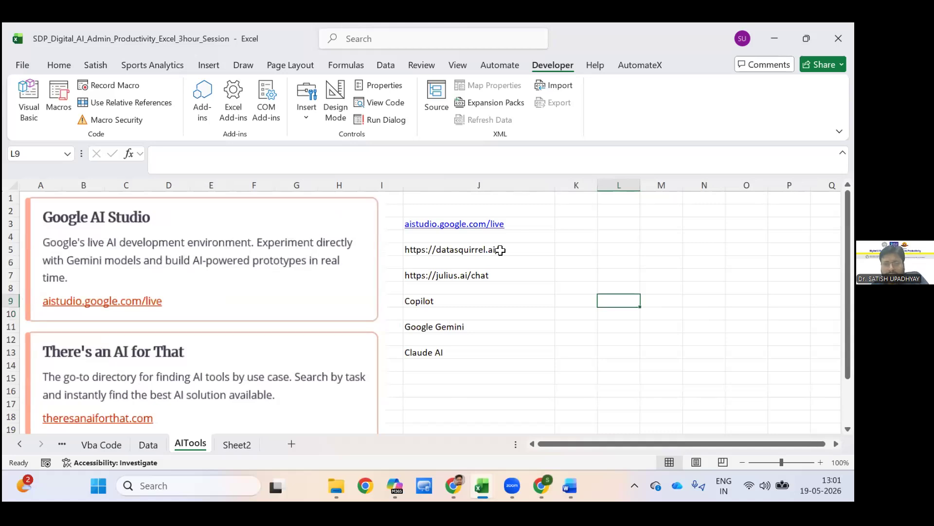
{"action": "left_click", "coordinate": [500, 250]}
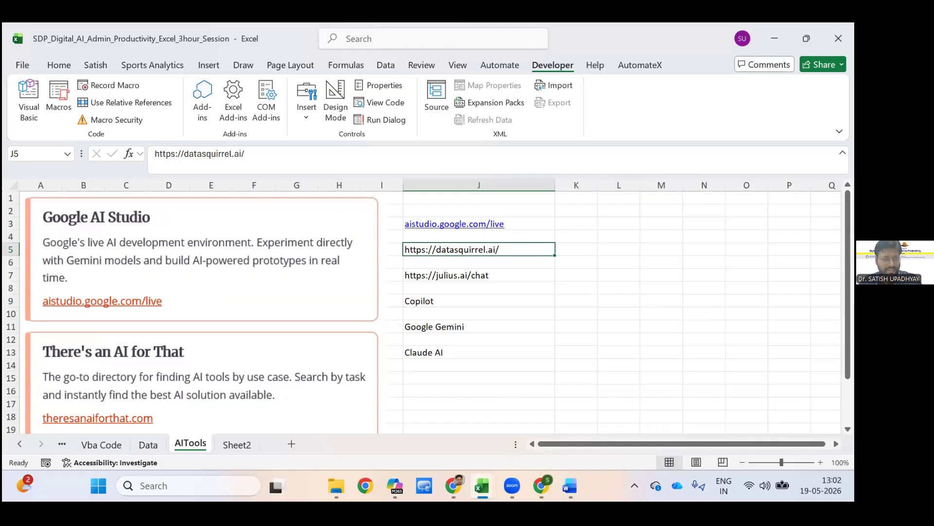
{"action": "key", "text": "ctrl+c"}
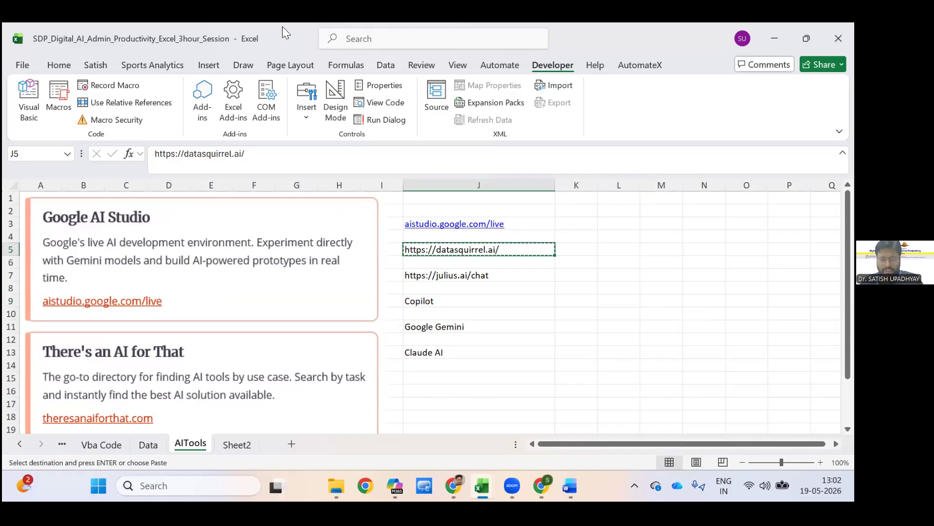
Switch to the Chrome window with the AI tools and examine the introduction and How It Works section of the DataSquirrel.ai site.
{"action": "left_click", "coordinate": [541, 486]}
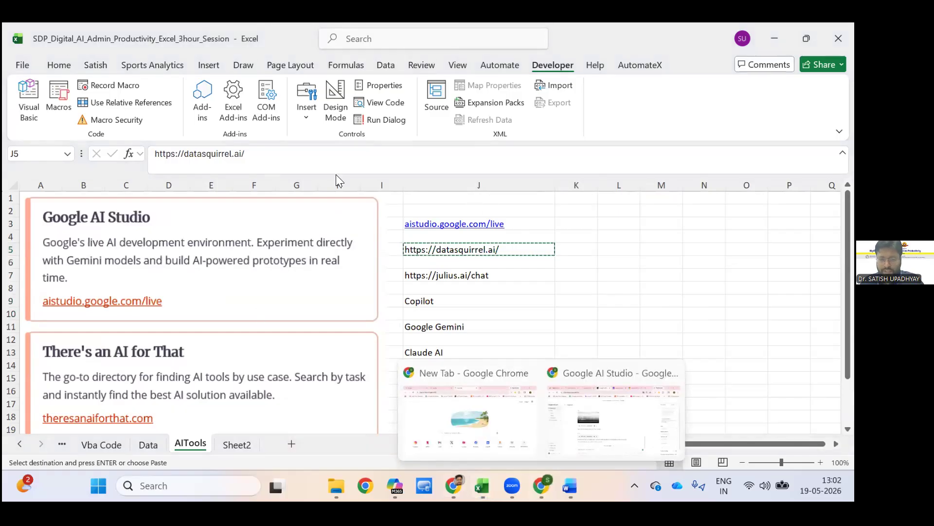
{"action": "left_click", "coordinate": [614, 419]}
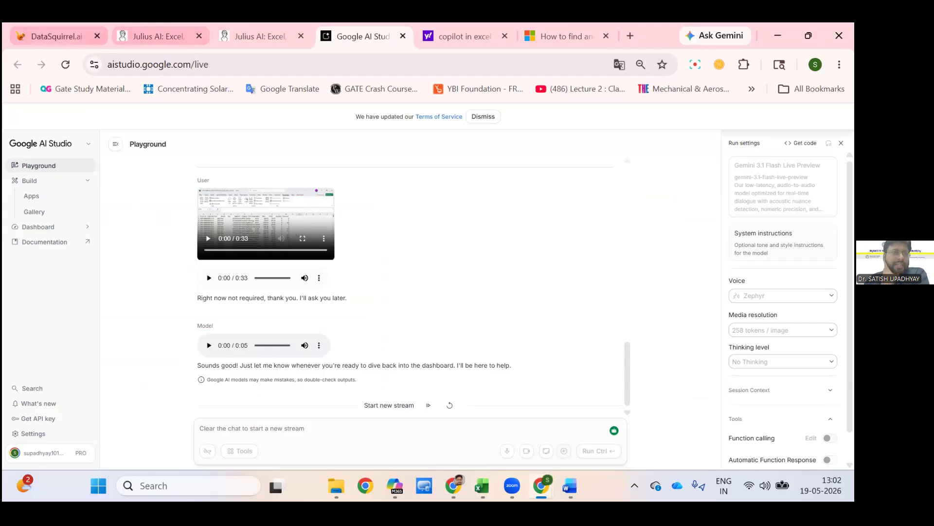
{"action": "left_click", "coordinate": [56, 36]}
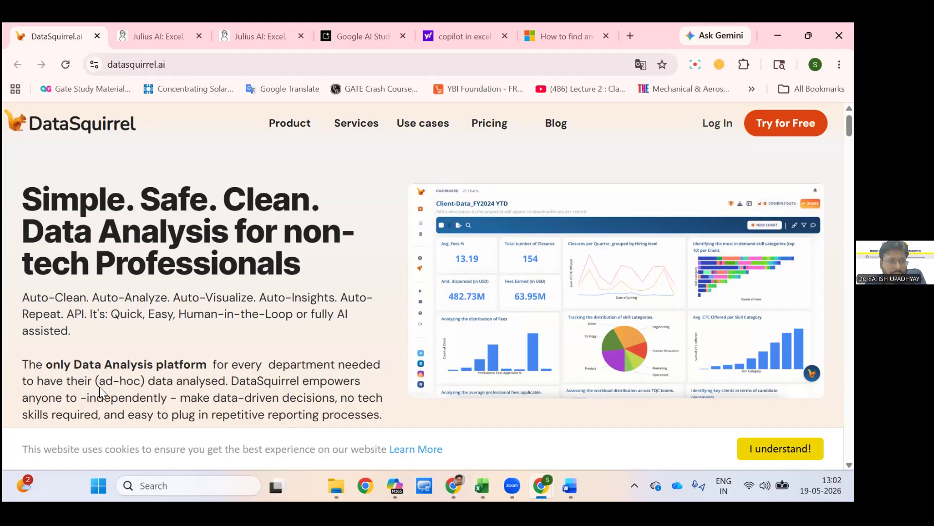
{"action": "scroll", "coordinate": [113, 377], "scroll_direction": "down", "scroll_amount": 4}
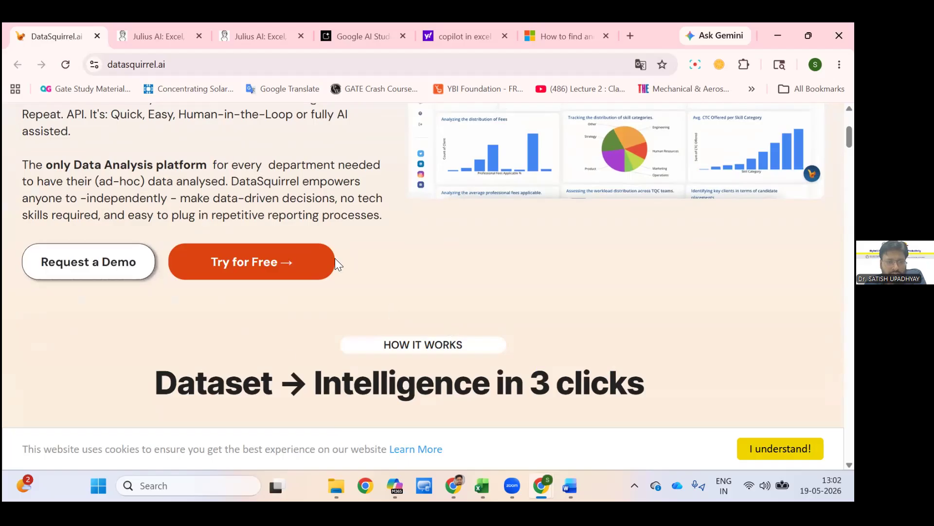
{"action": "scroll", "coordinate": [364, 292], "scroll_direction": "down", "scroll_amount": 2}
{"action": "scroll", "coordinate": [375, 370], "scroll_direction": "down", "scroll_amount": 1}
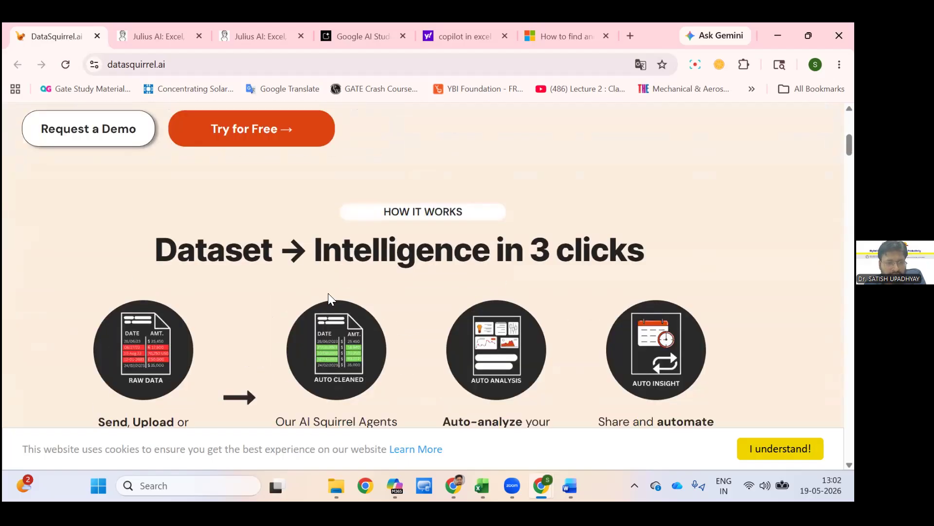
{"action": "scroll", "coordinate": [331, 299], "scroll_direction": "down", "scroll_amount": 1}
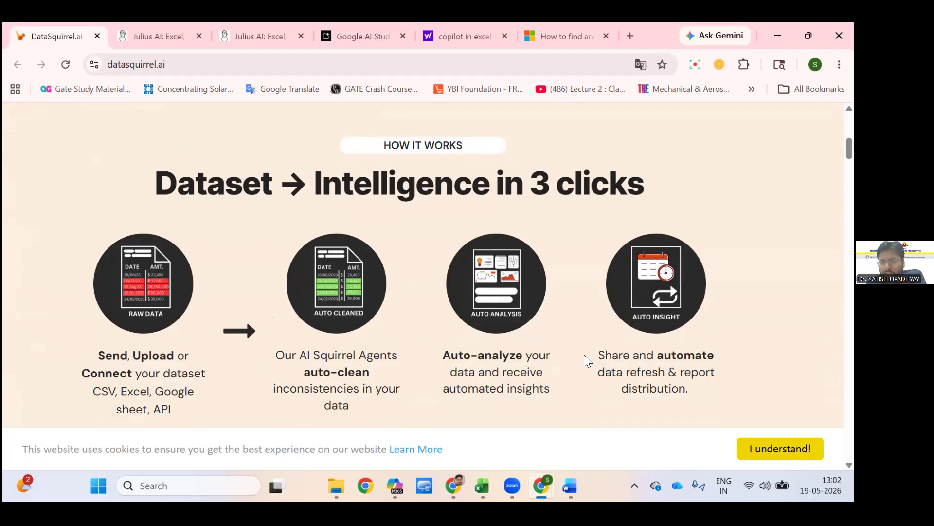
Look through the Benefits, For Management and For Teams sections of the DataSquirrel.ai page.
{"action": "scroll", "coordinate": [578, 360], "scroll_direction": "down", "scroll_amount": 12}
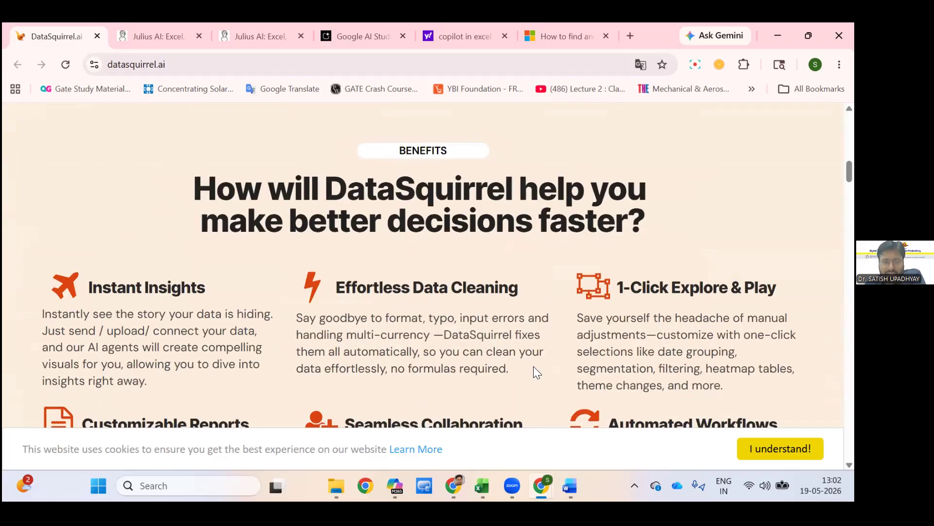
{"action": "scroll", "coordinate": [368, 339], "scroll_direction": "down", "scroll_amount": 9}
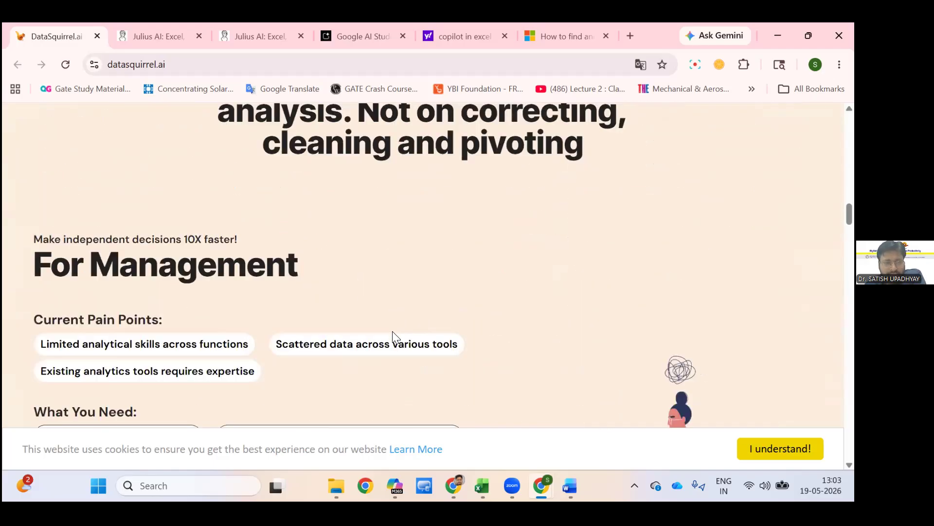
{"action": "scroll", "coordinate": [399, 341], "scroll_direction": "down", "scroll_amount": 14}
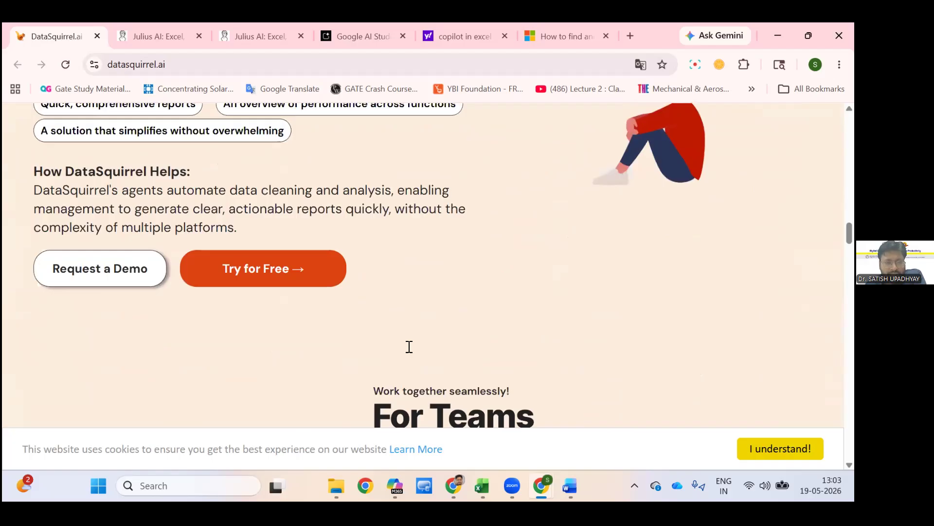
{"action": "scroll", "coordinate": [416, 351], "scroll_direction": "down", "scroll_amount": 5}
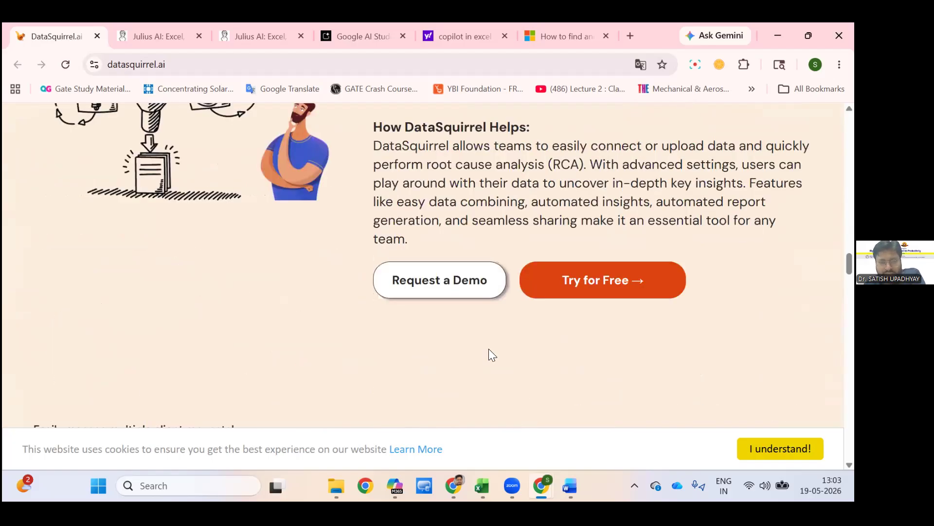
{"action": "scroll", "coordinate": [488, 349], "scroll_direction": "up", "scroll_amount": 15}
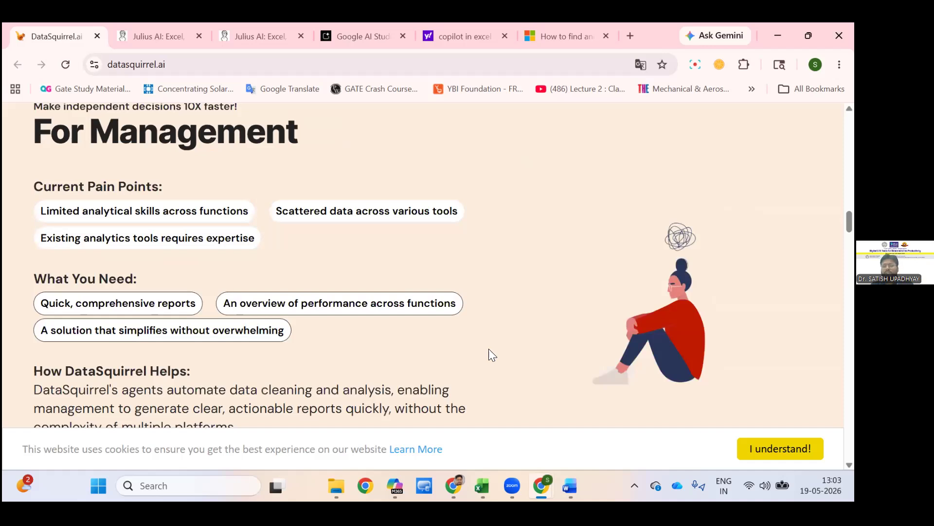
{"action": "scroll", "coordinate": [488, 350], "scroll_direction": "up", "scroll_amount": 1}
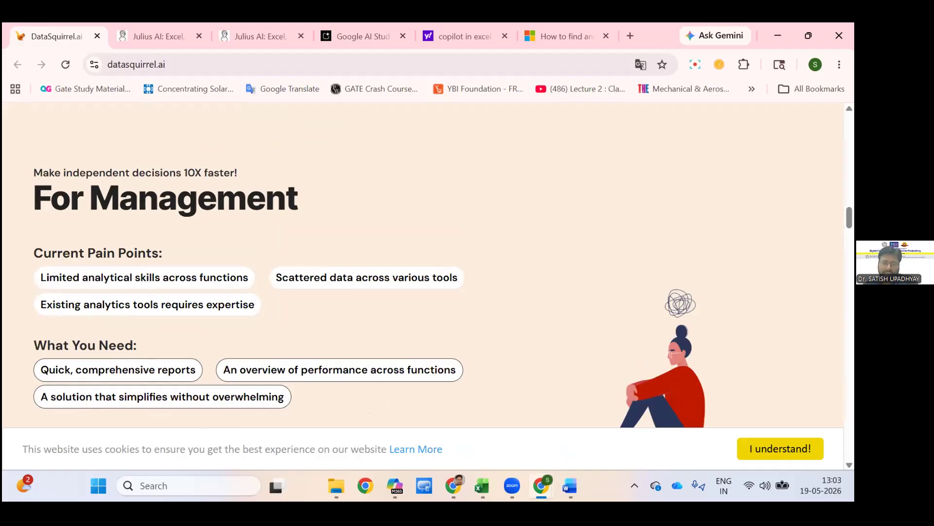
{"action": "scroll", "coordinate": [423, 263], "scroll_direction": "up", "scroll_amount": 10}
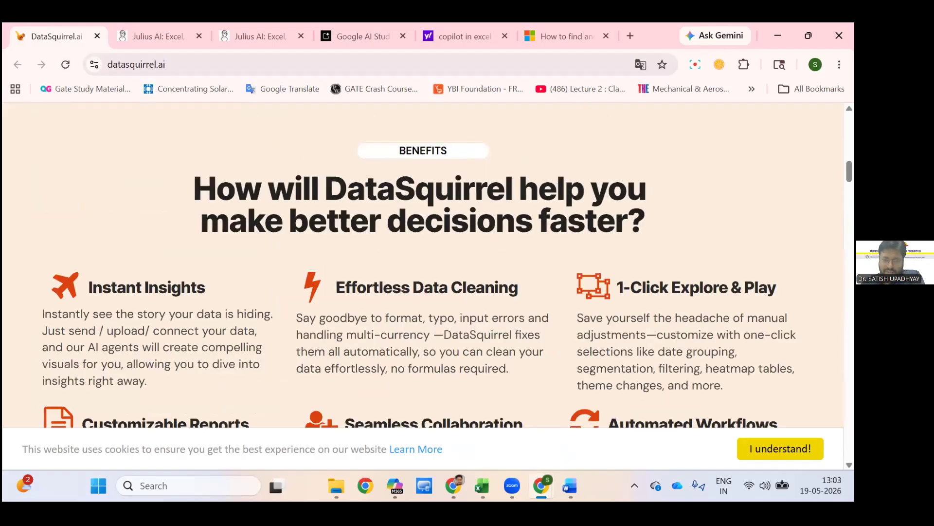
Switch from the browser to the 0_Data (3) workbook in Excel and show its Sales Performance Dashboard.
{"action": "mouse_move", "coordinate": [542, 485]}
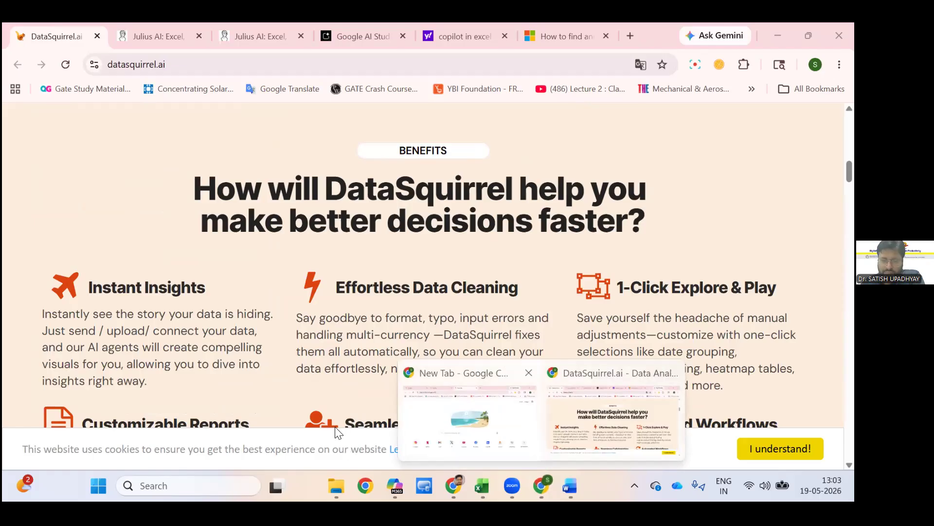
{"action": "left_click", "coordinate": [453, 485]}
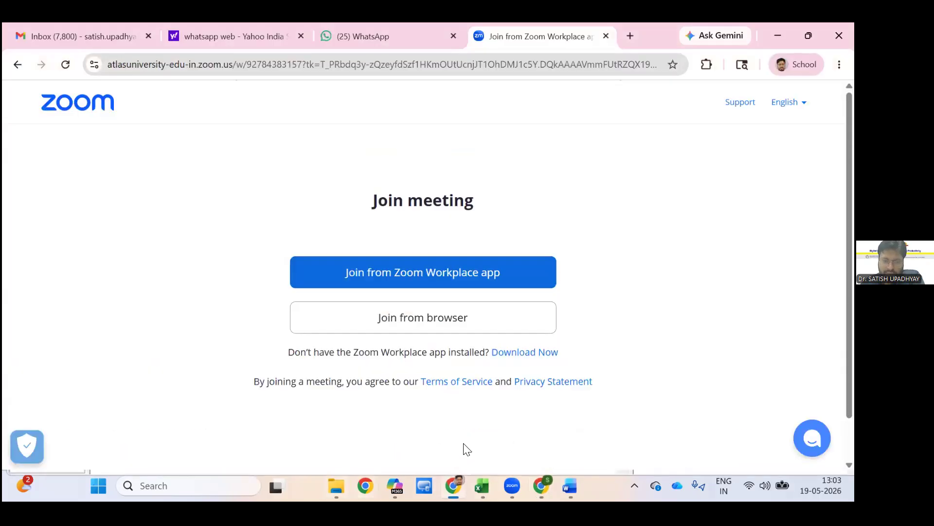
{"action": "mouse_move", "coordinate": [336, 485]}
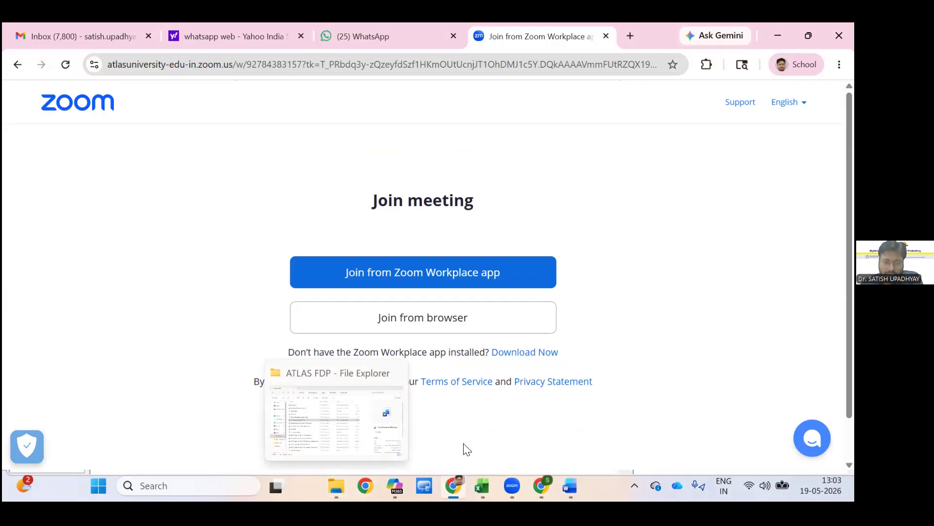
{"action": "mouse_move", "coordinate": [454, 485]}
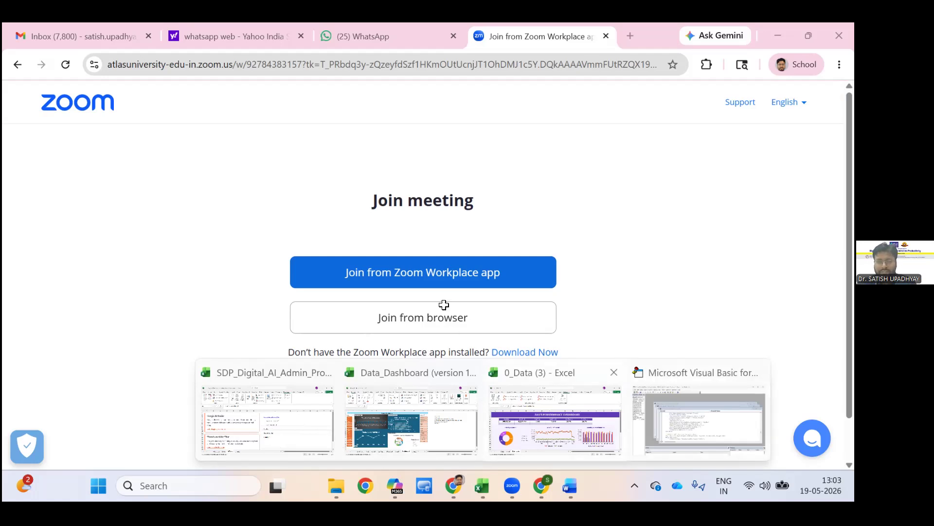
{"action": "left_click", "coordinate": [555, 409]}
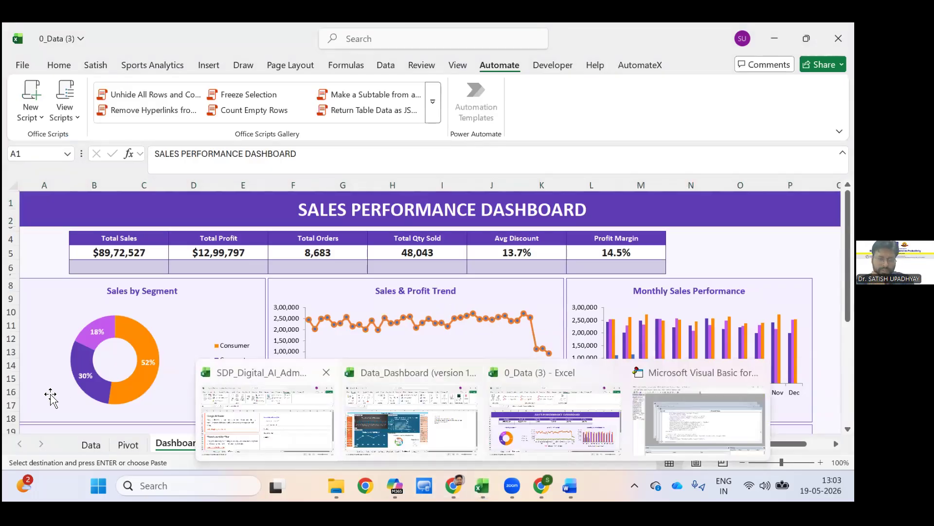
Show Sheet2 with the percentage of sales by product in the SDP_Digital_AI_Admin_Productivity_Excel_3hour_Session workbook, and minimize that workbook.
{"action": "left_click", "coordinate": [267, 413]}
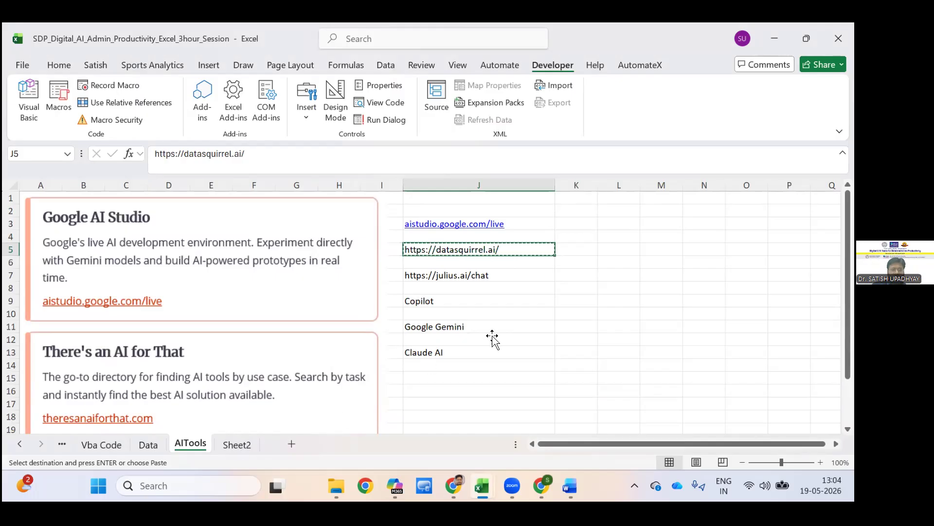
{"action": "key", "text": "ctrl+Page_Down"}
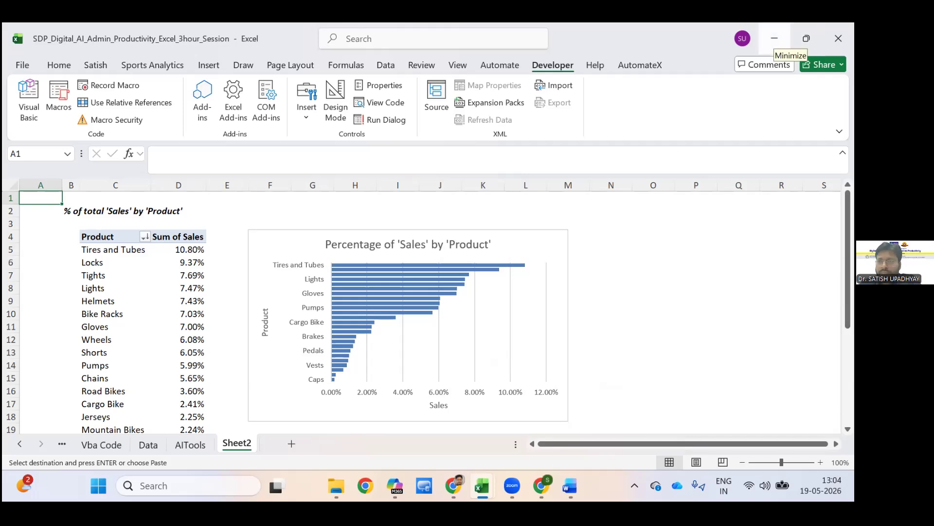
{"action": "left_click", "coordinate": [775, 39]}
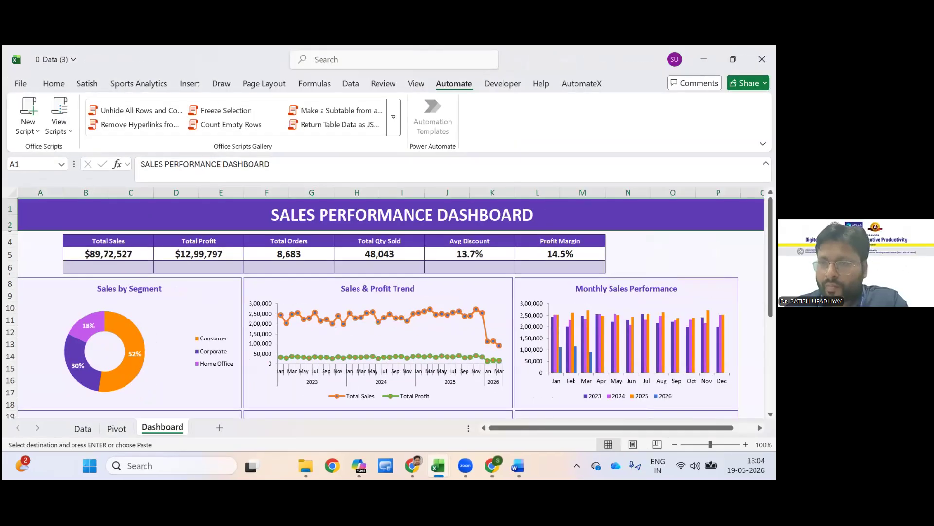